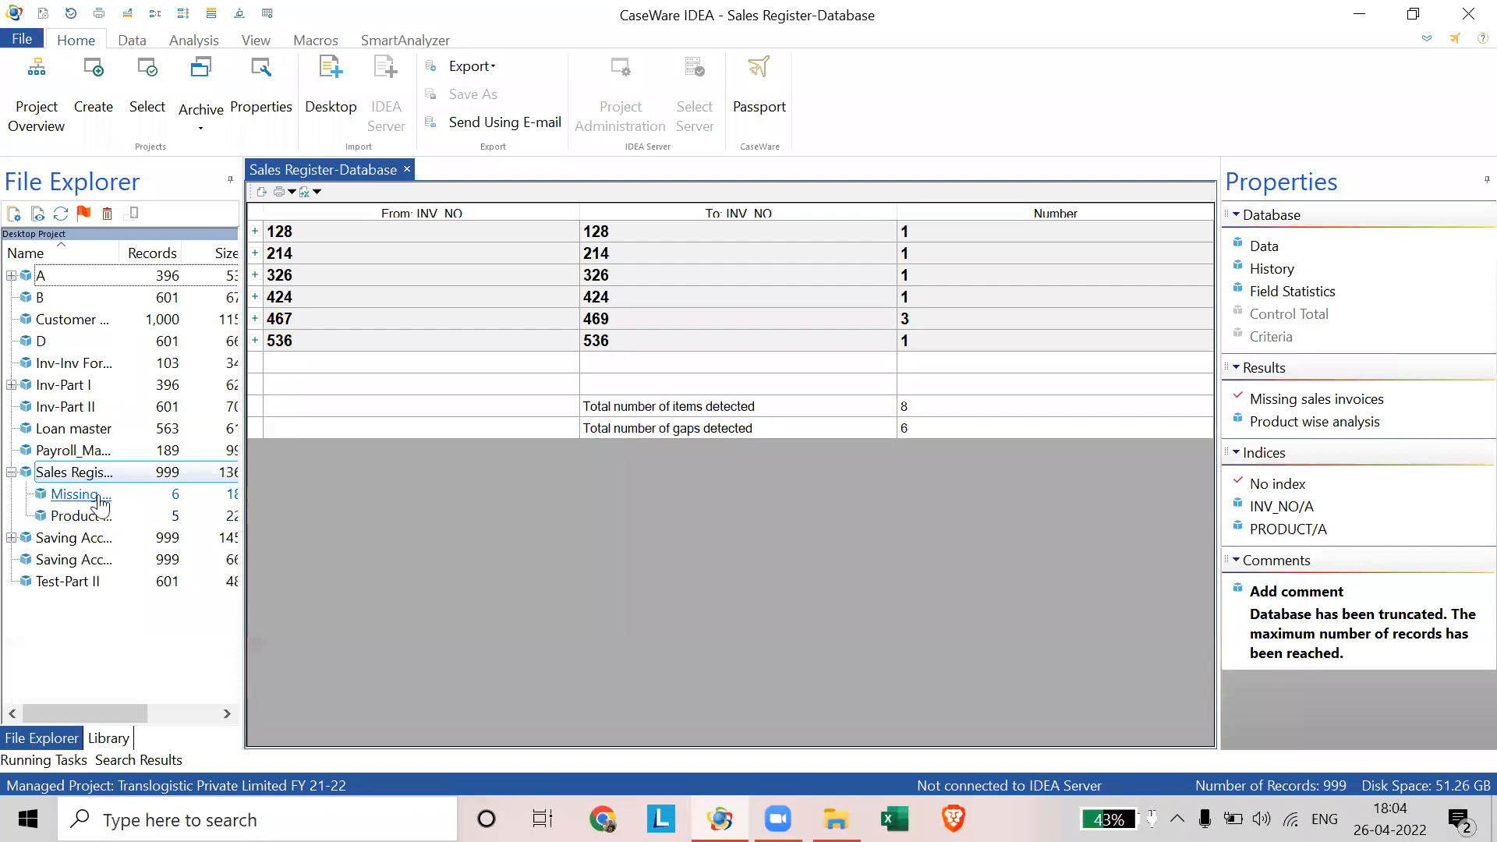
# - Examine the missing sales invoices database and return to the Sales Register database's records
pyautogui.scroll(4, 430, 468)
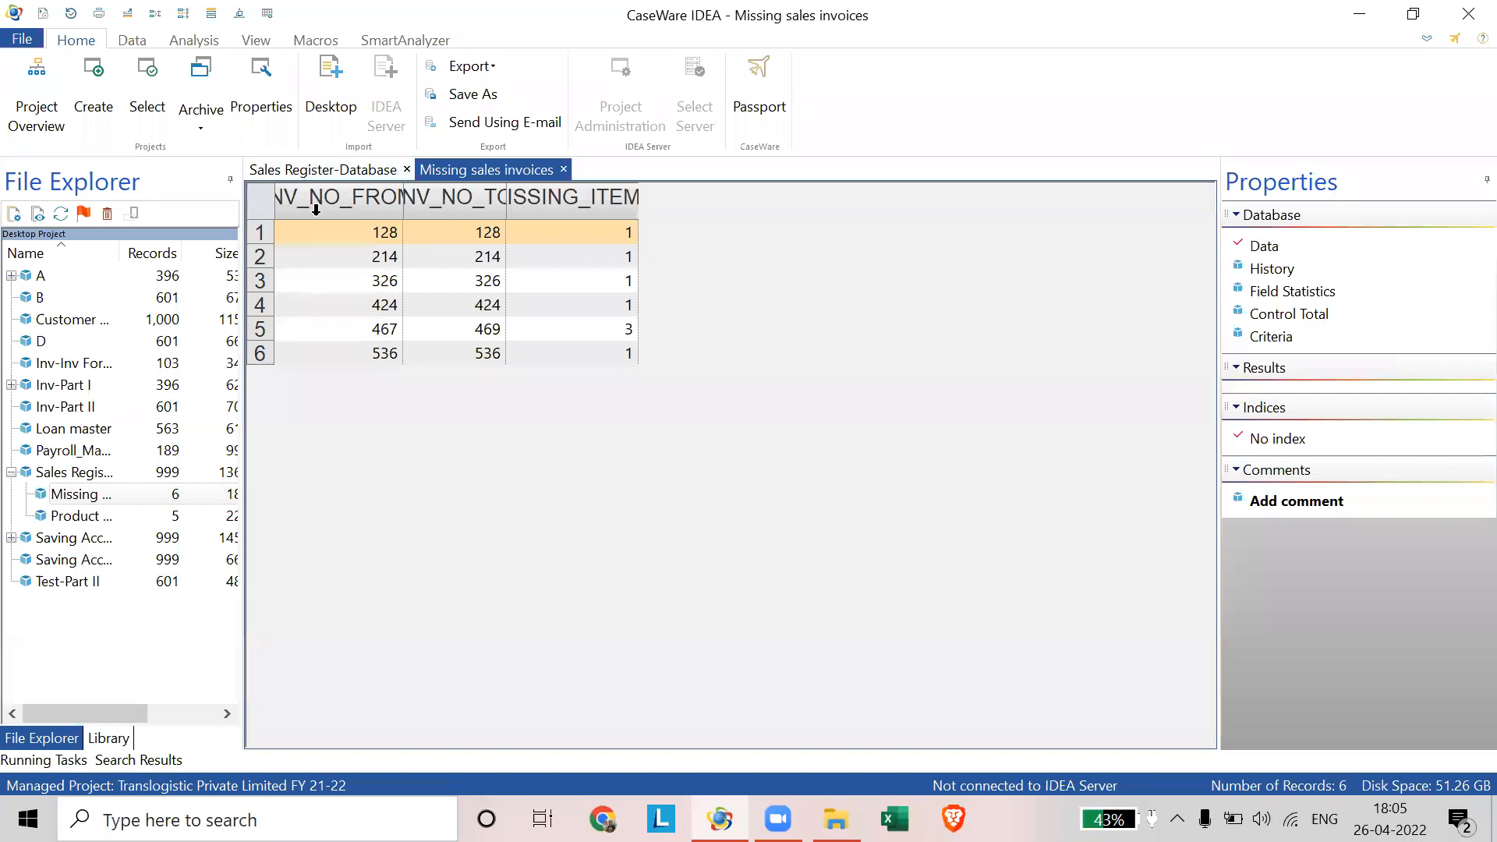
pyautogui.doubleClick(92, 474)
pyautogui.press('ctrl')
pyautogui.press('ctrl')
pyautogui.press('ctrl')
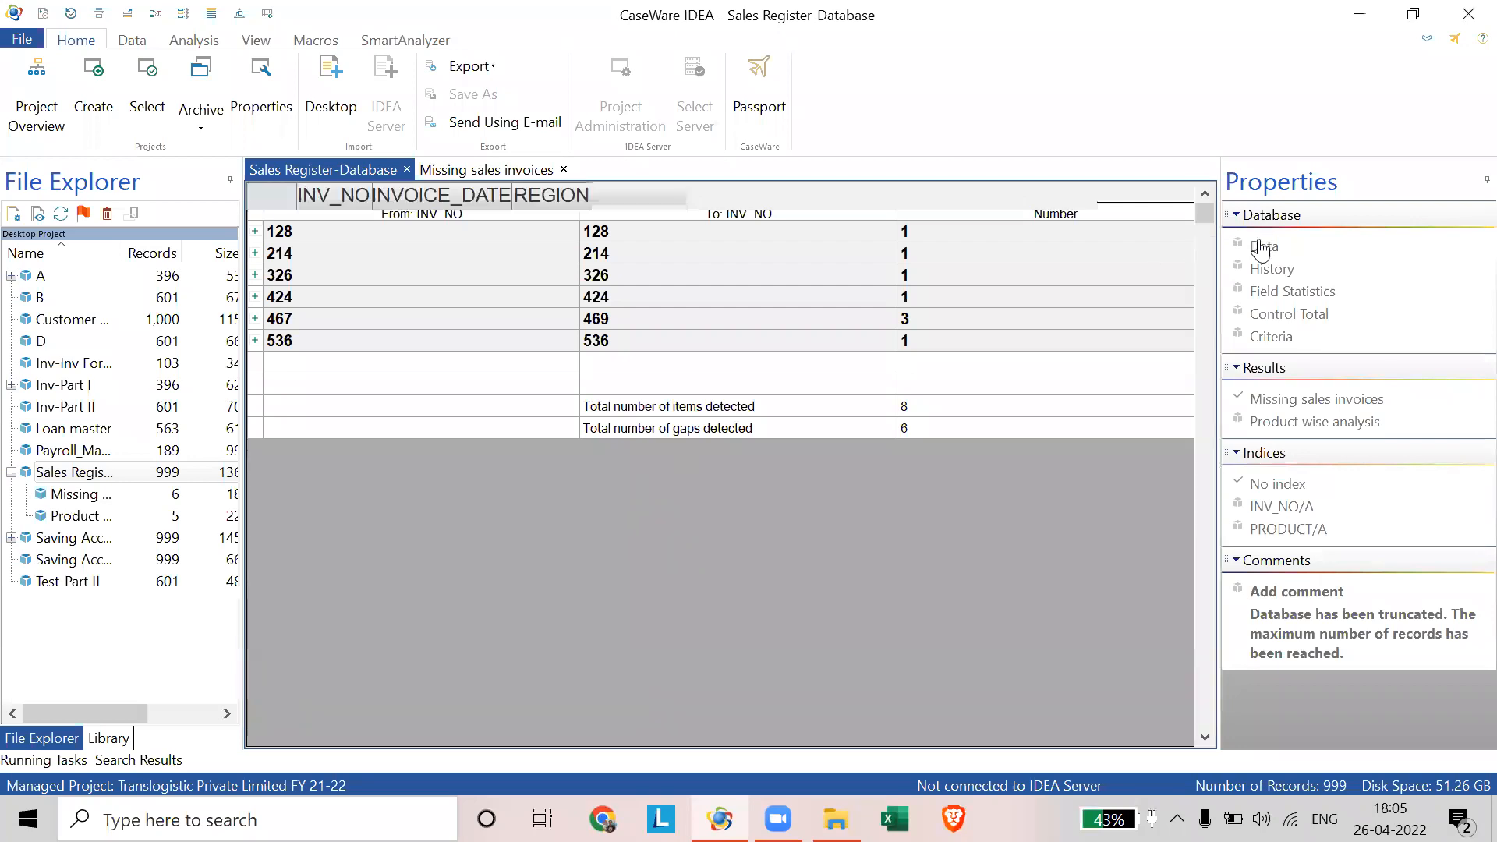
# - Set up a Gap Detection on the Sales Register using the INVOICE_DATE field
pyautogui.click(187, 43)
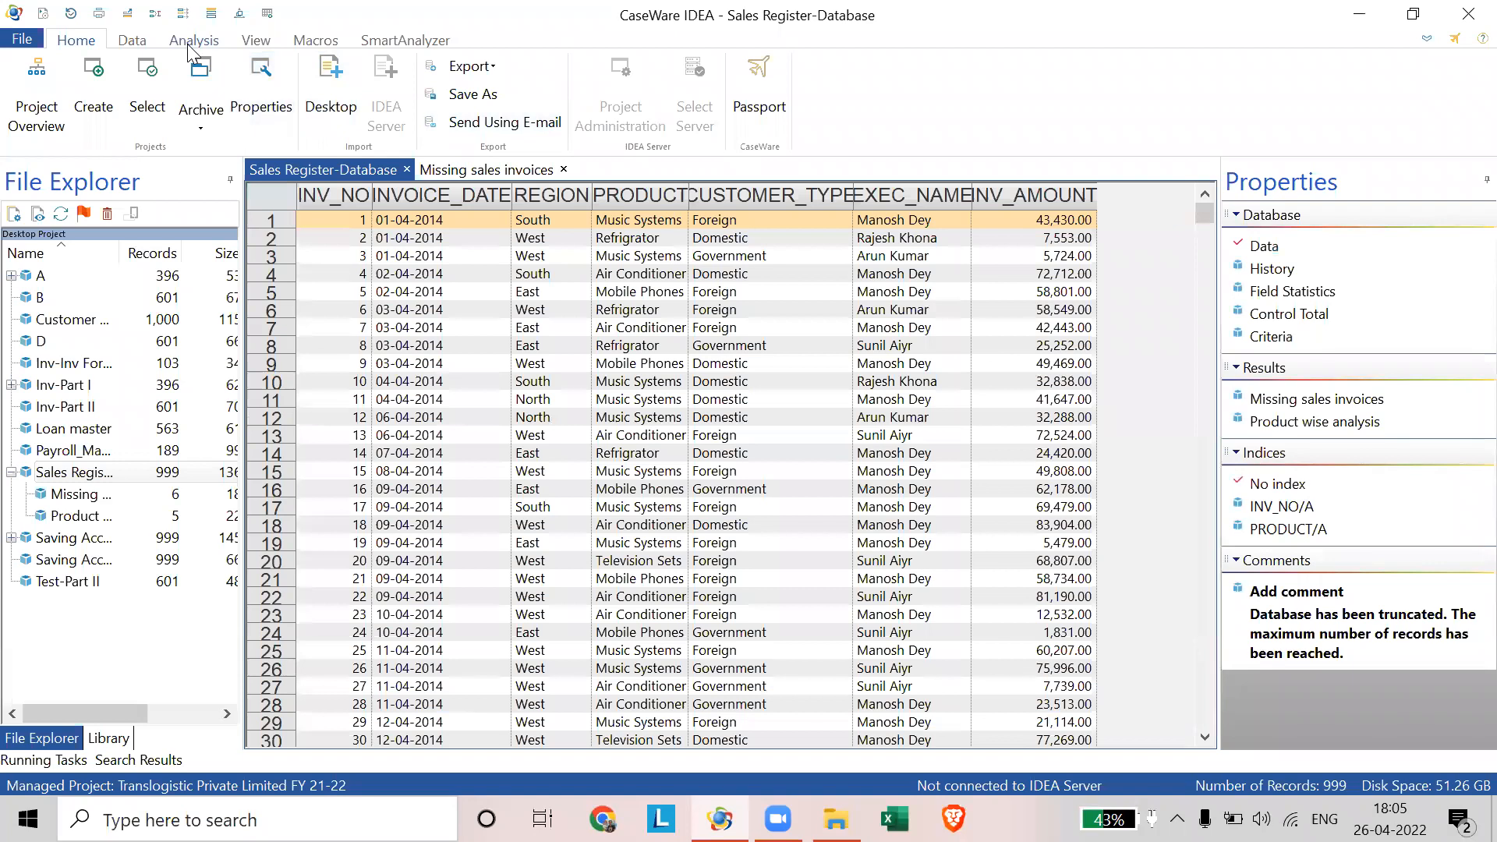
pyautogui.click(256, 66)
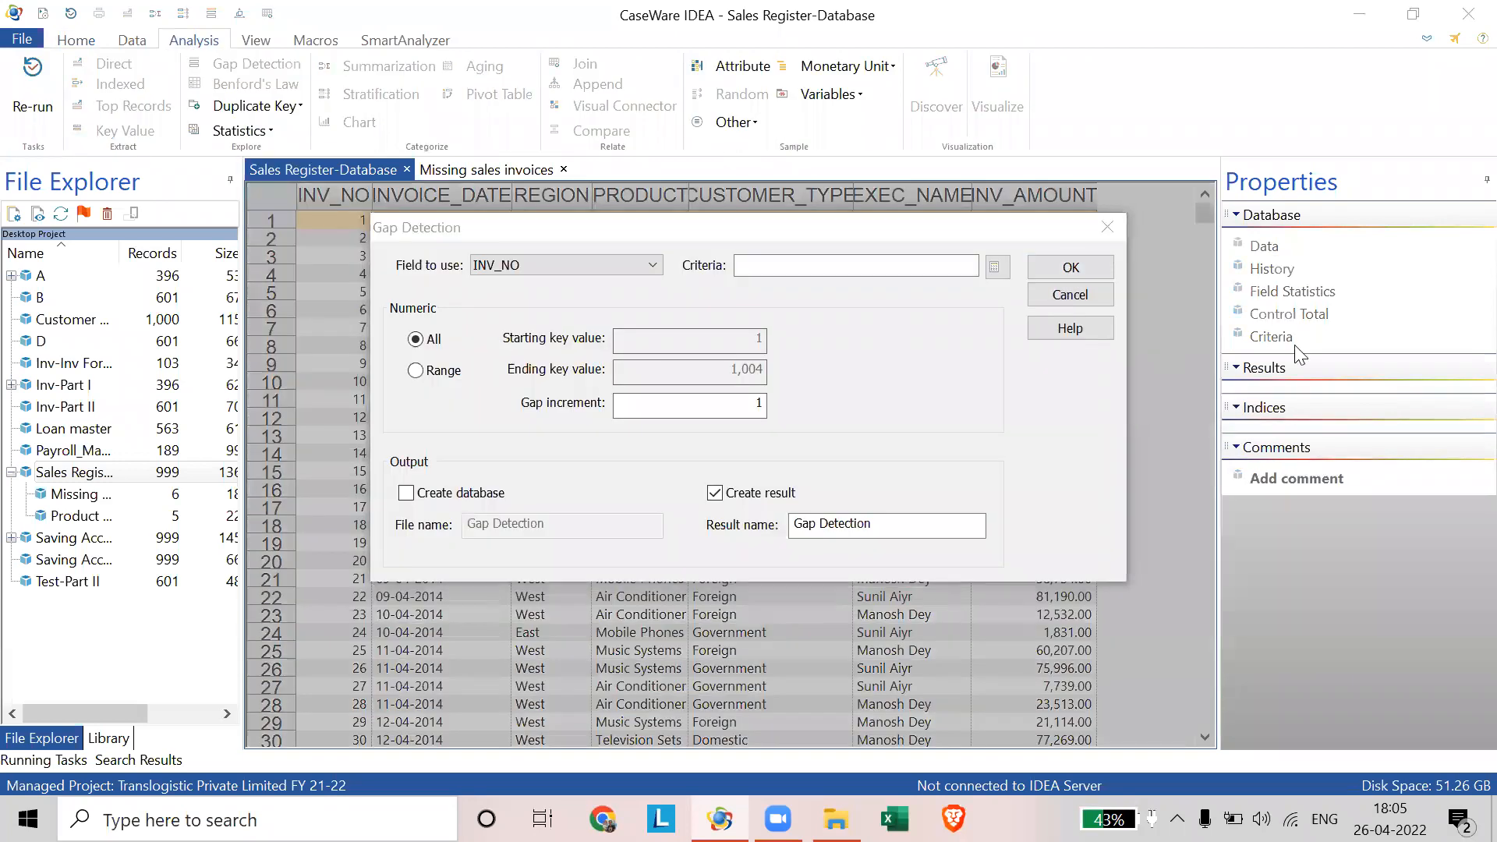
pyautogui.click(623, 268)
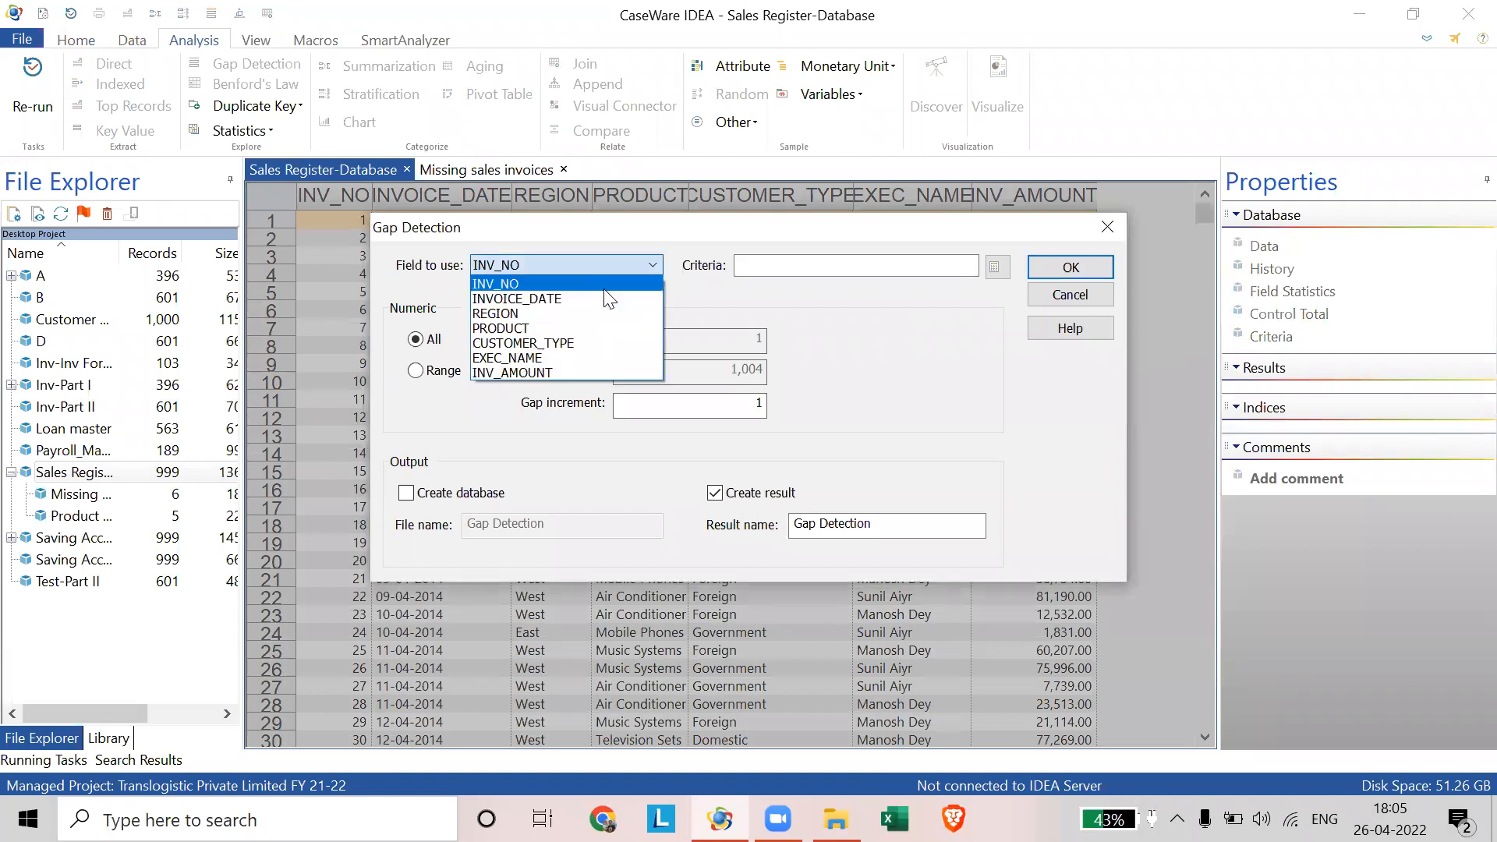
pyautogui.click(606, 300)
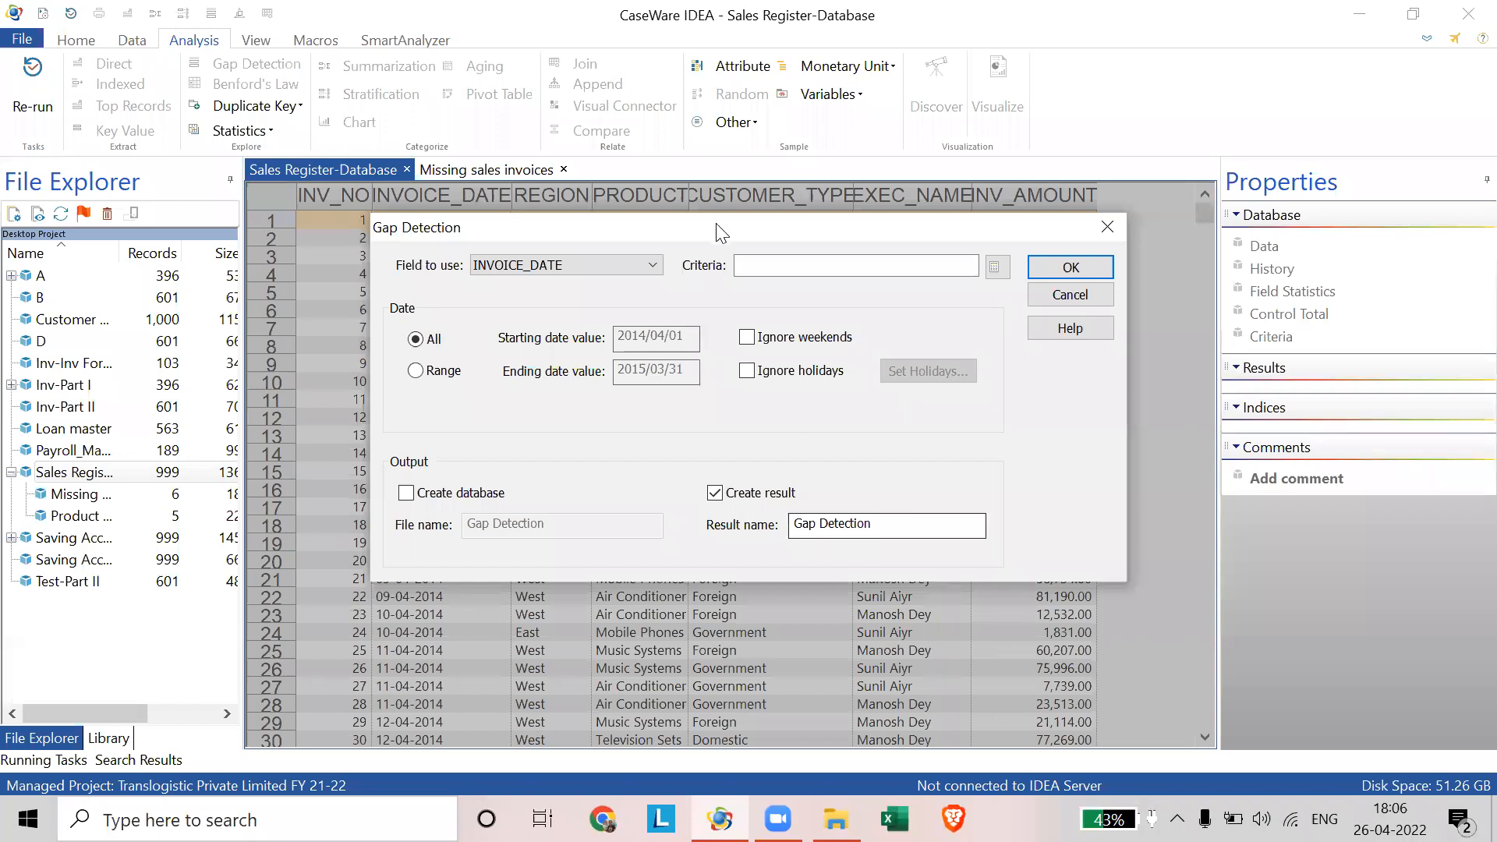
pyautogui.moveTo(710, 226); pyautogui.dragTo(659, 219)
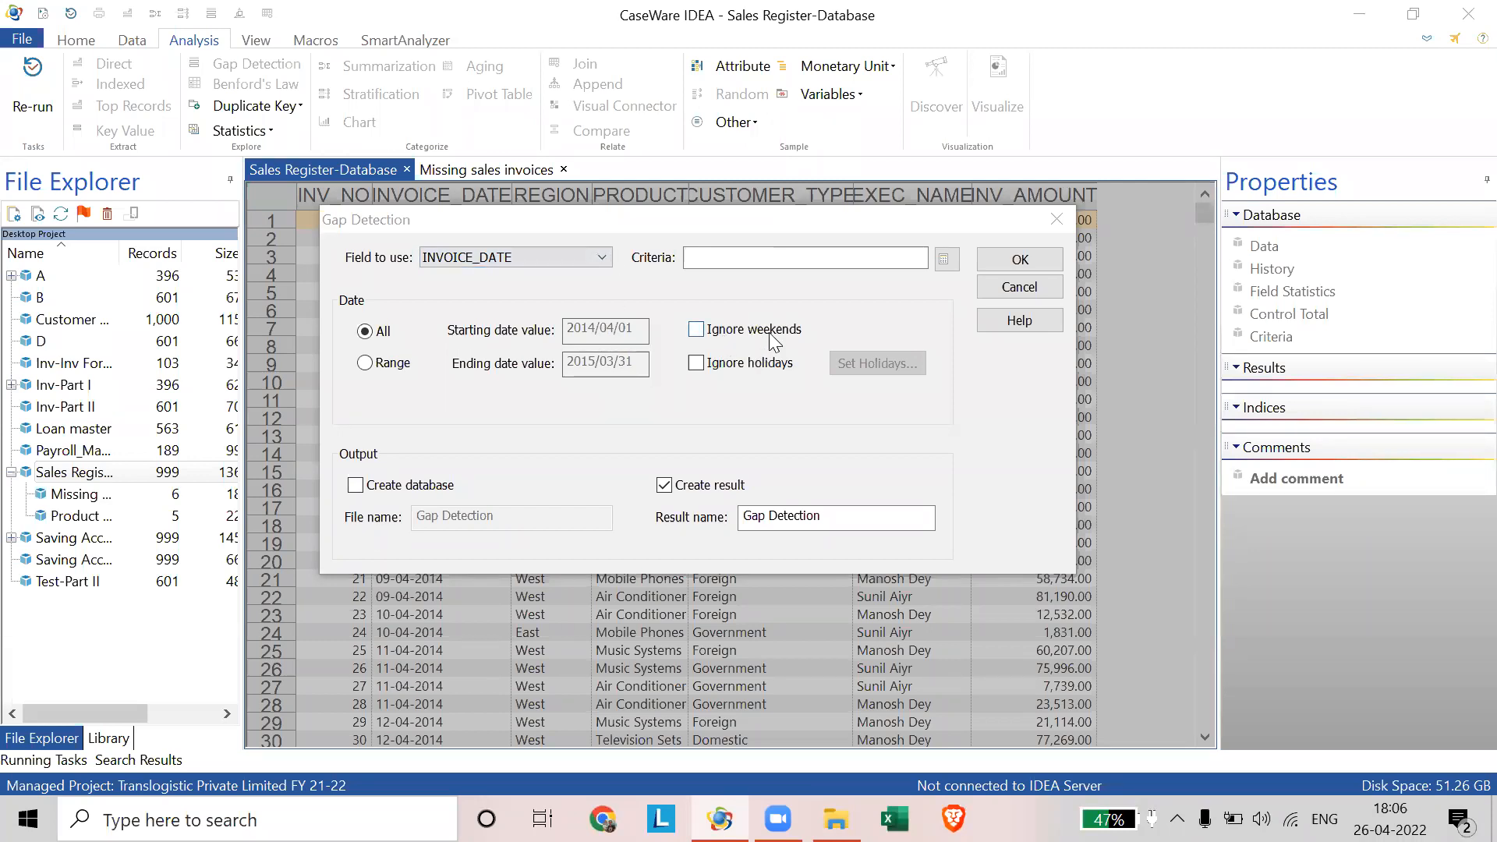
# - Exclude weekends and holidays from the gap detection and view the list of set holidays
pyautogui.click(709, 335)
pyautogui.click(895, 371)
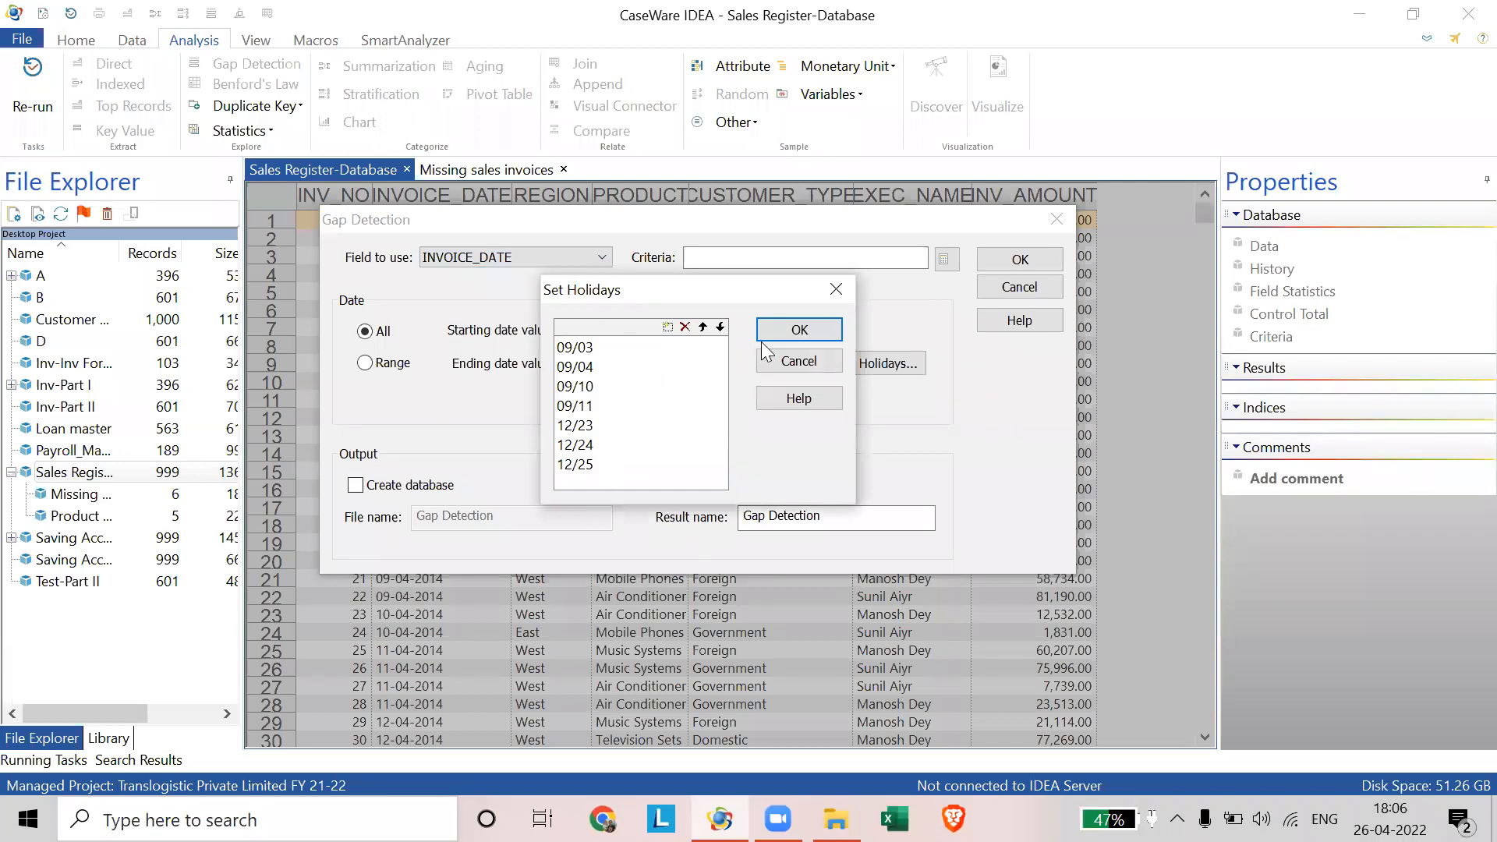
pyautogui.click(811, 367)
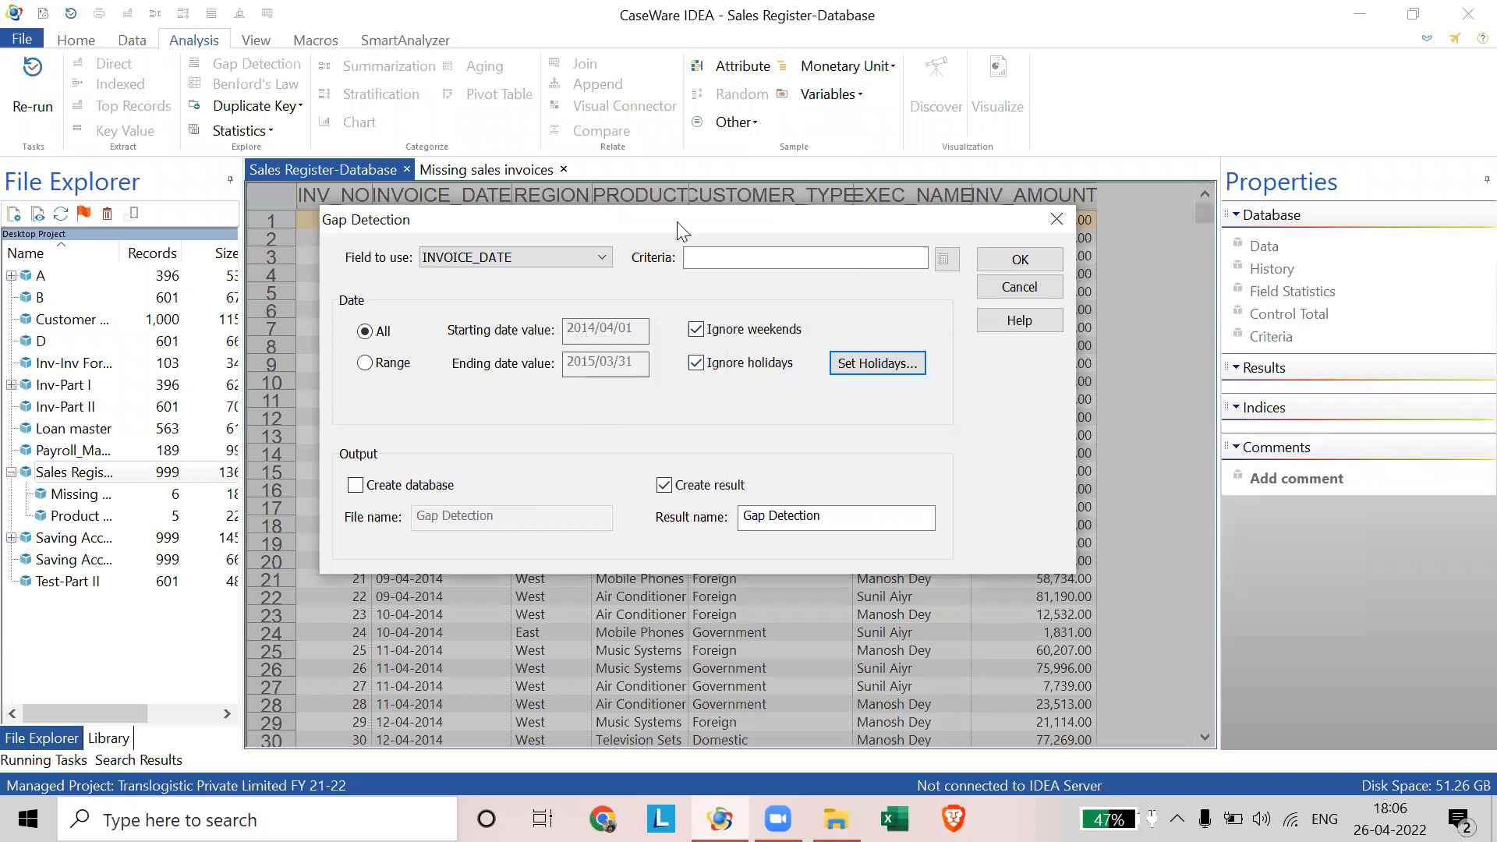
pyautogui.moveTo(677, 222); pyautogui.dragTo(562, 199)
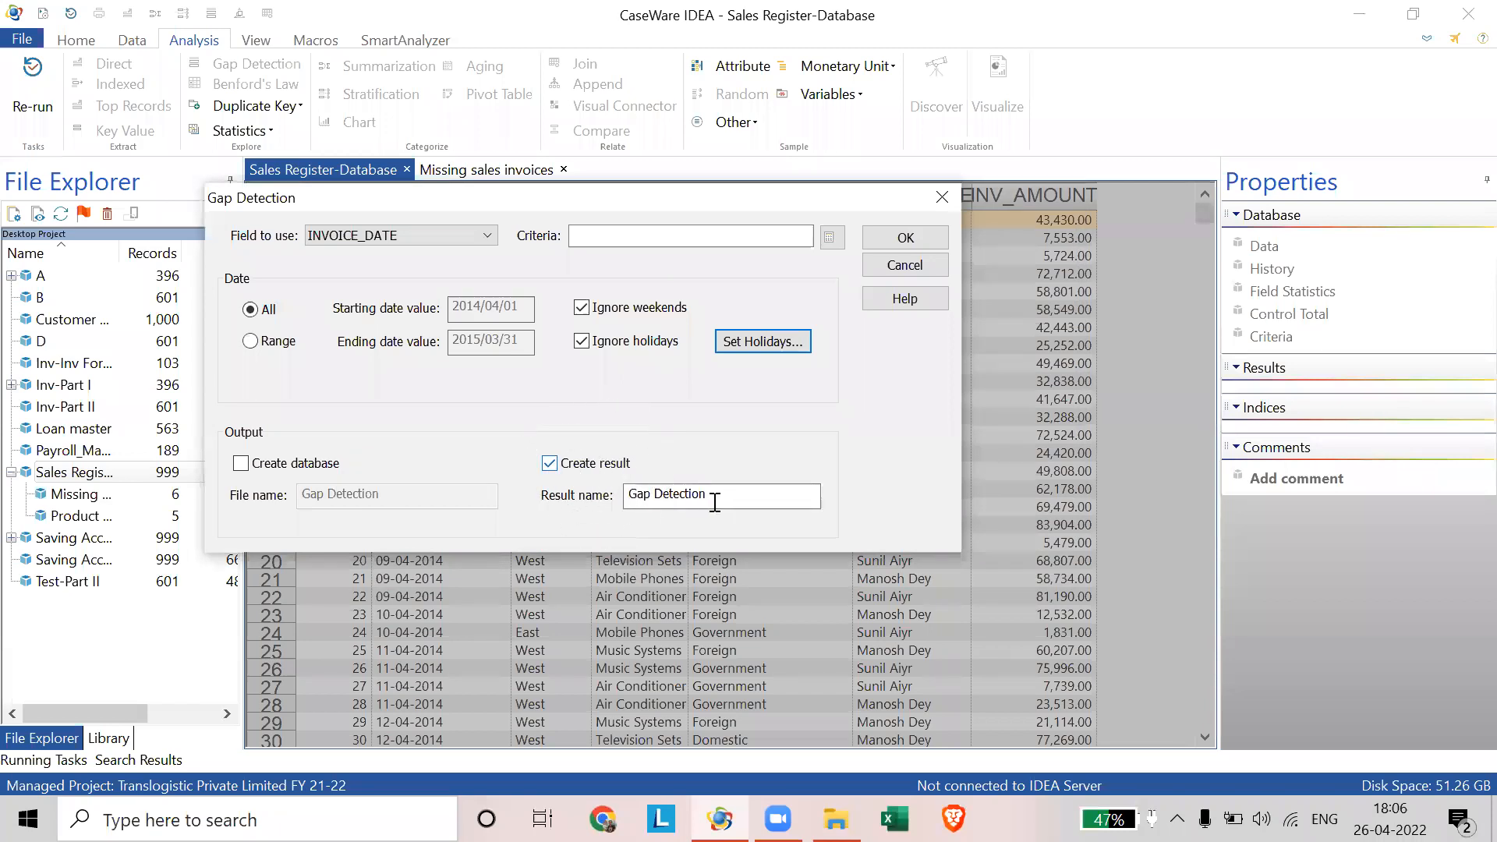
# - Name the gap detection result "Dates without sales invoice" and run the analysis
pyautogui.moveTo(713, 499); pyautogui.dragTo(452, 496)
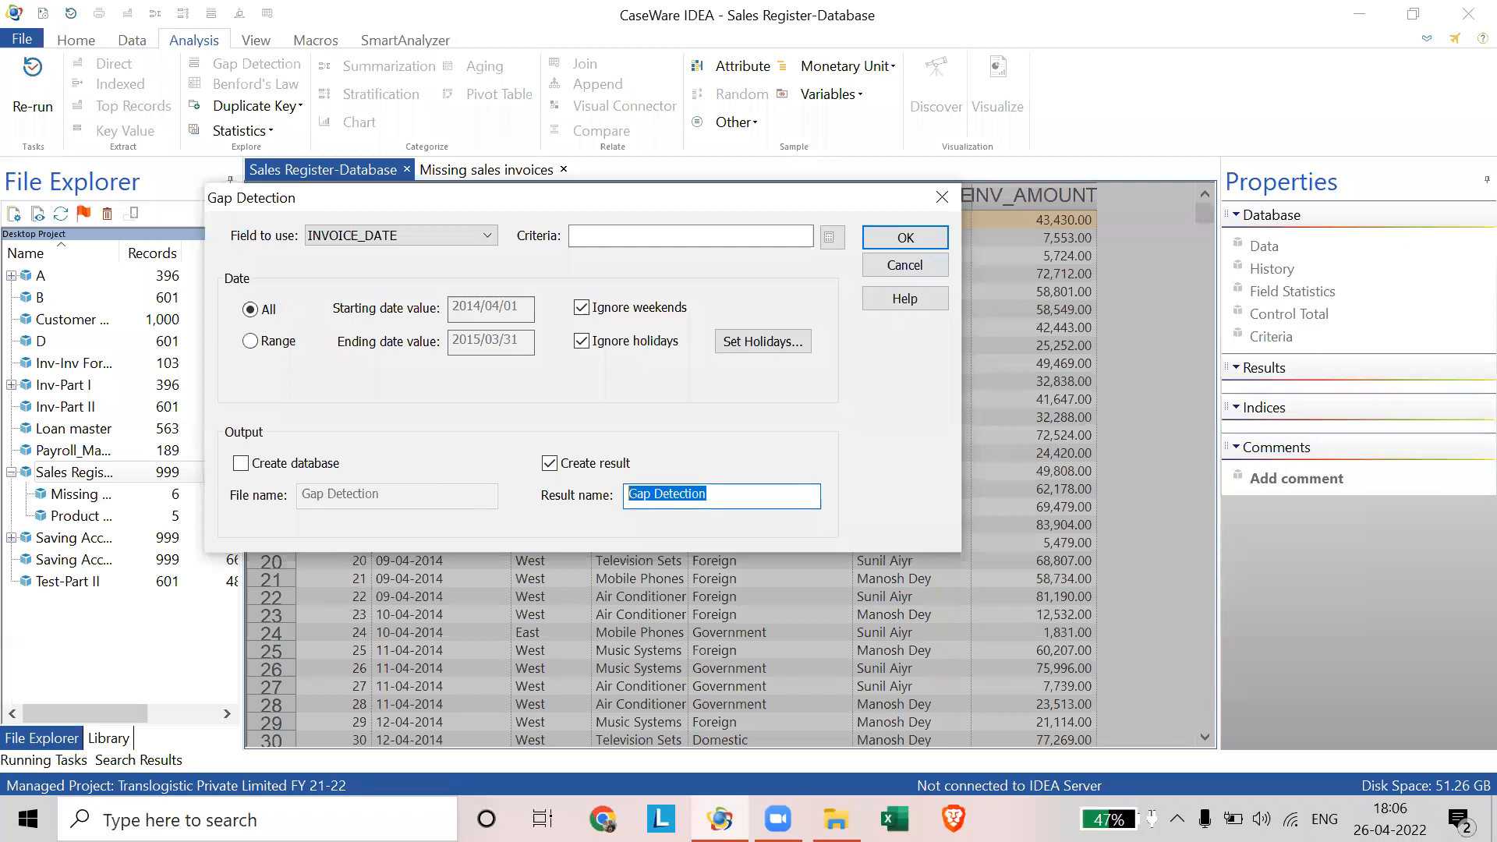
pyautogui.write('Dates with')
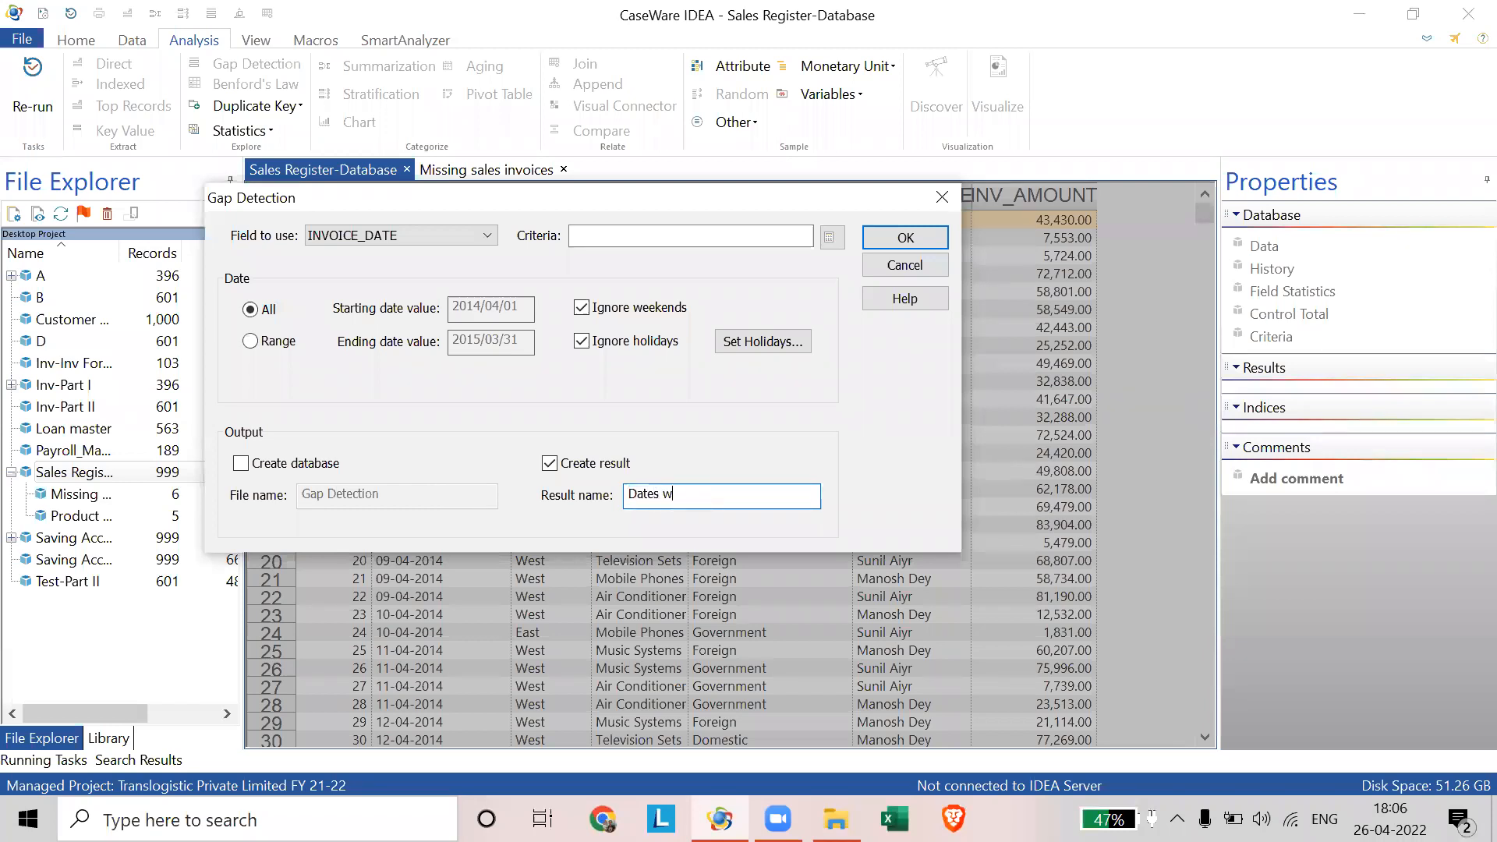
pyautogui.write('u')
pyautogui.press('BackSpace')
pyautogui.write('out sales o')
pyautogui.press('BackSpace')
pyautogui.write('invoice')
pyautogui.click(884, 243)
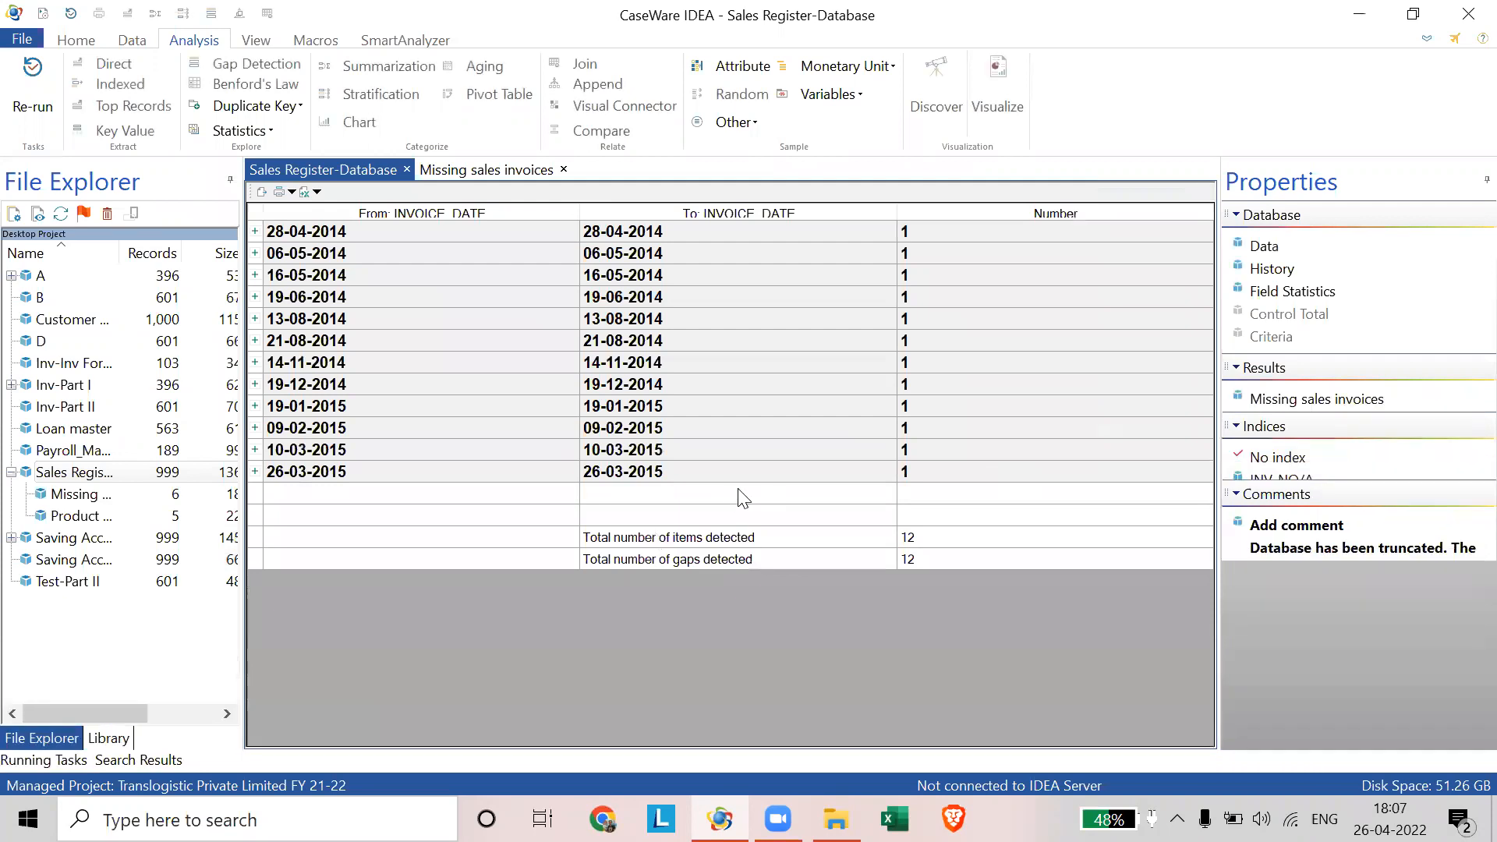
# - Review the Dates without sales invoice and Product wise analysis results of the Sales Register
pyautogui.click(924, 553)
pyautogui.click(925, 553)
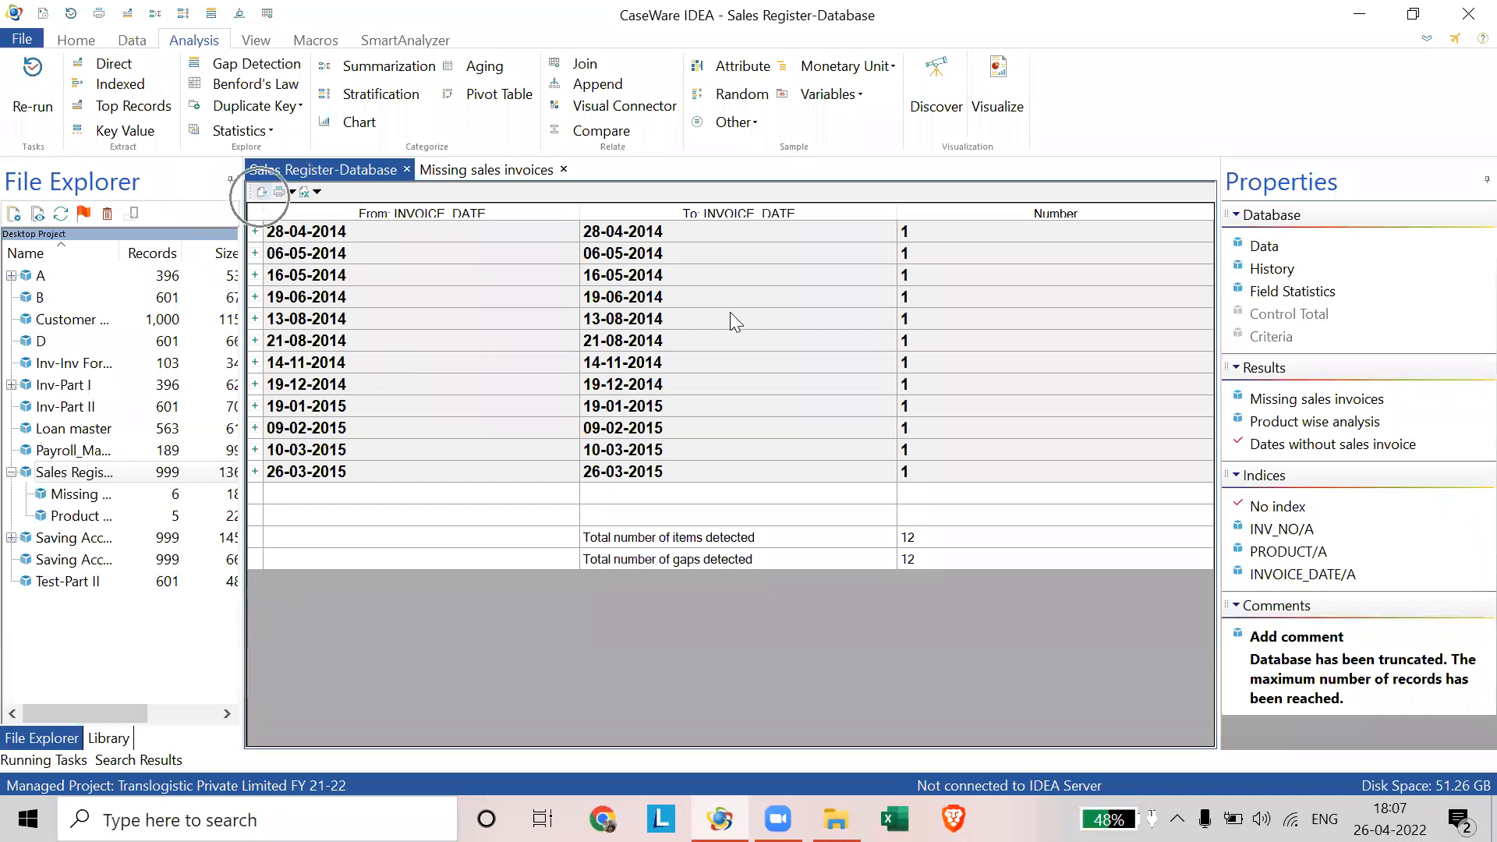
pyautogui.click(1328, 451)
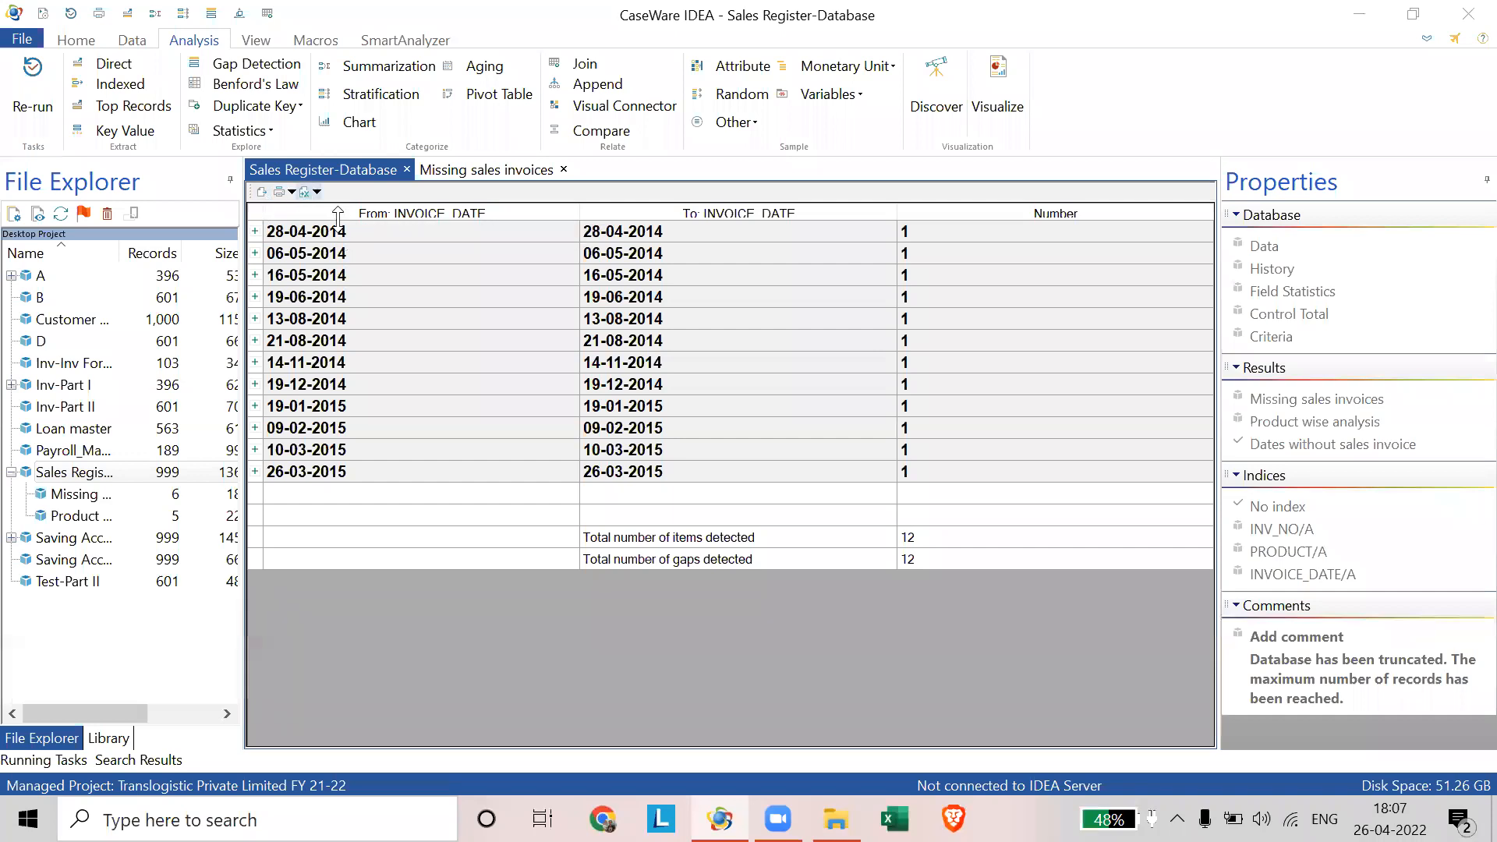
pyautogui.click(305, 196)
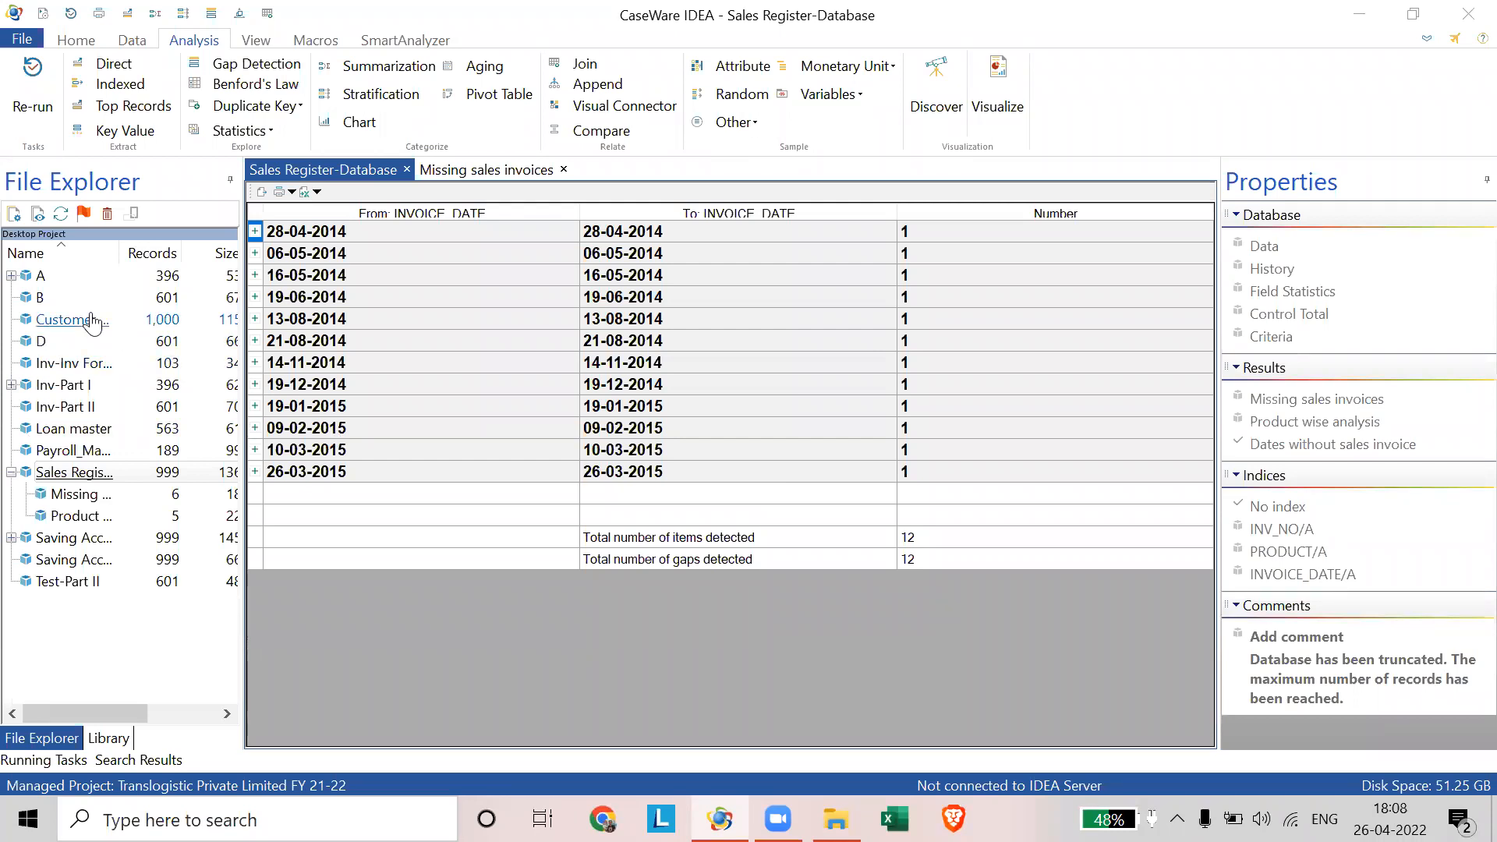
pyautogui.click(1323, 422)
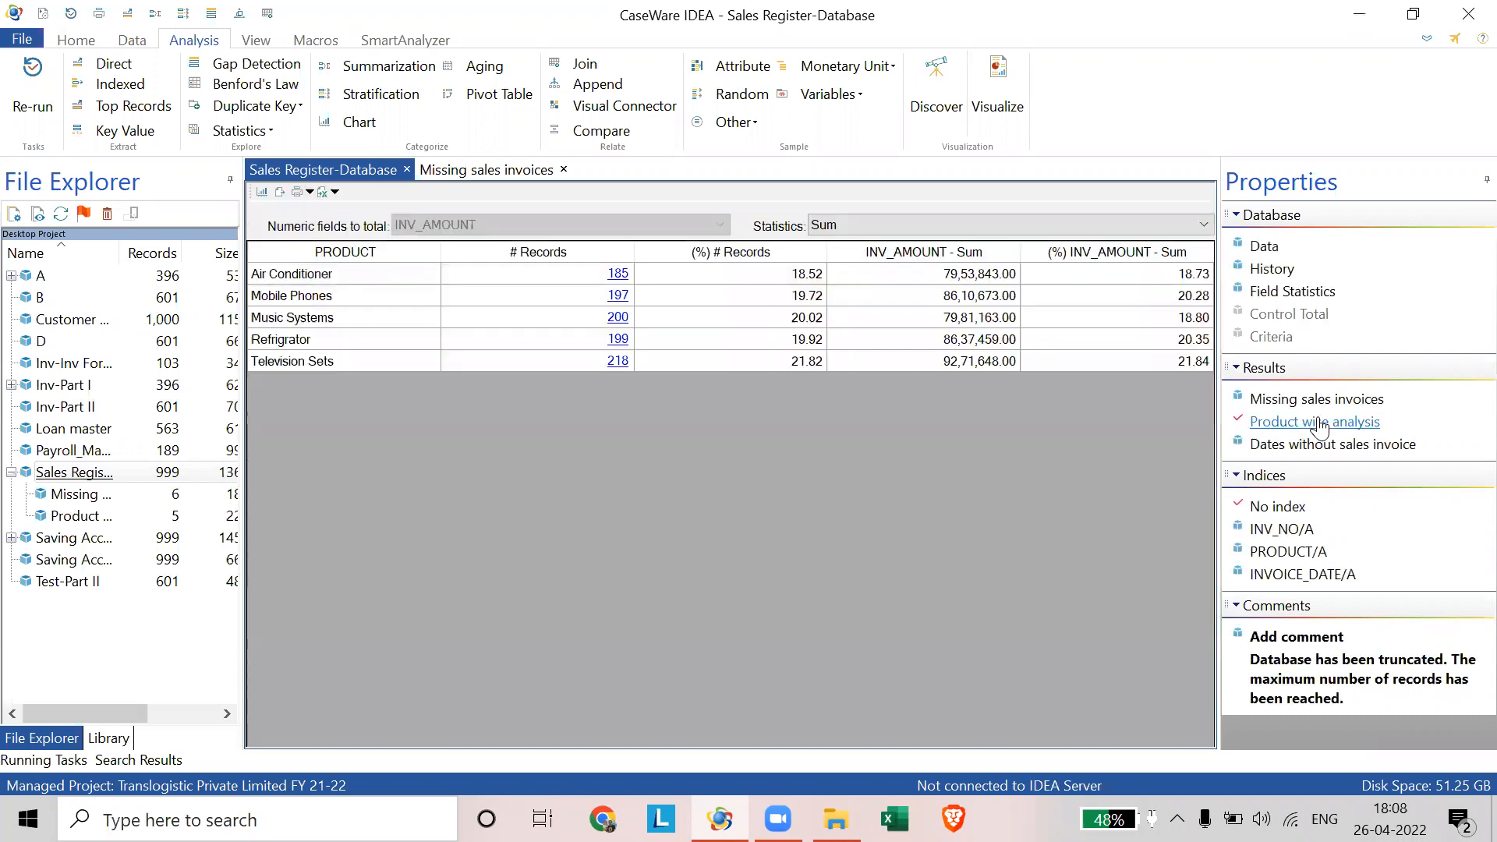
pyautogui.click(1242, 448)
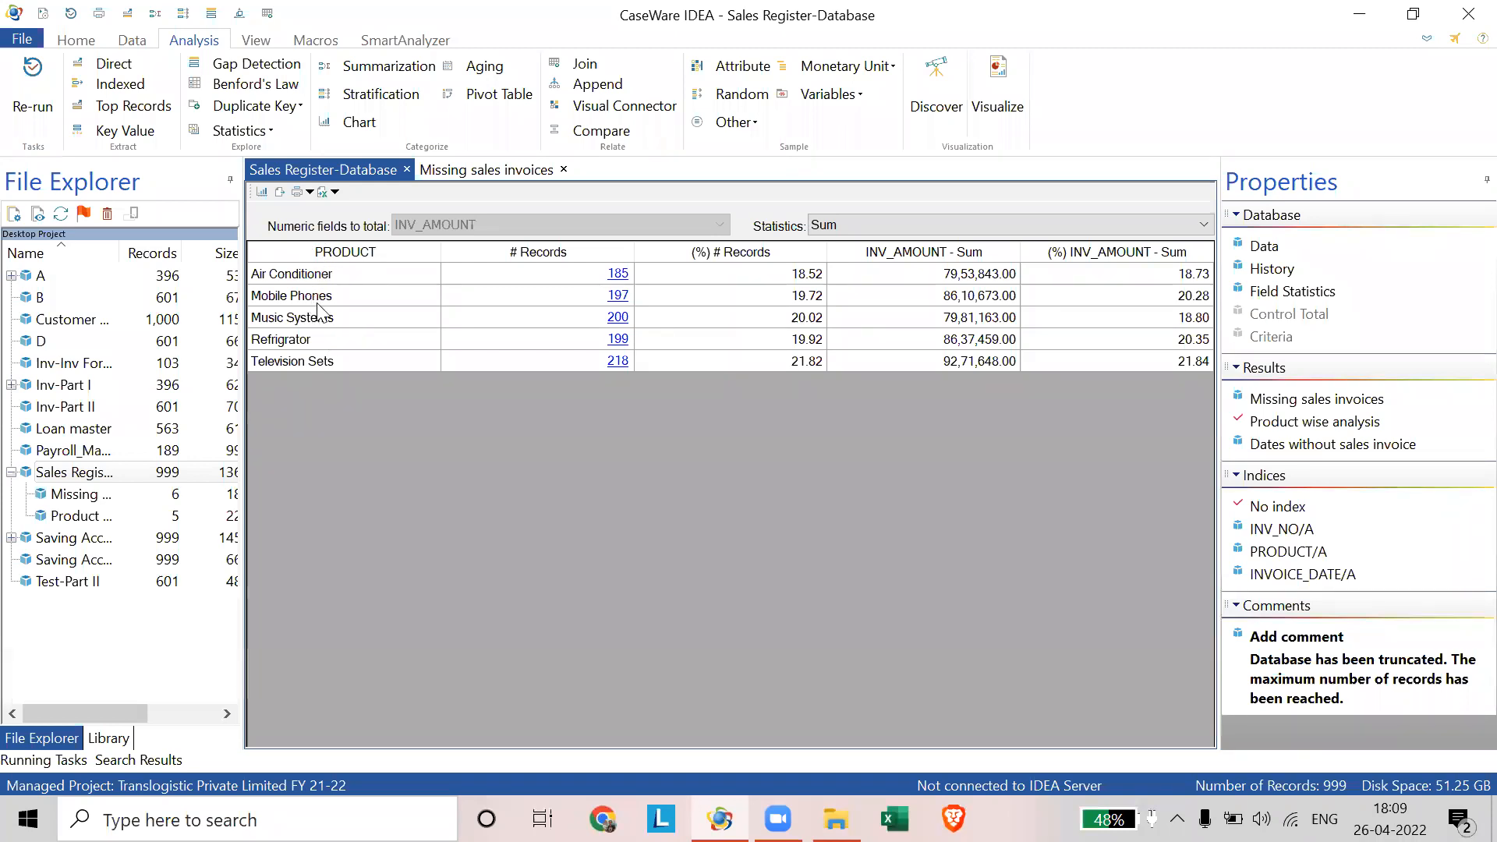
# - Display the Sales Register's data and set up a Summarization by the REGION field
pyautogui.click(1255, 255)
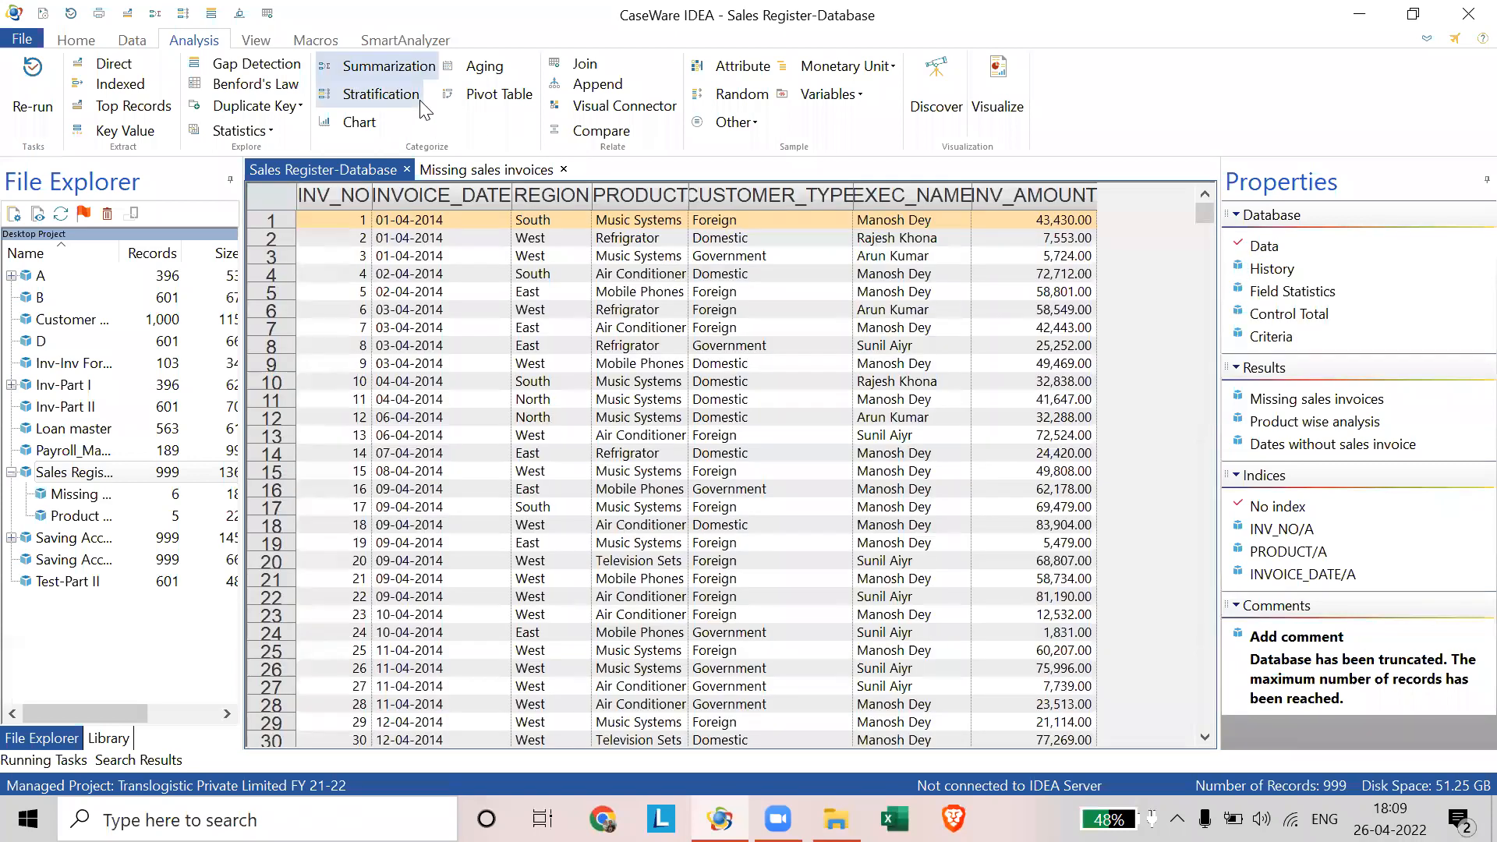
pyautogui.click(389, 65)
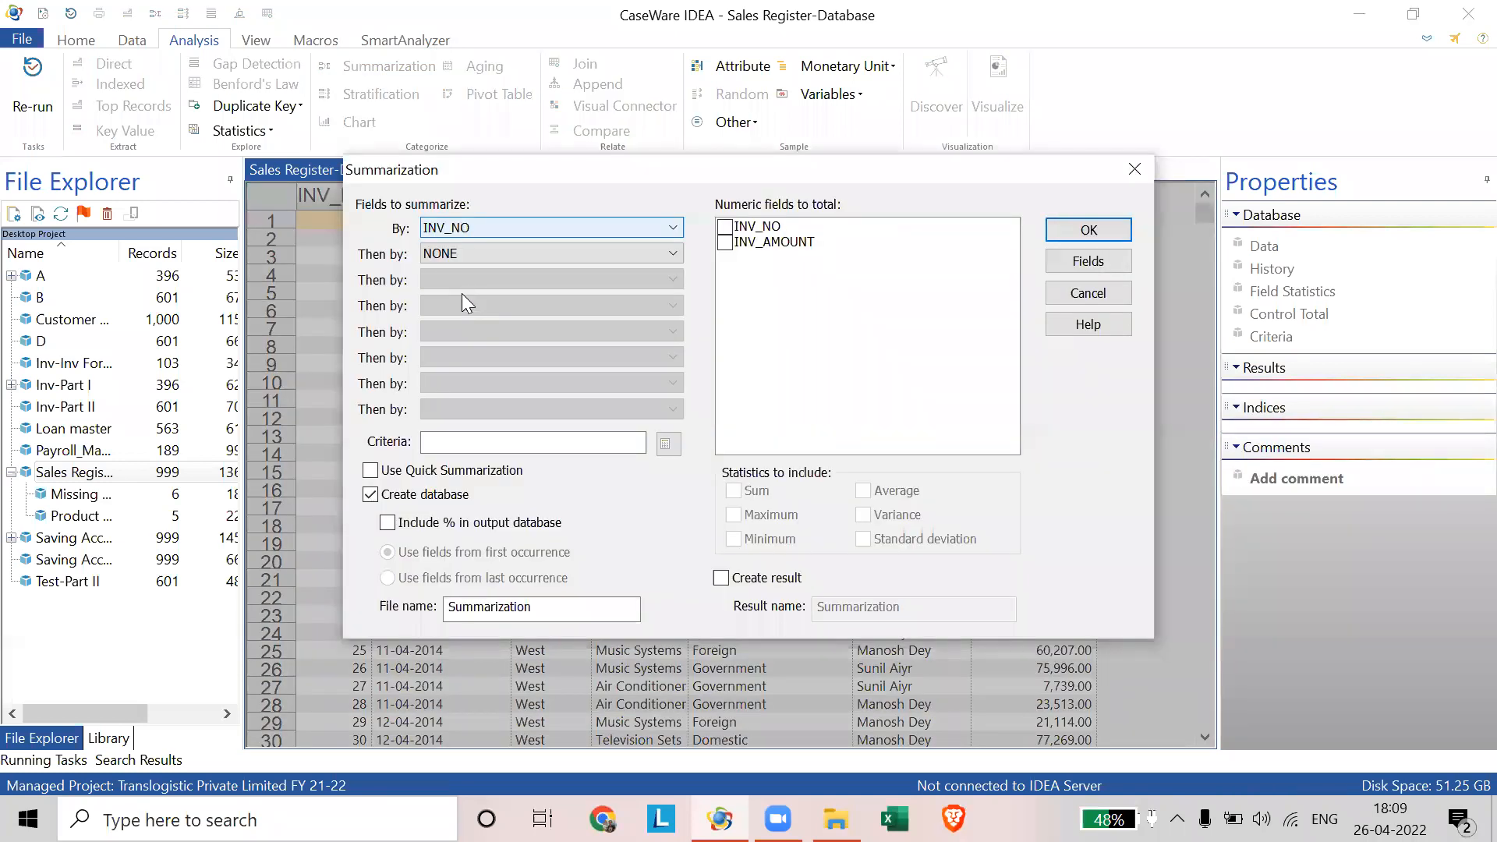
pyautogui.click(468, 228)
pyautogui.click(462, 293)
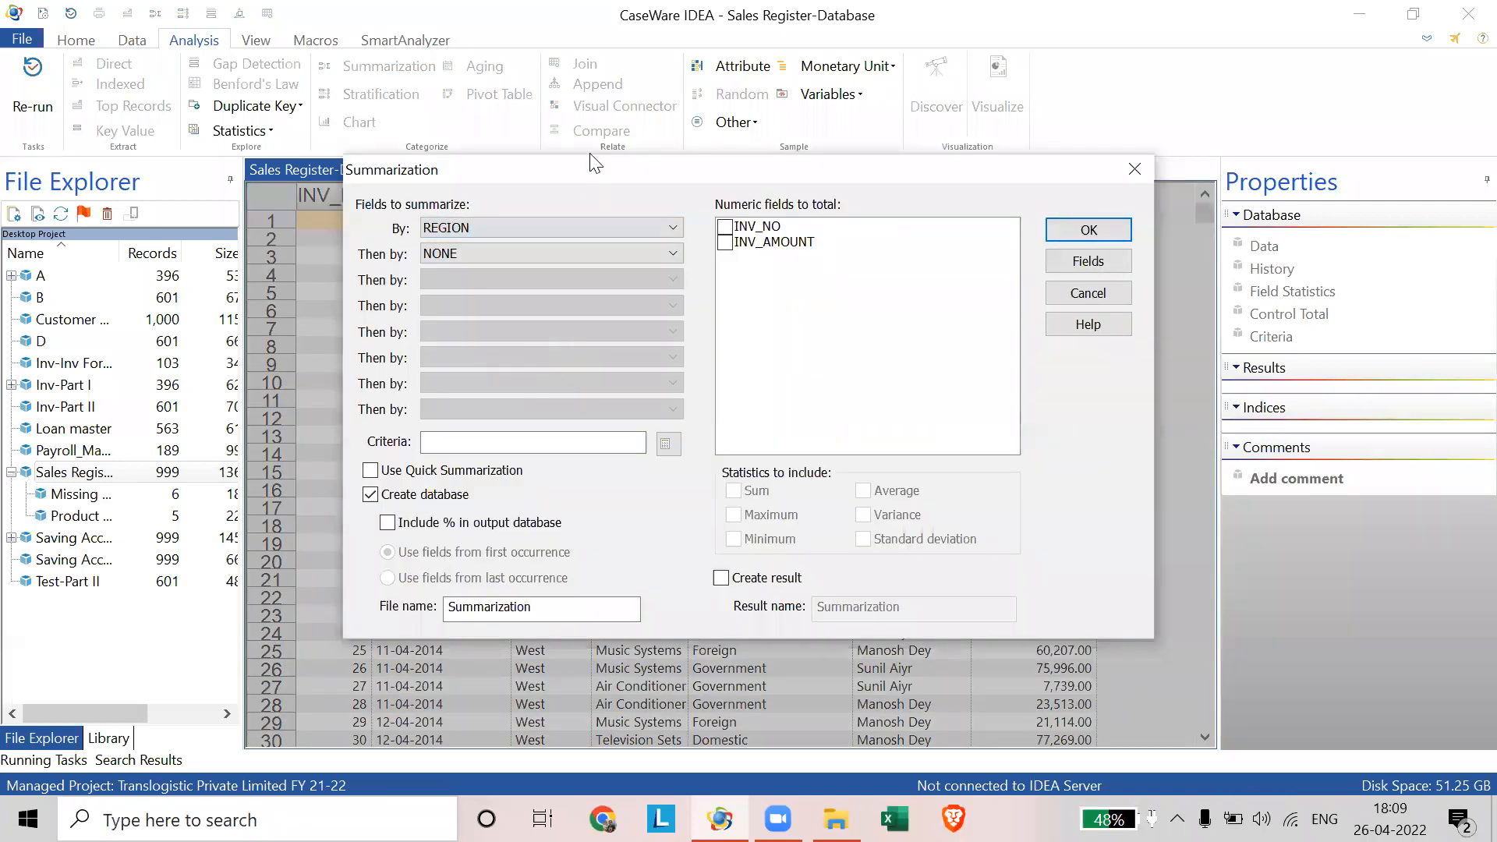
pyautogui.moveTo(569, 178); pyautogui.dragTo(408, 153)
pyautogui.click(941, 299)
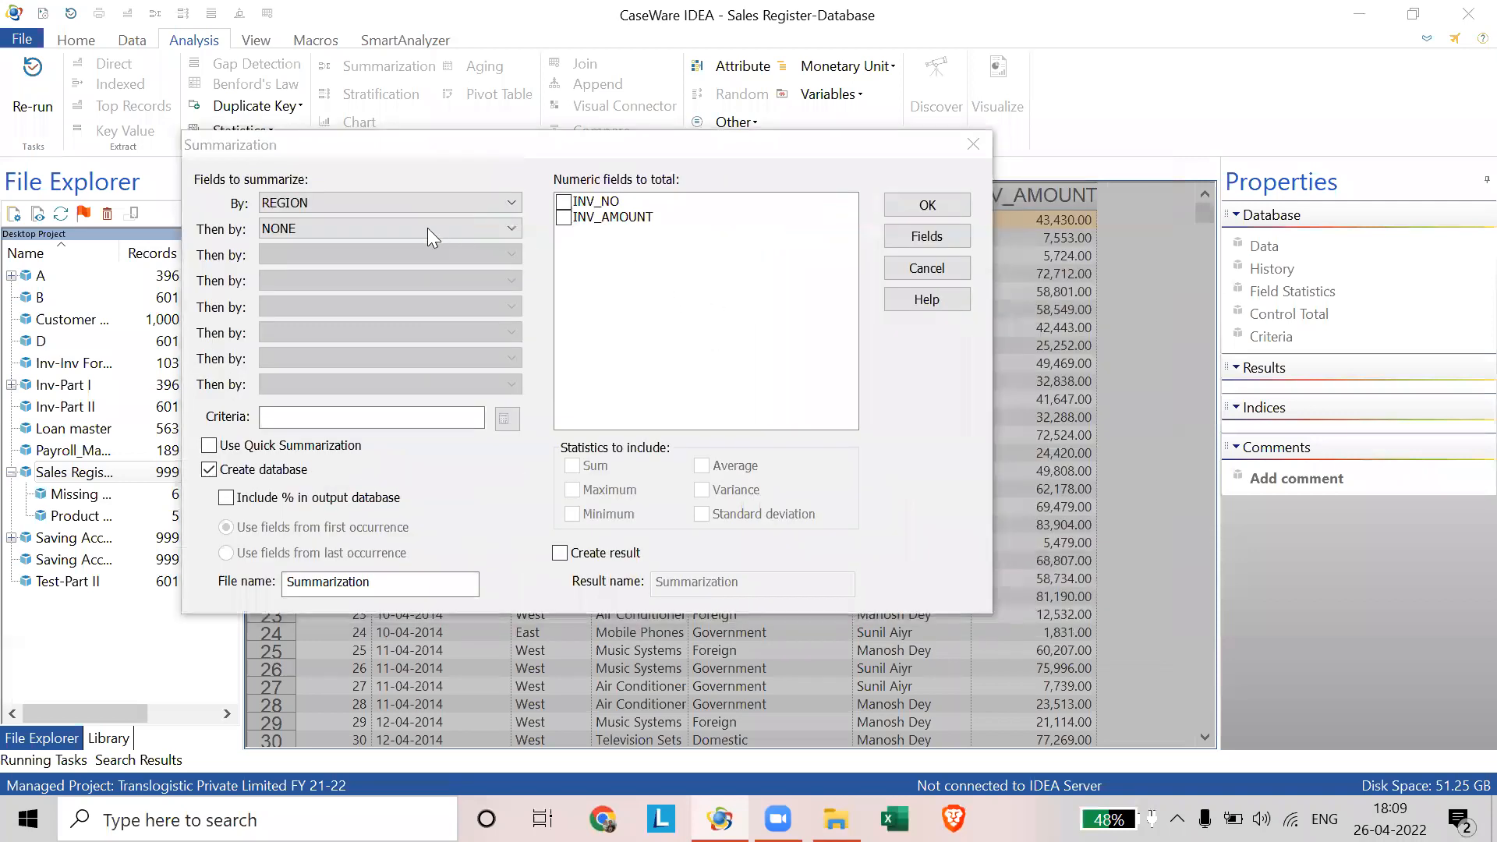
pyautogui.moveTo(485, 151); pyautogui.dragTo(605, 281)
pyautogui.press('ctrl')
pyautogui.press('ctrl')
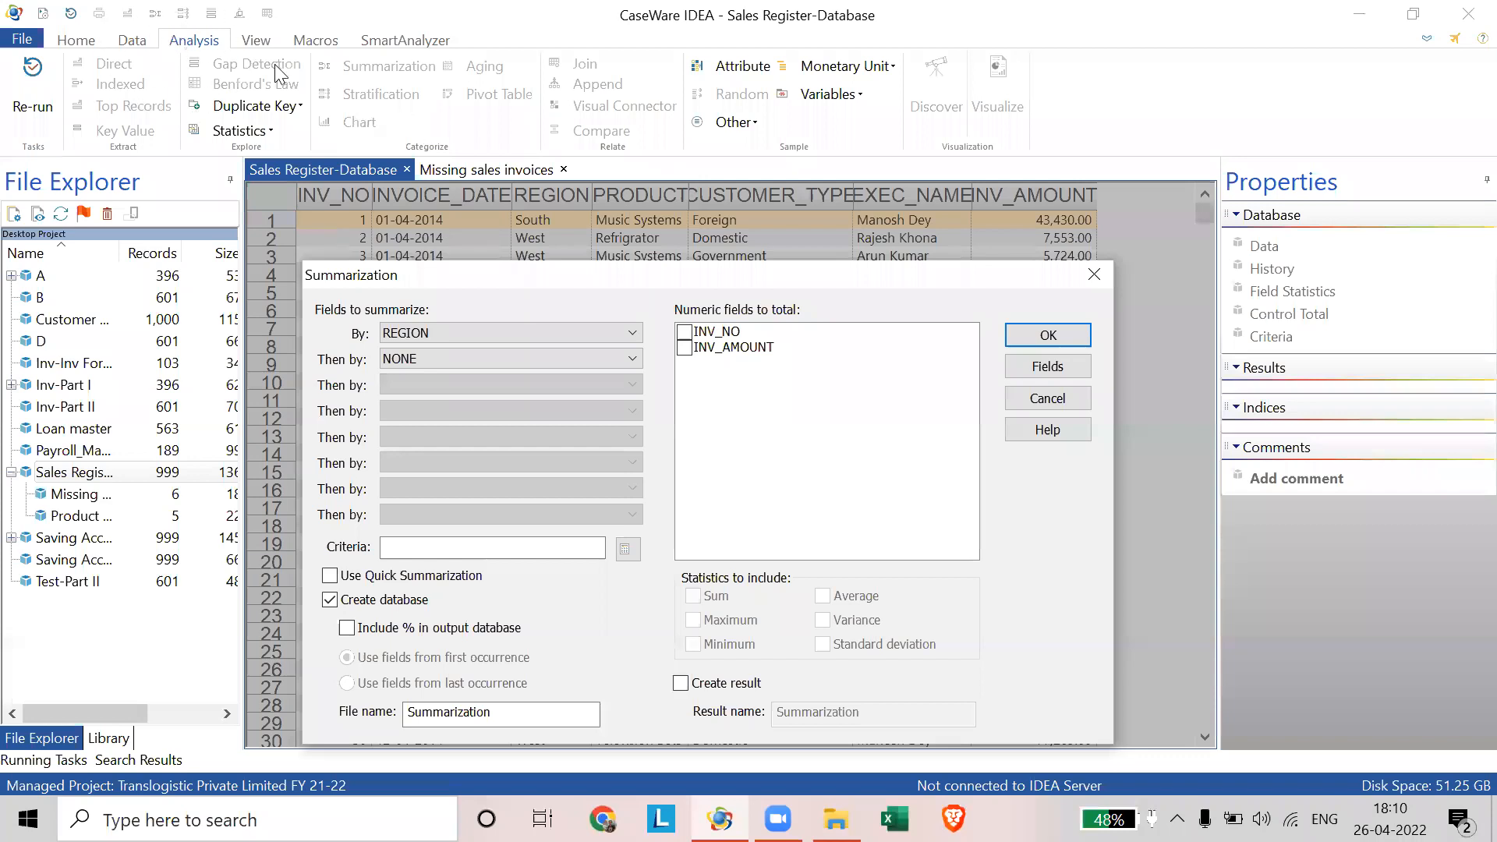
pyautogui.press('ctrl')
pyautogui.press('ctrl')
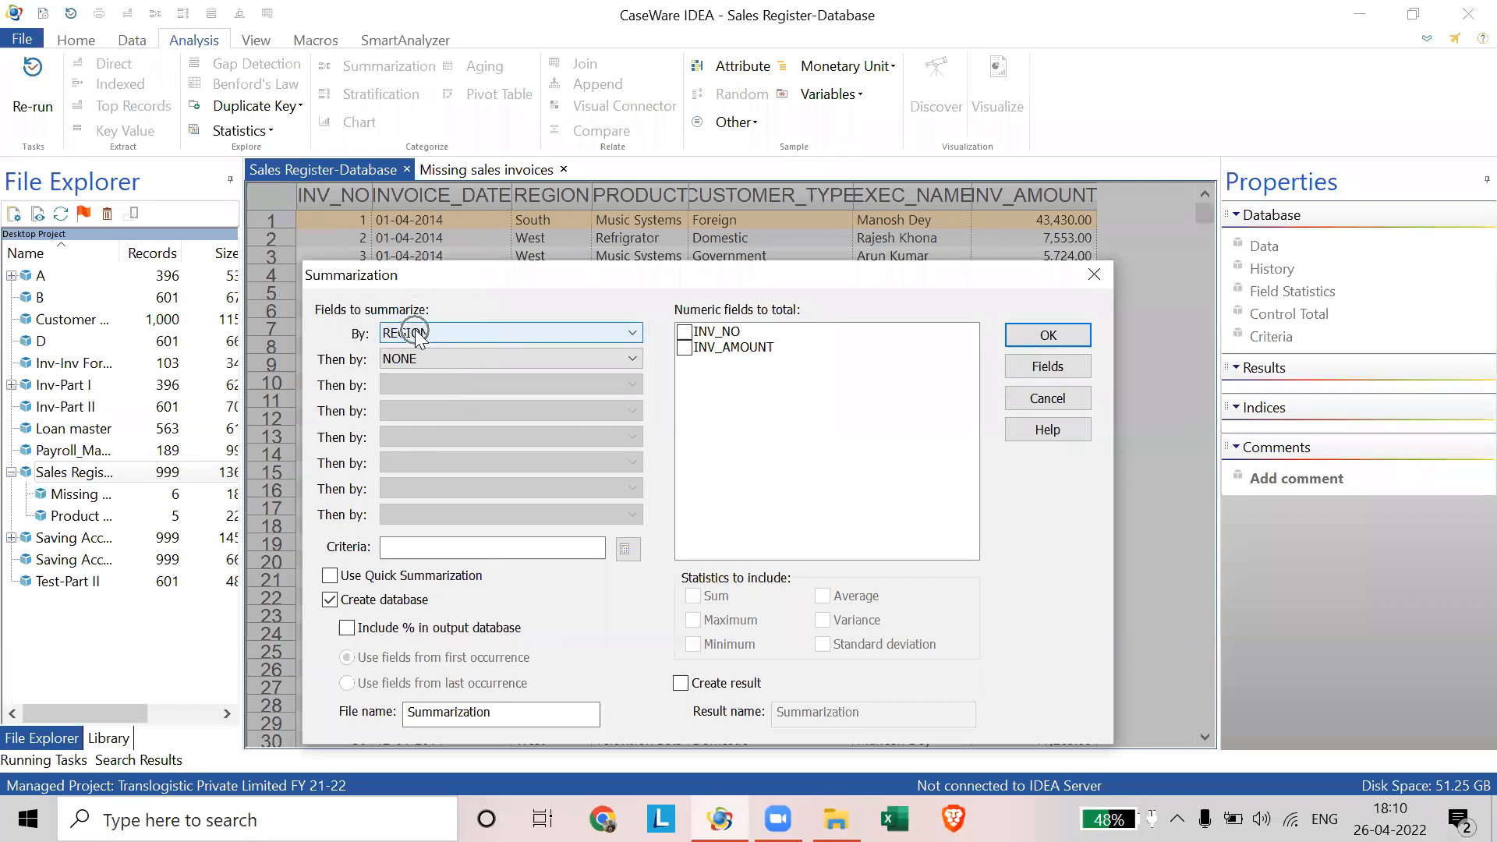
# - Total the INV_AMOUNT field in the summarization with the Sum and Average statistics
pyautogui.click(685, 348)
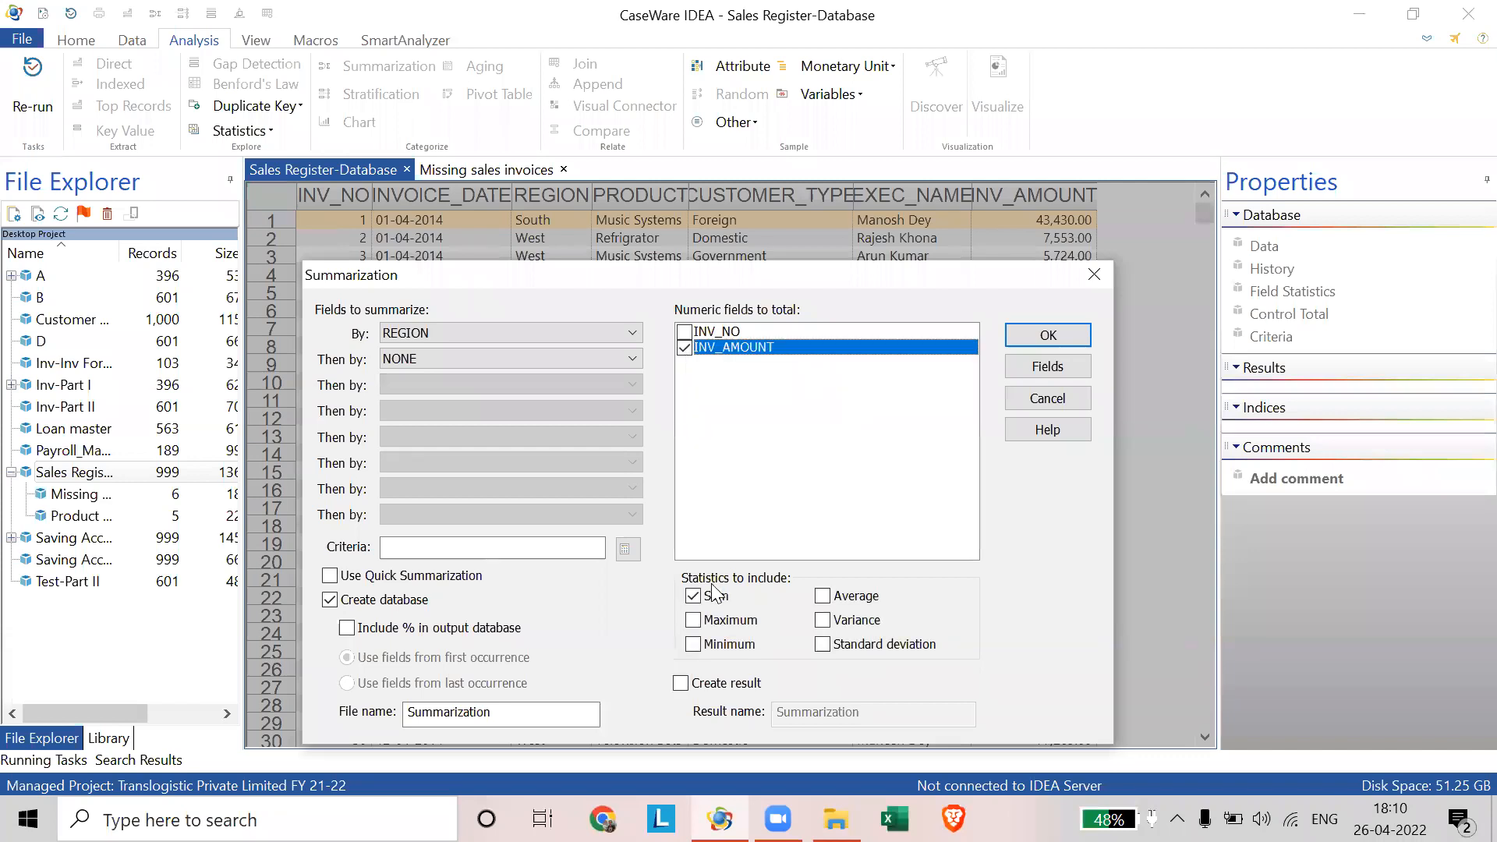
pyautogui.click(822, 596)
pyautogui.moveTo(756, 265); pyautogui.dragTo(677, 166)
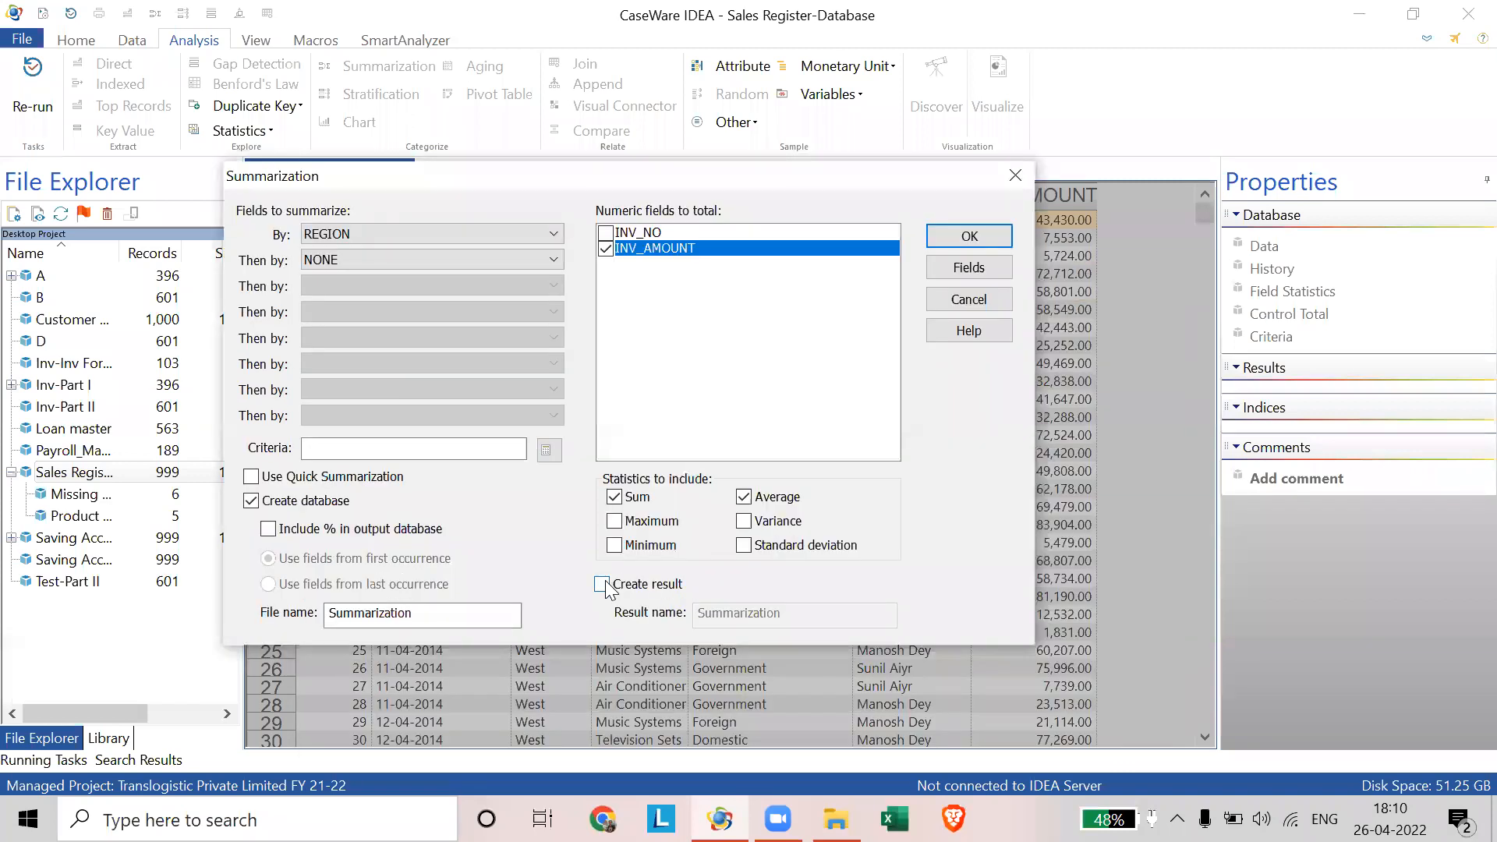
# - Enable result creation for the summarization and name the result "Region wise anaysis"
pyautogui.click(602, 584)
pyautogui.moveTo(711, 613); pyautogui.dragTo(781, 613)
pyautogui.hotkey('ctrl', 'a')
pyautogui.write('Region wise ana')
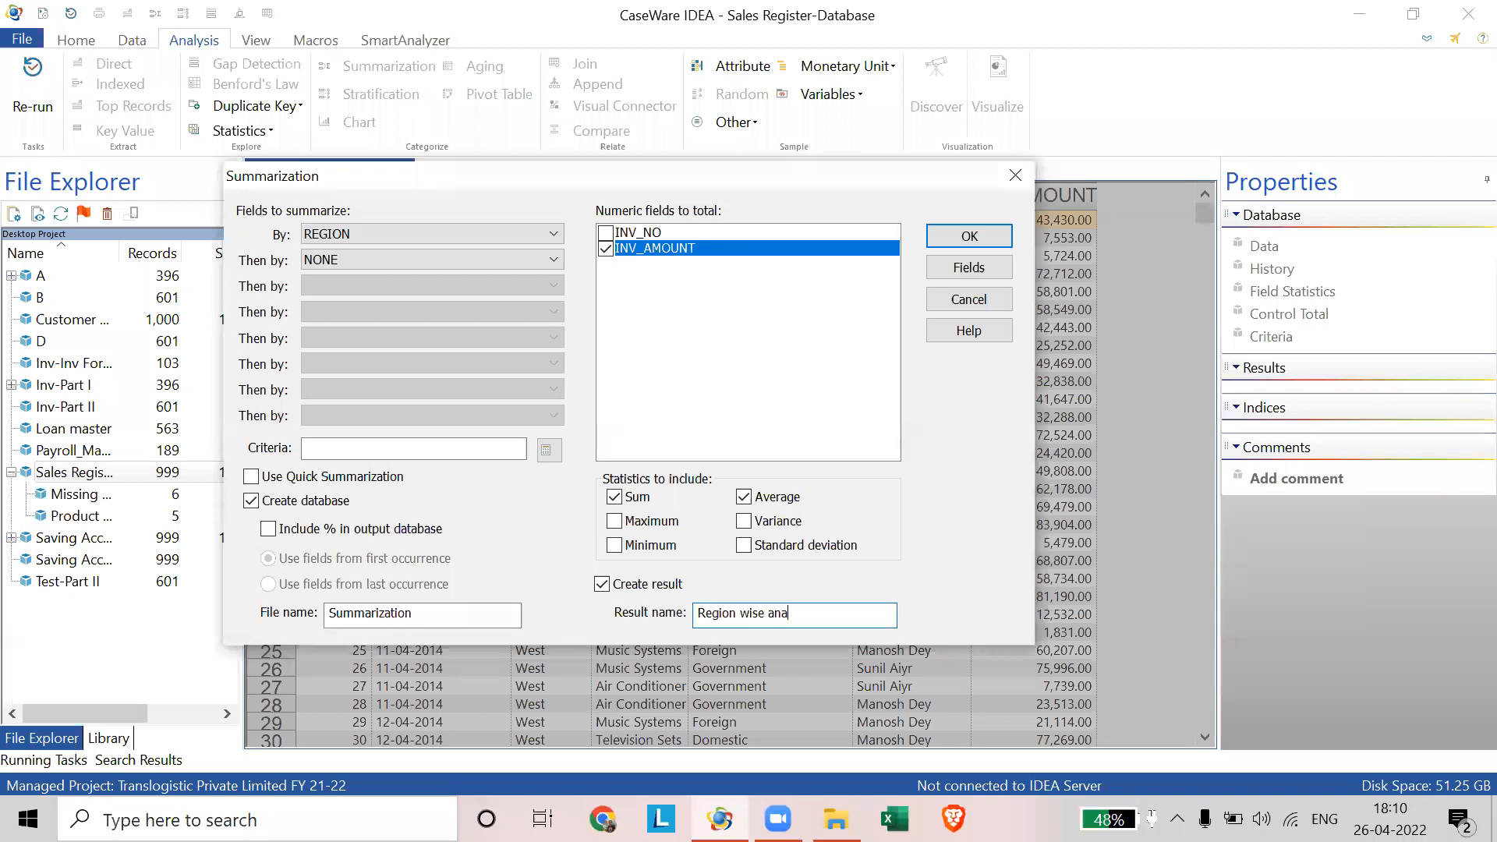
pyautogui.write('ysis')
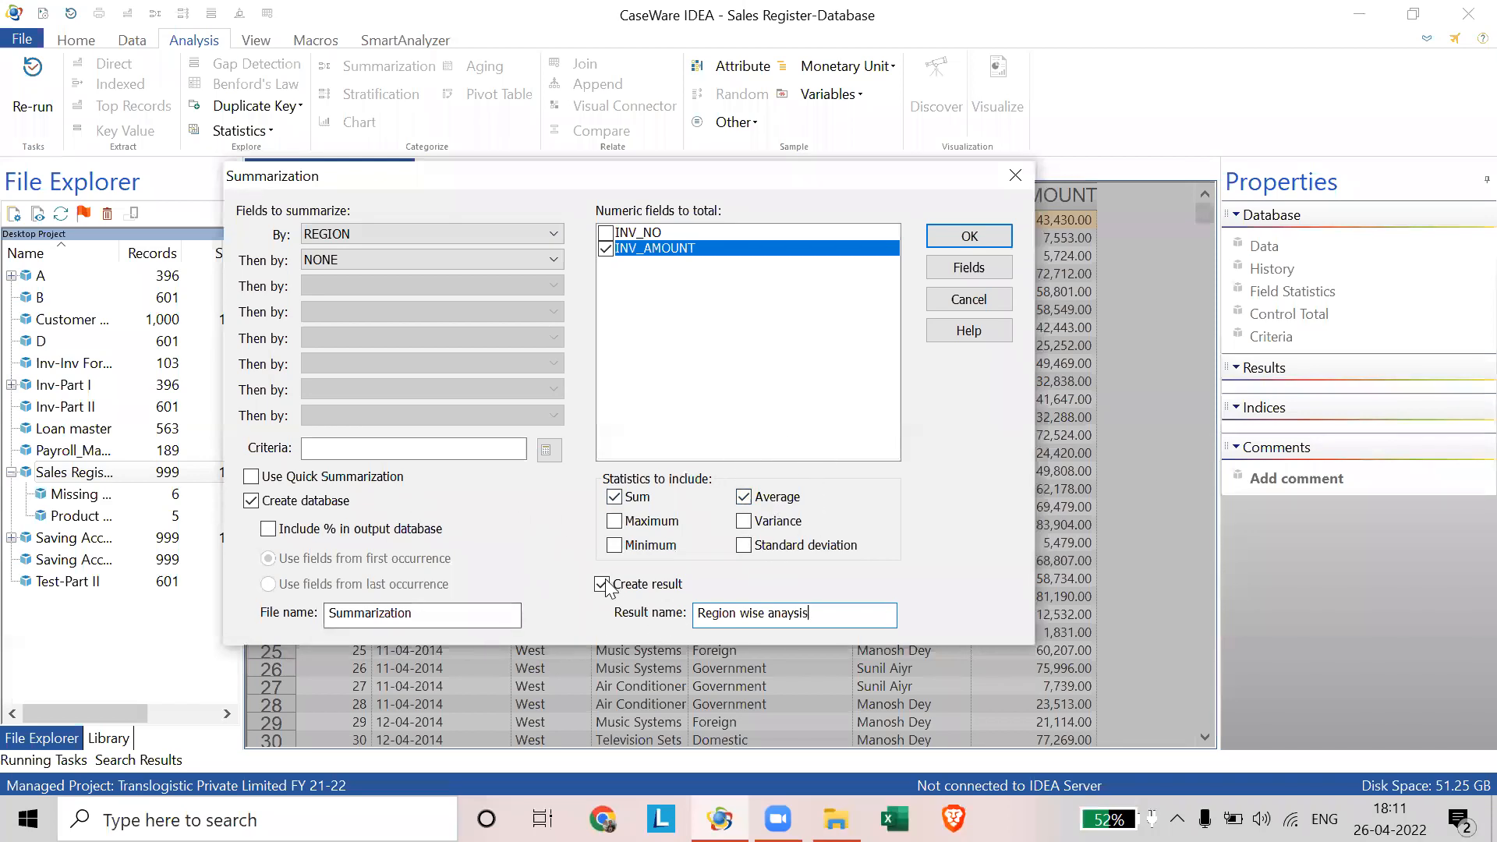
# - Copy the result name "Region wise anaysis" into the output file name and run the summarization
pyautogui.moveTo(849, 618); pyautogui.dragTo(653, 605)
pyautogui.hotkey('ctrl', 'c')
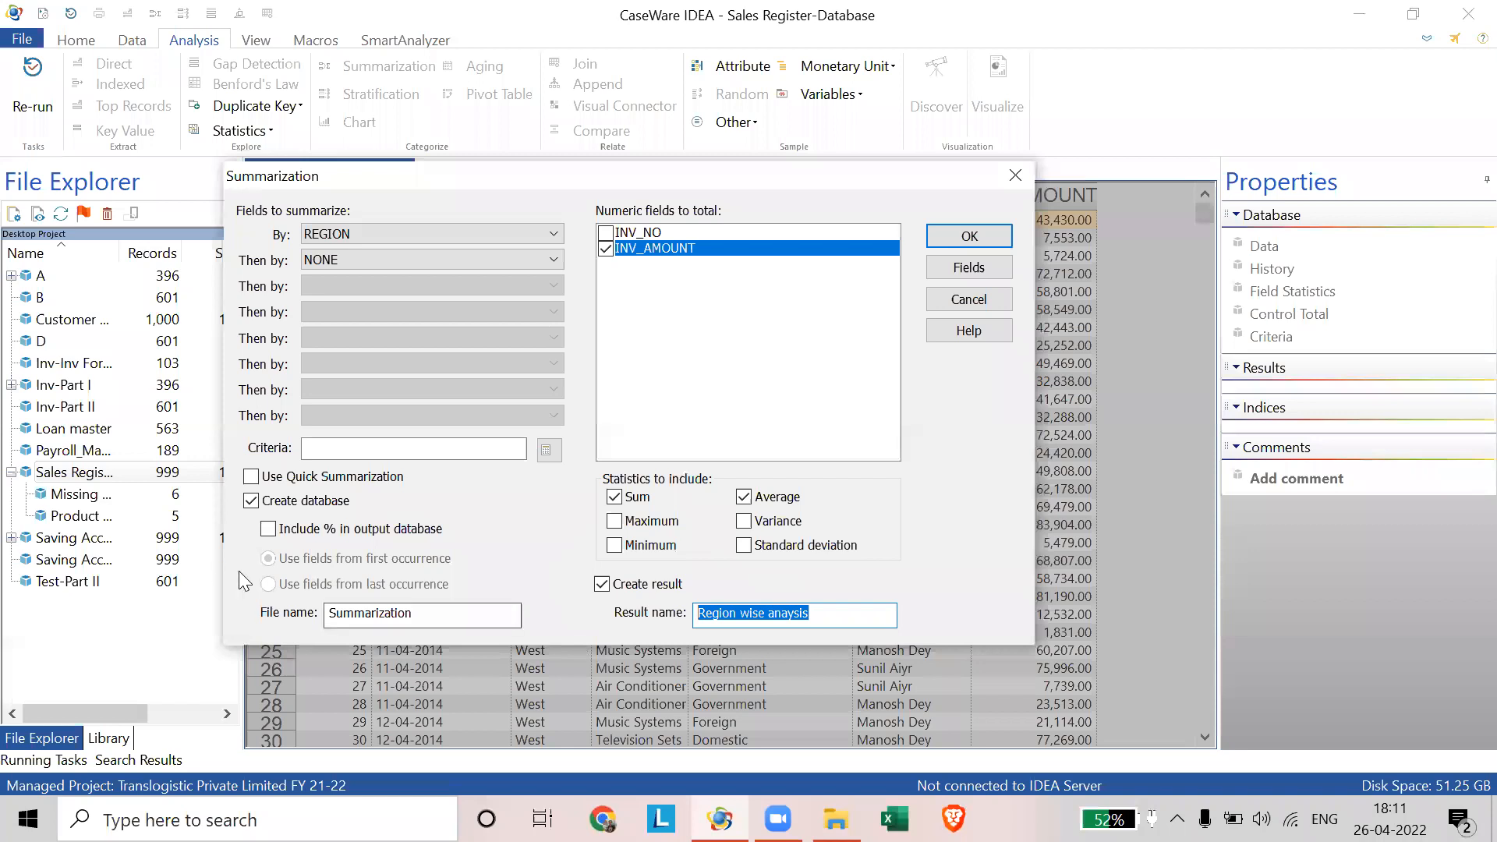
pyautogui.doubleClick(364, 619)
pyautogui.hotkey('ctrl', 'v')
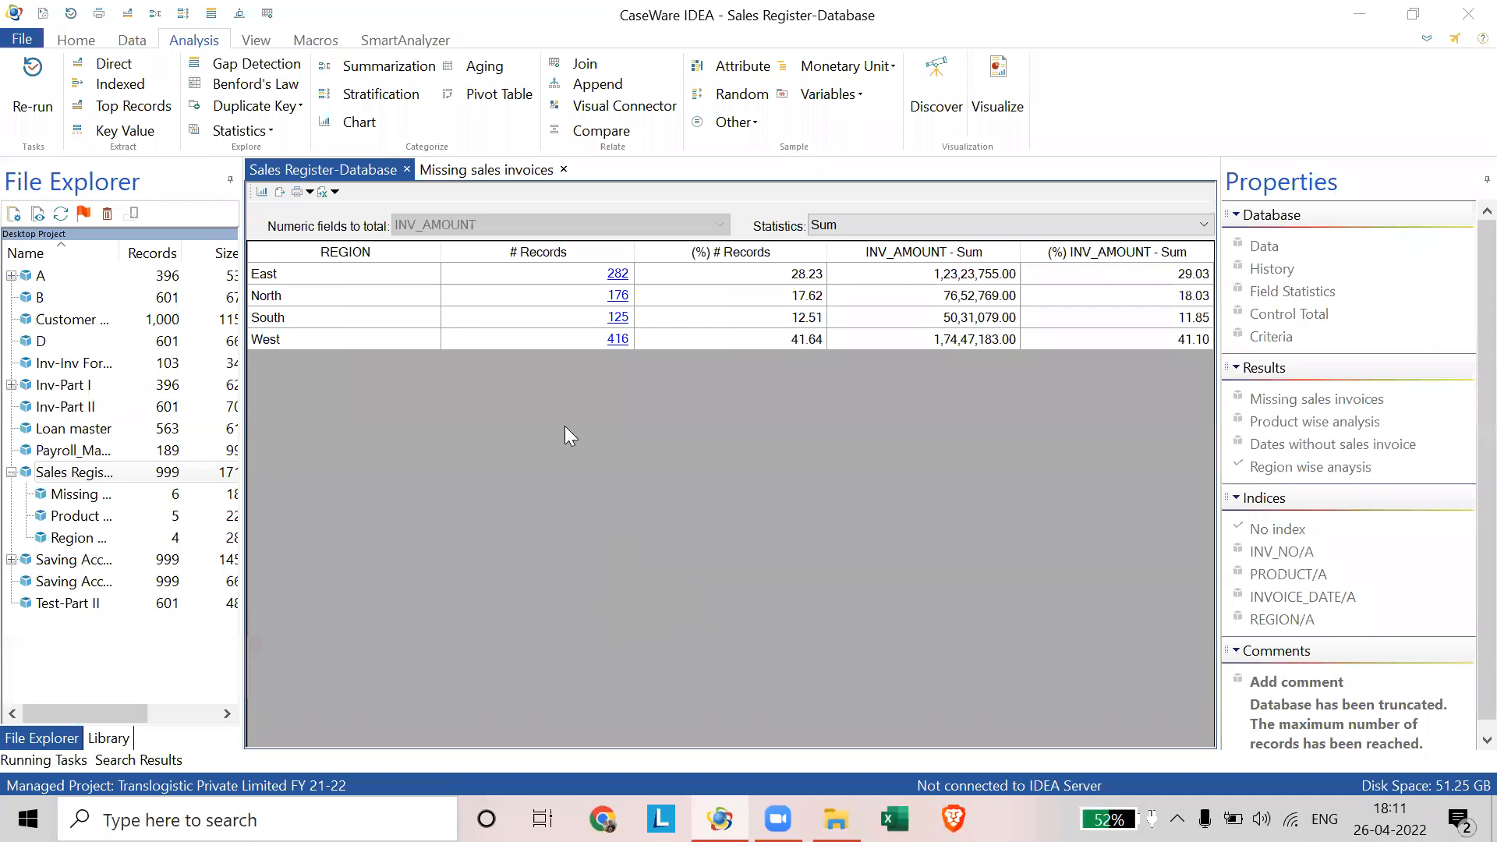
# - Examine the region-wise summary database and its re-run Summarization settings, and open the Product wise analysis database
pyautogui.doubleClick(78, 540)
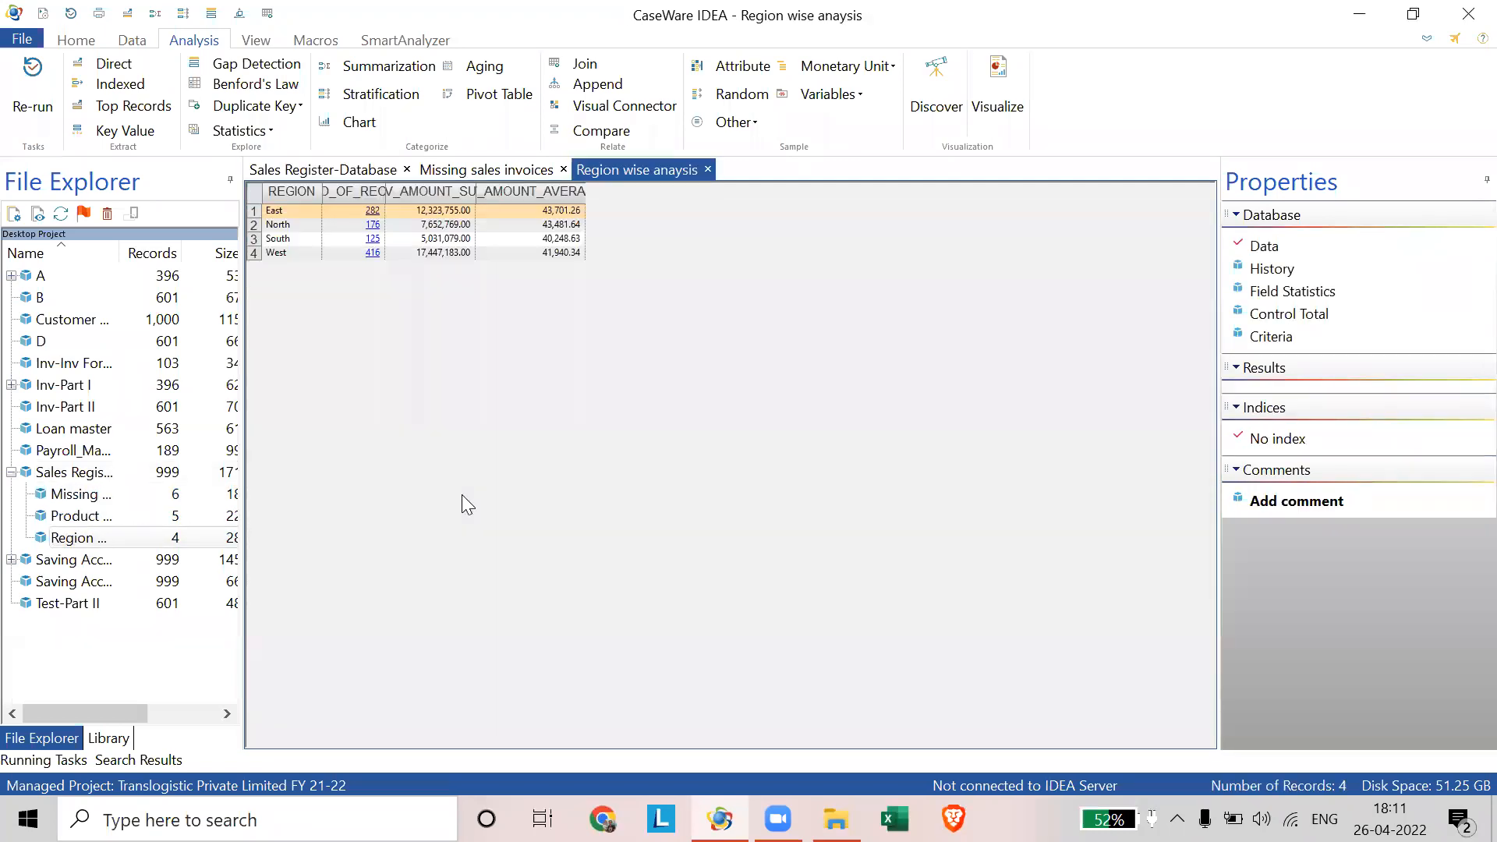
pyautogui.scroll(5, 461, 495)
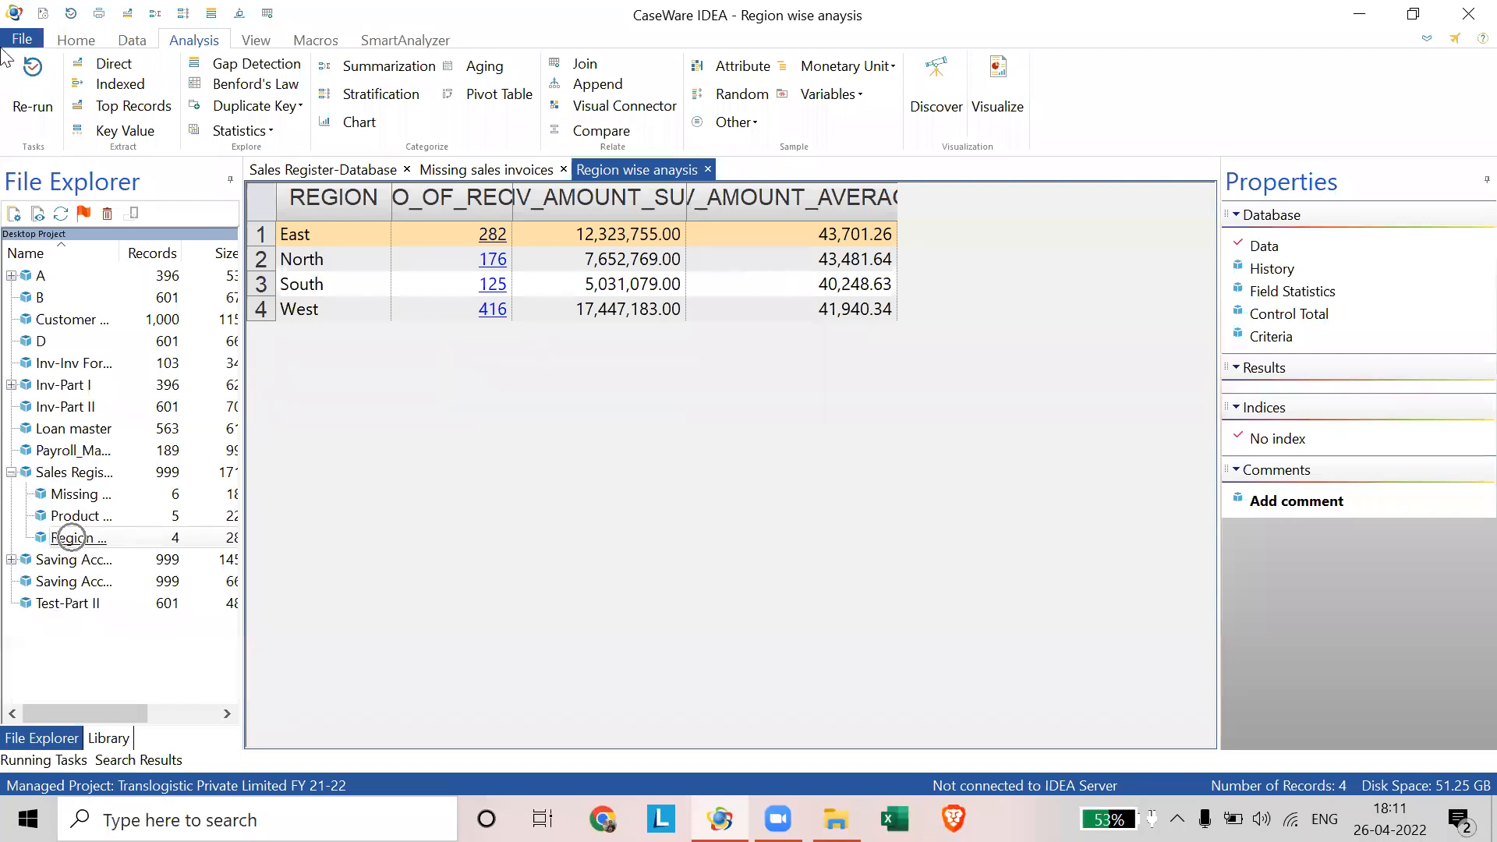
pyautogui.click(29, 98)
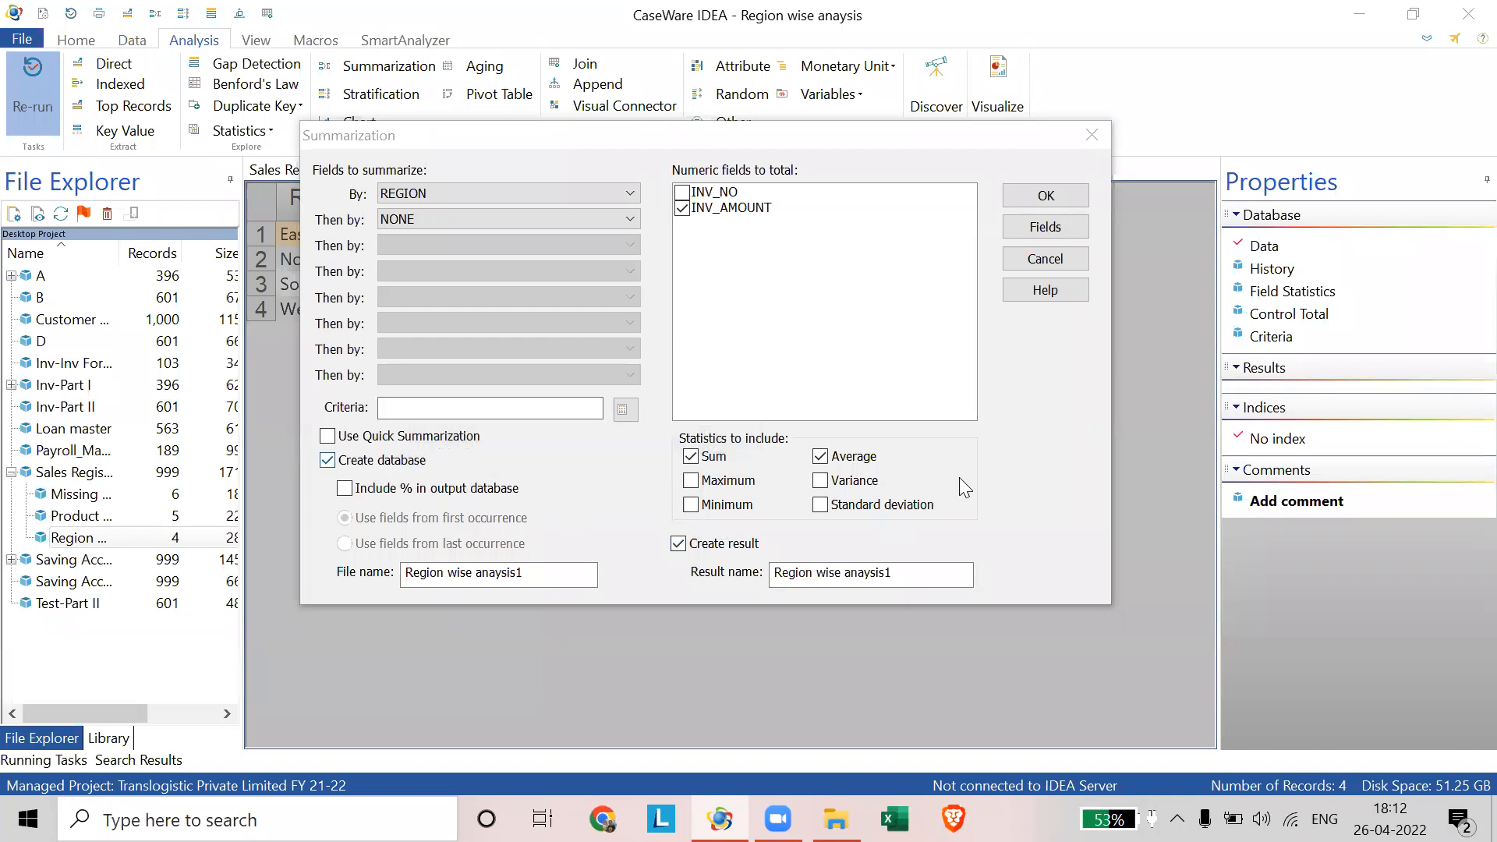
pyautogui.click(1093, 134)
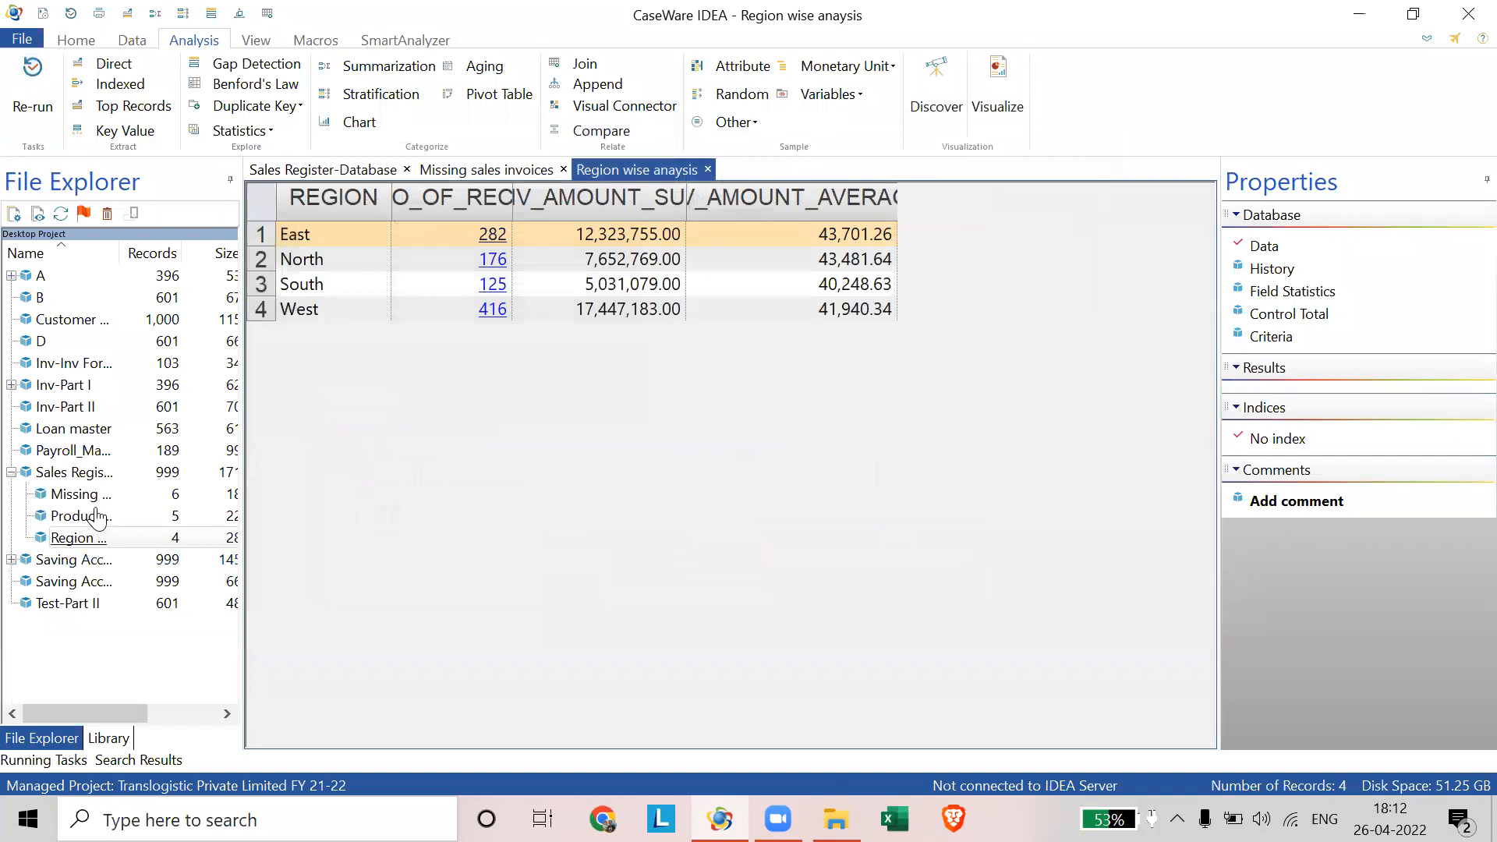
pyautogui.doubleClick(86, 516)
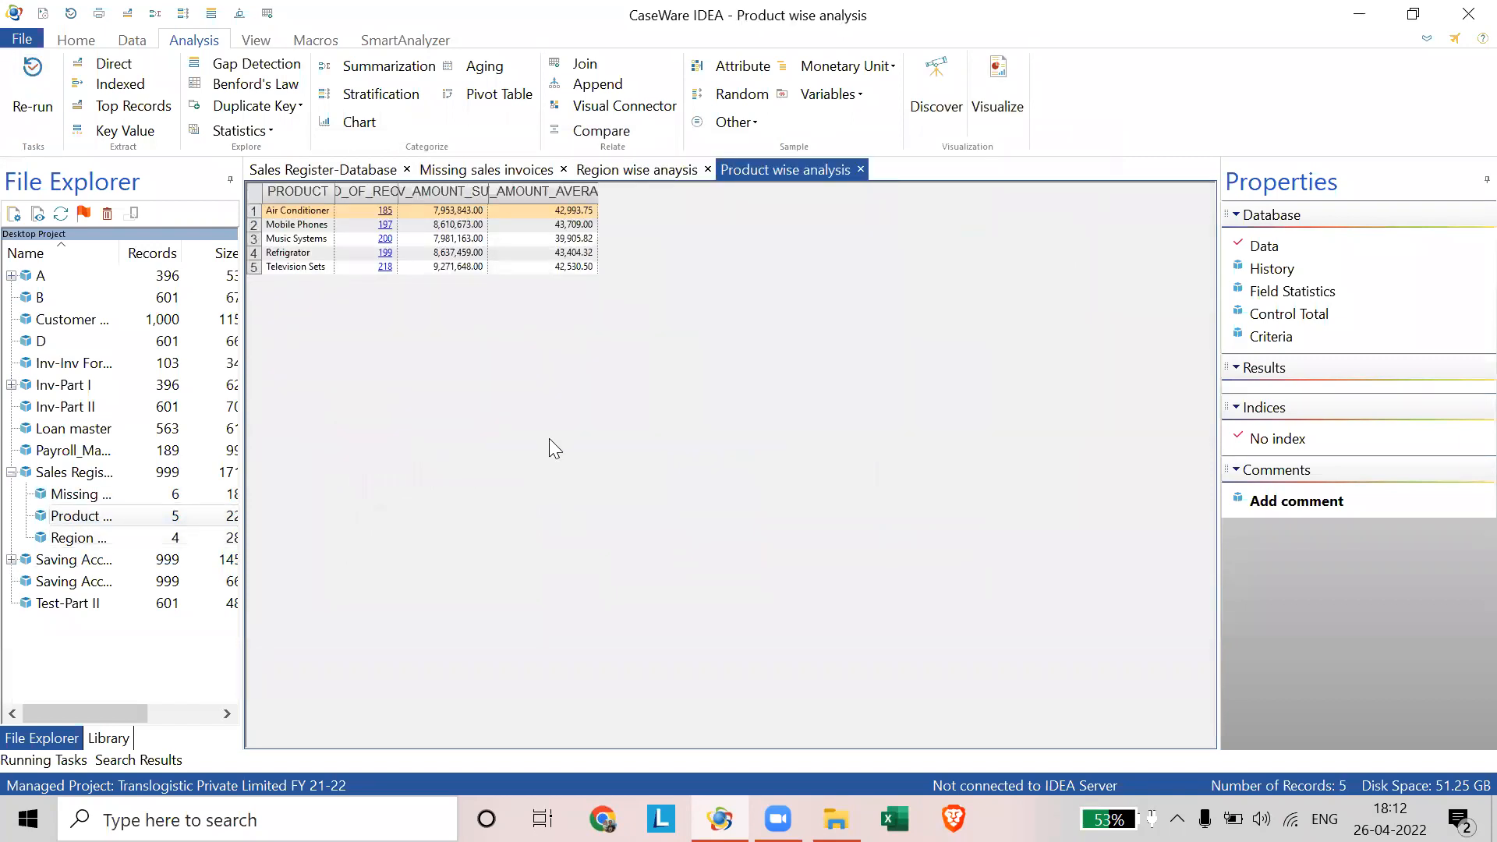
# - Examine the Product wise analysis database, return to Sales Register-Database and view its Product wise analysis and Region wise anaysis results
pyautogui.scroll(2, 549, 438)
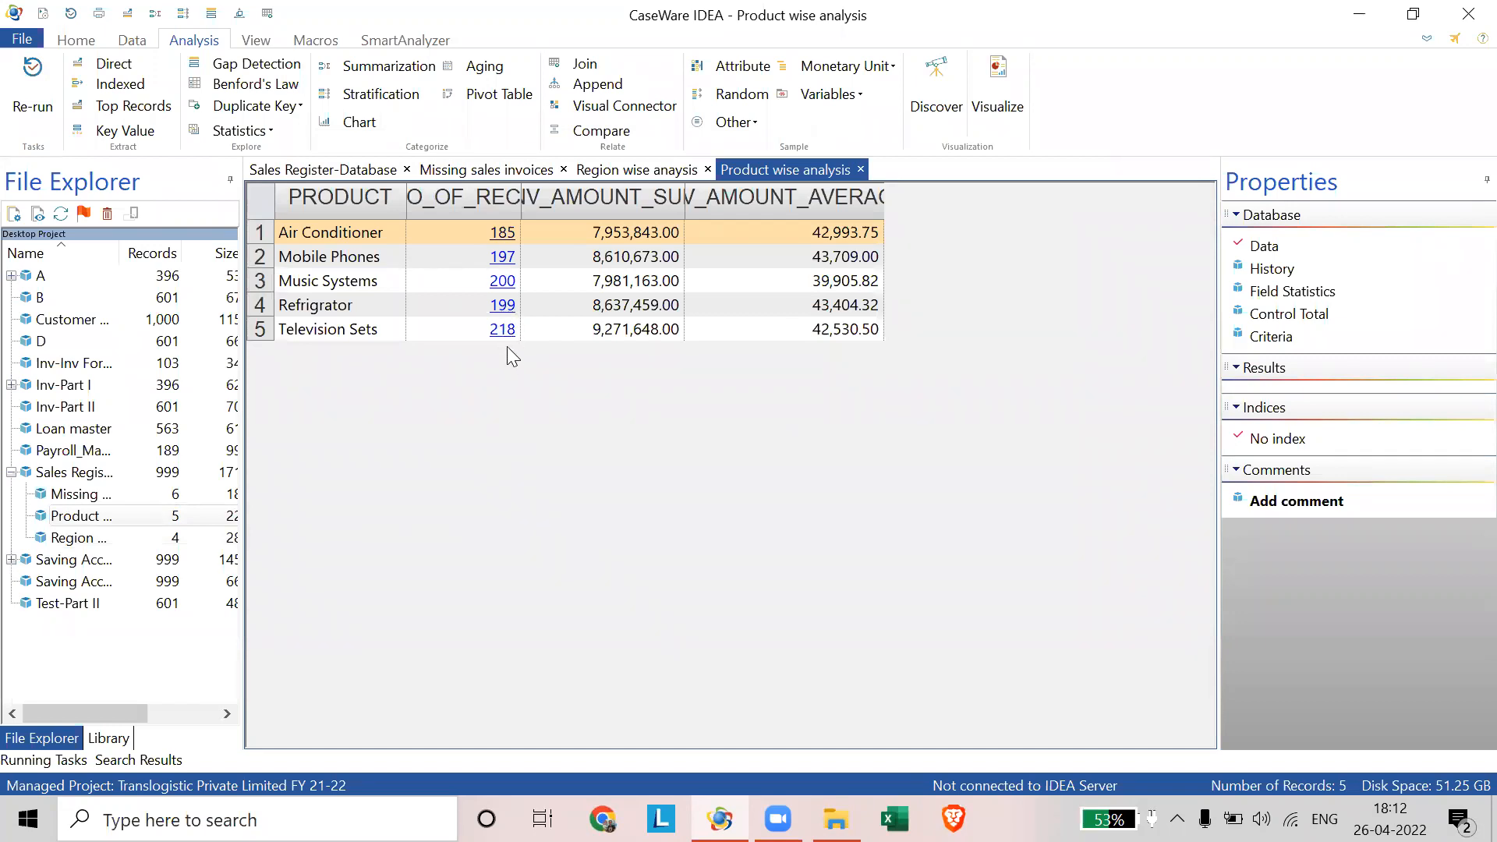
pyautogui.click(722, 103)
pyautogui.doubleClick(97, 477)
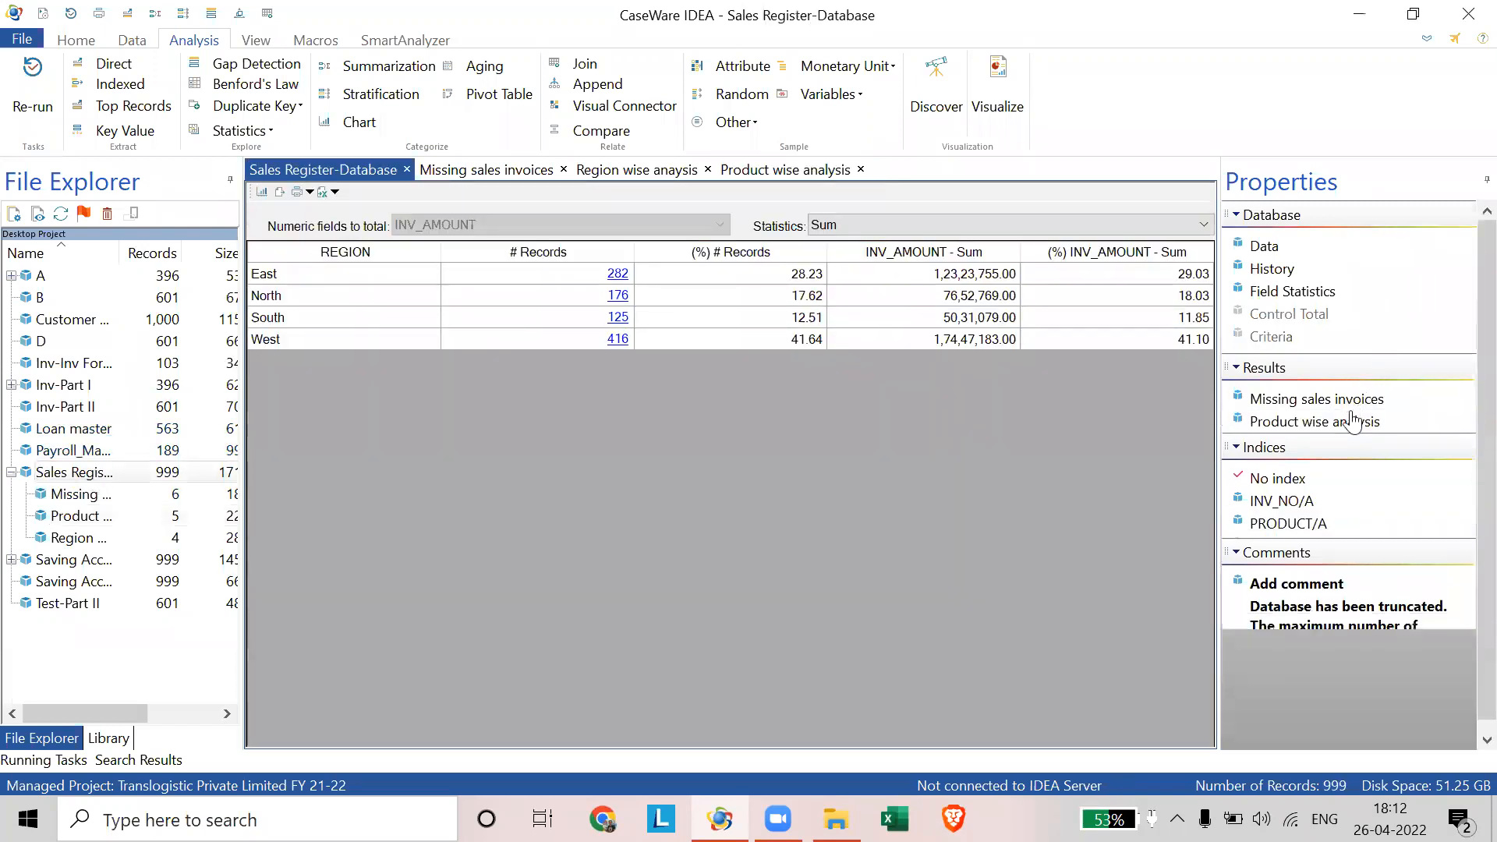
pyautogui.click(1325, 422)
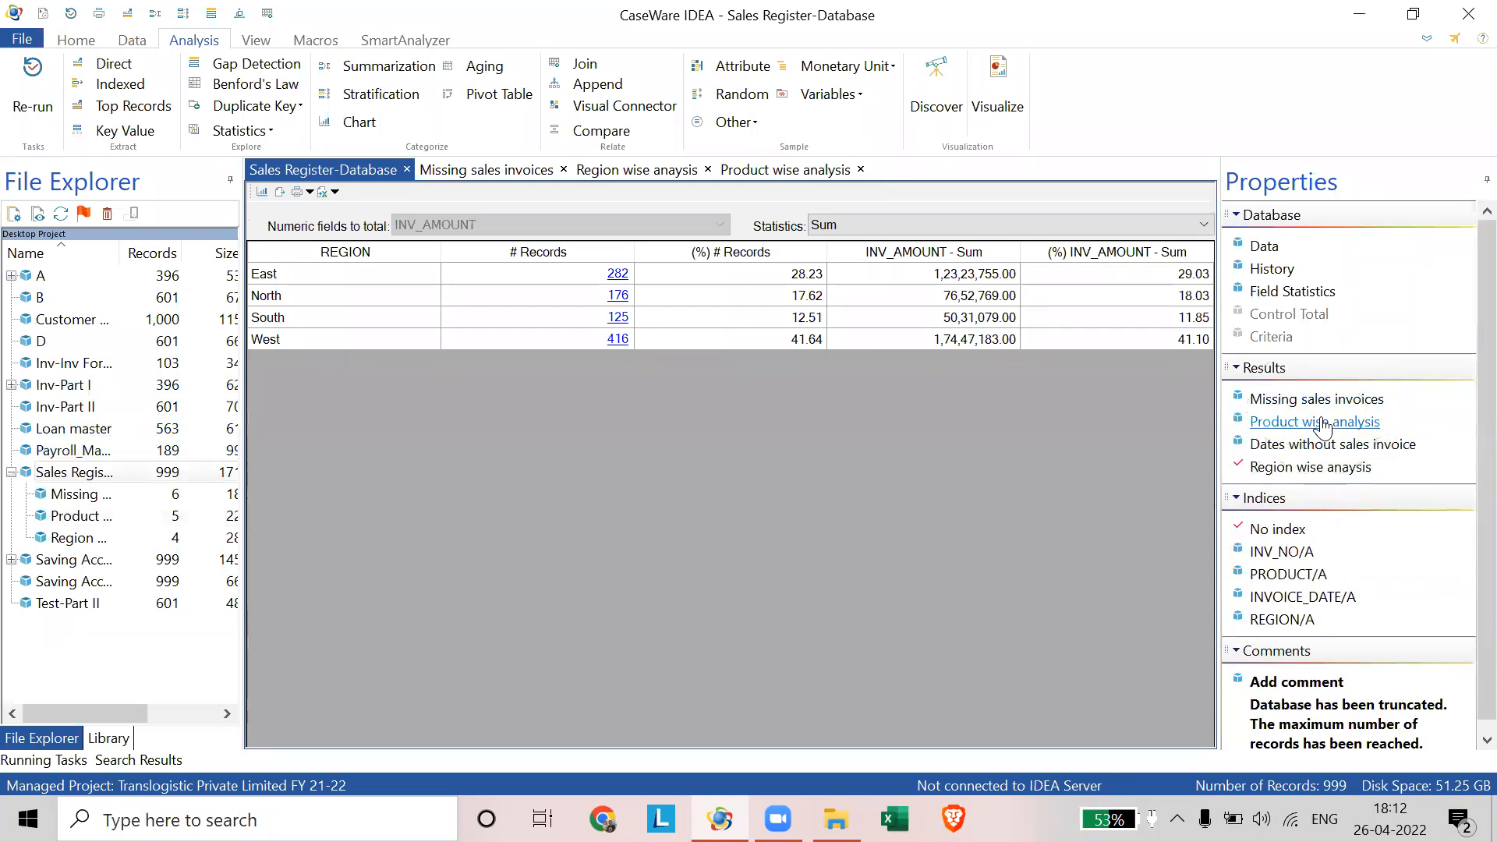
pyautogui.click(1326, 468)
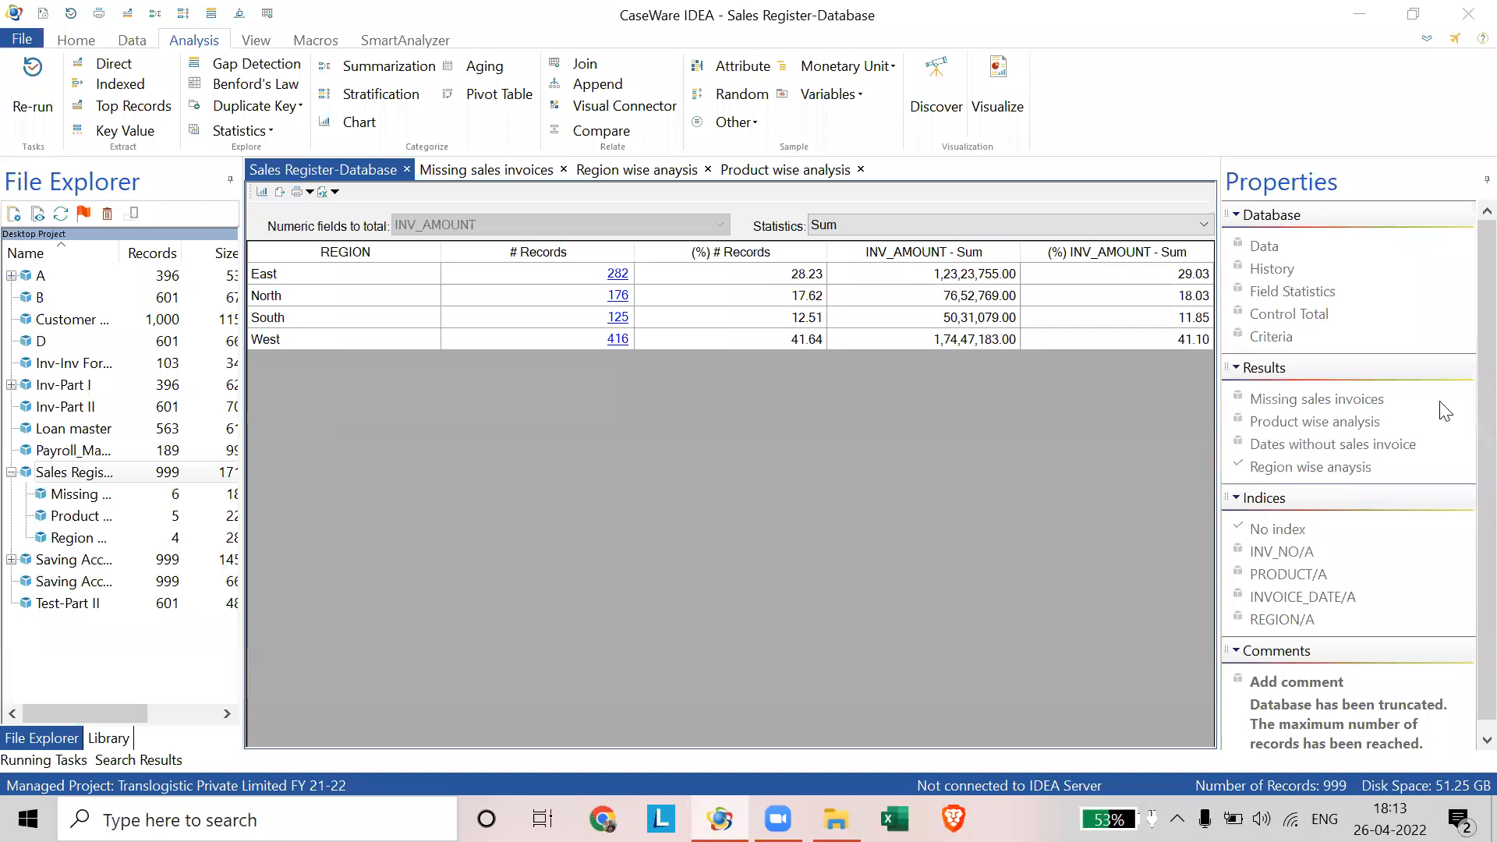
# - Re-run the Region wise anaysis summarization, adding PRODUCT as the second field to summarize by
pyautogui.press('ctrl')
pyautogui.click(1240, 465)
pyautogui.click(34, 99)
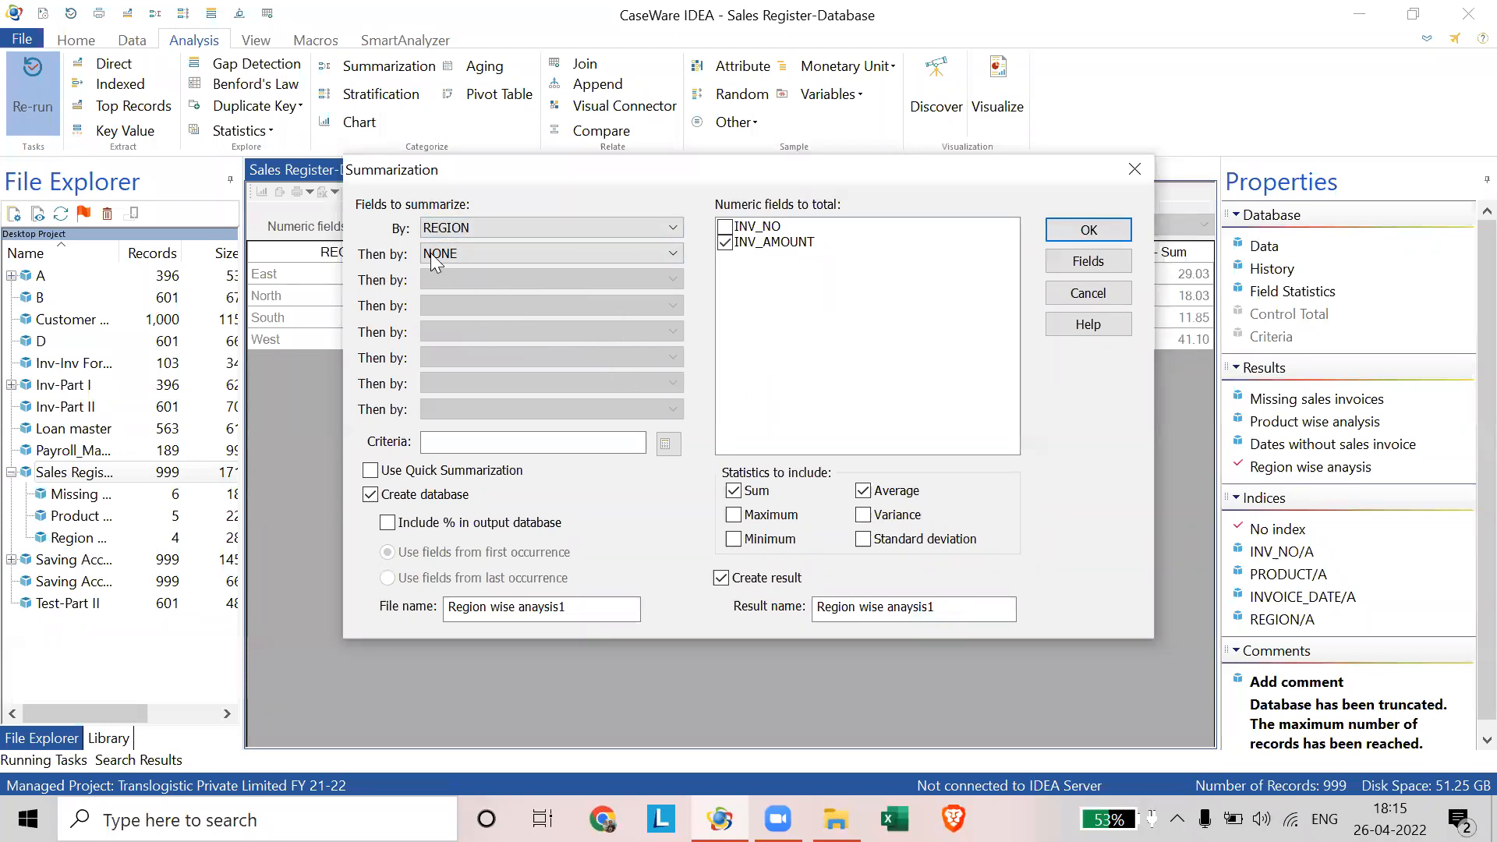
pyautogui.click(468, 253)
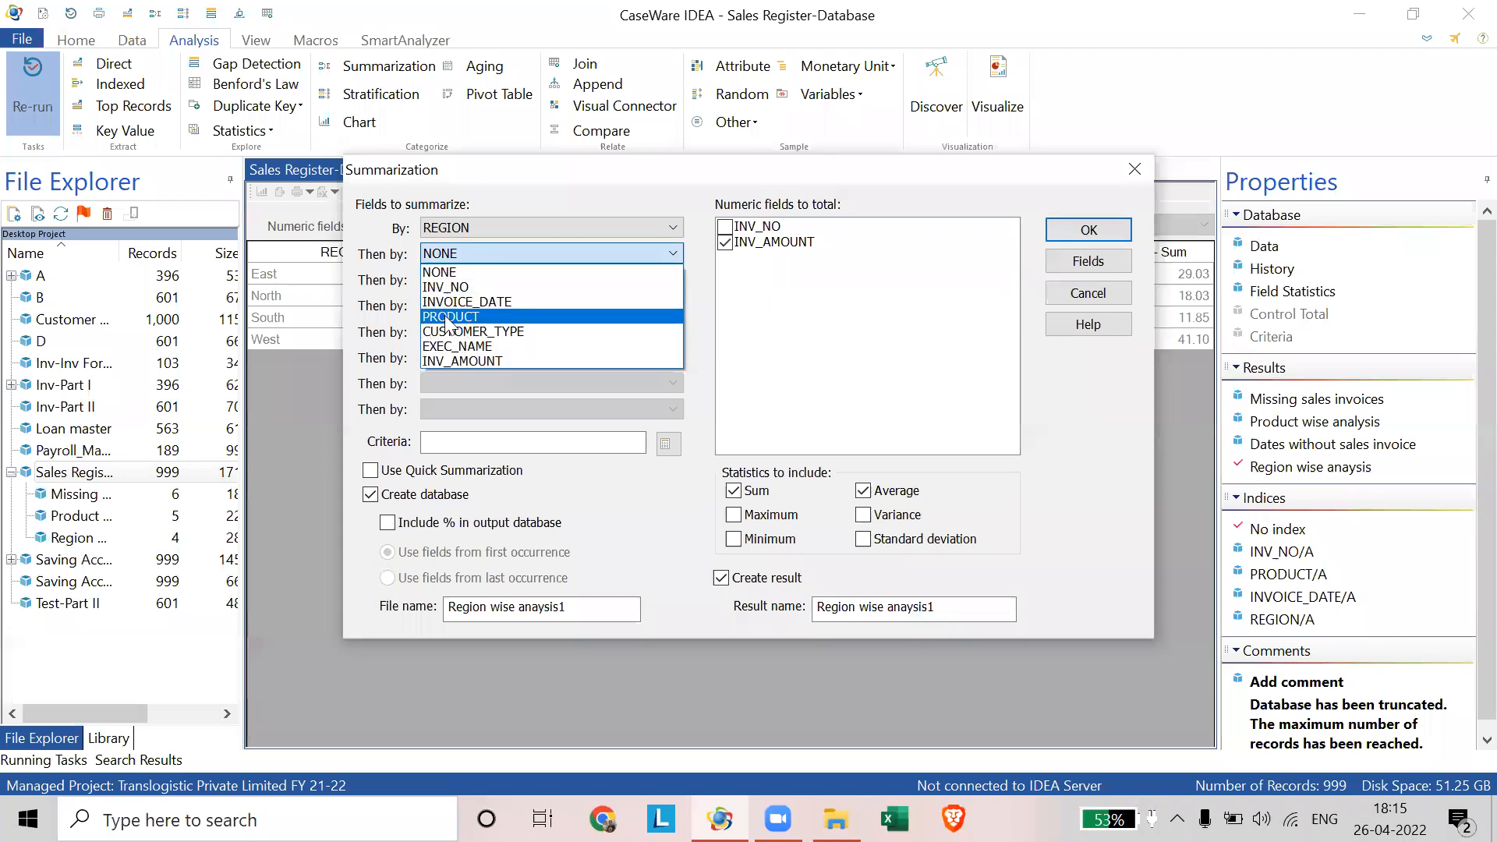
pyautogui.click(460, 256)
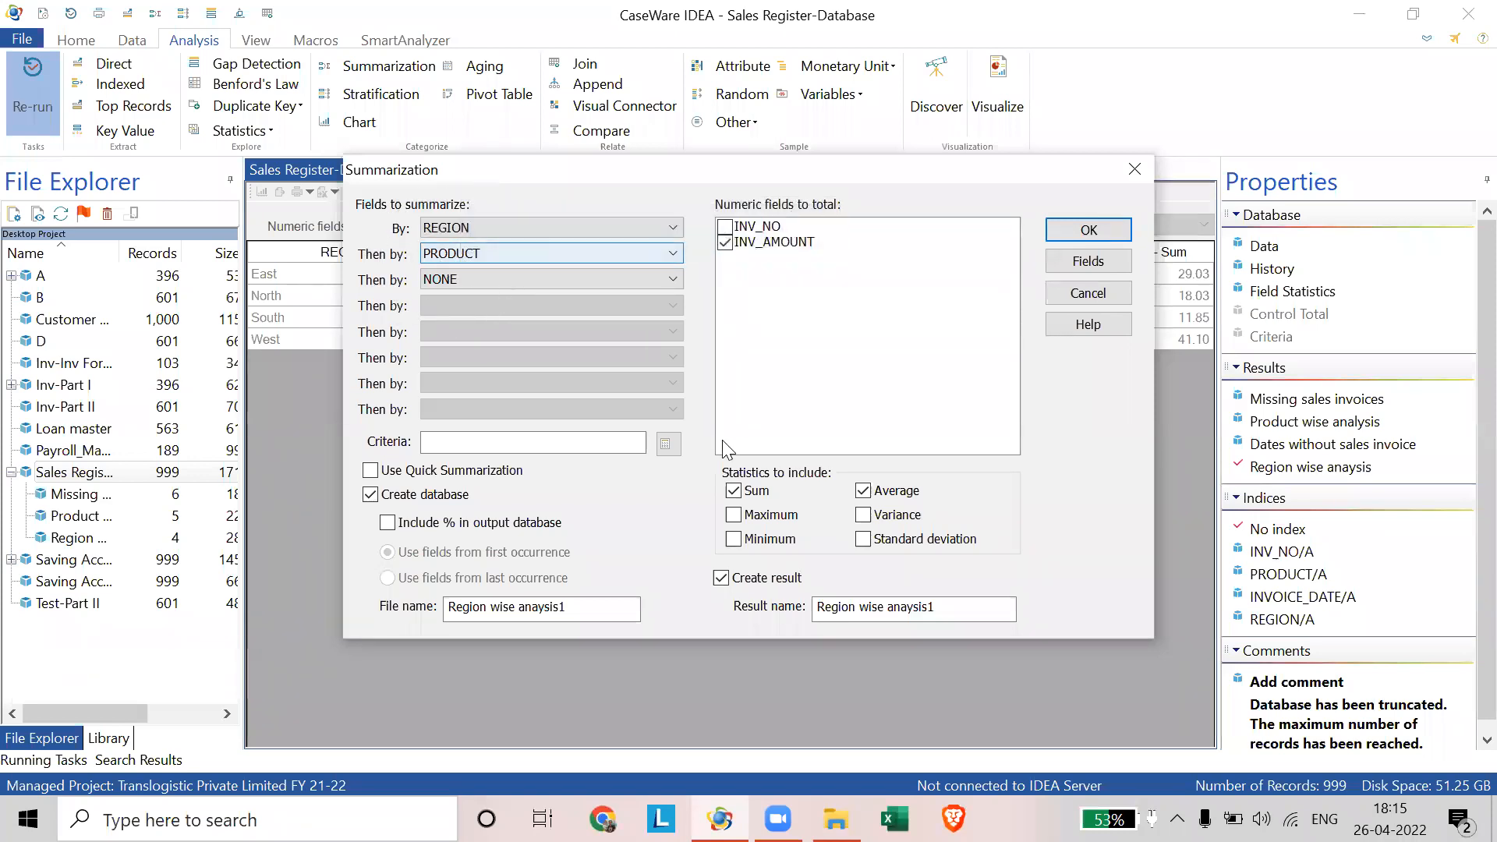
# - Name the summarization result "Region product wise anaysis"
pyautogui.click(684, 170)
pyautogui.moveTo(775, 600); pyautogui.dragTo(624, 590)
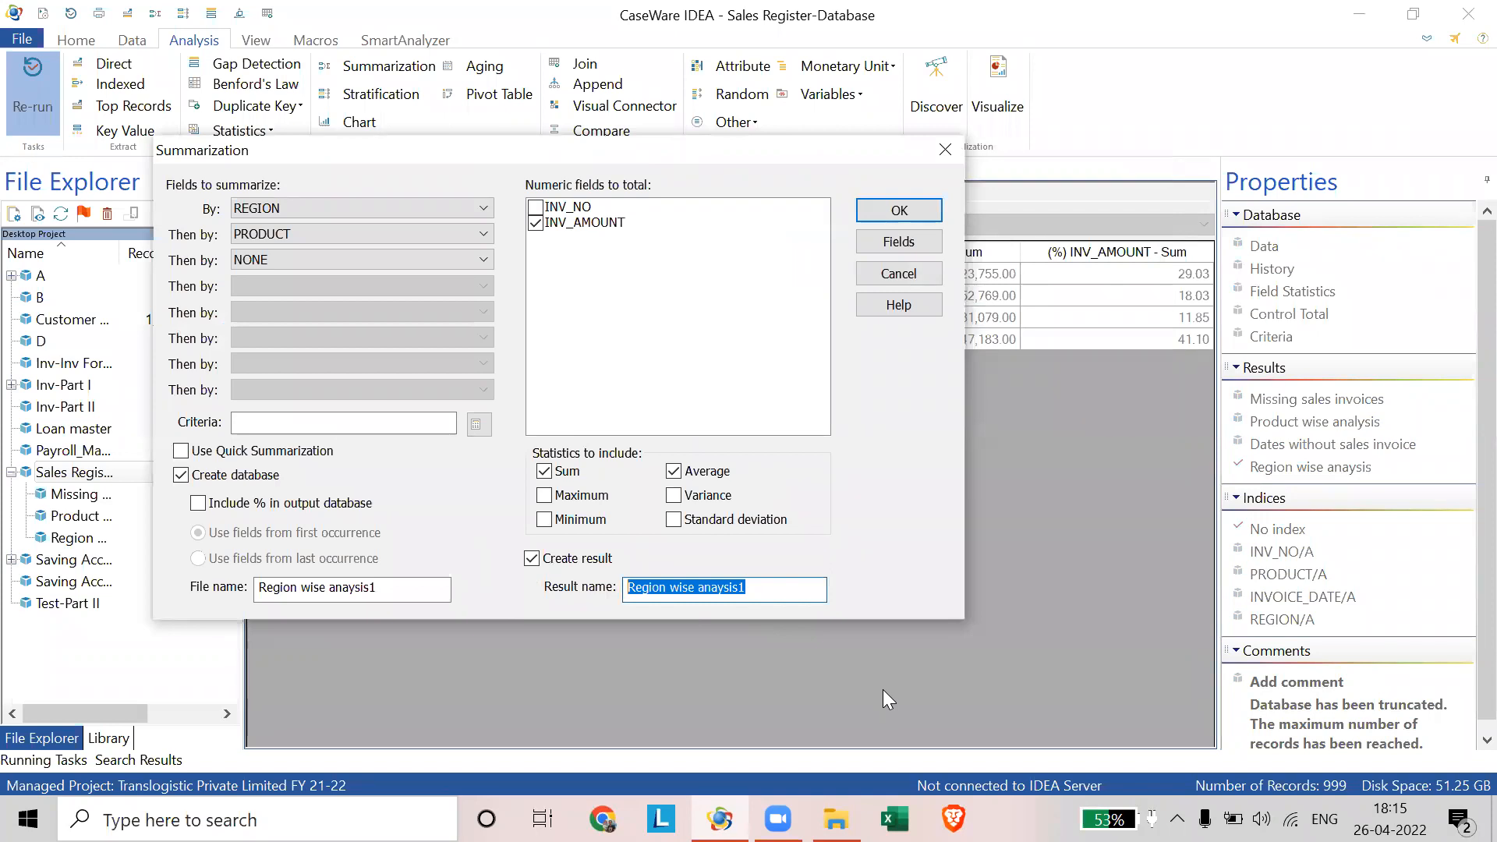
pyautogui.press('Right')
pyautogui.press('BackSpace')
pyautogui.press('Left')
pyautogui.press('Left')
pyautogui.press('Left')
pyautogui.press('Left')
pyautogui.press('Left')
pyautogui.press('Left')
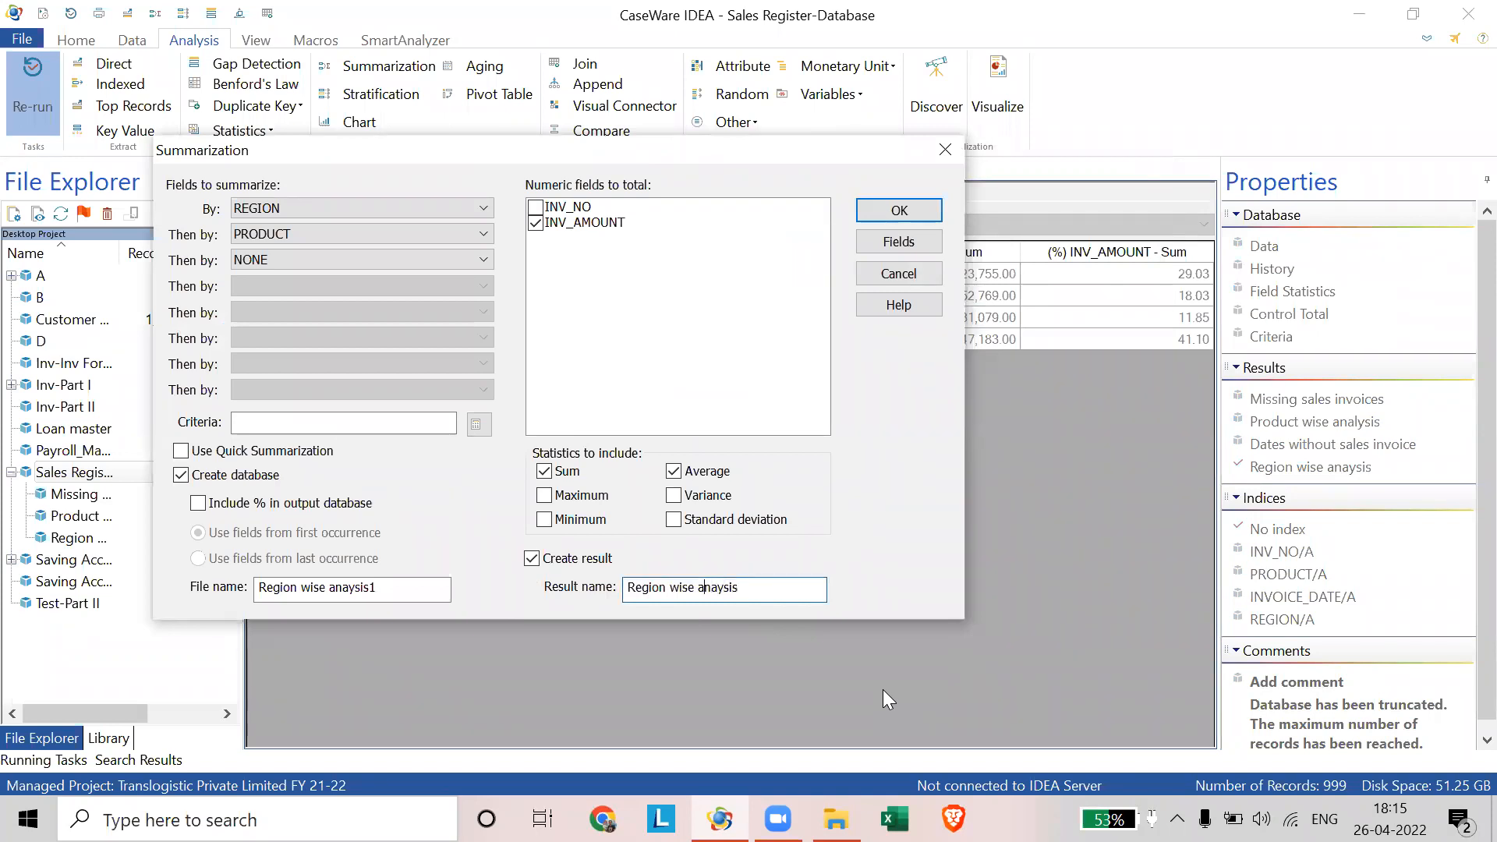
pyautogui.write('product')
# - Turn off database creation for the summarization and run it with only the result output
pyautogui.click(182, 475)
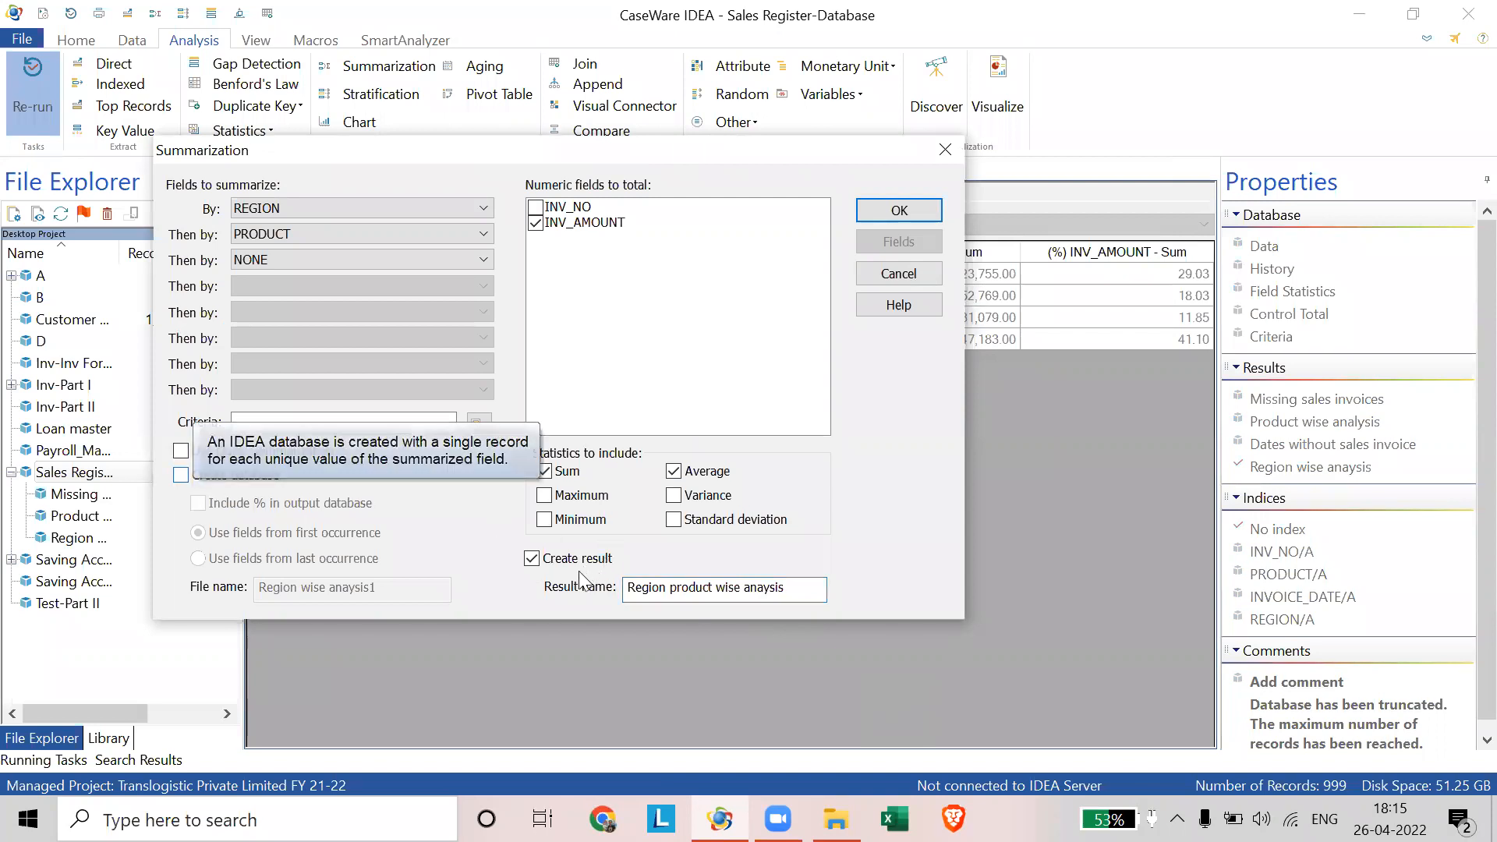
pyautogui.press('ctrl')
pyautogui.press('ctrl')
pyautogui.press('ctrl')
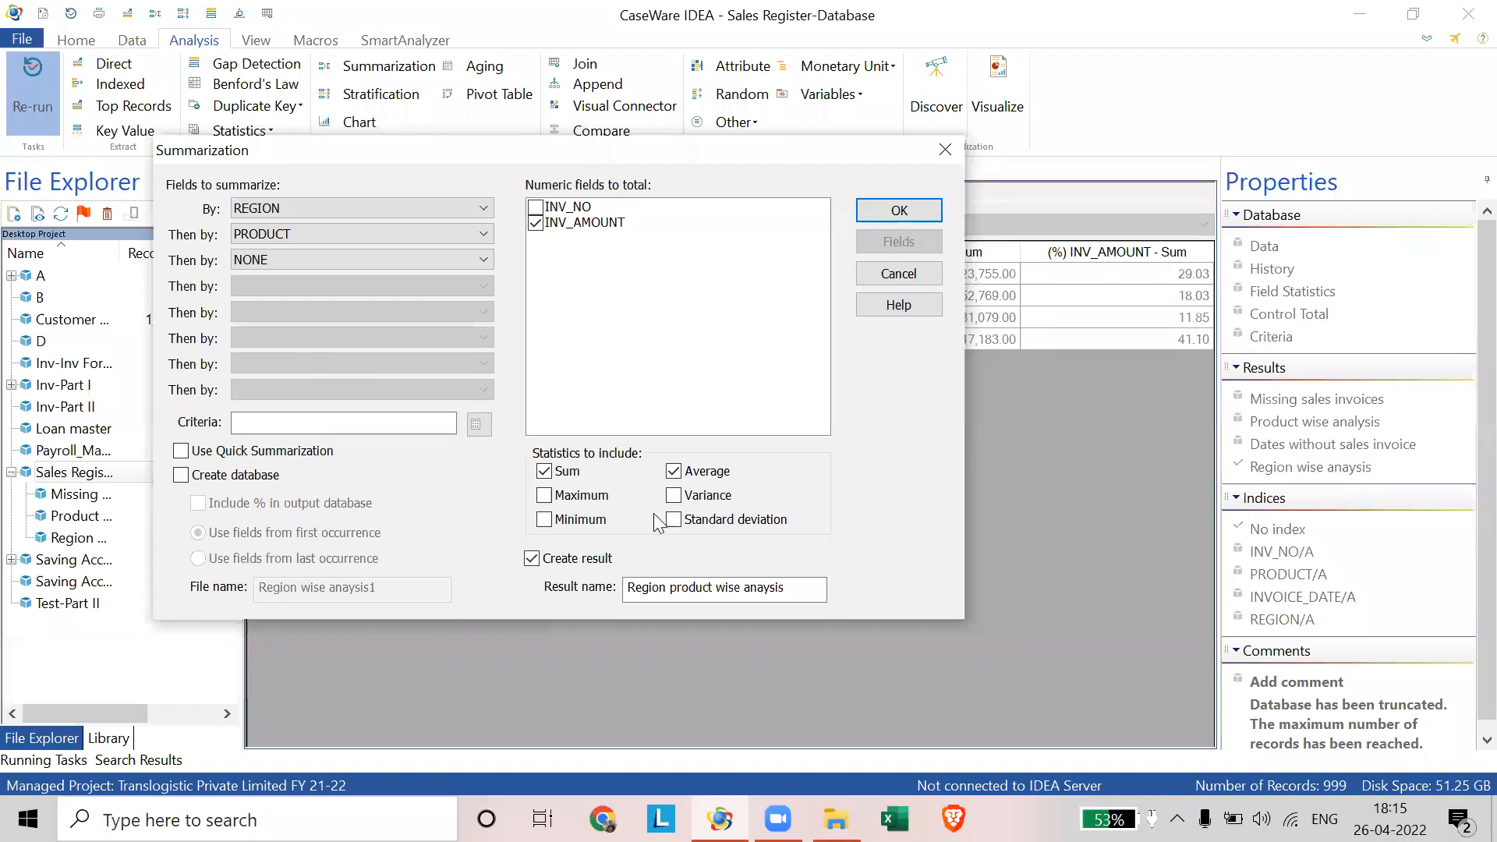
pyautogui.click(998, 475)
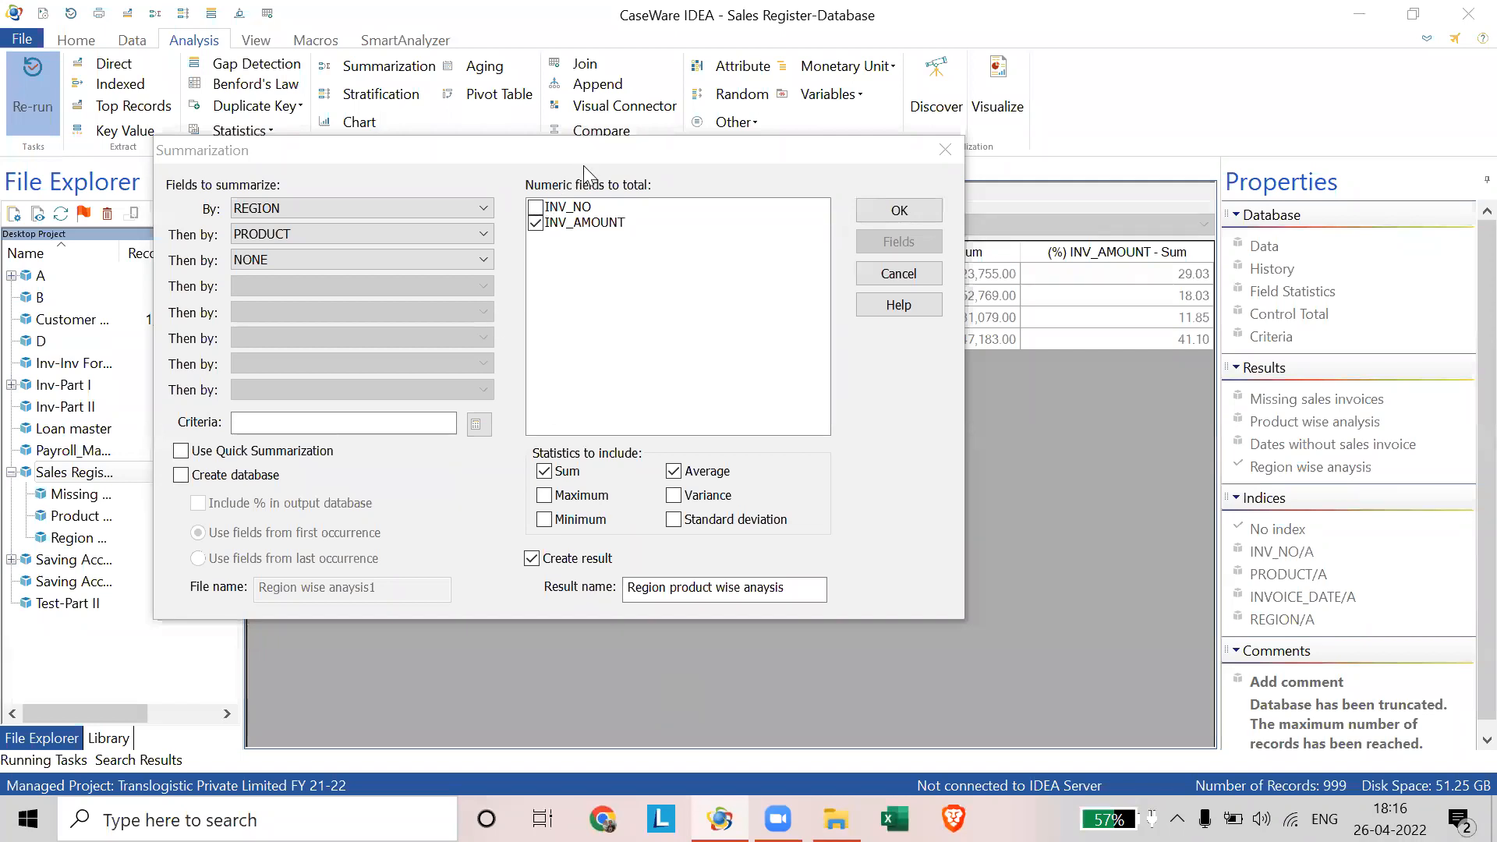
pyautogui.moveTo(583, 148); pyautogui.dragTo(614, 447)
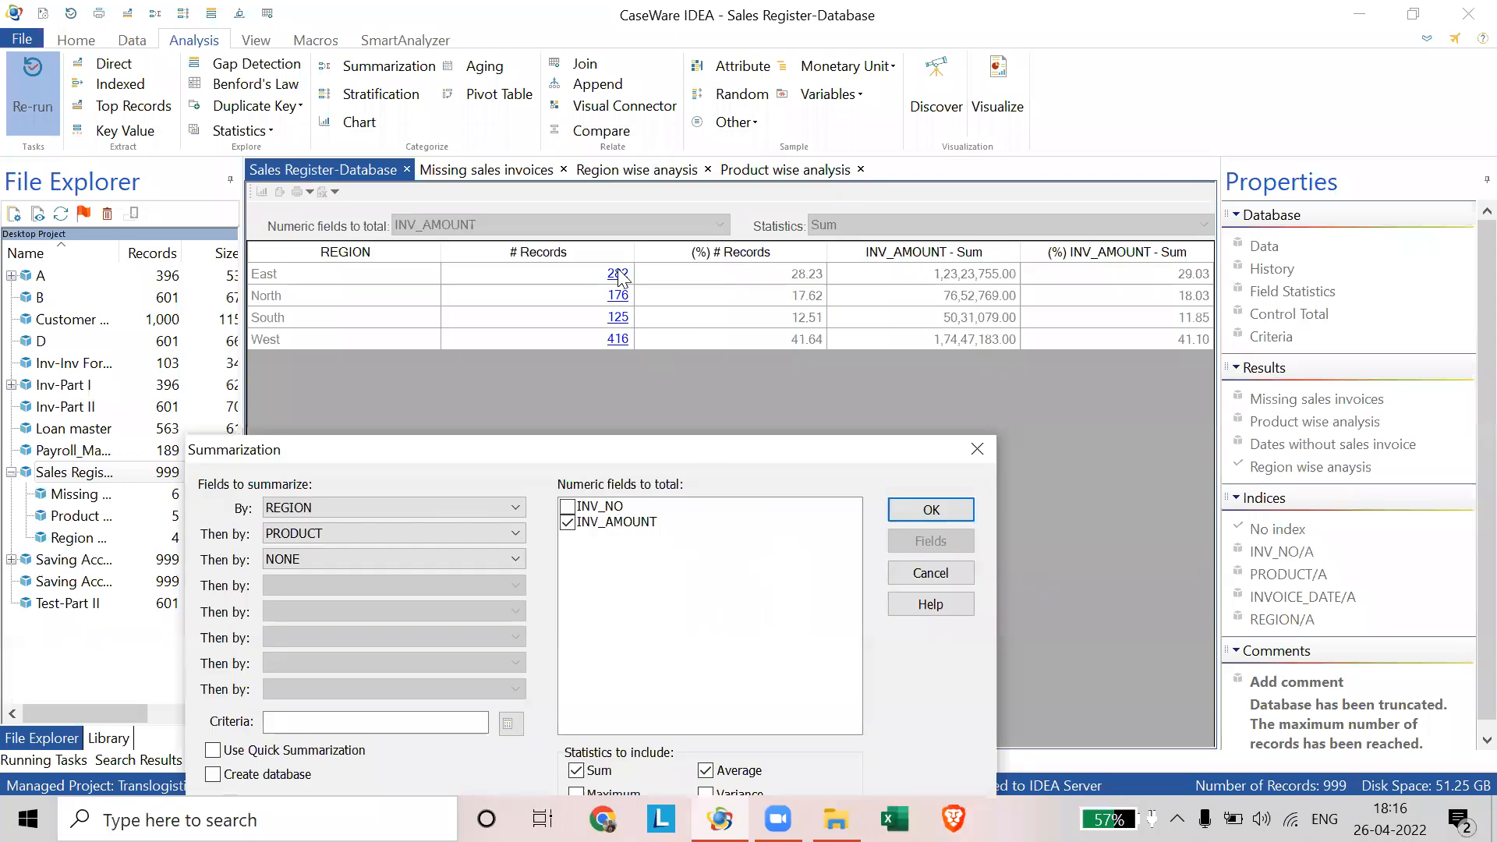
pyautogui.press('ctrl')
pyautogui.press('ctrl')
pyautogui.click(931, 511)
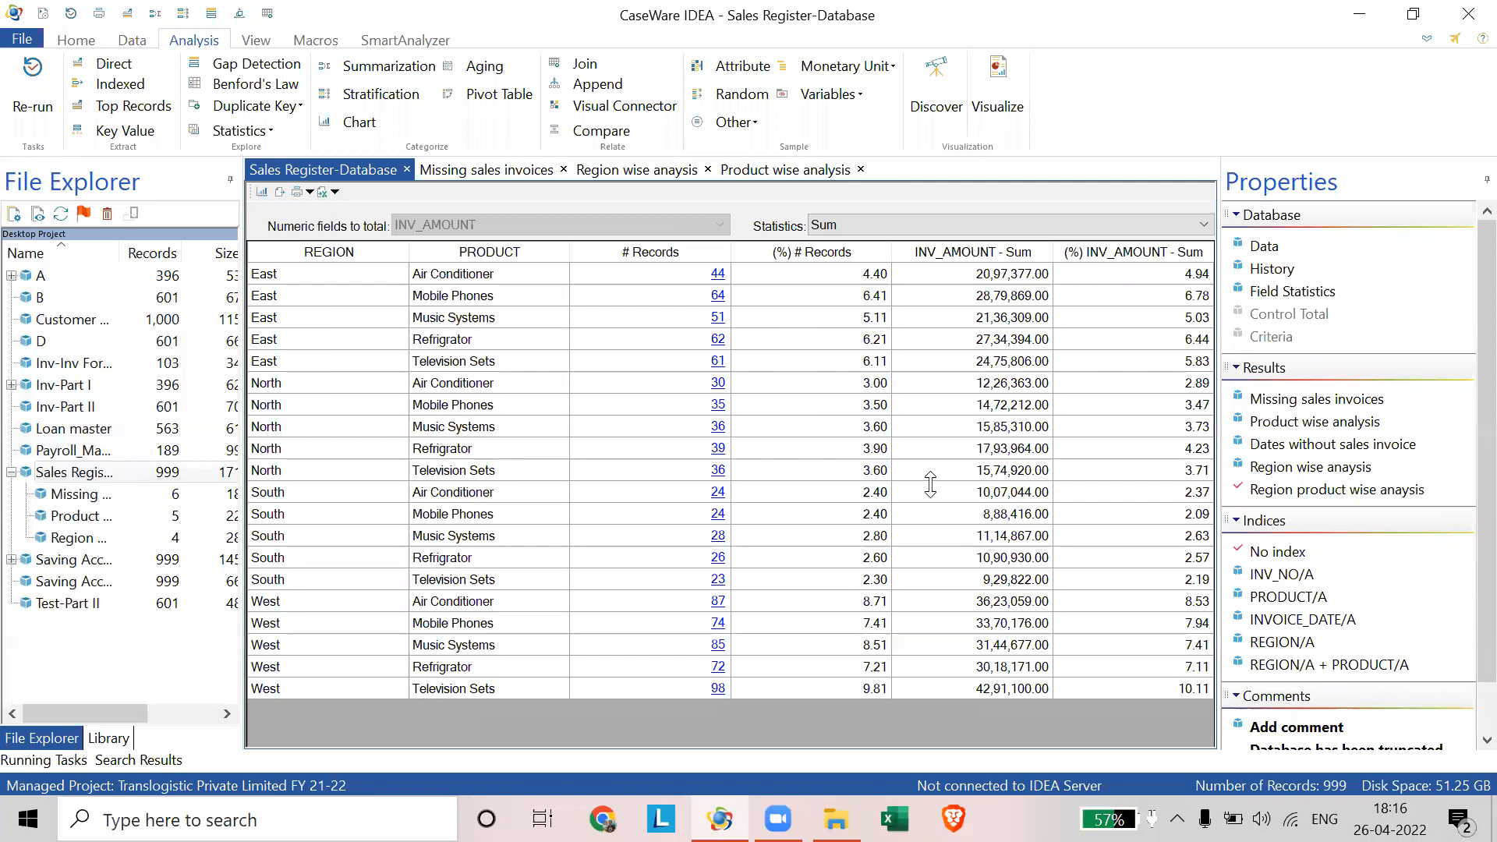
# - Review the REGION and PRODUCT columns of the new result and compare it with the Region wise anaysis result
pyautogui.click(355, 256)
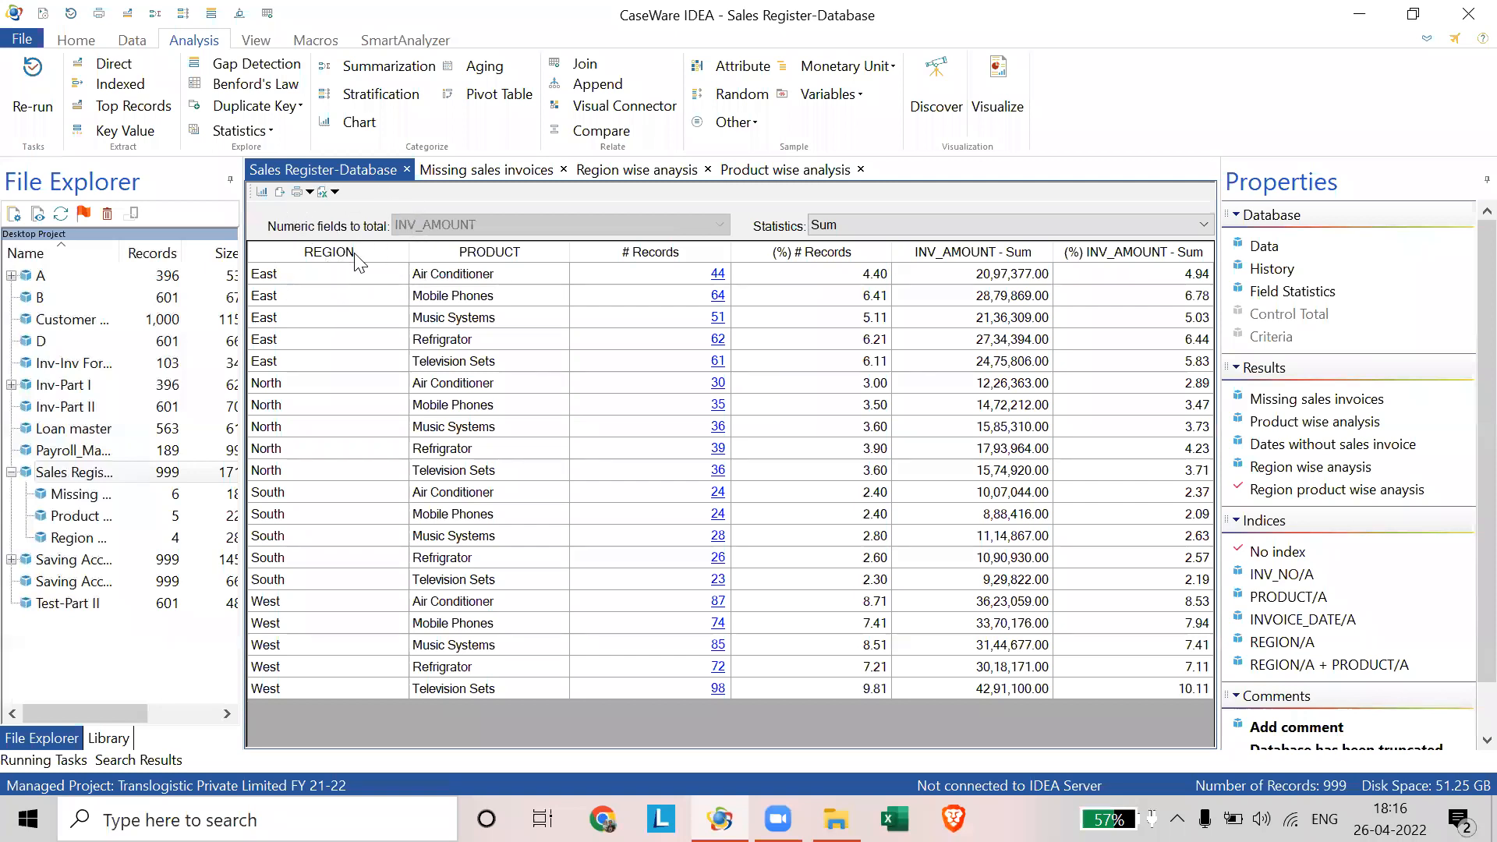
pyautogui.click(518, 254)
pyautogui.click(630, 280)
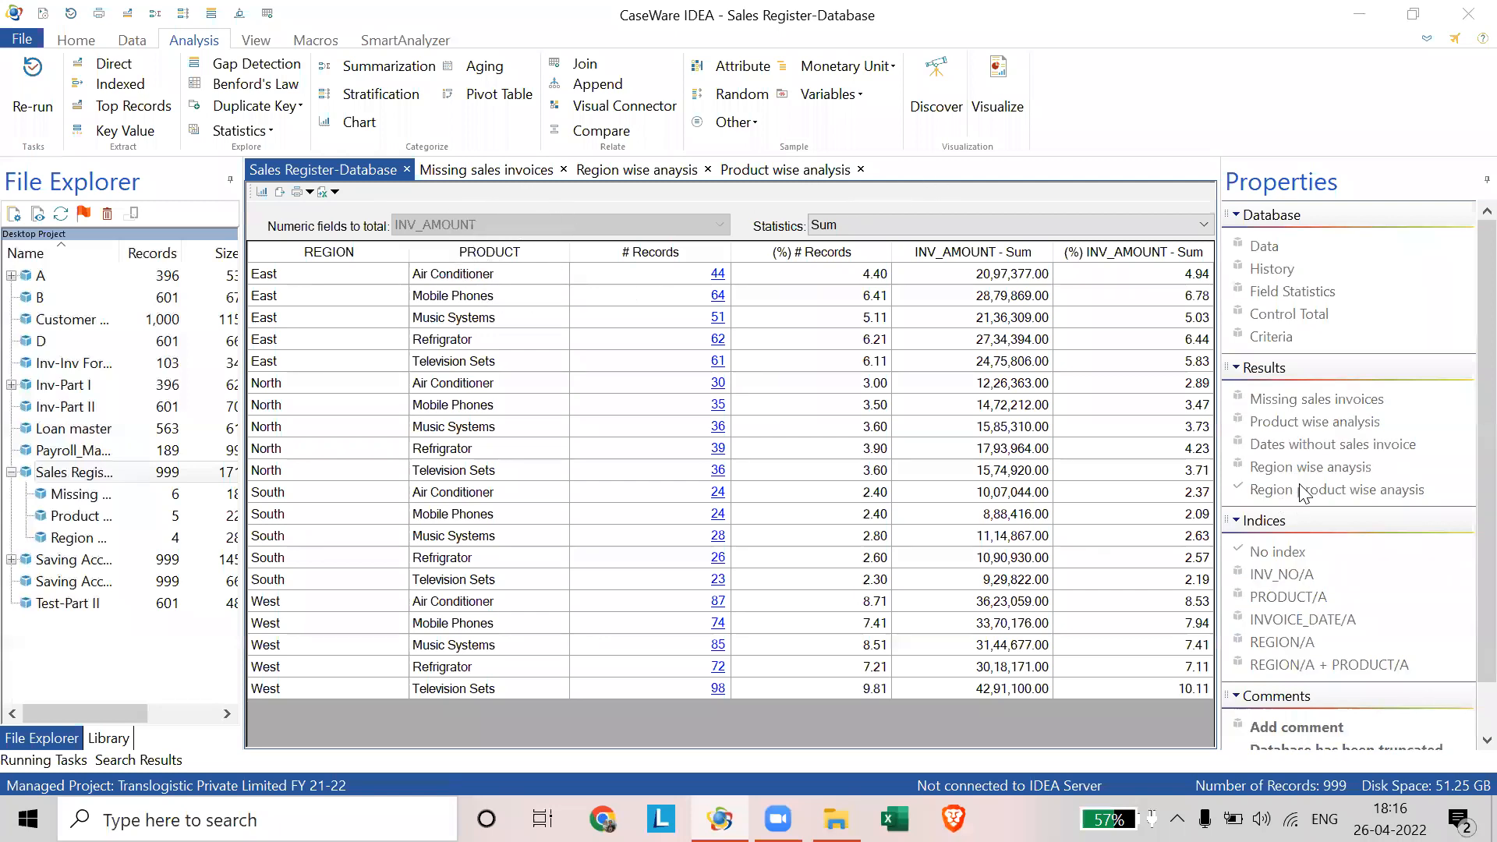
pyautogui.click(1326, 472)
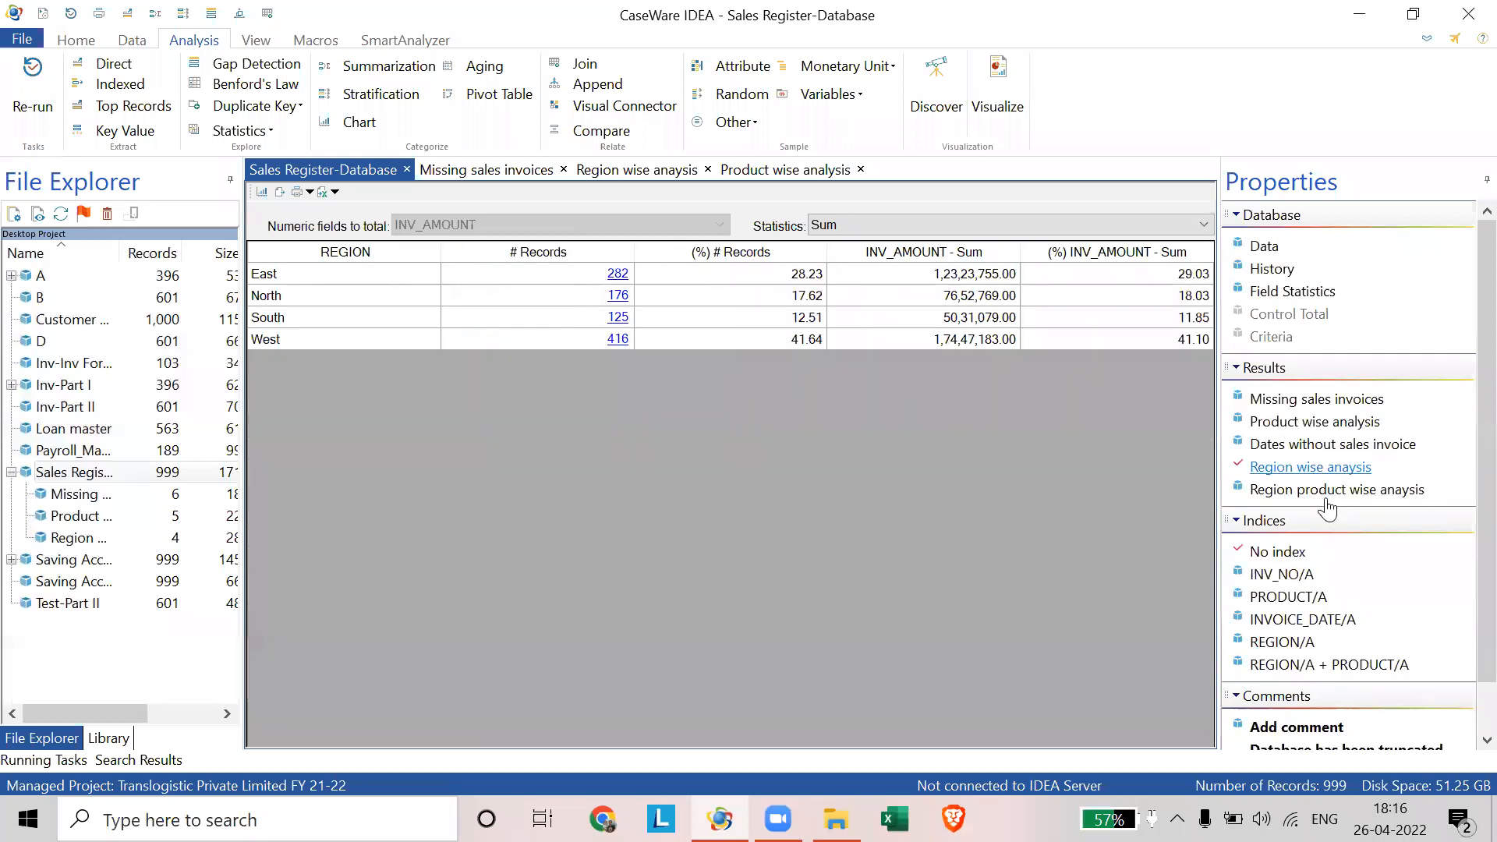
pyautogui.click(1327, 494)
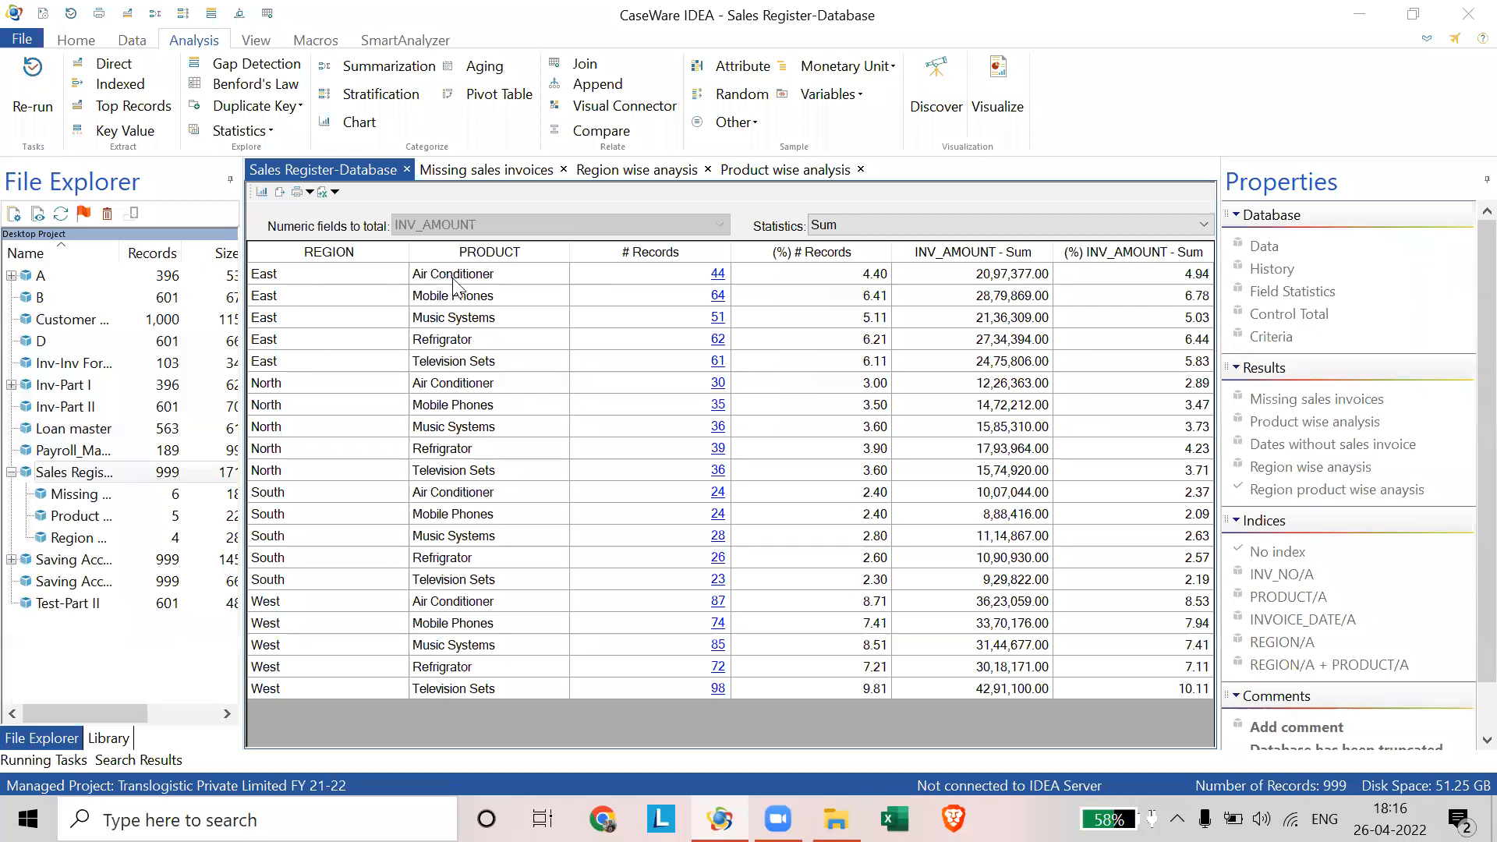
# - Examine the East region's product rows and their record counts in the Region product wise anaysis result
pyautogui.press('ctrl')
pyautogui.press('ctrl')
pyautogui.press('ctrl')
pyautogui.press('ctrl')
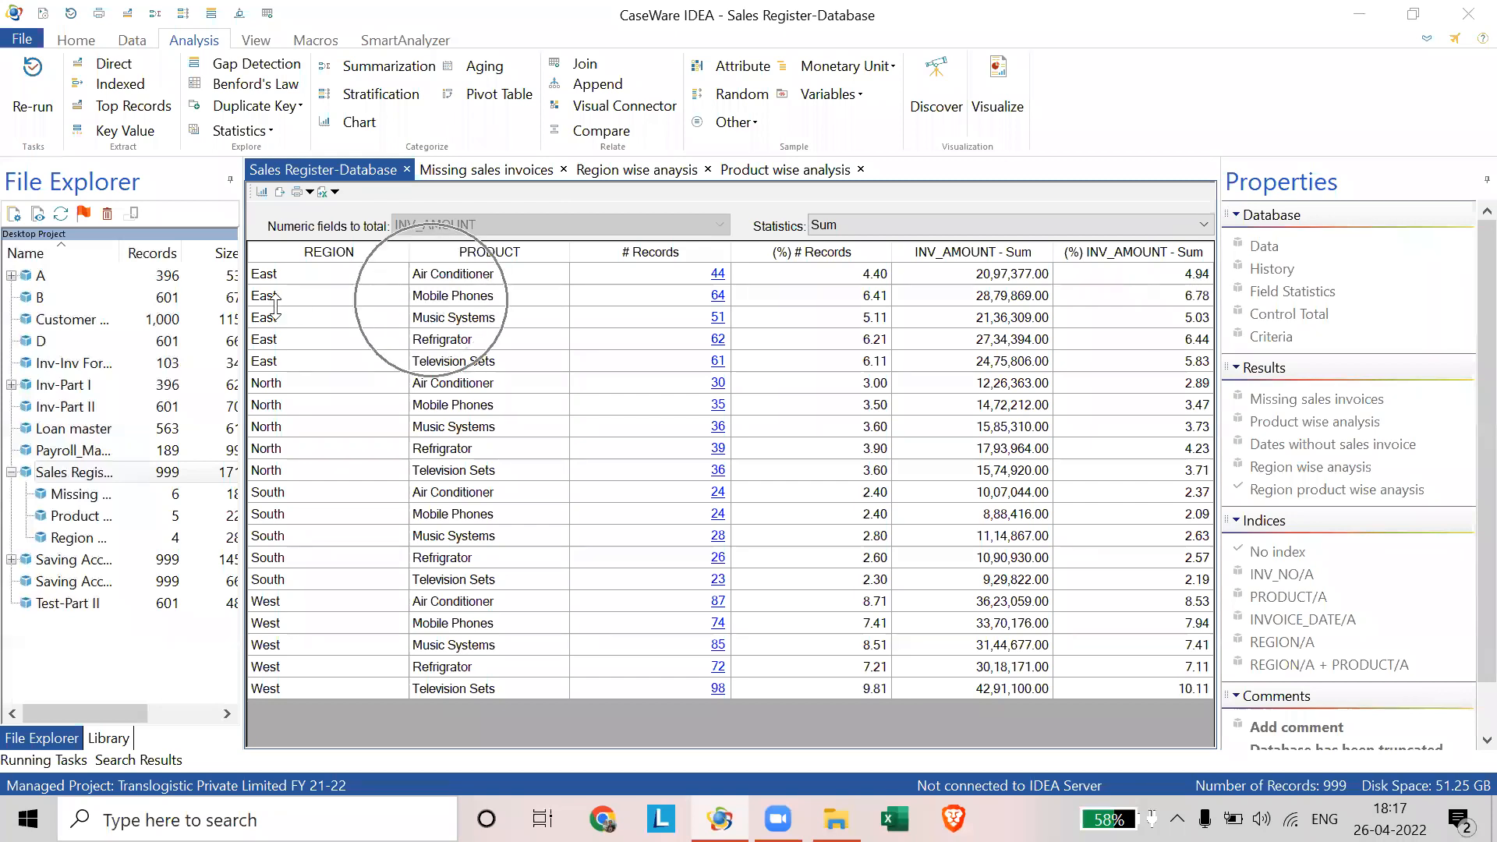
pyautogui.press('ctrl')
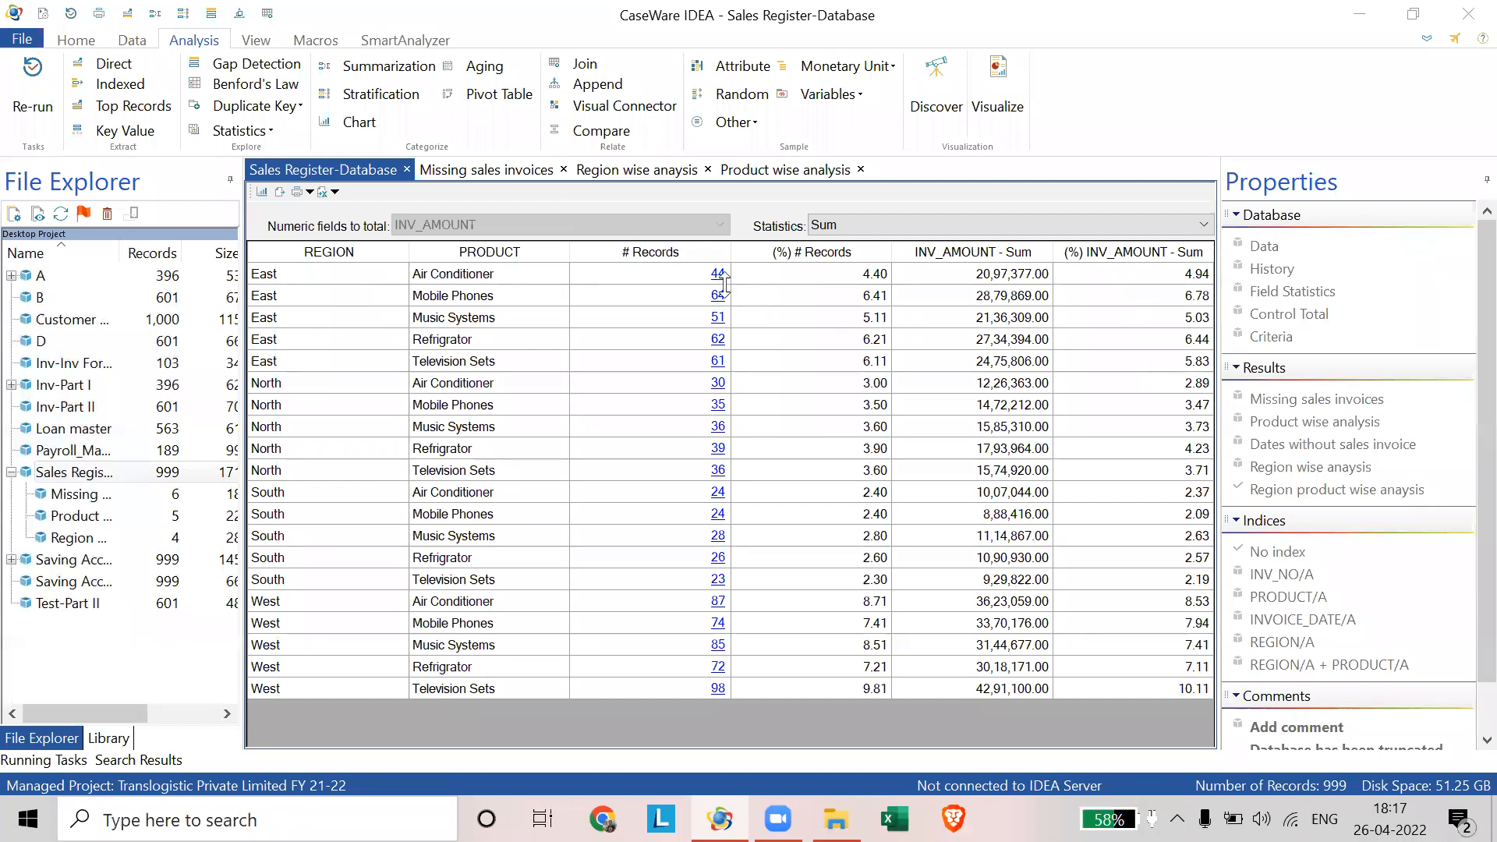
pyautogui.press('ctrl')
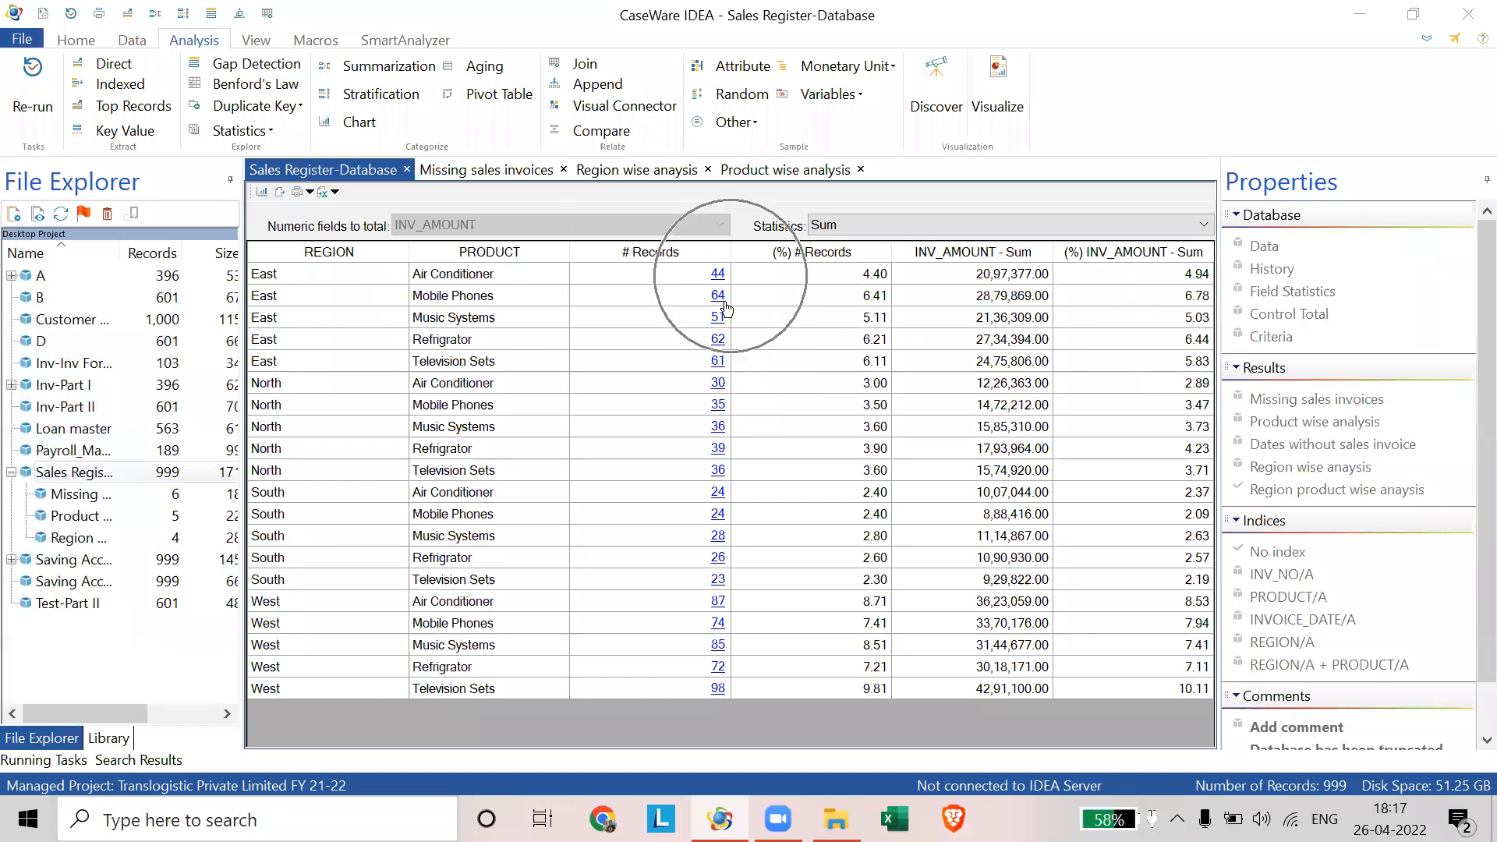
pyautogui.press('ctrl')
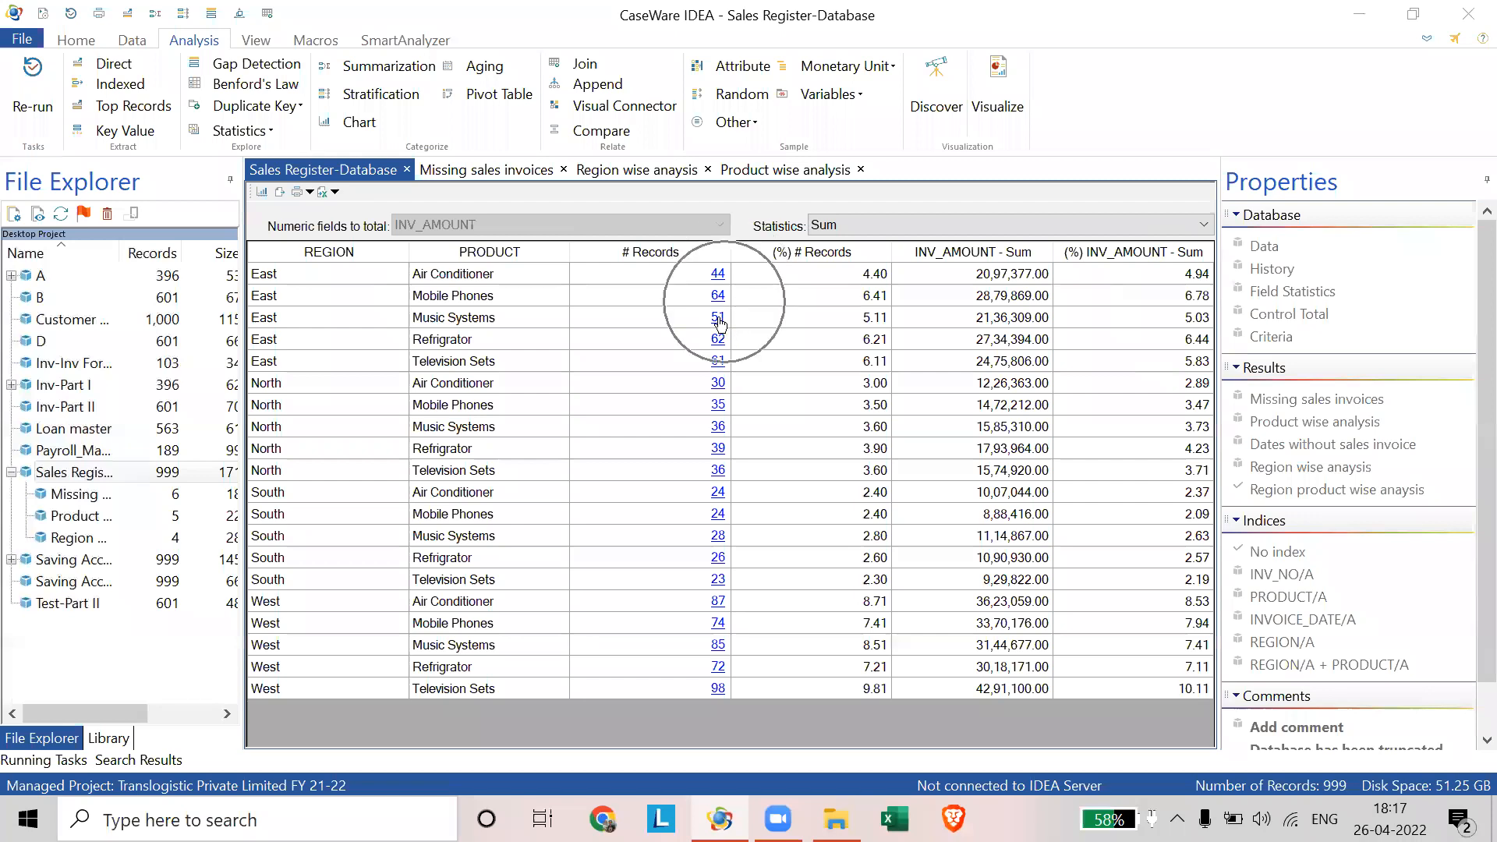
pyautogui.press('ctrl')
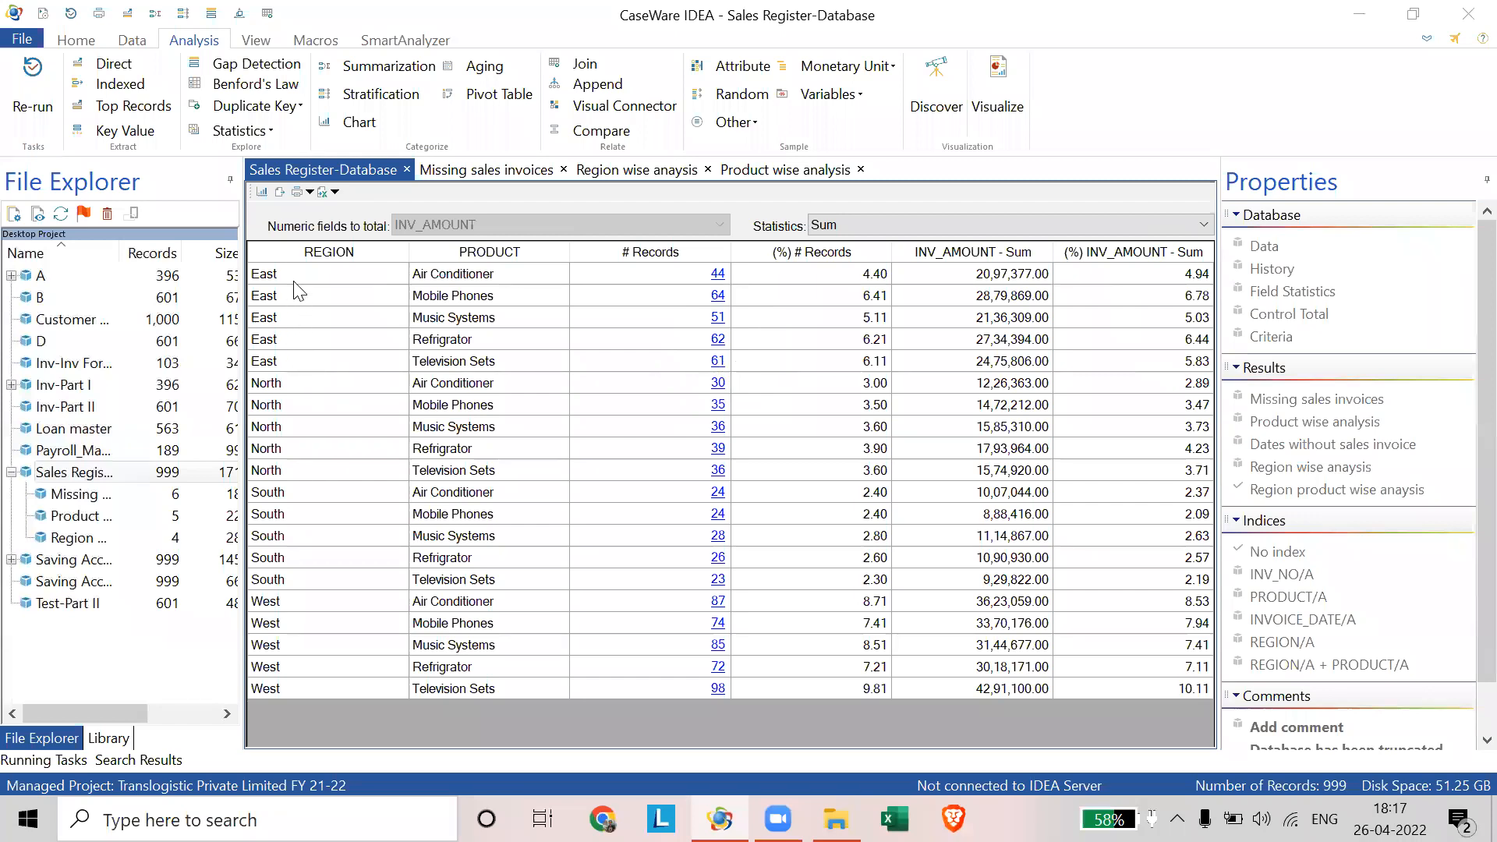
pyautogui.click(464, 366)
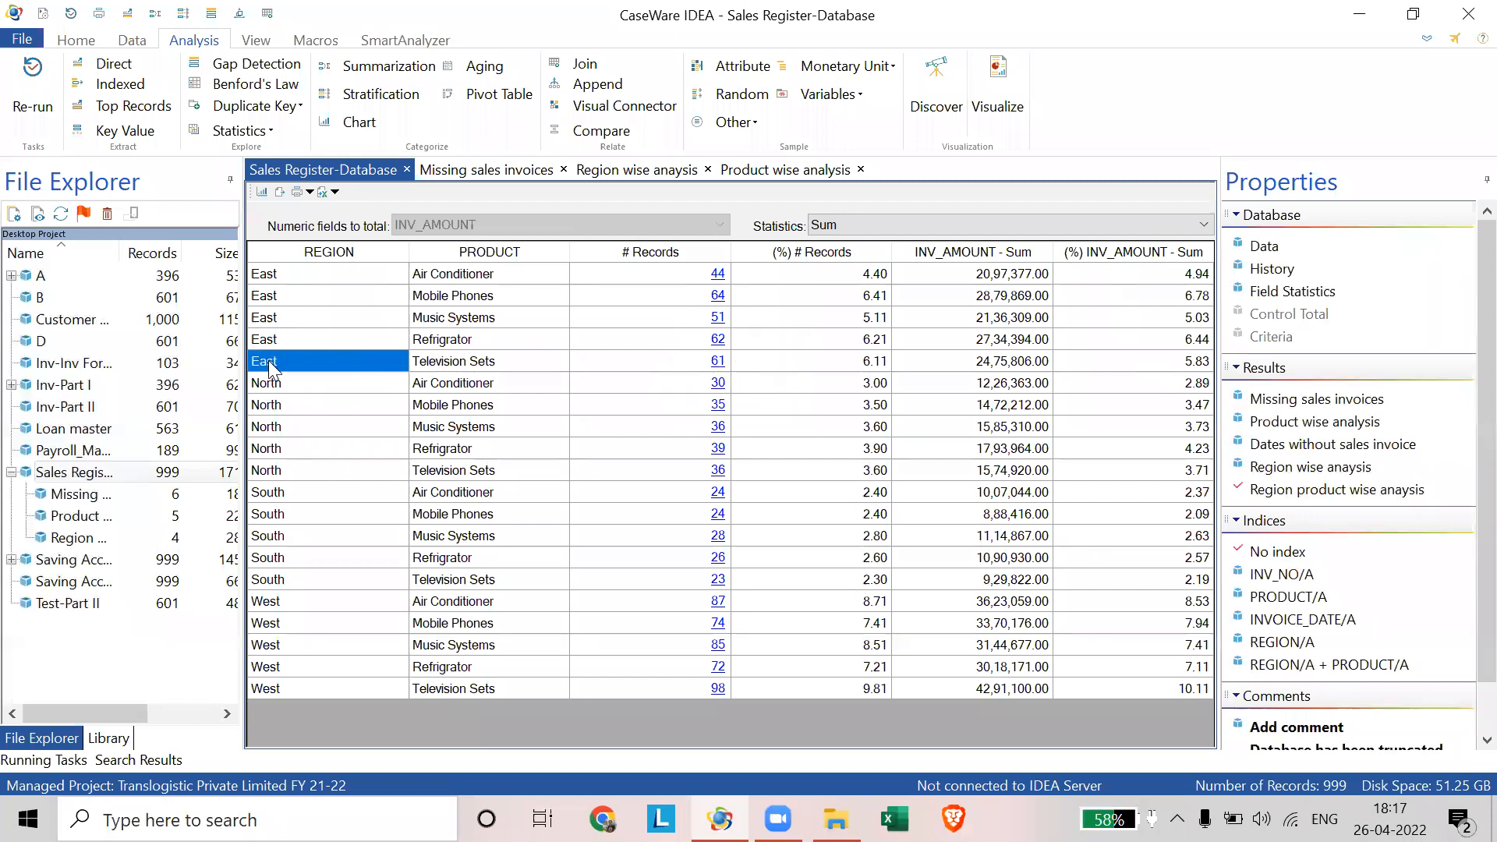
pyautogui.press('Right')
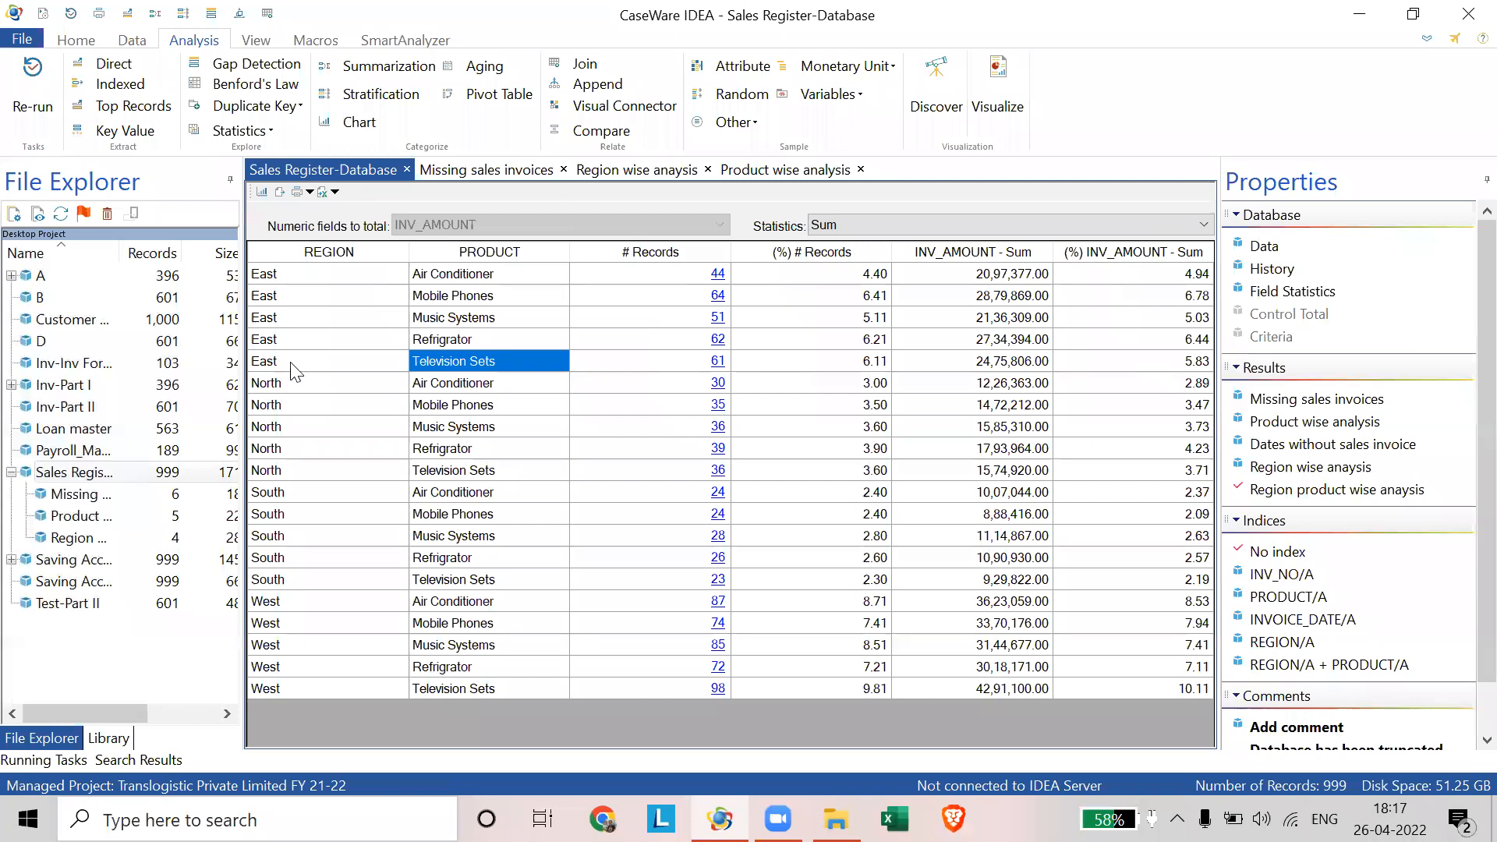
pyautogui.click(277, 366)
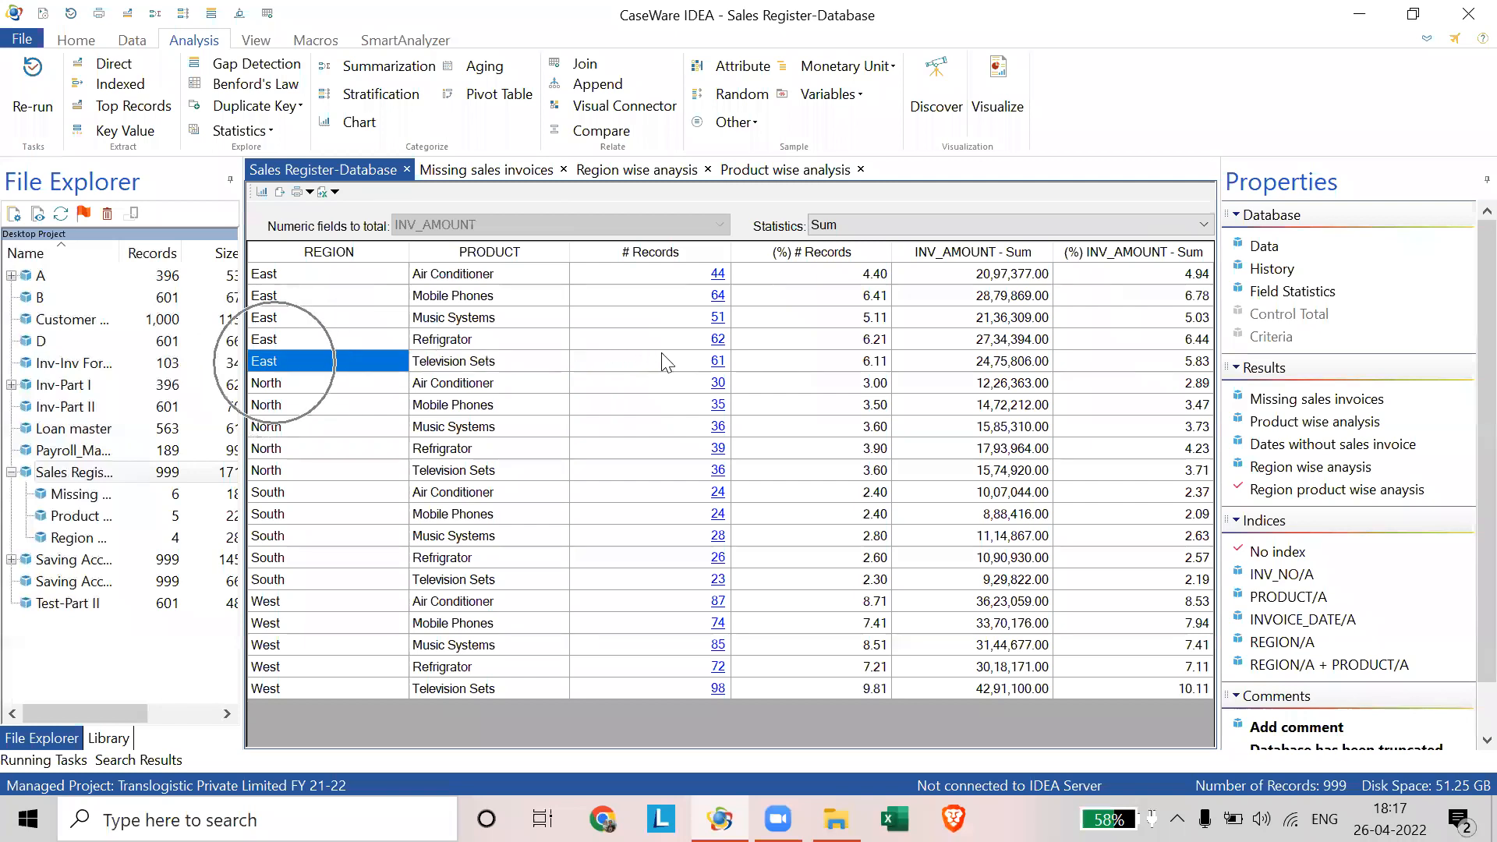
pyautogui.click(726, 339)
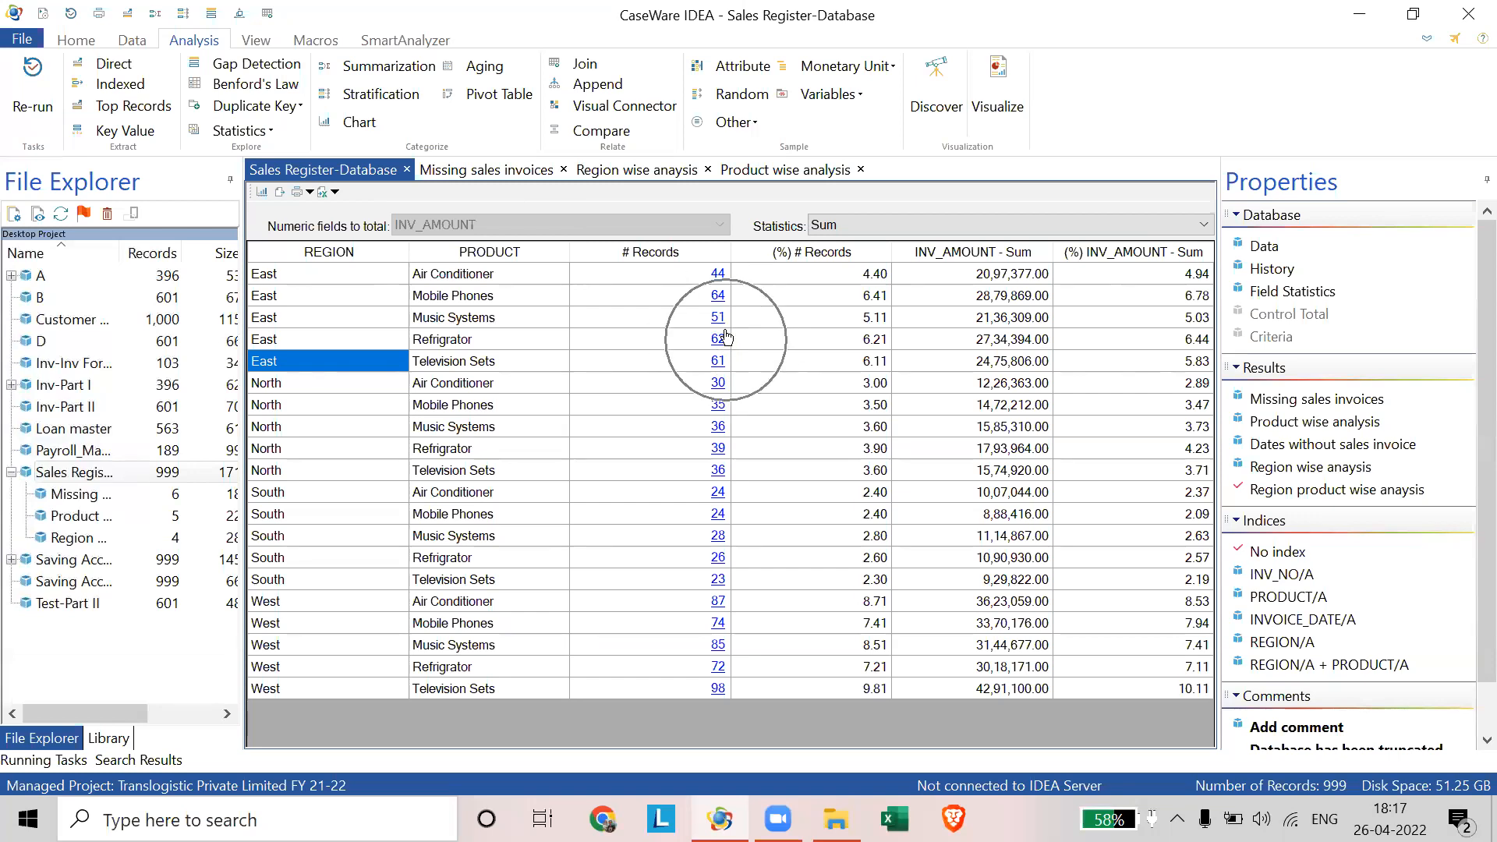
pyautogui.click(723, 272)
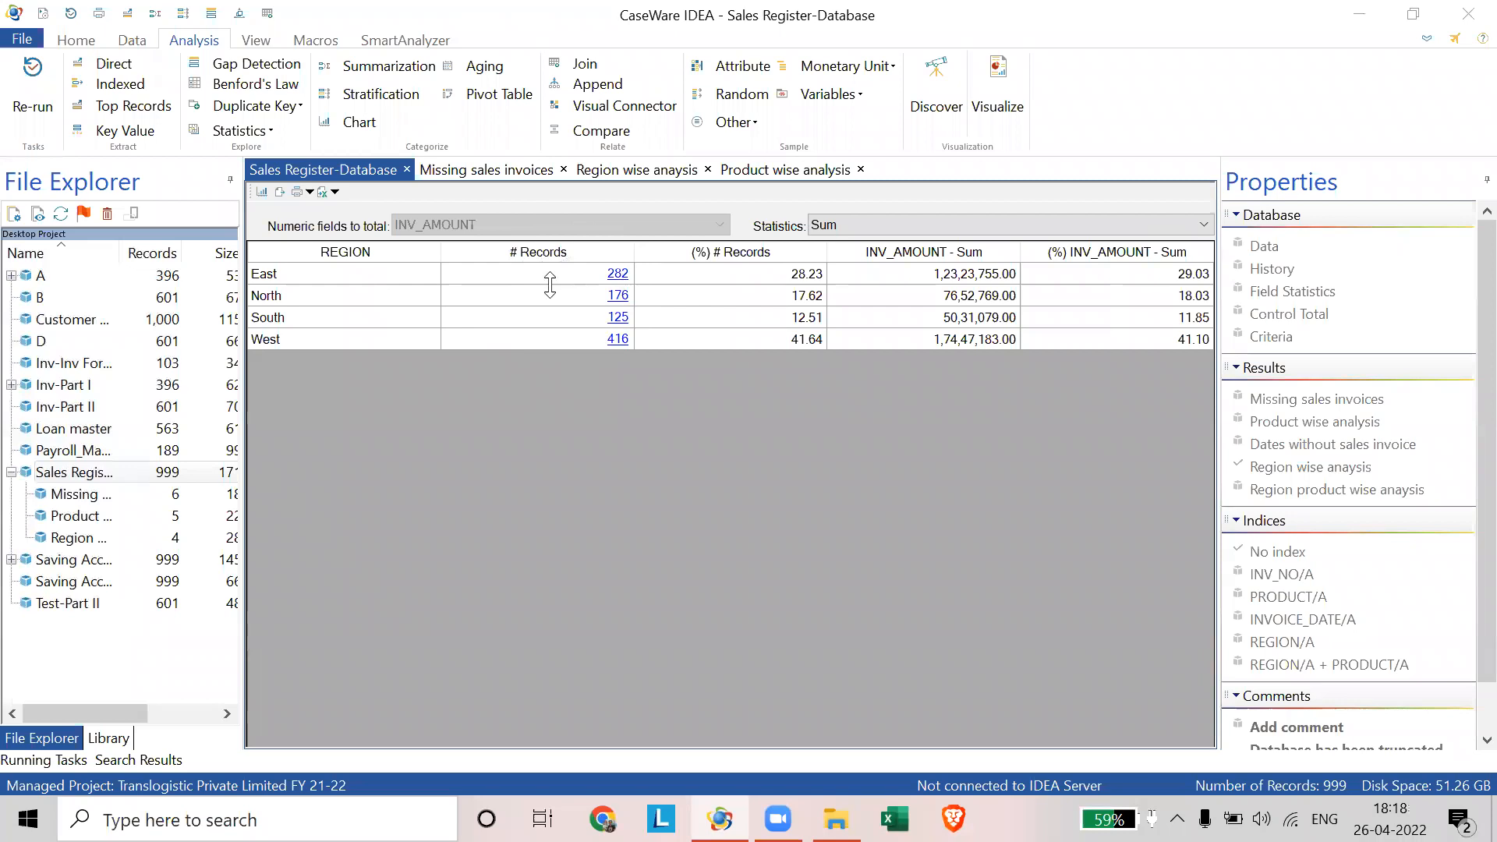
# - Reopen the Region product wise anaysis result and display the records behind the East Air Conditioner row
pyautogui.click(1365, 492)
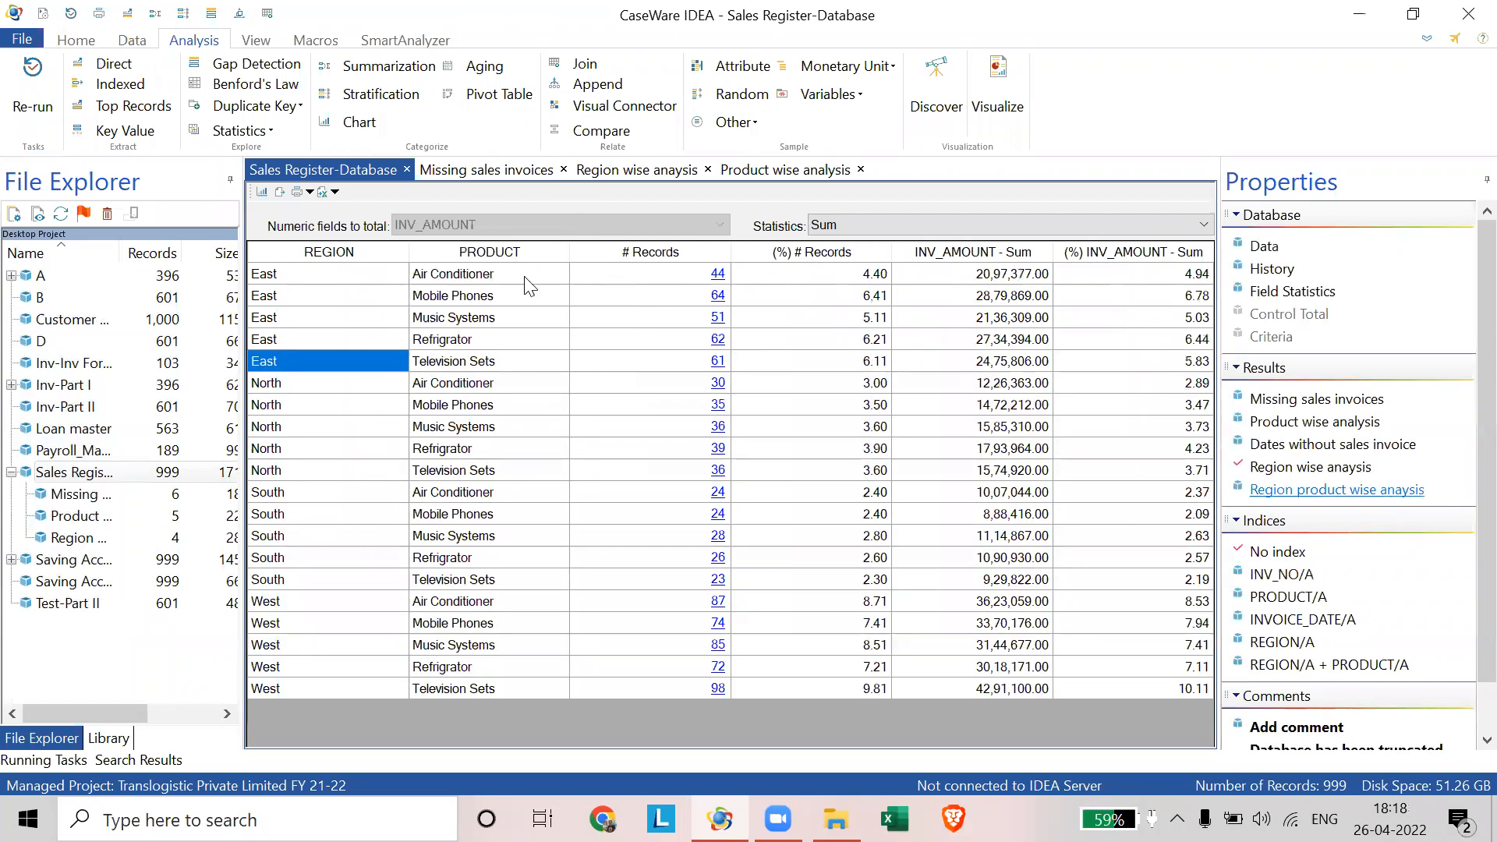
pyautogui.press('ctrl')
pyautogui.press('ctrl')
pyautogui.press('ctrl')
pyautogui.press('ctrl')
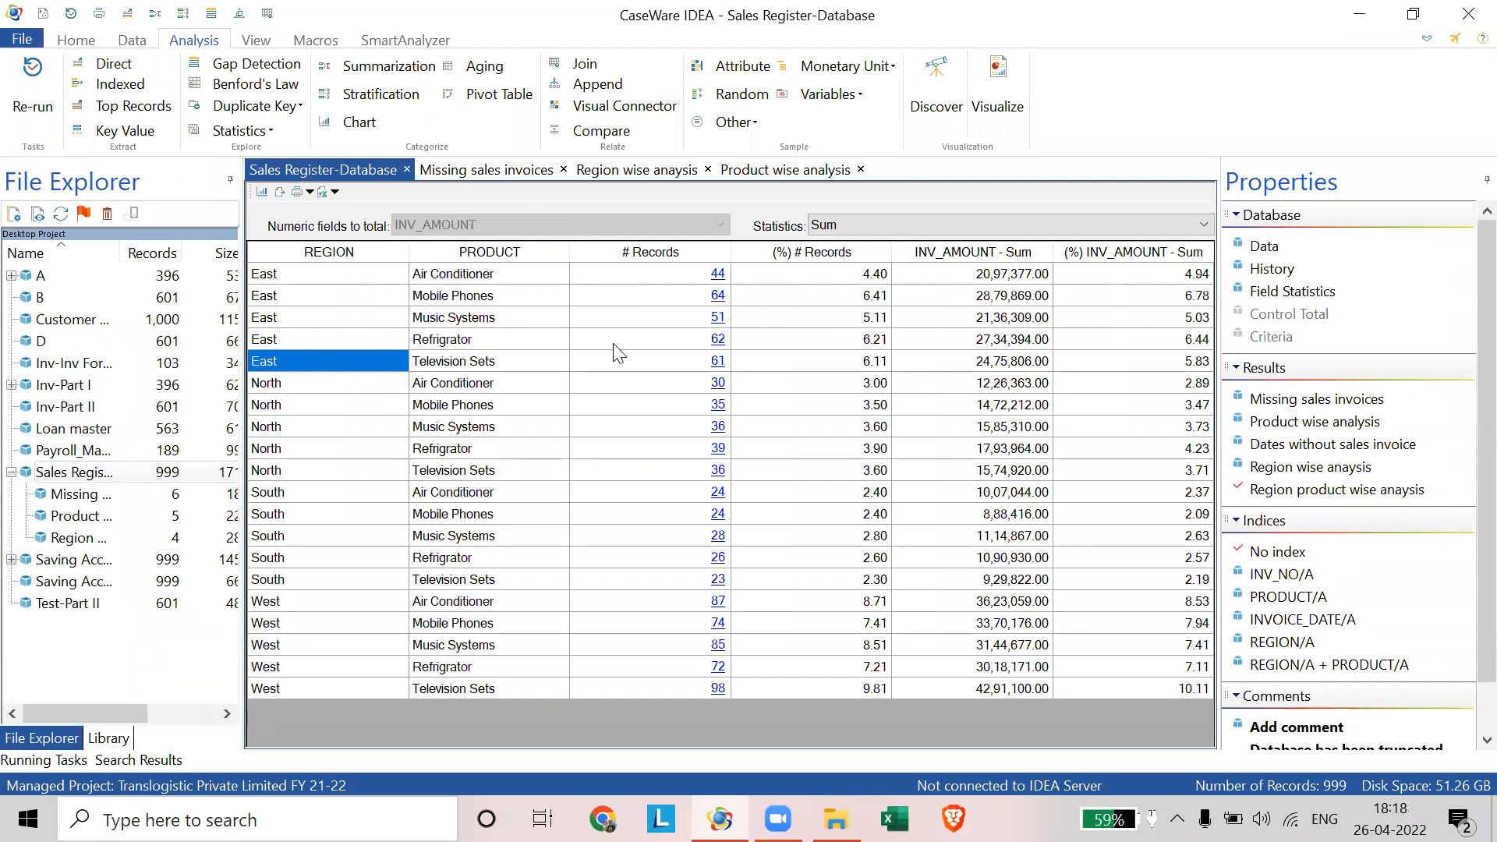
pyautogui.click(718, 275)
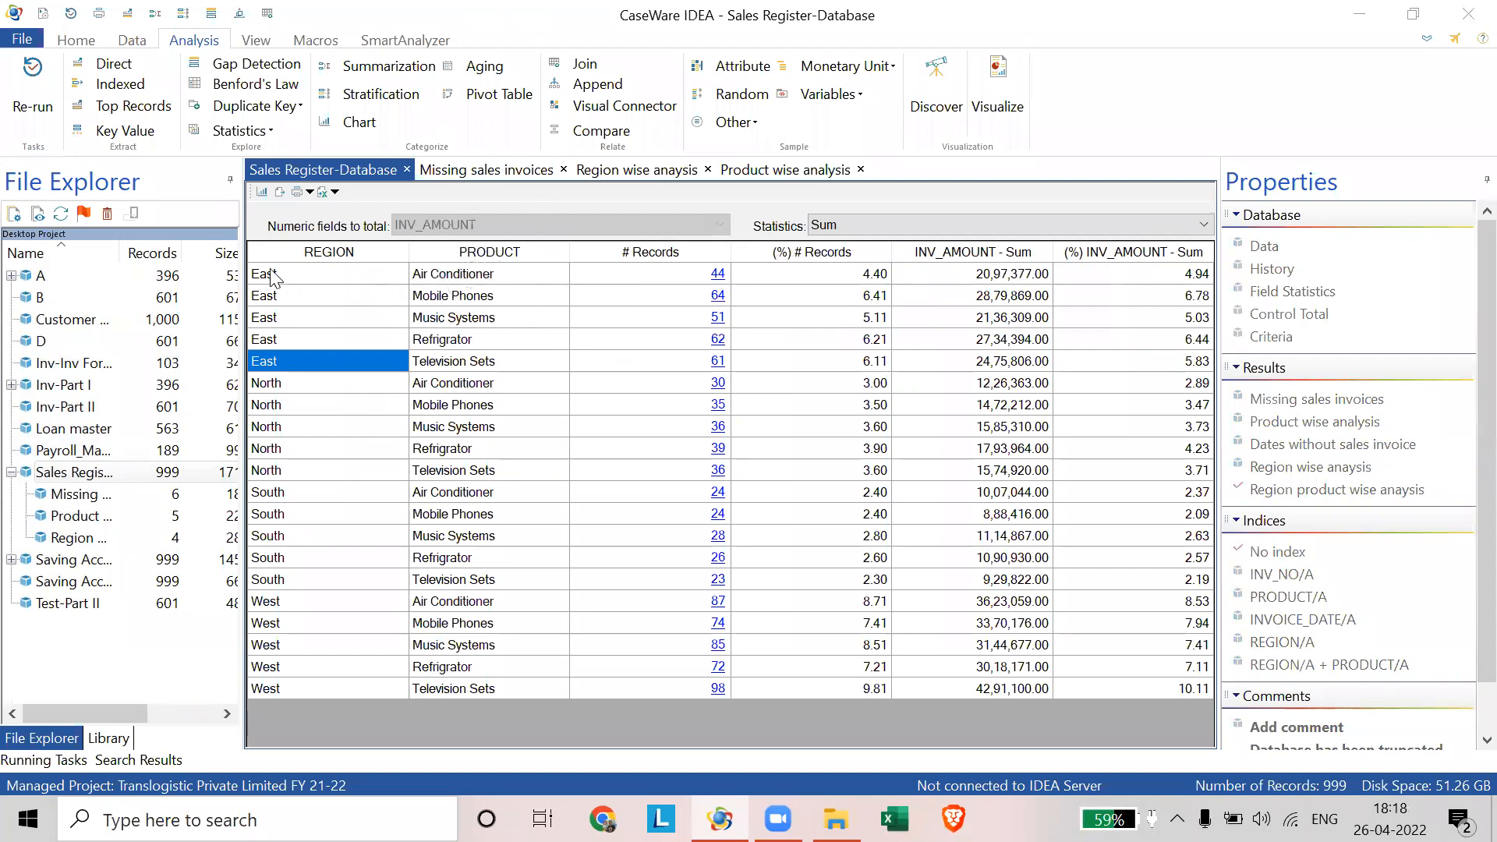
pyautogui.rightClick(723, 274)
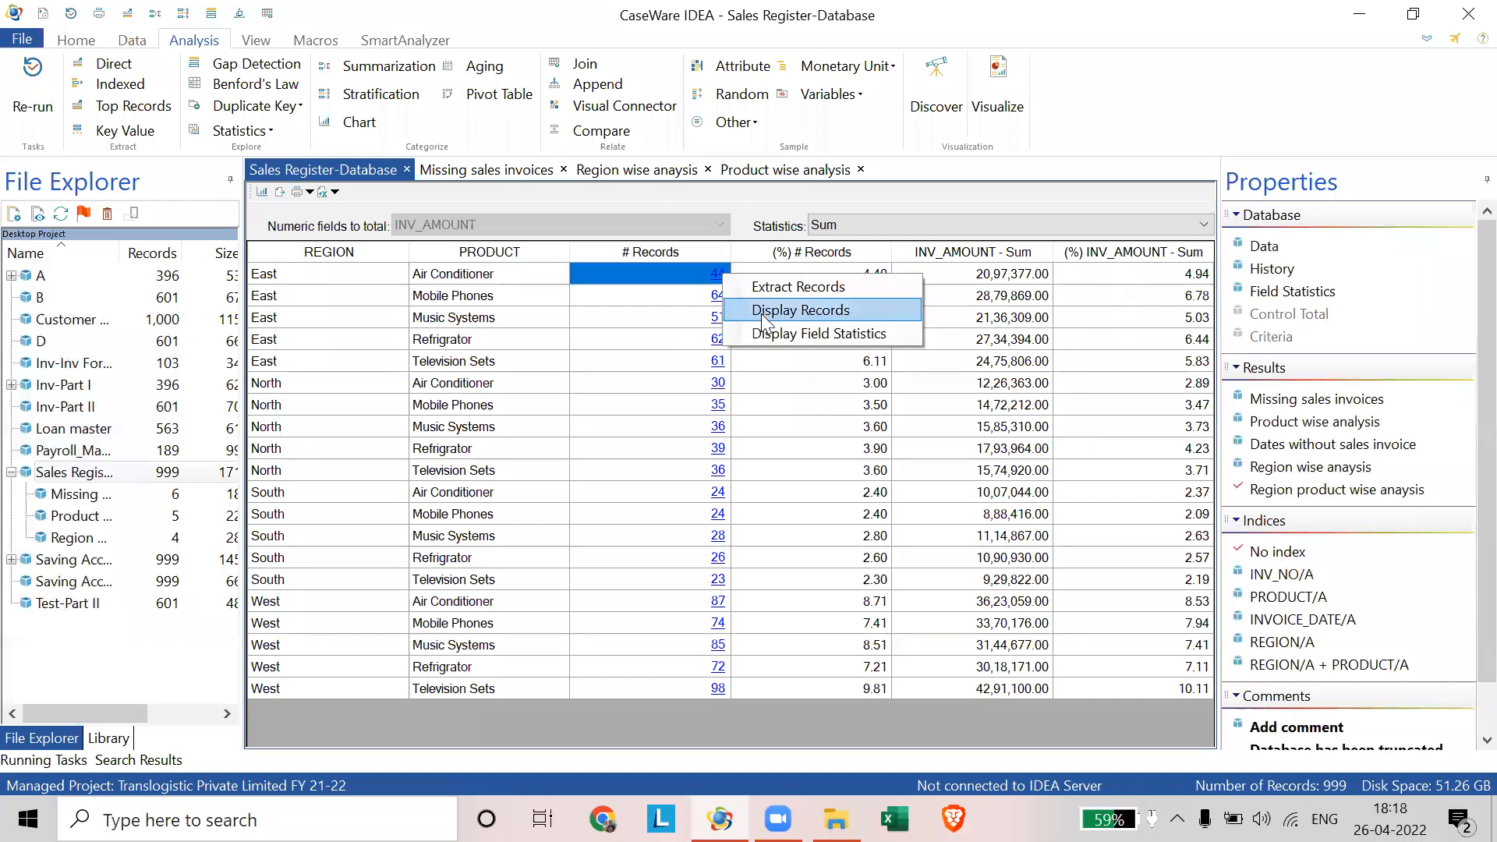
pyautogui.click(764, 312)
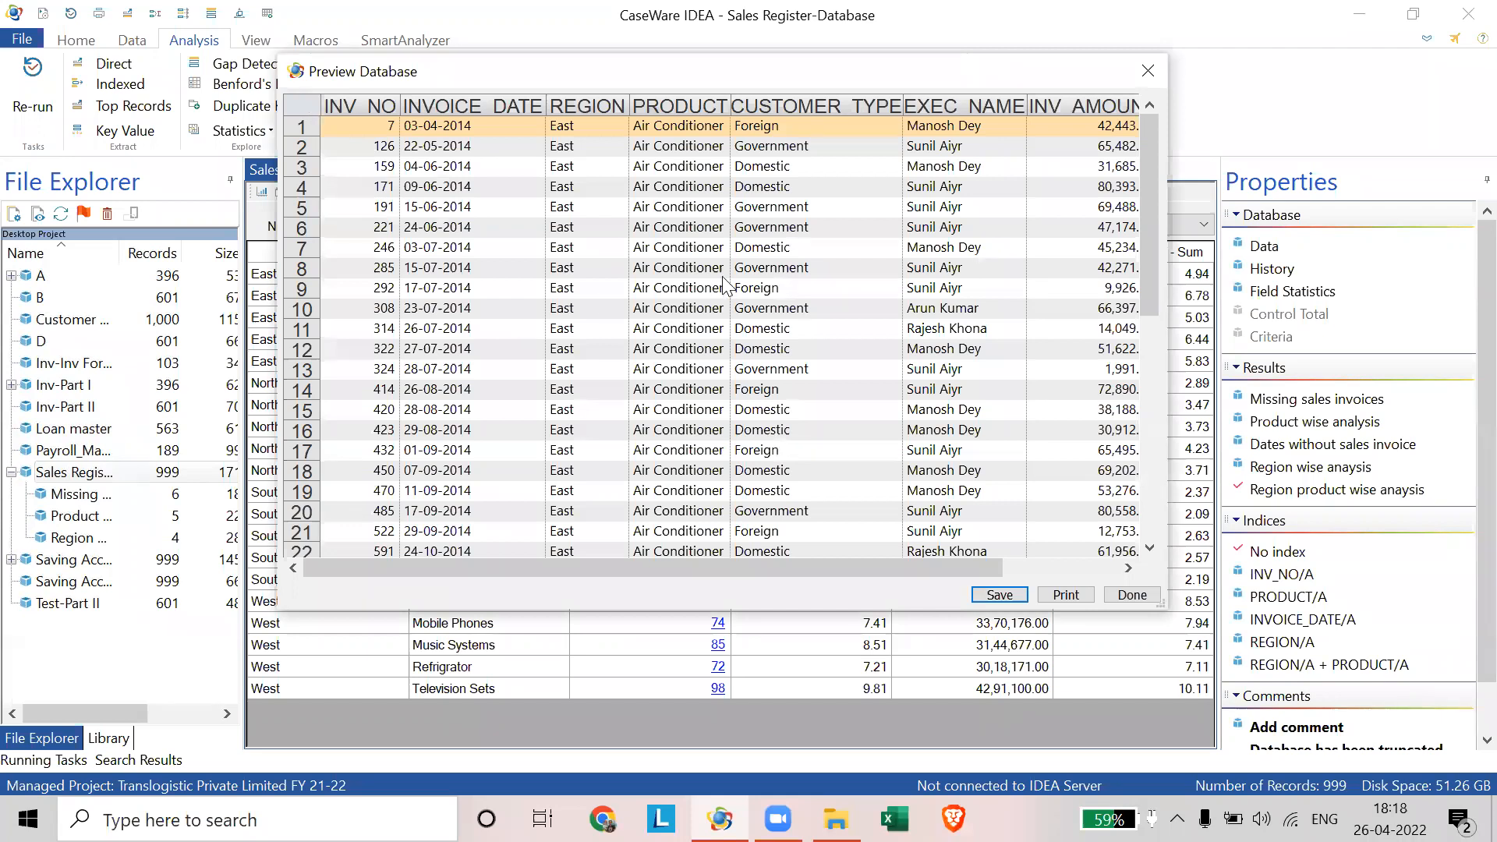
# - Check the PRODUCT and REGION columns of the previewed records alongside the East Air Conditioner summary row
pyautogui.moveTo(844, 78); pyautogui.dragTo(647, 367)
pyautogui.click(483, 394)
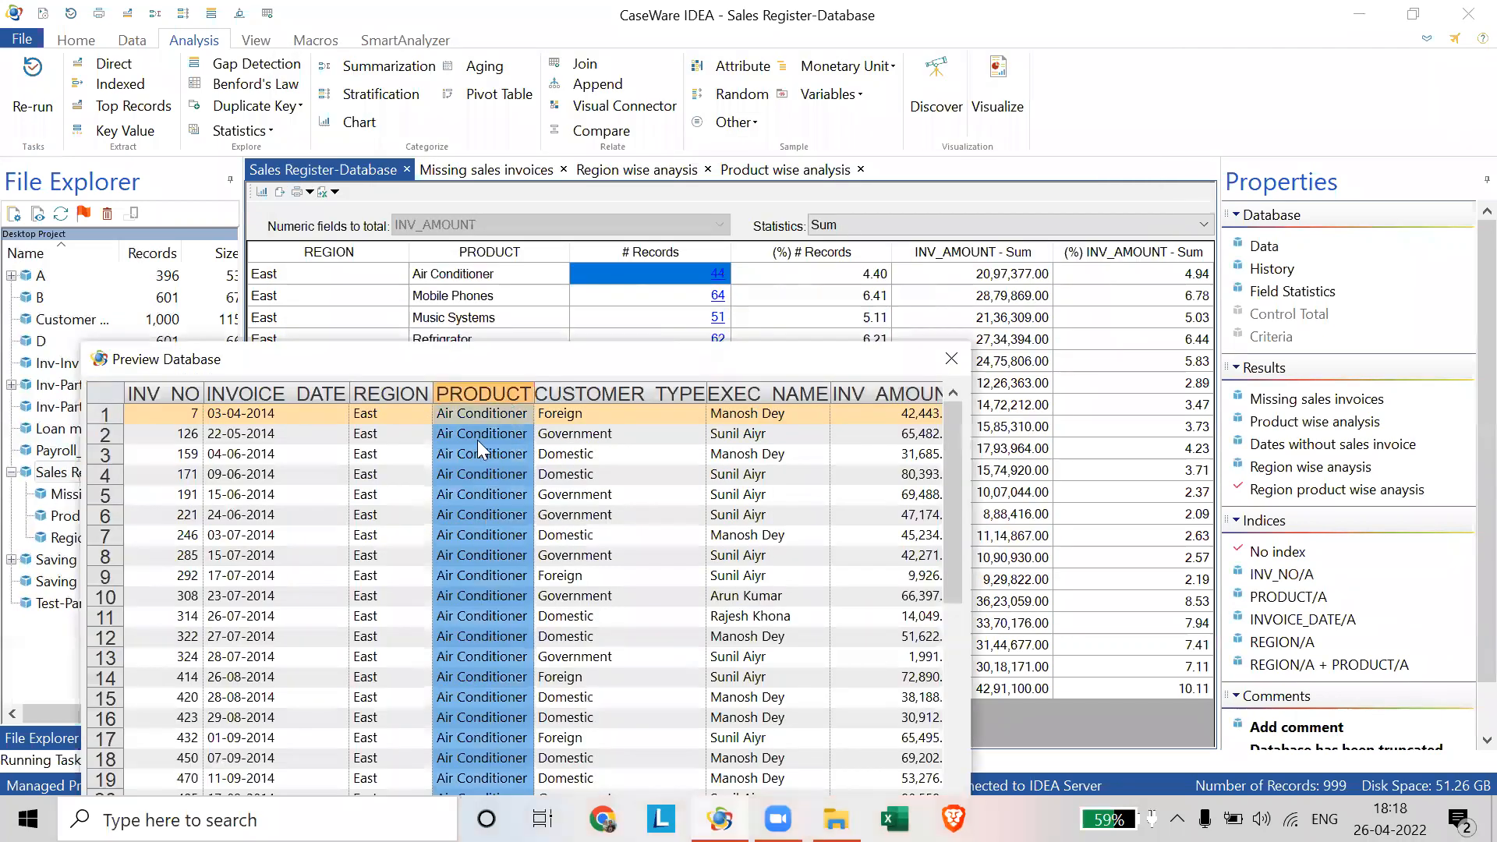
pyautogui.click(409, 391)
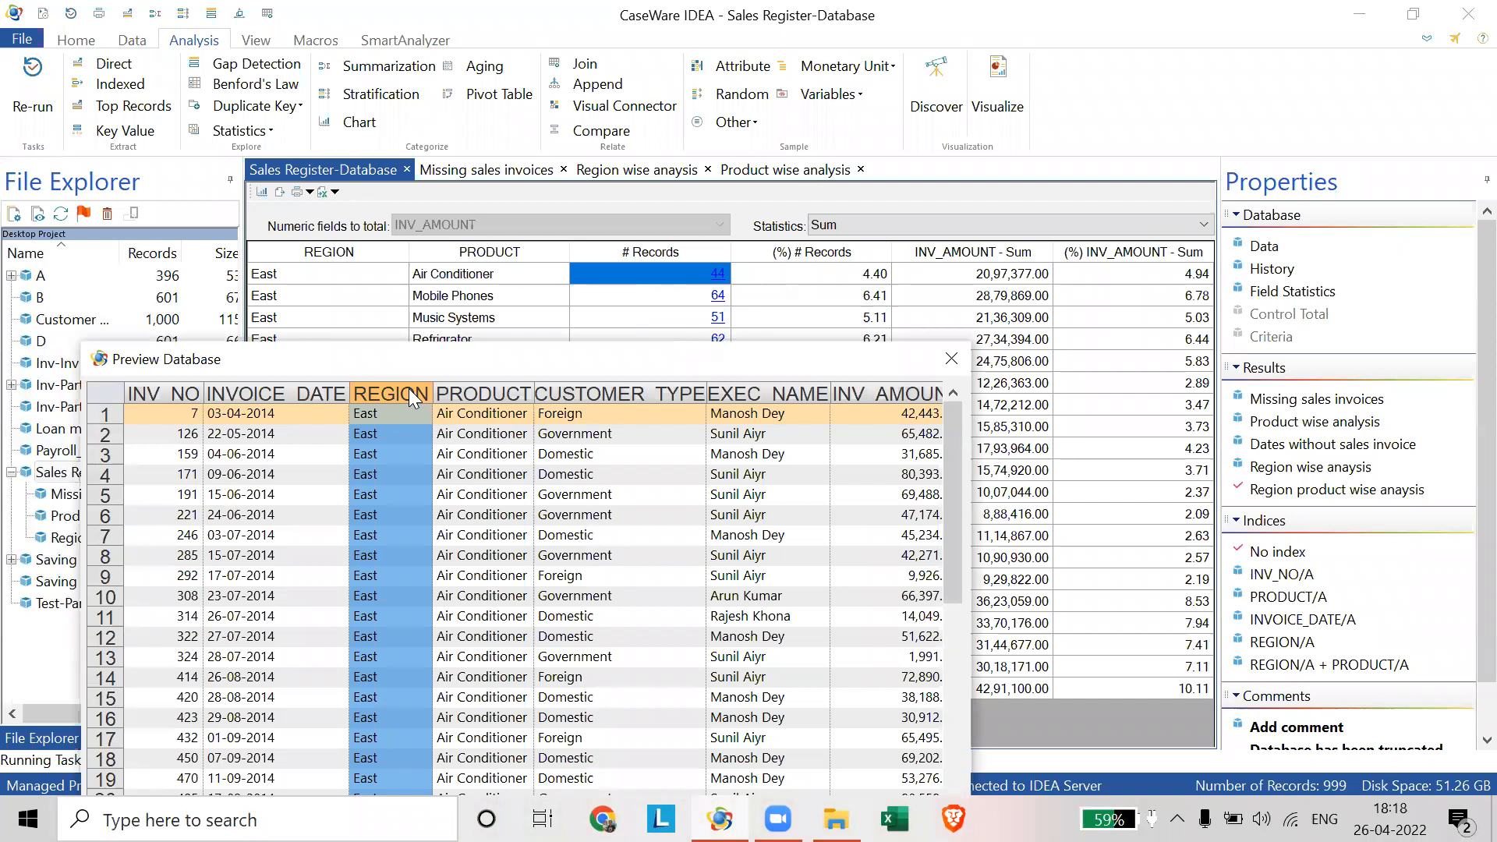
# - Close the record preview and examine the East rows under REGION and PRODUCT in the Region product wise anaysis result
pyautogui.click(952, 359)
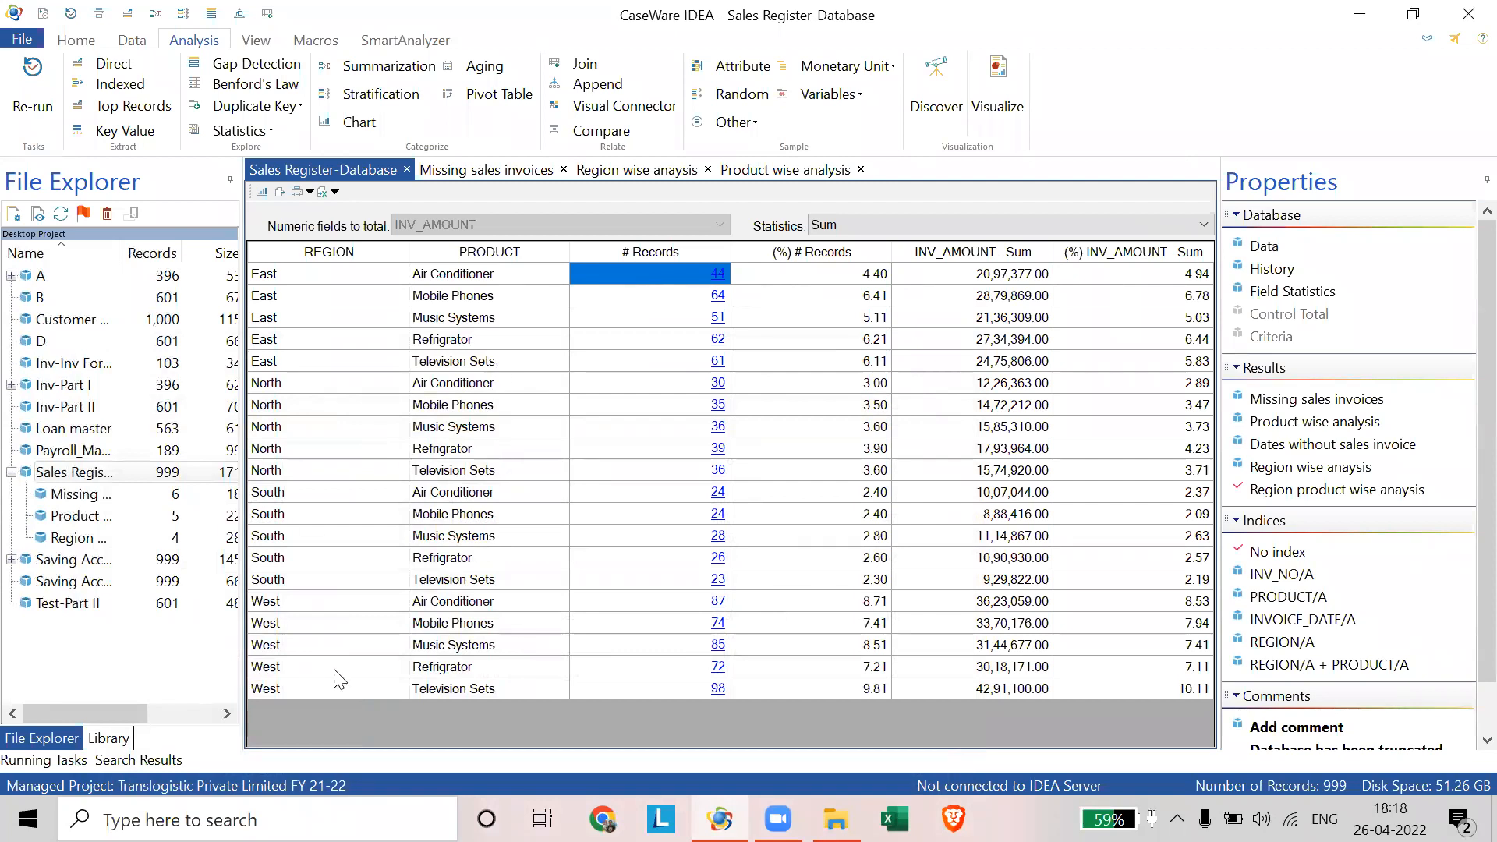
pyautogui.click(283, 281)
pyautogui.click(378, 297)
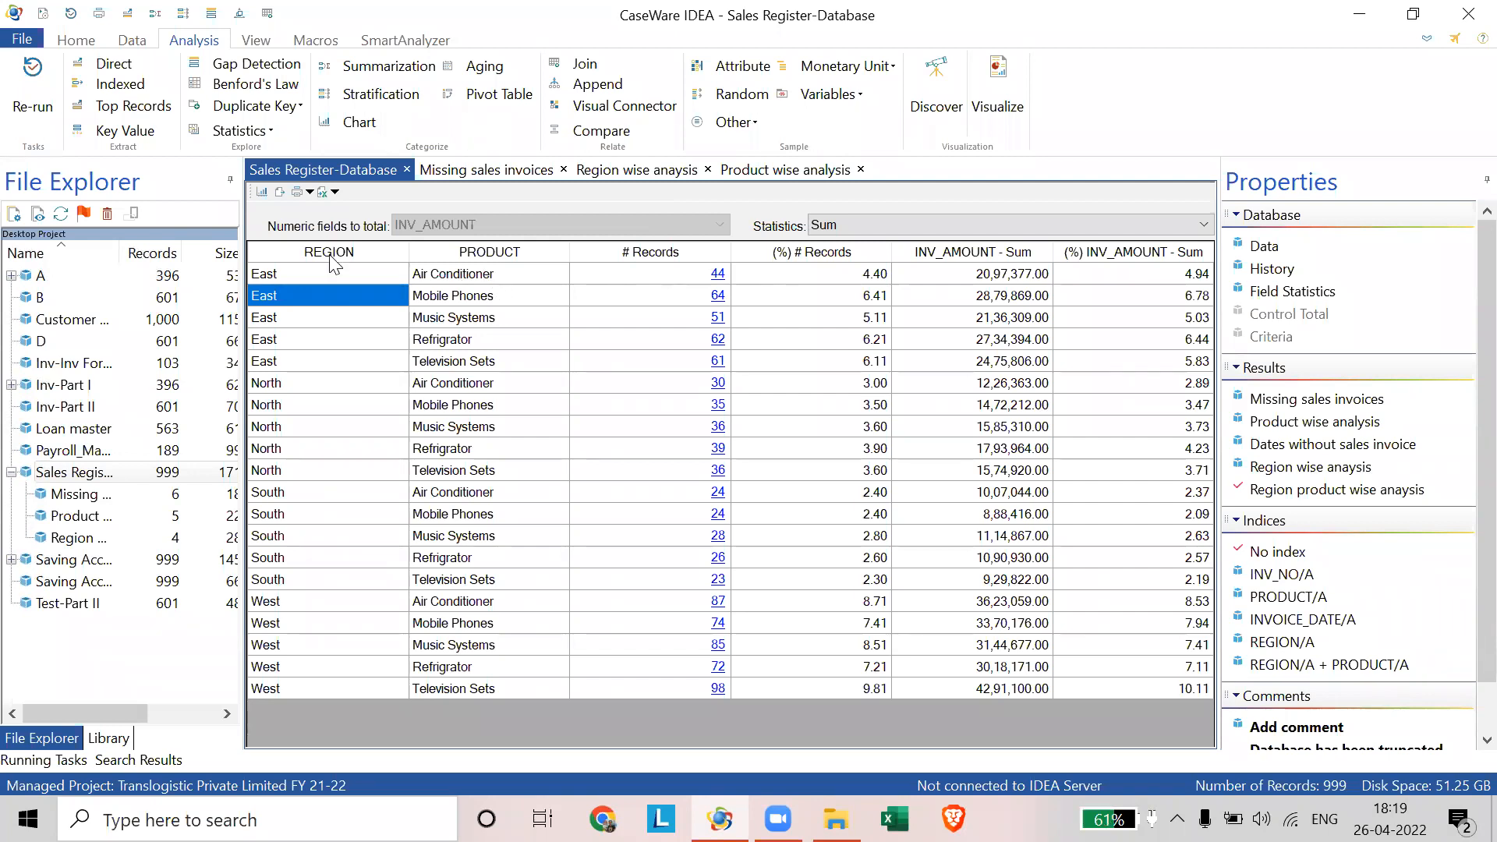
pyautogui.click(515, 253)
pyautogui.click(23, 102)
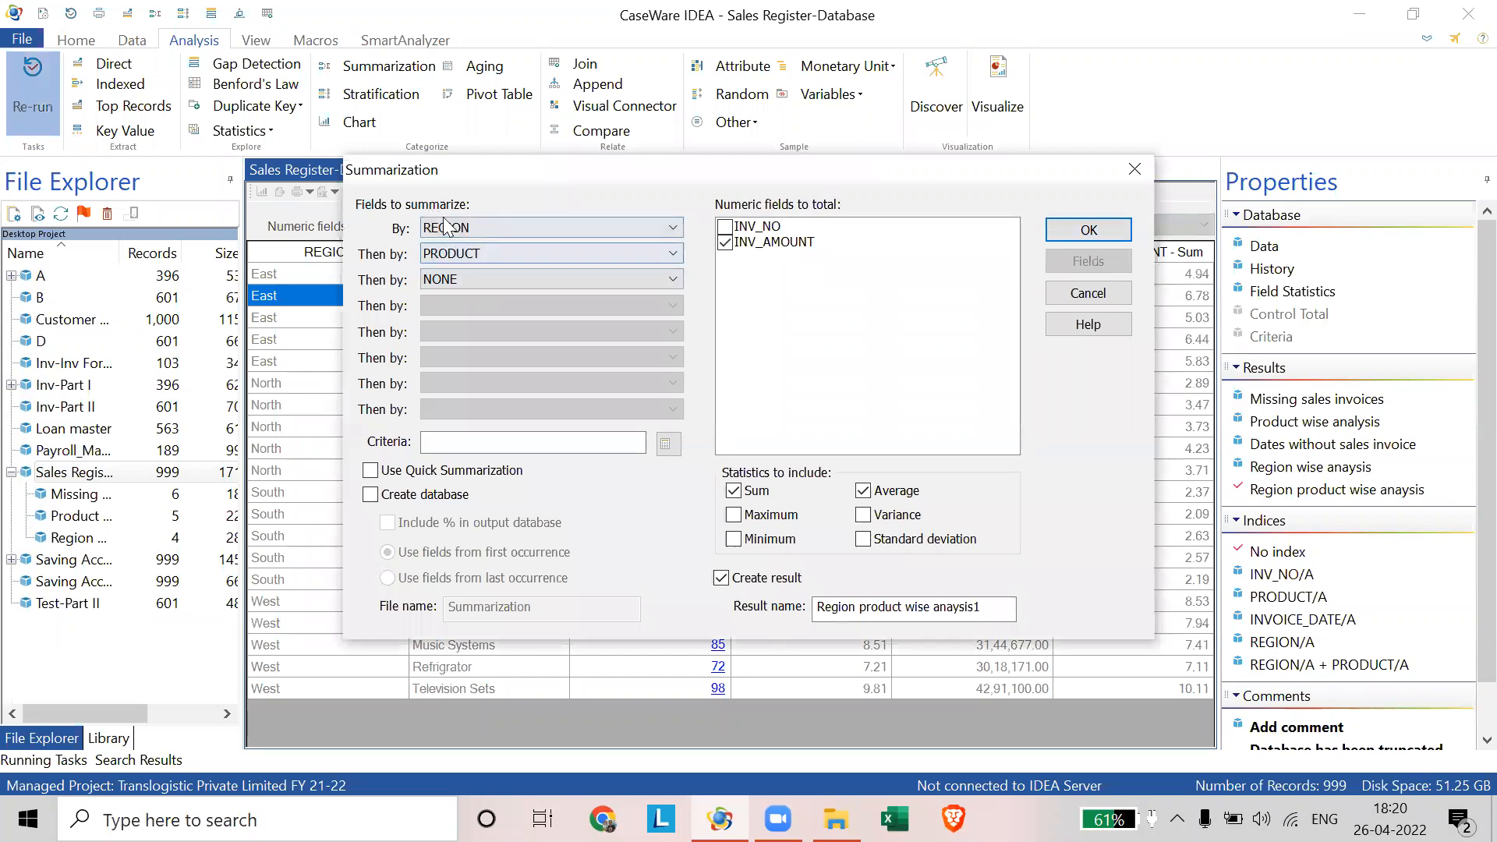
pyautogui.click(449, 279)
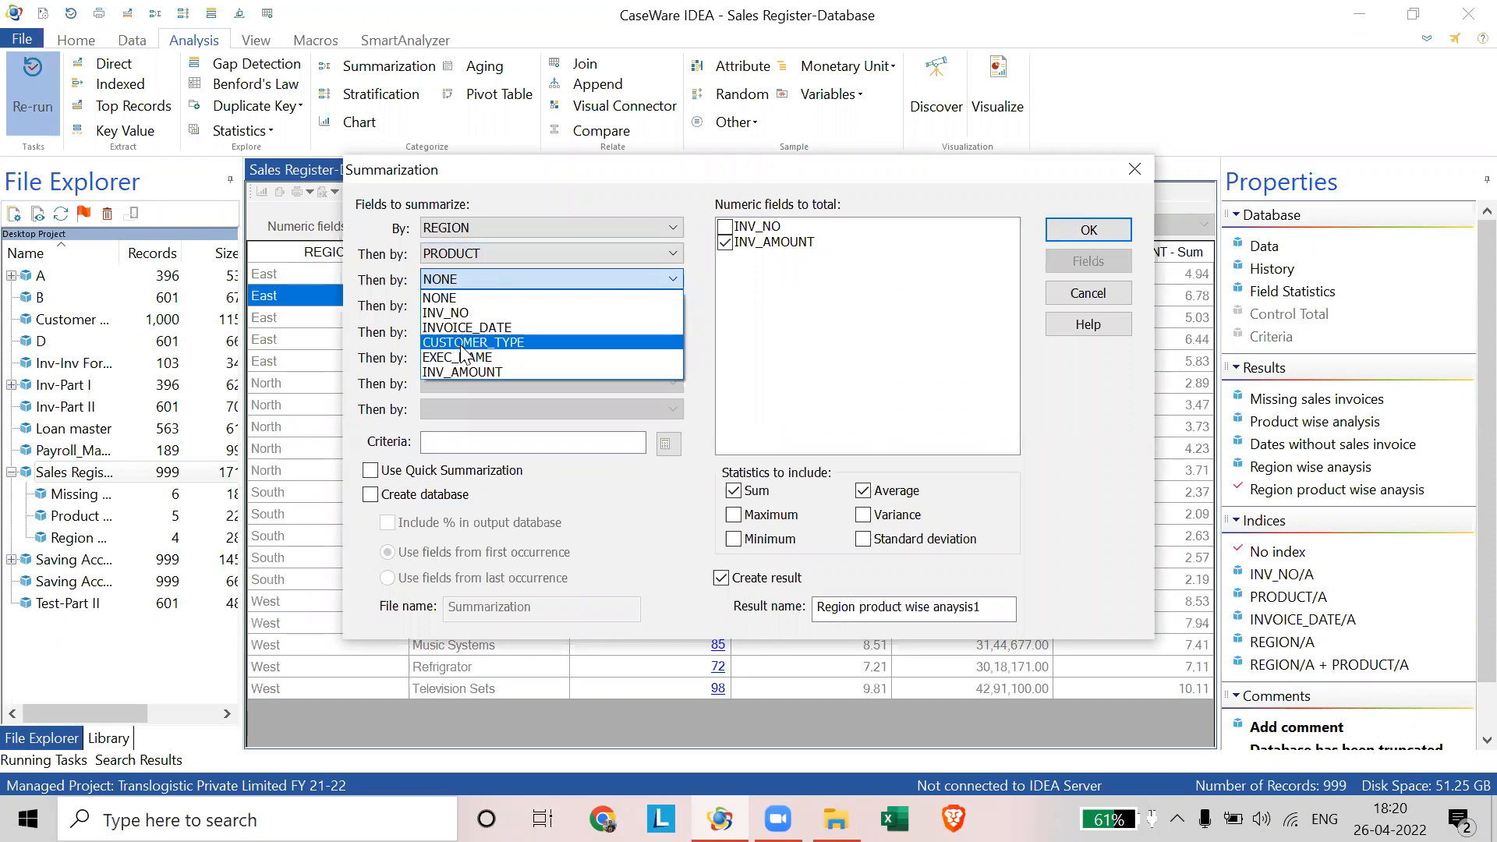
pyautogui.click(462, 343)
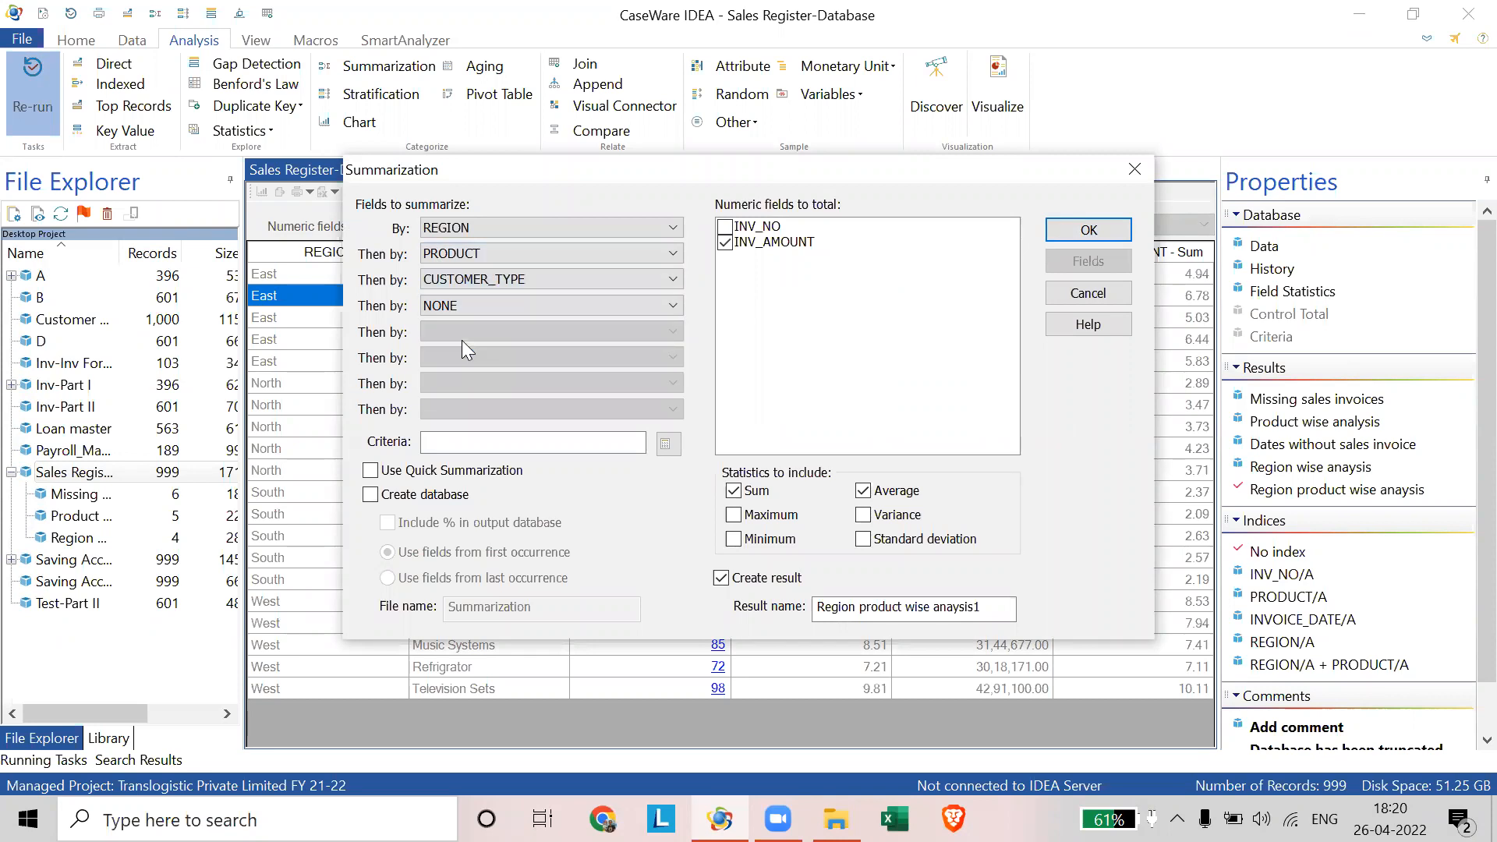
pyautogui.moveTo(616, 166); pyautogui.dragTo(506, 127)
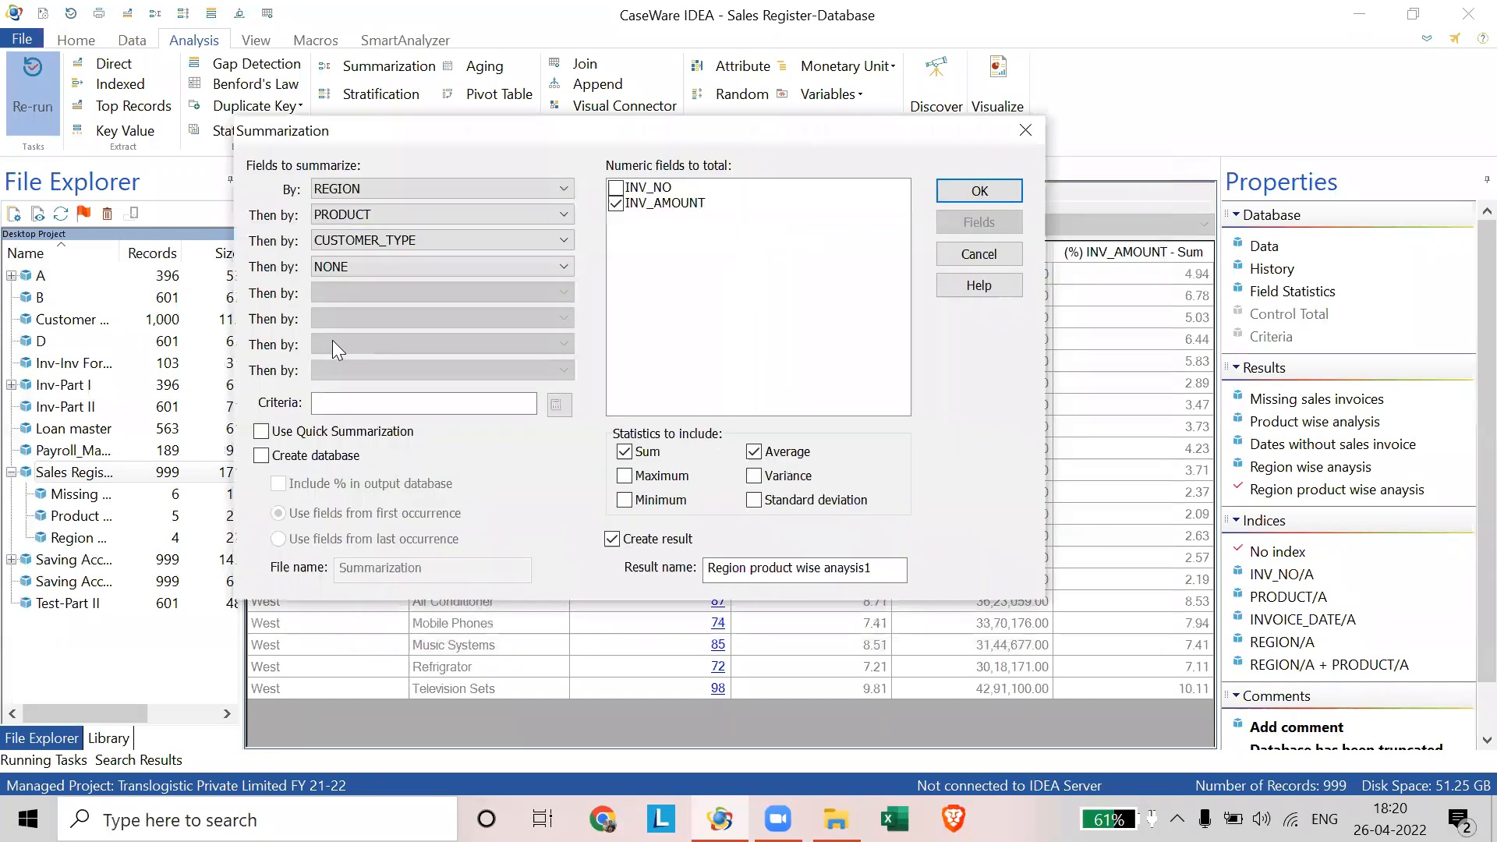
pyautogui.click(893, 567)
pyautogui.press('BackSpace')
pyautogui.press('Left')
pyautogui.press('Left')
pyautogui.press('Left')
pyautogui.press('Left')
pyautogui.press('Left')
pyautogui.press('Left')
pyautogui.write('cust')
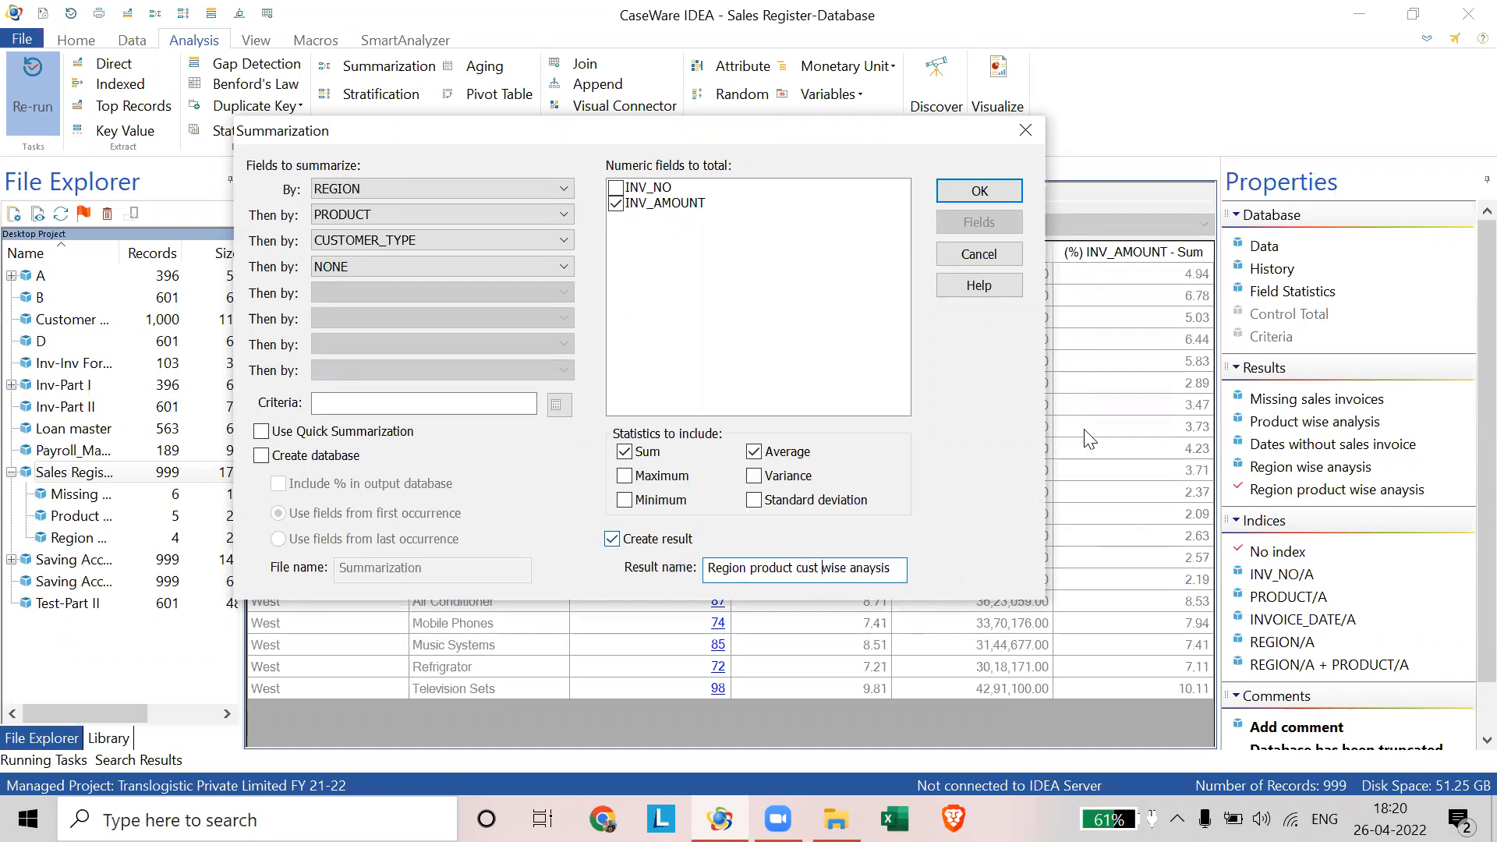
pyautogui.press('Return')
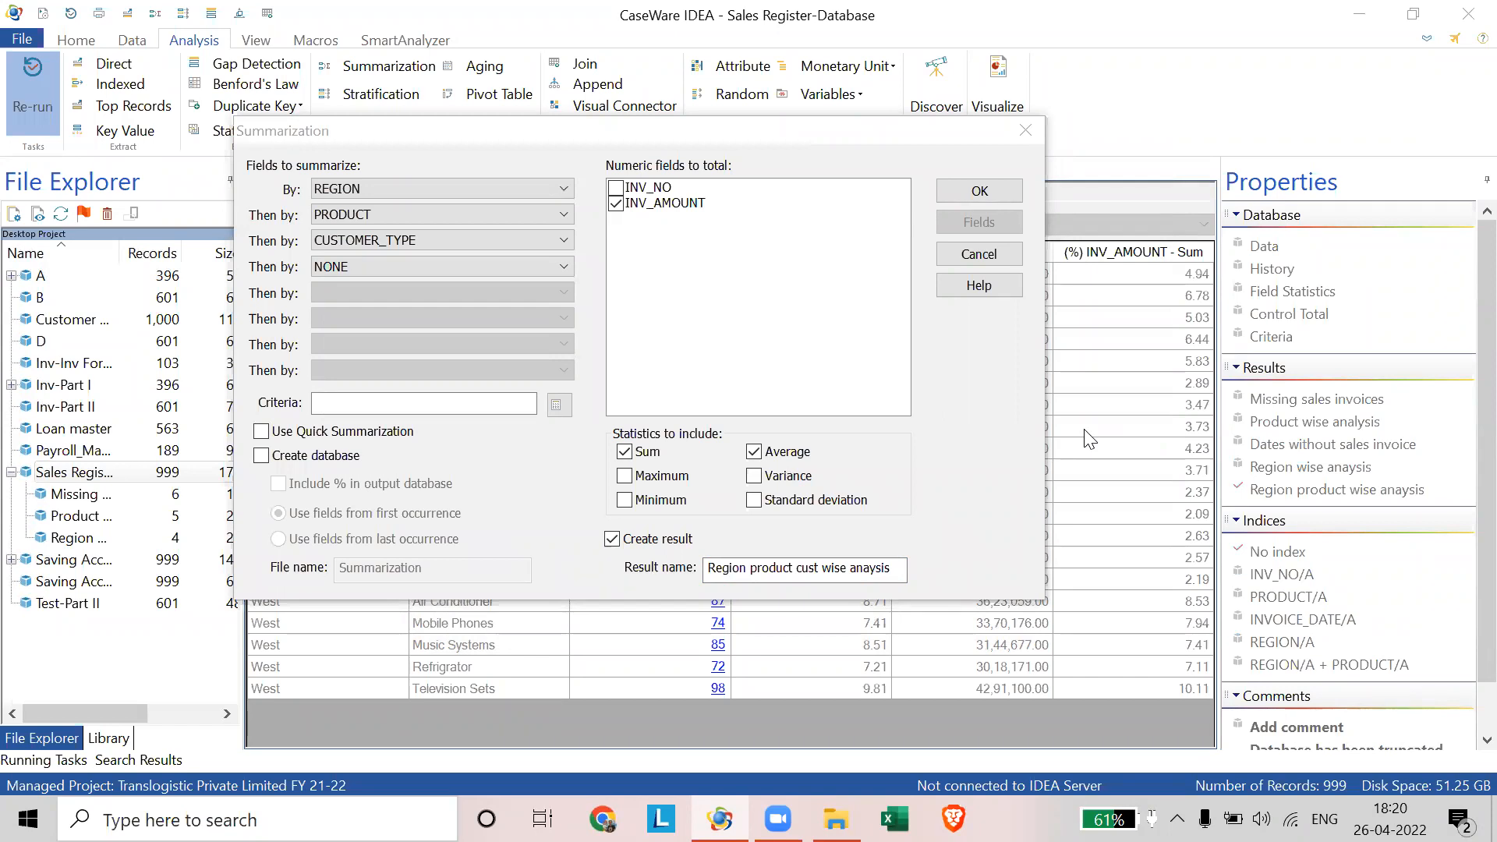
pyautogui.click(555, 130)
pyautogui.moveTo(576, 131); pyautogui.dragTo(422, 374)
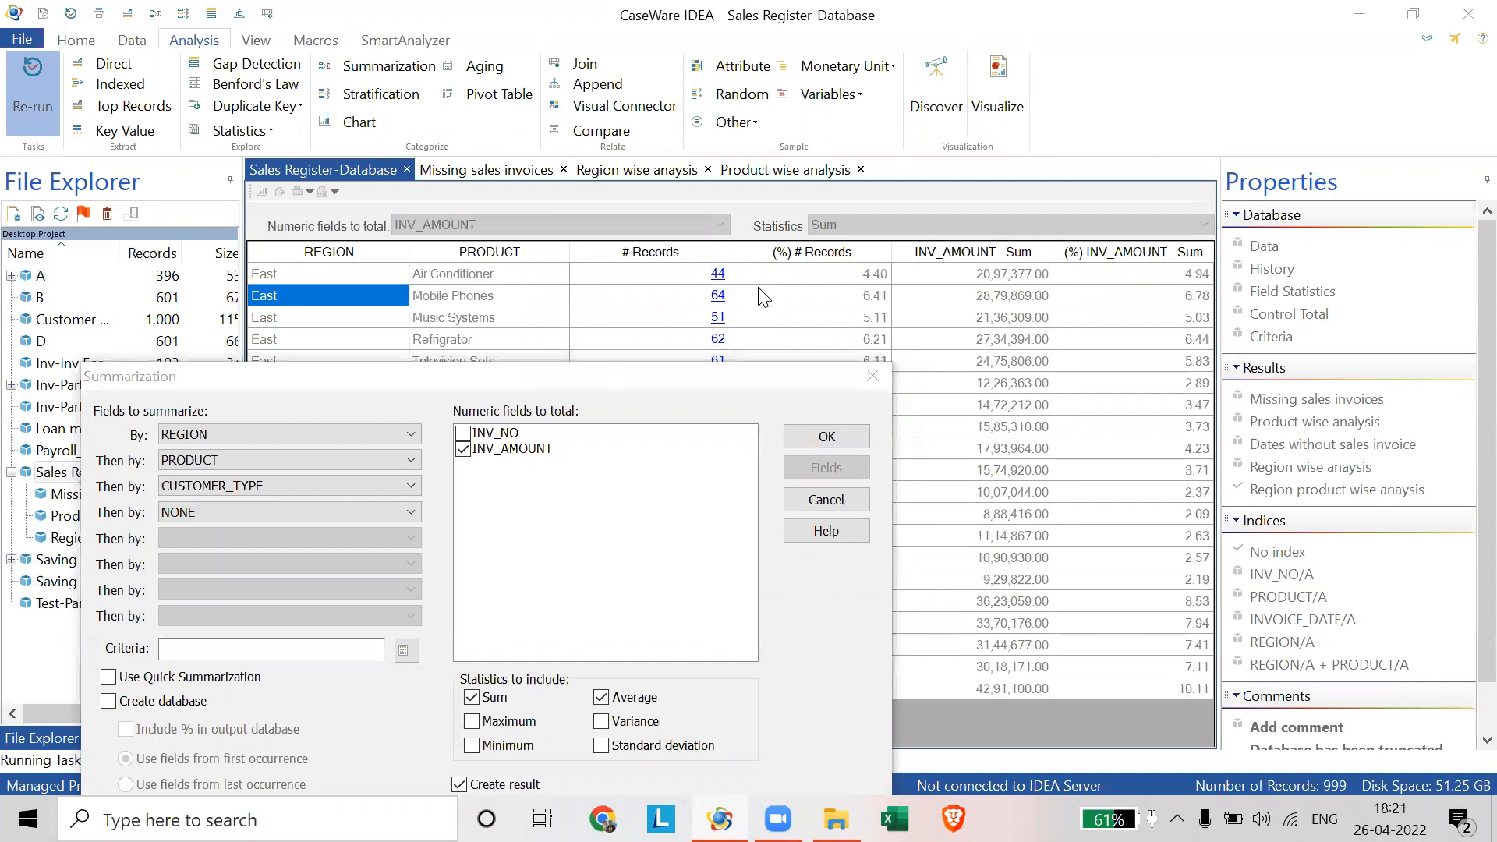
pyautogui.click(868, 381)
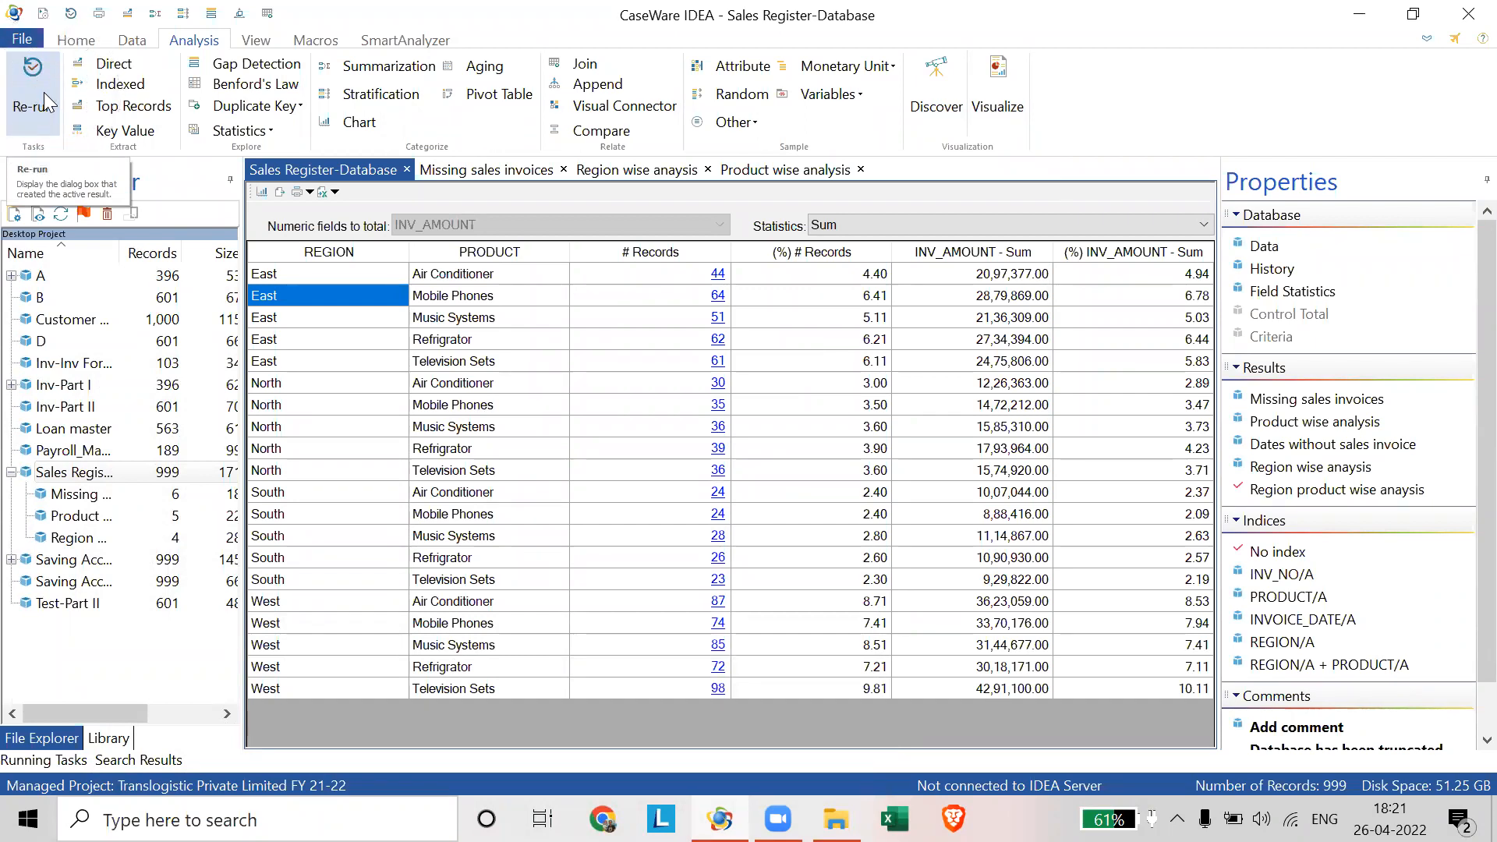
# - Reopen the settings of the region and product summarization and add CUSTOMER_TYPE as the third field to summarize
pyautogui.click(43, 92)
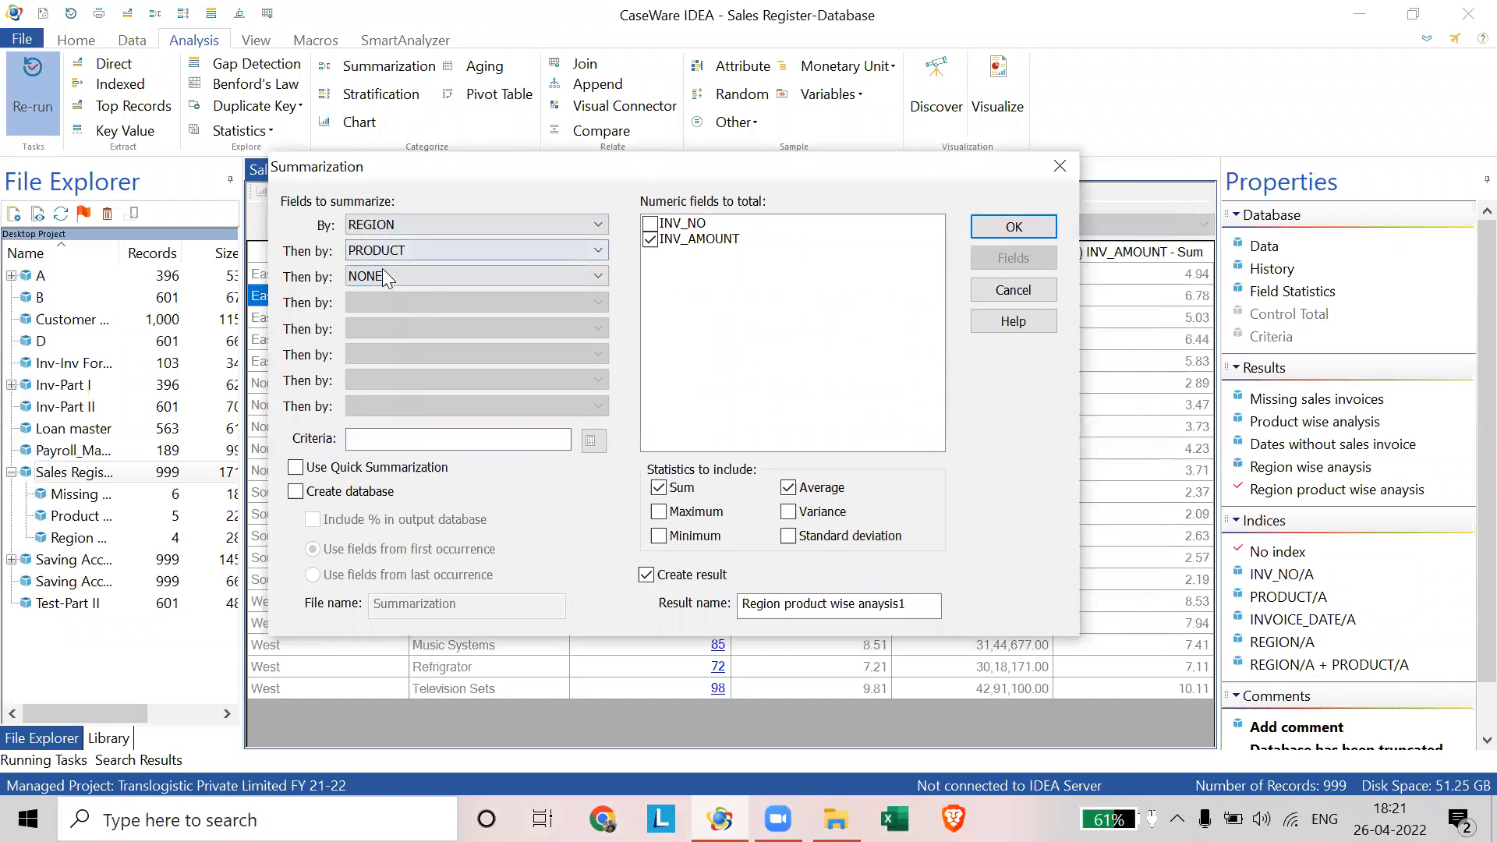
pyautogui.click(385, 274)
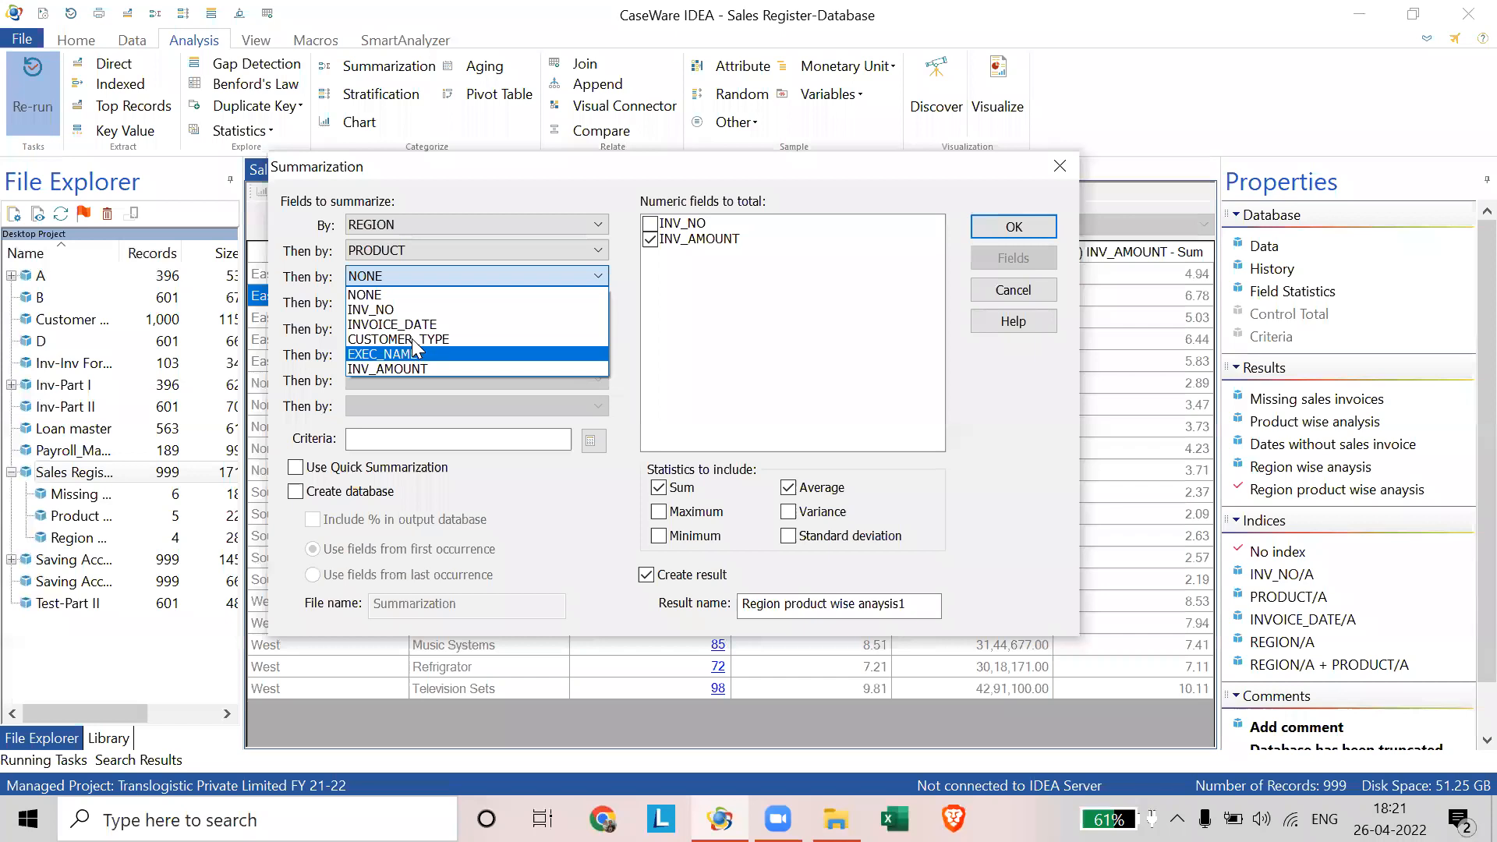
pyautogui.click(415, 341)
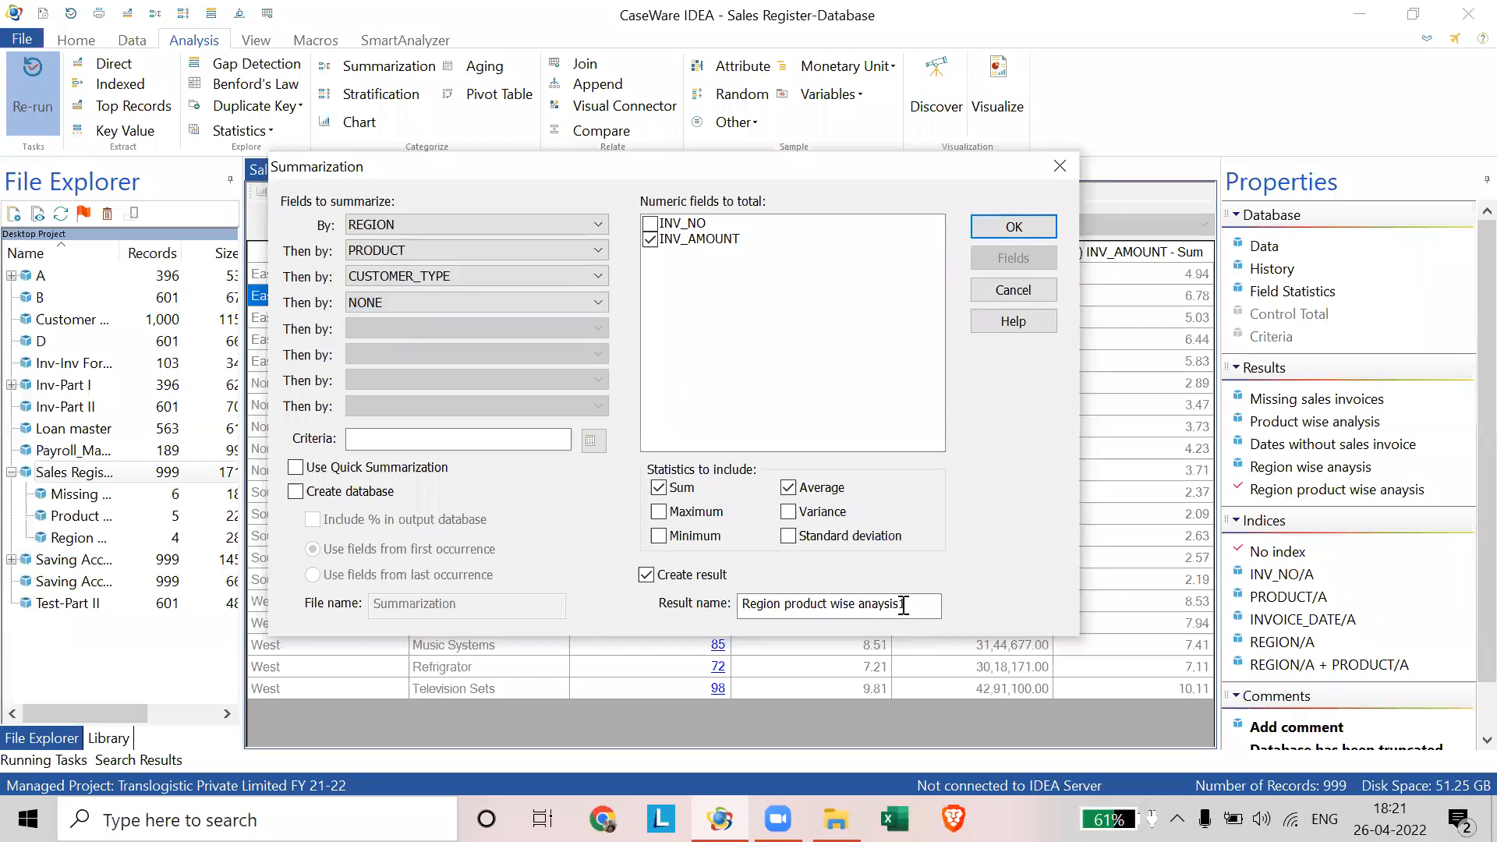
# - Name the result Region product cust wise anaysis and run the summarization
pyautogui.click(928, 602)
pyautogui.press('BackSpace')
pyautogui.press('Left')
pyautogui.press('Left')
pyautogui.press('Left')
pyautogui.press('Left')
pyautogui.press('Left')
pyautogui.press('Left')
pyautogui.press('Left')
pyautogui.write('cust')
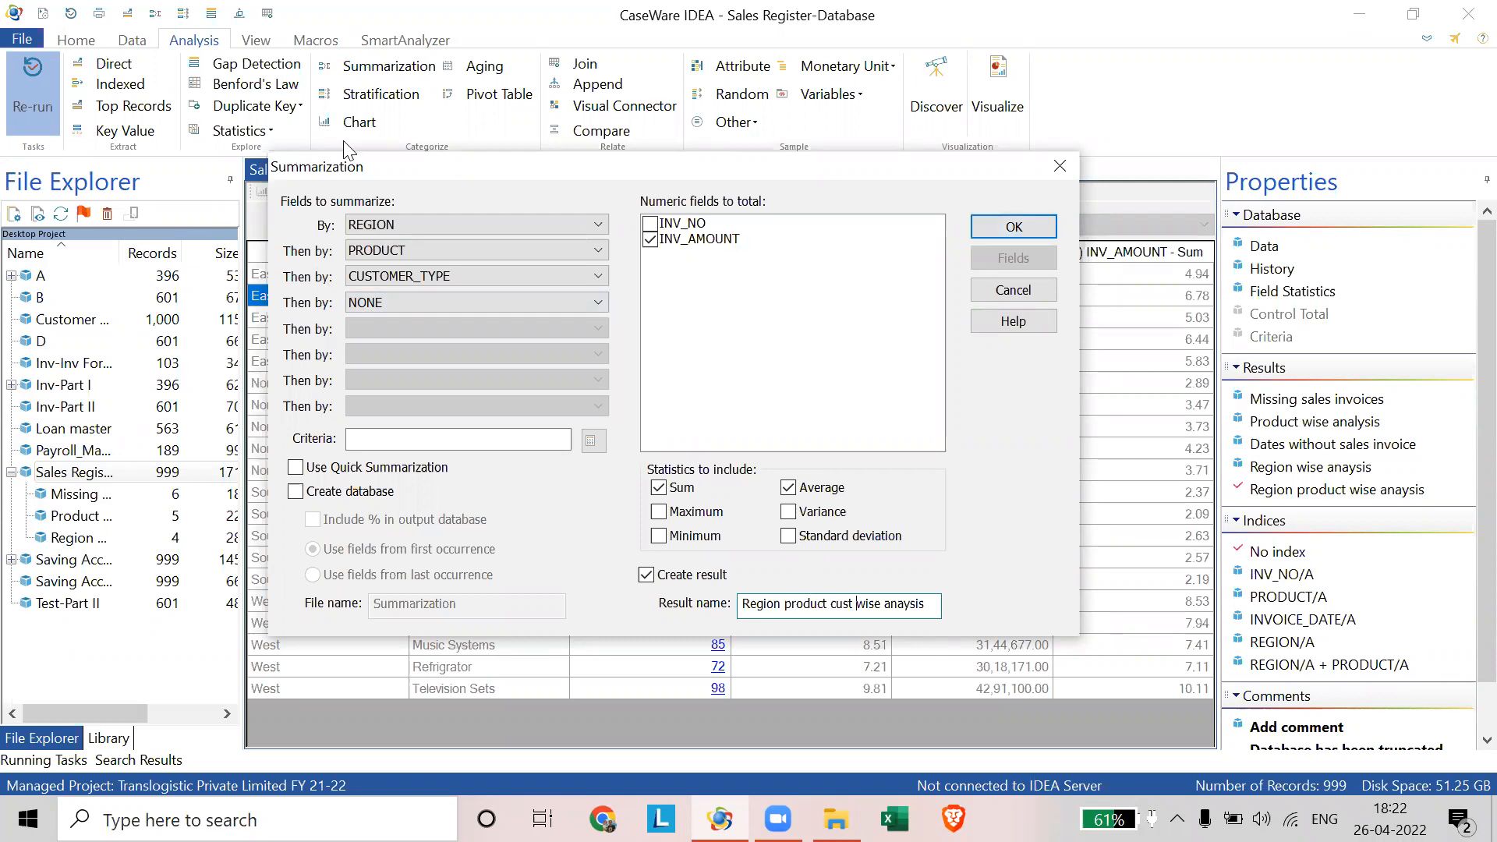
pyautogui.click(1015, 227)
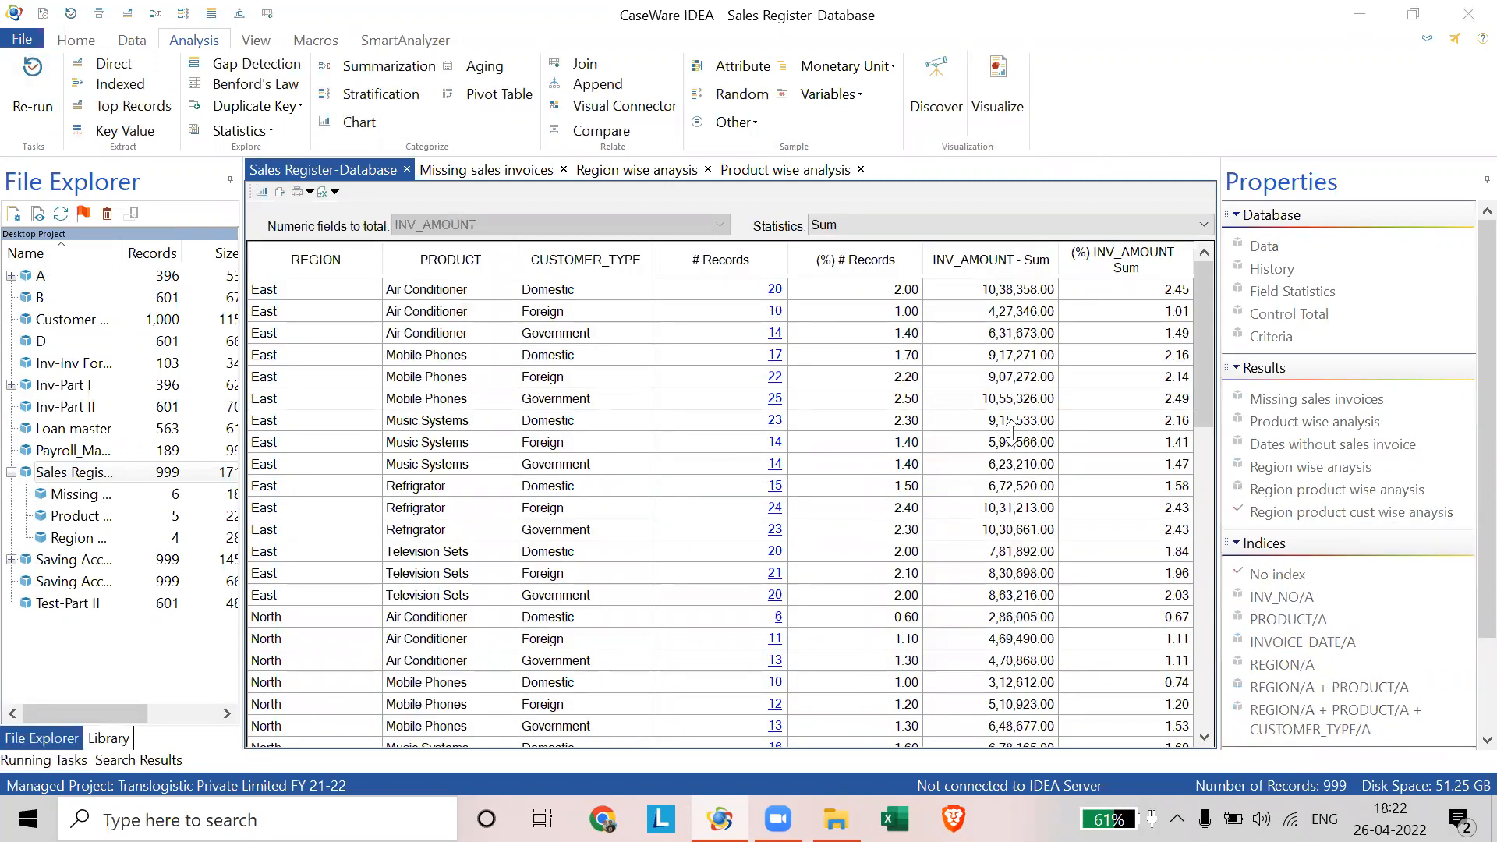
# - Review the region, product and customer type rows of the new result from East through West
pyautogui.scroll(-13, 404, 513)
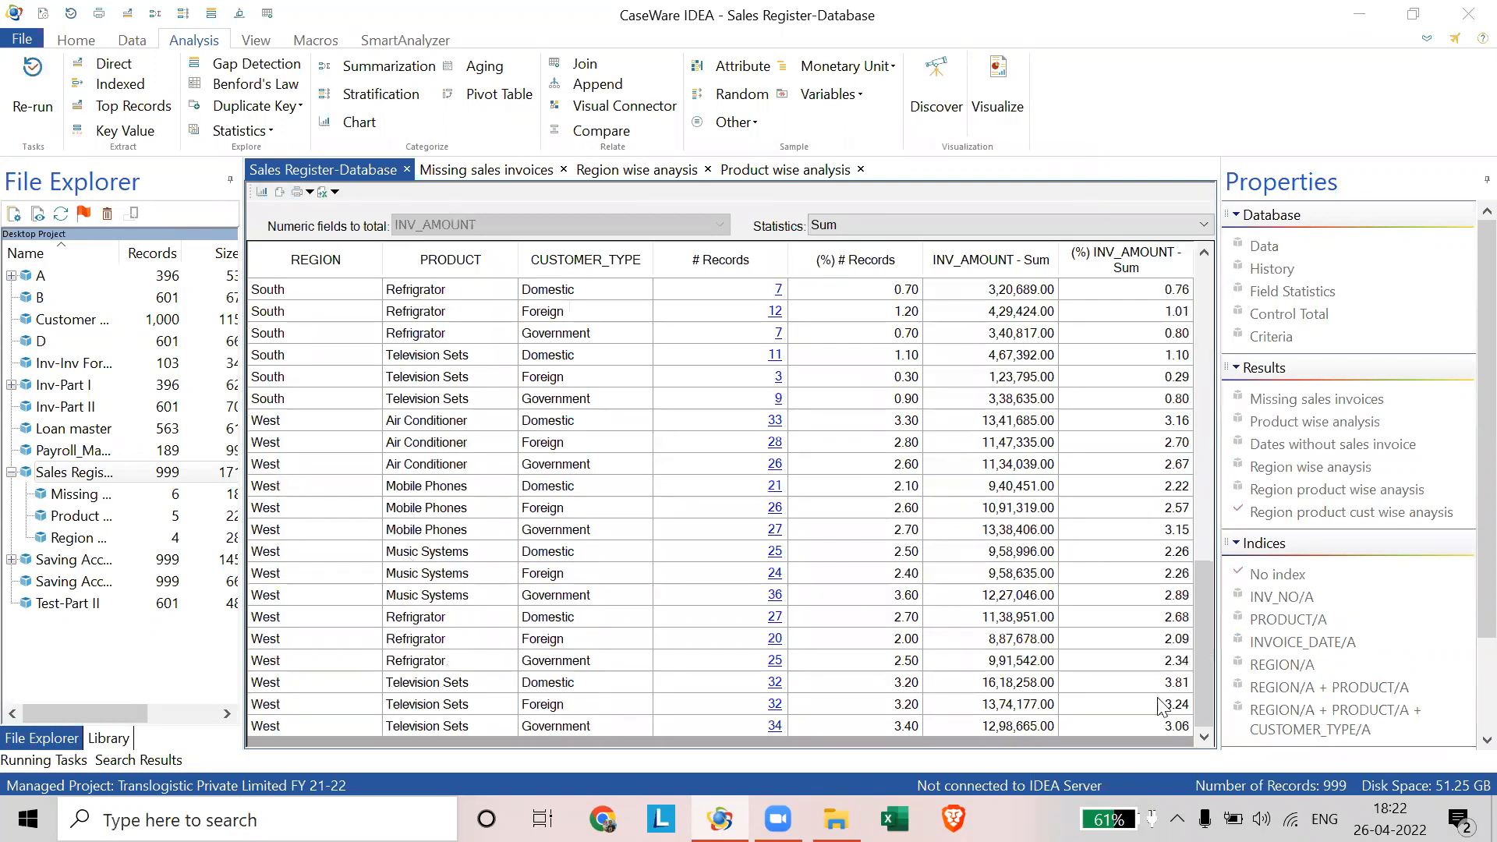
pyautogui.moveTo(1208, 721)
pyautogui.mouseDown()
pyautogui.moveTo(1208, 581)
pyautogui.moveTo(1209, 720)
pyautogui.mouseUp()
pyautogui.moveTo(1210, 595); pyautogui.dragTo(1210, 296)
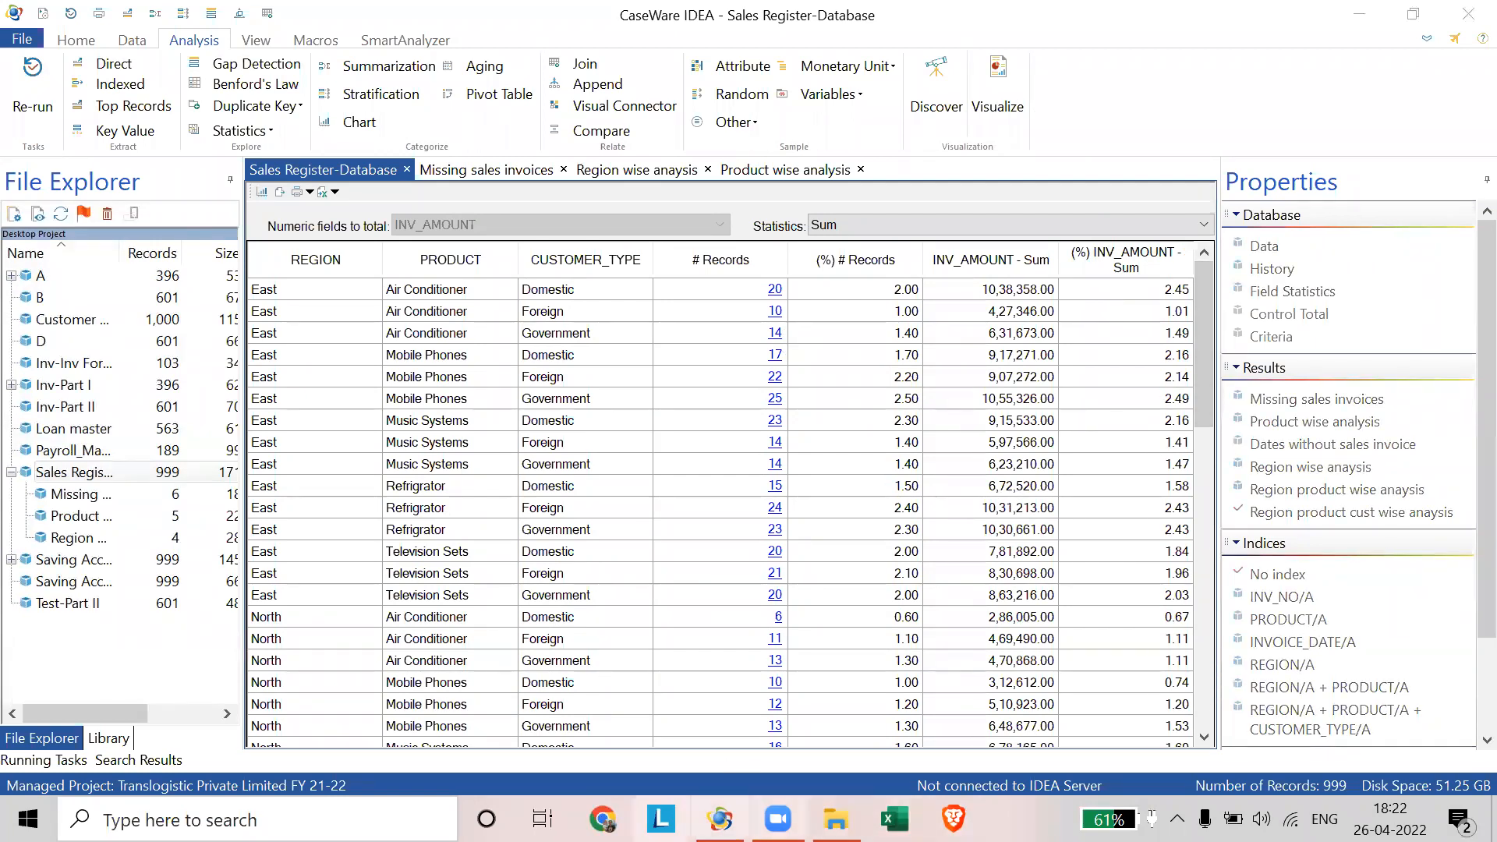
pyautogui.moveTo(719, 819)
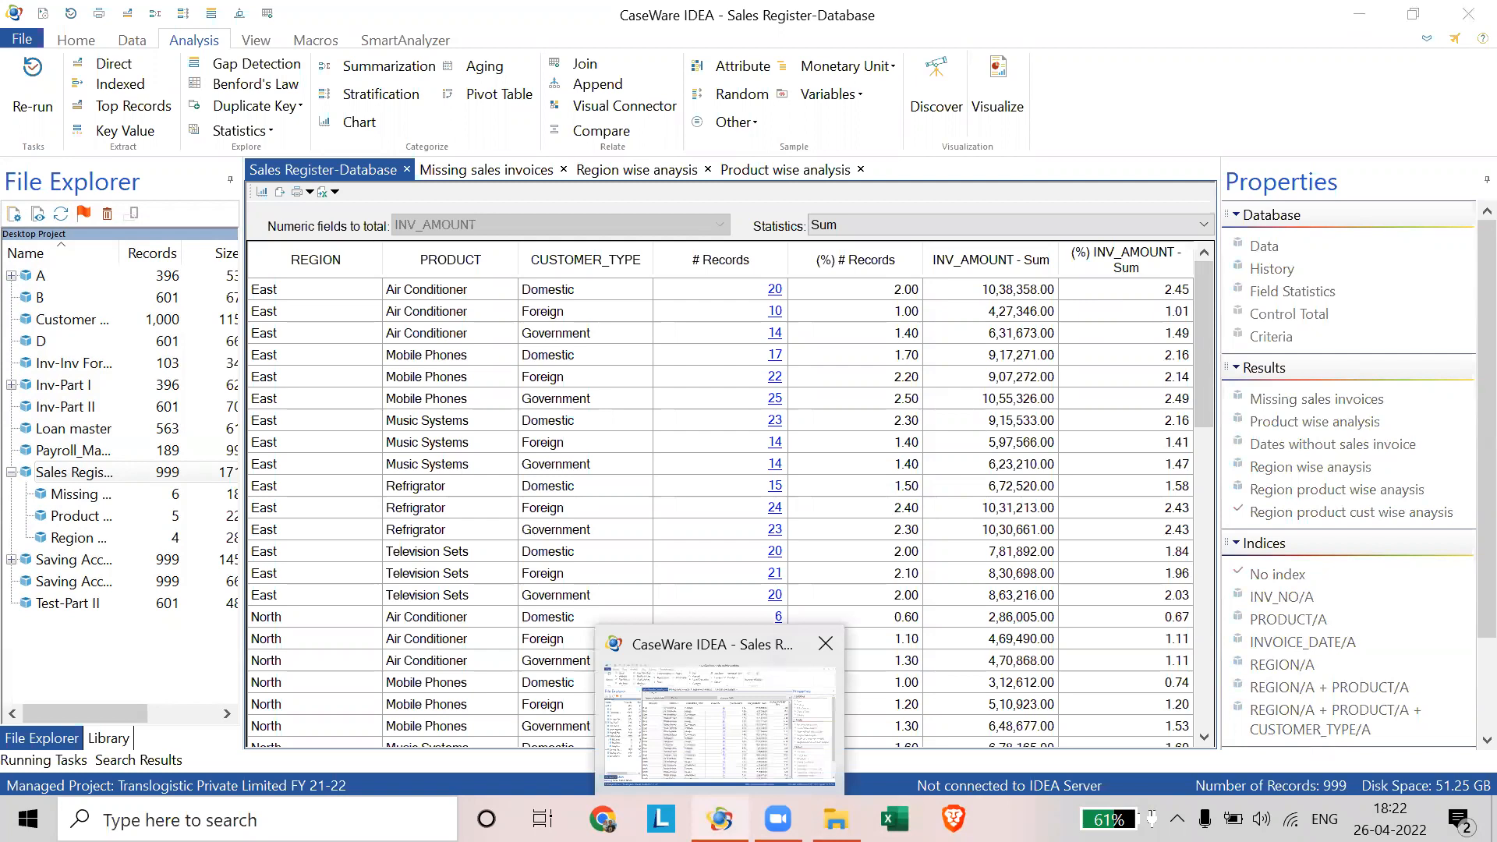
pyautogui.click(664, 671)
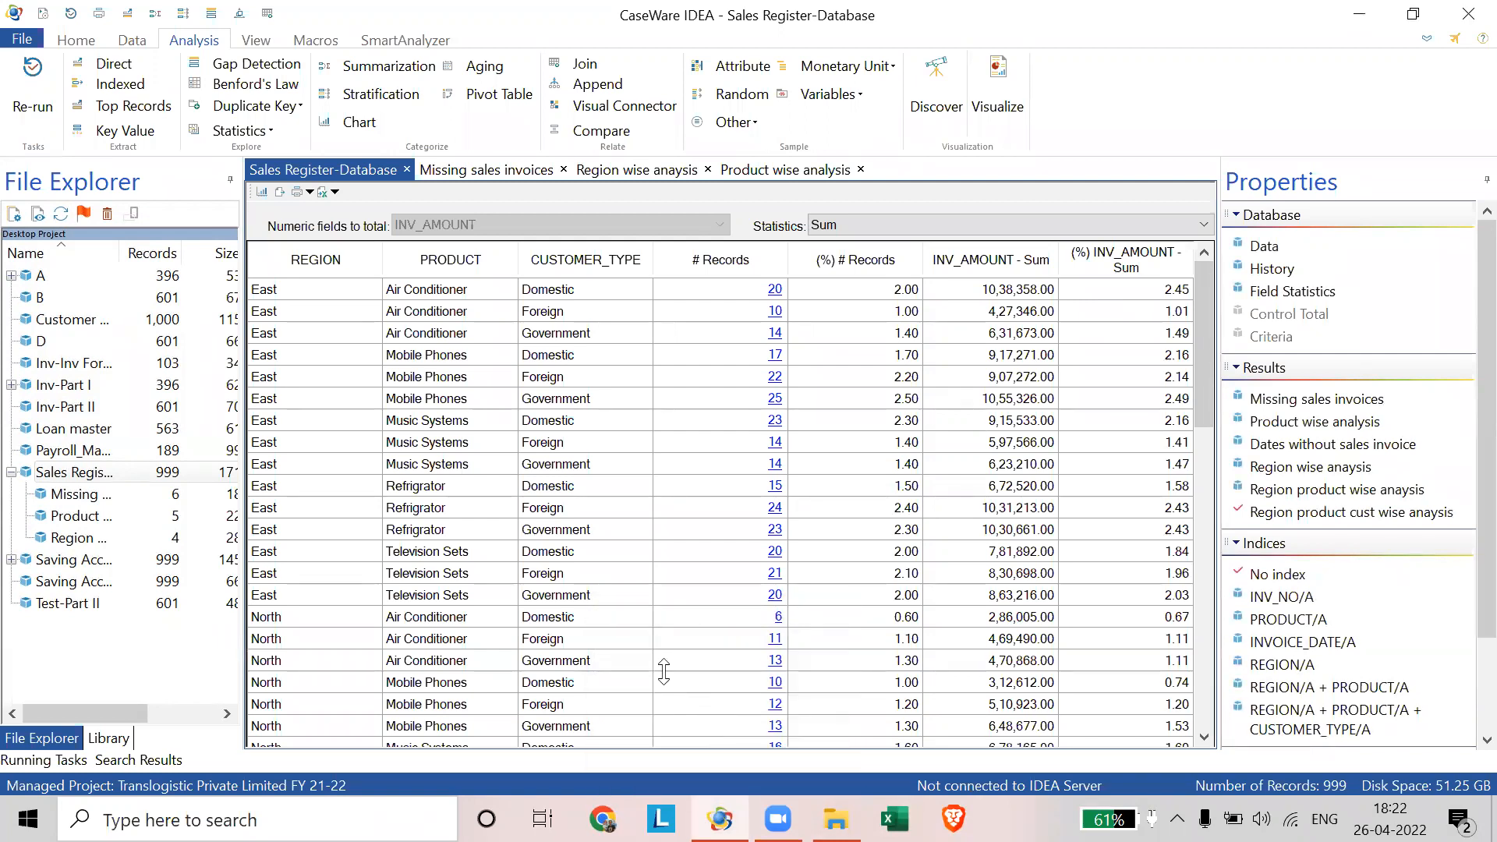
pyautogui.click(746, 99)
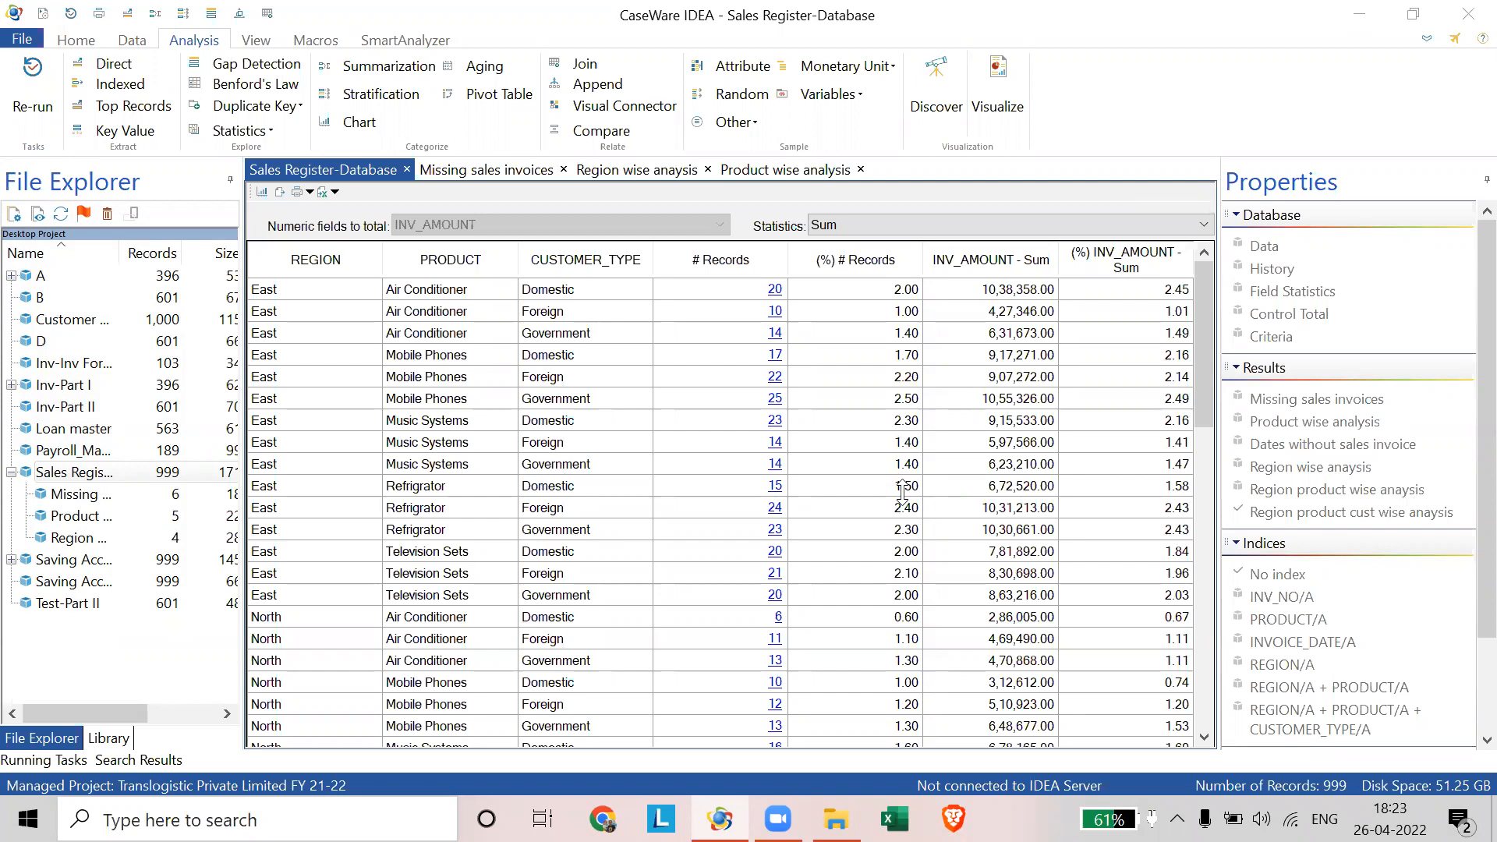
# - Compare the record counts in the Region wise, Region product wise and Region product cust wise anaysis results
pyautogui.click(1349, 468)
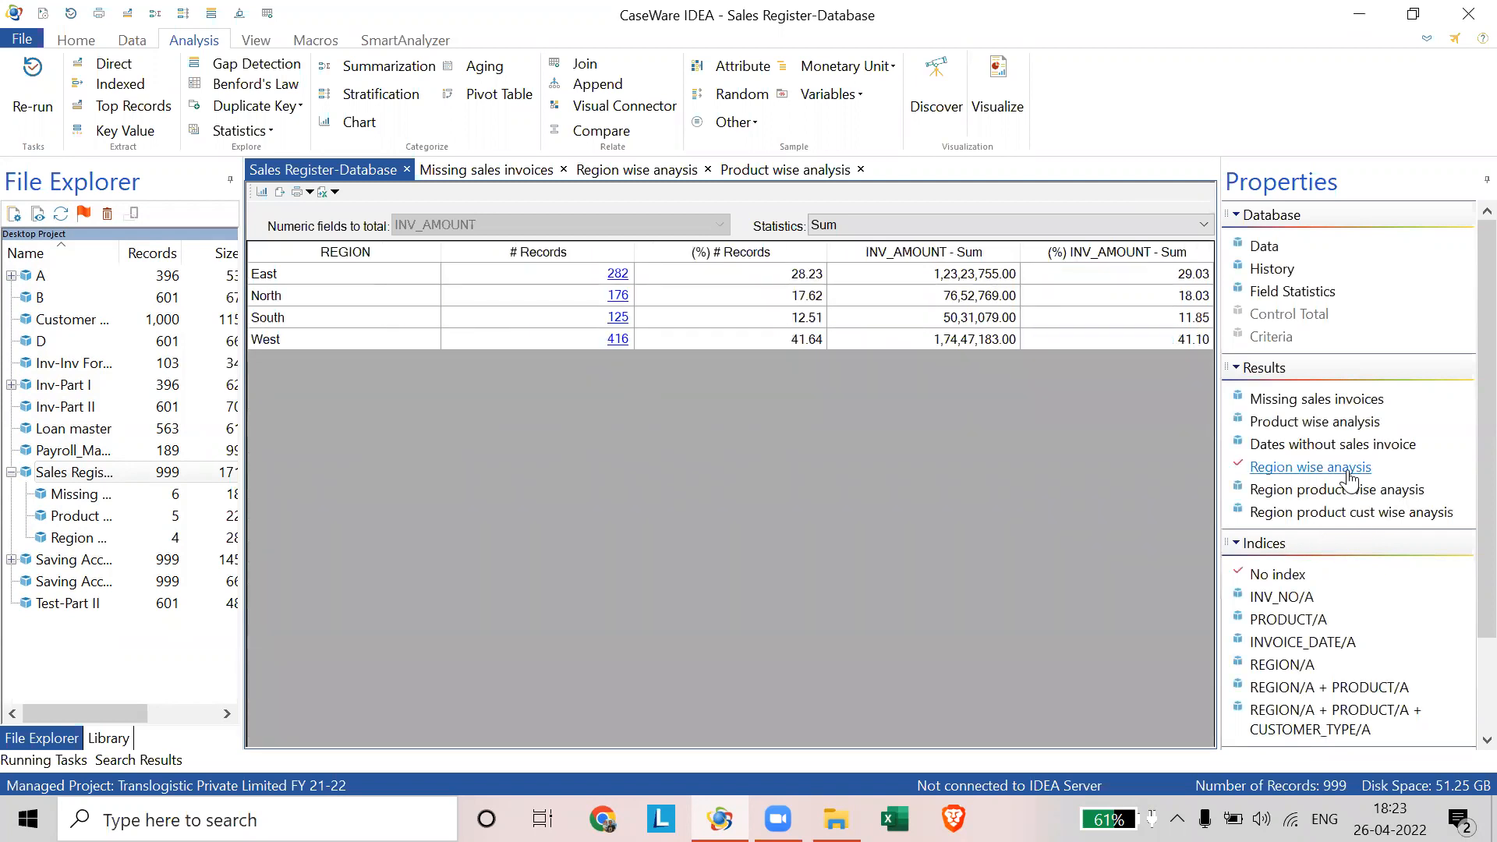
pyautogui.click(1350, 489)
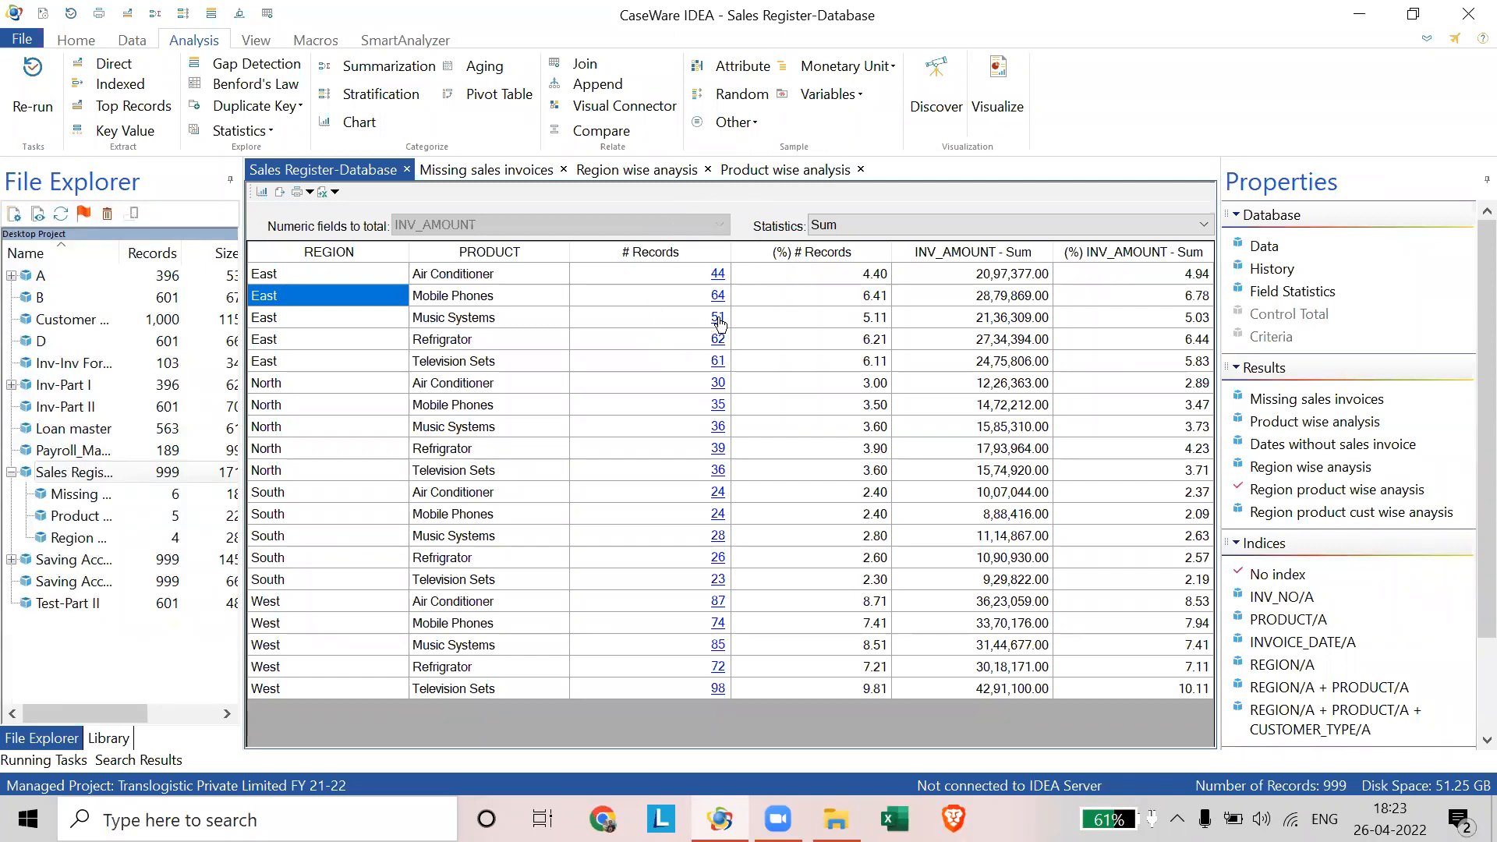
pyautogui.click(1335, 513)
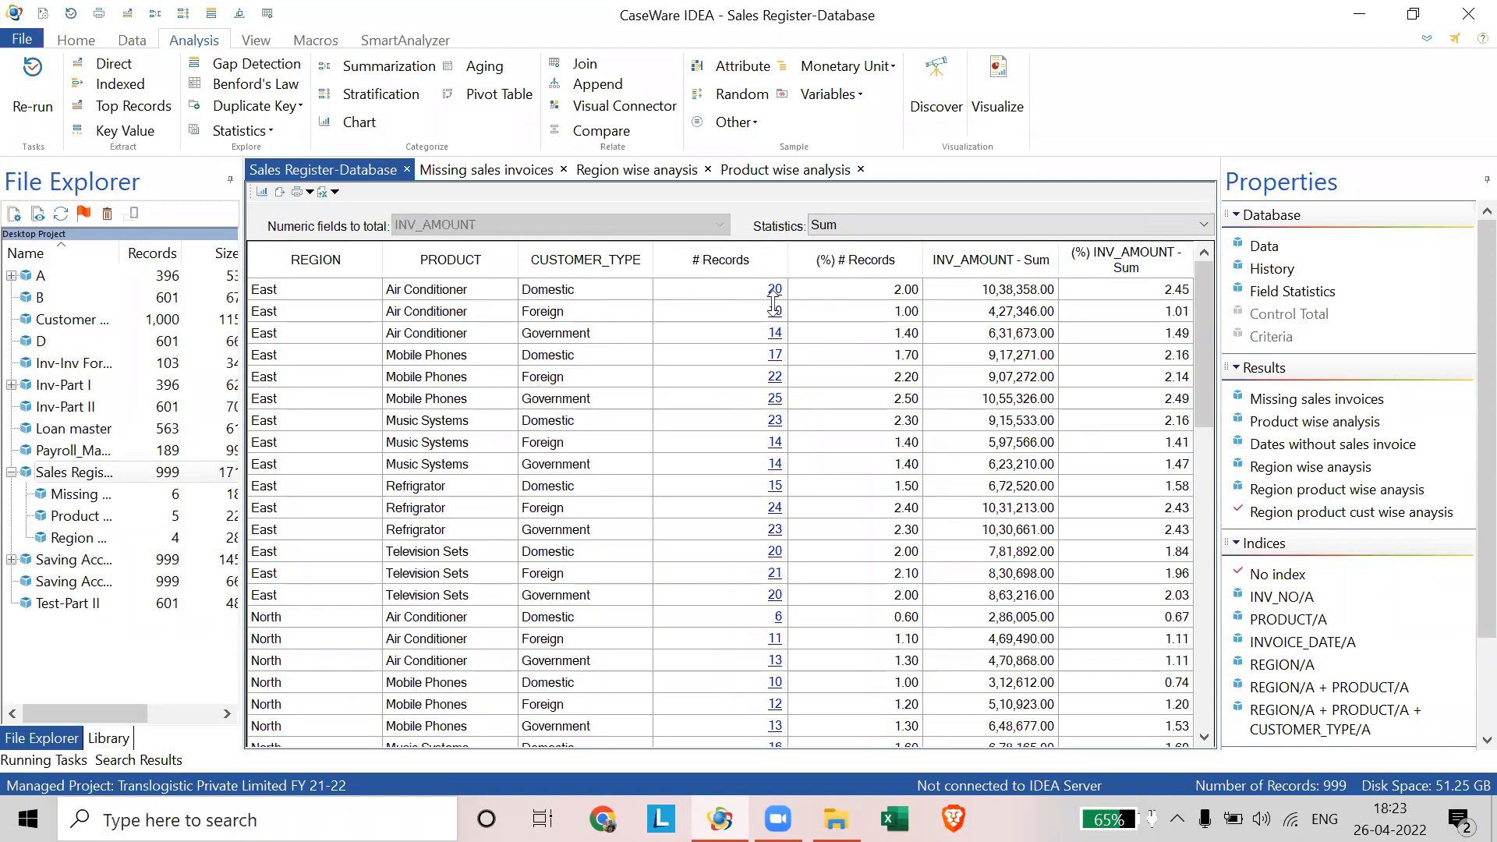
pyautogui.click(1278, 491)
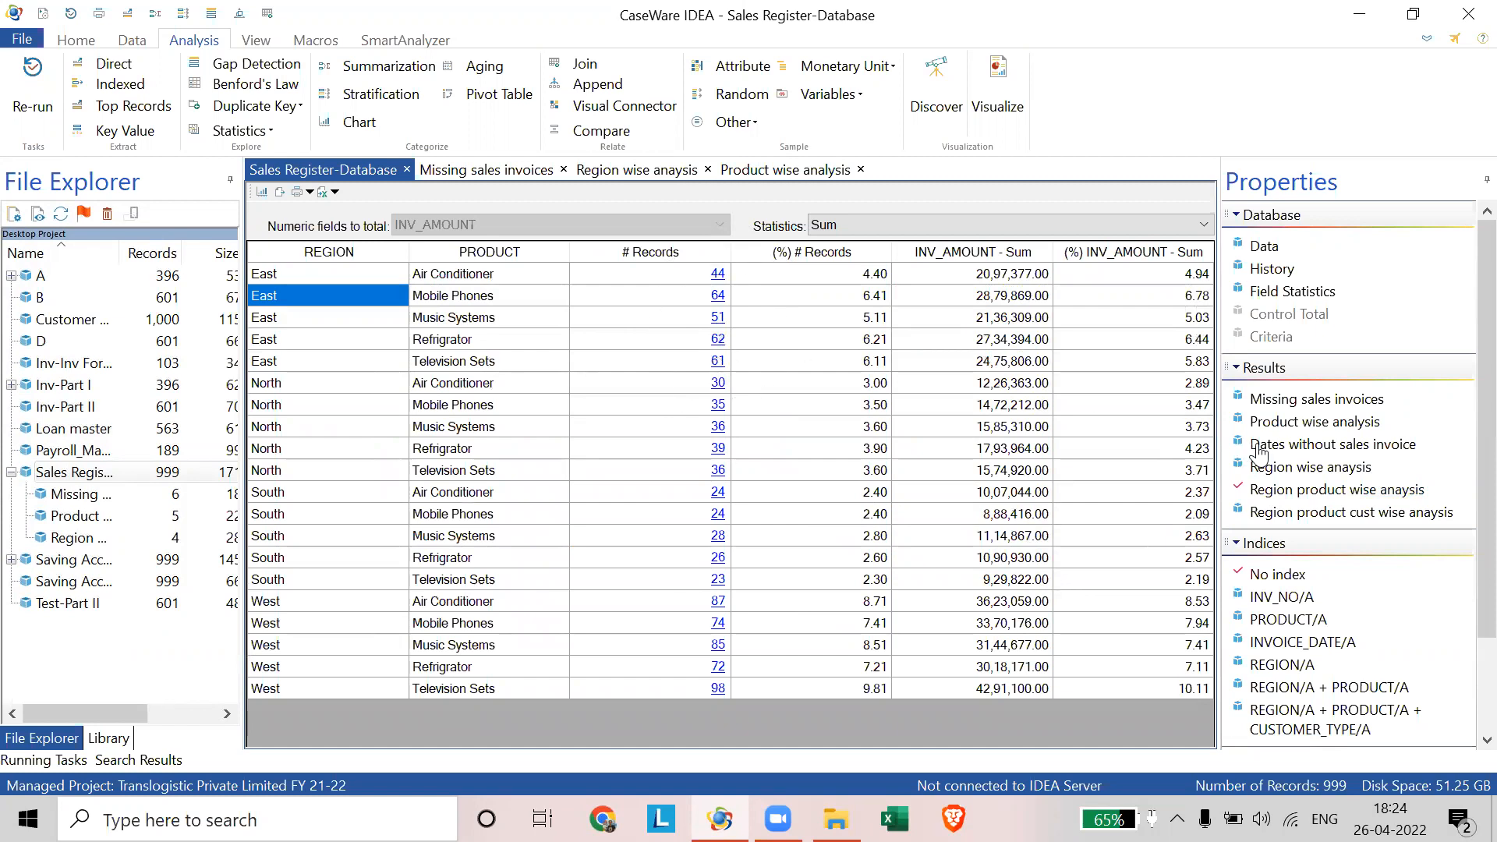
pyautogui.click(1310, 467)
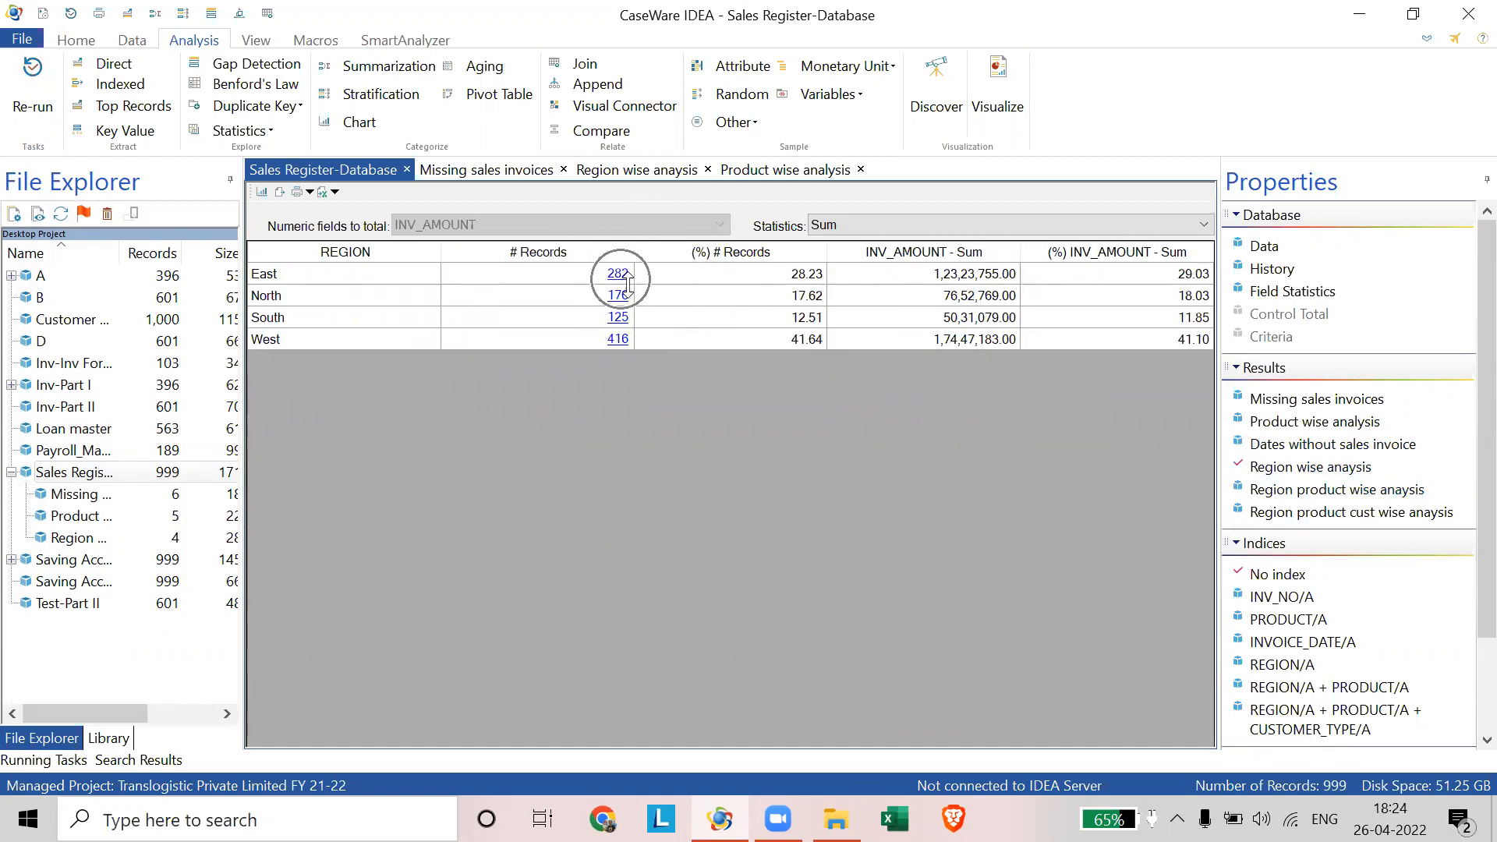
pyautogui.click(1287, 489)
pyautogui.click(1296, 516)
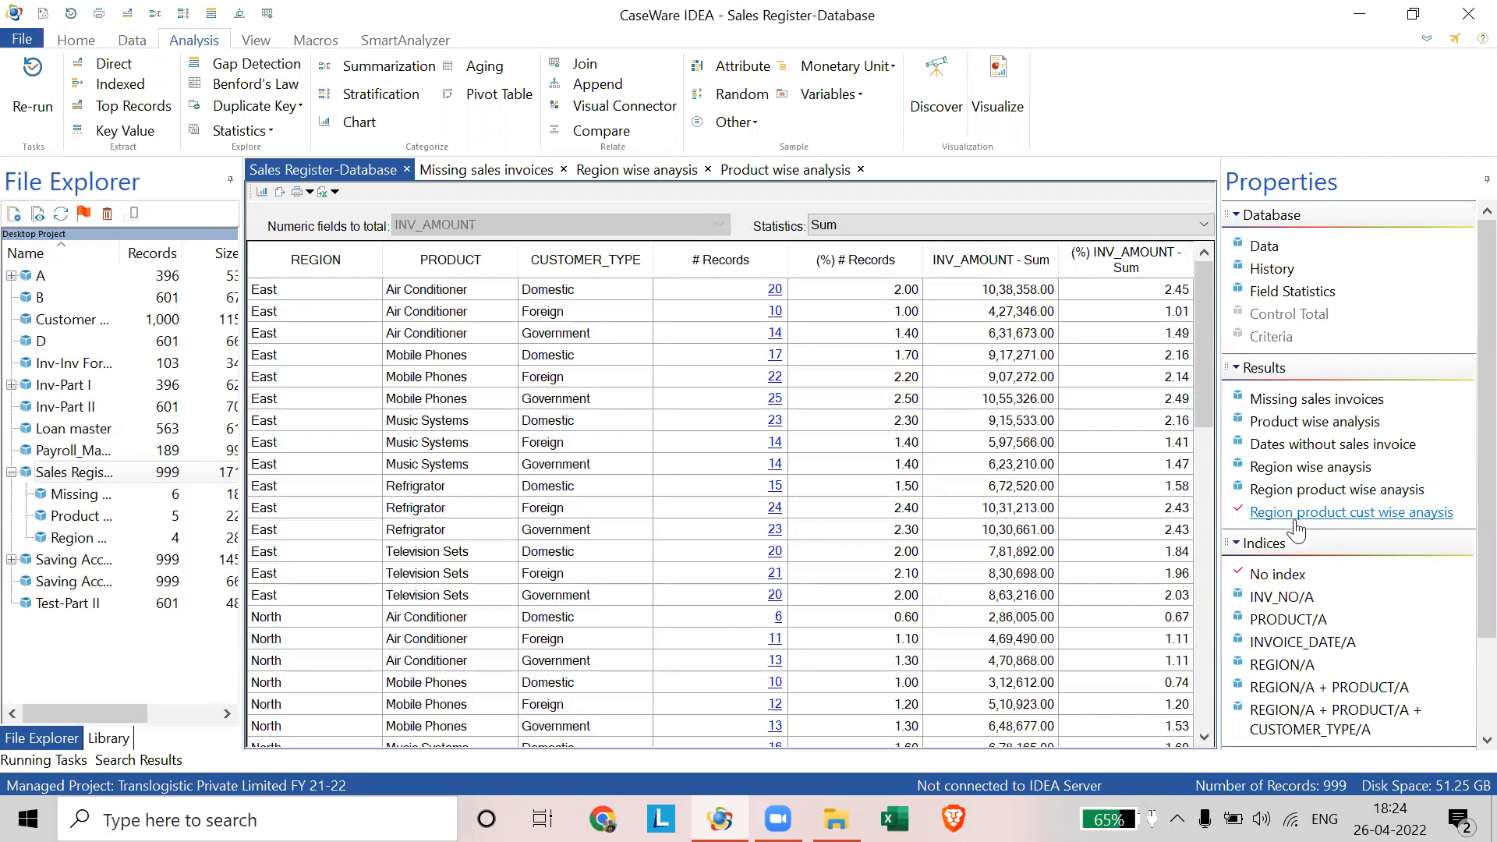
pyautogui.click(38, 92)
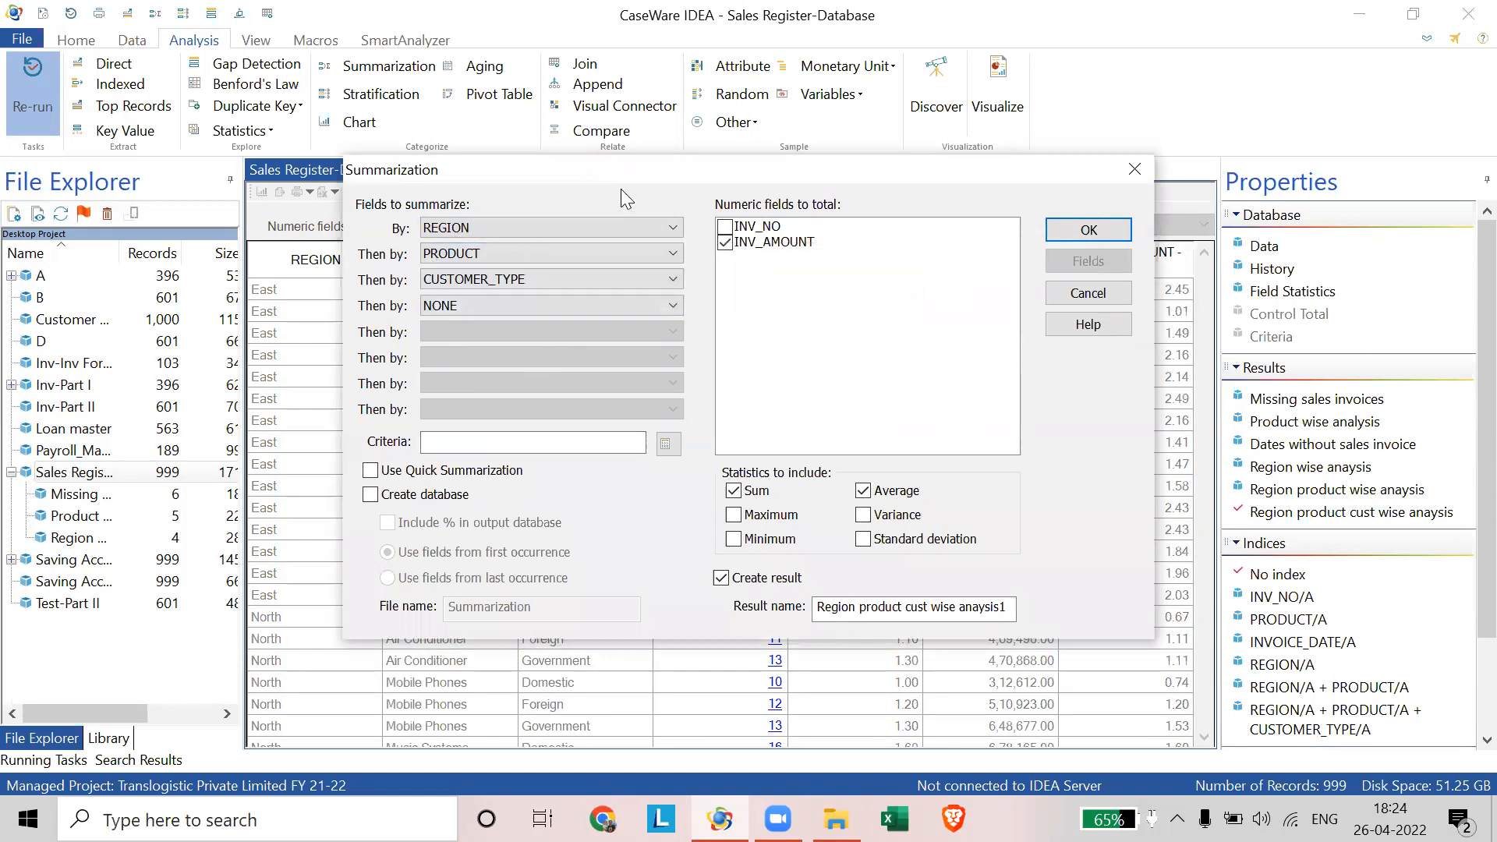
pyautogui.click(604, 105)
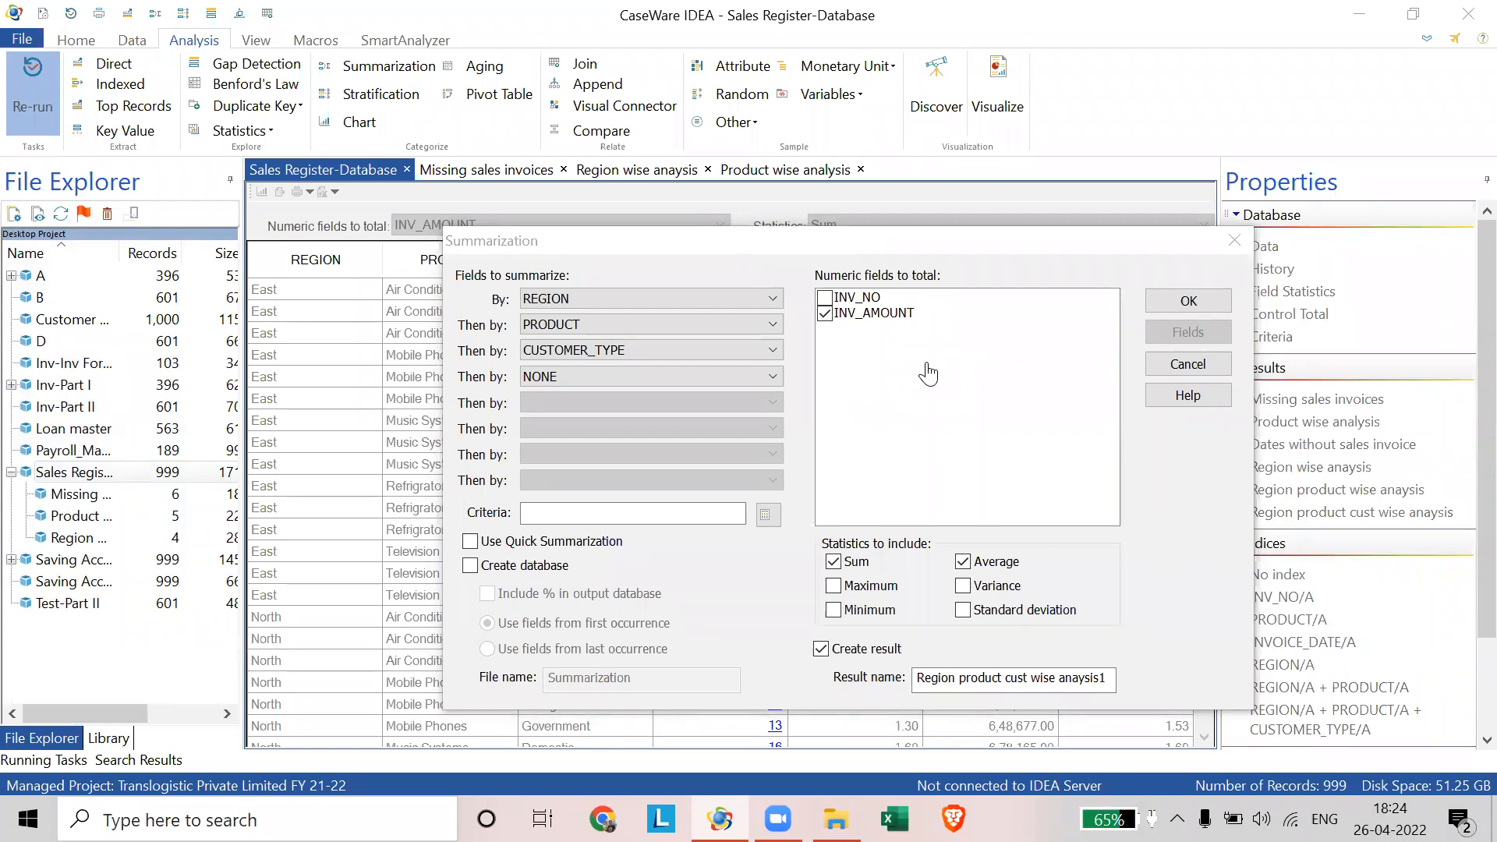
pyautogui.click(600, 243)
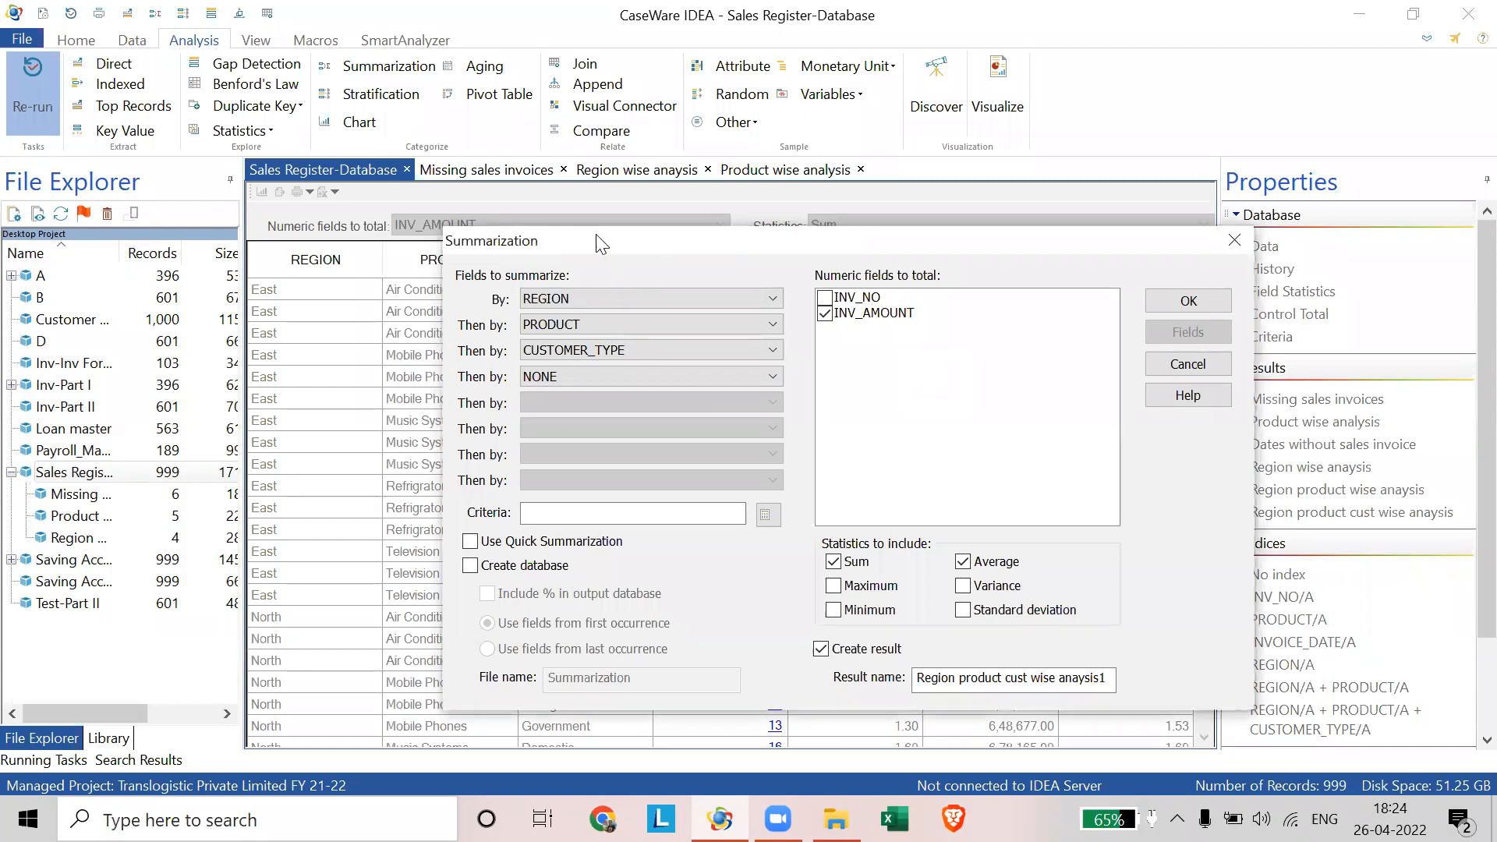
pyautogui.moveTo(514, 242); pyautogui.dragTo(133, 260)
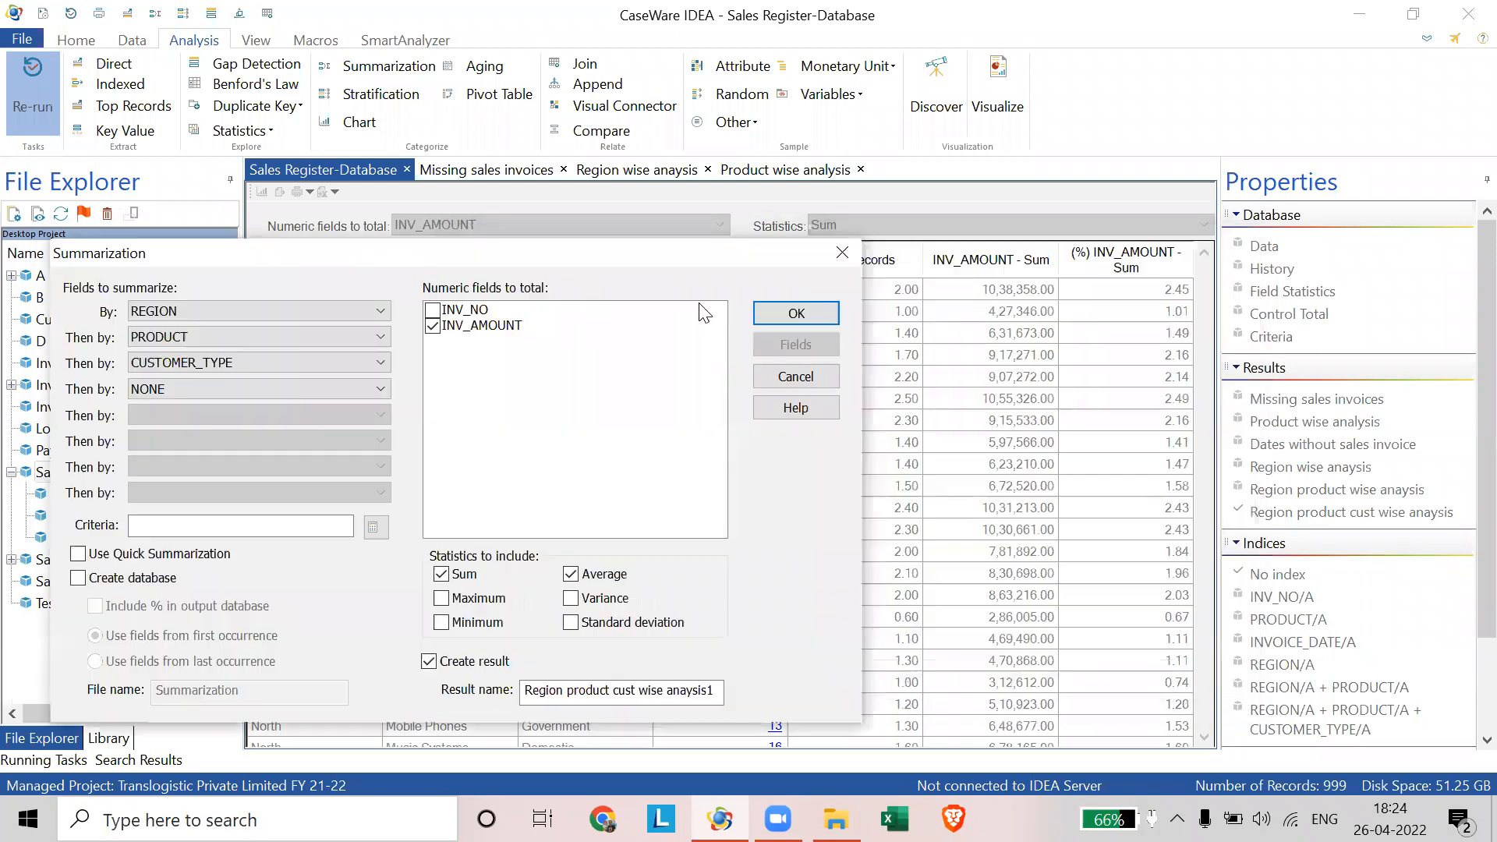
pyautogui.click(831, 246)
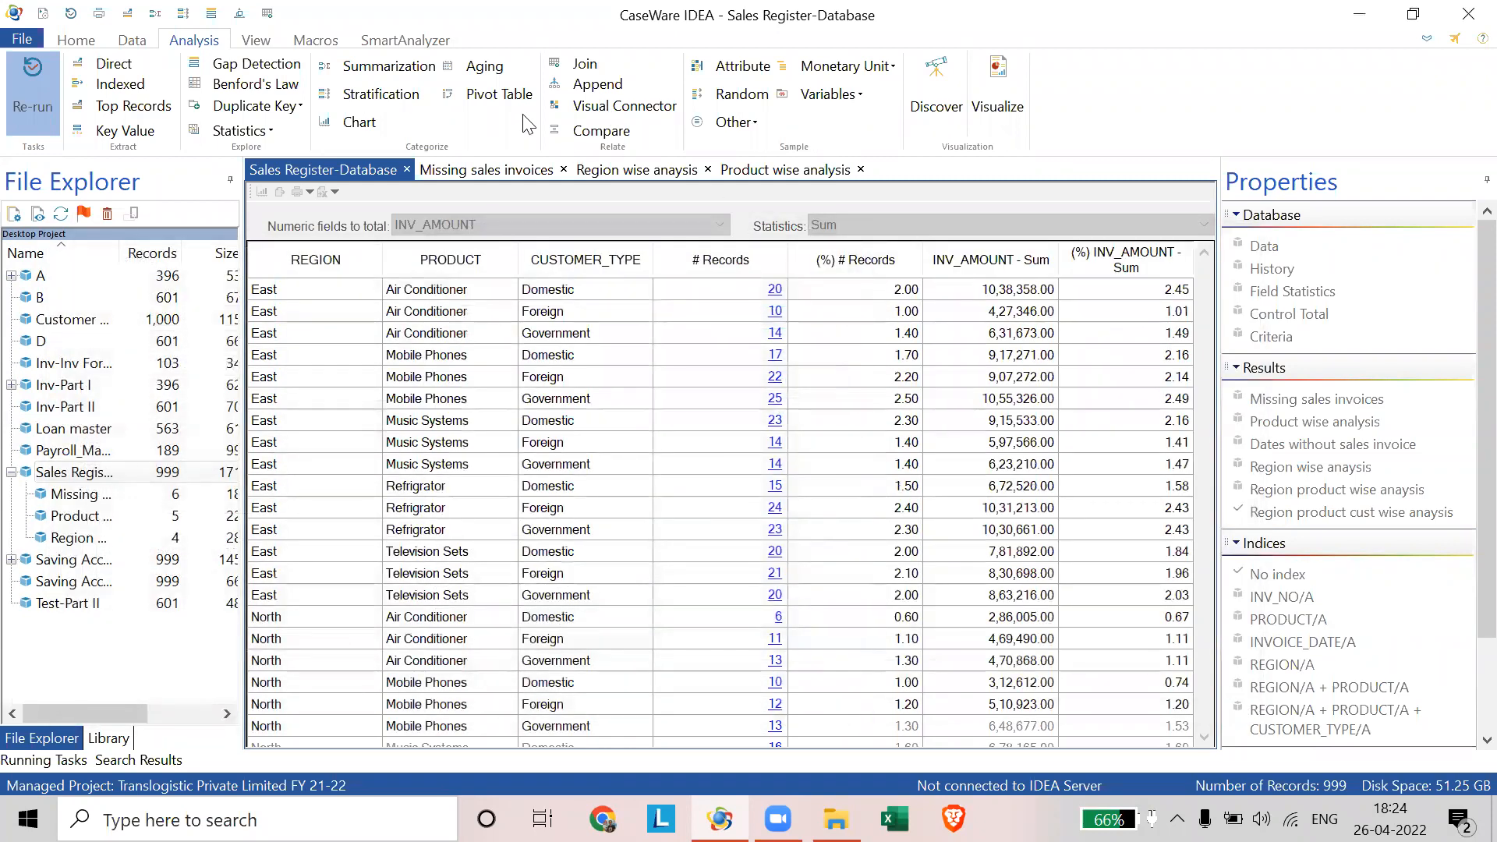
# - Set up a new summarization of the Sales Register by REGION, then PRODUCT, then CUSTOMER_TYPE
pyautogui.click(388, 66)
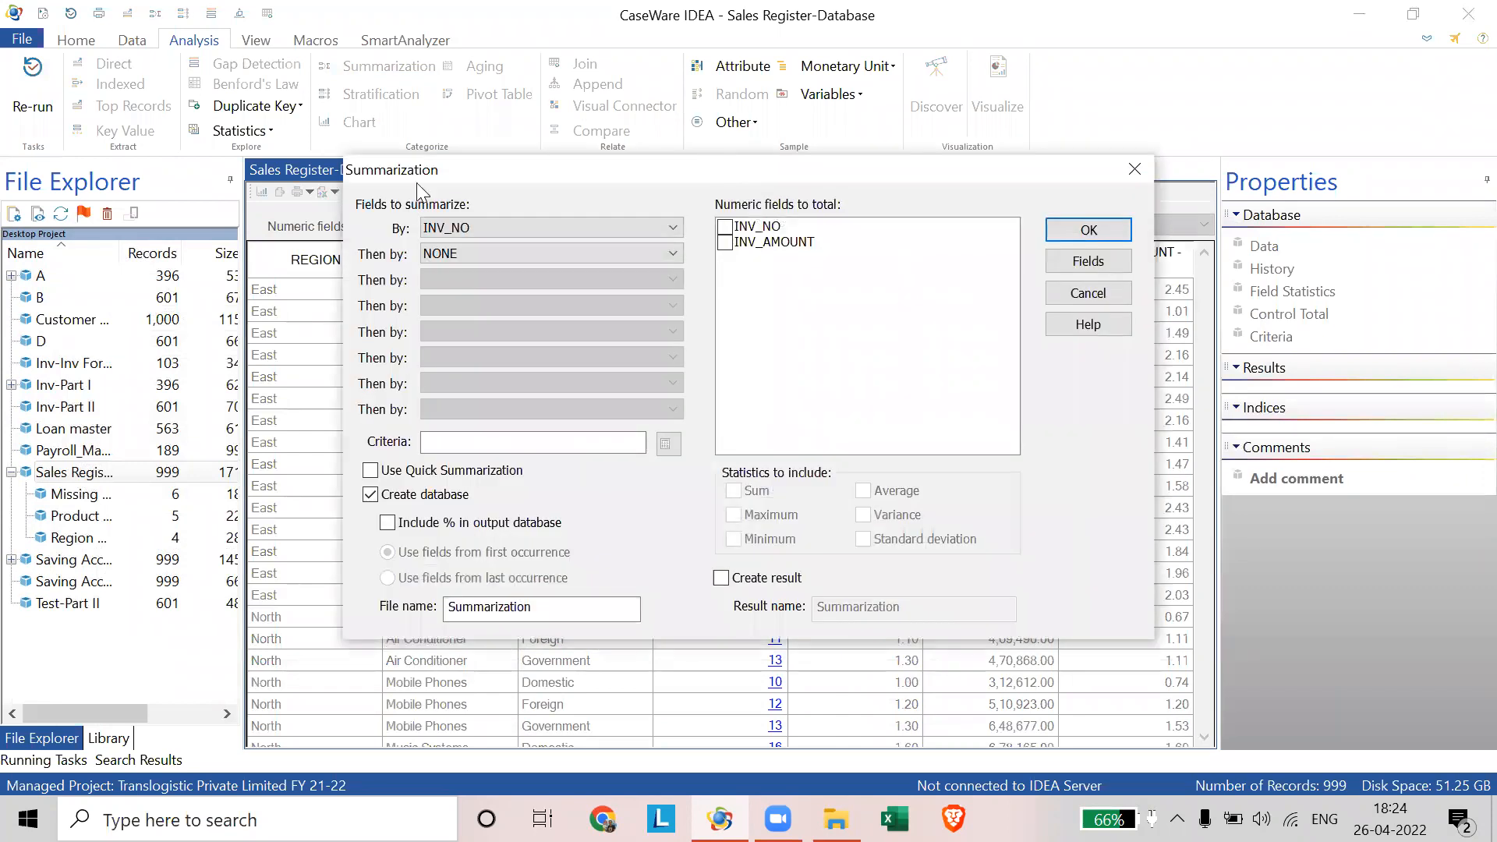
pyautogui.click(326, 187)
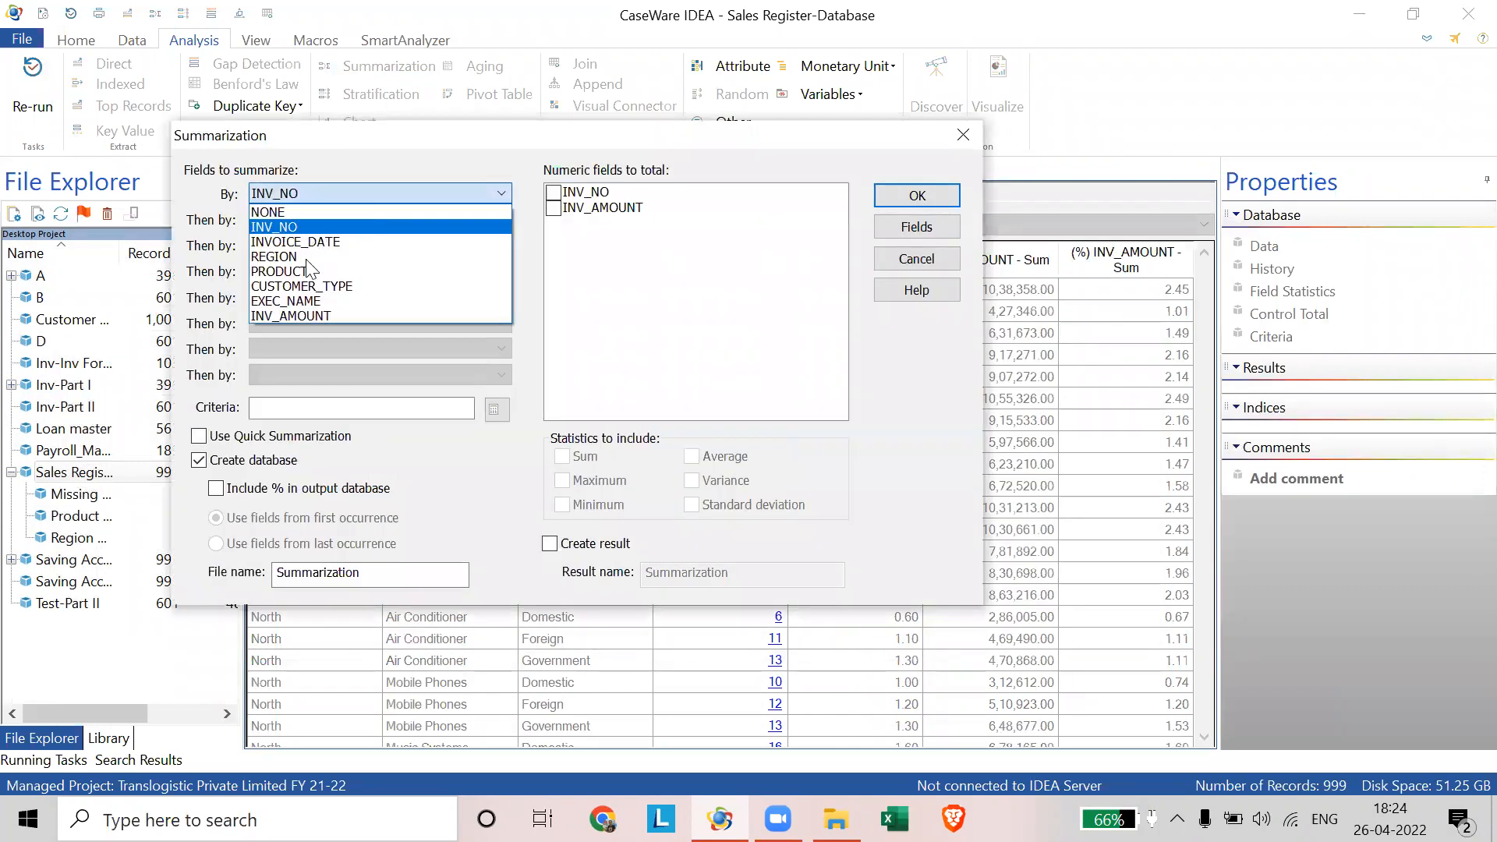
pyautogui.click(307, 232)
pyautogui.click(306, 222)
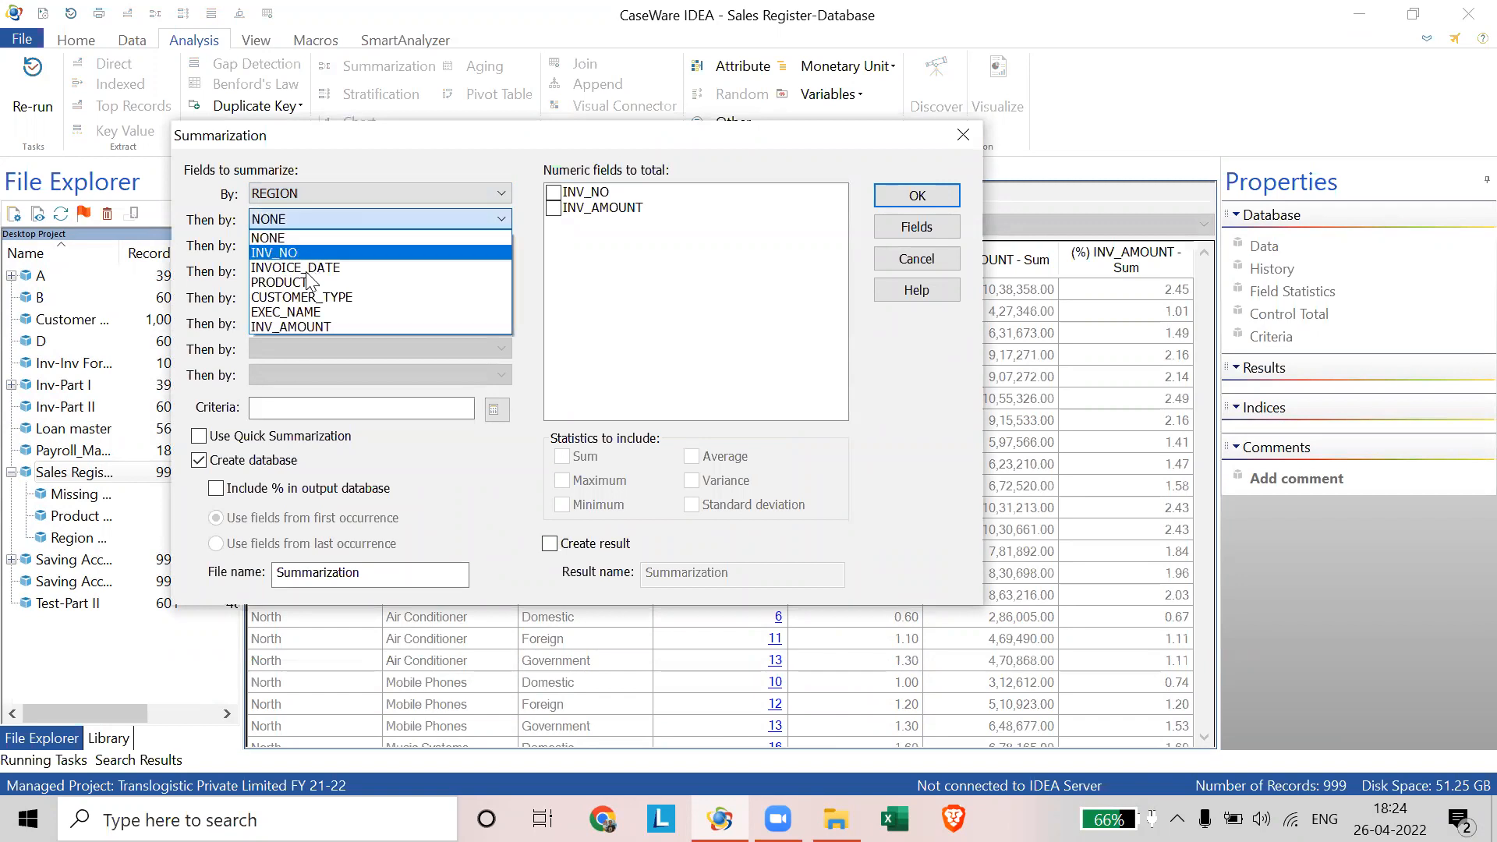
pyautogui.click(314, 286)
pyautogui.click(310, 243)
pyautogui.click(328, 296)
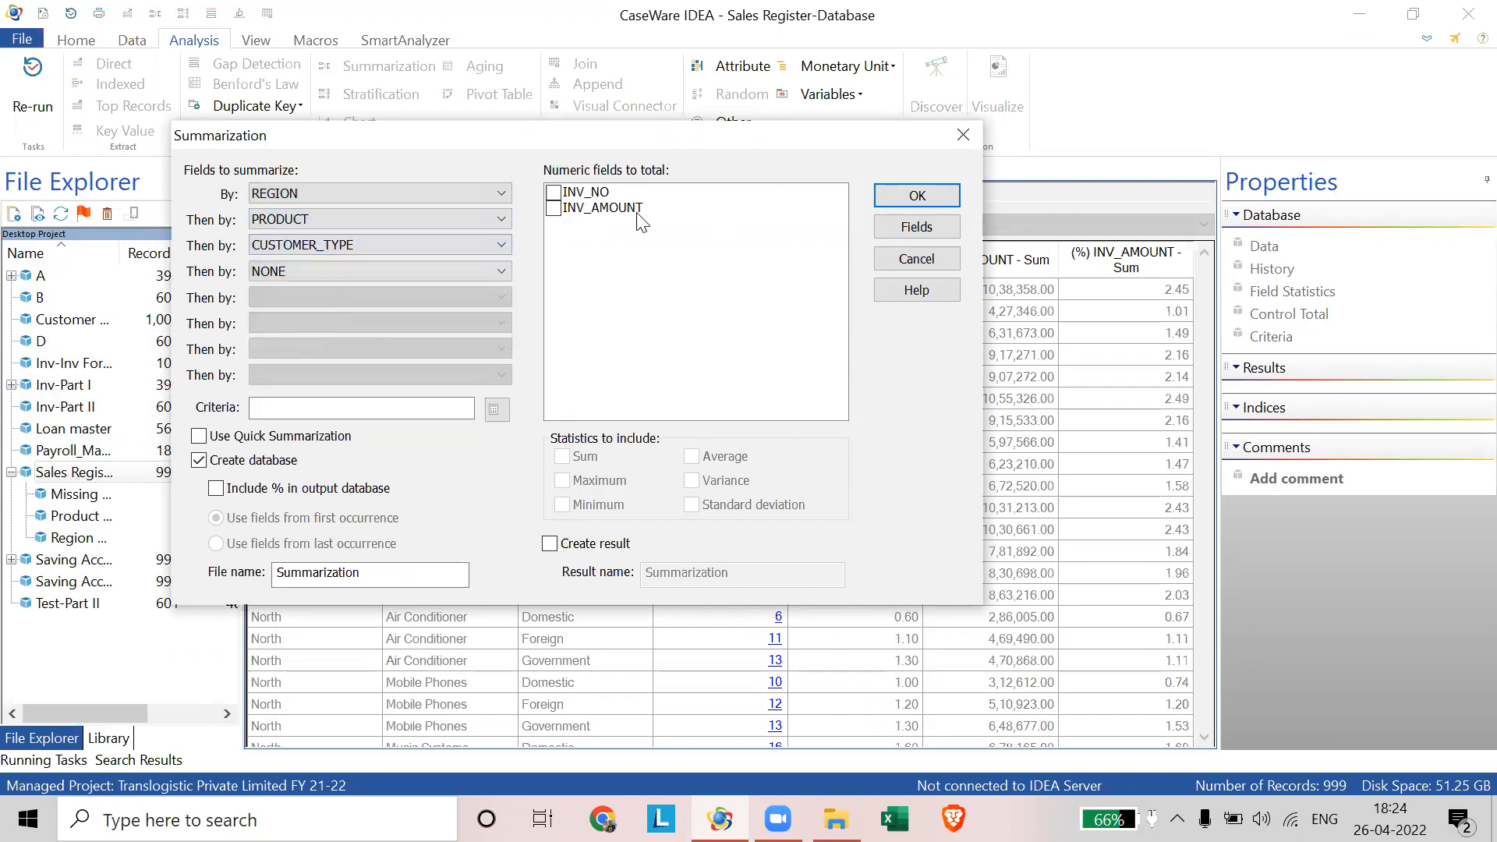
pyautogui.click(563, 209)
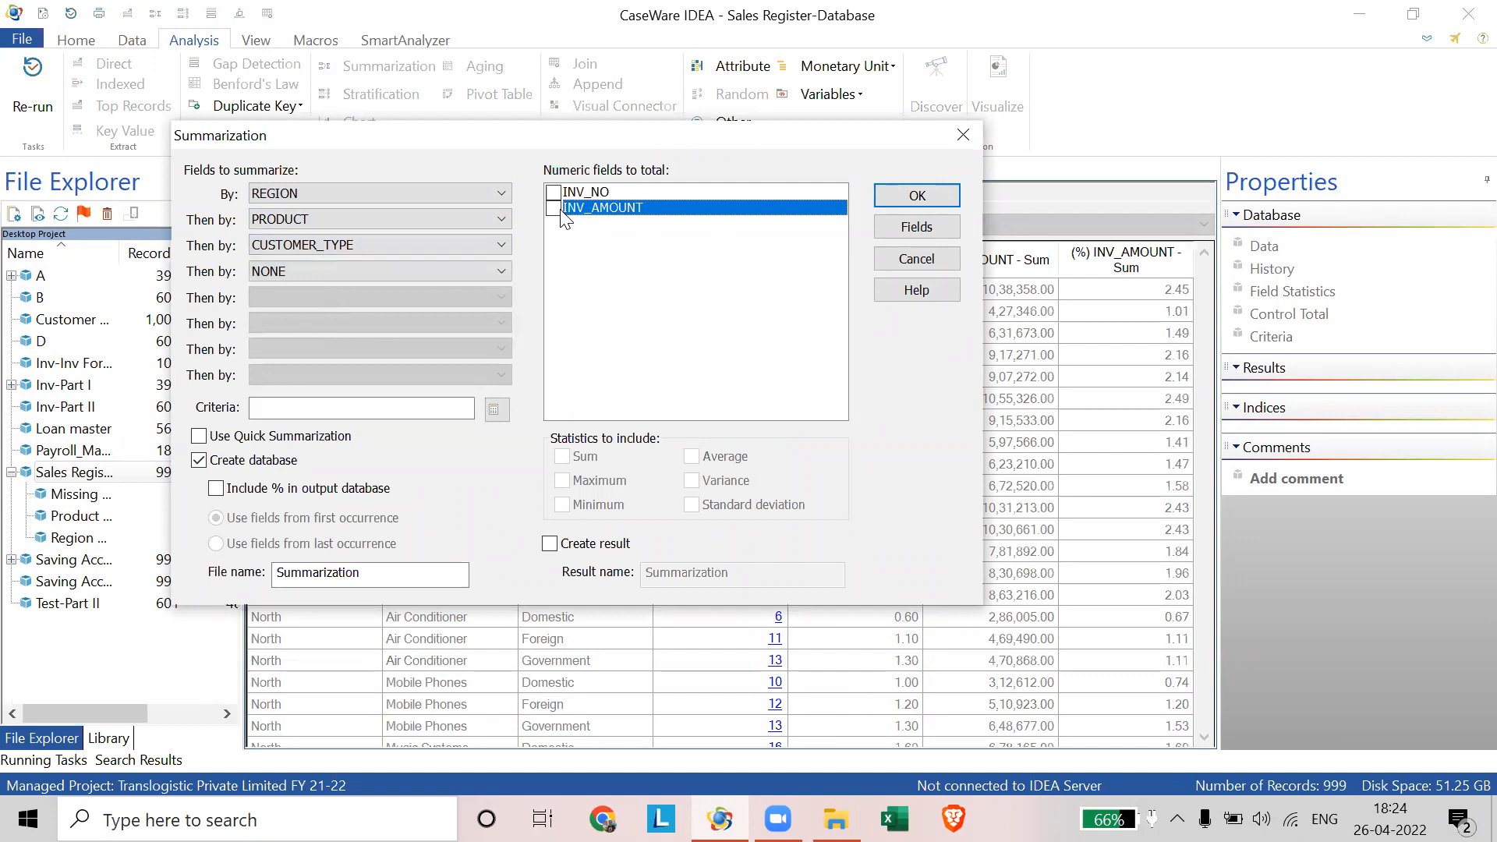
pyautogui.click(554, 209)
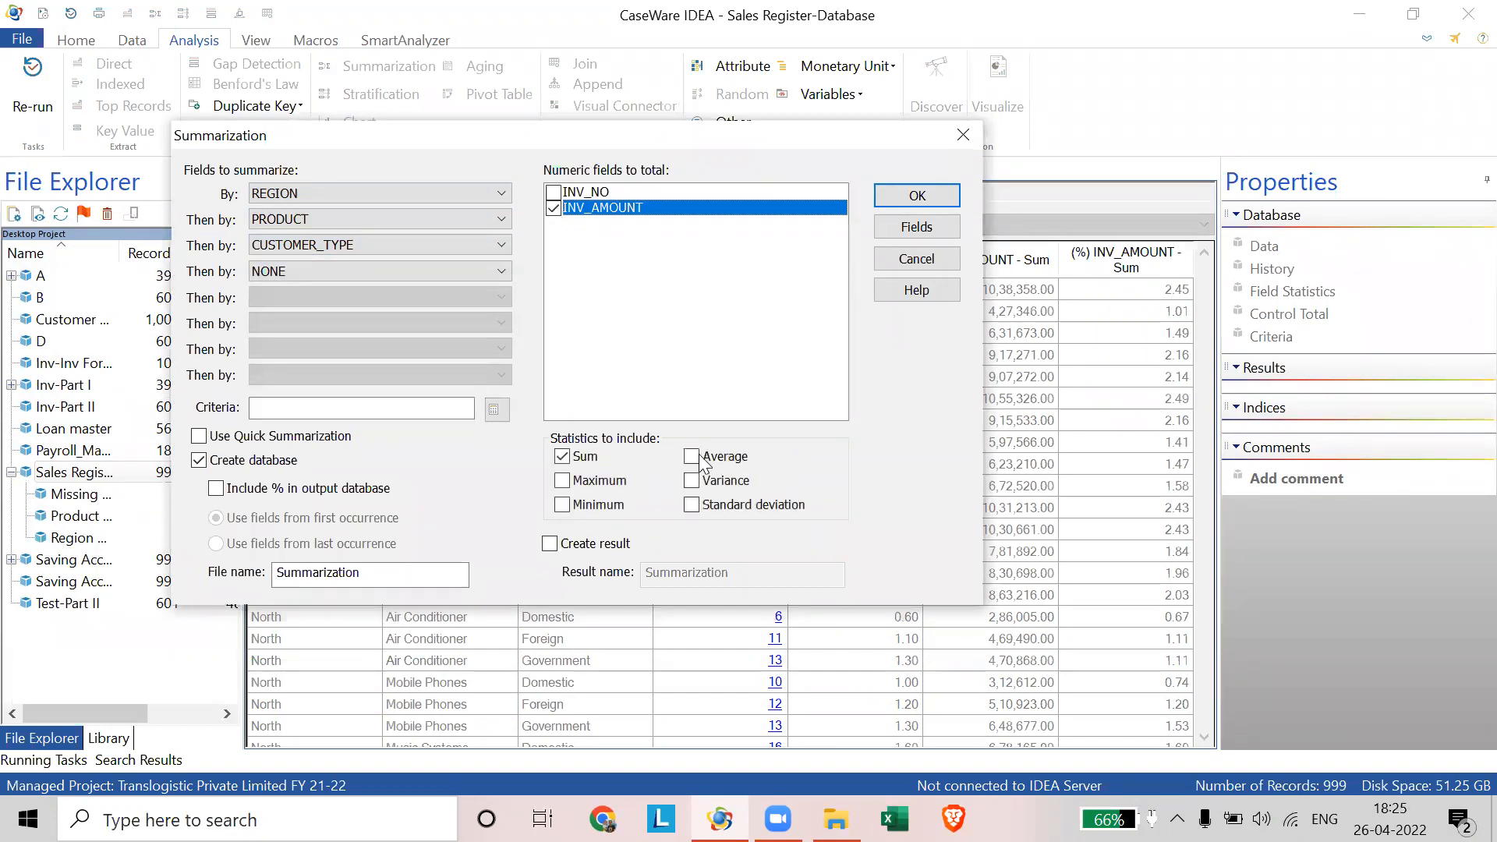
pyautogui.click(199, 460)
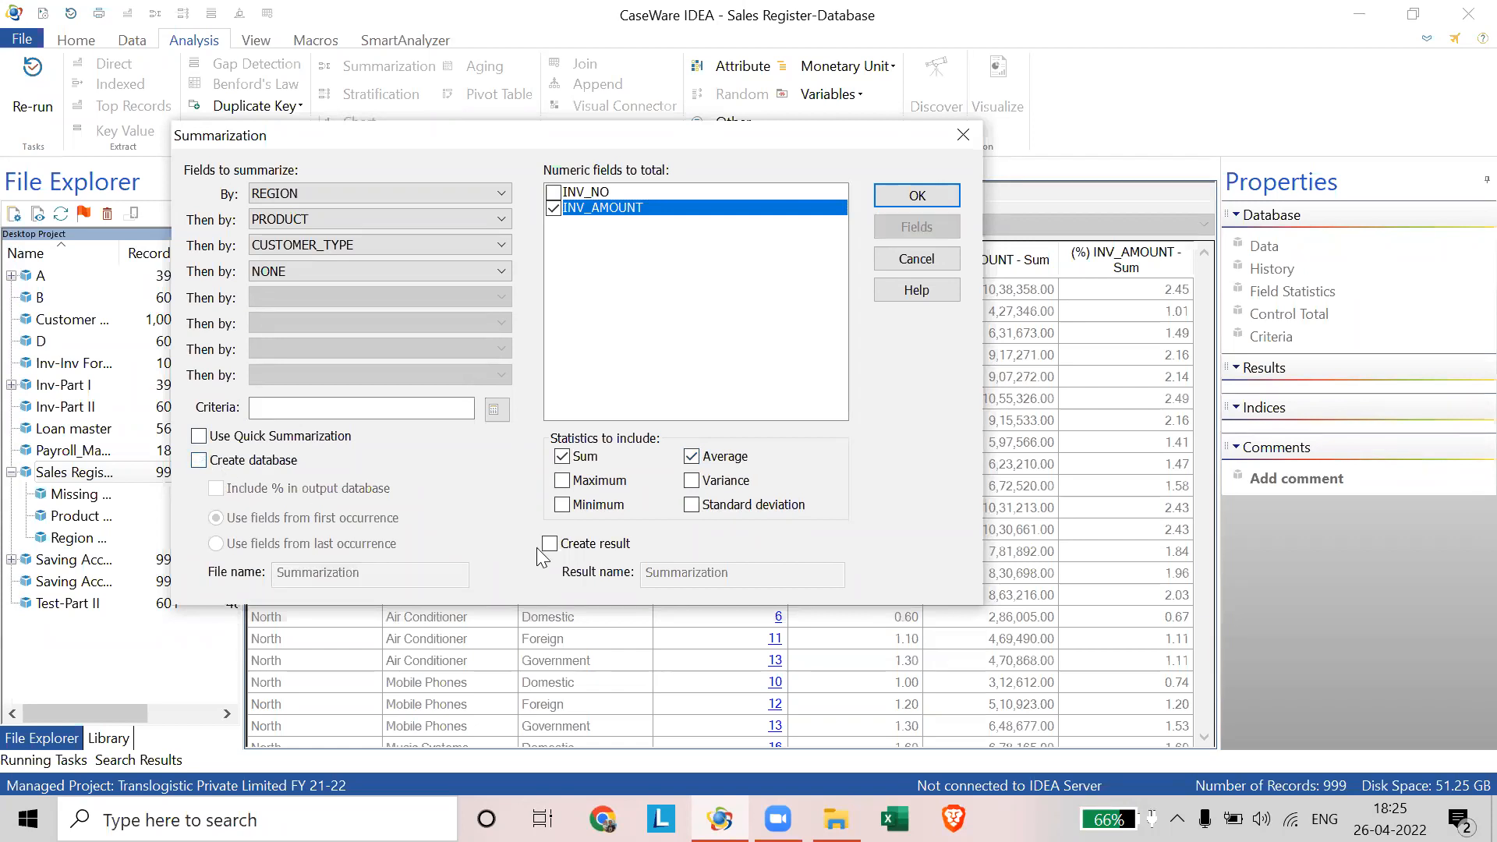
pyautogui.click(549, 544)
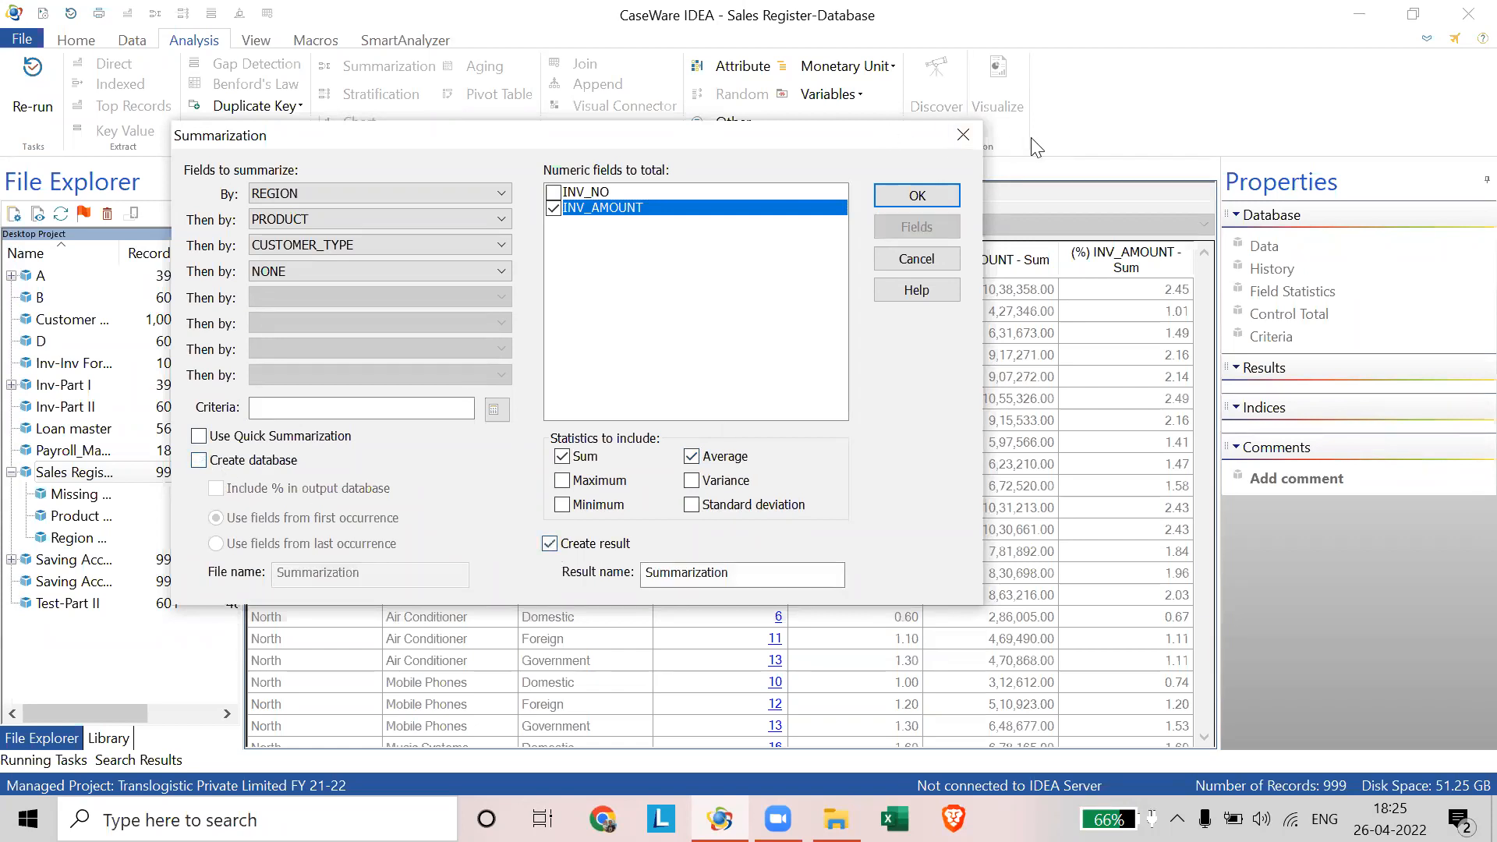
pyautogui.click(958, 137)
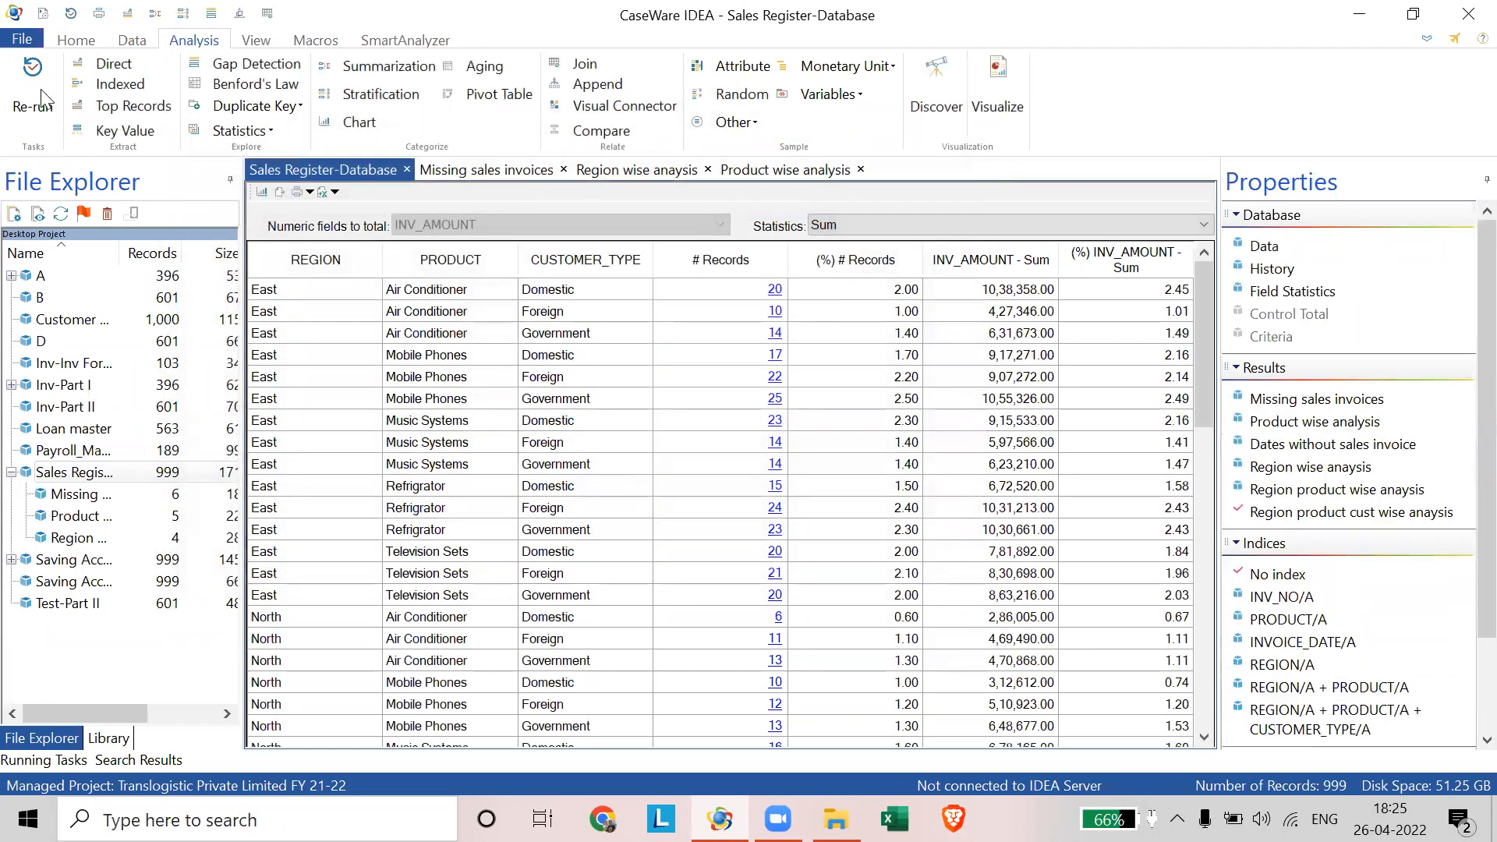
# - Reopen the summarization settings behind the Region product cust wise anaysis result and check the Sum and Average statistics for INV_AMOUNT
pyautogui.click(1361, 512)
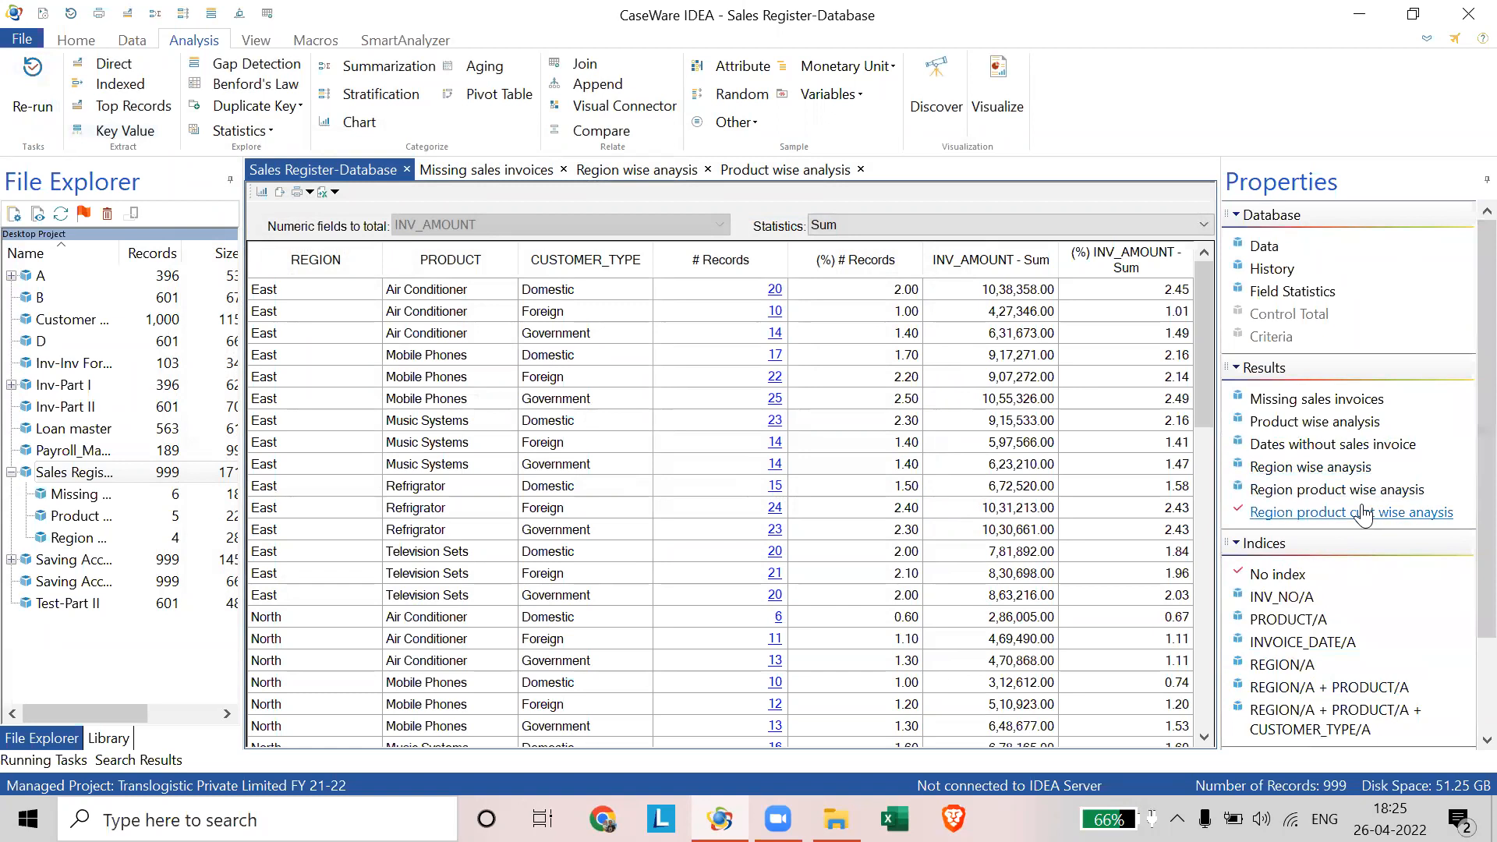
pyautogui.click(36, 106)
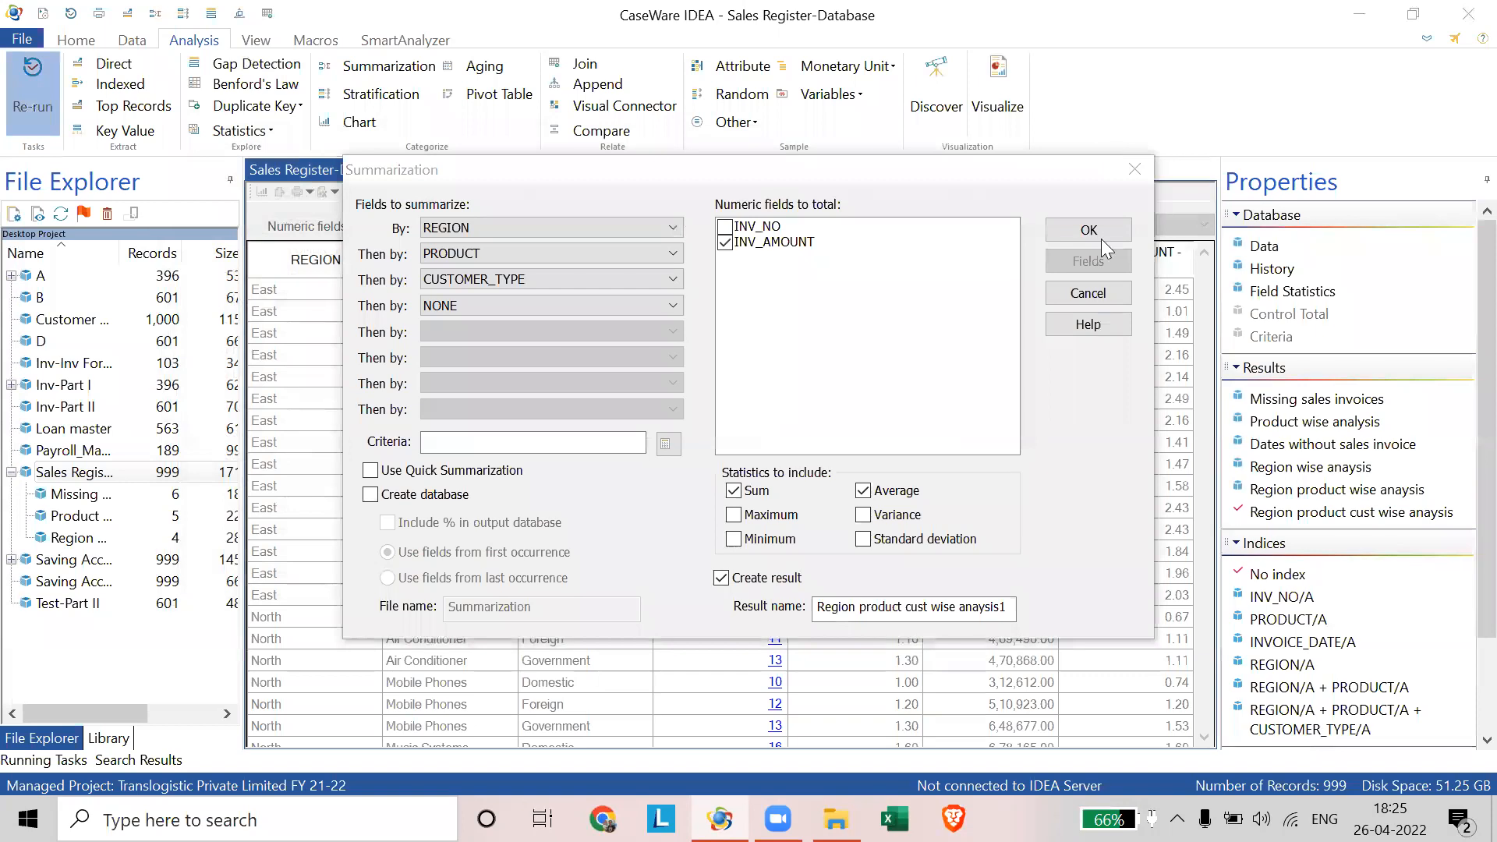
pyautogui.click(1101, 238)
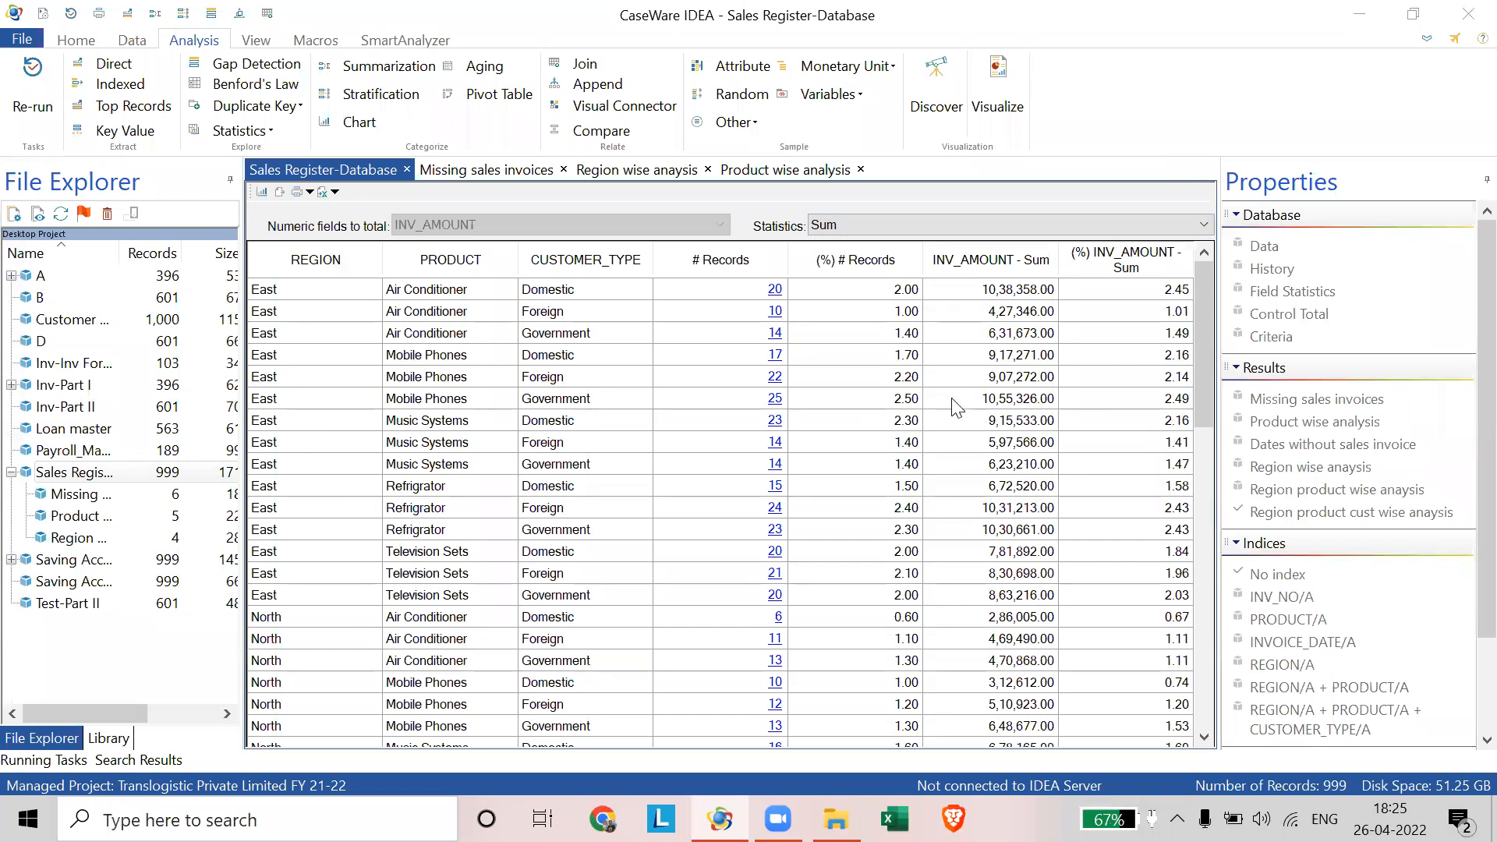
# - Switch the displayed statistic to Average and review the average invoice amounts for East air conditioners by customer type
pyautogui.click(976, 225)
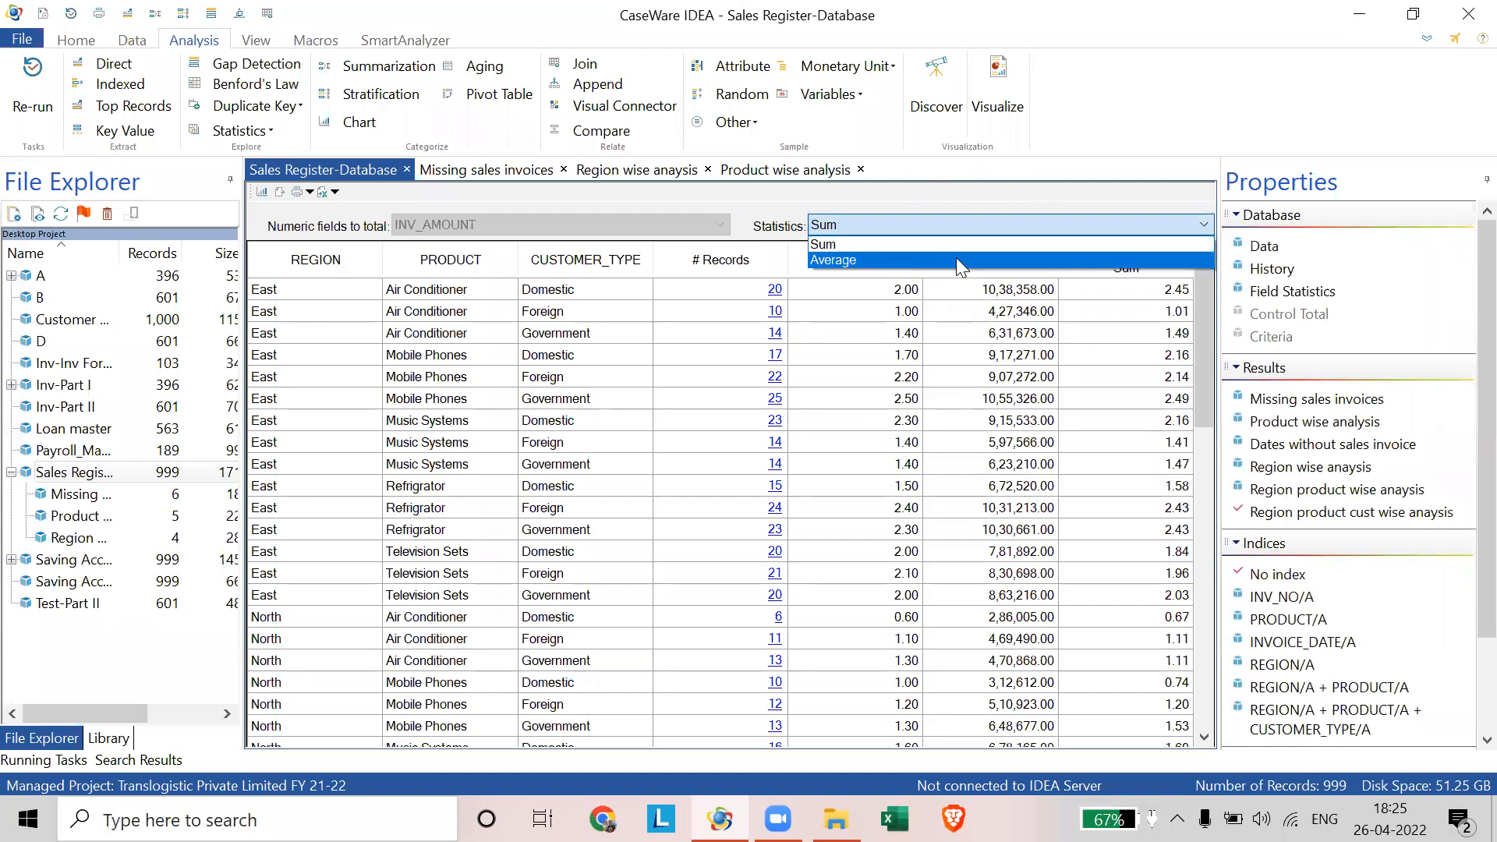
pyautogui.click(957, 260)
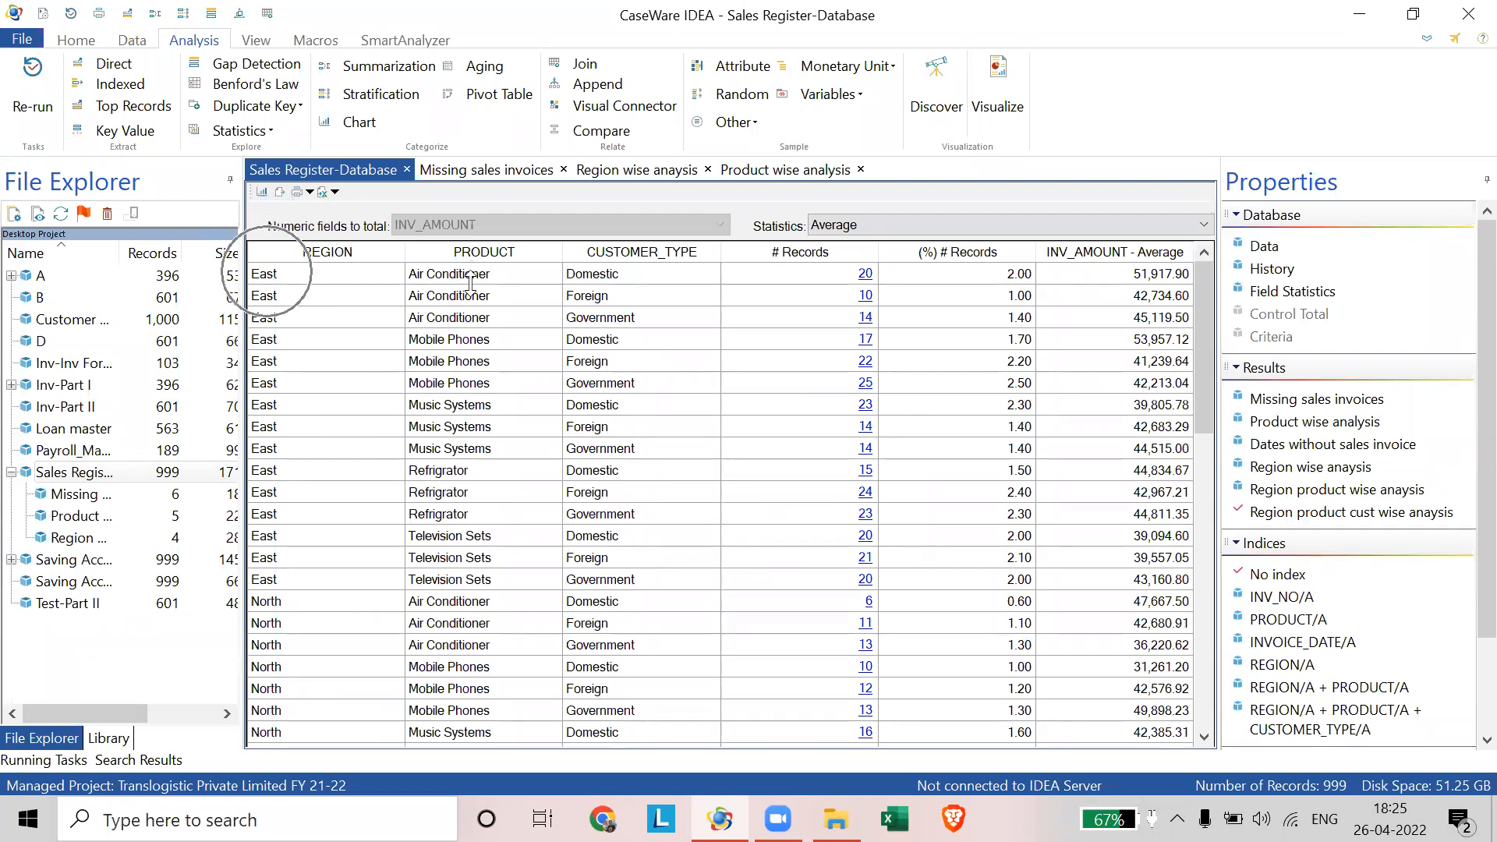
pyautogui.click(1132, 280)
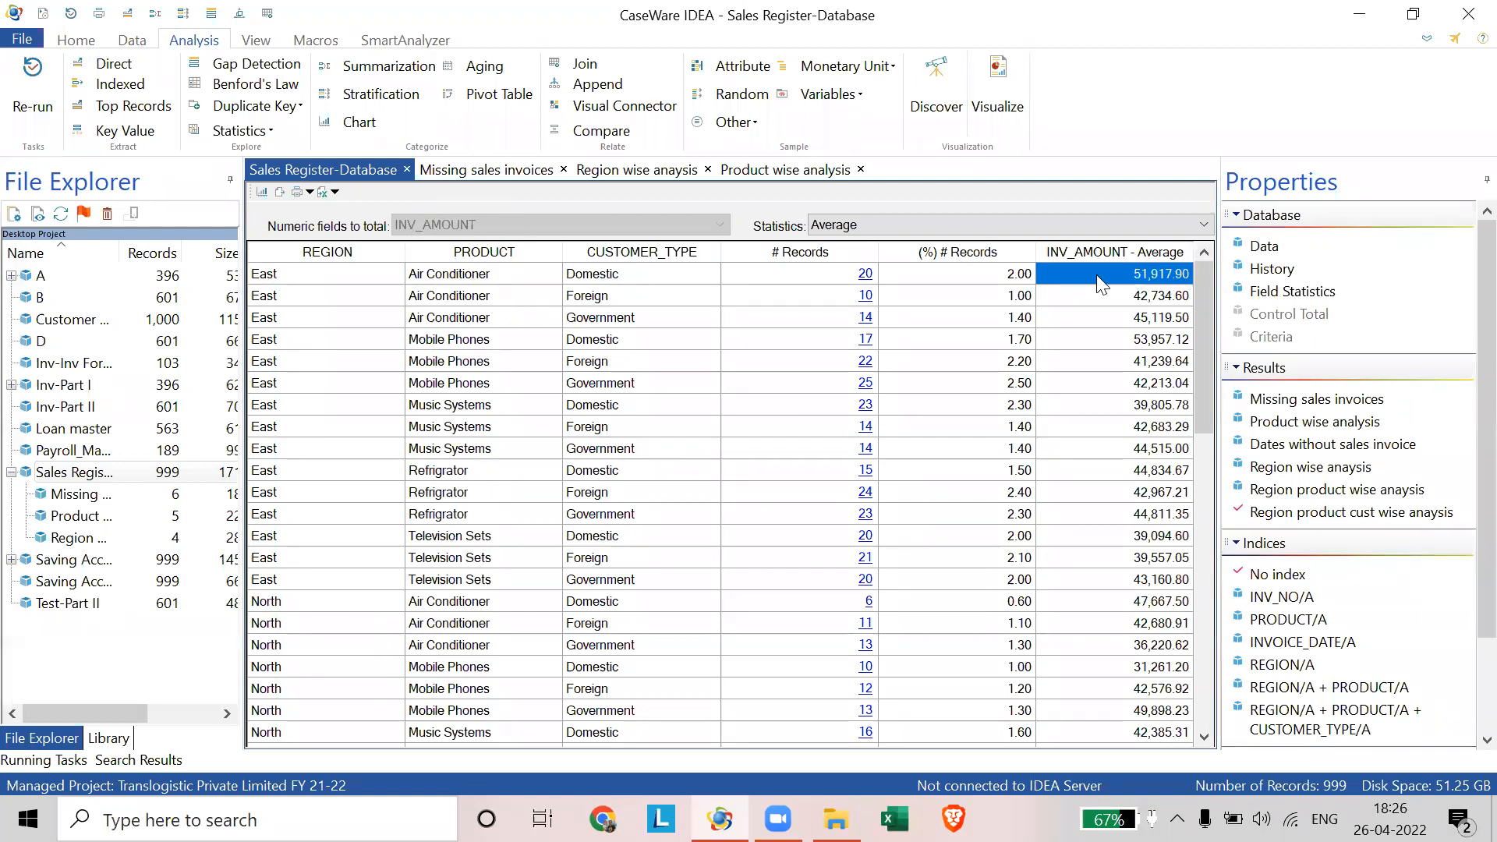
pyautogui.click(1169, 299)
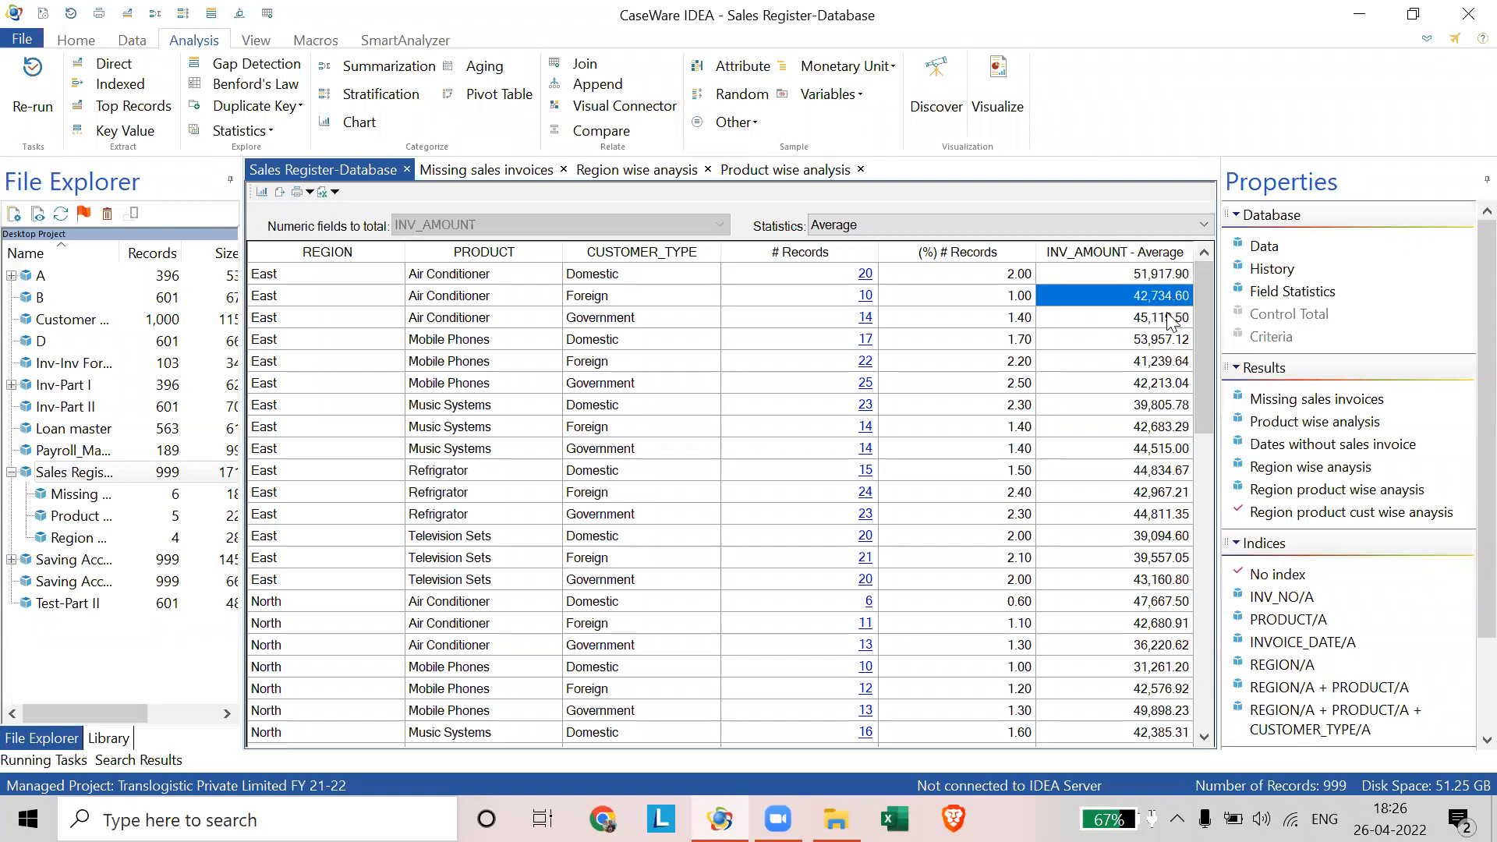
pyautogui.press('Down')
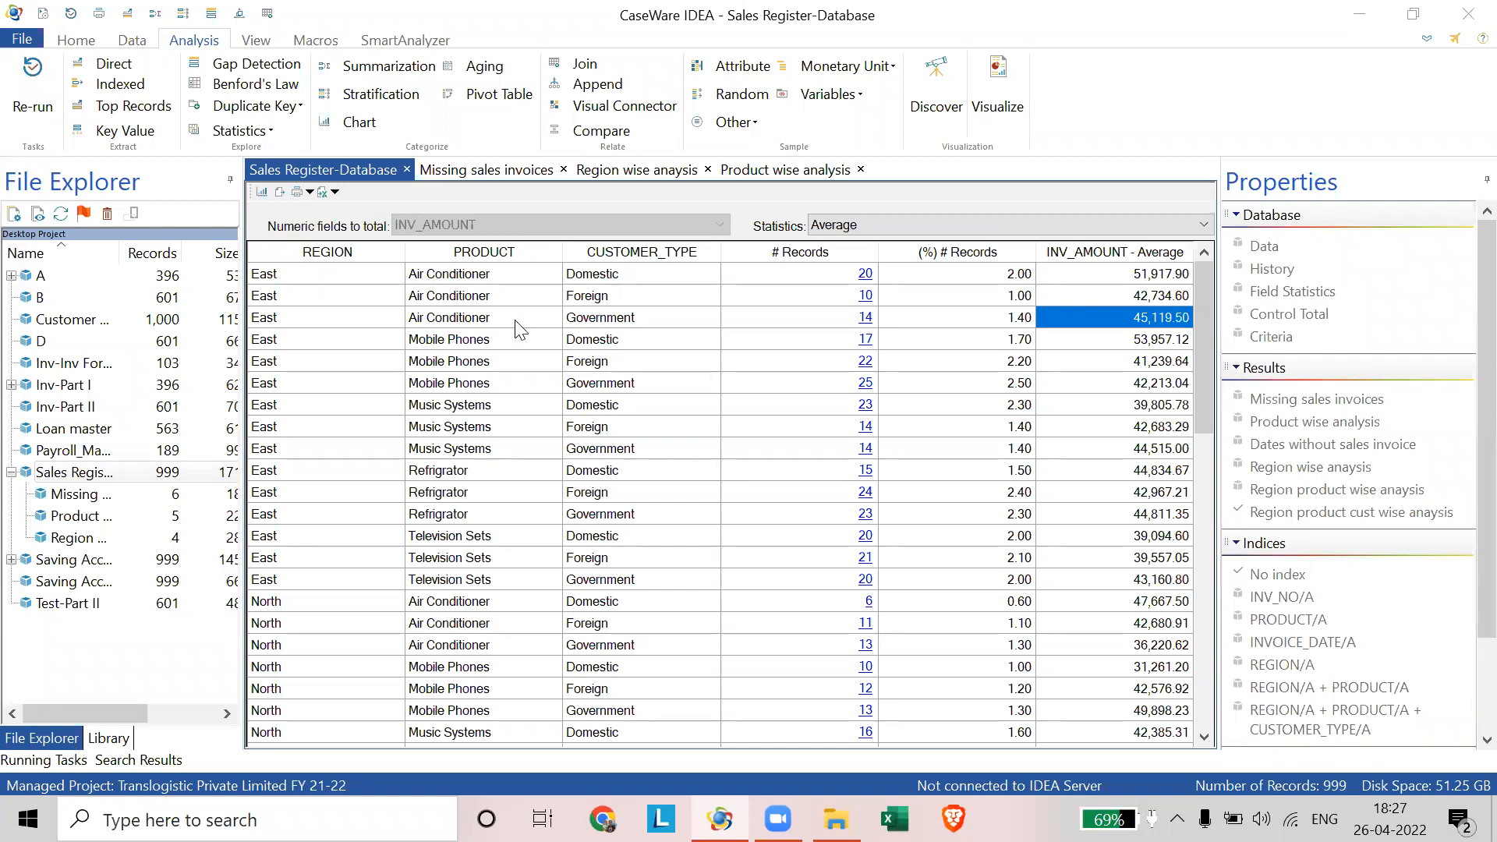
# - Start a re-run of the region, product and customer type summarization and make PRODUCT the first field to summarize by
pyautogui.click(40, 84)
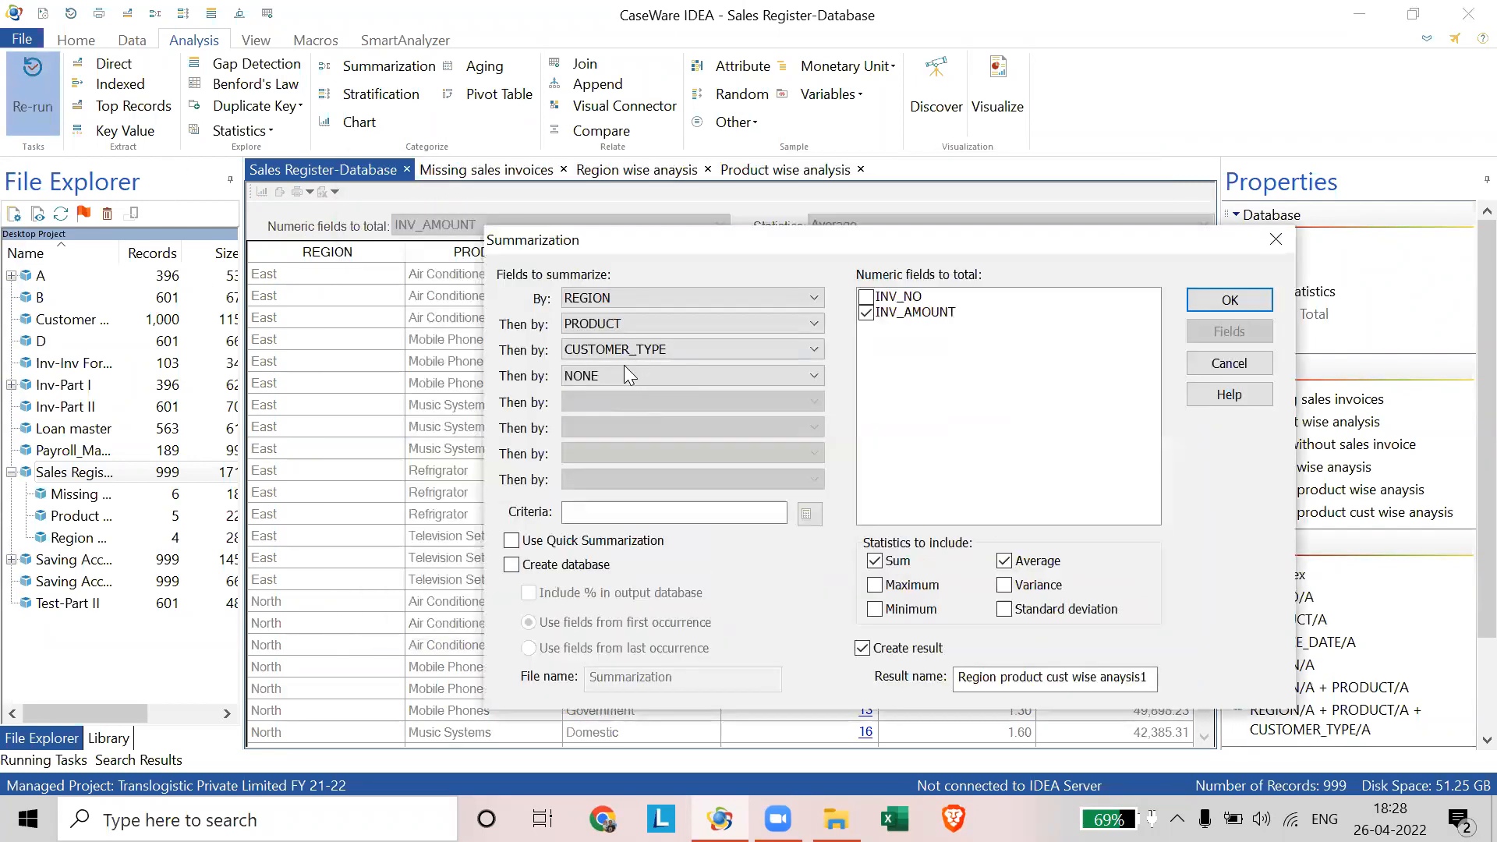
pyautogui.click(605, 296)
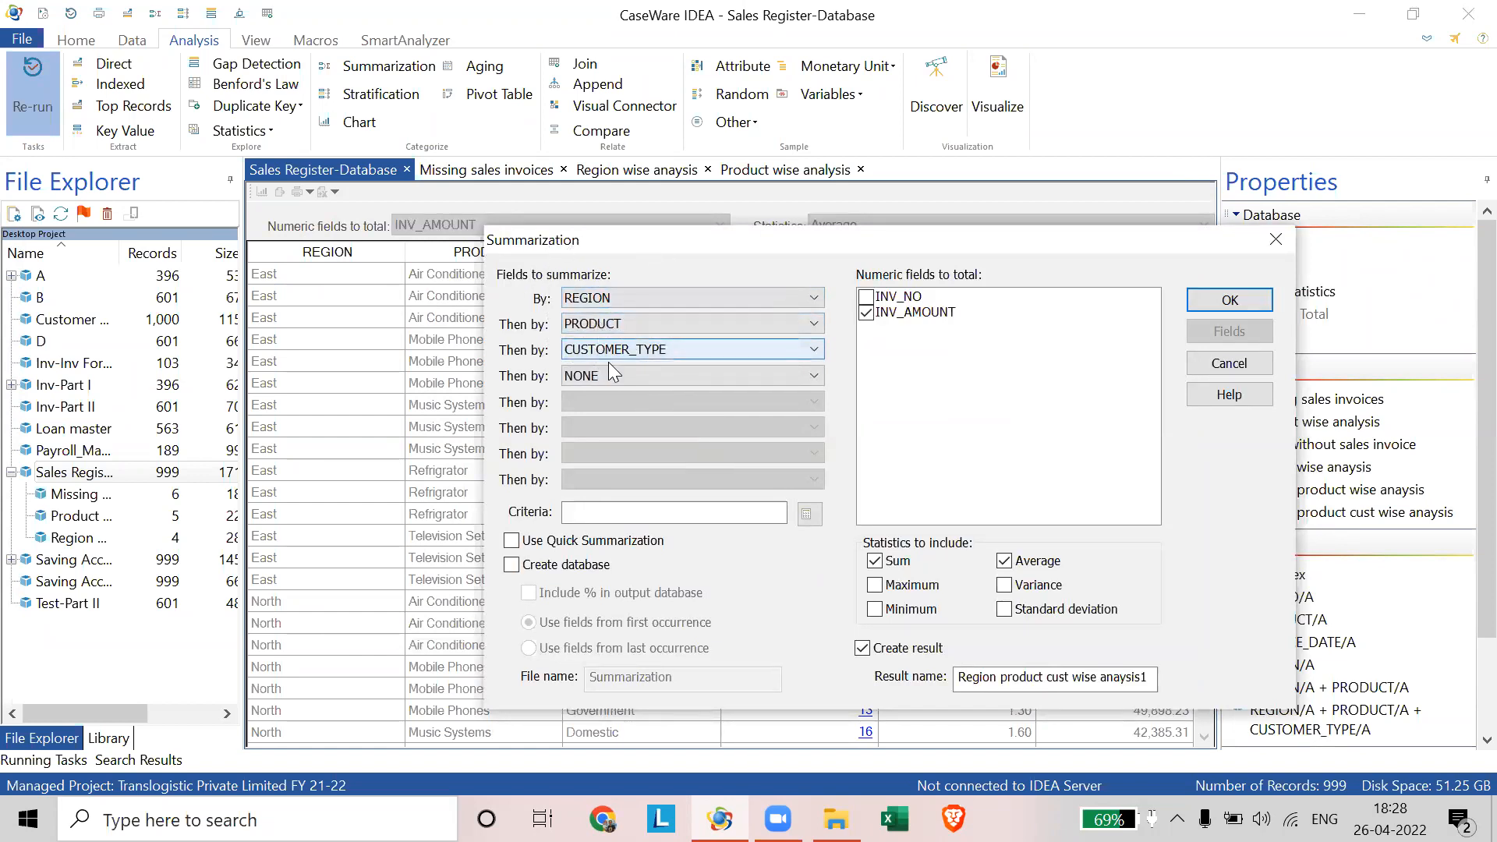
pyautogui.click(611, 296)
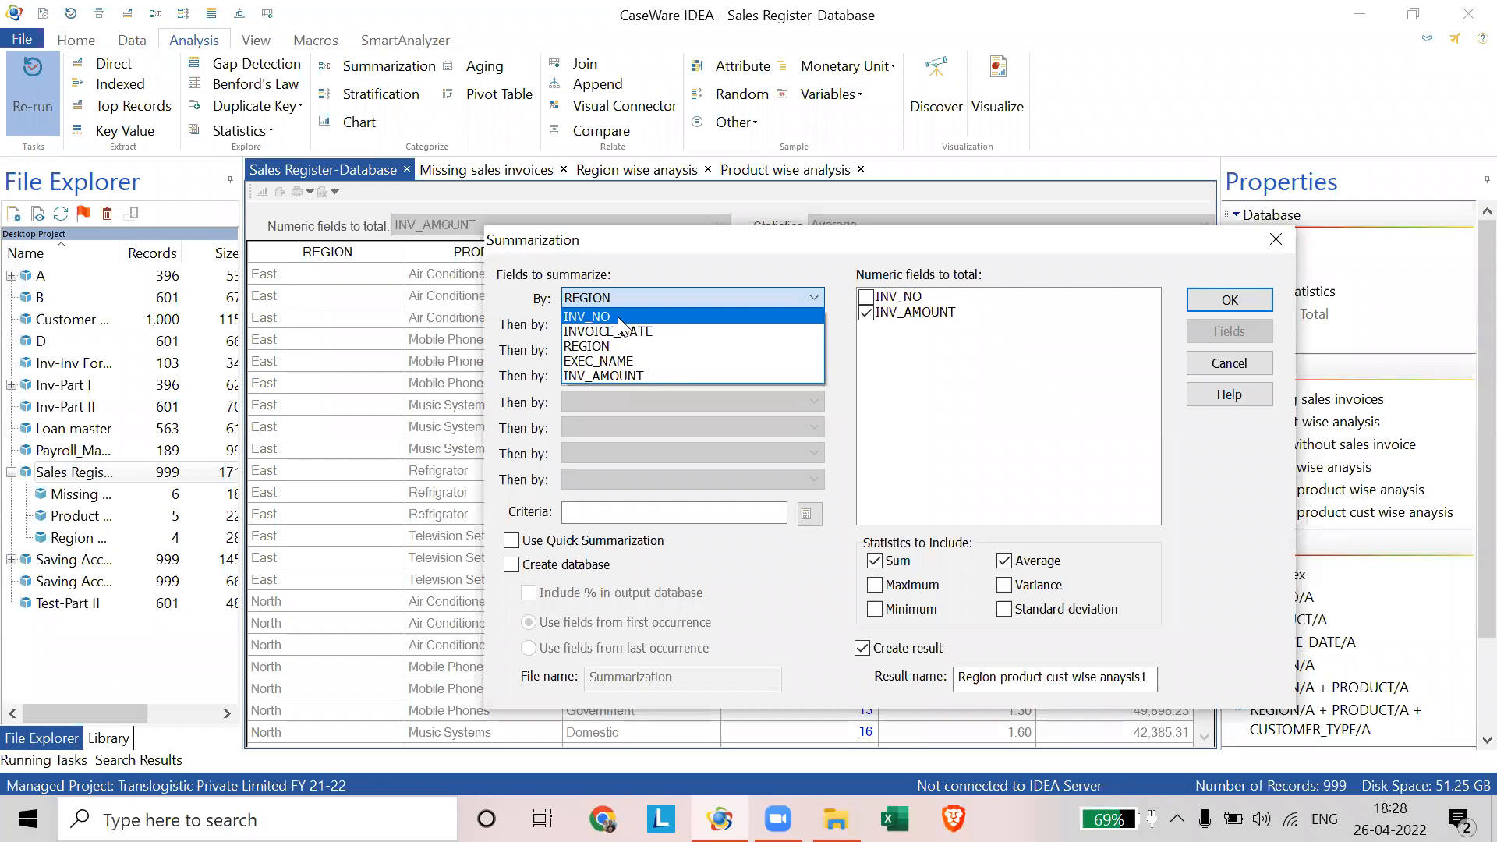
pyautogui.press('Tab')
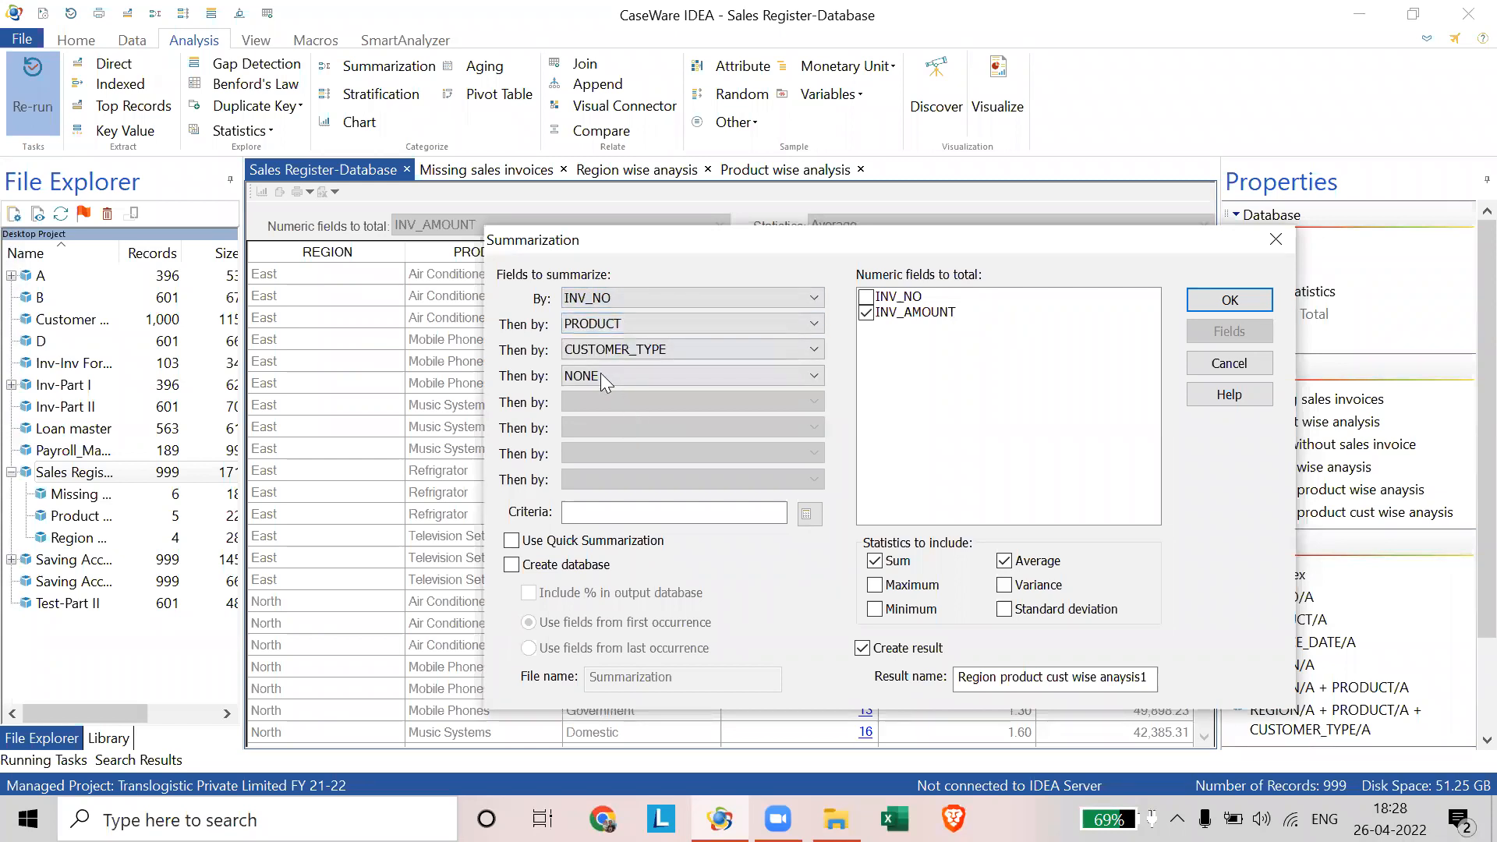
pyautogui.click(601, 382)
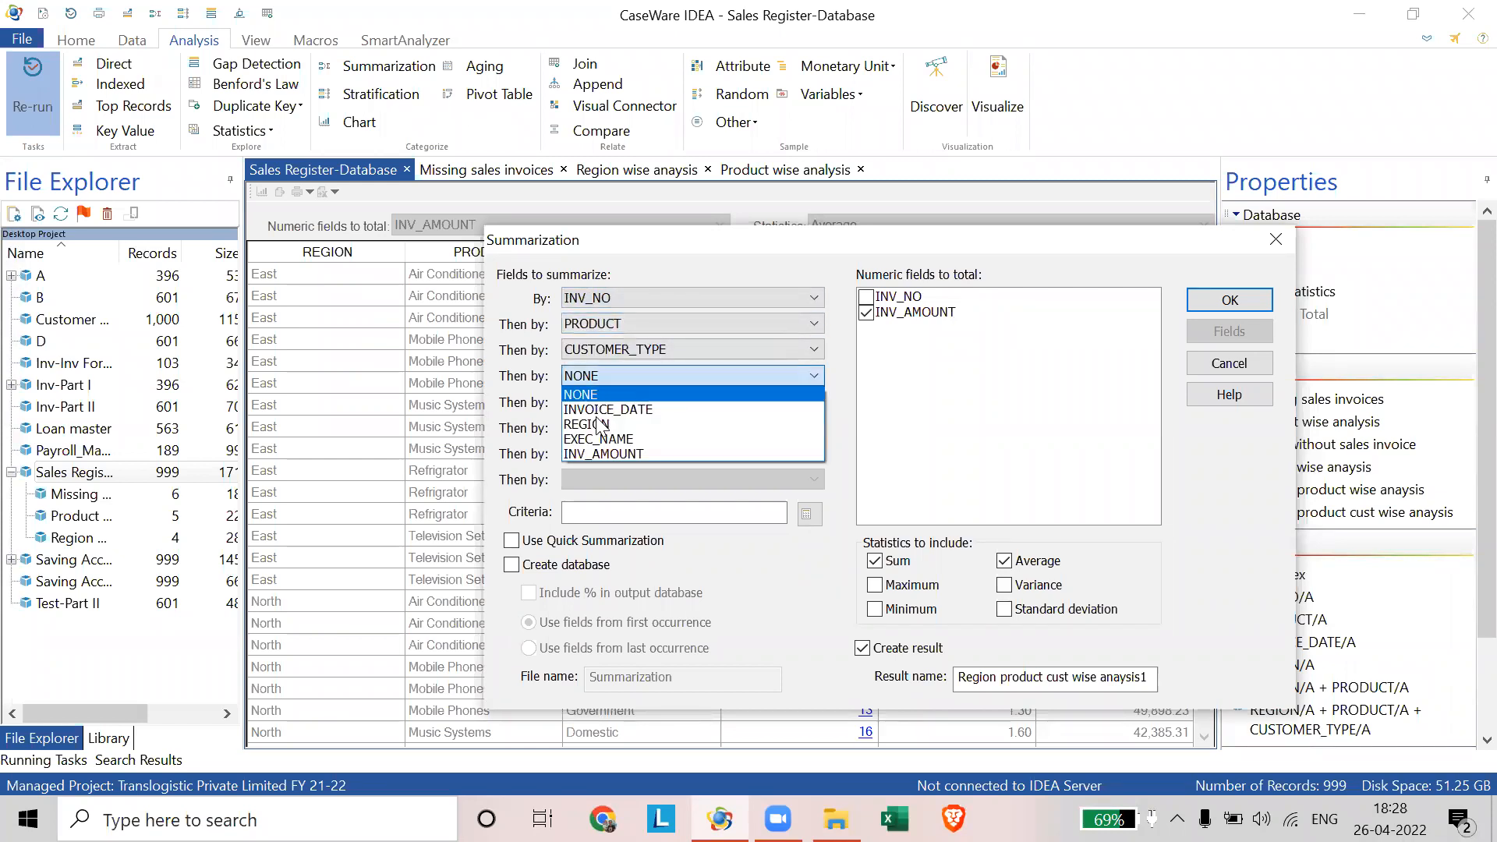
pyautogui.click(608, 446)
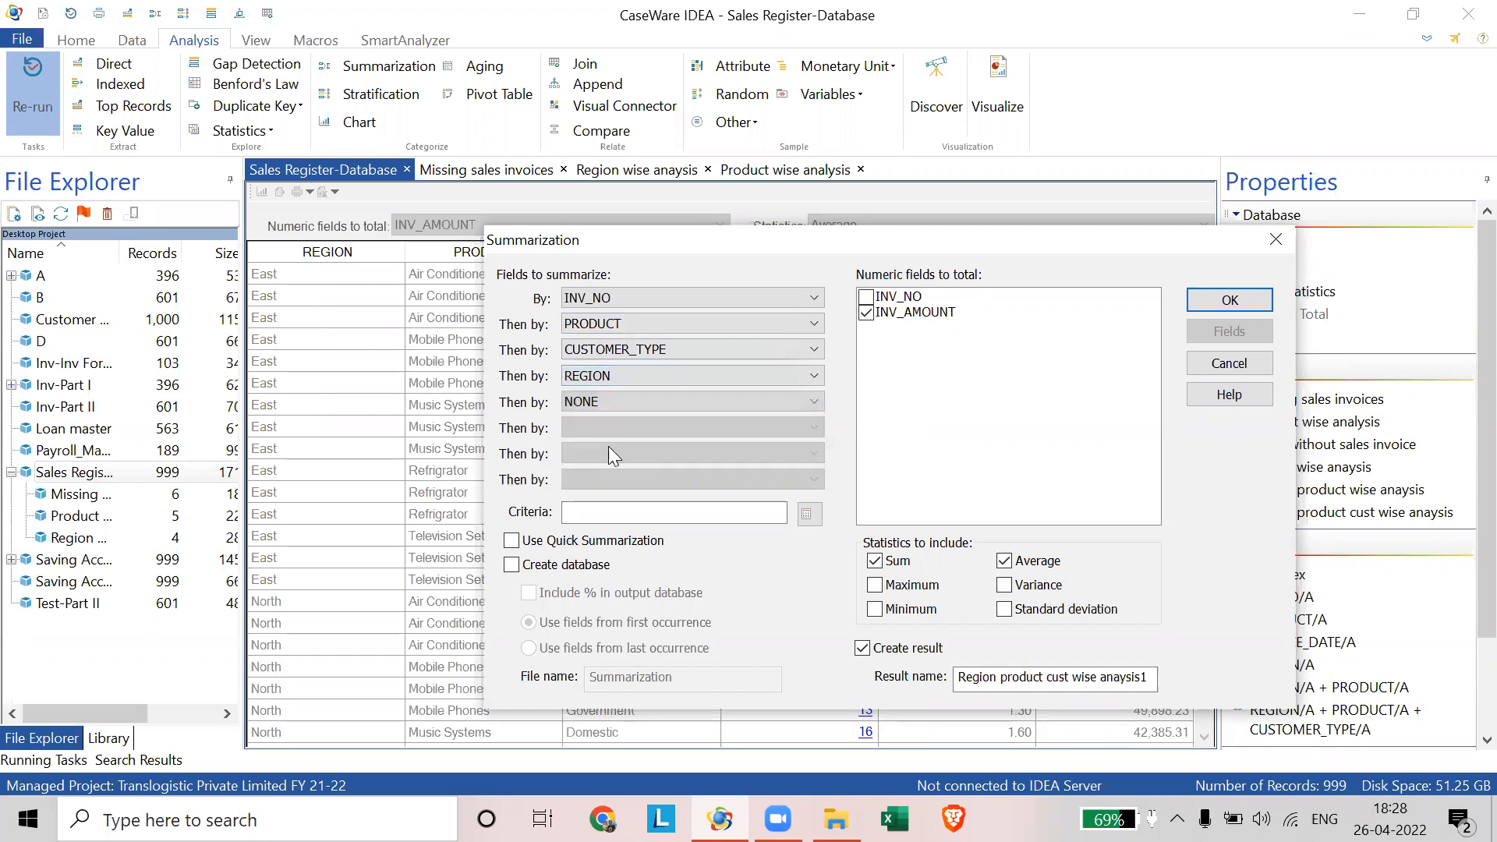
pyautogui.click(613, 330)
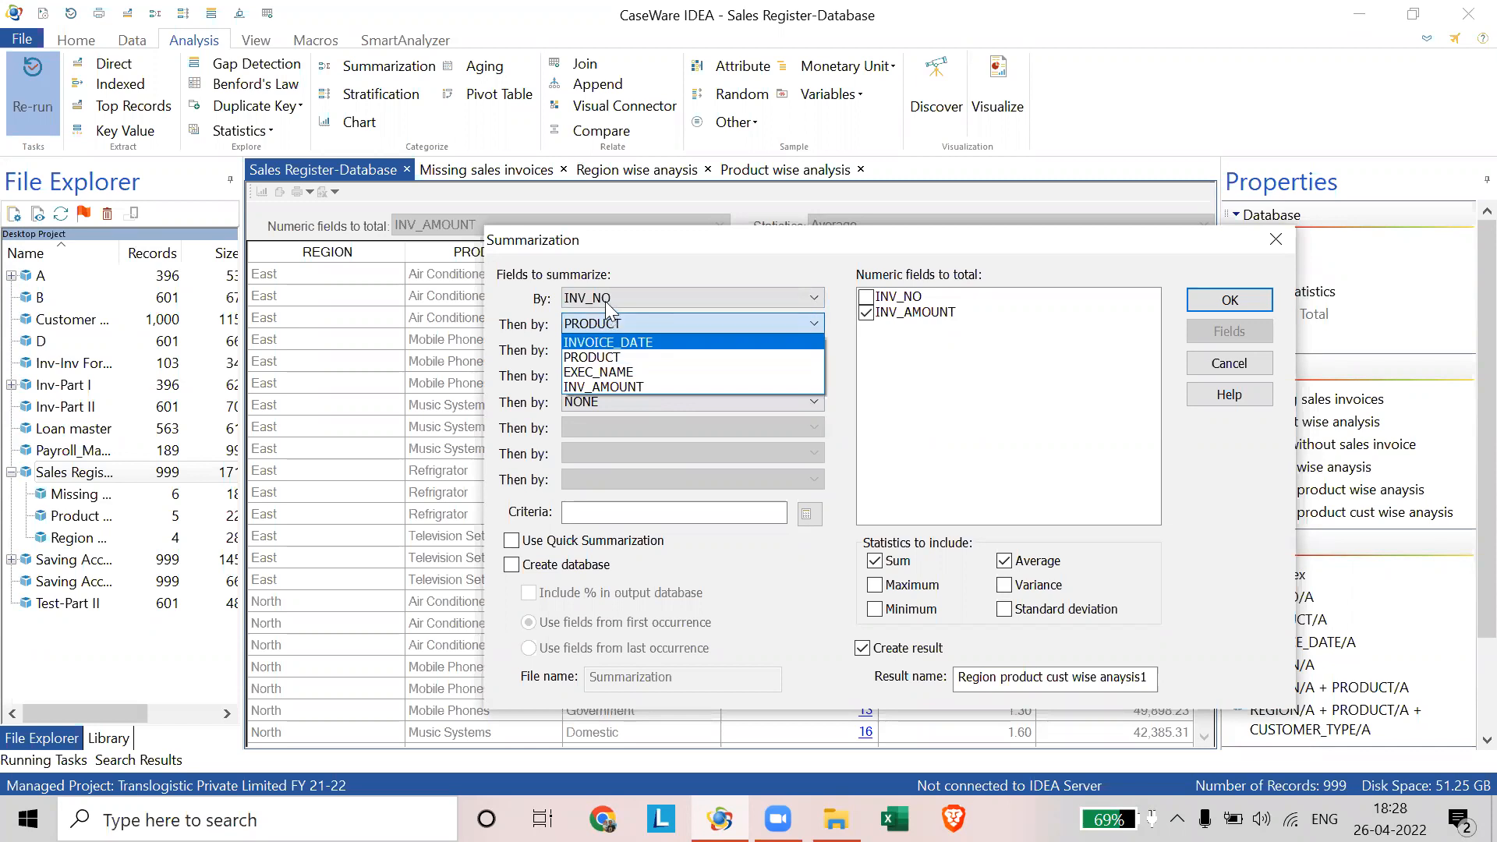
pyautogui.click(612, 343)
pyautogui.click(608, 300)
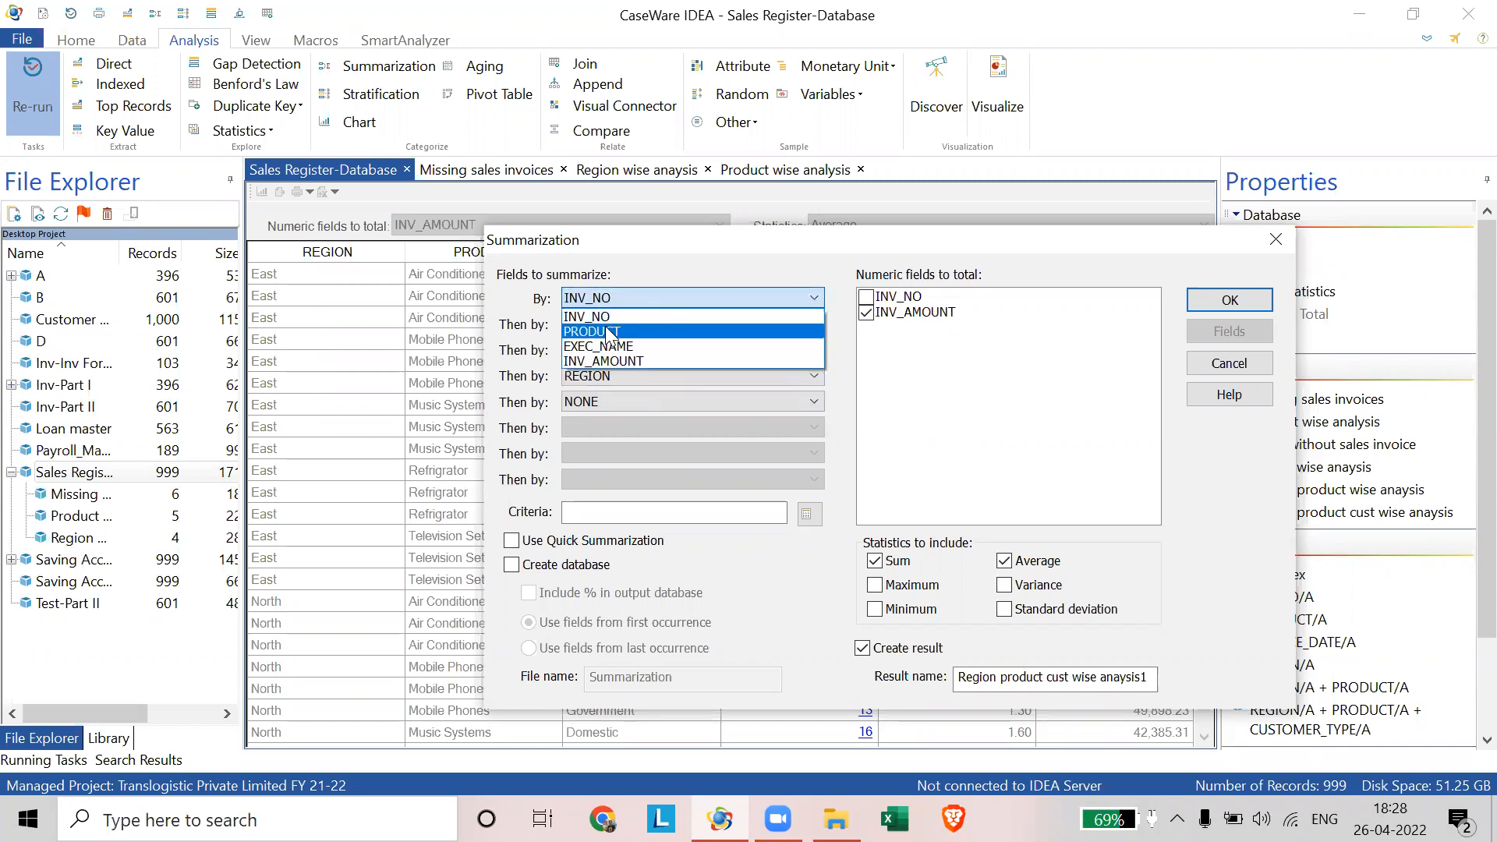
pyautogui.click(611, 332)
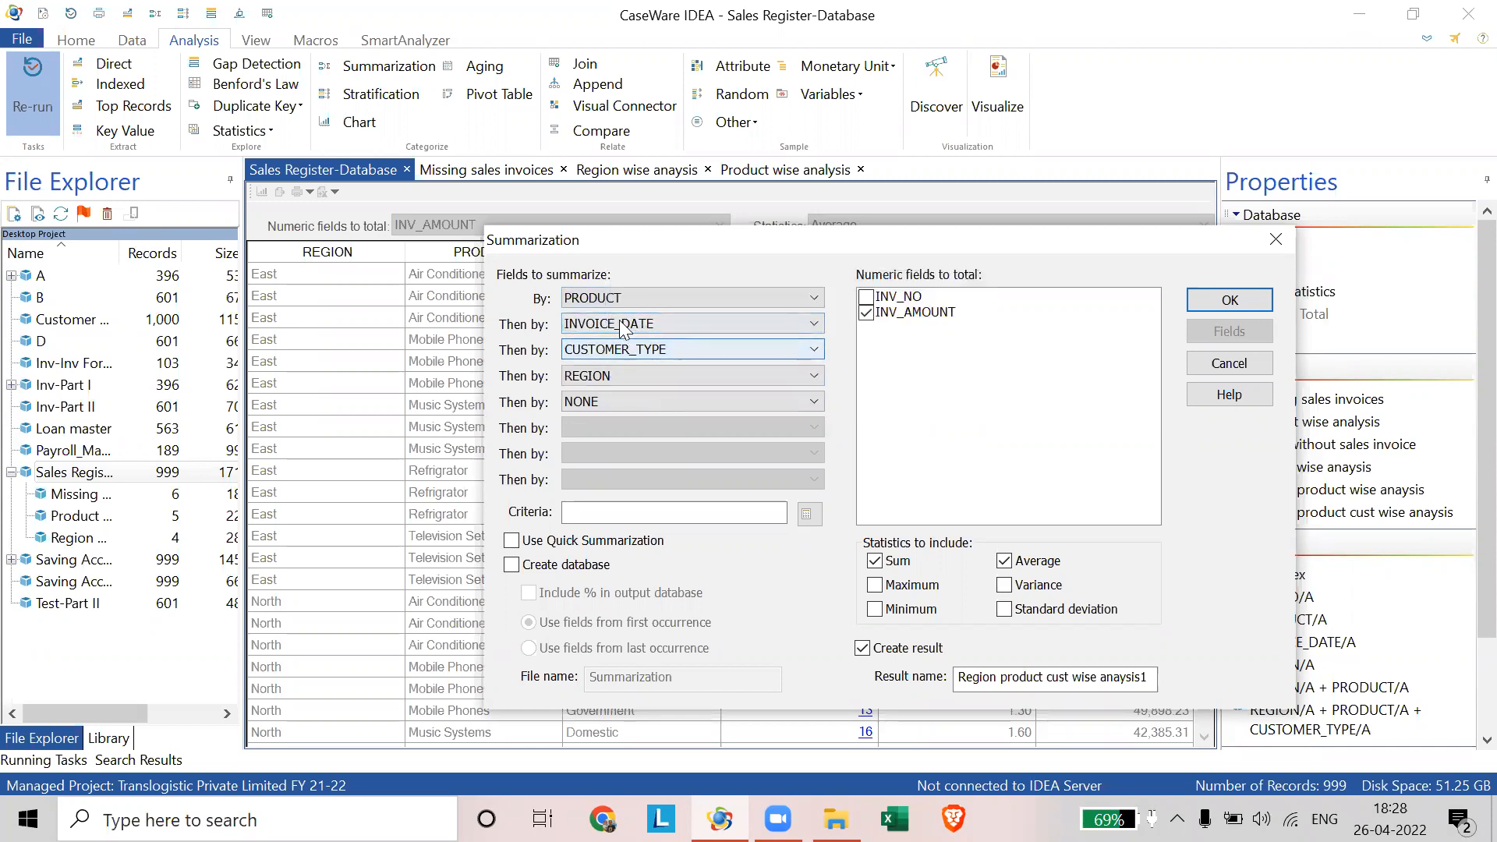
# - Set CUSTOMER_TYPE as the second field of the summarization
pyautogui.click(624, 324)
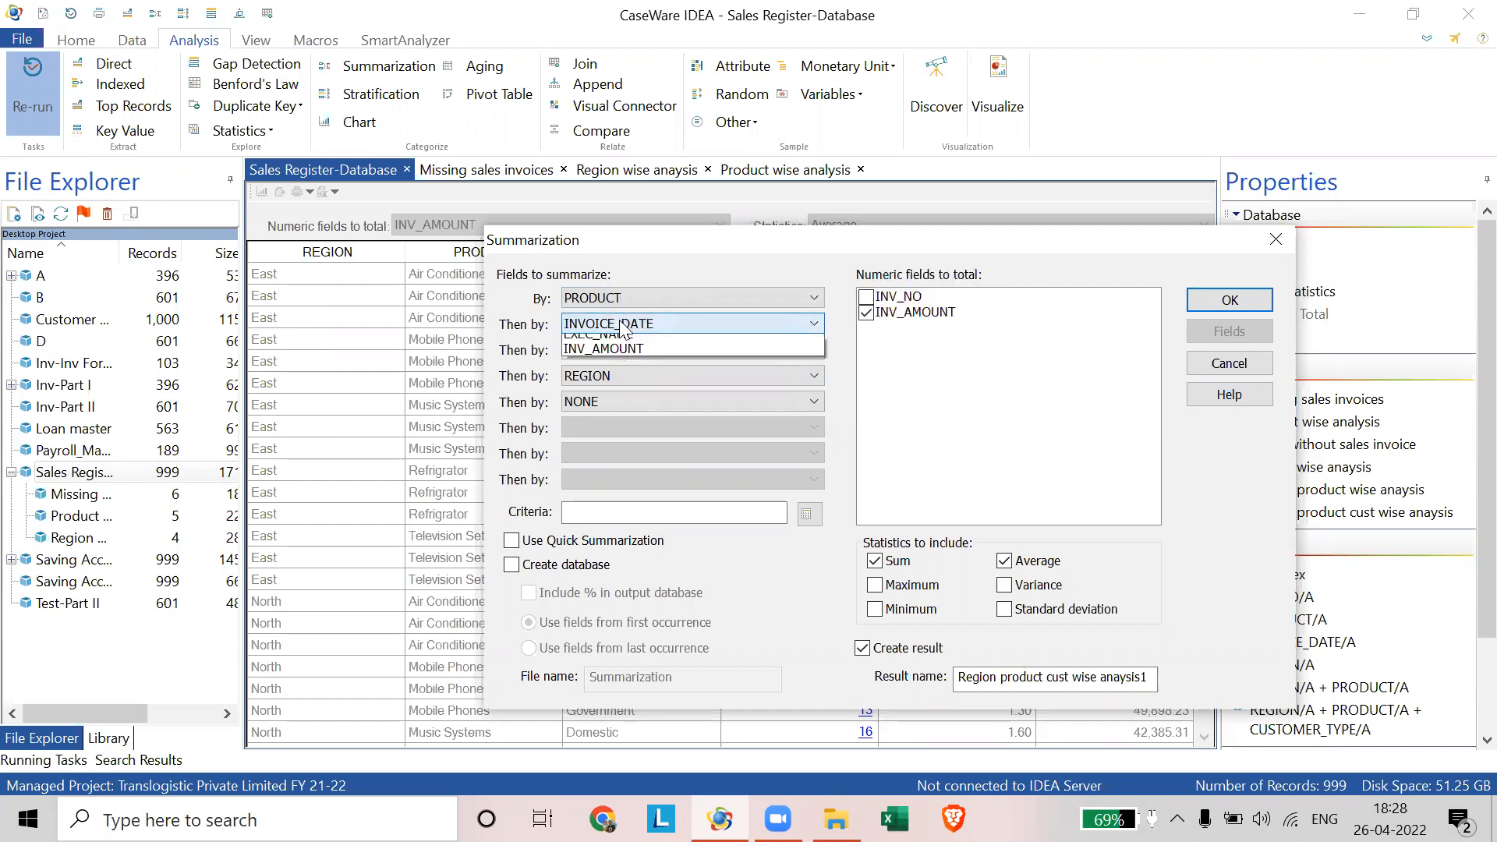
pyautogui.click(629, 357)
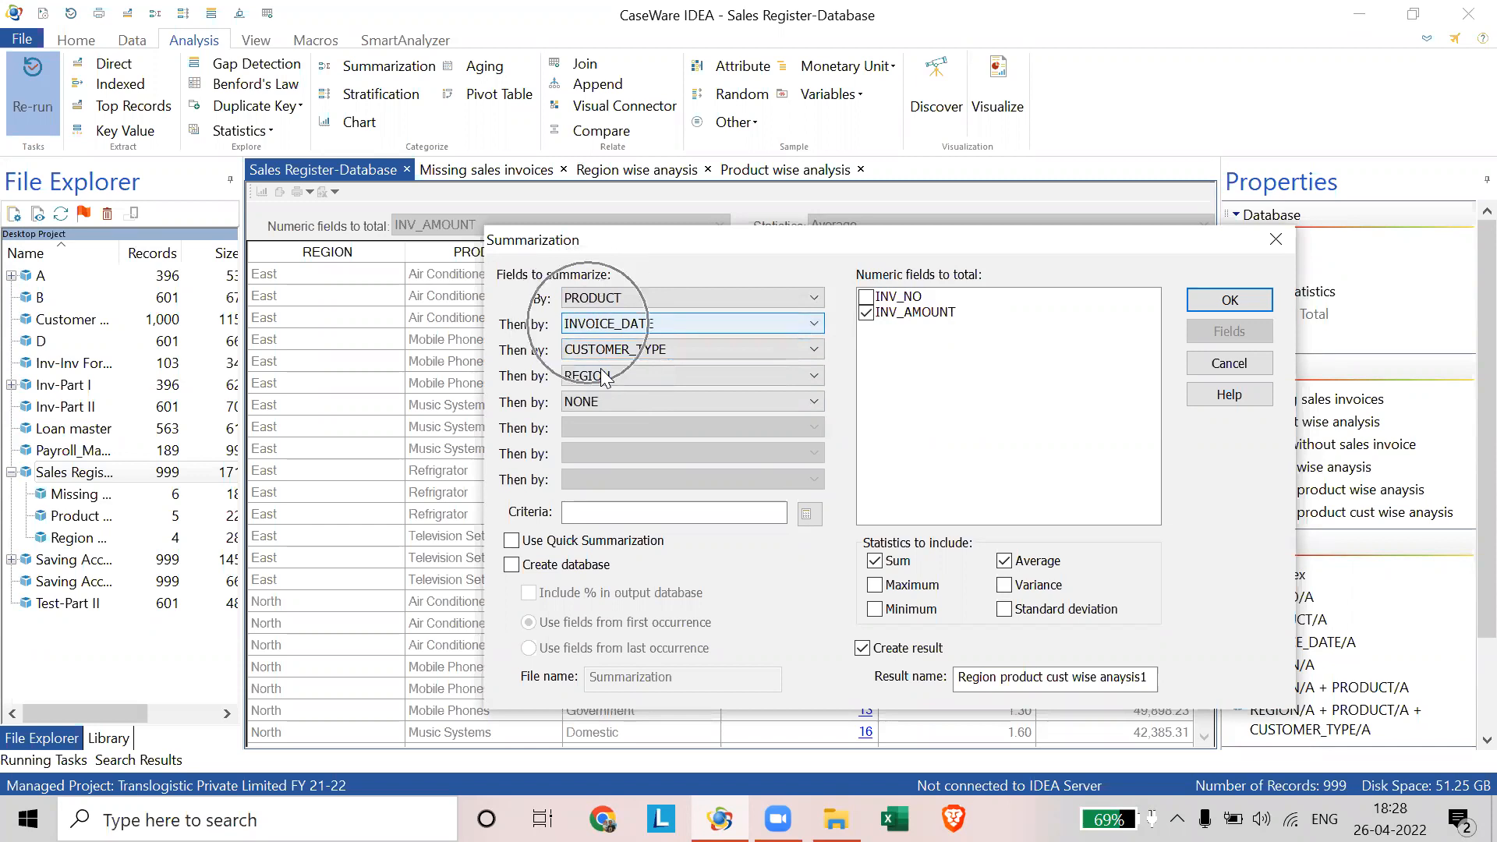
pyautogui.click(588, 322)
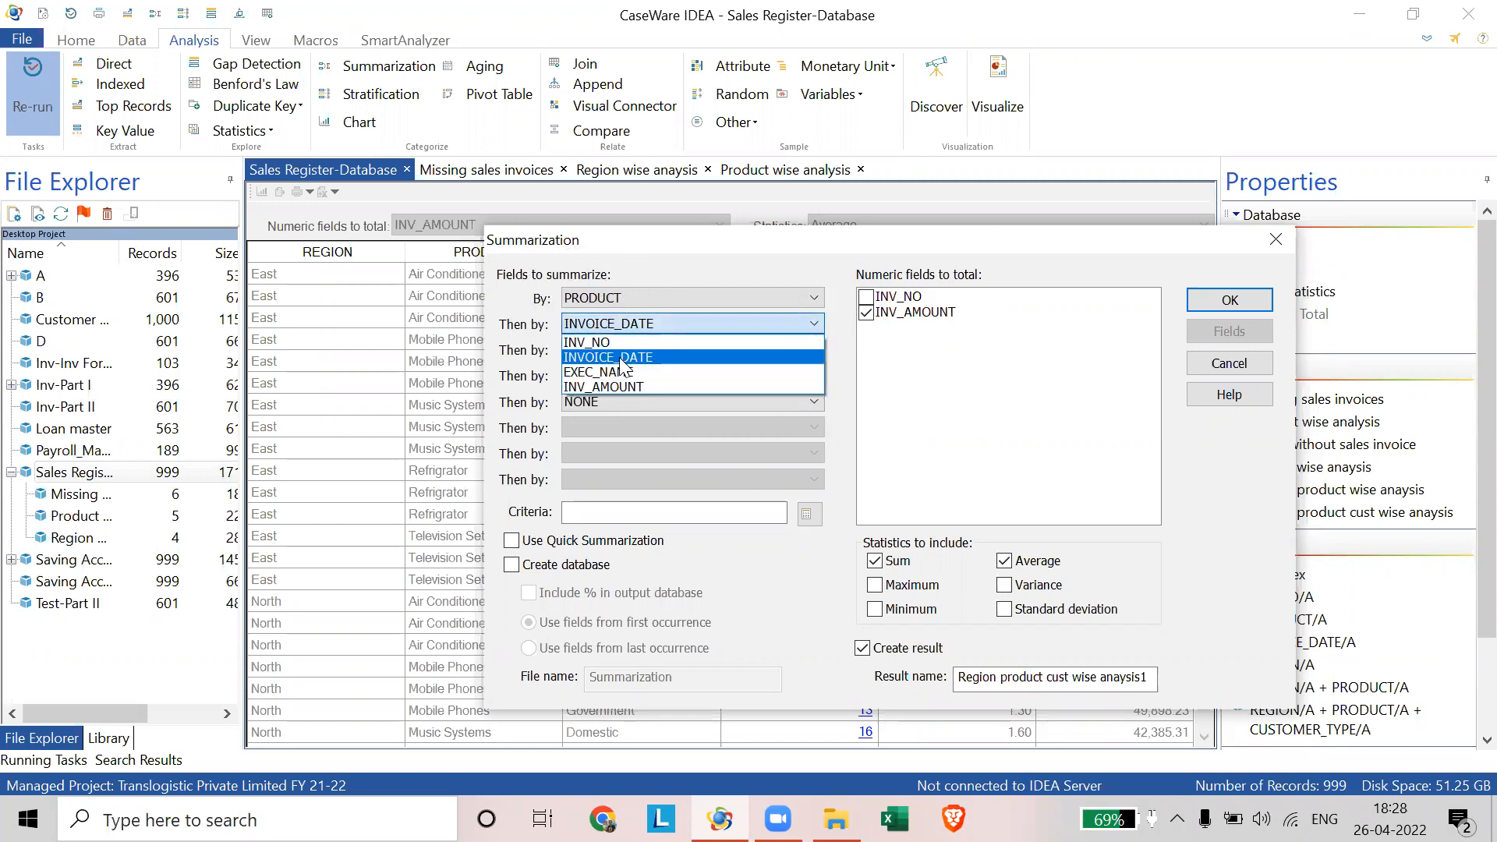
pyautogui.click(619, 357)
pyautogui.click(643, 351)
pyautogui.click(614, 368)
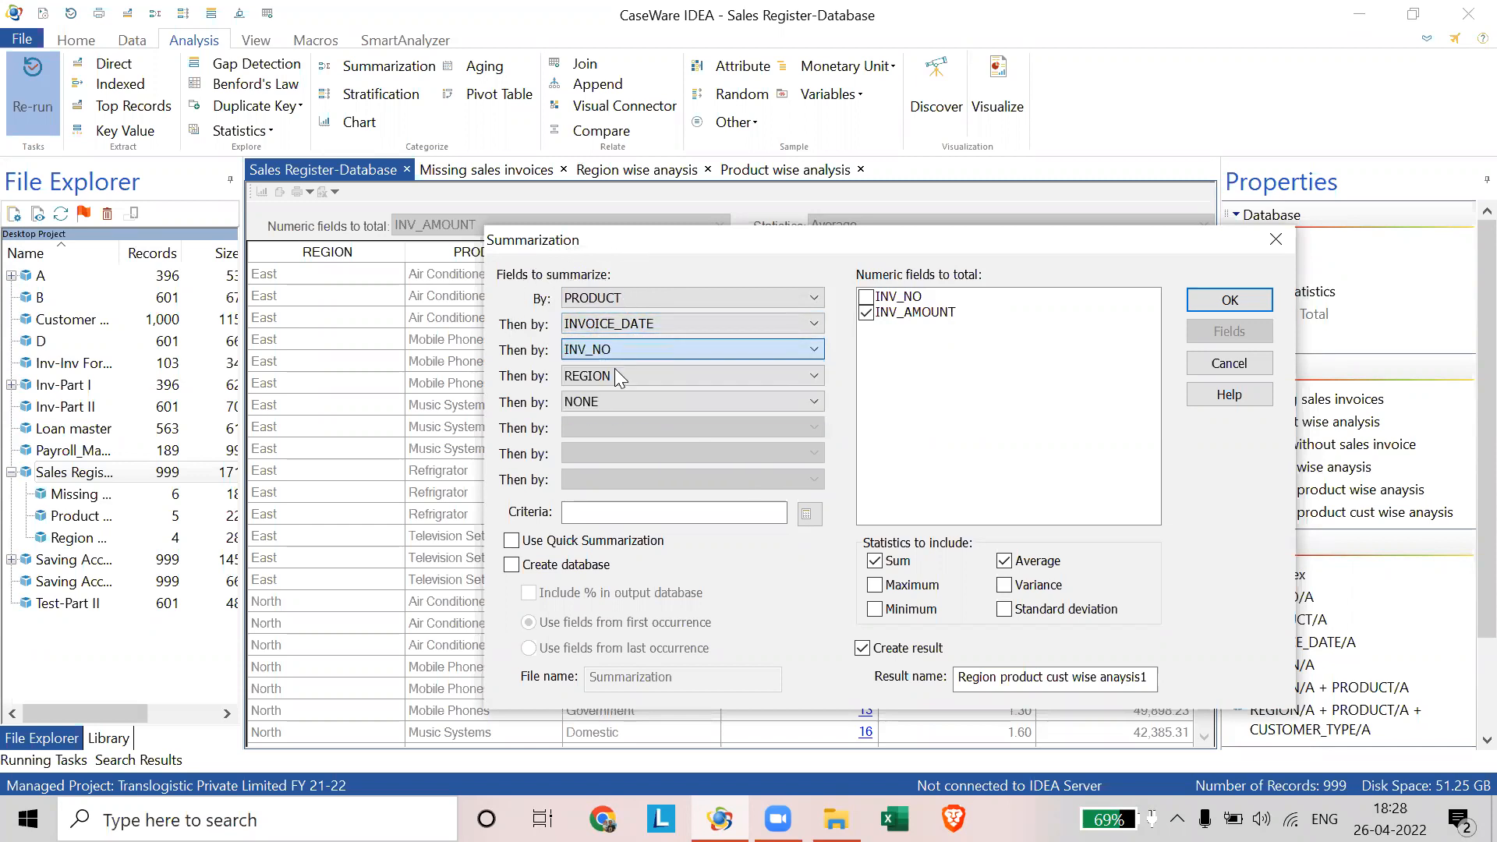
pyautogui.click(621, 328)
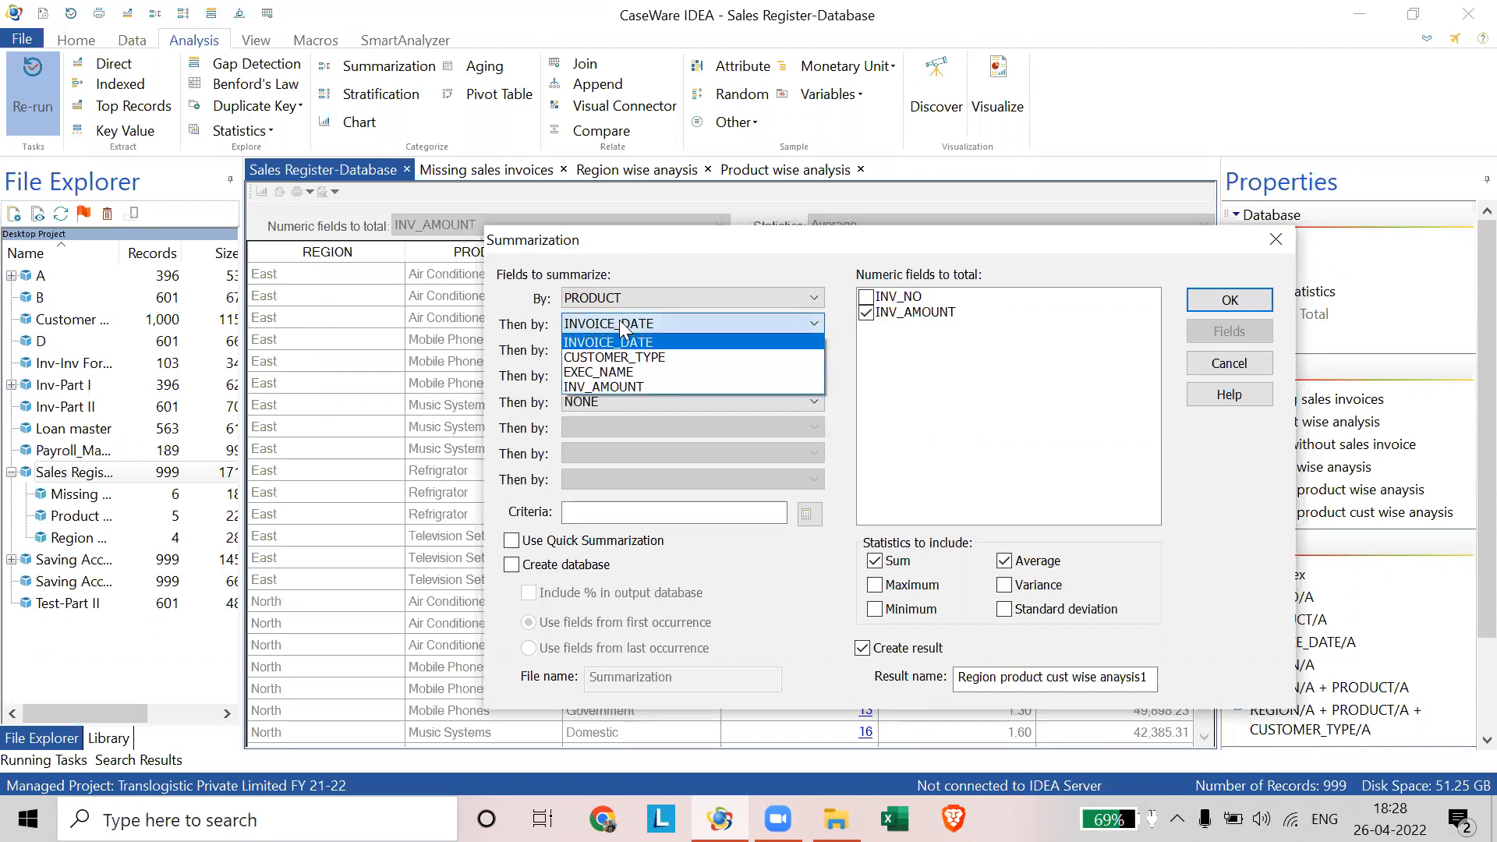
pyautogui.click(626, 358)
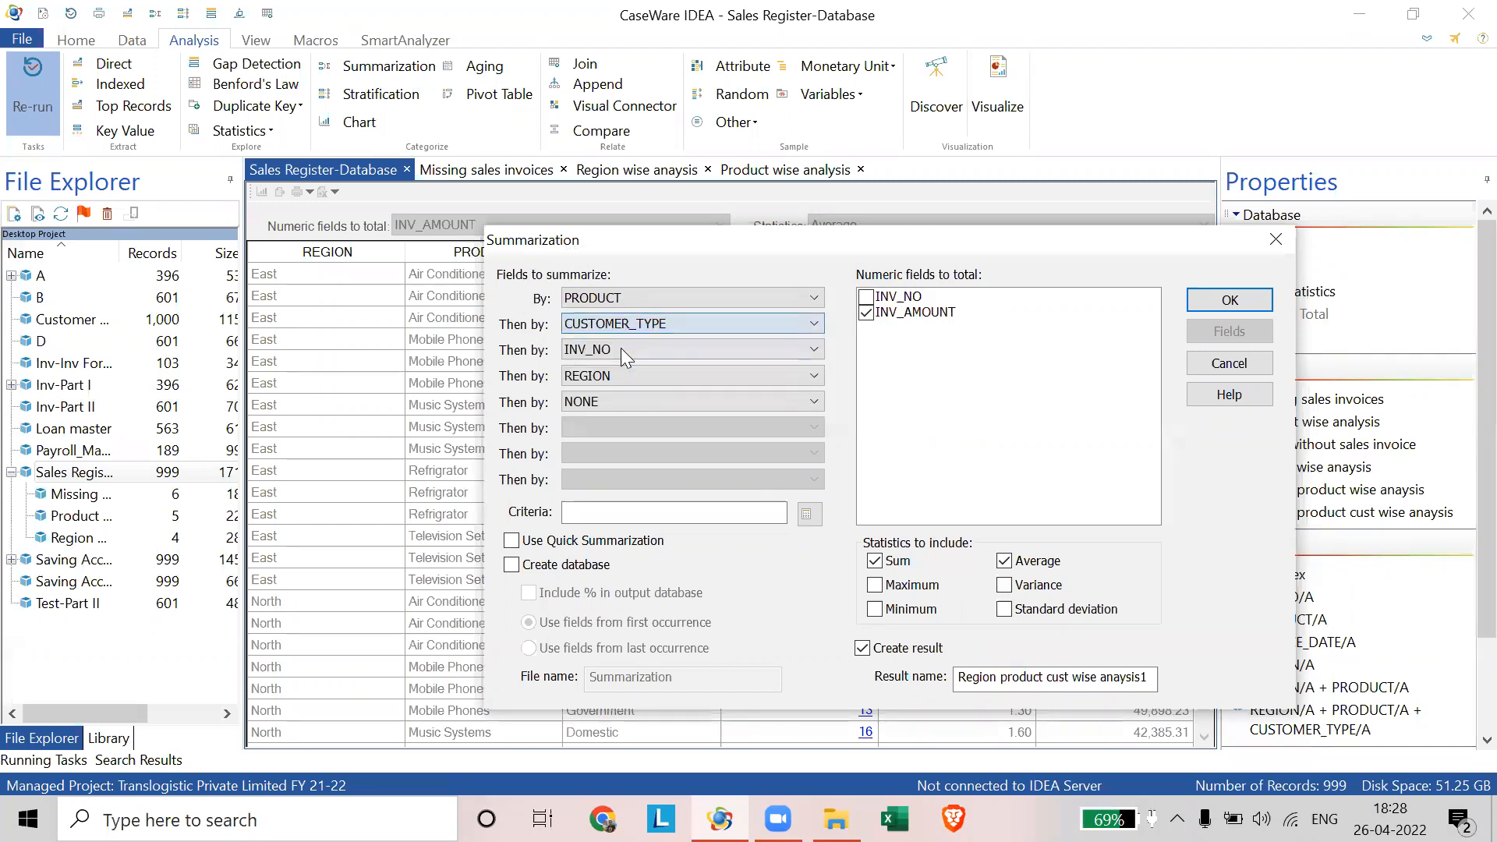
# - Set REGION as the third and last field of the summarization
pyautogui.click(629, 351)
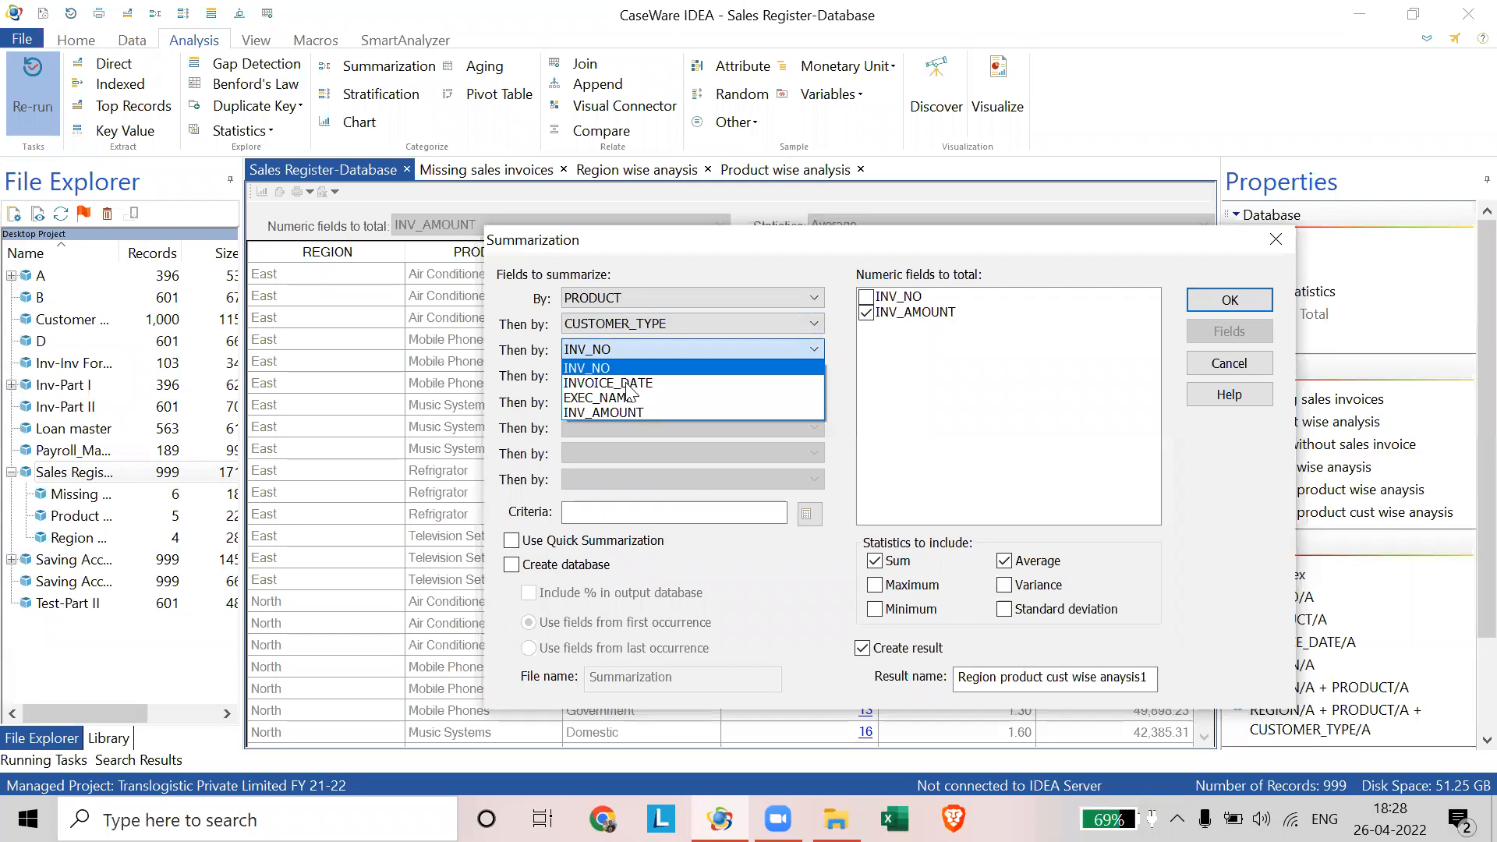
pyautogui.click(612, 370)
pyautogui.click(612, 377)
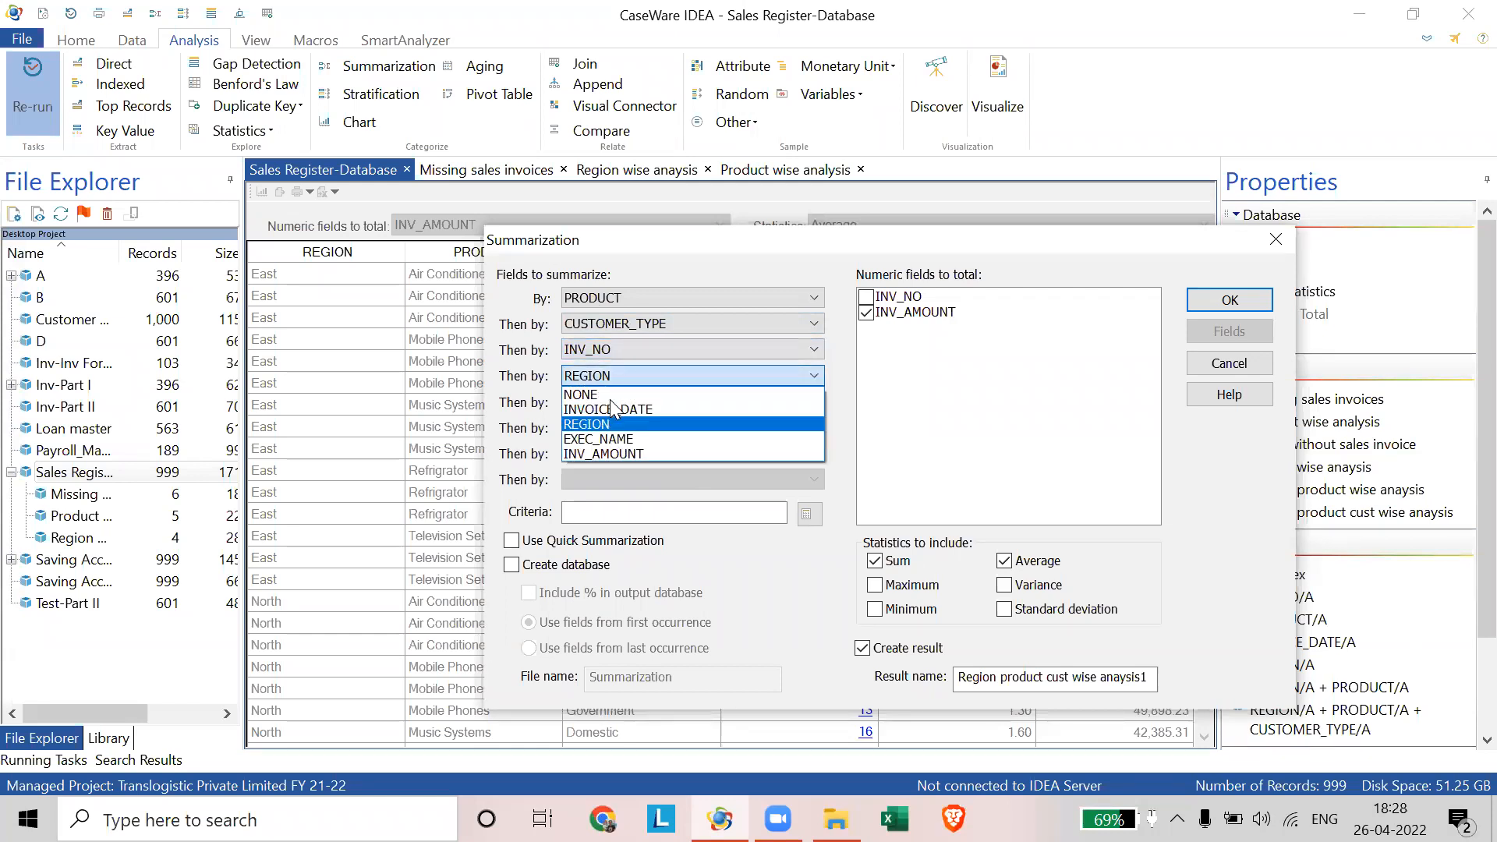
pyautogui.click(608, 356)
pyautogui.click(607, 351)
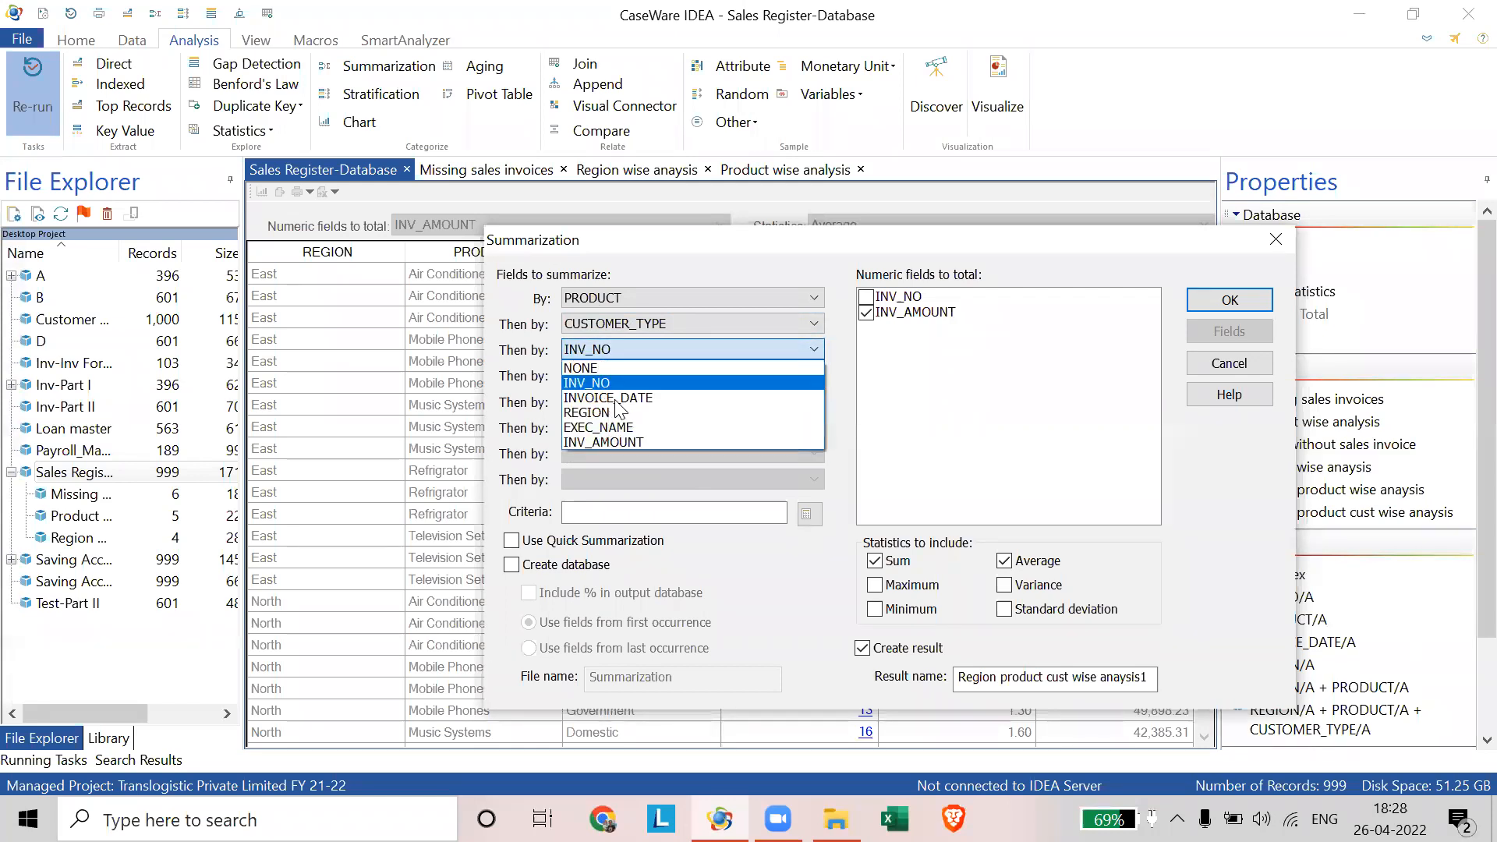
pyautogui.click(600, 412)
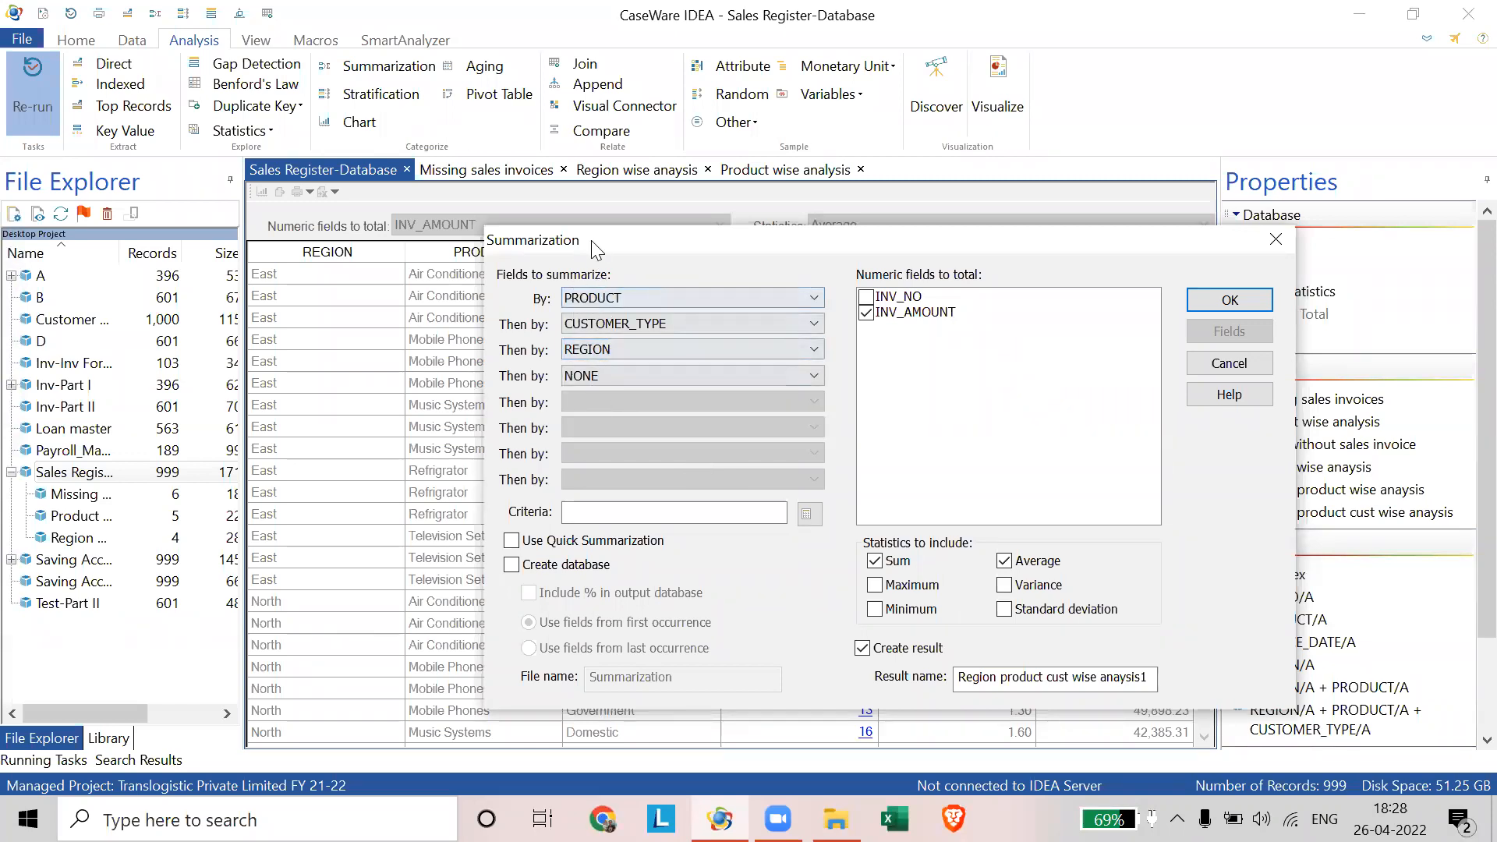
pyautogui.moveTo(591, 241); pyautogui.dragTo(438, 150)
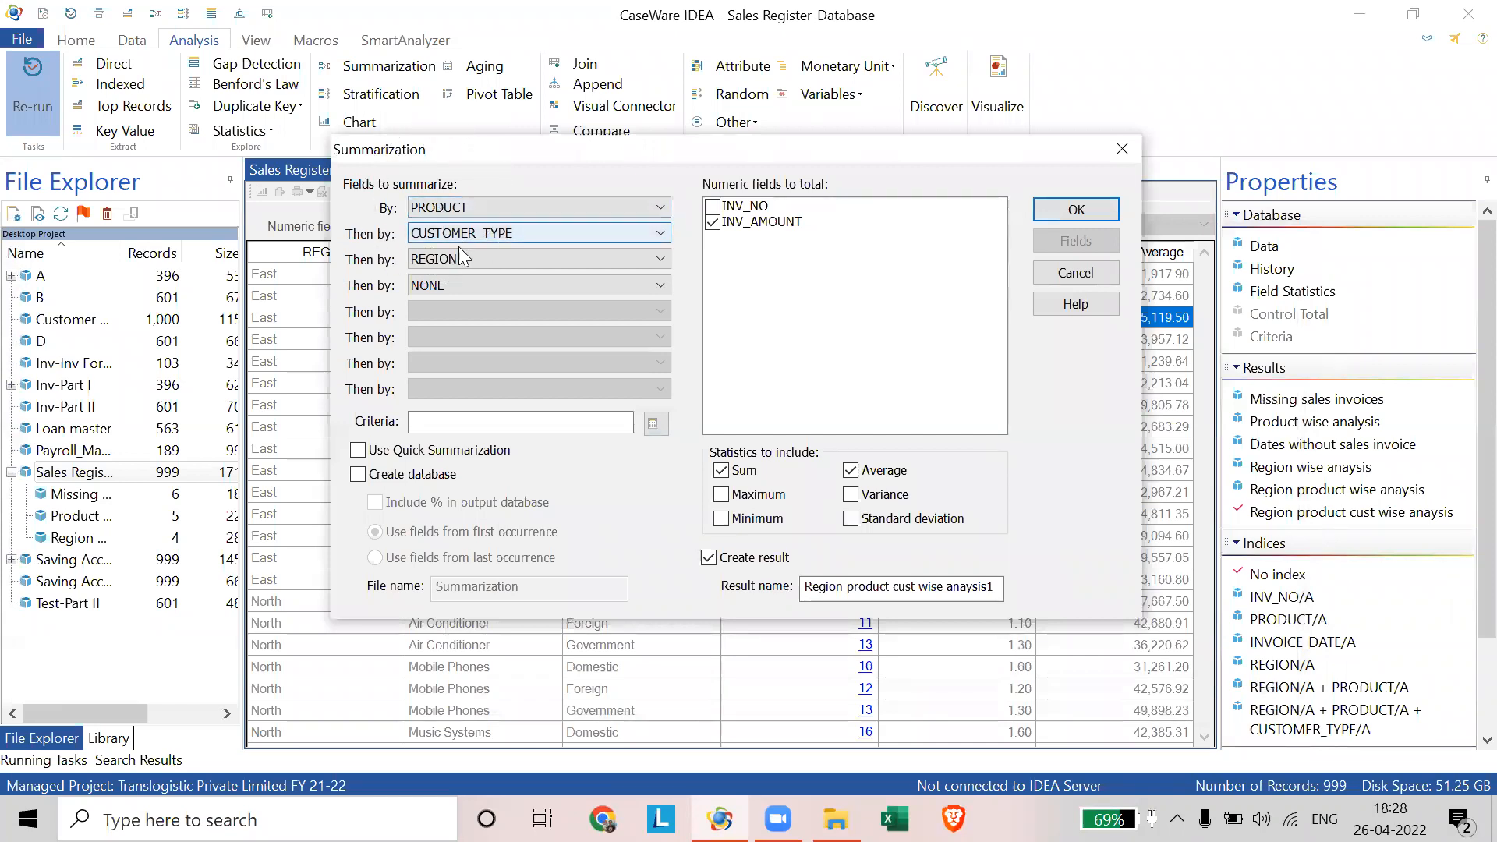
pyautogui.click(448, 265)
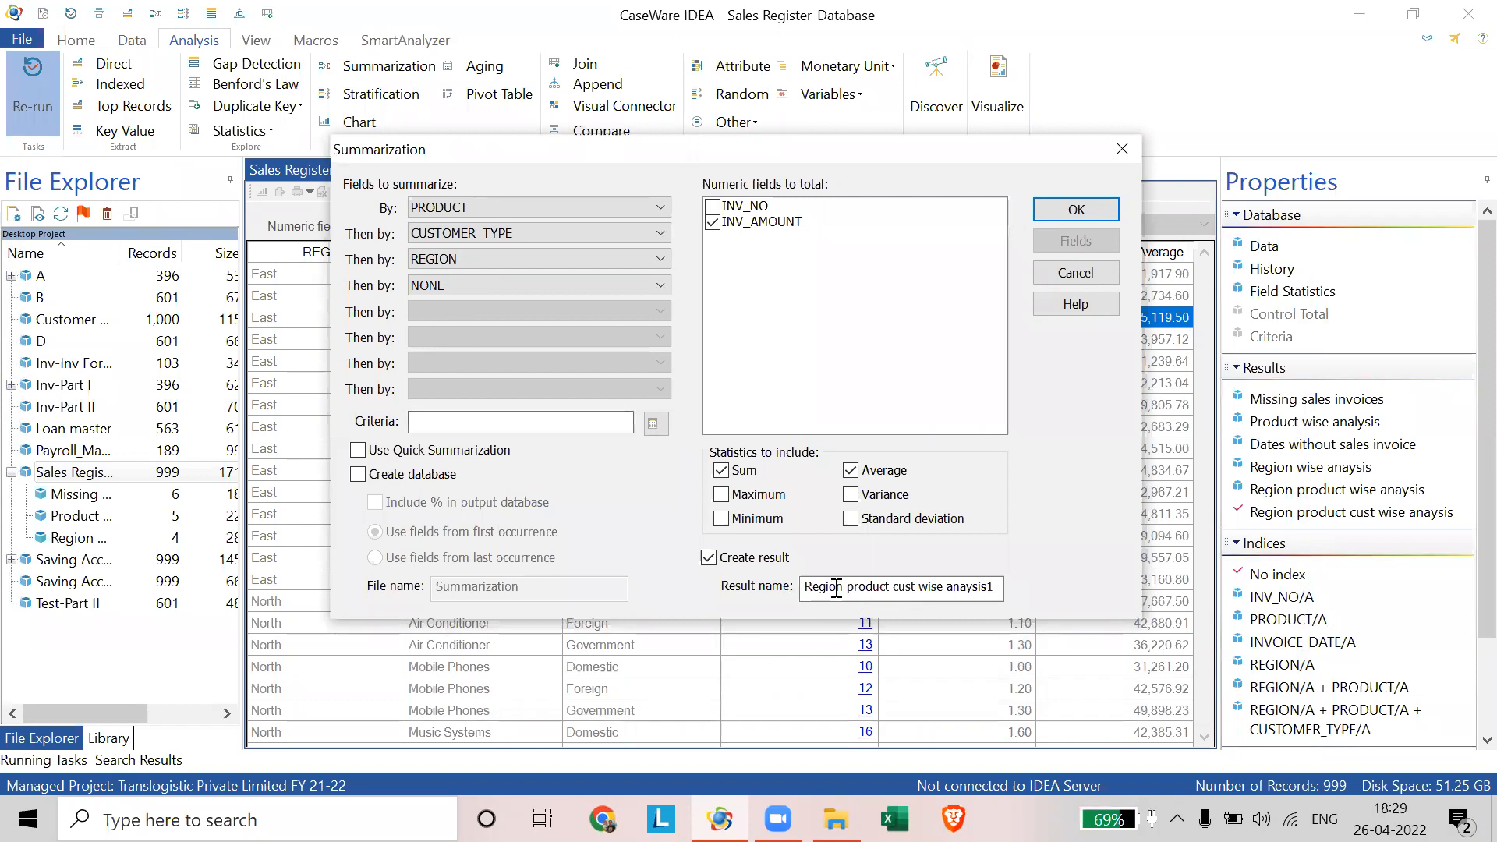
# - Name the result "Product cust region wise anaysis" and run the summarization by product, customer type and region
pyautogui.moveTo(849, 591); pyautogui.dragTo(733, 591)
pyautogui.press('Delete')
pyautogui.press('Delete')
pyautogui.write('P')
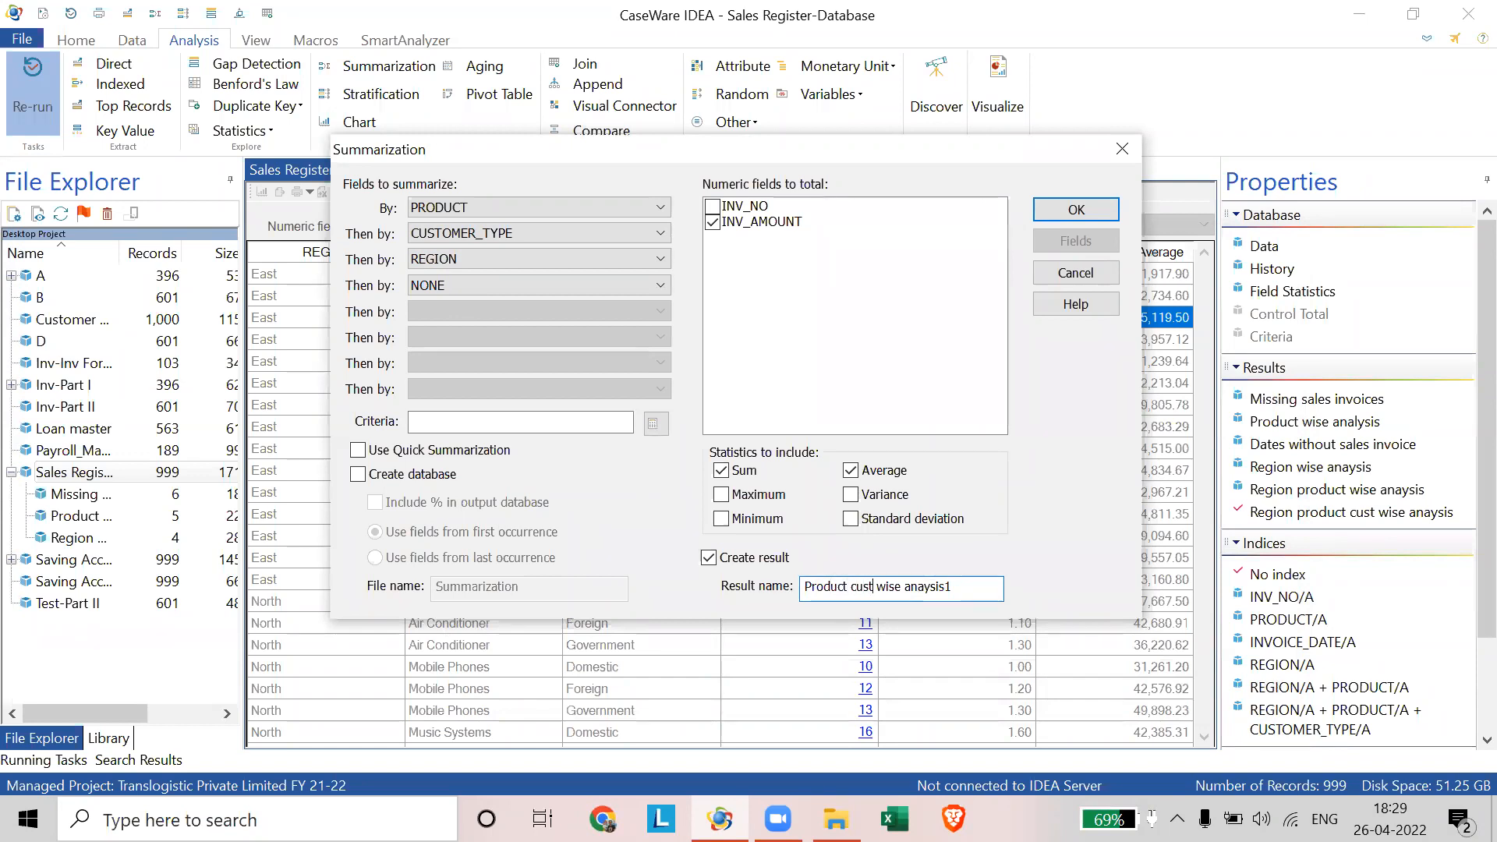
pyautogui.write('region')
pyautogui.press('BackSpace')
pyautogui.press('Return')
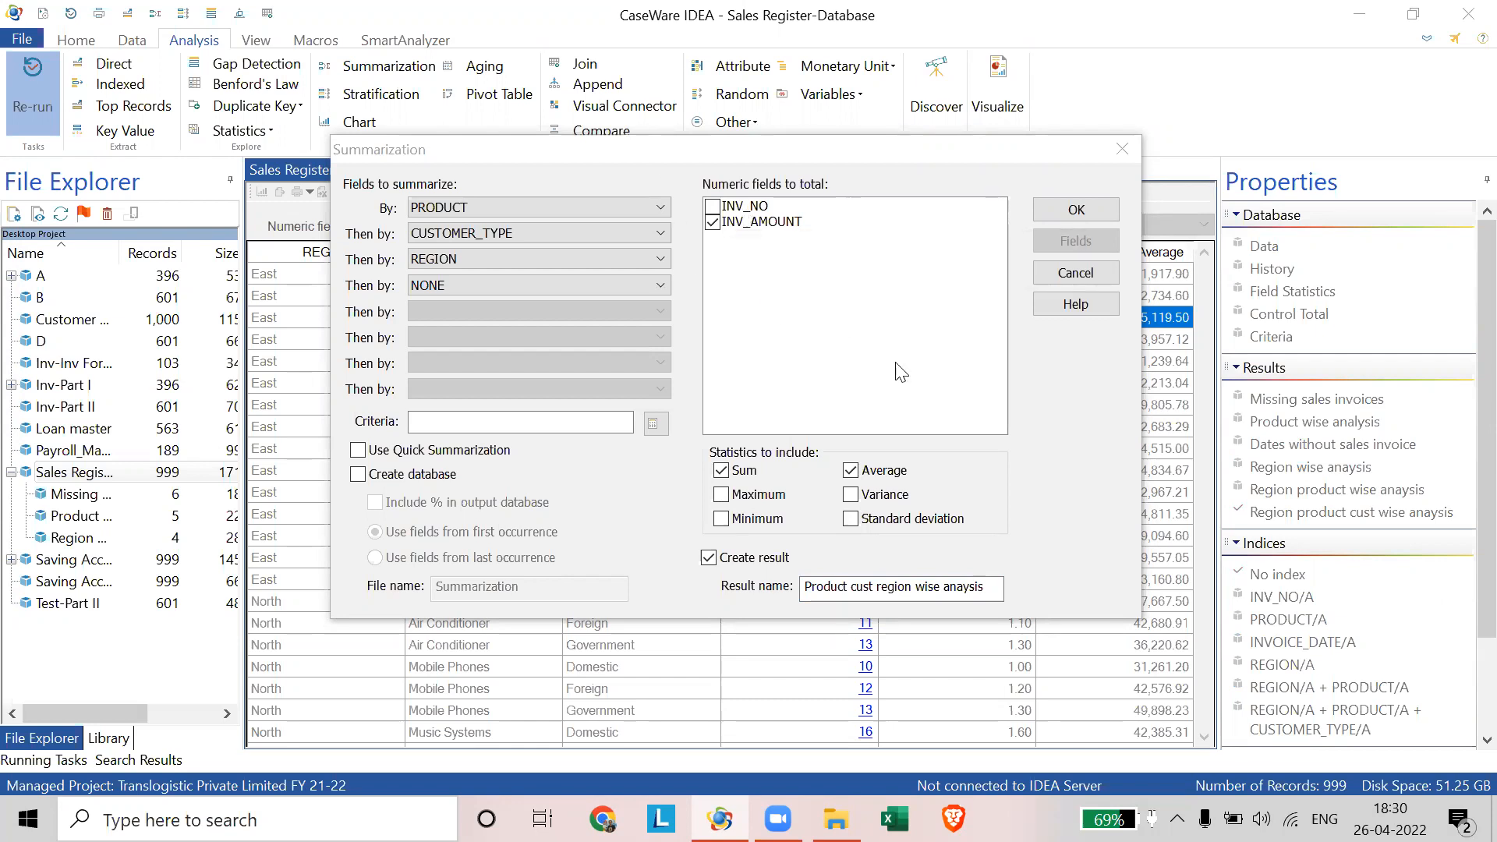
pyautogui.moveTo(692, 146); pyautogui.dragTo(573, 124)
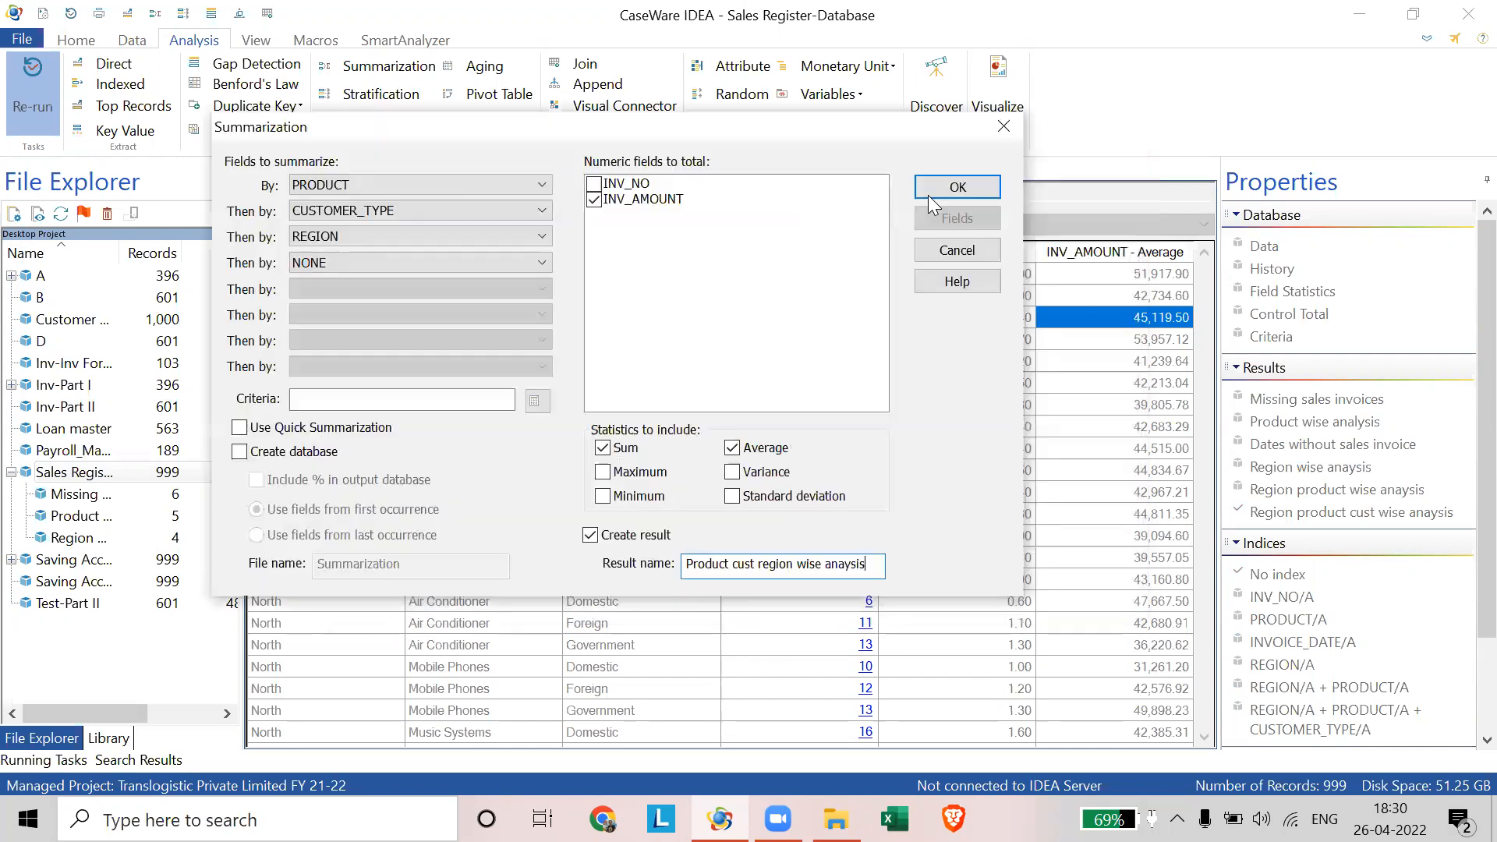
pyautogui.click(972, 190)
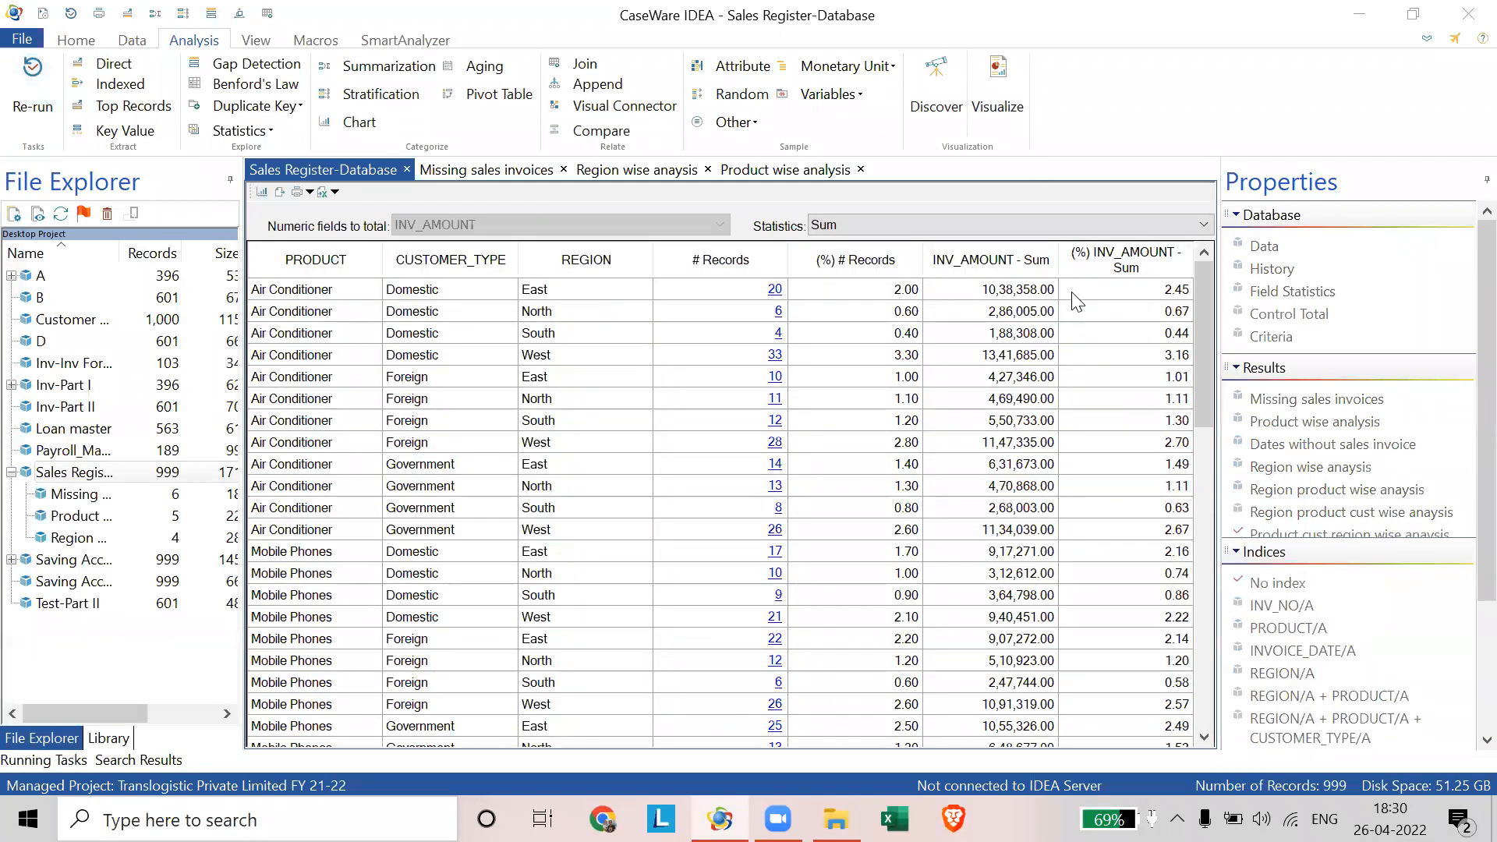
# - Switch the displayed statistic to Average and review the average invoice amounts by product, customer type and region
pyautogui.click(850, 230)
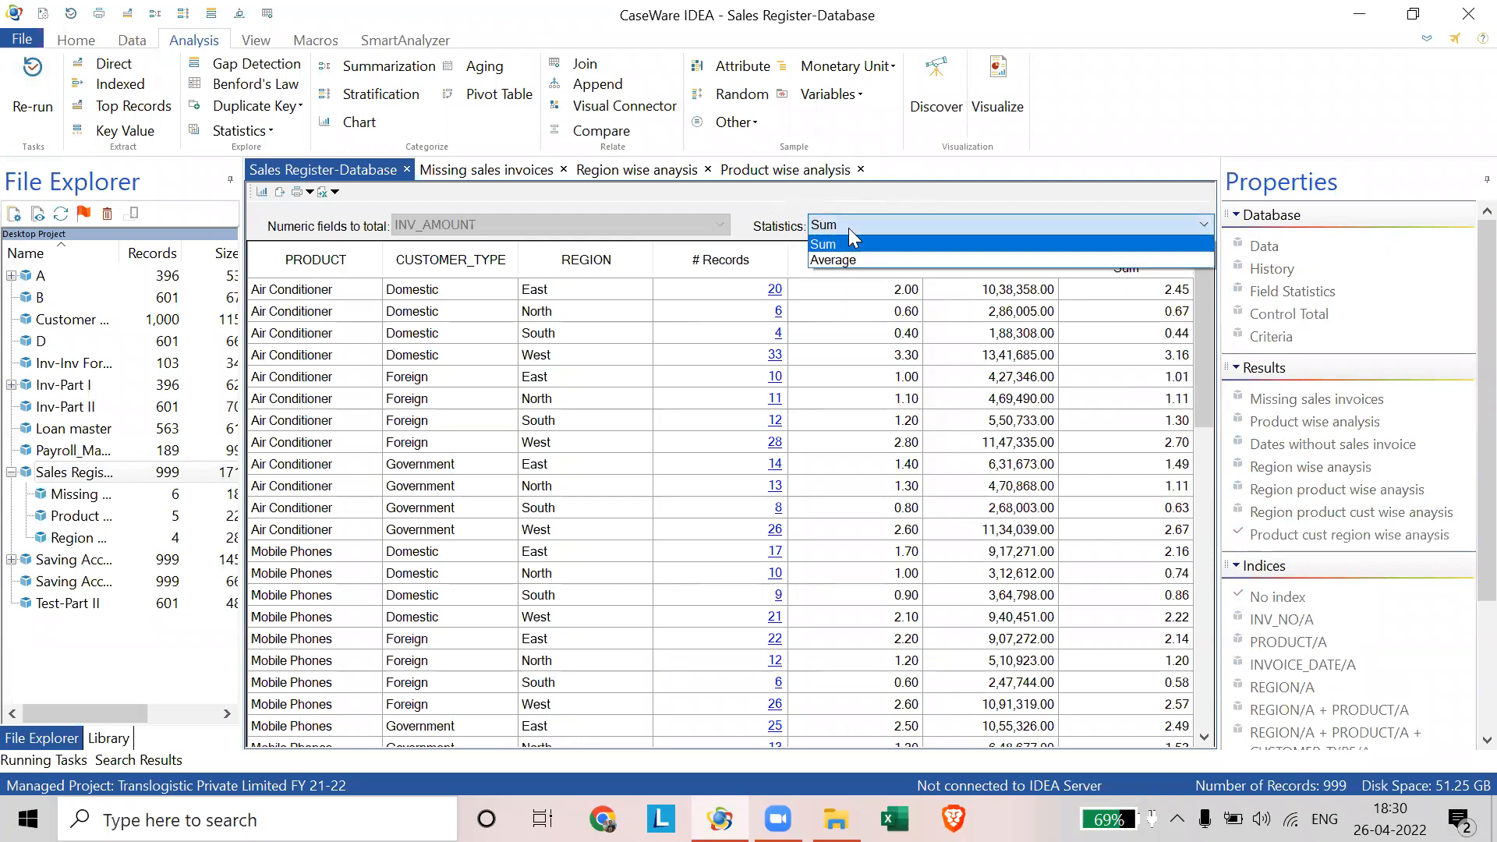
pyautogui.click(850, 260)
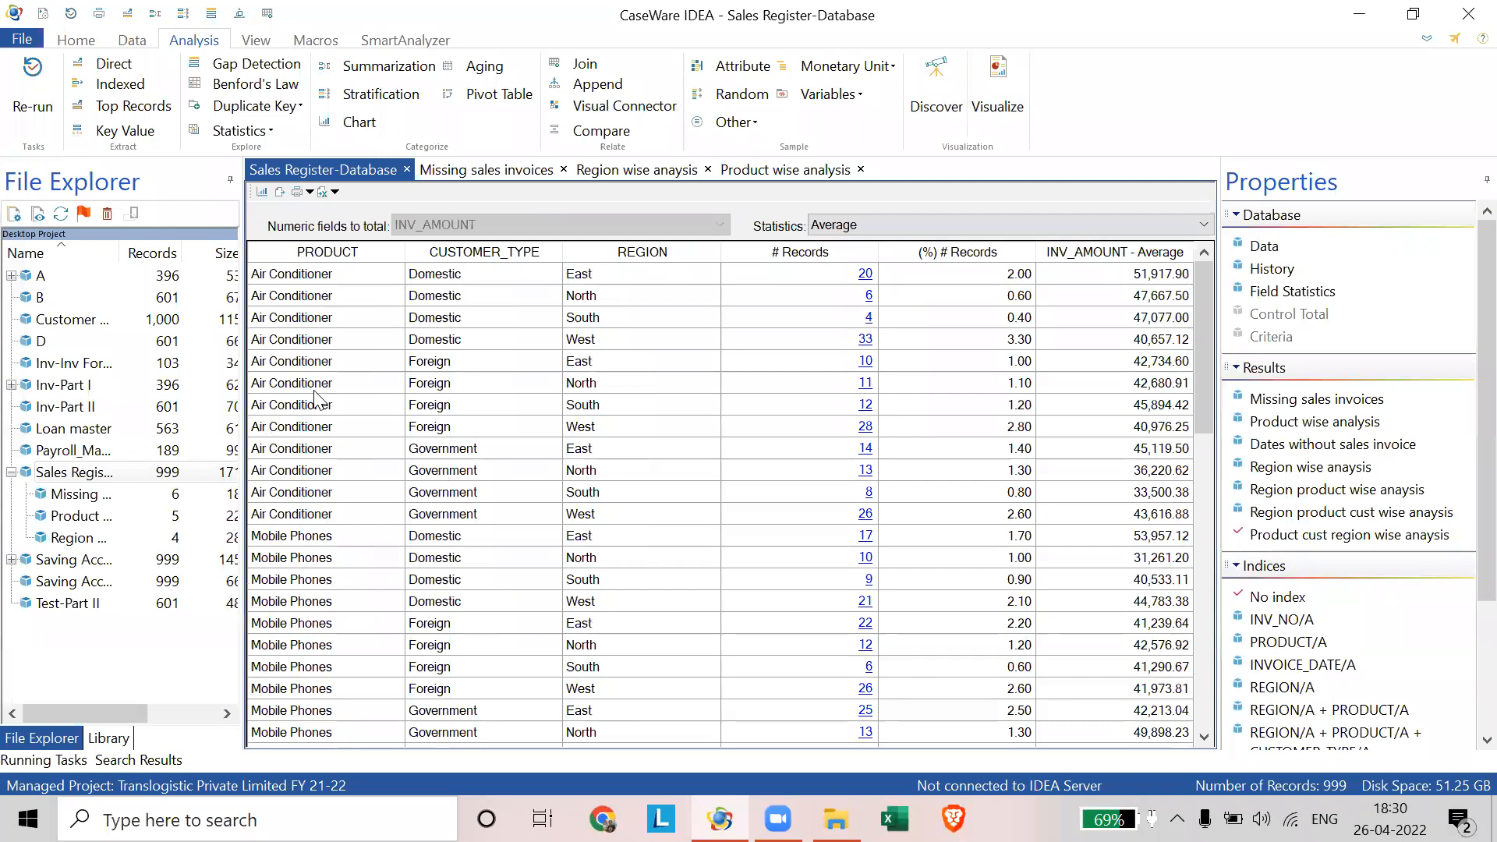
pyautogui.click(1446, 541)
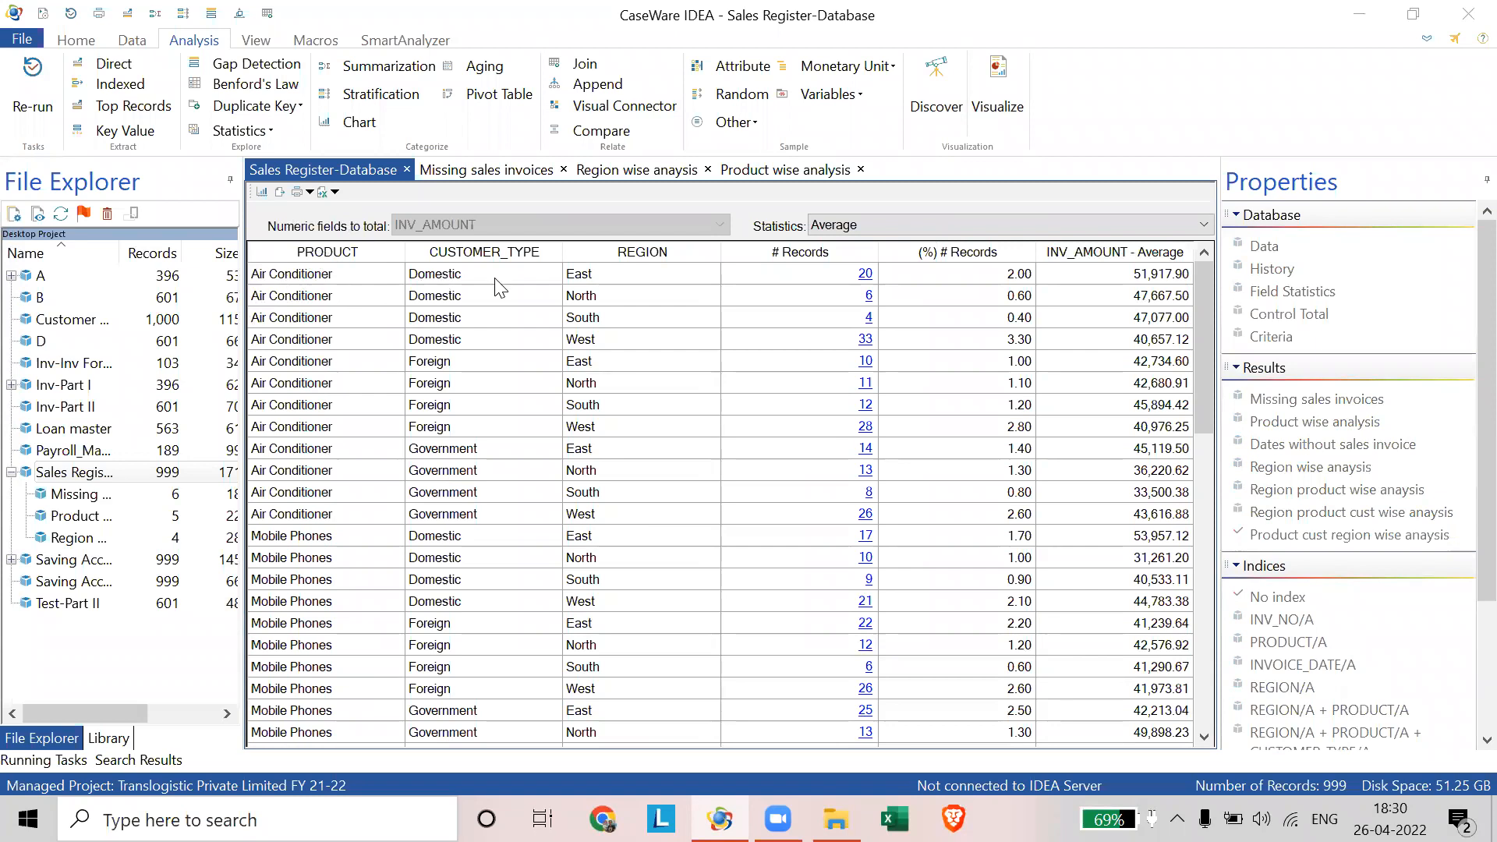
pyautogui.press('ctrl')
pyautogui.press('ctrl')
pyautogui.press('ctrl')
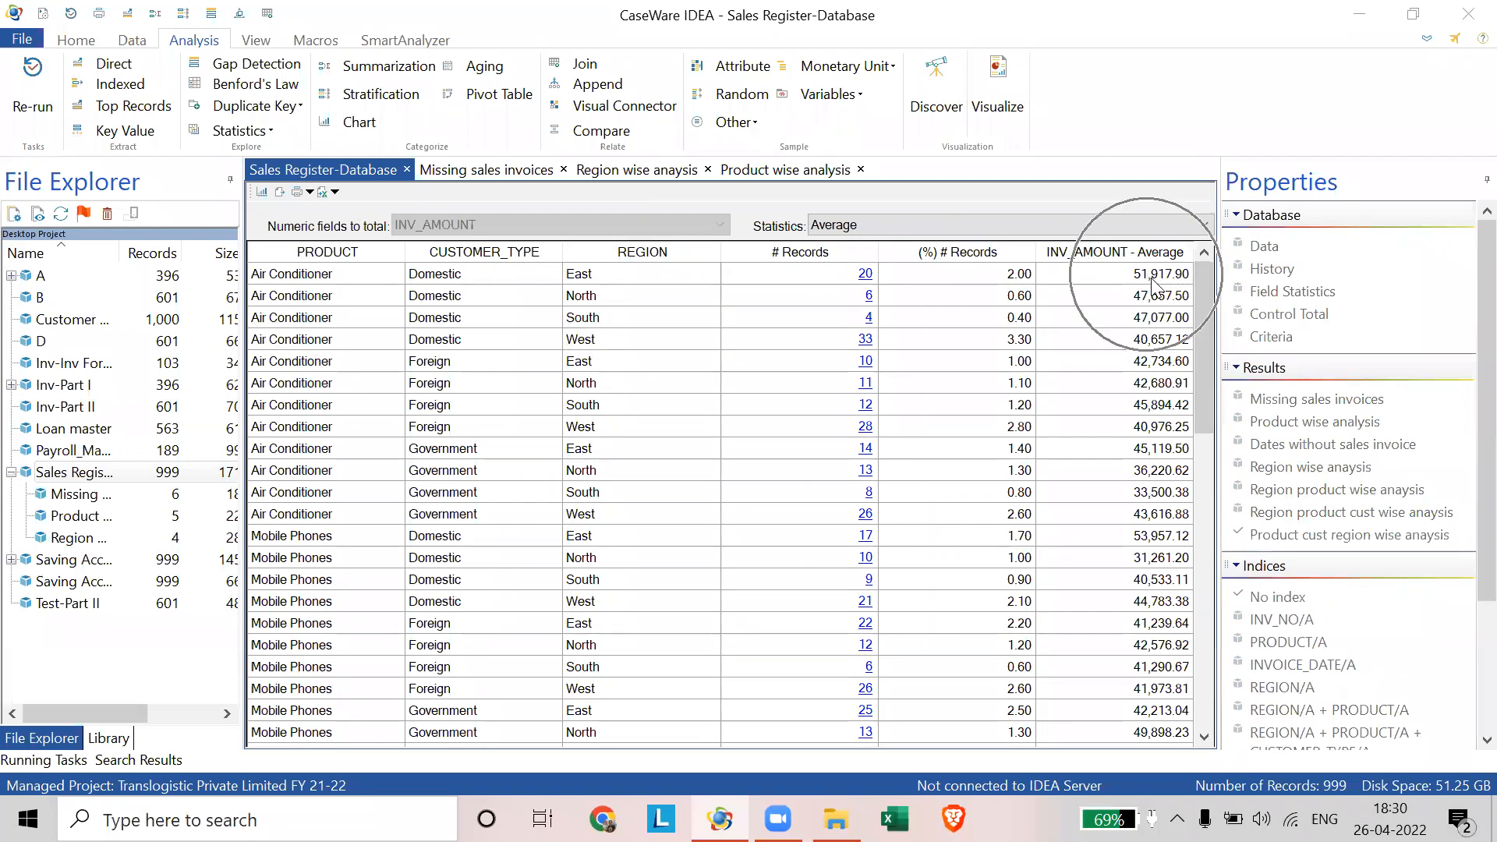
pyautogui.press('ctrl')
pyautogui.press('ctrl')
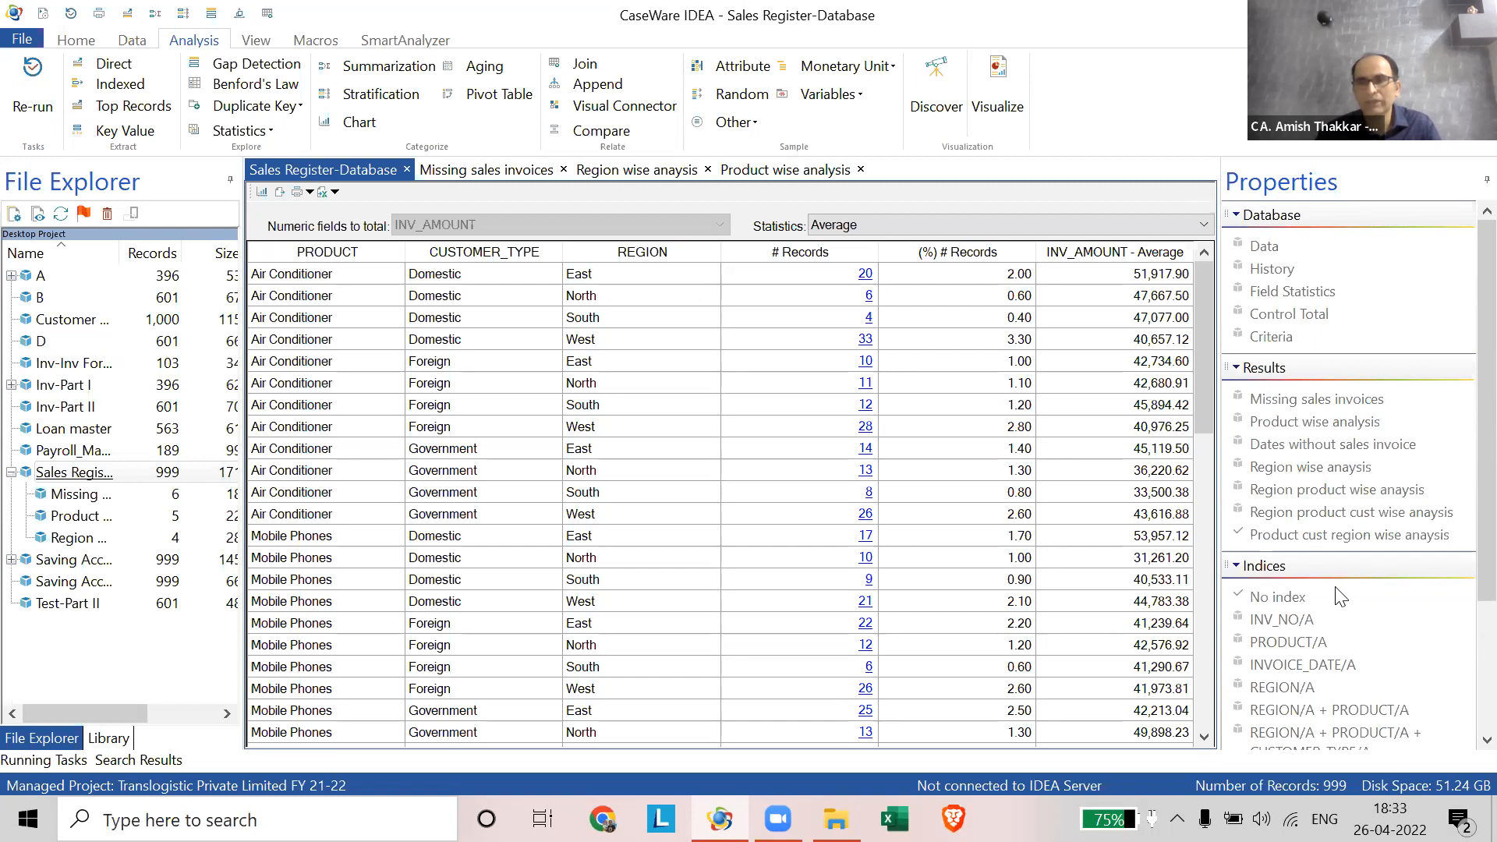
# - Review the saved product, region, region-product, region-product-customer and product-customer-region analysis results one after another
pyautogui.click(1298, 421)
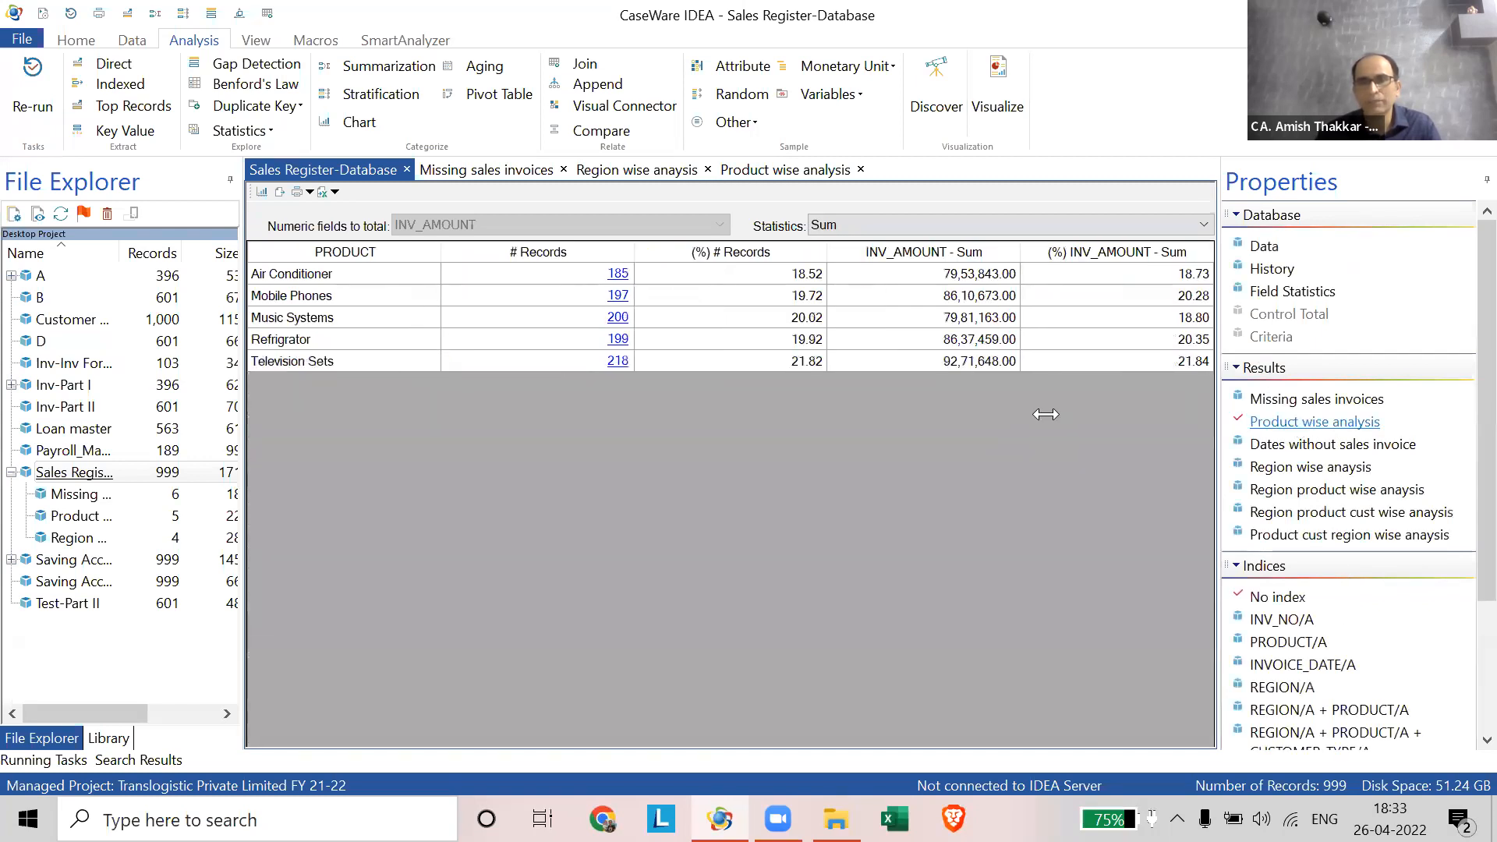
pyautogui.click(1335, 468)
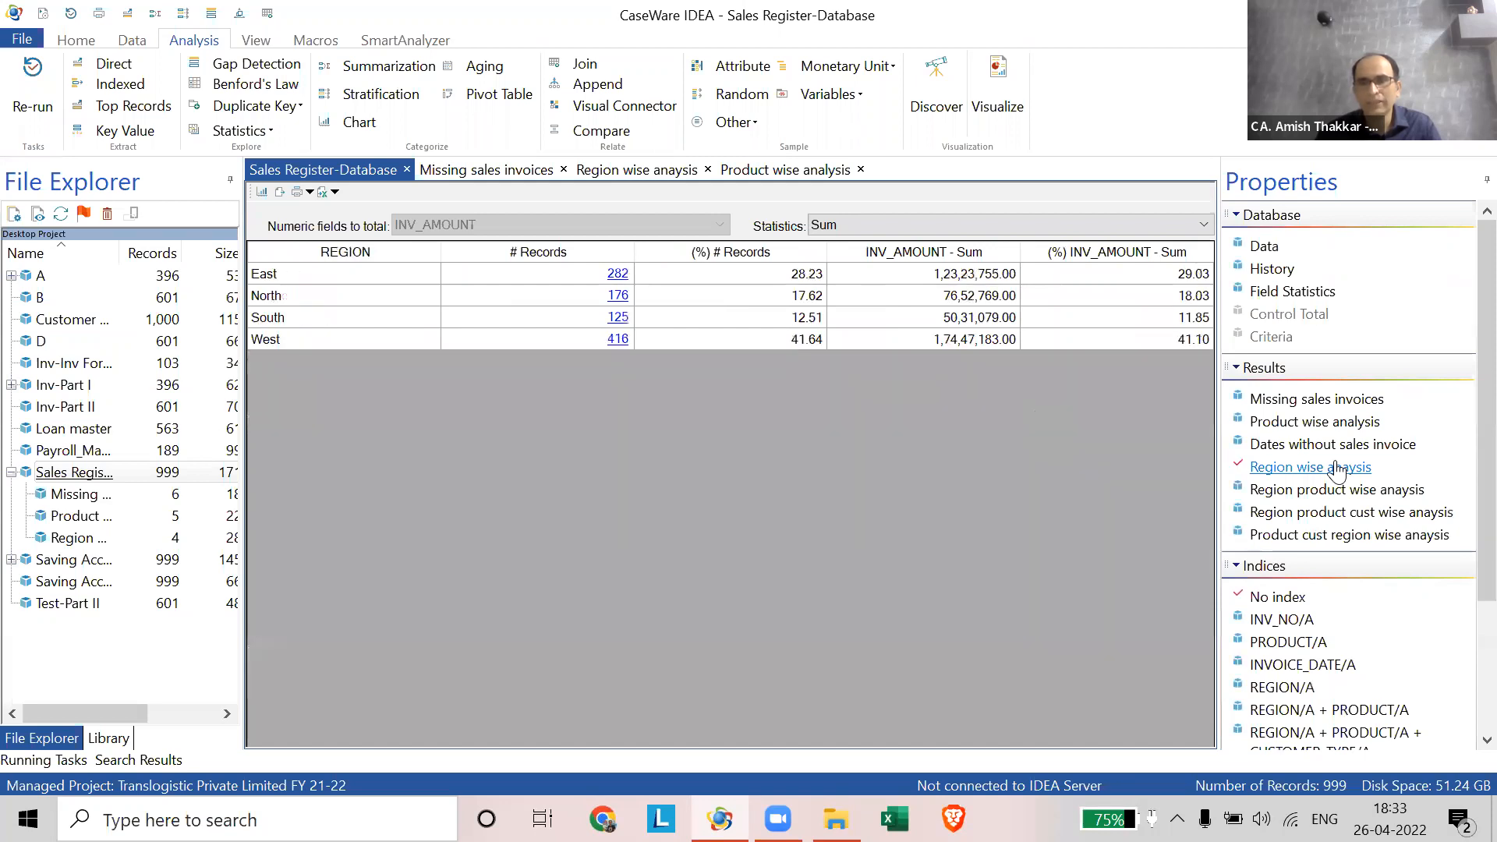
pyautogui.click(1325, 489)
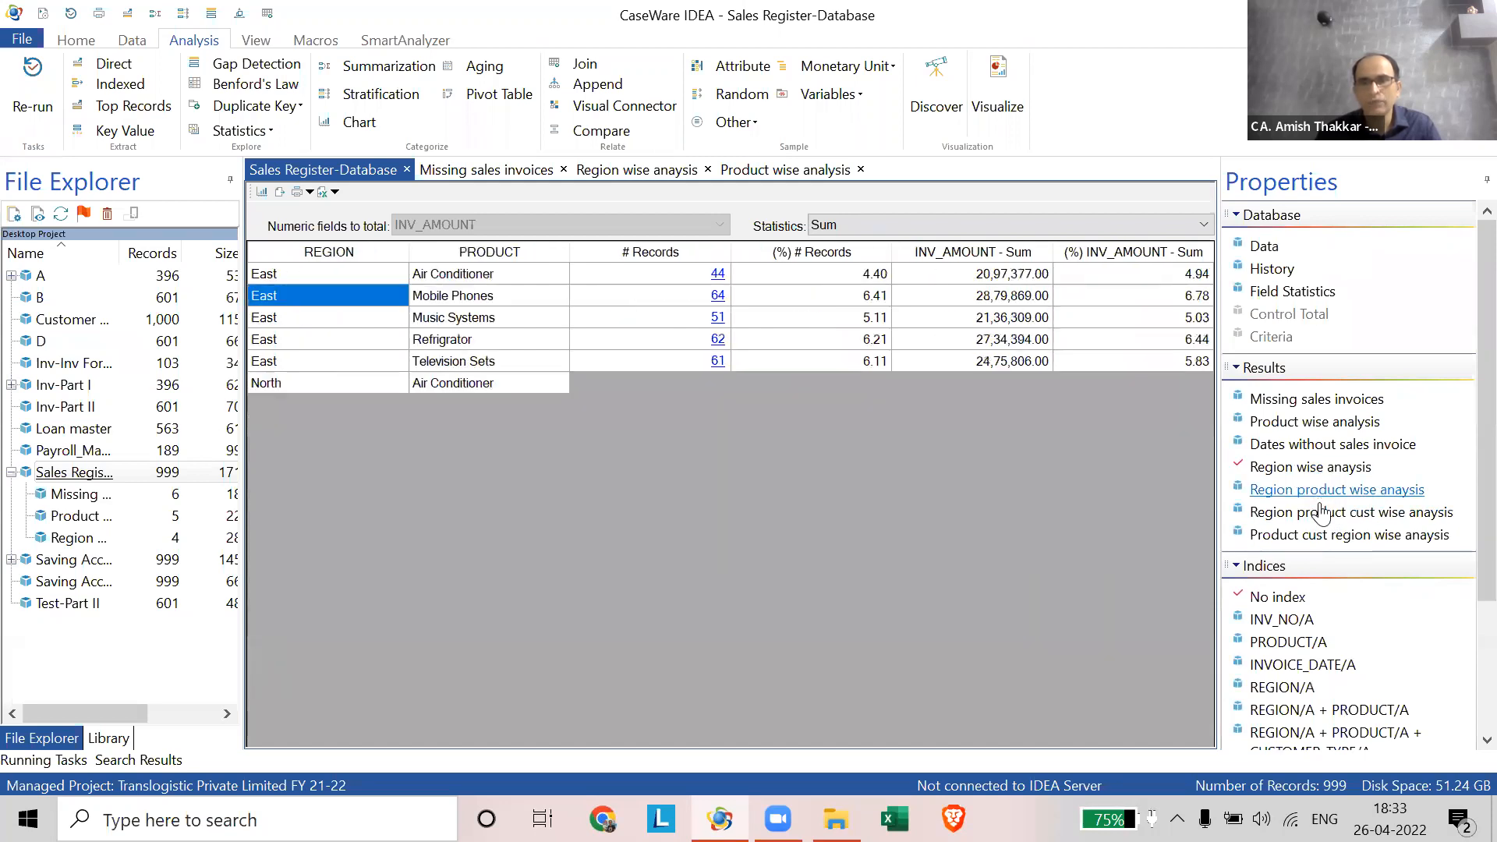
pyautogui.click(1321, 513)
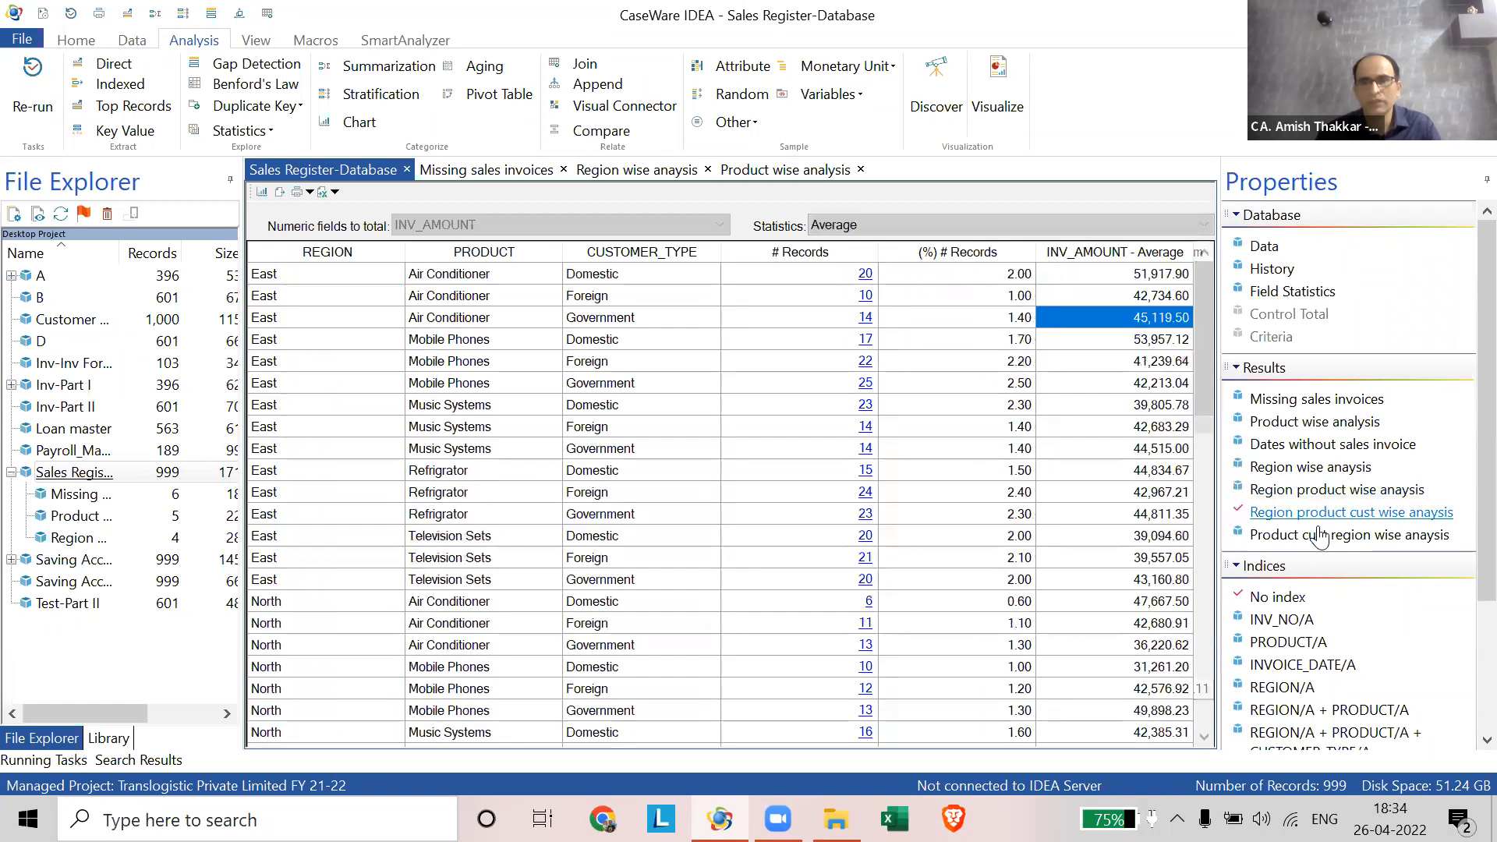
pyautogui.click(1320, 535)
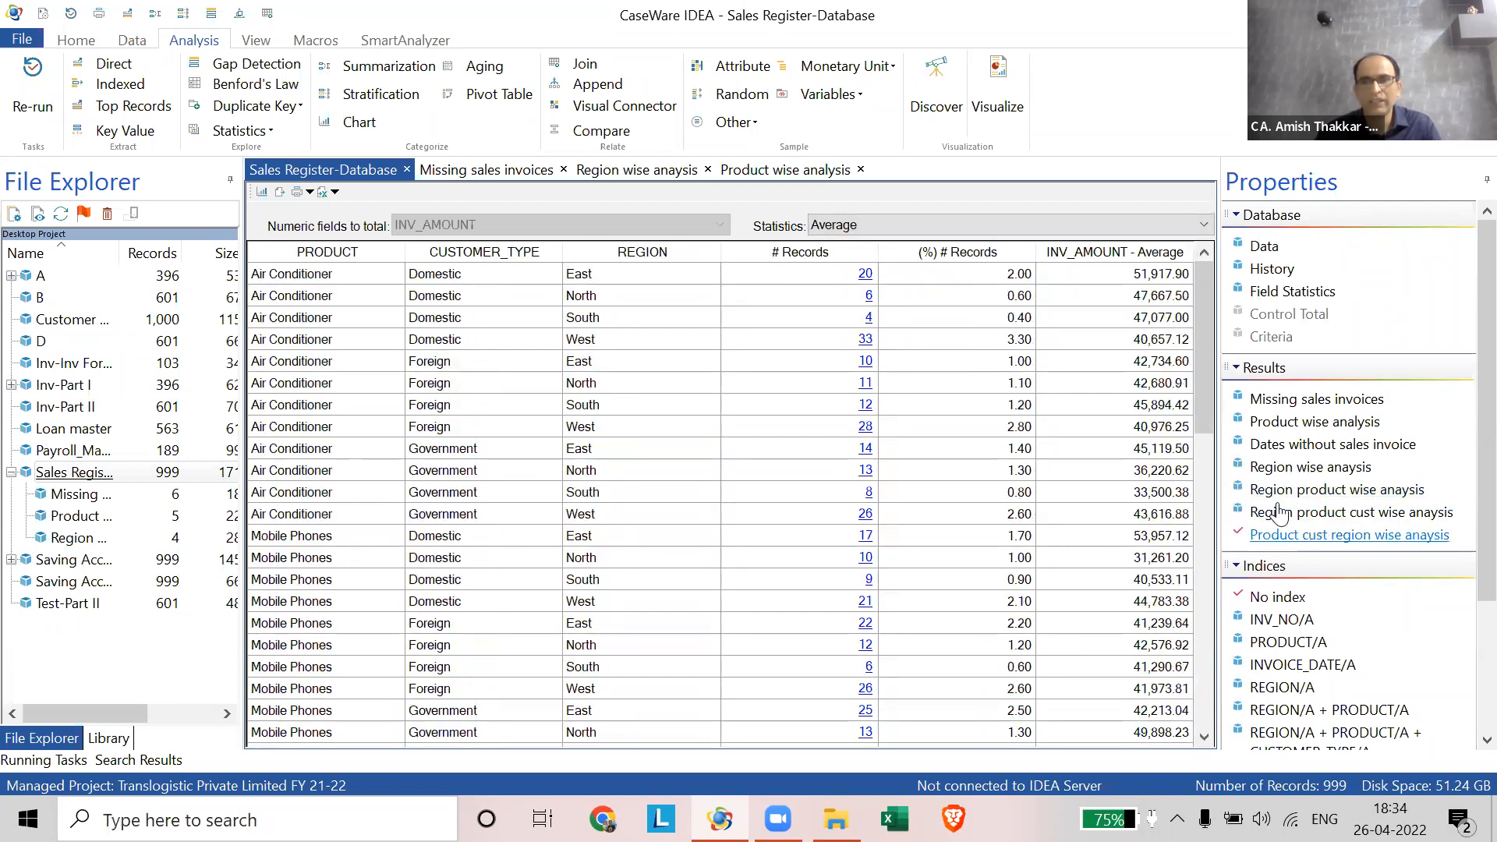
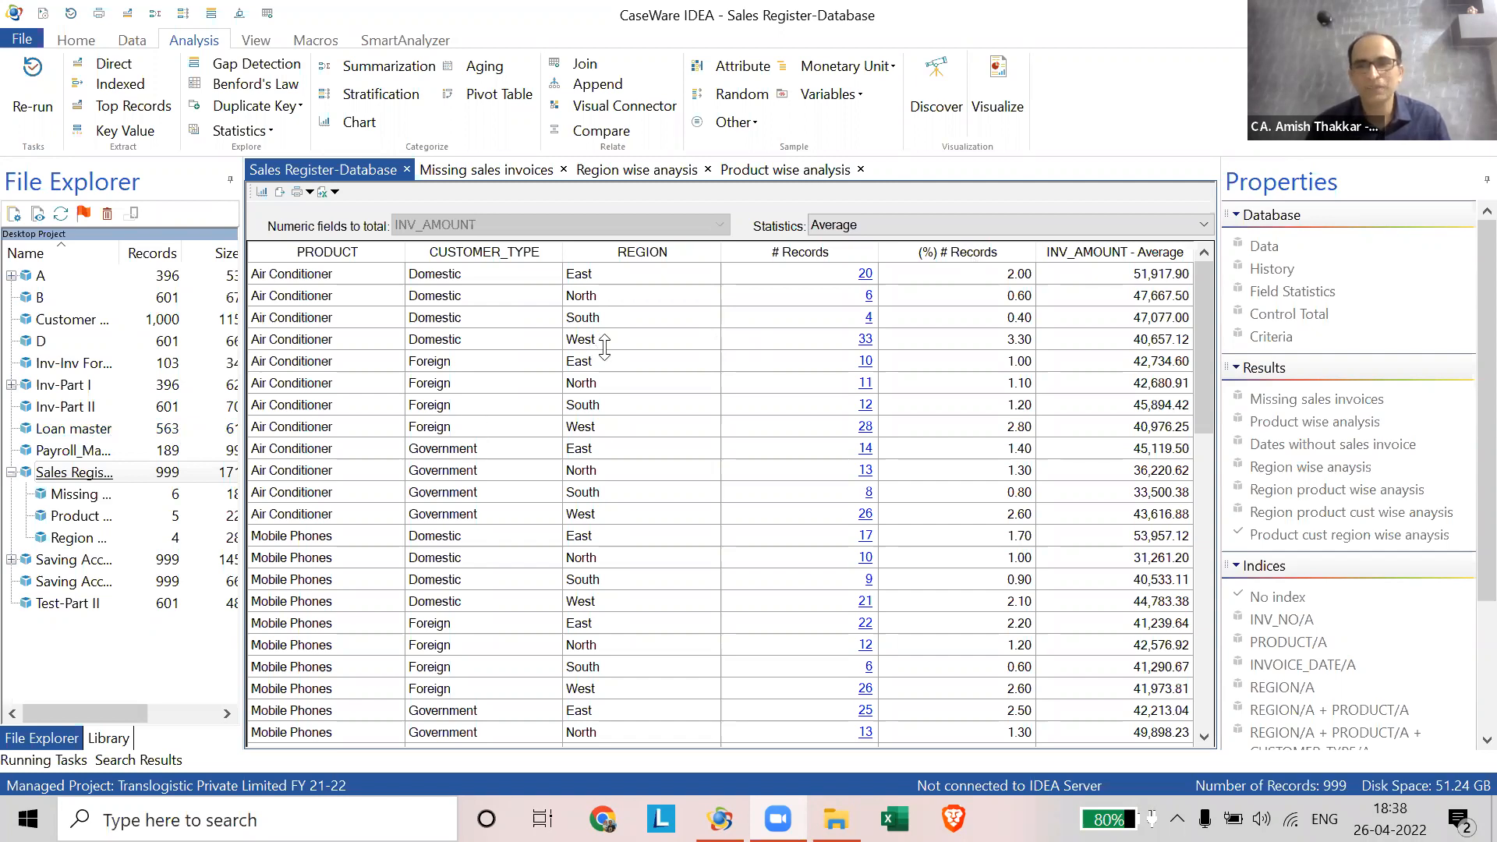
# - Return to the Sales Register's data records, enlarge the view and look through the fields up to INV_AMOUNT
pyautogui.click(1268, 247)
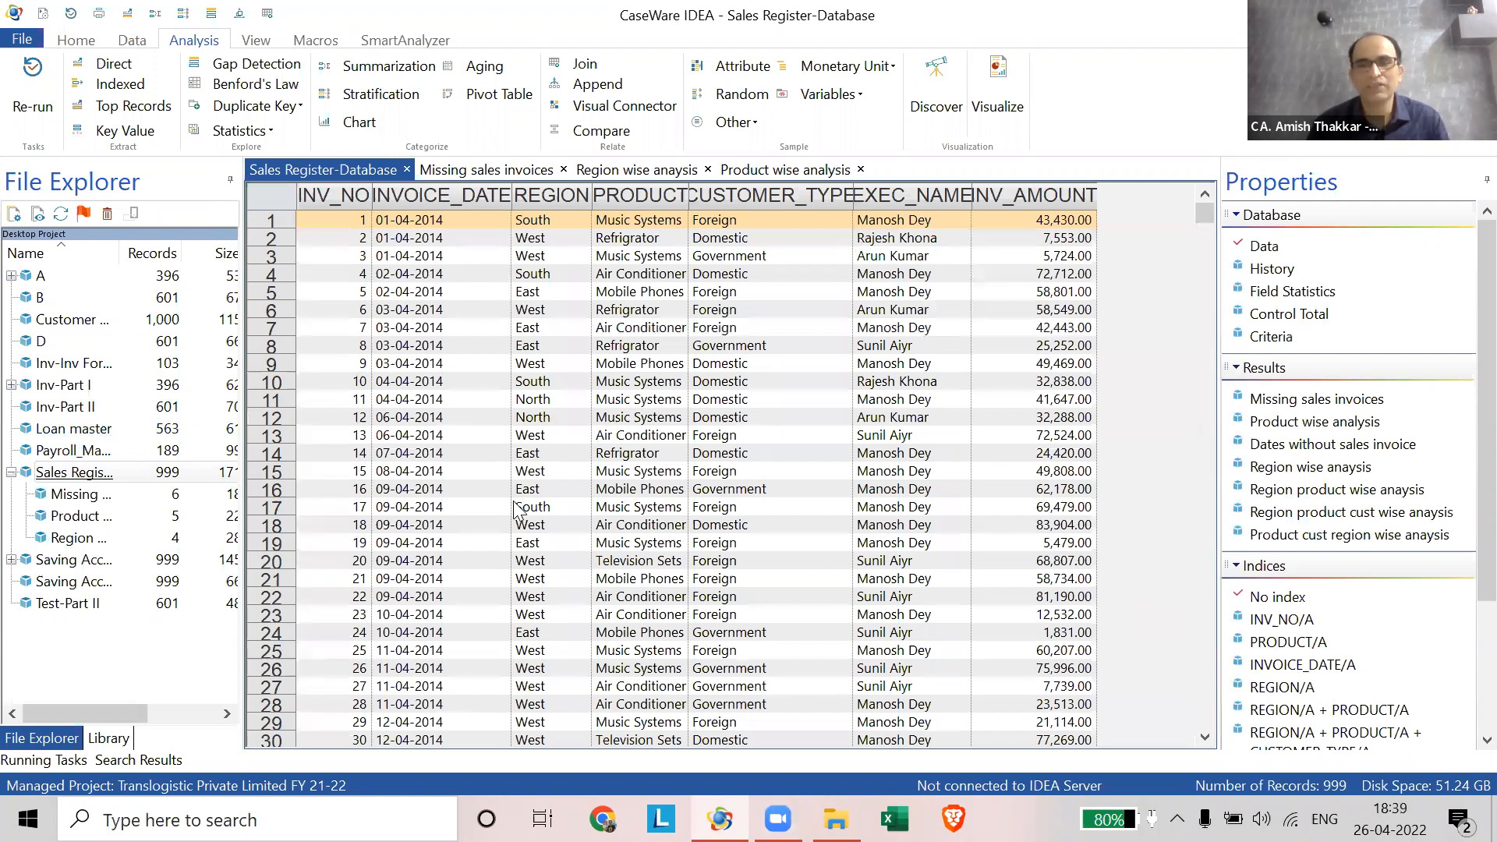
pyautogui.scroll(2, 514, 514)
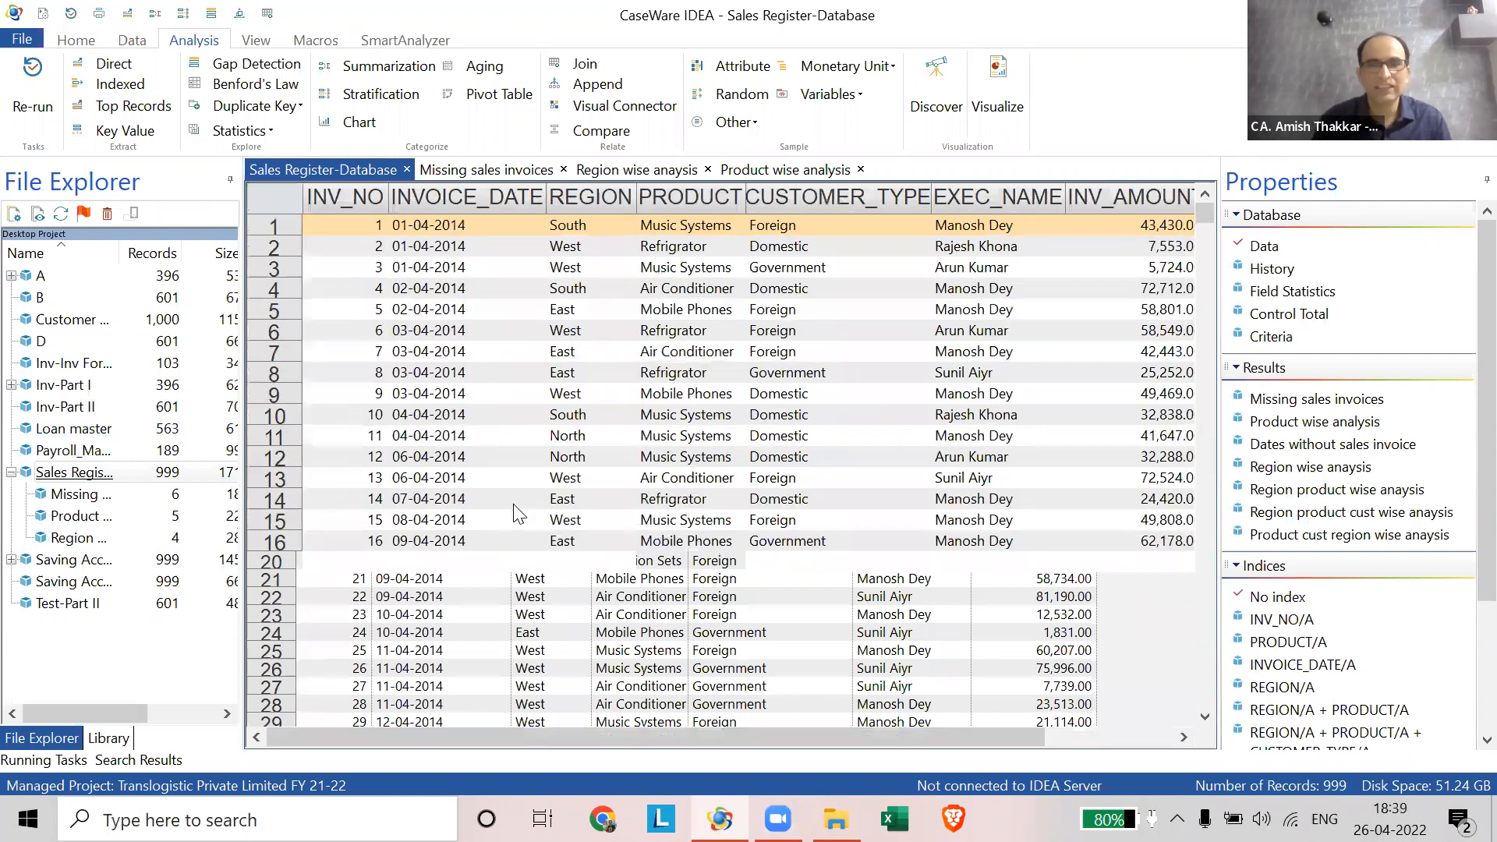
pyautogui.moveTo(396, 734); pyautogui.dragTo(509, 696)
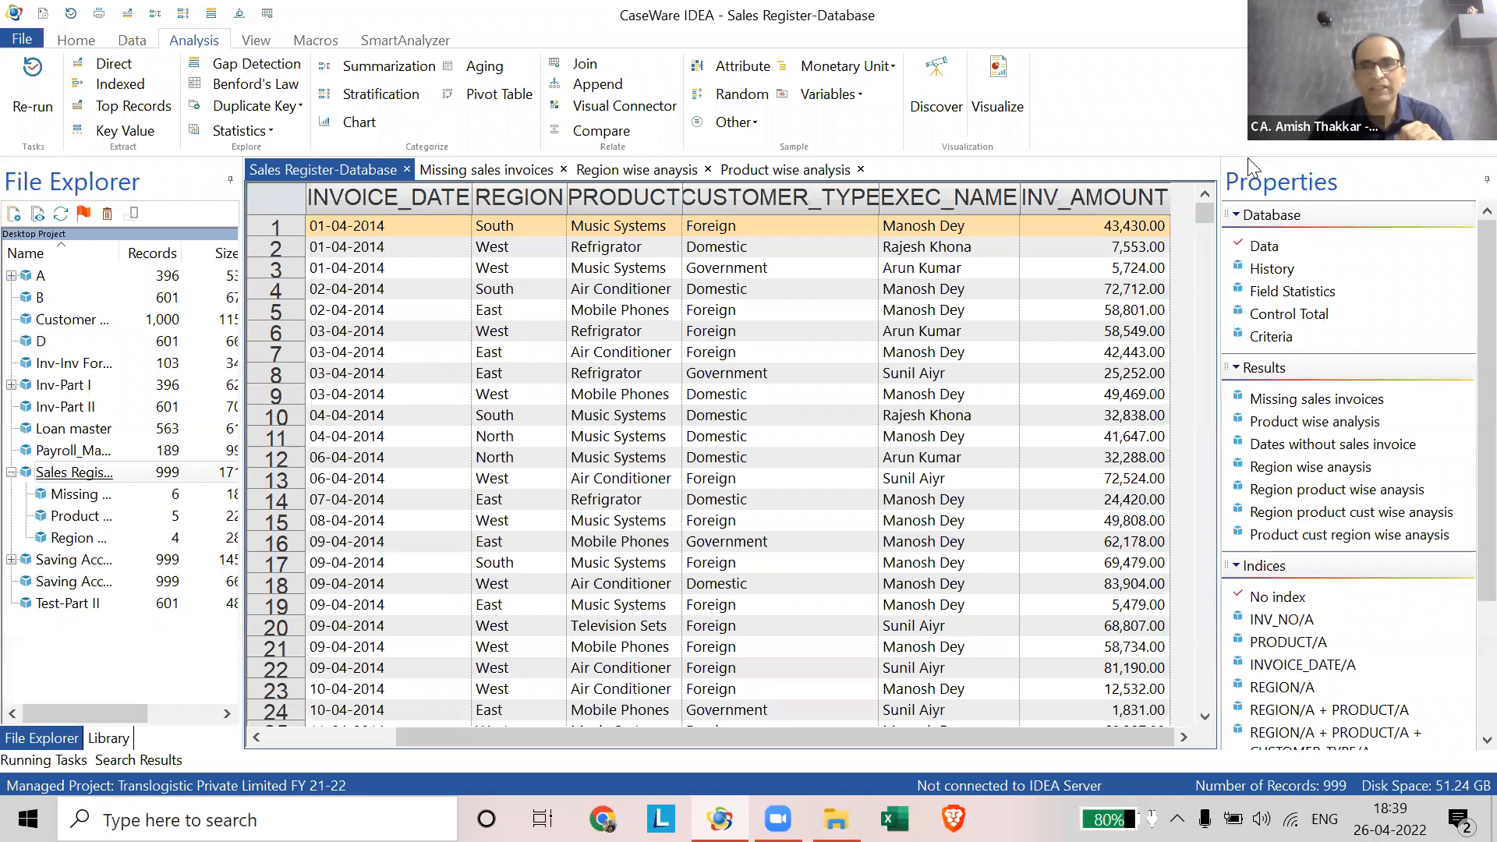
# - Display the Sales Register's numeric field statistics and widen the statistic name, INV_NO and INV_AMOUNT columns so their contents are fully readable
pyautogui.click(1285, 293)
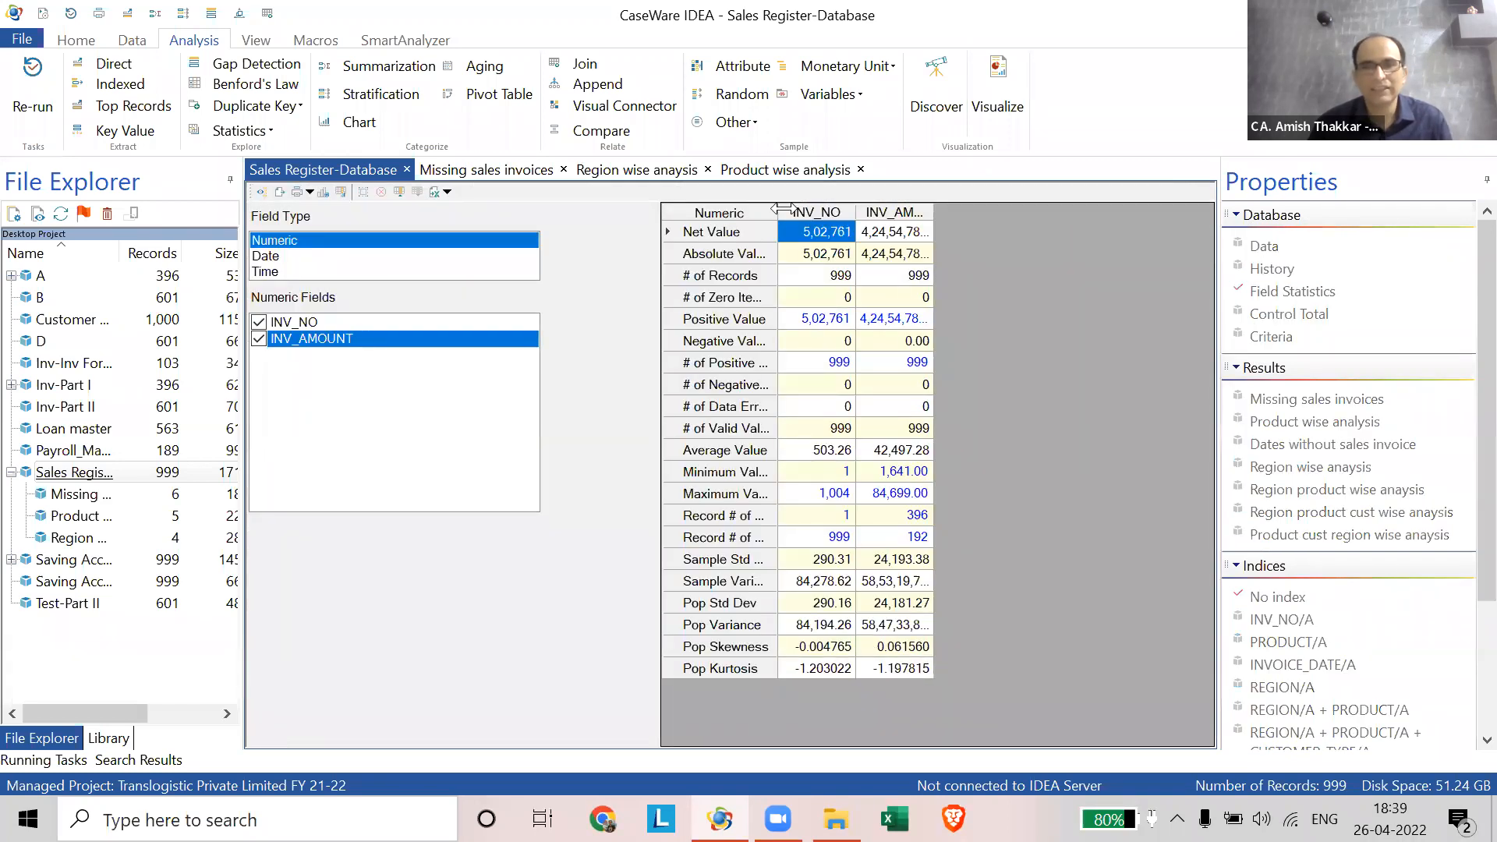
pyautogui.moveTo(782, 212); pyautogui.dragTo(800, 212)
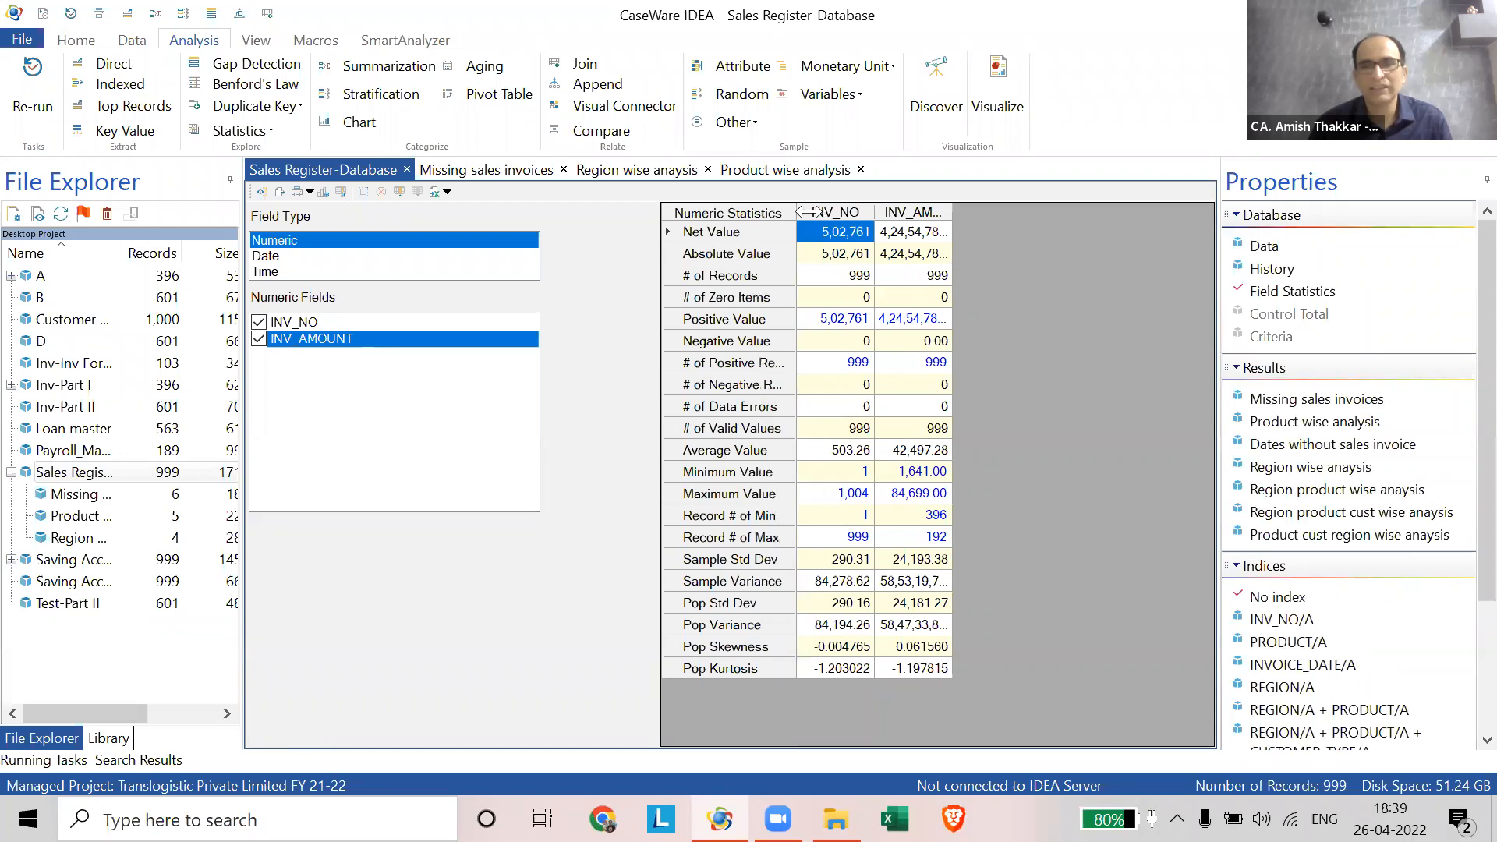
pyautogui.moveTo(952, 212); pyautogui.dragTo(1055, 204)
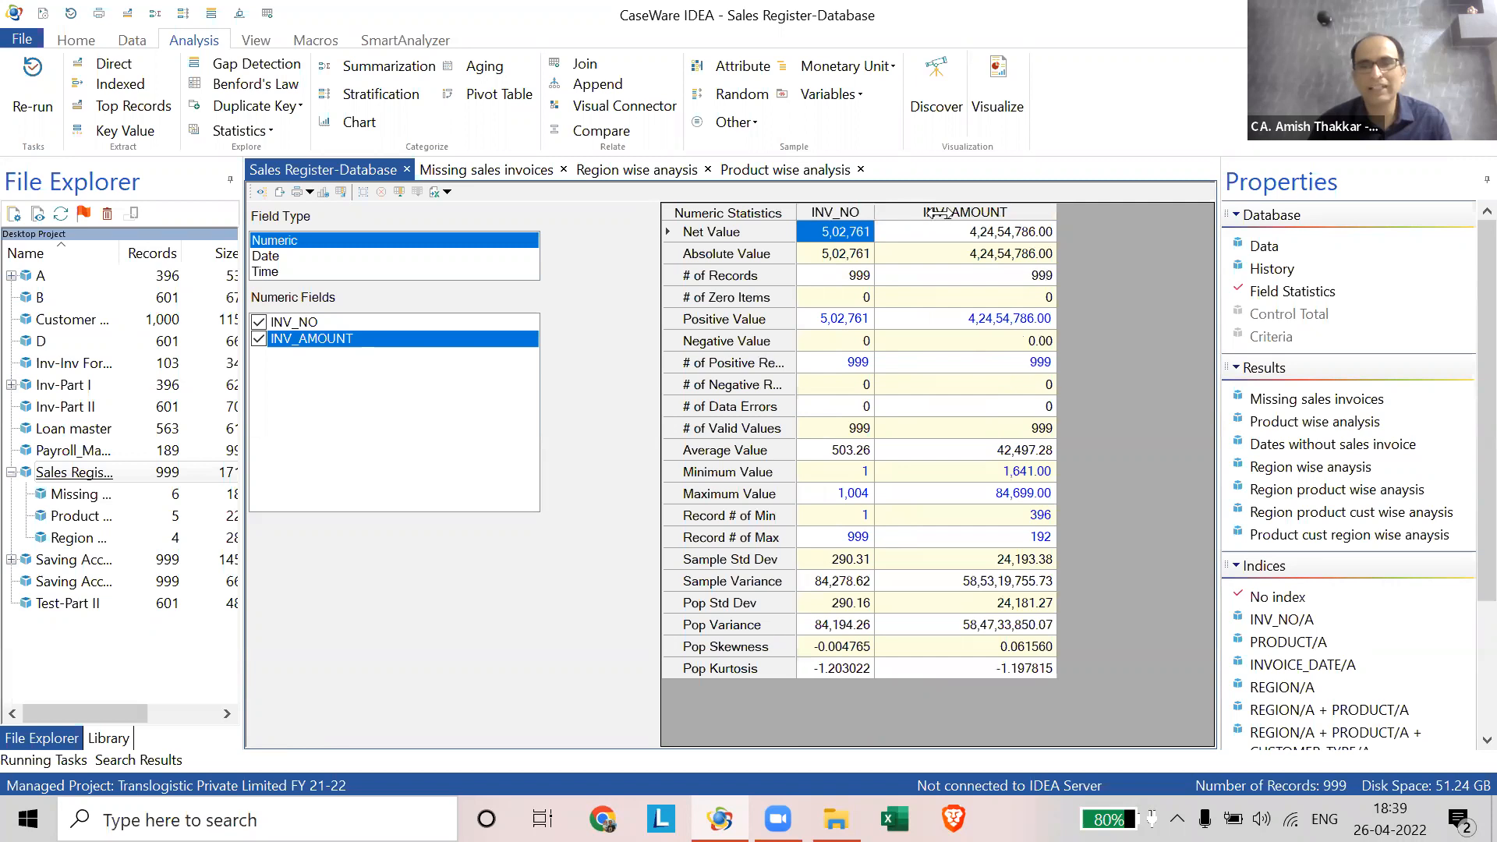
pyautogui.moveTo(938, 212); pyautogui.dragTo(938, 212)
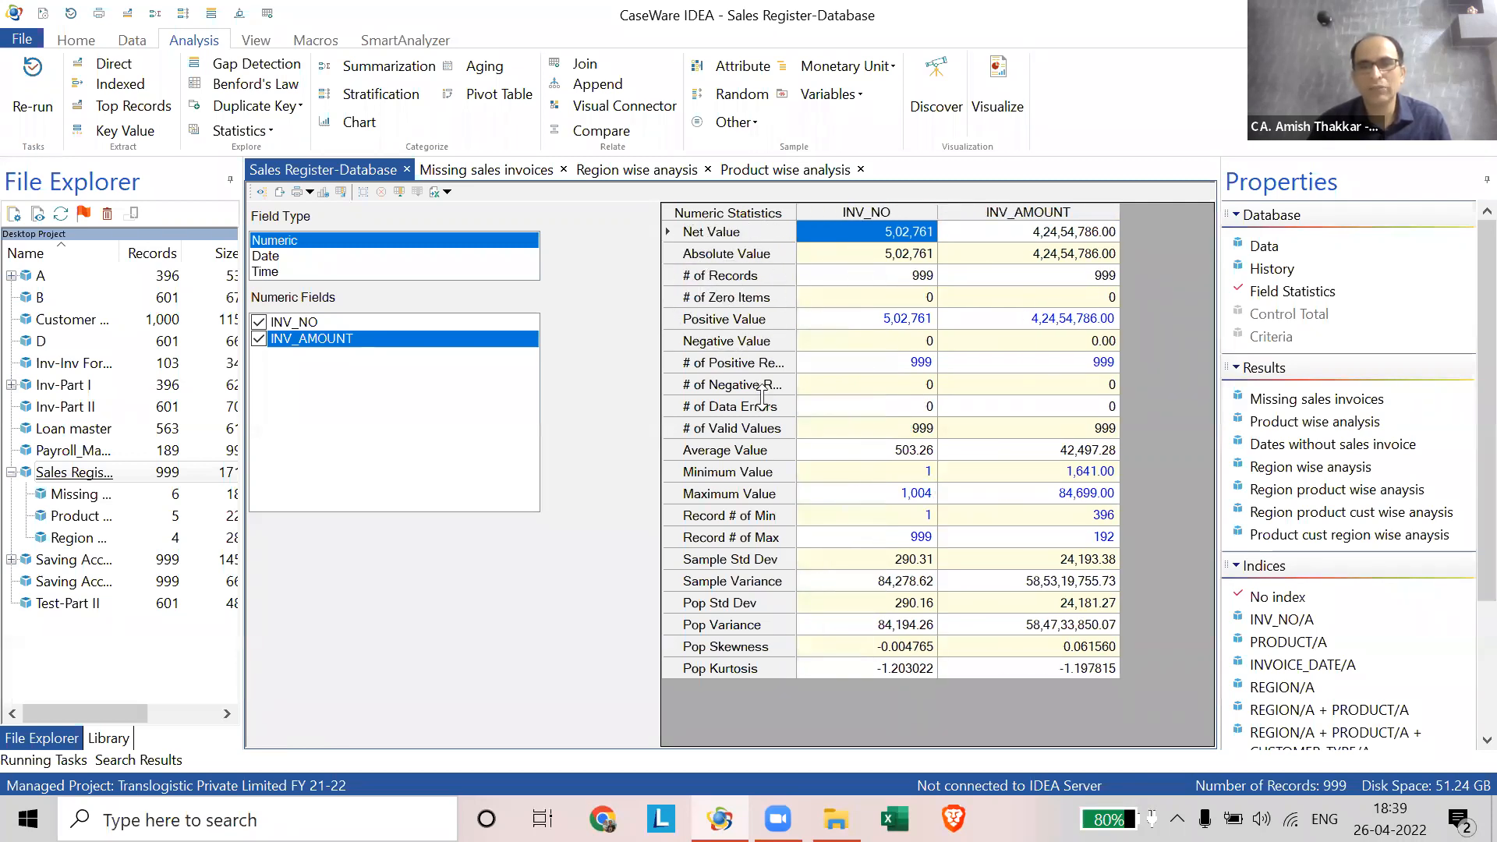
pyautogui.moveTo(792, 207); pyautogui.dragTo(833, 206)
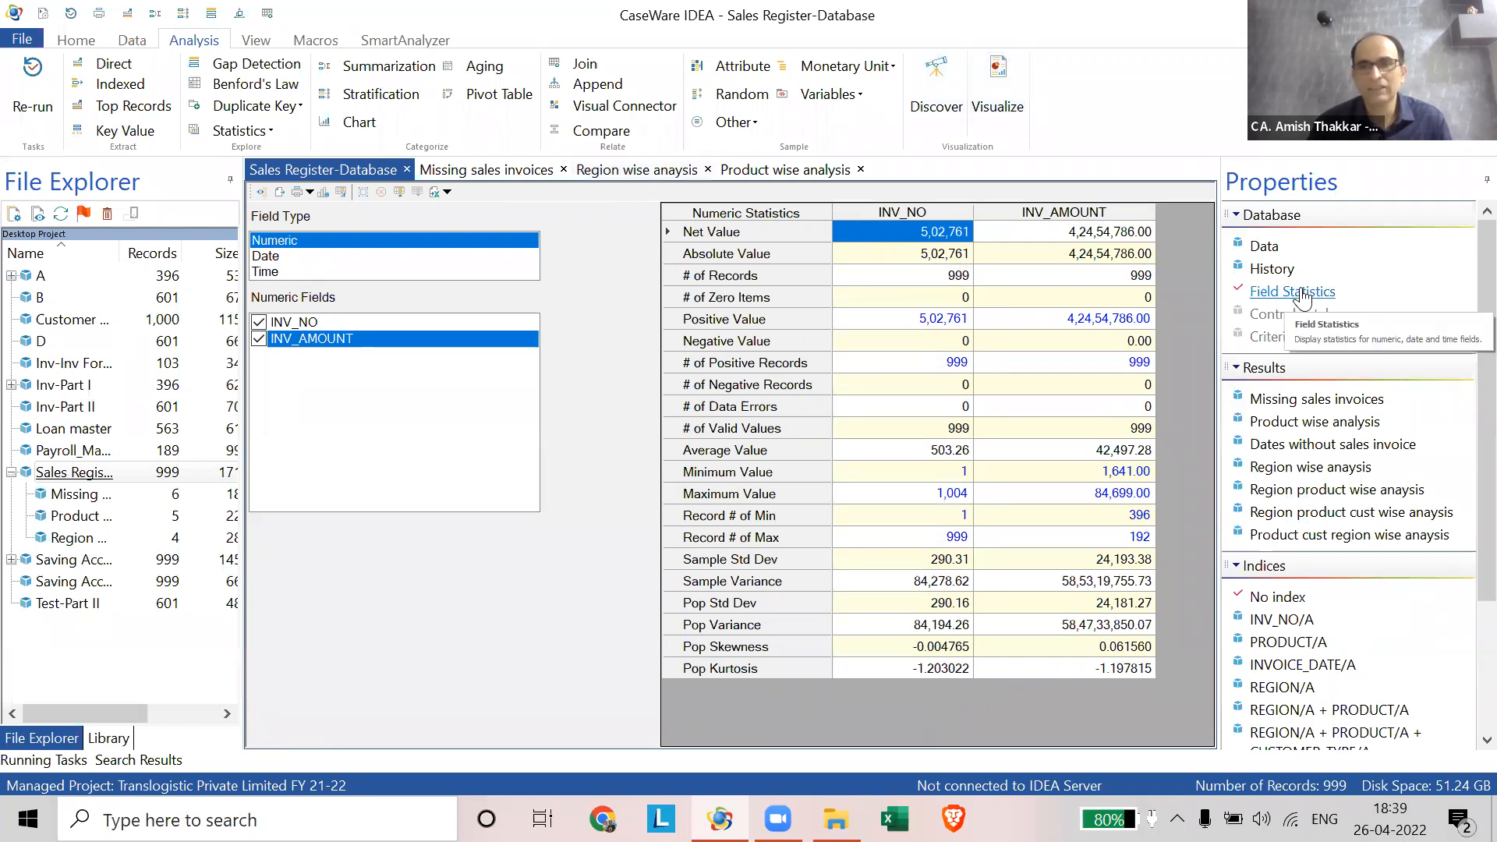
# - Display the date statistics for INVOICE_DATE, widen the column and examine the most common day and month and the monthly item counts
pyautogui.click(273, 257)
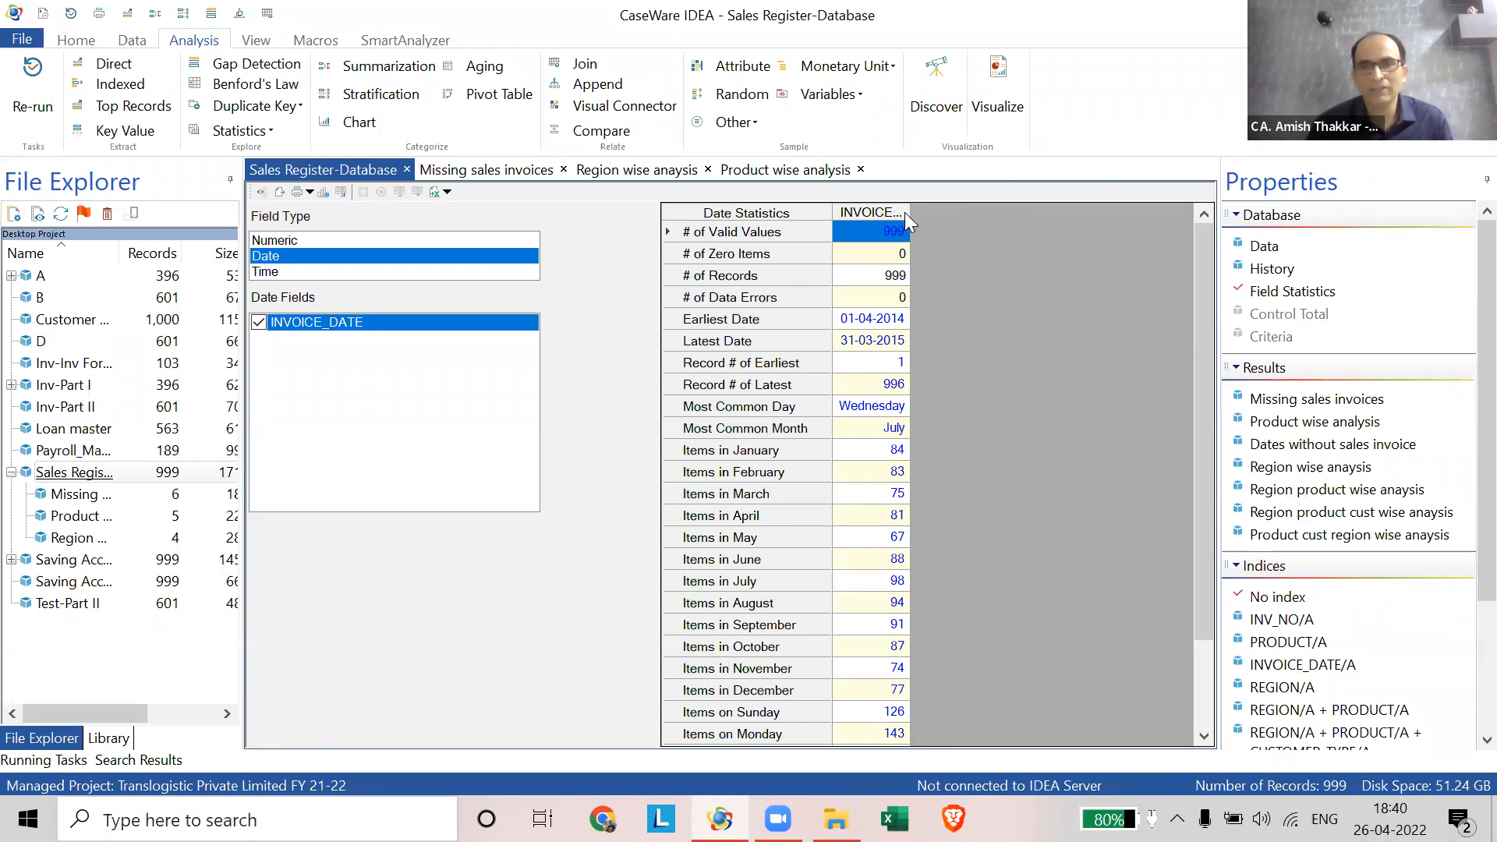
pyautogui.moveTo(909, 212)
pyautogui.mouseDown()
pyautogui.moveTo(1006, 211)
pyautogui.moveTo(917, 223)
pyautogui.mouseUp()
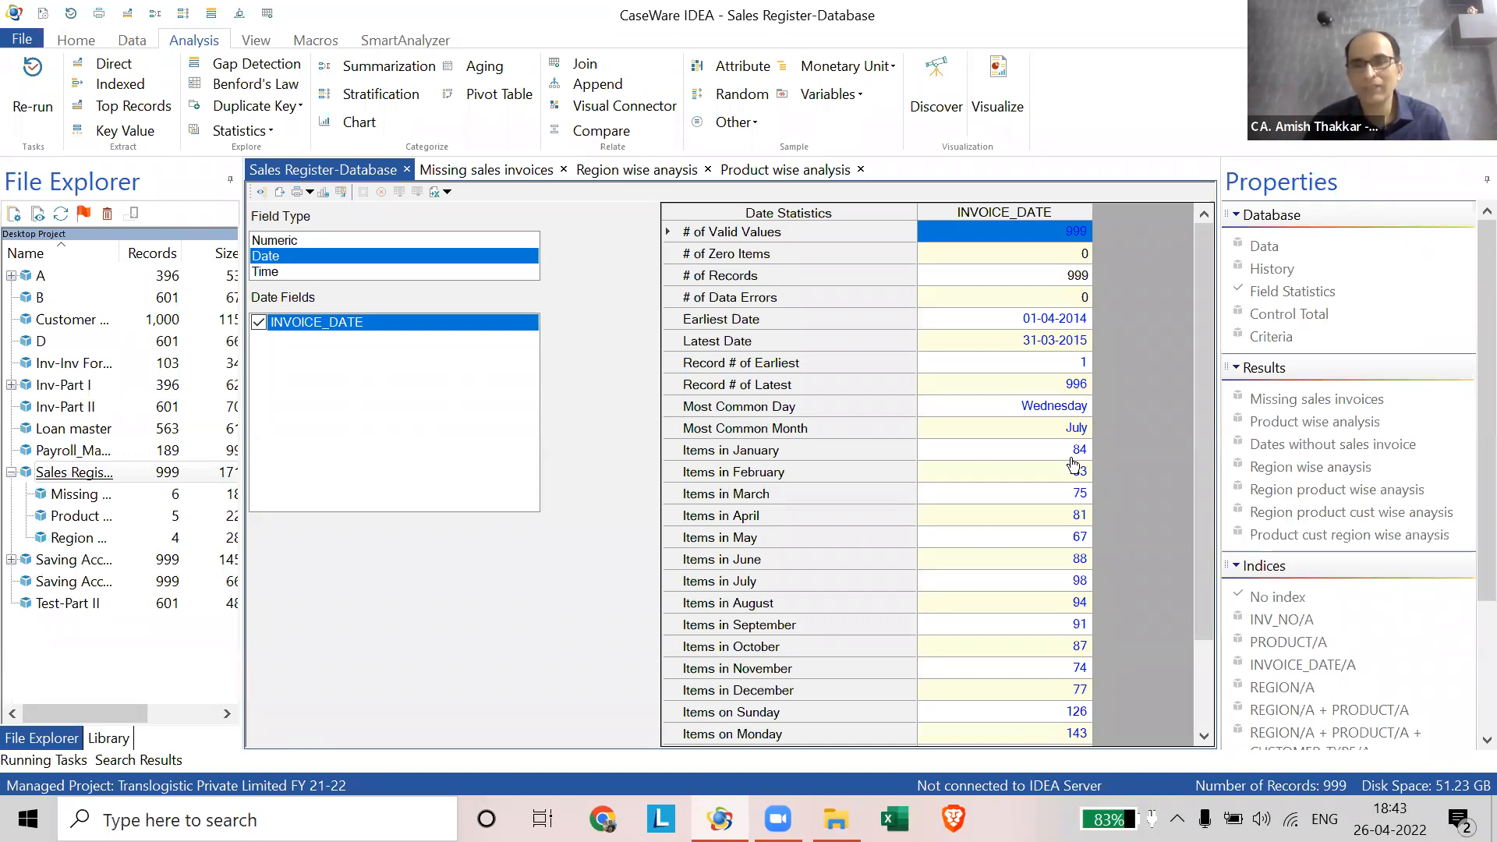
pyautogui.click(1063, 416)
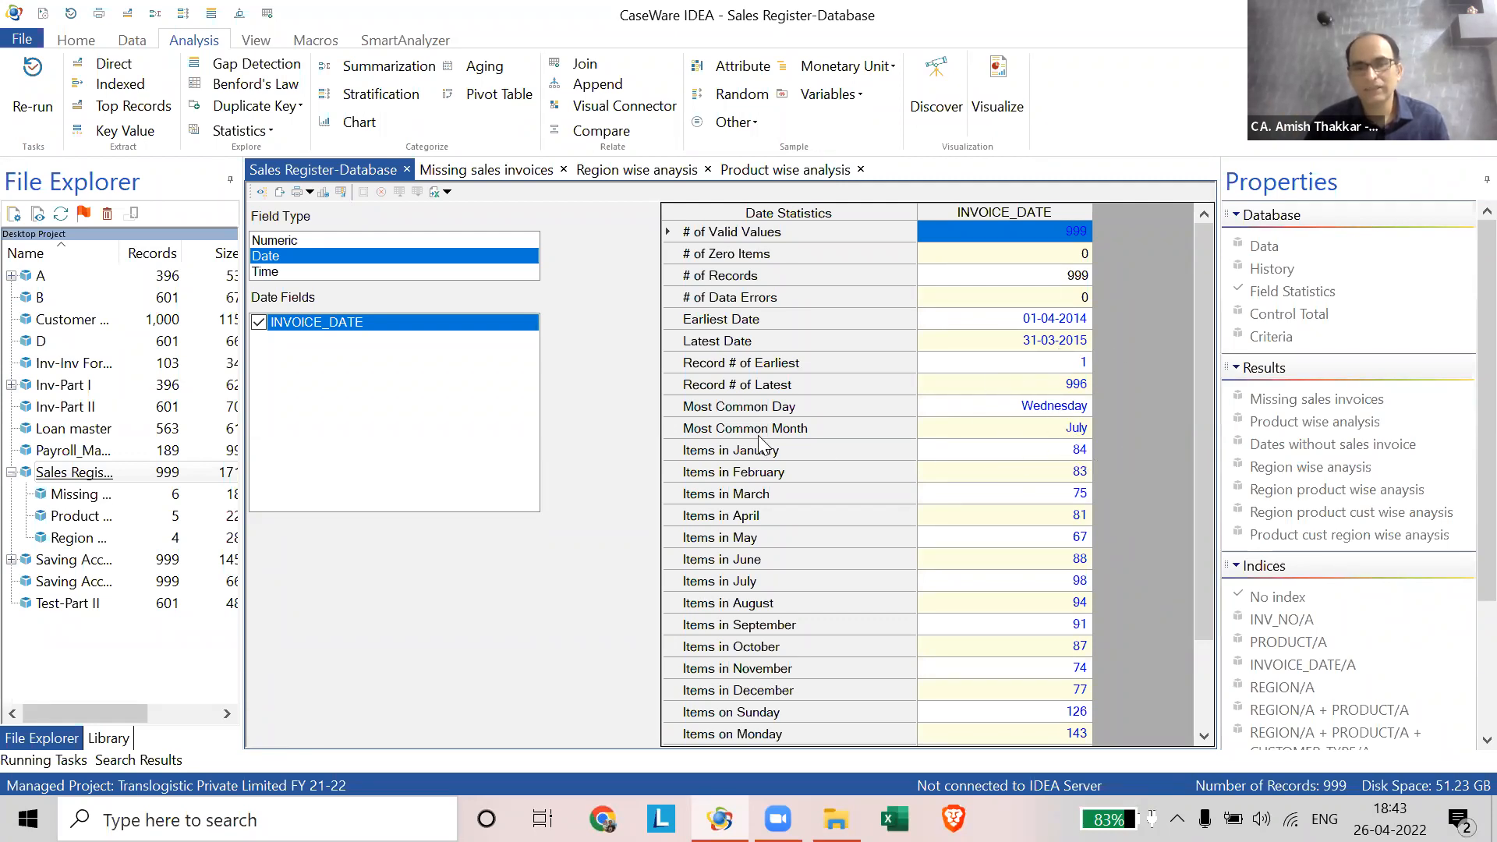
pyautogui.click(1081, 294)
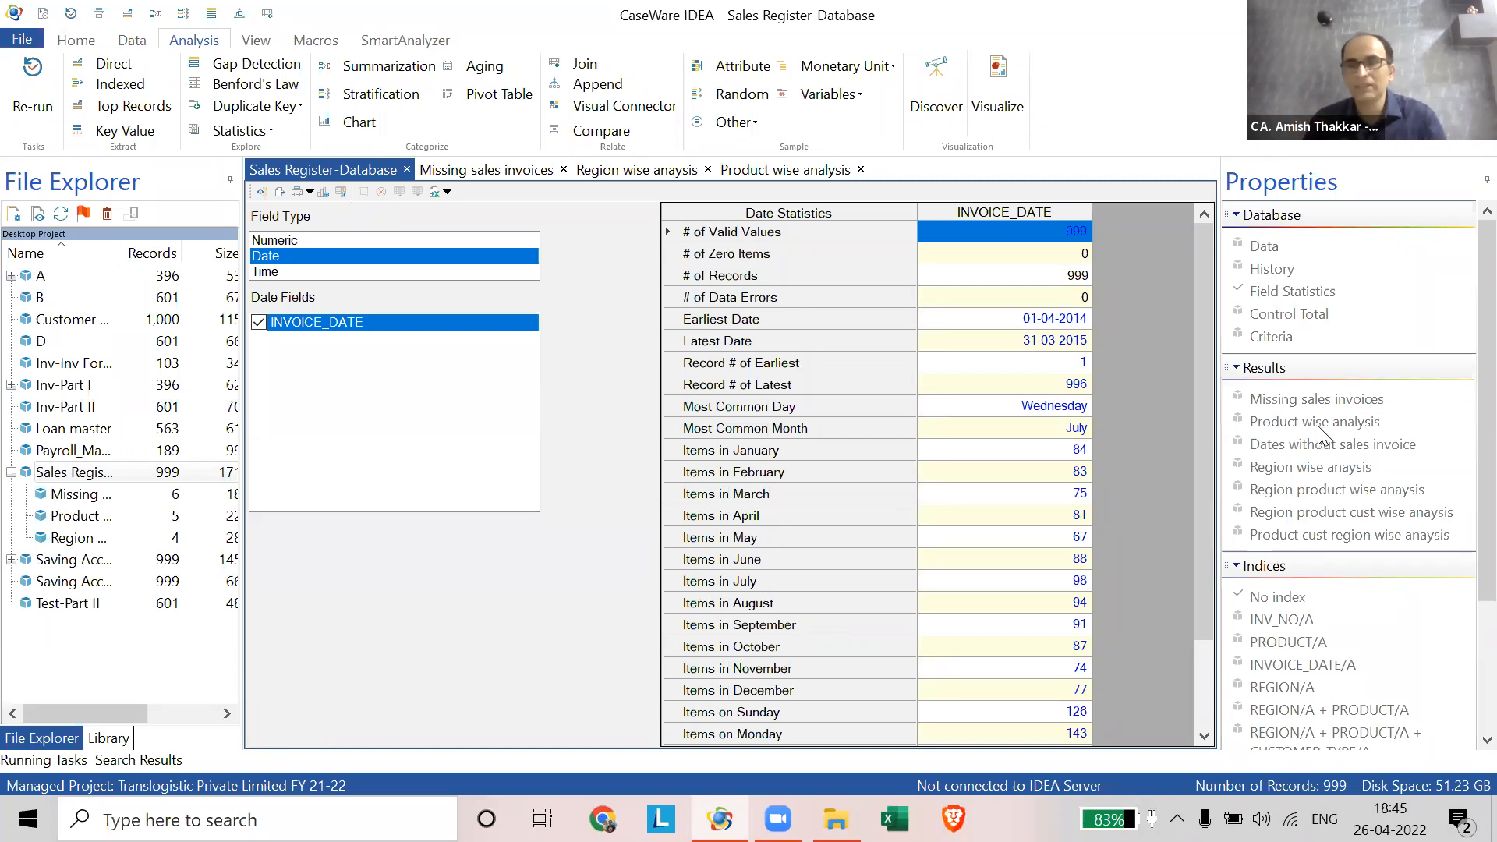
pyautogui.press('ctrl')
pyautogui.press('ctrl')
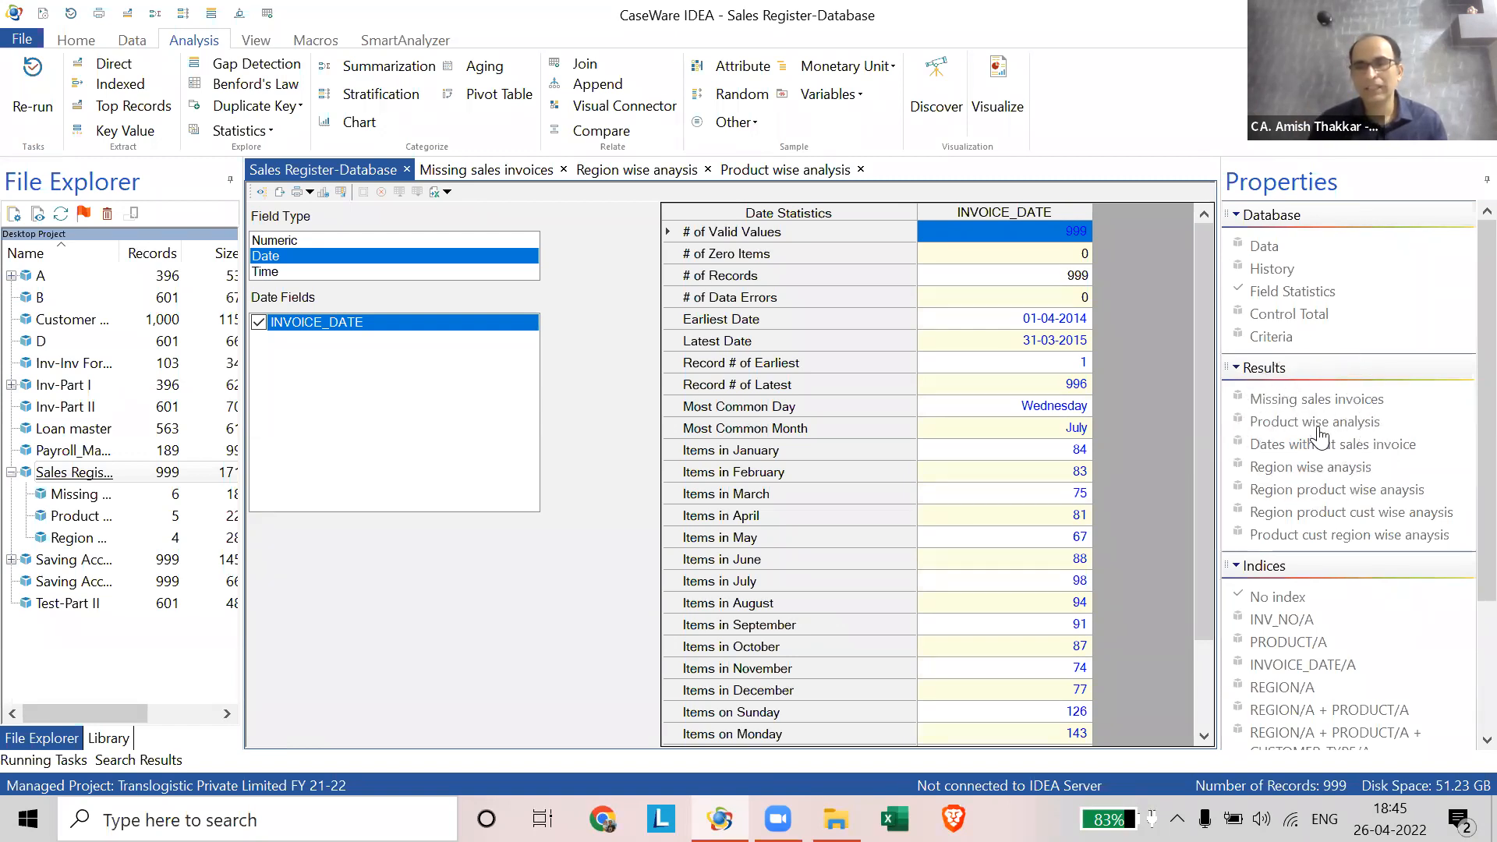
# - Reopen the Product wise analysis result and examine the record count for Air Conditioner
pyautogui.click(1317, 426)
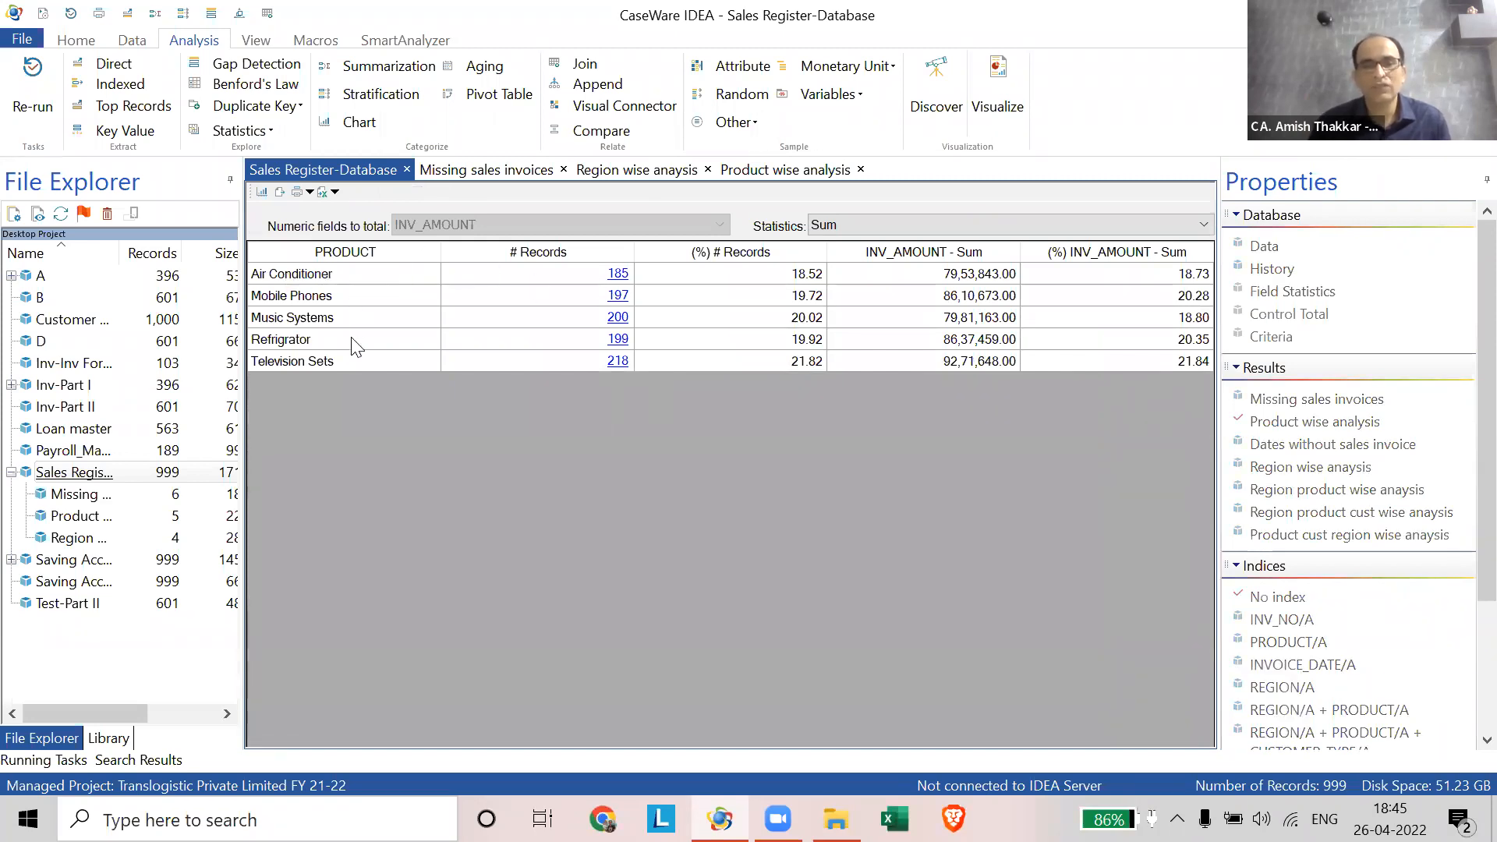
pyautogui.click(619, 279)
pyautogui.press('ctrl')
pyautogui.press('ctrl')
pyautogui.press('ctrl')
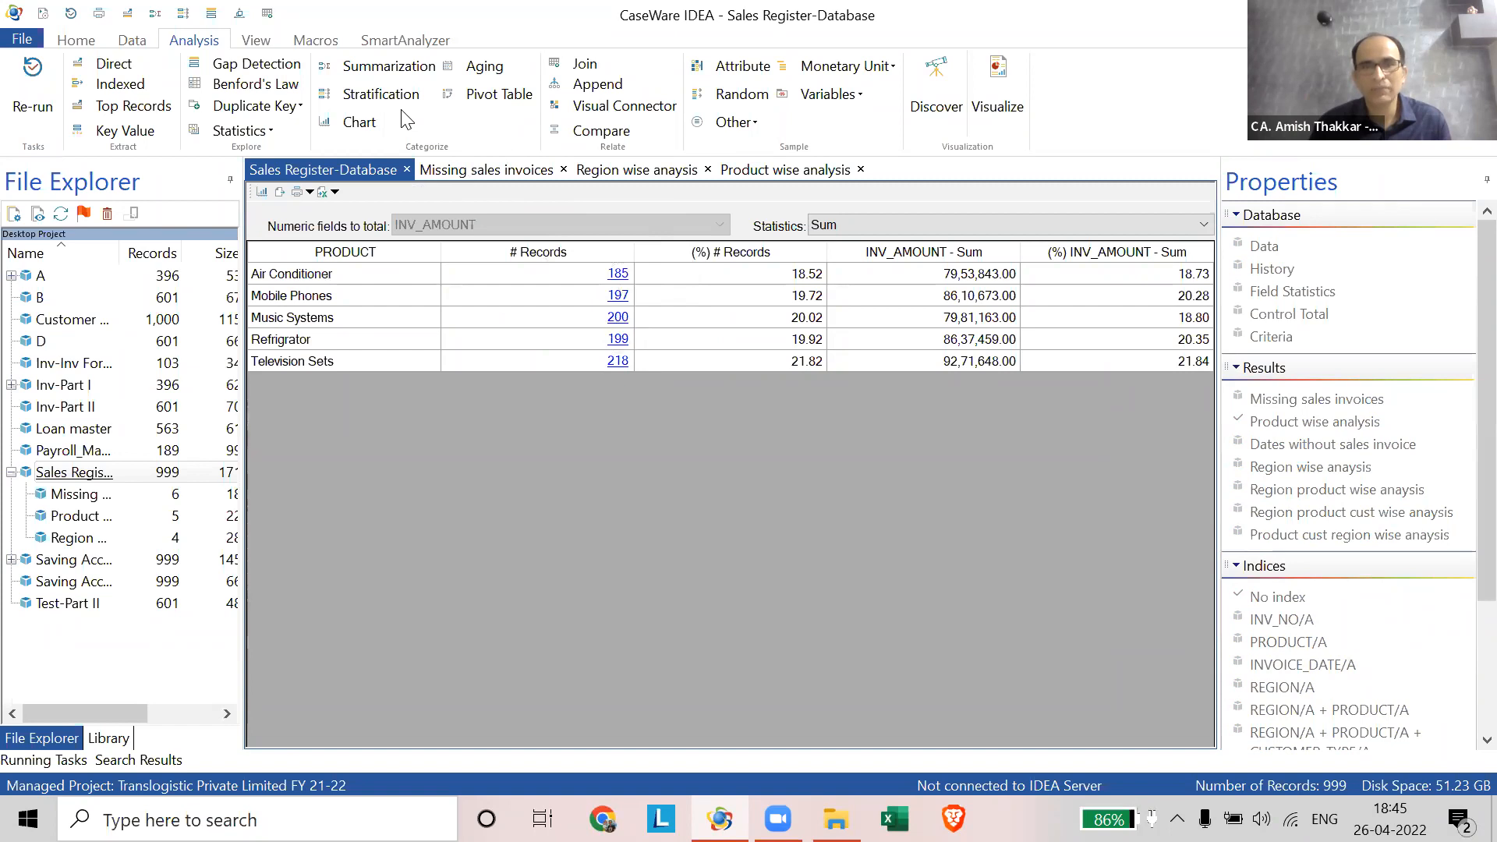
# - Display field statistics for only the Air Conditioner records, show the date statistics and widen the INVOICE_DATE column
pyautogui.rightClick(616, 273)
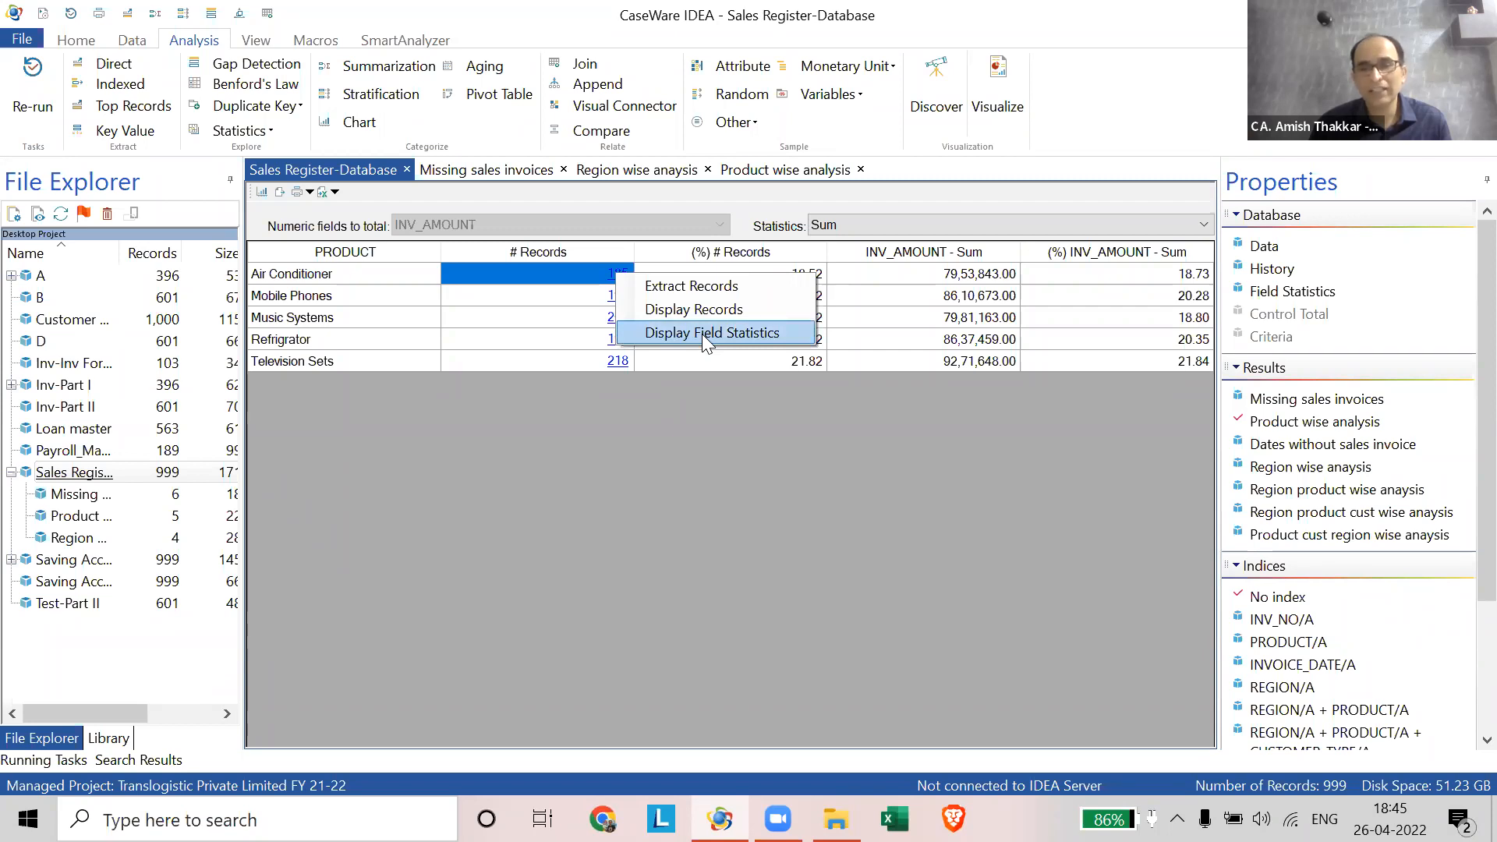
pyautogui.click(702, 334)
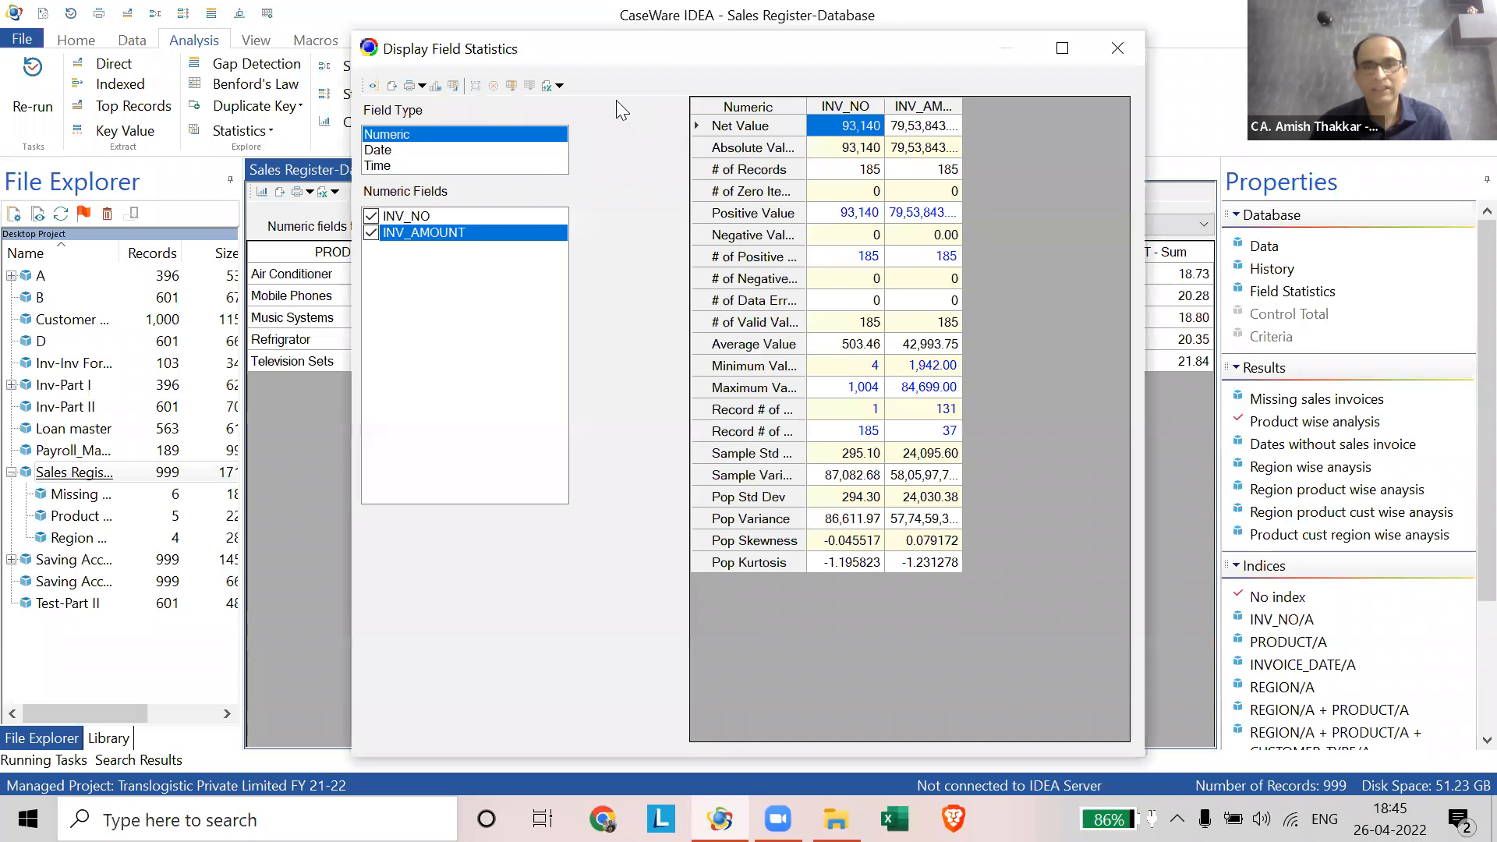
pyautogui.moveTo(664, 53); pyautogui.dragTo(869, 77)
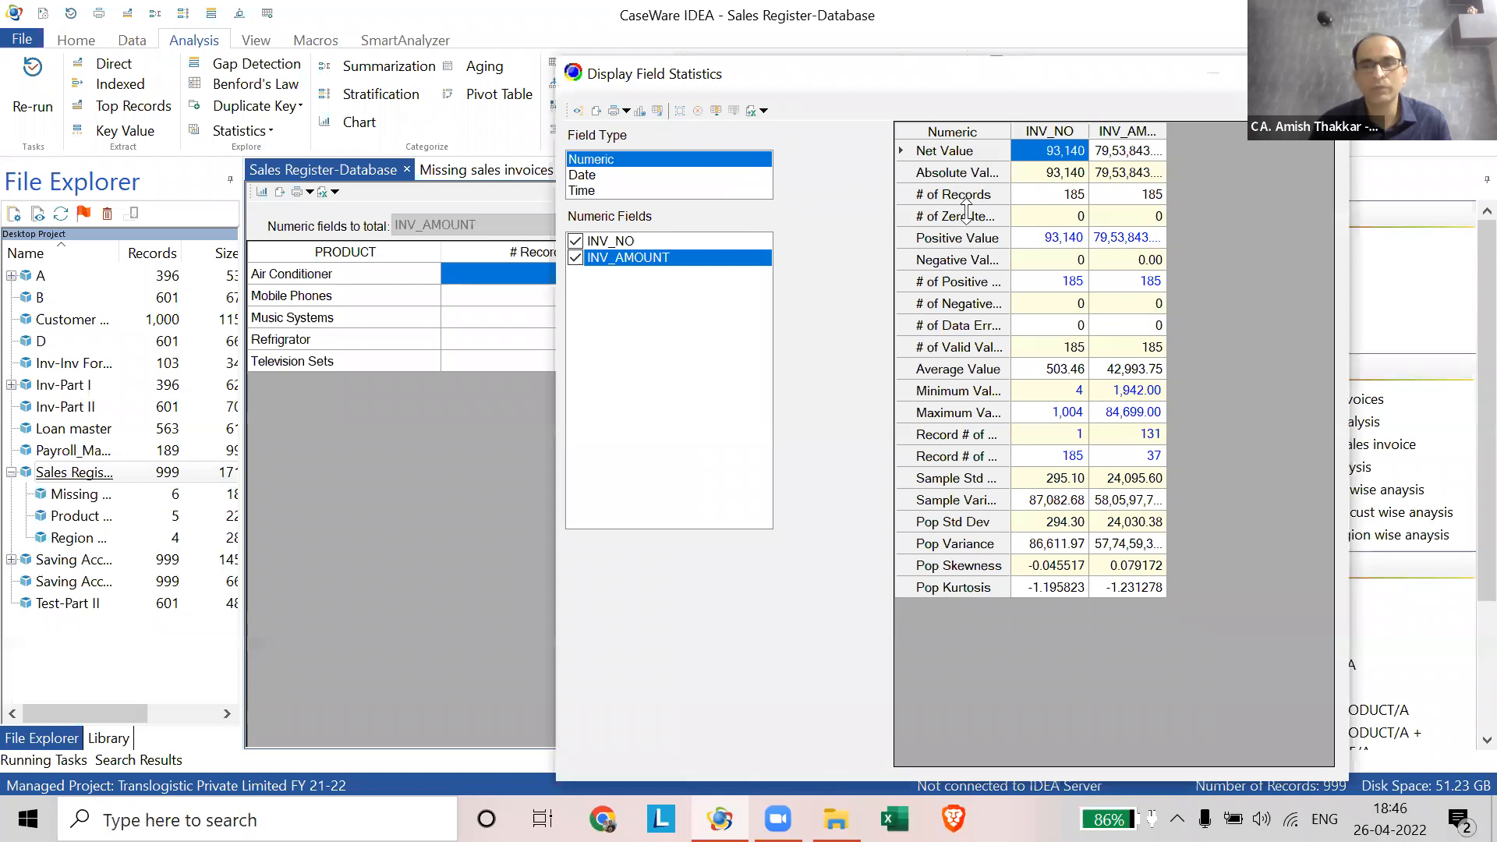
pyautogui.click(594, 178)
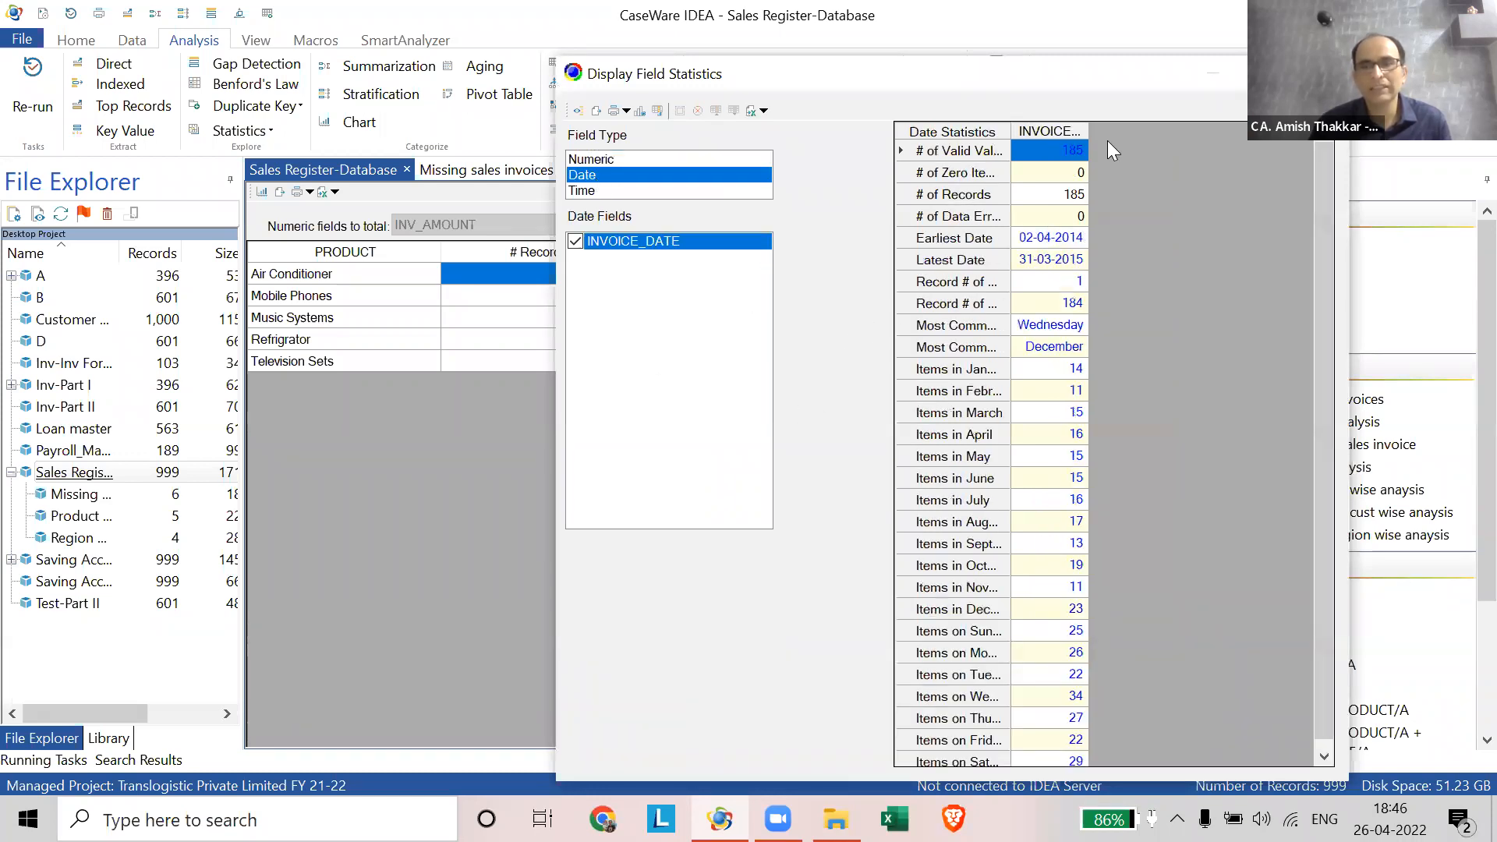
pyautogui.moveTo(1089, 128); pyautogui.dragTo(1178, 129)
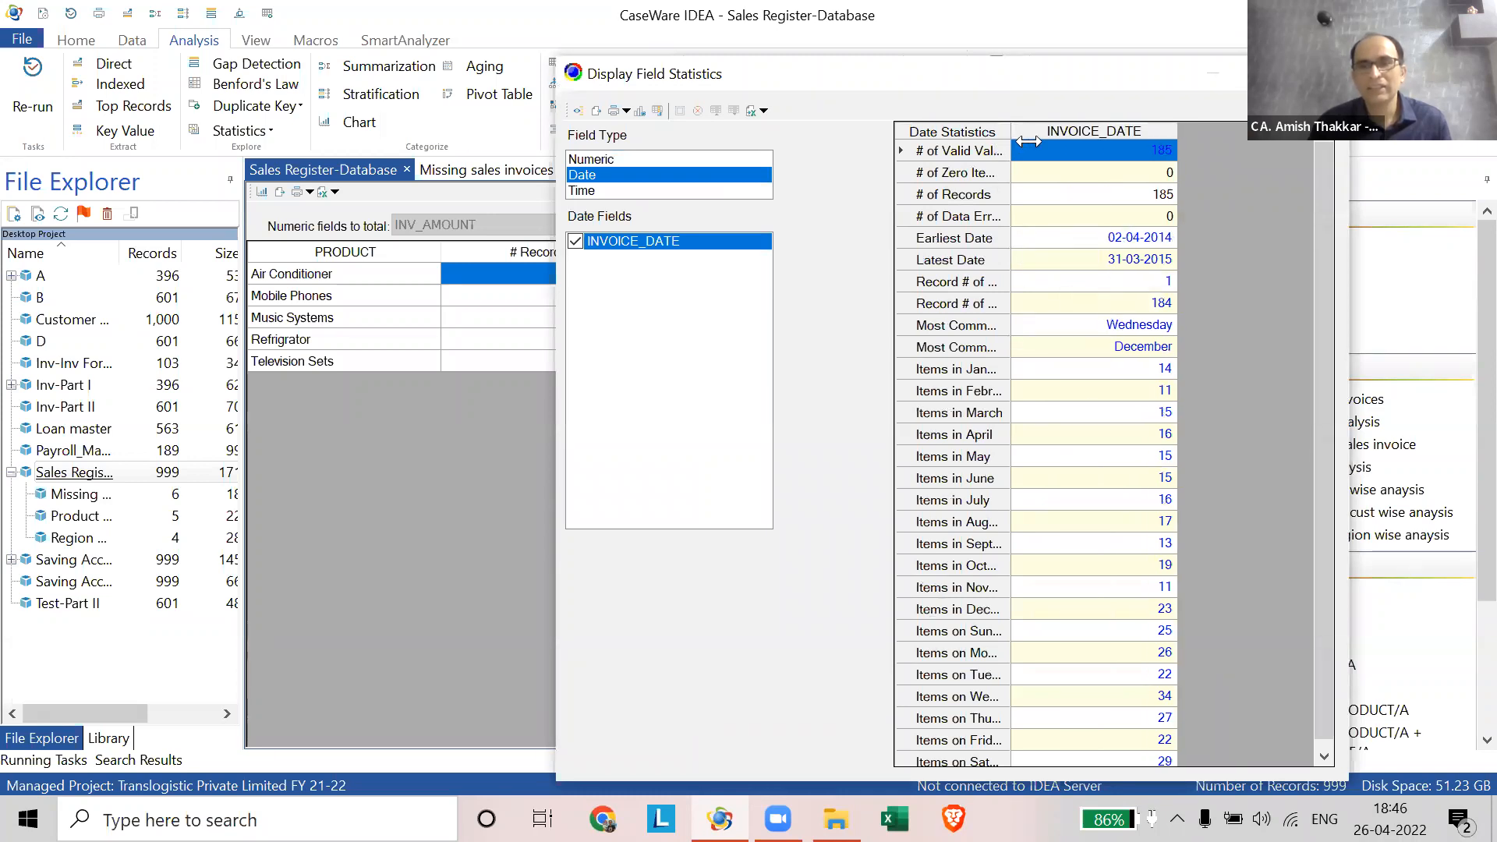
# - Widen the date statistic name column for Air Conditioner, examine the most common day and month and the item counts, and close the statistics
pyautogui.moveTo(1011, 135); pyautogui.dragTo(1044, 141)
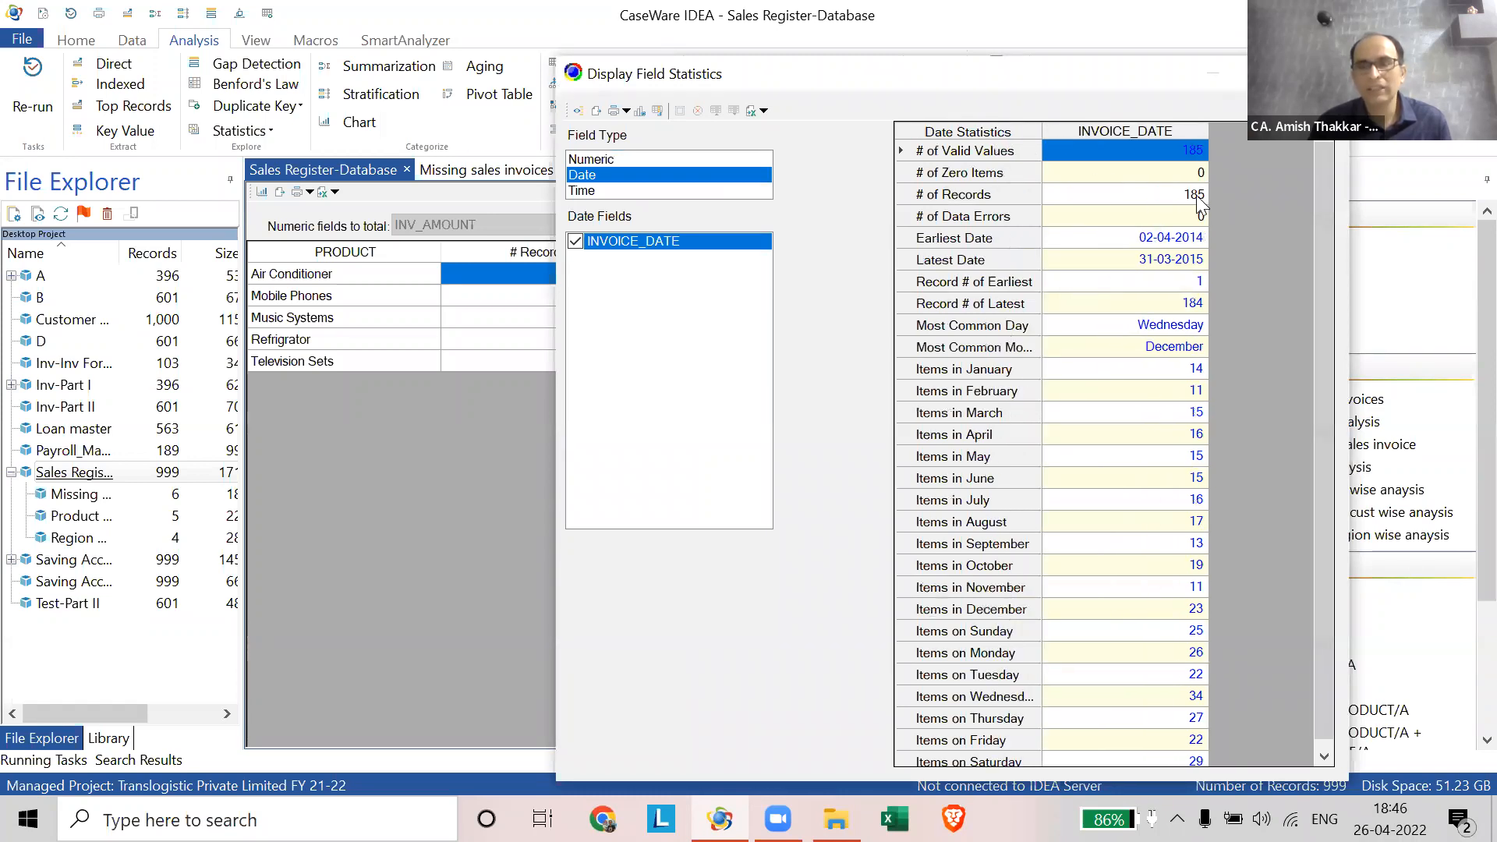
pyautogui.press('ctrl')
pyautogui.press('ctrl')
pyautogui.press('ctrl')
pyautogui.press('ctrl')
pyautogui.press('ctrl')
pyautogui.press('ctrl')
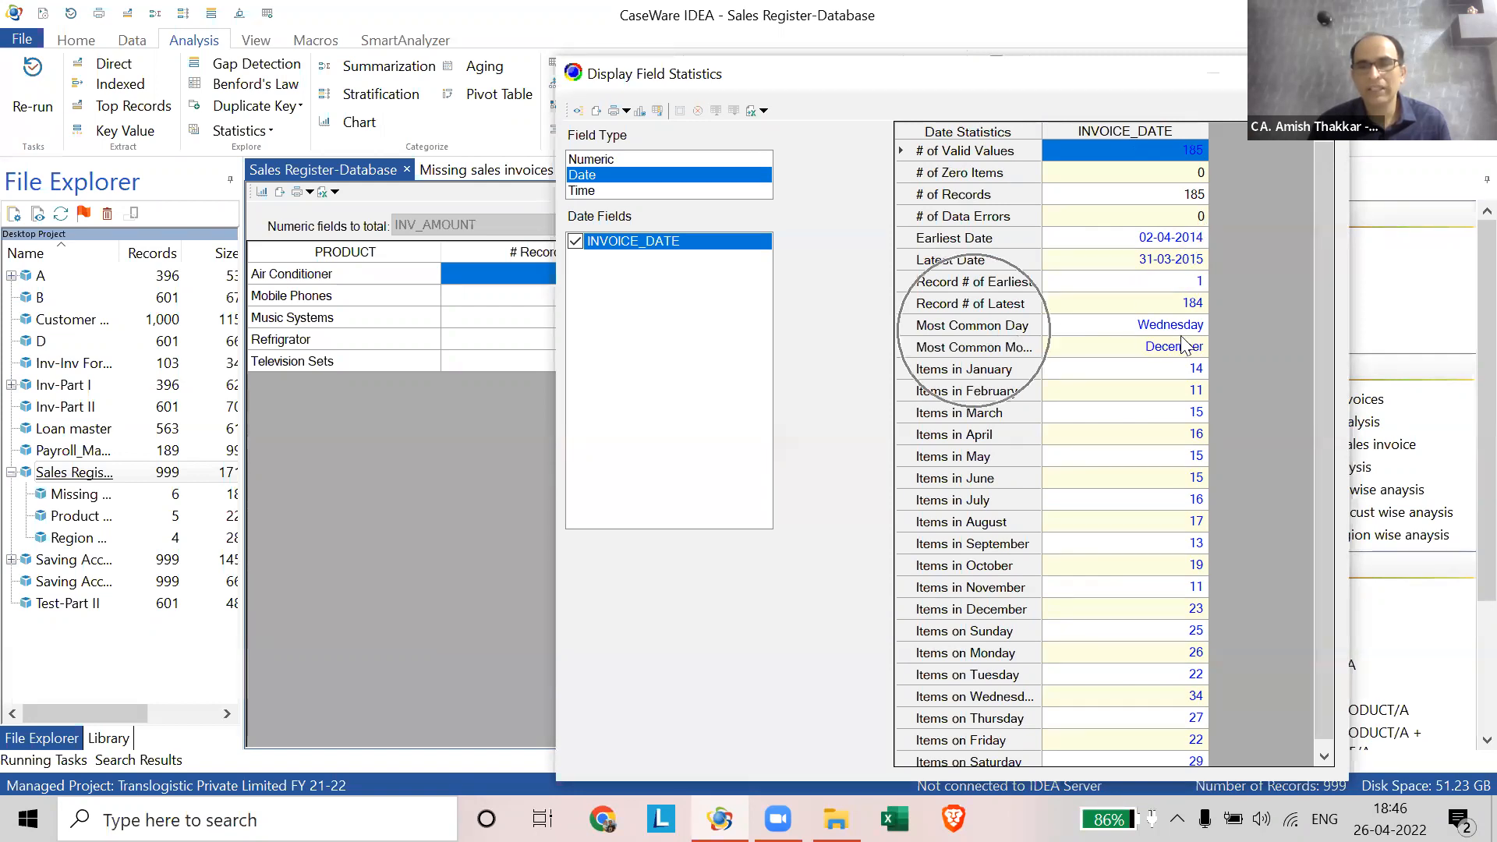
pyautogui.press('ctrl')
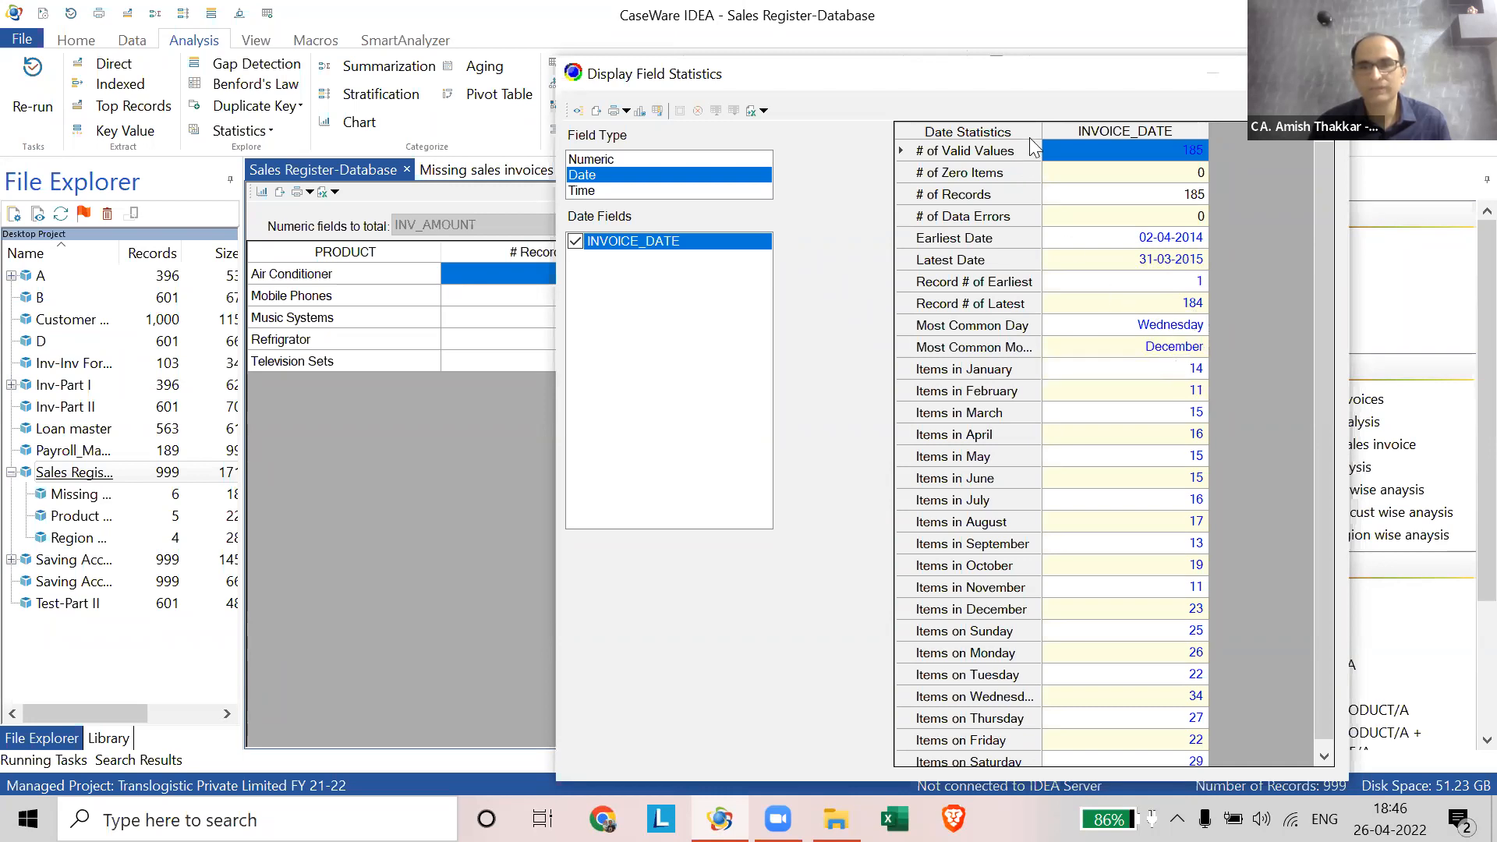
pyautogui.moveTo(1082, 134); pyautogui.dragTo(1082, 134)
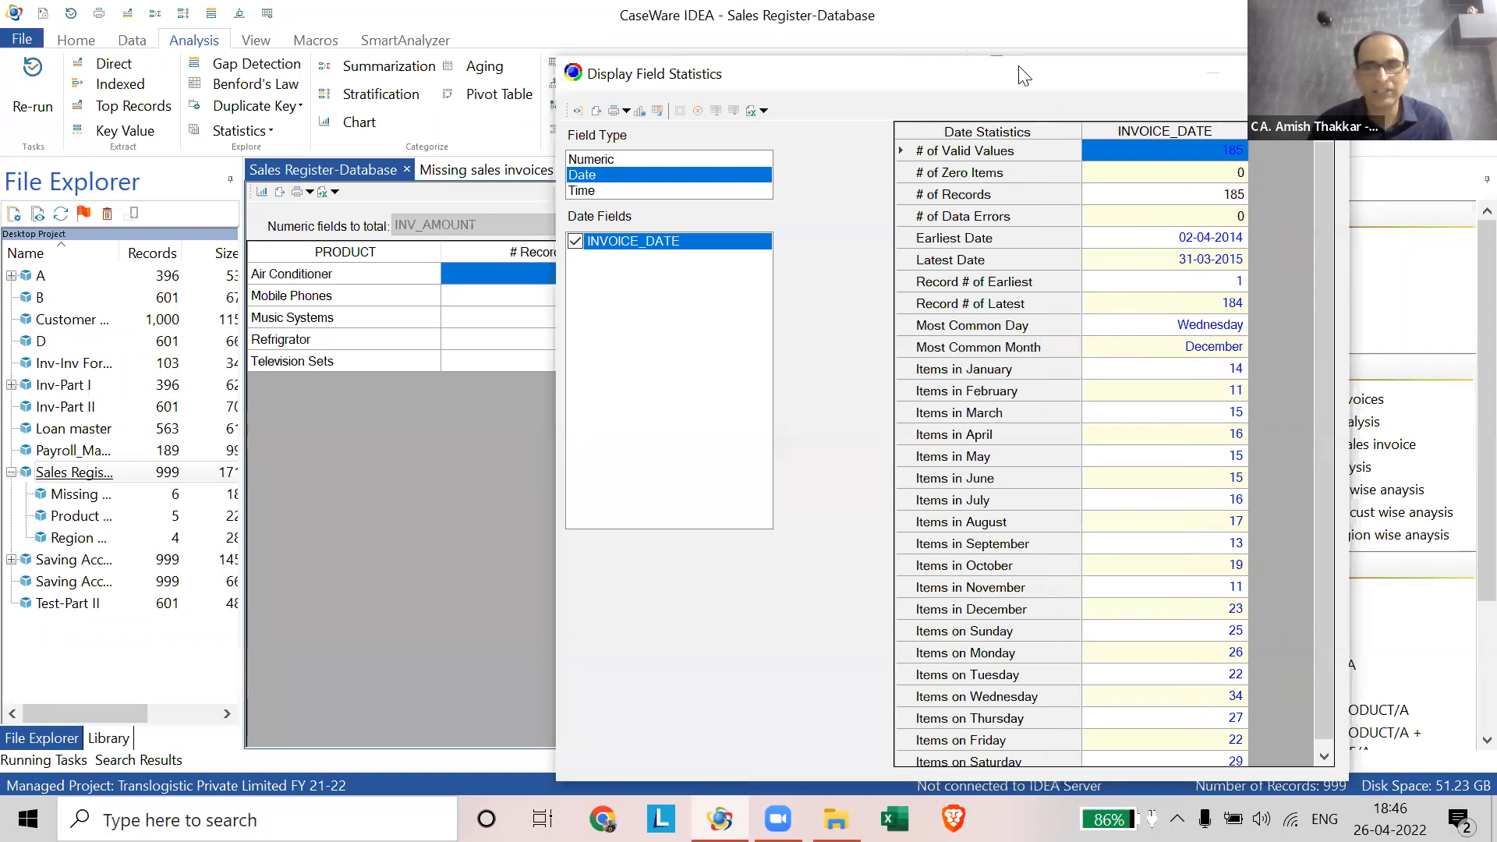
pyautogui.moveTo(1018, 66); pyautogui.dragTo(881, 23)
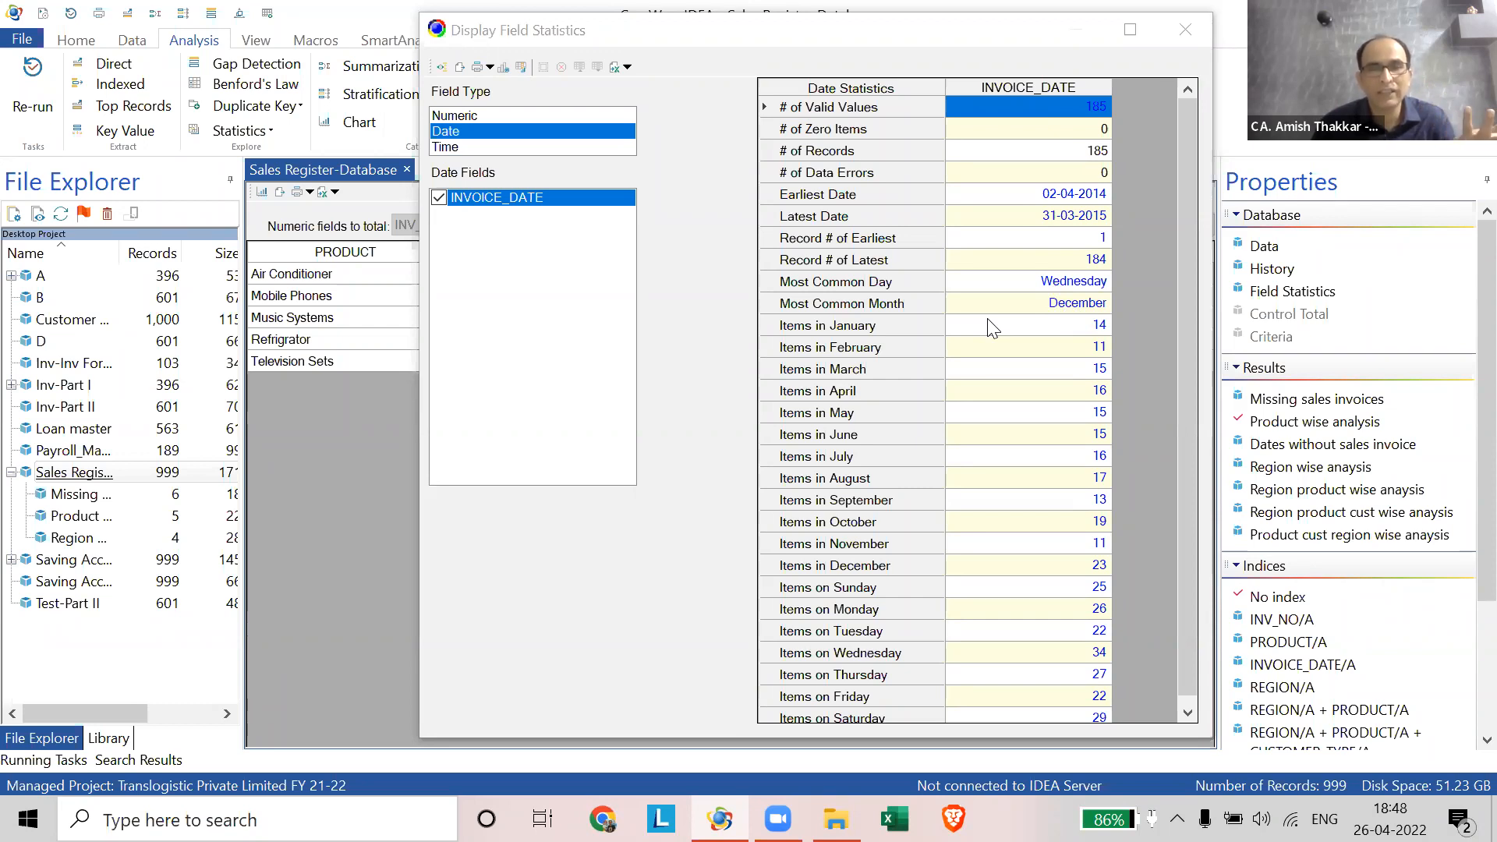
pyautogui.moveTo(871, 32); pyautogui.dragTo(881, 32)
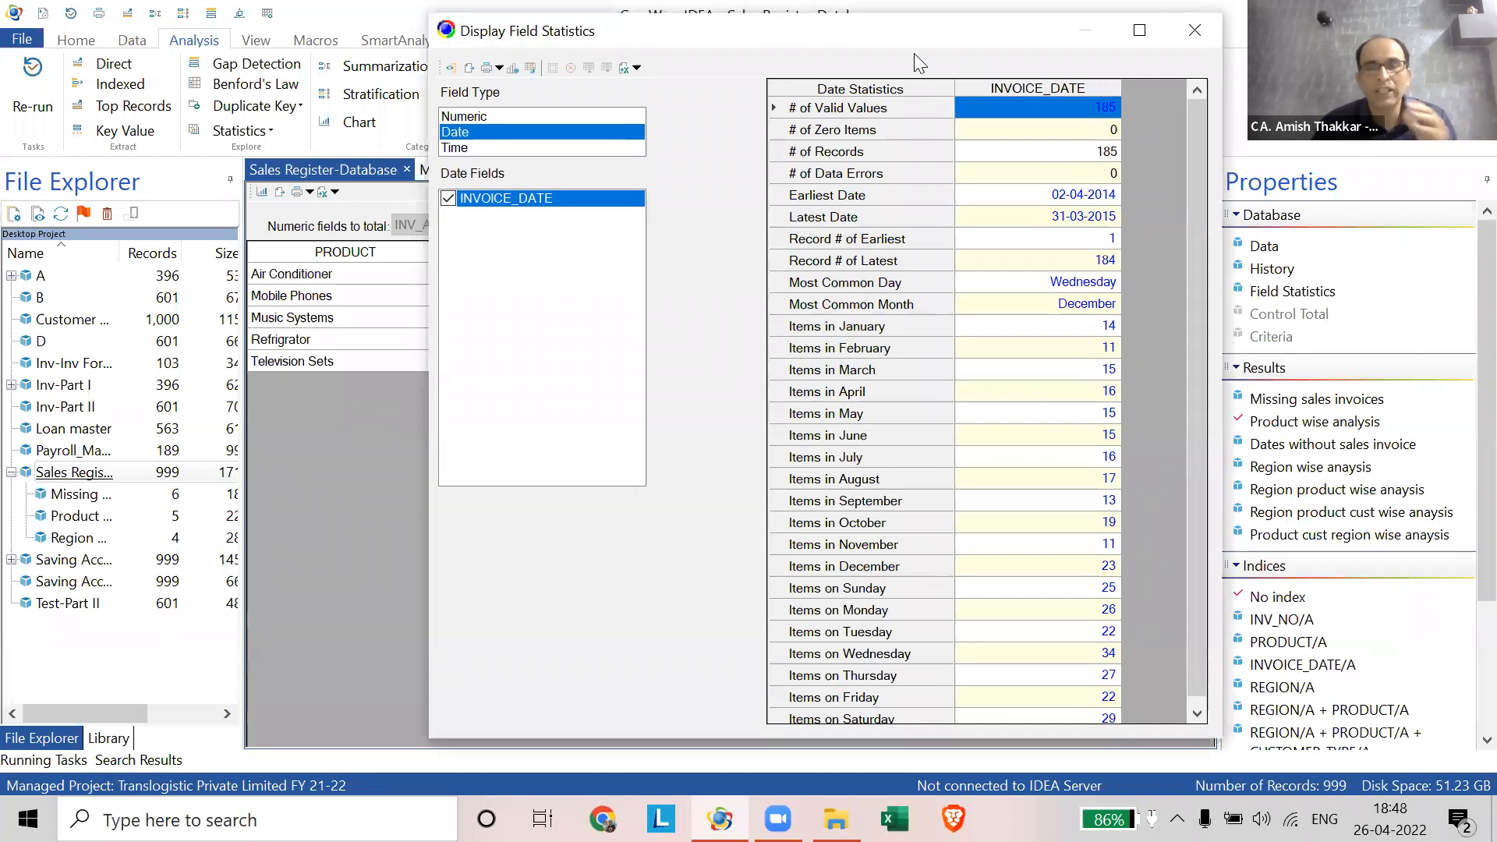
pyautogui.moveTo(914, 53); pyautogui.dragTo(906, 97)
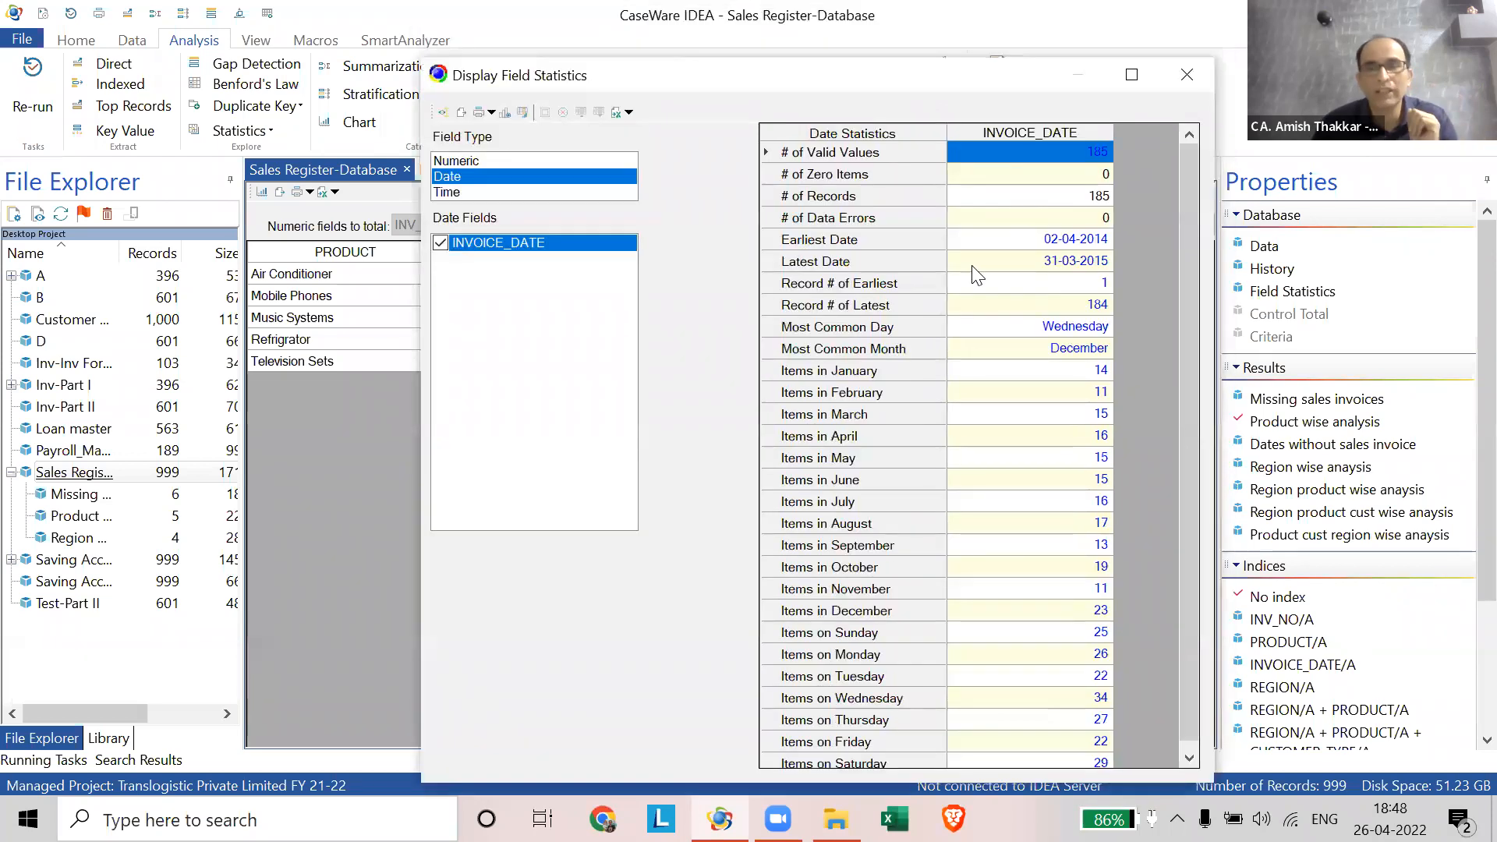
pyautogui.click(1207, 72)
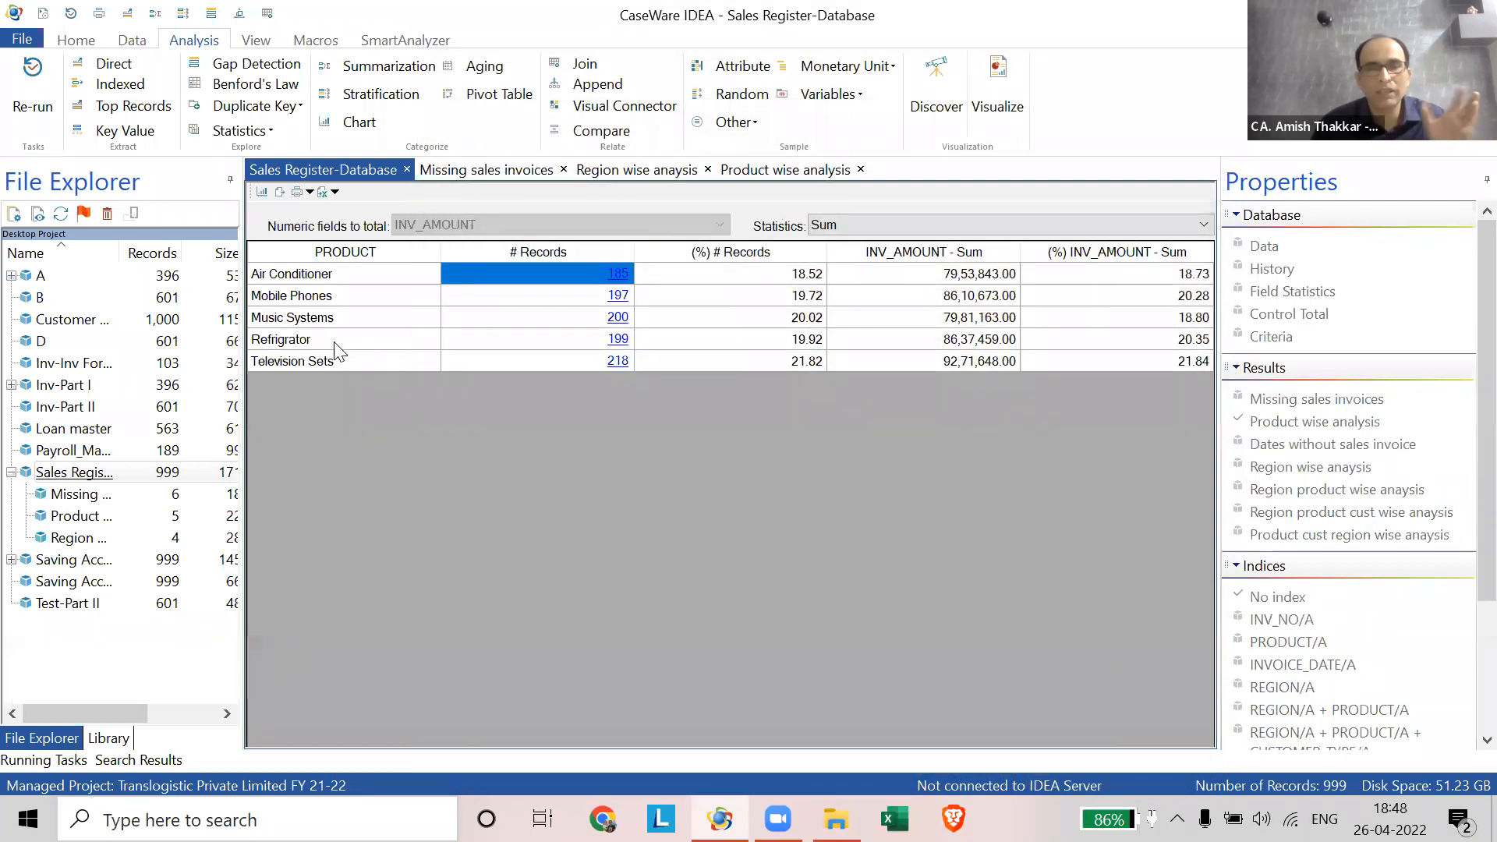
# - Display field statistics for only the Refrigrator records, show the date statistics with INVOICE_DATE widened, and examine the most common day and month
pyautogui.rightClick(621, 337)
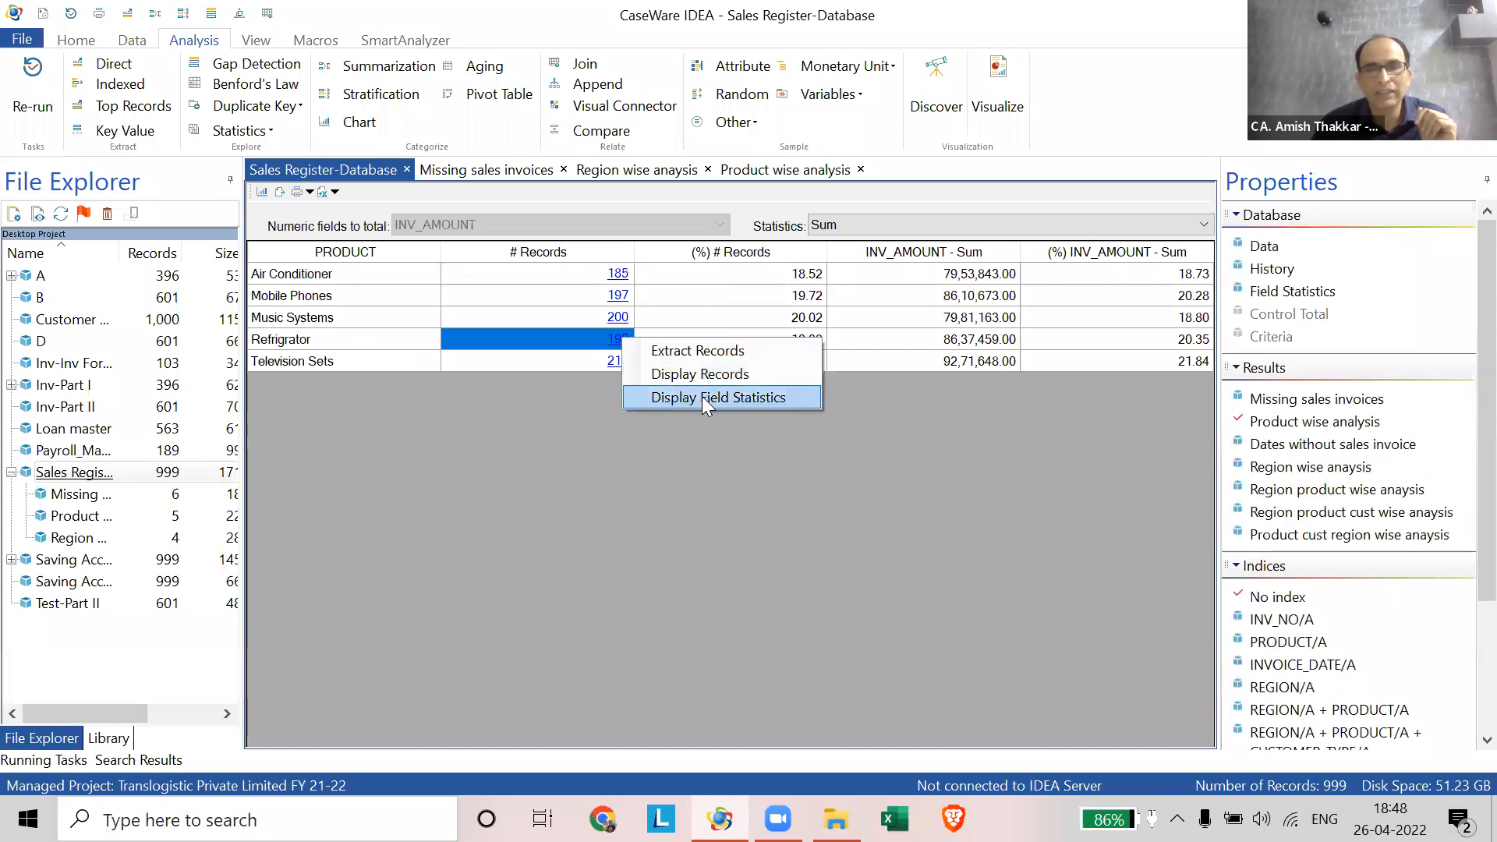
pyautogui.click(702, 396)
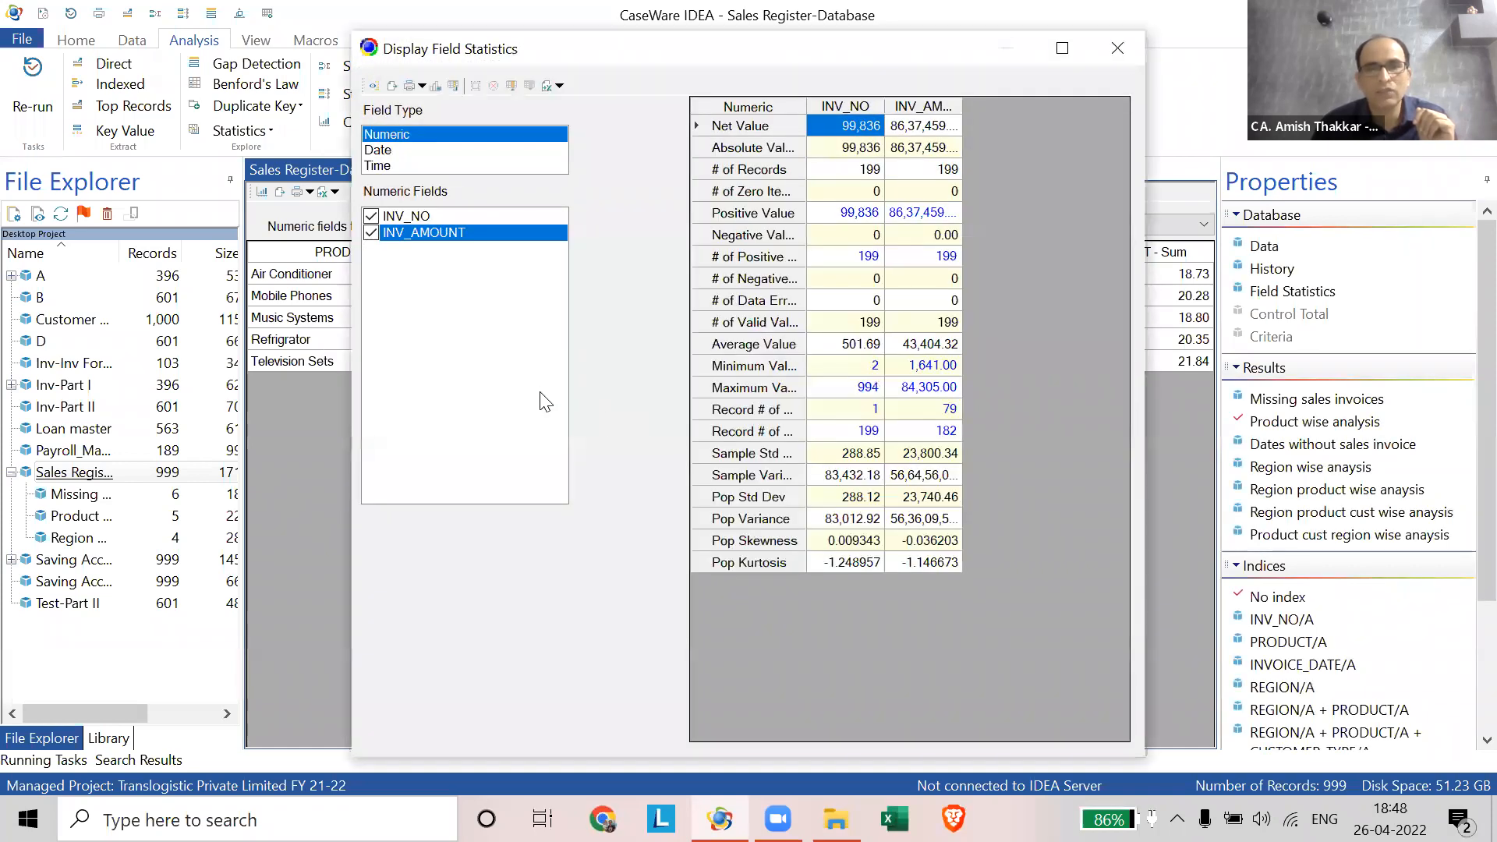
pyautogui.click(387, 150)
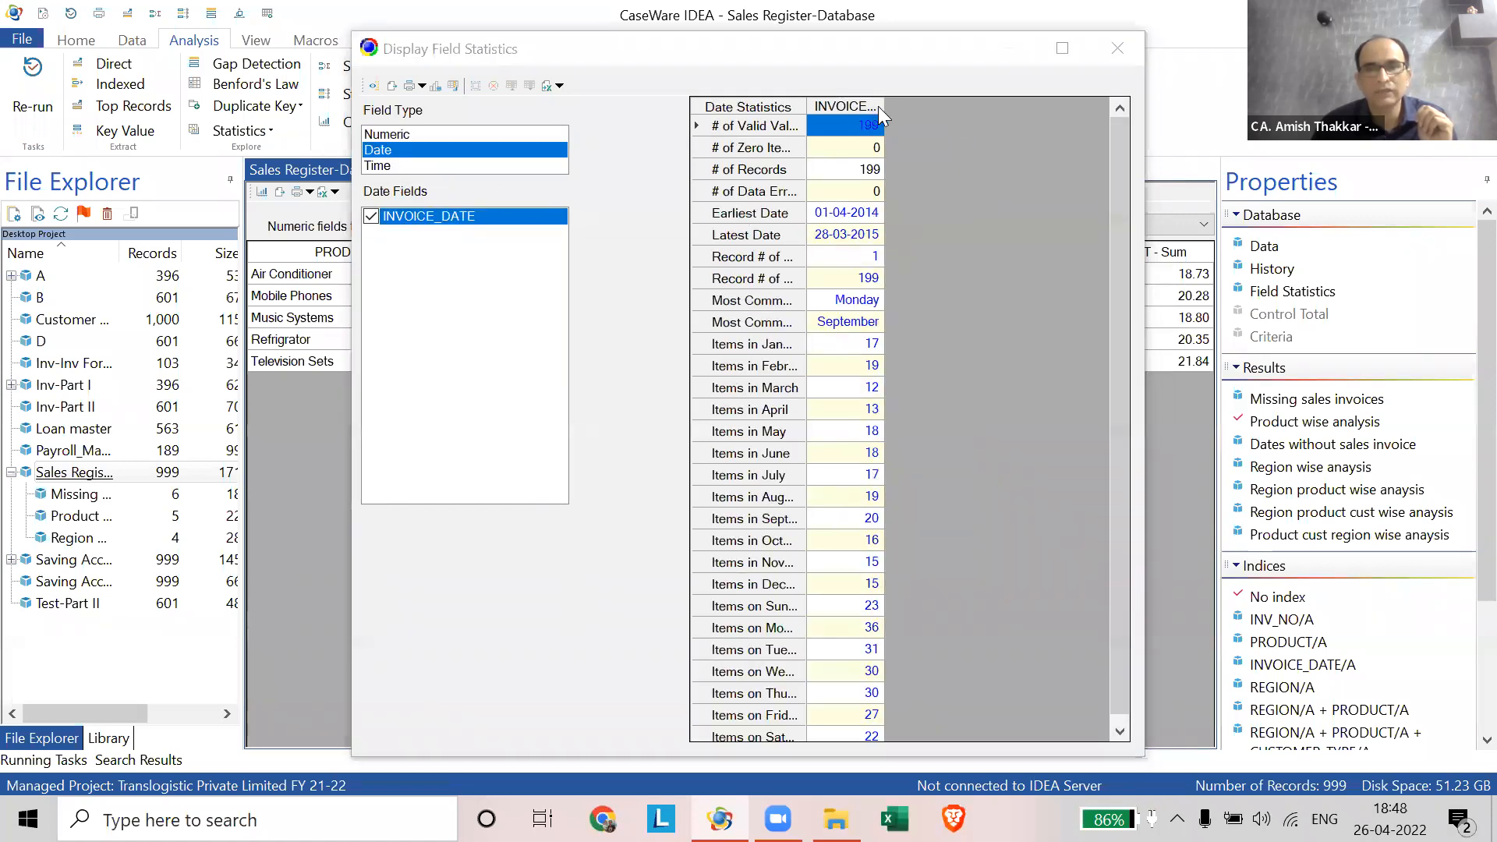
pyautogui.moveTo(878, 107); pyautogui.dragTo(951, 107)
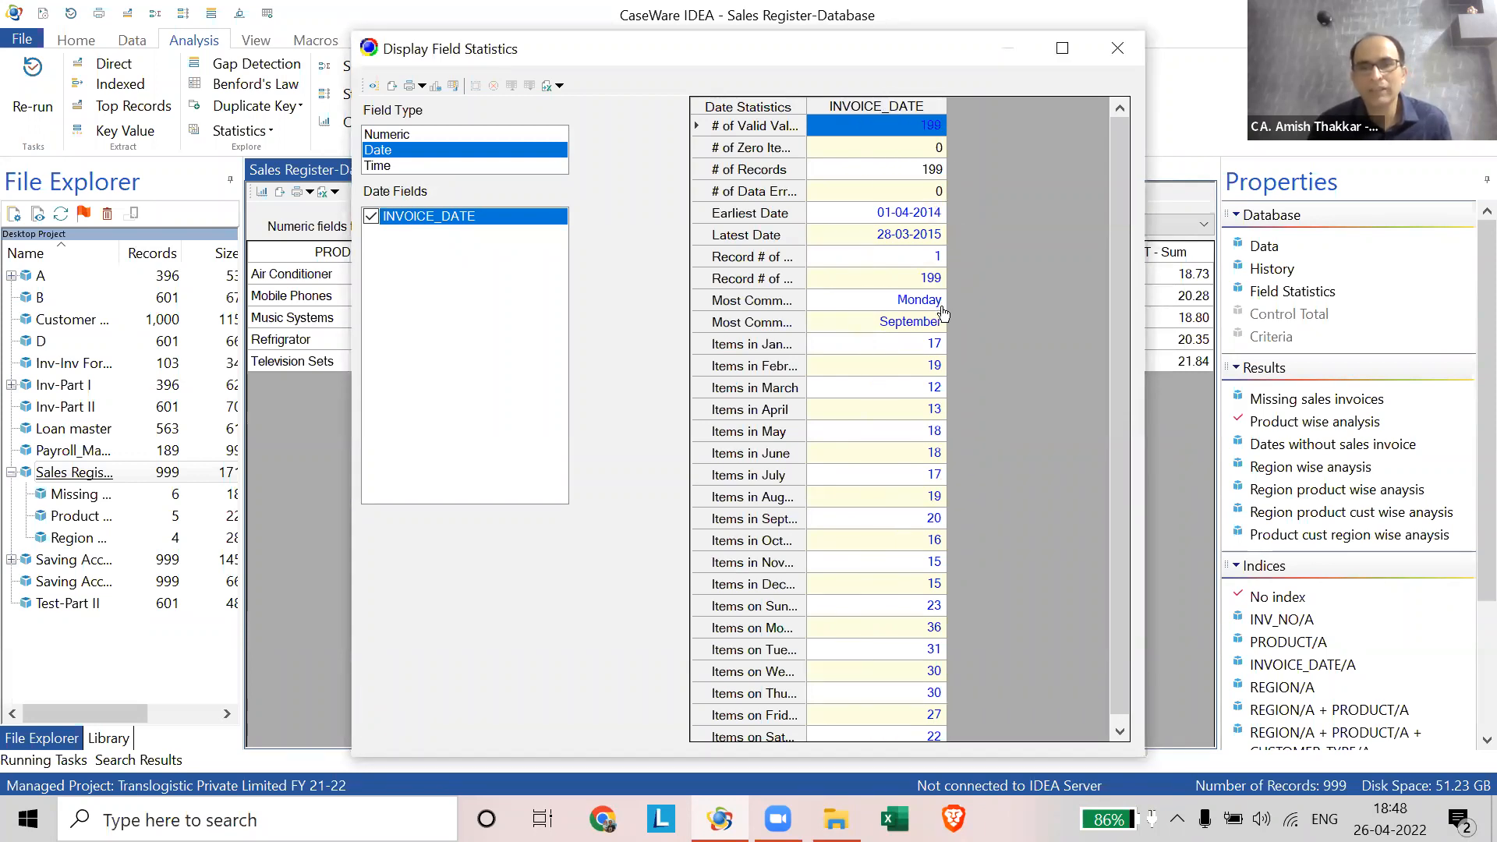
pyautogui.press('ctrl')
pyautogui.press('ctrl')
pyautogui.press('ctrl')
pyautogui.press('ctrl')
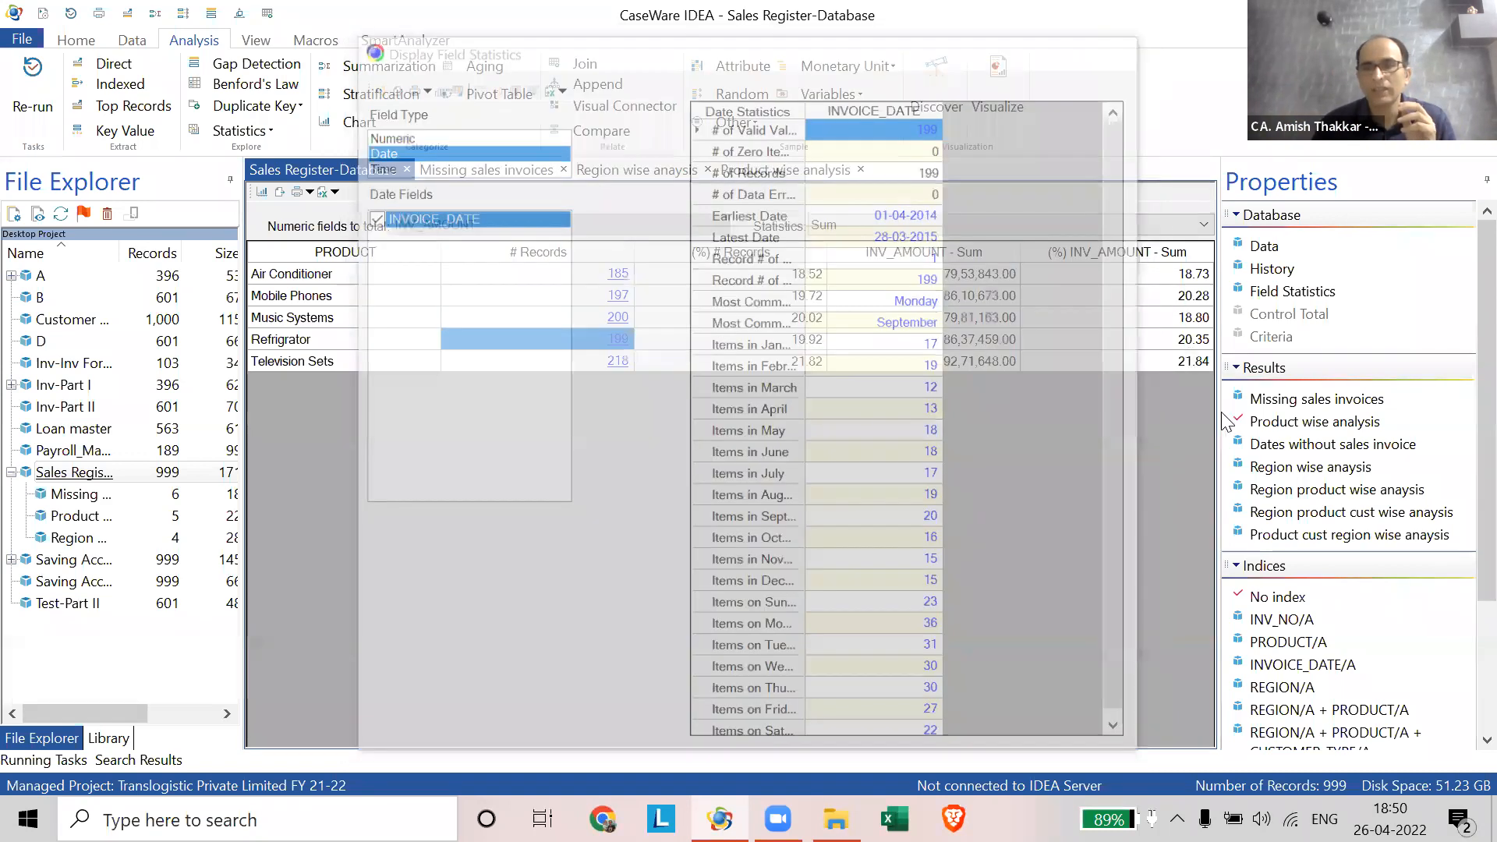
# - Open the Region product wise anaysis result and display the date statistics for the East region's Air Conditioner records
pyautogui.click(1341, 498)
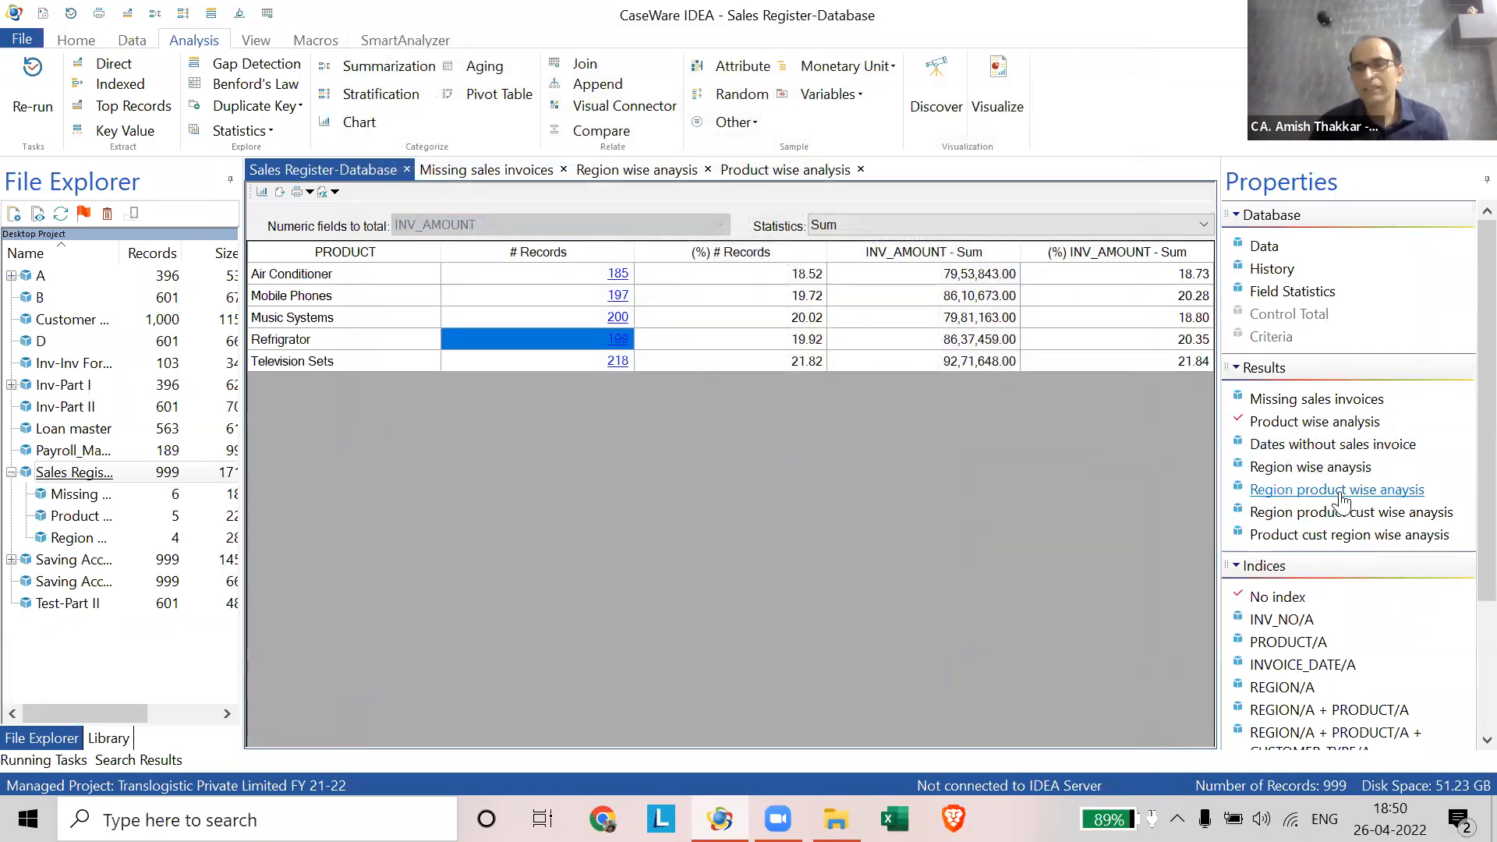
pyautogui.click(1341, 501)
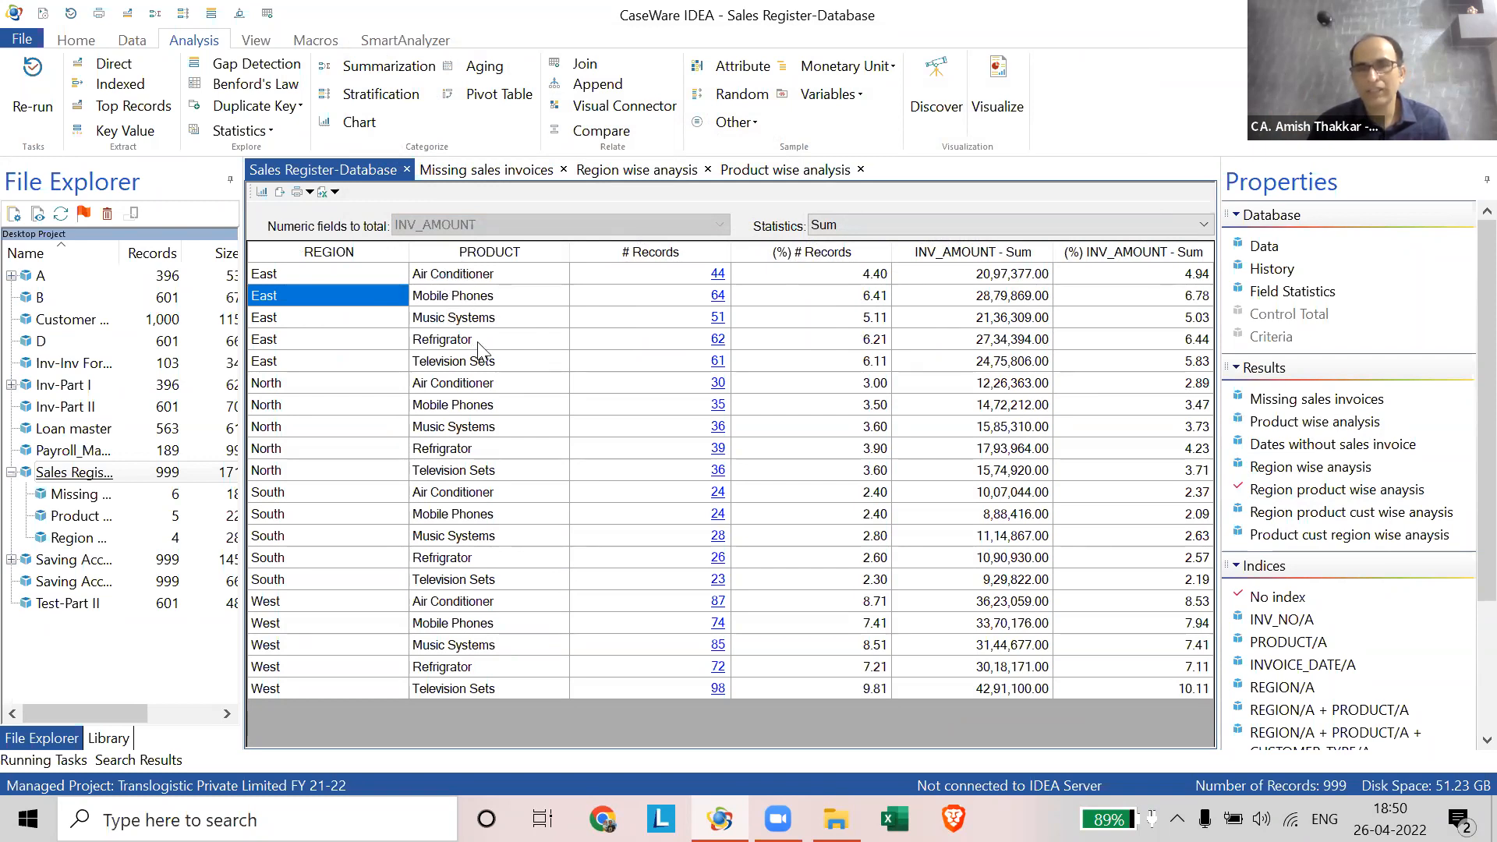
pyautogui.rightClick(722, 279)
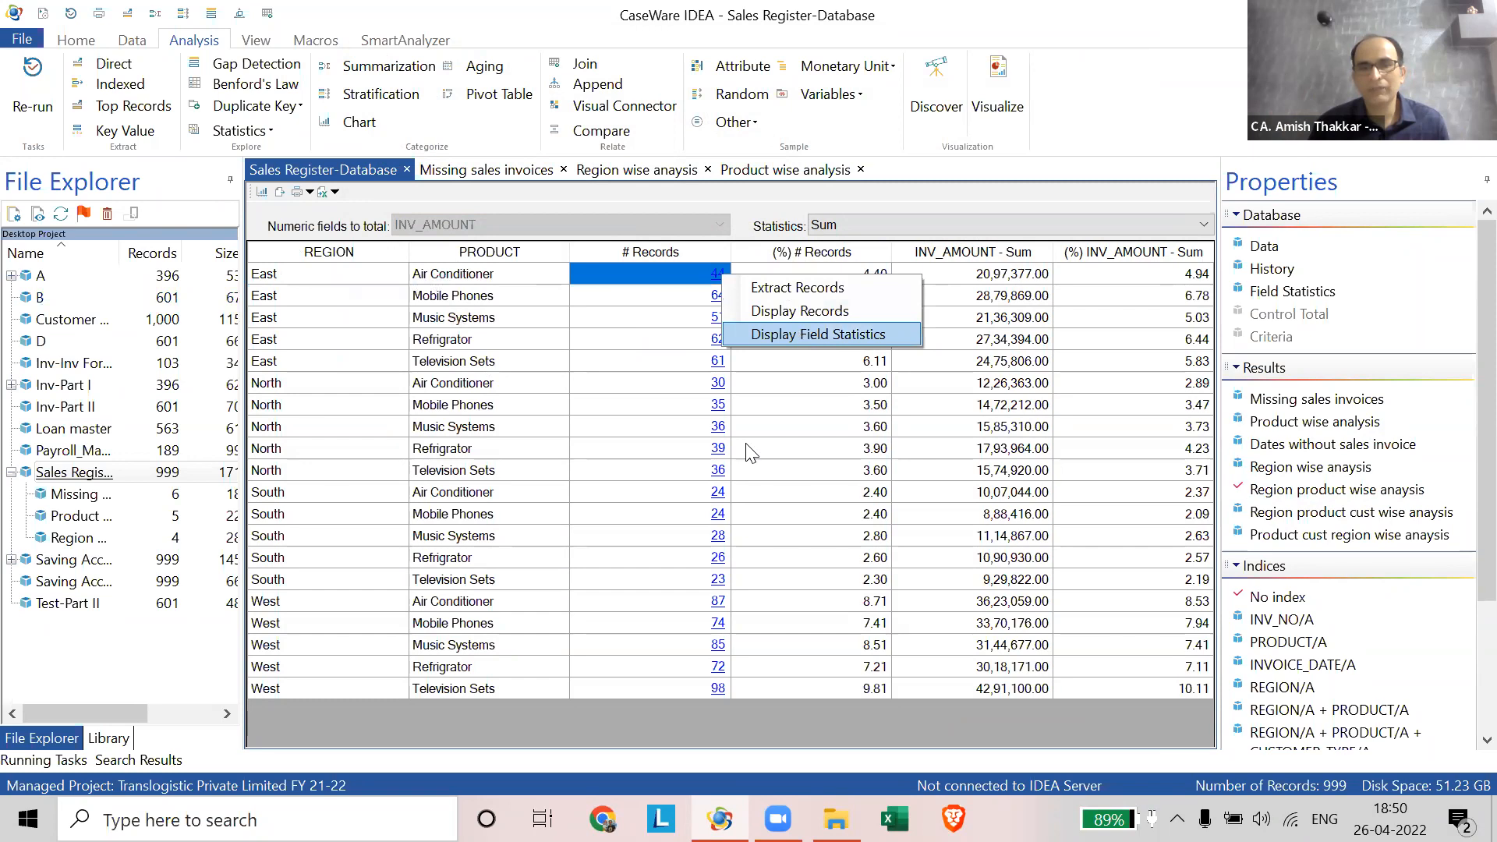
pyautogui.click(818, 334)
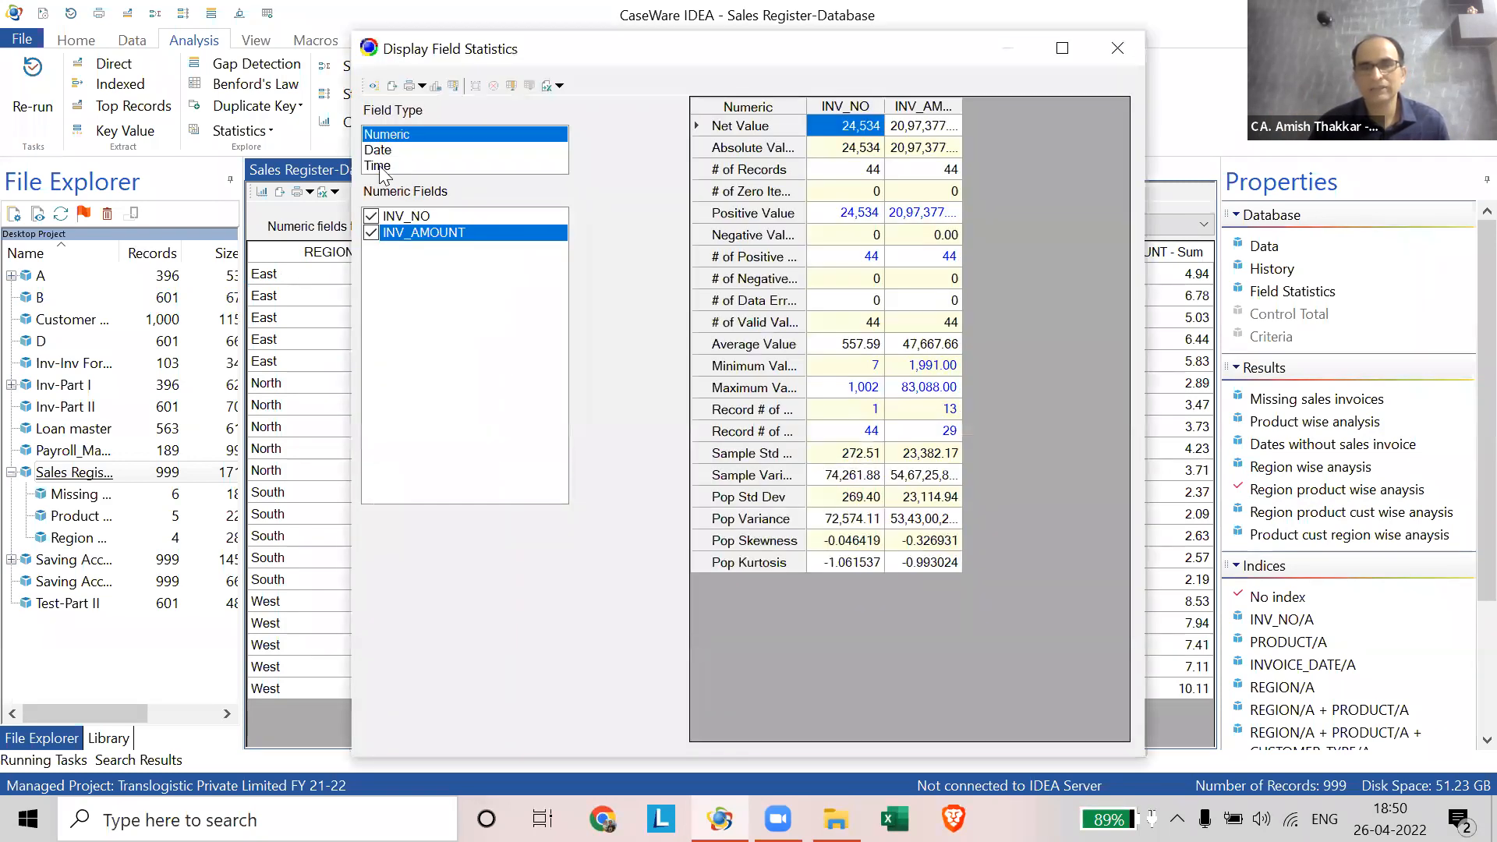
pyautogui.click(378, 149)
# - Widen the INVOICE_DATE and statistic name columns, examine East Air Conditioner's most common day and month, and close the statistics
pyautogui.moveTo(888, 103); pyautogui.dragTo(984, 103)
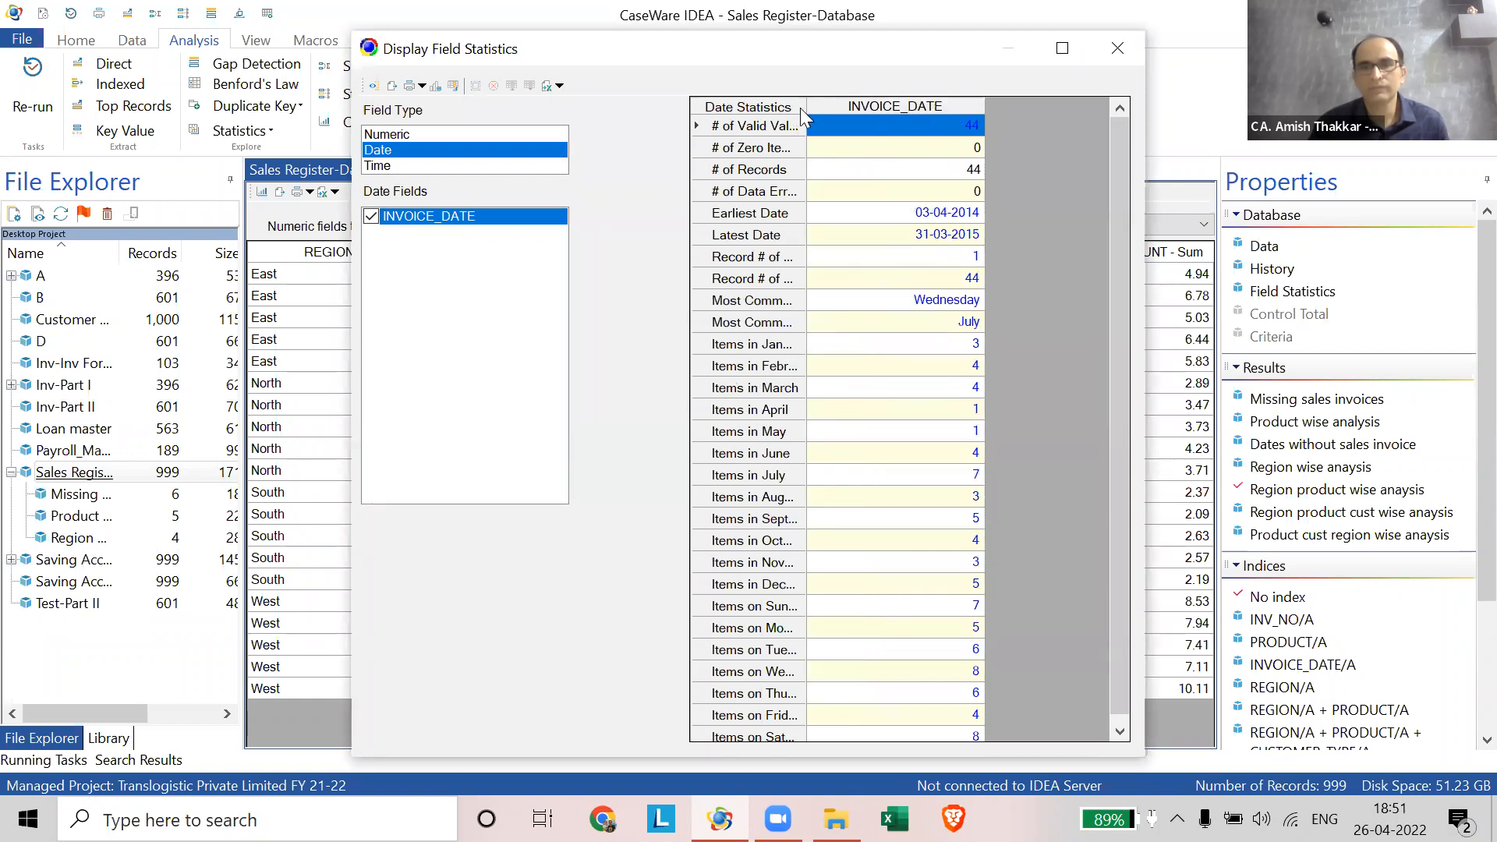
pyautogui.moveTo(806, 109); pyautogui.dragTo(840, 109)
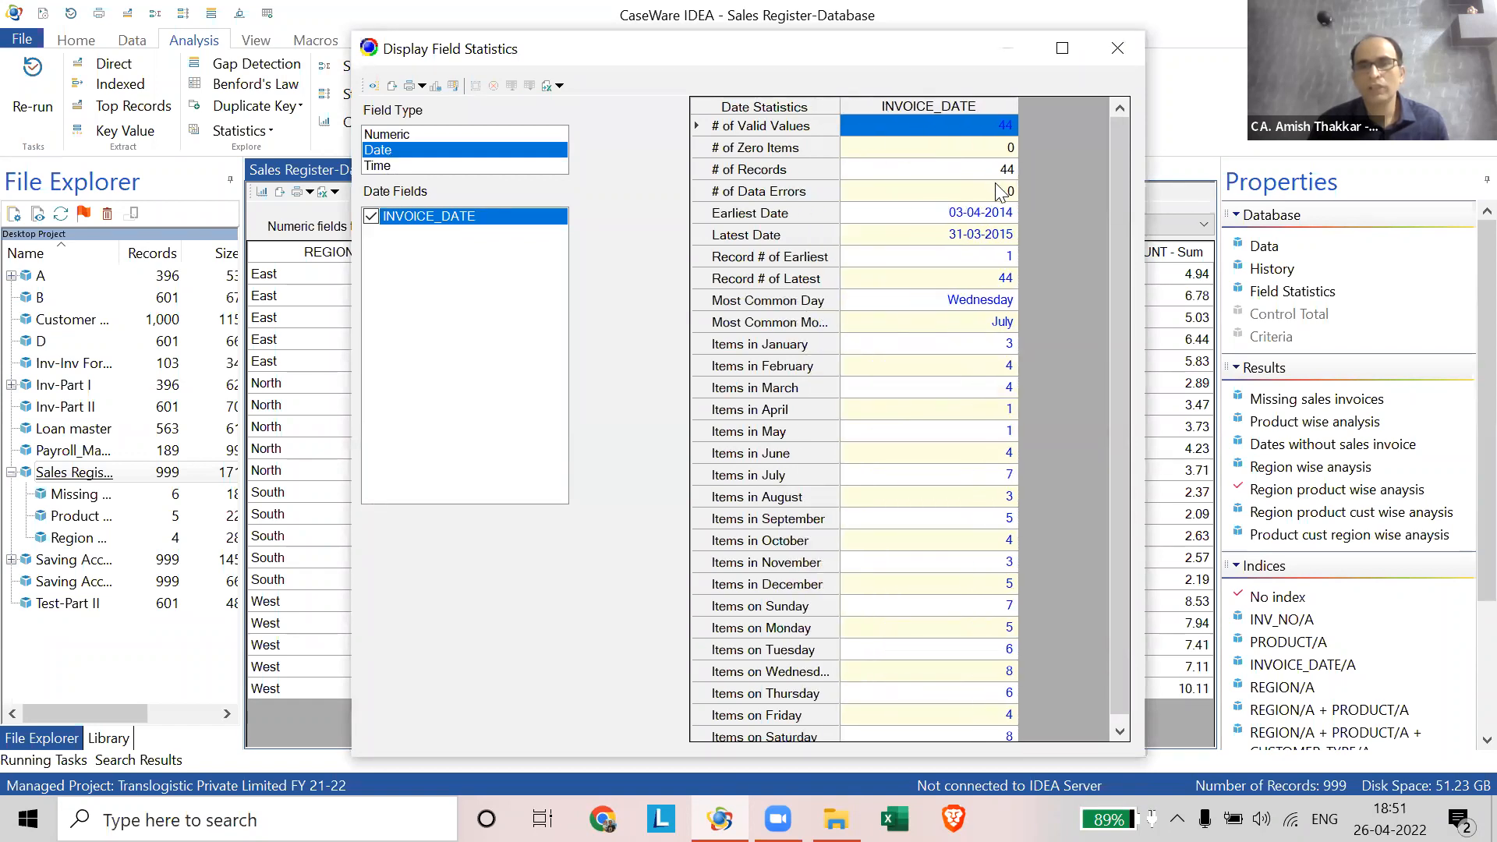
pyautogui.moveTo(975, 52); pyautogui.dragTo(983, 52)
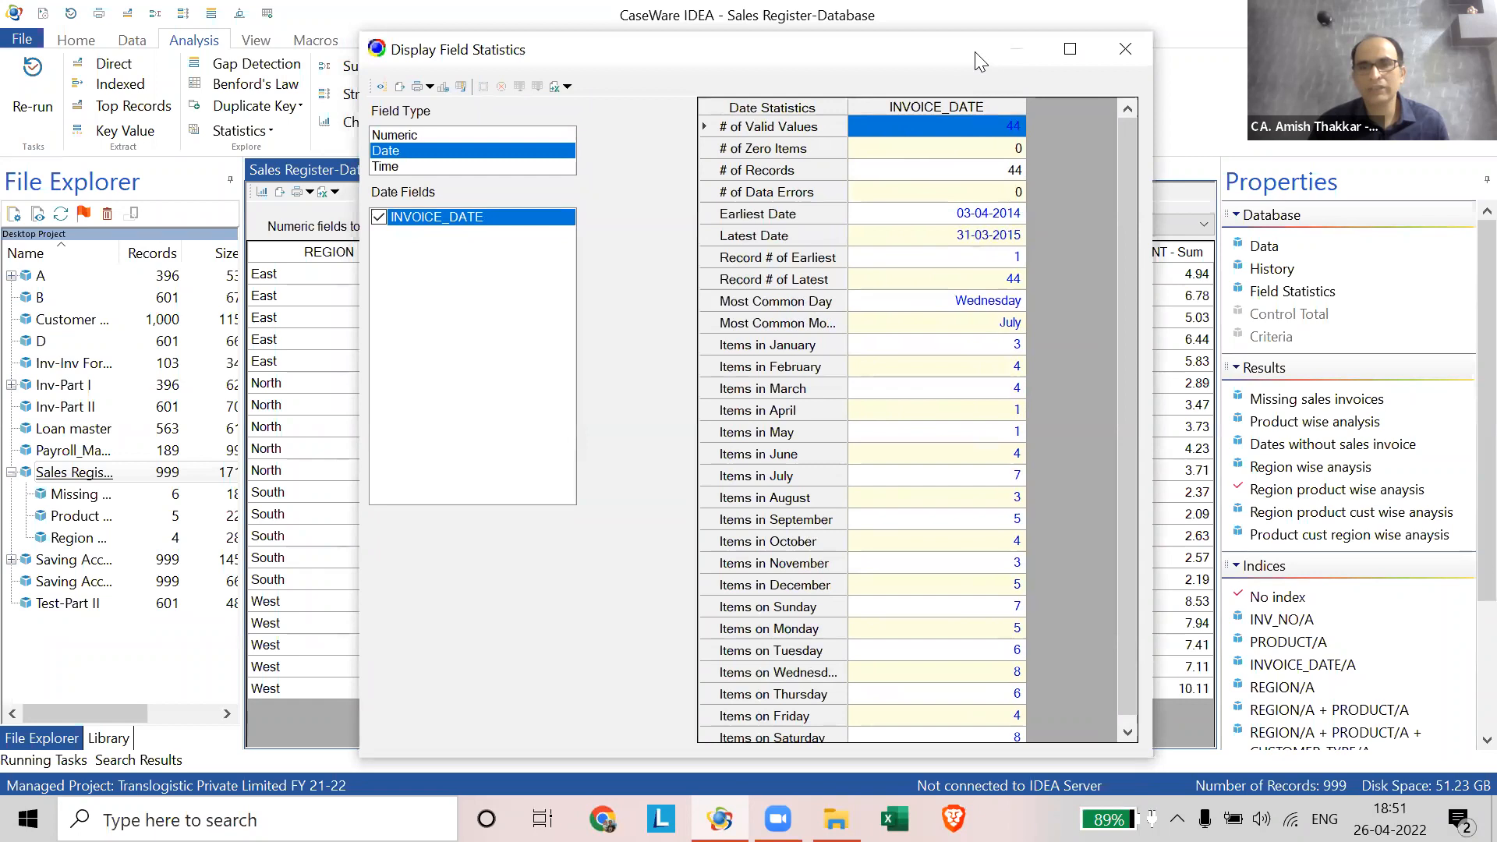
pyautogui.moveTo(608, 50); pyautogui.dragTo(732, 89)
pyautogui.press('ctrl')
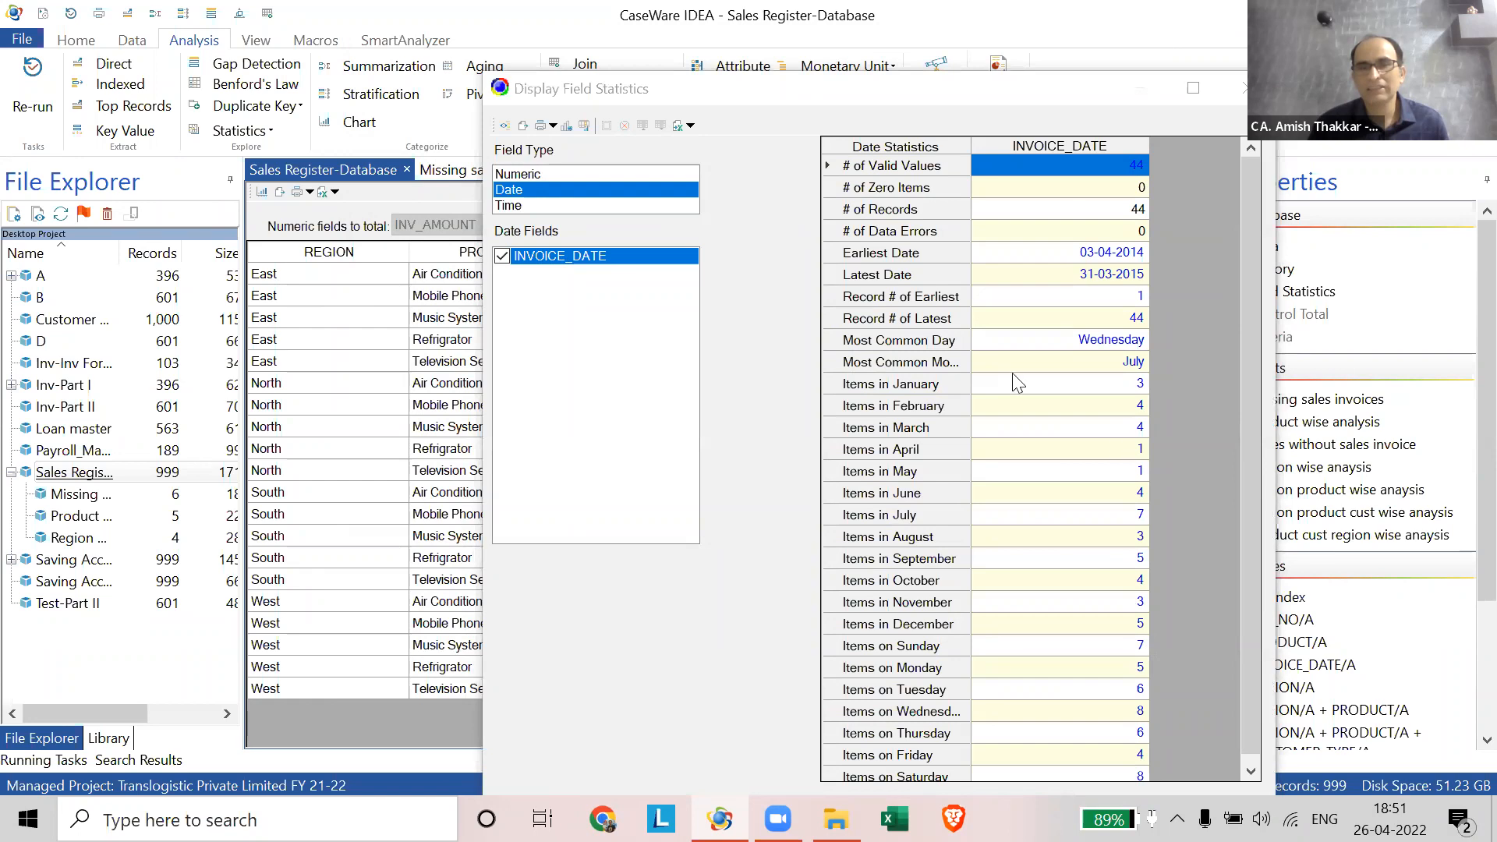
pyautogui.moveTo(1081, 80); pyautogui.dragTo(894, 101)
pyautogui.click(1070, 114)
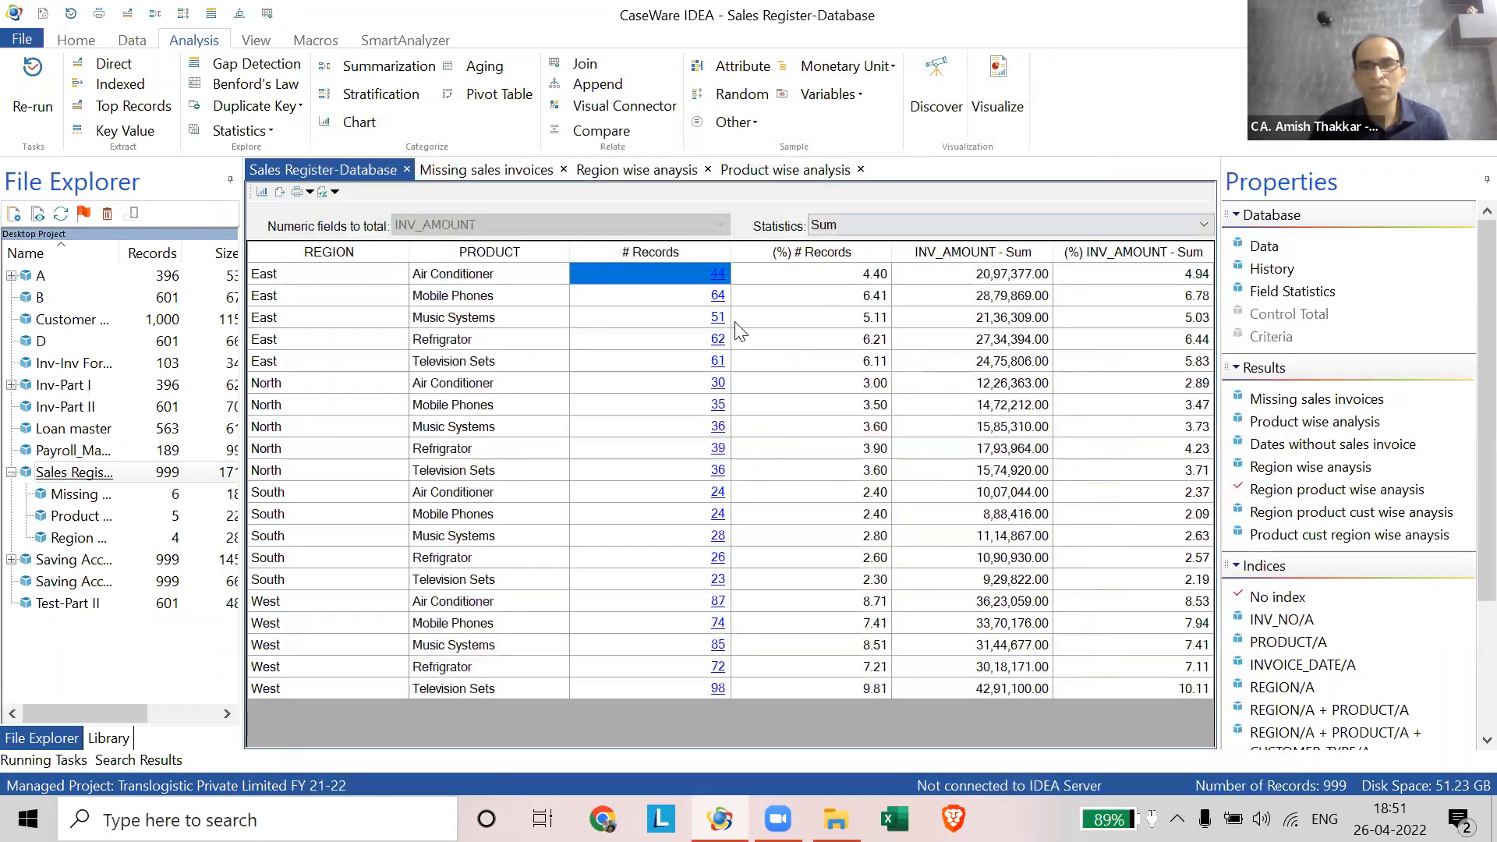
# - Display the date statistics for the East region's Mobile Phones records, examine the most common day and month, and close them
pyautogui.rightClick(718, 301)
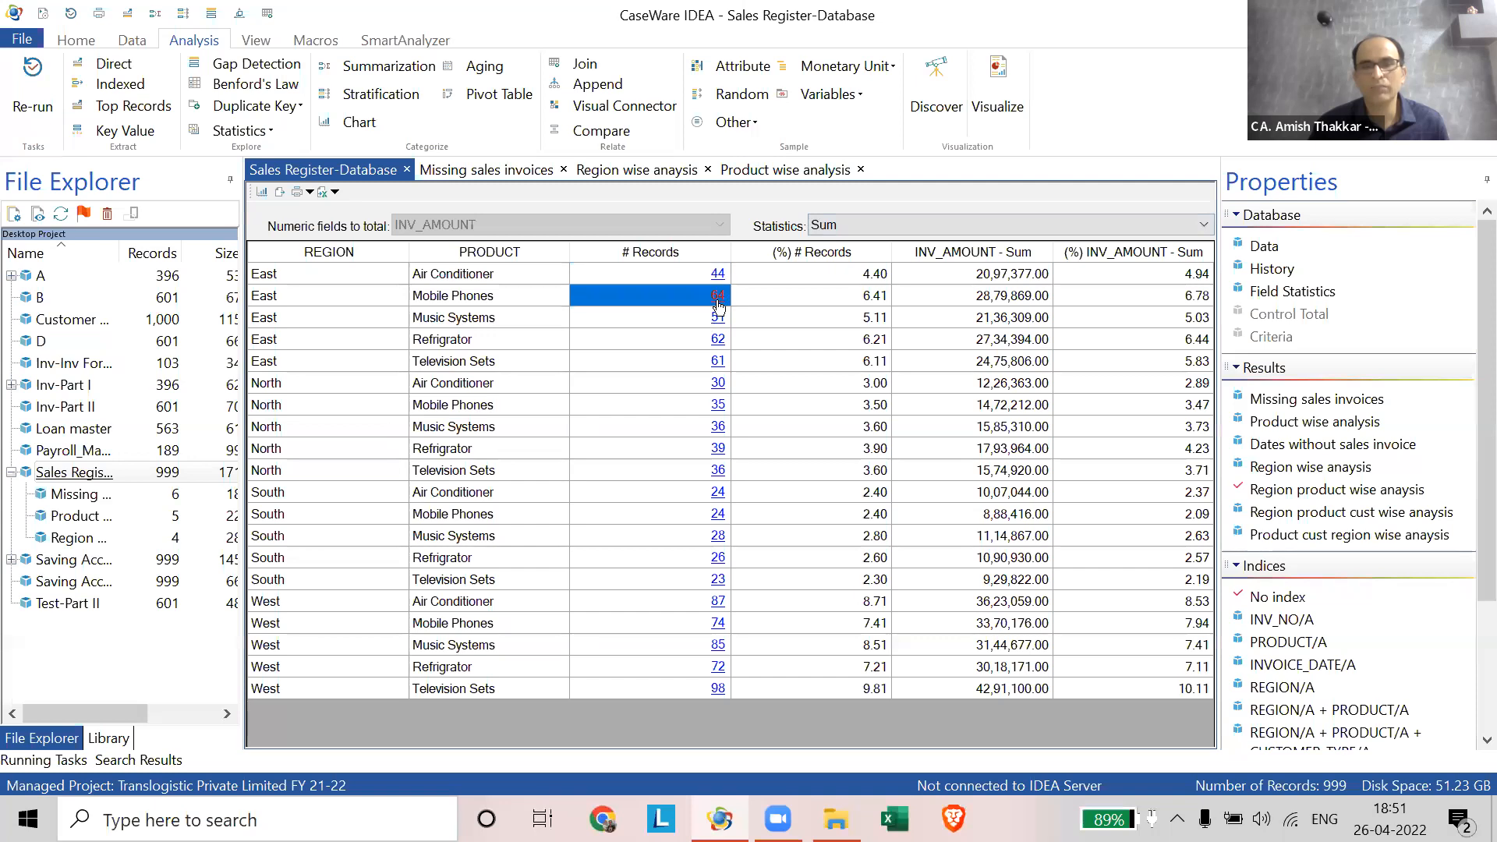
pyautogui.click(820, 361)
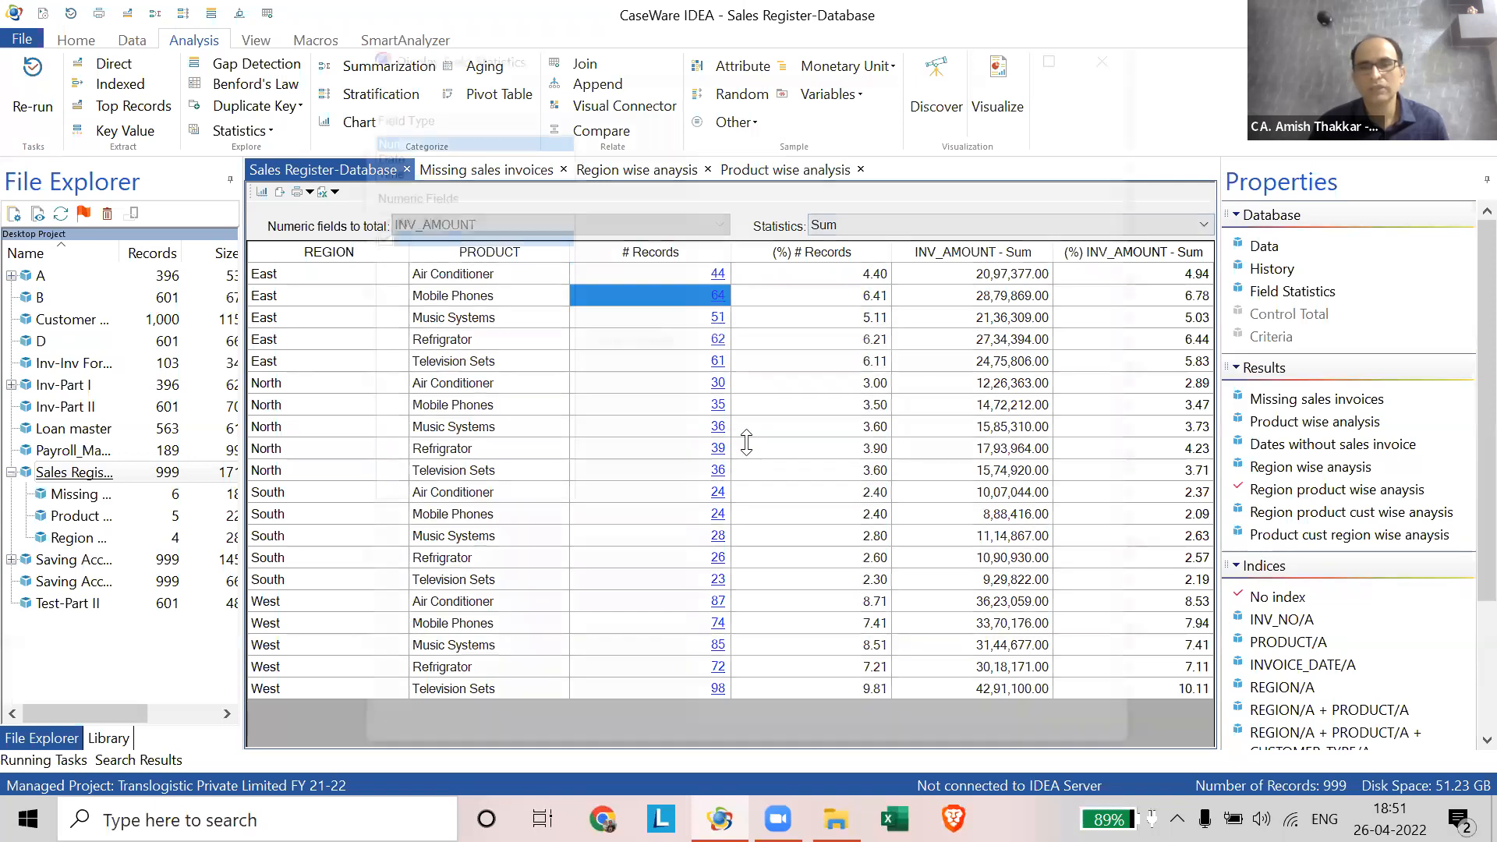
pyautogui.click(377, 151)
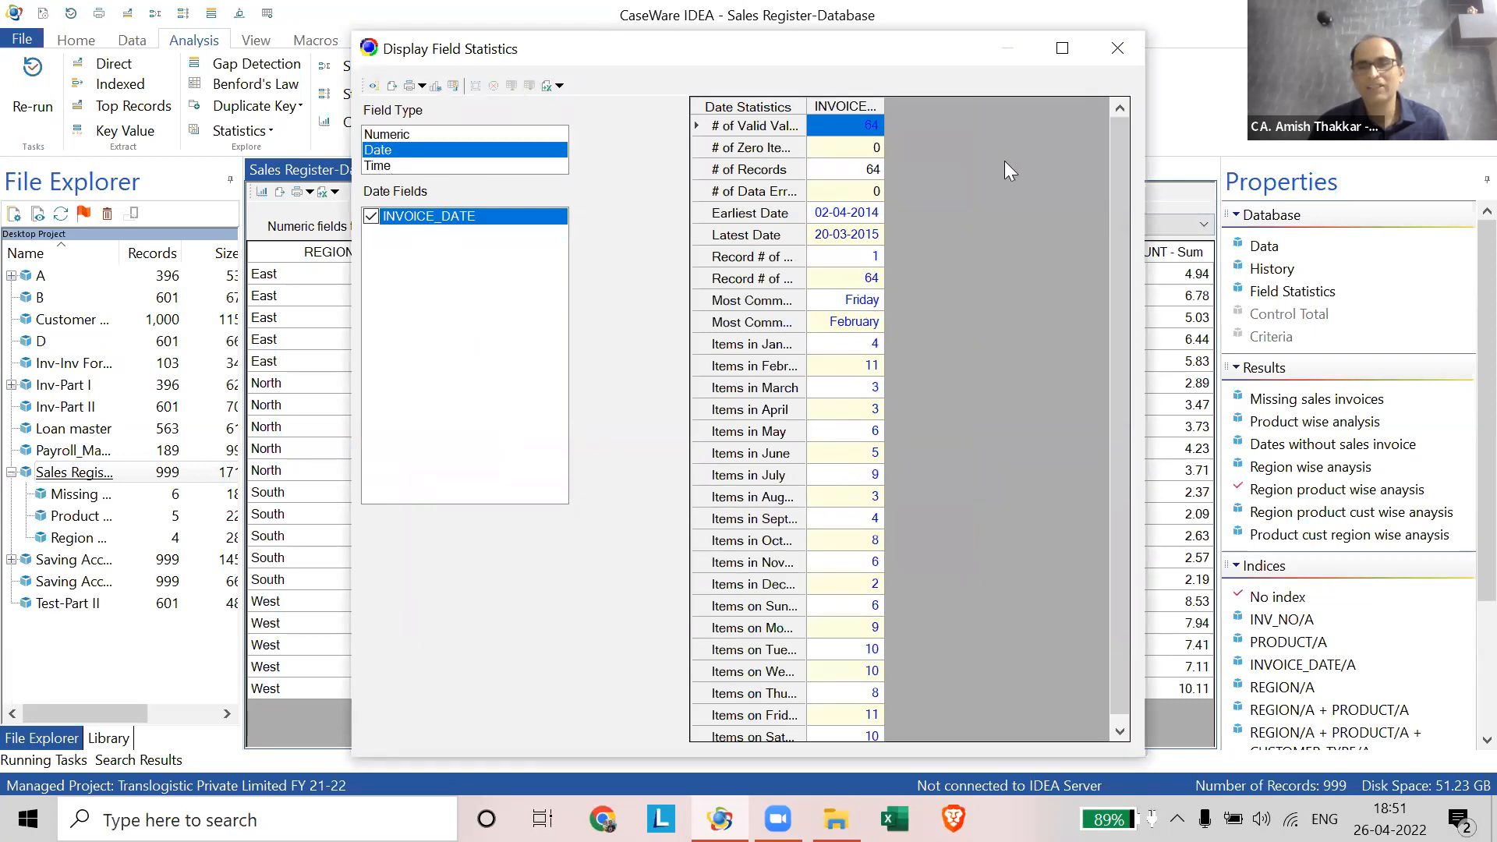
pyautogui.click(1112, 54)
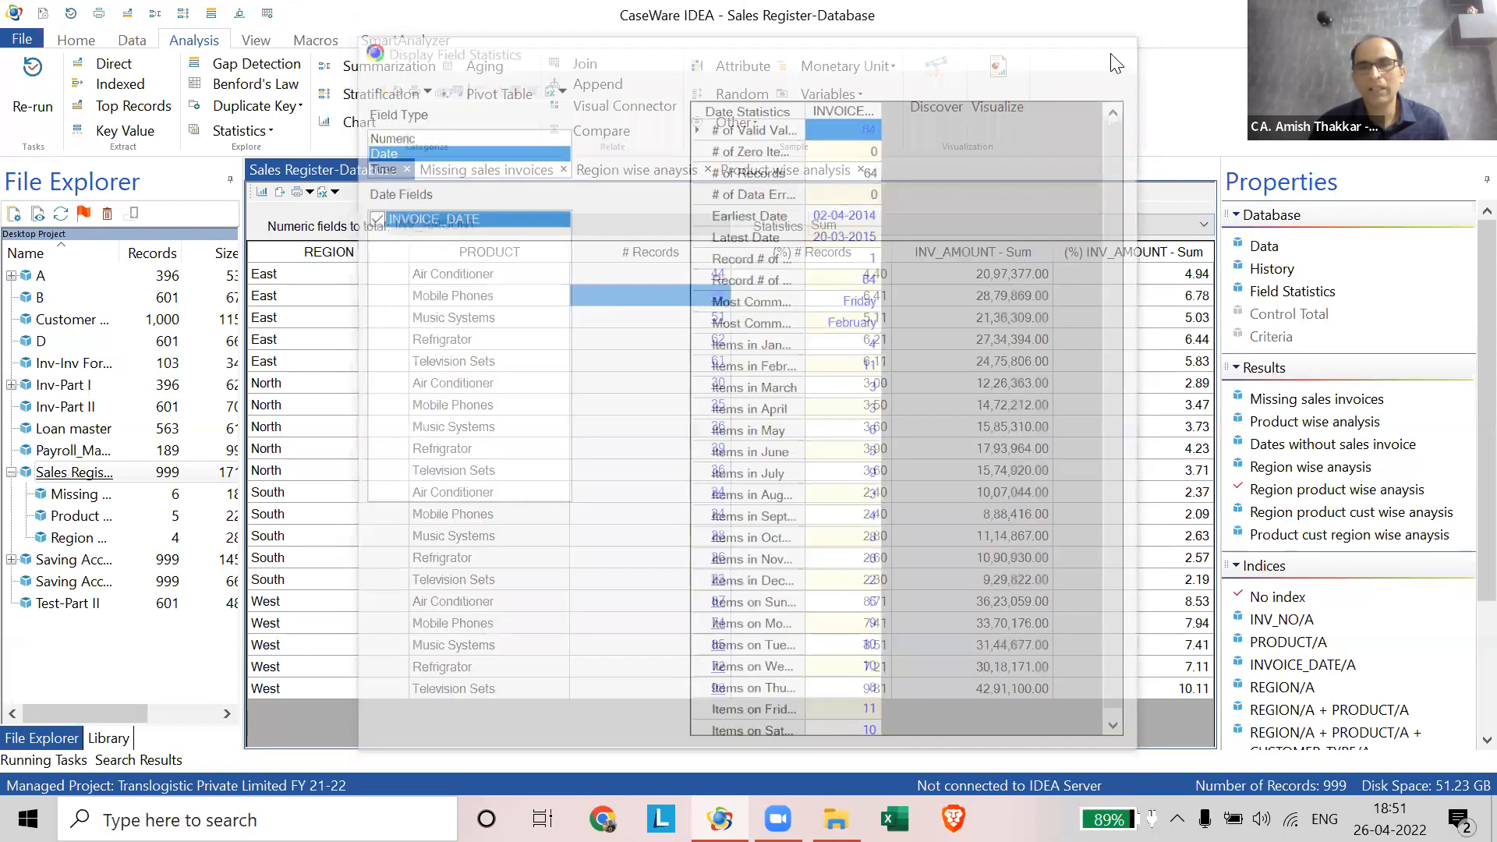
# - Display the East region's Music Systems date statistics, widen the INVOICE_DATE column, examine the most common day and month, and close them
pyautogui.rightClick(719, 319)
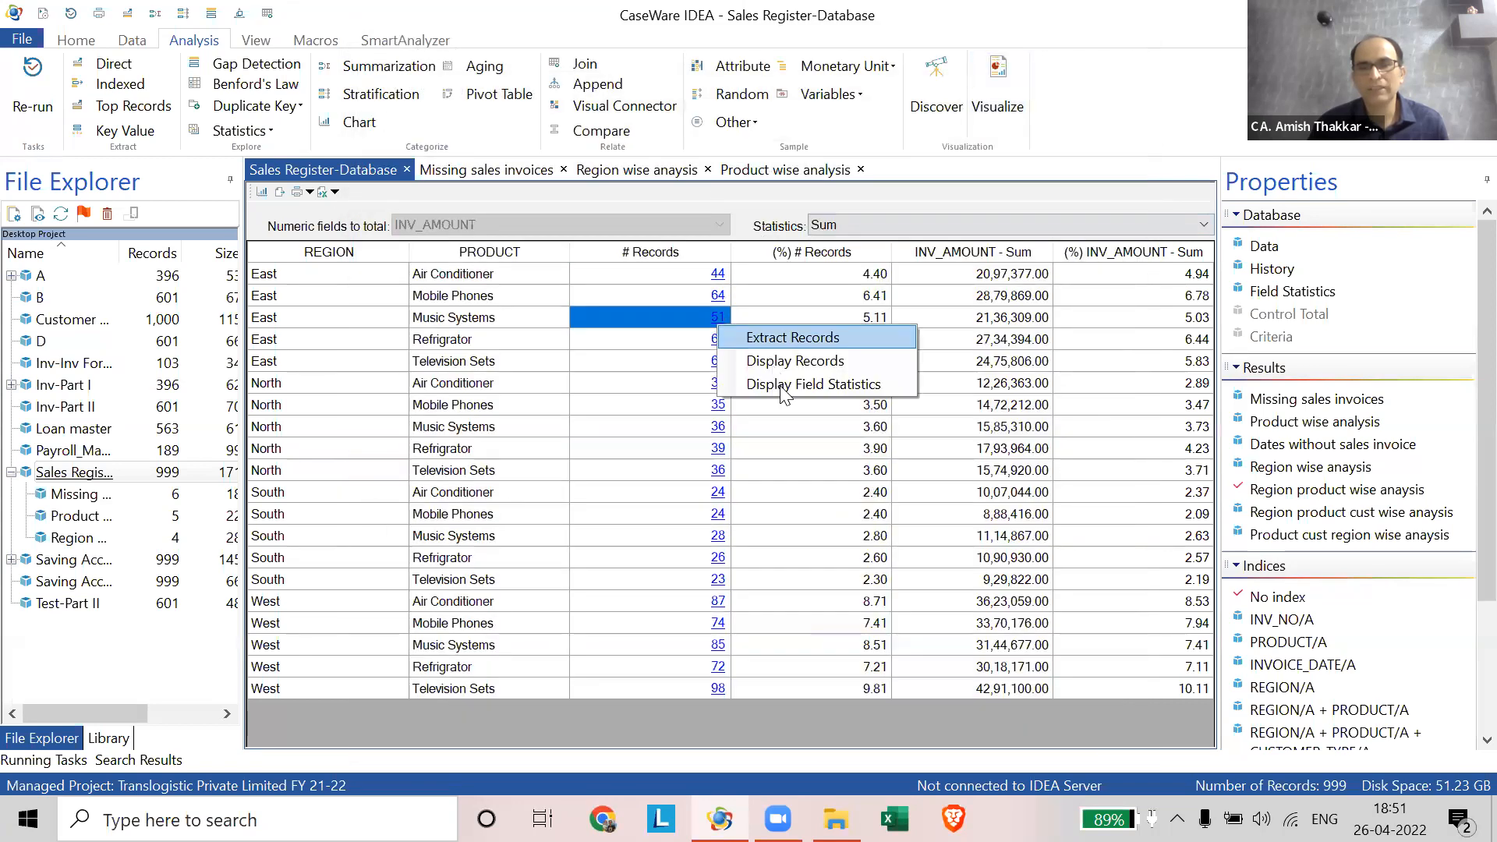
pyautogui.click(784, 381)
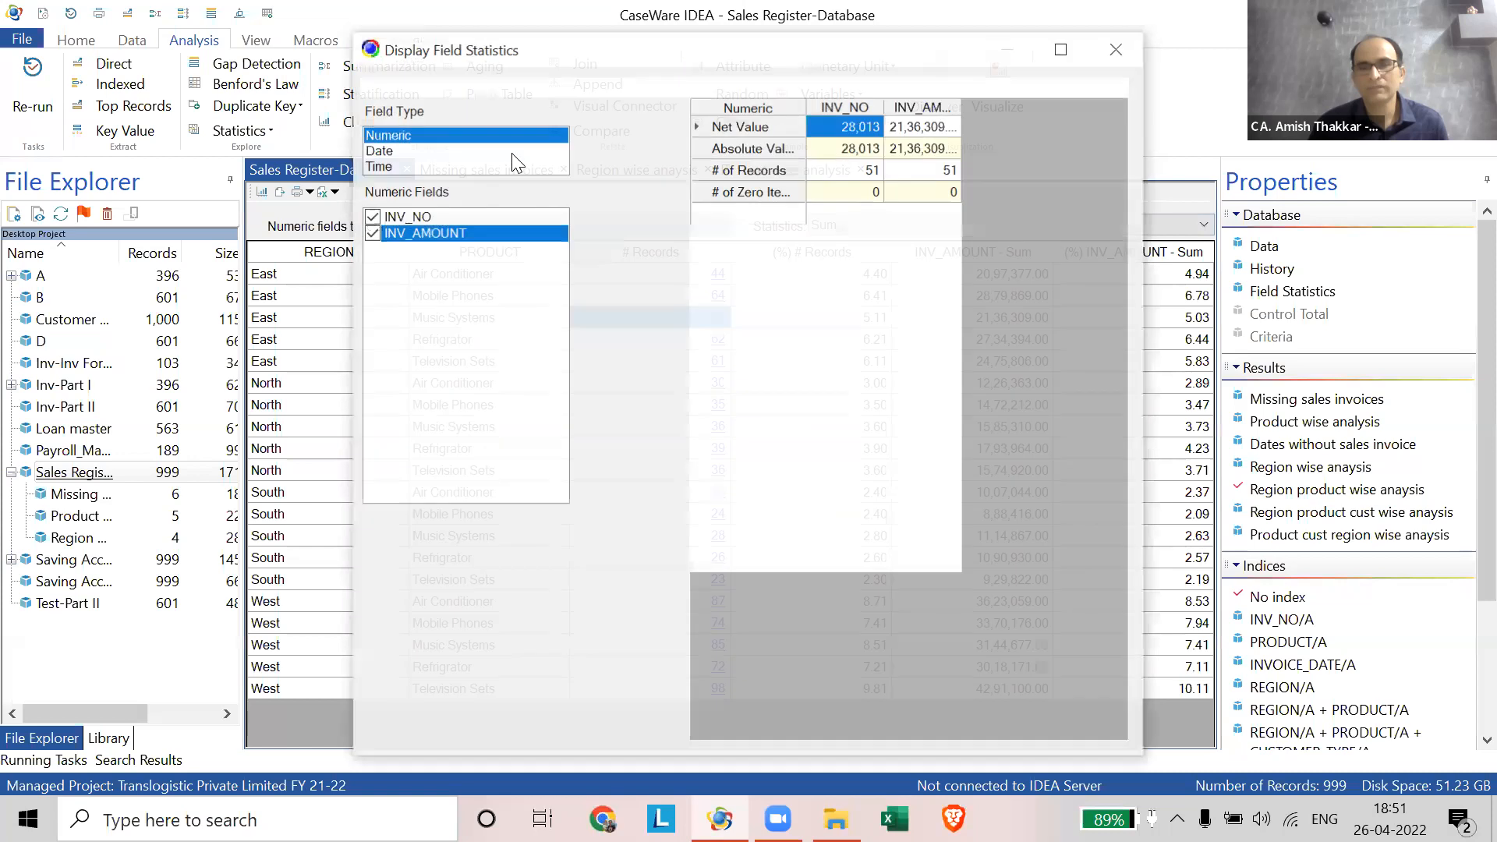
pyautogui.click(511, 150)
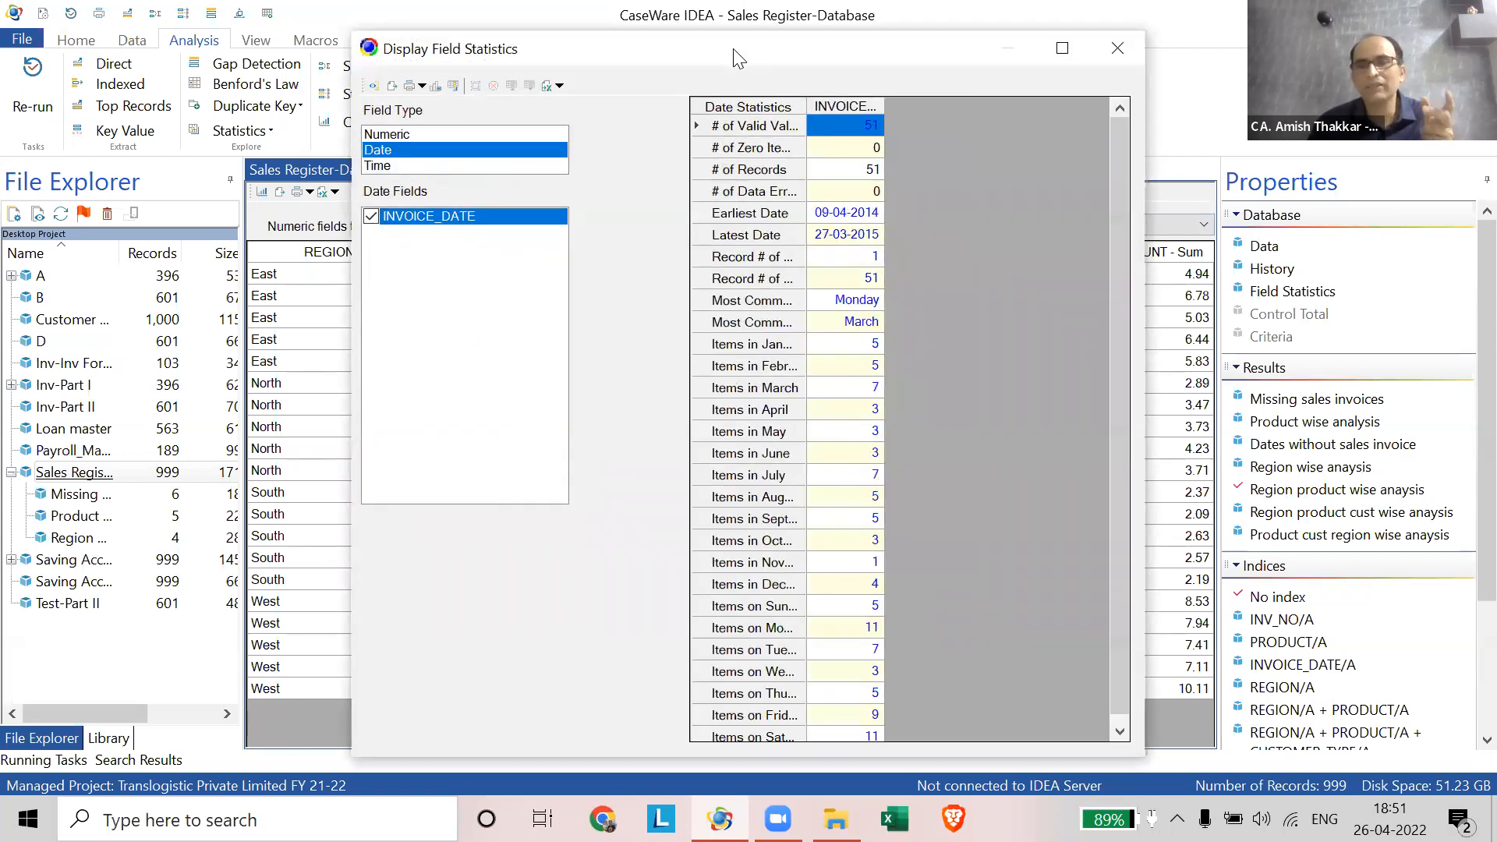
pyautogui.moveTo(785, 65); pyautogui.dragTo(827, 69)
pyautogui.moveTo(926, 110); pyautogui.dragTo(999, 120)
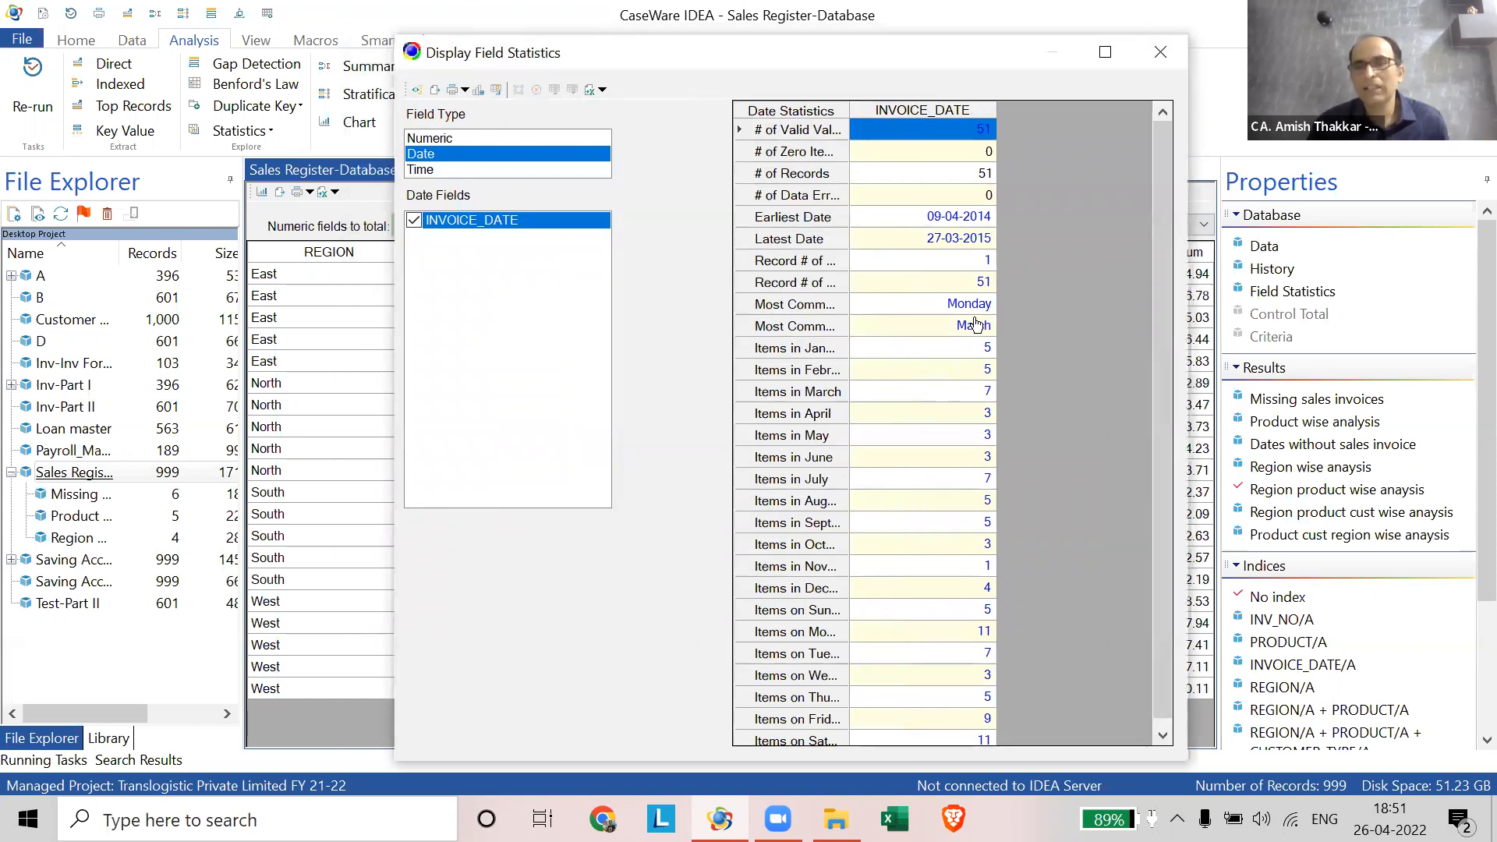
pyautogui.click(1160, 52)
# - Display the date statistics for the East region's Refrigrator records, examine the most common day and month, and close them
pyautogui.click(718, 340)
pyautogui.rightClick(719, 343)
pyautogui.click(748, 400)
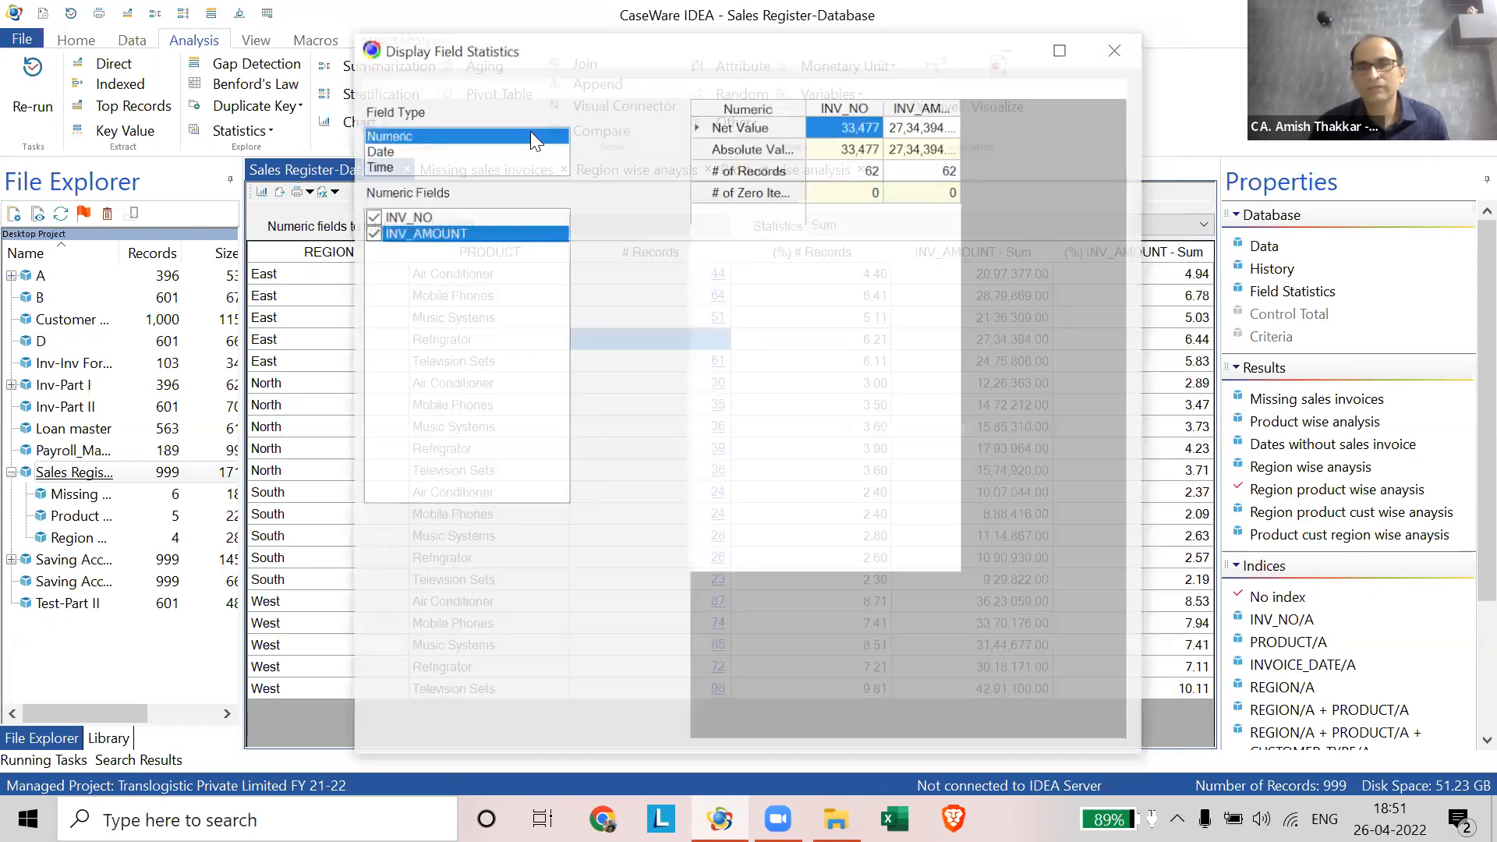
pyautogui.click(382, 151)
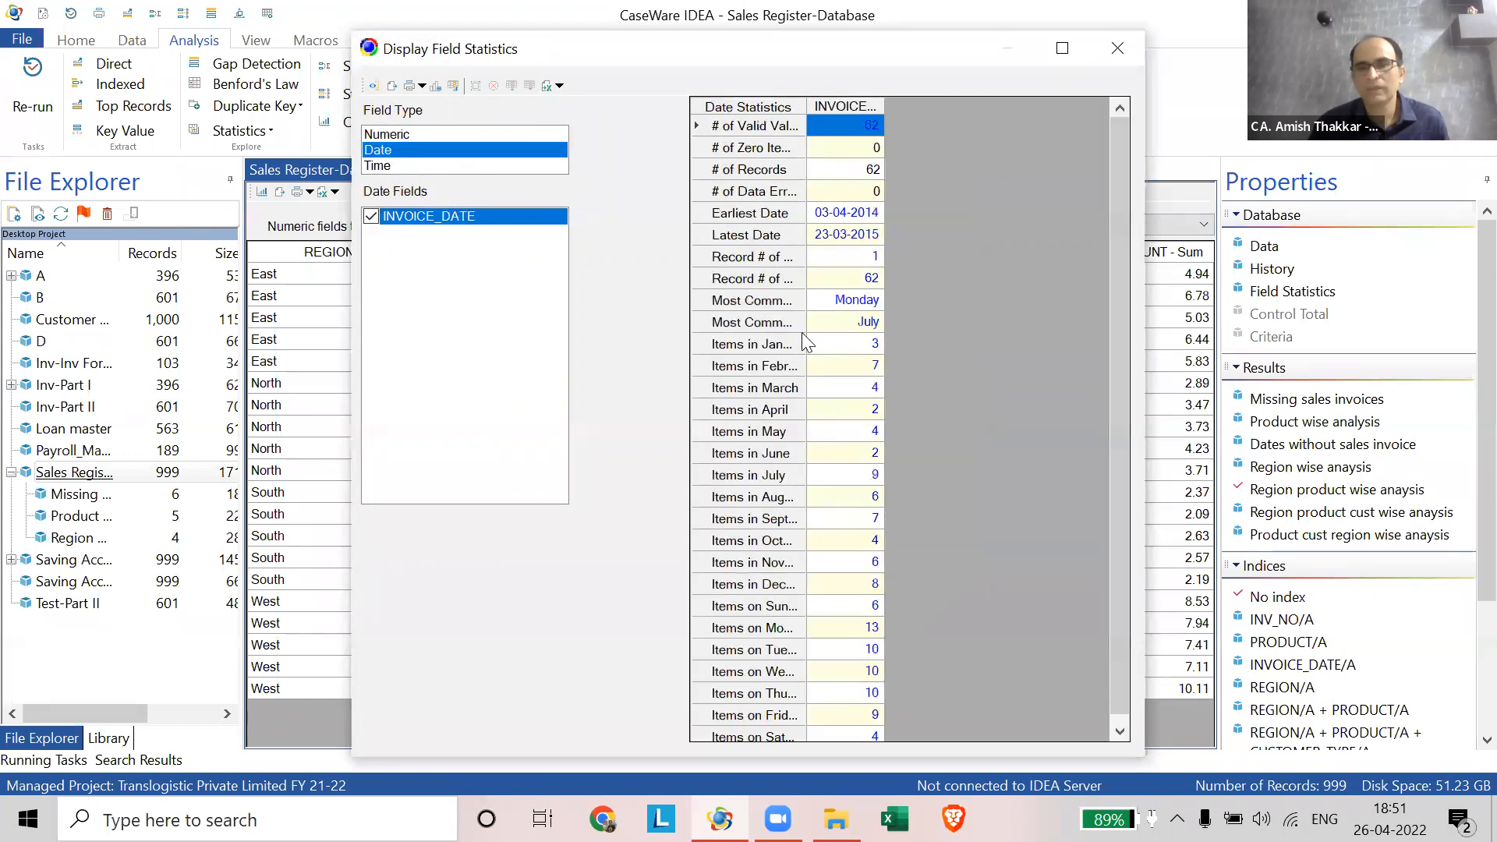
pyautogui.press('Escape')
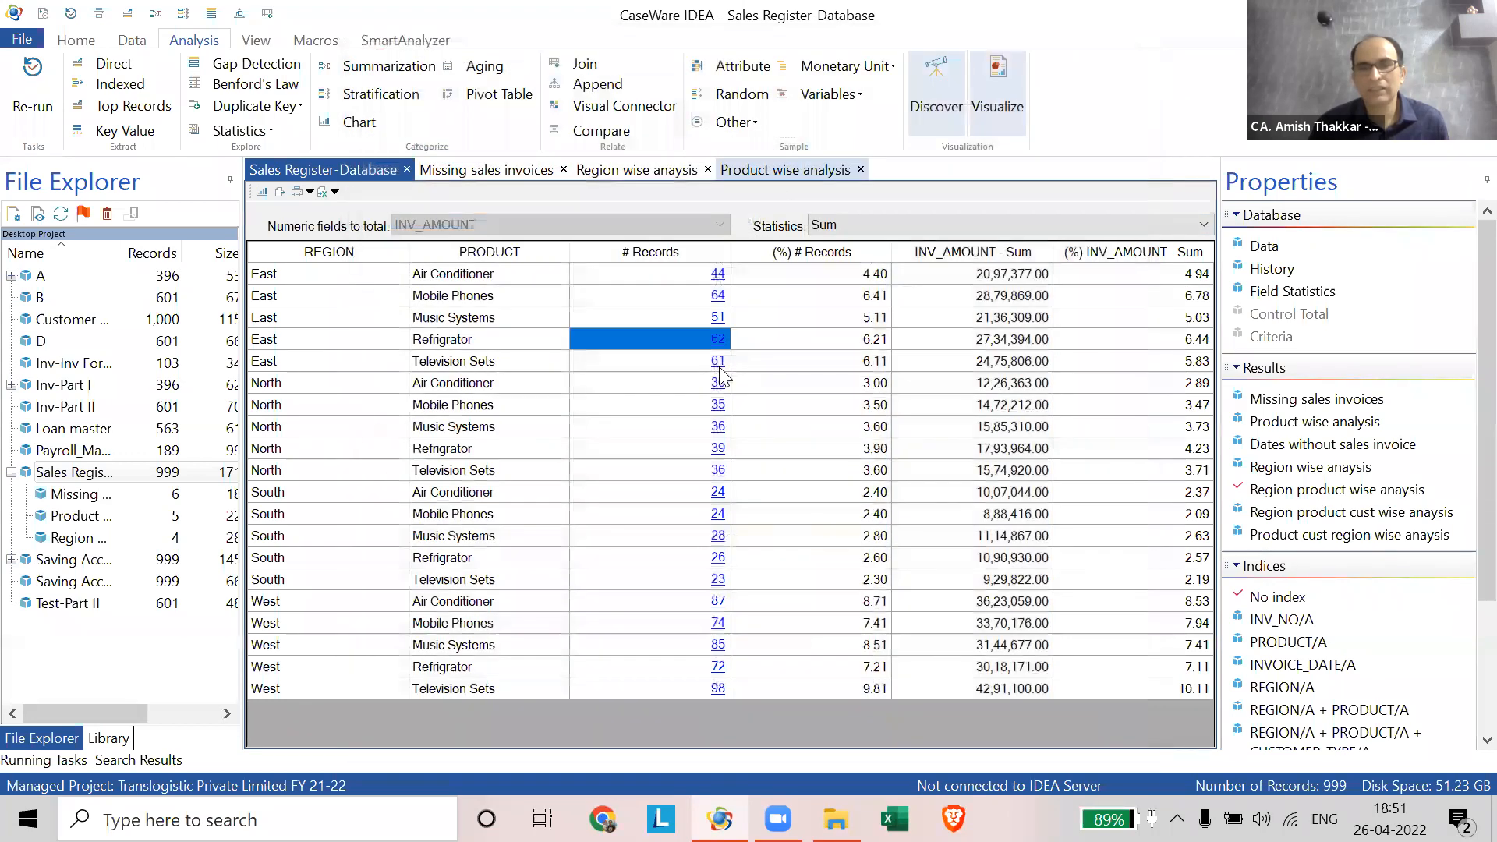
# - Display the date statistics for the East region's Television Sets records, examine the most common day and month, and close them
pyautogui.rightClick(719, 365)
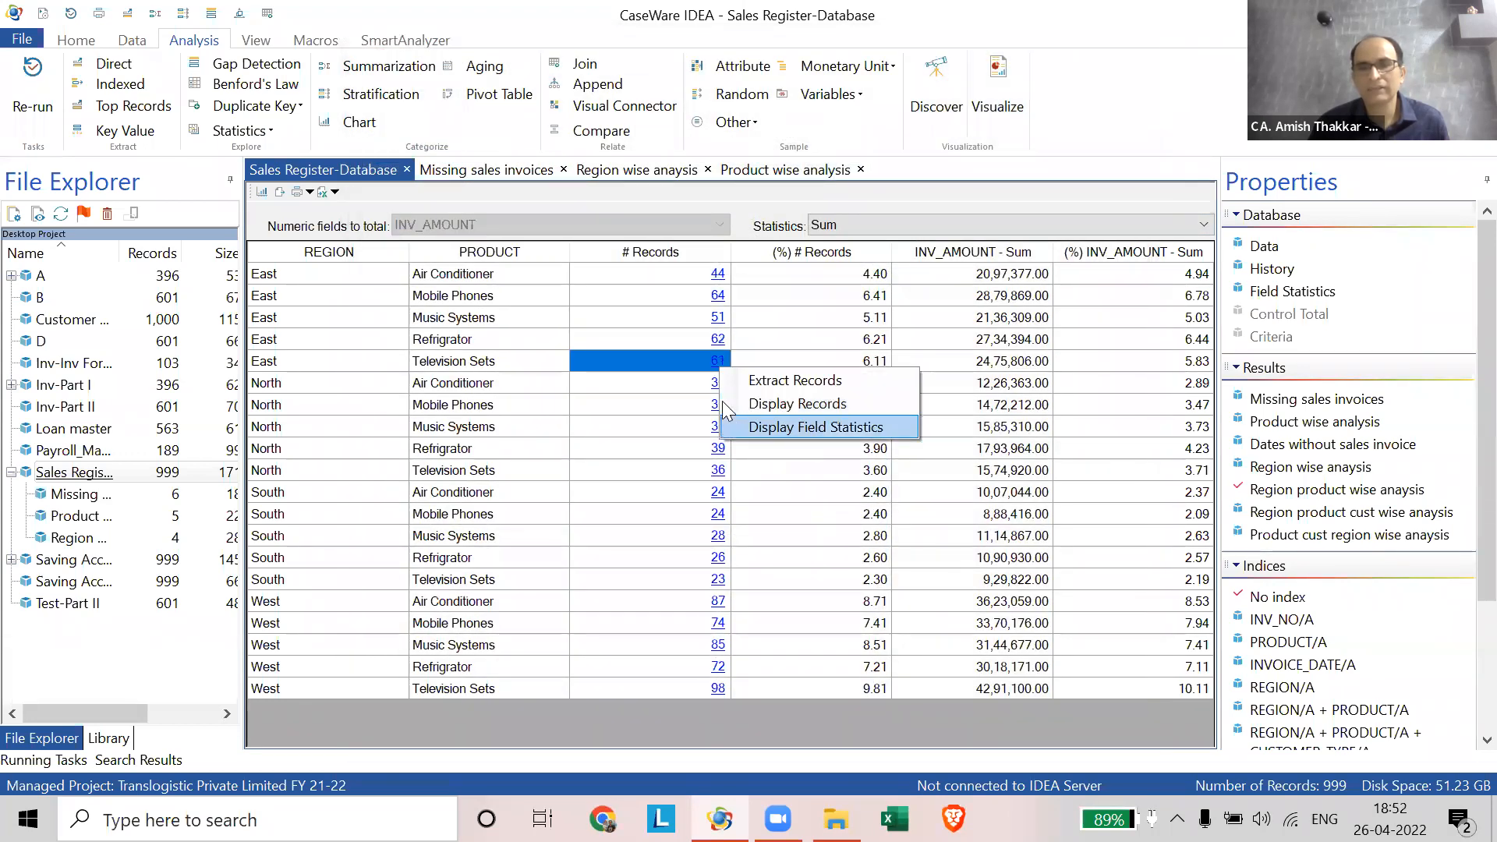
pyautogui.click(772, 427)
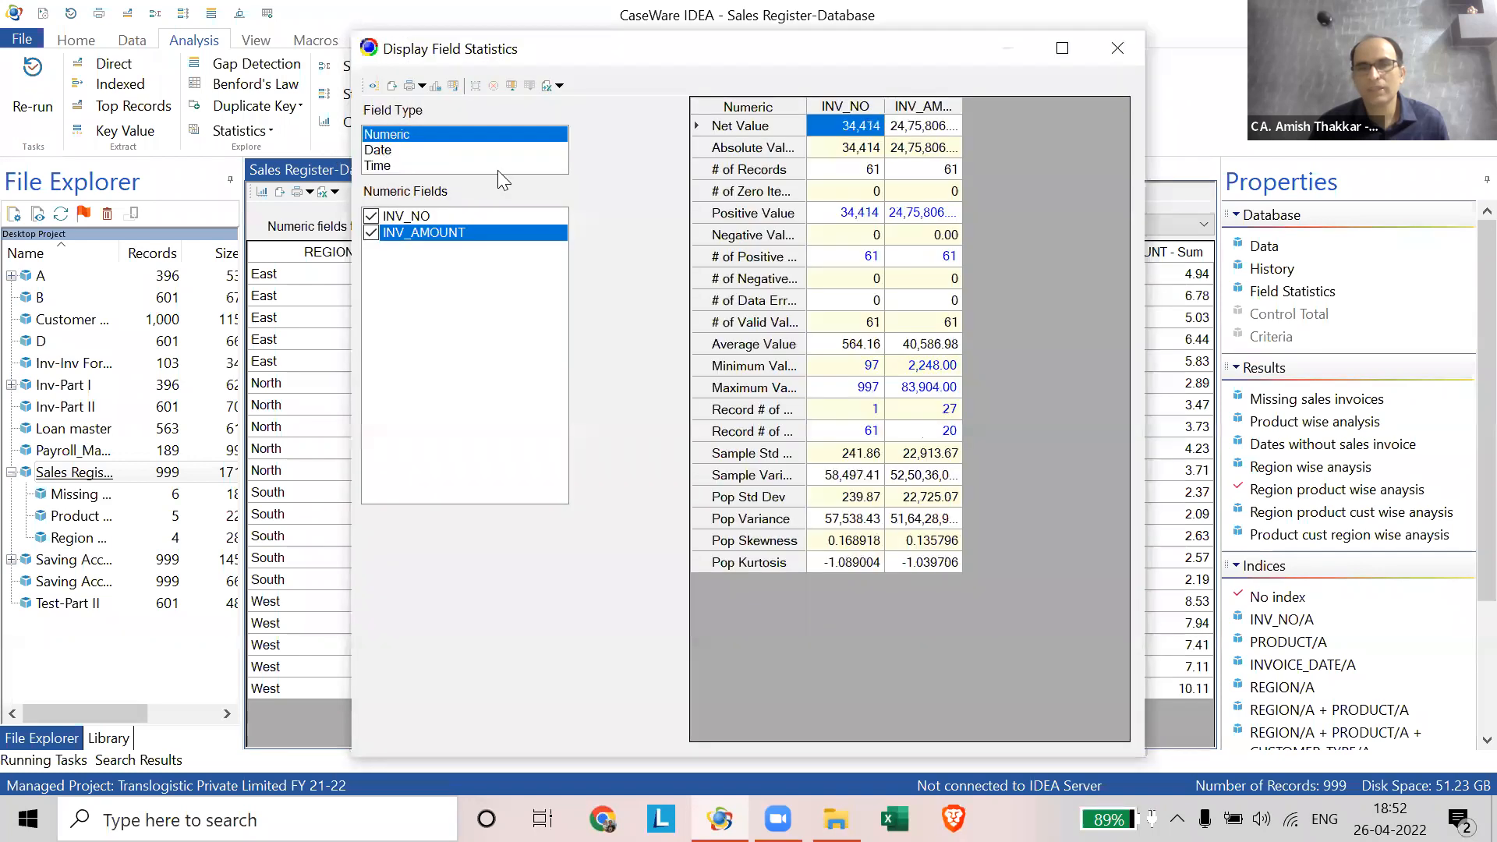
pyautogui.click(381, 151)
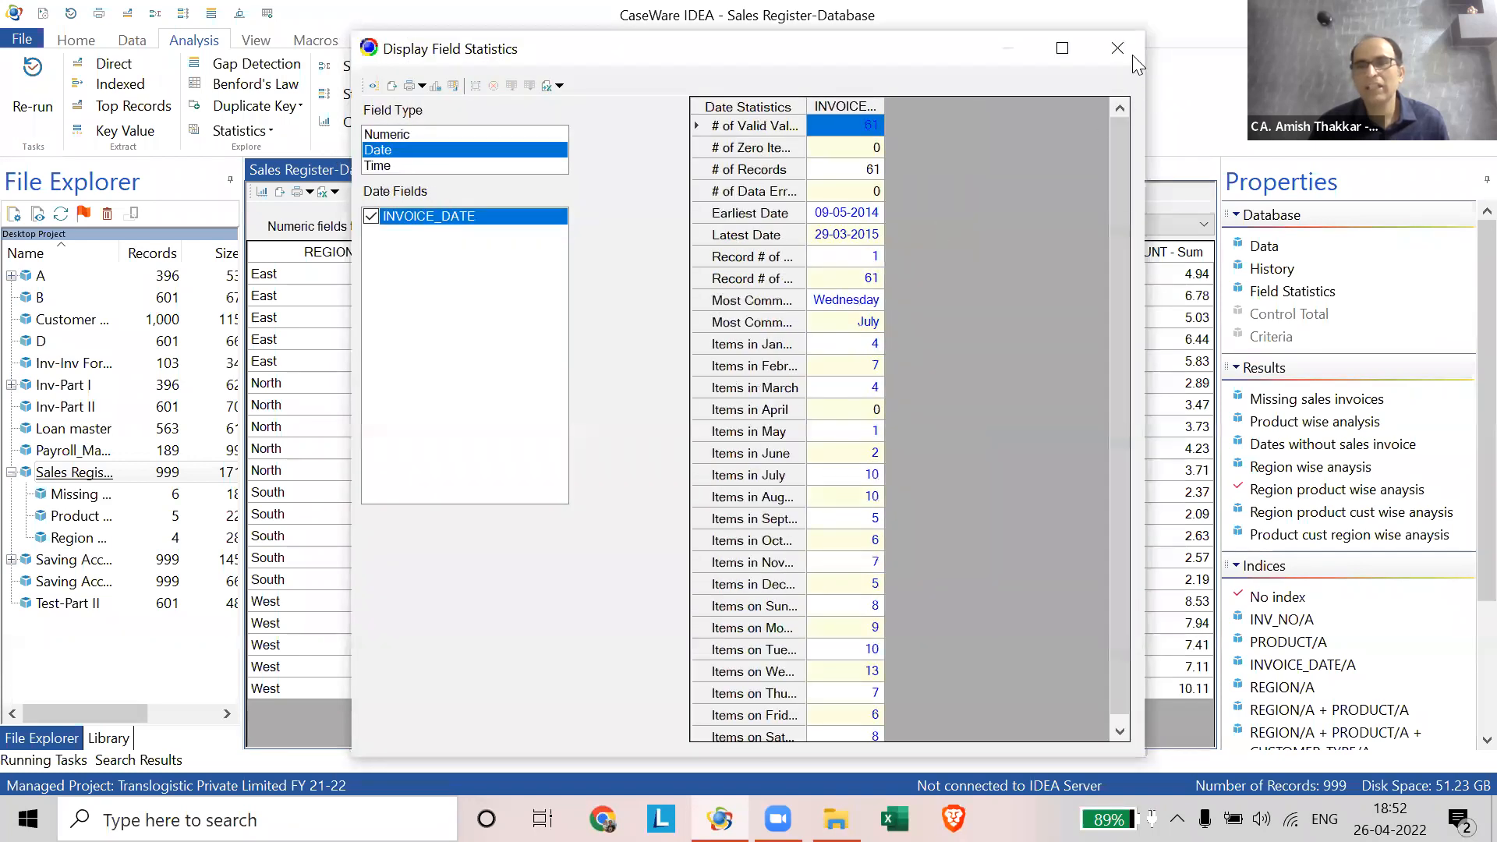
pyautogui.press('Escape')
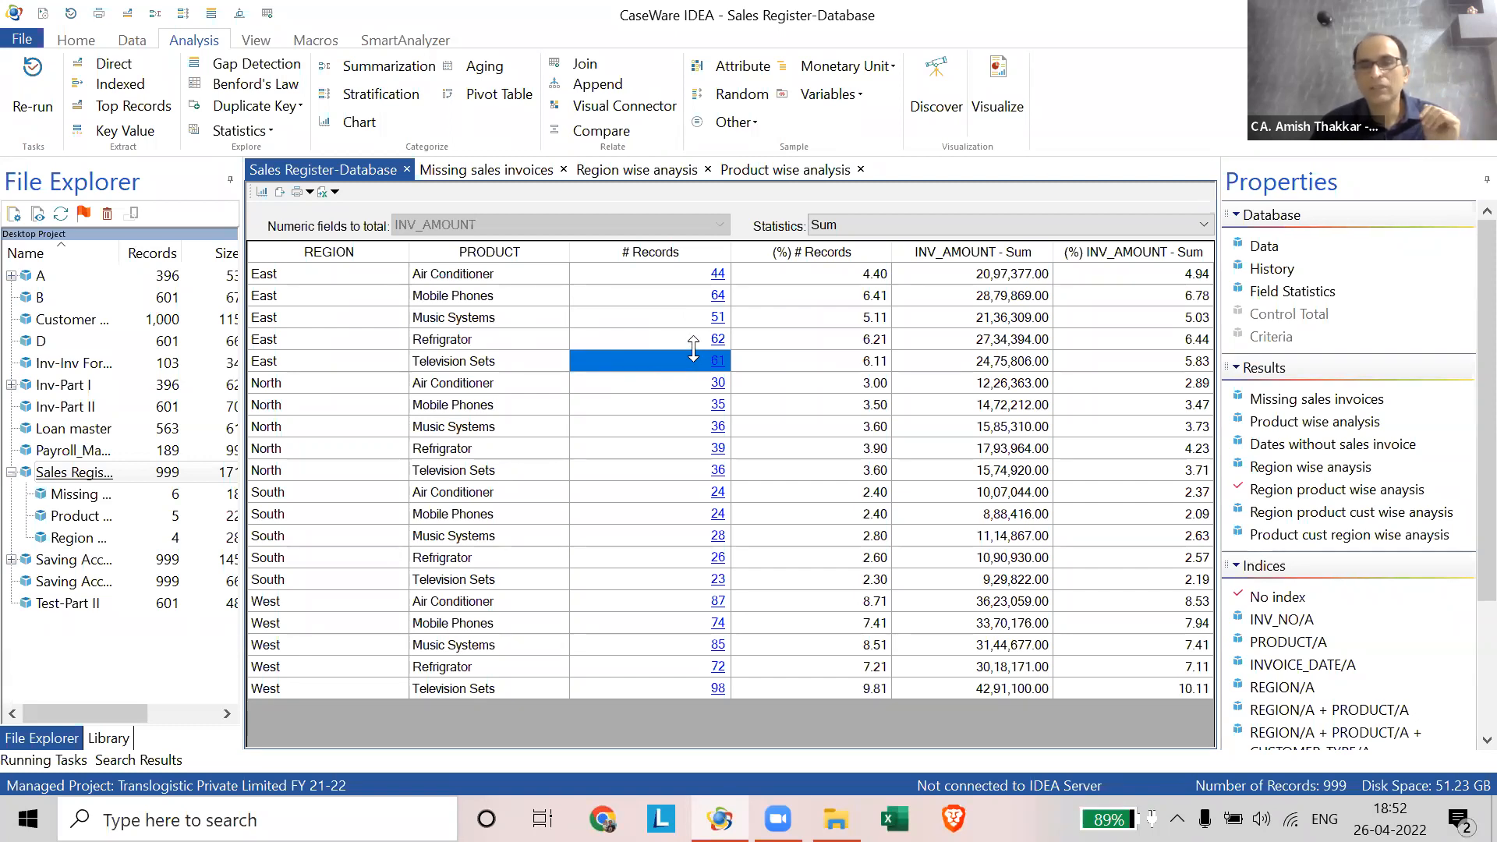
# - Display the date statistics for the South region's Air Conditioner records, examine the most common day and month, and close them
pyautogui.rightClick(714, 496)
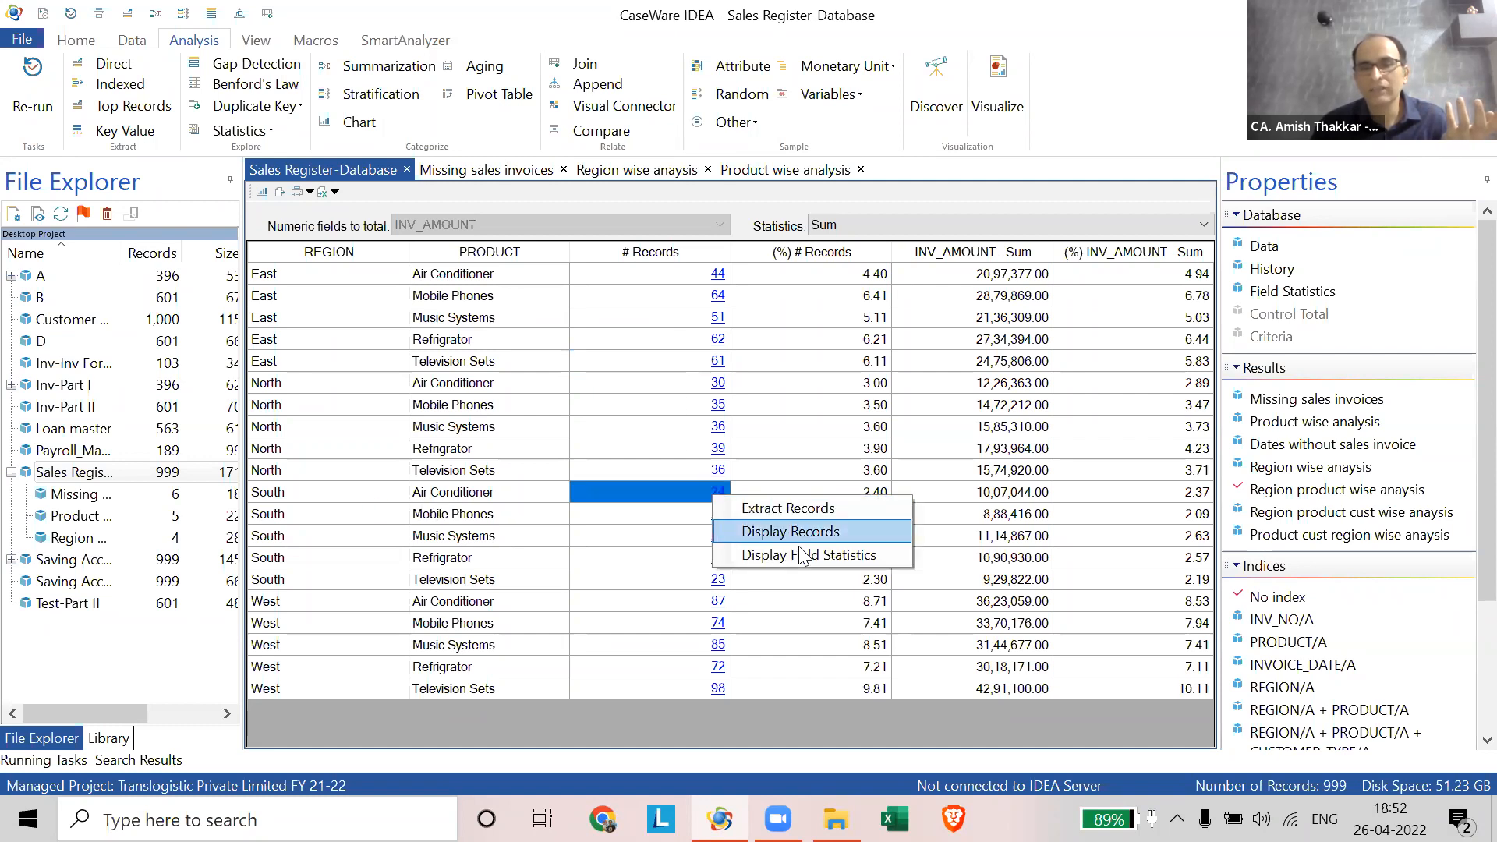
pyautogui.press('Return')
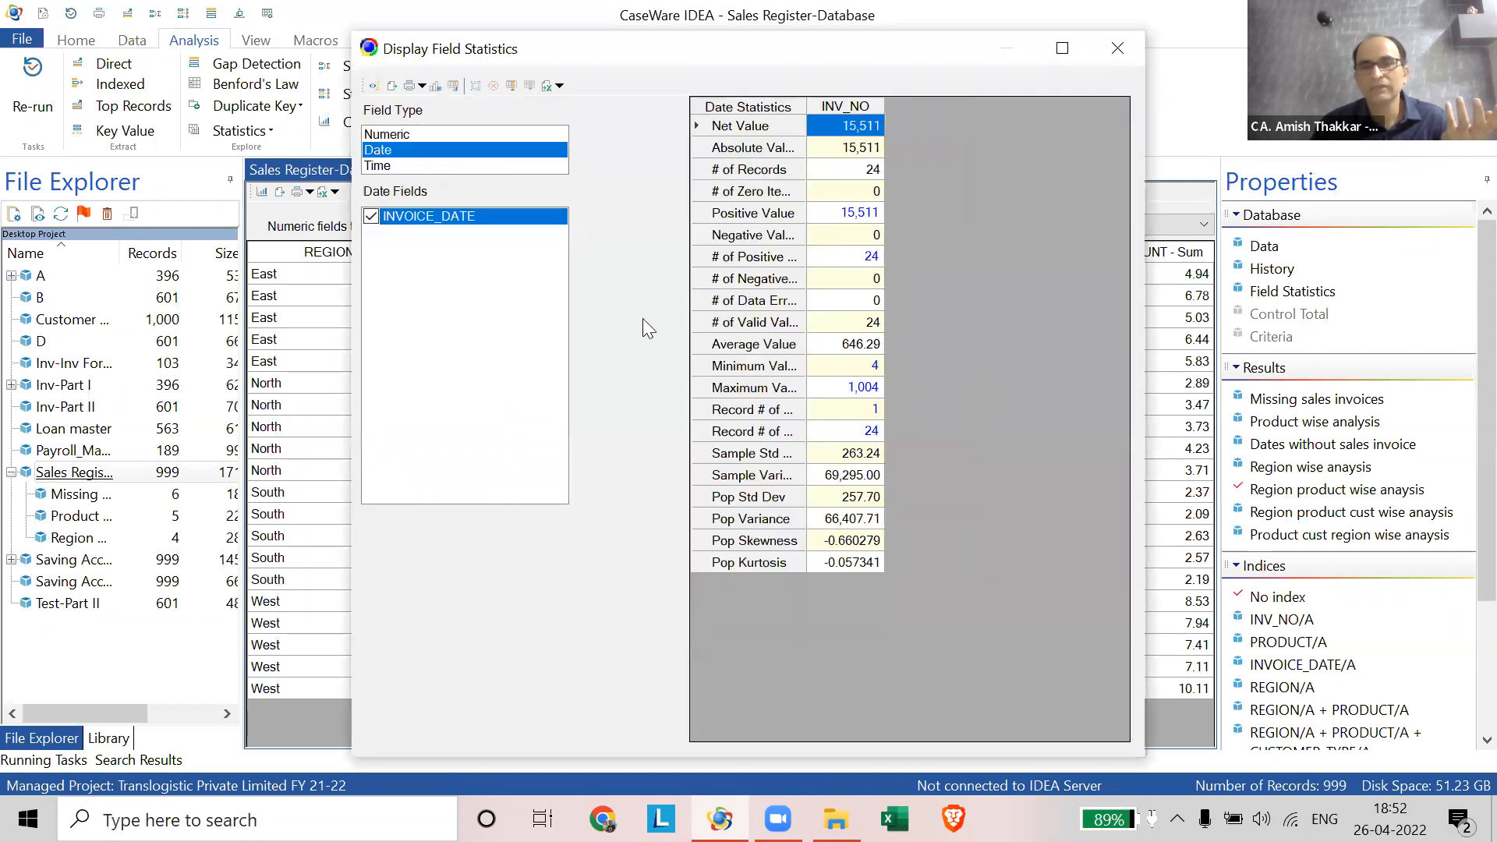
pyautogui.click(389, 153)
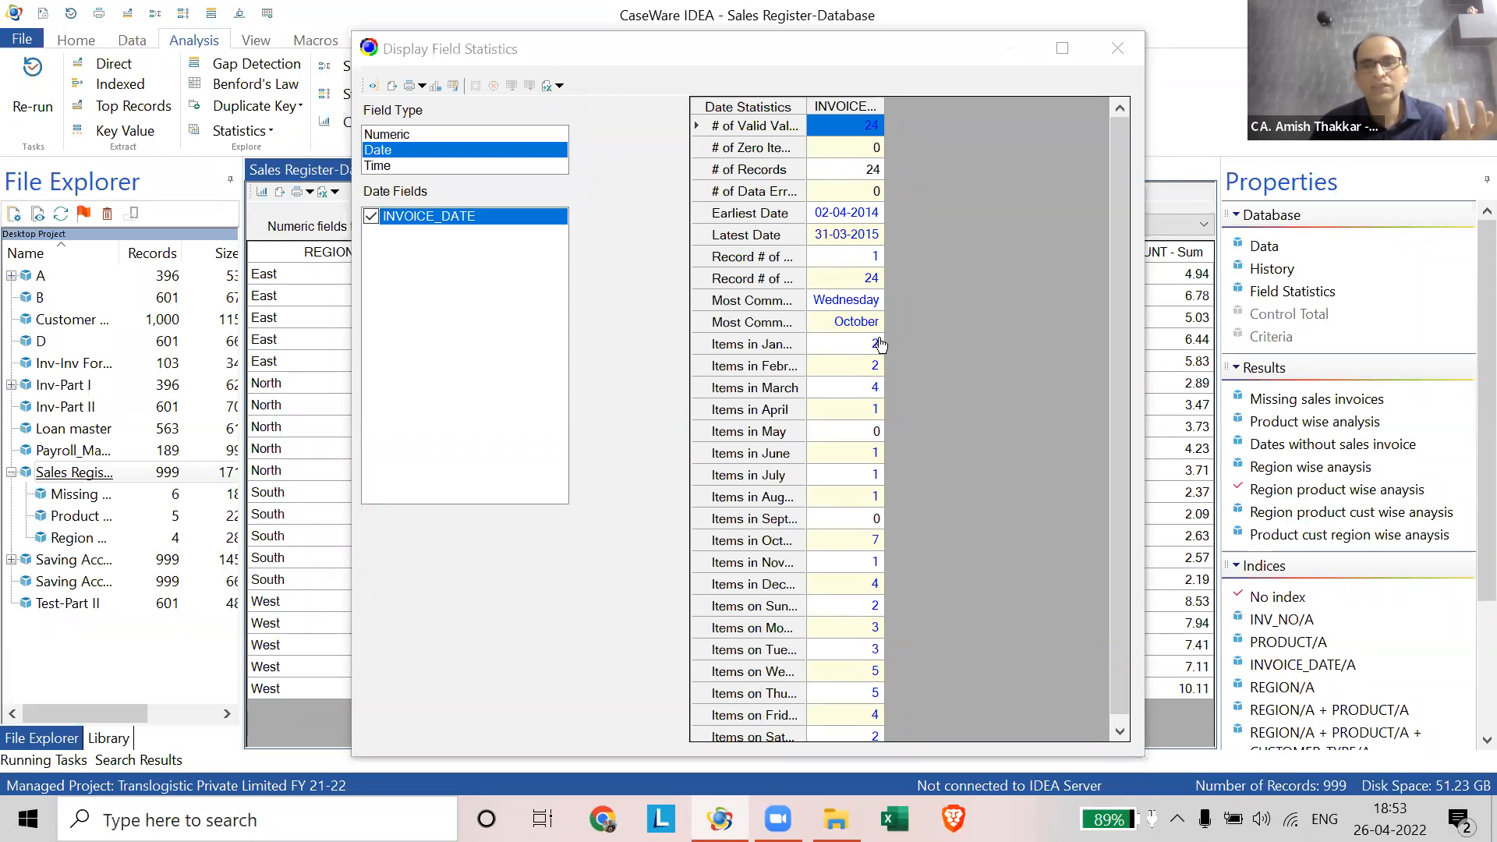
pyautogui.click(1117, 50)
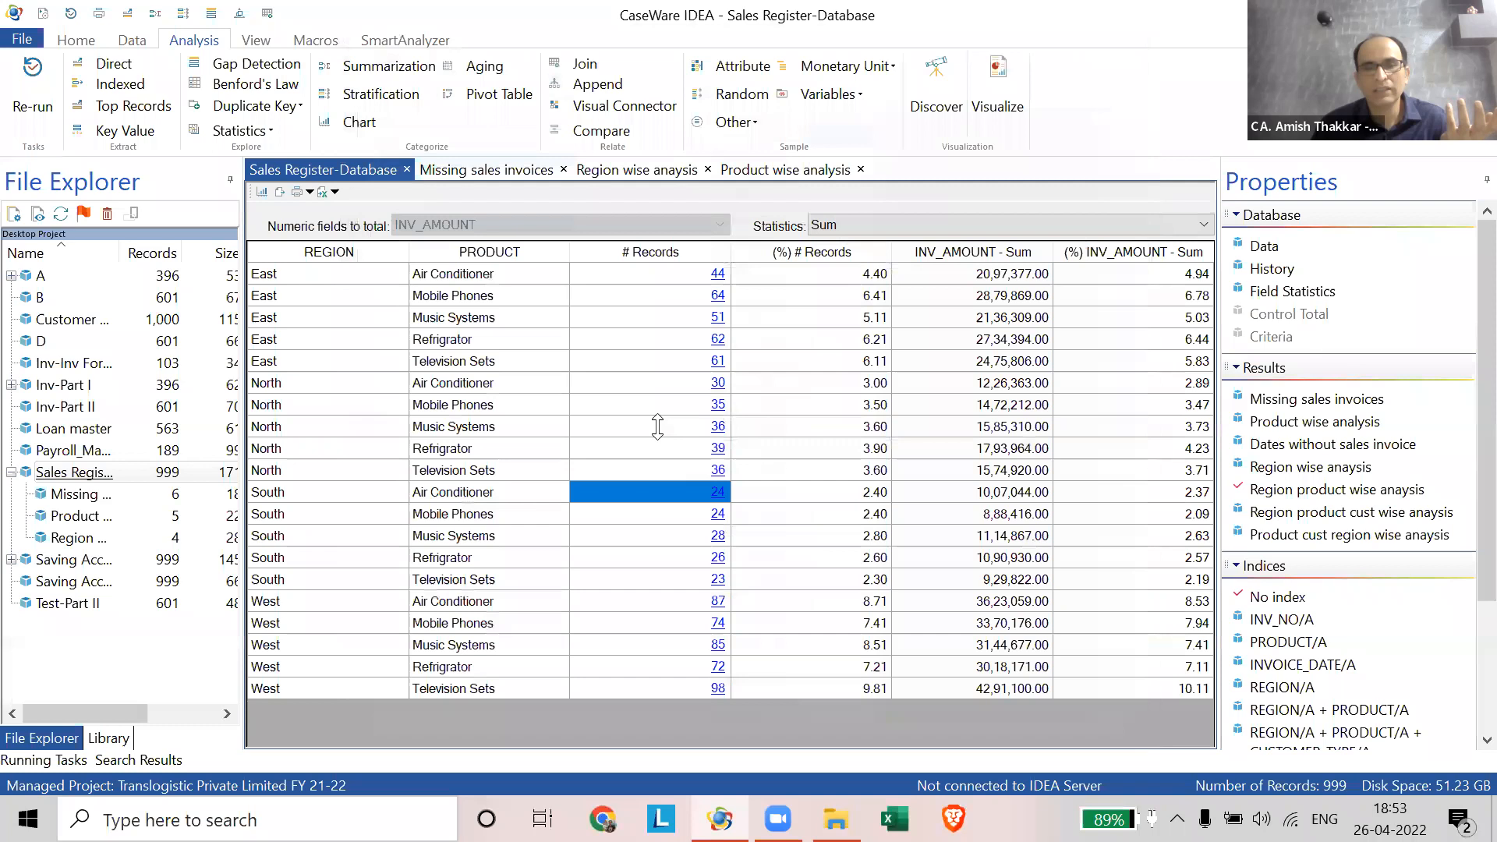
# - Display the date statistics for the South region's Mobile Phones records, examine the most common day and month, and close them
pyautogui.rightClick(723, 518)
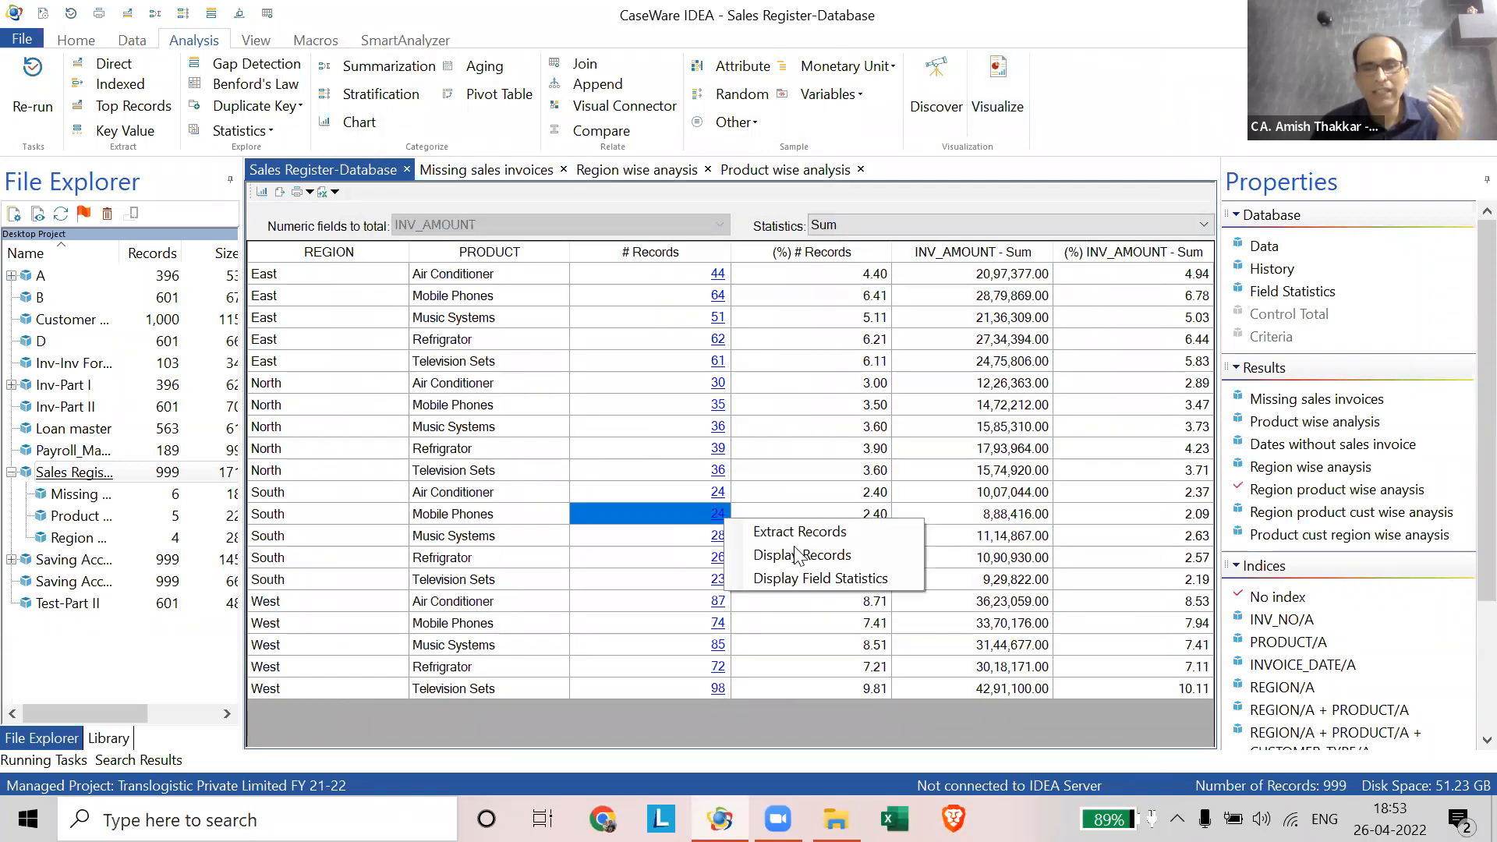
pyautogui.press('Return')
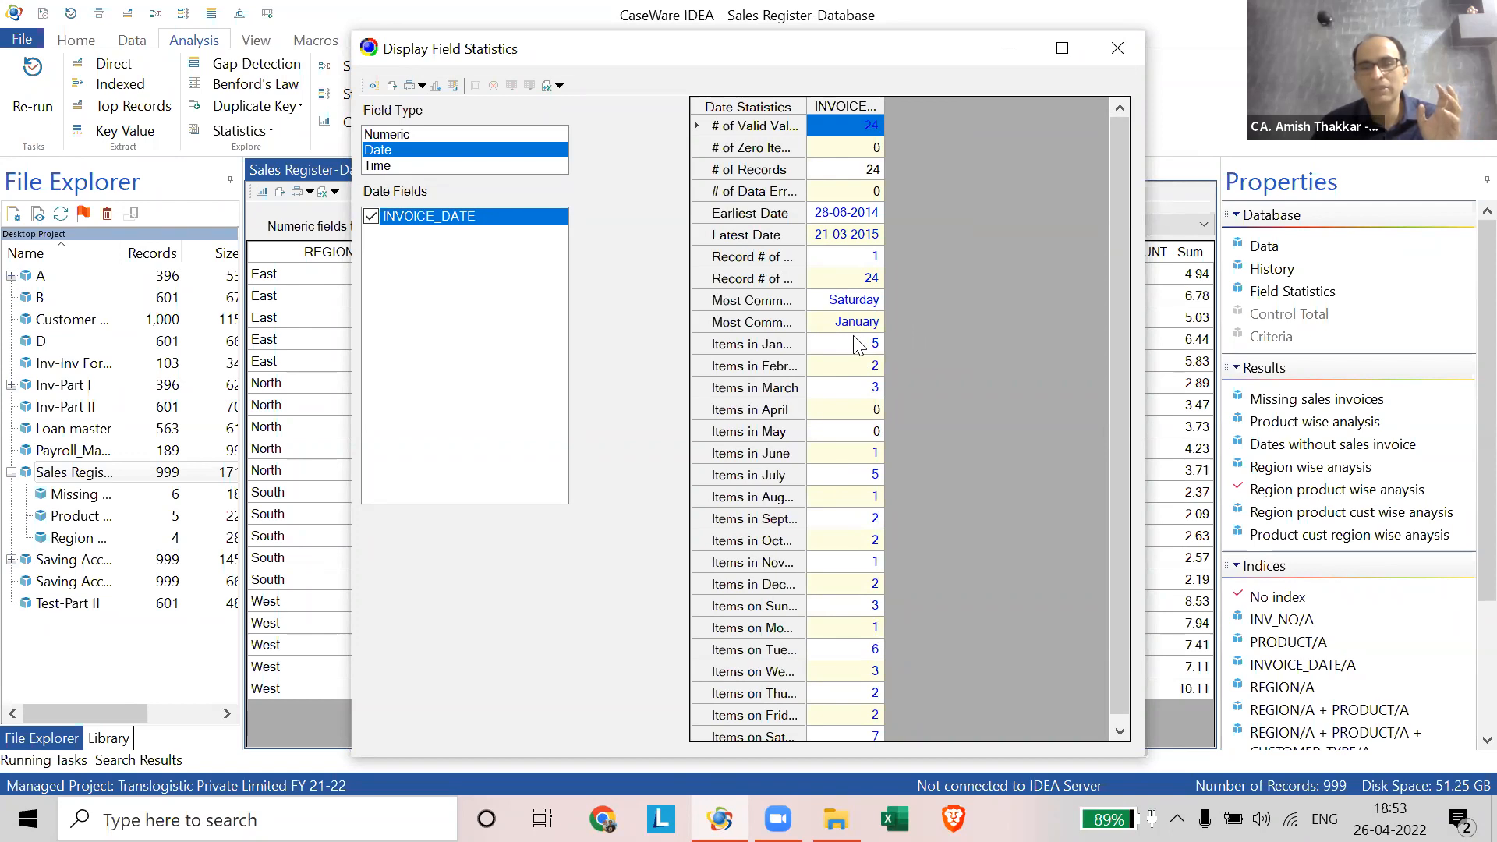
pyautogui.click(1105, 50)
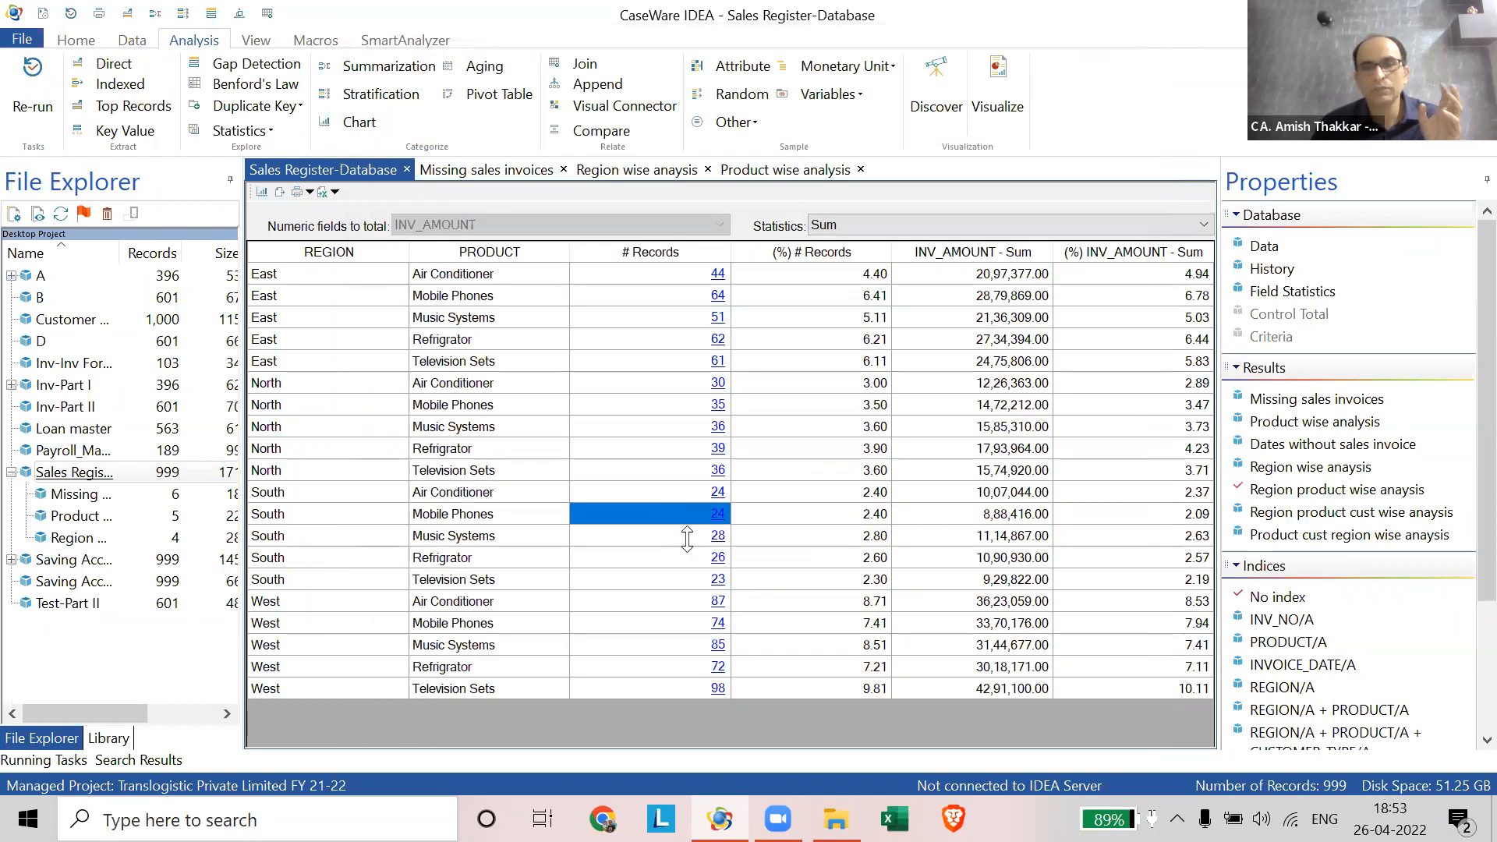
# - Display the date statistics for the South region's Music Systems records, examine the most common day and month, and close them
pyautogui.rightClick(717, 538)
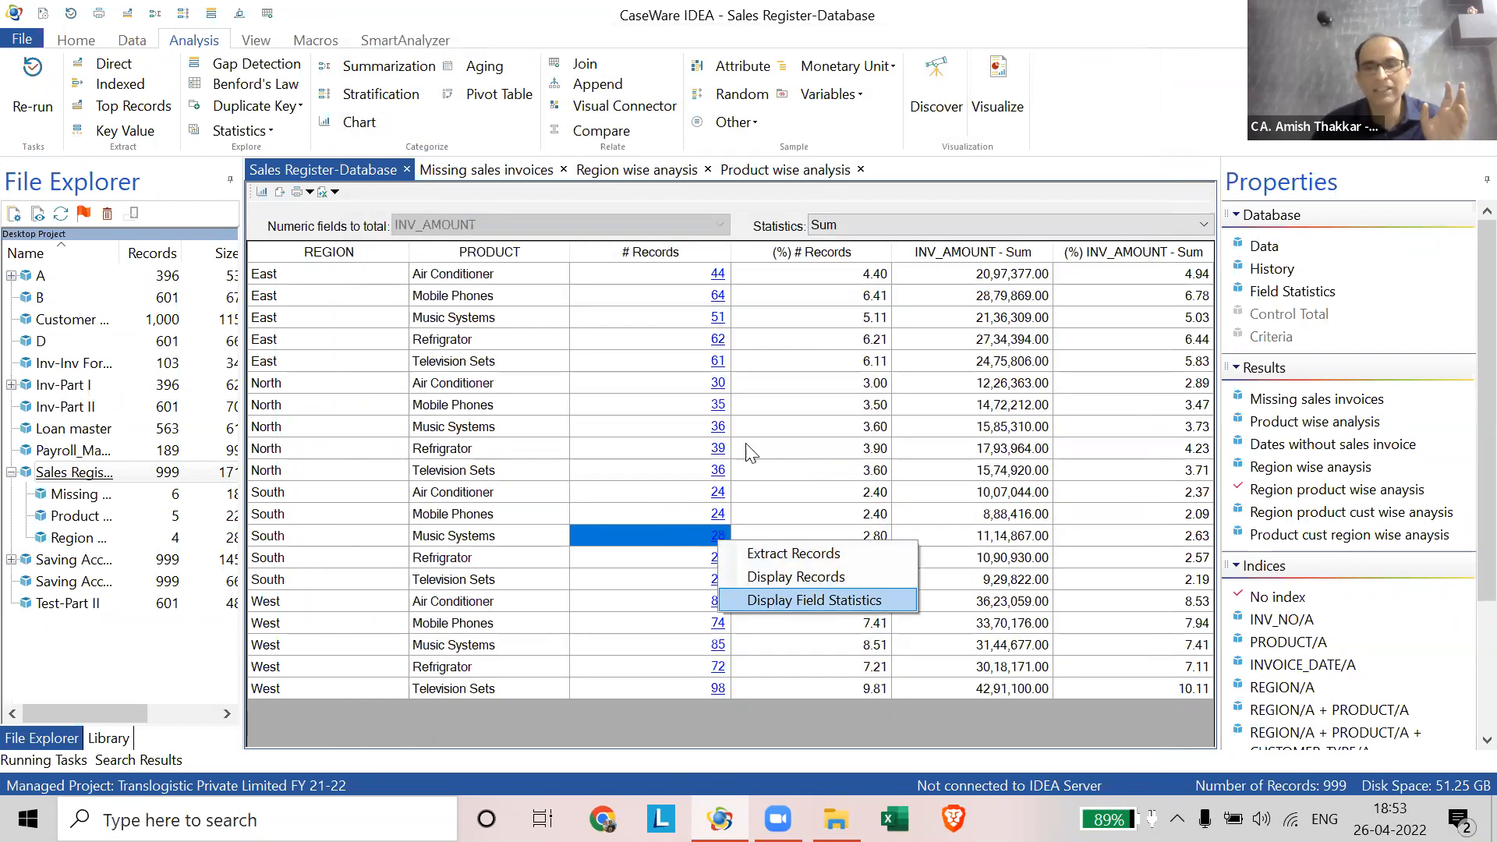
pyautogui.click(814, 599)
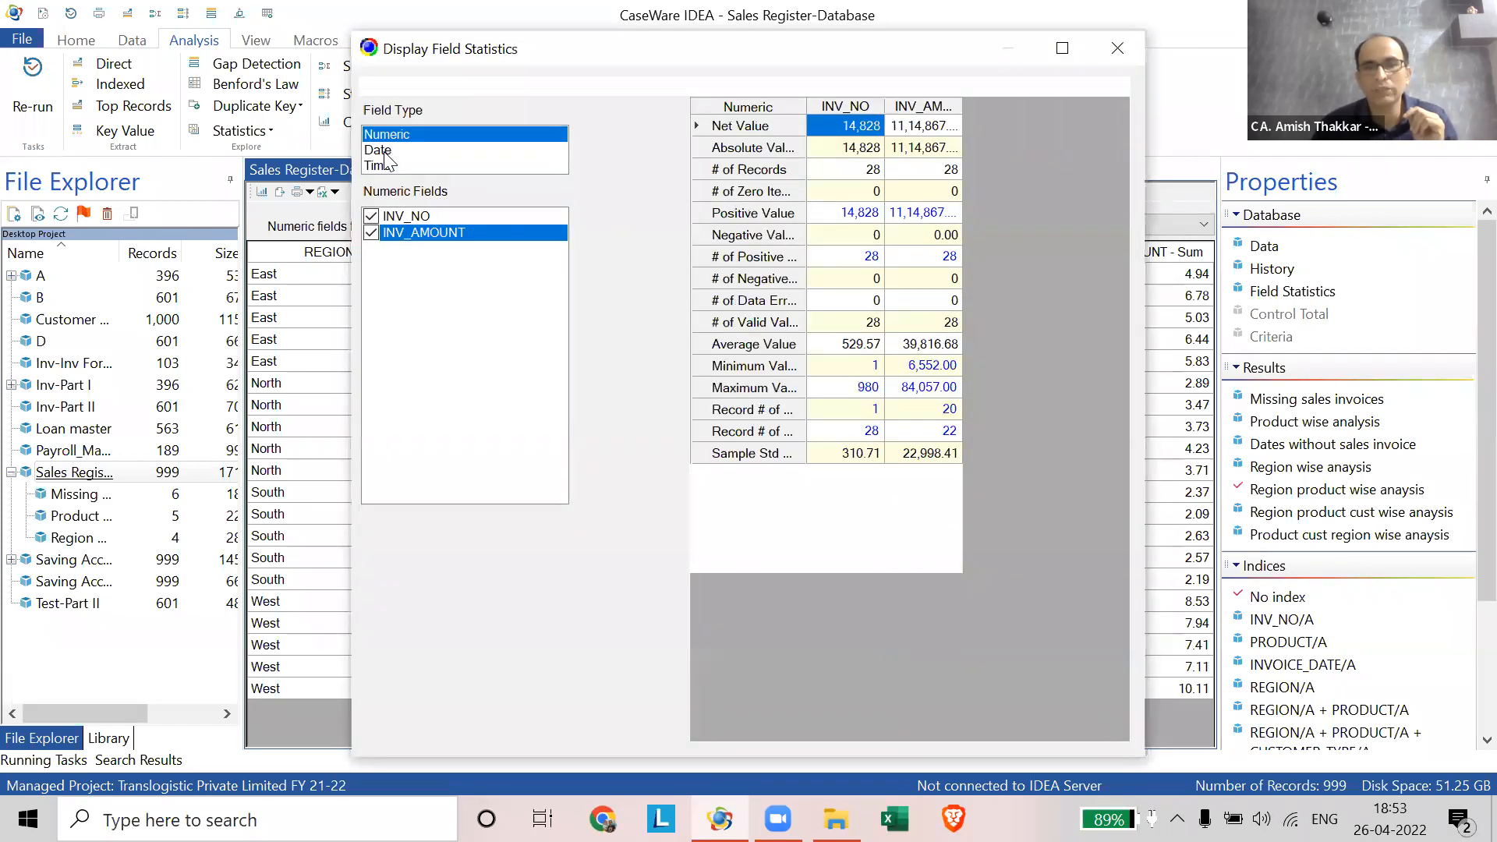
pyautogui.click(382, 152)
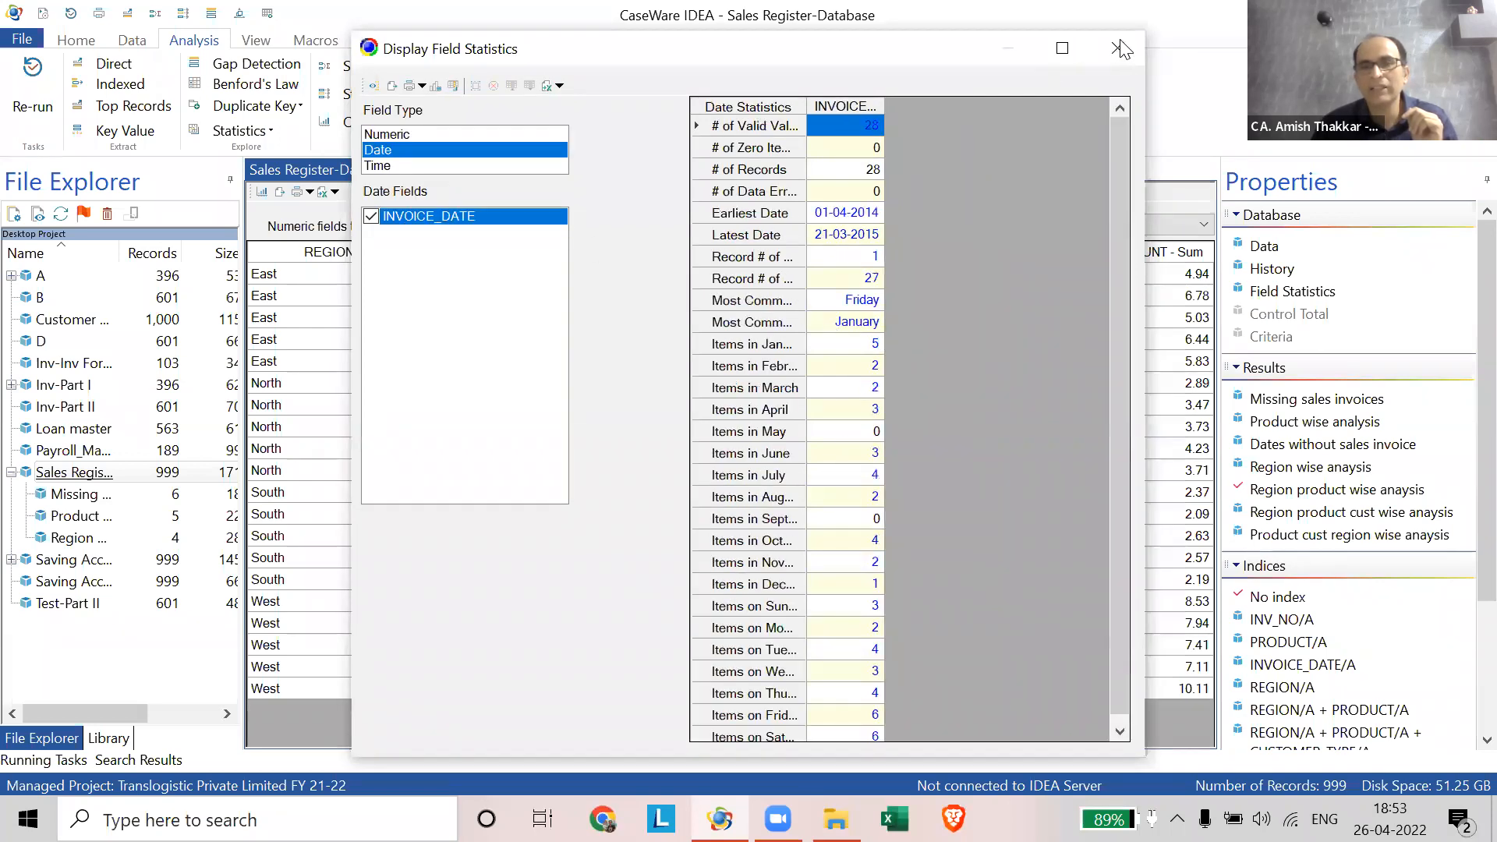
pyautogui.press('Escape')
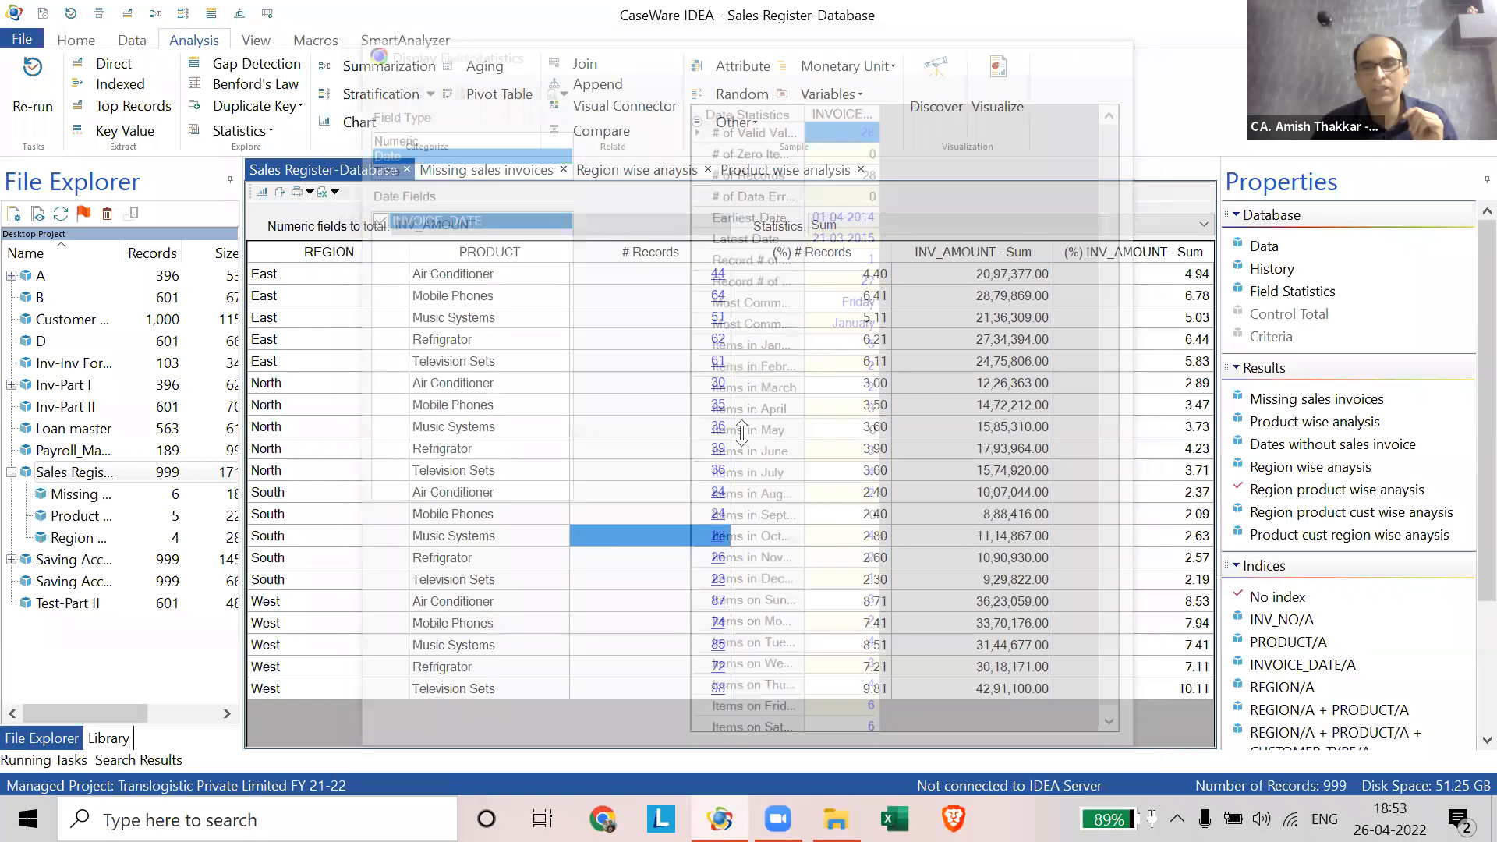
# - Display the date statistics for the South region's Refrigrator records, examine the most common day and month, and close them
pyautogui.rightClick(714, 557)
pyautogui.click(772, 614)
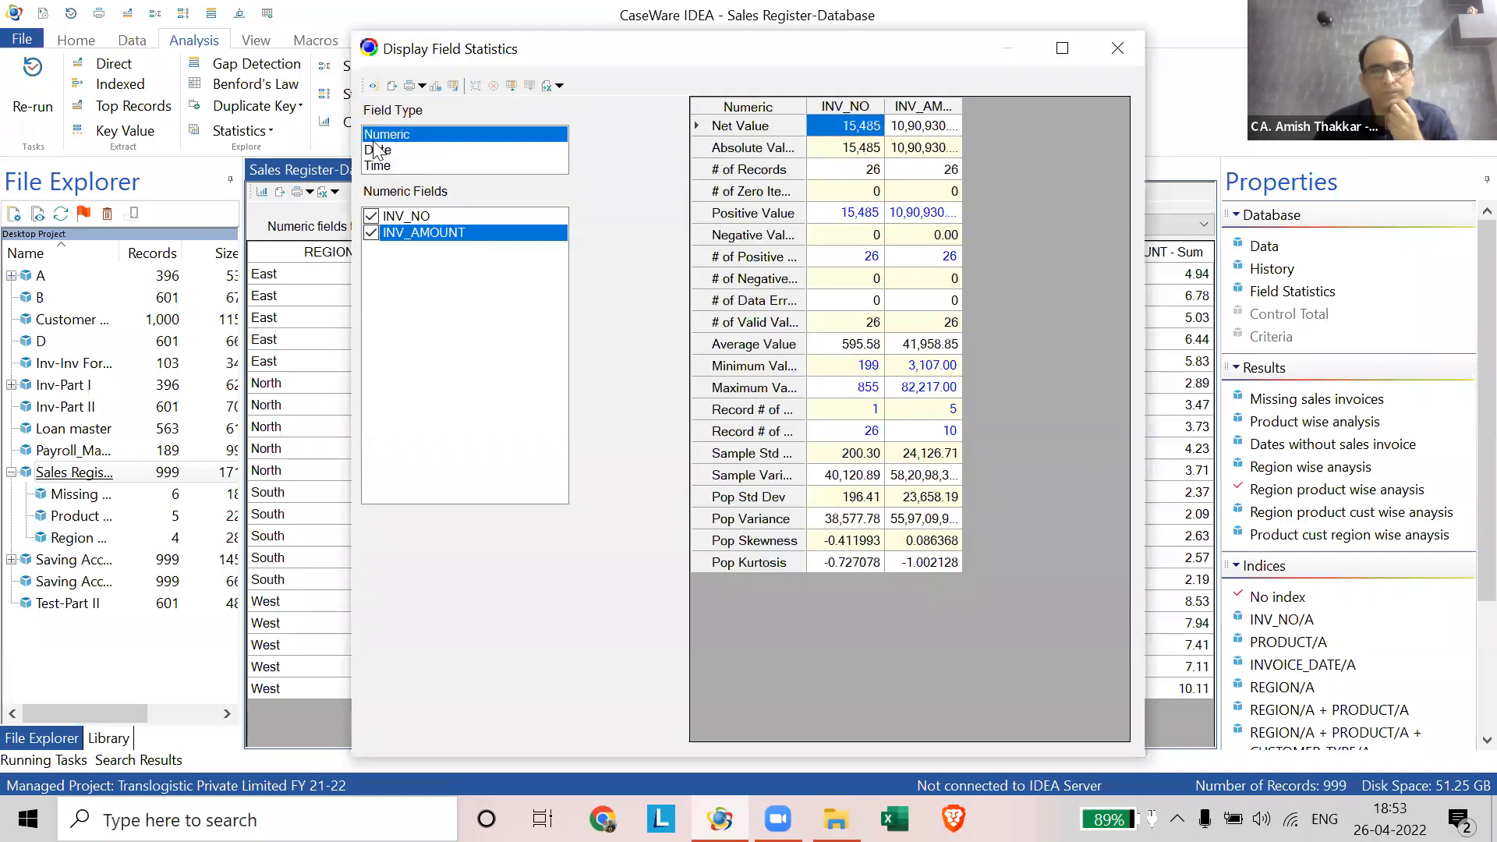
pyautogui.click(377, 150)
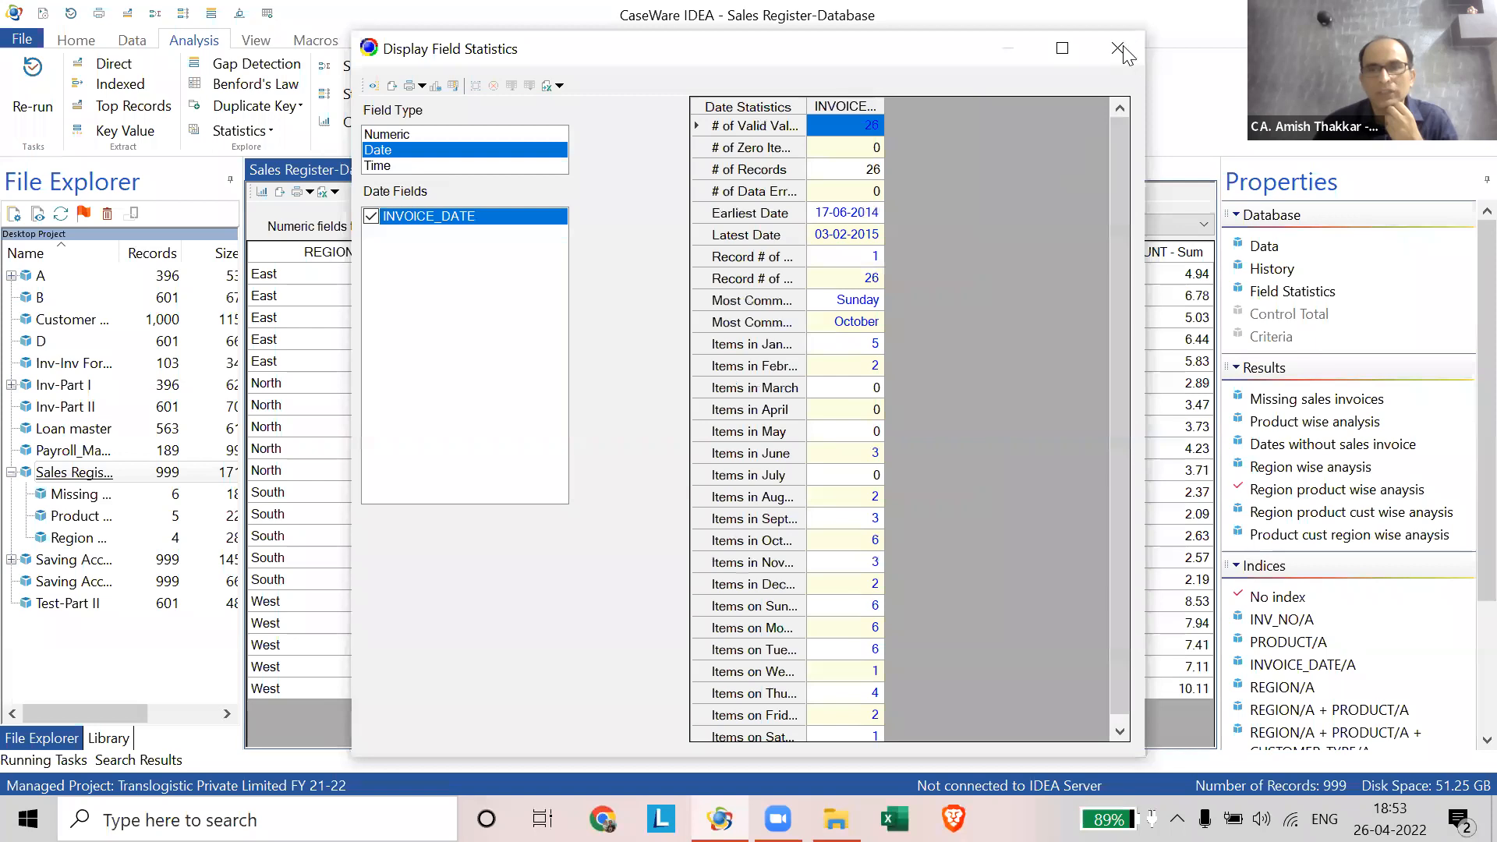
pyautogui.press('Escape')
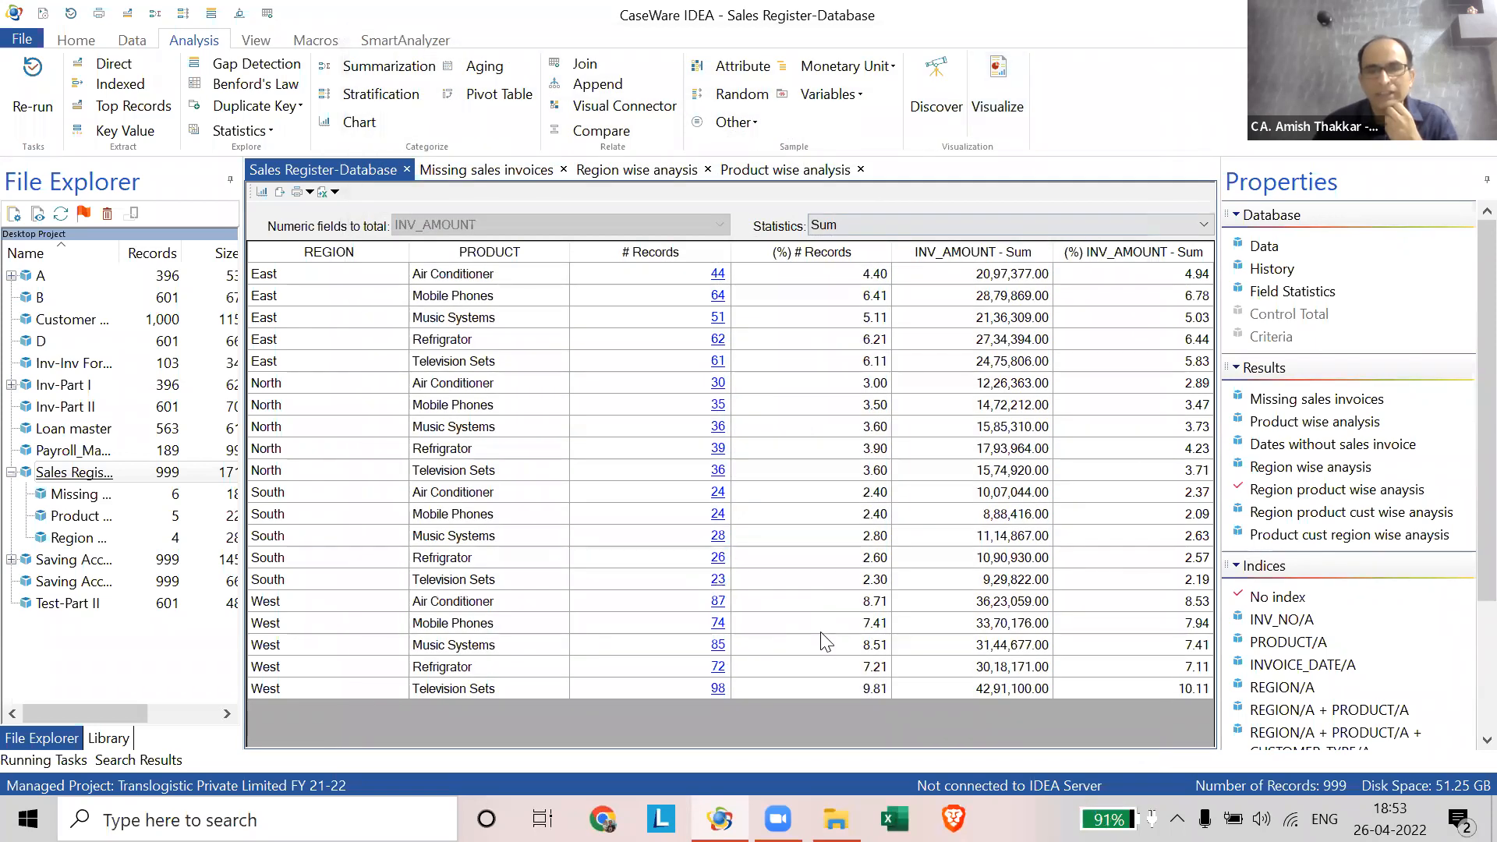
# - Display the date statistics for the South region's Television Sets records, examine the most common day and month, and close them
pyautogui.rightClick(718, 580)
pyautogui.press('Return')
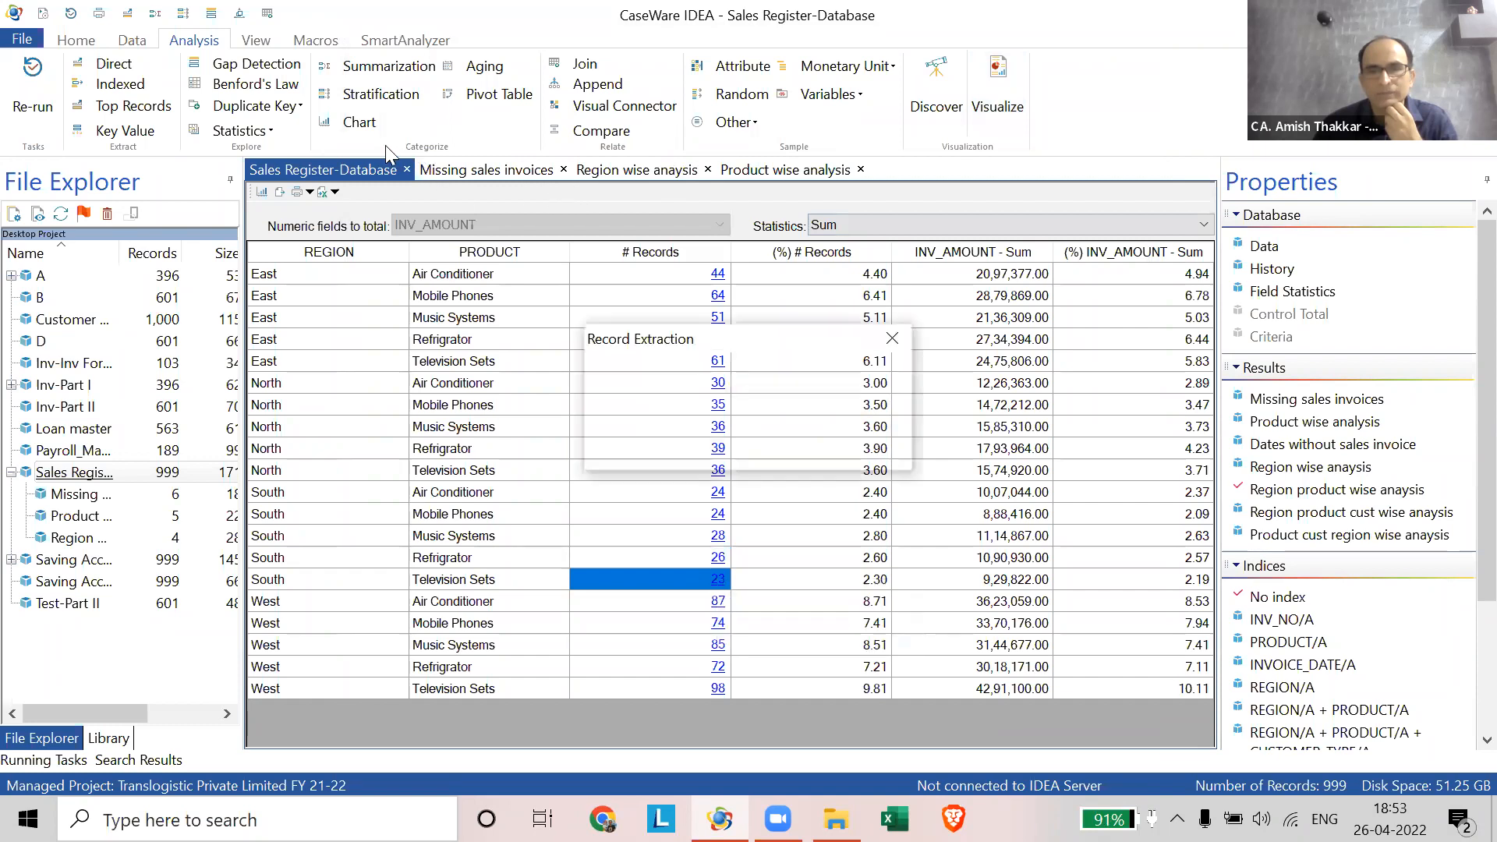
pyautogui.press('Down')
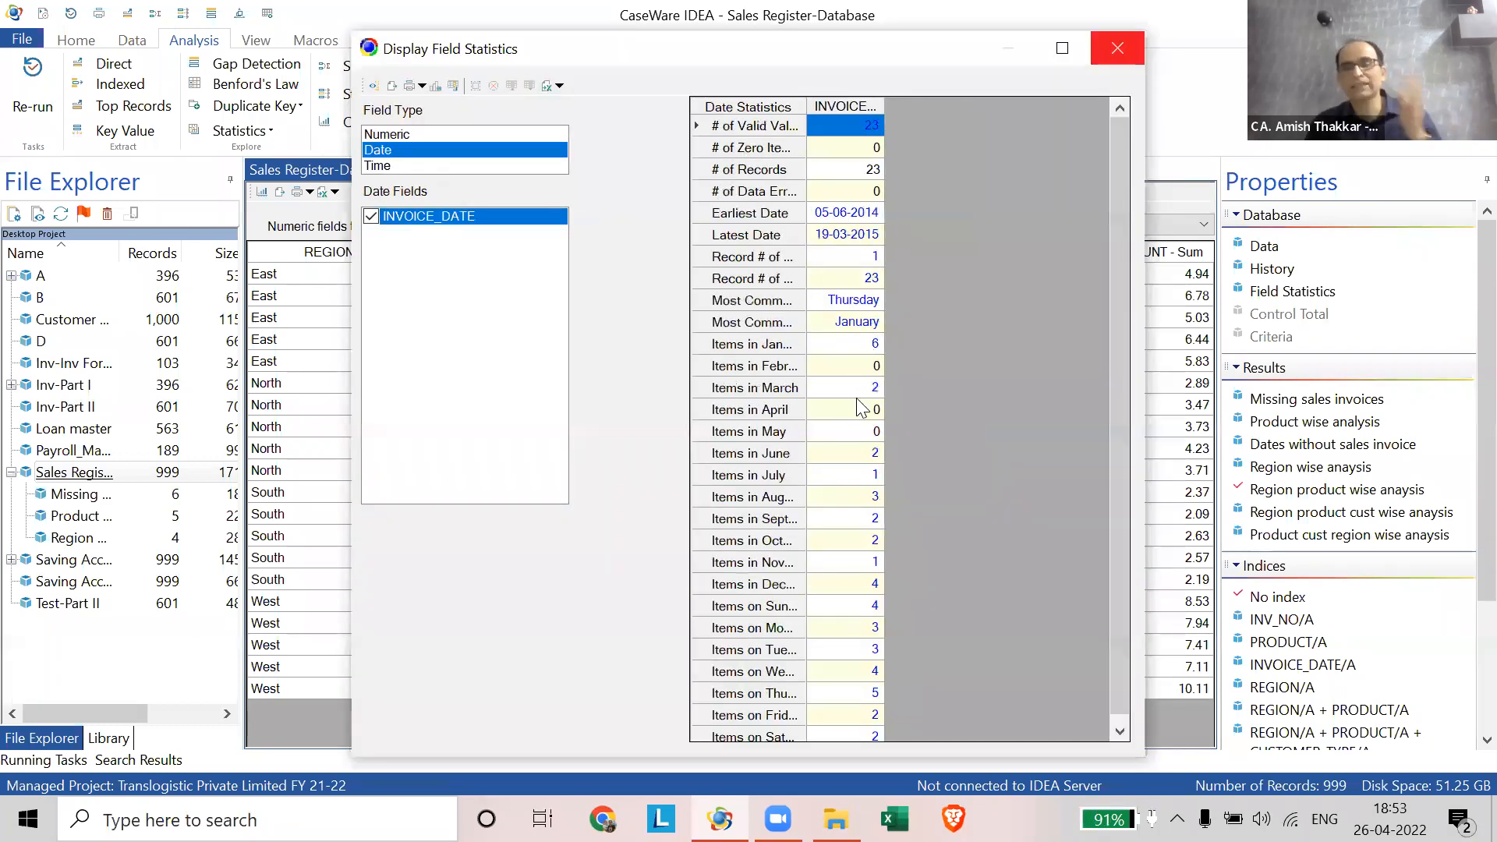
pyautogui.press('Escape')
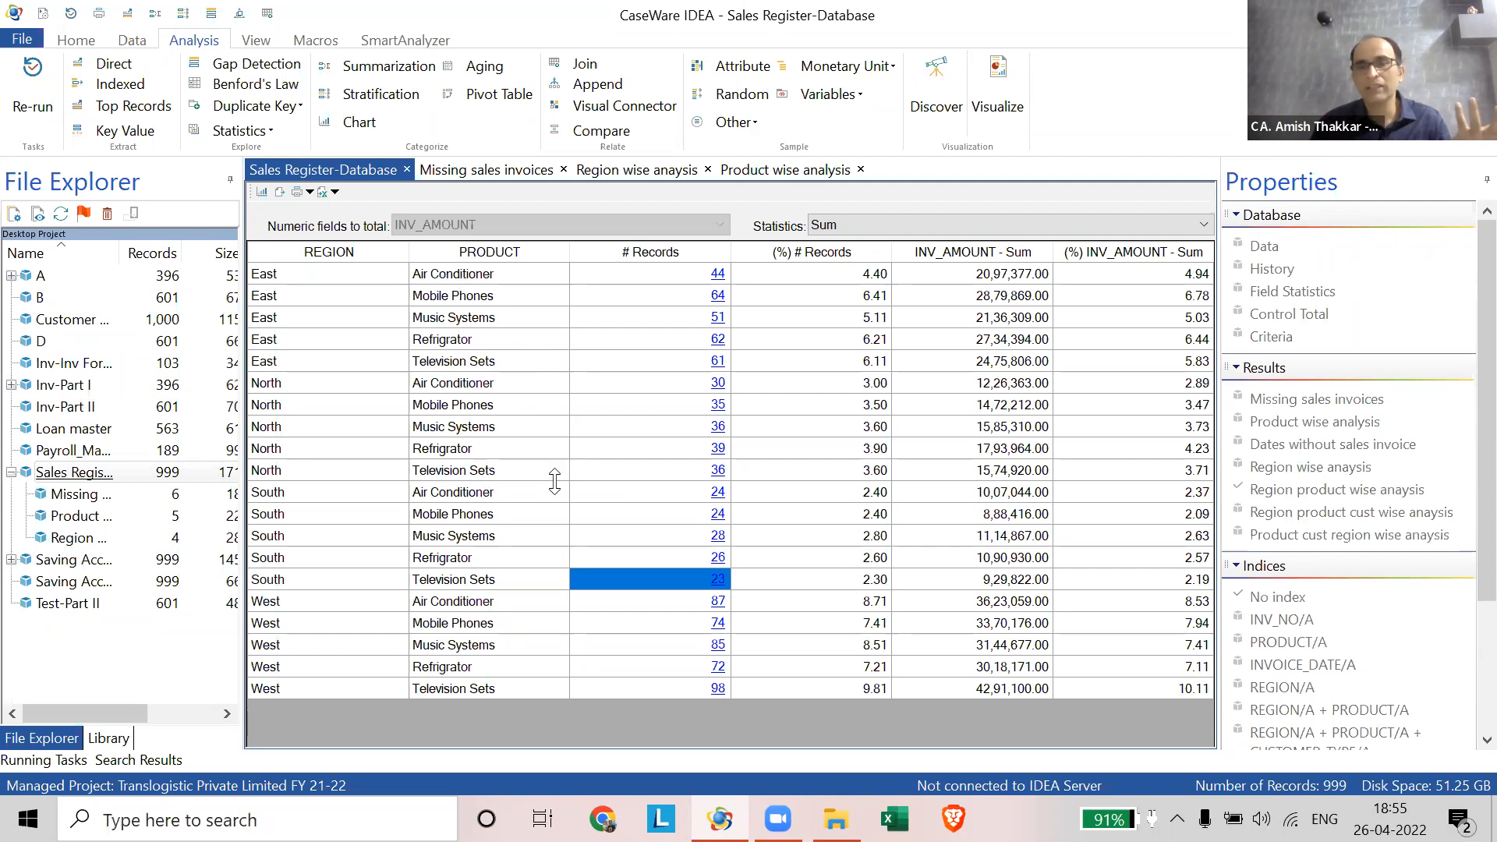
# - Reopen South Air Conditioner's date statistics, widen the statistic name column, examine the items per month and weekday, and close them
pyautogui.rightClick(718, 496)
pyautogui.click(774, 544)
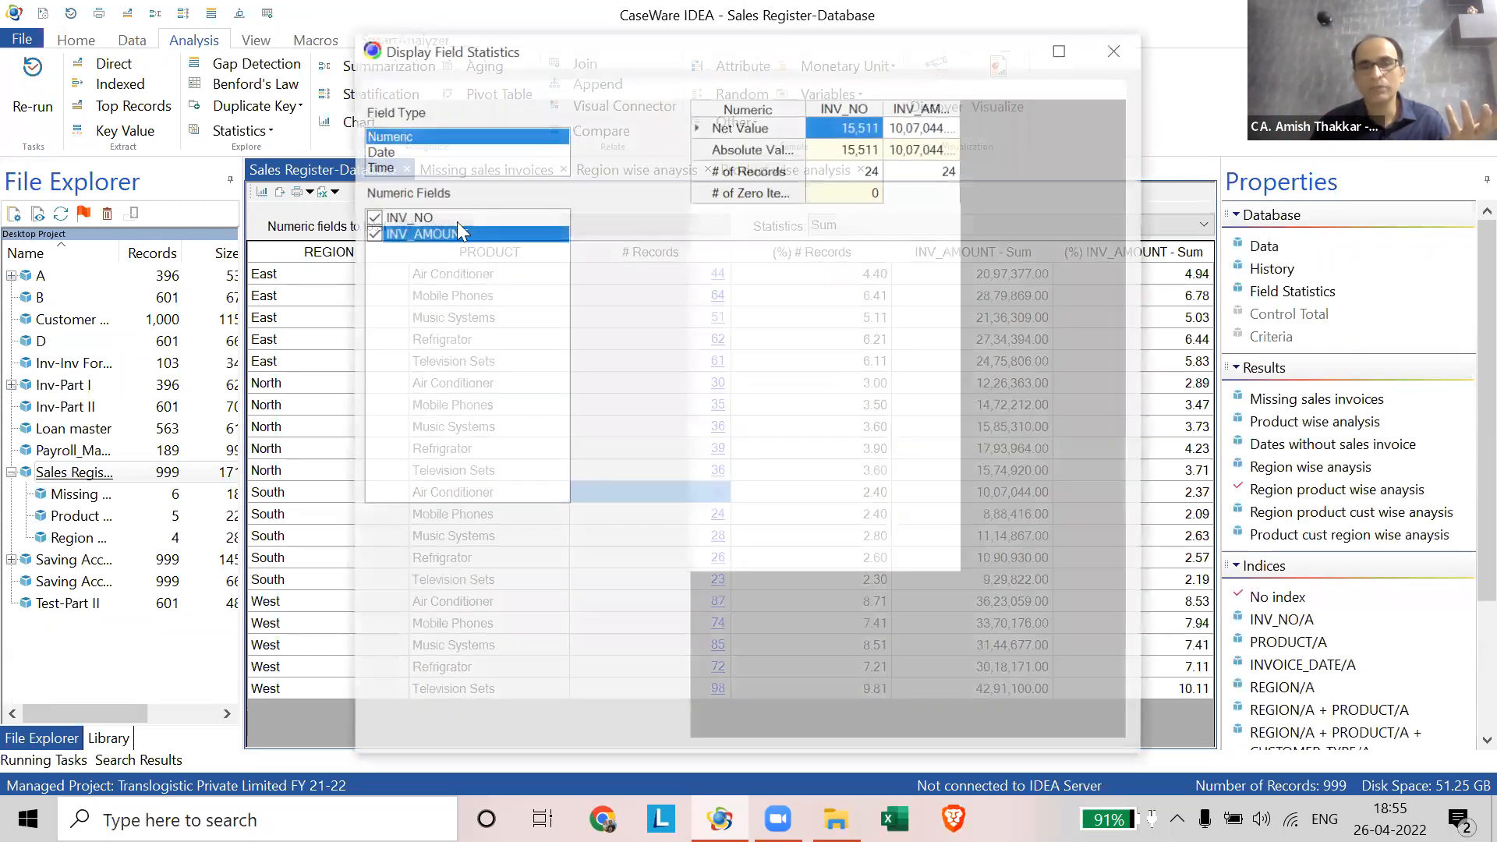
pyautogui.click(385, 152)
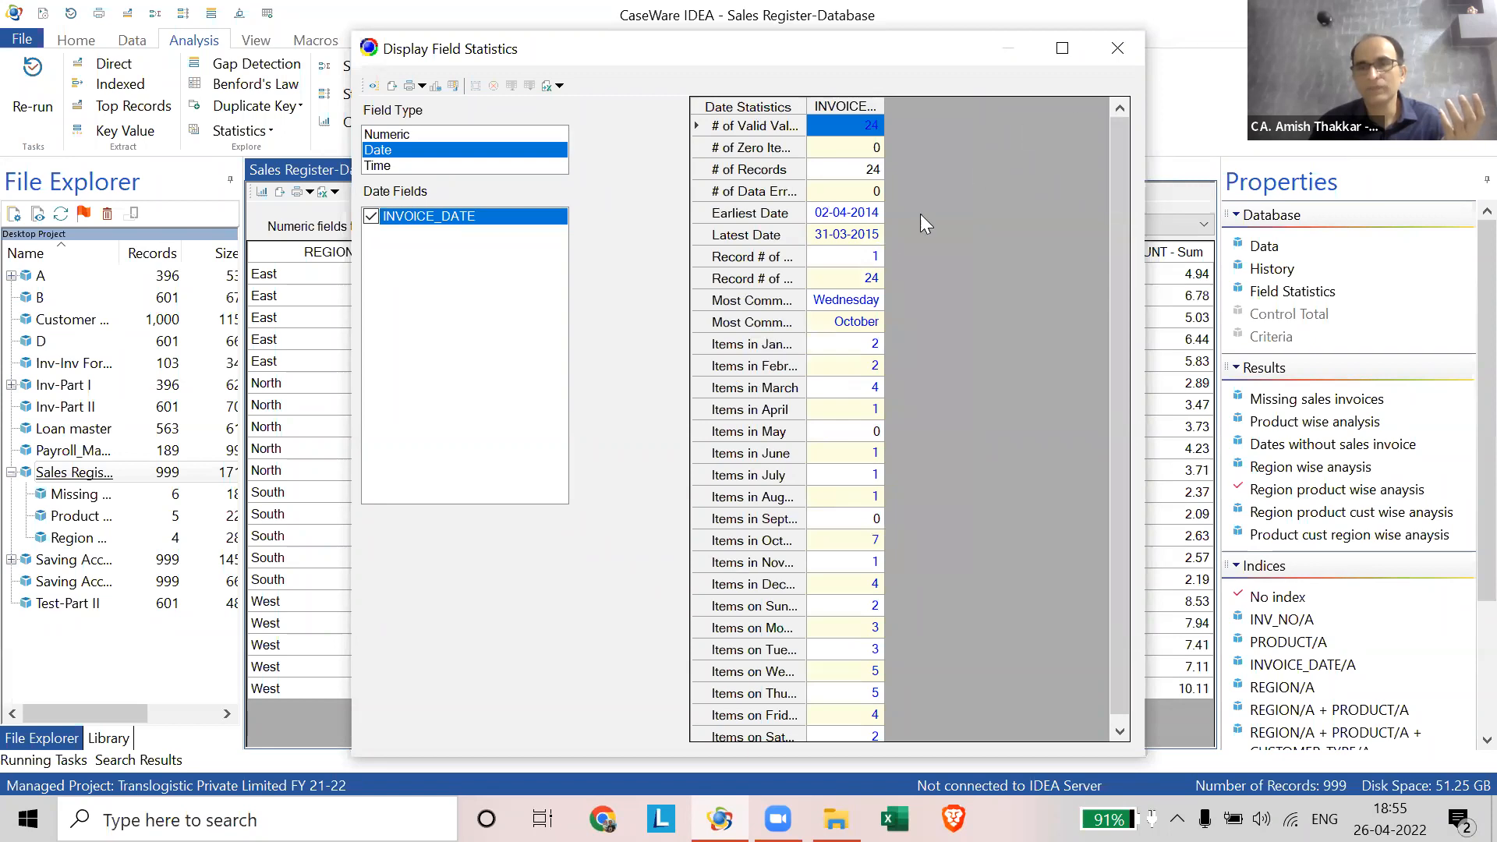
pyautogui.moveTo(807, 105); pyautogui.dragTo(909, 105)
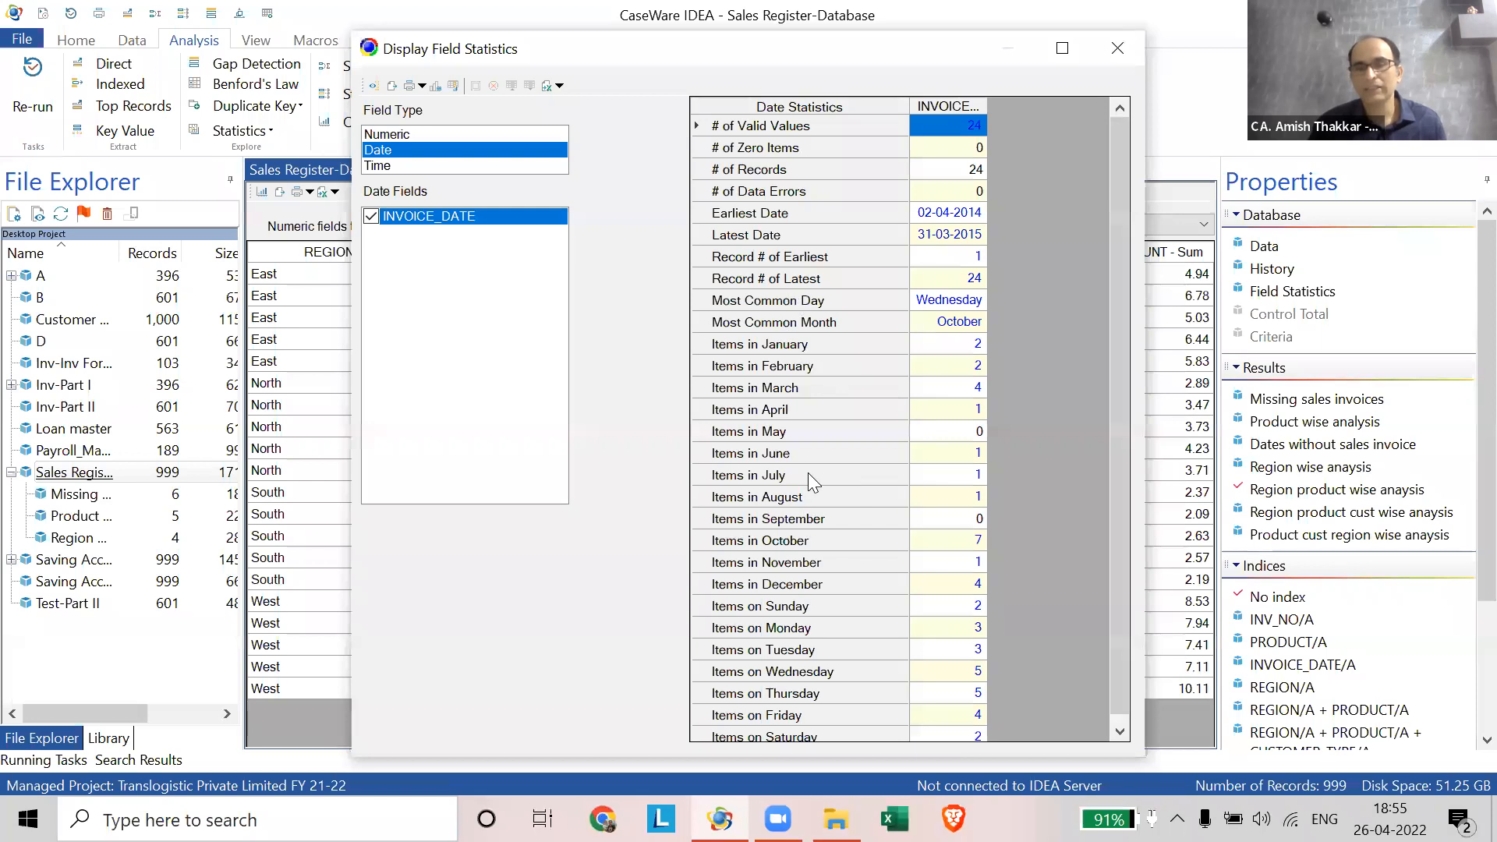
pyautogui.click(781, 354)
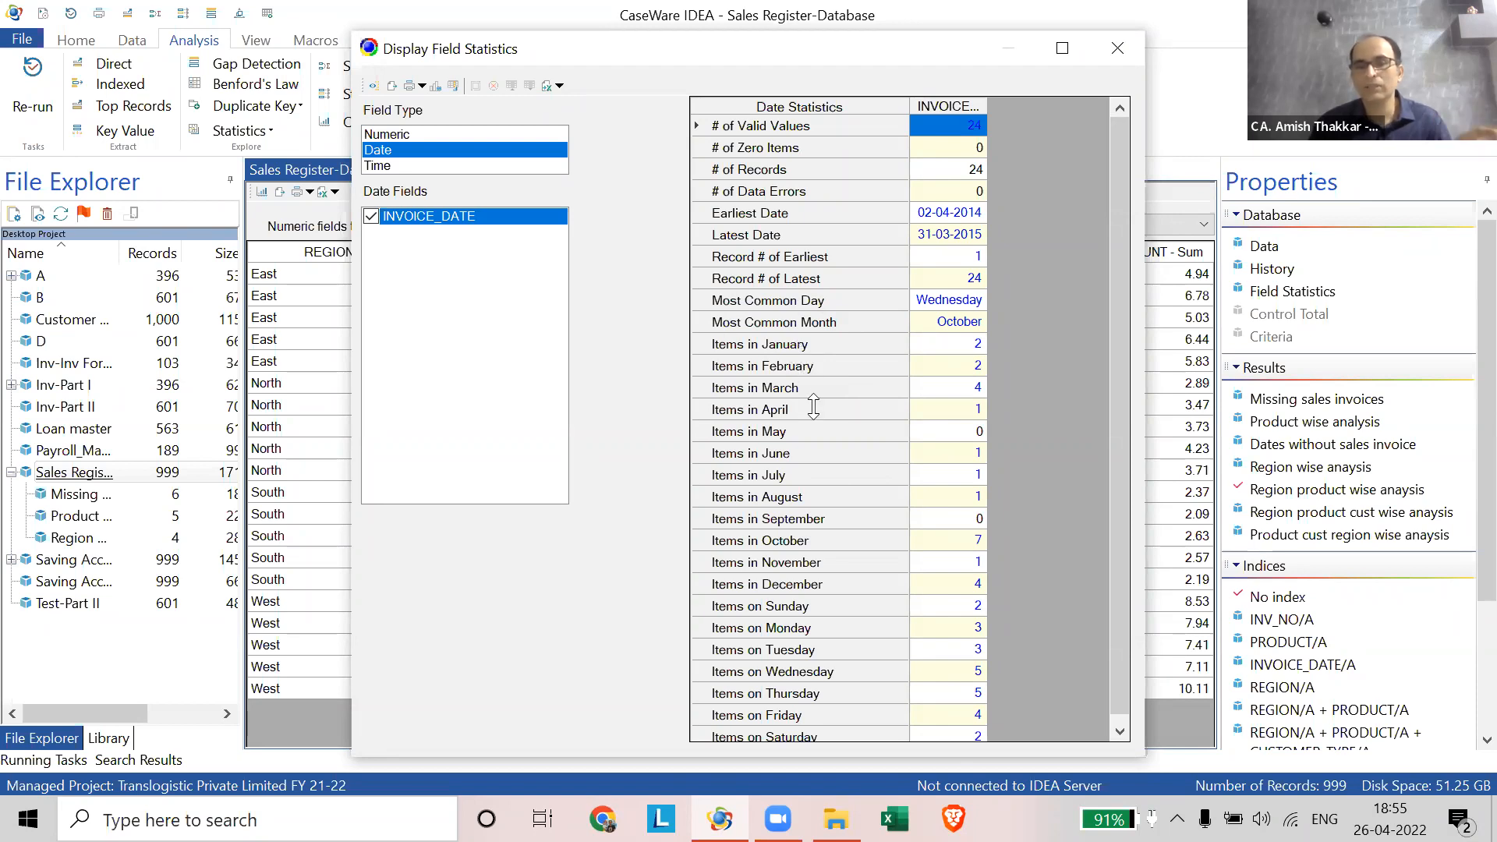
pyautogui.scroll(-1, 833, 471)
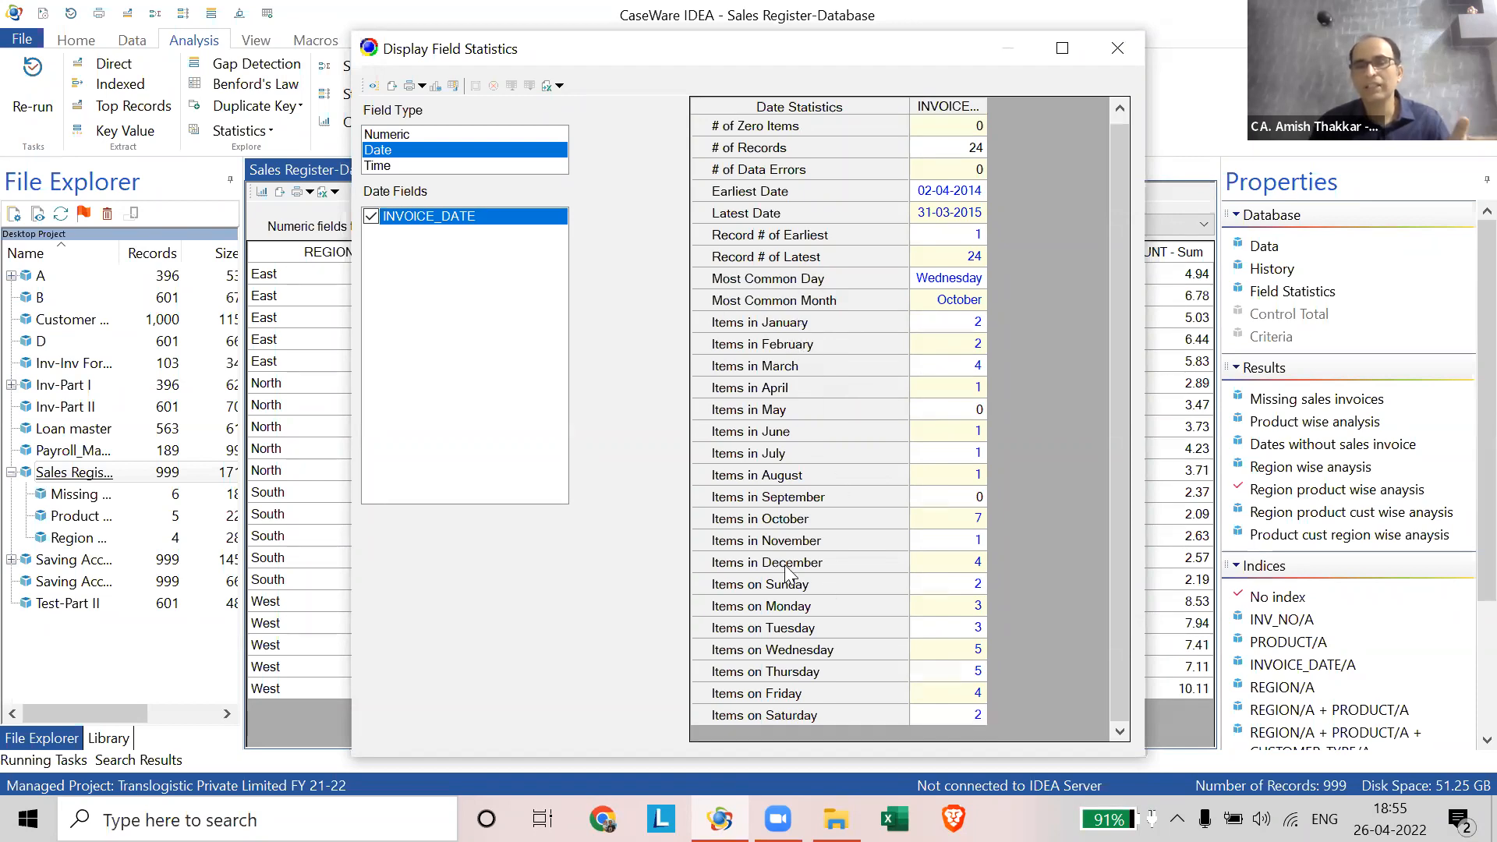
pyautogui.click(1138, 59)
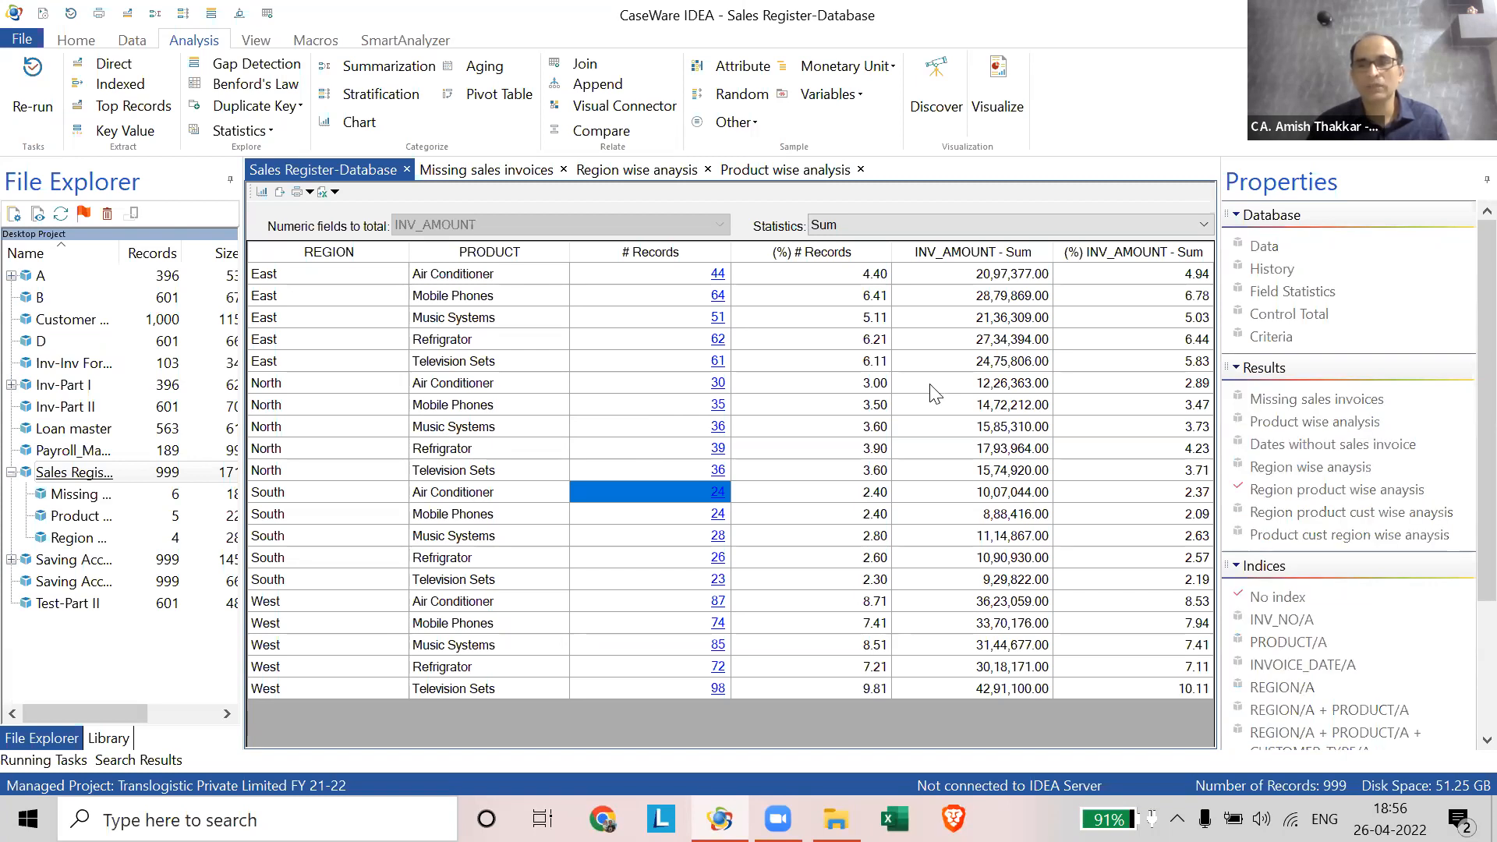
# - Display the INVOICE_DATE field statistics for the whole Sales Register, and view the Summarization options without running a summarization
pyautogui.click(1310, 293)
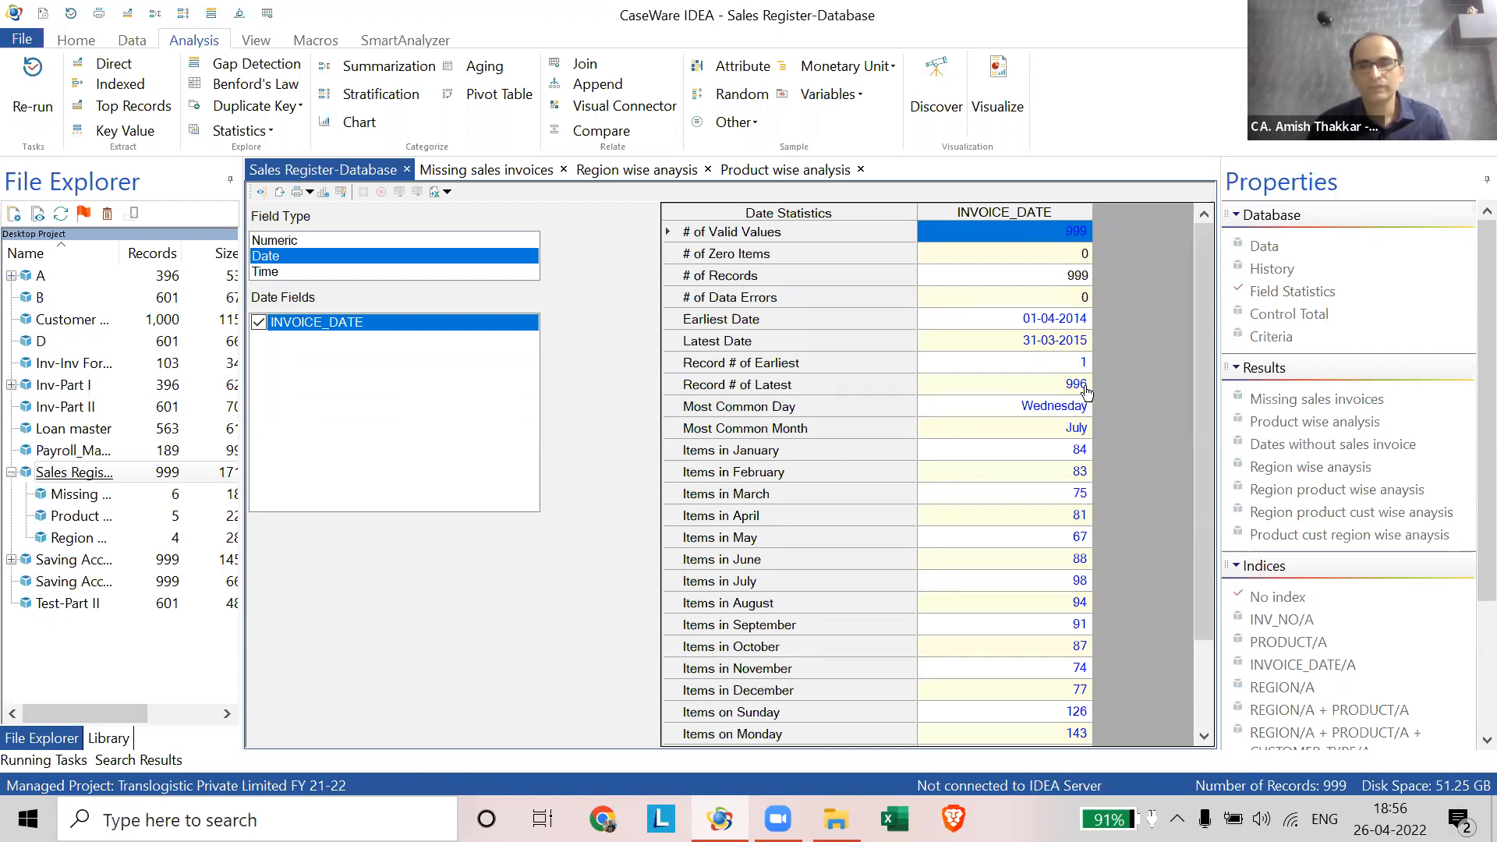
pyautogui.click(397, 65)
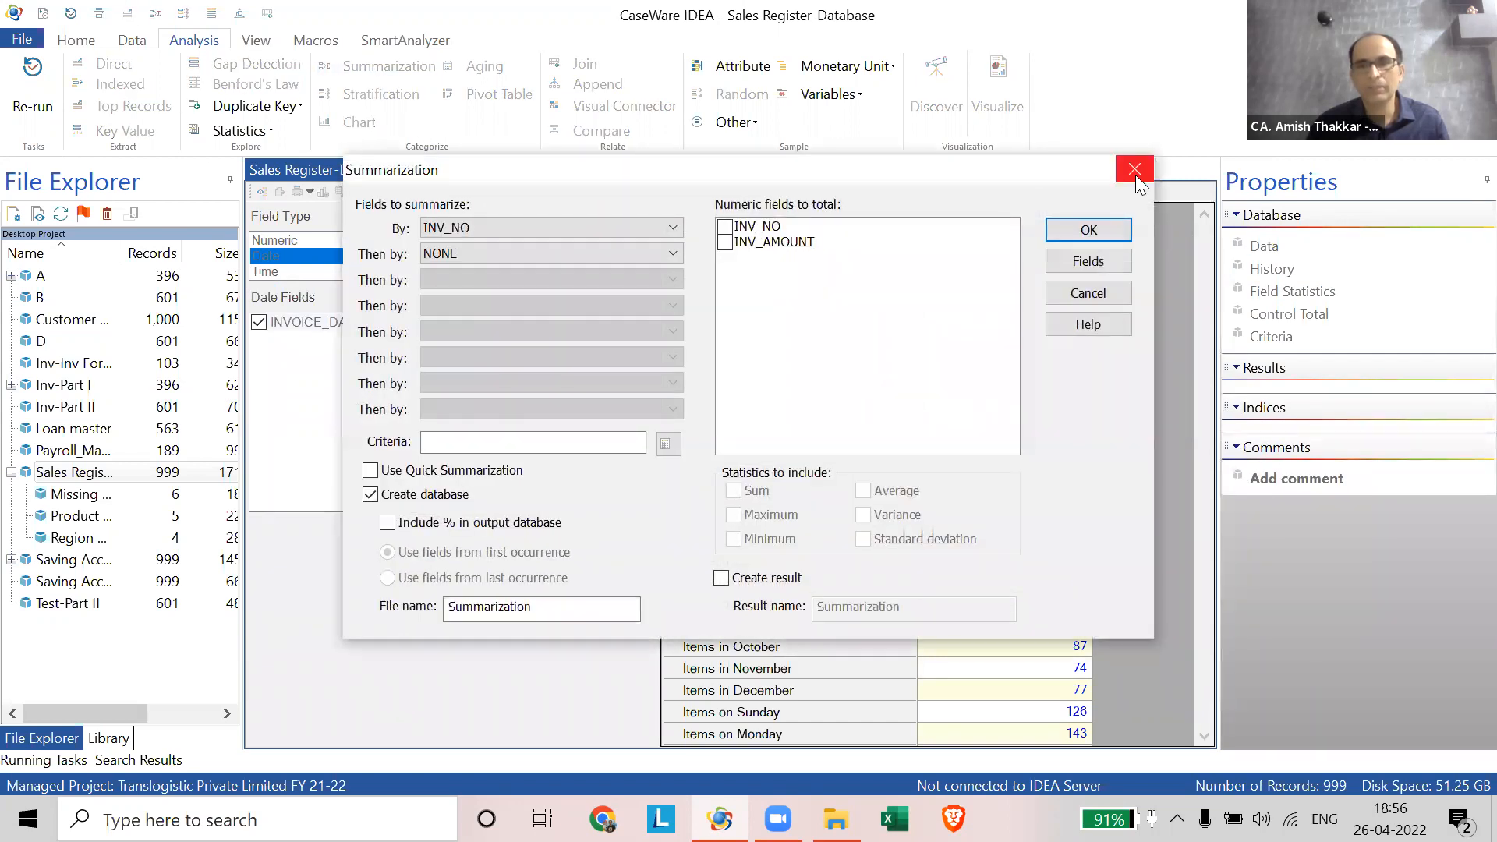
pyautogui.click(1135, 170)
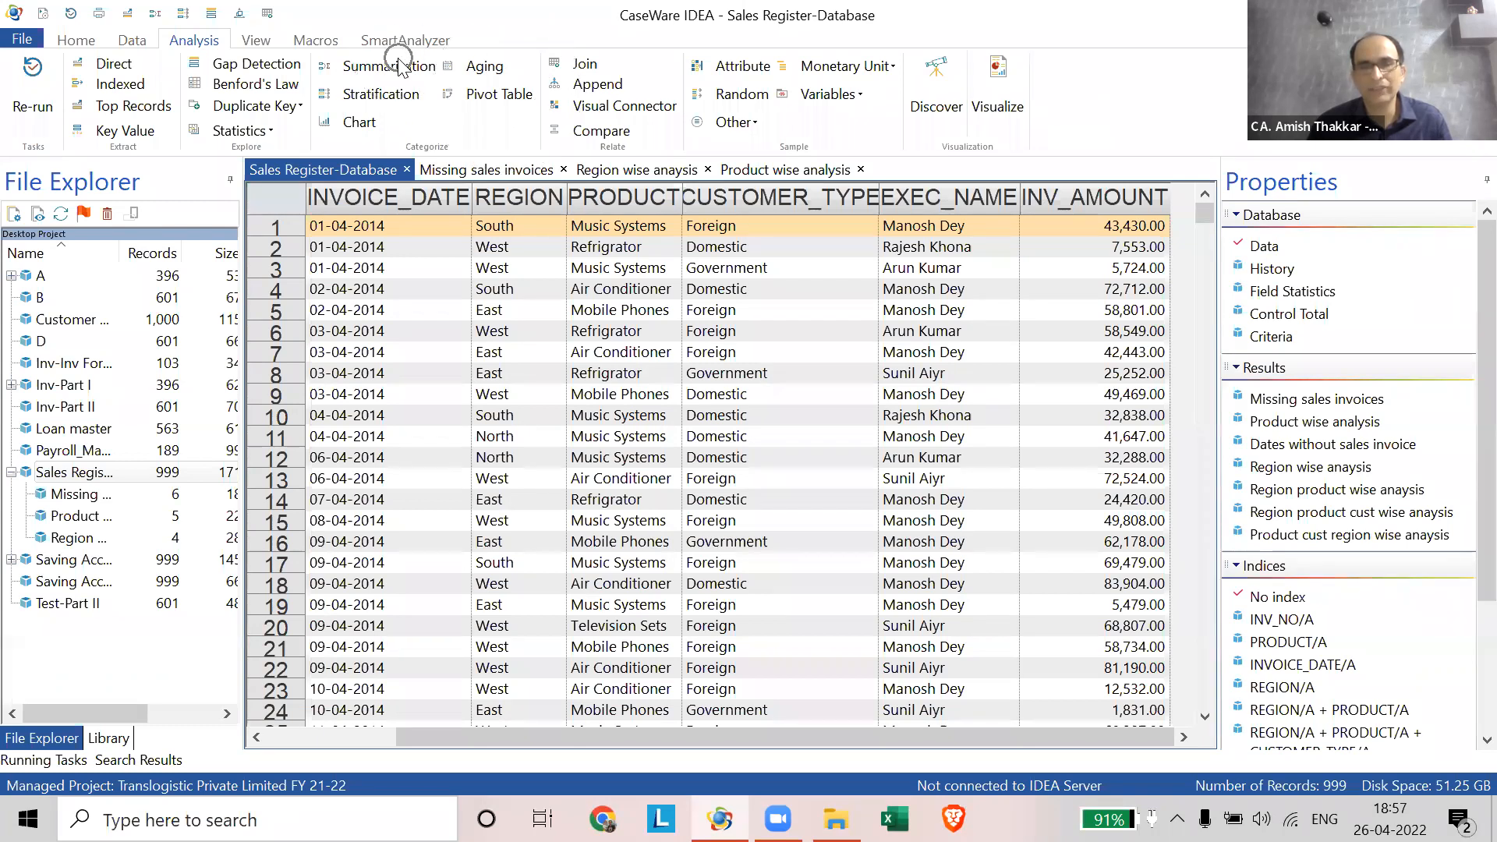
# - Create a pivot table result named Analysis from the Sales Register and move its field list clear of the pivot layout
pyautogui.click(499, 96)
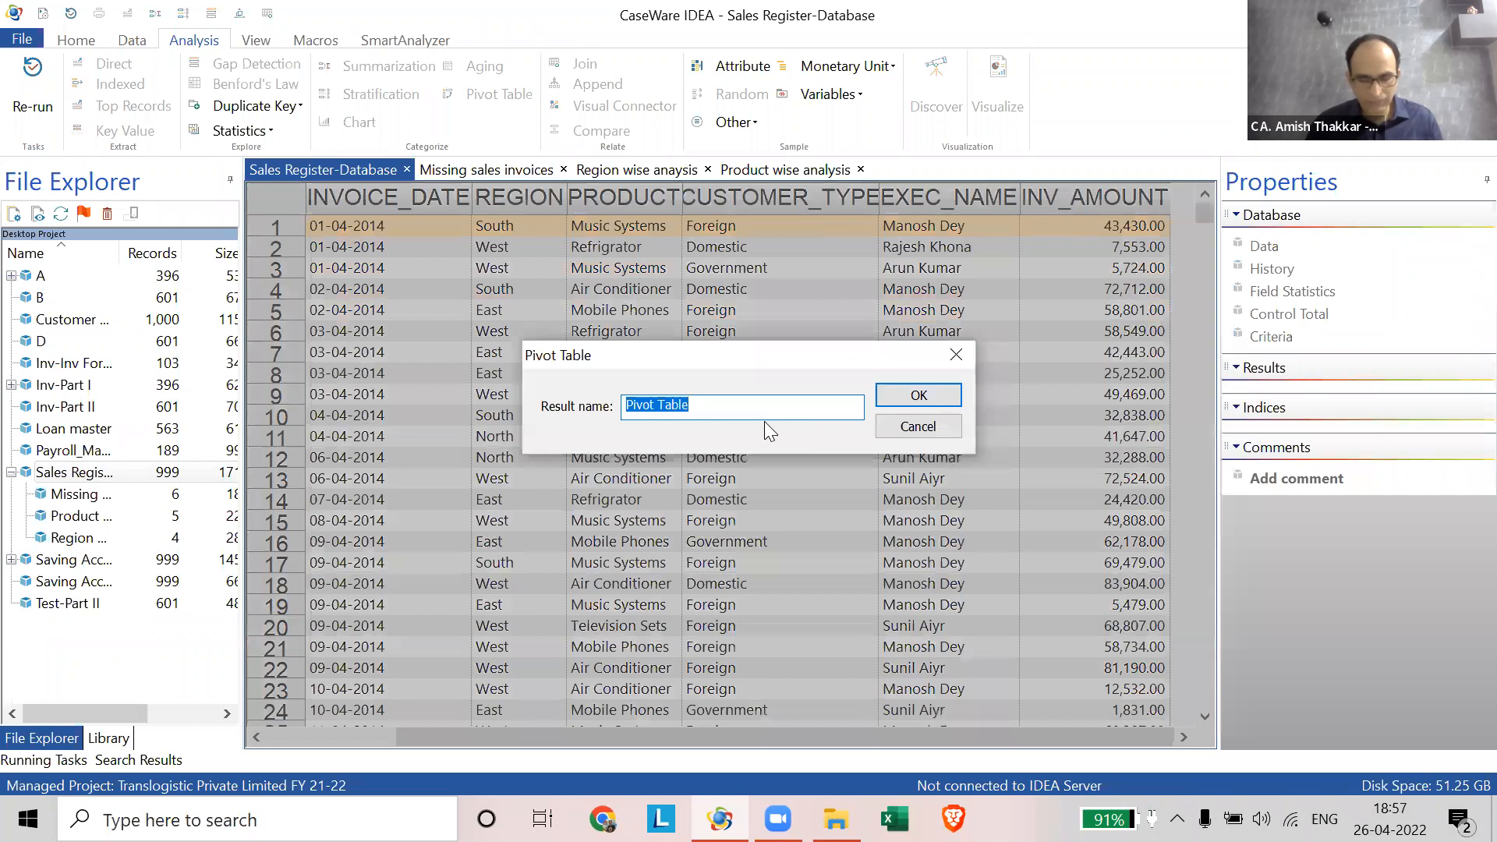
pyautogui.write('A')
pyautogui.write('ysis')
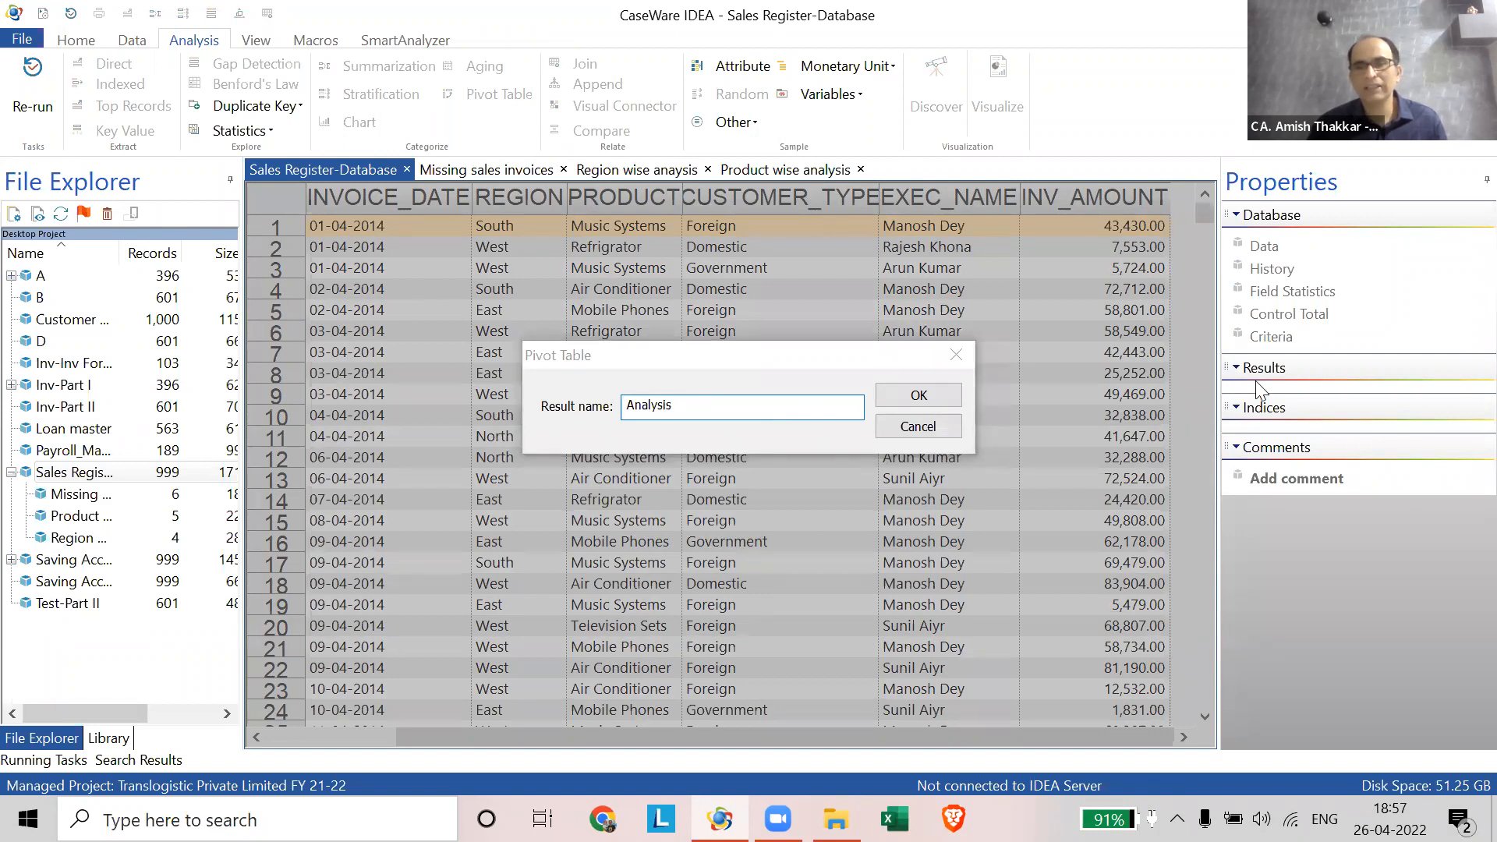
pyautogui.press('ctrl')
pyautogui.press('ctrl')
pyautogui.press('ctrl')
pyautogui.press('ctrl')
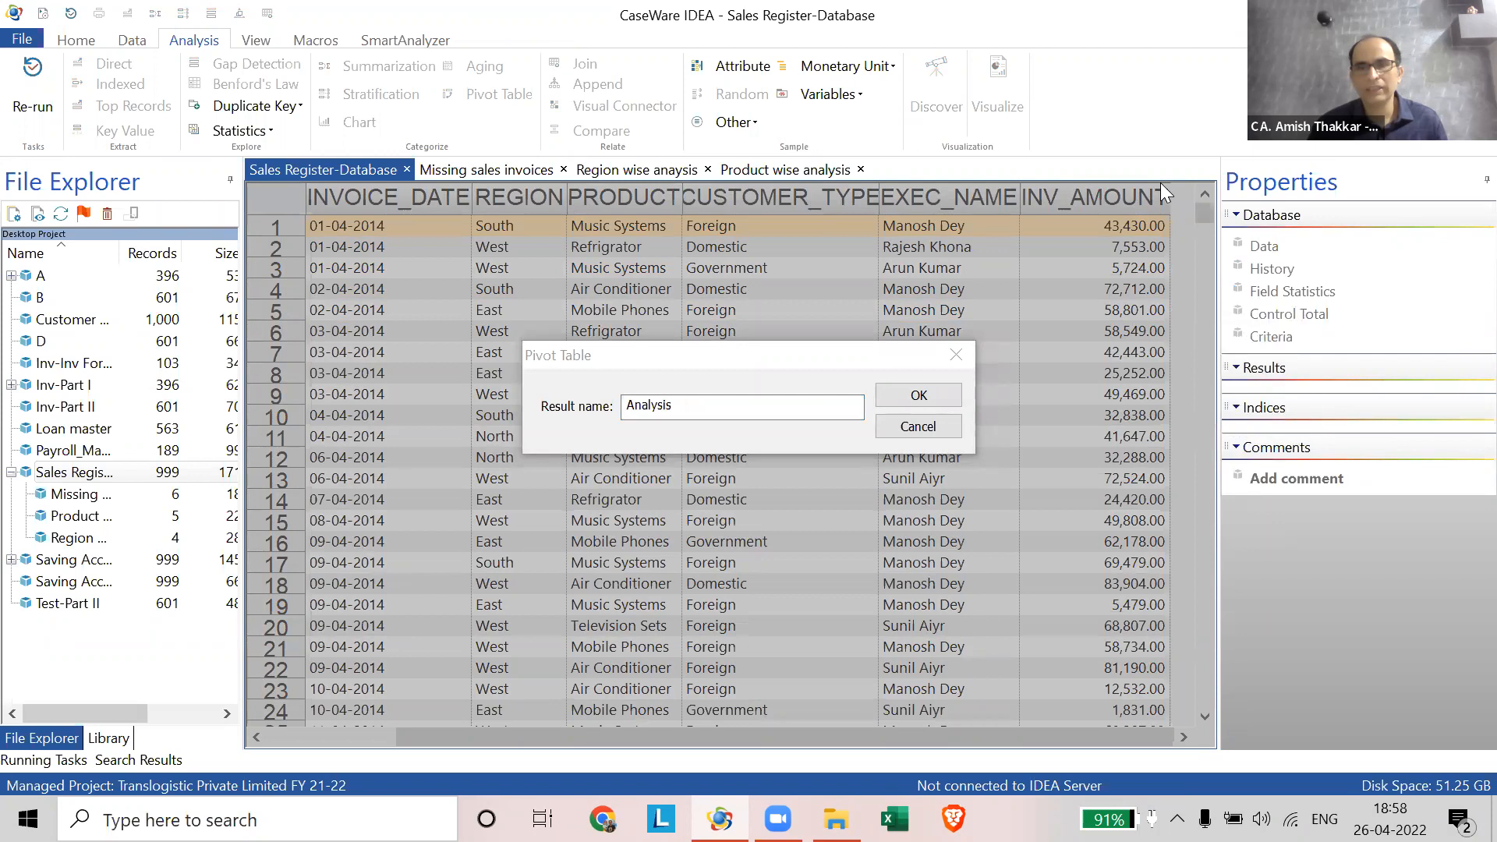
pyautogui.click(918, 395)
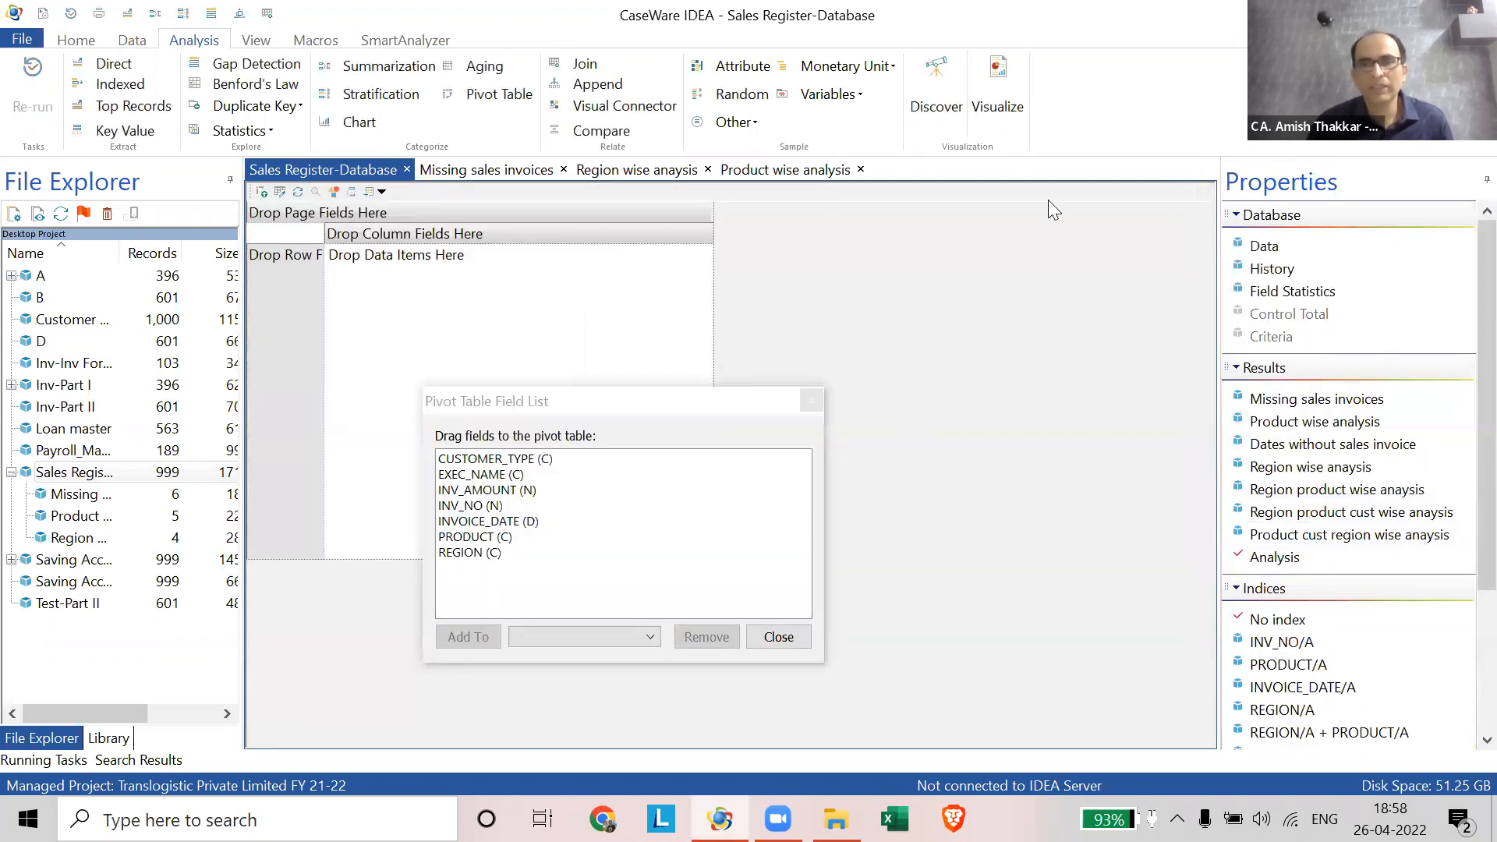
pyautogui.click(377, 416)
pyautogui.moveTo(520, 399); pyautogui.dragTo(853, 248)
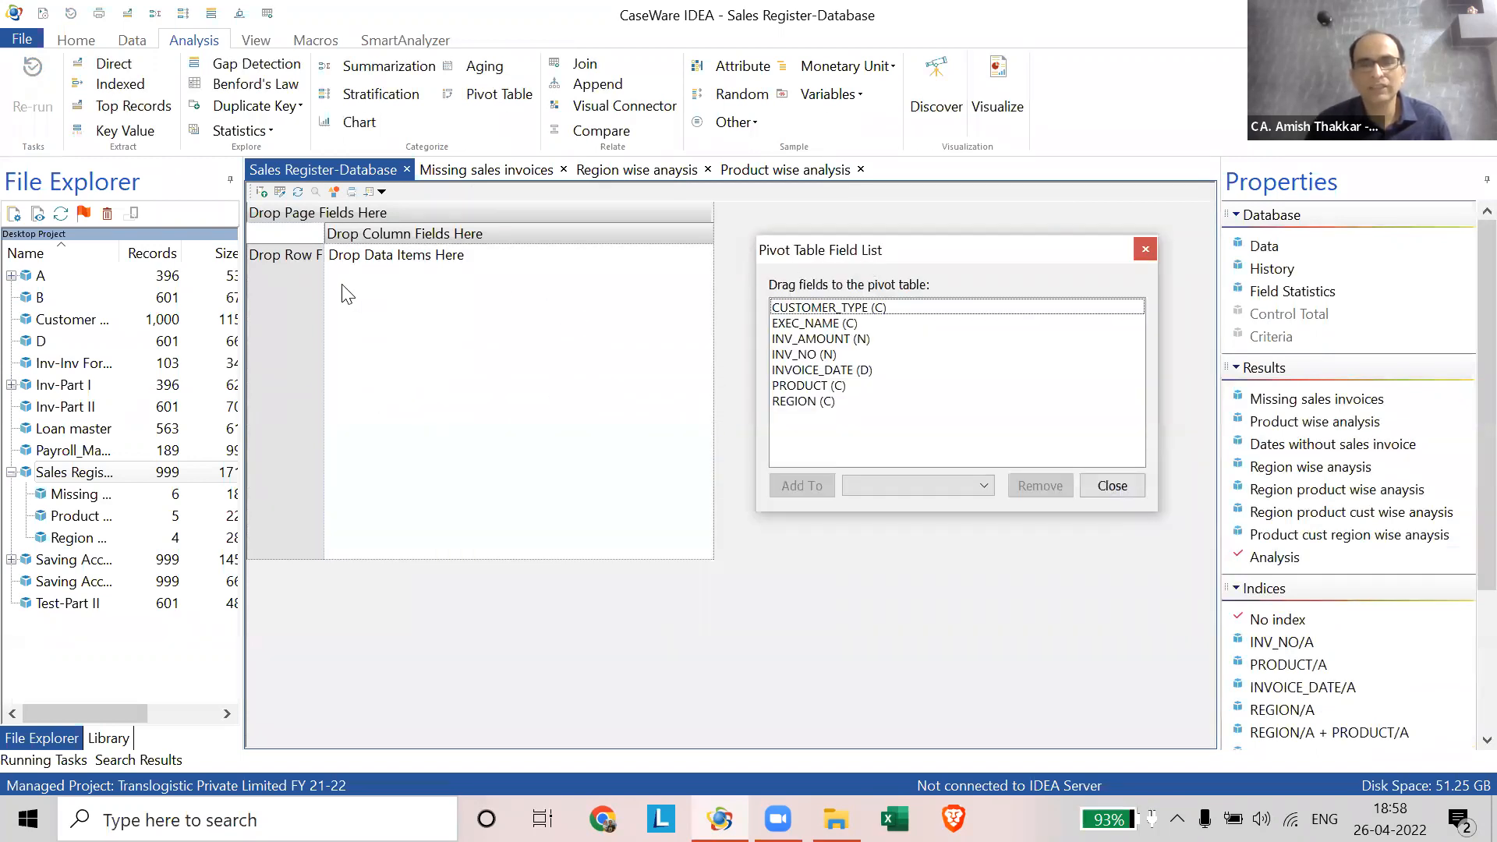
pyautogui.click(1084, 192)
pyautogui.click(376, 361)
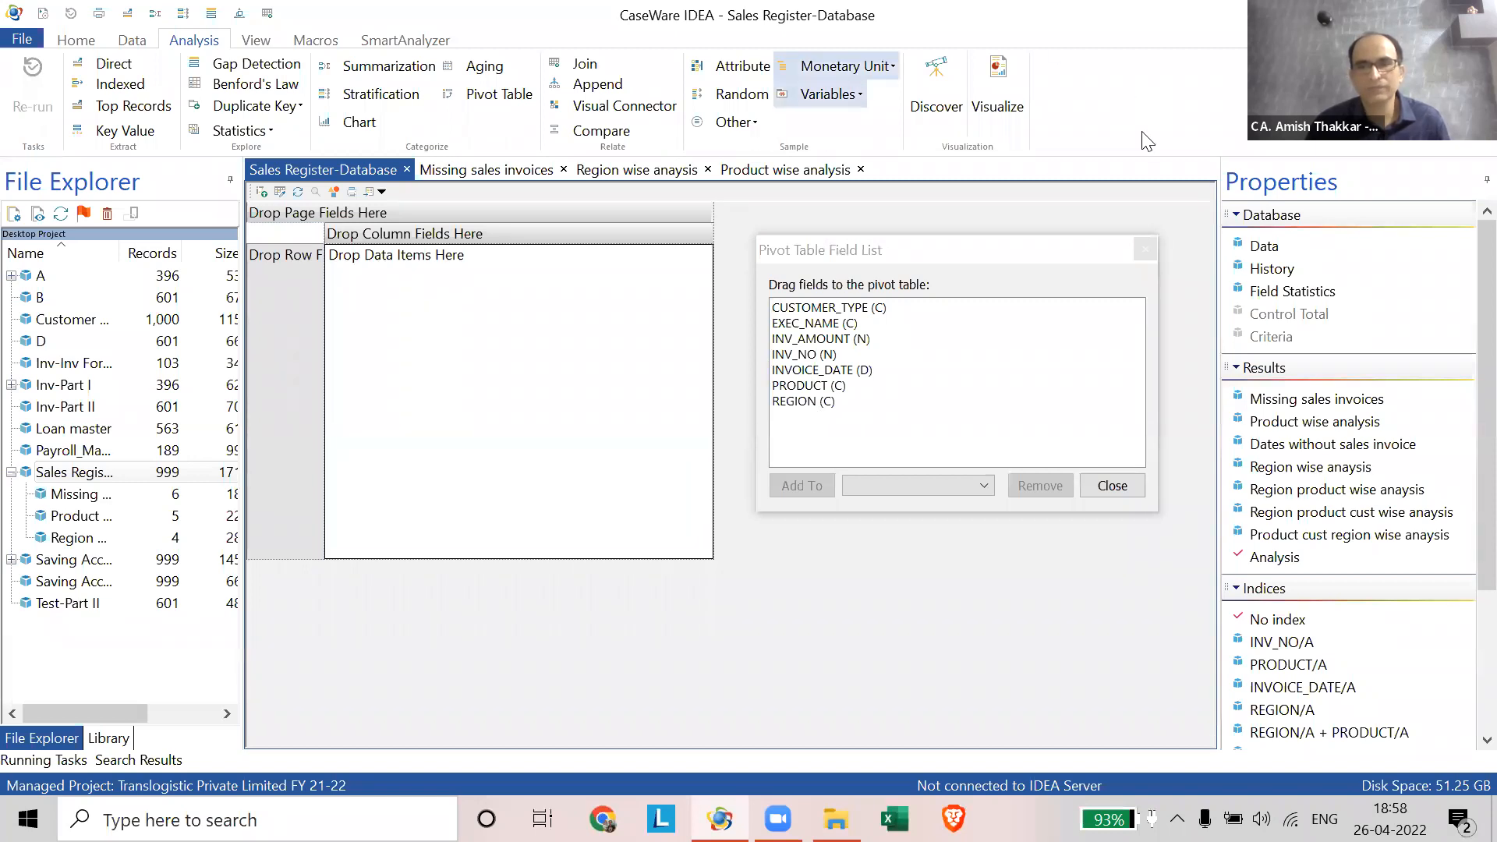
pyautogui.click(764, 609)
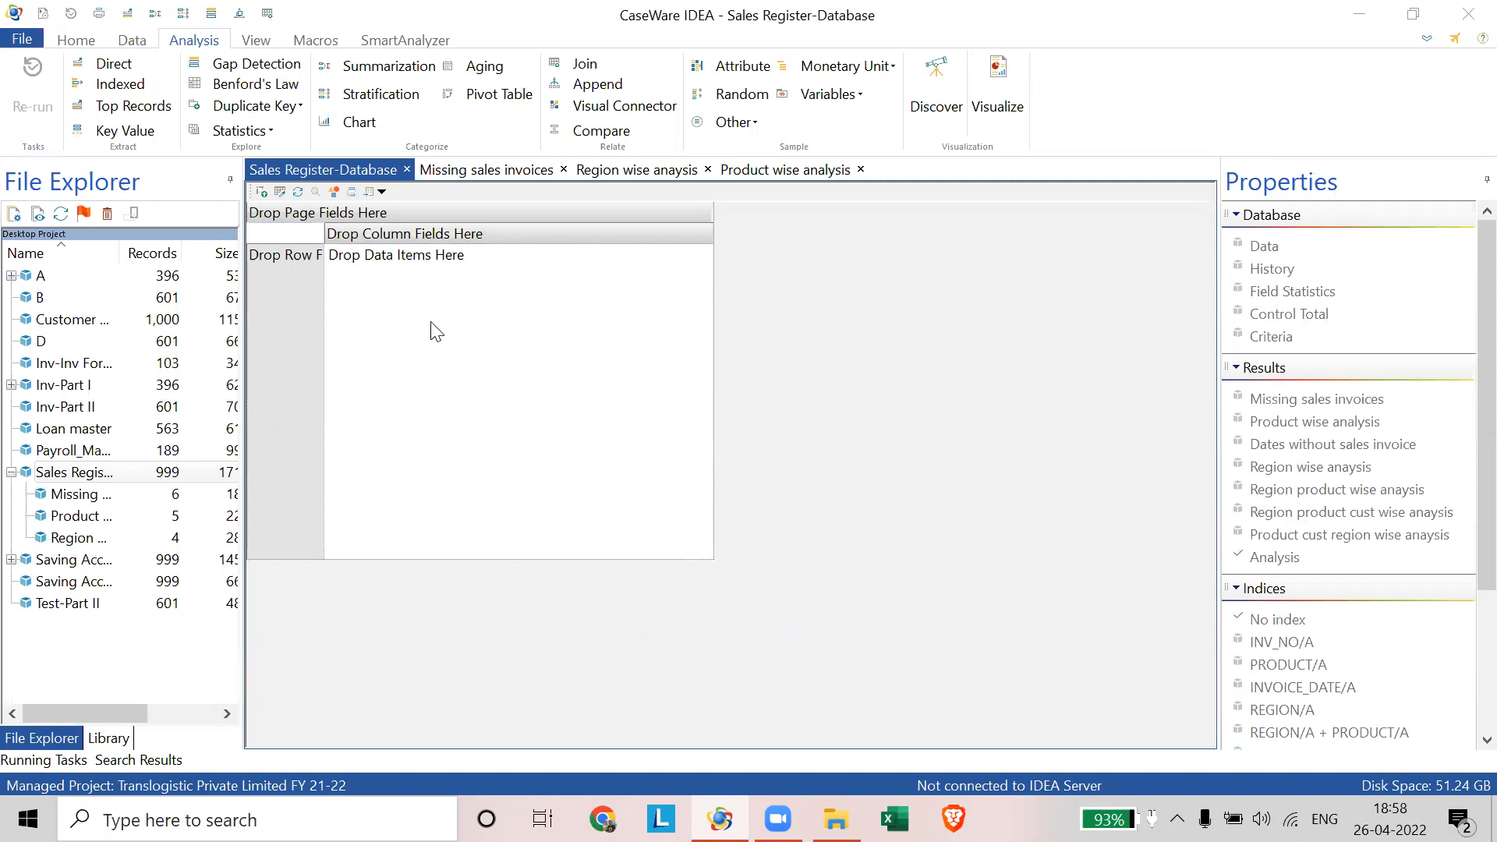
pyautogui.click(495, 354)
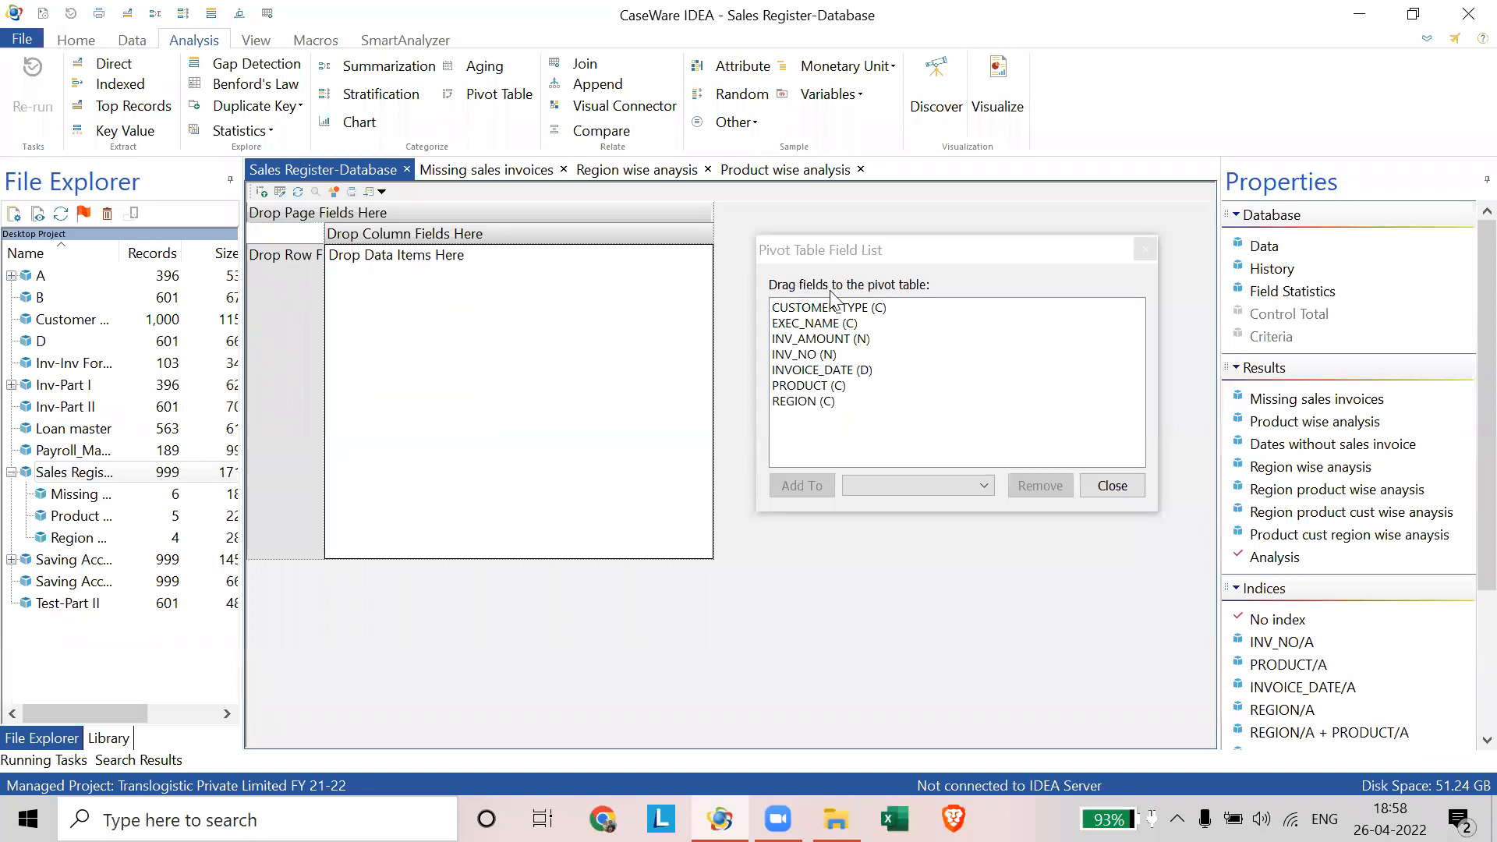
pyautogui.press('ctrl')
# - Place PRODUCT in the pivot's row area and INV_AMOUNT in its data area, widening the columns to show the full names
pyautogui.moveTo(818, 392); pyautogui.dragTo(275, 308)
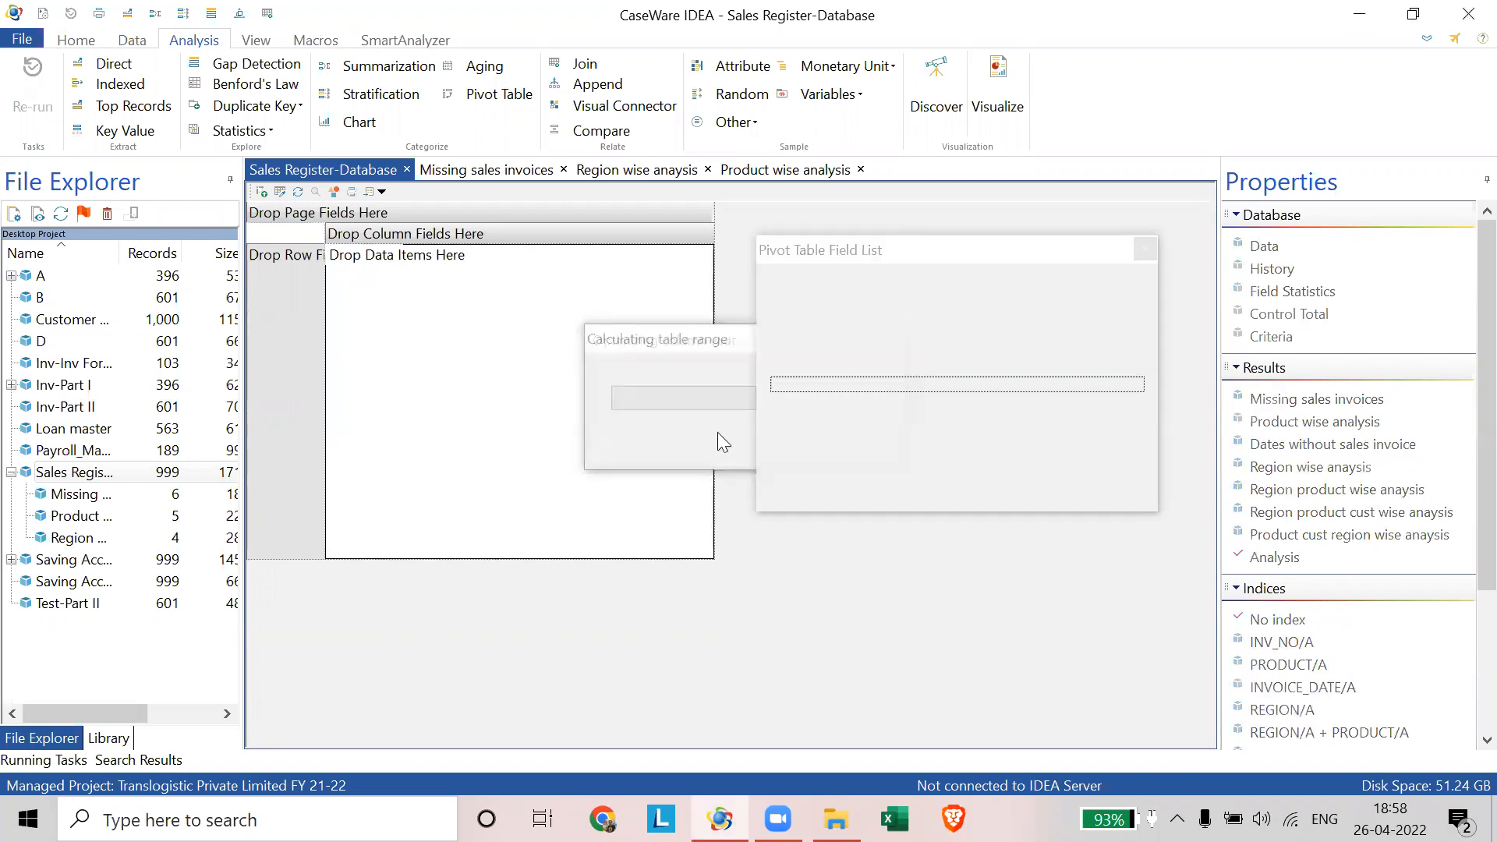
pyautogui.moveTo(323, 235); pyautogui.dragTo(357, 335)
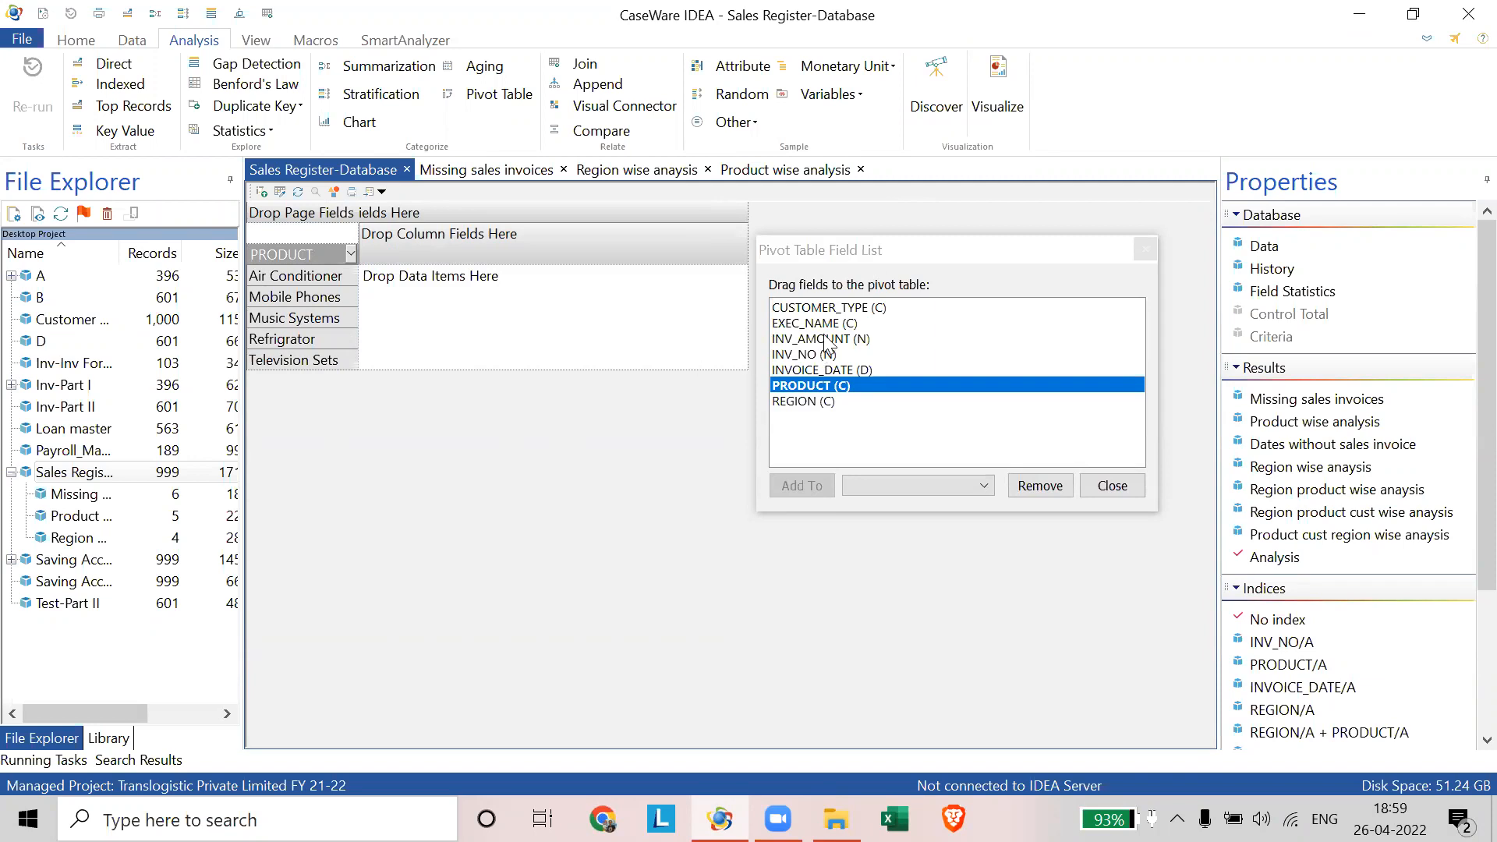
pyautogui.moveTo(822, 338); pyautogui.dragTo(536, 328)
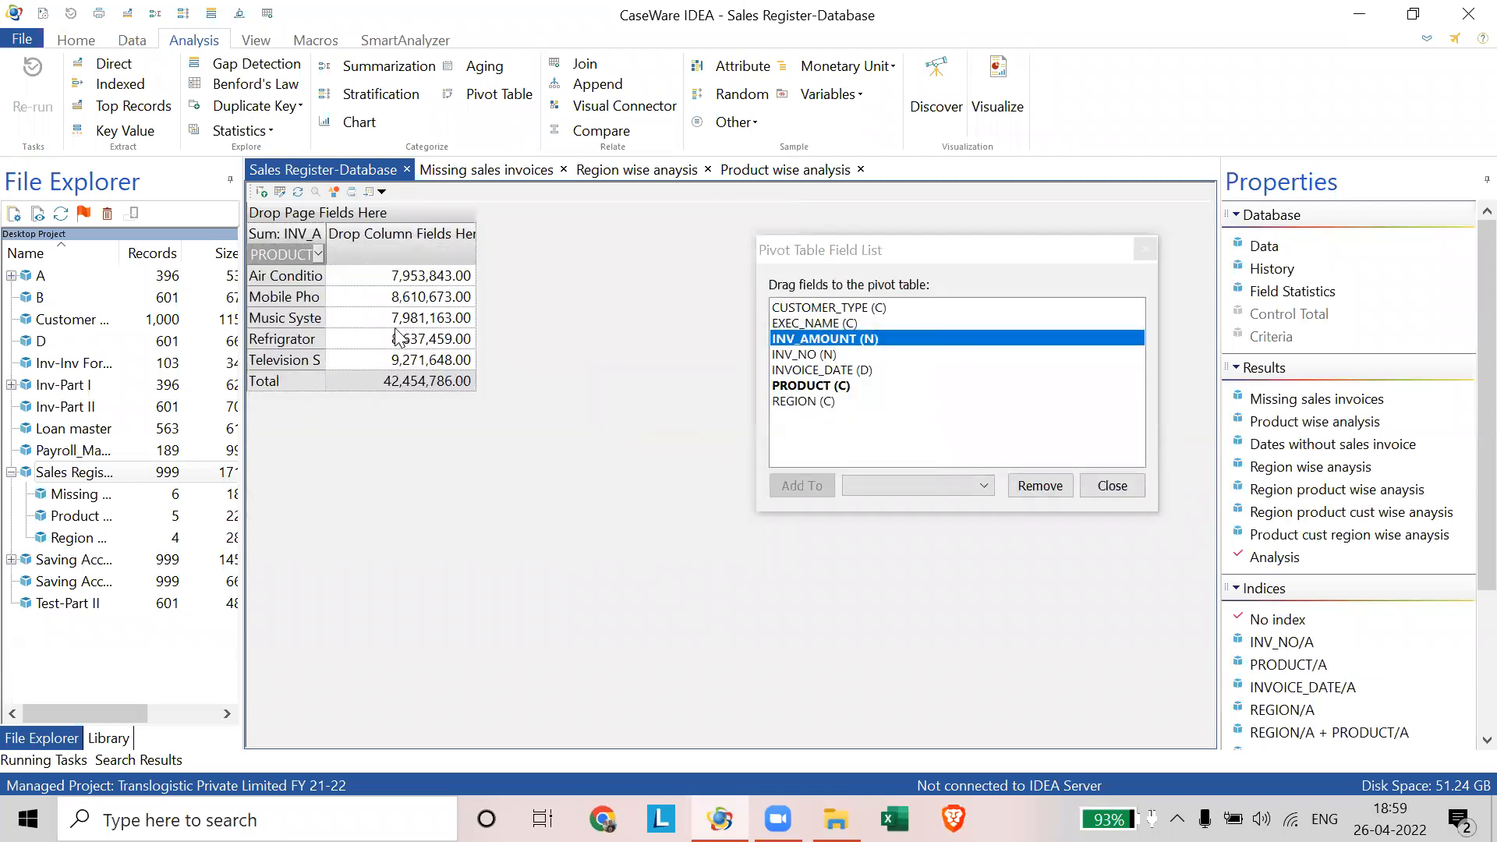
pyautogui.moveTo(526, 218); pyautogui.dragTo(651, 217)
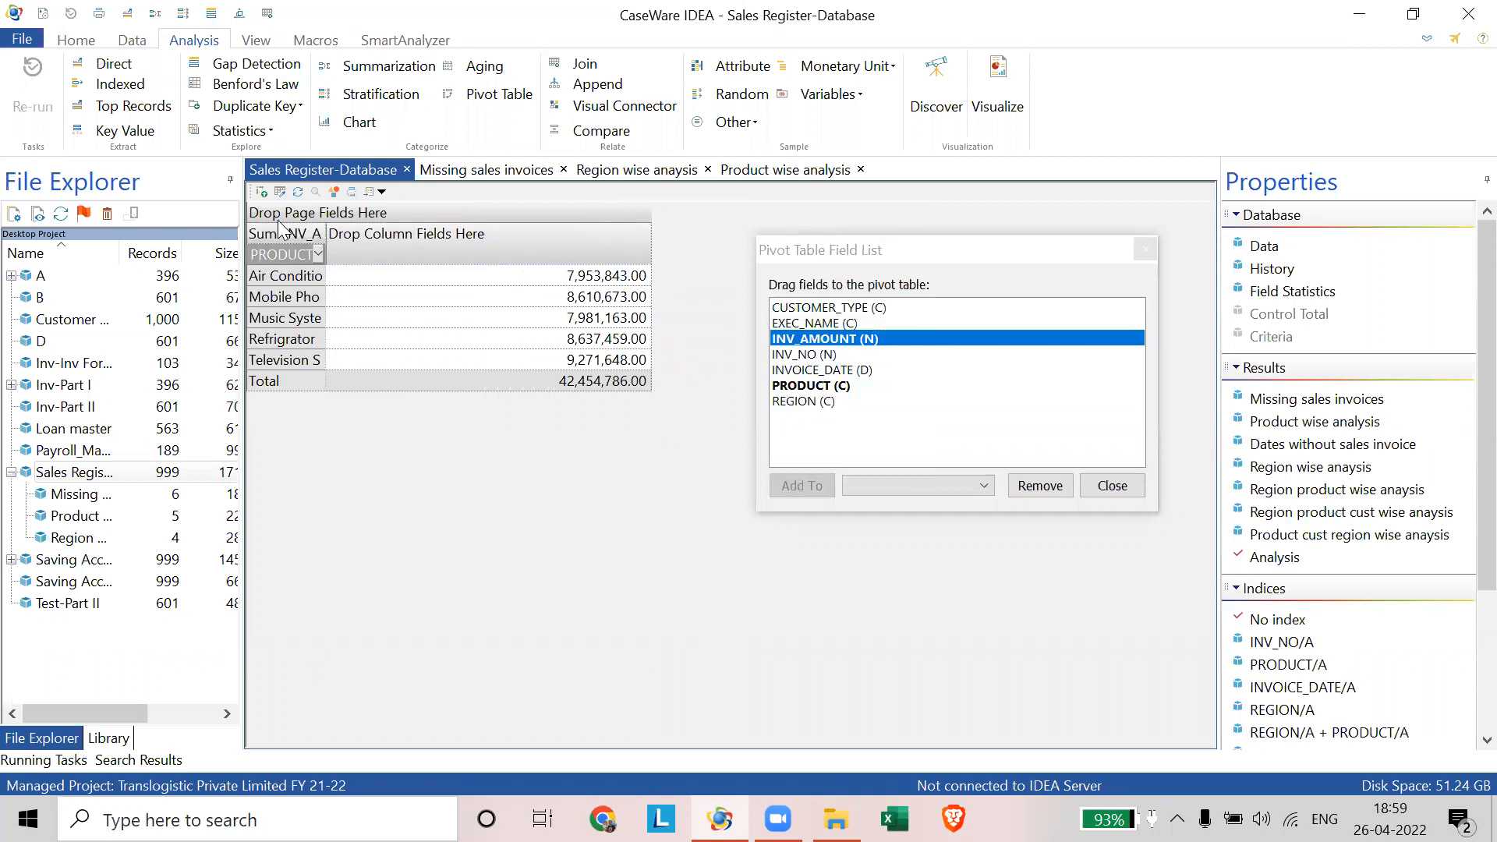
pyautogui.moveTo(325, 213); pyautogui.dragTo(379, 215)
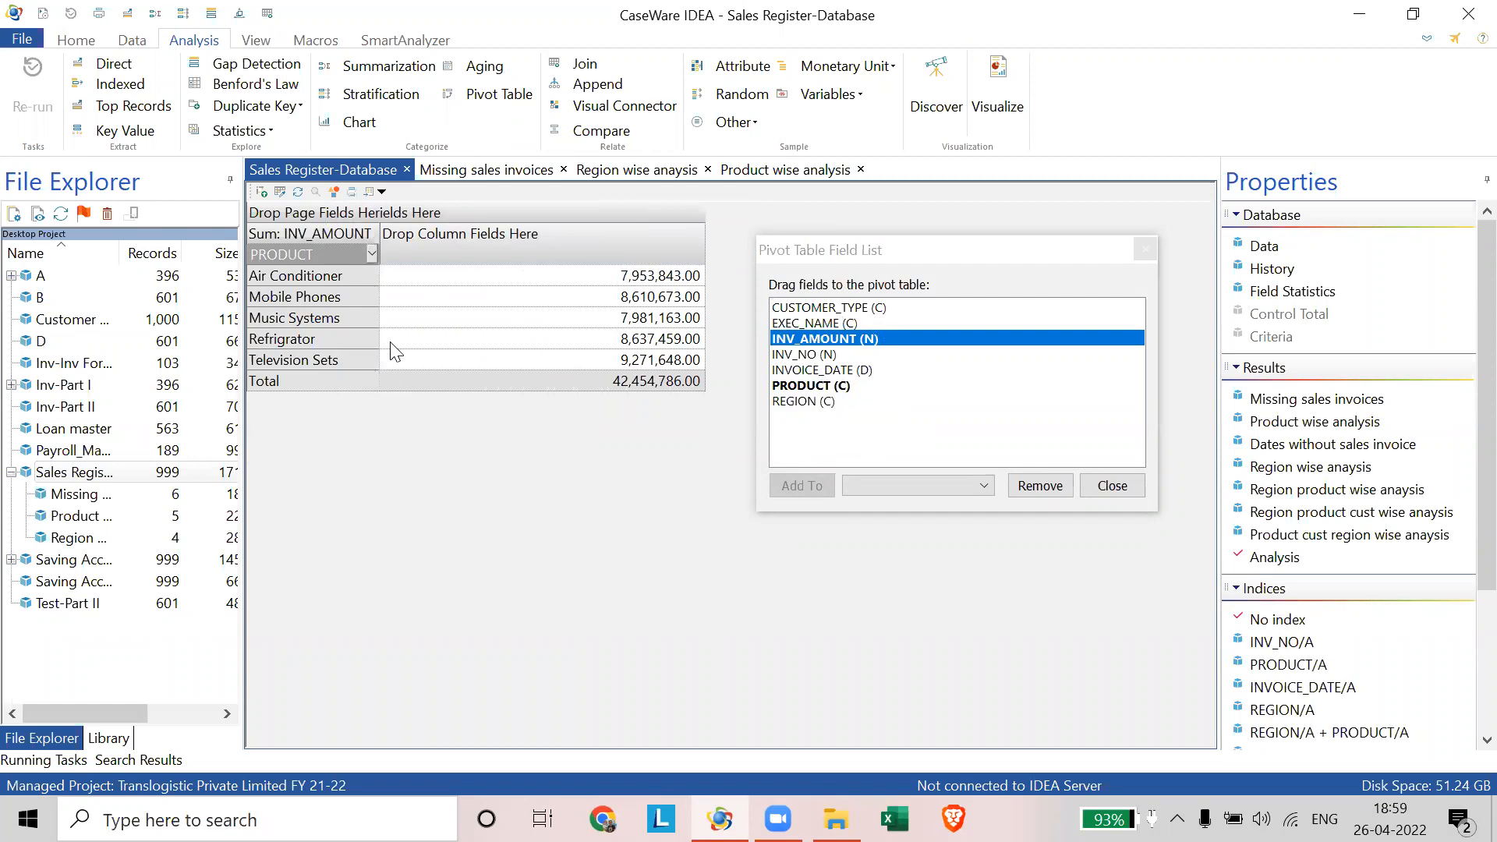
pyautogui.press('ctrl')
pyautogui.press('ctrl')
pyautogui.press('ctrl')
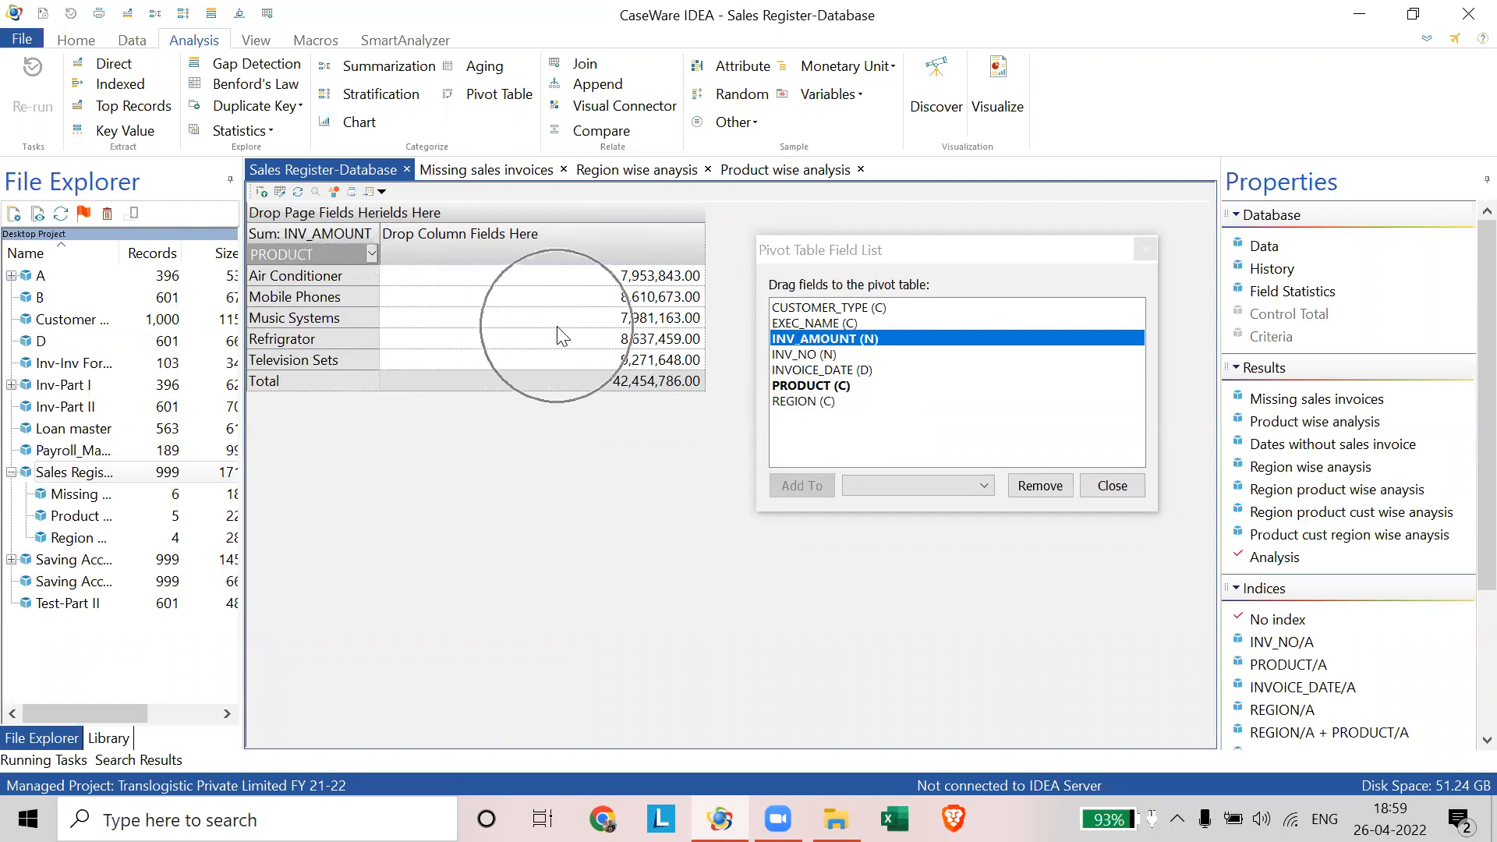
pyautogui.press('ctrl')
pyautogui.press('ctrl')
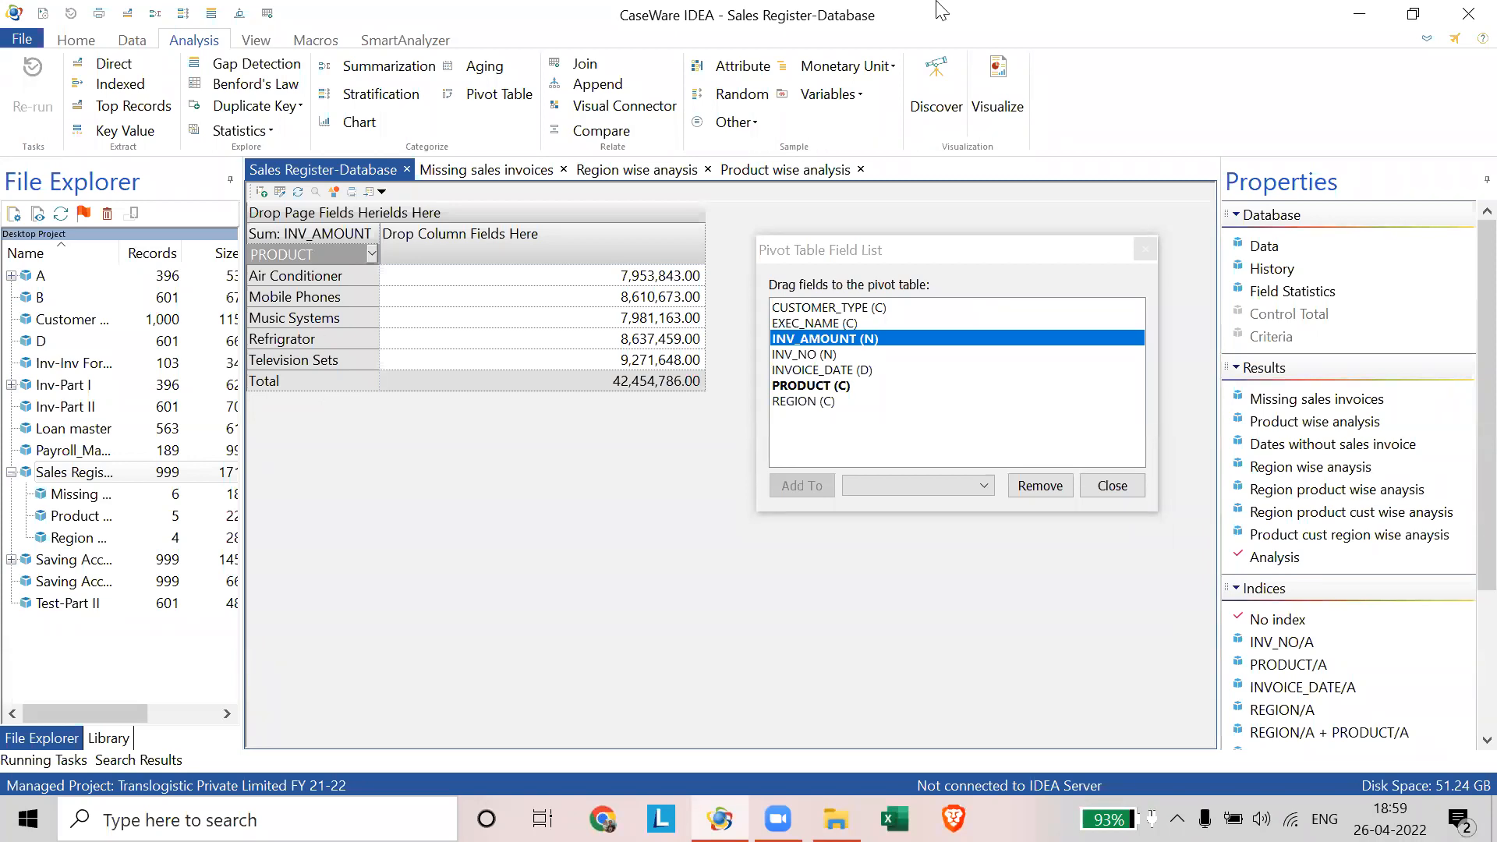
pyautogui.click(1291, 133)
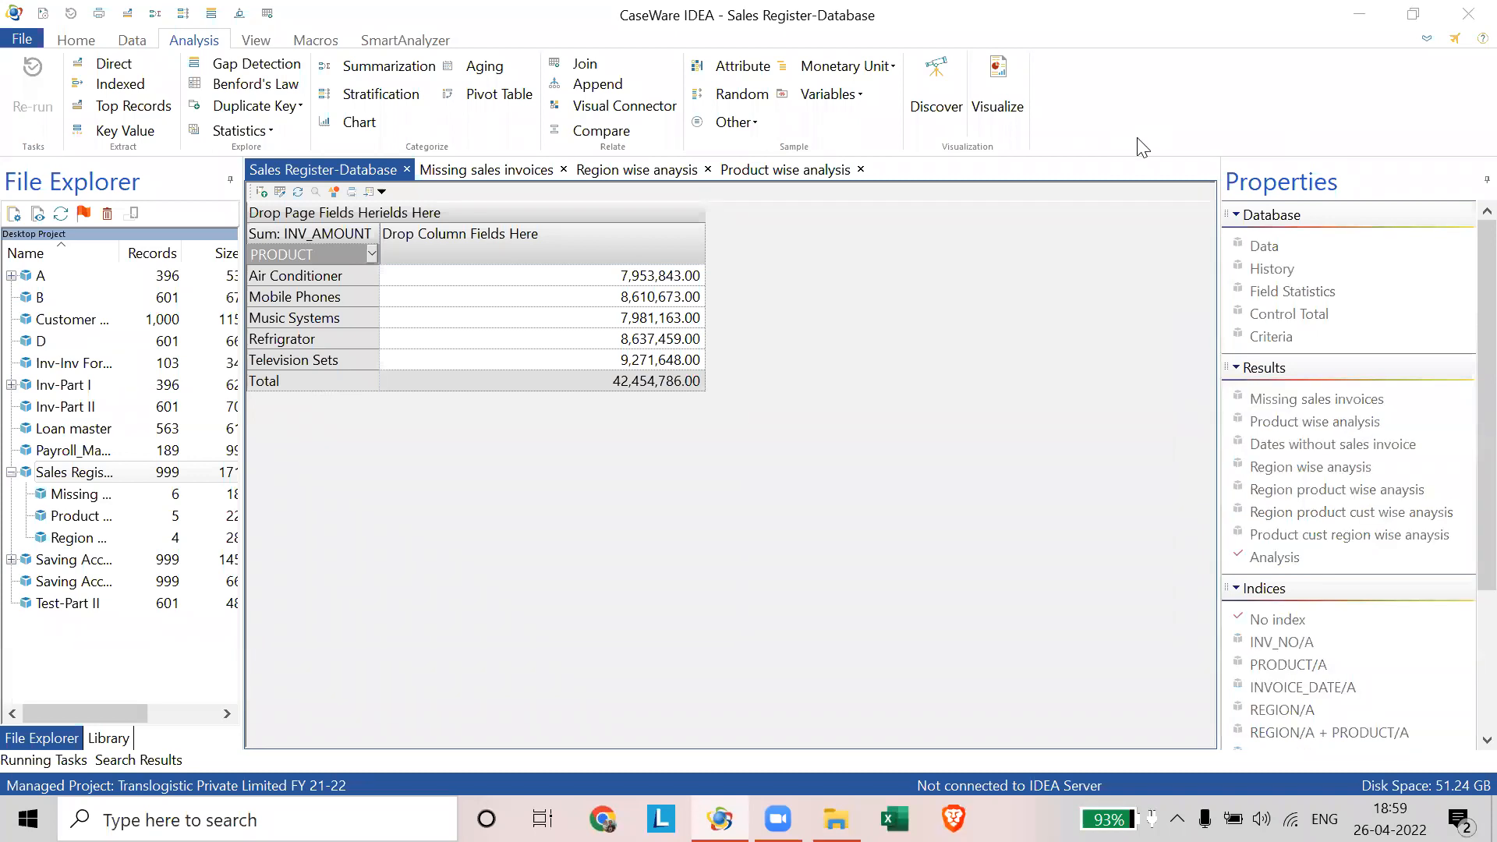
# - Add REGION as the pivot's column field and move the field list clear of the Total column
pyautogui.click(542, 341)
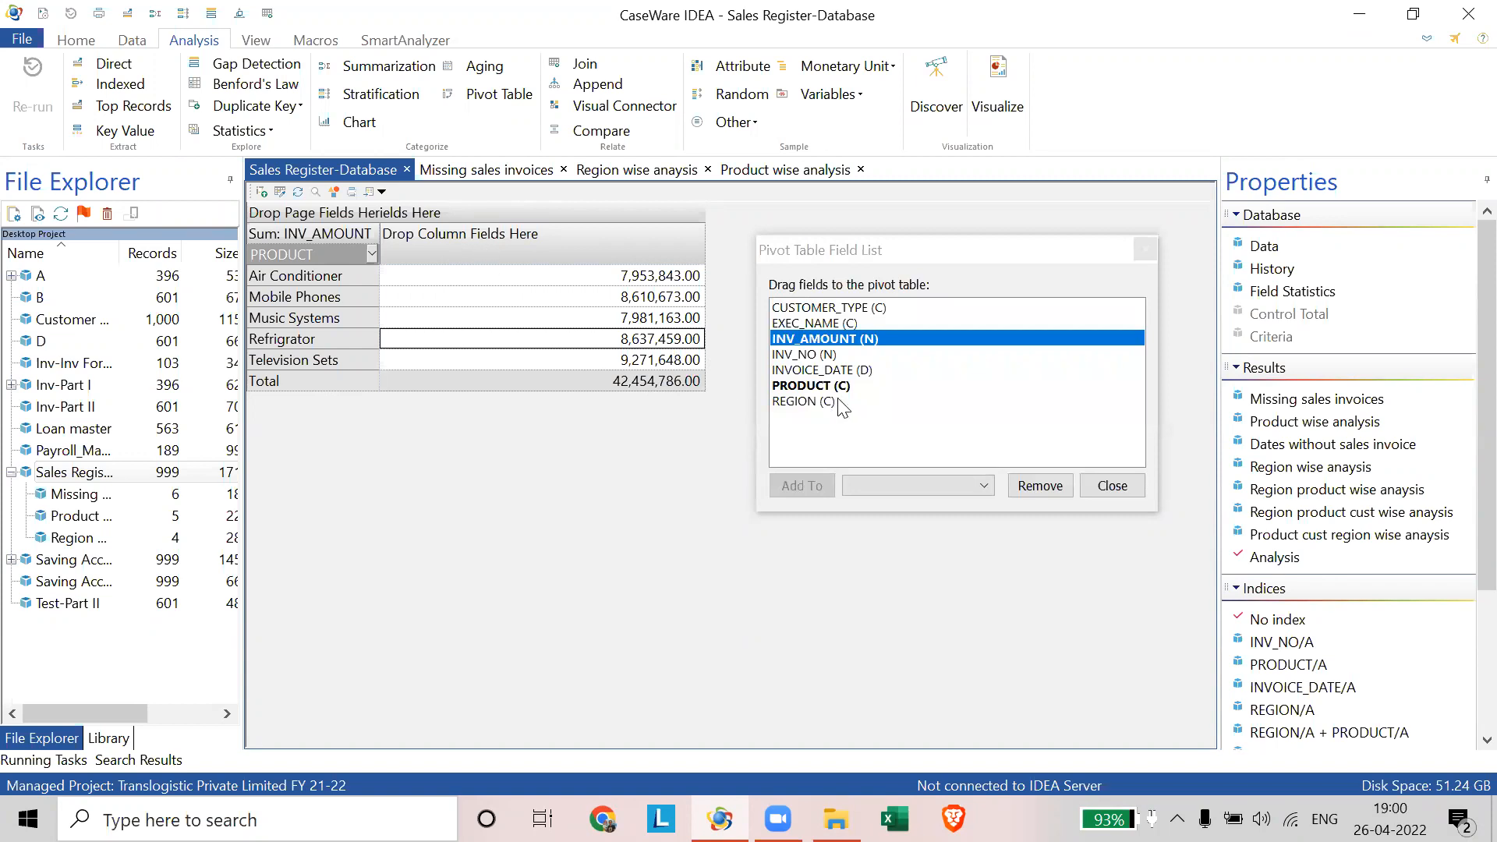
pyautogui.moveTo(814, 402); pyautogui.dragTo(510, 248)
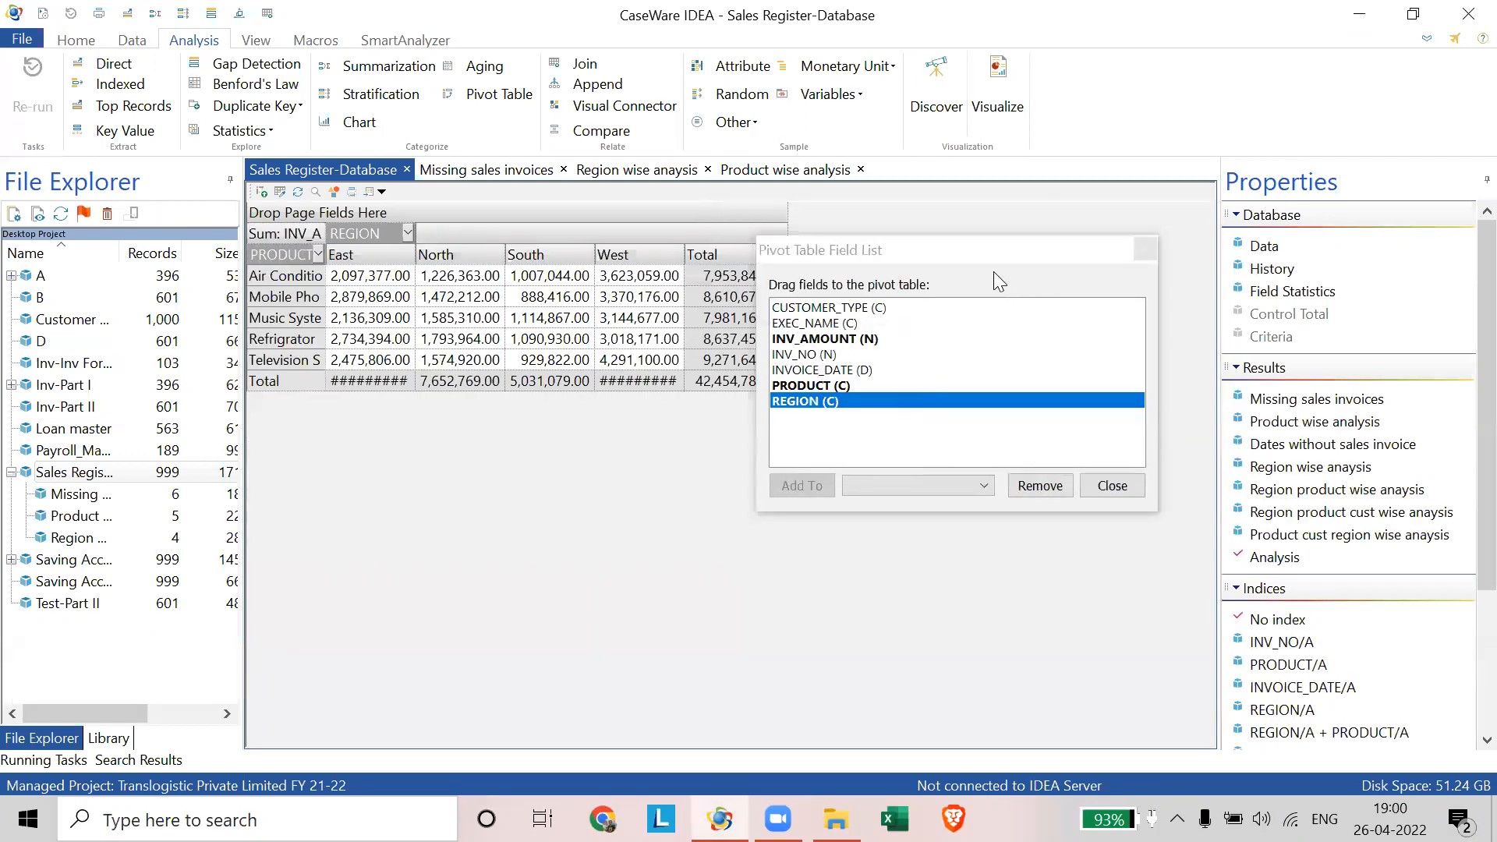
pyautogui.moveTo(998, 250); pyautogui.dragTo(1266, 345)
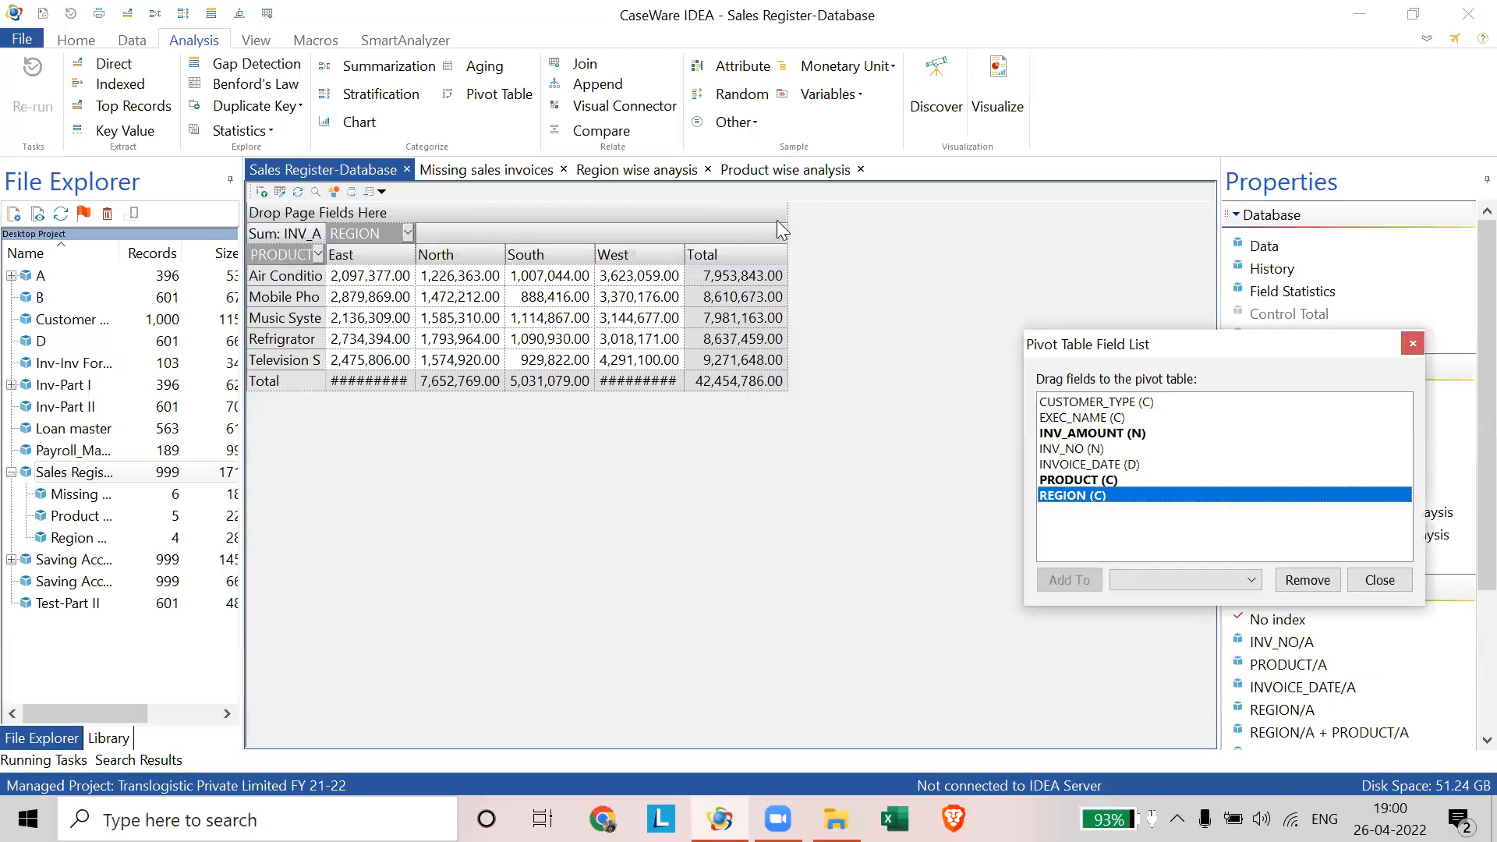
# - Resize the pivot's product, region and Total columns so that all product names and amounts can be read in full
pyautogui.moveTo(781, 215); pyautogui.dragTo(966, 234)
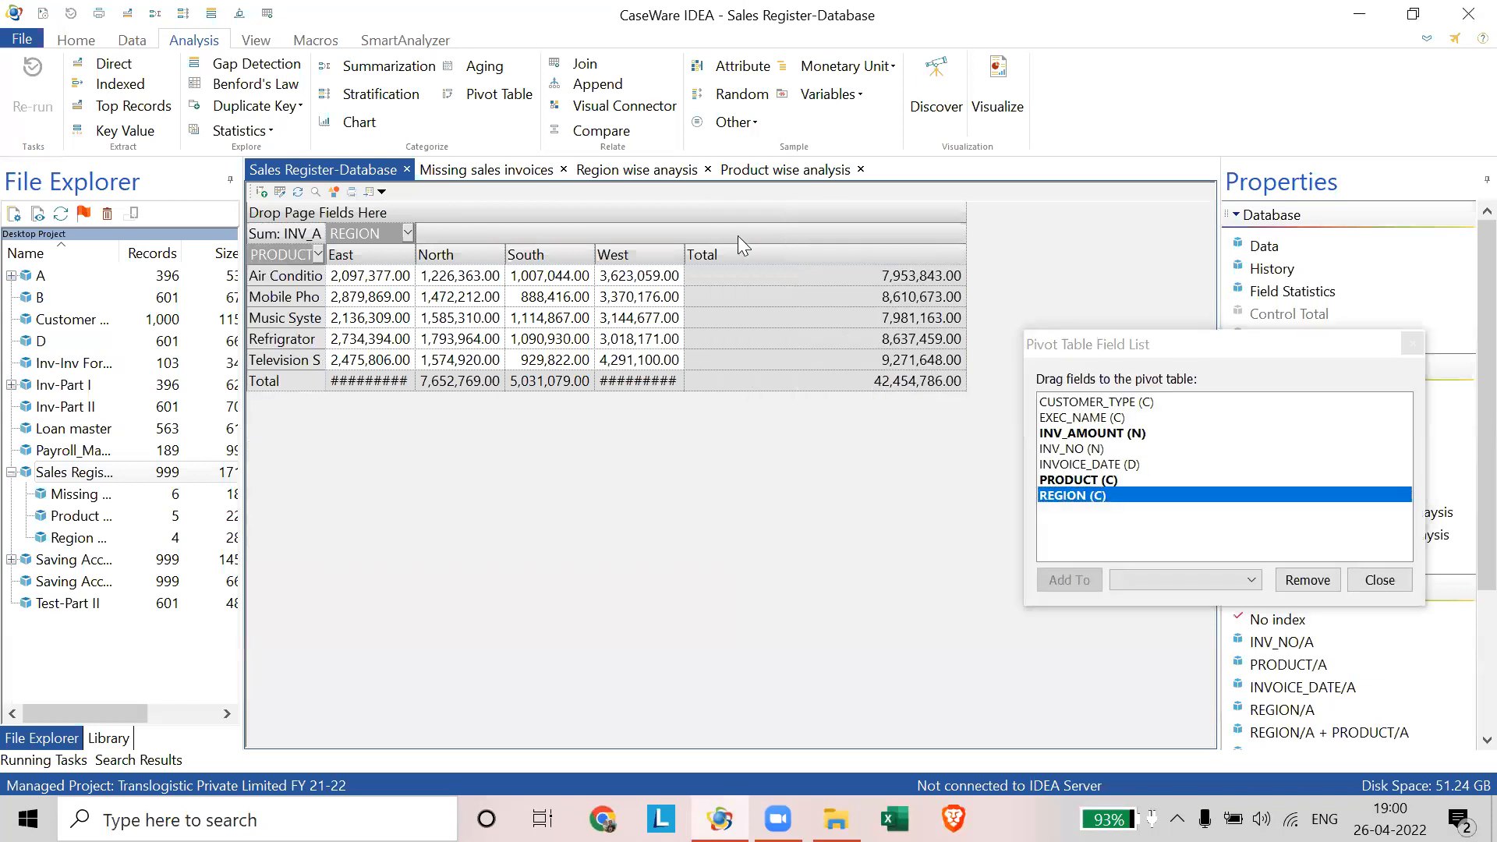
pyautogui.moveTo(687, 248); pyautogui.dragTo(770, 254)
pyautogui.moveTo(594, 251); pyautogui.dragTo(633, 251)
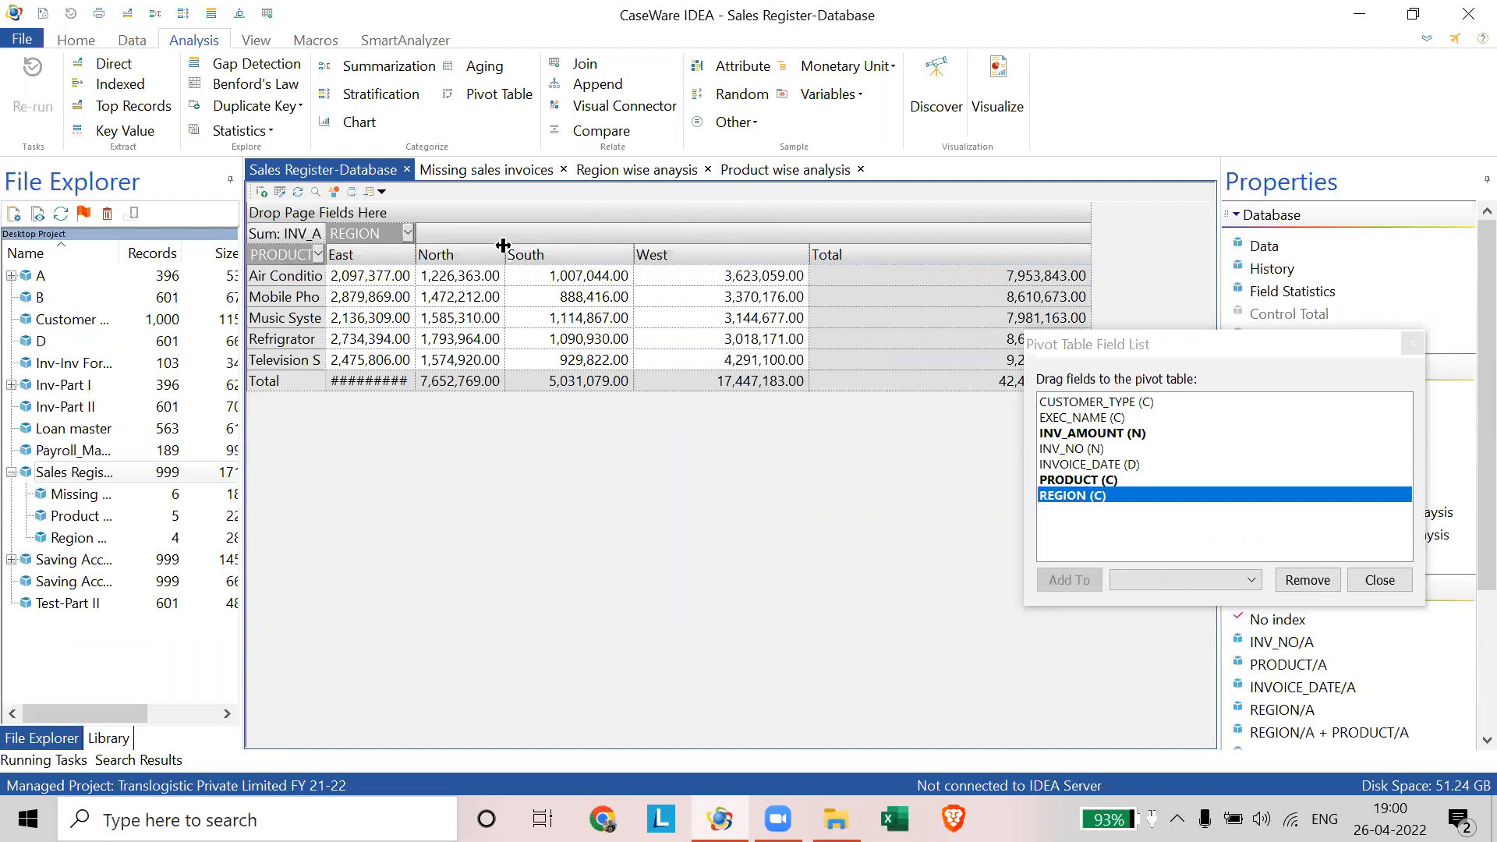
pyautogui.moveTo(505, 254); pyautogui.dragTo(565, 254)
pyautogui.moveTo(415, 254); pyautogui.dragTo(460, 254)
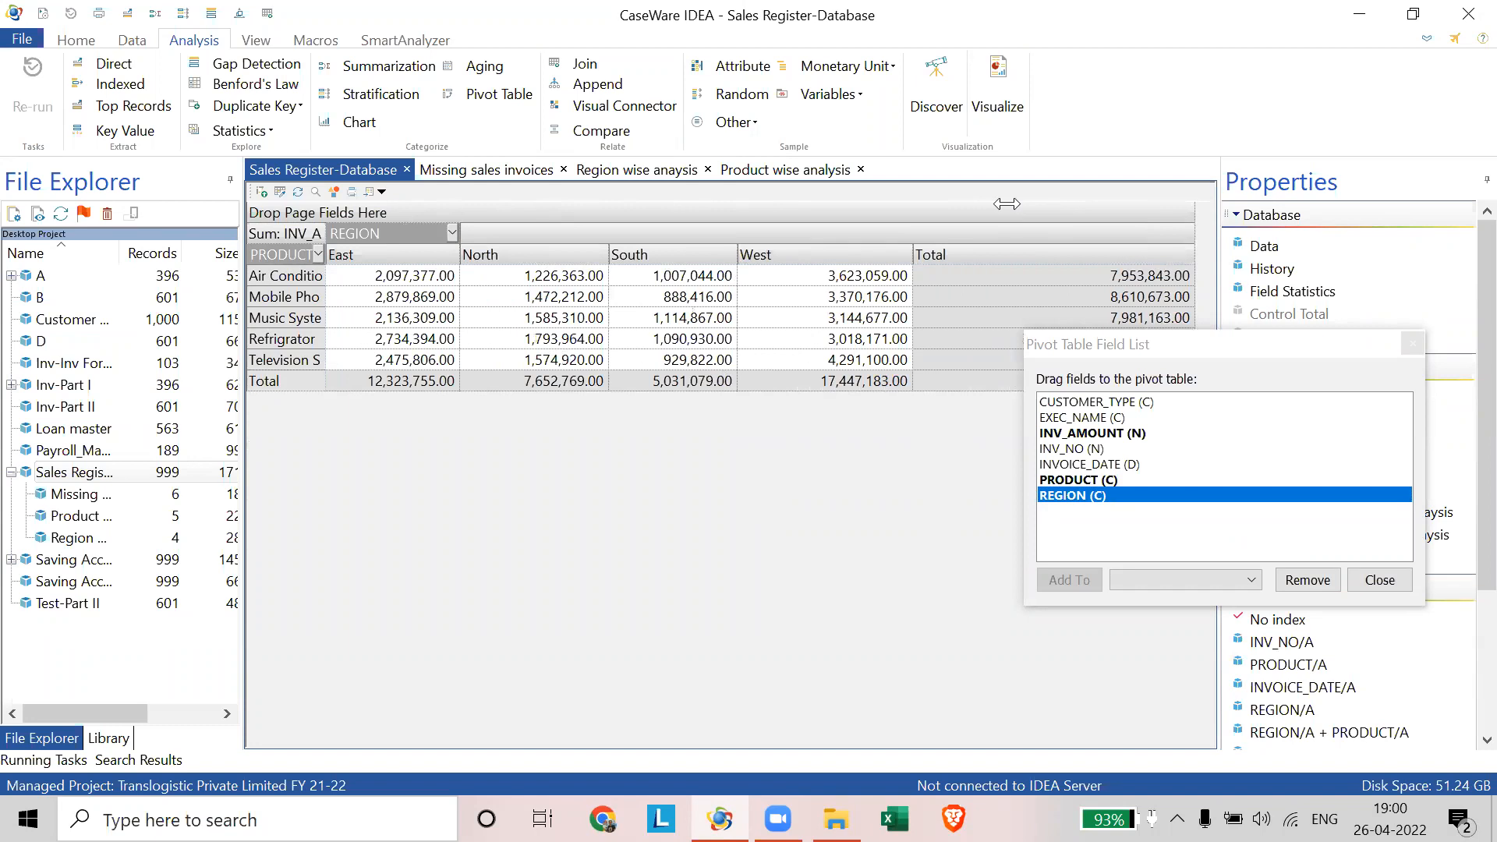
pyautogui.moveTo(1187, 213); pyautogui.dragTo(1039, 224)
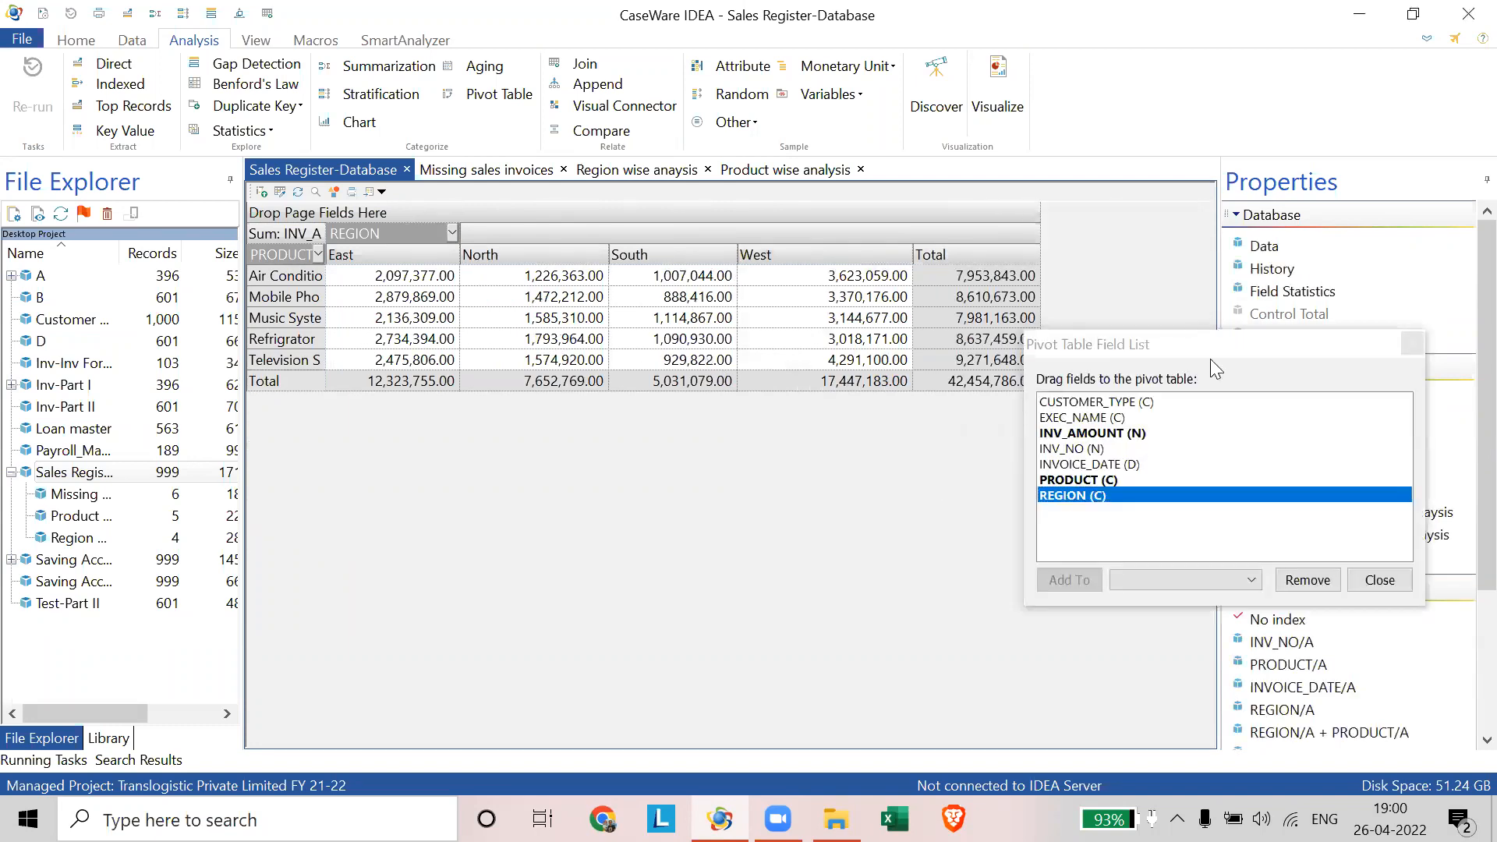
pyautogui.click(1210, 359)
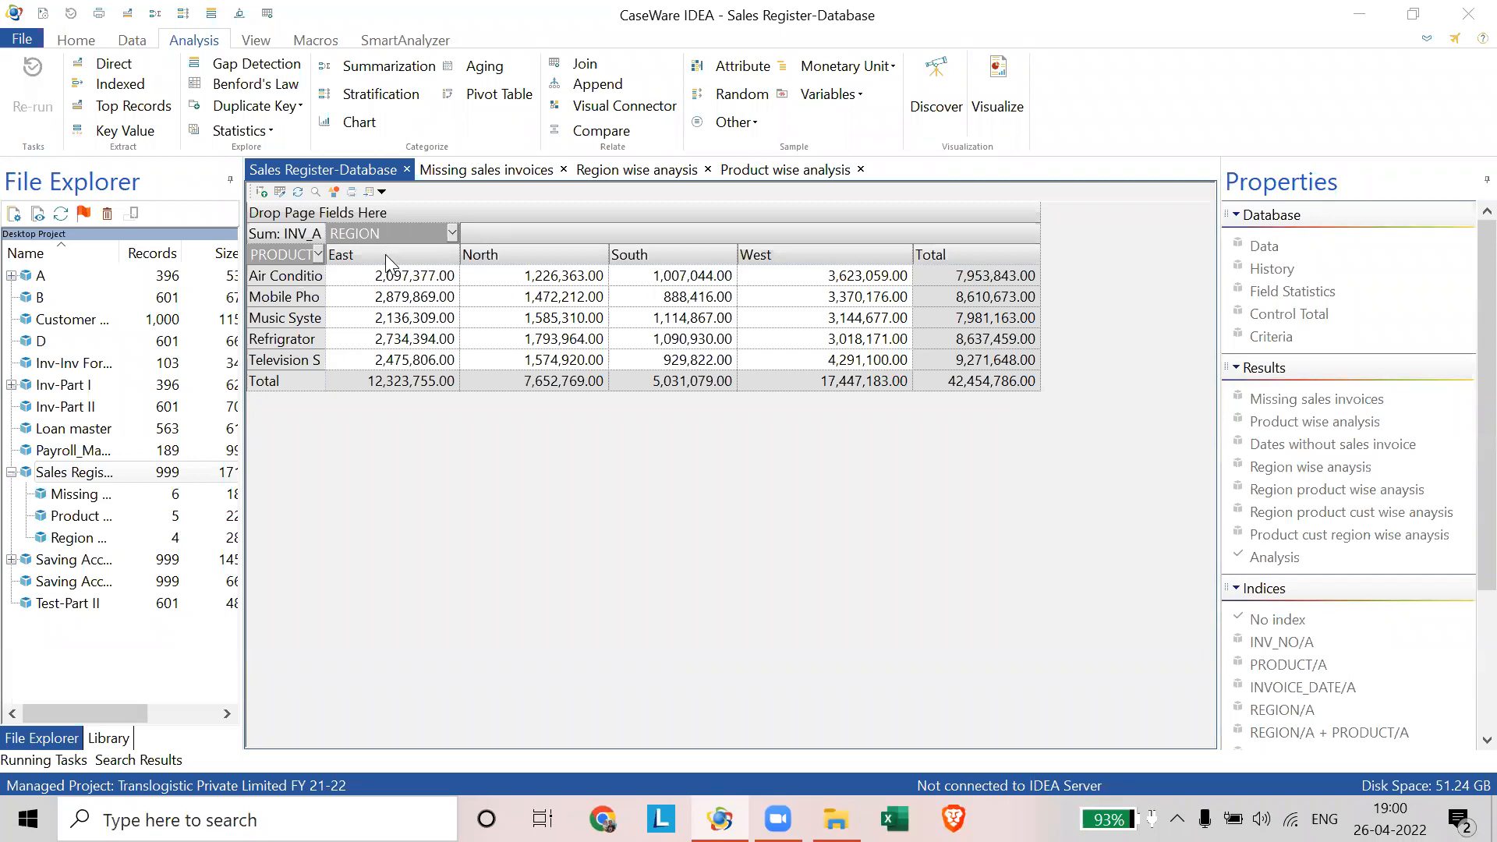
pyautogui.click(386, 282)
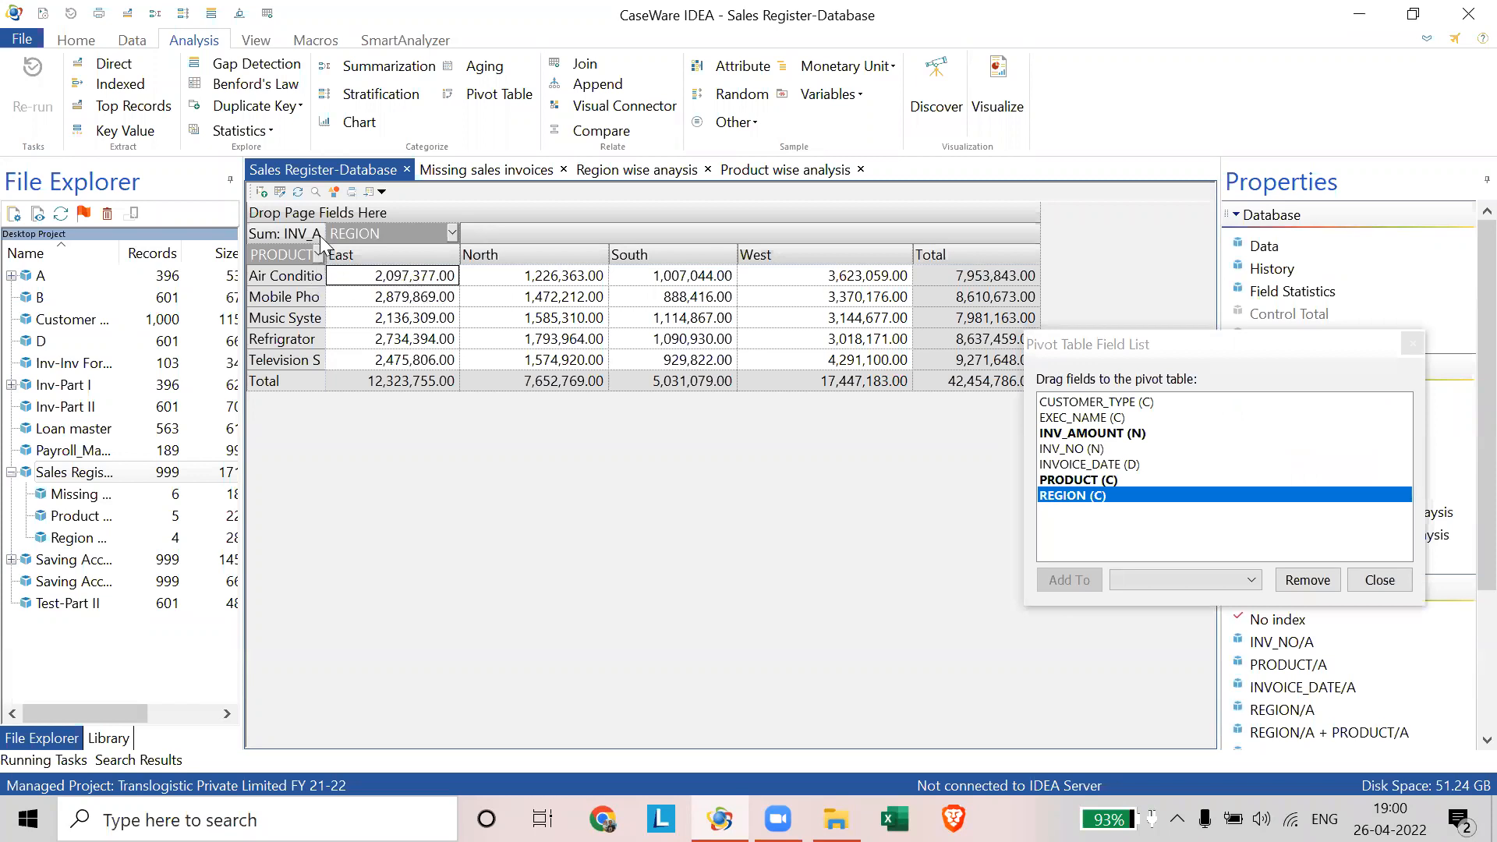
pyautogui.moveTo(327, 228); pyautogui.dragTo(373, 233)
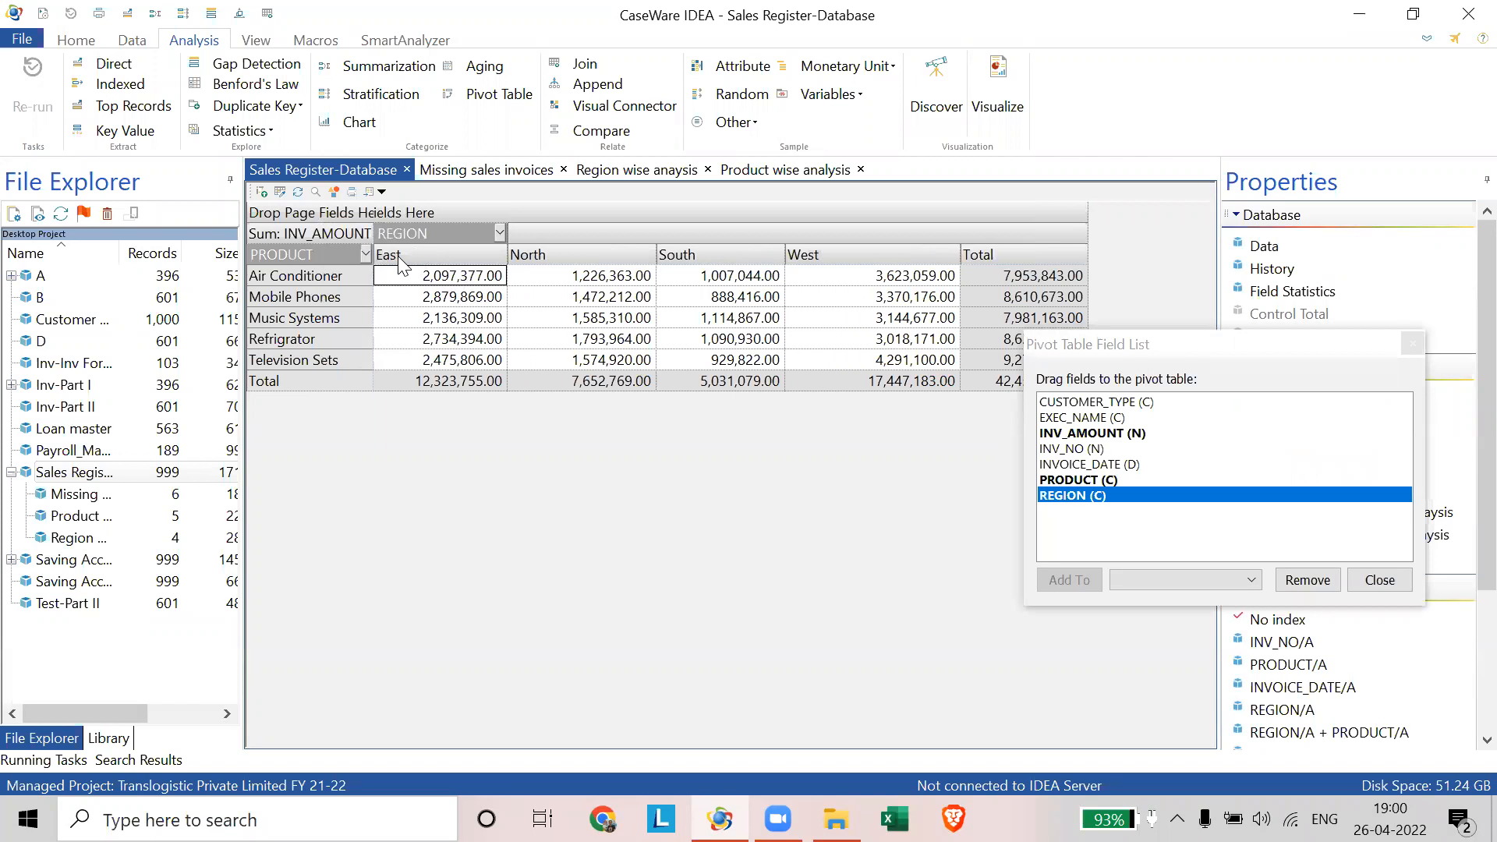
# - Filter the pivot's PRODUCT field to show only Air Conditioner and Mobile Phones
pyautogui.click(366, 255)
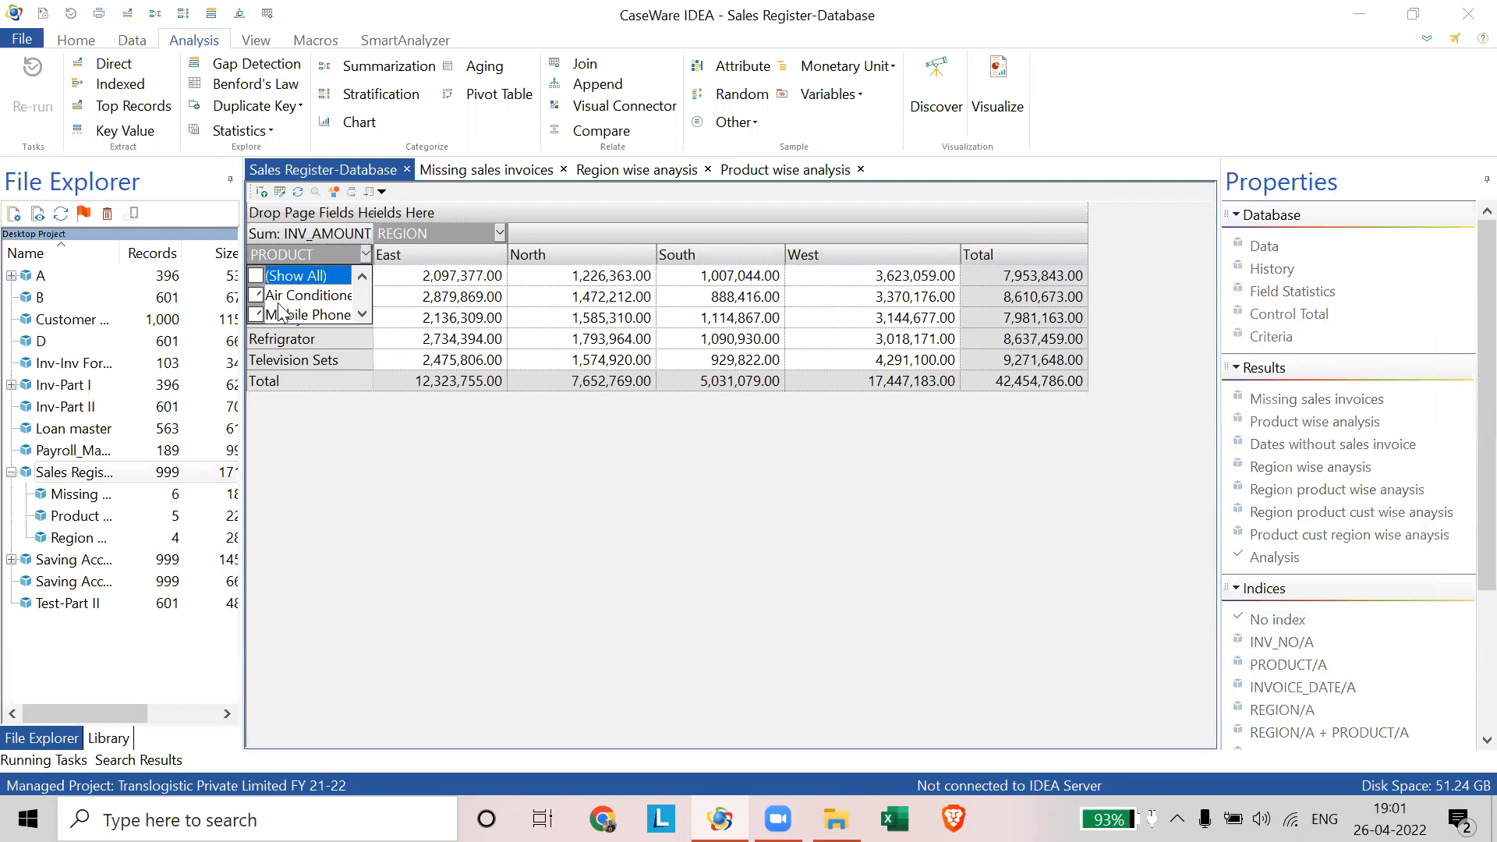
pyautogui.click(254, 297)
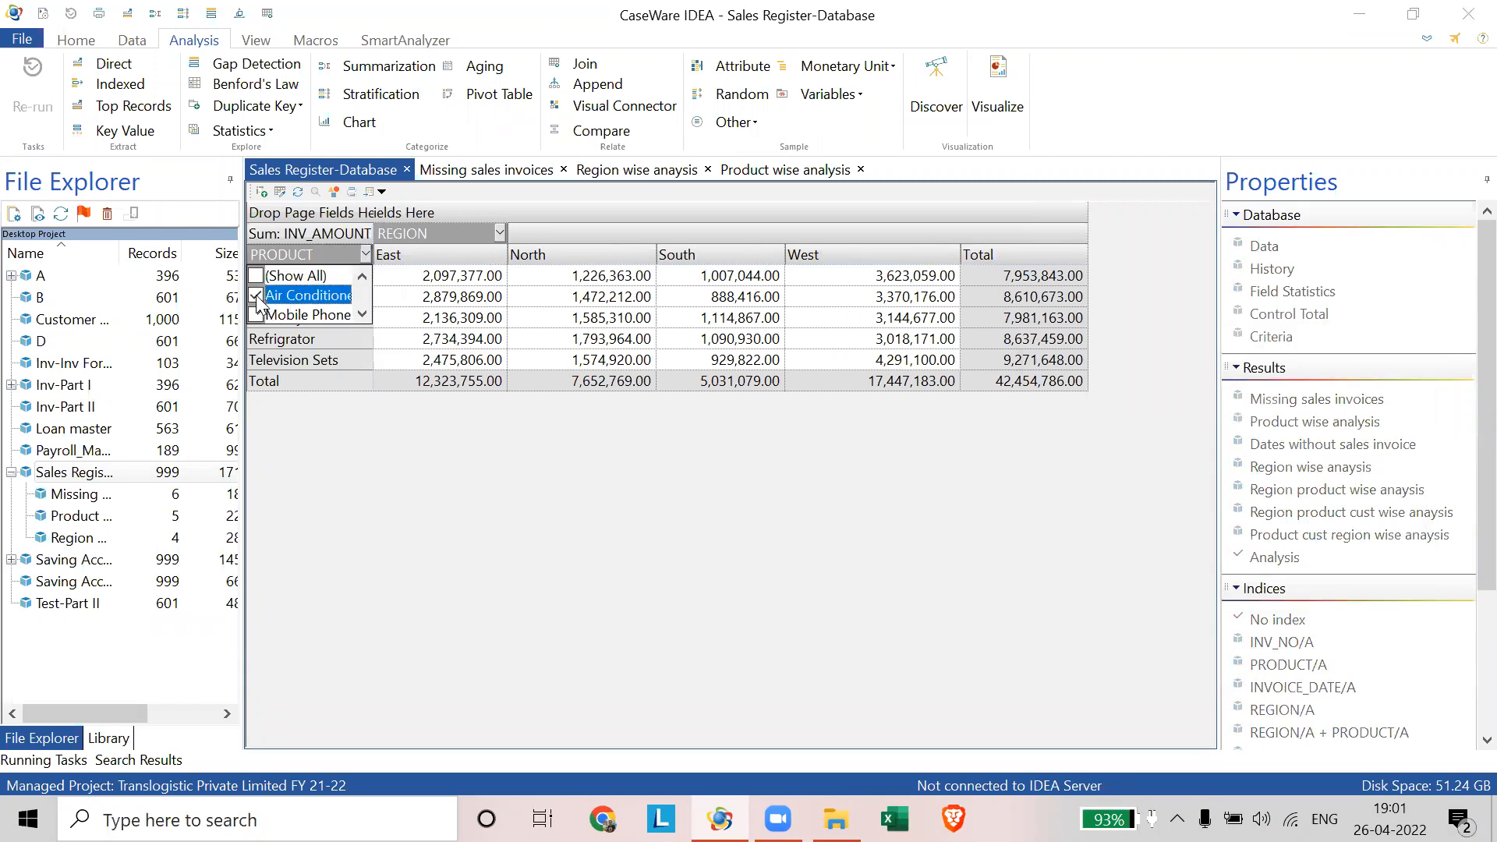
pyautogui.click(285, 316)
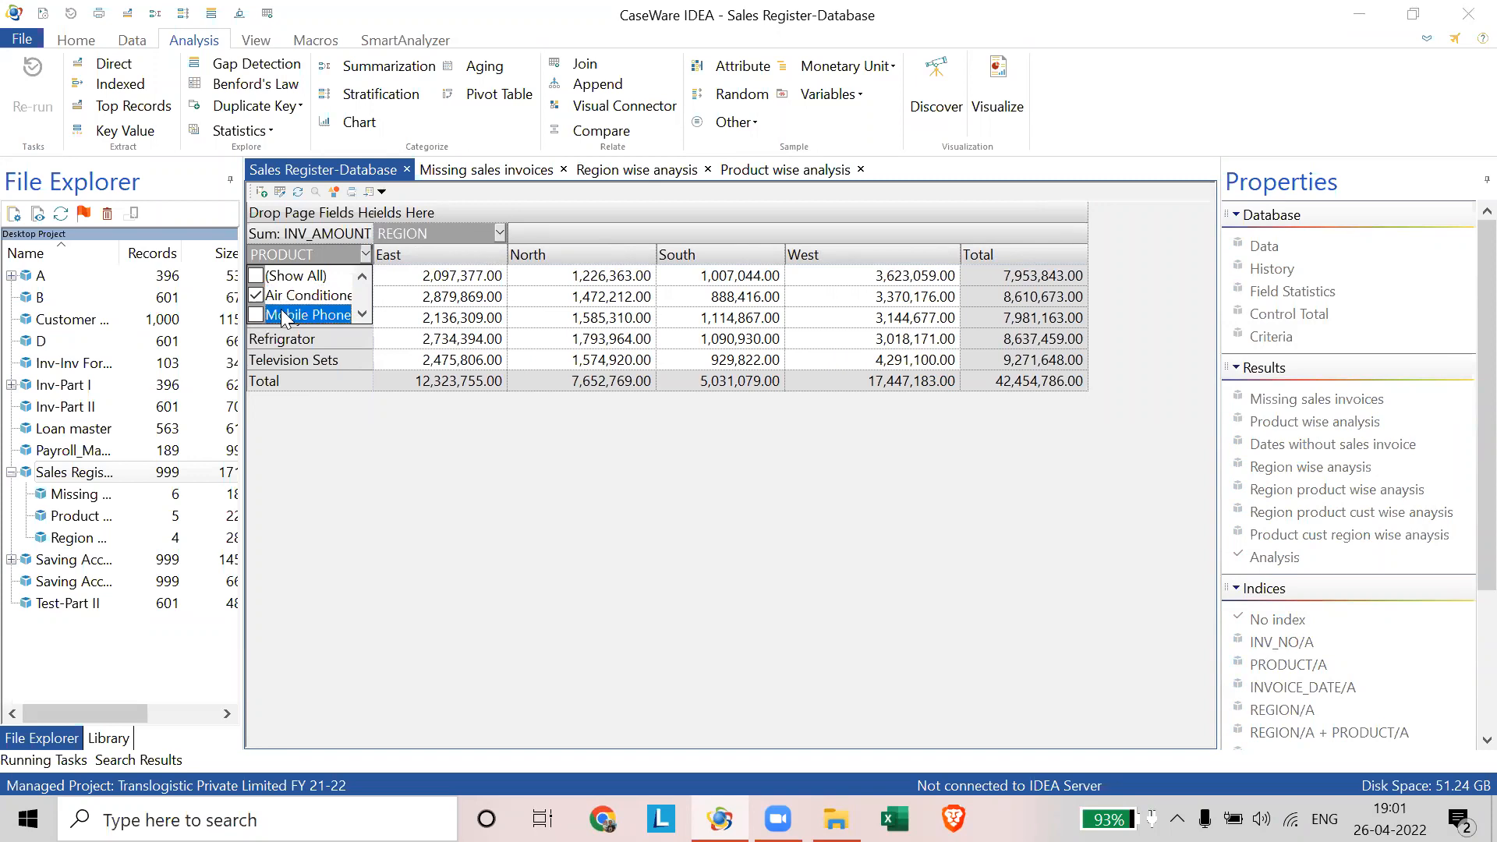
pyautogui.click(362, 313)
pyautogui.click(362, 313)
pyautogui.click(256, 276)
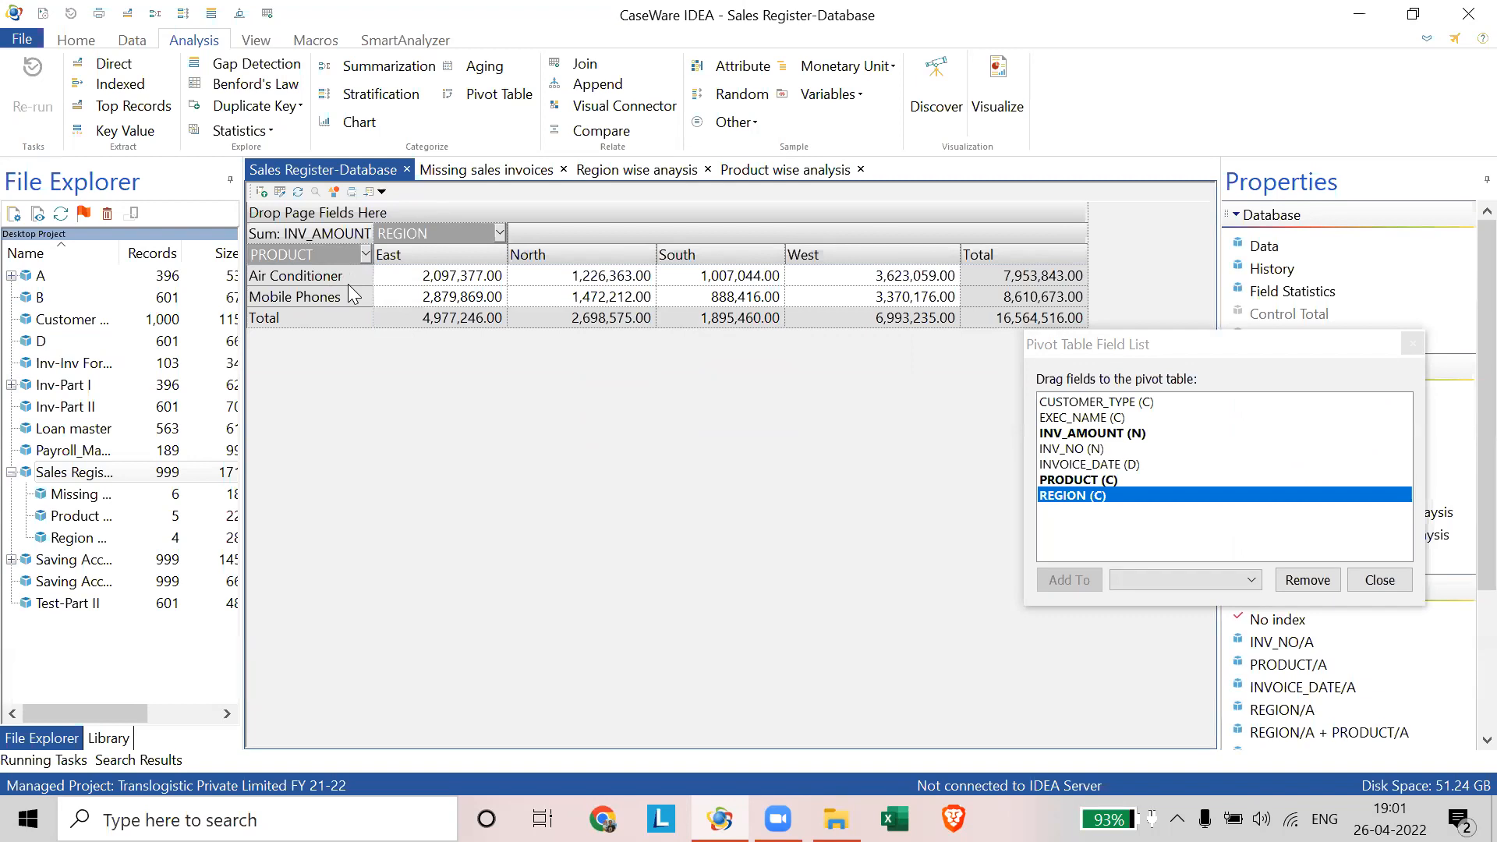
# - Clear the PRODUCT filter by showing all products in the pivot again
pyautogui.click(365, 254)
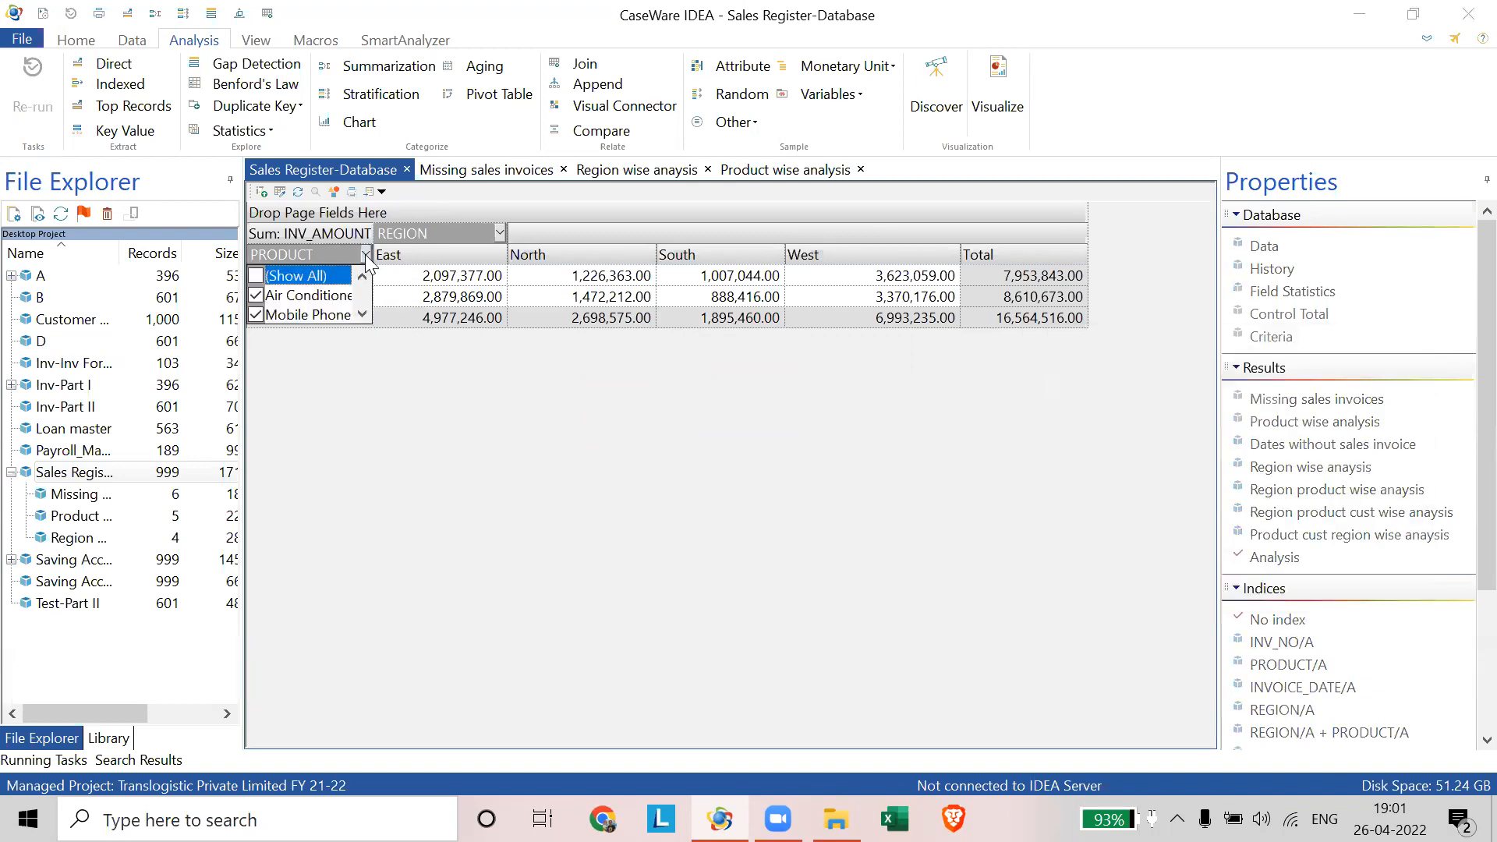
pyautogui.click(263, 276)
pyautogui.click(747, 446)
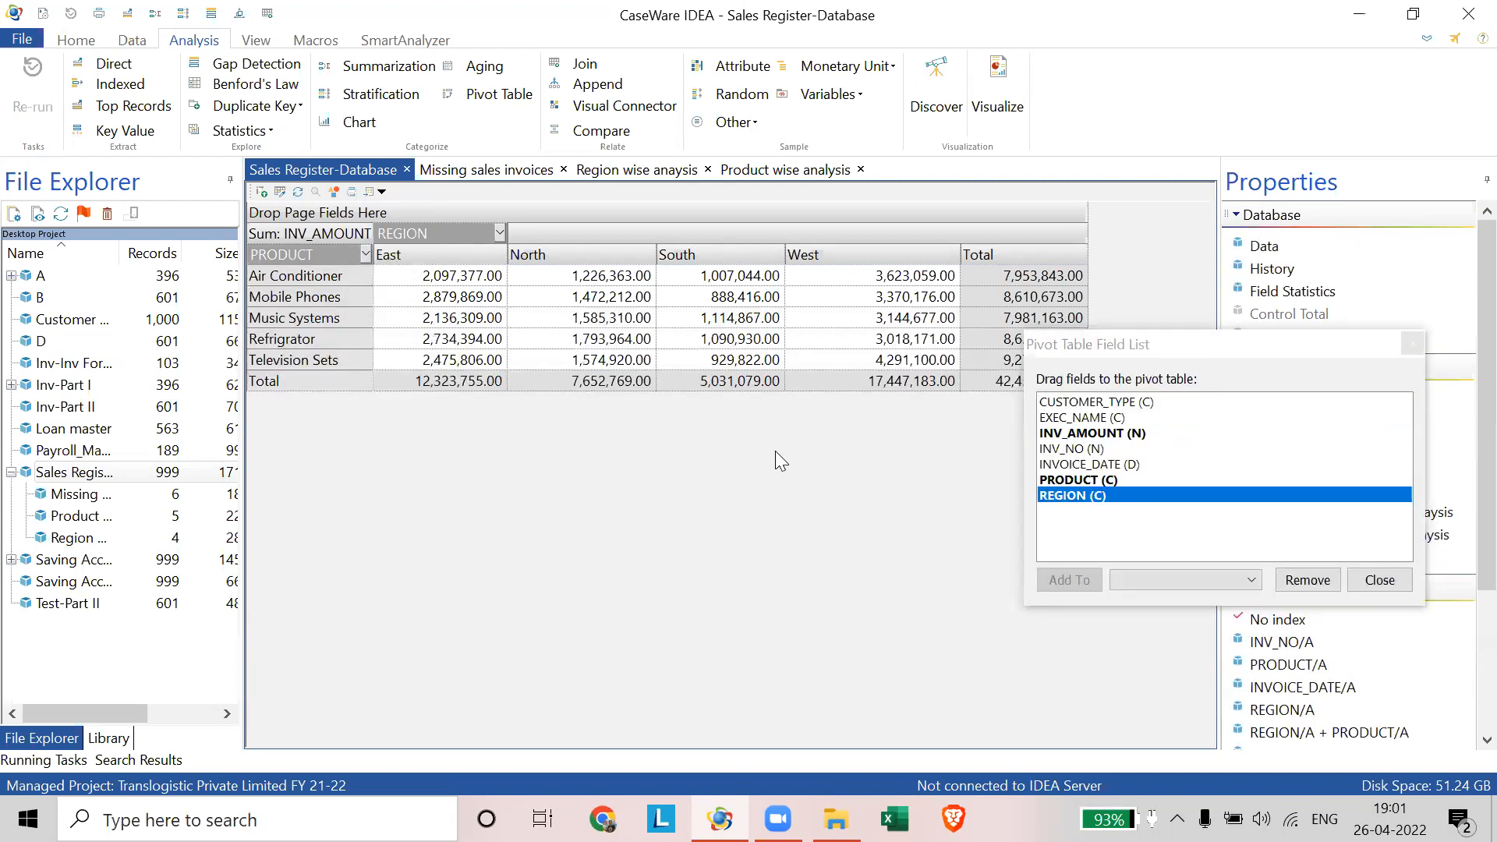
# - Filter the pivot's REGION field to show only the North region
pyautogui.click(496, 232)
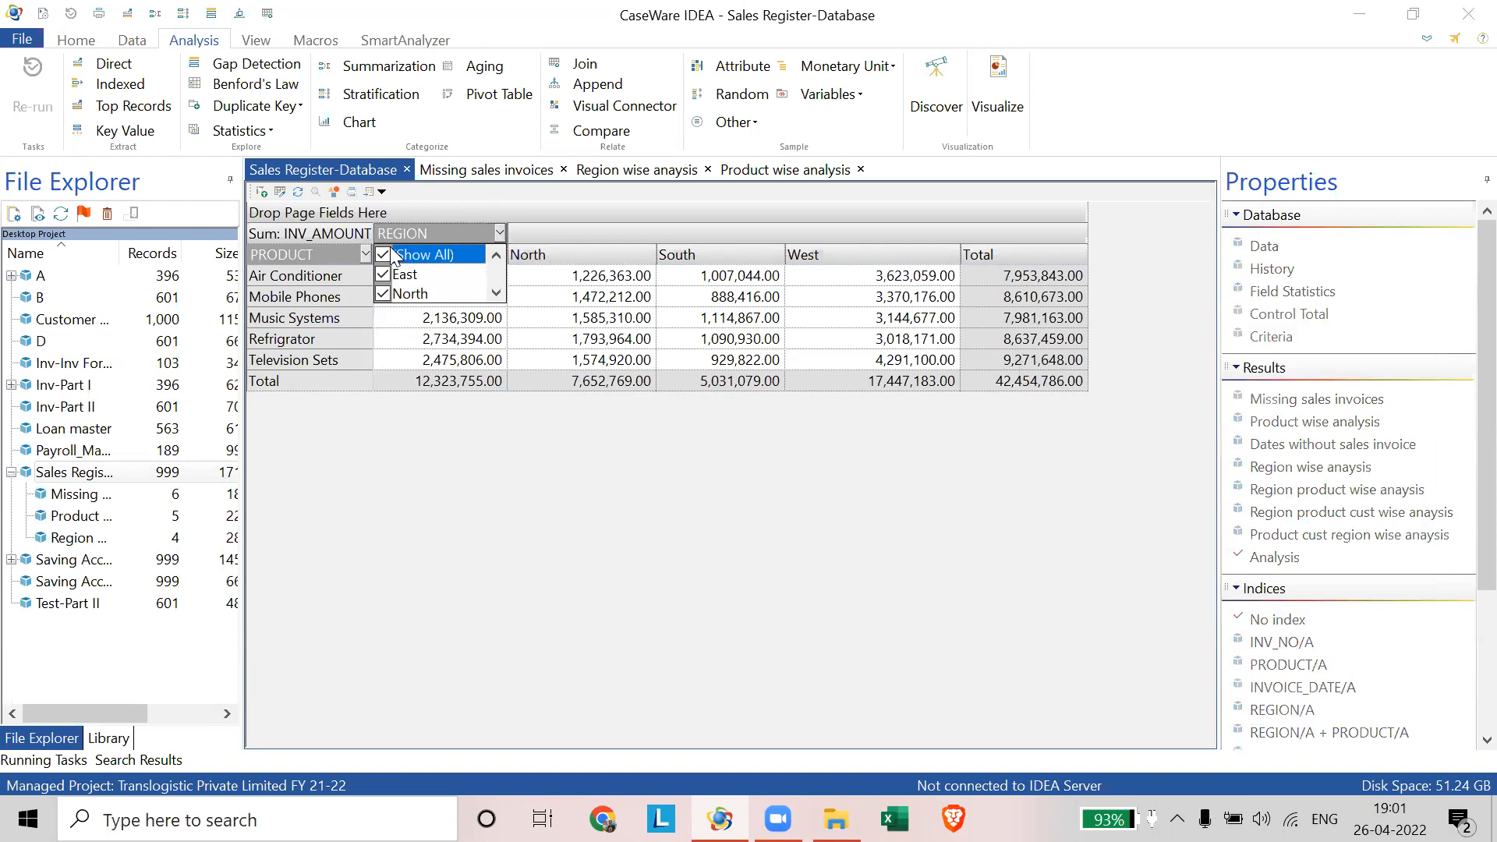
pyautogui.click(382, 294)
pyautogui.click(385, 294)
pyautogui.click(746, 443)
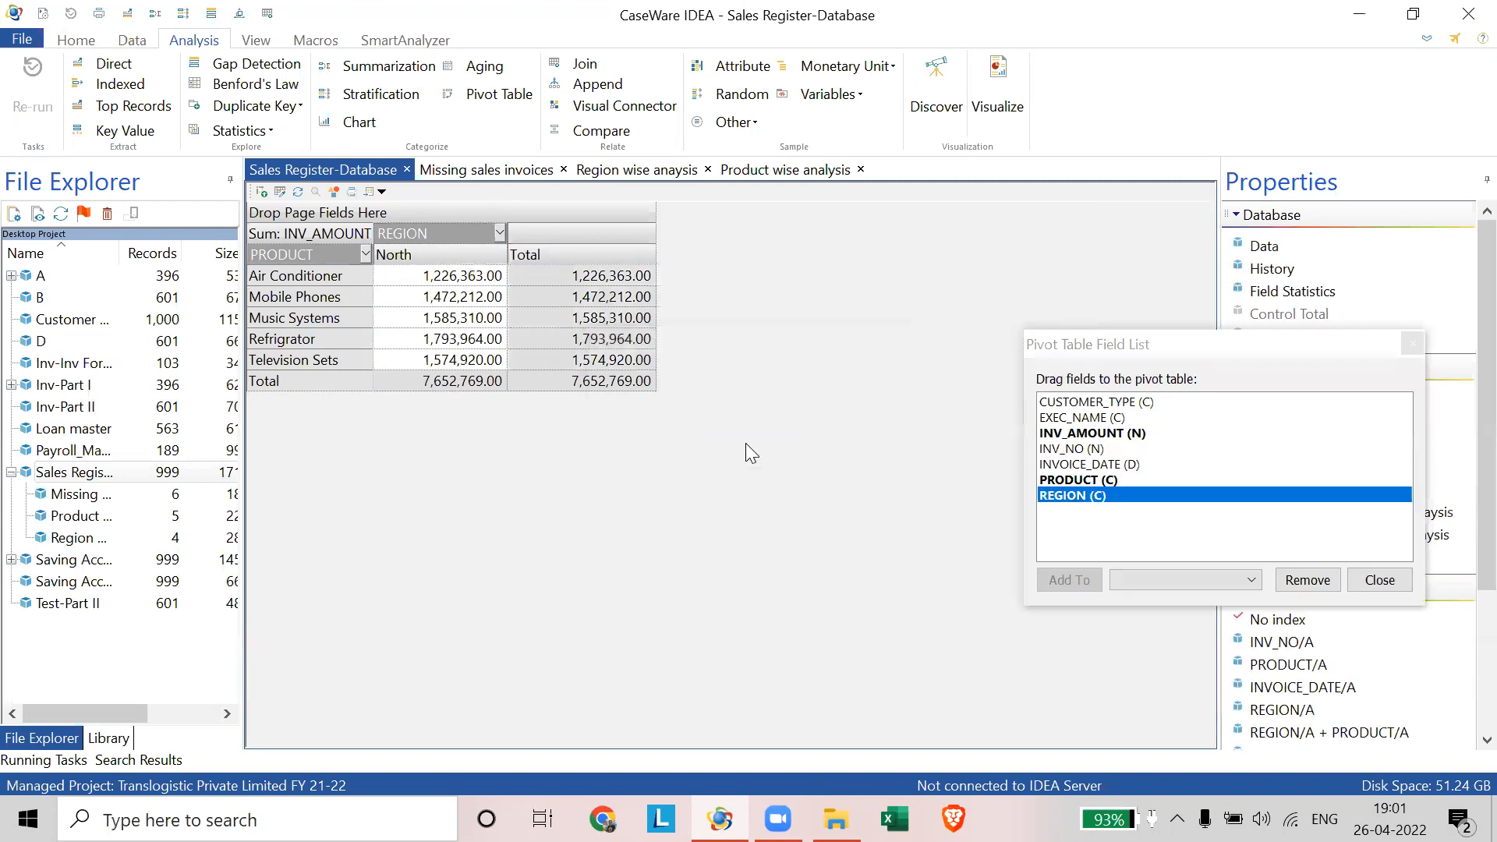
# - Preview the records behind the North region's Air Conditioner amount, and close the preview and the field settings without changes
pyautogui.doubleClick(492, 277)
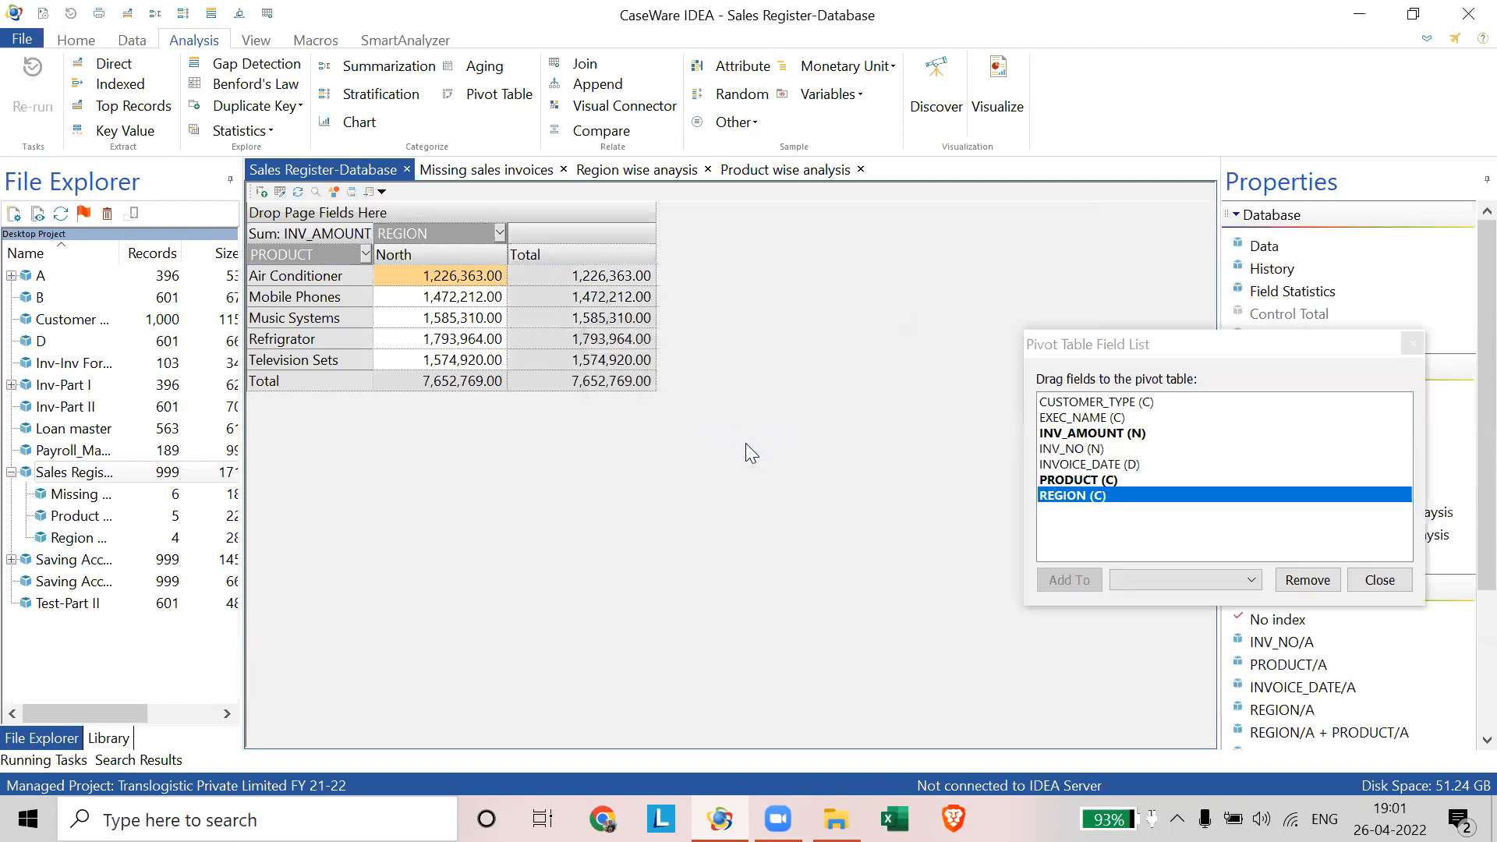
pyautogui.moveTo(758, 363); pyautogui.dragTo(787, 160)
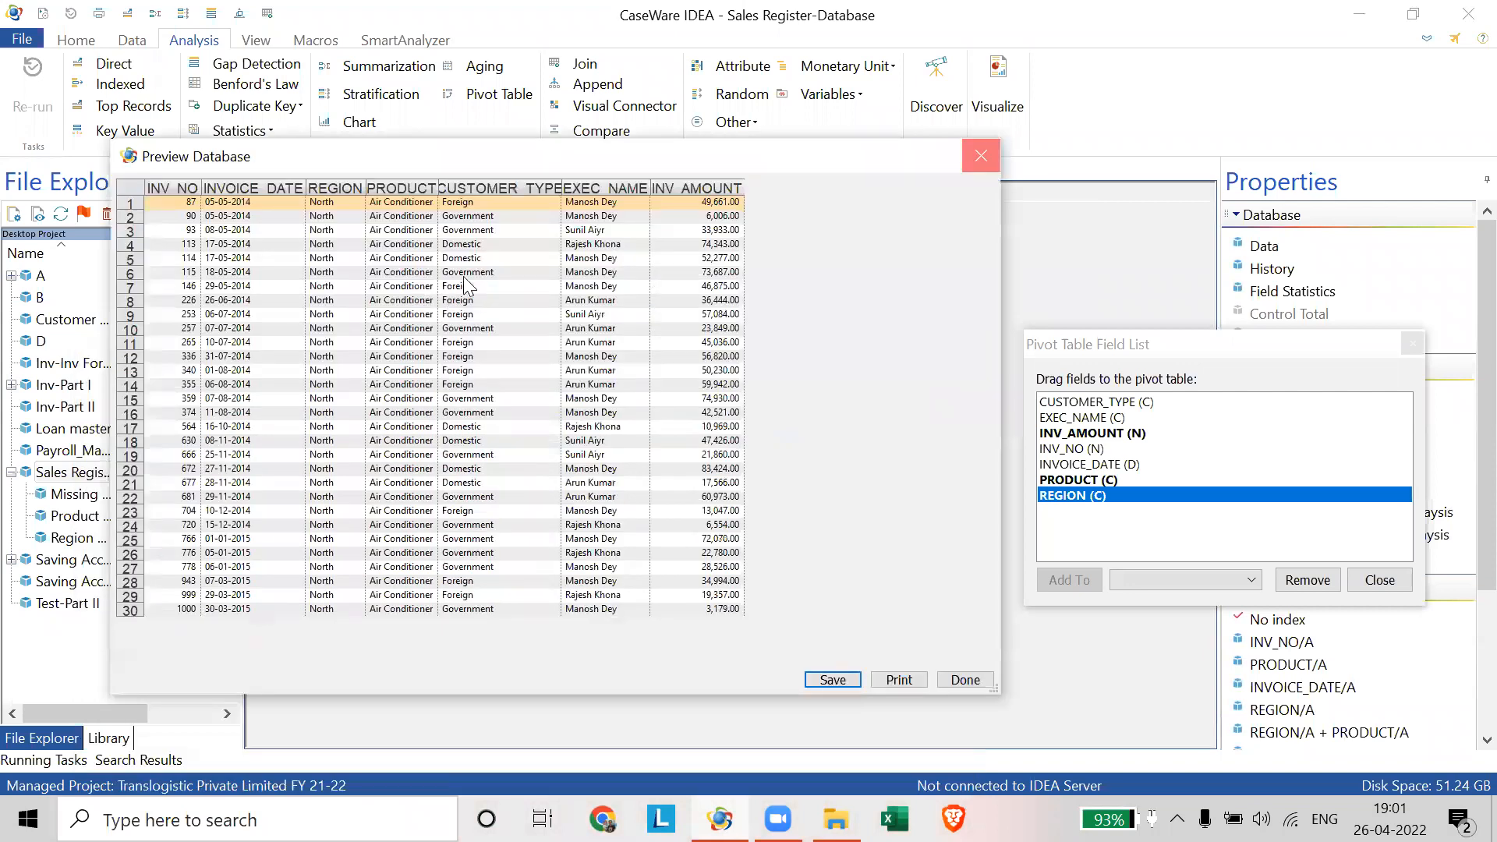
pyautogui.click(981, 156)
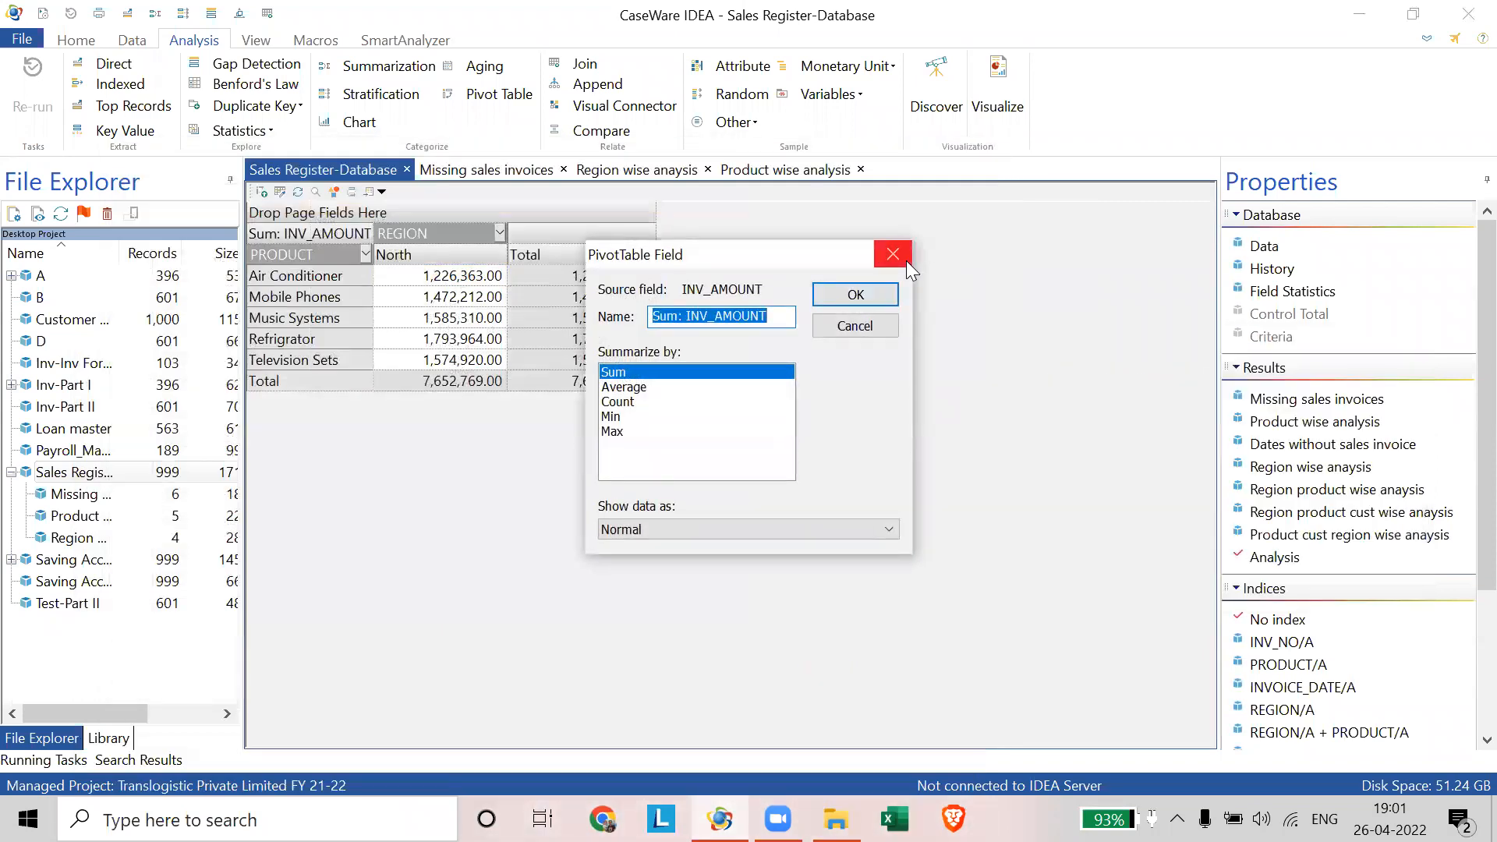
pyautogui.click(893, 254)
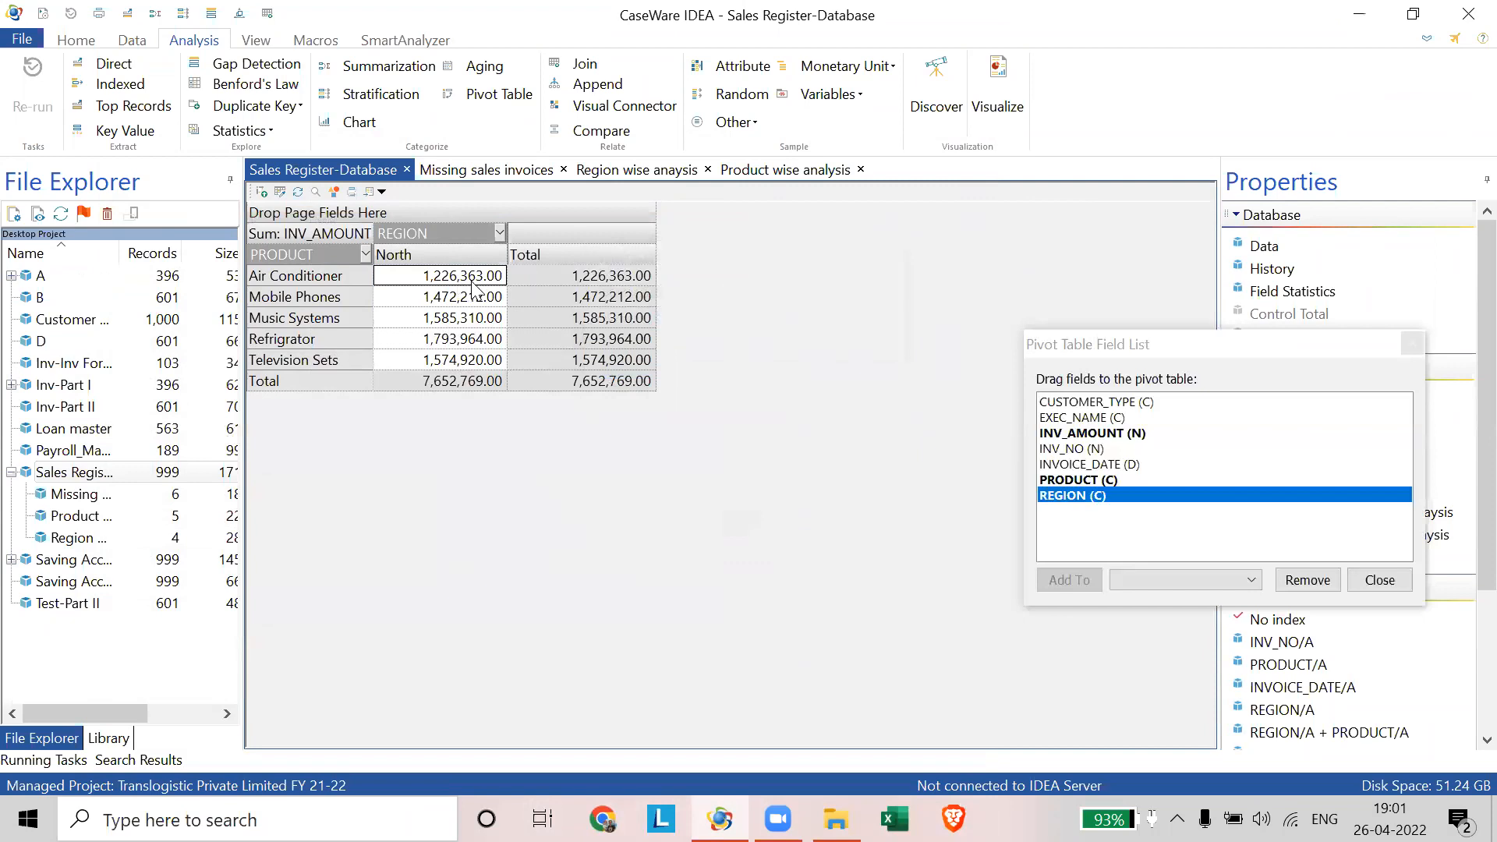
# - Reopen the record preview for North Air Conditioner and highlight its PRODUCT column to check the product entries
pyautogui.doubleClick(439, 275)
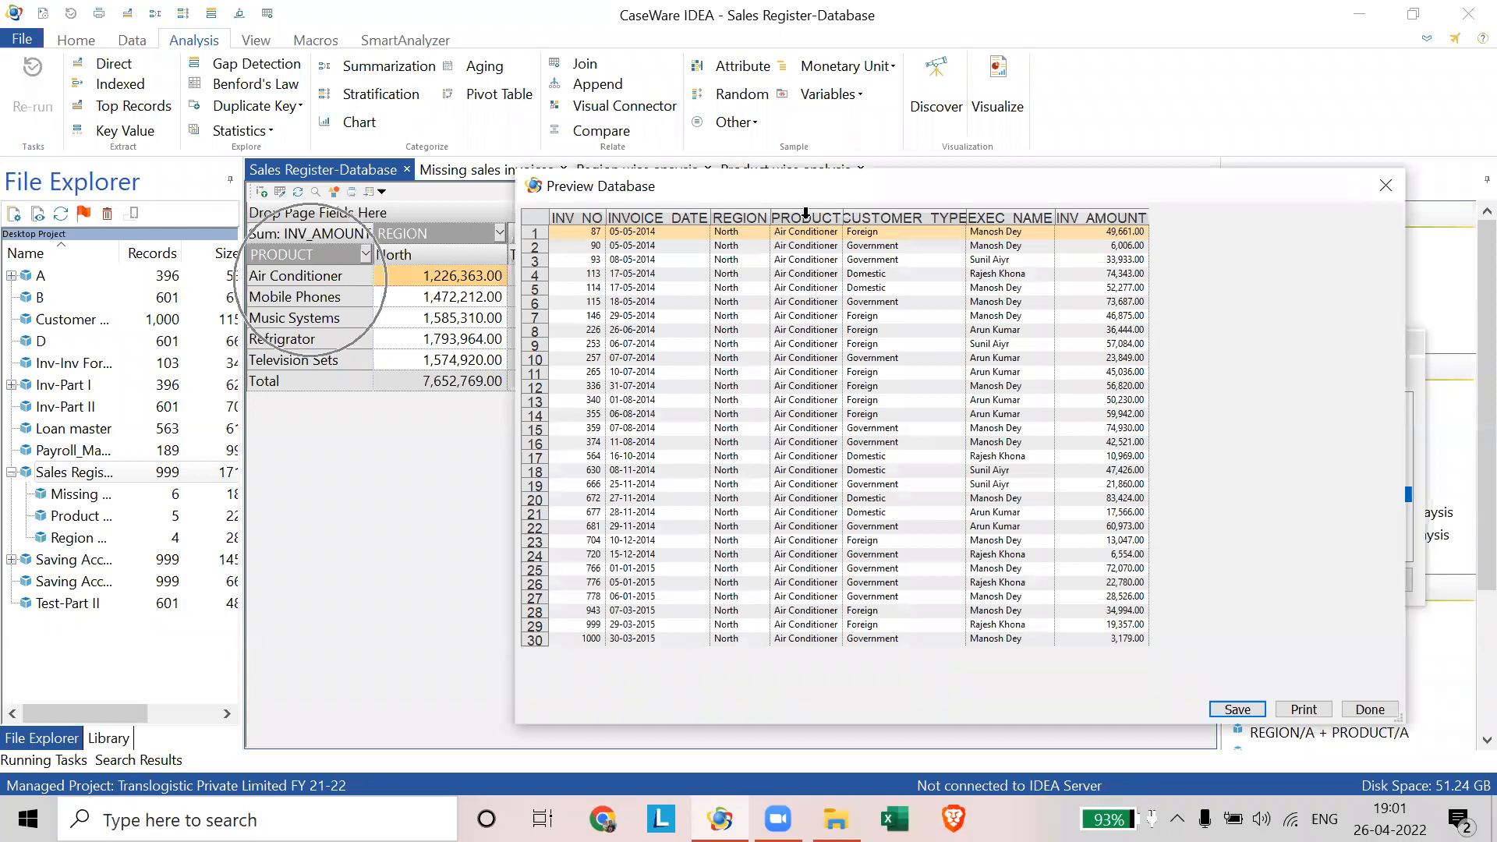
pyautogui.click(791, 390)
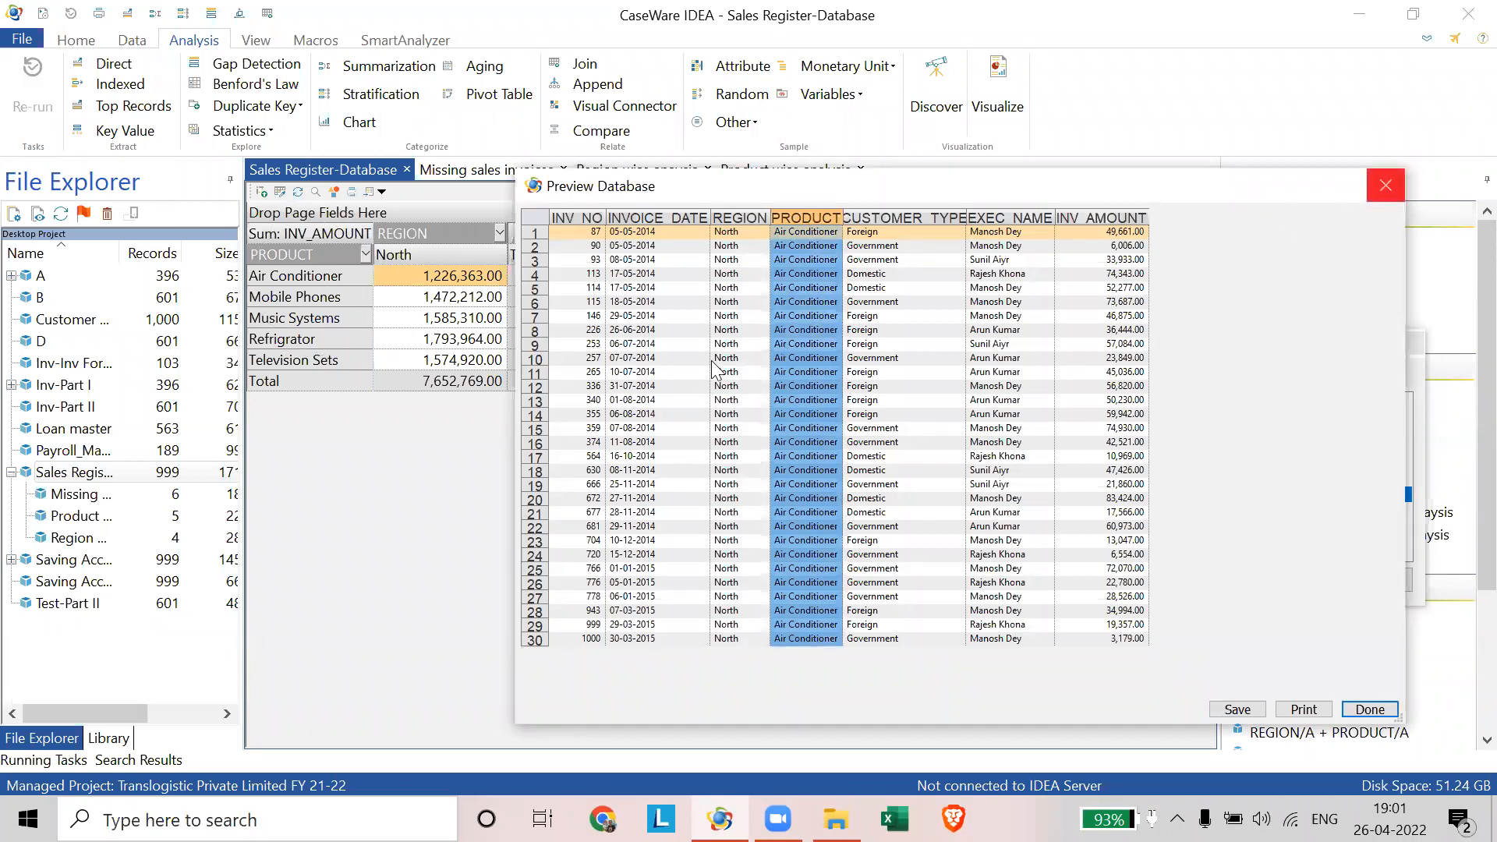
# - Close the record preview, reopen it for the North Air Conditioner amount to review the listed records, and close it again
pyautogui.click(1386, 186)
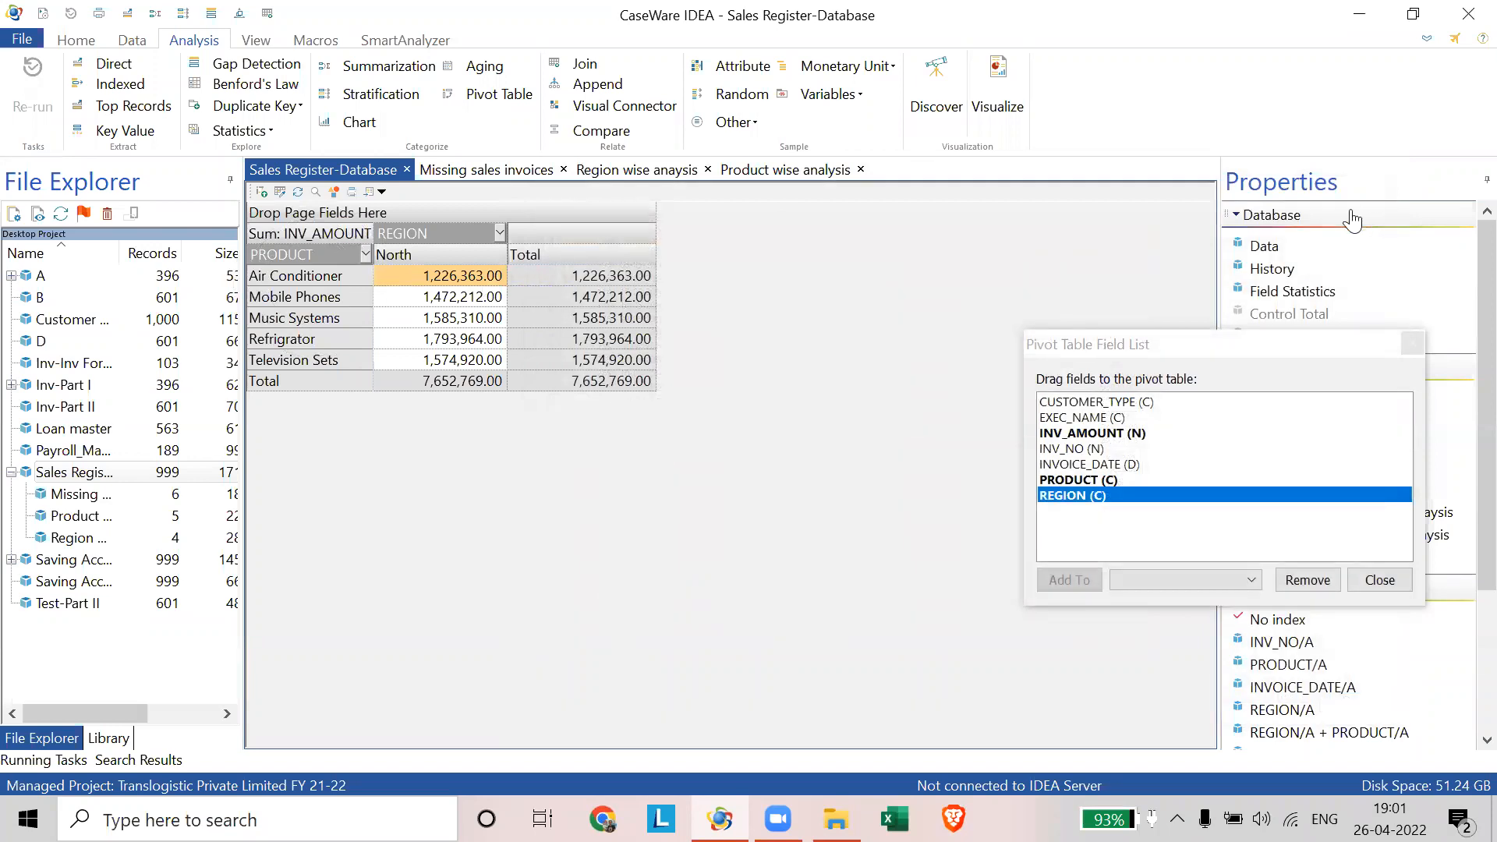
pyautogui.click(1301, 293)
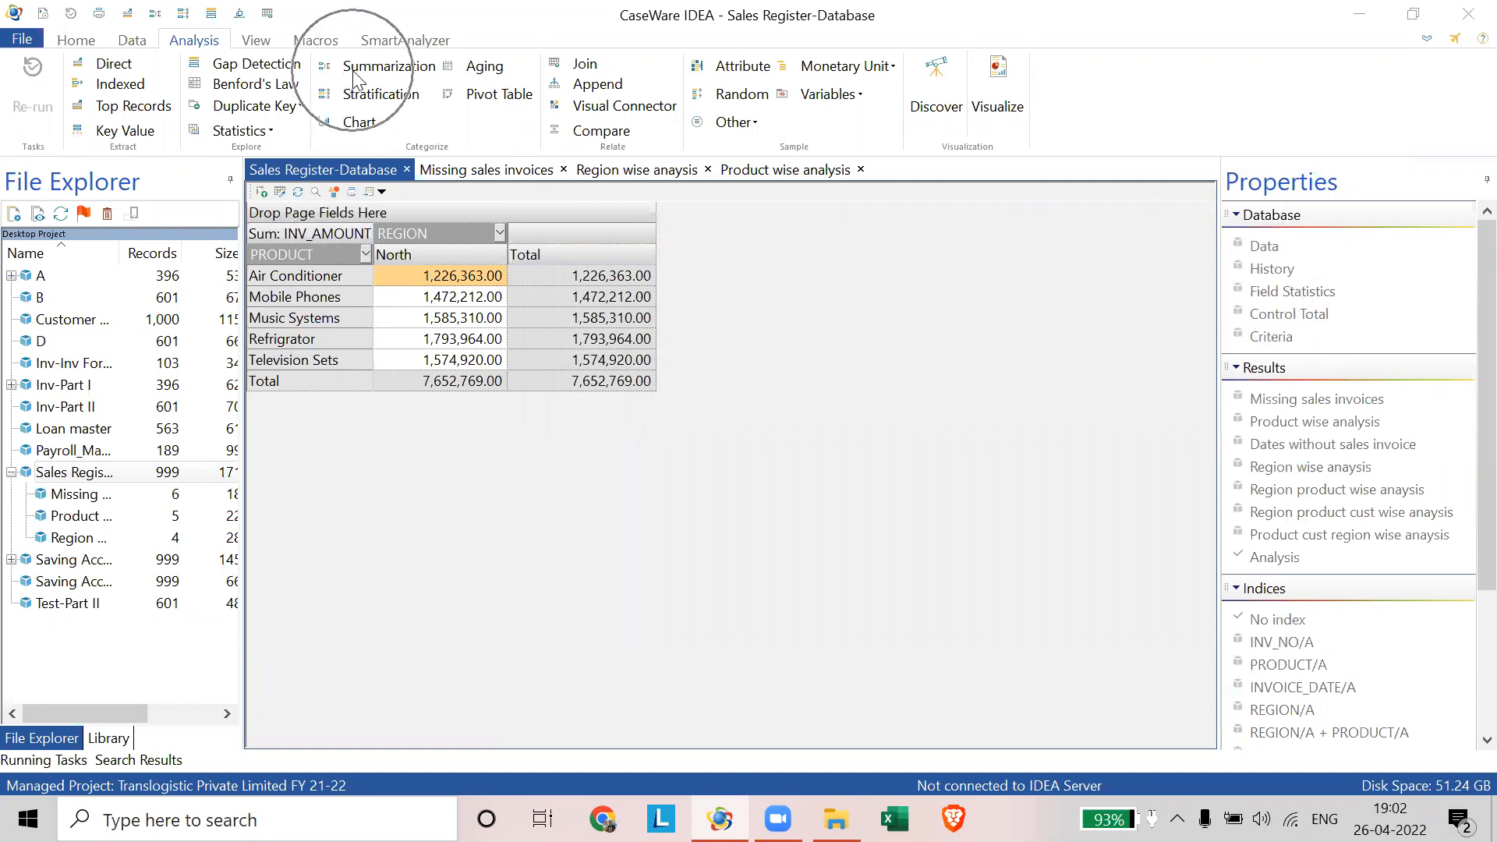
pyautogui.click(468, 285)
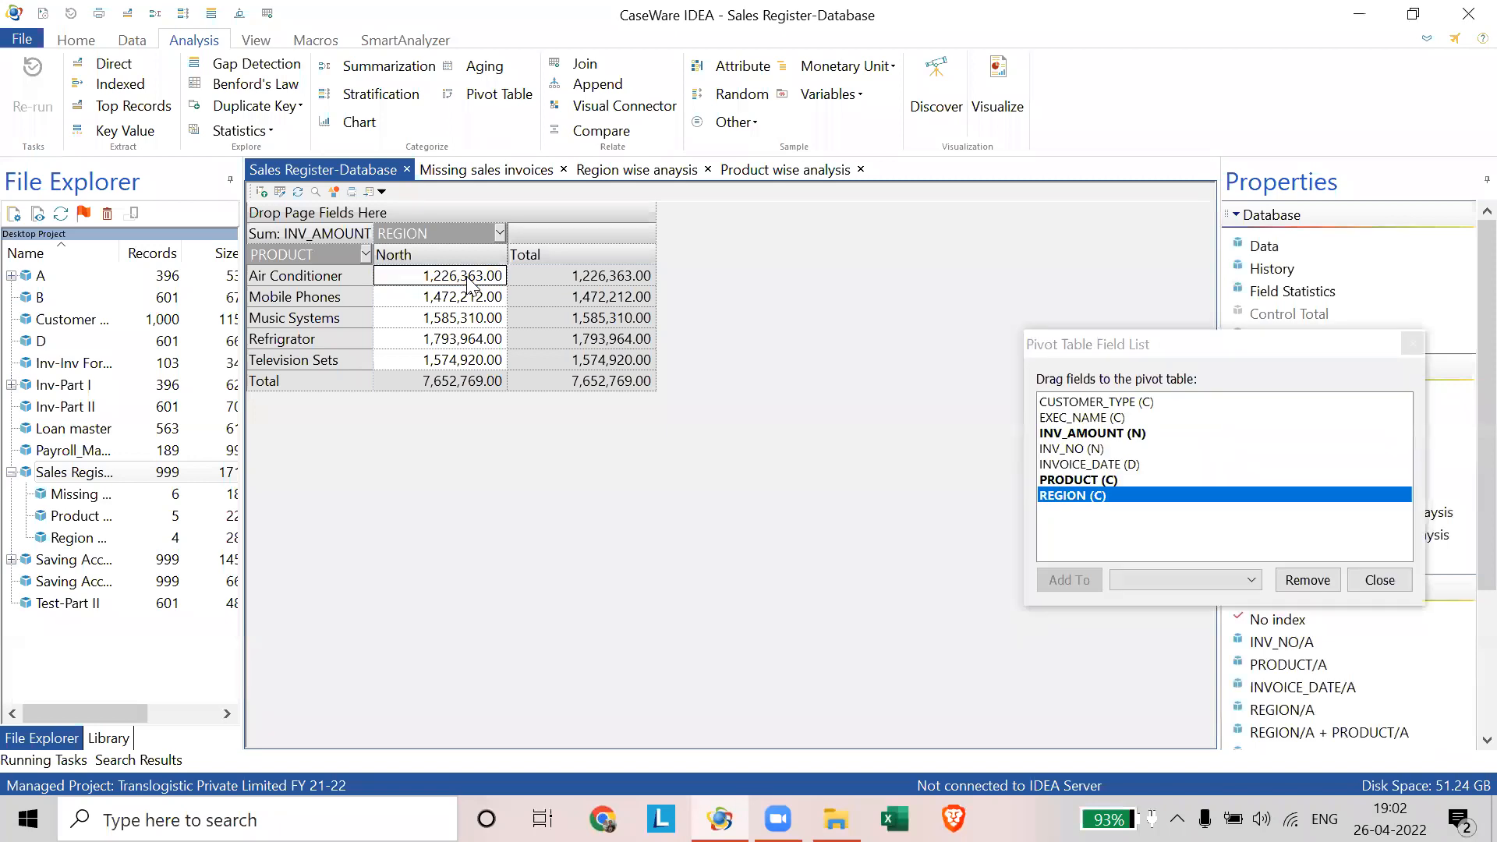
pyautogui.doubleClick(468, 285)
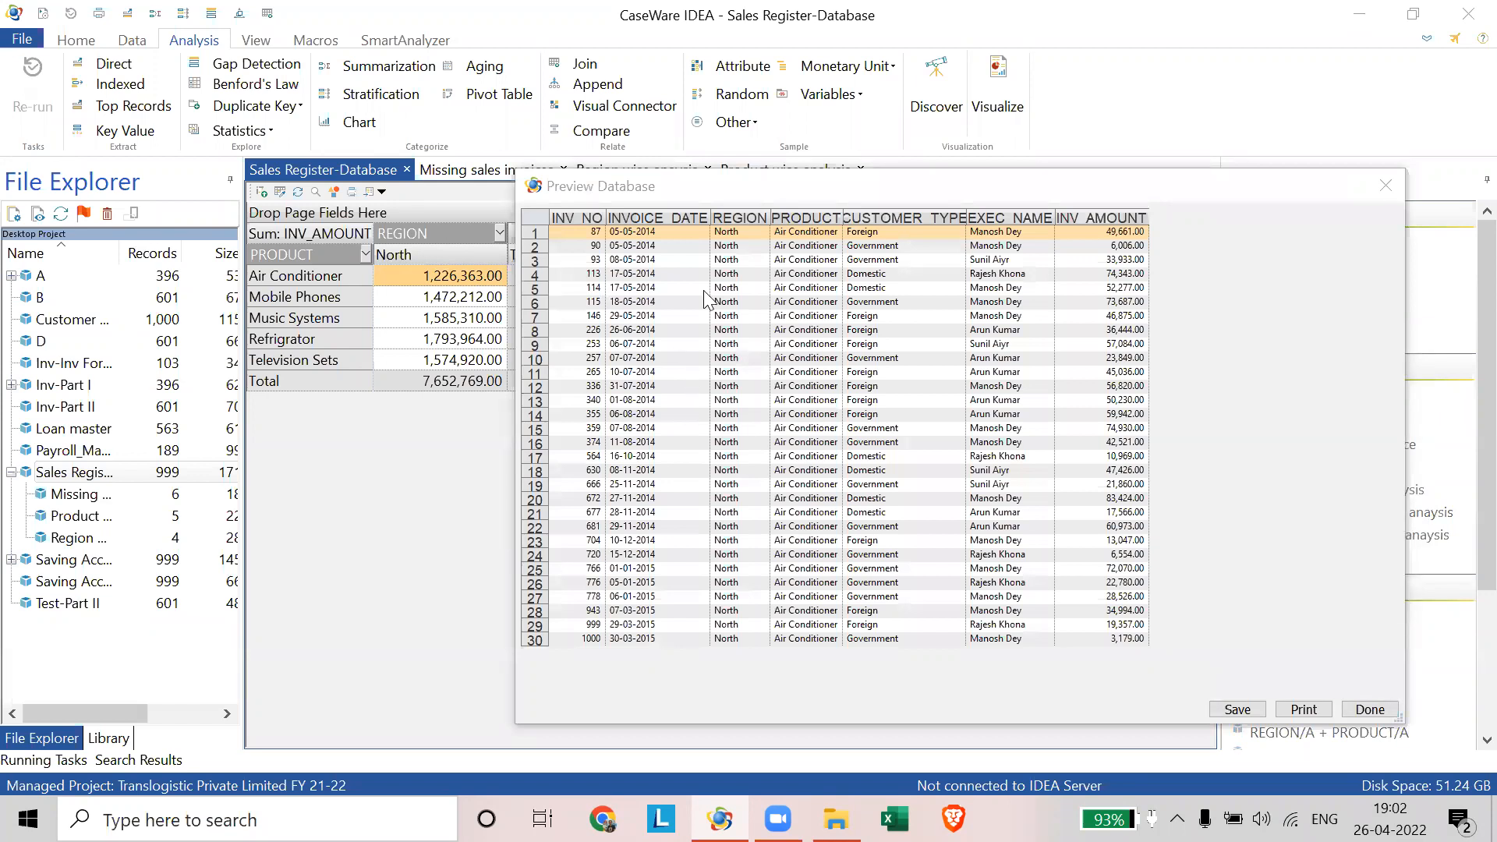
pyautogui.click(725, 193)
pyautogui.moveTo(725, 193); pyautogui.dragTo(448, 113)
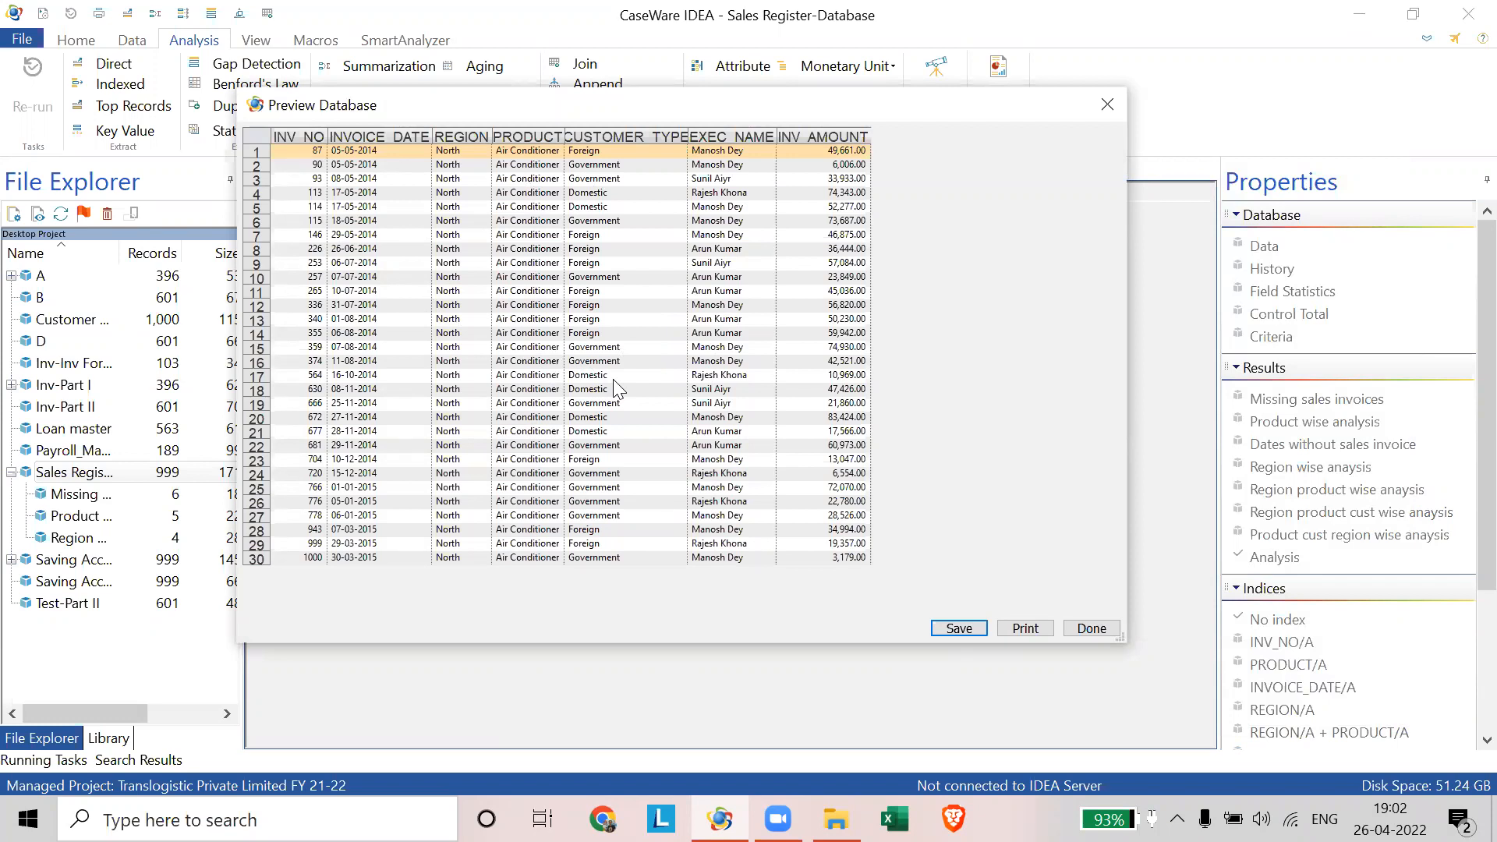
pyautogui.click(1091, 629)
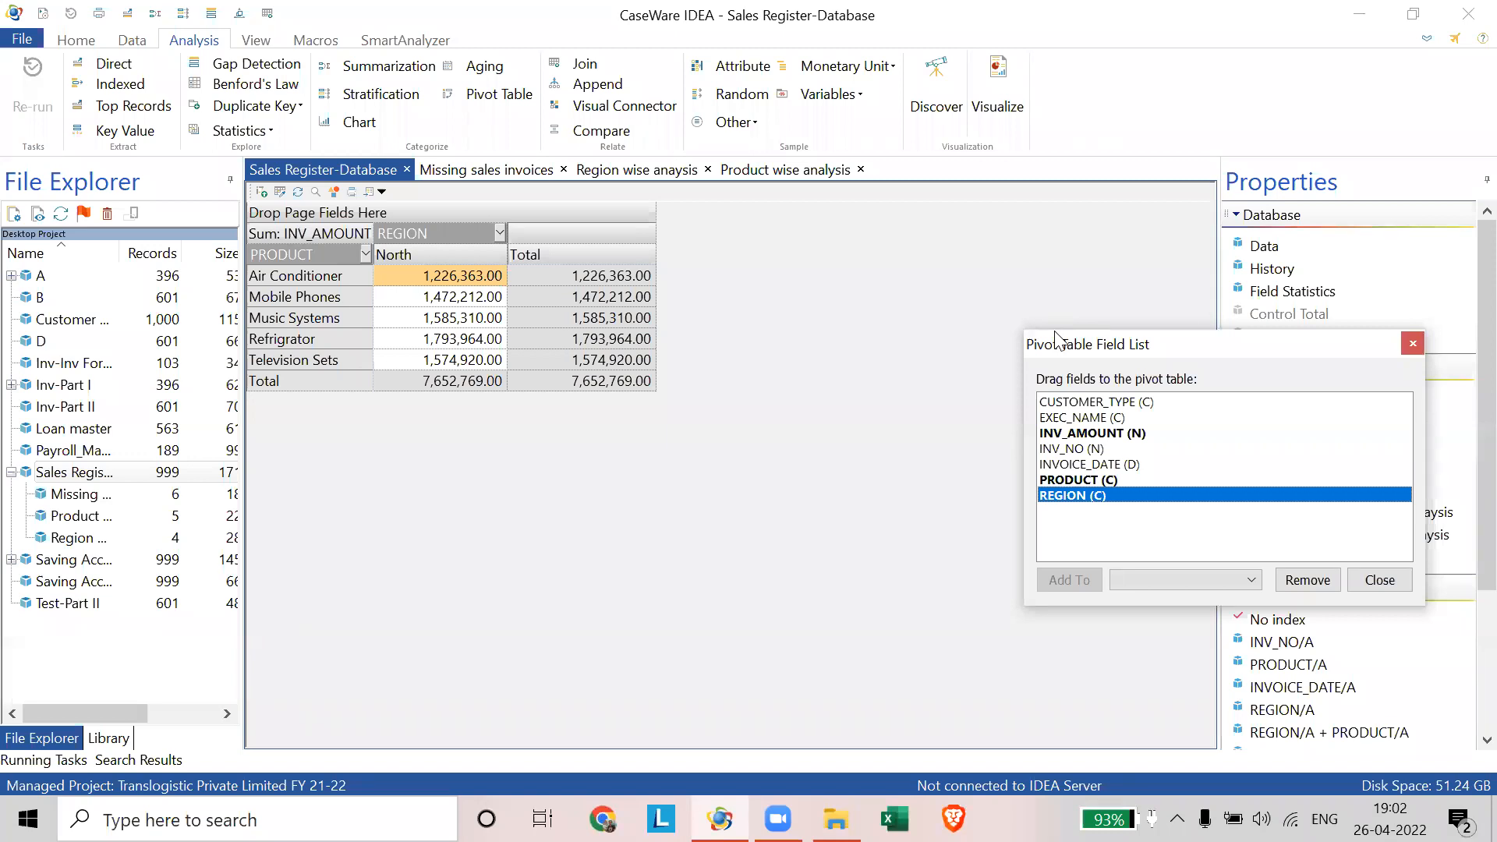
# - Arrange the pivot with PRODUCT and REGION as nested row fields and the sum of INV_AMOUNT as data for all regions
pyautogui.moveTo(1058, 337); pyautogui.dragTo(903, 248)
pyautogui.moveTo(303, 256); pyautogui.dragTo(256, 256)
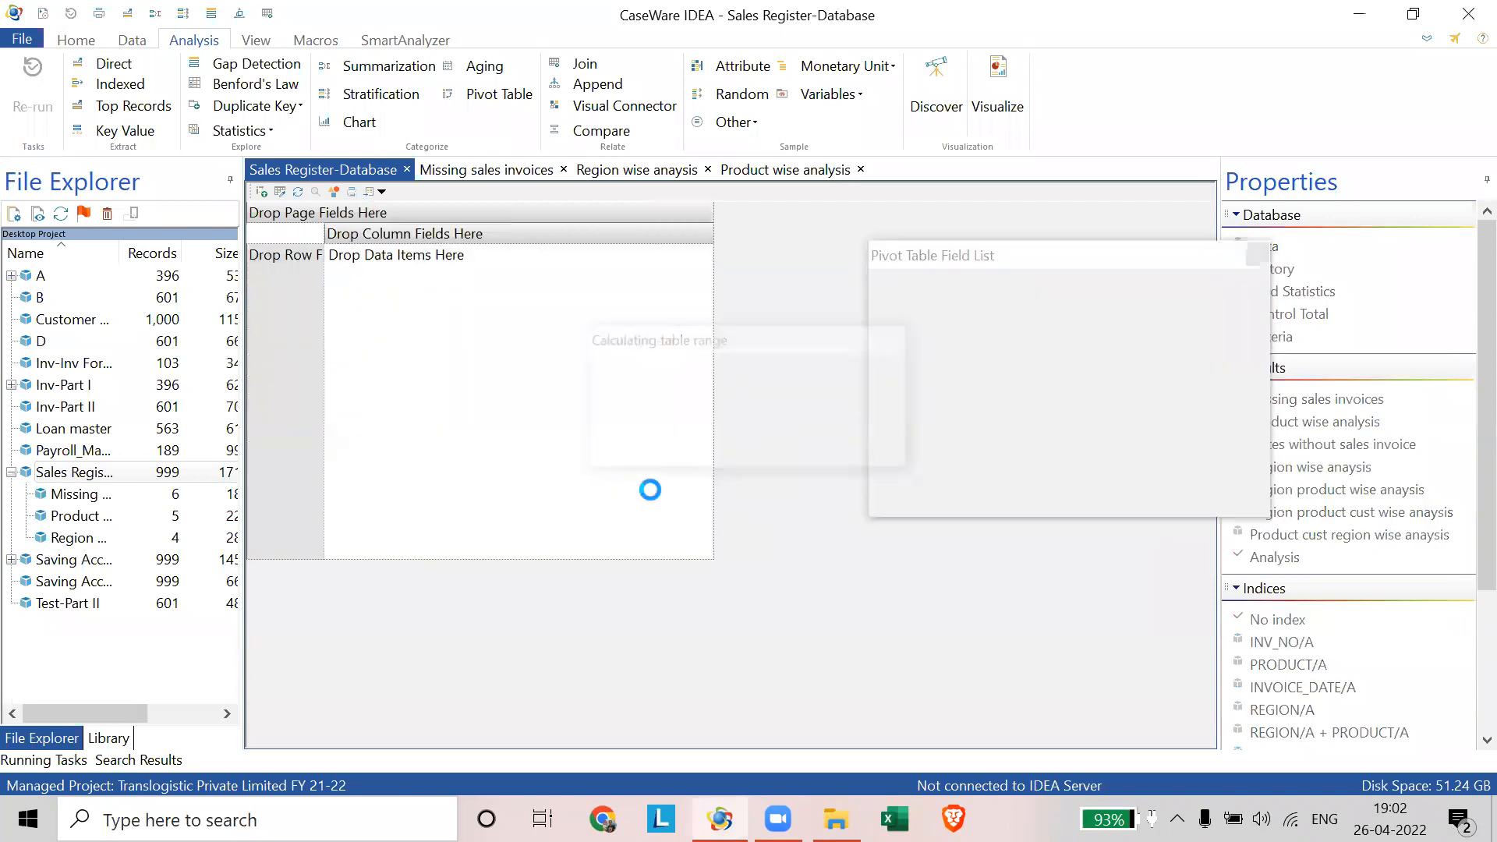
pyautogui.moveTo(460, 258); pyautogui.dragTo(251, 253)
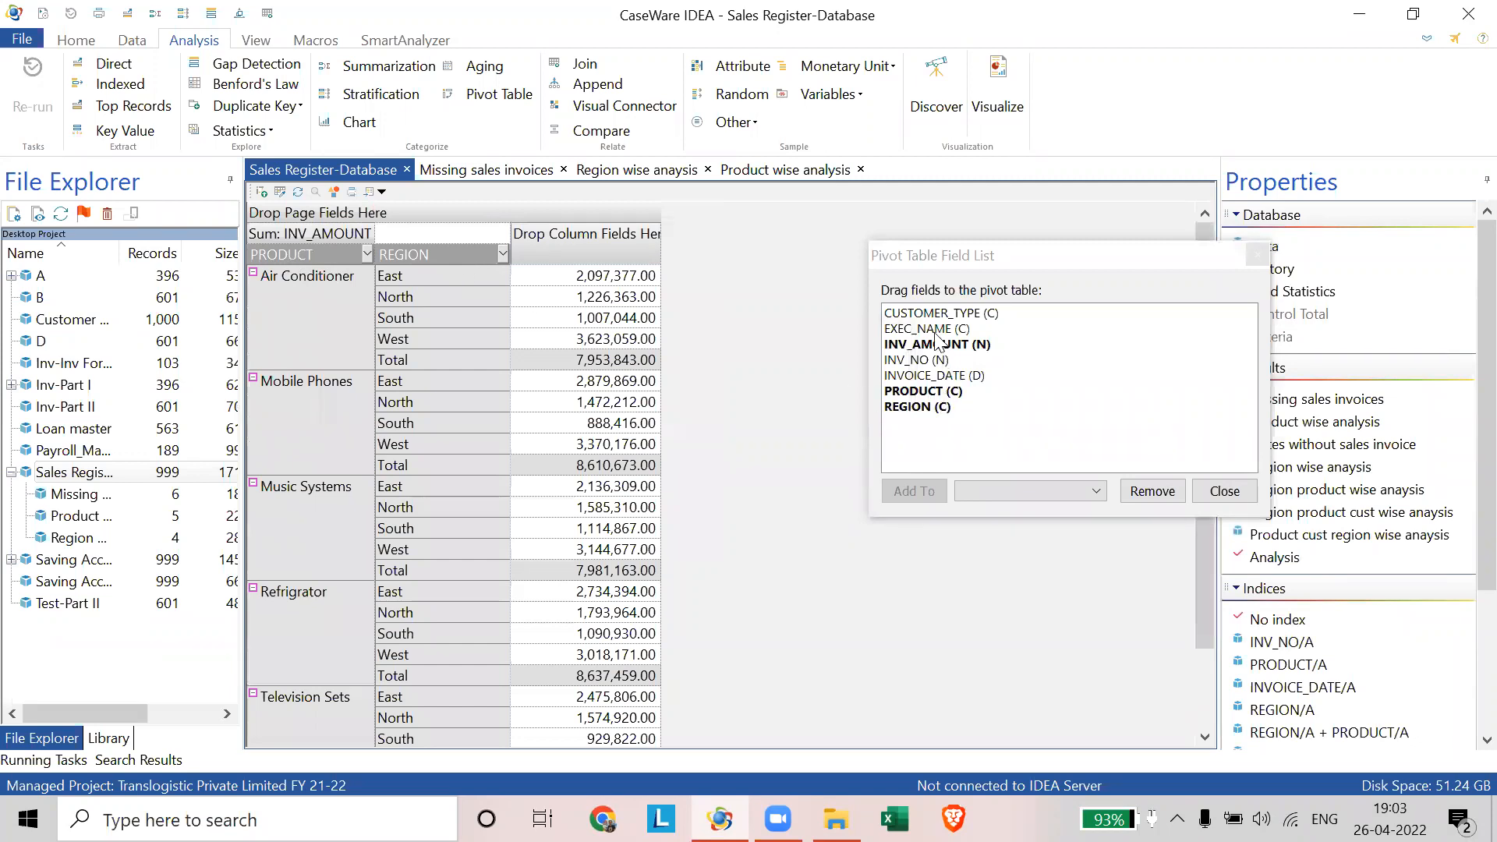
# - Add CUSTOMER_TYPE as a row field nested under REGION, and widen the row field columns so their headings are readable
pyautogui.moveTo(932, 317); pyautogui.dragTo(746, 443)
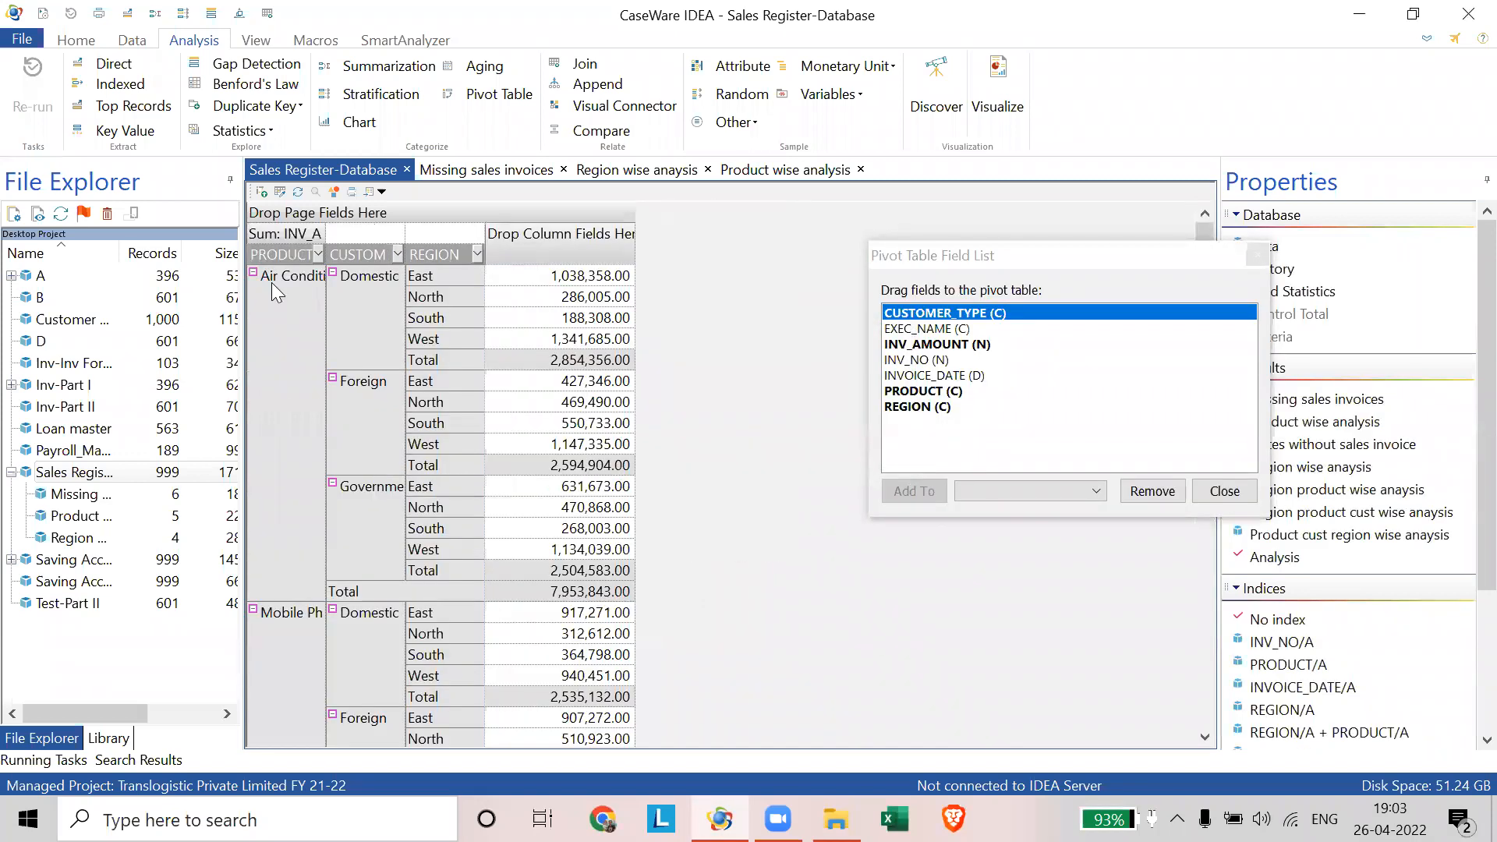
pyautogui.moveTo(361, 254); pyautogui.dragTo(745, 443)
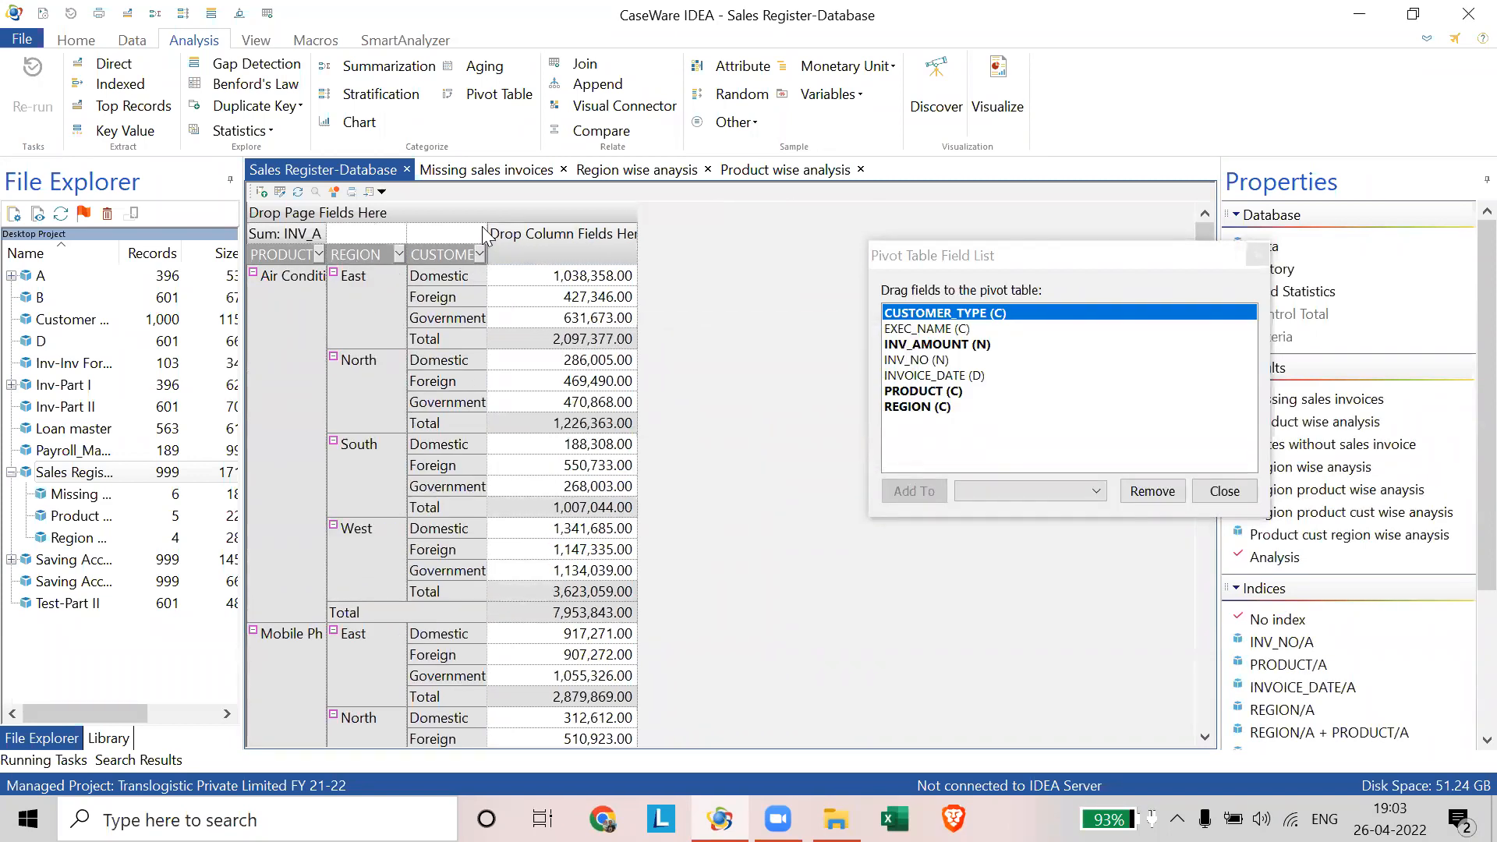
pyautogui.moveTo(486, 226); pyautogui.dragTo(571, 237)
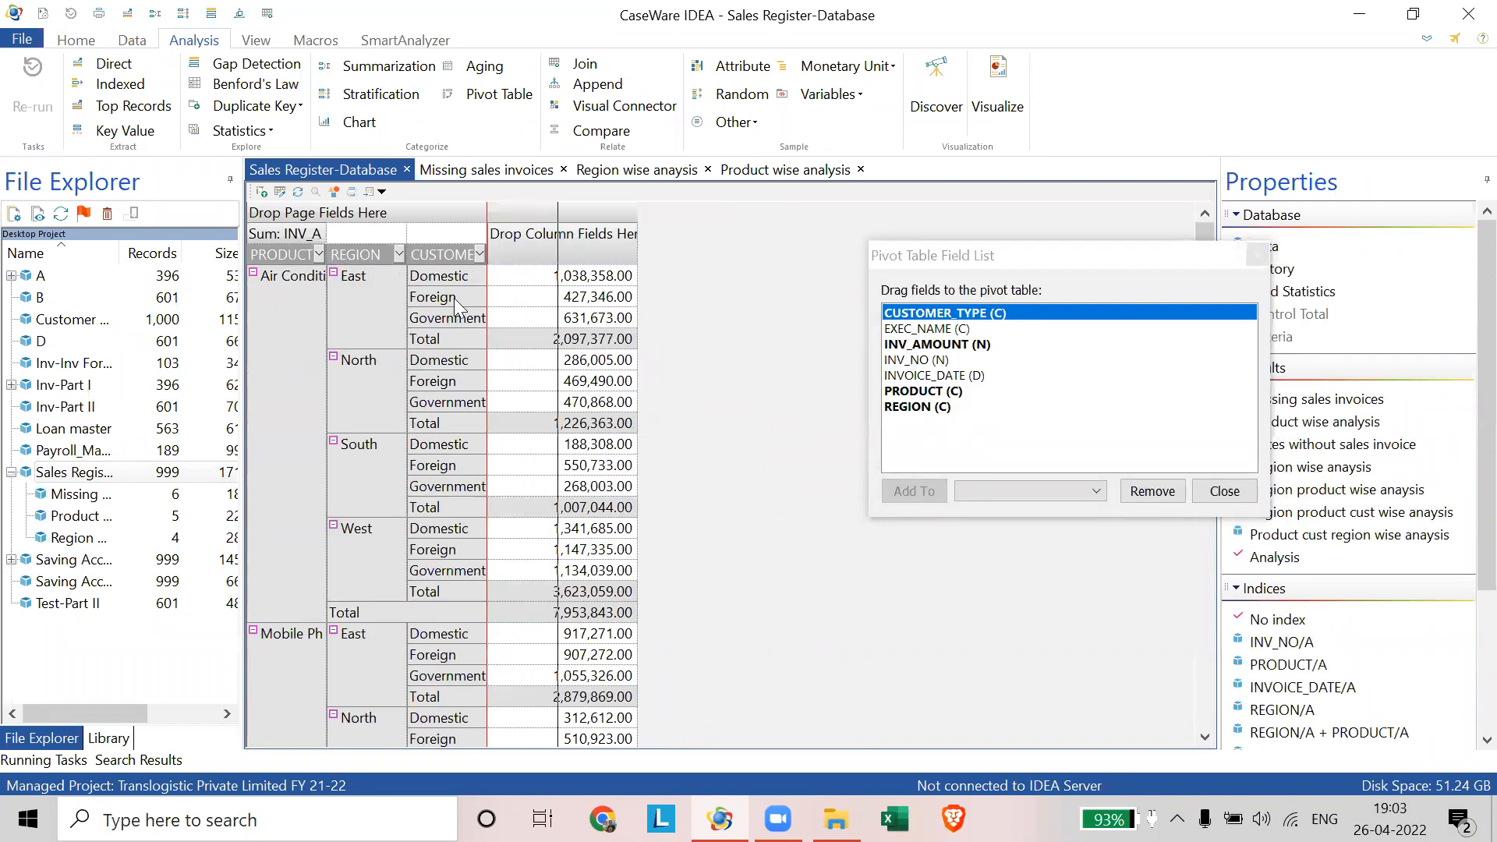
pyautogui.moveTo(406, 232); pyautogui.dragTo(474, 234)
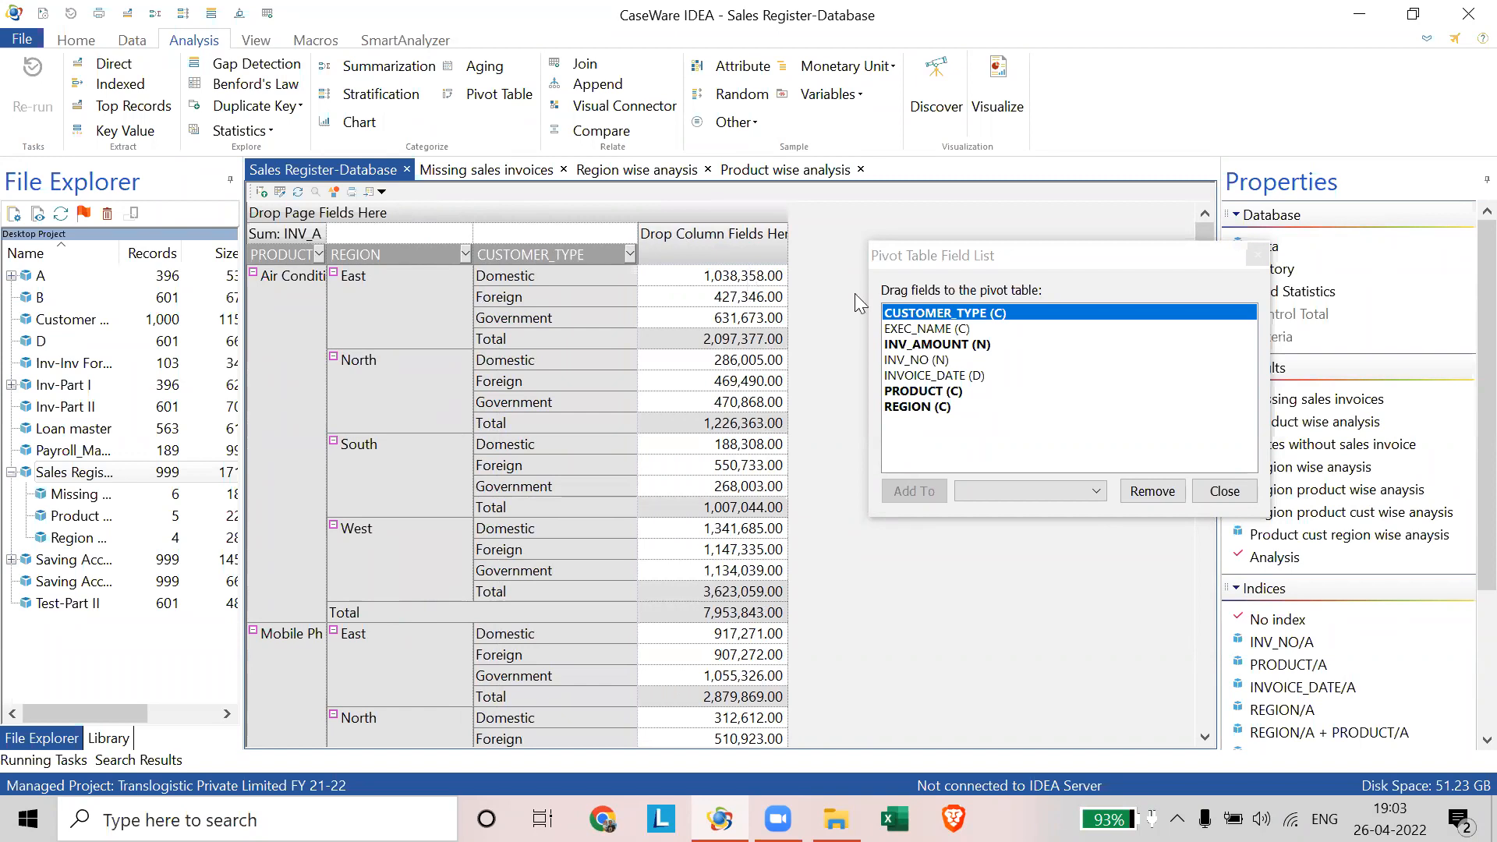
# - Summarize the pivot's INV_AMOUNT data by Average
pyautogui.doubleClick(753, 292)
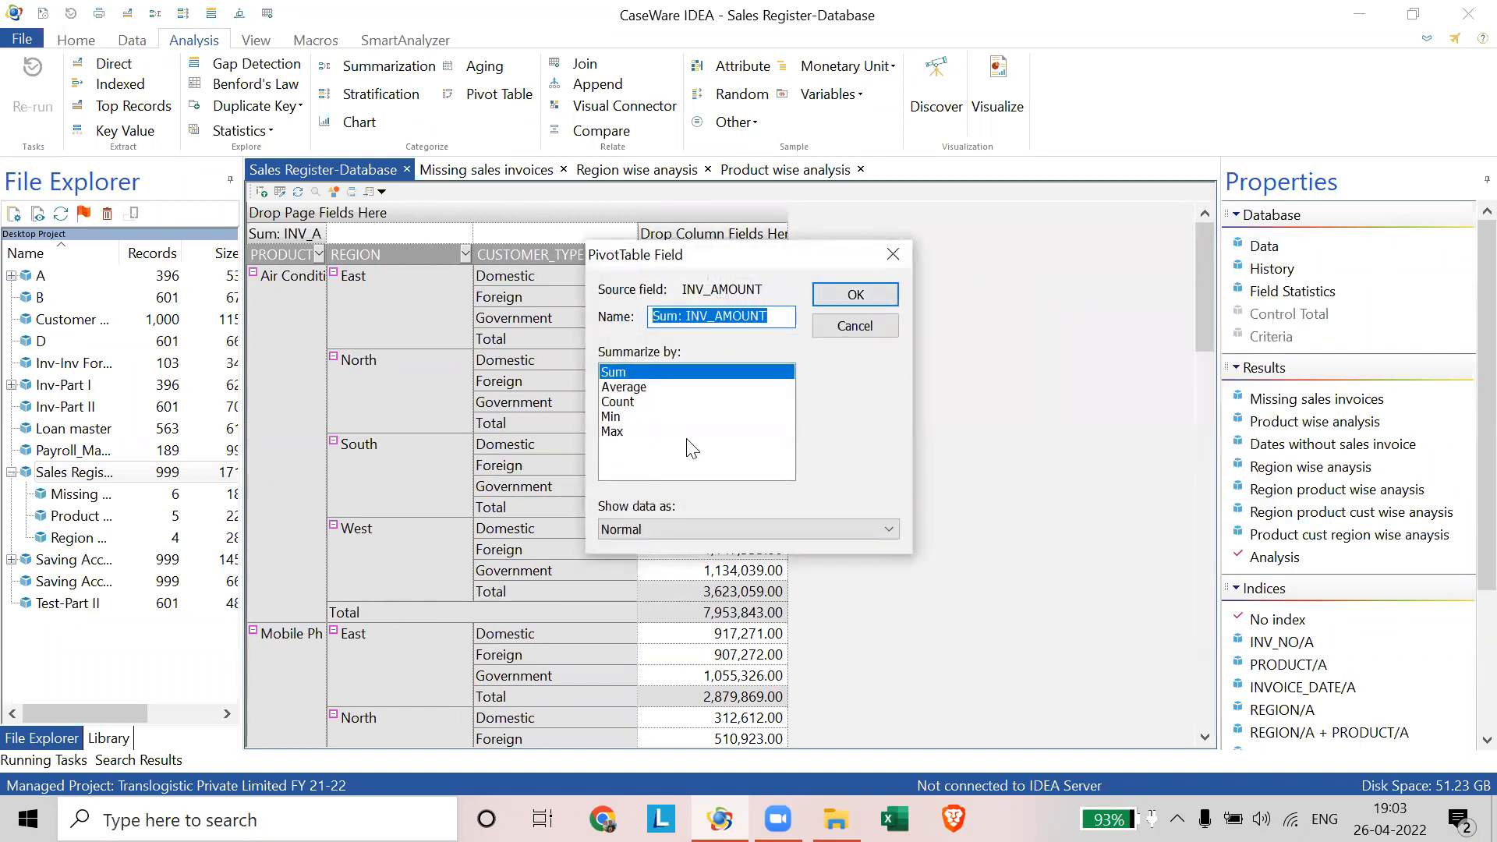
pyautogui.click(632, 387)
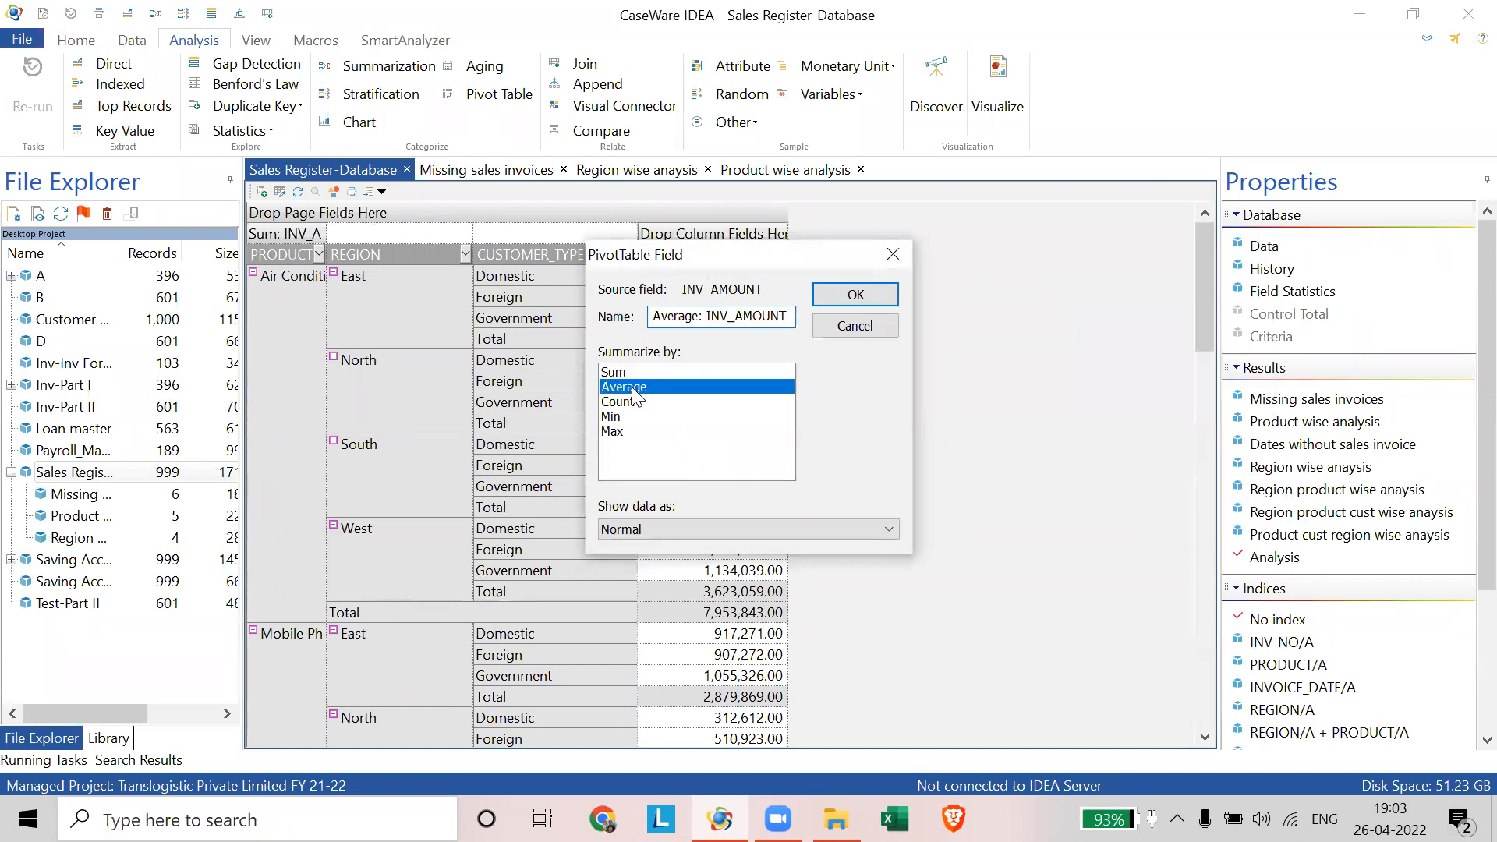
pyautogui.click(866, 300)
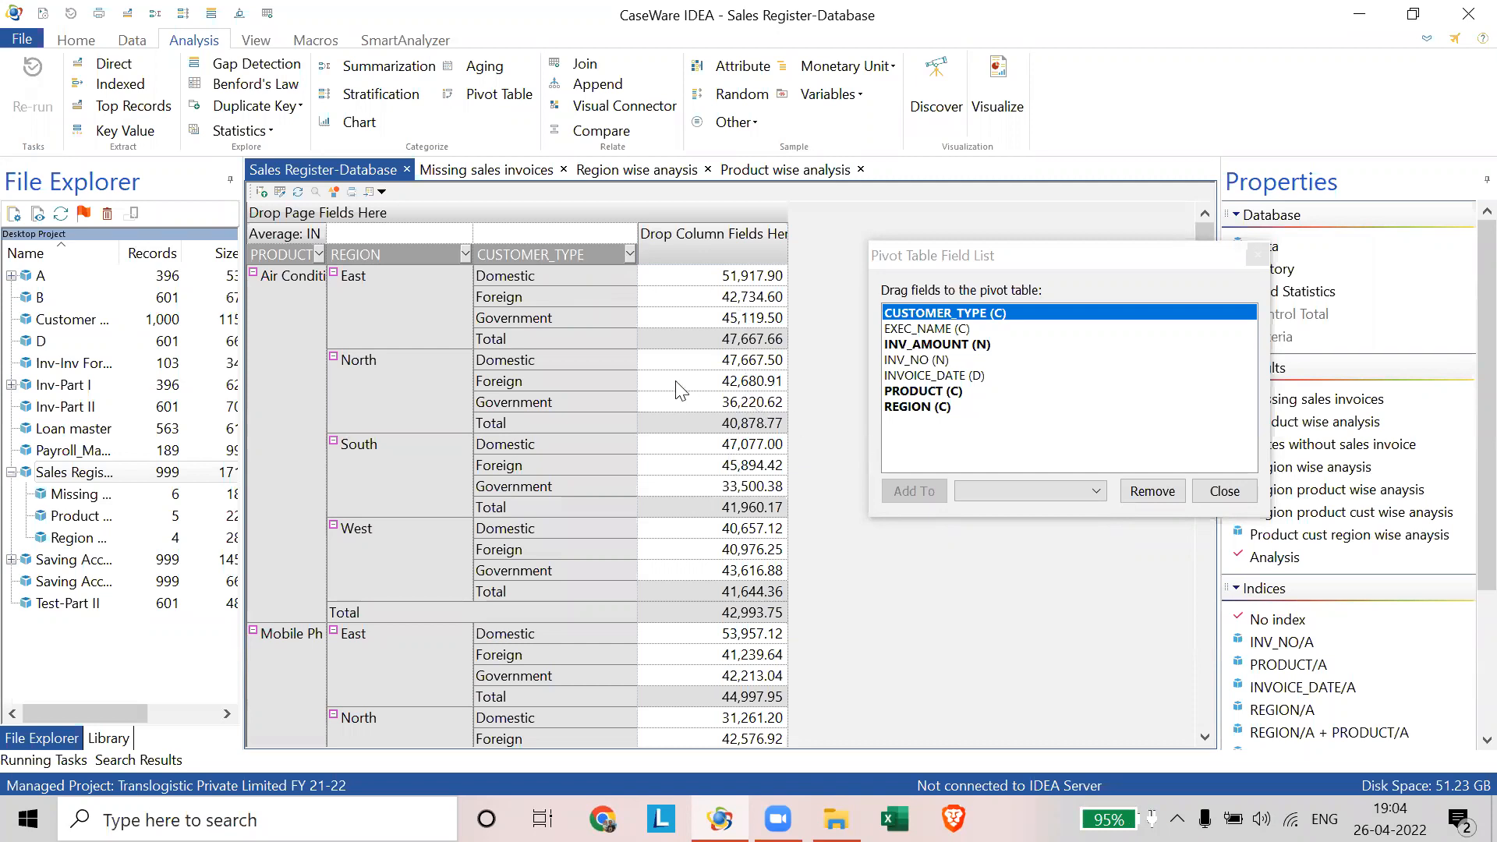
# - Change the pivot's INV_AMOUNT data item to summarize by Count
pyautogui.click(1085, 631)
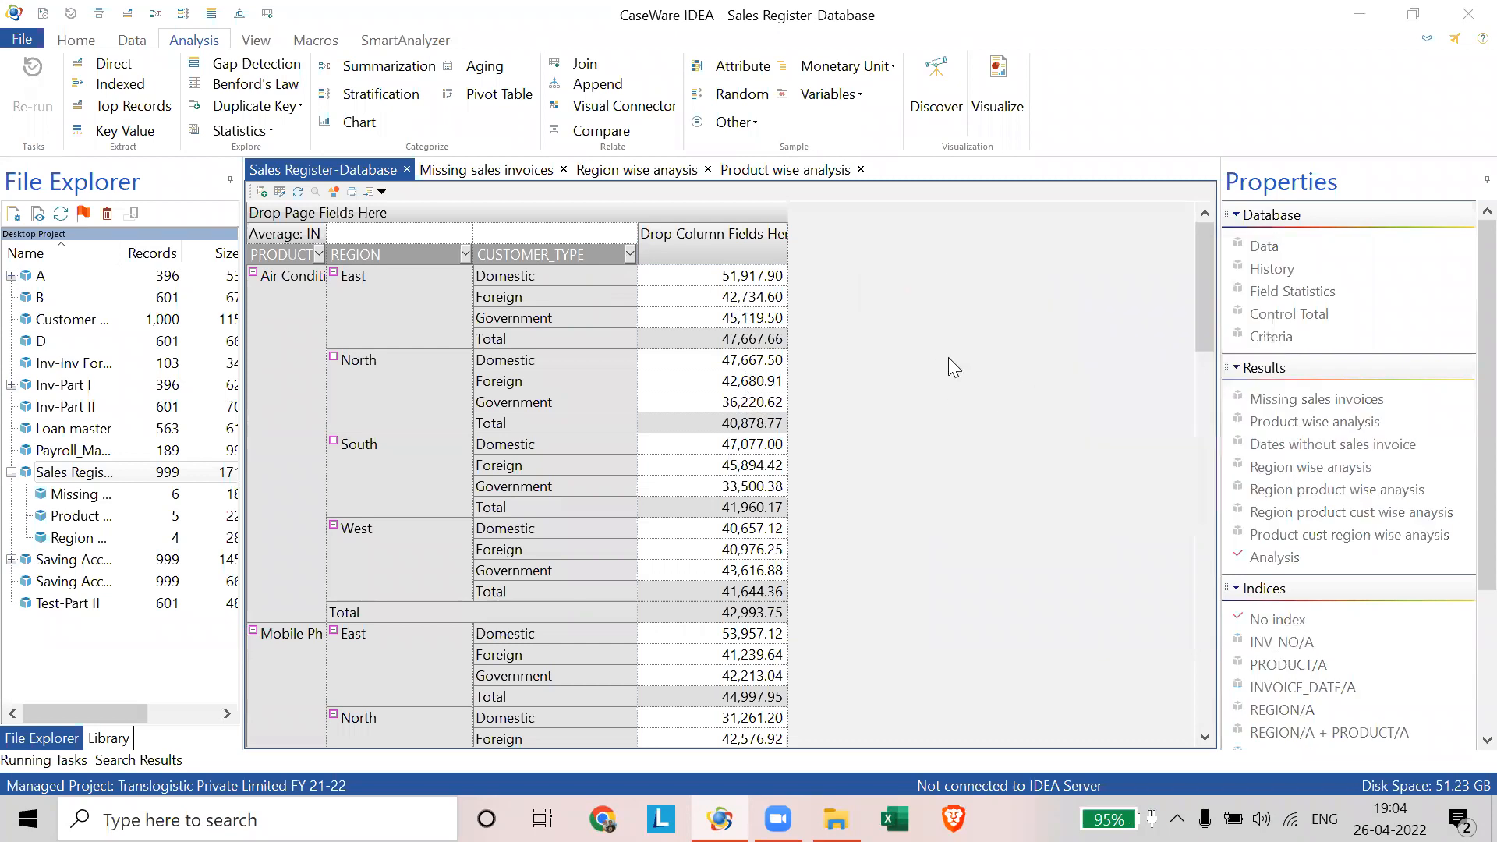
pyautogui.click(690, 377)
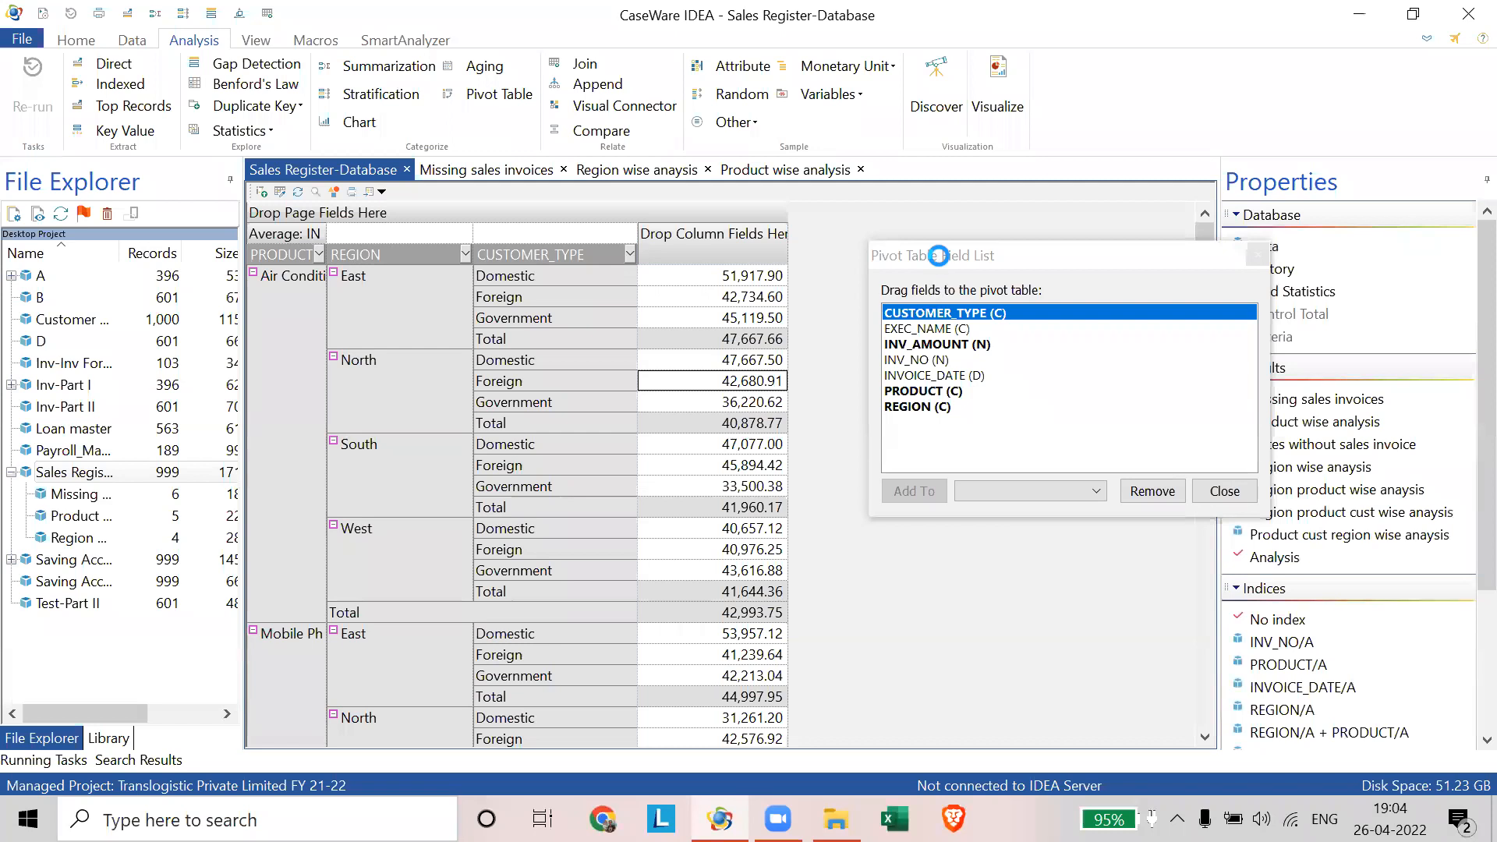
pyautogui.moveTo(938, 256); pyautogui.dragTo(888, 212)
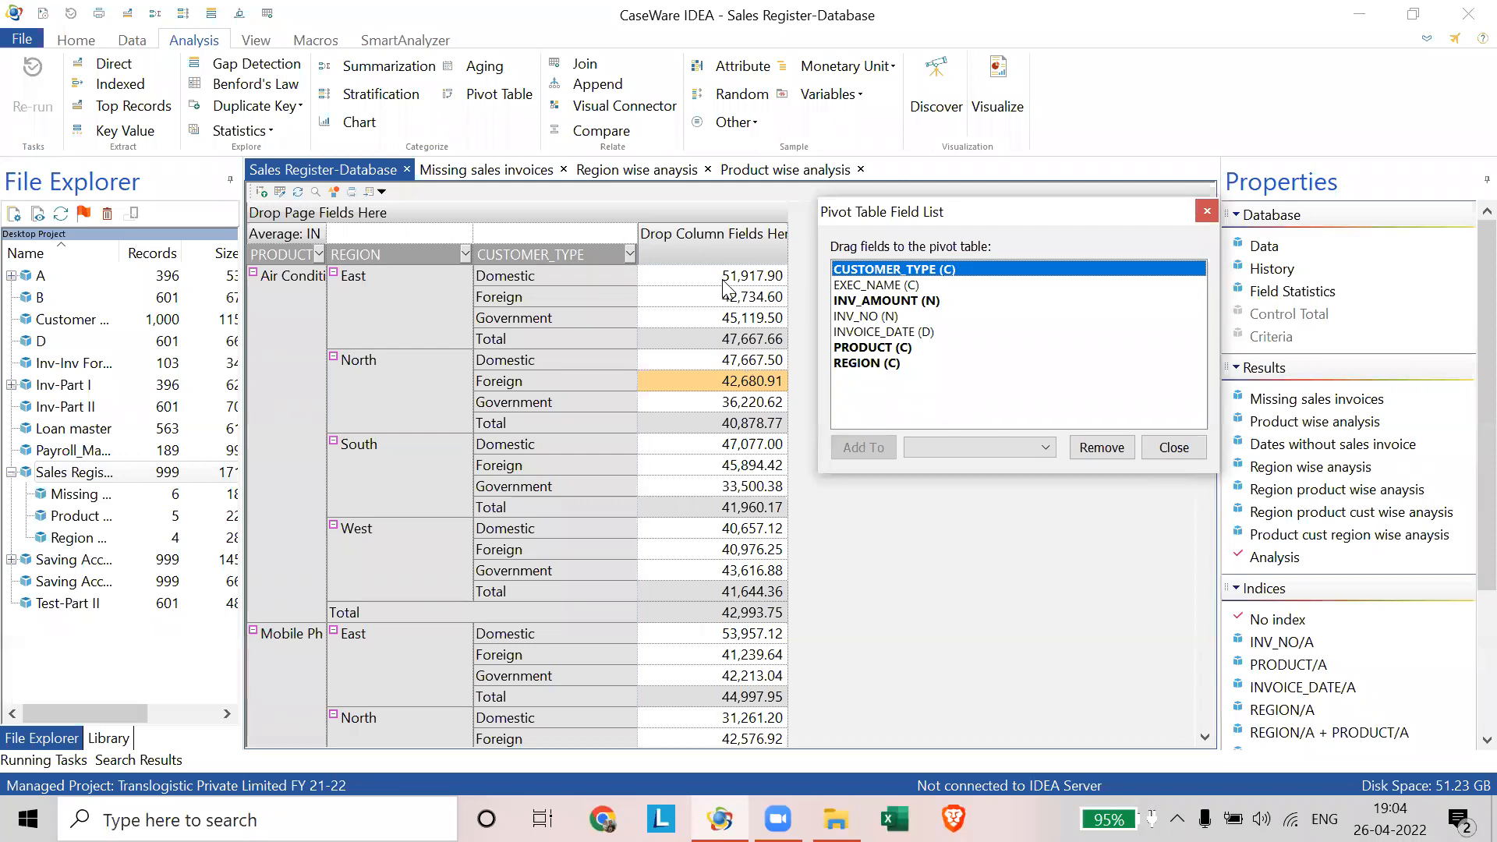
pyautogui.doubleClick(858, 301)
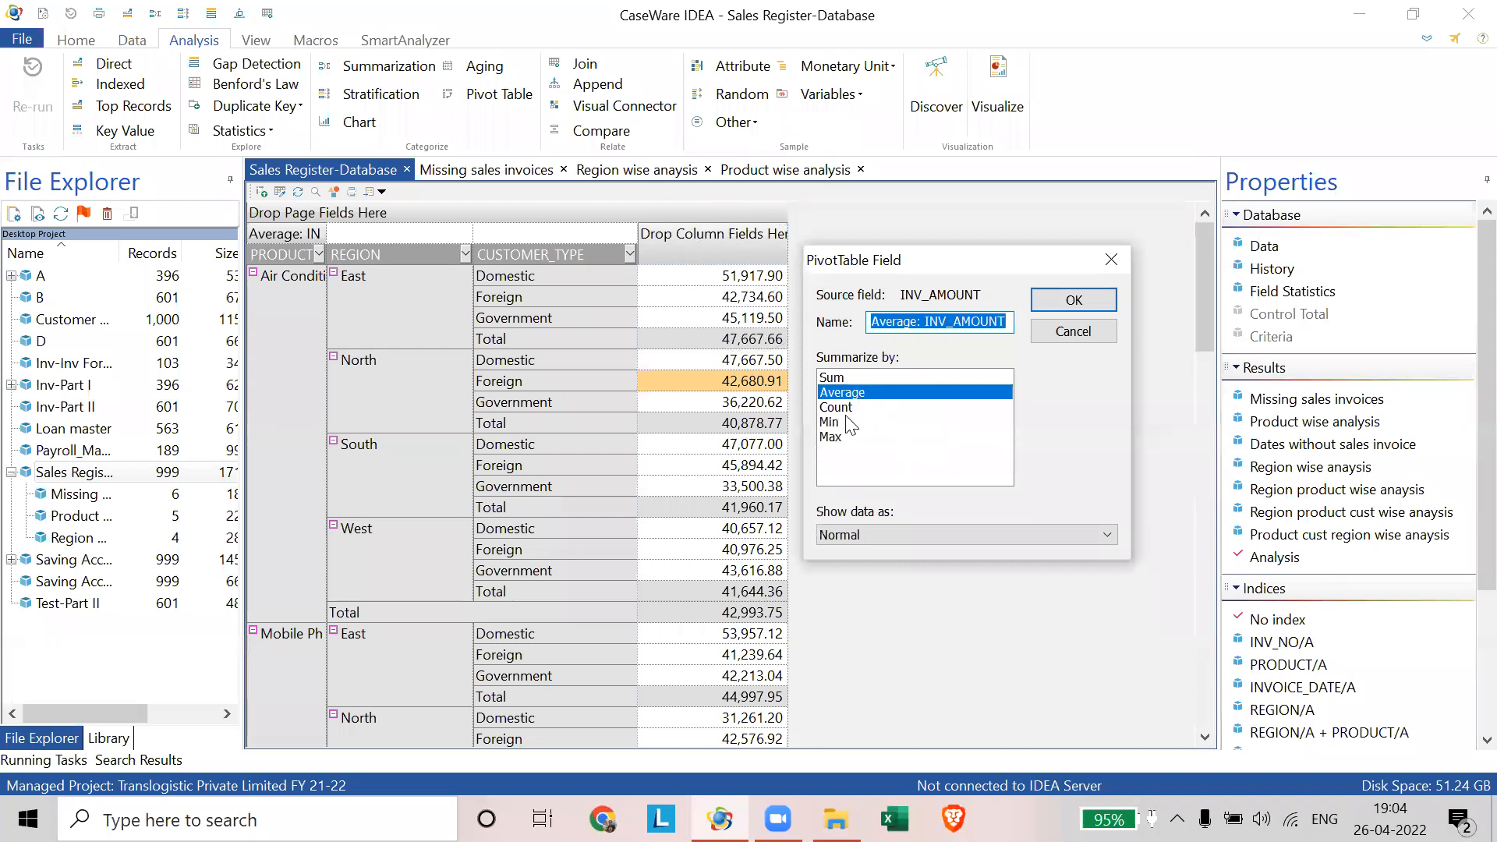
pyautogui.press('Down')
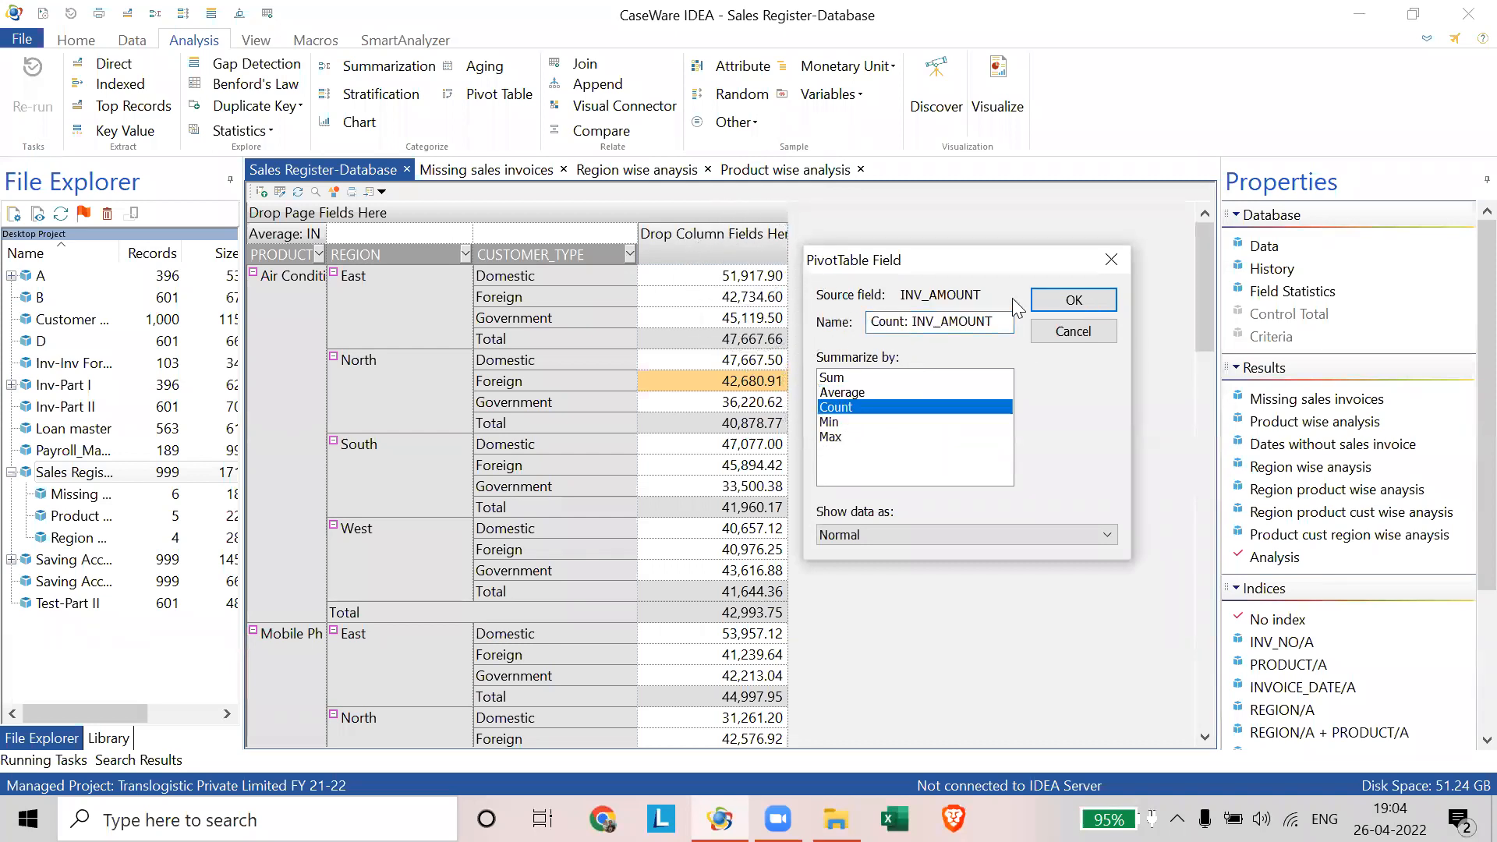
pyautogui.press('Return')
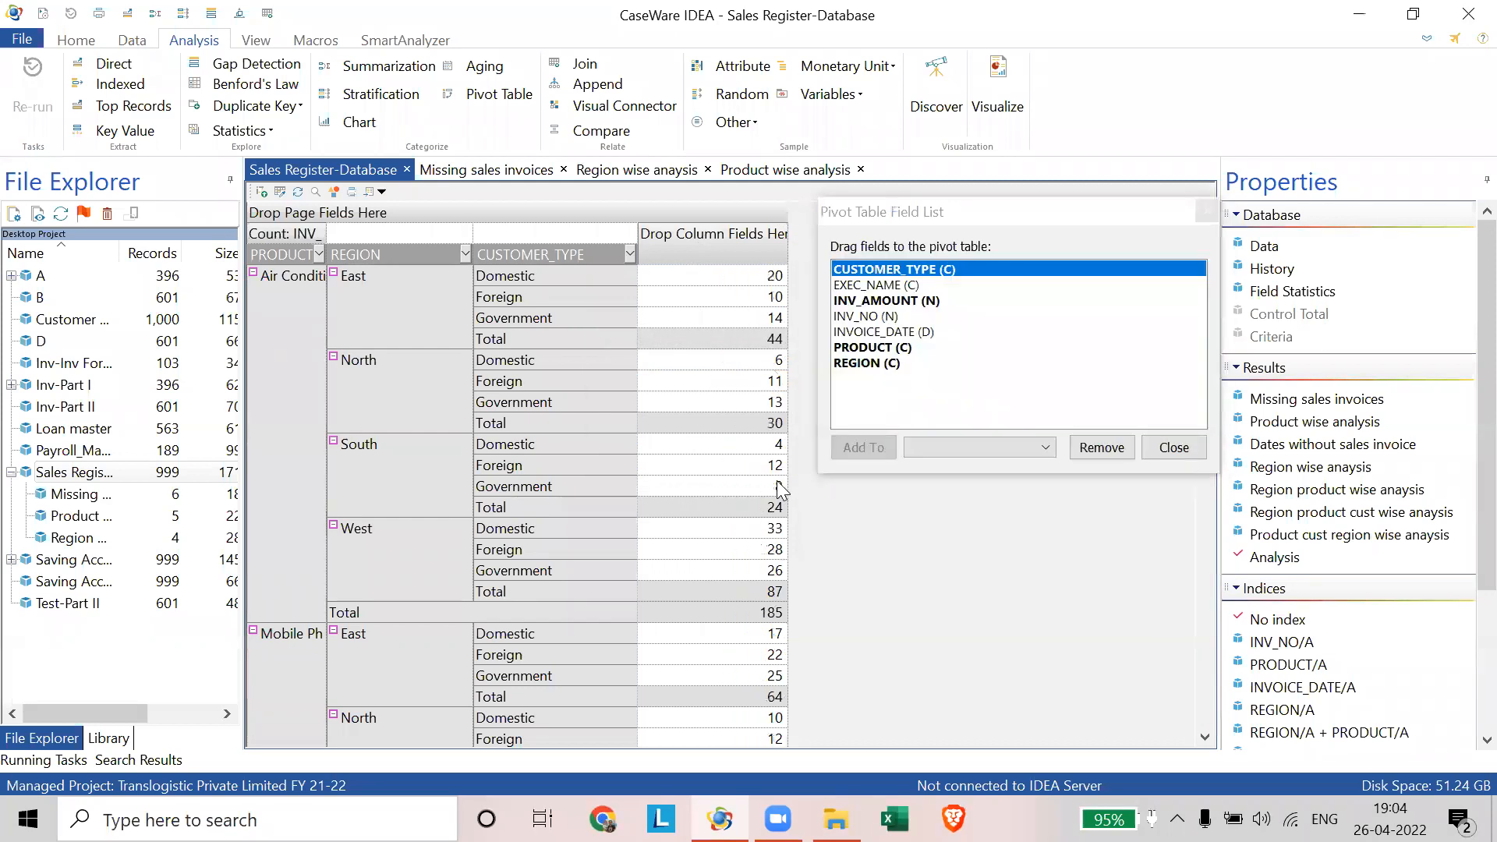
# - Add INV_AMOUNT as a second data item summarized by Sum, and change the Count item to Average
pyautogui.moveTo(954, 214); pyautogui.dragTo(1011, 218)
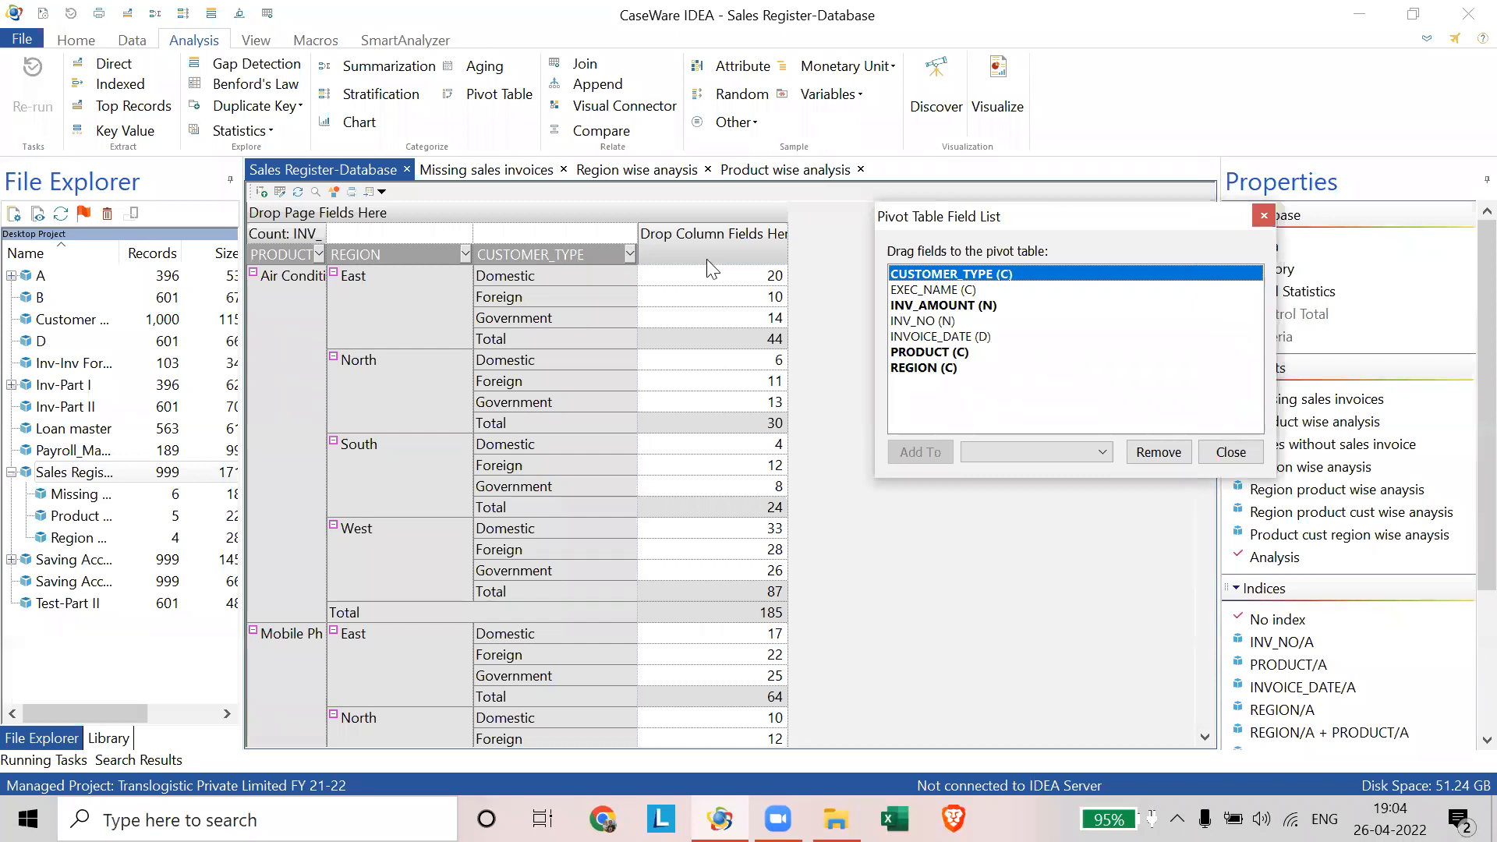
pyautogui.moveTo(933, 306); pyautogui.dragTo(776, 287)
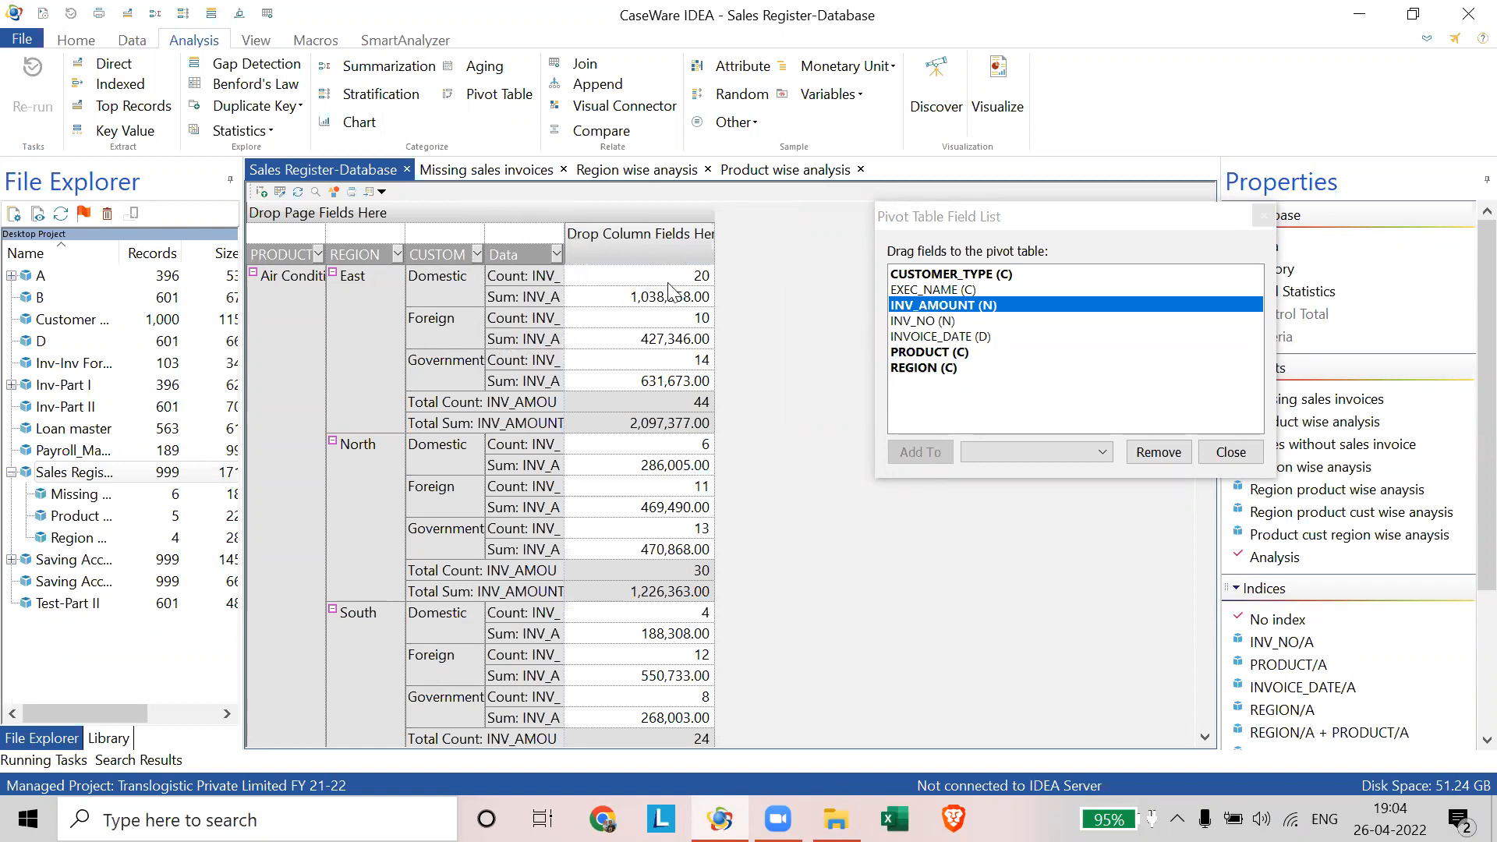
pyautogui.moveTo(559, 244); pyautogui.dragTo(613, 236)
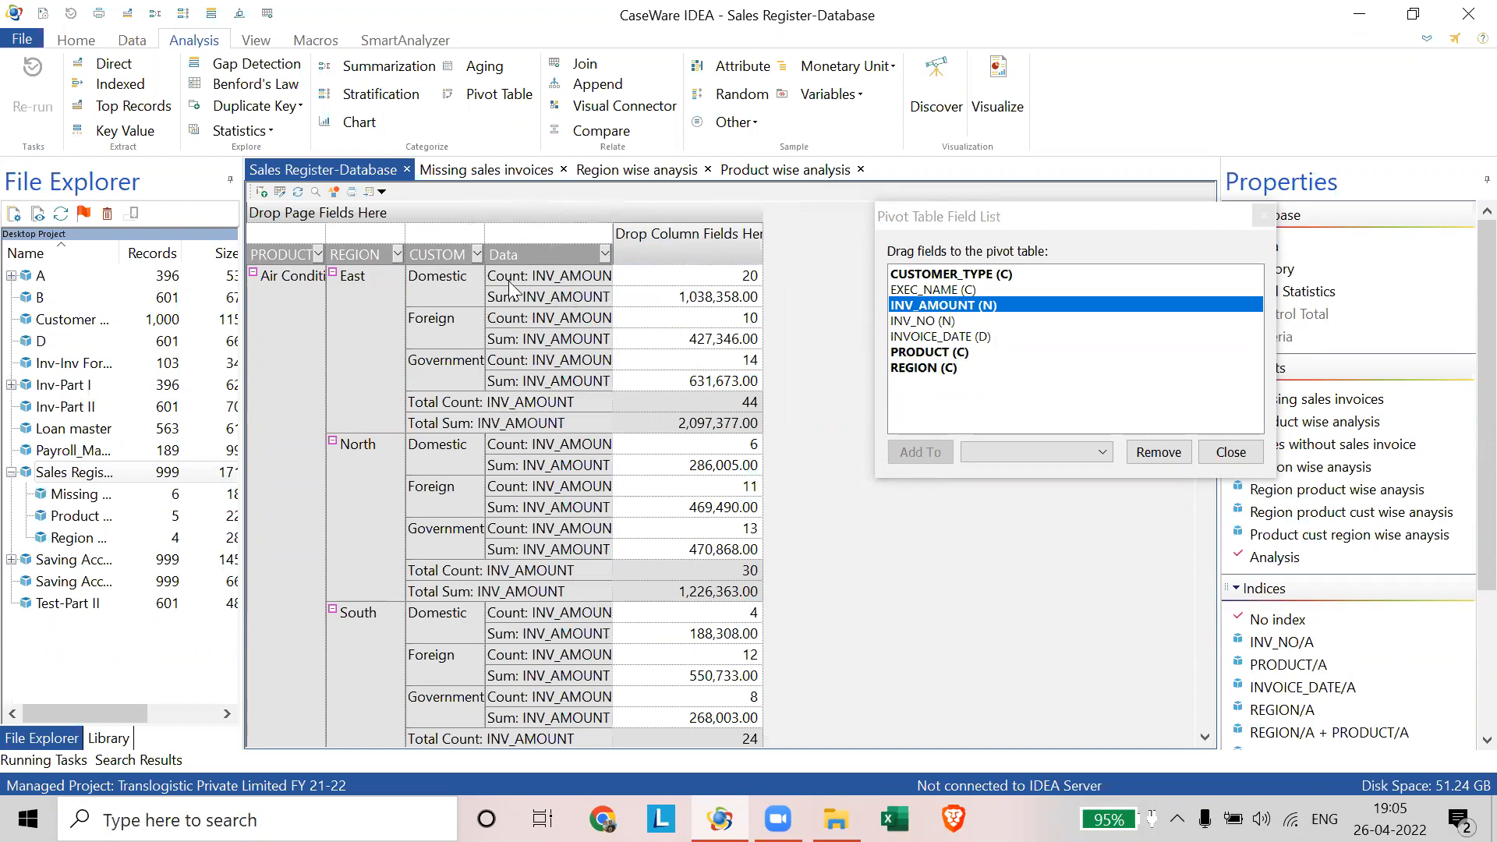
pyautogui.doubleClick(733, 282)
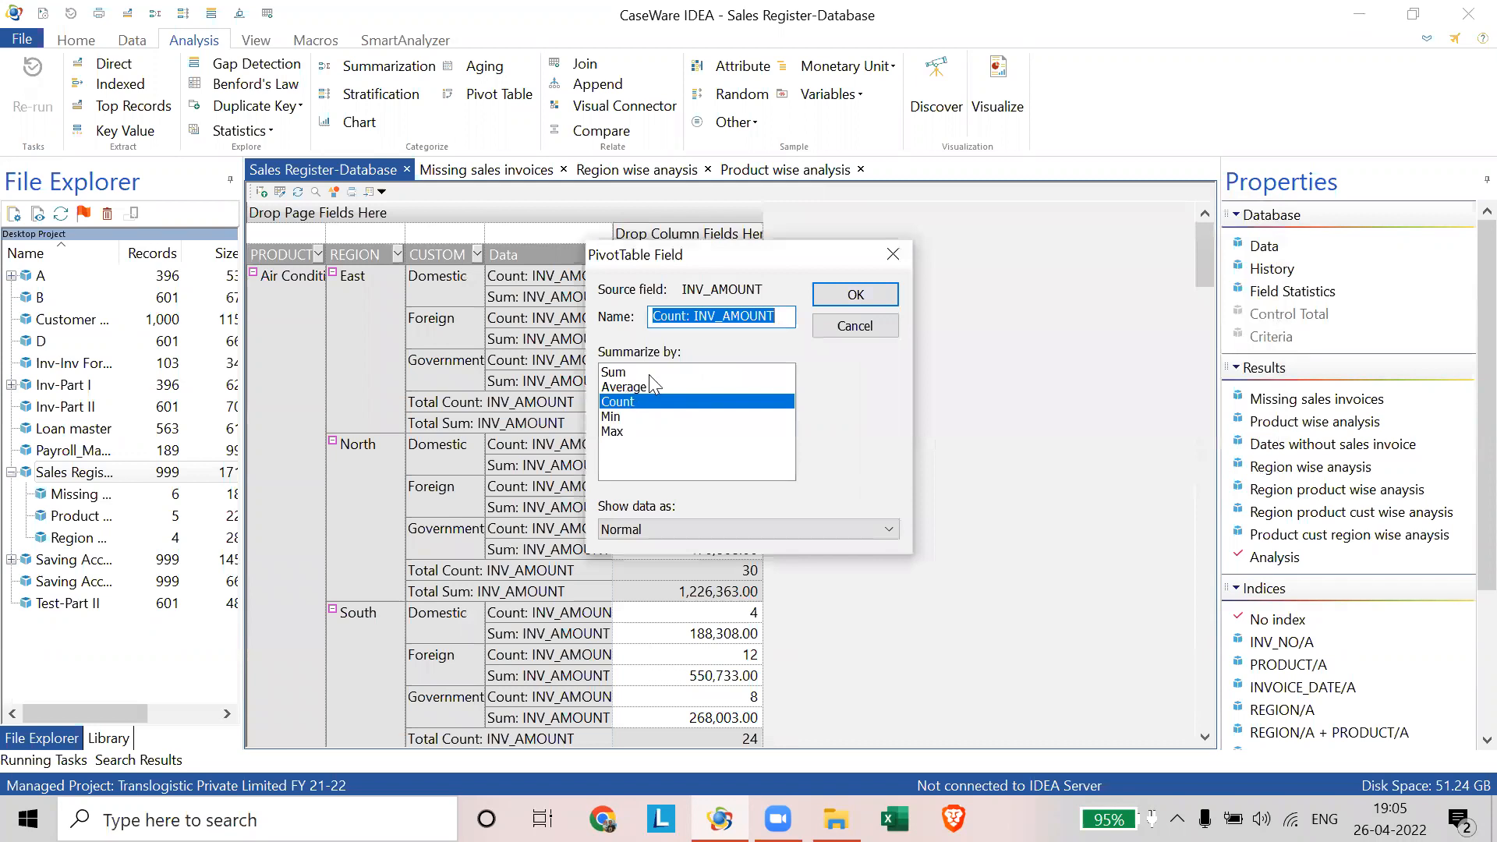
pyautogui.click(630, 386)
pyautogui.press('Return')
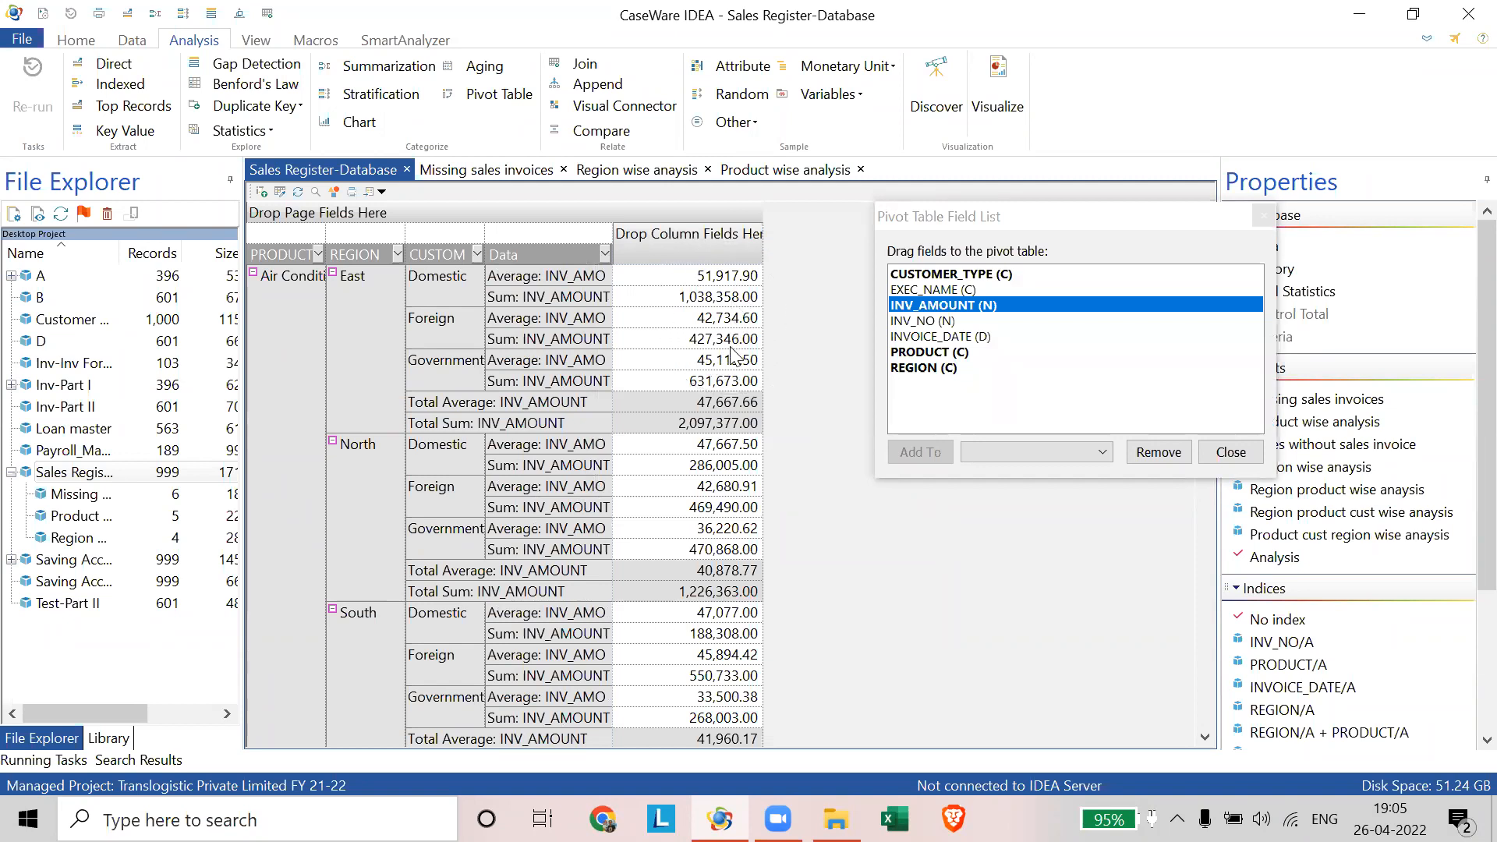
# - Remove the stacked data items from the pivot, add INV_AMOUNT again as side-by-side Sum and Average columns, and widen both
pyautogui.moveTo(556, 256); pyautogui.dragTo(662, 217)
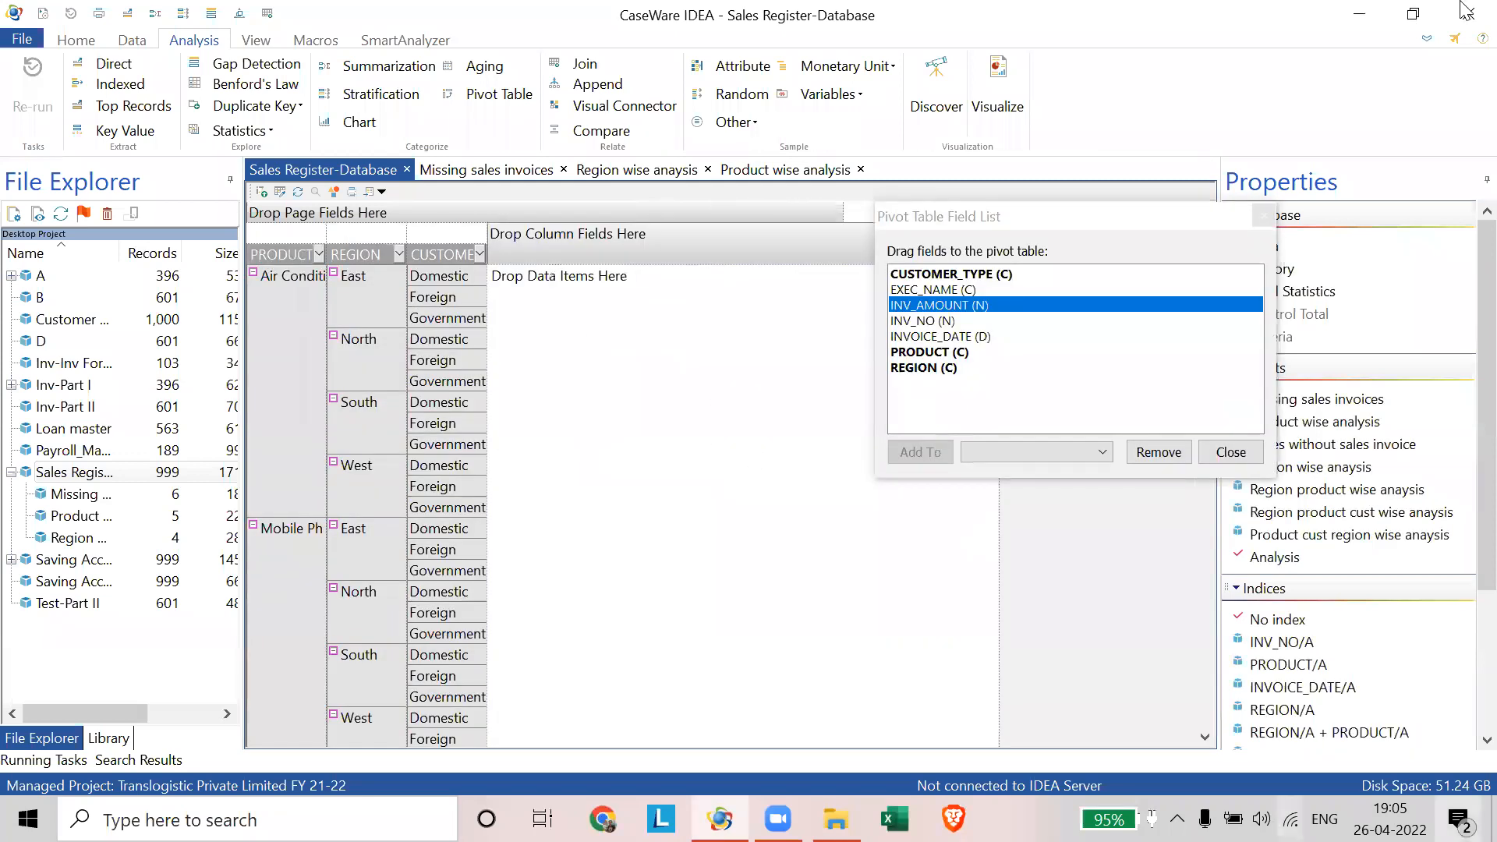
pyautogui.click(1089, 224)
pyautogui.moveTo(1085, 215); pyautogui.dragTo(1274, 233)
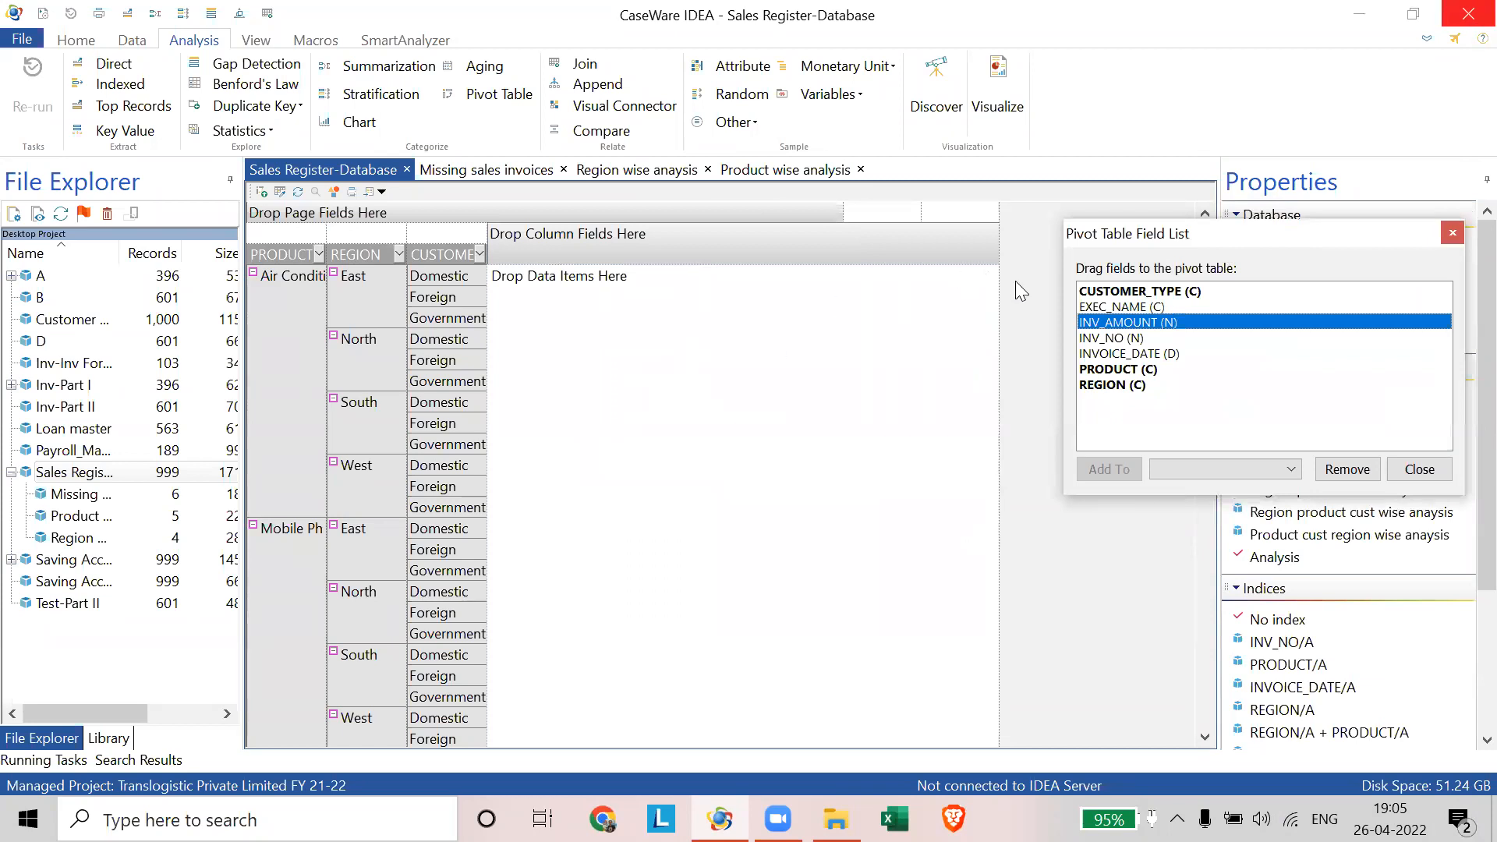
pyautogui.moveTo(1076, 287); pyautogui.dragTo(856, 349)
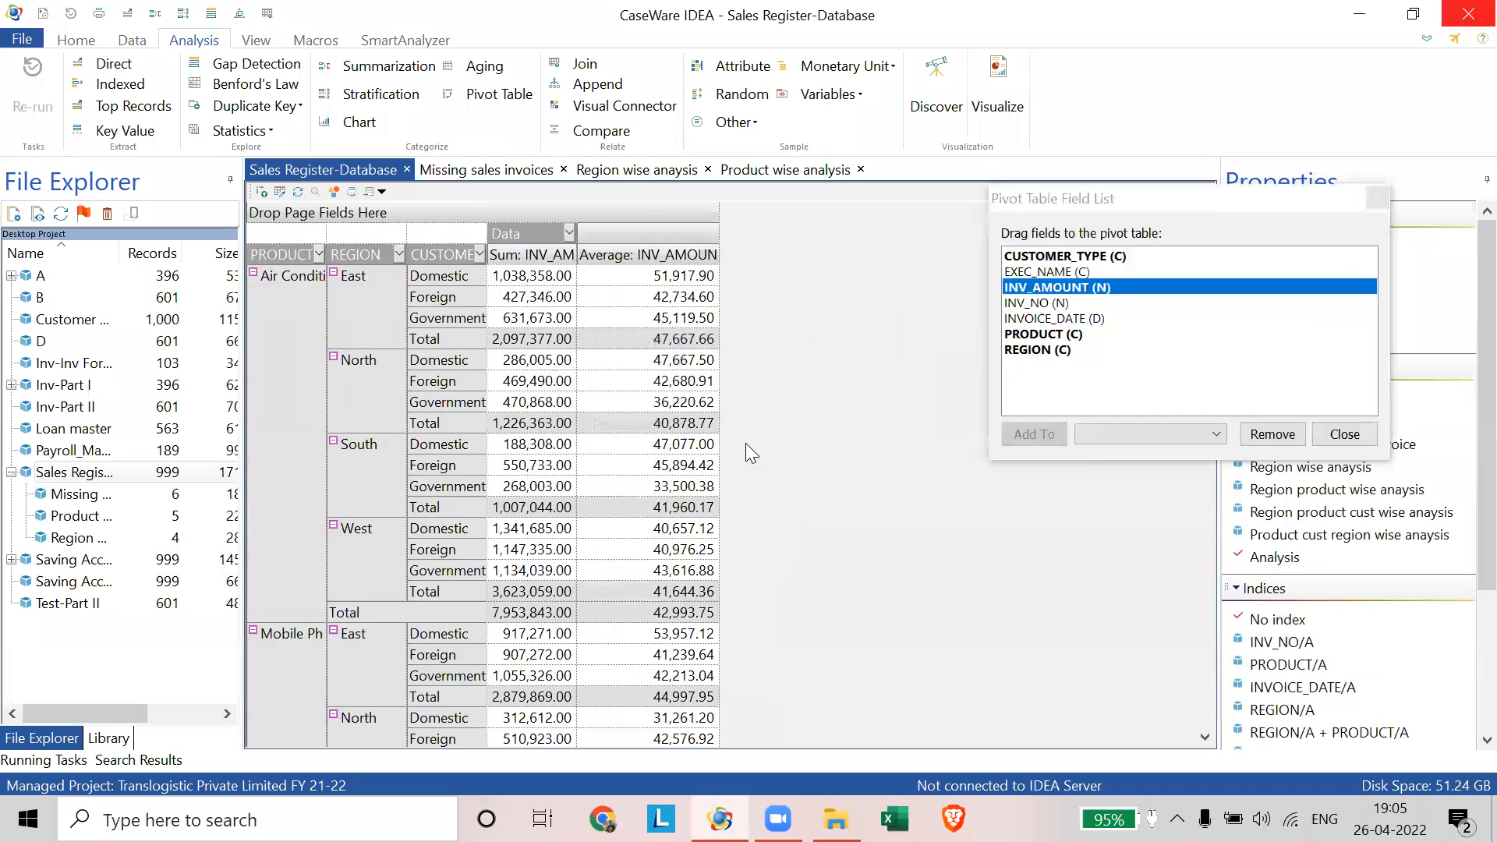
pyautogui.moveTo(576, 232); pyautogui.dragTo(605, 232)
pyautogui.moveTo(748, 223); pyautogui.dragTo(795, 232)
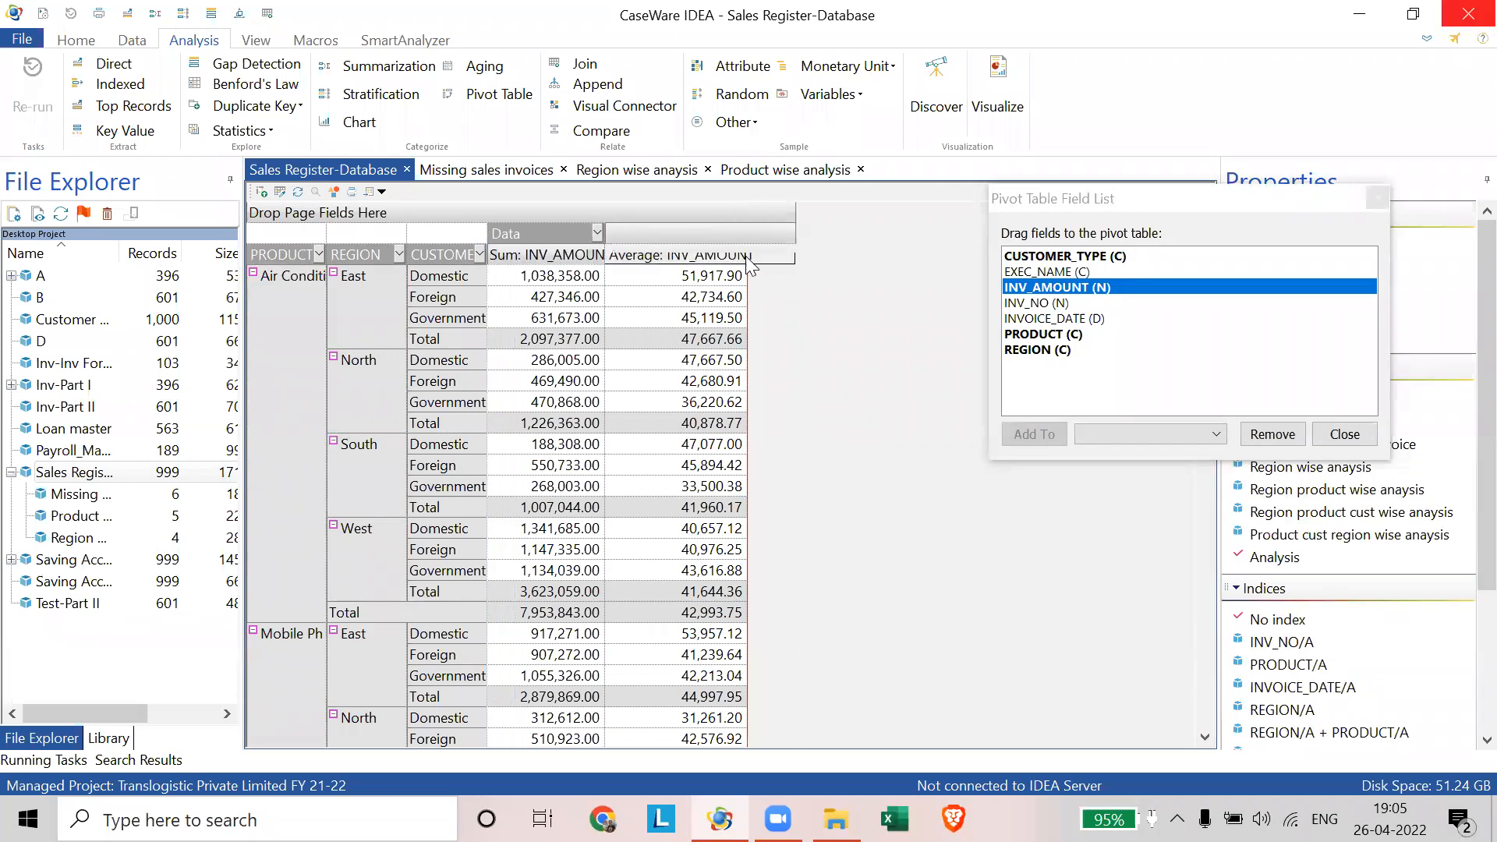
# - Change the pivot's Average INV_AMOUNT column to summarize by Count
pyautogui.click(650, 258)
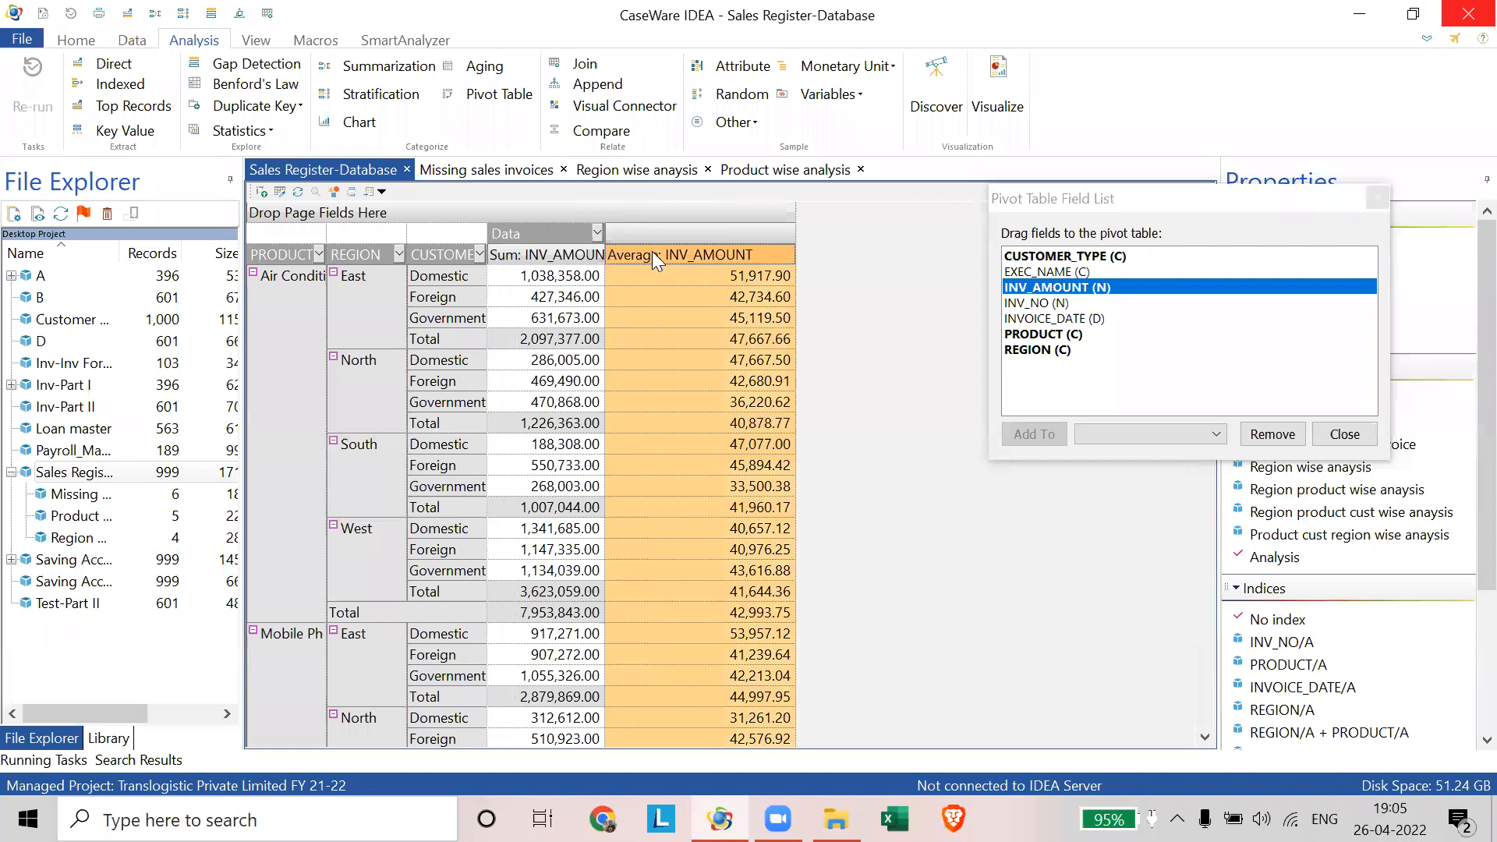
pyautogui.click(651, 234)
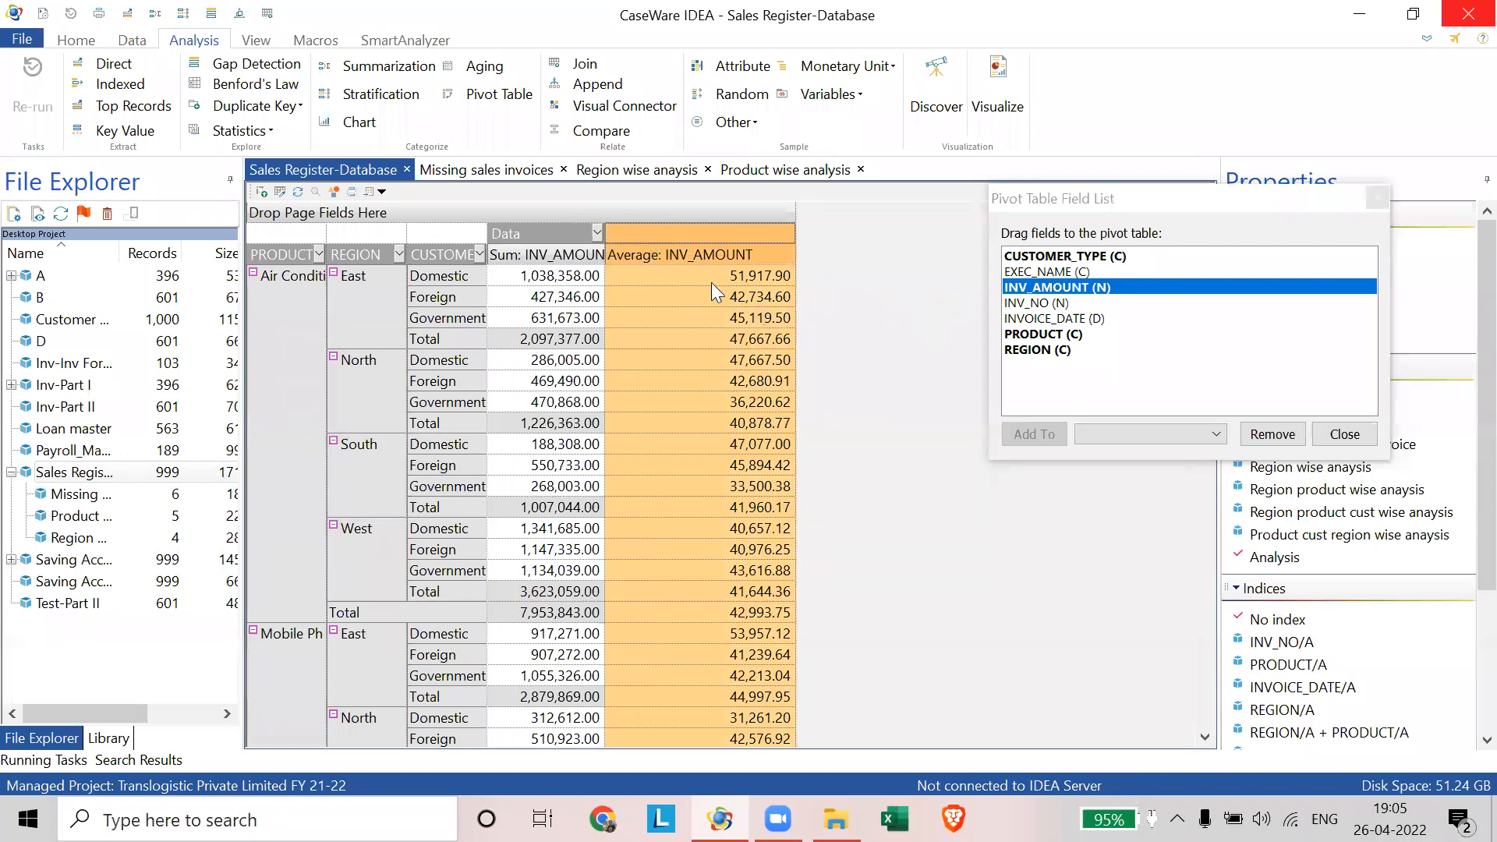
pyautogui.click(550, 277)
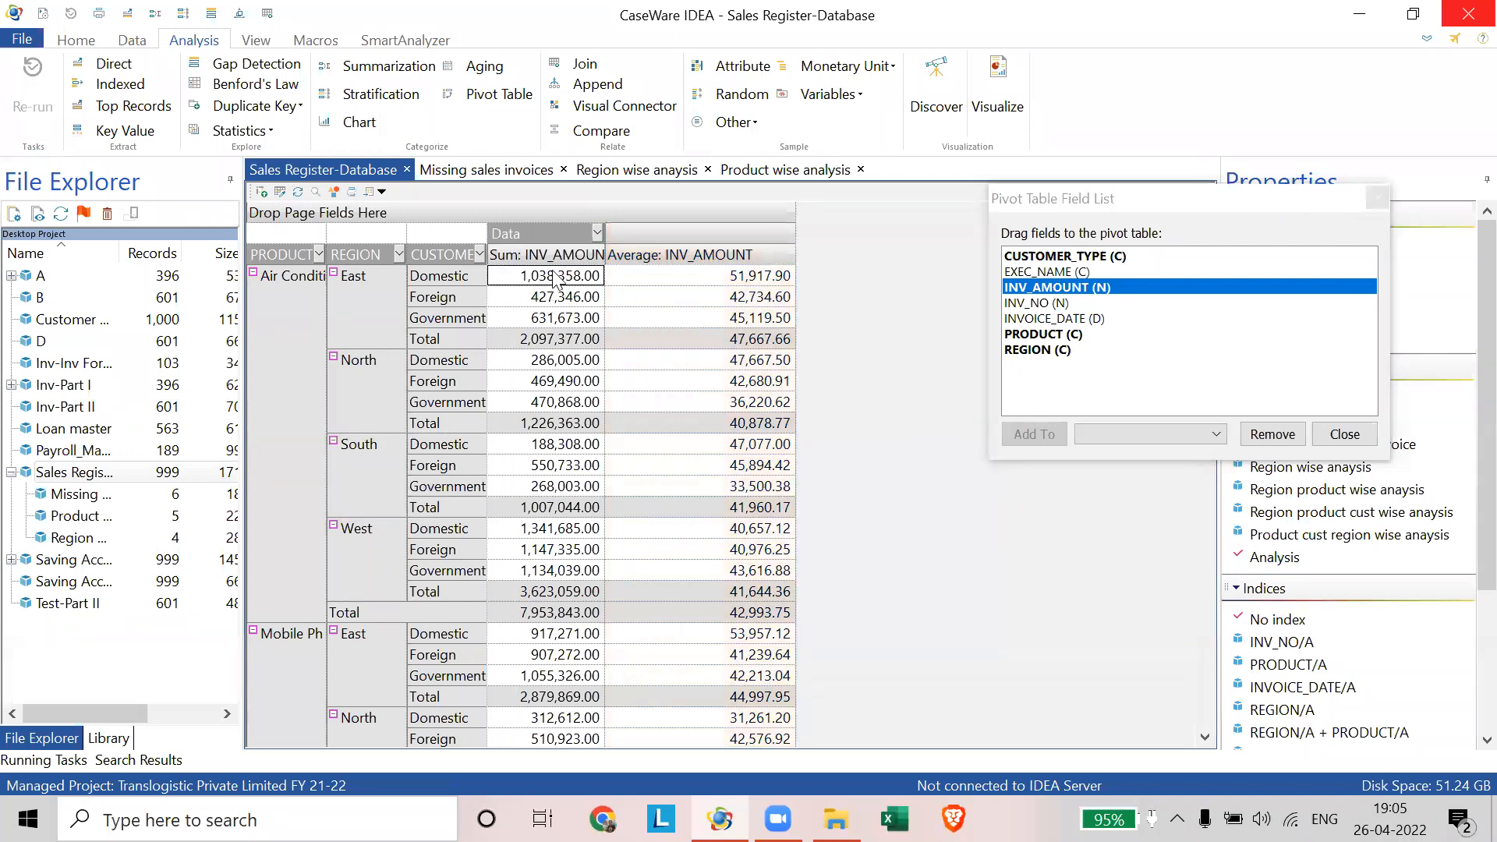
pyautogui.doubleClick(663, 255)
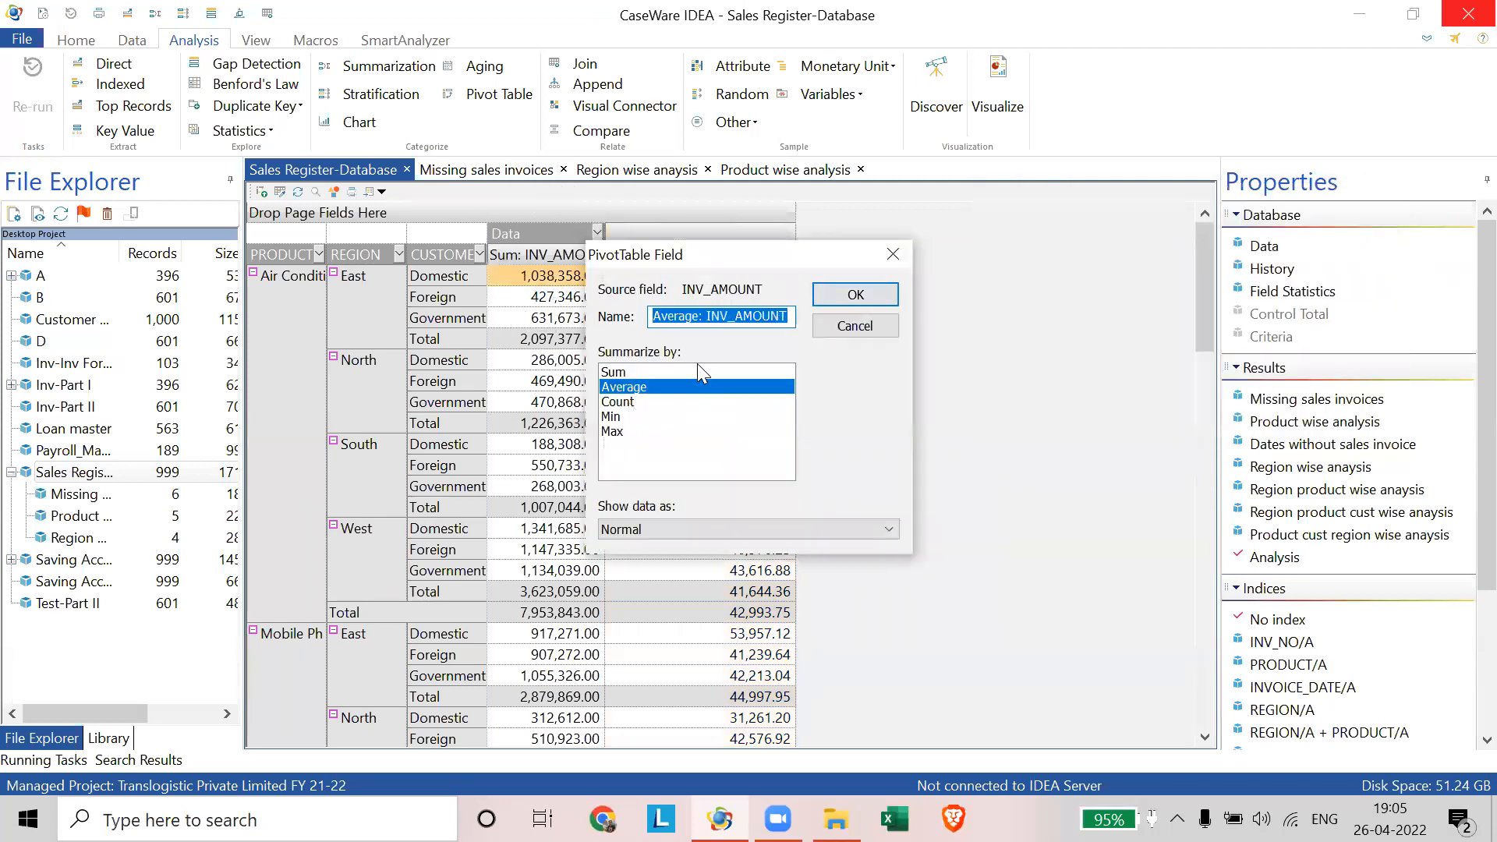
pyautogui.click(686, 402)
pyautogui.click(833, 294)
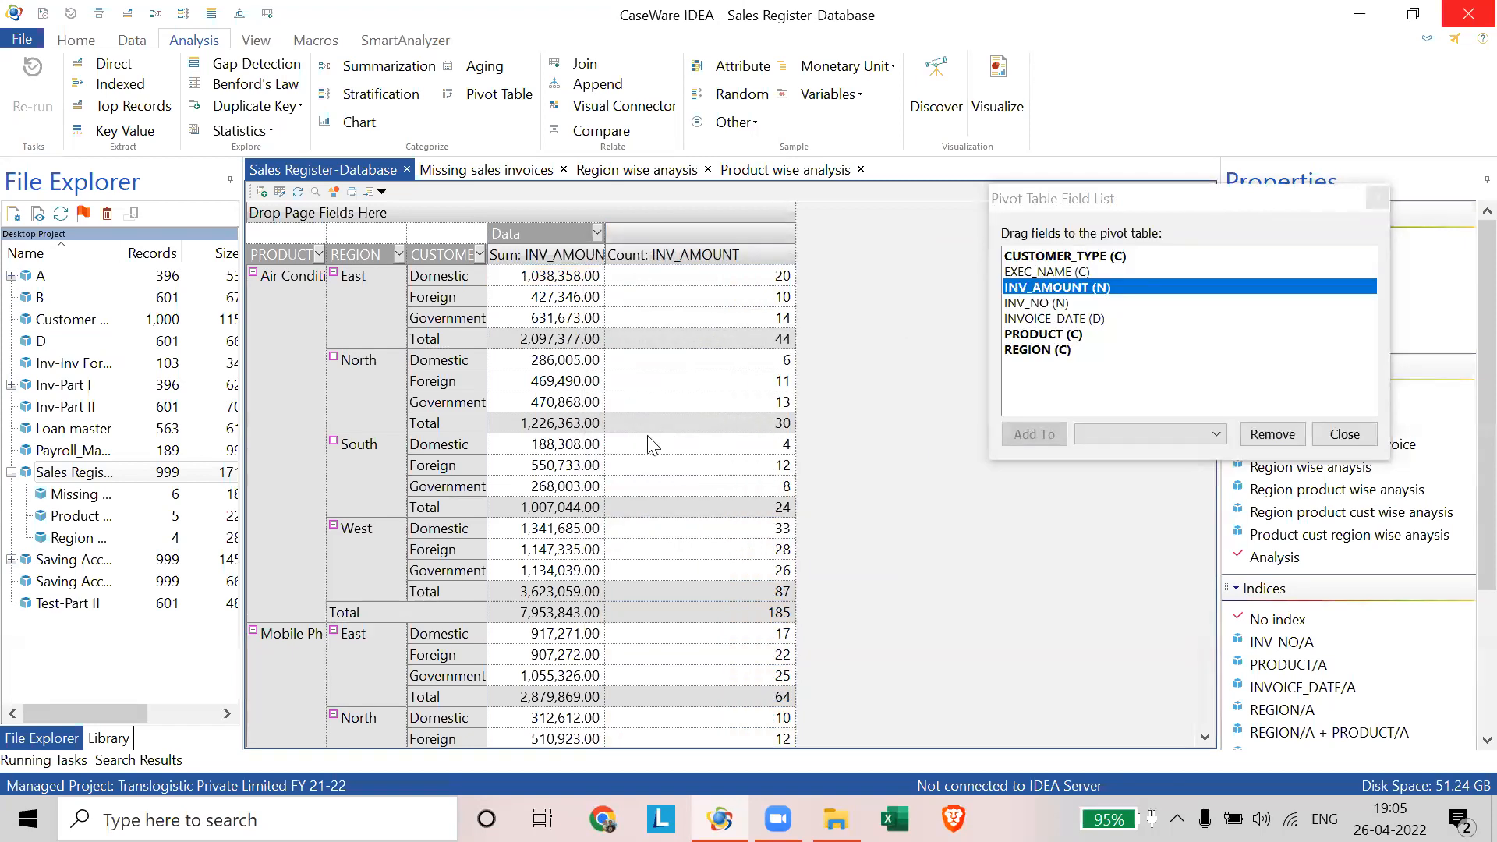
# - Add INV_AMOUNT to the pivot table as a column field
pyautogui.click(595, 232)
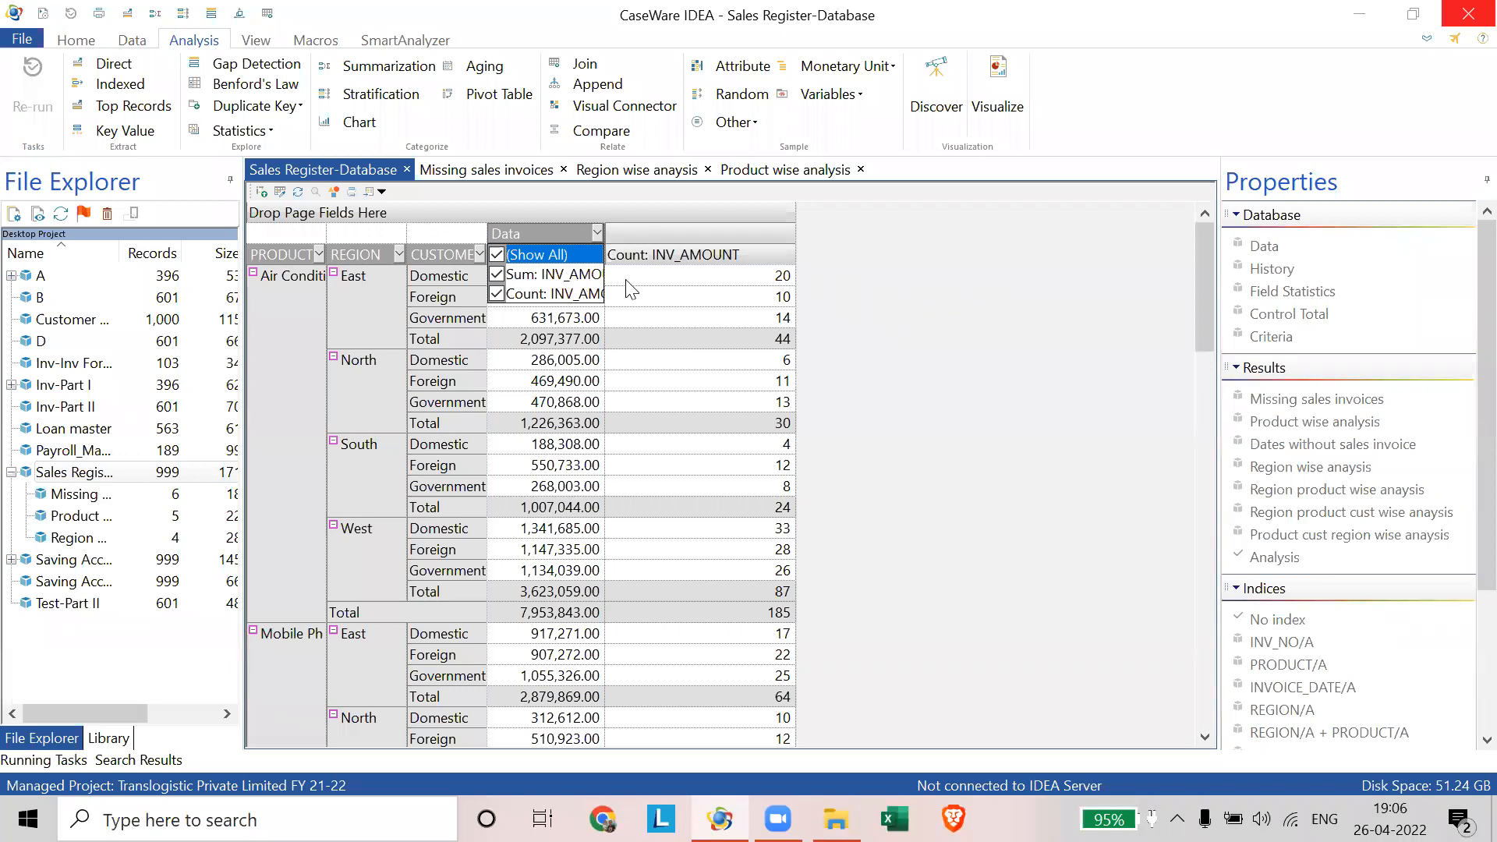
pyautogui.click(737, 243)
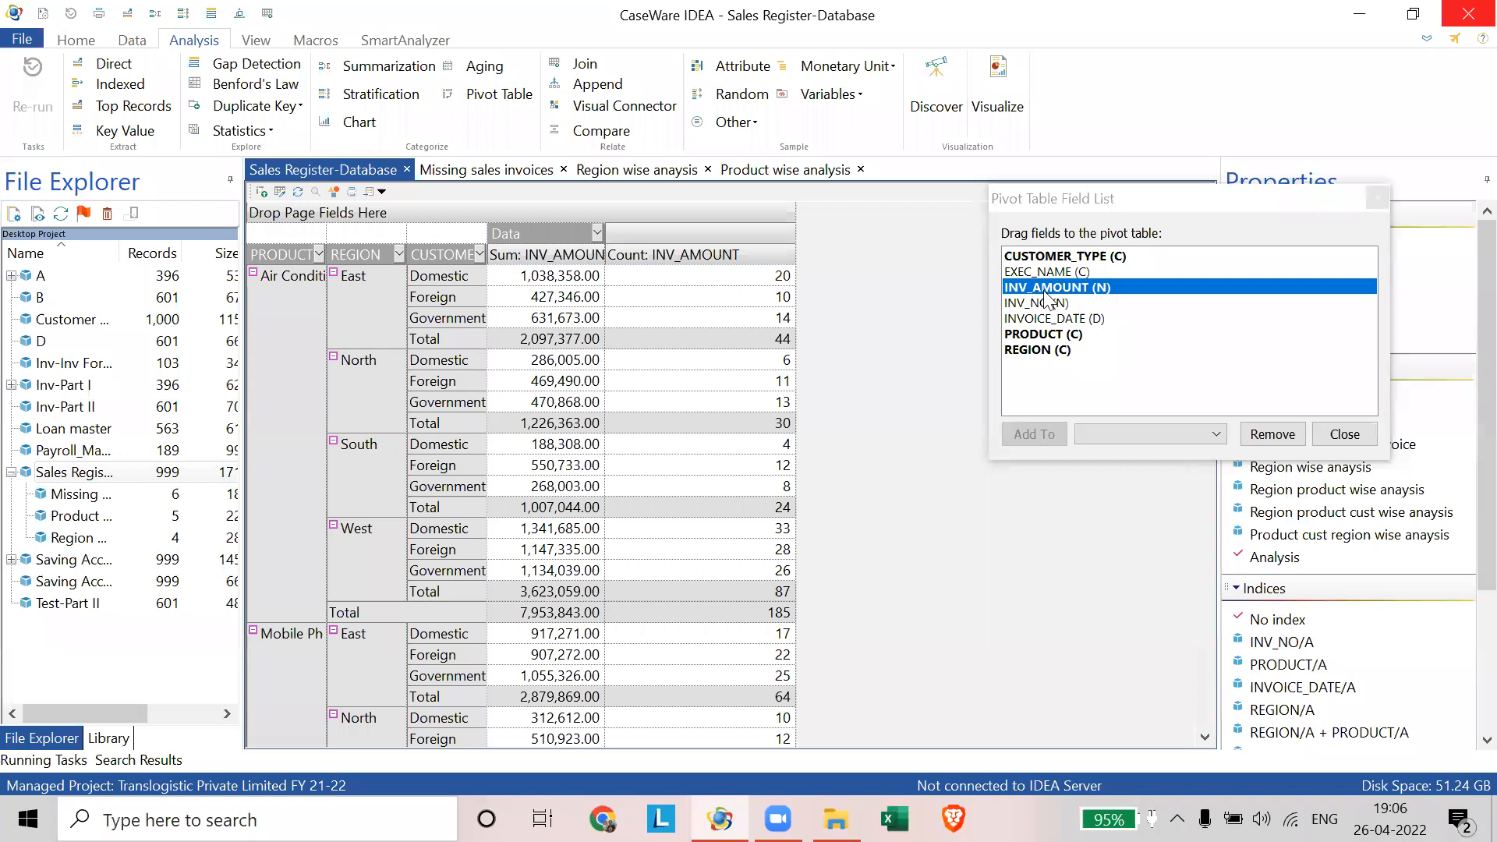
pyautogui.click(1037, 334)
pyautogui.moveTo(1039, 287); pyautogui.dragTo(776, 265)
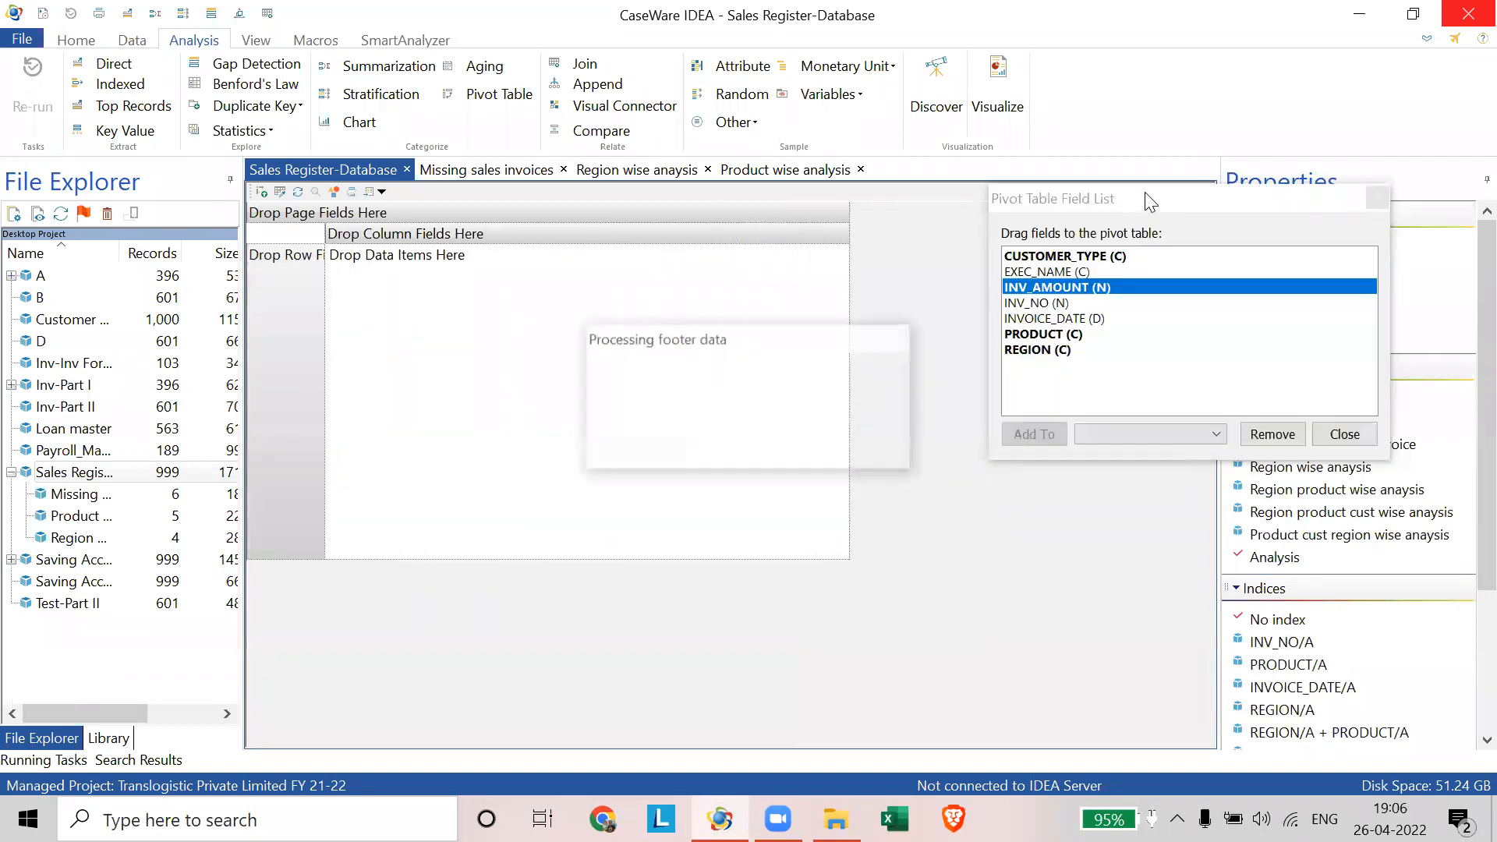
pyautogui.click(1169, 200)
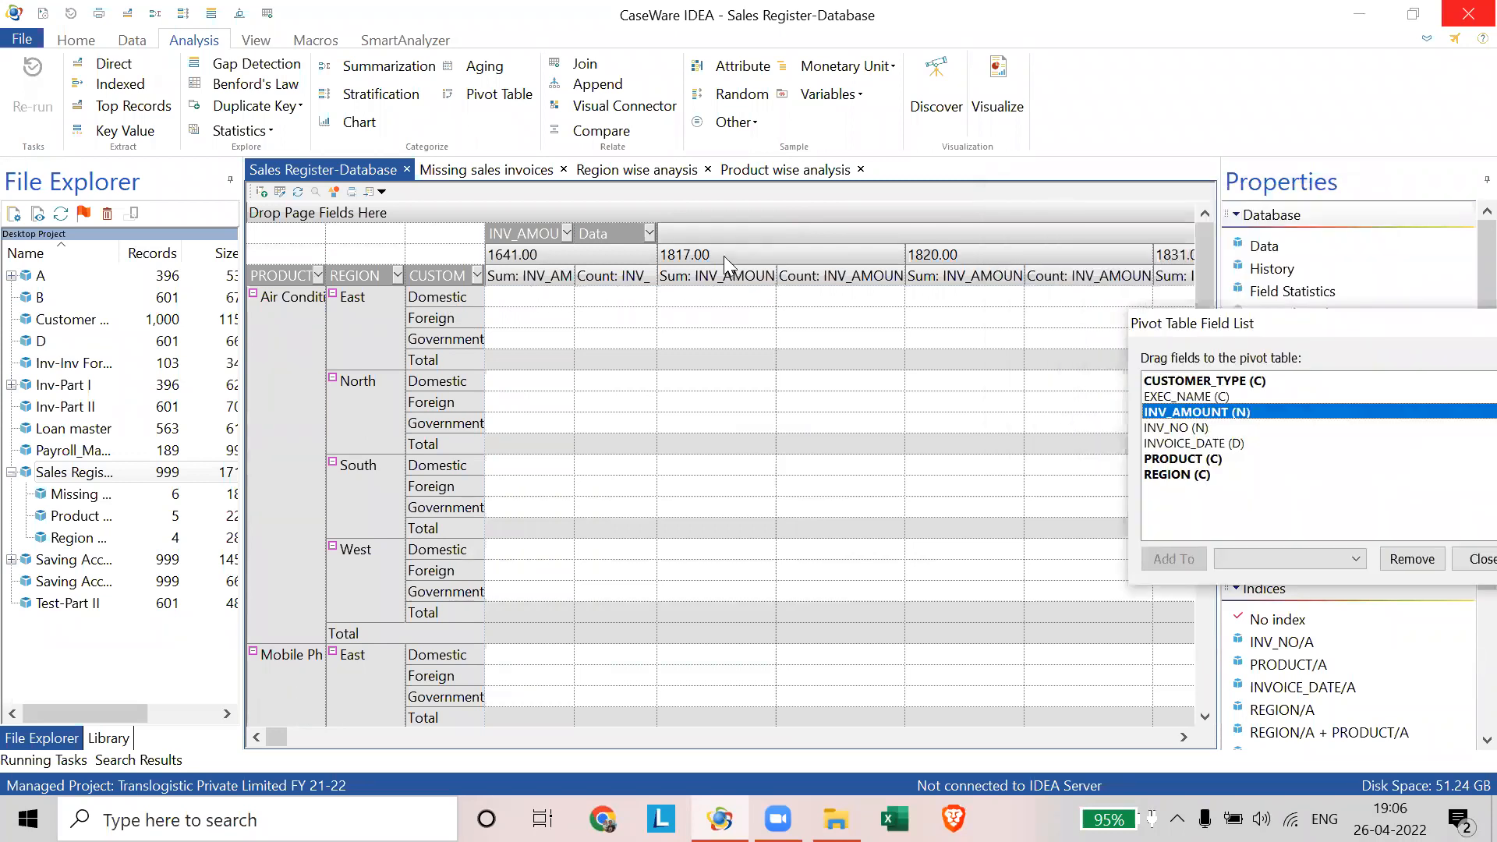
# - Examine the Sum and Count columns for each invoice amount, across the pivot through to the total columns
pyautogui.click(665, 259)
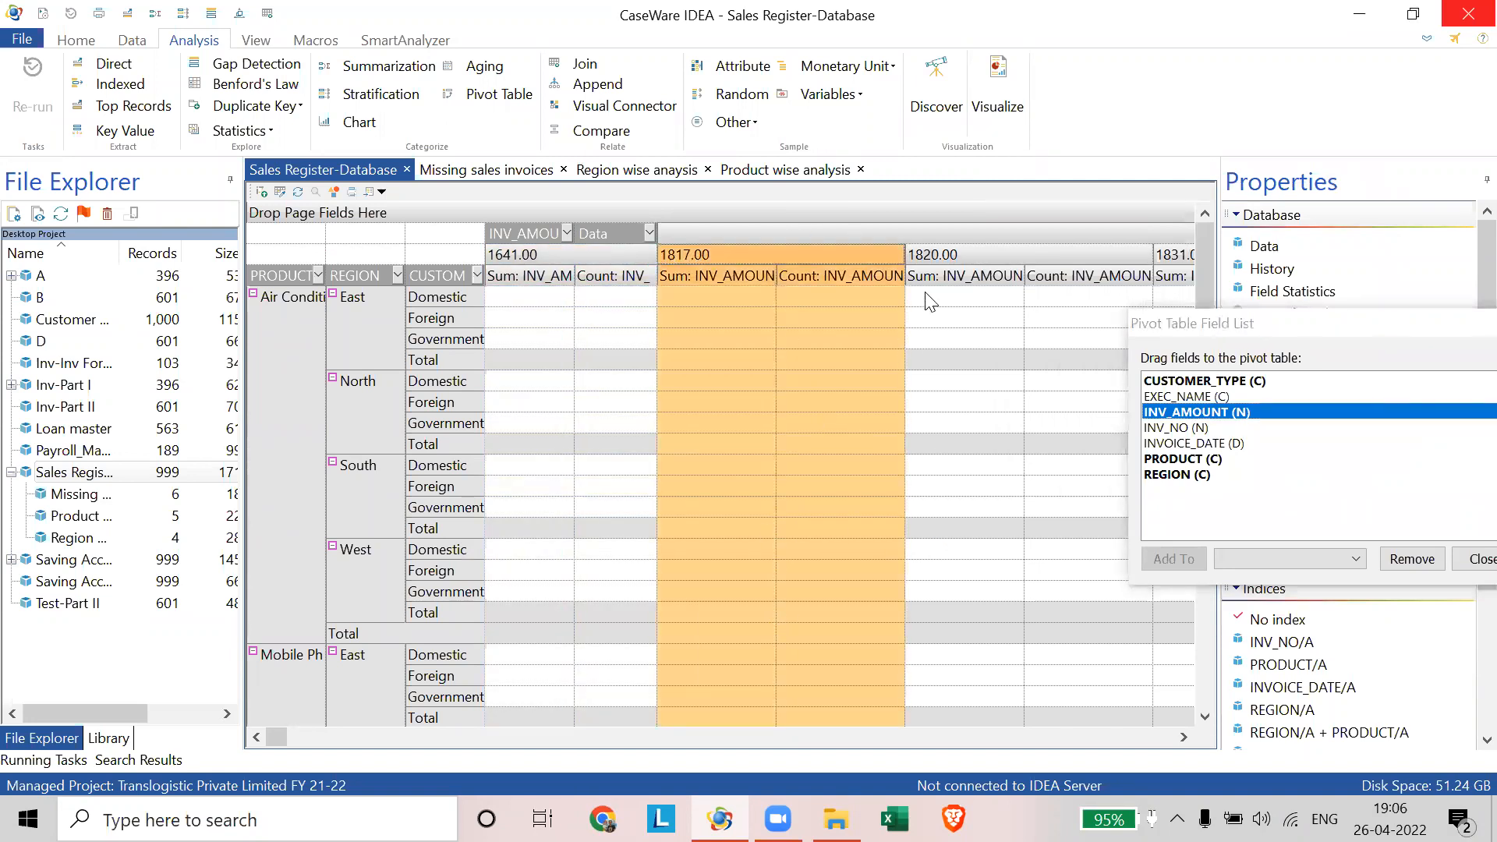
pyautogui.click(998, 256)
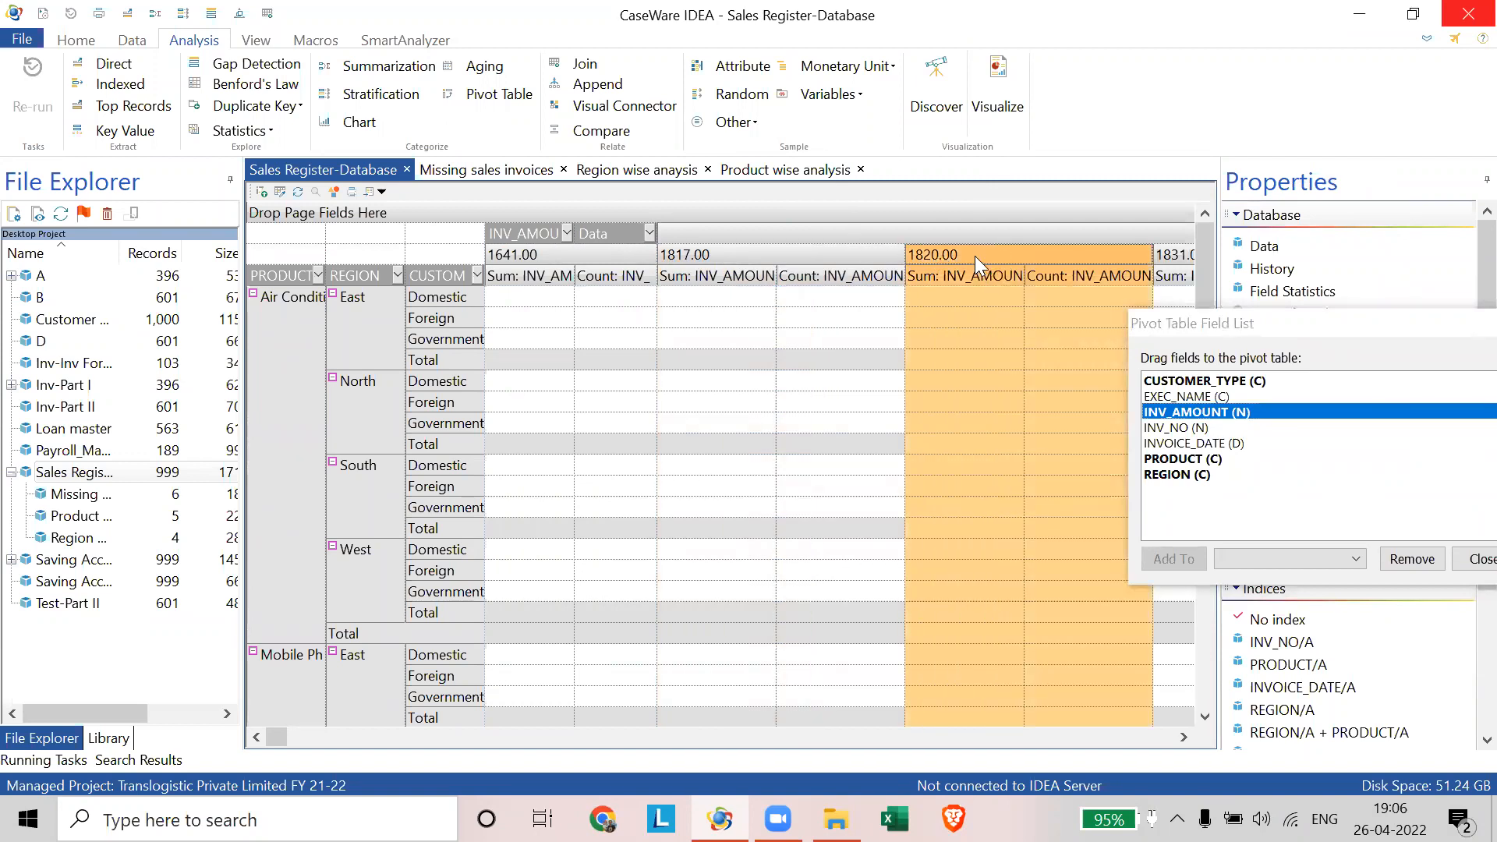
pyautogui.keyDown('ctrl'); pyautogui.click(871, 677); pyautogui.keyUp('ctrl')
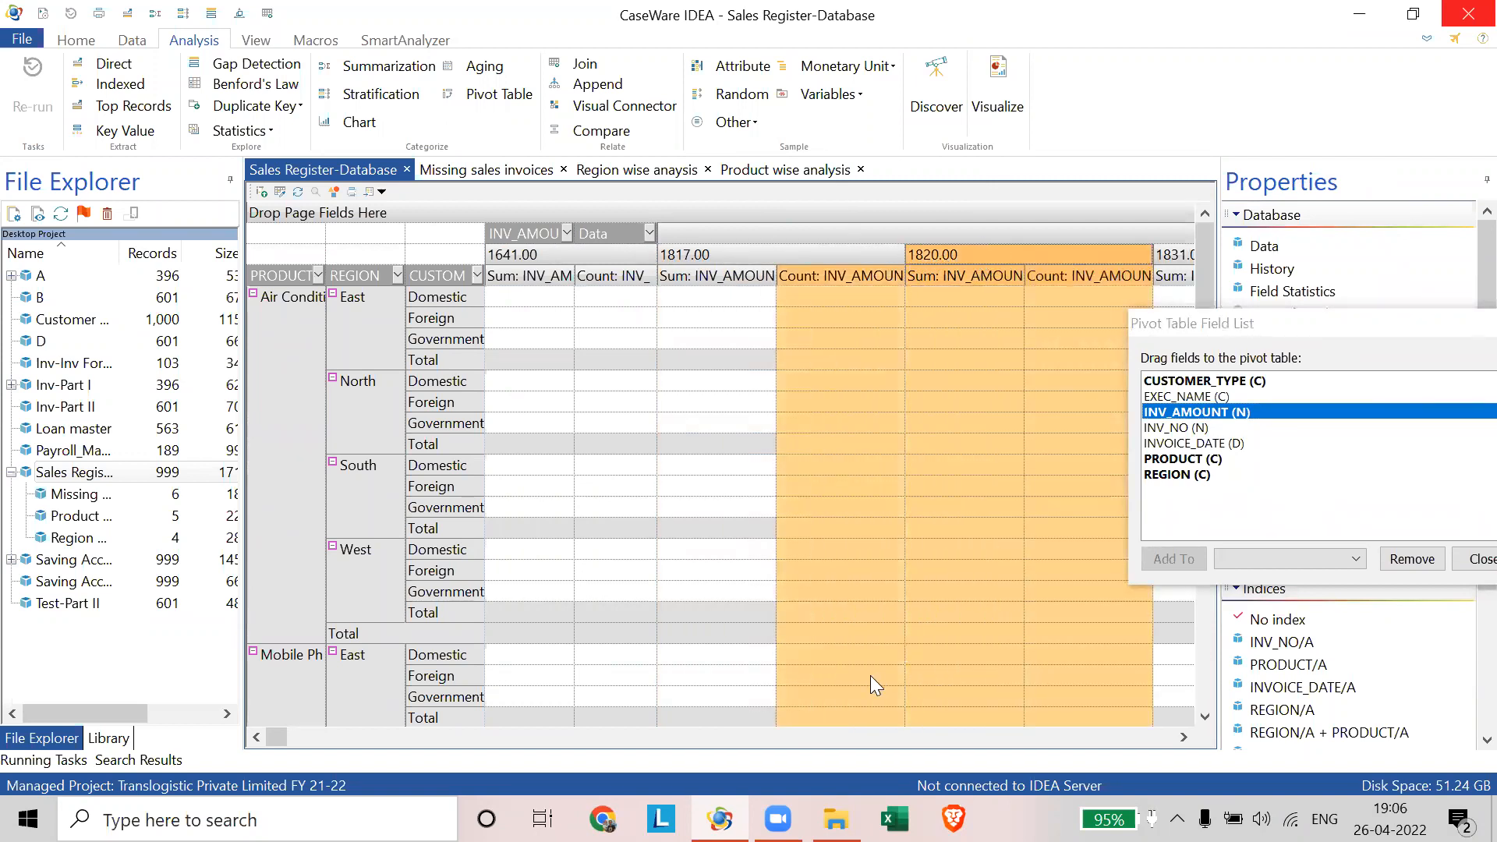
pyautogui.keyDown('ctrl'); pyautogui.click(806, 261); pyautogui.keyUp('ctrl')
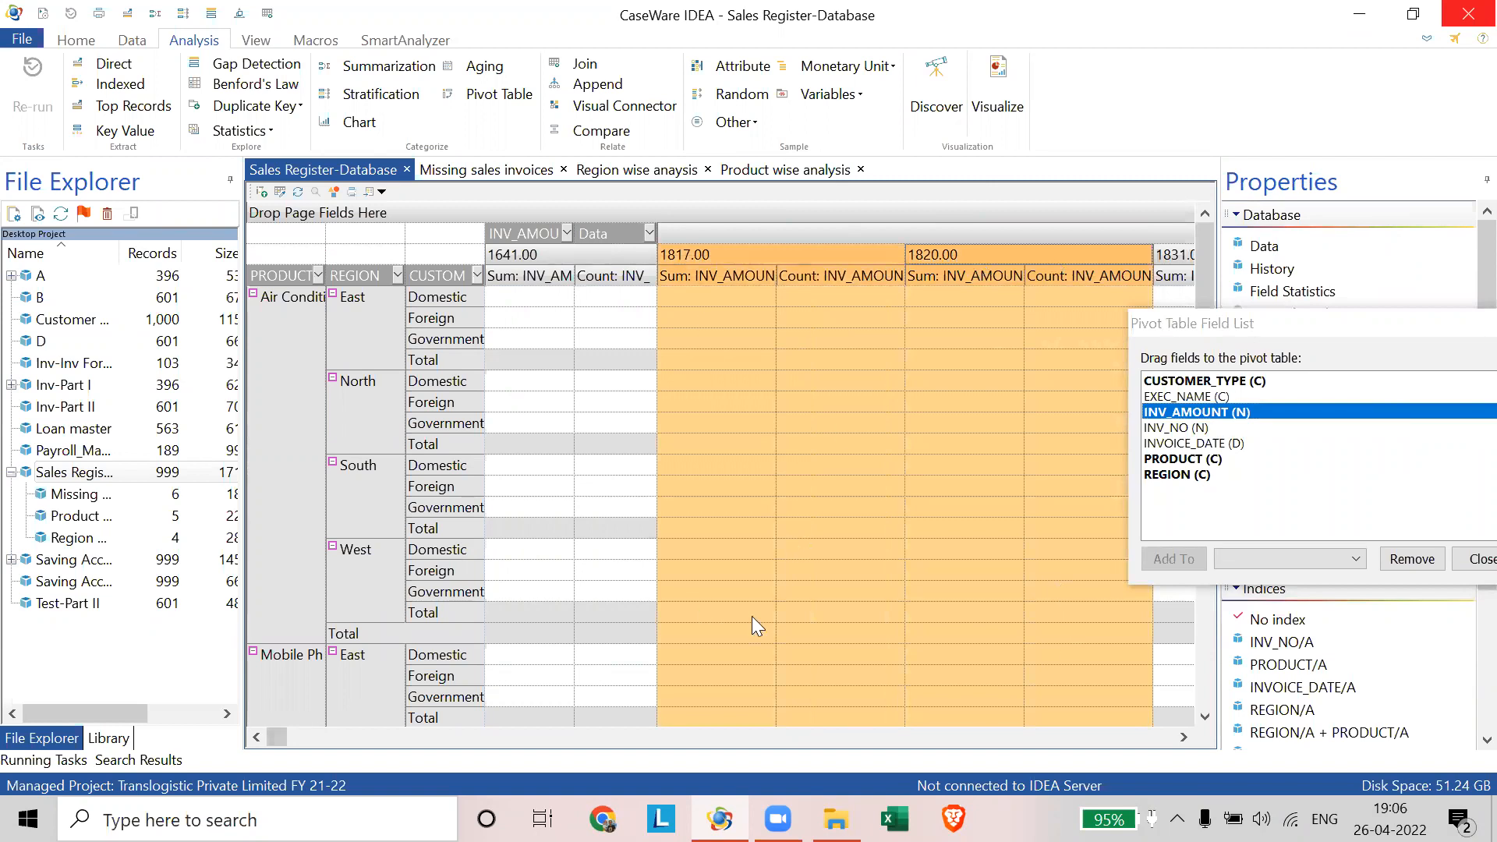
pyautogui.click(1086, 736)
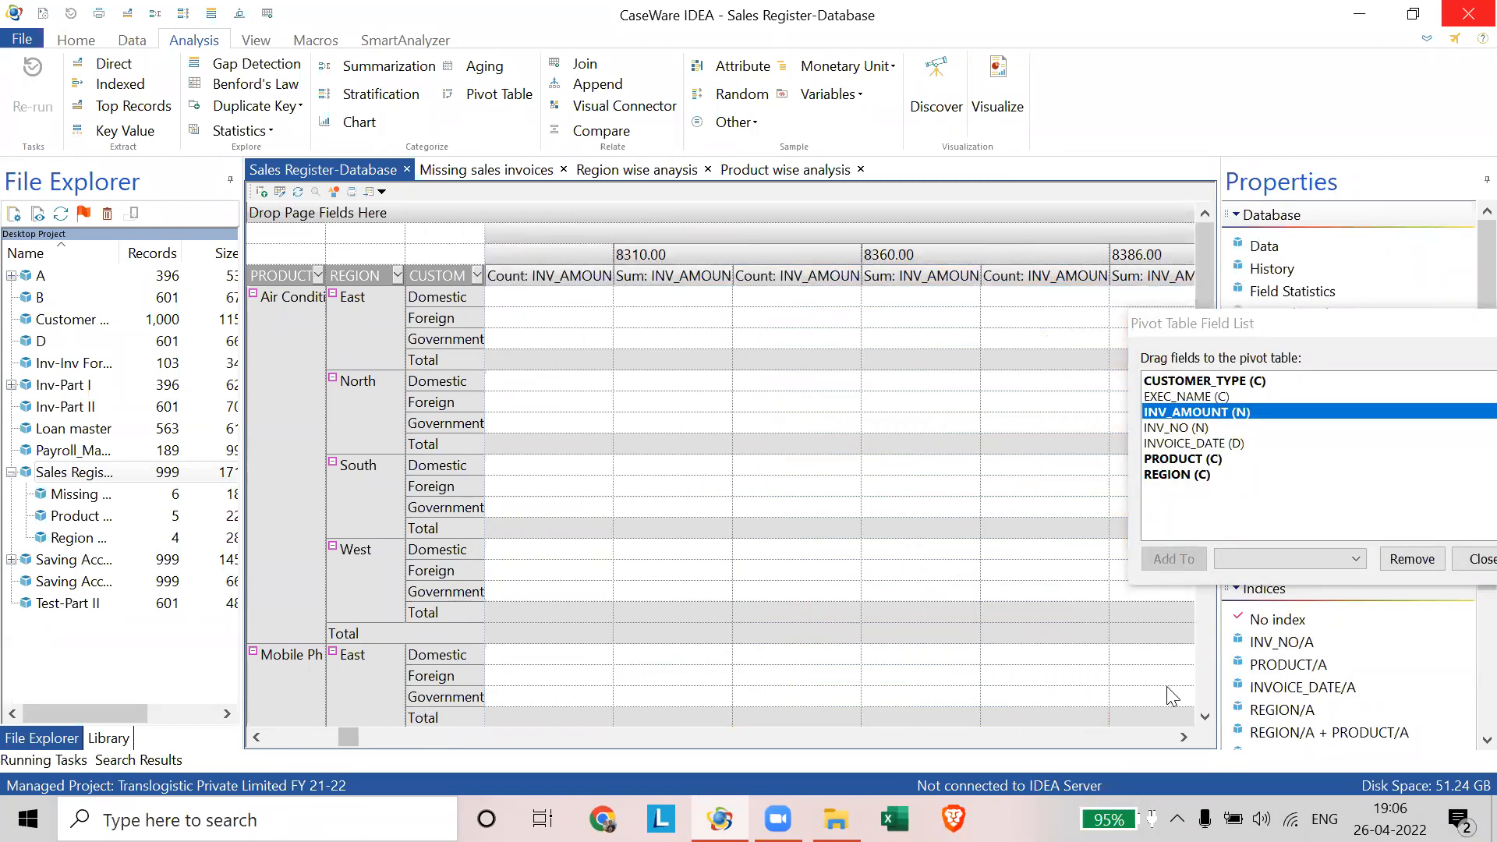
pyautogui.moveTo(348, 736); pyautogui.dragTo(1167, 736)
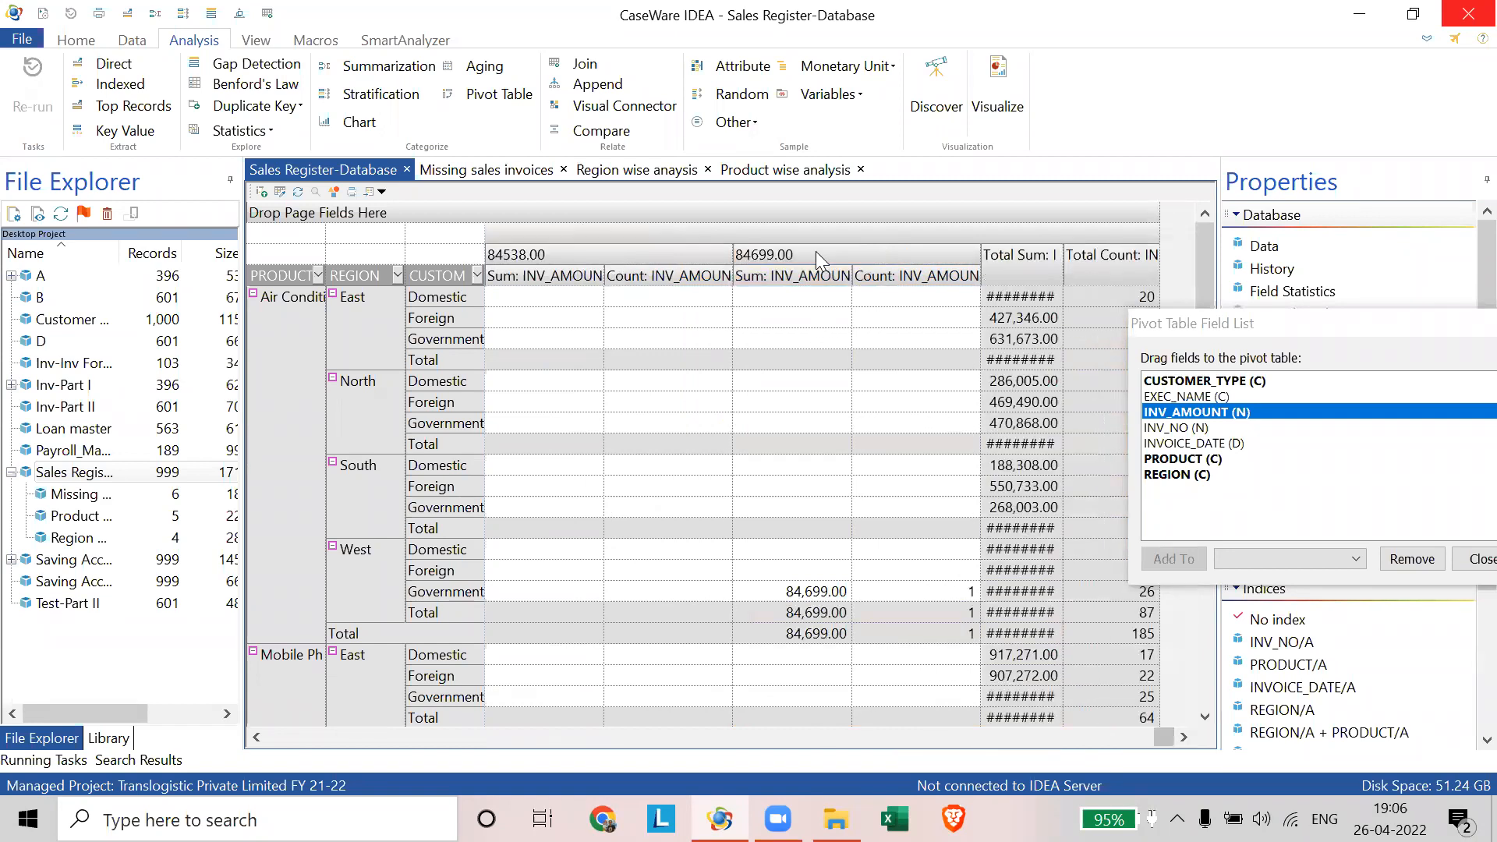
# - Remove CUSTOMER_TYPE from the pivot table's row fields
pyautogui.moveTo(1185, 415); pyautogui.dragTo(1107, 768)
pyautogui.click(486, 274)
pyautogui.moveTo(482, 450); pyautogui.dragTo(745, 443)
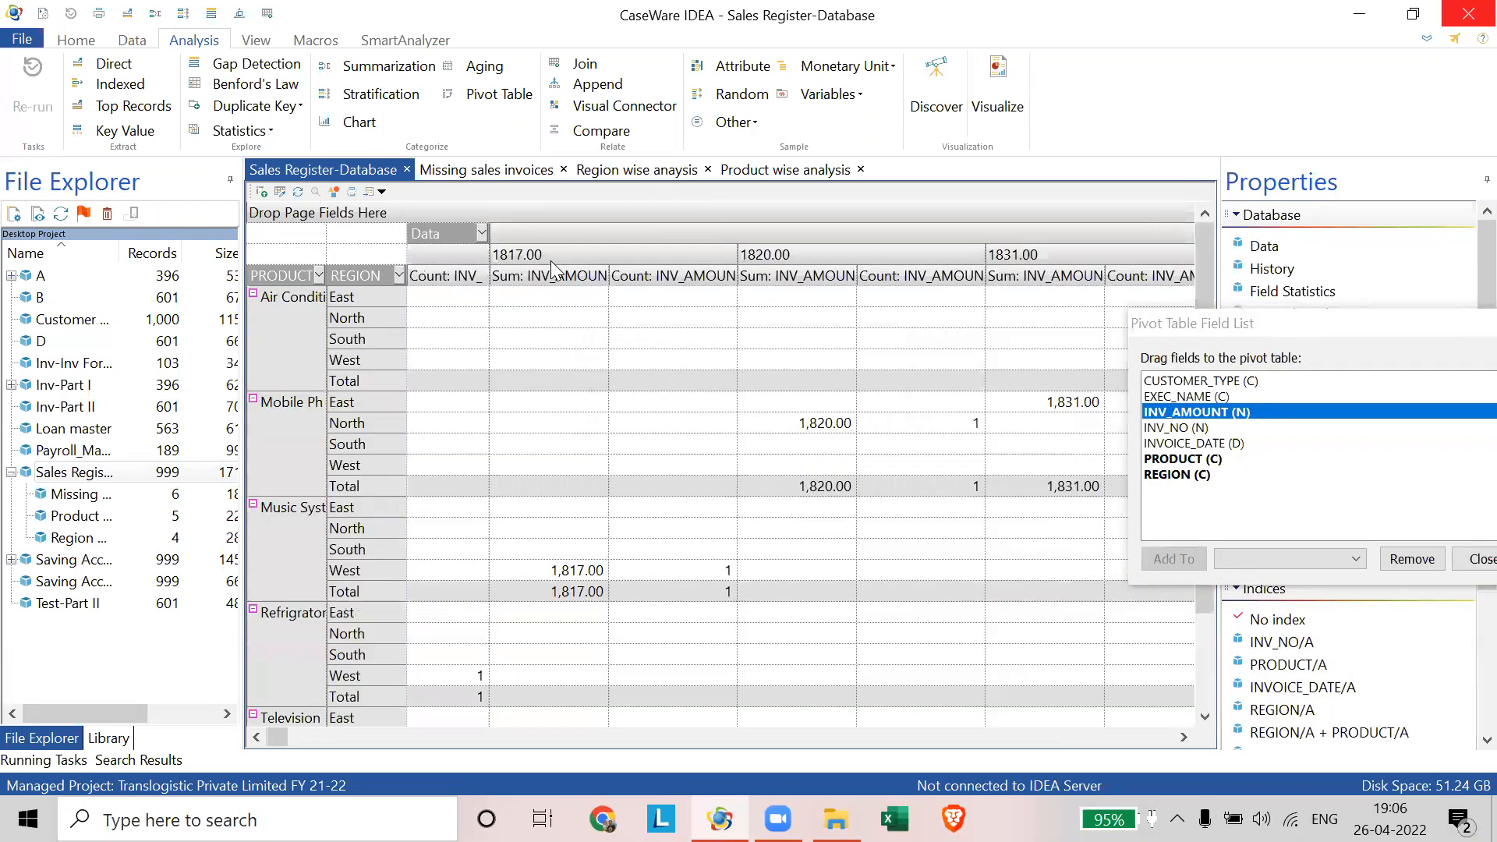
pyautogui.click(551, 260)
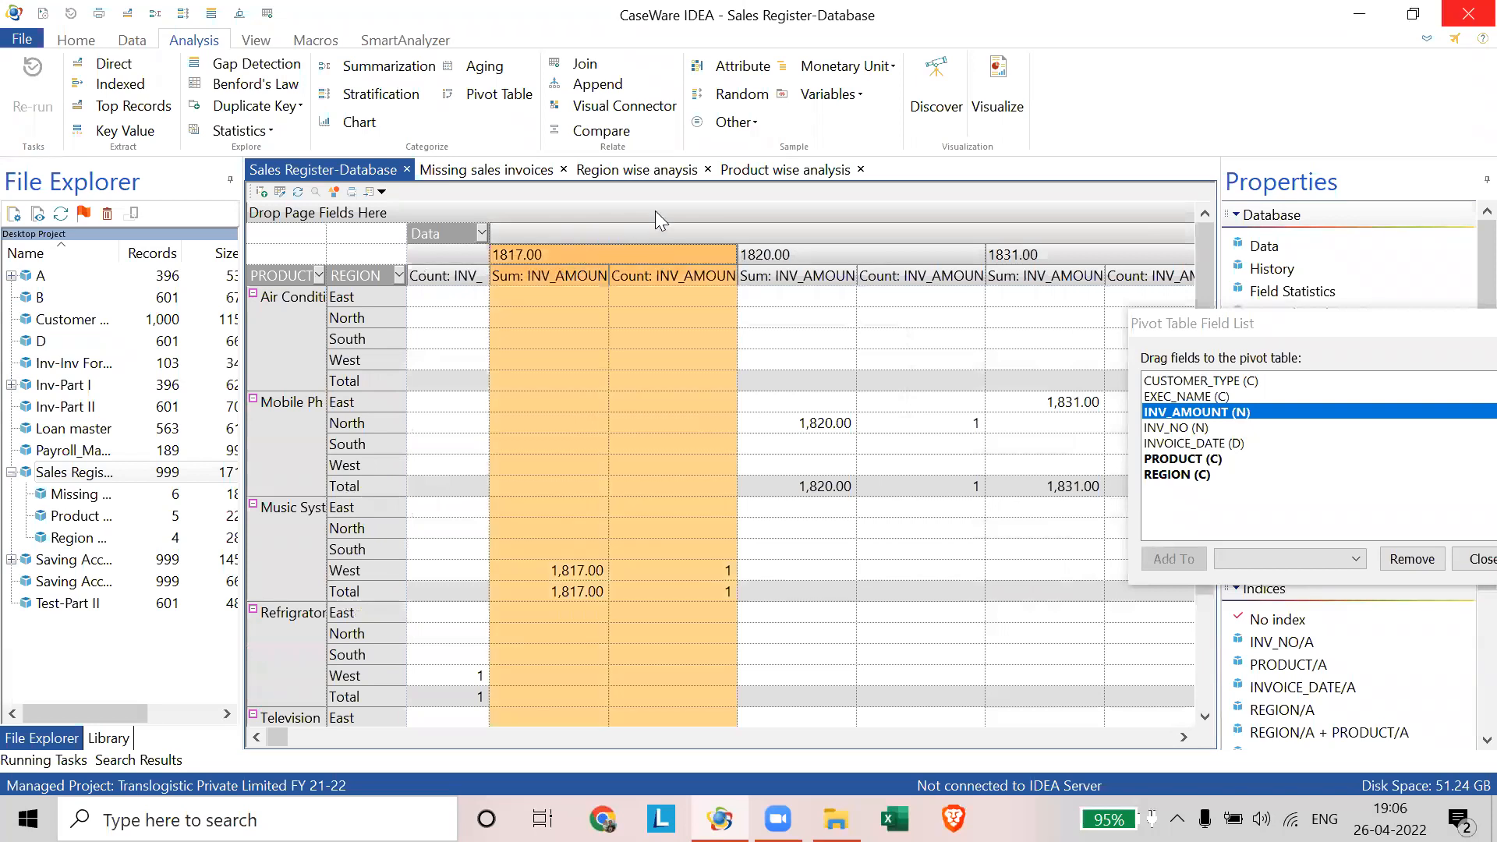
pyautogui.click(618, 232)
pyautogui.click(583, 237)
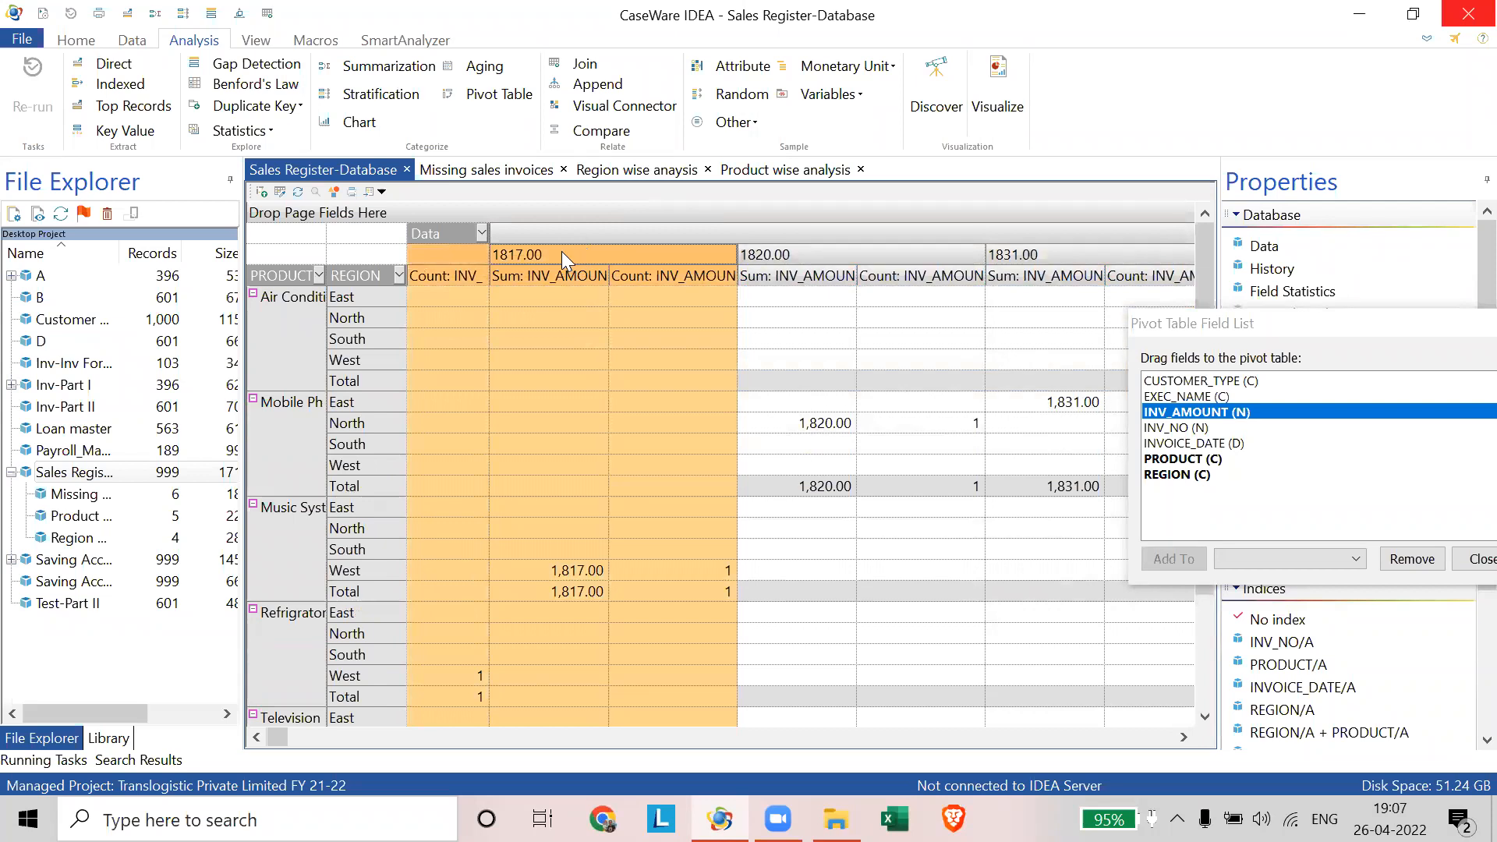
pyautogui.click(561, 251)
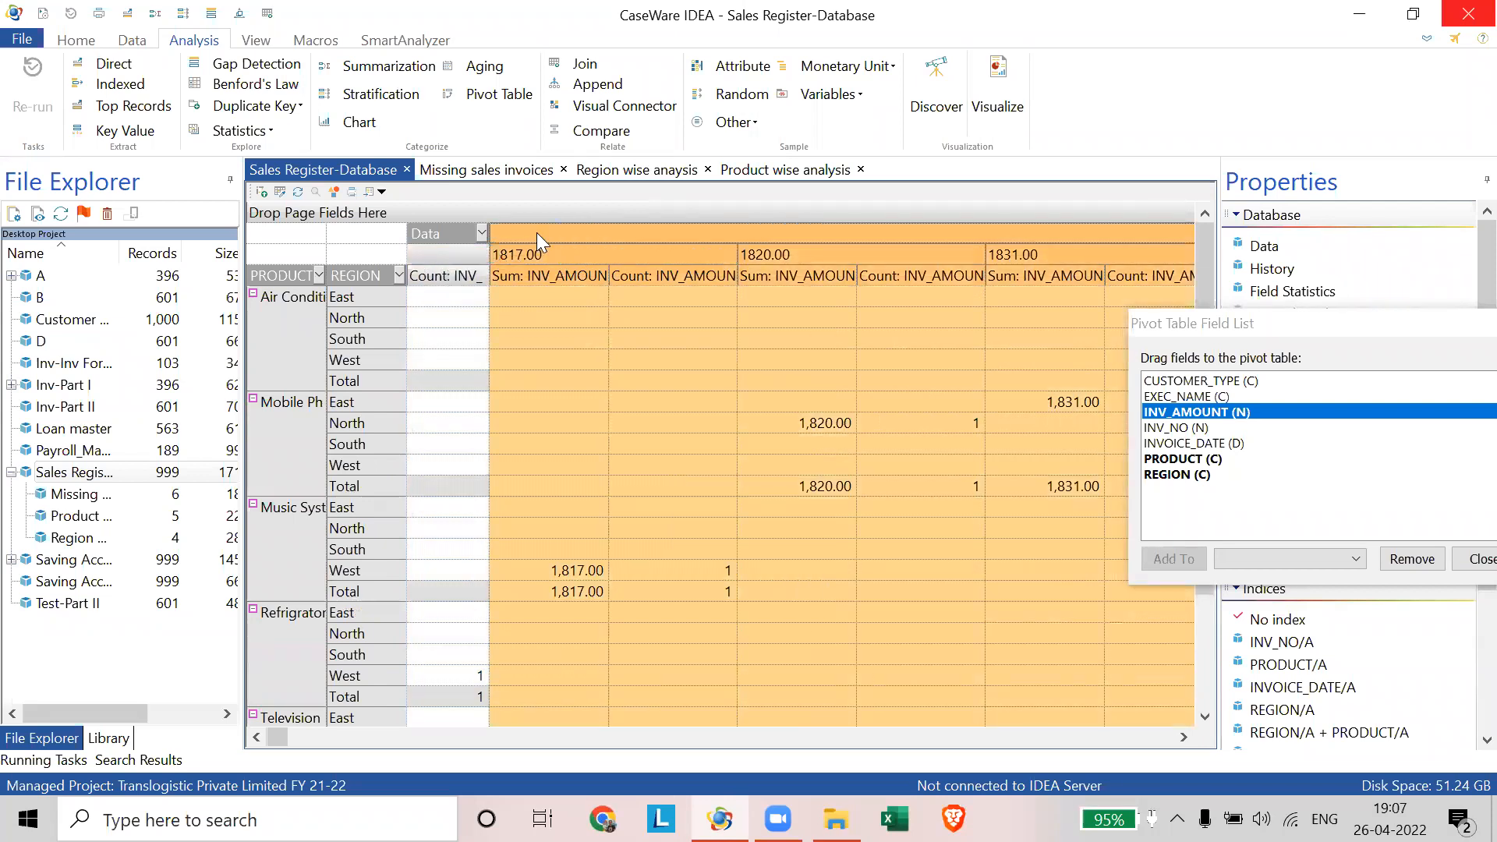
pyautogui.click(540, 259)
pyautogui.click(538, 256)
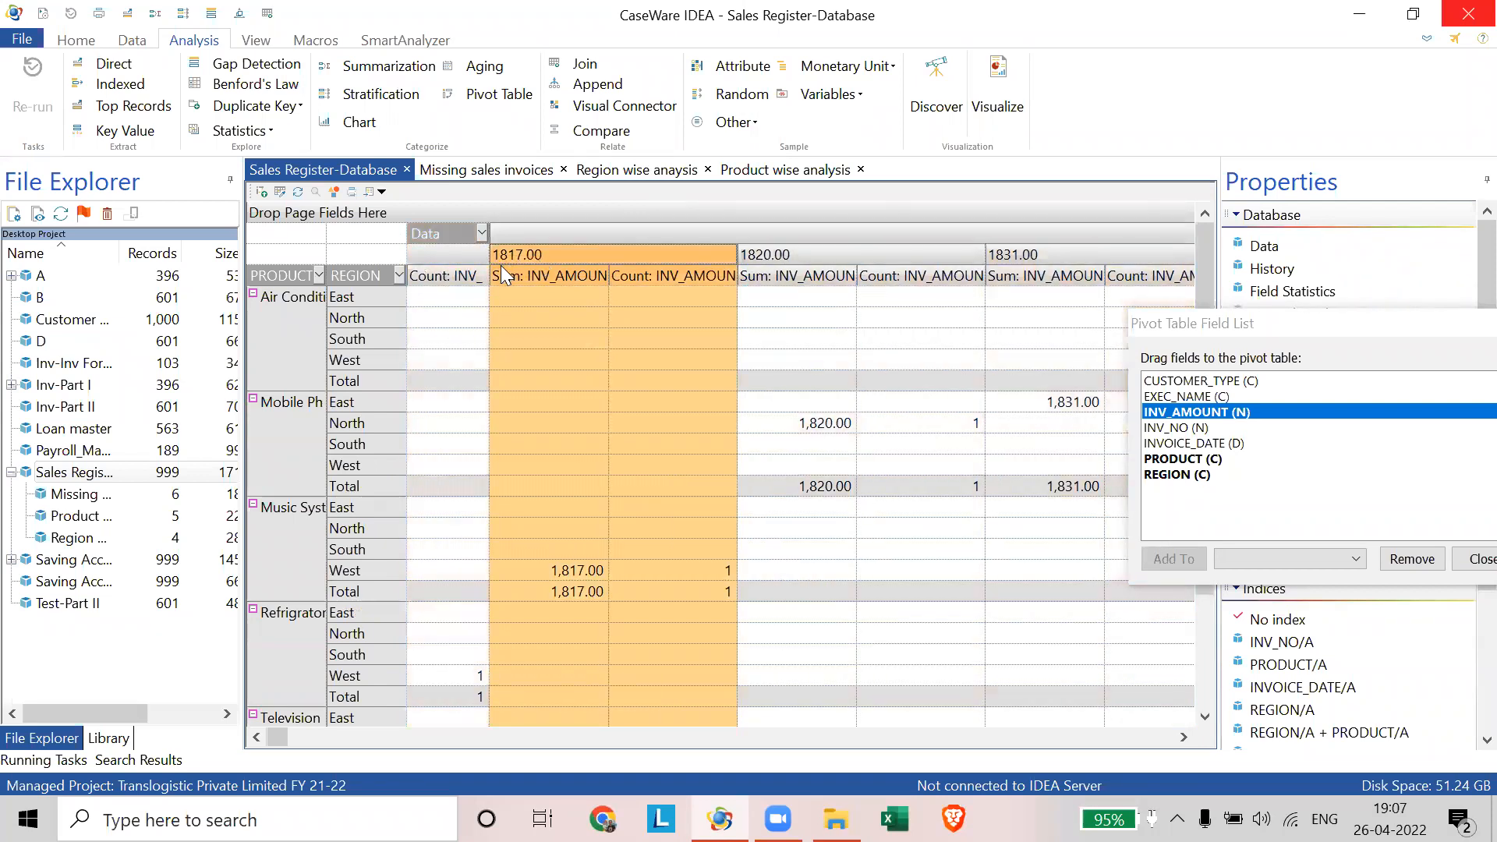
pyautogui.click(522, 272)
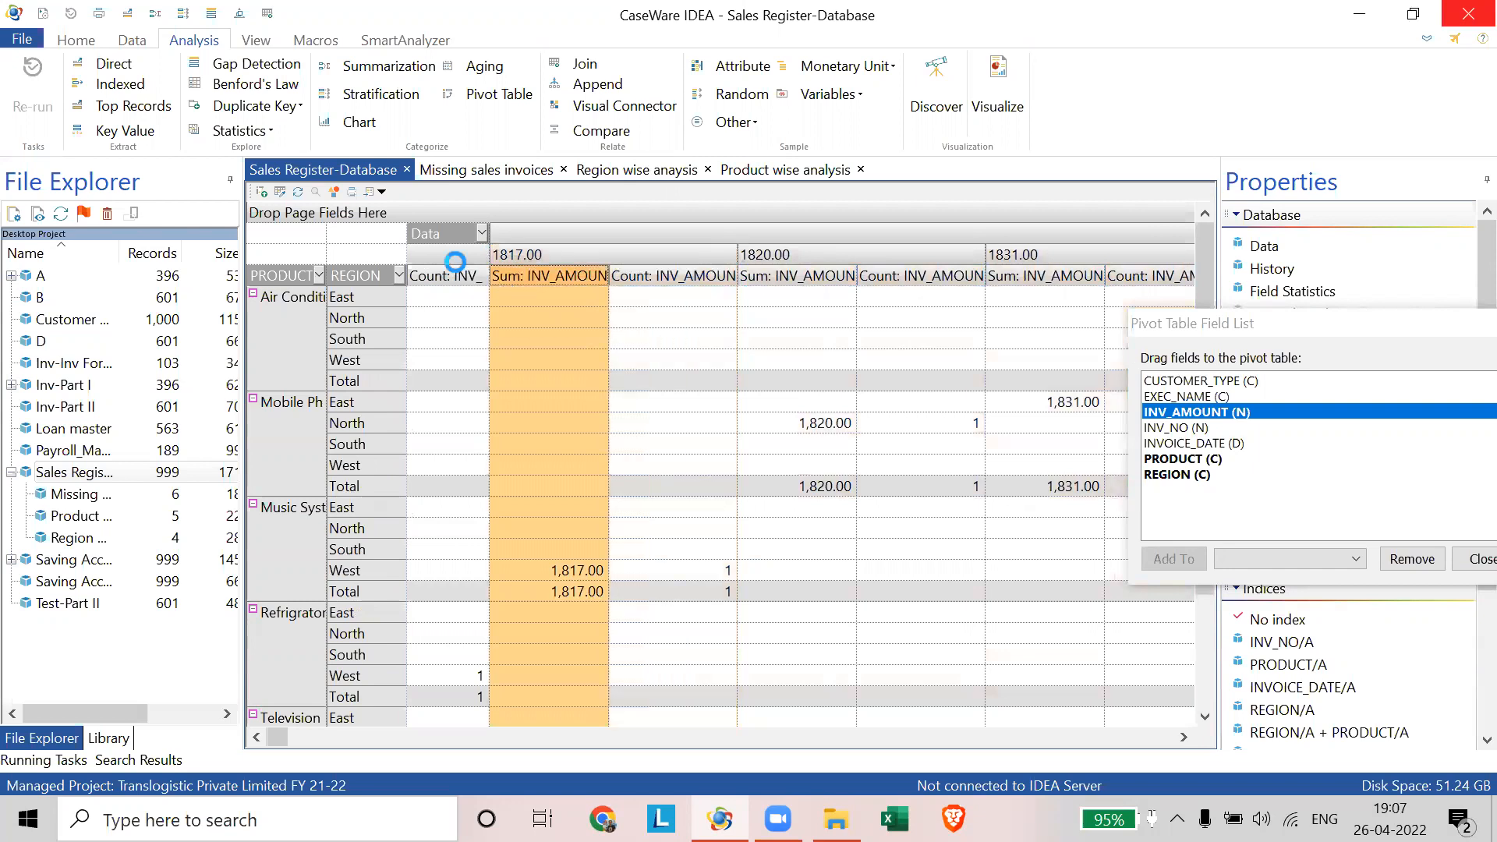
pyautogui.moveTo(519, 267); pyautogui.dragTo(449, 276)
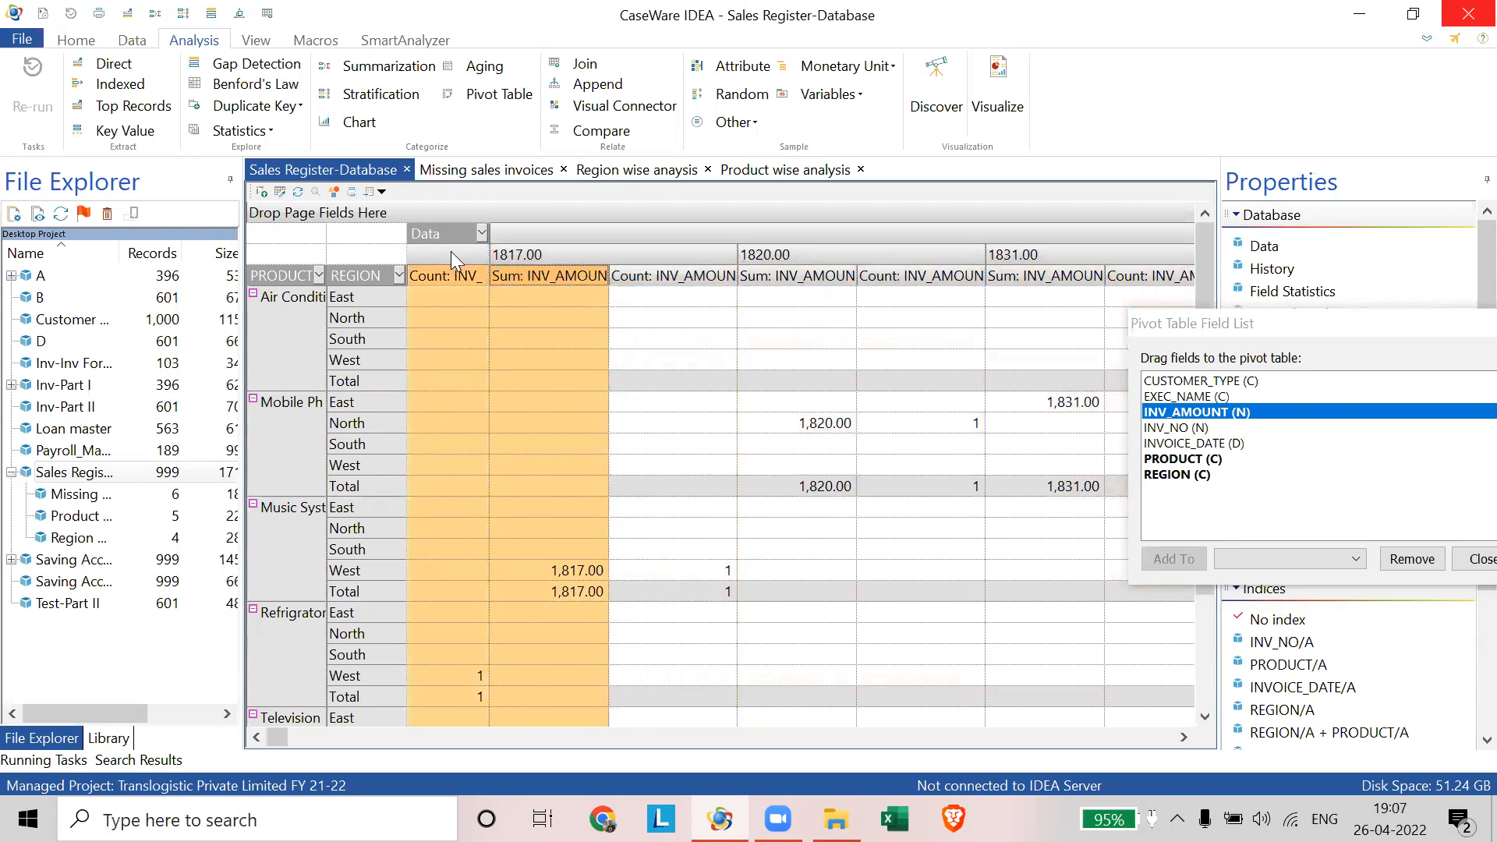
# - Hide the Count data item so only Sum of INV_AMOUNT is used, and remove INV_AMOUNT from the pivot's column fields
pyautogui.click(482, 234)
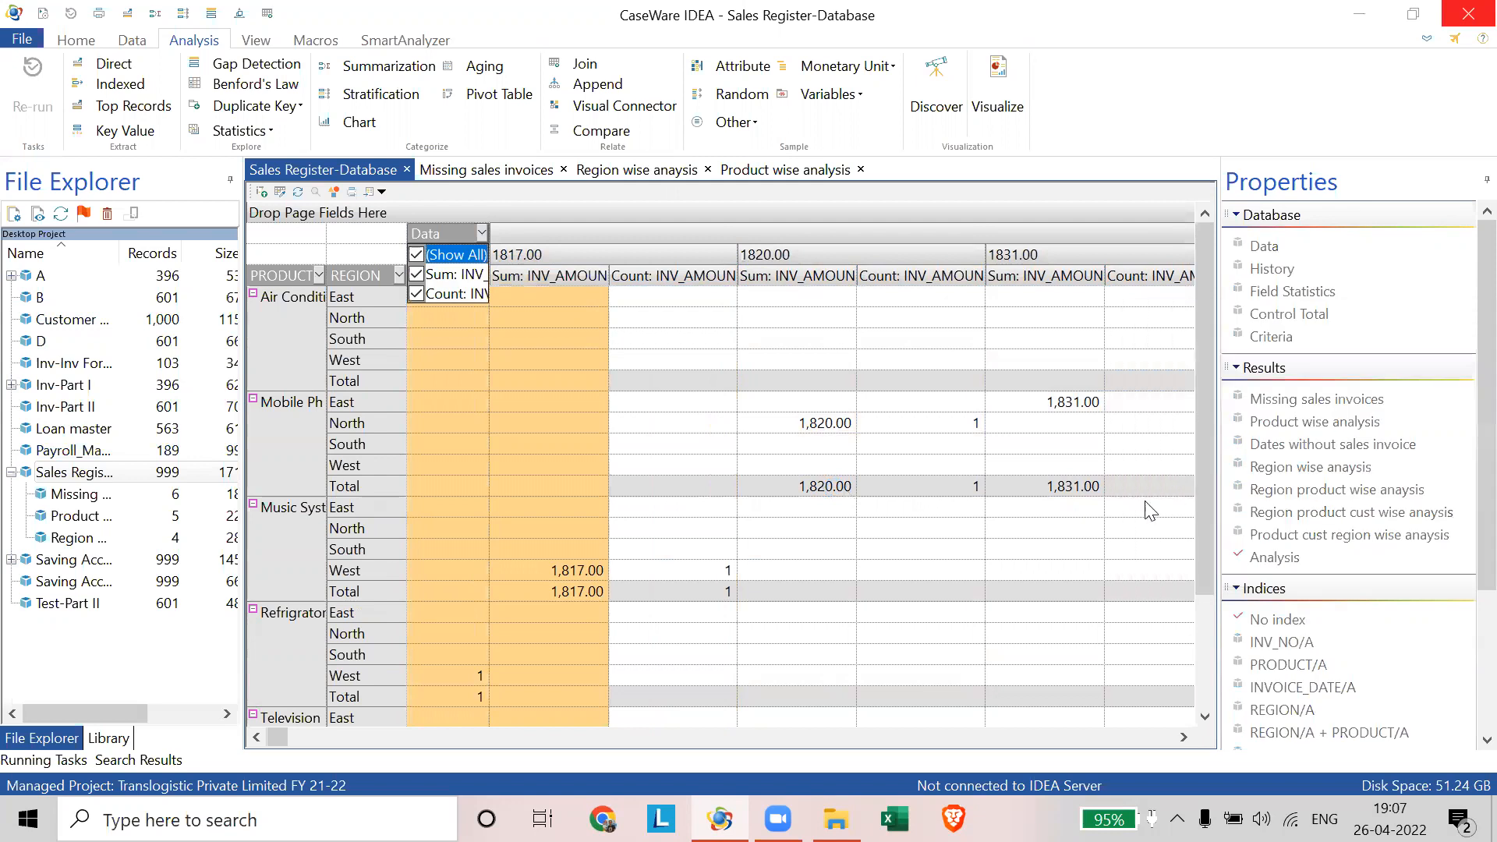
pyautogui.click(1195, 421)
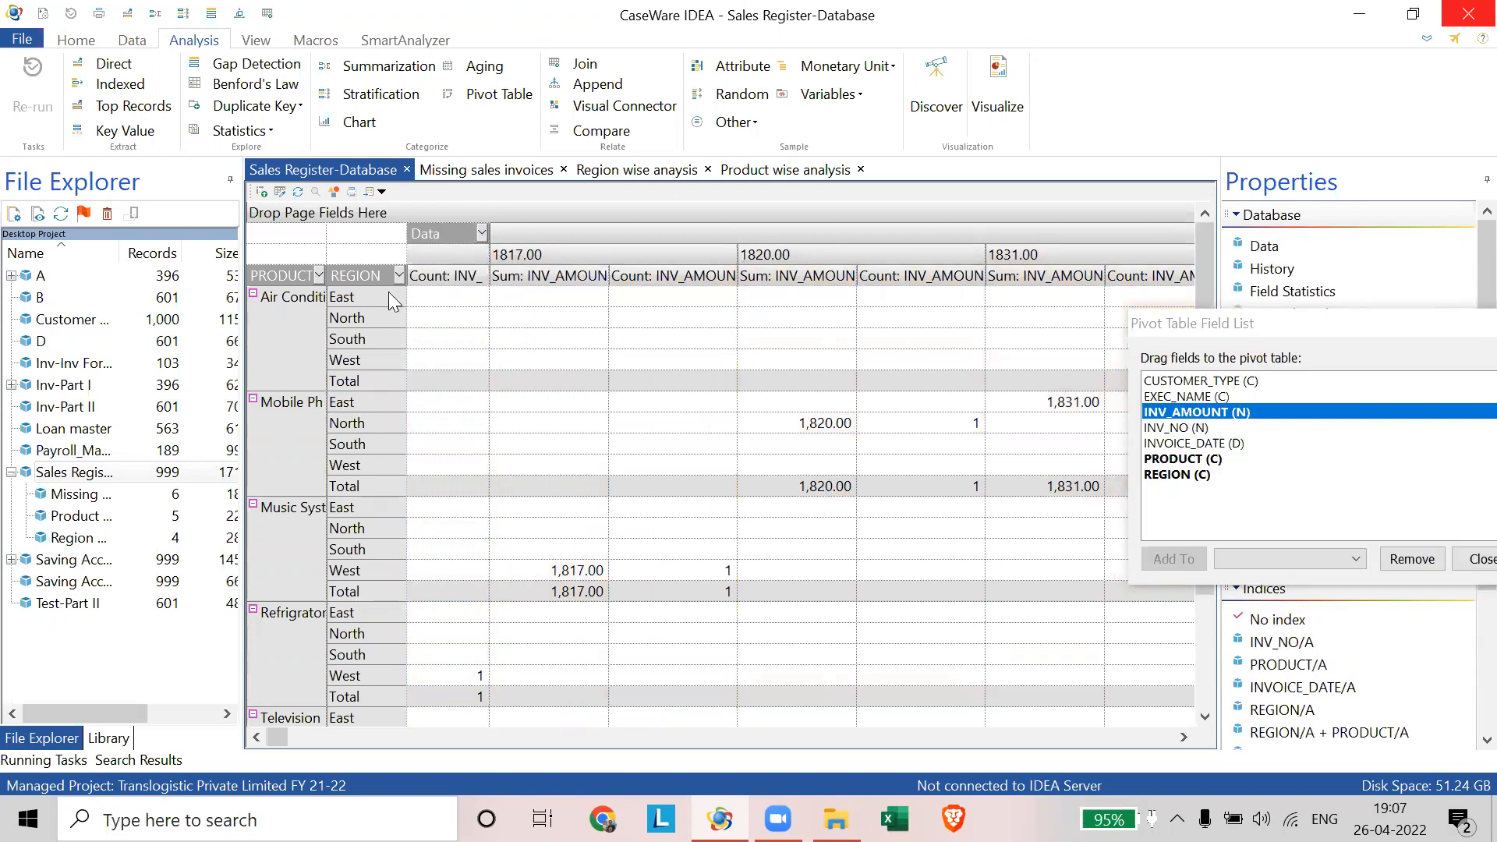
pyautogui.click(481, 235)
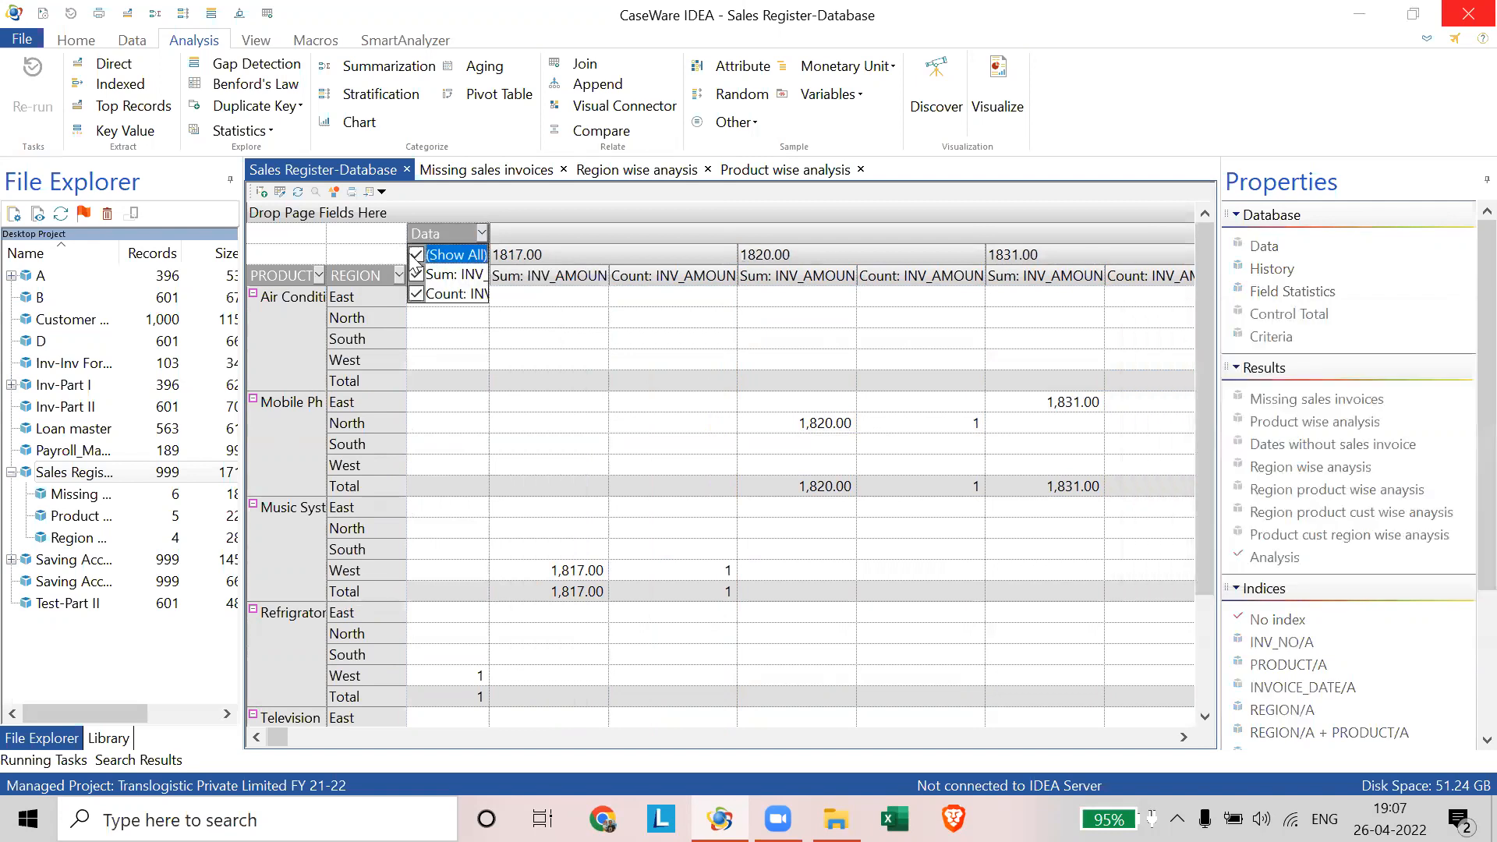
pyautogui.click(416, 294)
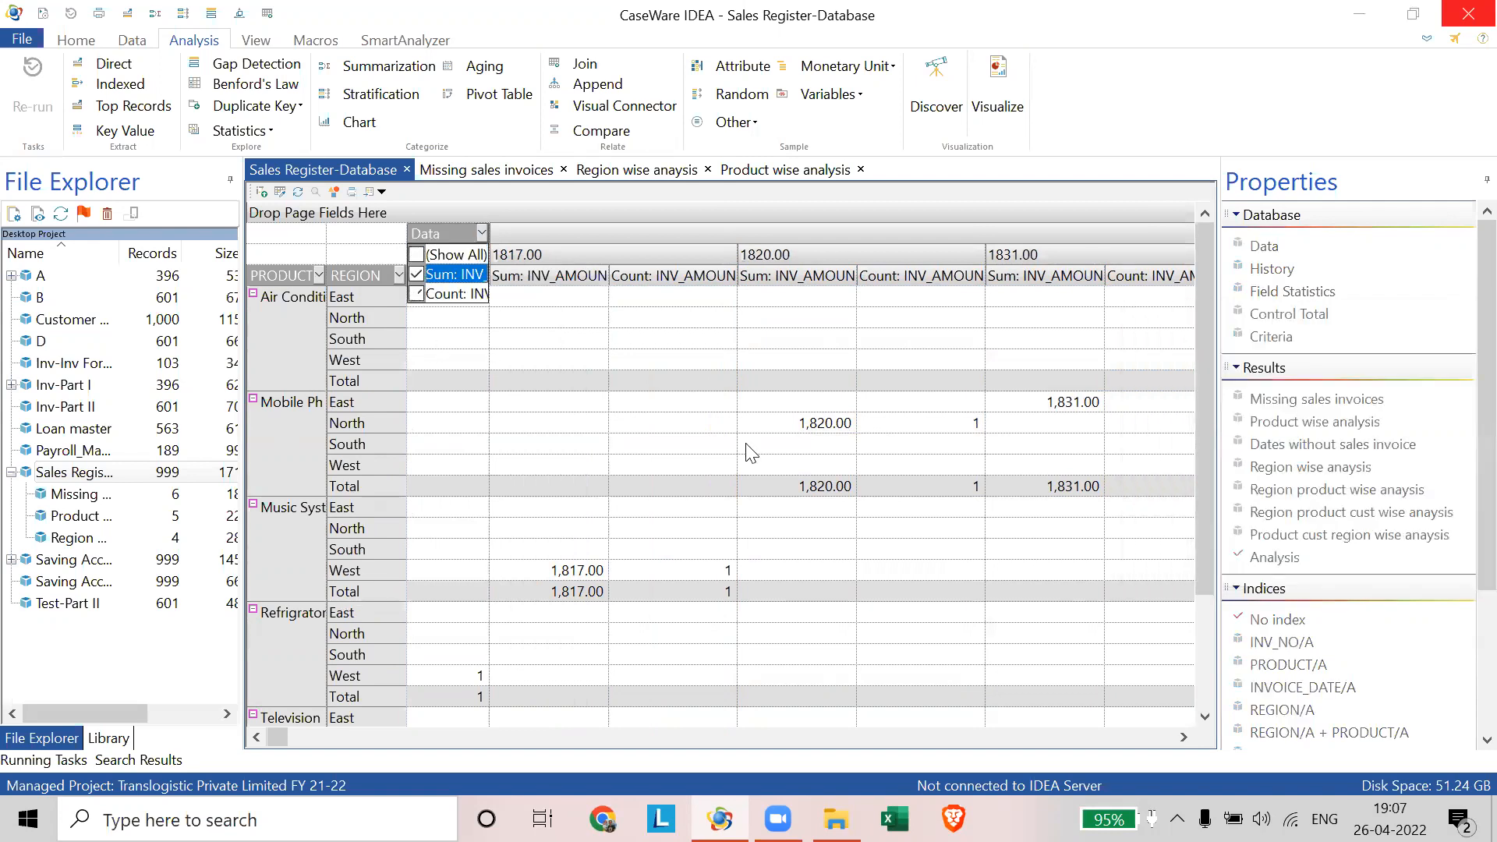
pyautogui.click(751, 452)
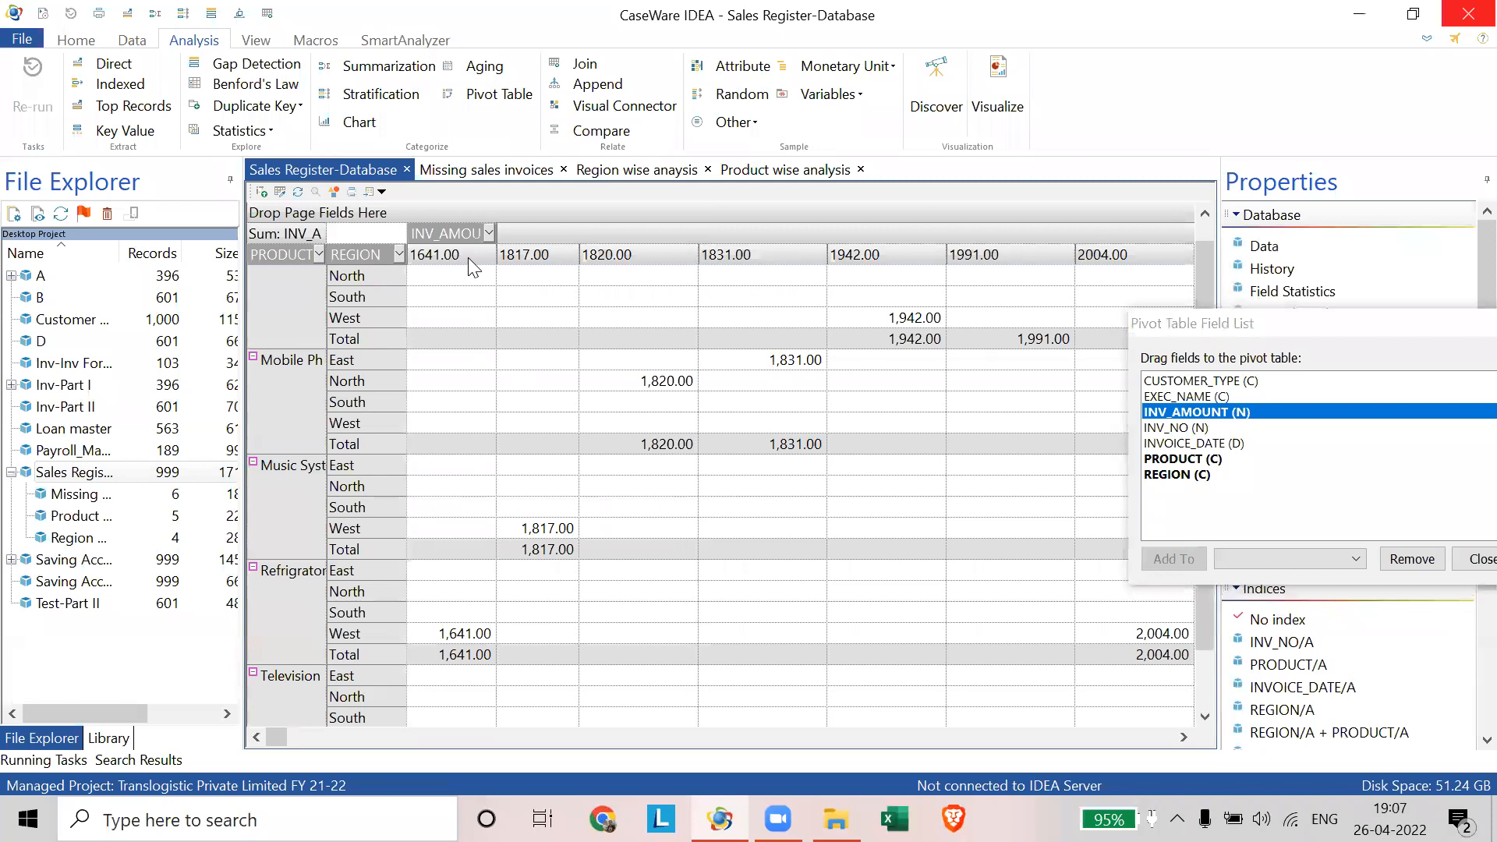
pyautogui.click(468, 258)
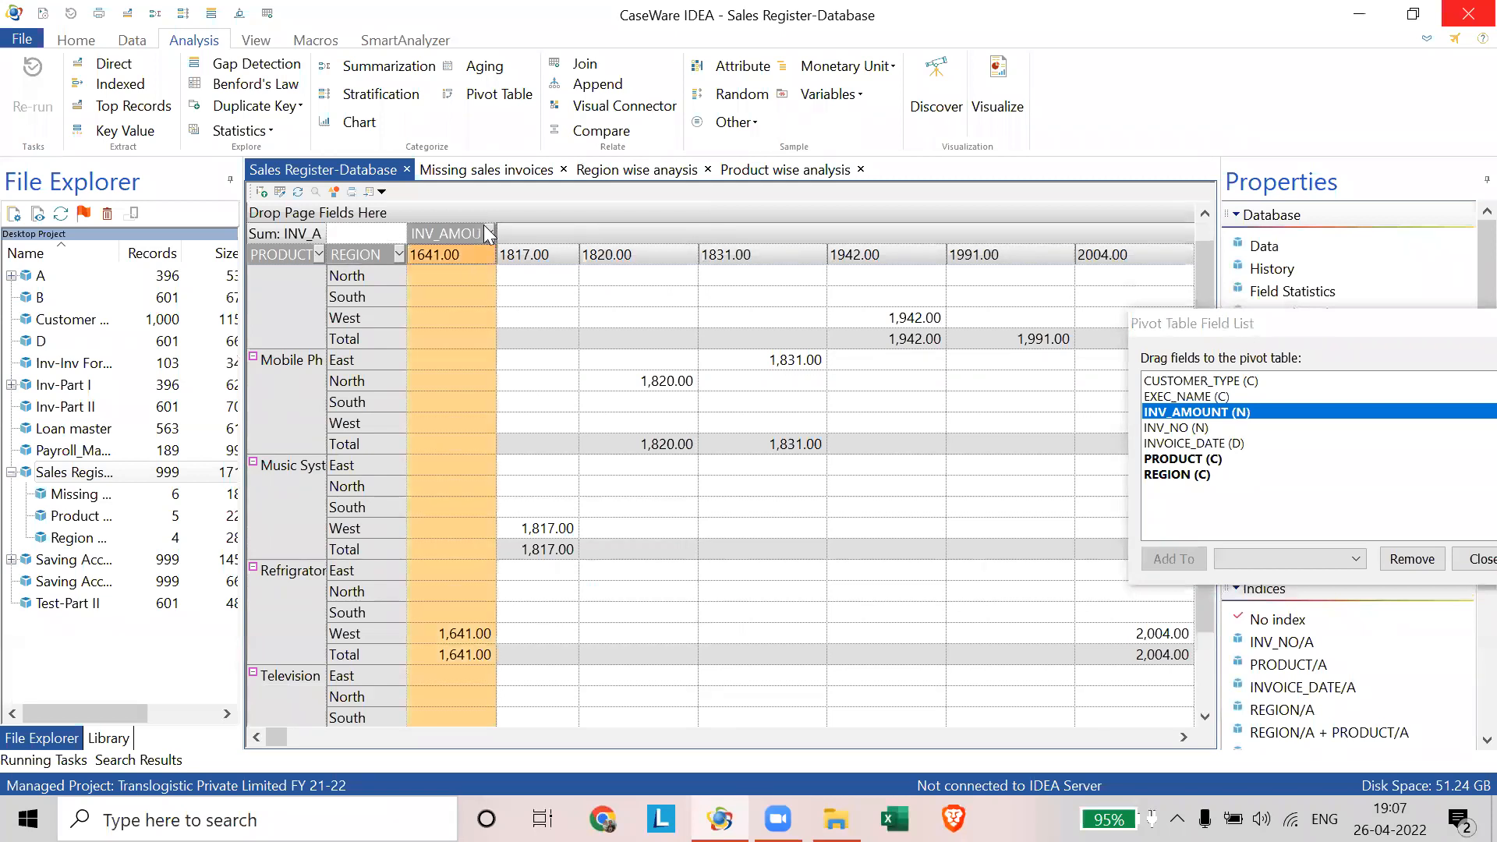
pyautogui.moveTo(463, 230); pyautogui.dragTo(360, 232)
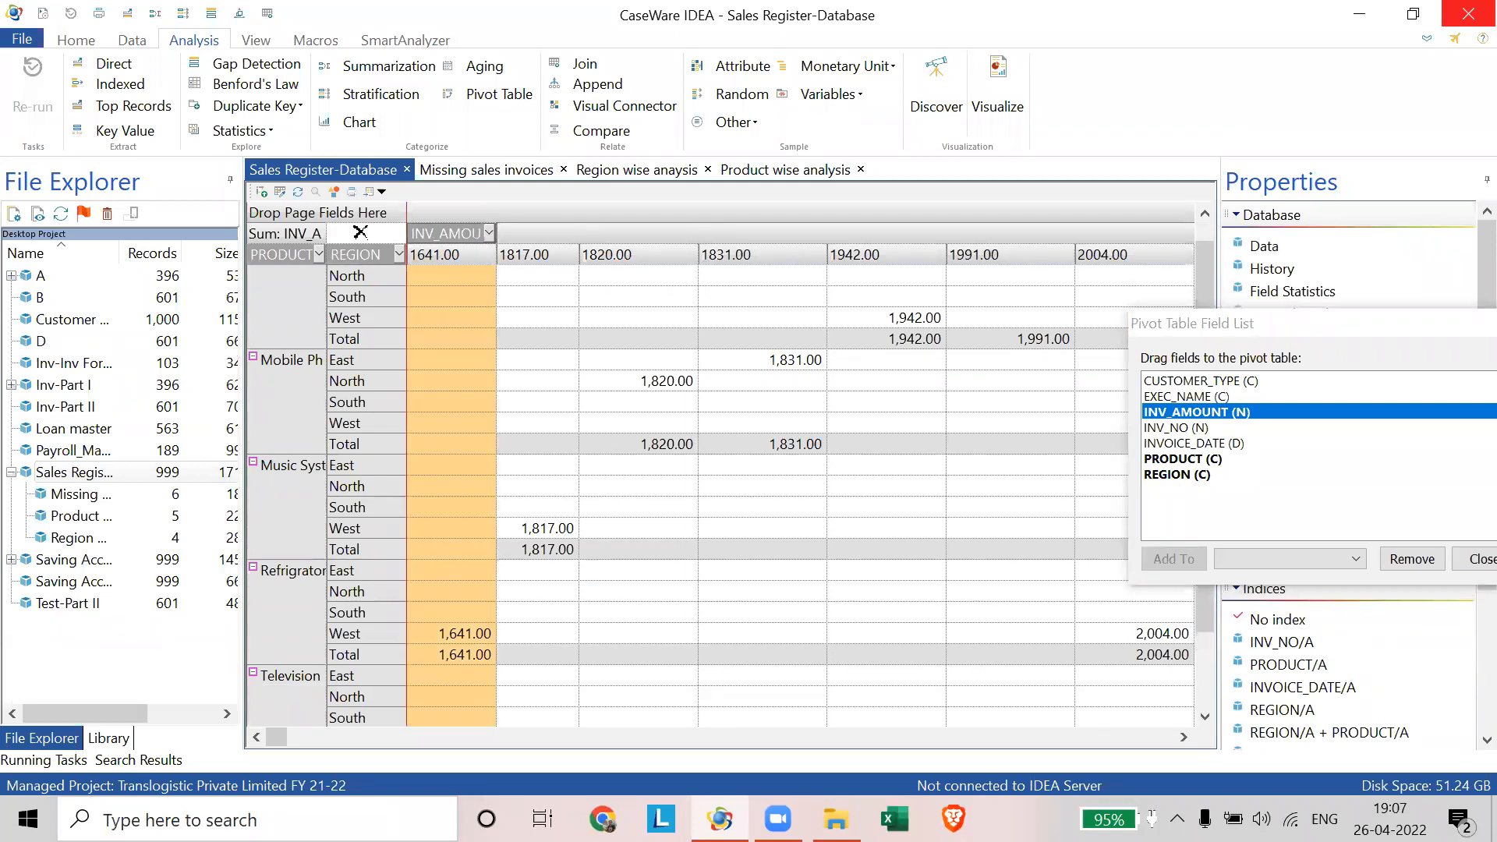
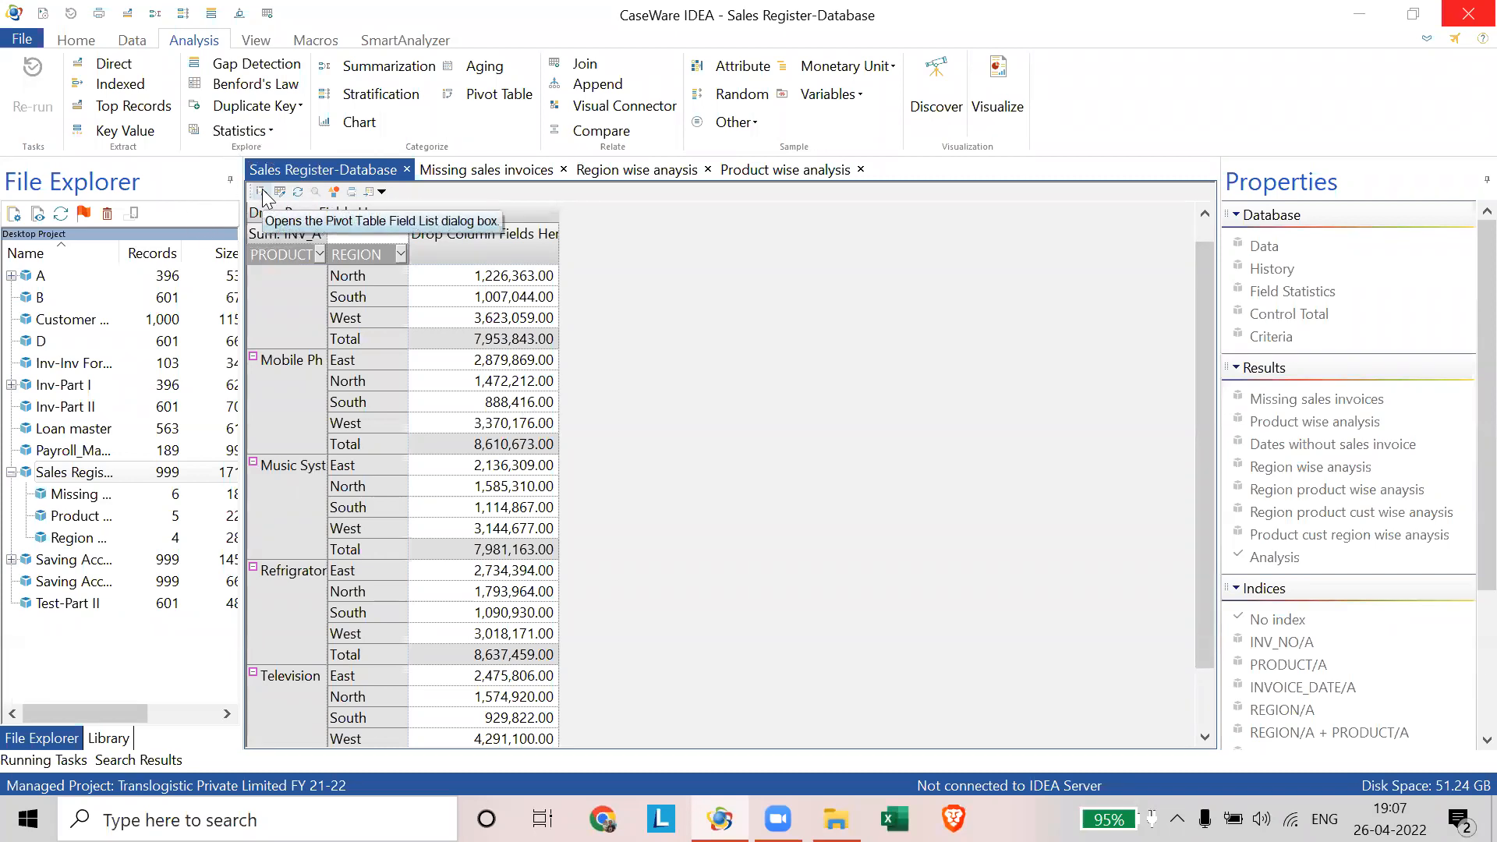
# - Close and reopen the Pivot Table Field List
pyautogui.click(263, 193)
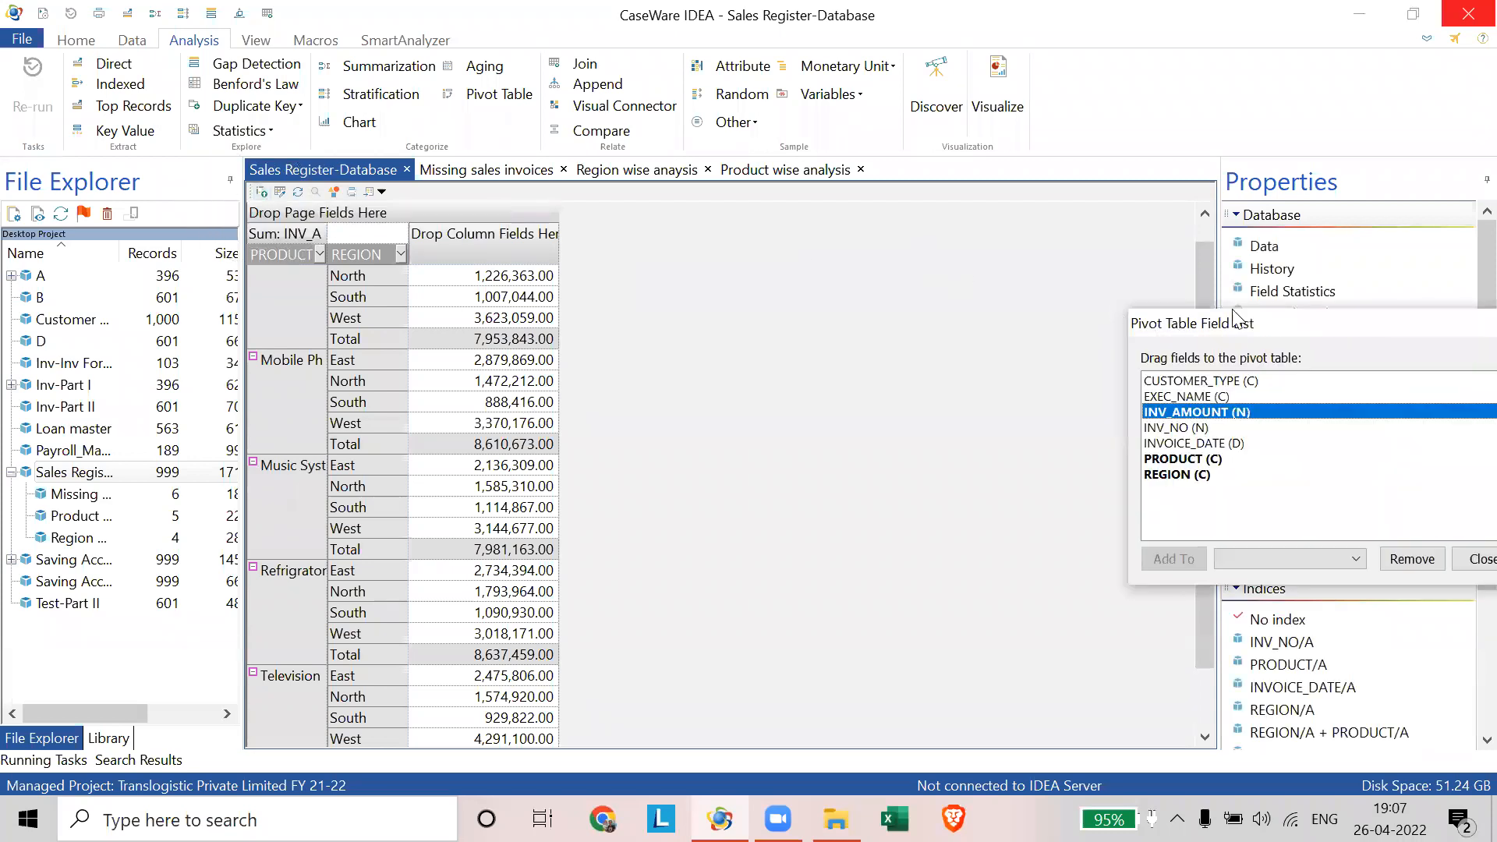
pyautogui.click(261, 194)
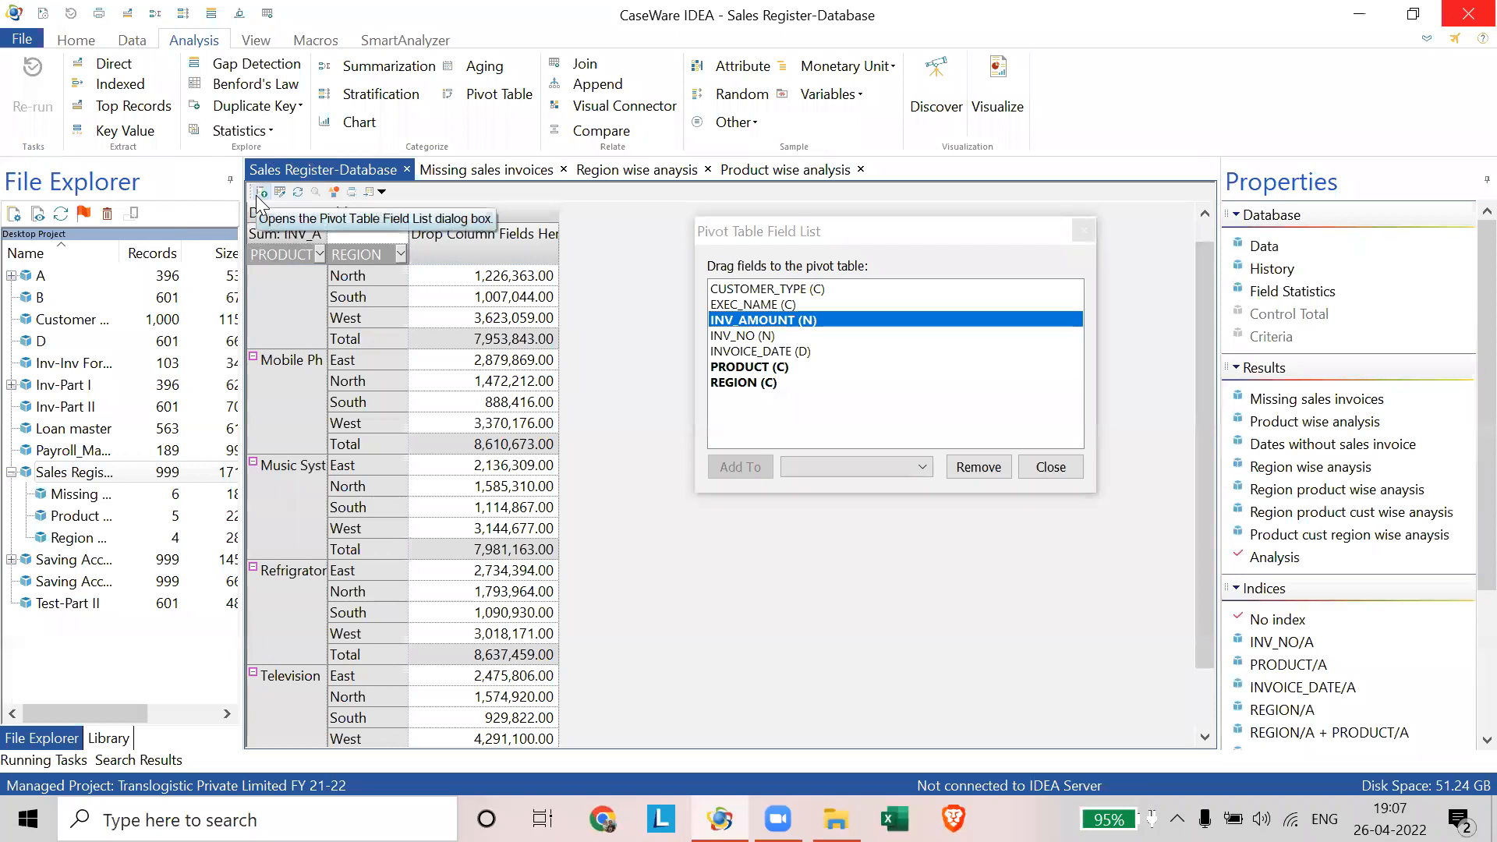
pyautogui.click(1028, 468)
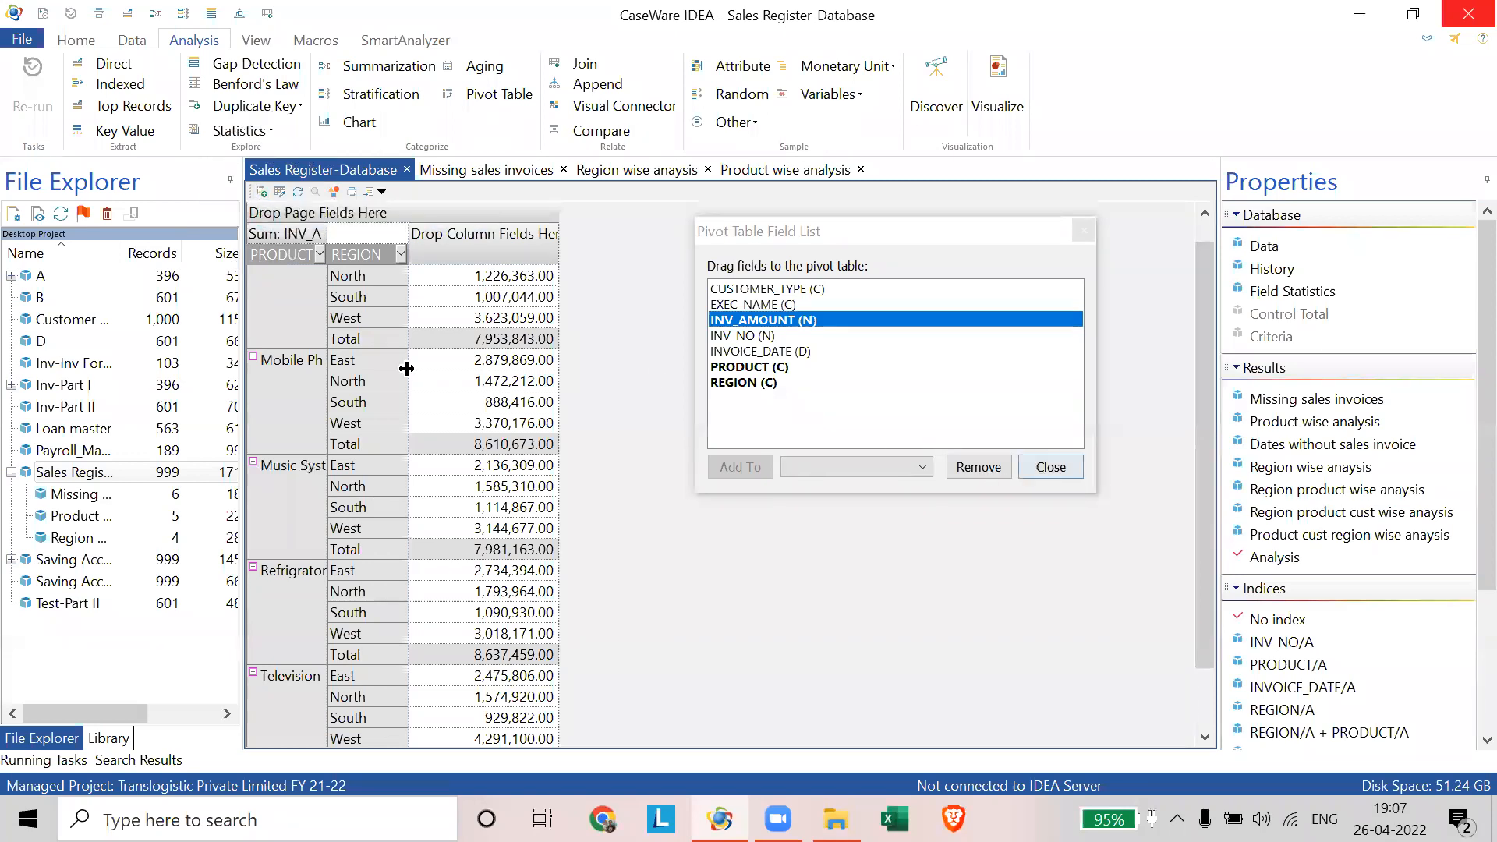
pyautogui.click(261, 192)
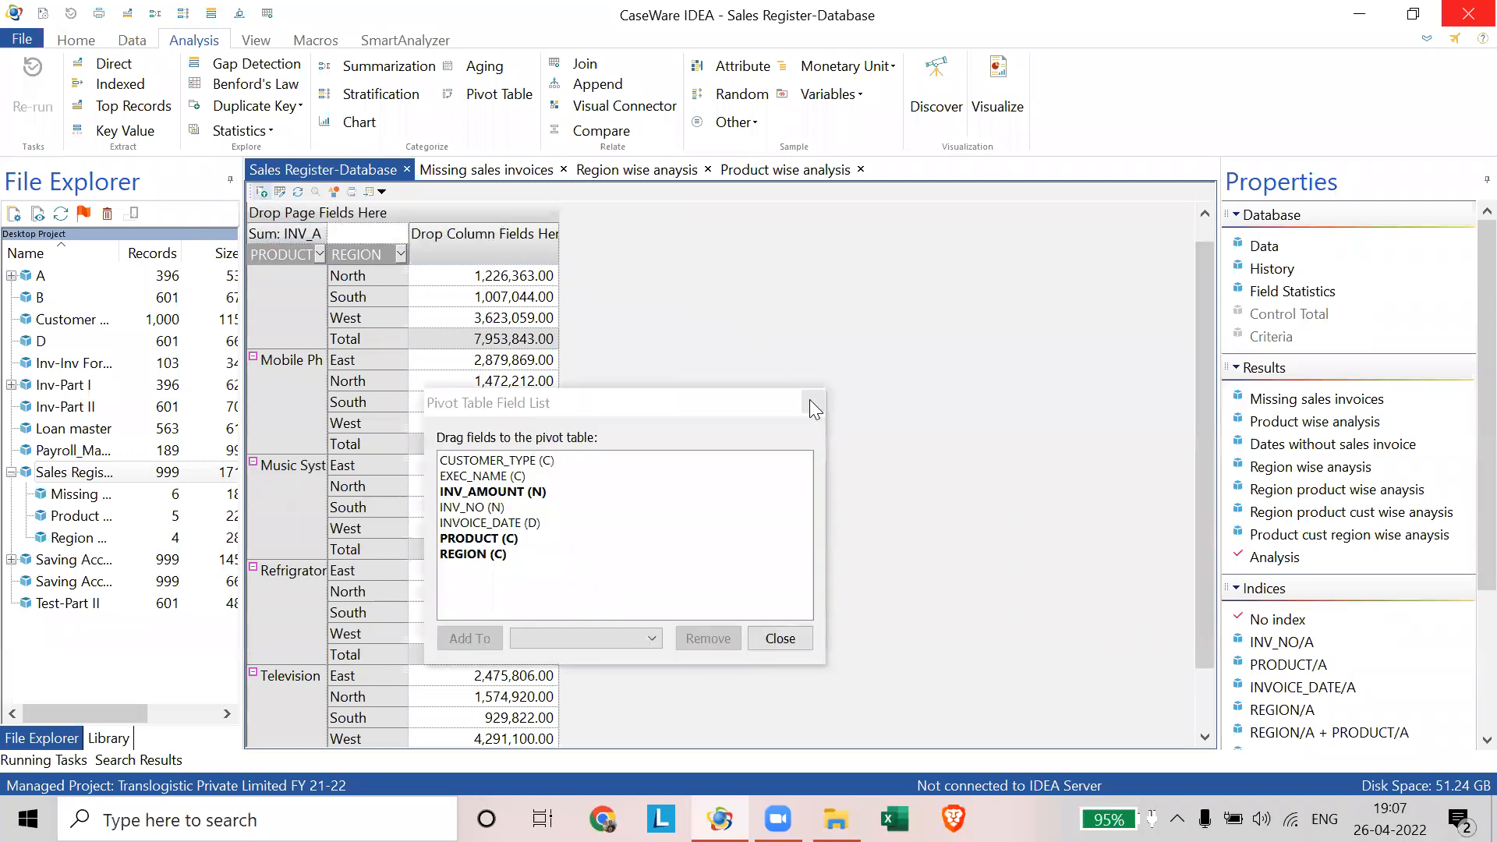
pyautogui.click(472, 298)
pyautogui.click(259, 192)
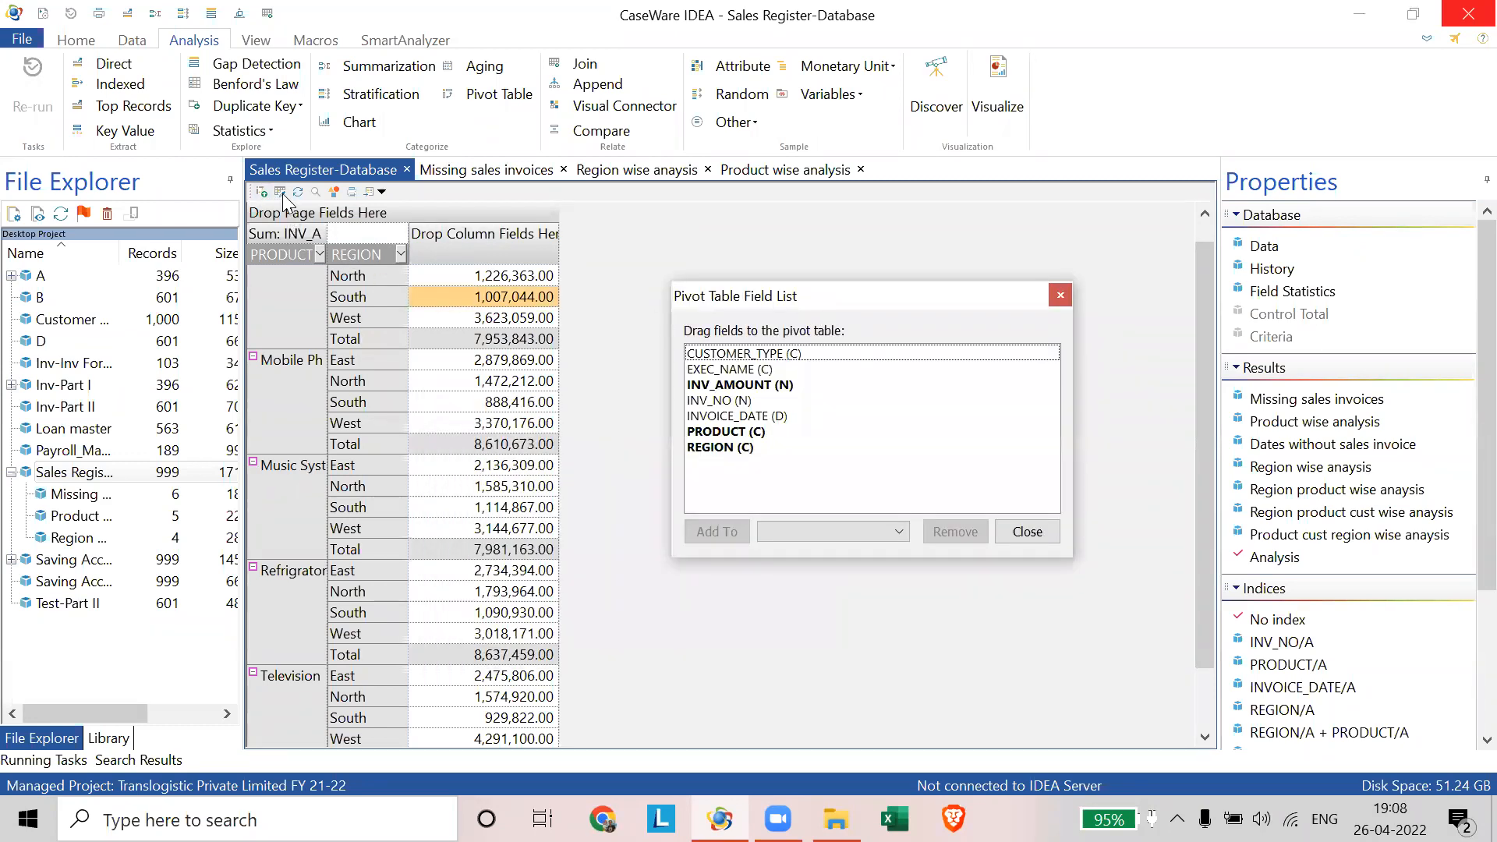
# - View the background colour options for the pivot's grand total row and column, and dismiss them
pyautogui.click(337, 232)
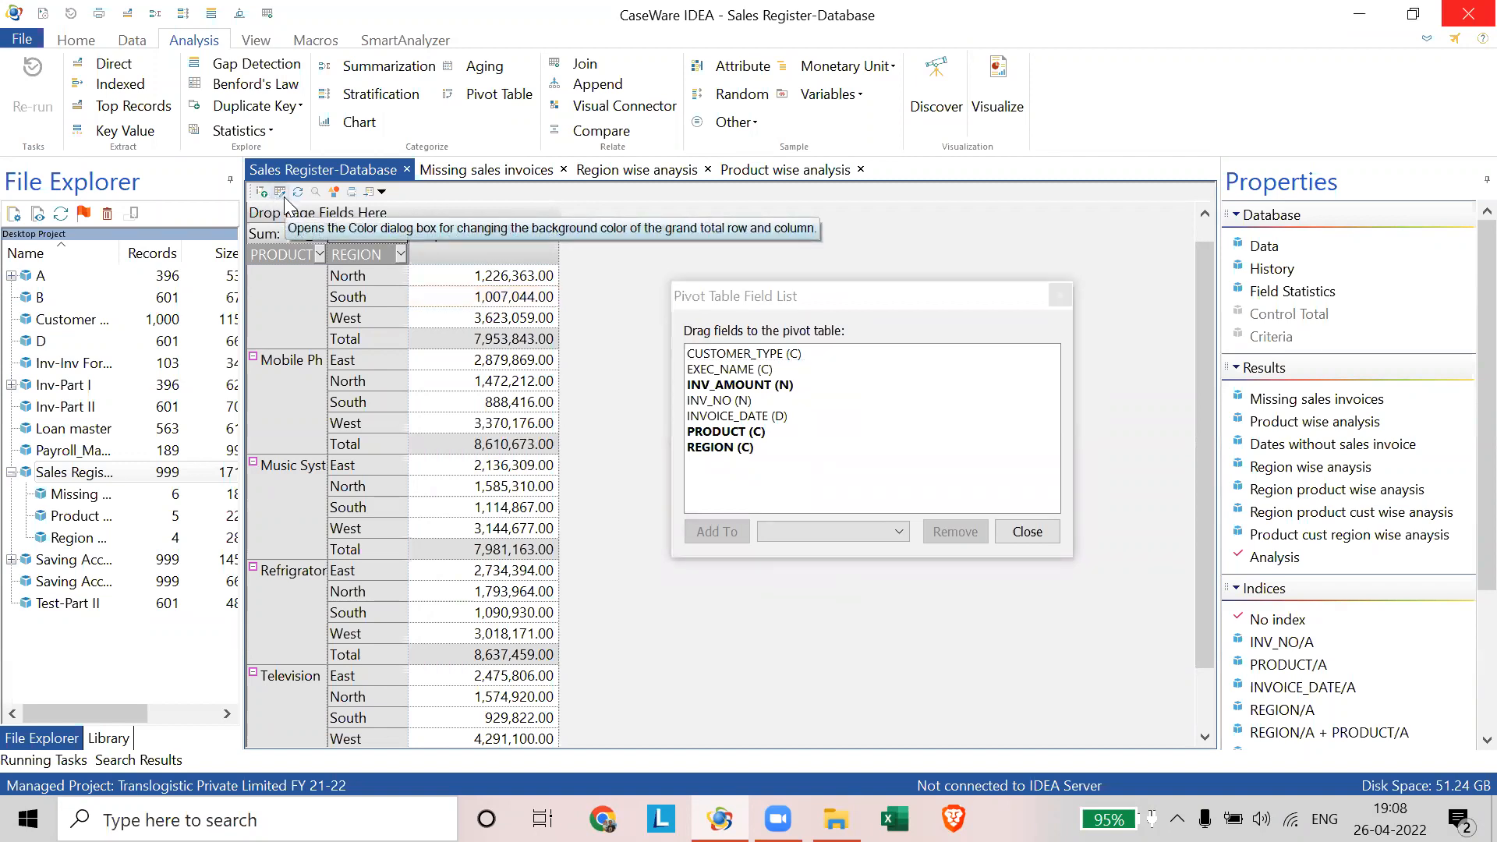
pyautogui.click(284, 196)
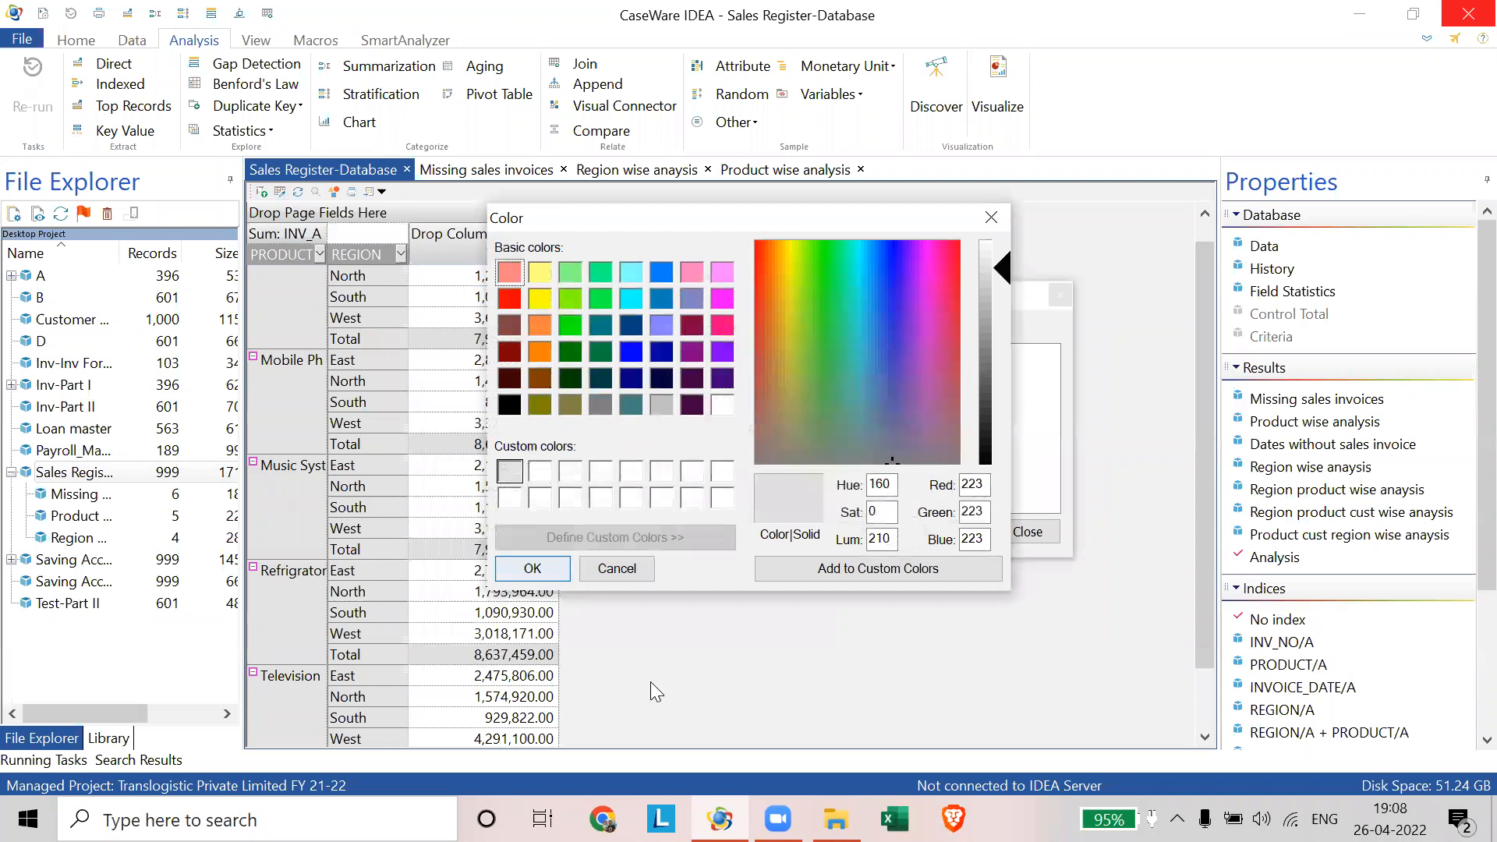
pyautogui.click(991, 218)
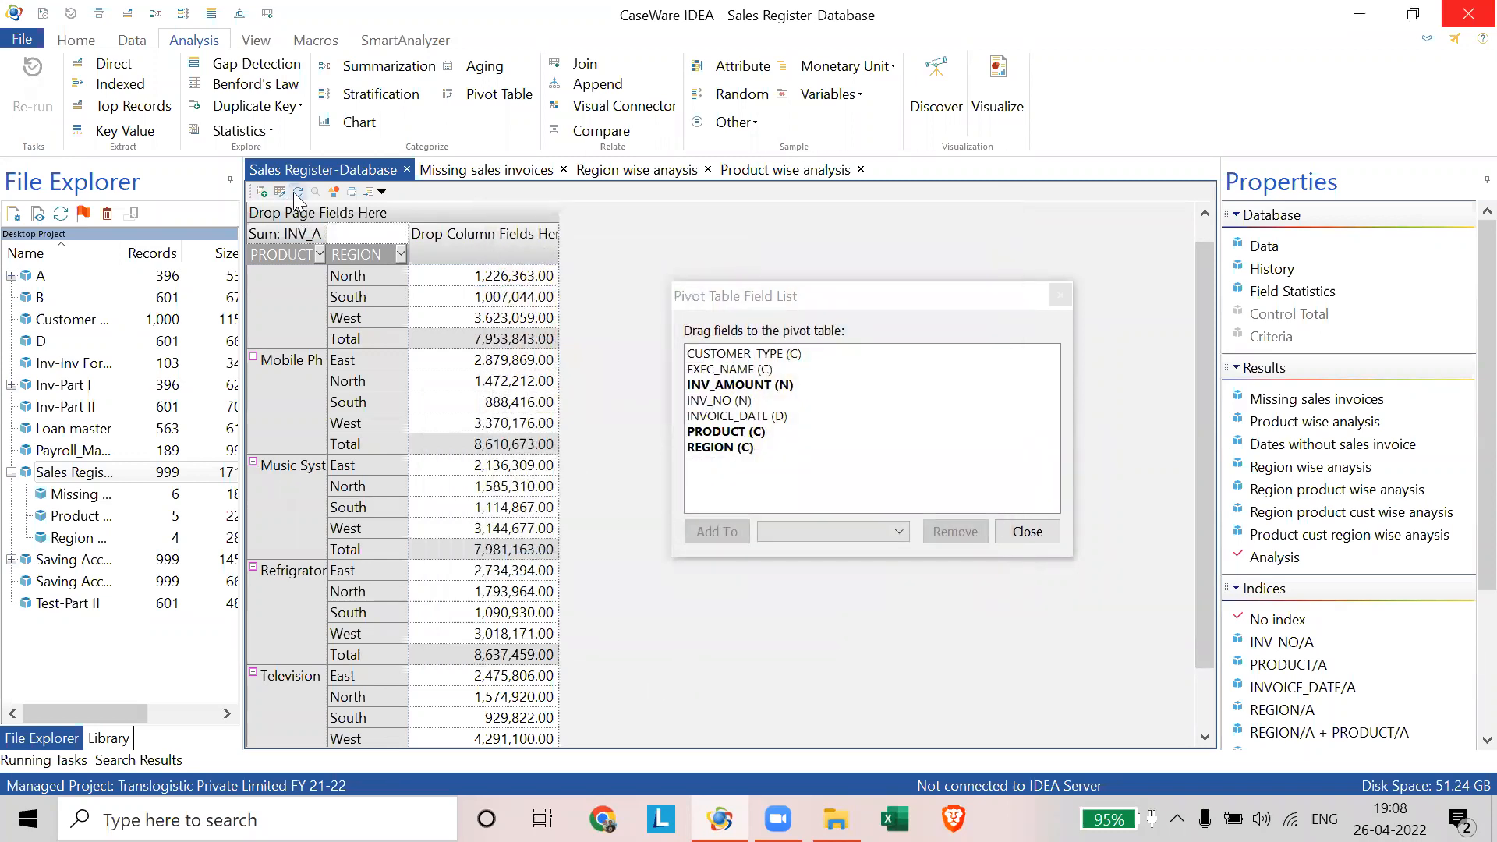
# - Send the product and region pivot table to Excel
pyautogui.click(381, 192)
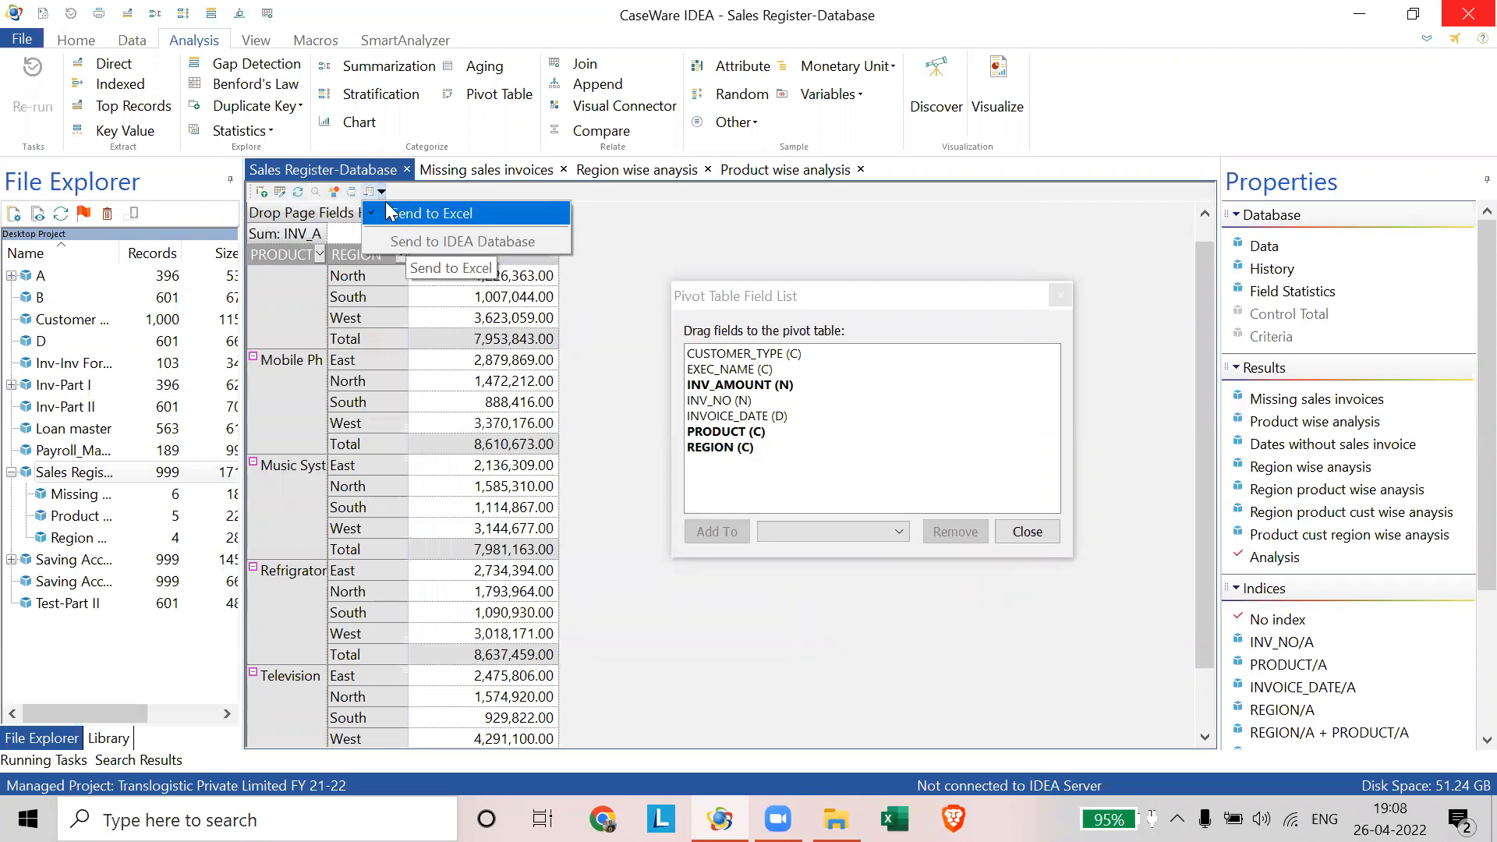
pyautogui.click(425, 221)
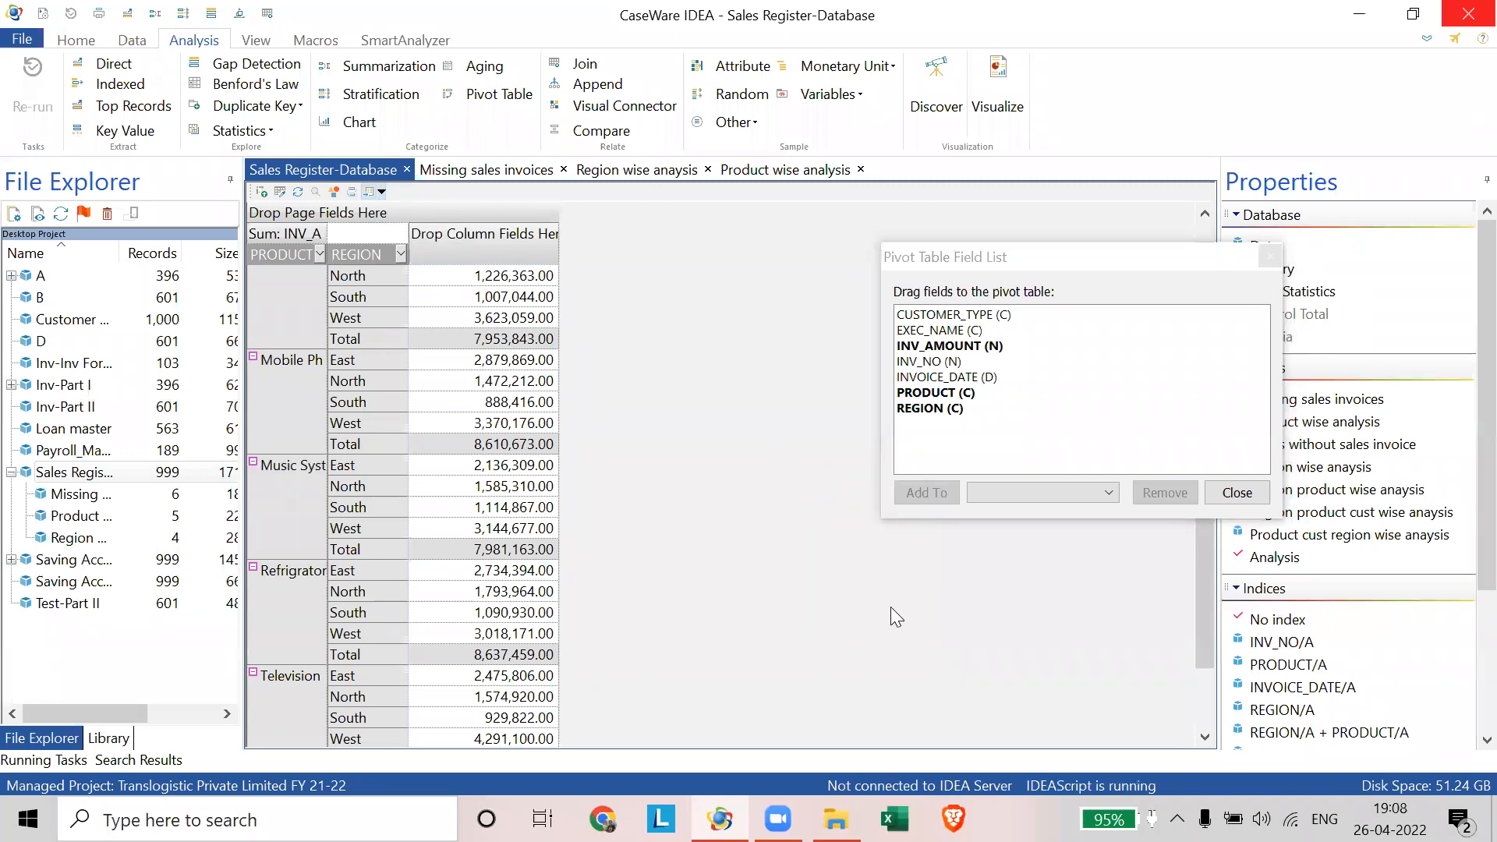
# - Finish the pivot table's export to Excel, maximise the exported workbook and review its product and region rows
pyautogui.click(896, 495)
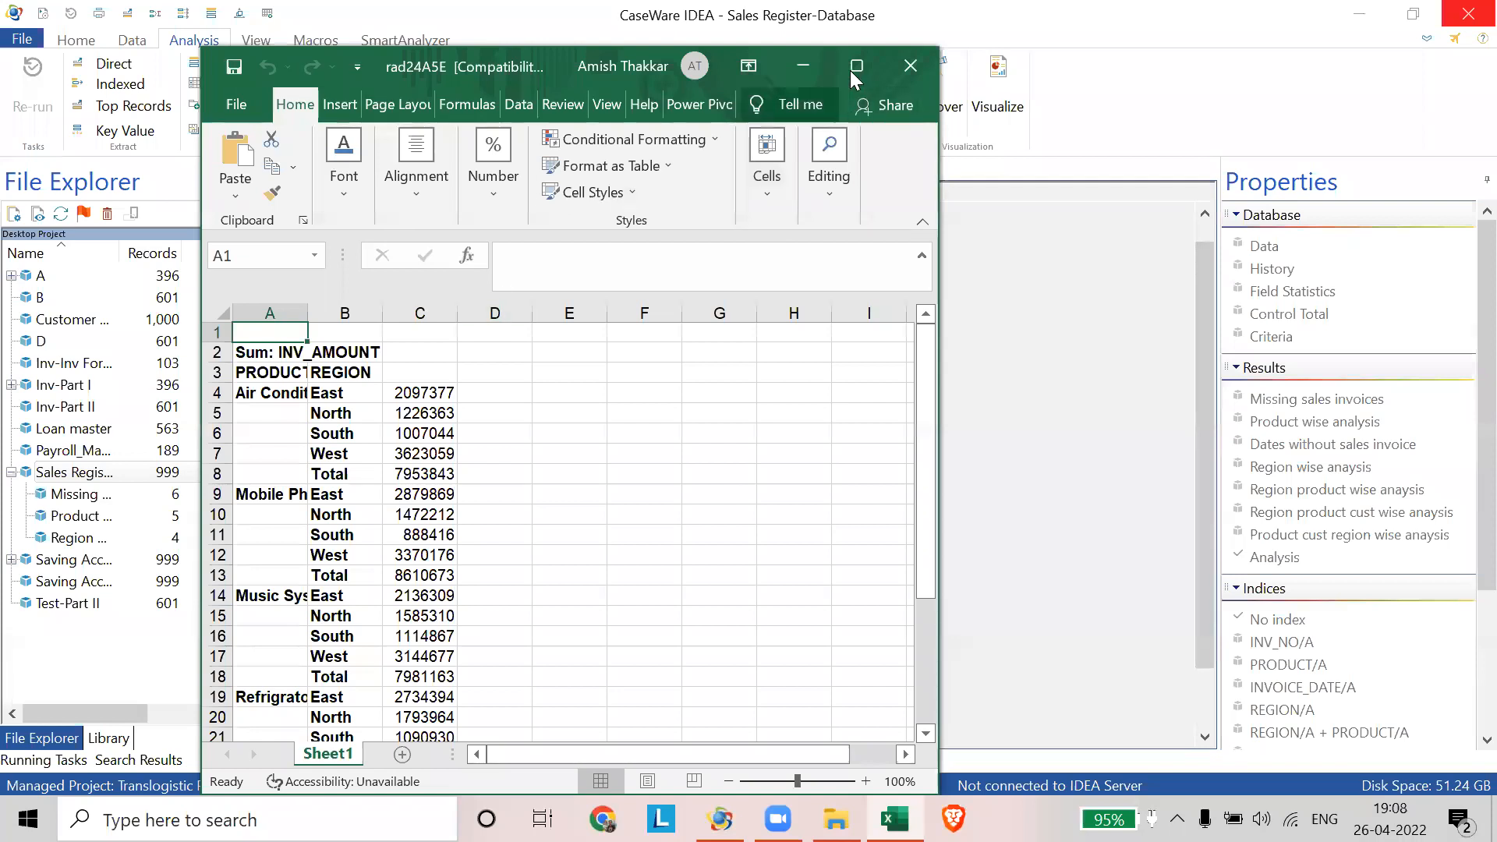
pyautogui.press('super+Up')
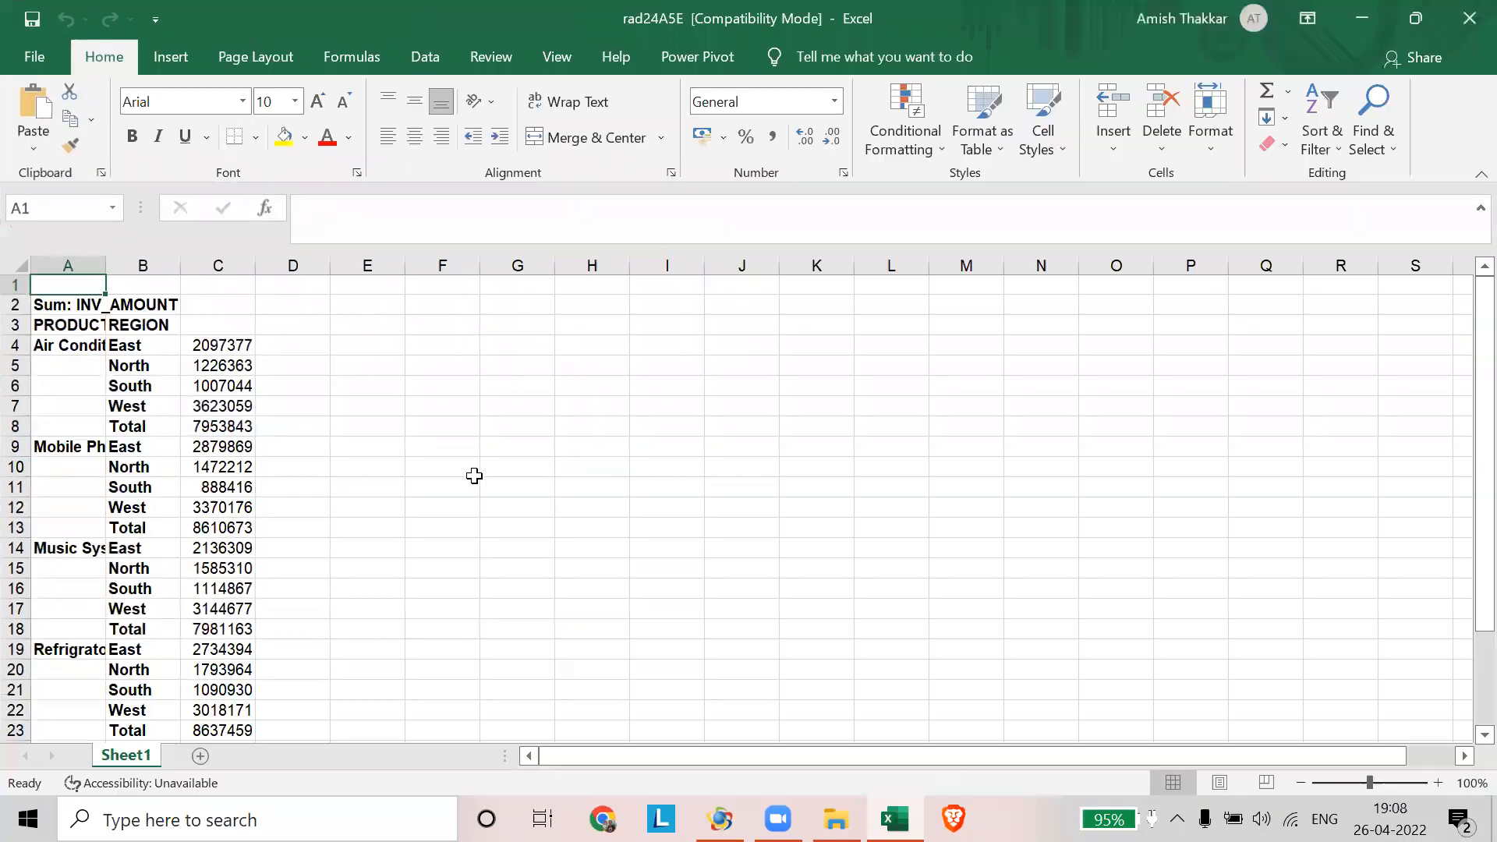
pyautogui.scroll(-3, 336, 391)
pyautogui.scroll(-2, 335, 392)
pyautogui.scroll(5, 335, 391)
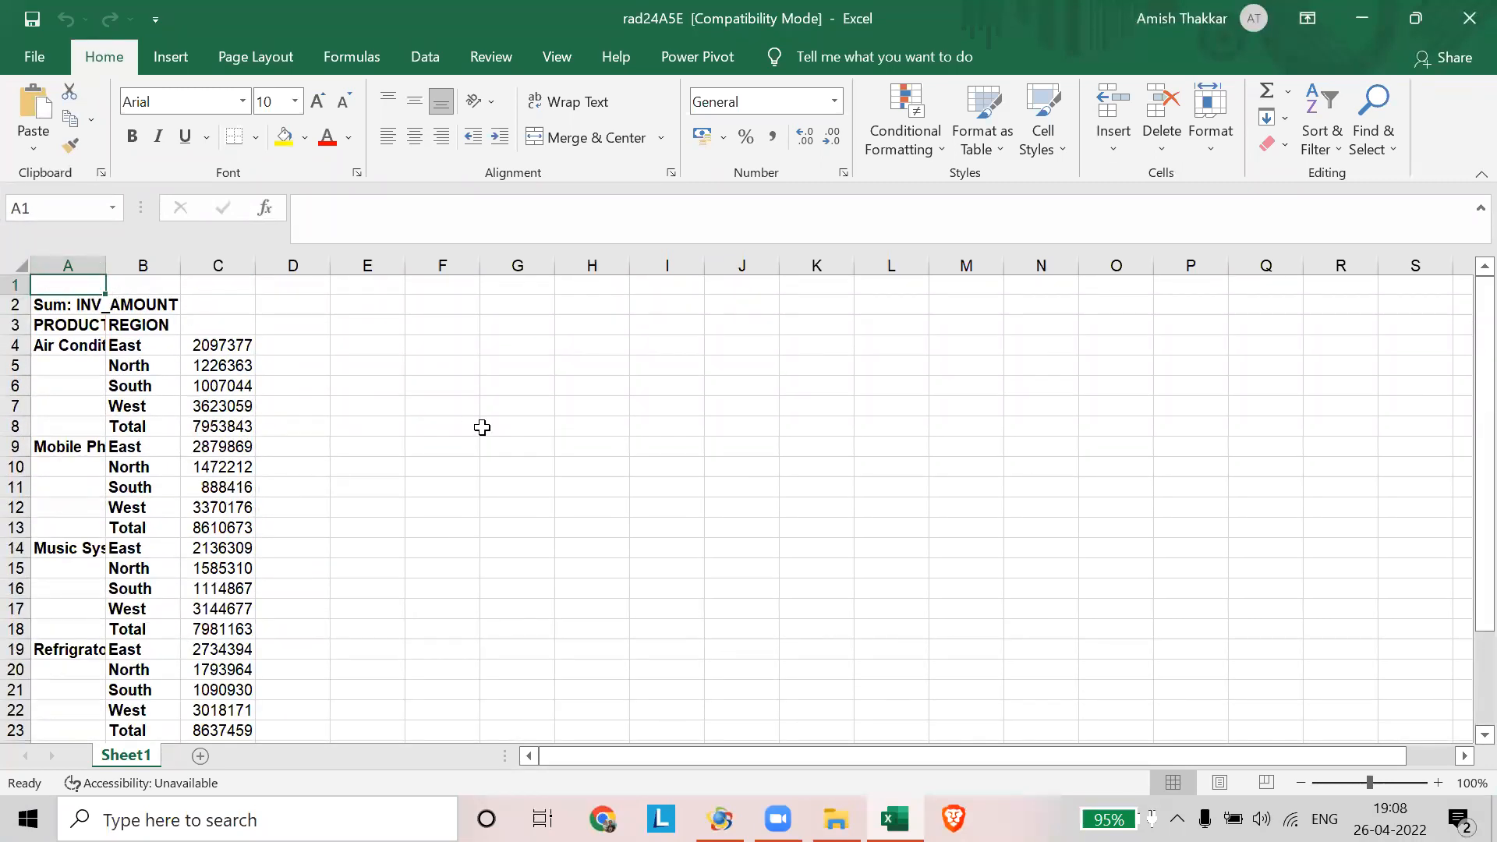
# - Fit all column widths of the exported sheet to their contents and select the invoice amounts column
pyautogui.hotkey('ctrl', 'a')
pyautogui.doubleClick(105, 265)
pyautogui.click(514, 426)
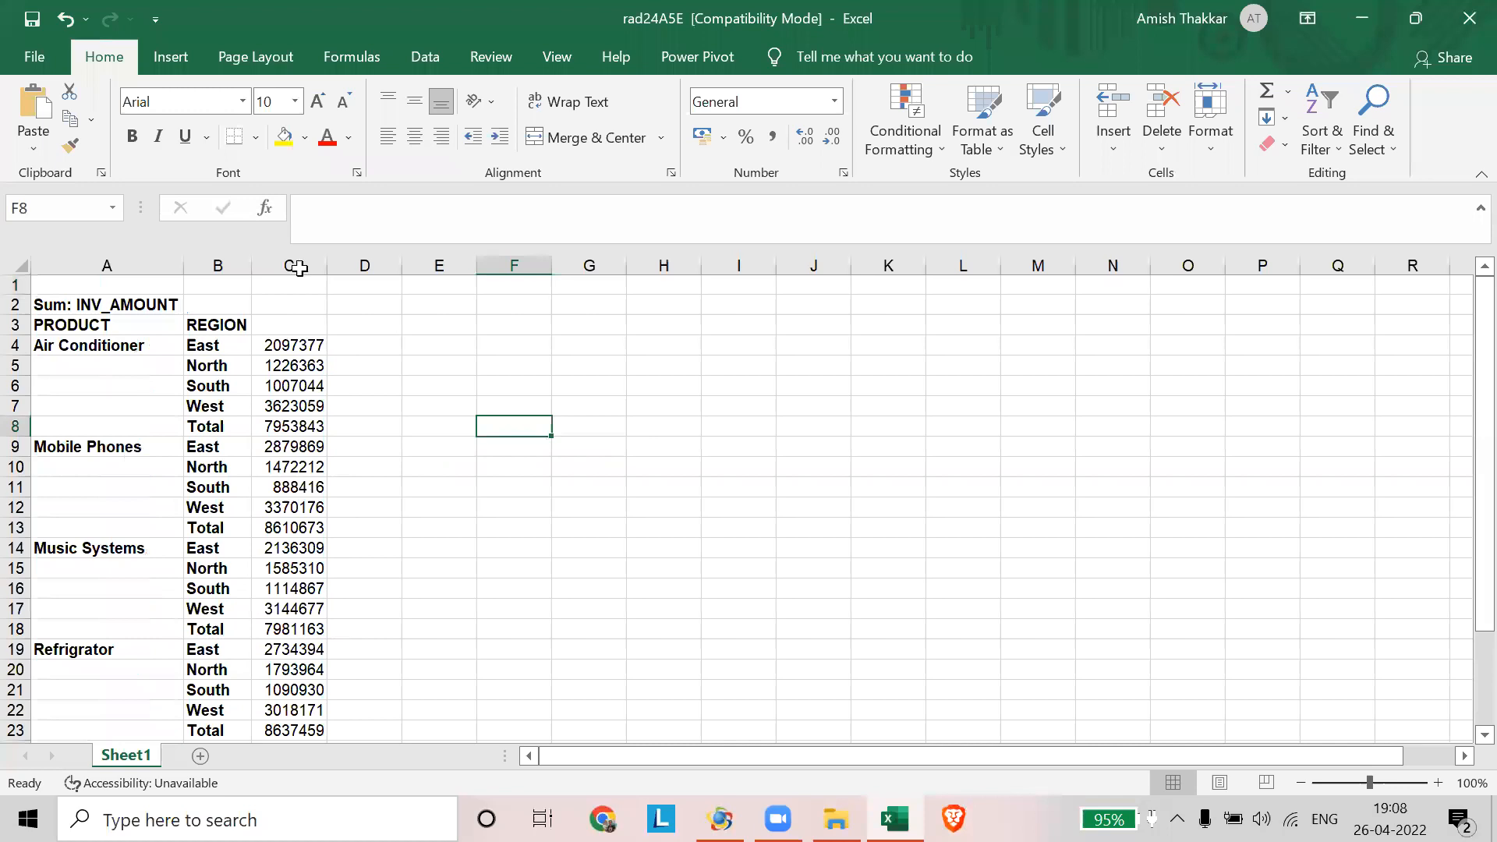
pyautogui.click(289, 265)
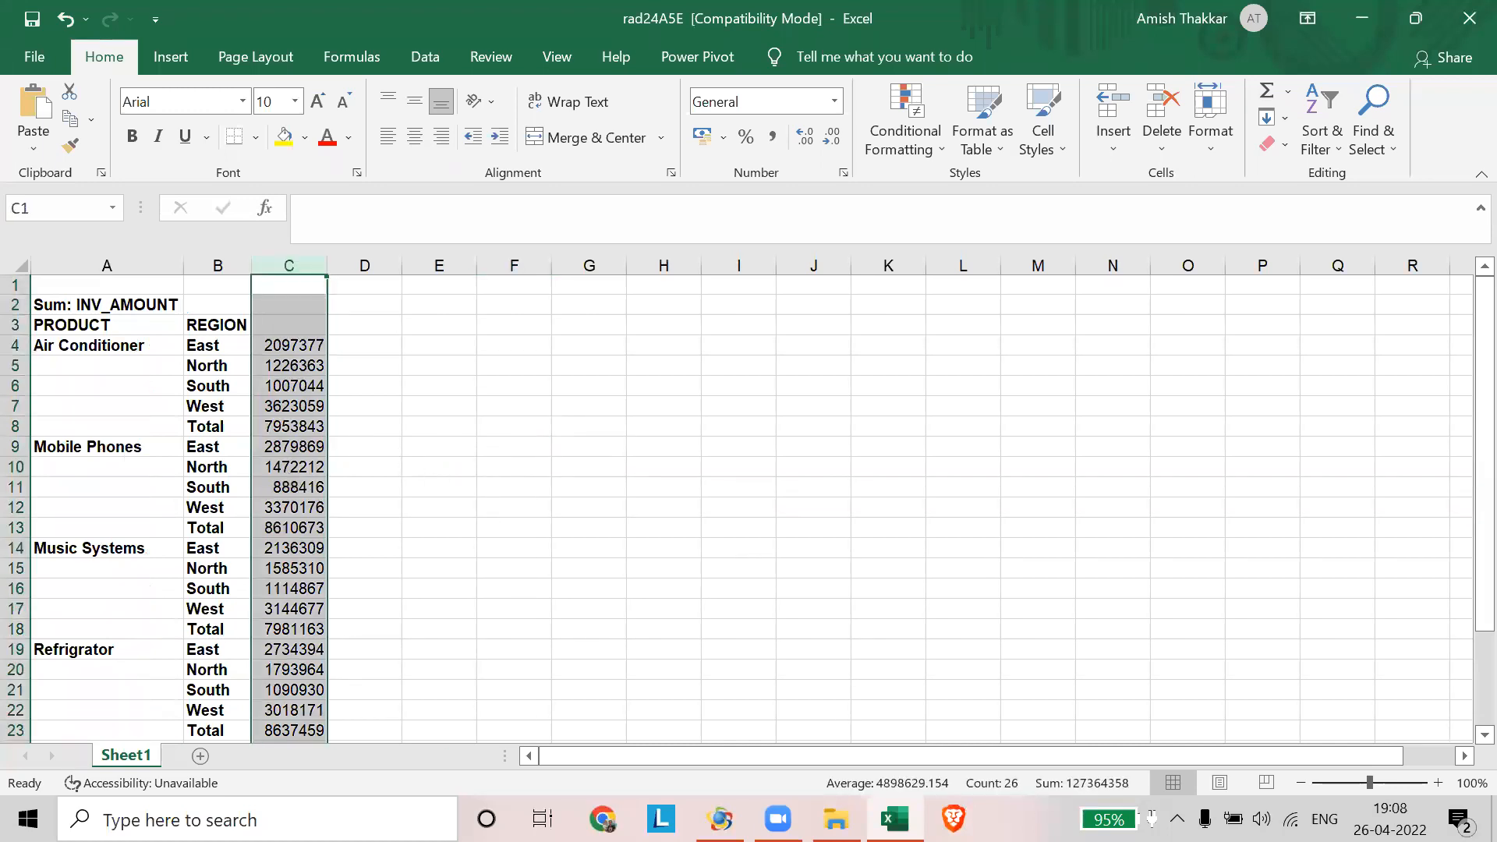
# - Switch back to IDEA, move REGION from the pivot's row fields to its column fields, and widen the West and East columns
pyautogui.click(720, 819)
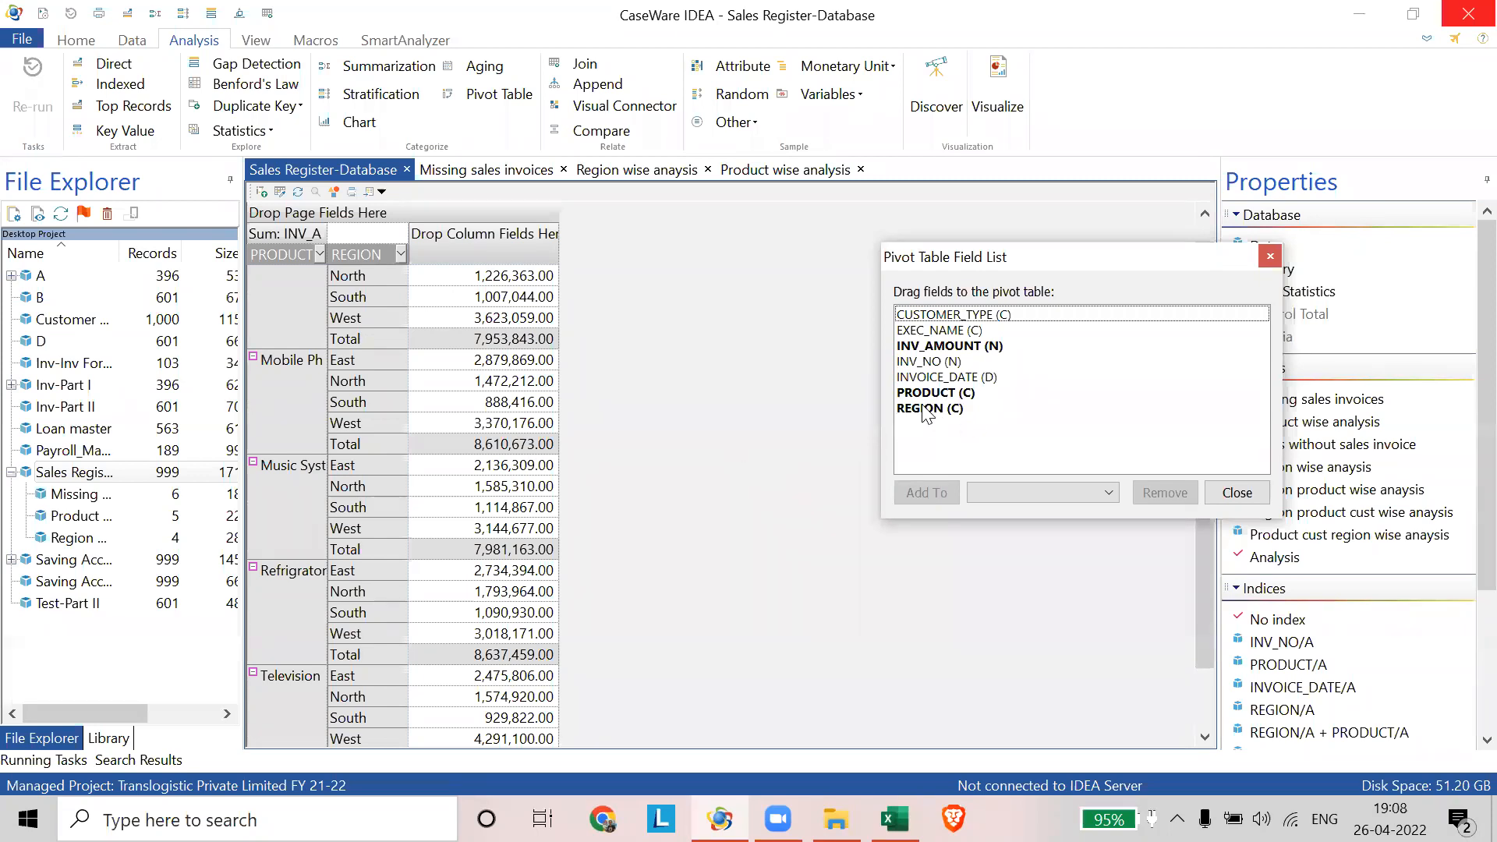
pyautogui.moveTo(337, 254); pyautogui.dragTo(745, 442)
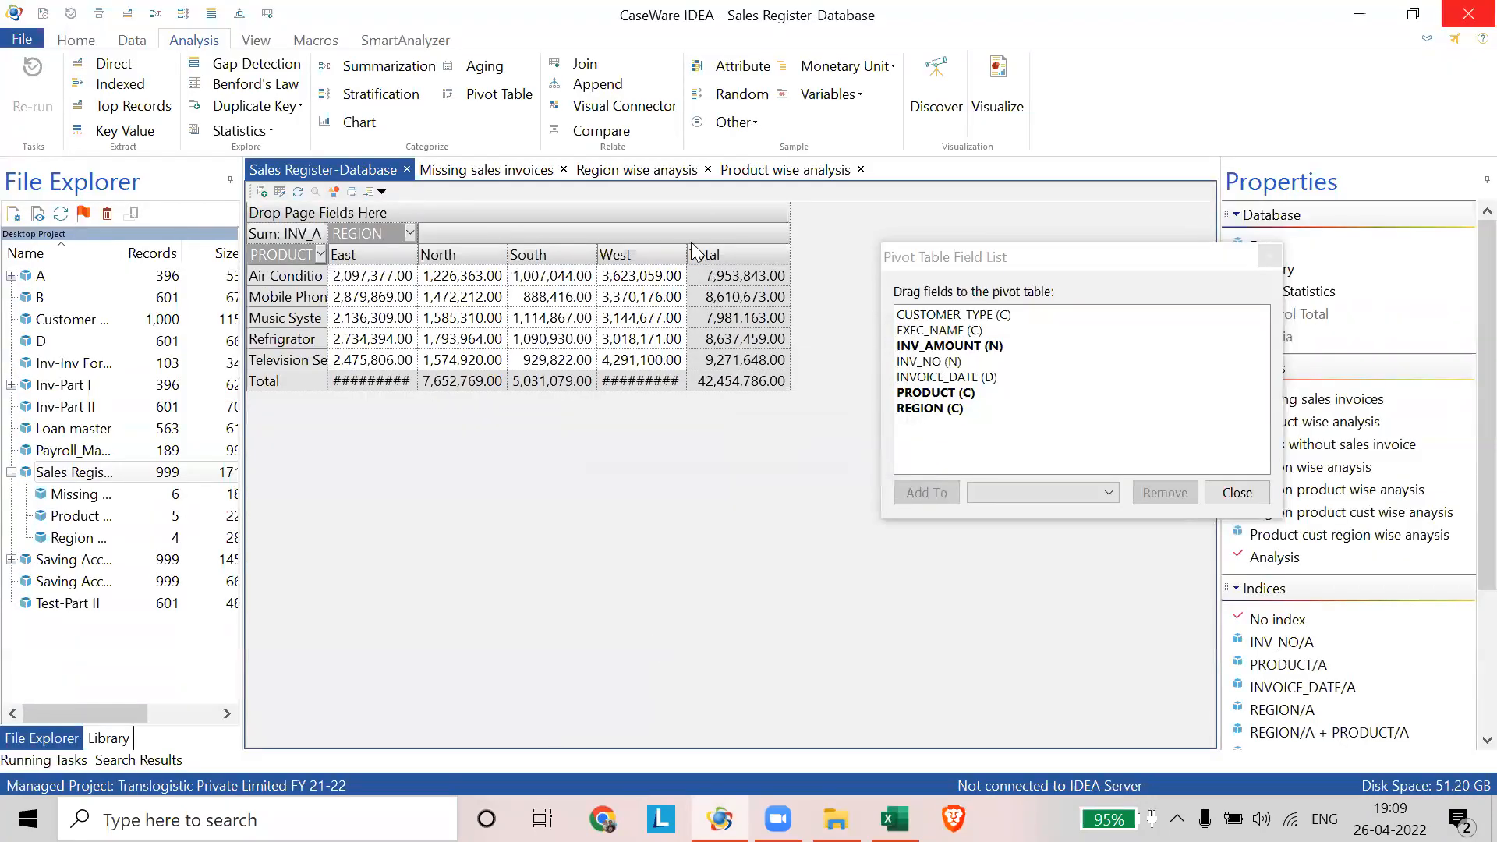
pyautogui.moveTo(686, 255); pyautogui.dragTo(705, 256)
pyautogui.moveTo(417, 255); pyautogui.dragTo(426, 255)
# - Send the rearranged pivot table to Excel and place the new workbook beside the IDEA pivot for comparison
pyautogui.click(370, 192)
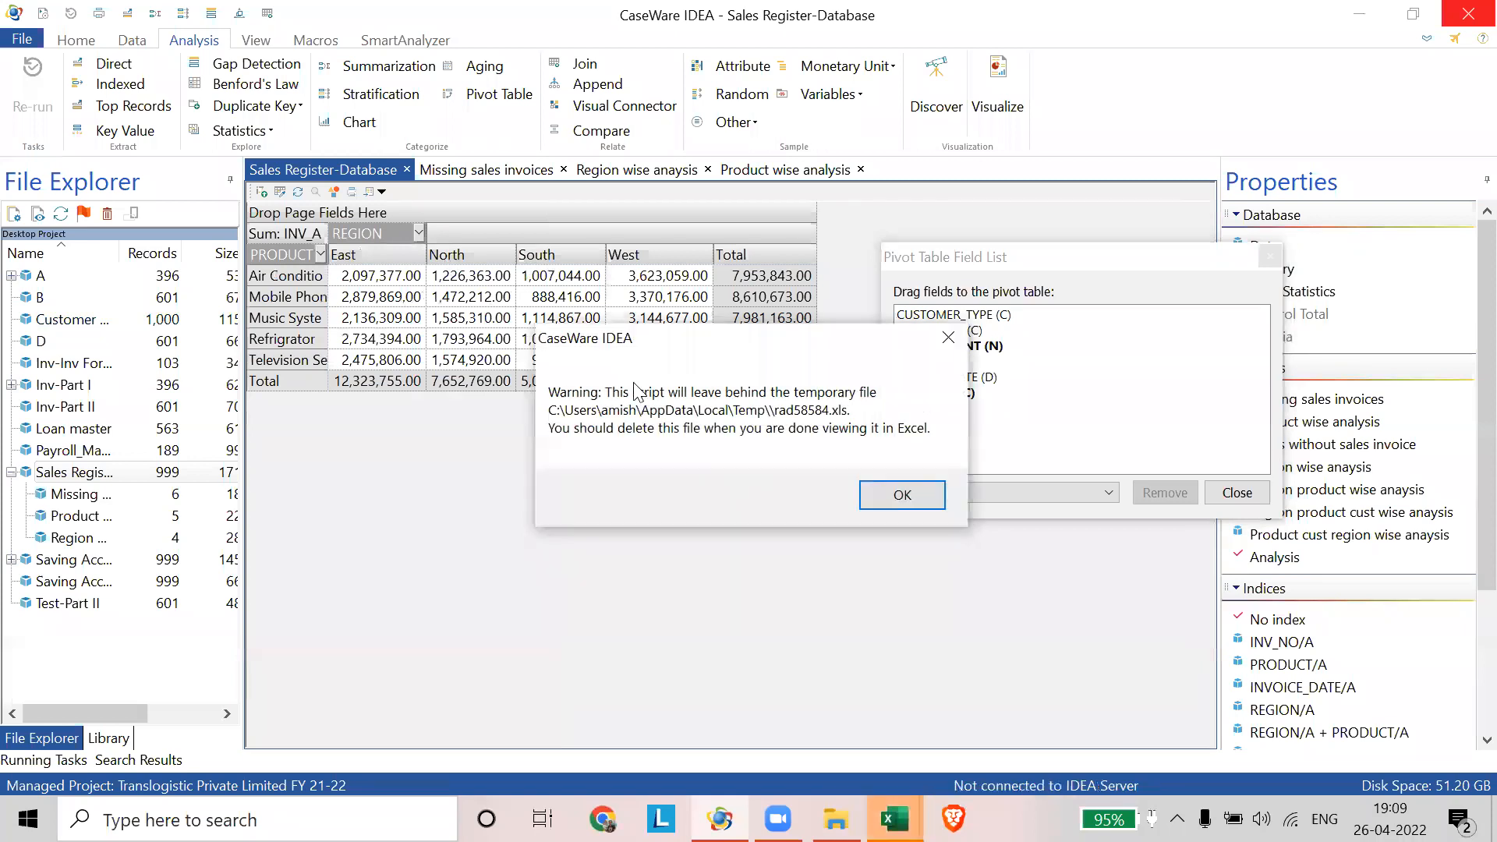
pyautogui.click(895, 494)
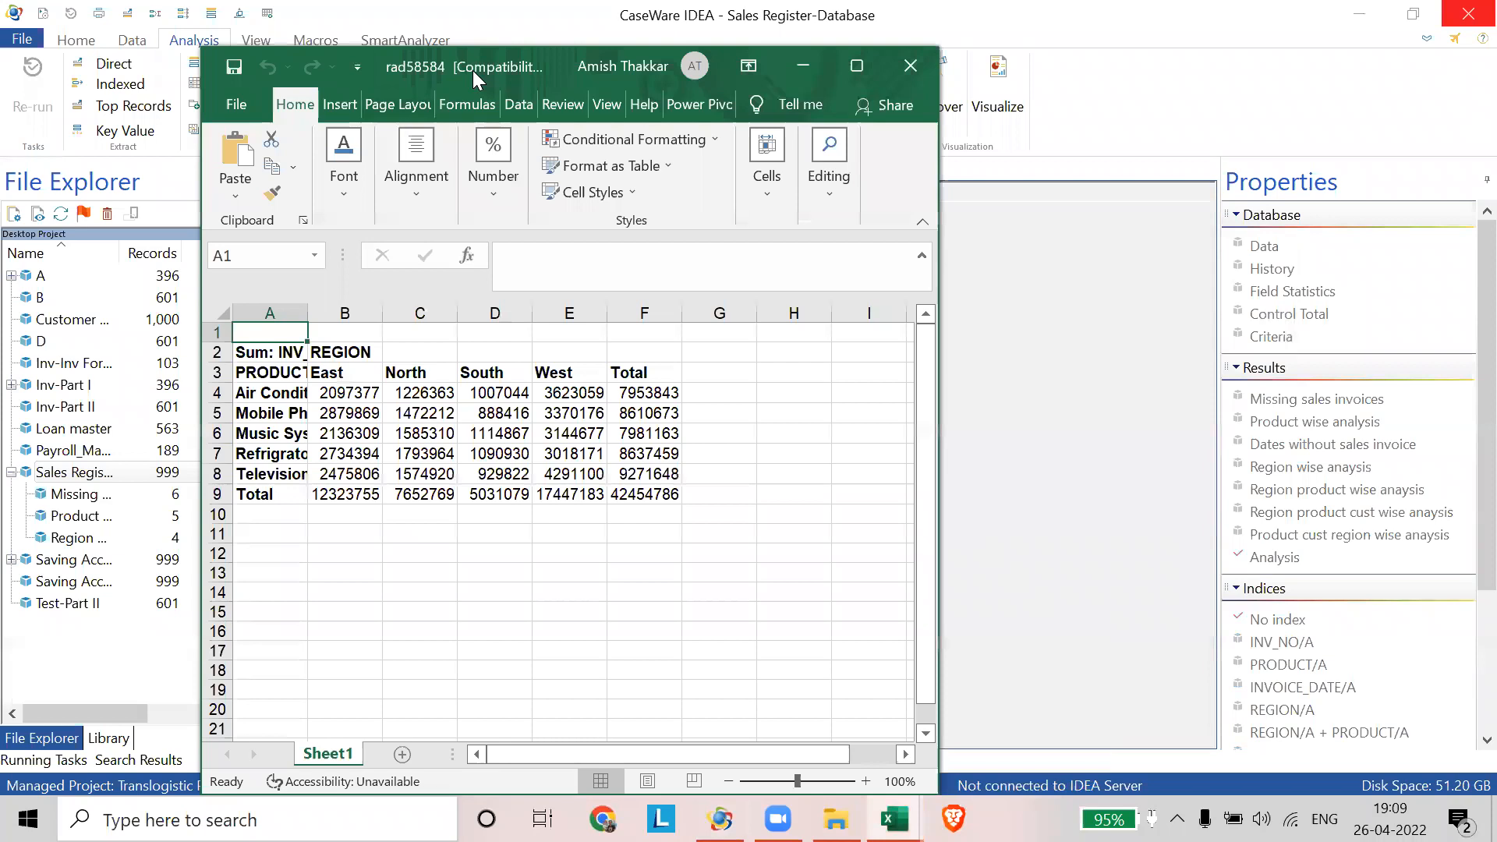
pyautogui.moveTo(472, 70); pyautogui.dragTo(1055, 81)
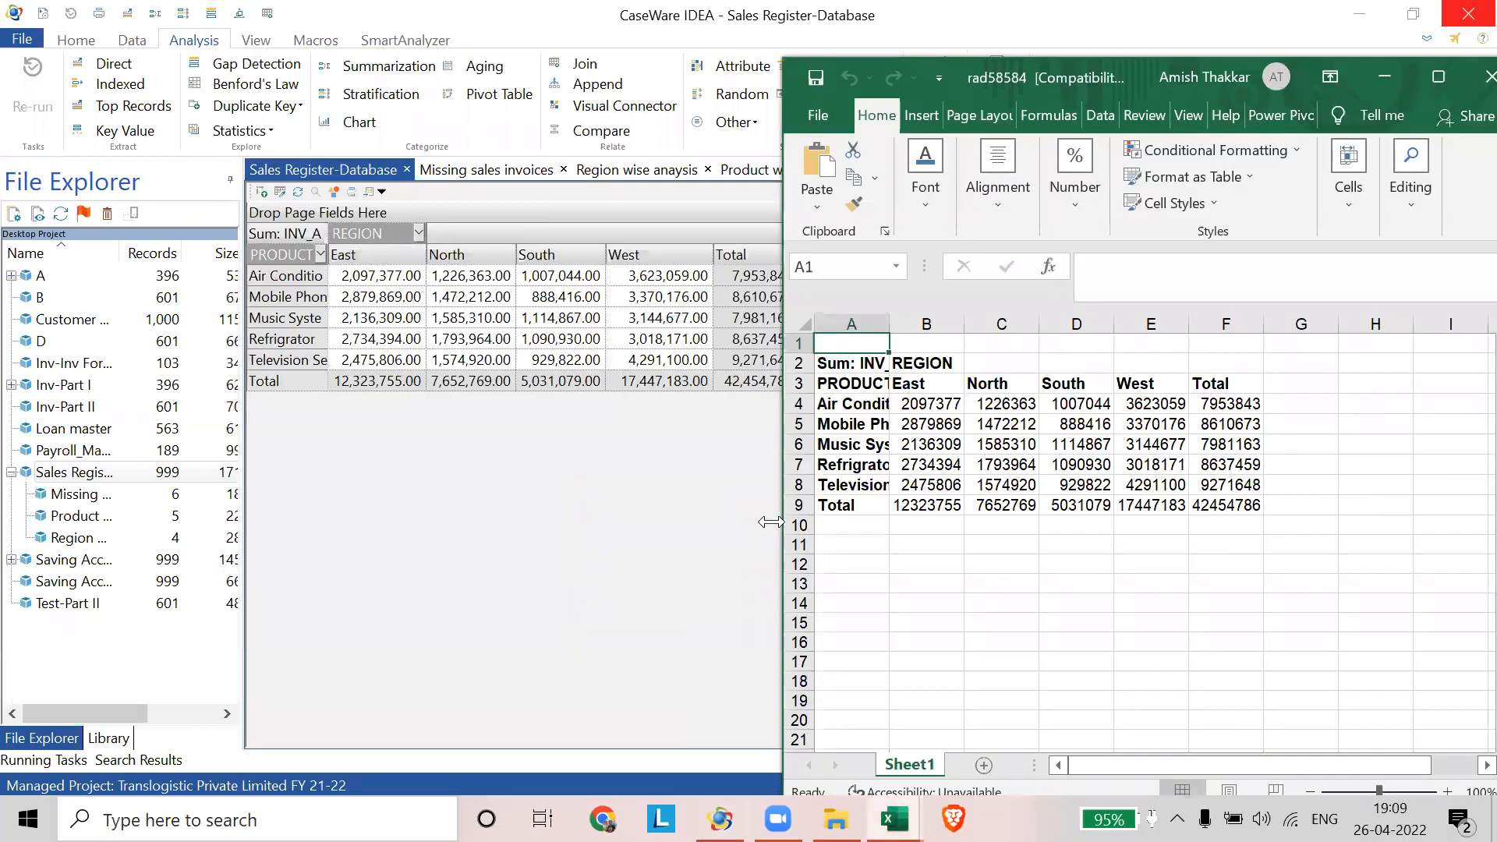
pyautogui.moveTo(778, 523); pyautogui.dragTo(867, 522)
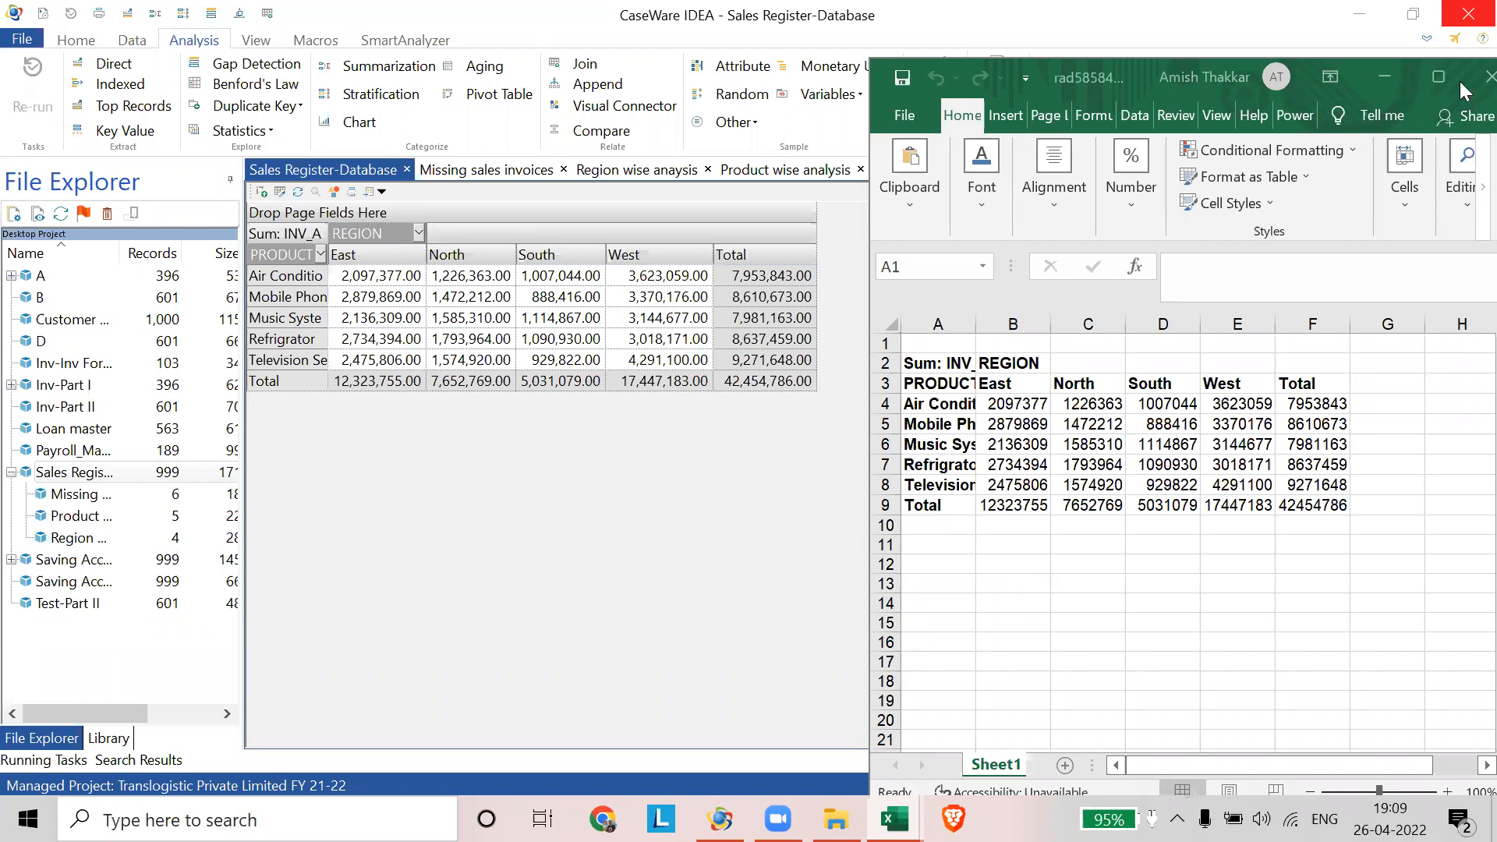
# - Return to the pivot table in IDEA and select the Sales Register's Analysis result
pyautogui.click(864, 312)
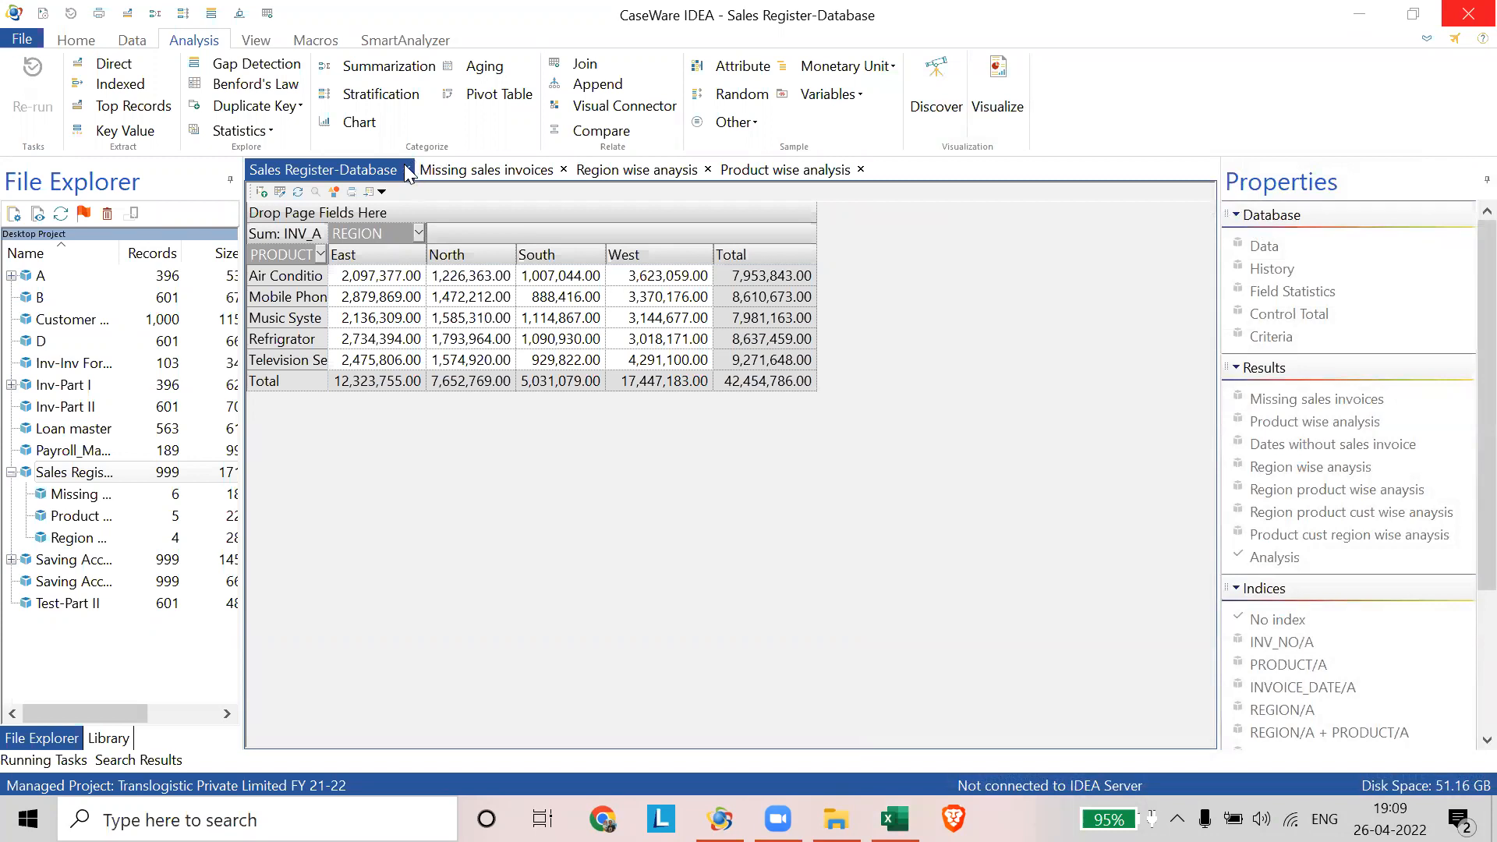
pyautogui.click(404, 343)
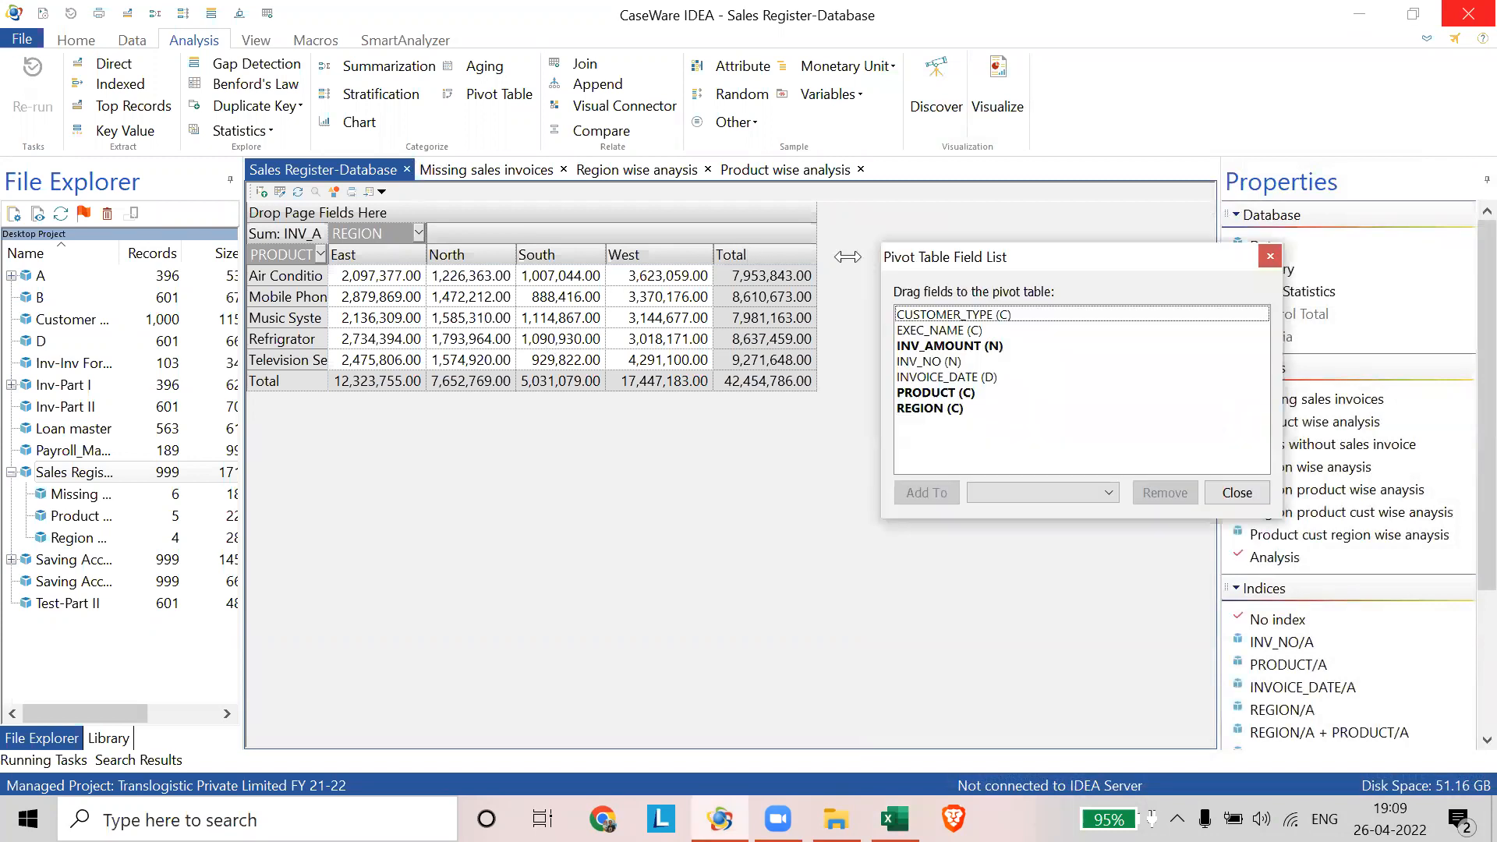
pyautogui.click(1286, 561)
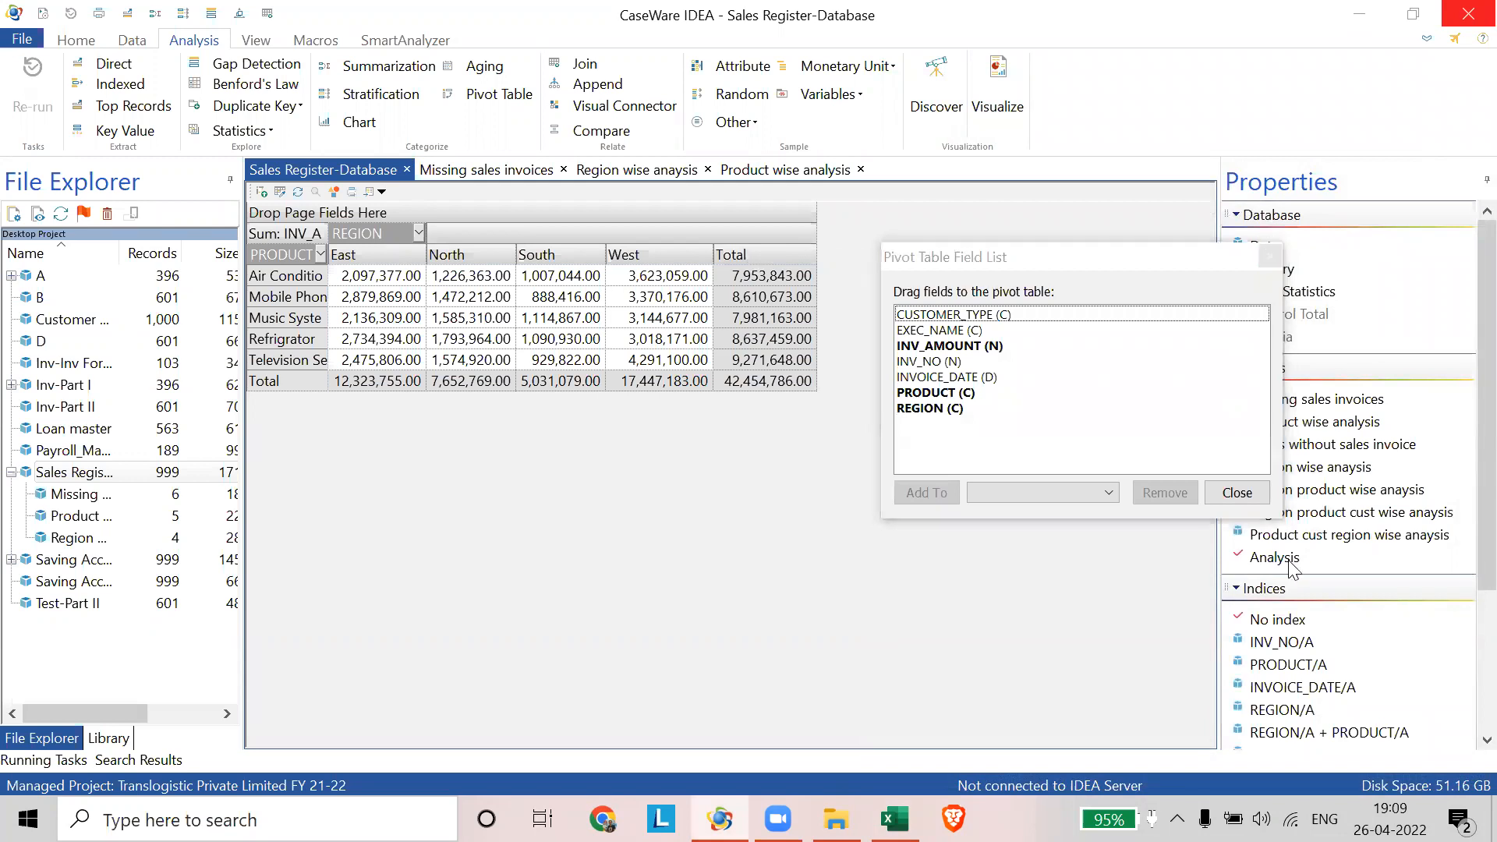
# - Review the Sales Register's saved results and data, return to the Analysis pivot table, and close its field list
pyautogui.click(1287, 562)
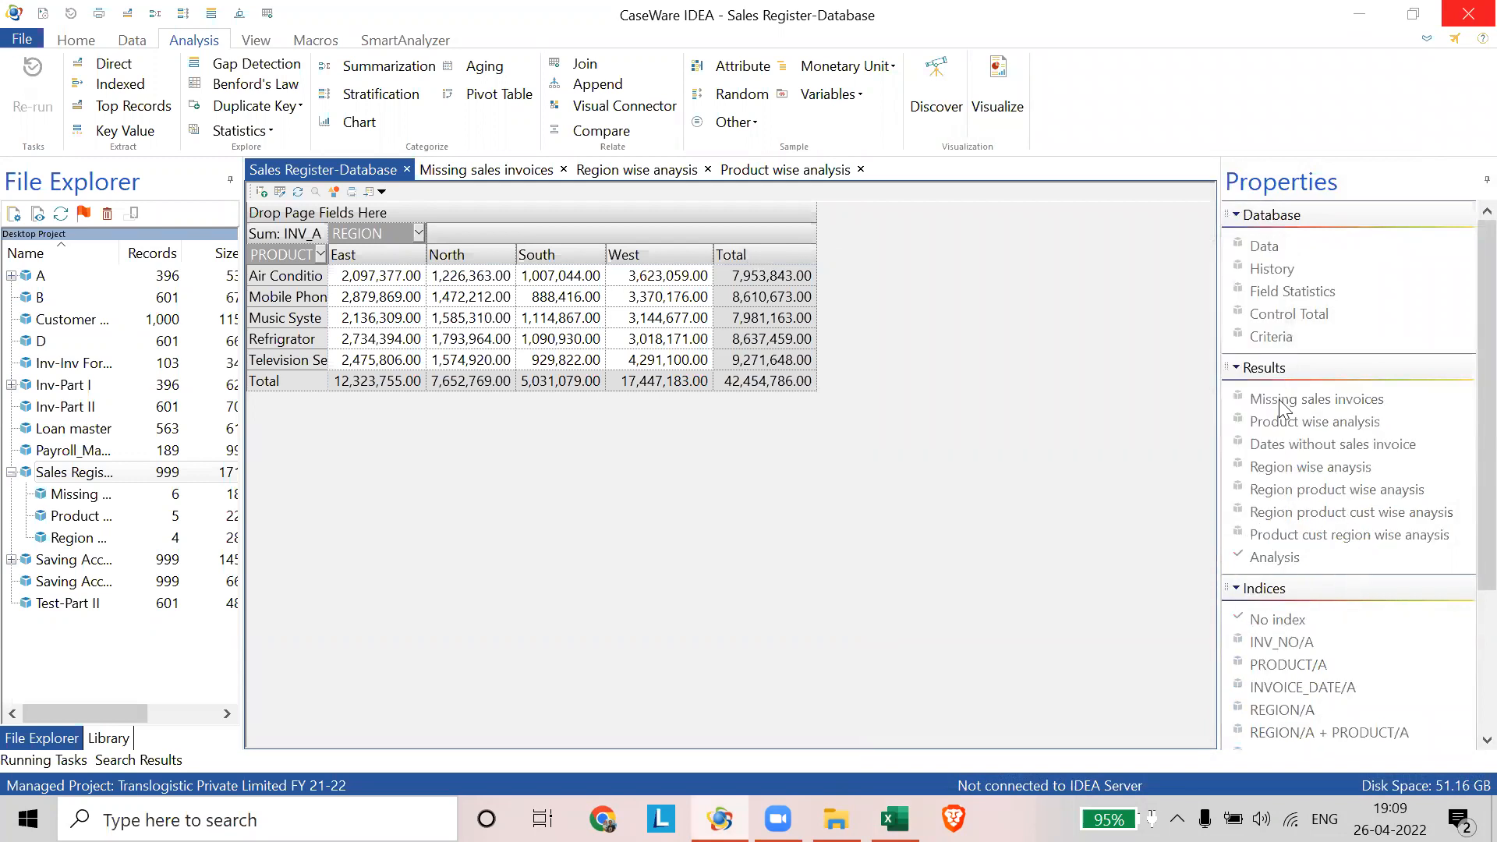
pyautogui.click(1329, 401)
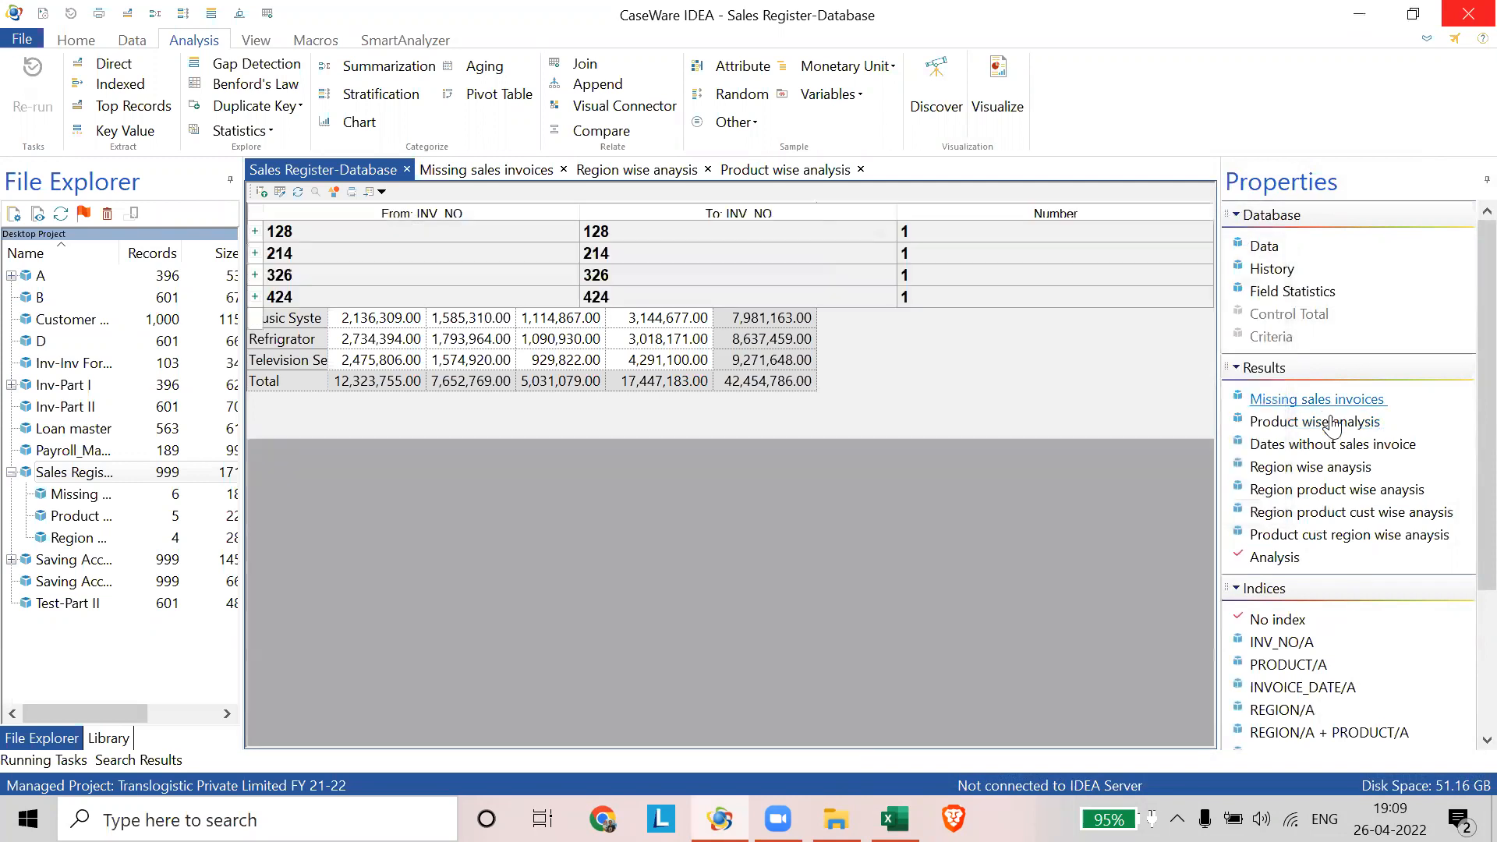
pyautogui.click(1337, 466)
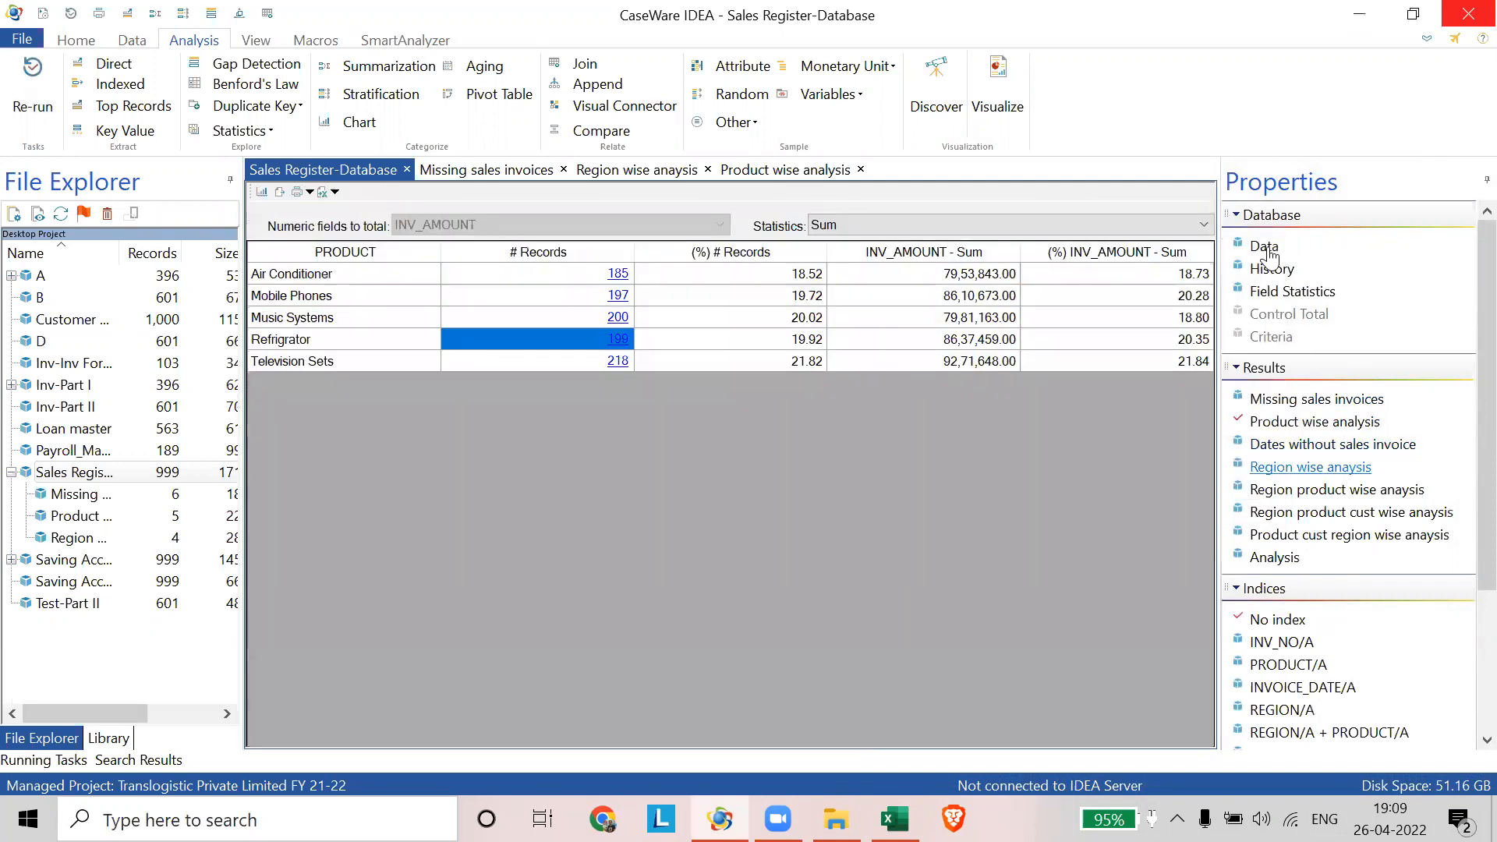
pyautogui.click(1264, 248)
pyautogui.click(1275, 557)
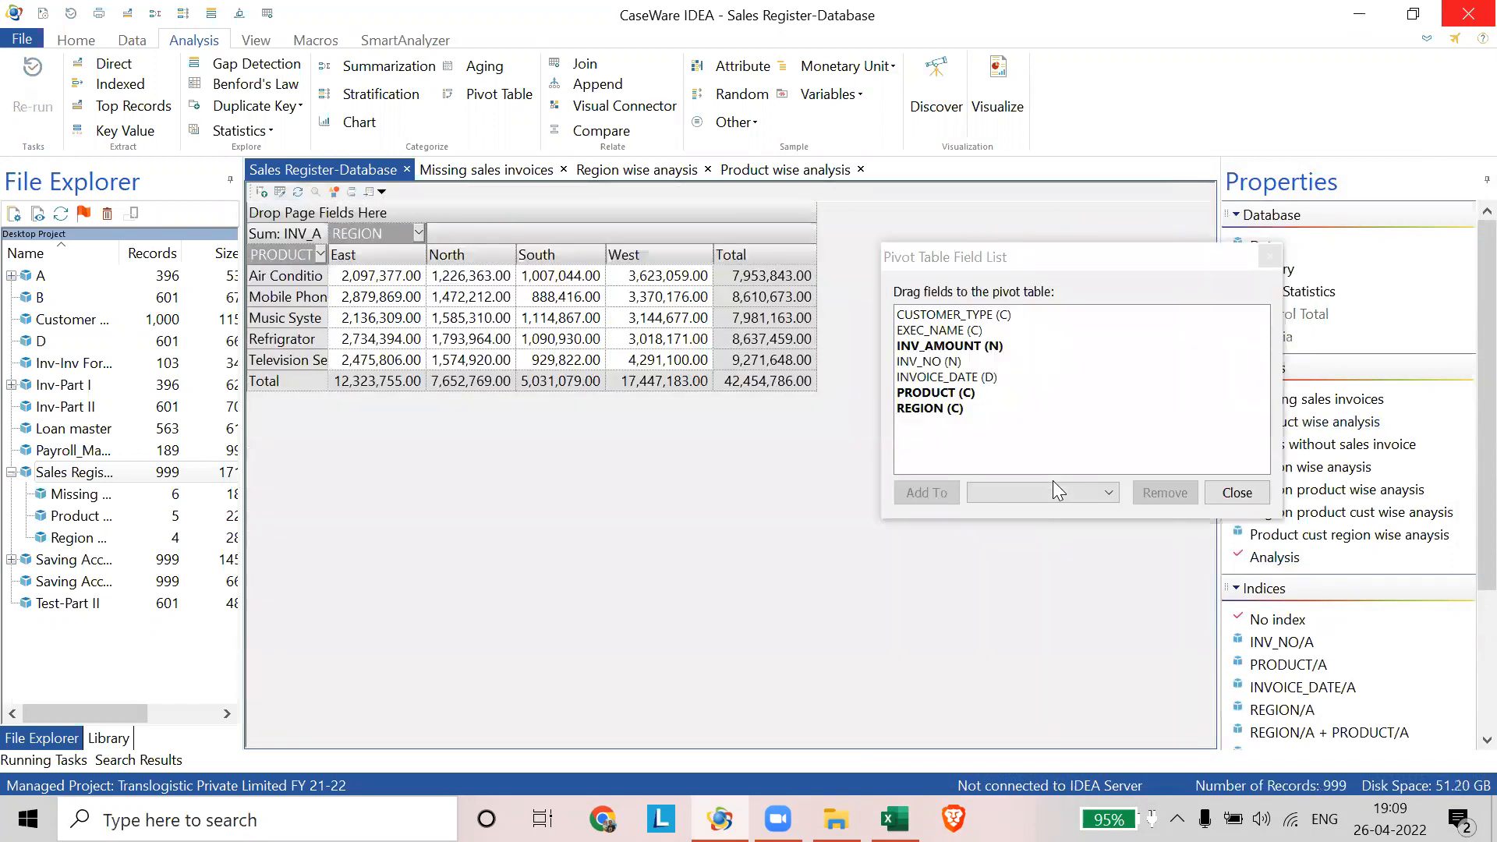
pyautogui.click(1236, 492)
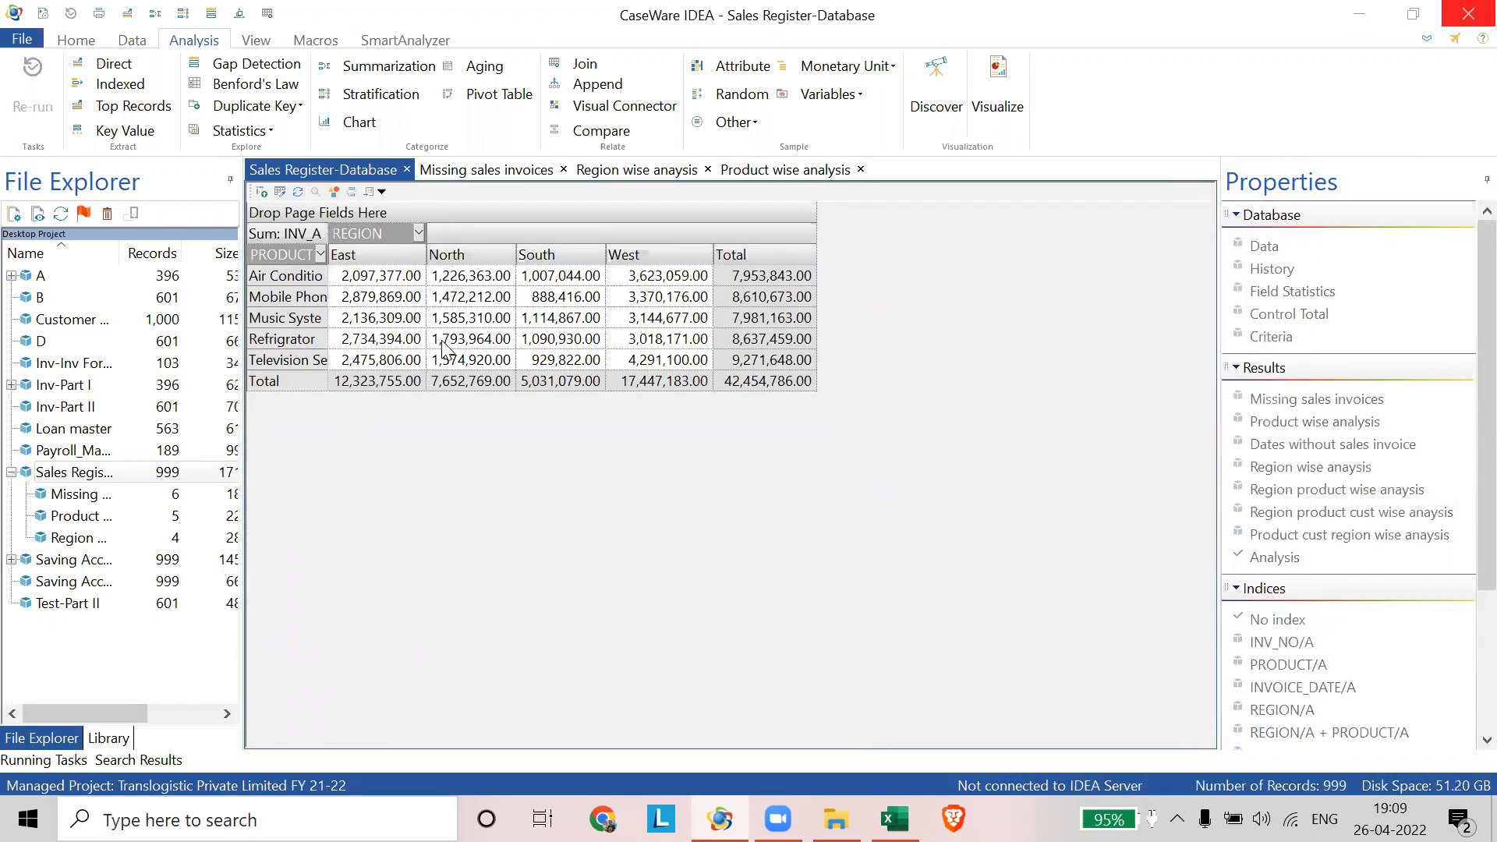
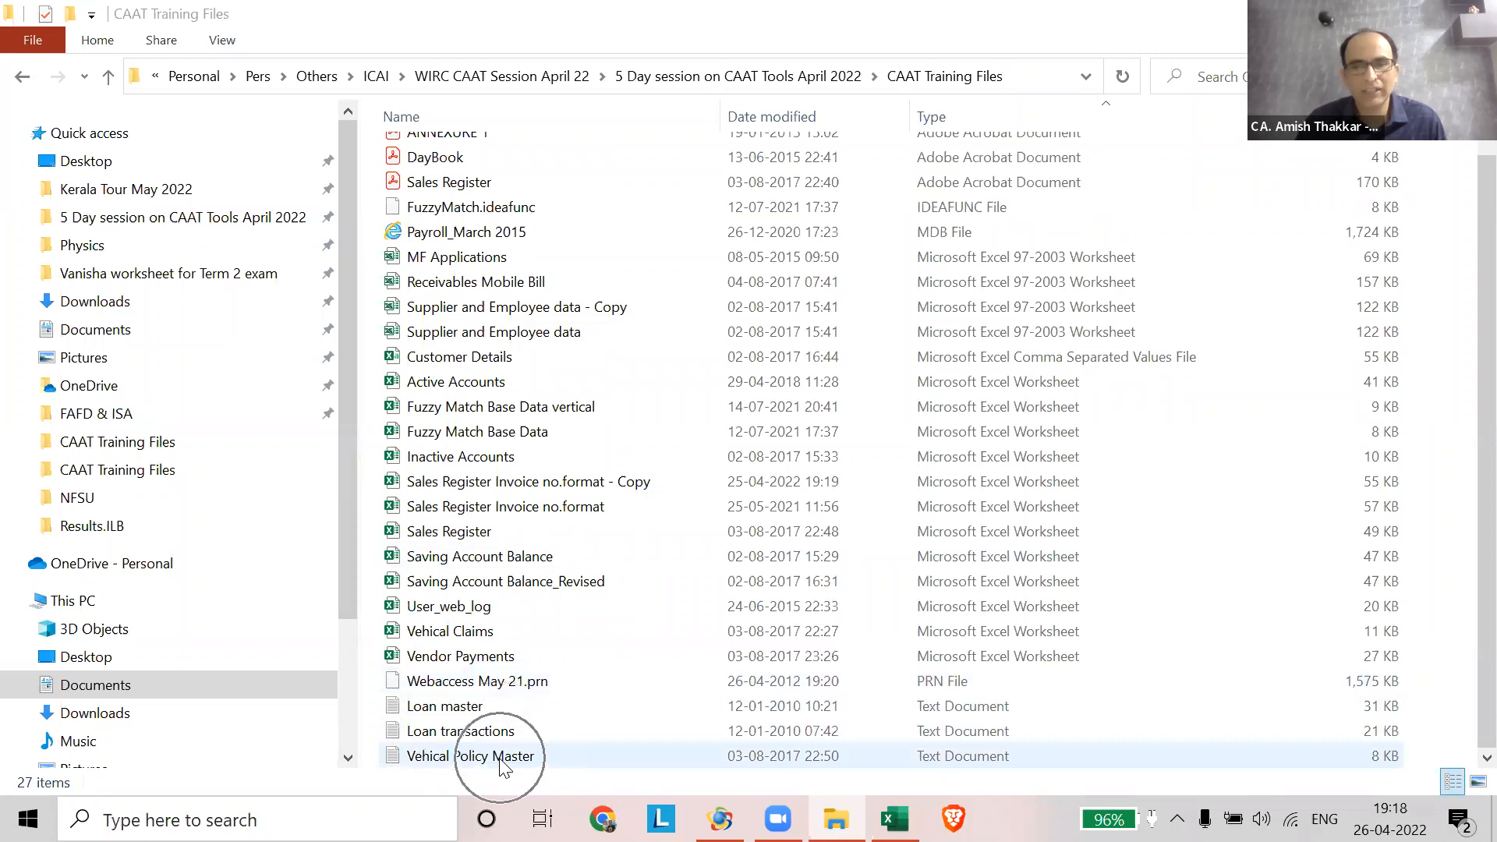
# - Open the Vehical Policy Master text file from the CAAT Training Files folder, examine its columns at full size, and close it
pyautogui.doubleClick(503, 756)
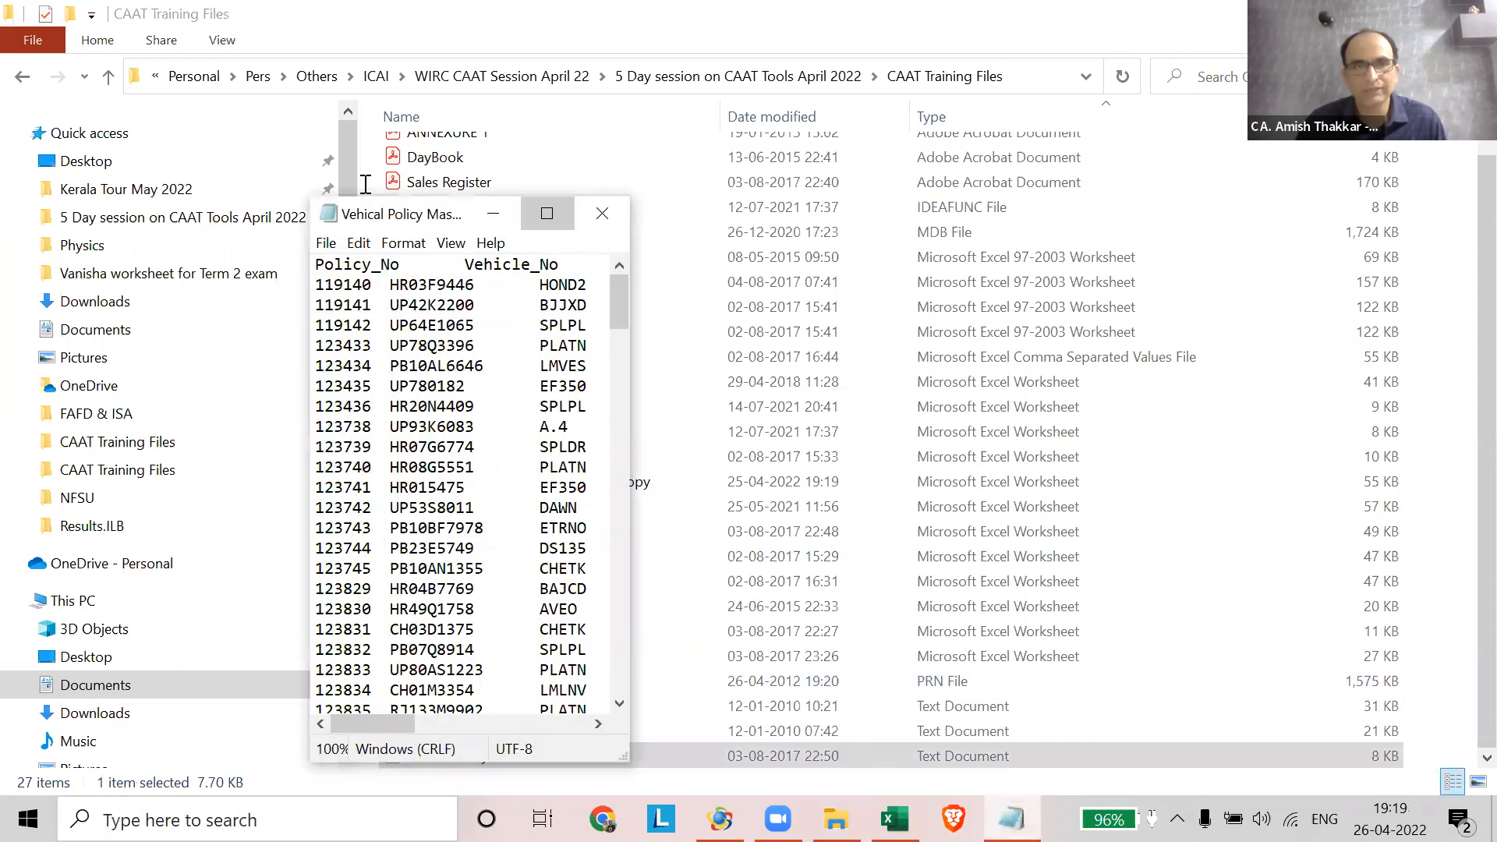
pyautogui.click(547, 214)
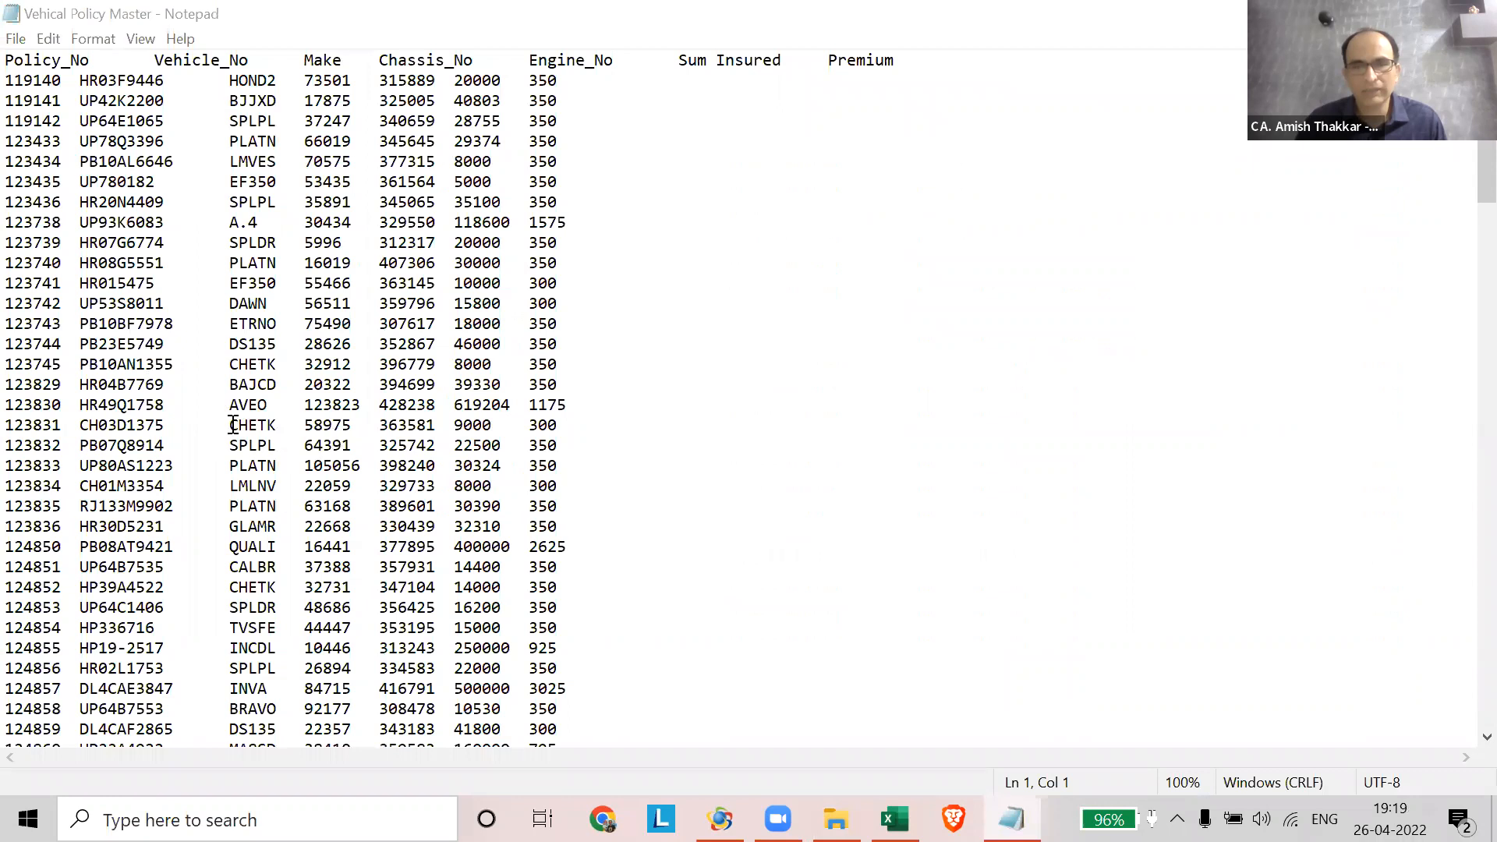
pyautogui.click(922, 115)
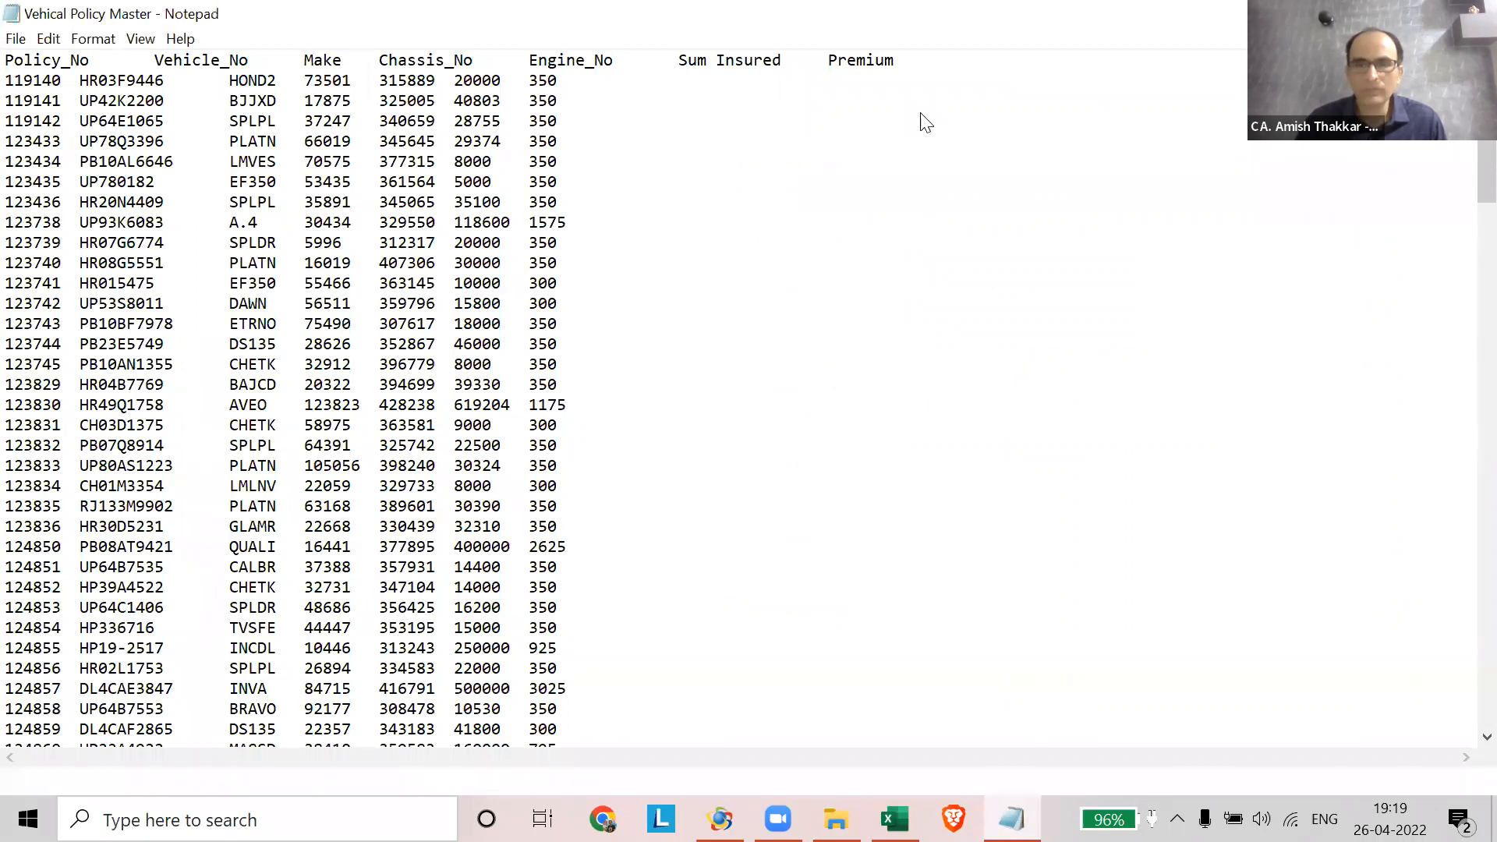
pyautogui.hotkey('alt', 'F4')
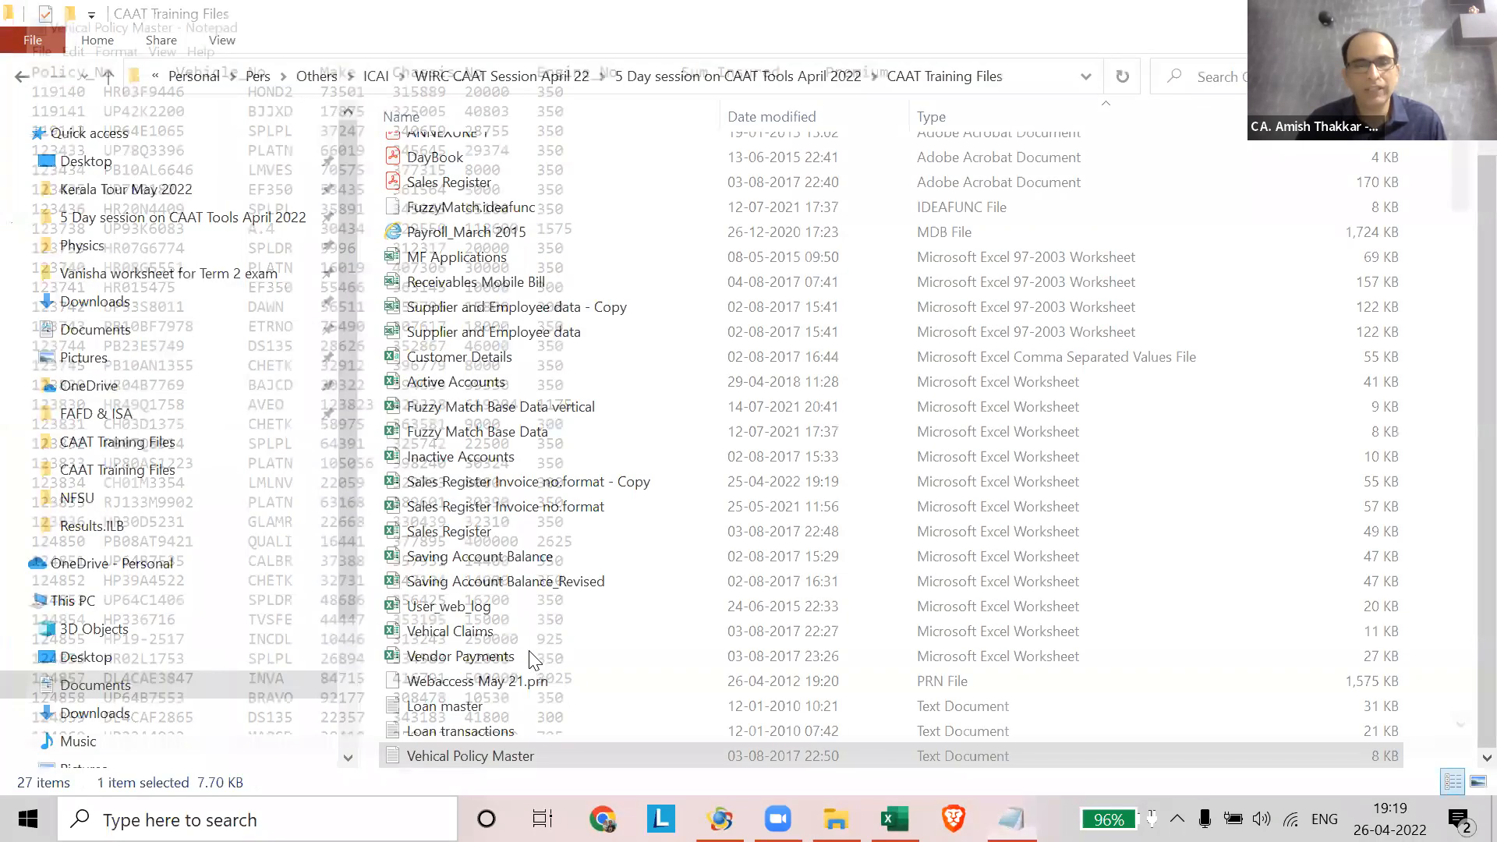
# - Open the Vehical Claims workbook, examine its columns and claim rows, and return to the CAAT Training Files folder
pyautogui.doubleClick(524, 633)
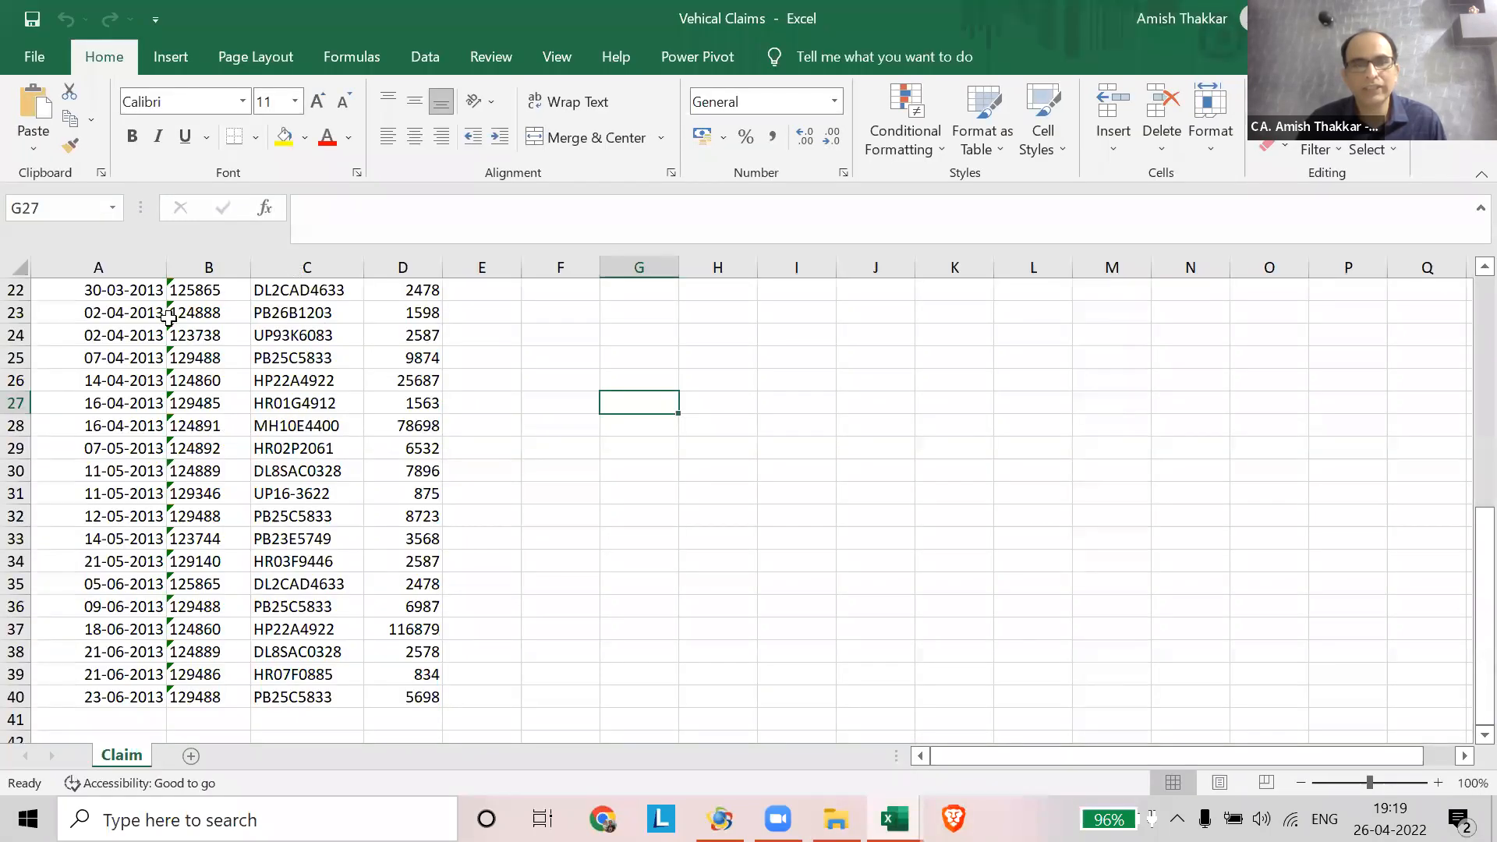
pyautogui.scroll(7, 304, 332)
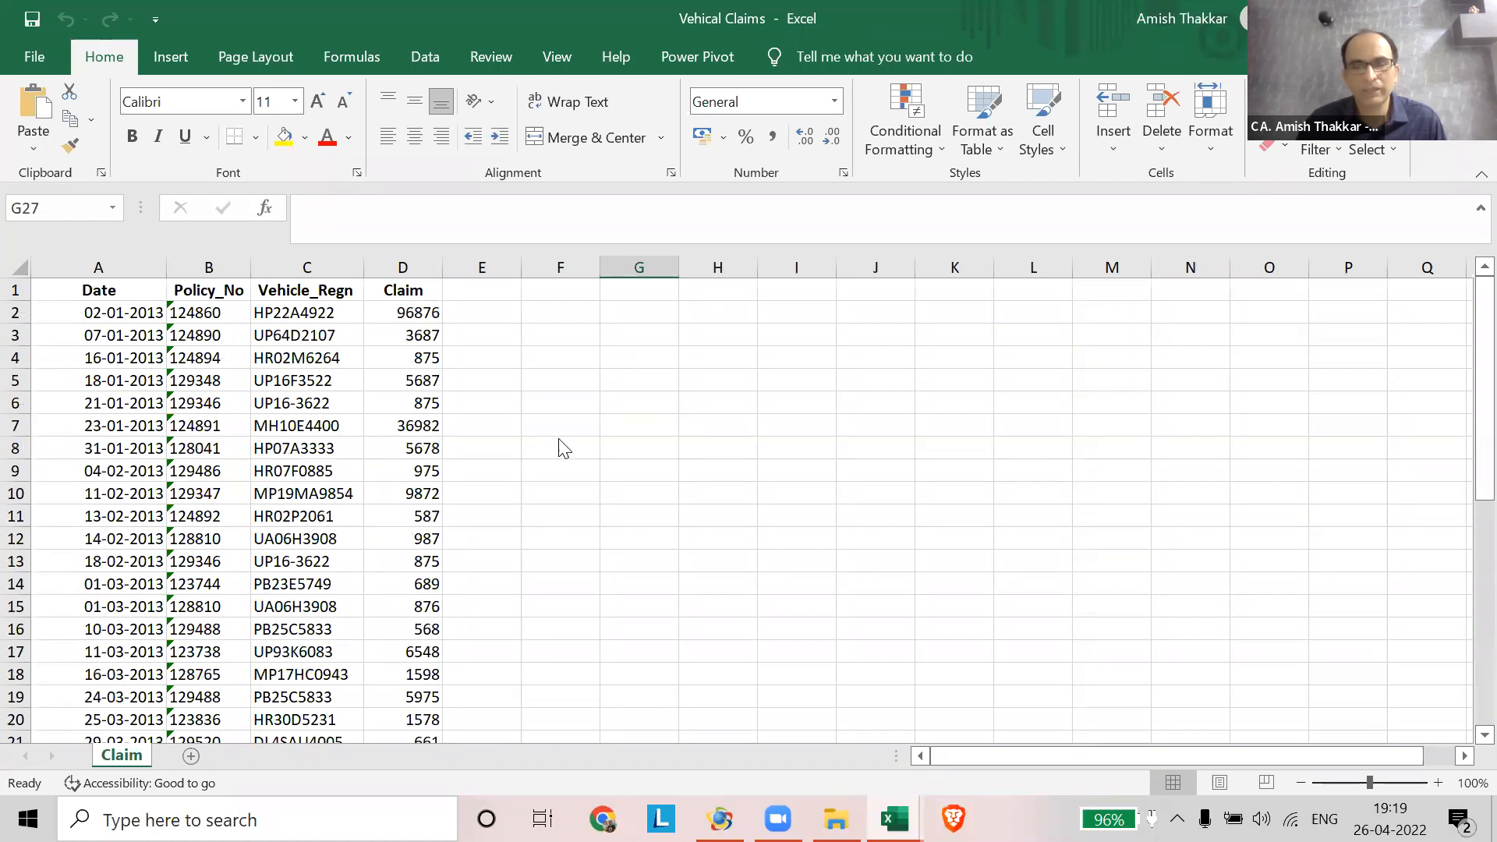
pyautogui.hotkey('alt', 'Tab')
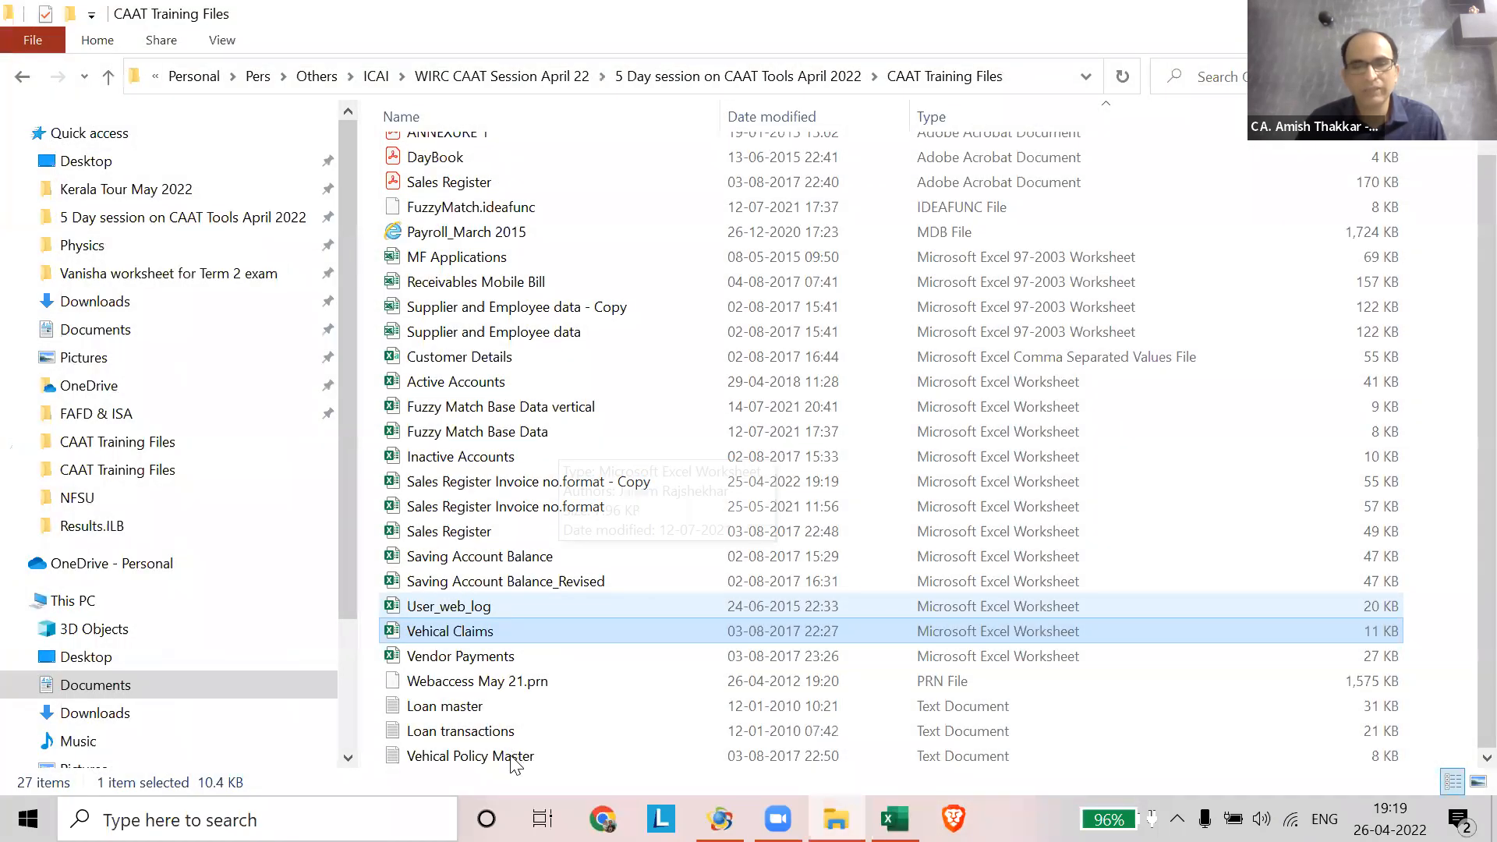
pyautogui.press('ctrl')
pyautogui.press('ctrl')
pyautogui.press('ctrl')
pyautogui.press('ctrl')
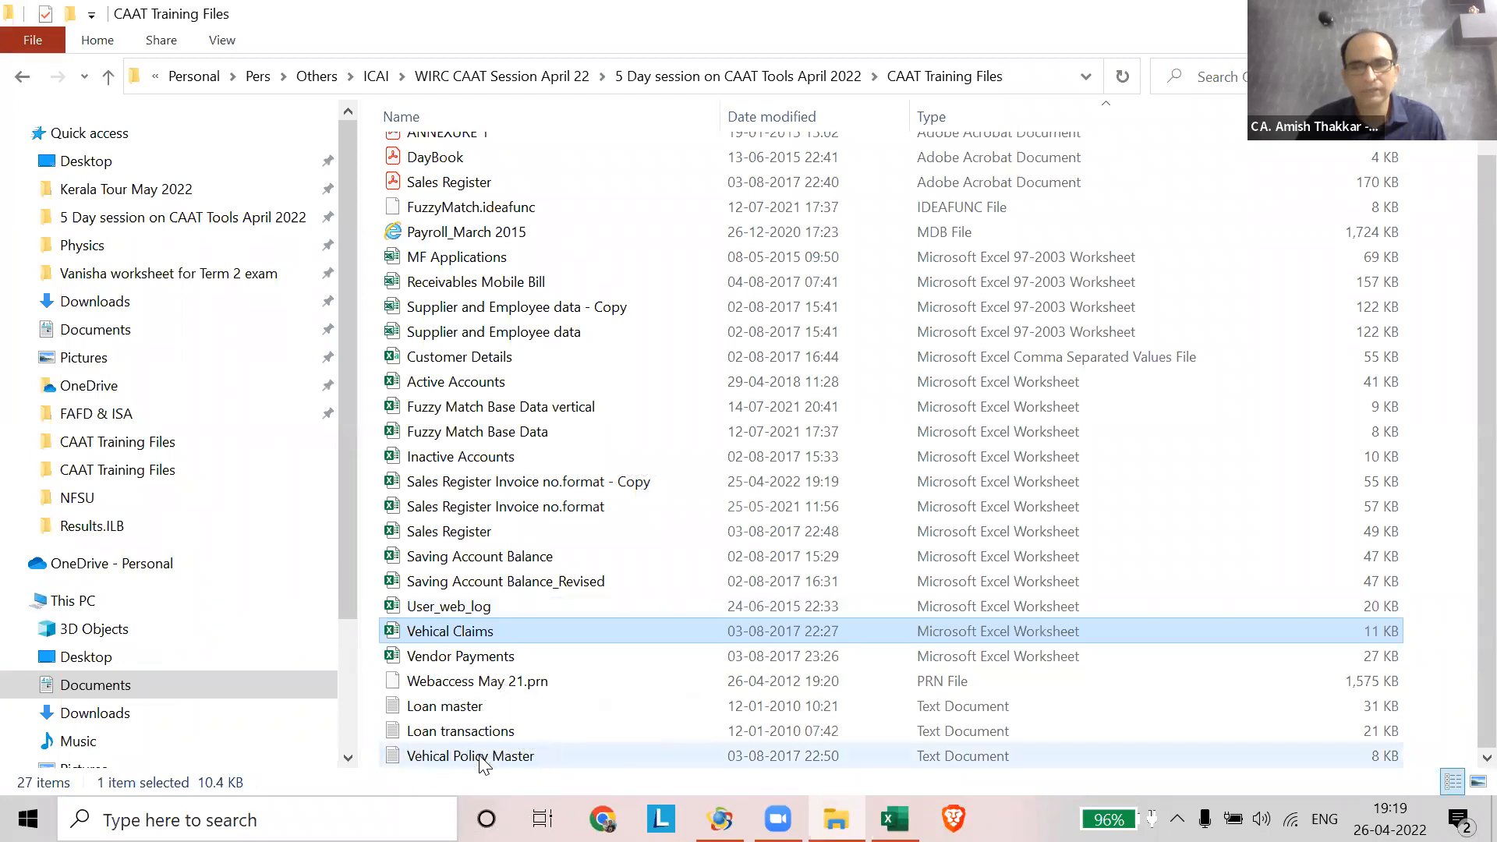
pyautogui.press('ctrl')
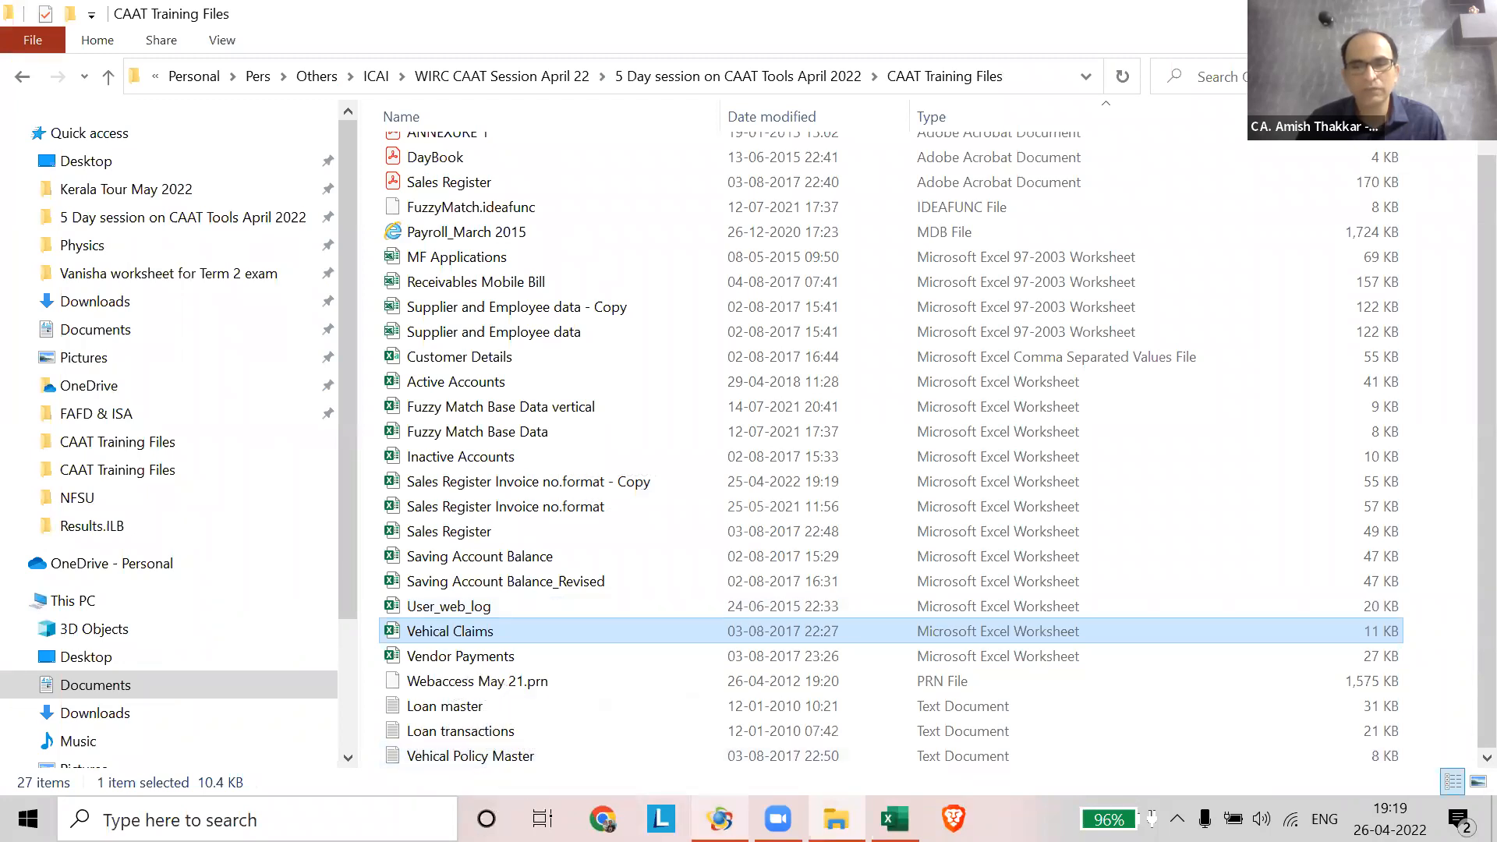
# - Switch to CaseWare IDEA and start a desktop import using the Text format
pyautogui.click(719, 818)
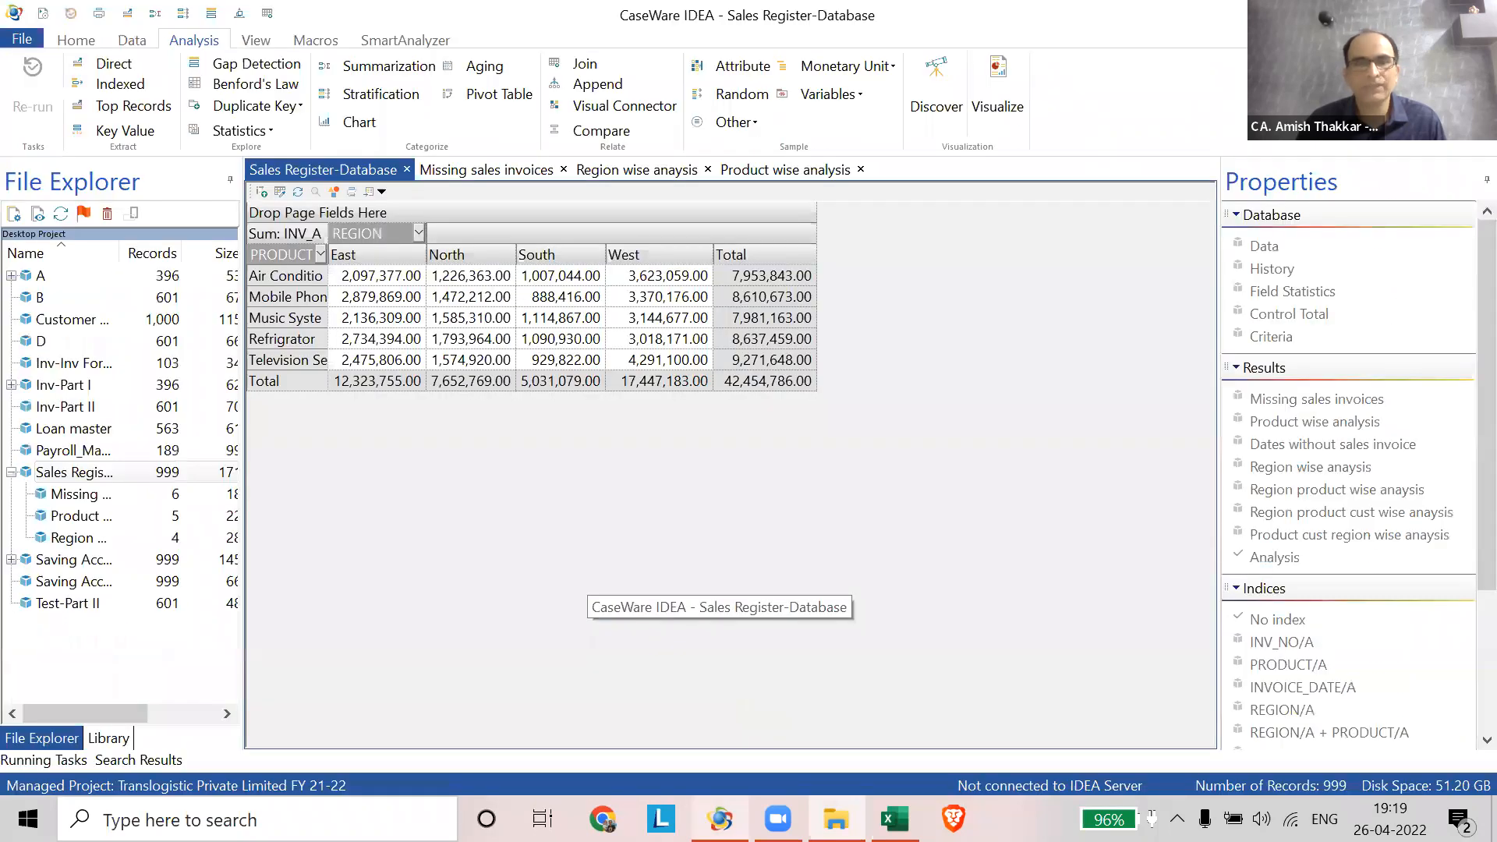
pyautogui.click(91, 44)
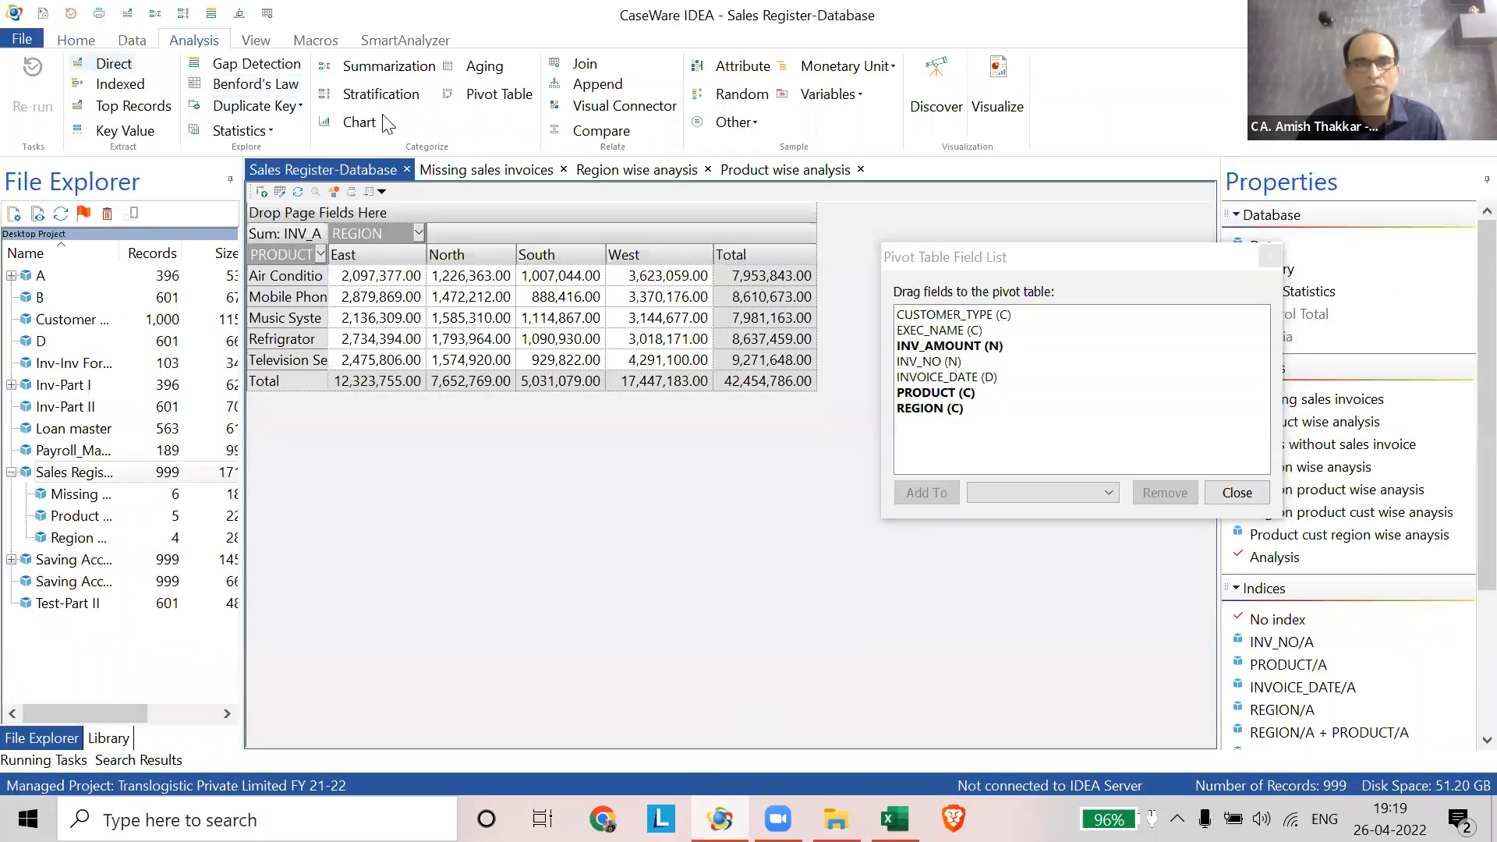
pyautogui.click(330, 94)
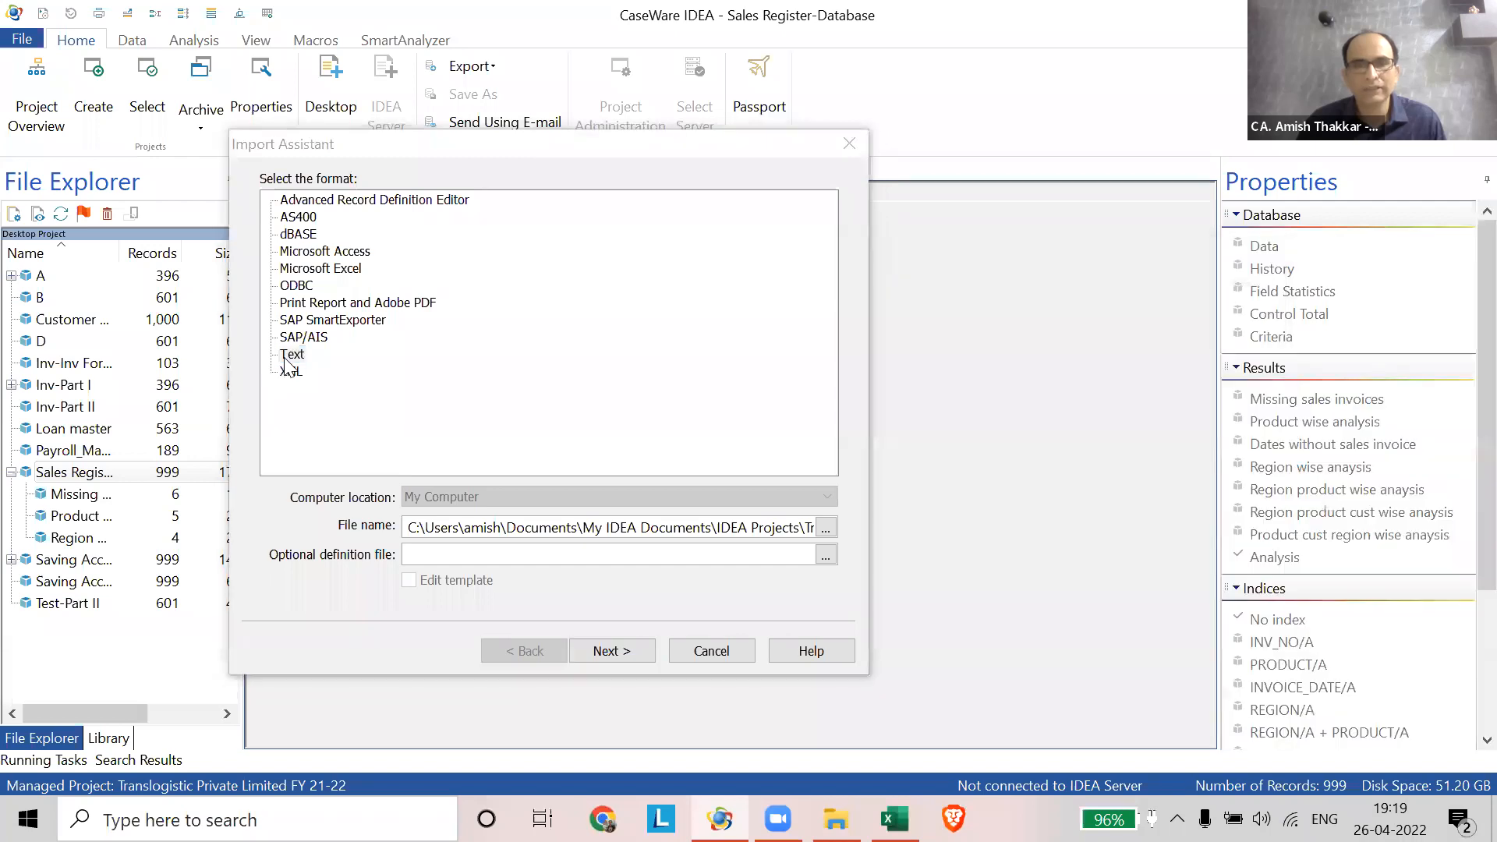
# - Choose the Vehical Policy Master text file in the CAAT Training Files folder as the import source
pyautogui.click(825, 528)
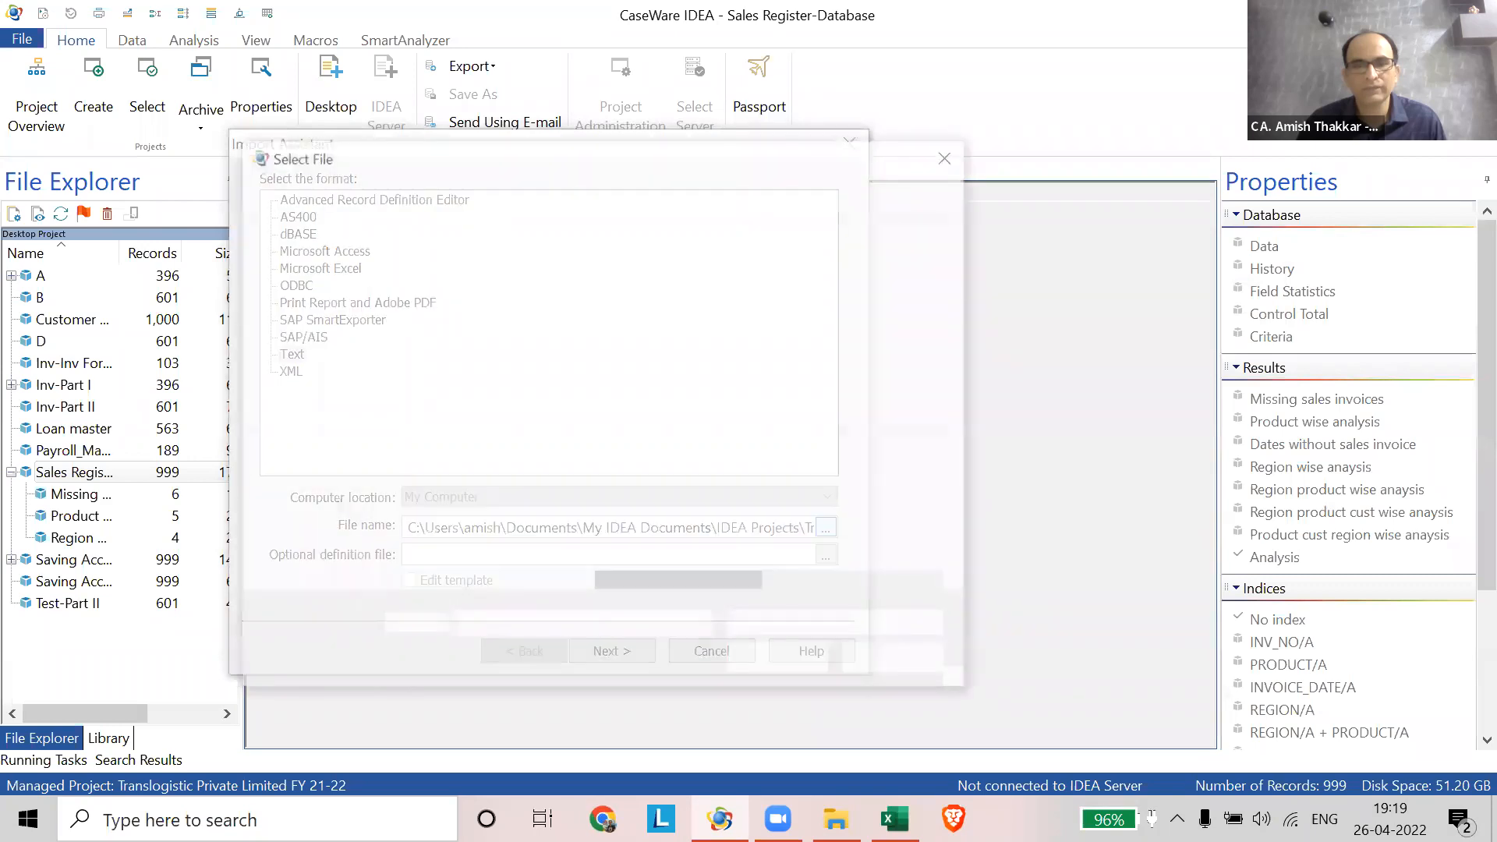
pyautogui.scroll(5, 382, 327)
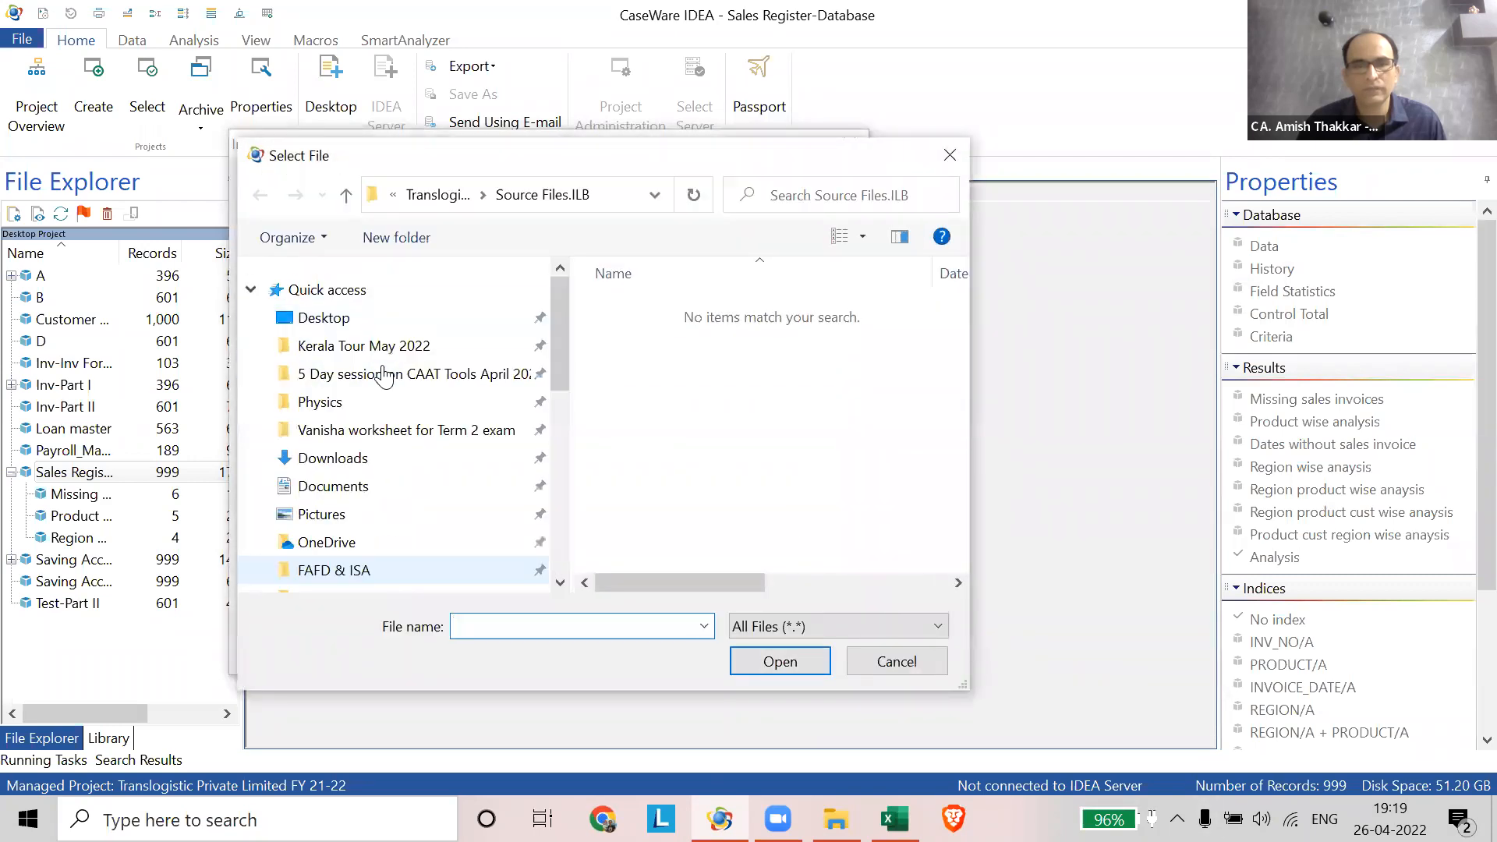
pyautogui.doubleClick(664, 307)
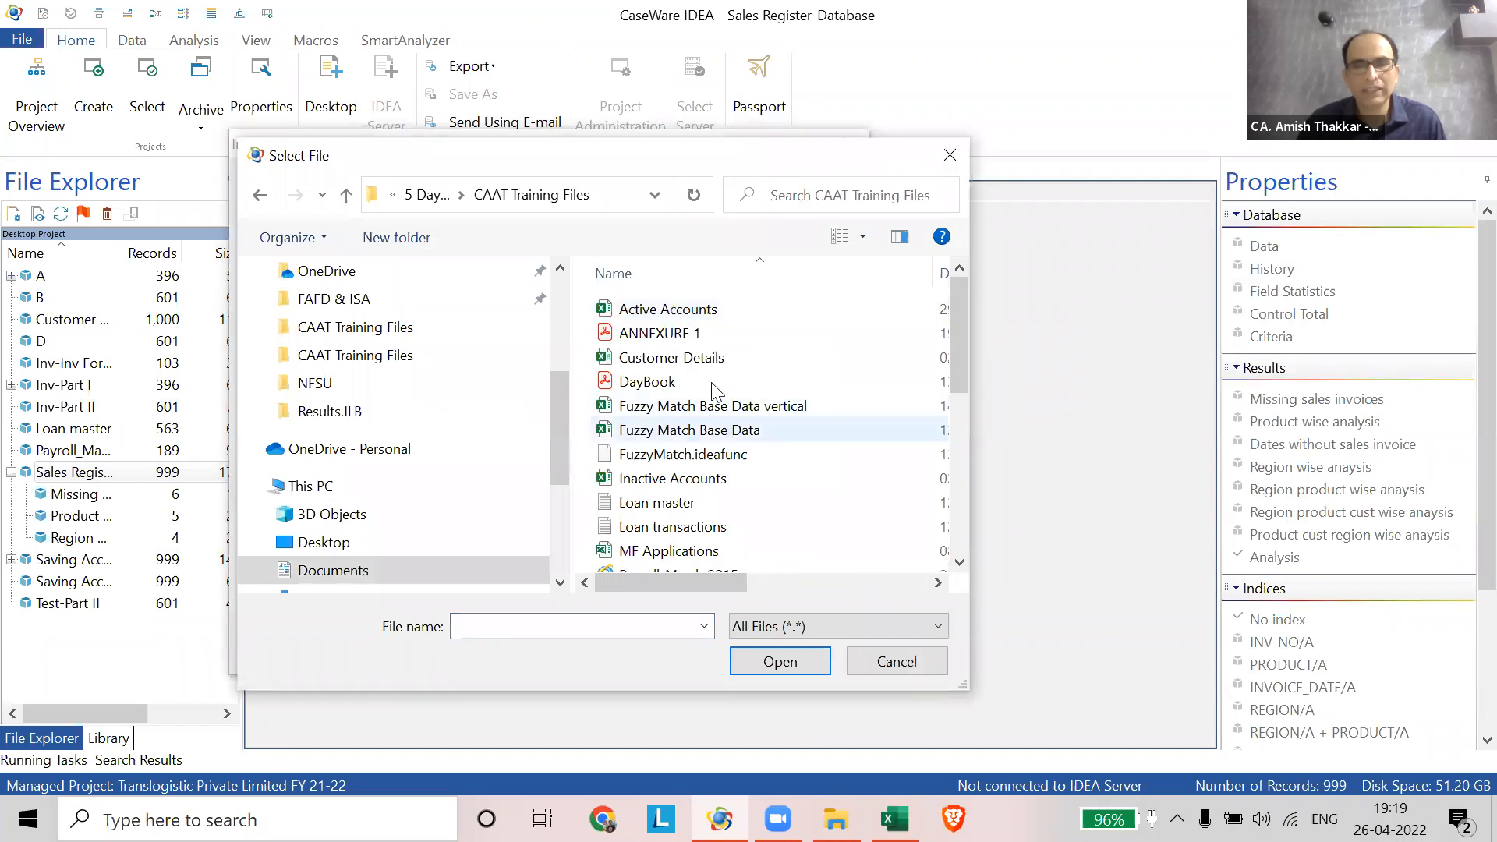
pyautogui.scroll(-5, 717, 436)
pyautogui.press('ctrl')
pyautogui.press('ctrl')
pyautogui.press('ctrl')
pyautogui.press('ctrl')
pyautogui.press('ctrl')
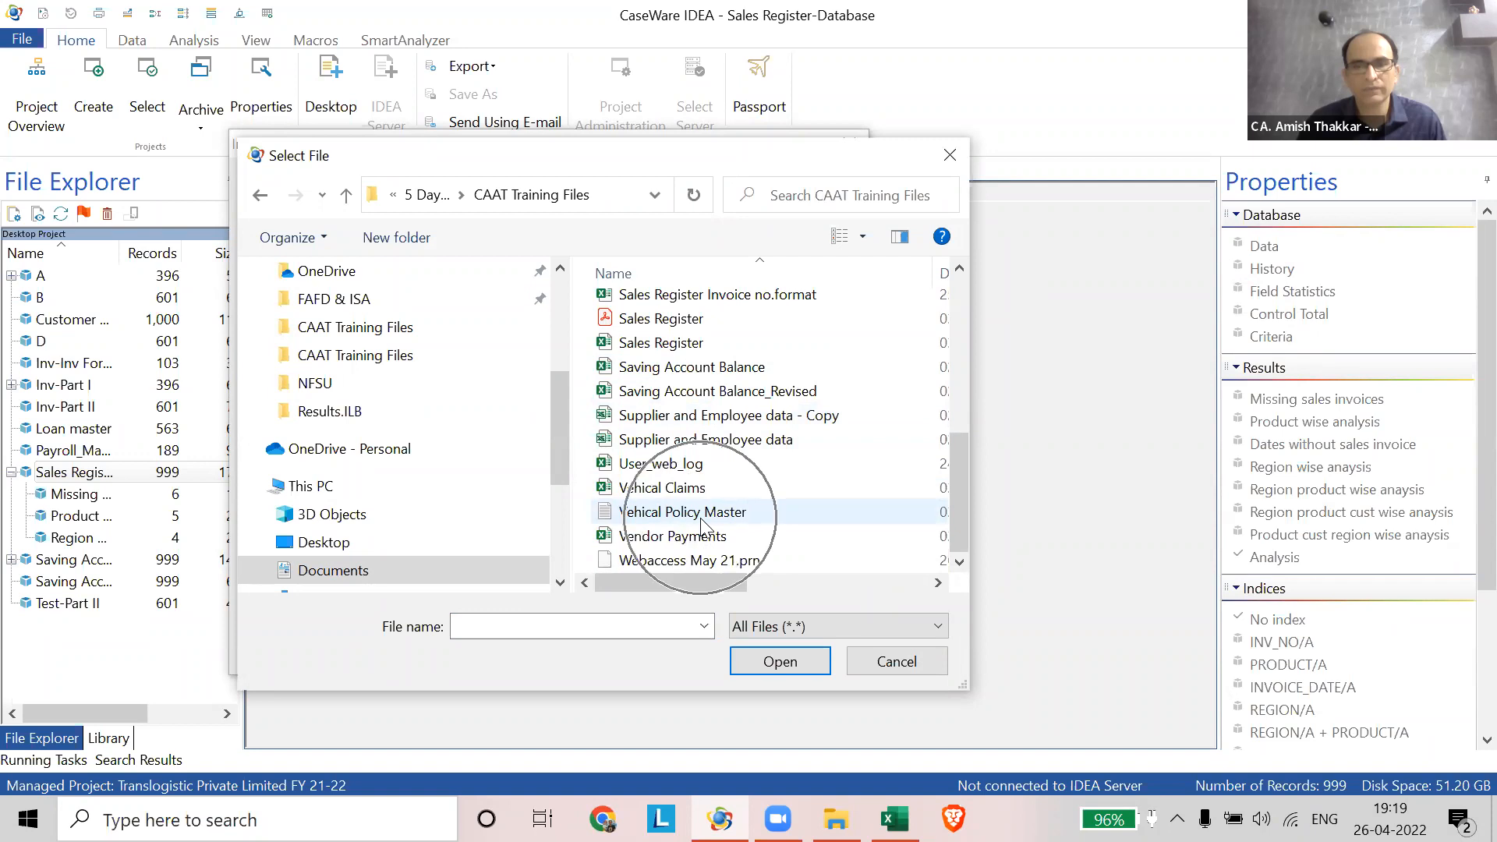
pyautogui.click(701, 516)
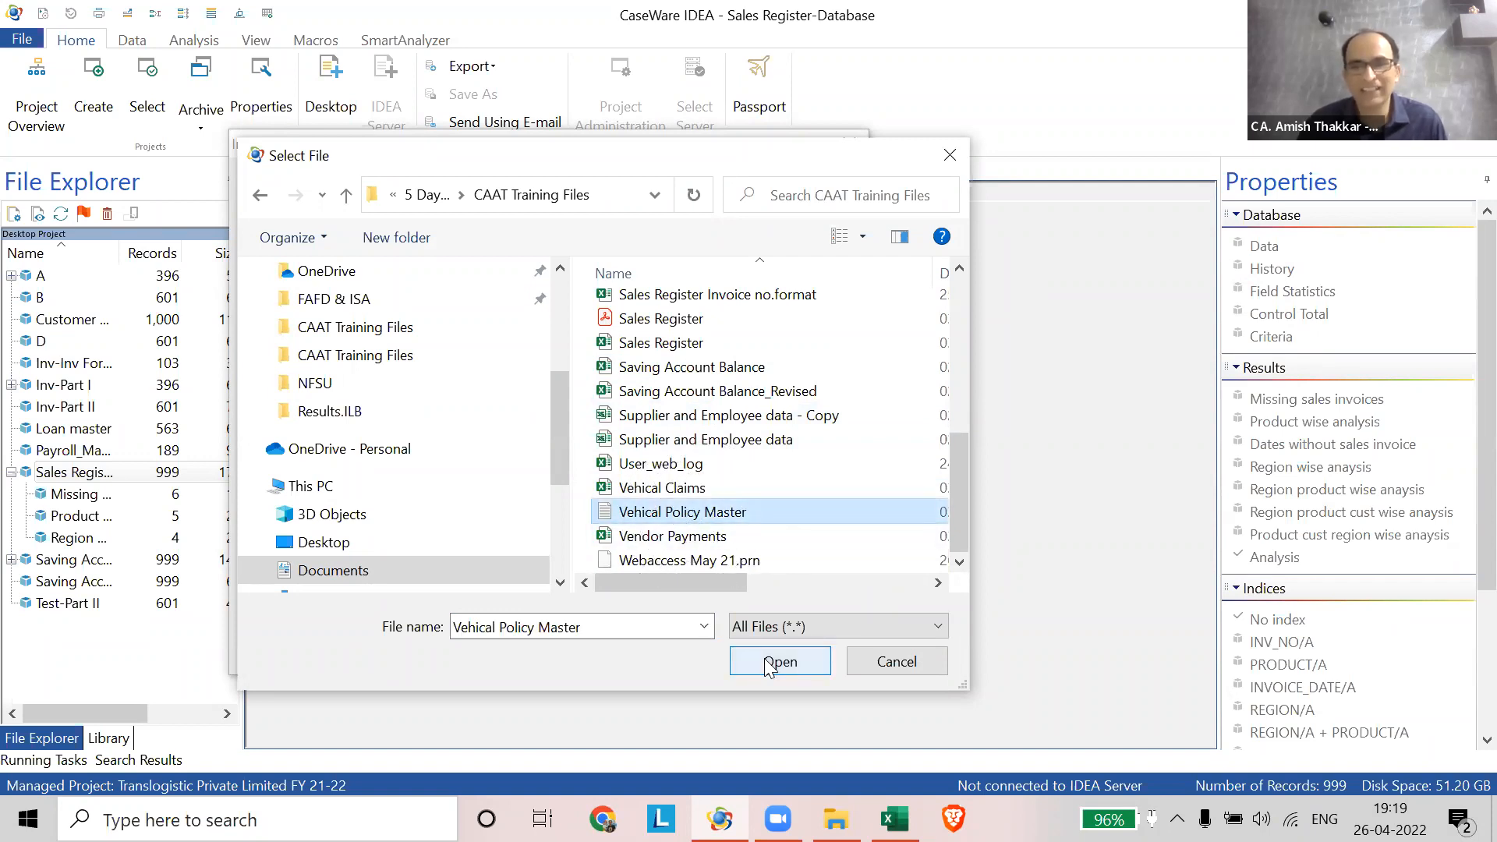
pyautogui.click(779, 661)
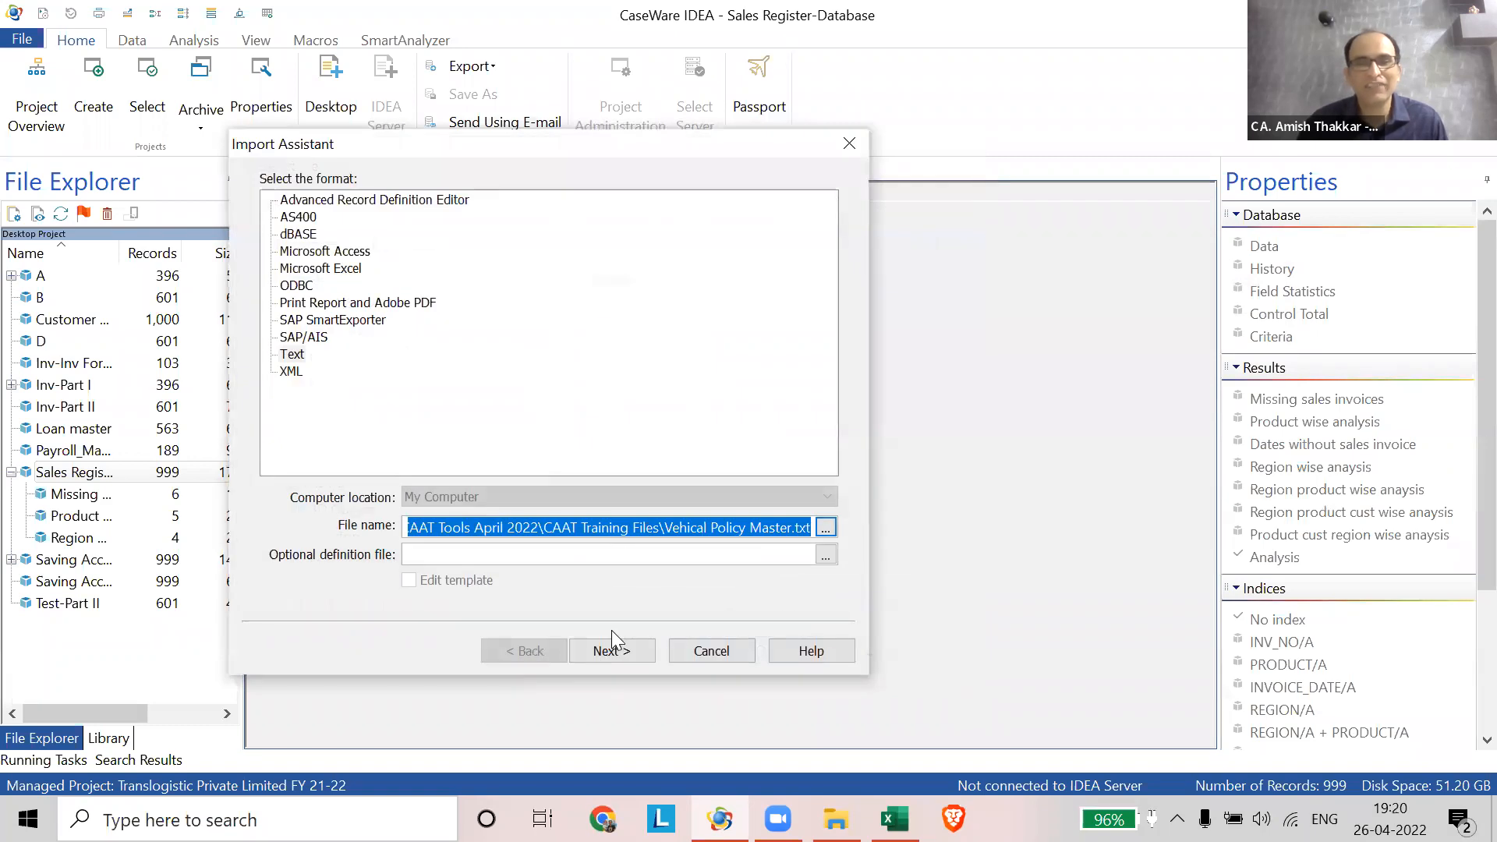
# - Set up the text import as a delimited file with Tab as the field separator and the first visible row as field names
pyautogui.moveTo(552, 149); pyautogui.dragTo(606, 161)
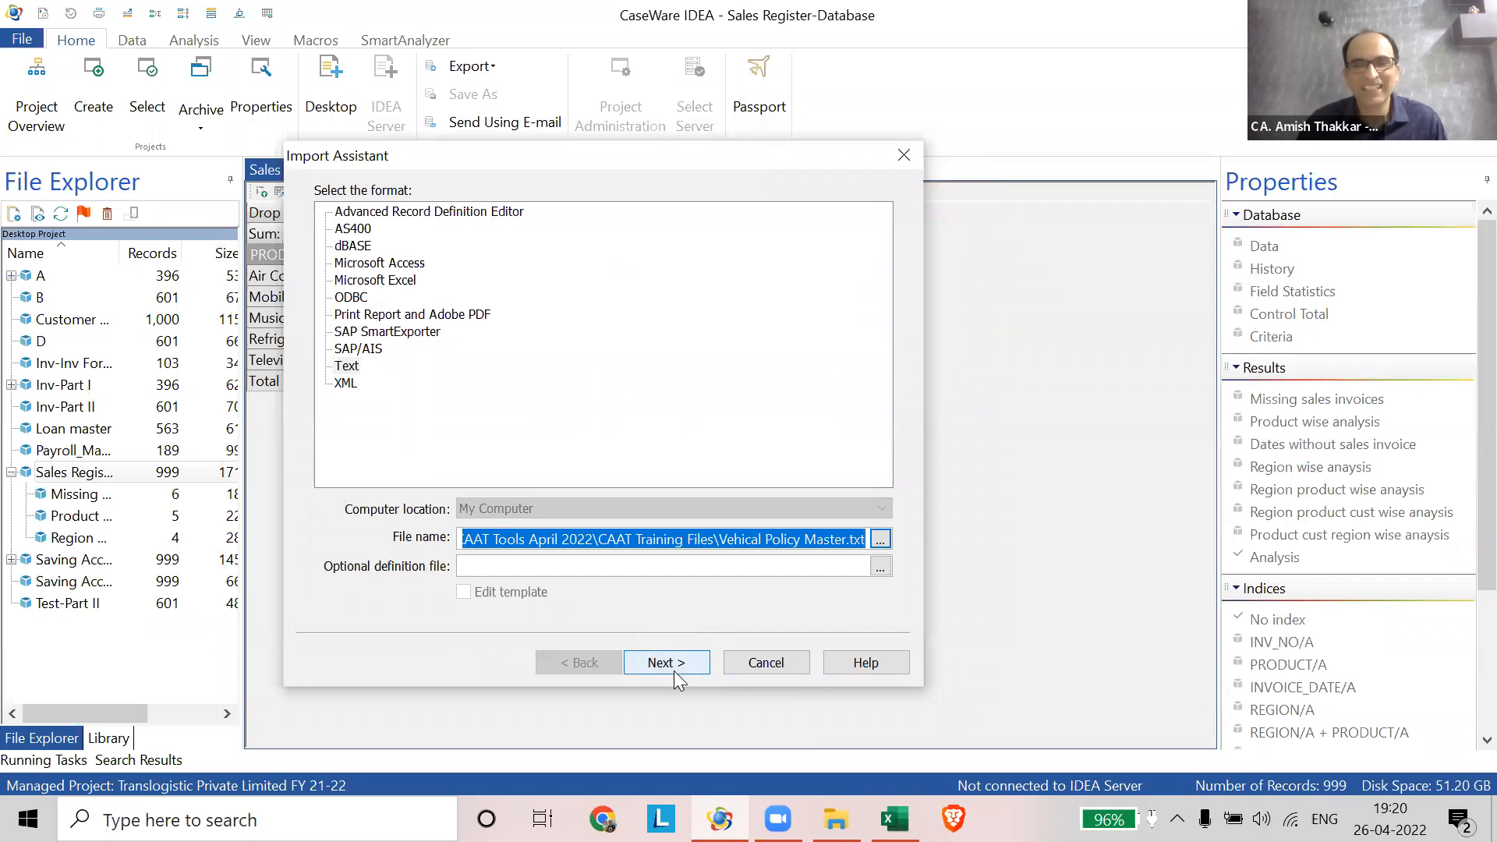
pyautogui.click(673, 670)
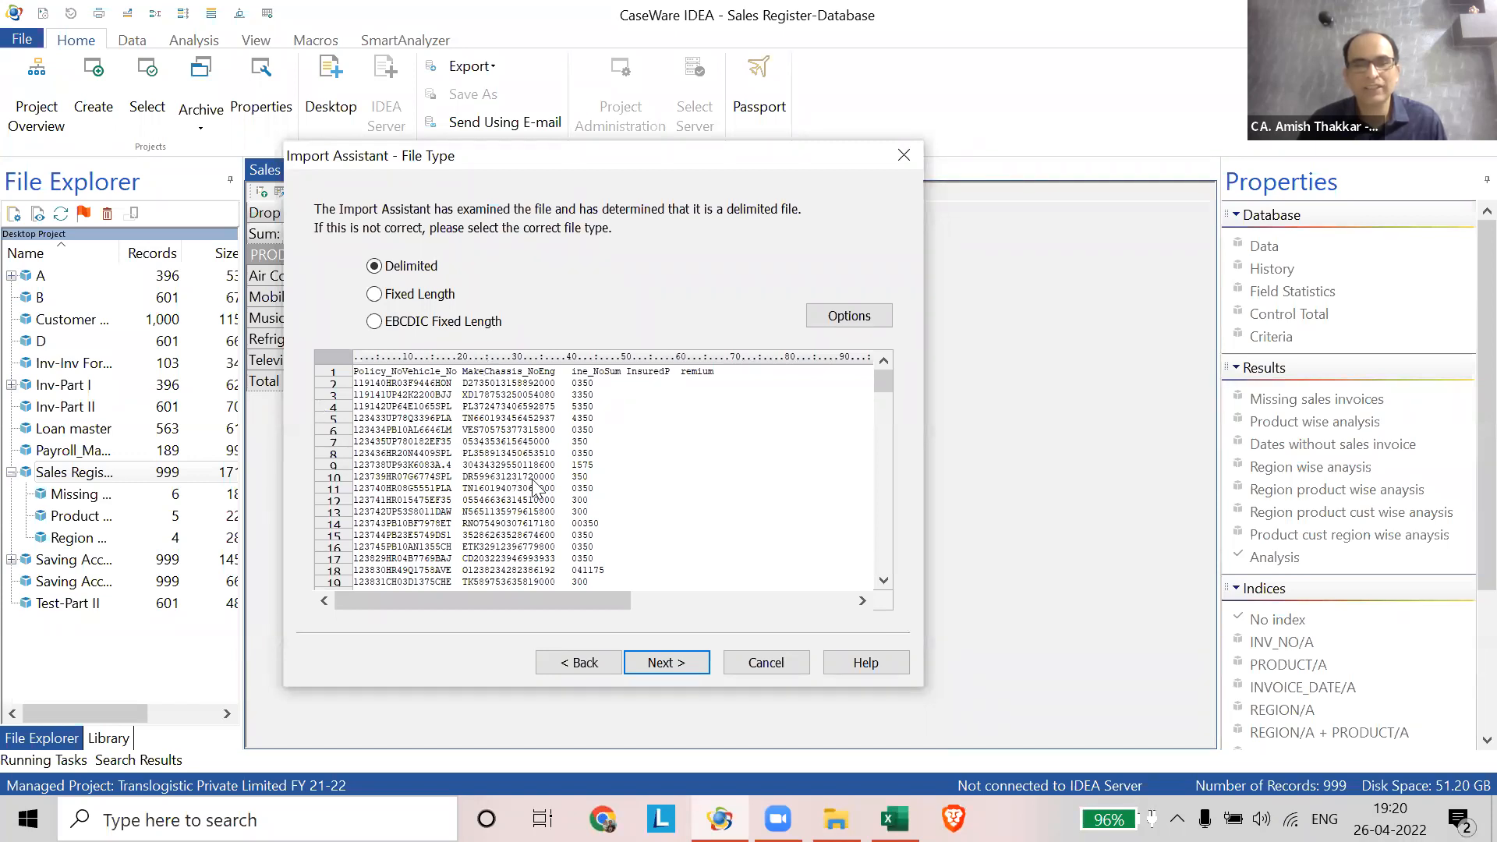
pyautogui.click(670, 665)
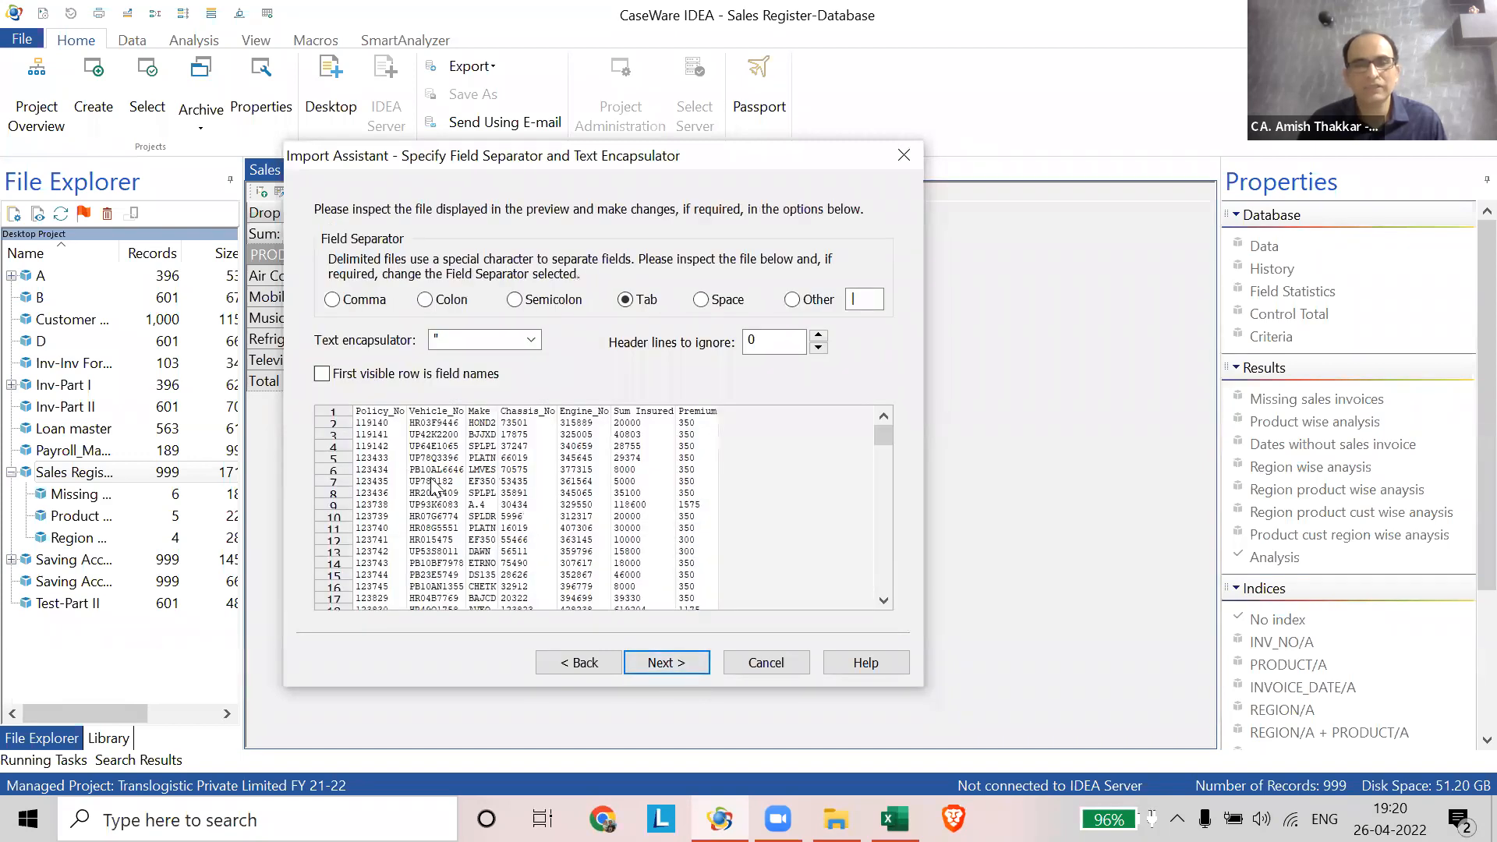
pyautogui.click(640, 311)
pyautogui.click(323, 375)
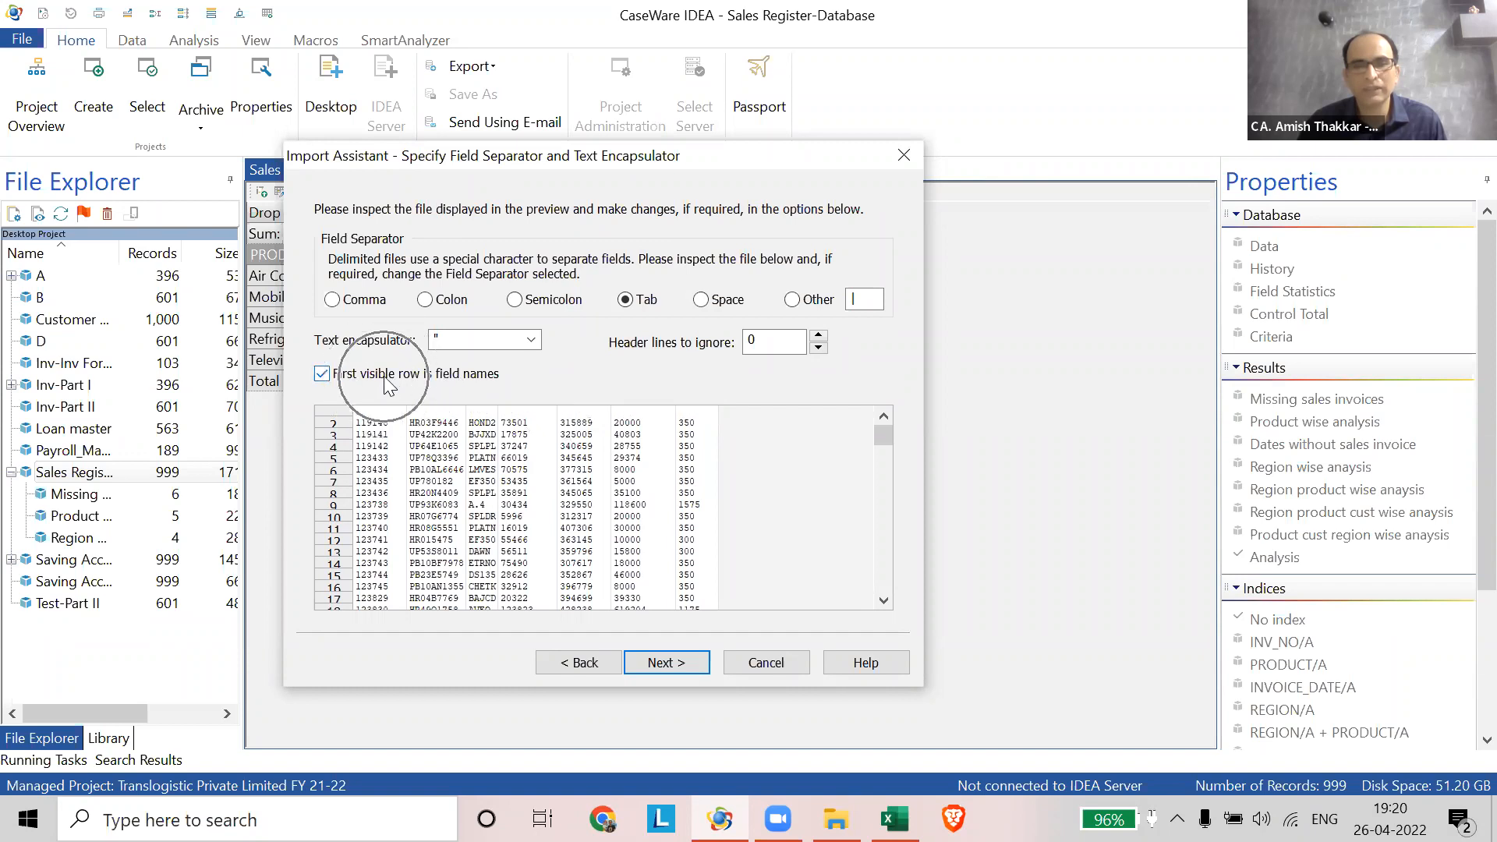
pyautogui.click(689, 661)
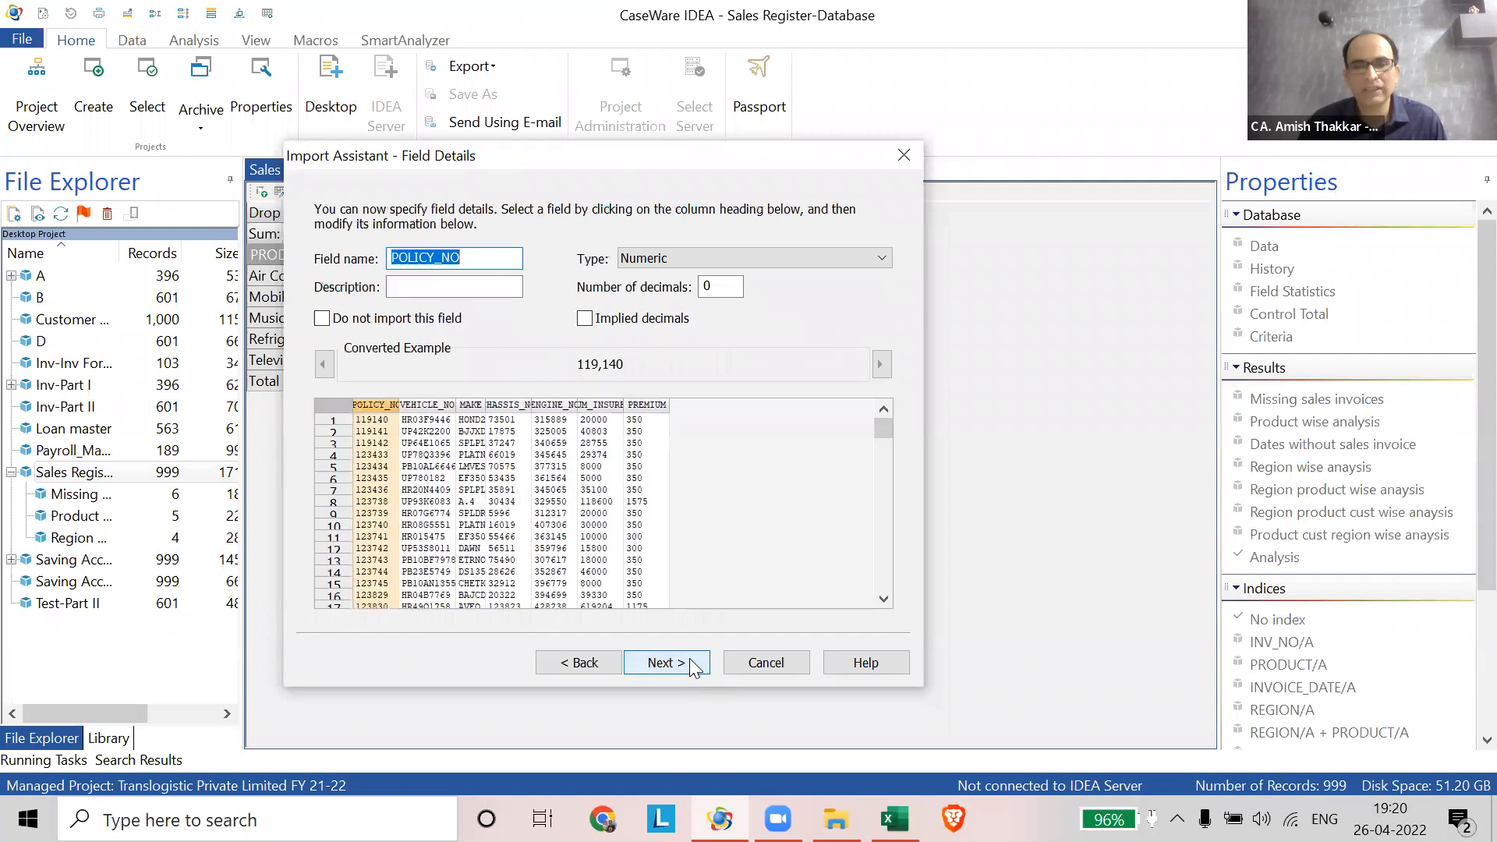
# - Accept the default field details, import the database as Vehical Policy Master, and look through its records
pyautogui.click(687, 661)
pyautogui.click(687, 661)
pyautogui.click(687, 661)
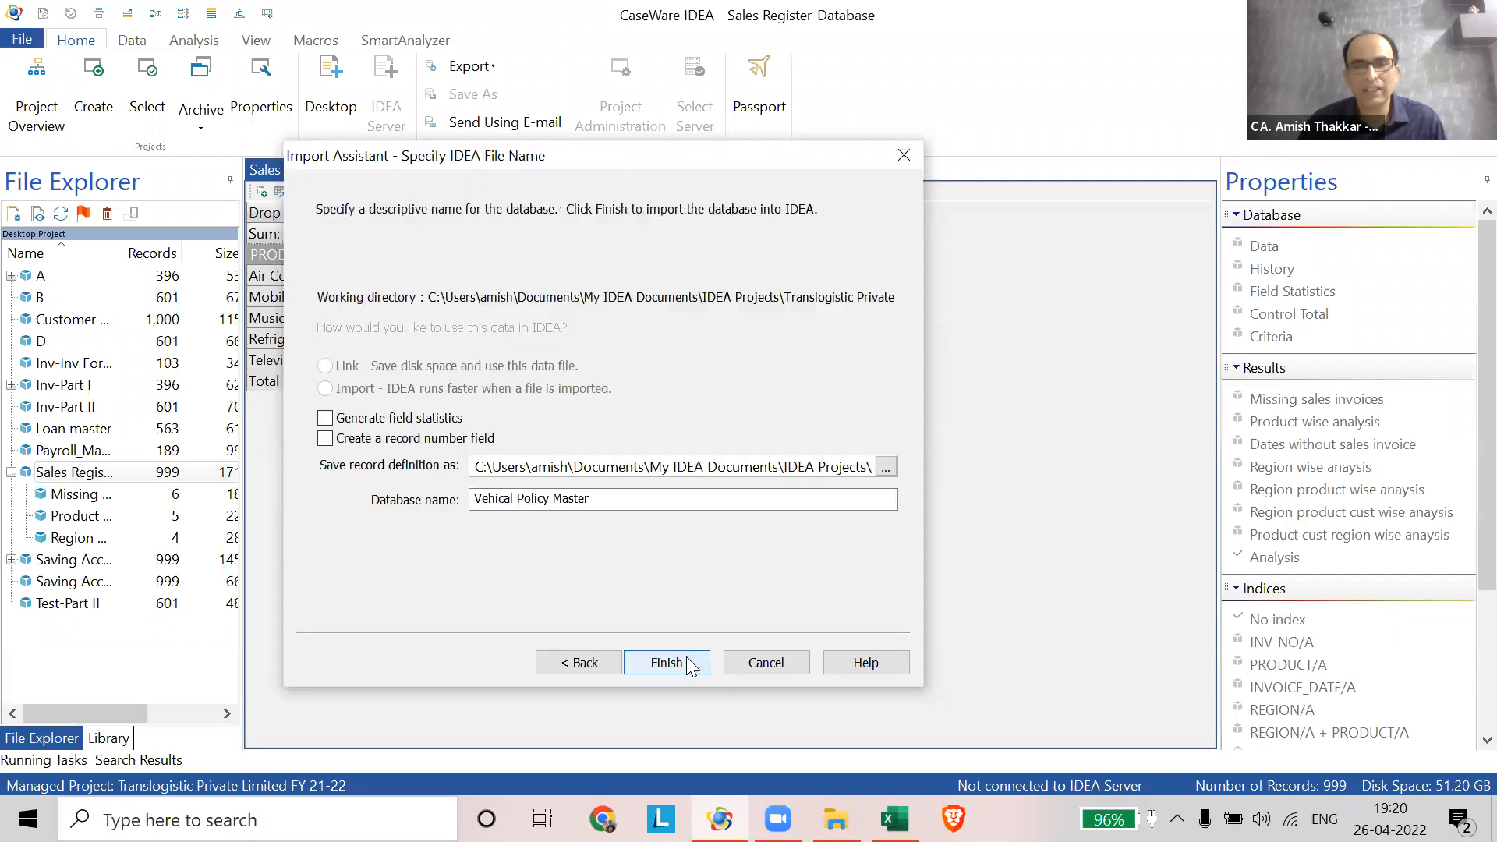
pyautogui.press('Return')
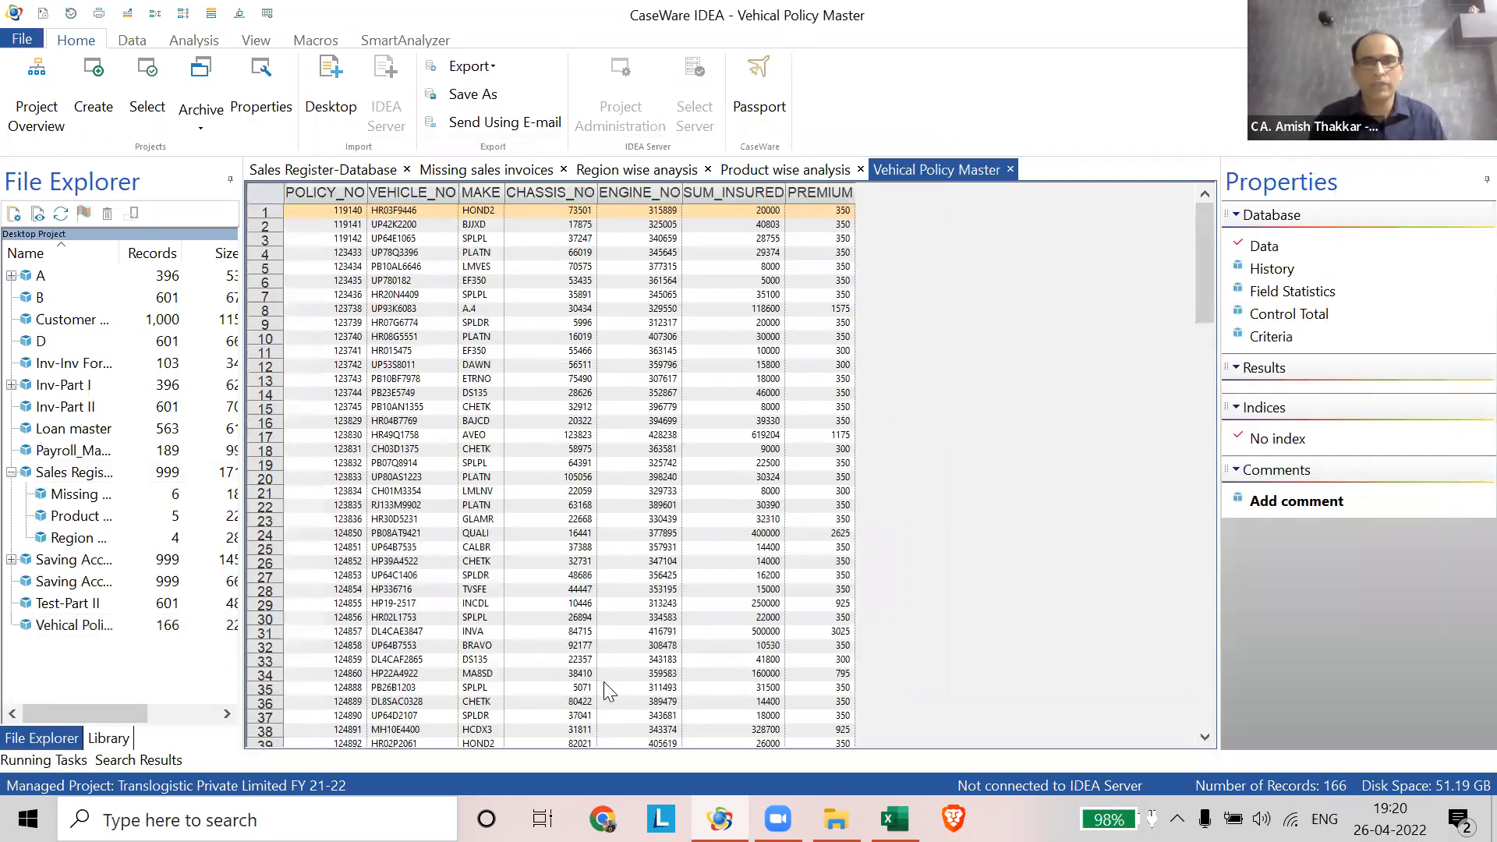
pyautogui.scroll(2, 604, 682)
pyautogui.scroll(-3, 924, 491)
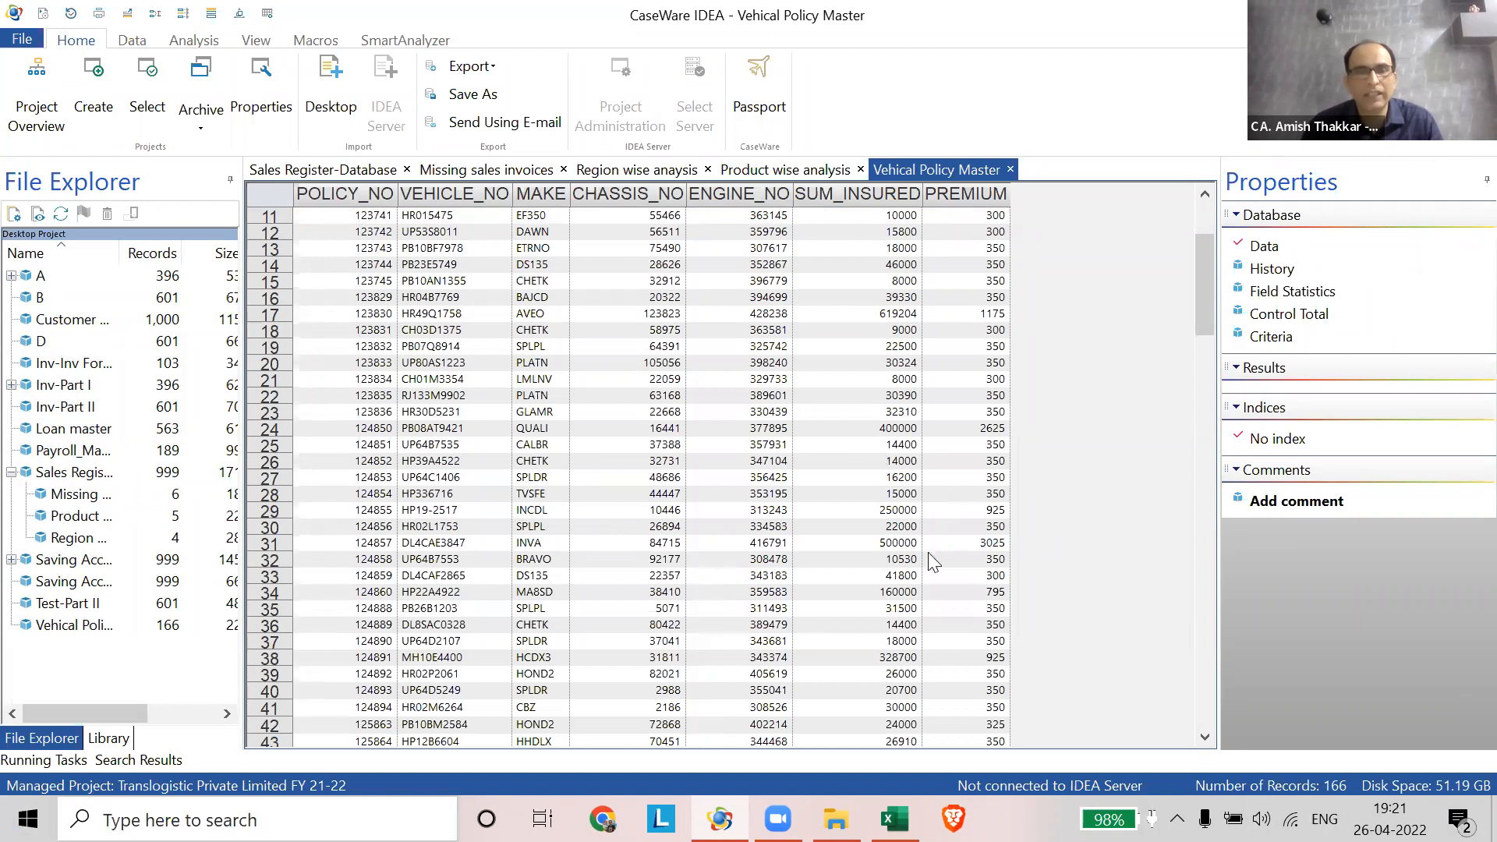
pyautogui.scroll(4, 637, 354)
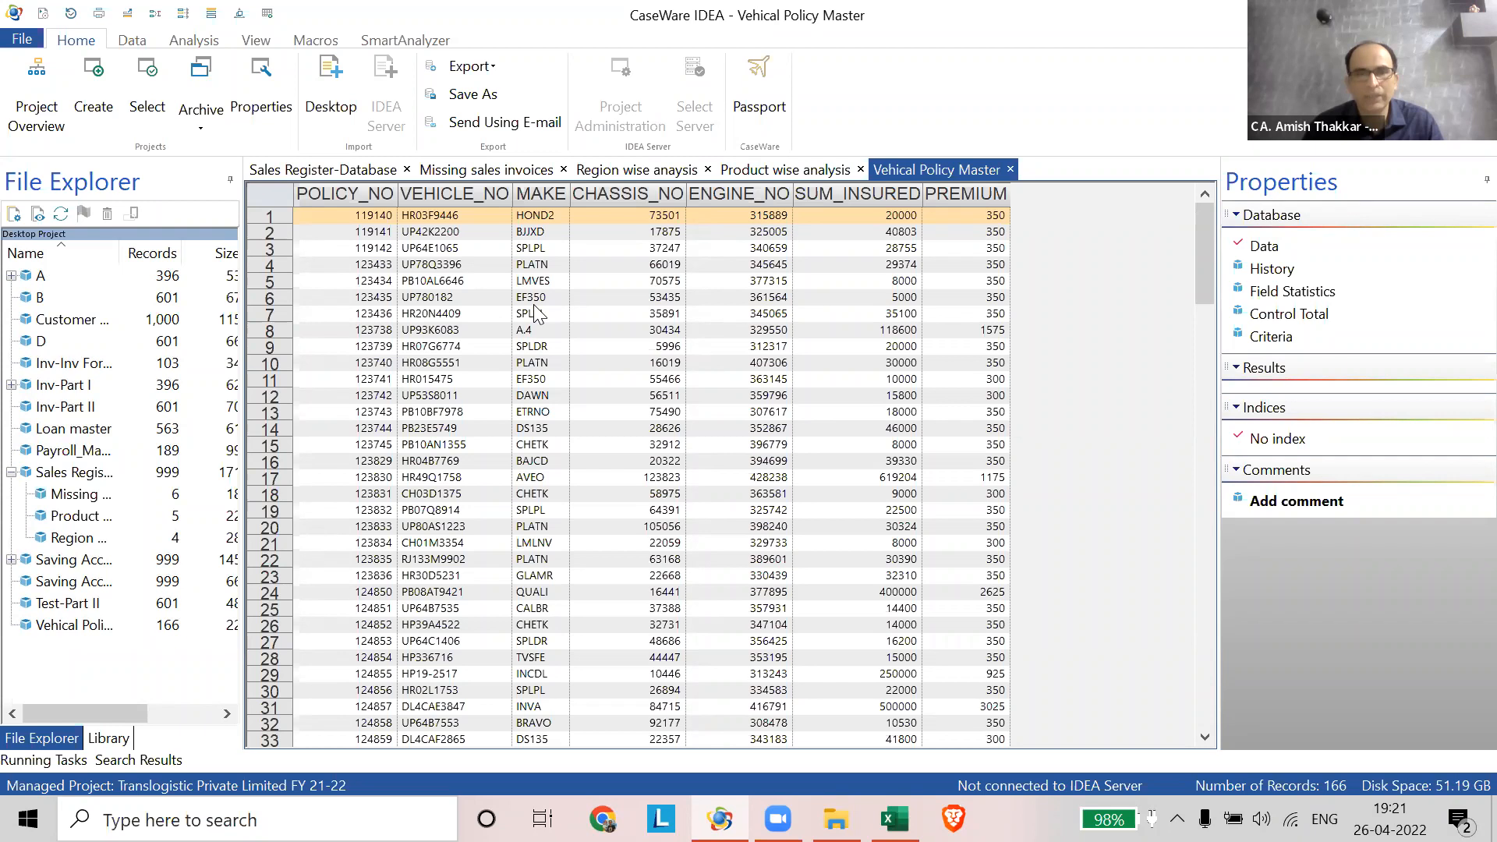
# - Start another desktop import and choose the Vehical Policy Master text file in the CAAT Training Files folder as its source
pyautogui.click(325, 112)
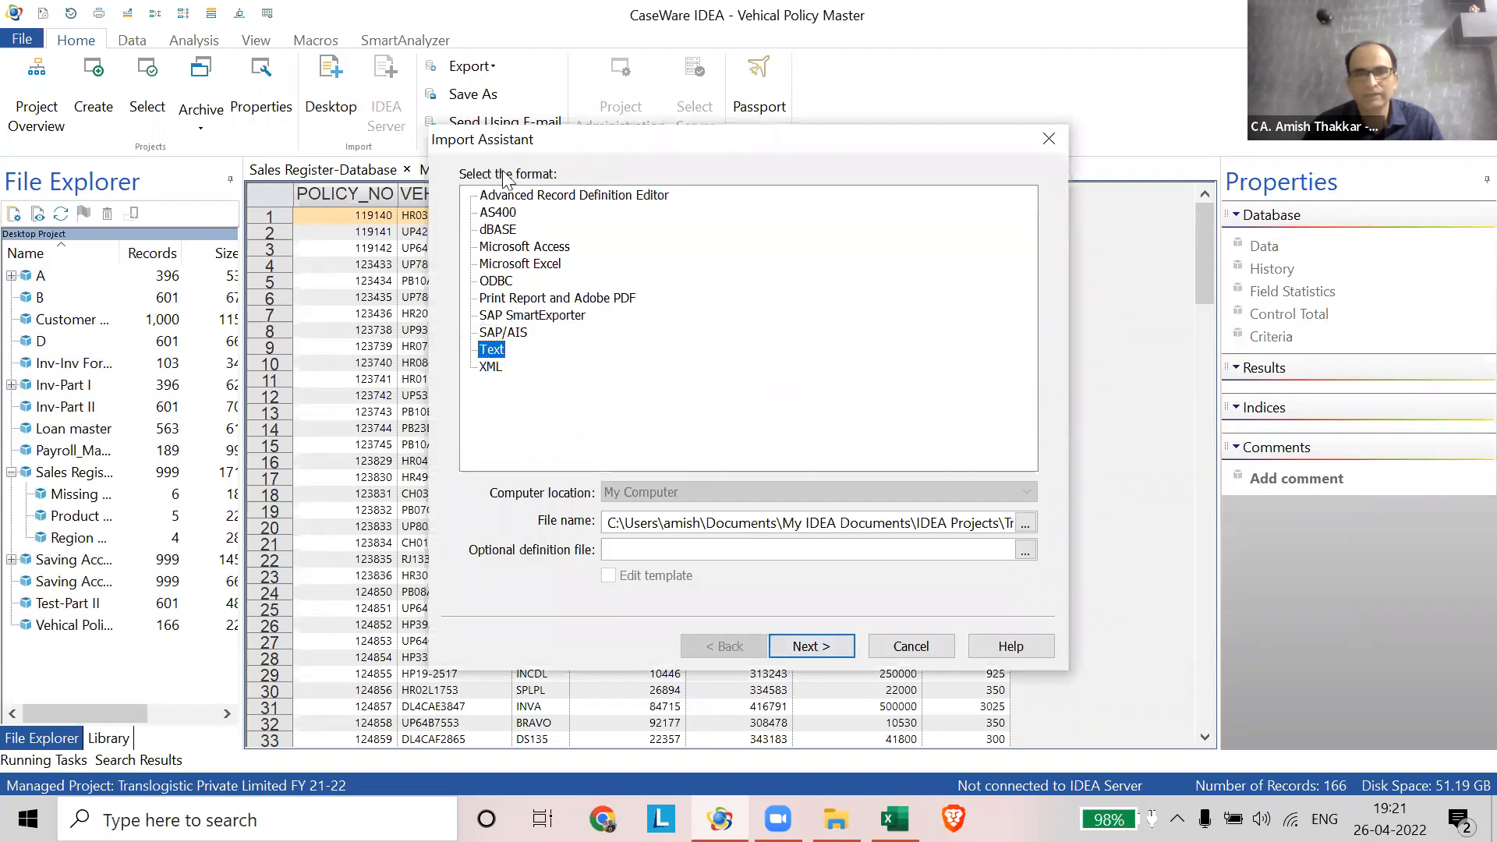
pyautogui.moveTo(502, 148); pyautogui.dragTo(371, 128)
pyautogui.click(893, 502)
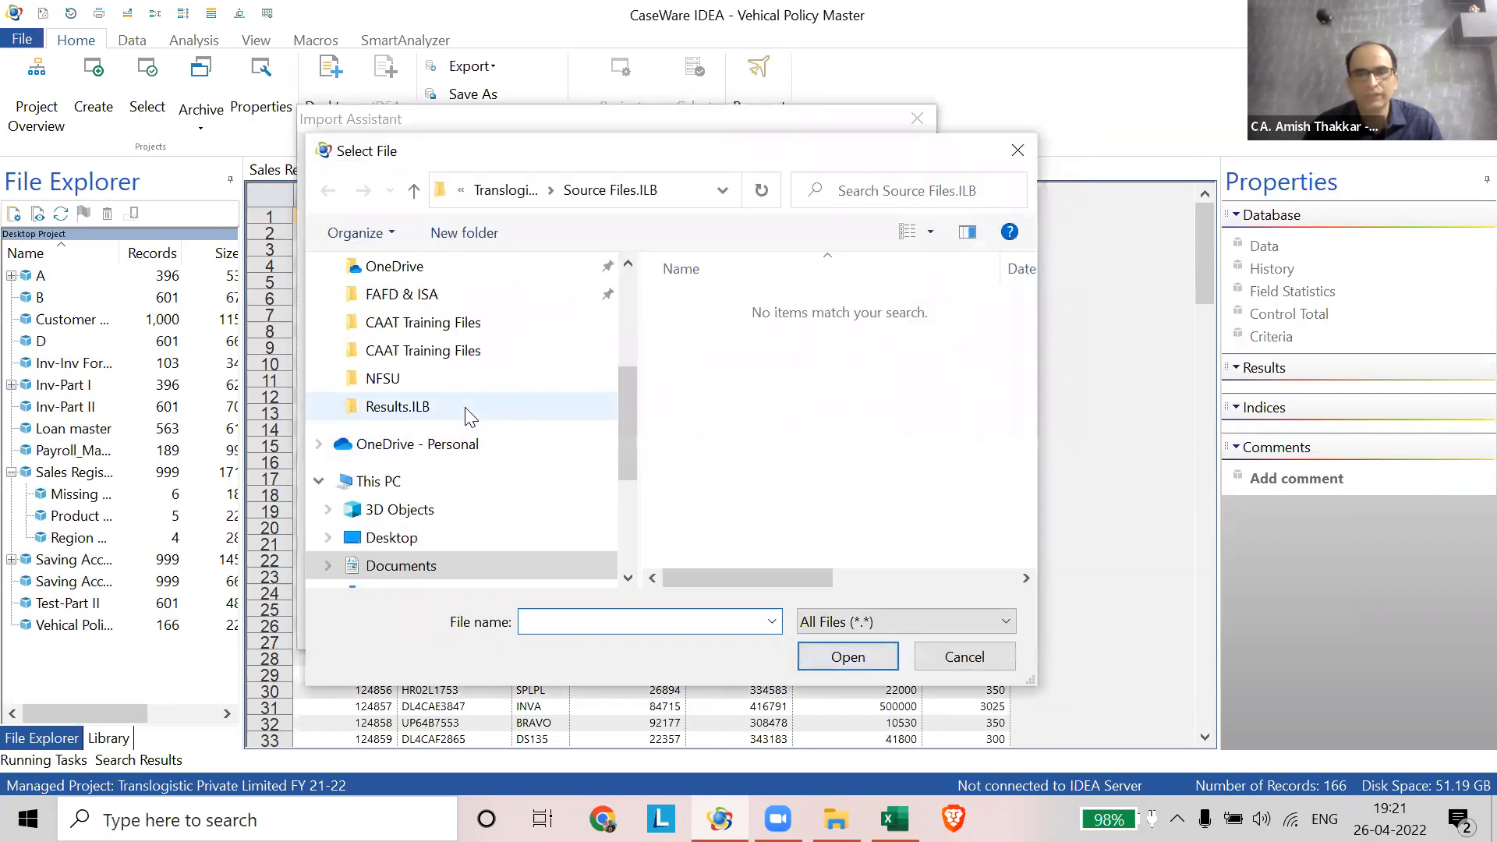
pyautogui.scroll(3, 440, 382)
pyautogui.click(437, 315)
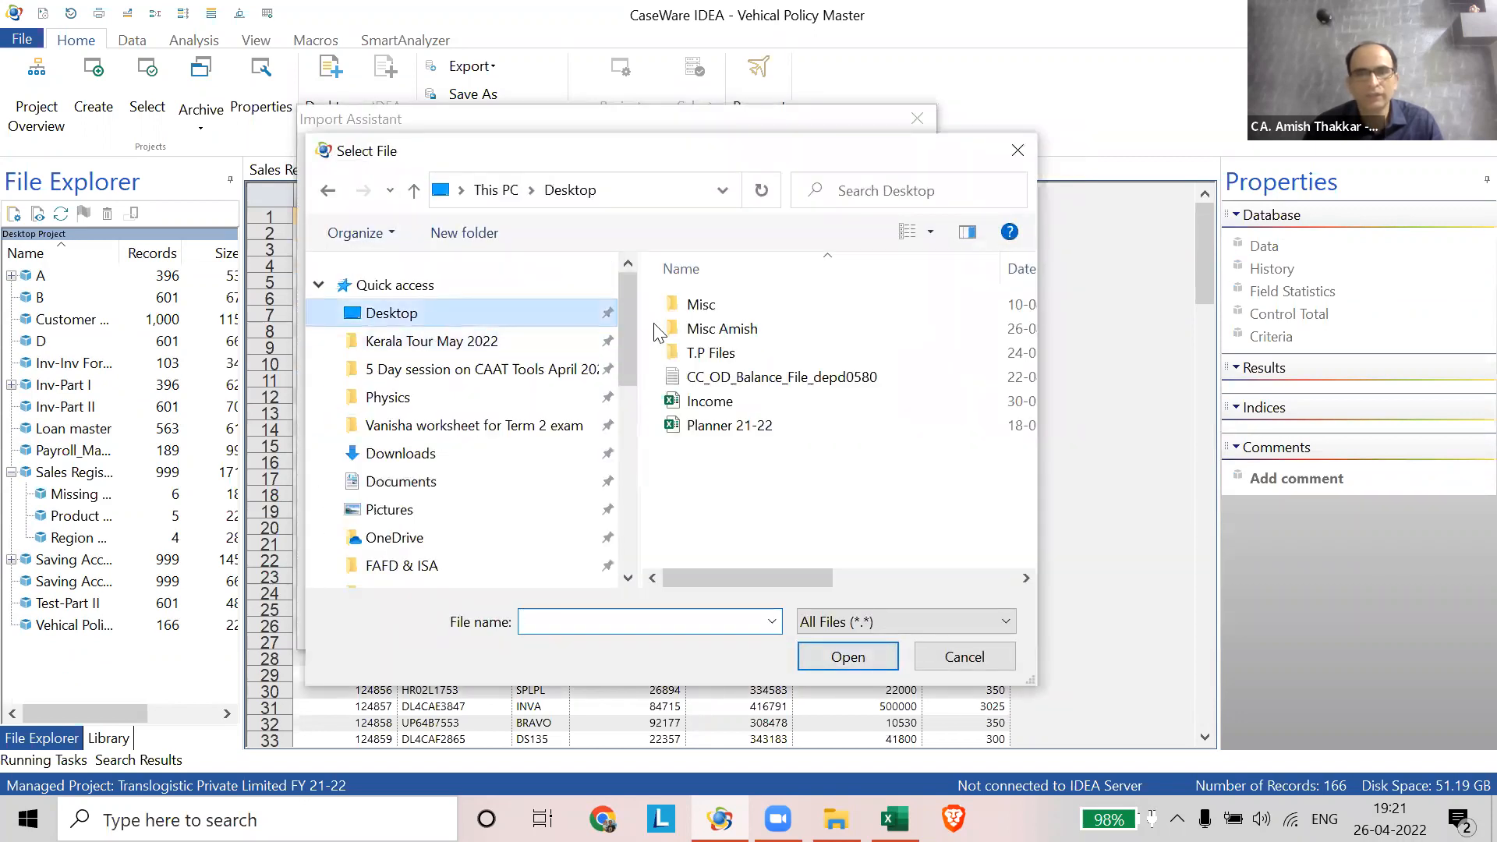
pyautogui.click(503, 370)
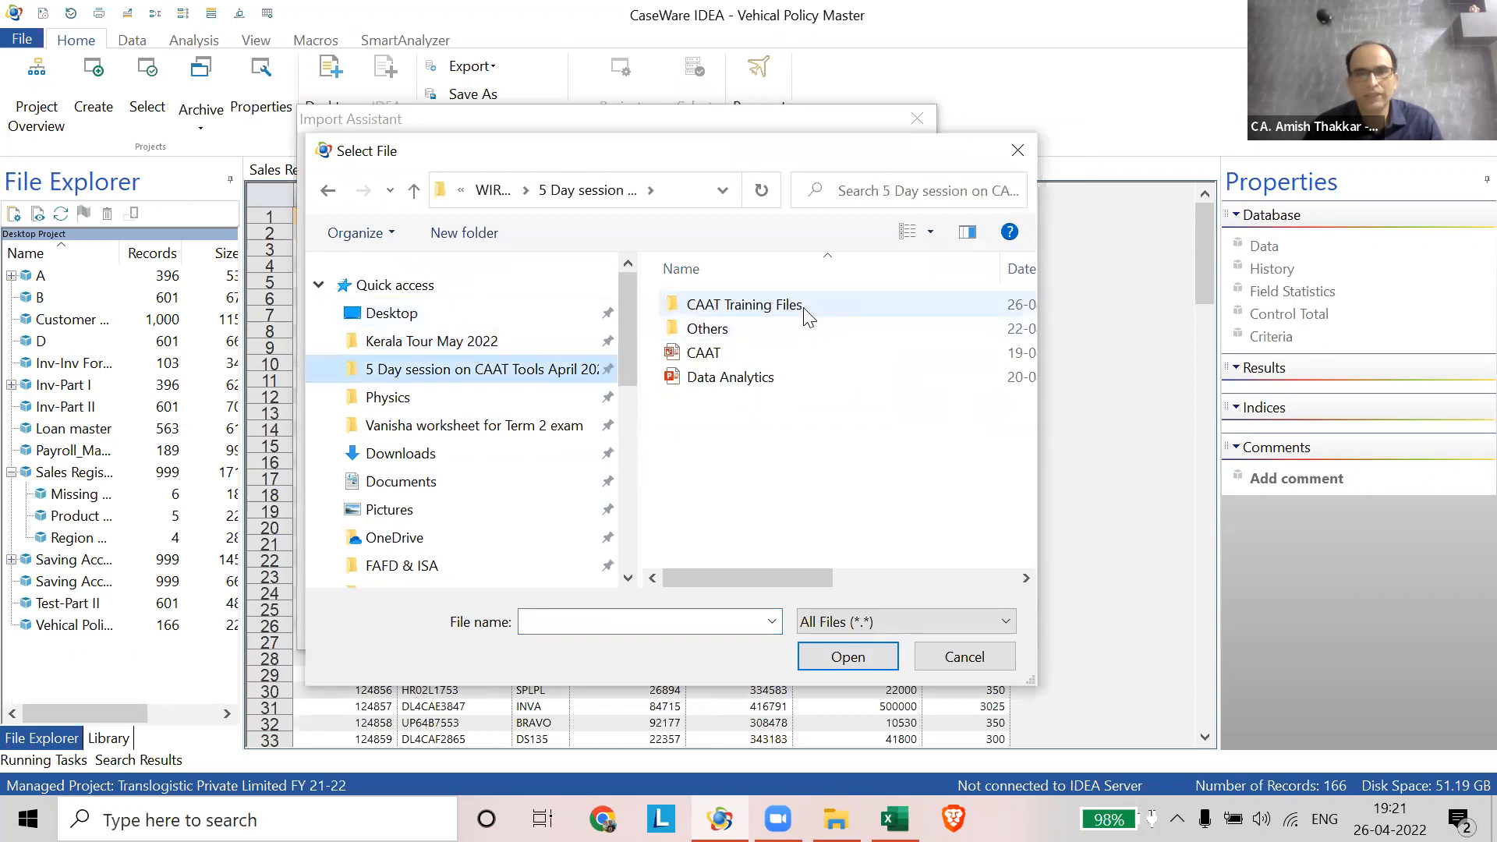
pyautogui.doubleClick(805, 309)
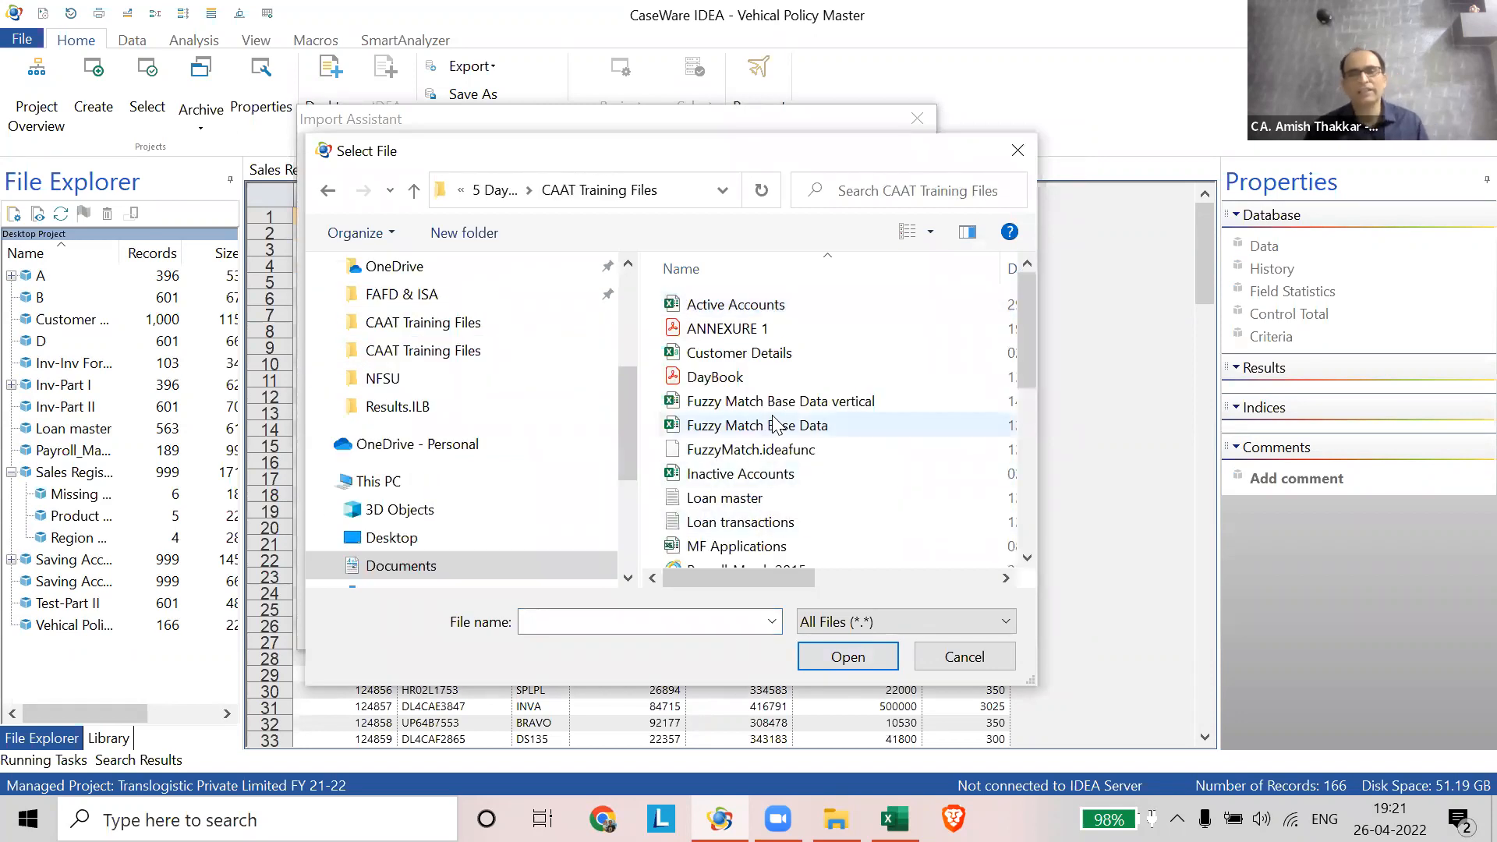
pyautogui.scroll(-5, 774, 424)
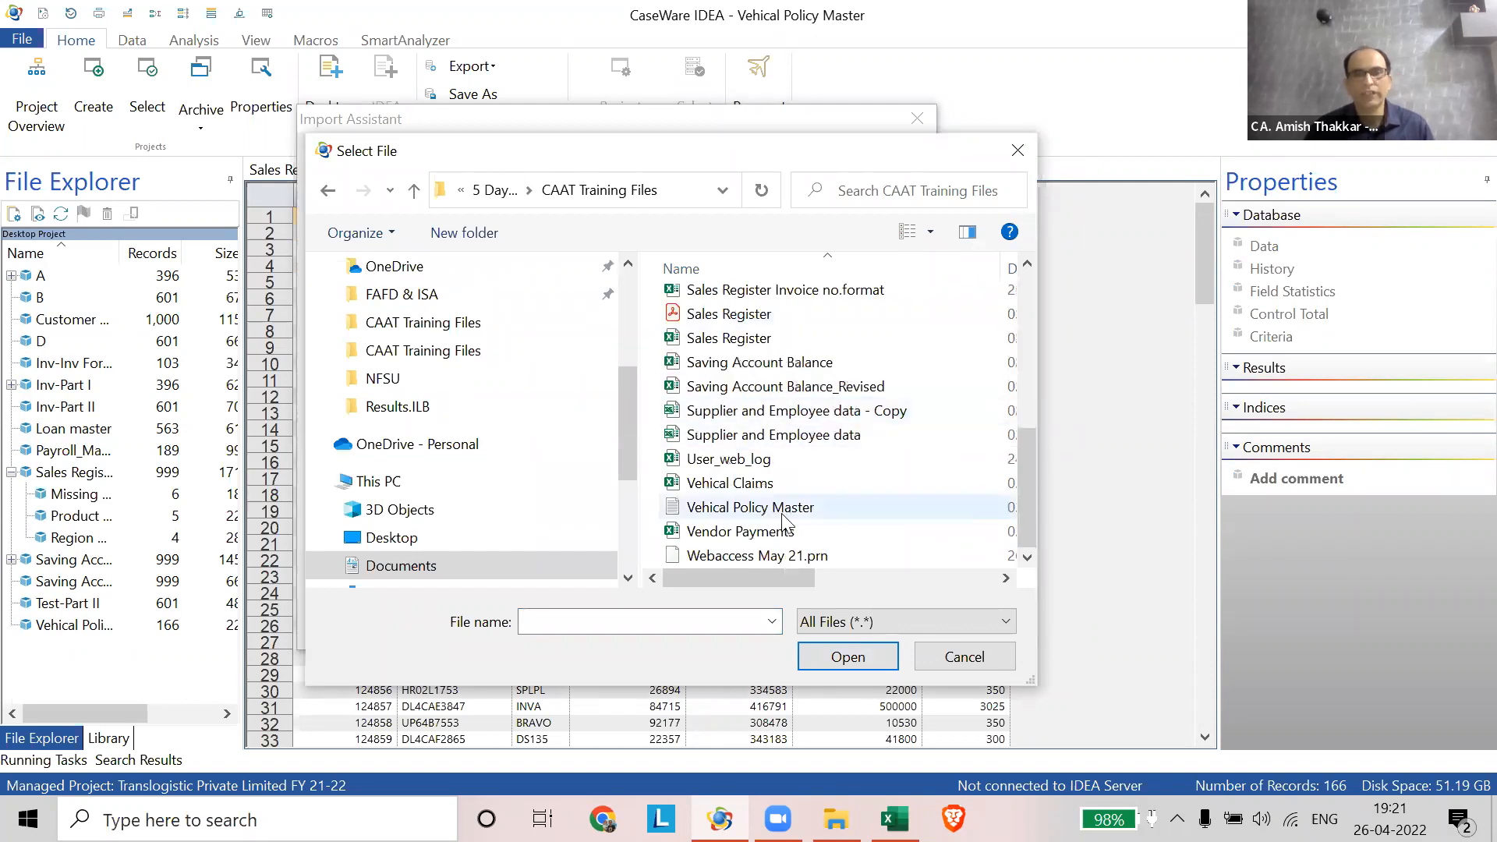
pyautogui.click(776, 512)
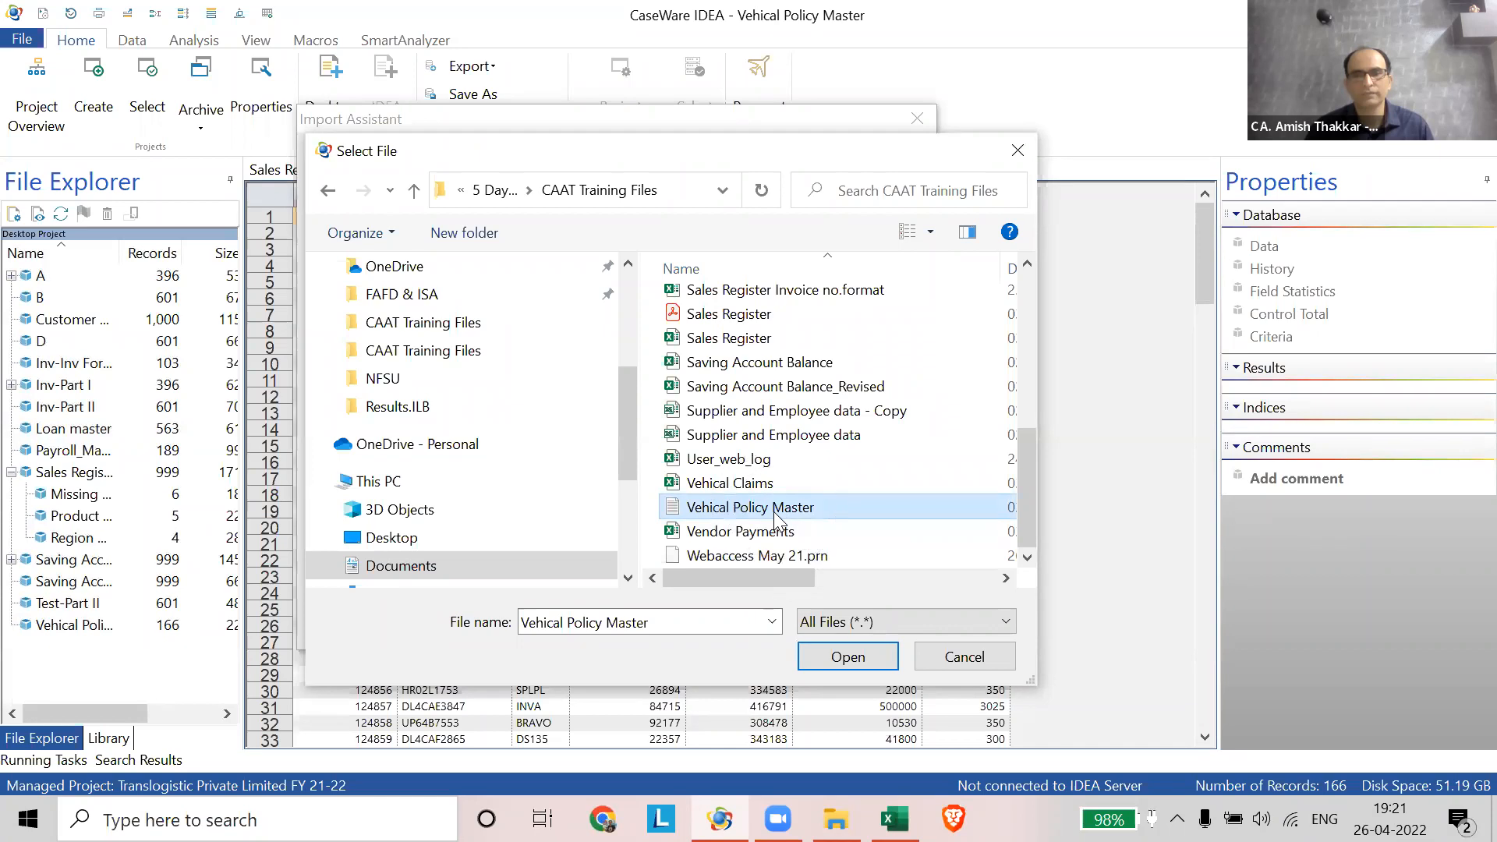
pyautogui.click(861, 661)
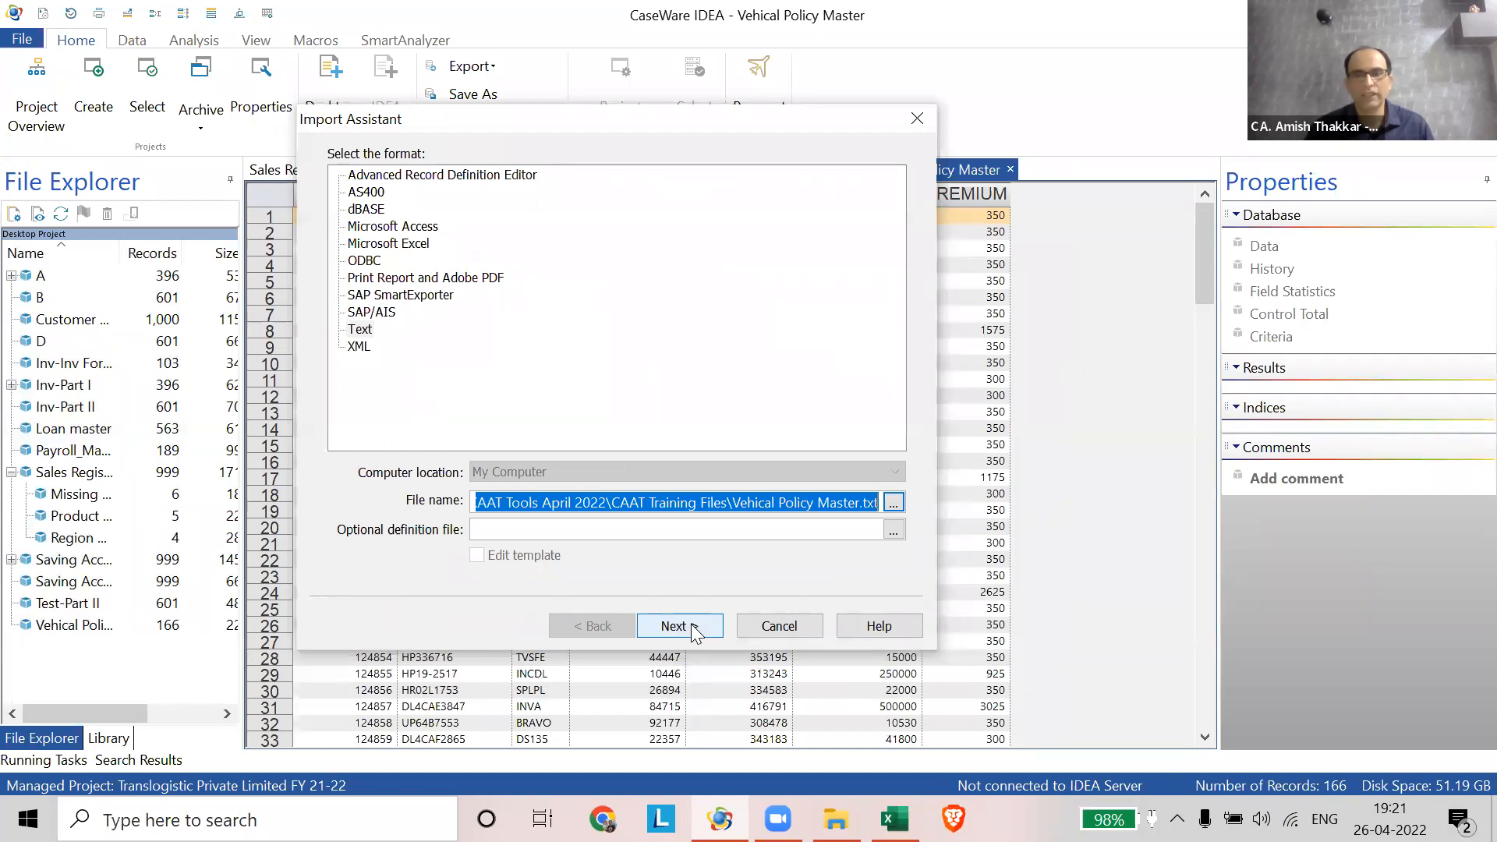
# - Set up the repeated import as a Tab-delimited file with the first visible row as field names
pyautogui.click(675, 627)
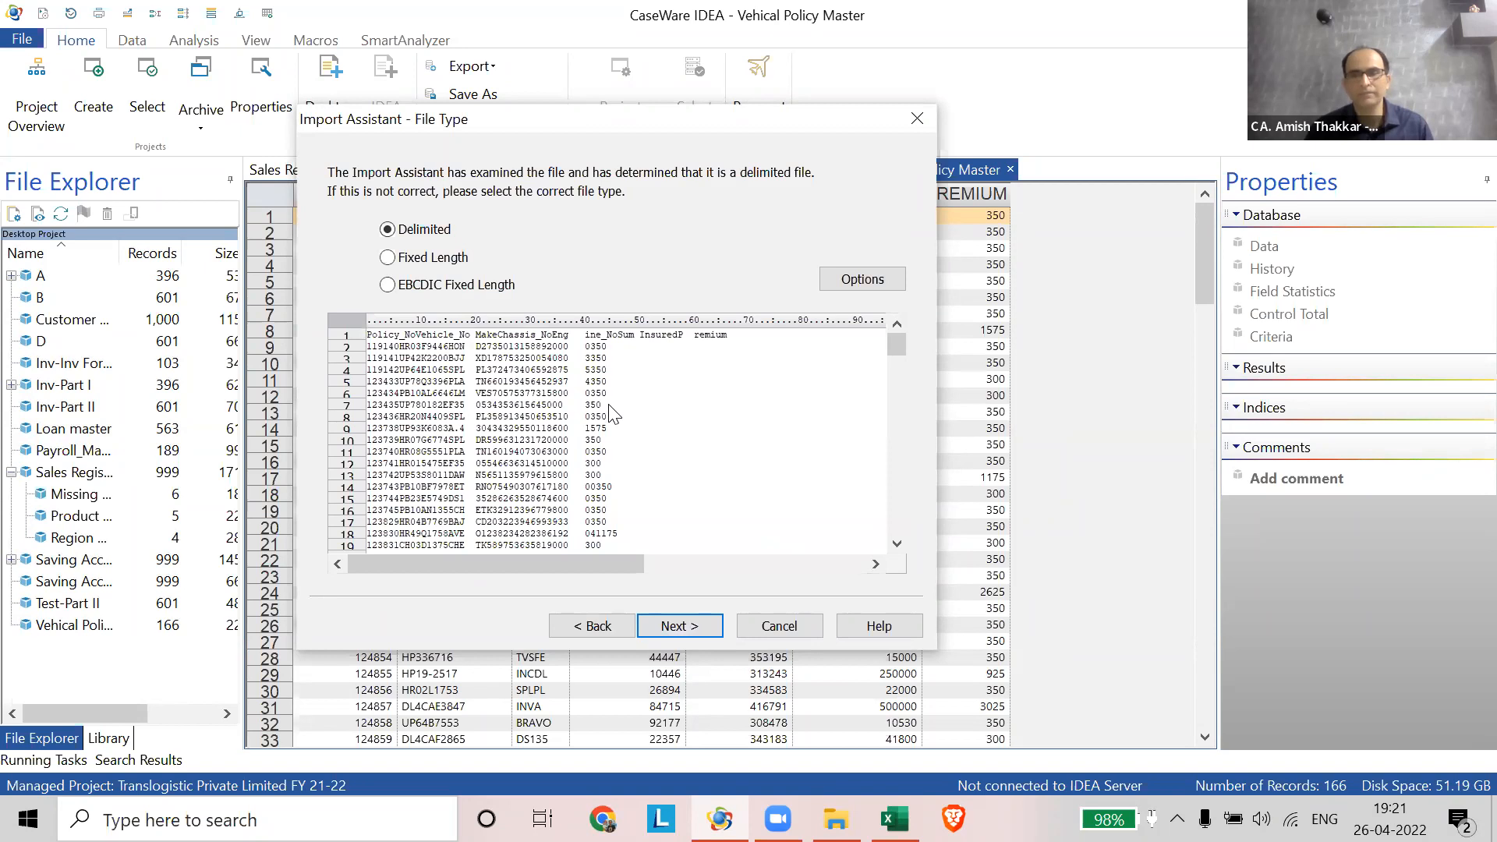
pyautogui.click(1308, 156)
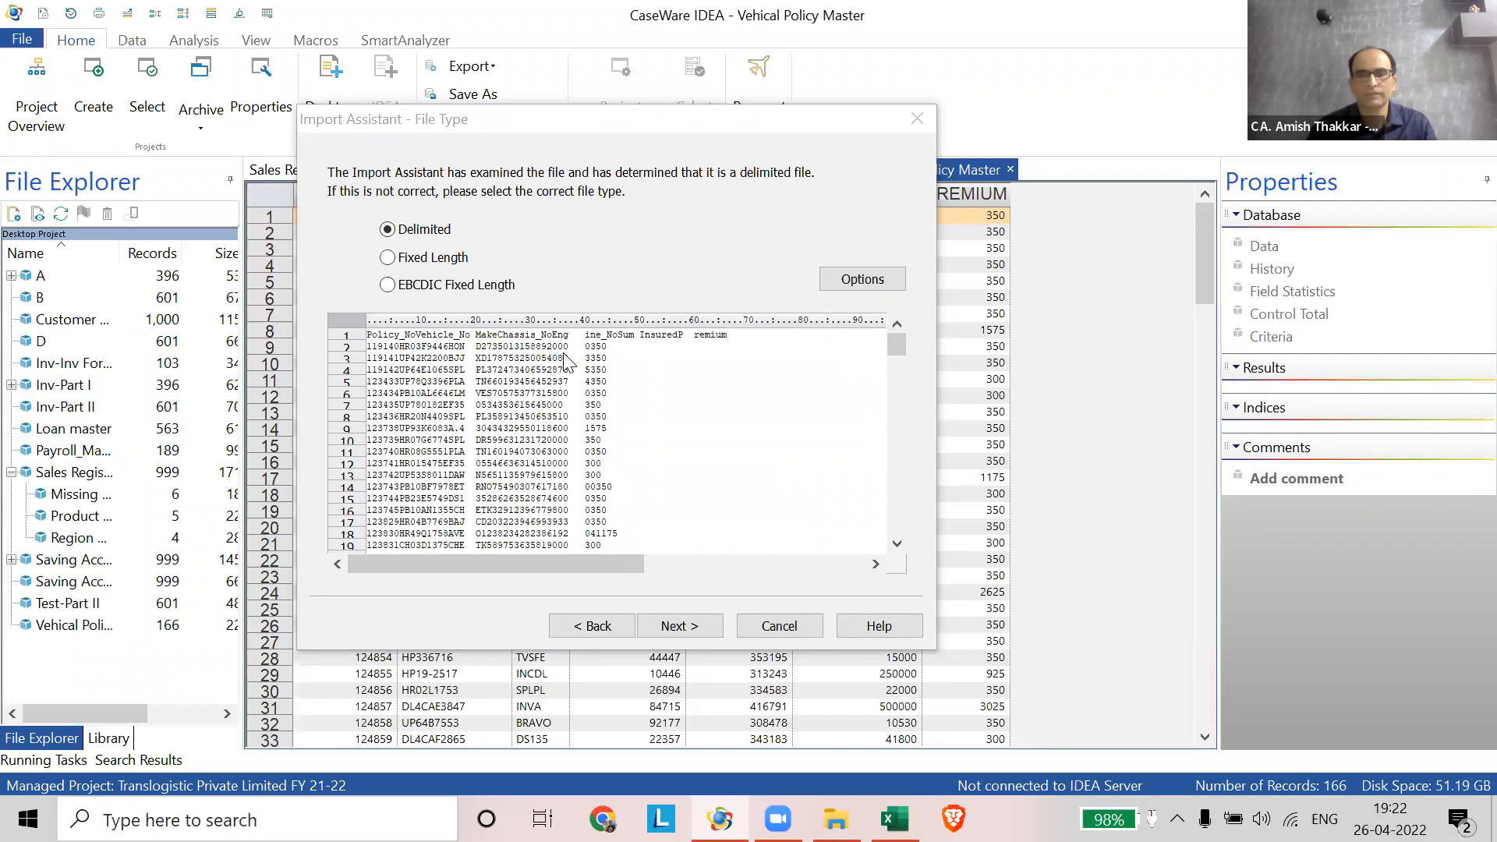
pyautogui.click(706, 623)
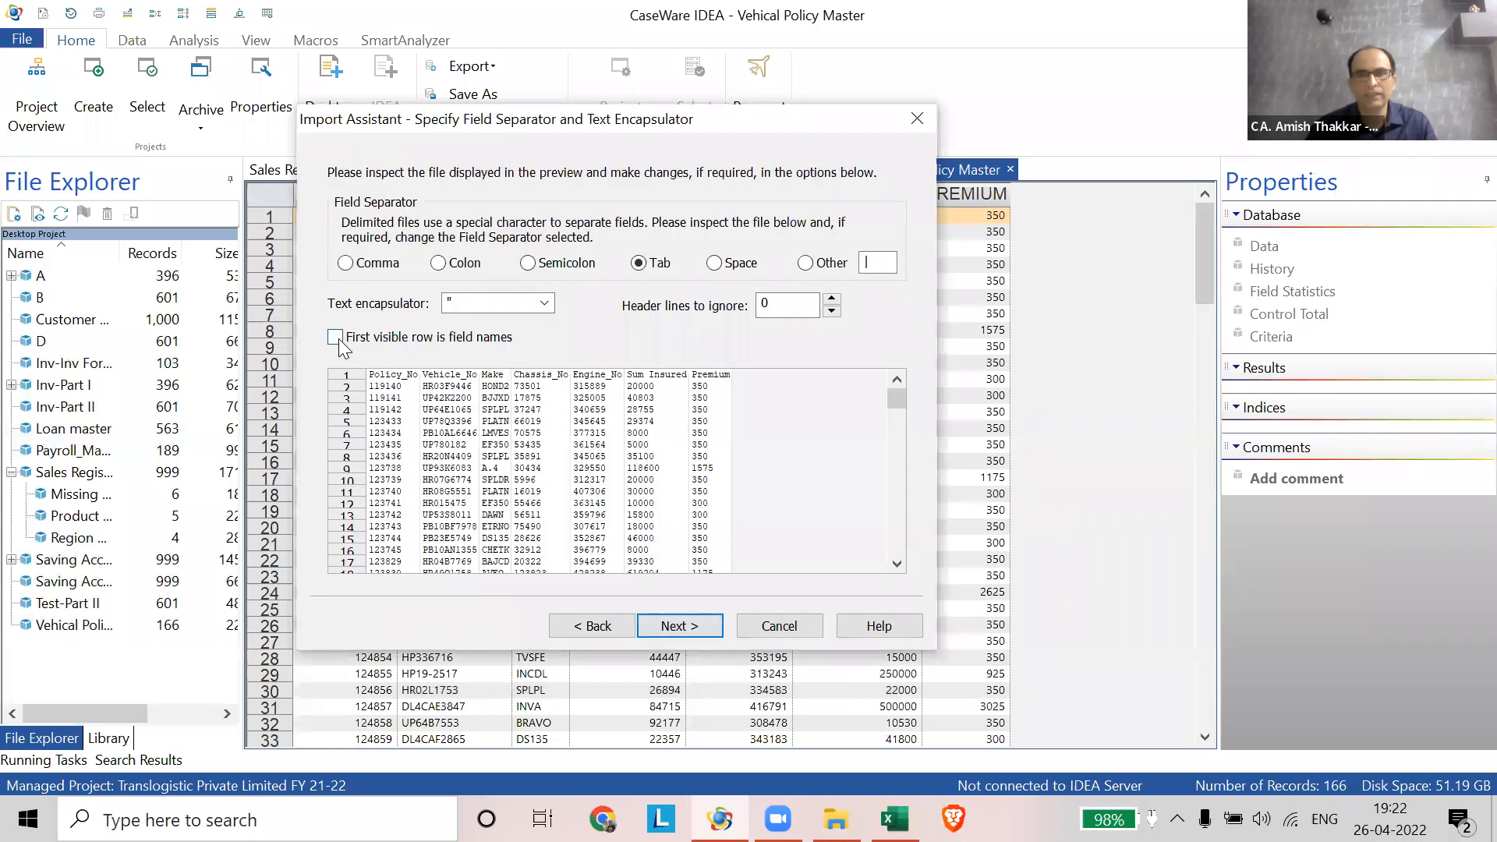
pyautogui.click(334, 337)
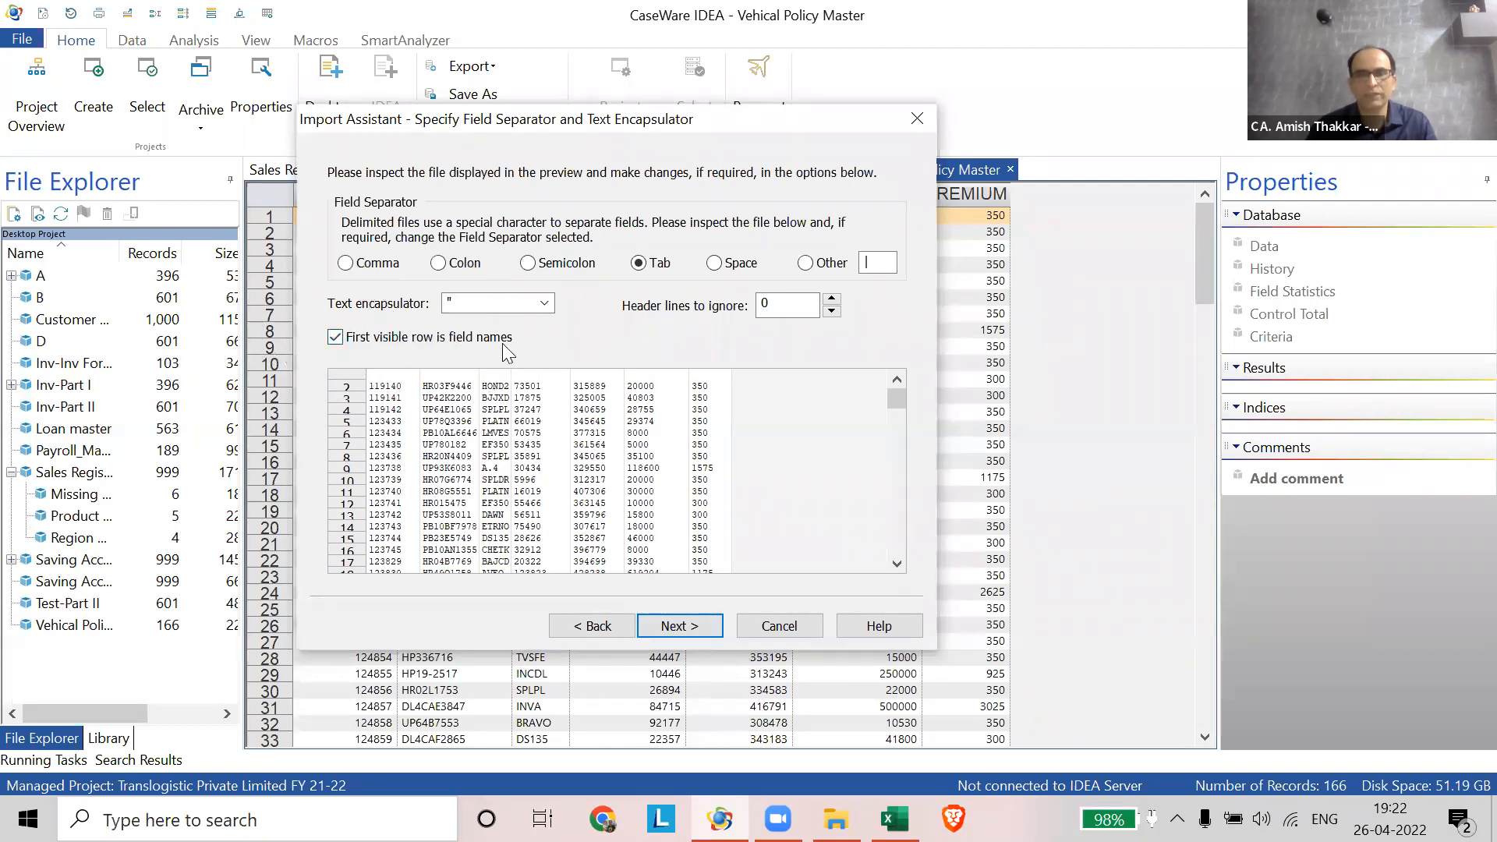
pyautogui.click(694, 624)
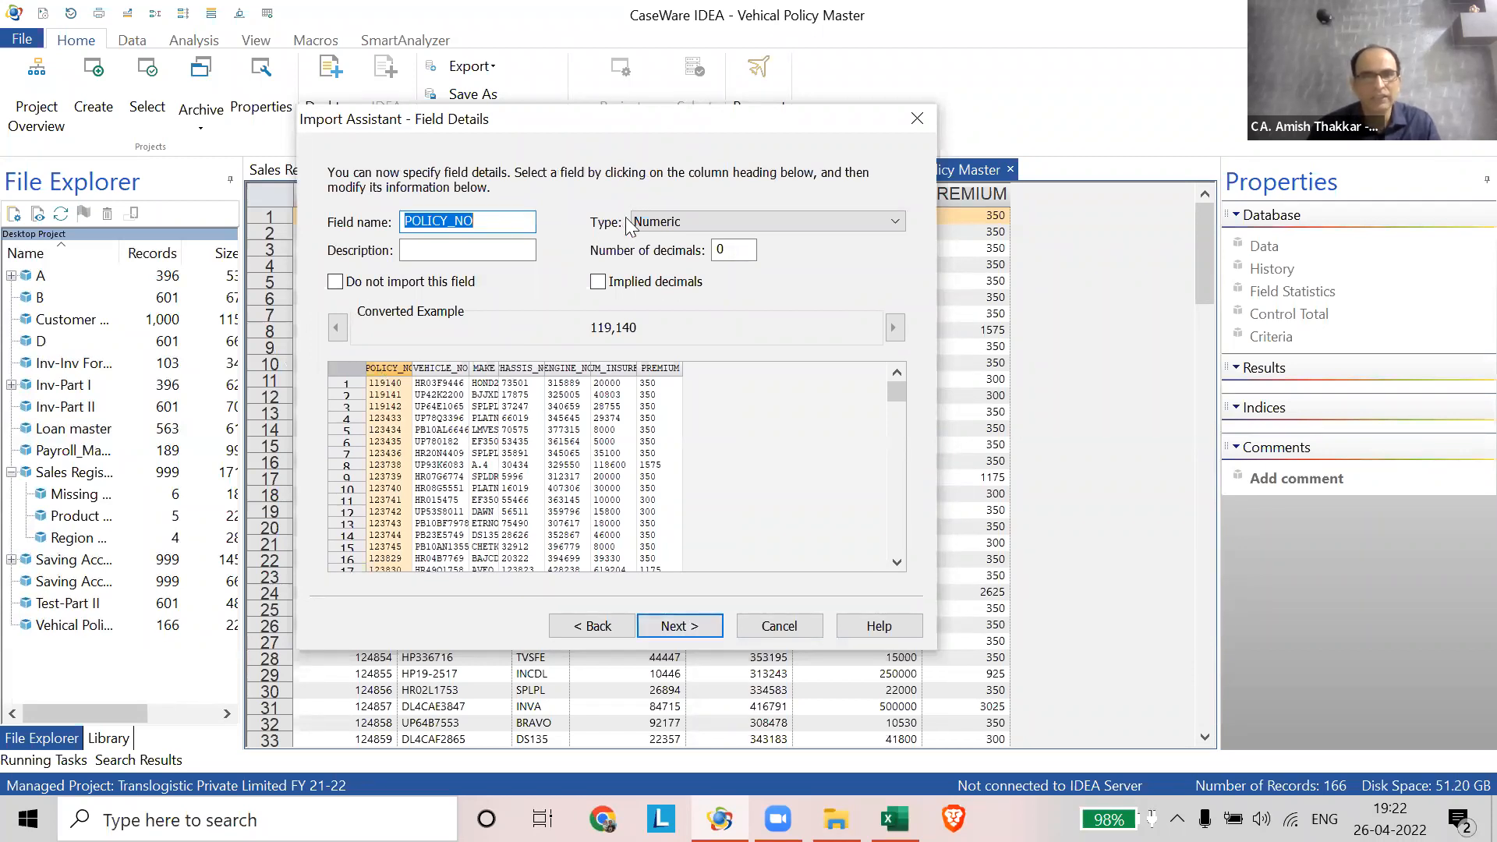
# - Check the detected types of the VEHICLE_NO, MAKE and CHASSIS_NO fields, return to the field separator settings, and compare with the imported data
pyautogui.click(430, 367)
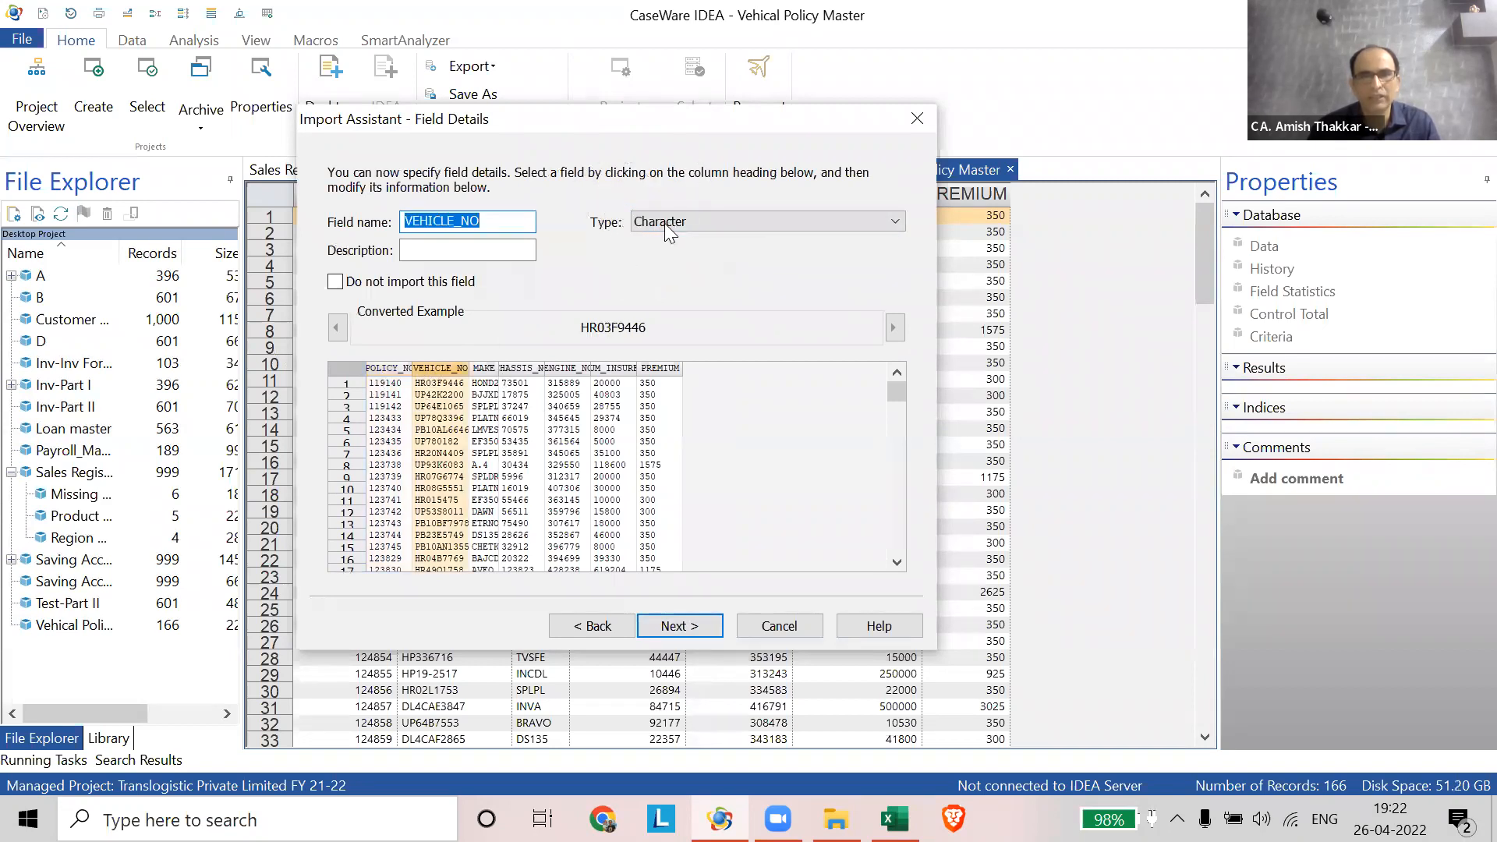
pyautogui.click(479, 371)
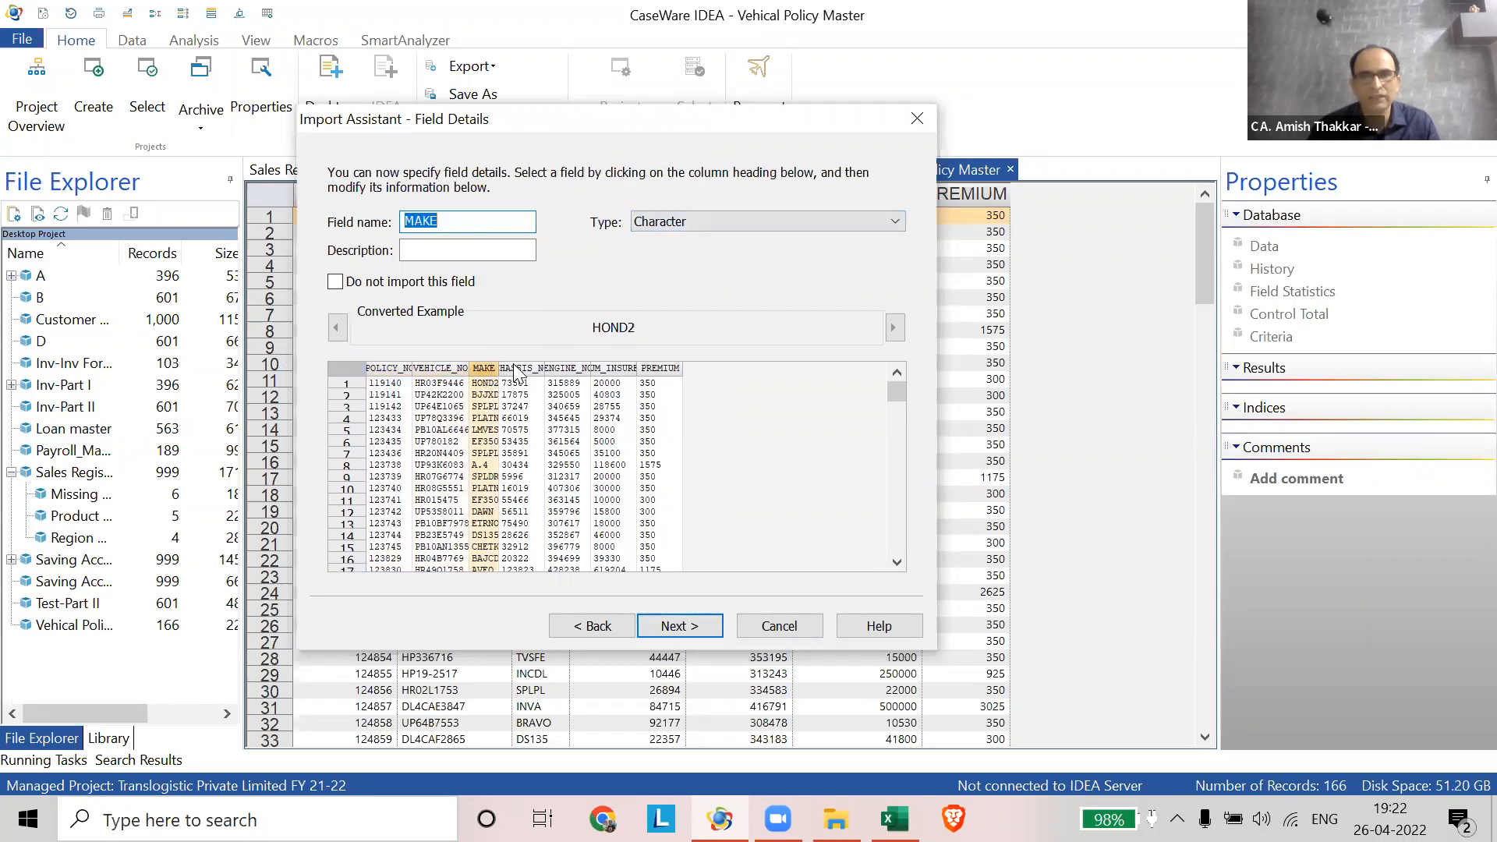
pyautogui.click(514, 370)
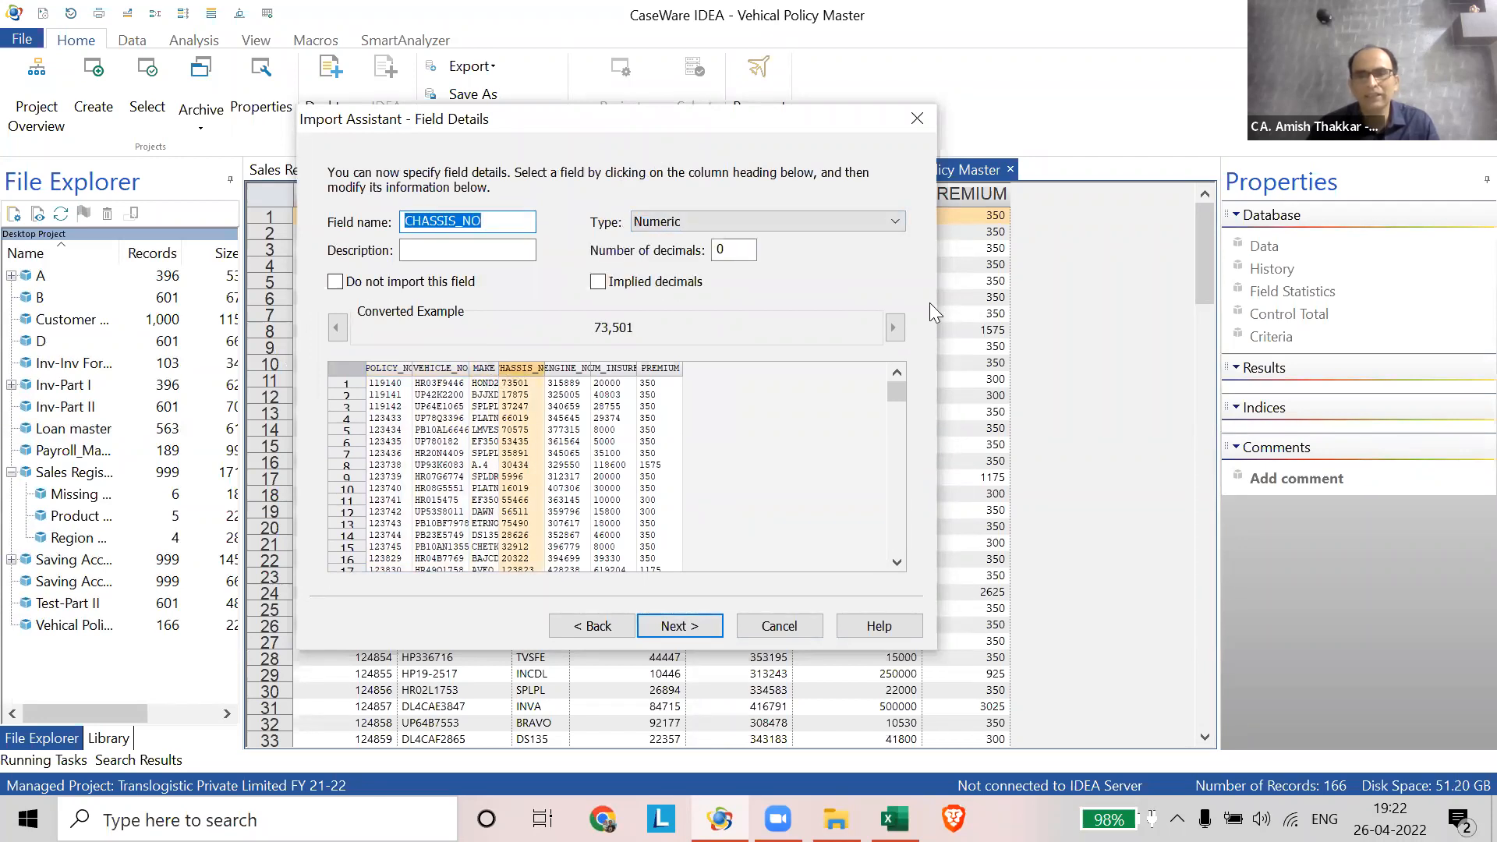
pyautogui.click(594, 625)
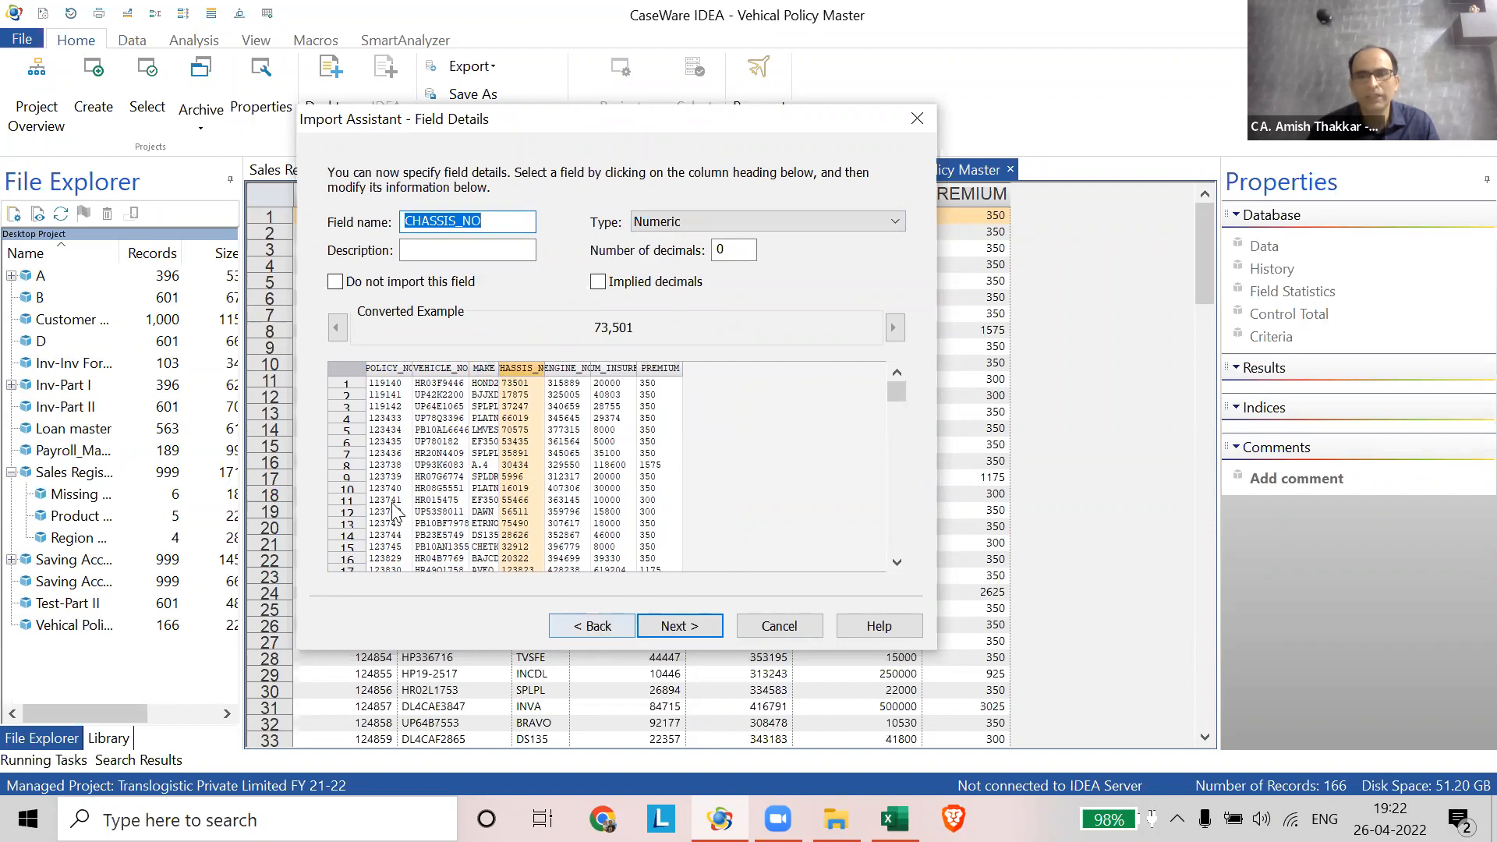
pyautogui.press('ctrl')
pyautogui.press('ctrl')
pyautogui.press('ctrl')
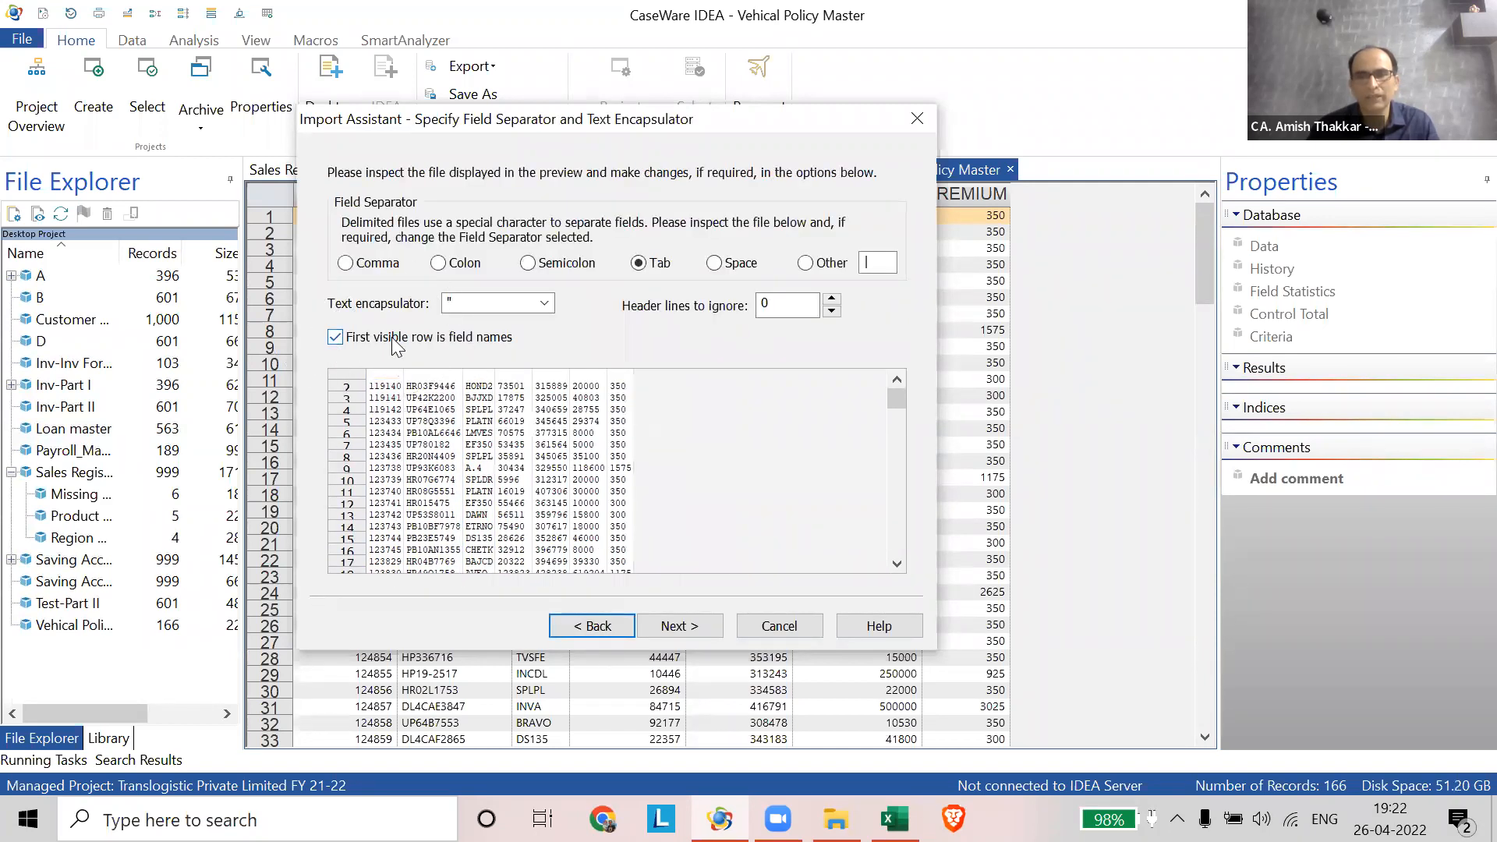
pyautogui.press('ctrl')
pyautogui.hotkey('alt', 'Tab')
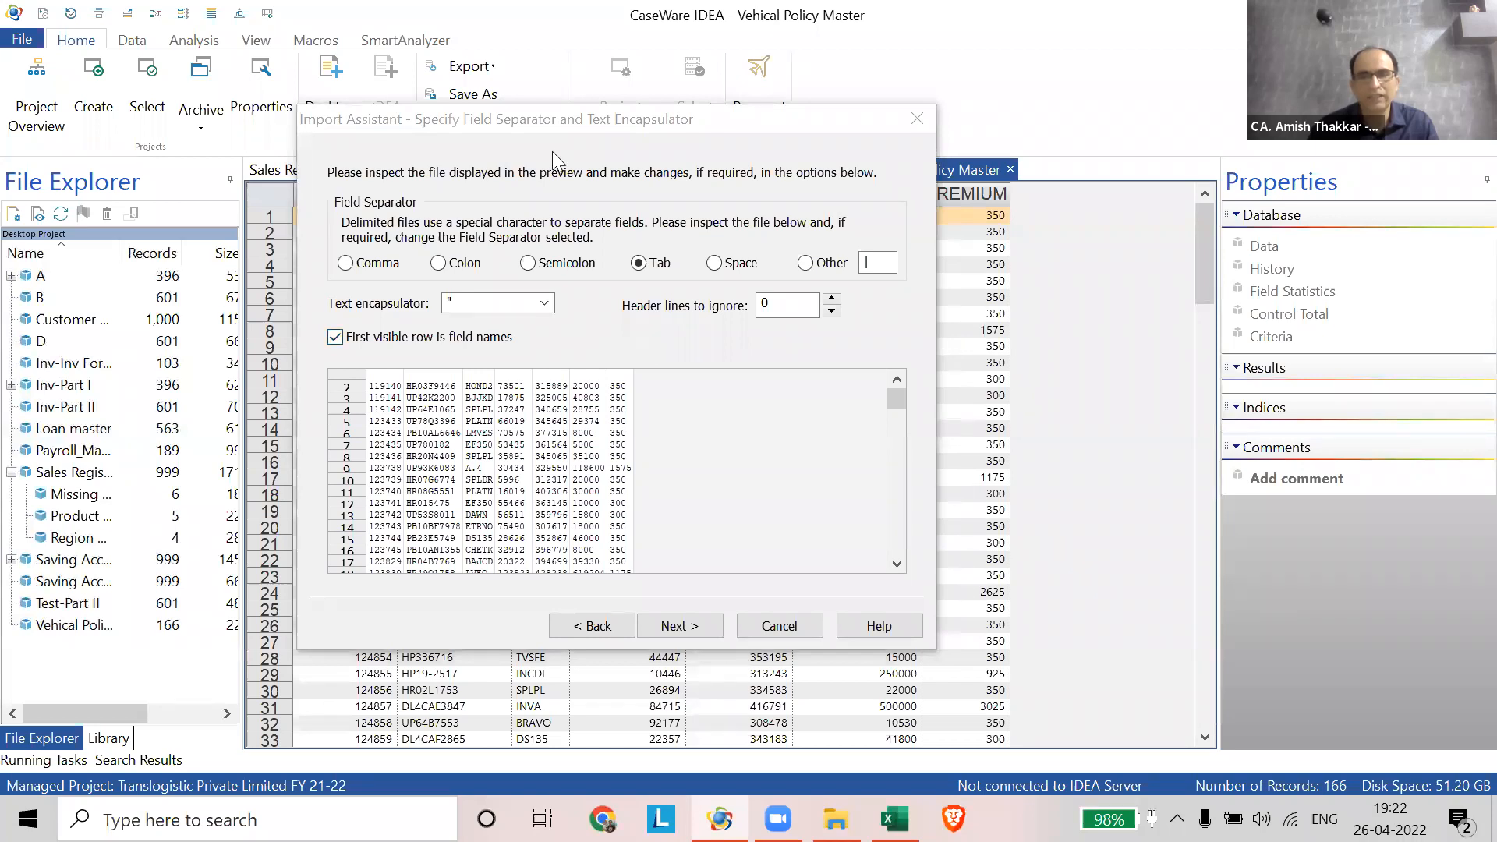
pyautogui.moveTo(550, 119); pyautogui.dragTo(639, 306)
pyautogui.press('ctrl')
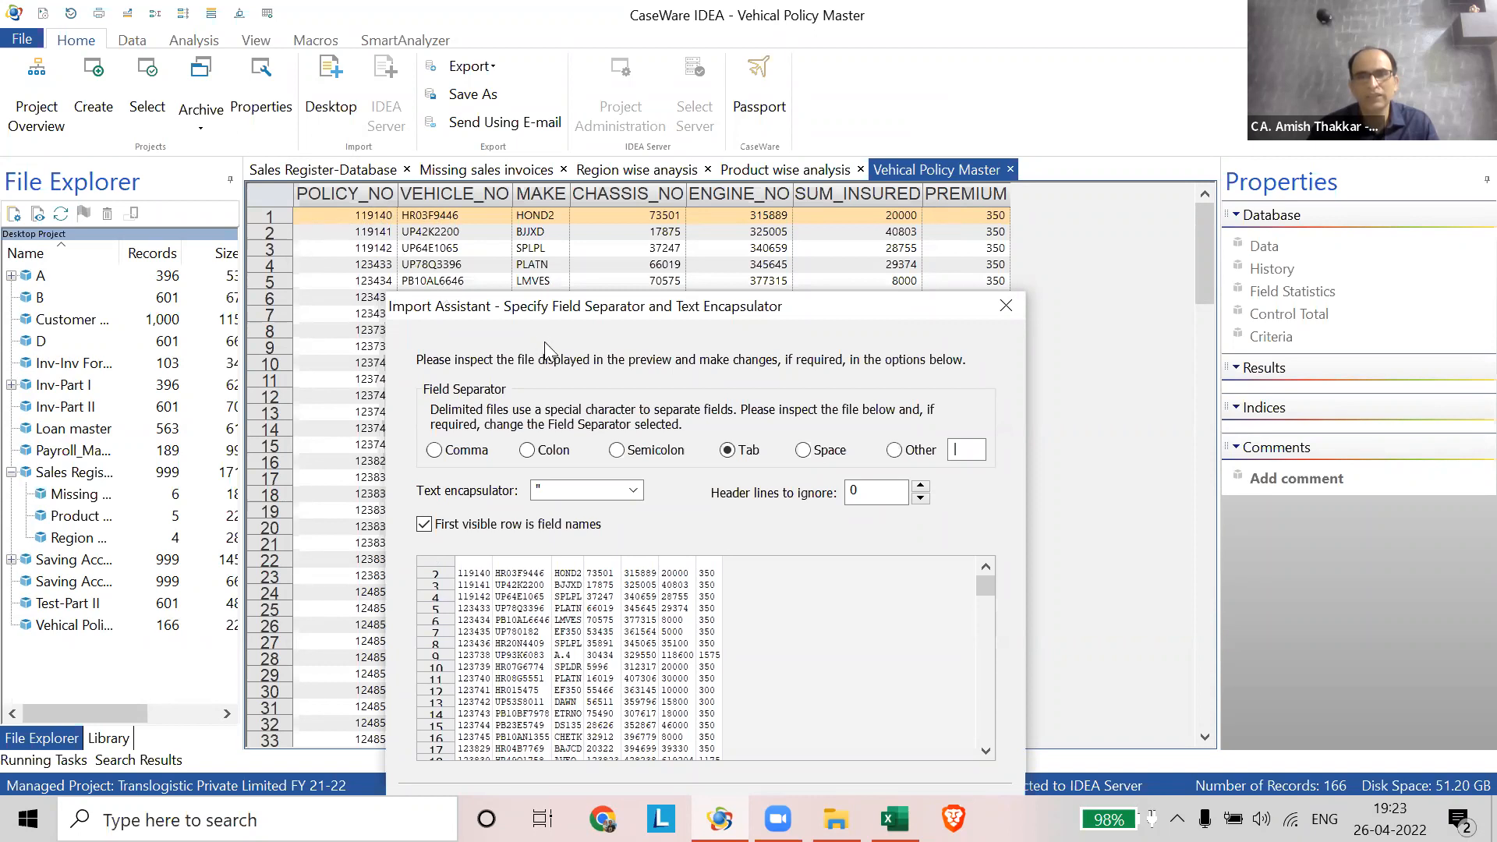
pyautogui.moveTo(531, 316); pyautogui.dragTo(438, 185)
# - Review the field details of each column from POLICY_NO to PREMIUM, and cancel the repeated import
pyautogui.click(676, 683)
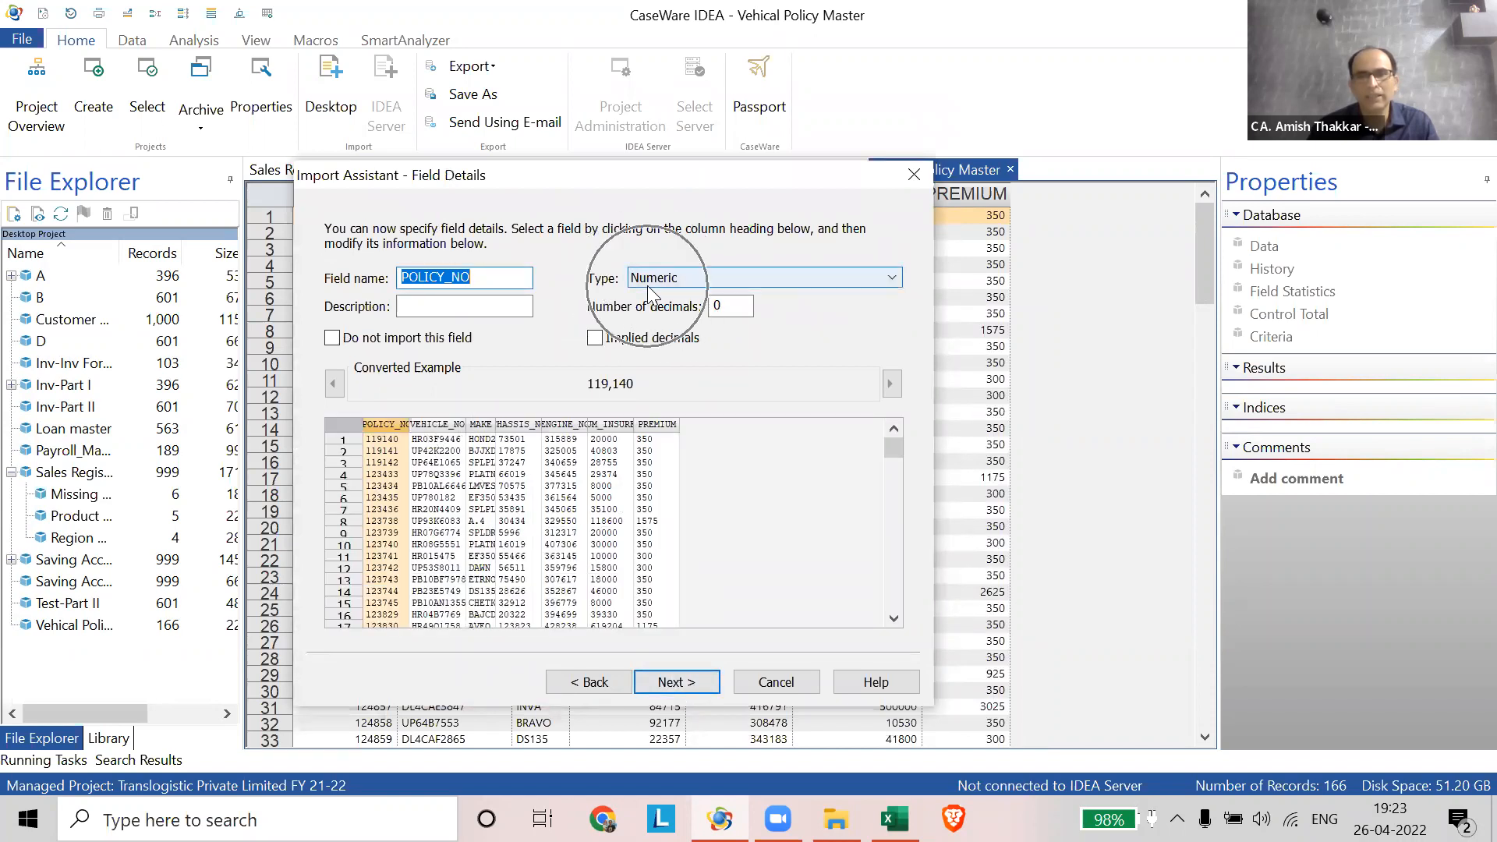
pyautogui.click(441, 425)
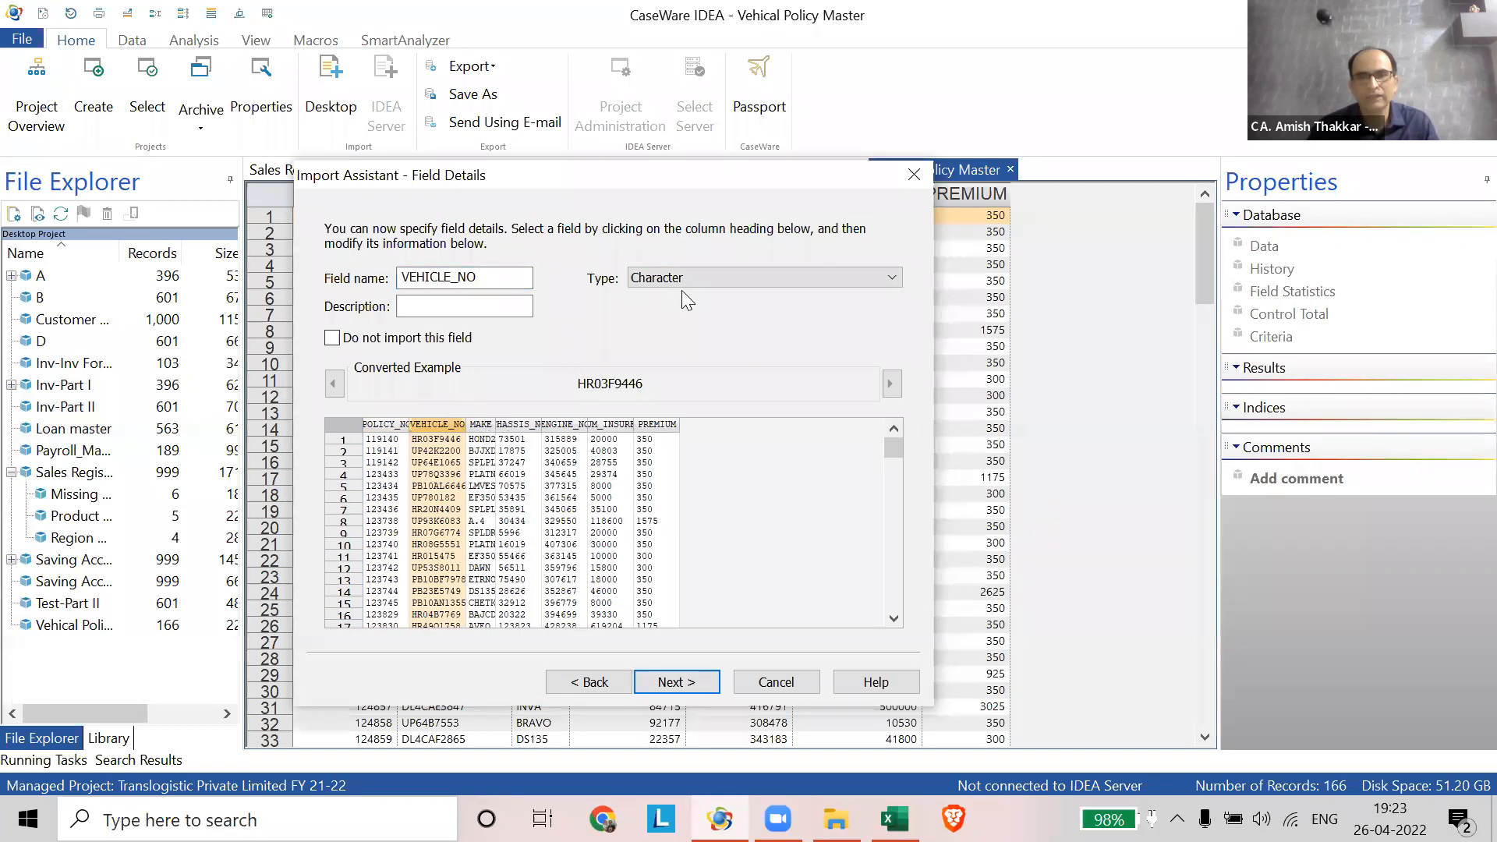
pyautogui.click(481, 425)
pyautogui.click(528, 426)
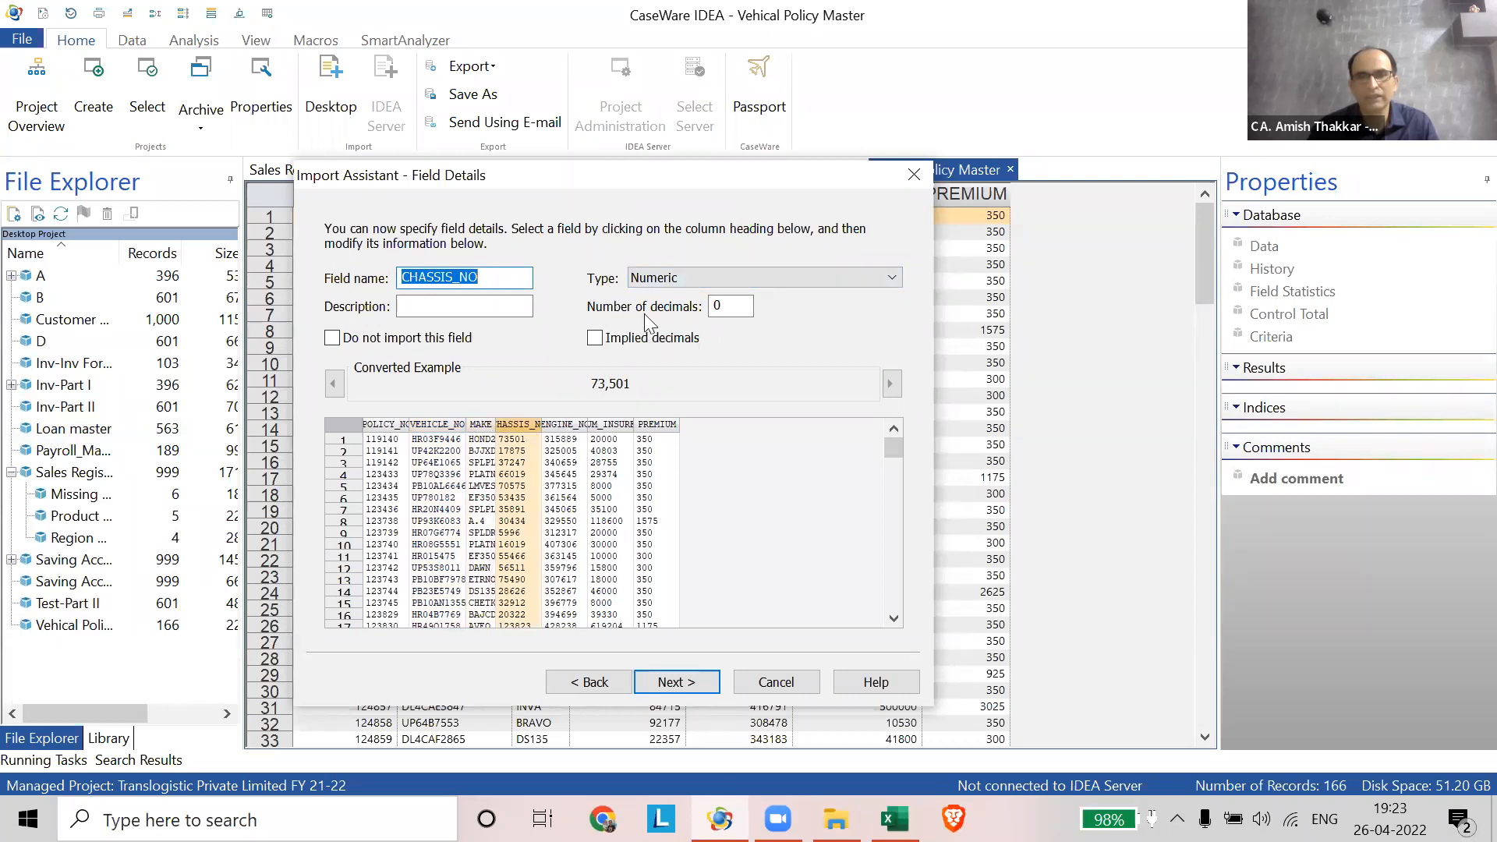
pyautogui.click(565, 425)
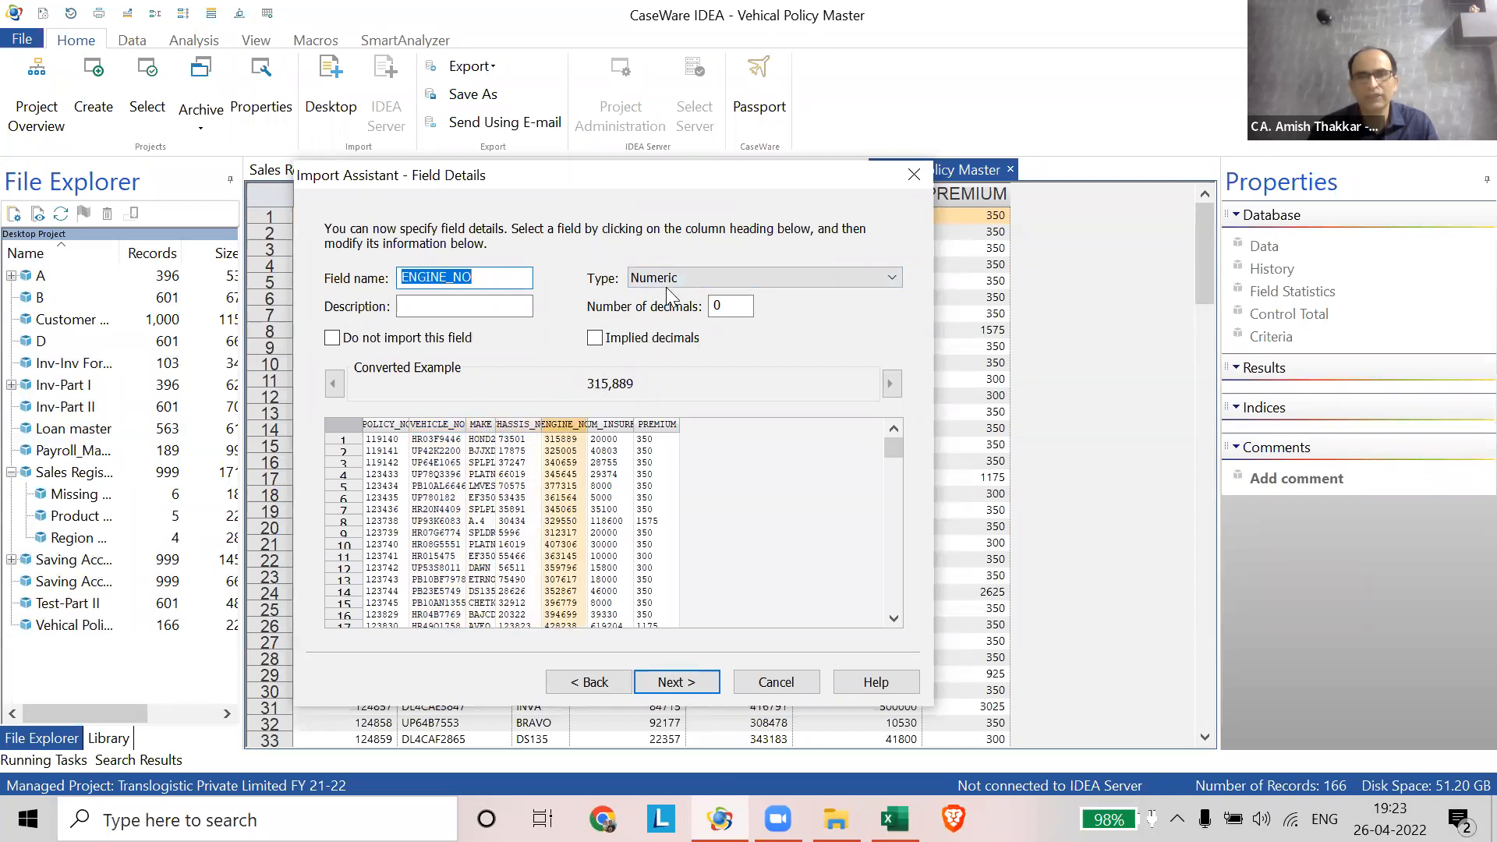
pyautogui.click(611, 425)
pyautogui.click(662, 425)
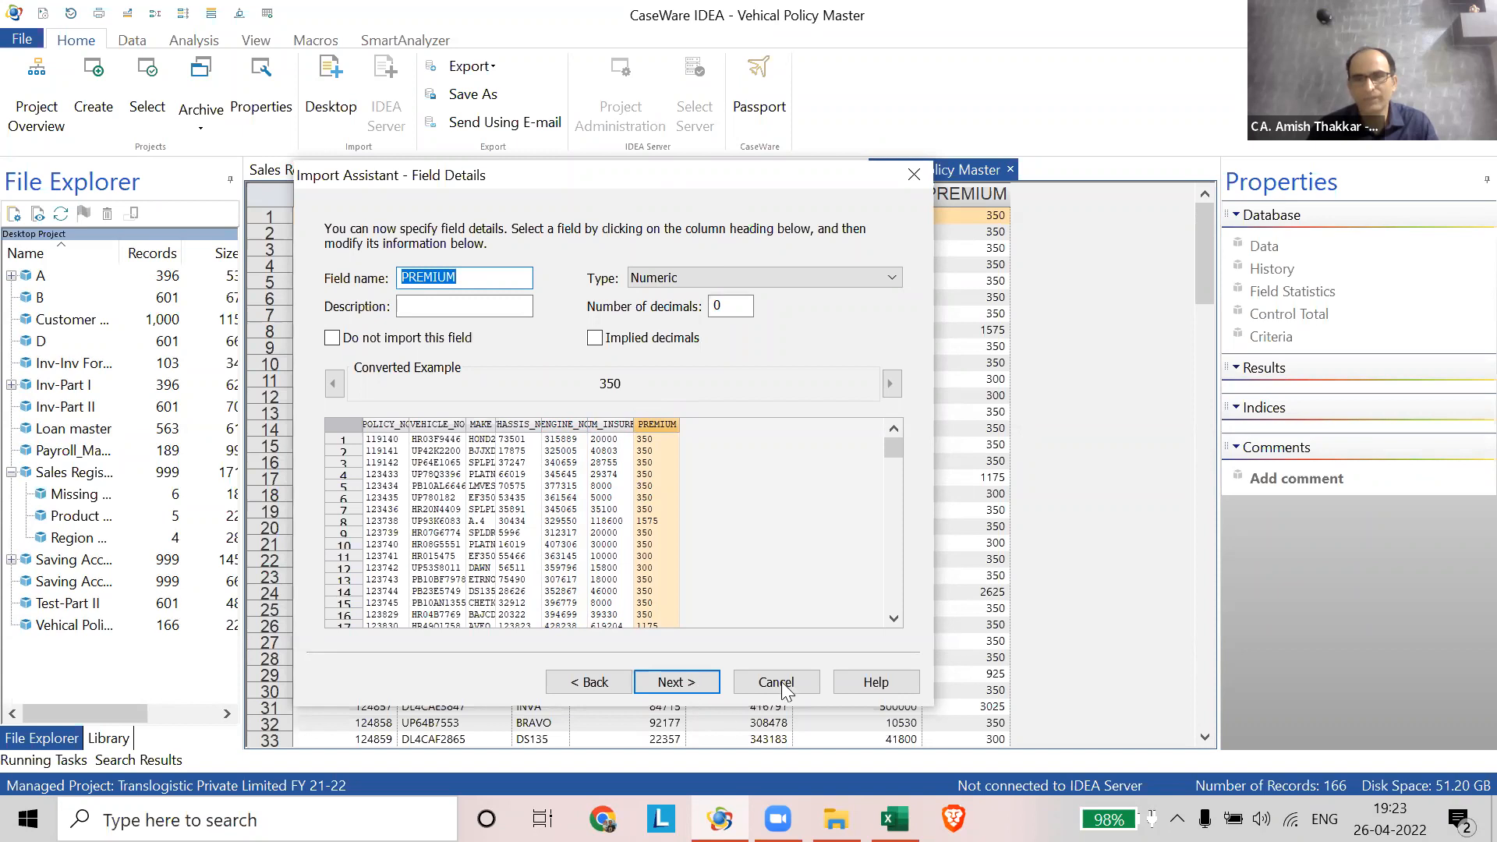
pyautogui.click(672, 682)
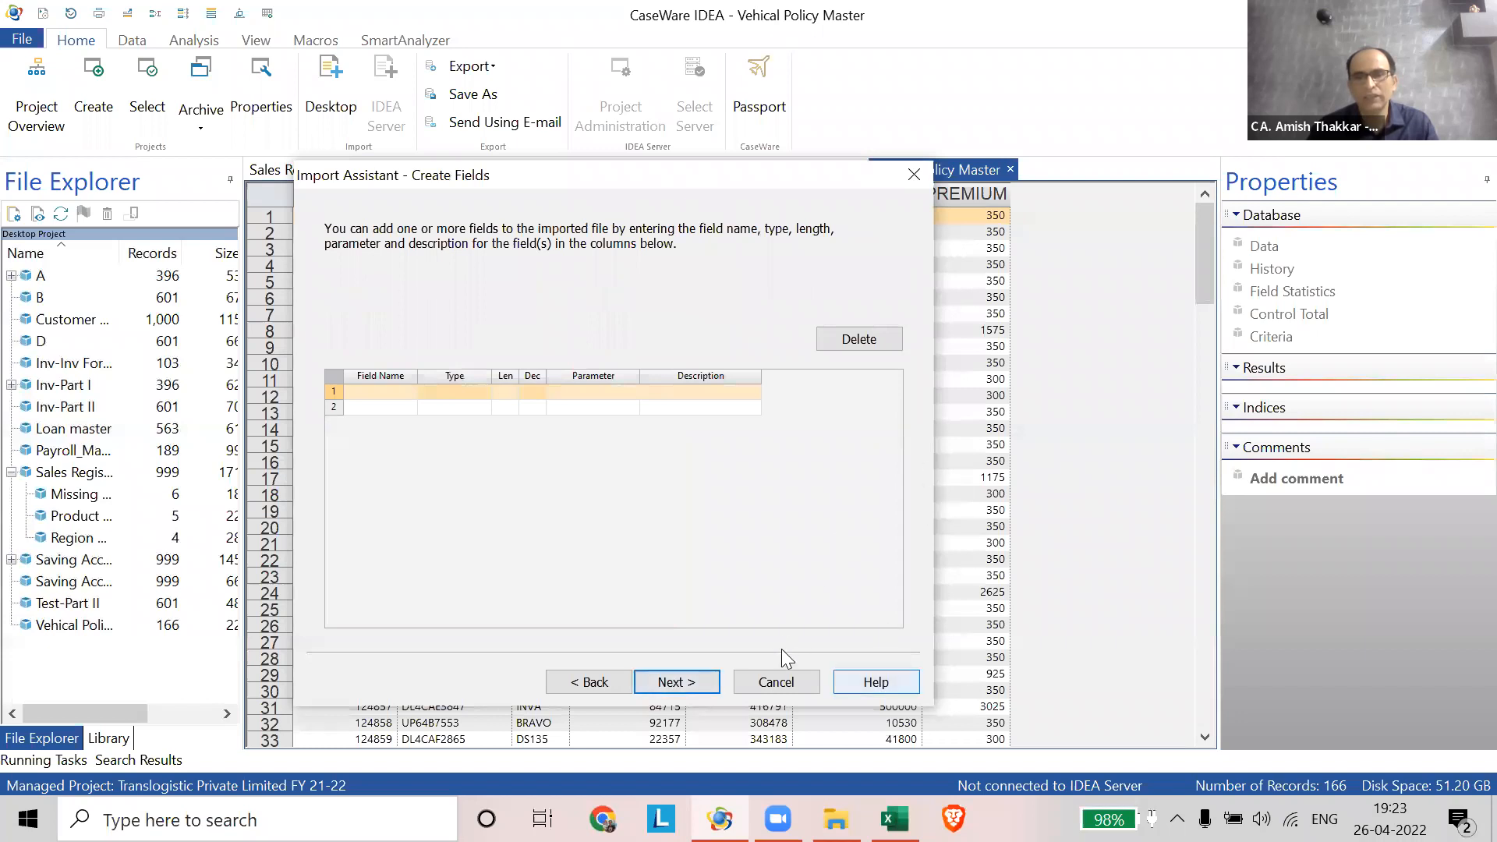
pyautogui.click(773, 676)
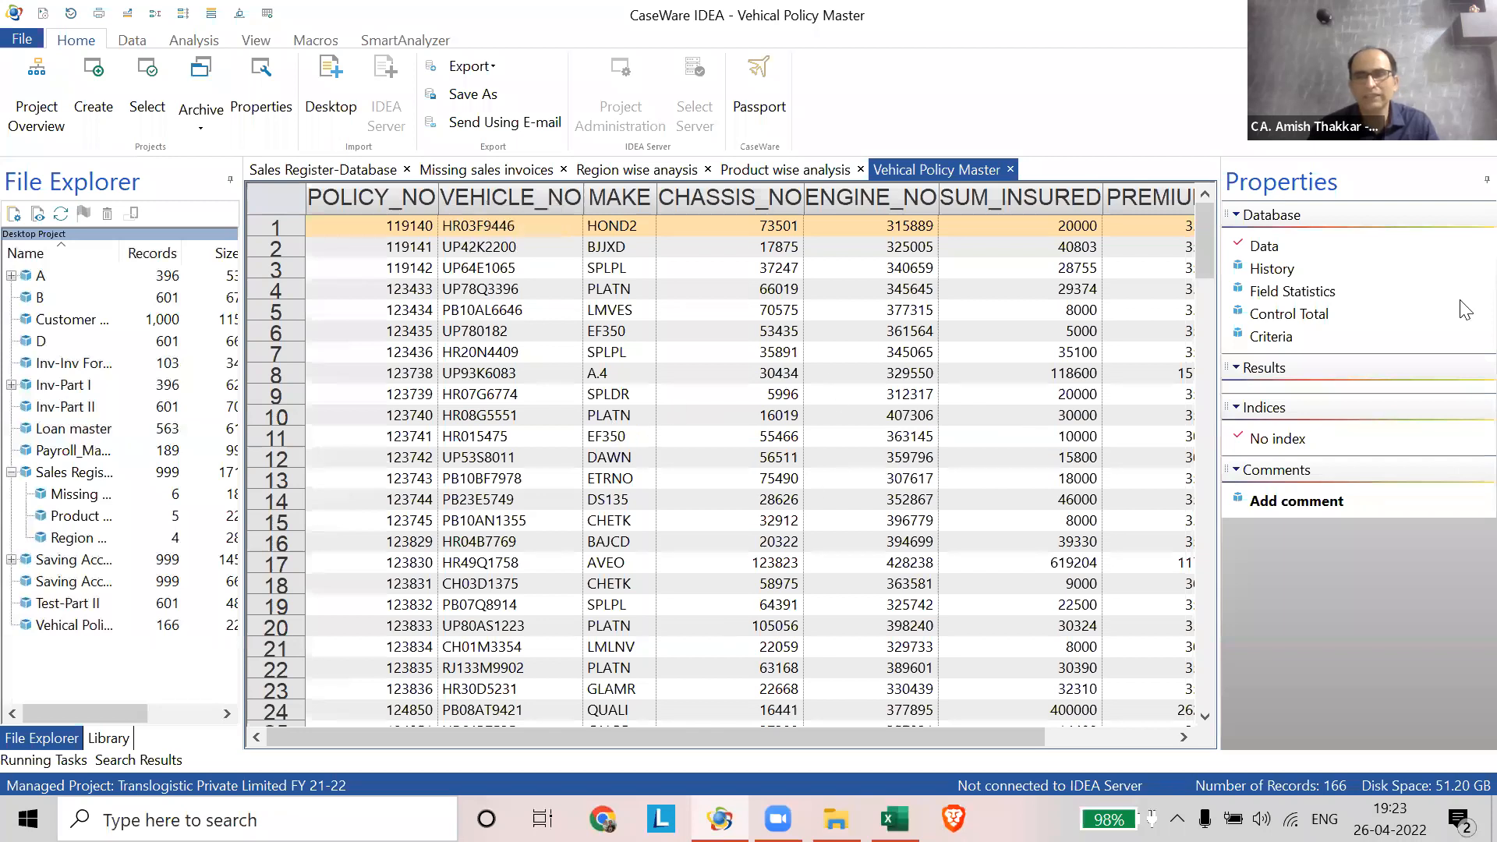
# - Examine the field types and lengths of the Vehical Policy Master database in Field Manipulation
pyautogui.click(693, 437)
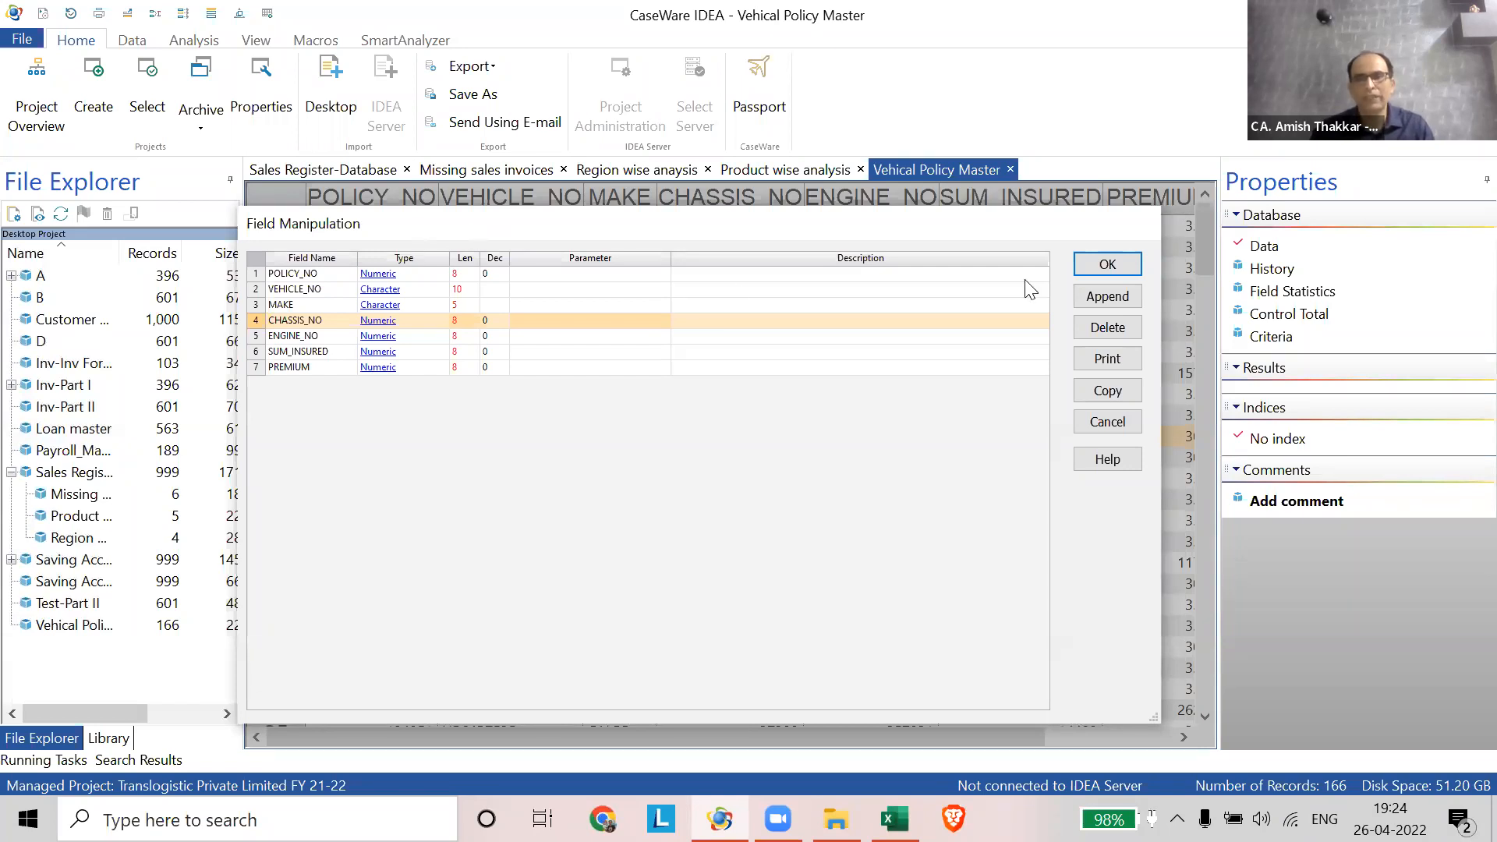
pyautogui.click(1046, 275)
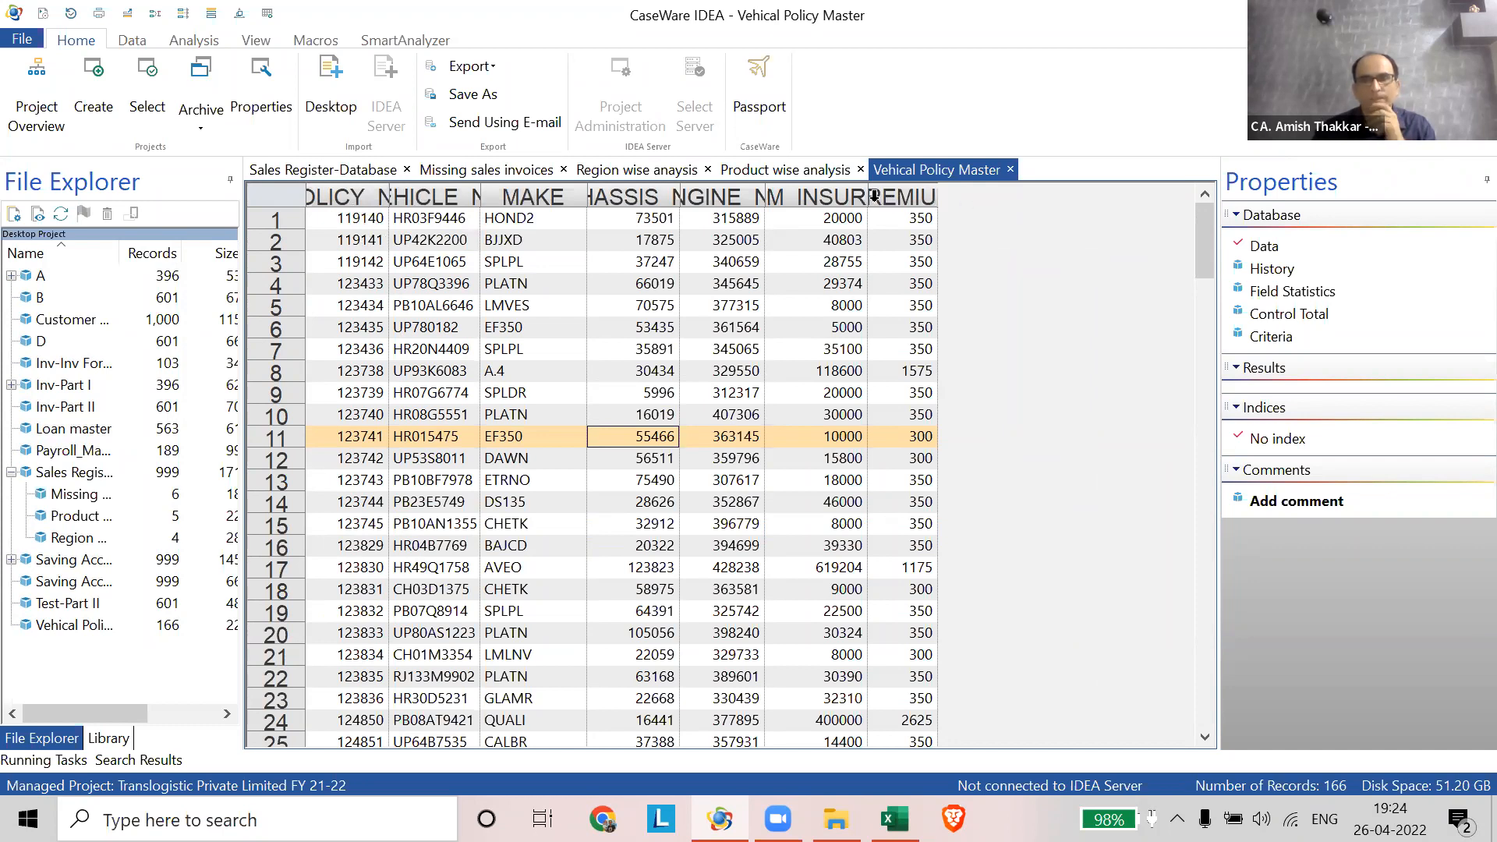
# - Widen the narrow columns of the Vehical Policy Master database to fit their field names
pyautogui.doubleClick(874, 195)
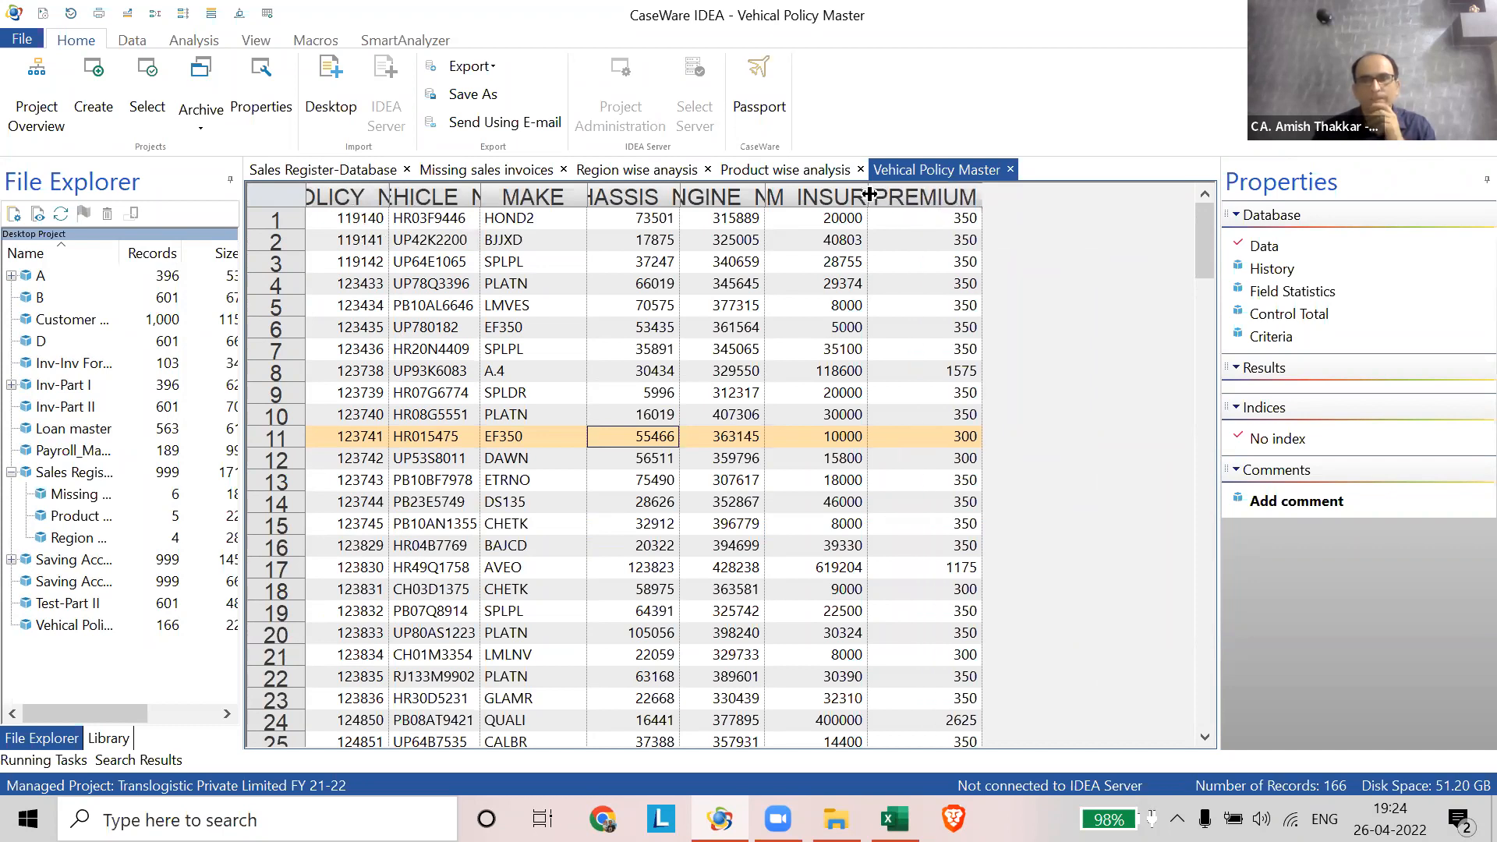
pyautogui.doubleClick(763, 190)
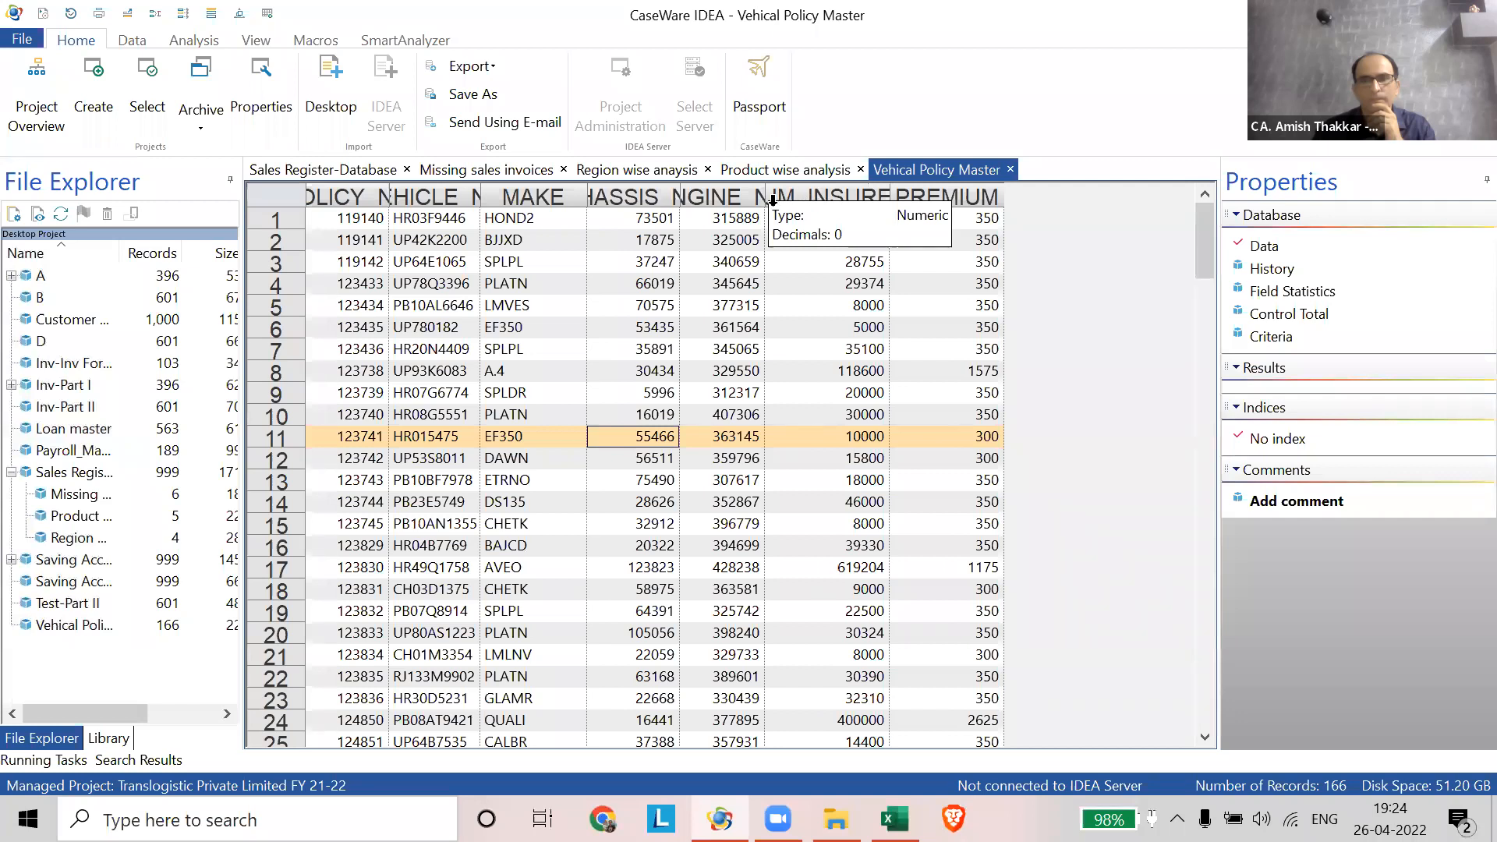
pyautogui.doubleClick(763, 191)
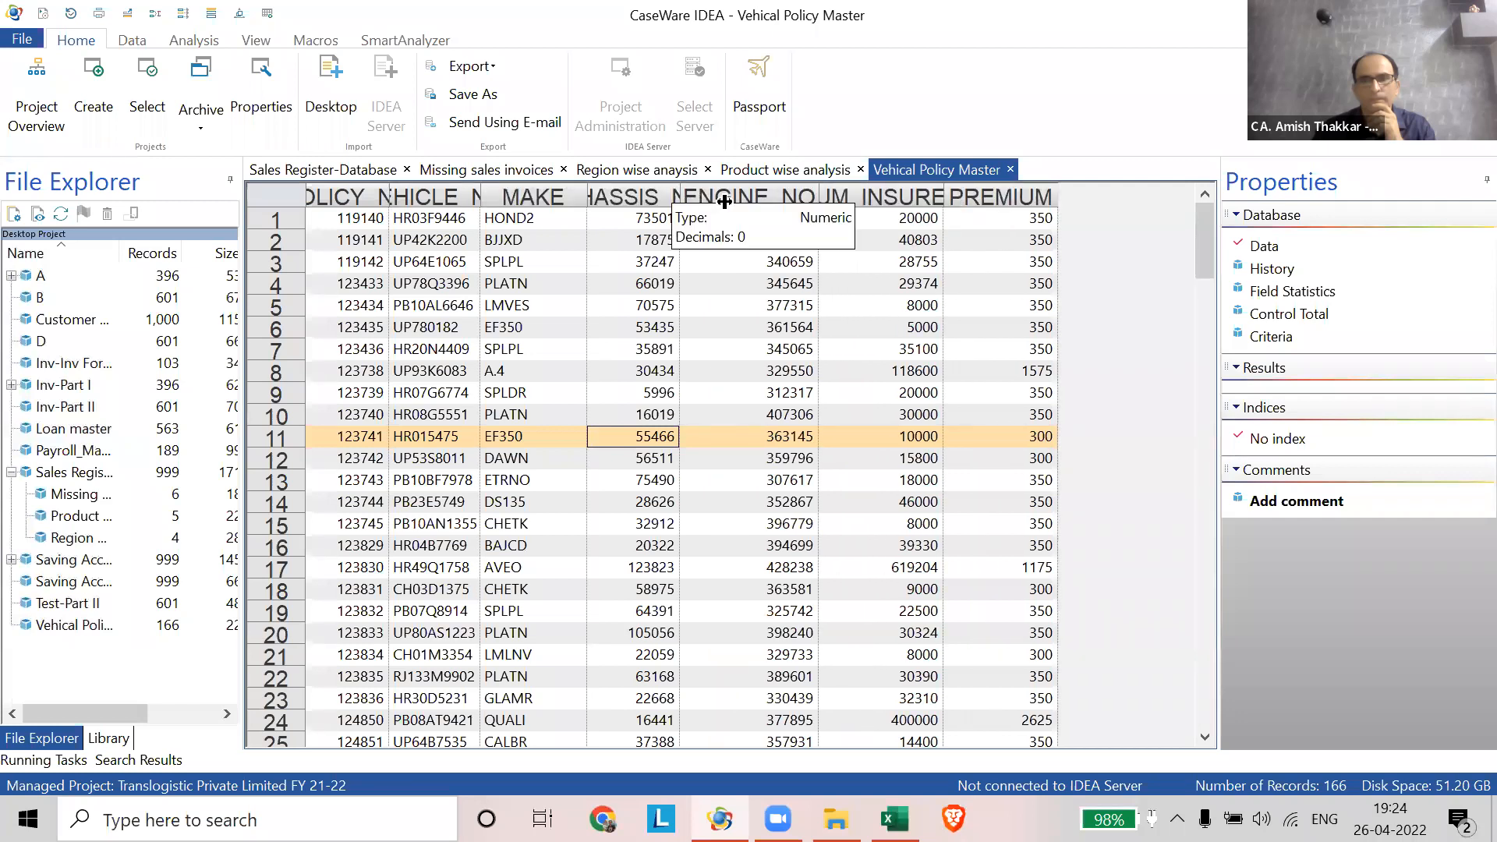
pyautogui.doubleClick(677, 192)
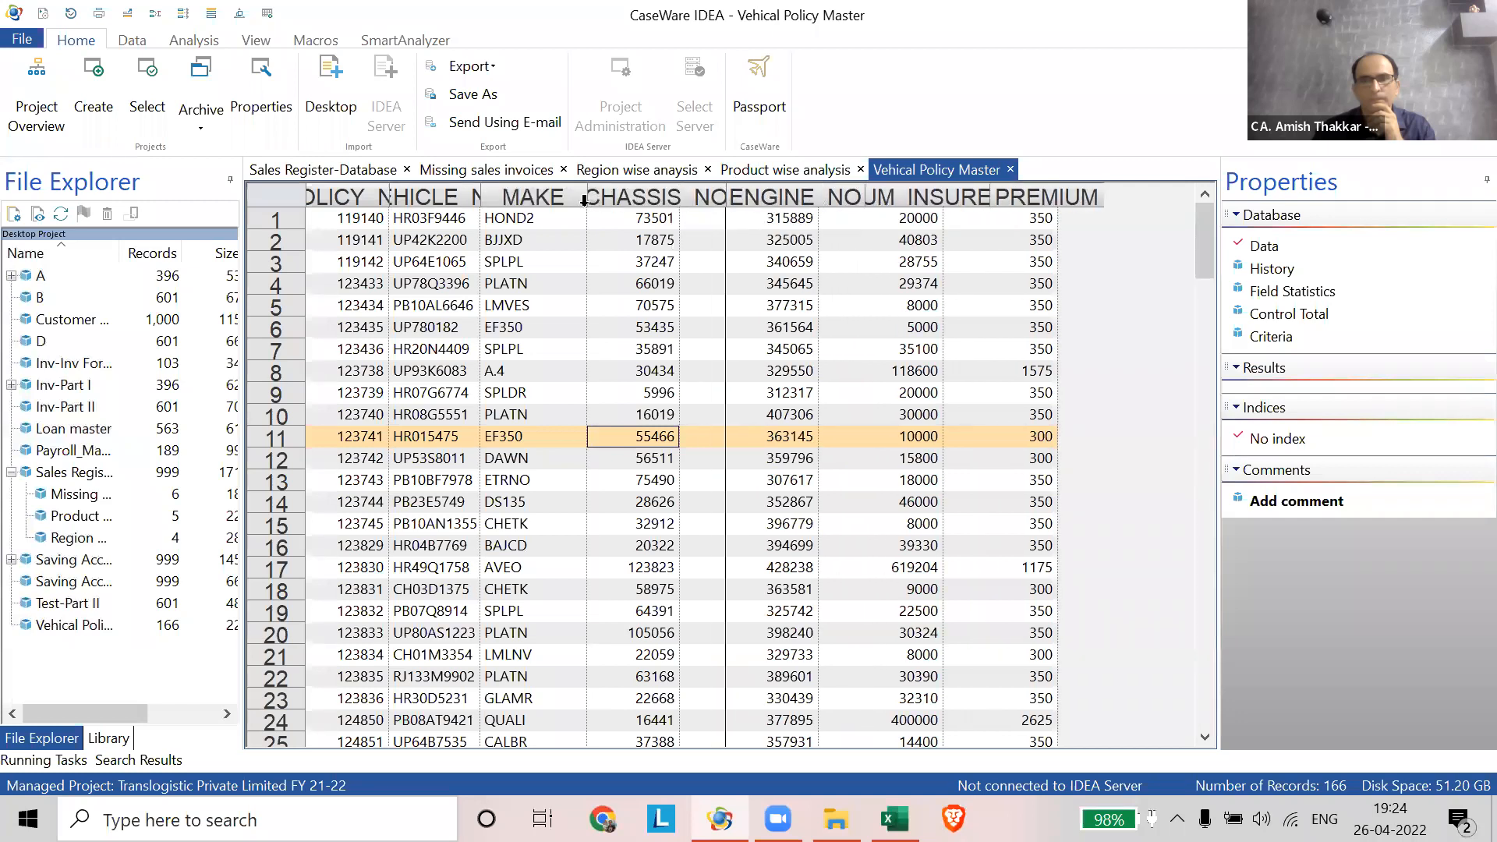
pyautogui.doubleClick(481, 191)
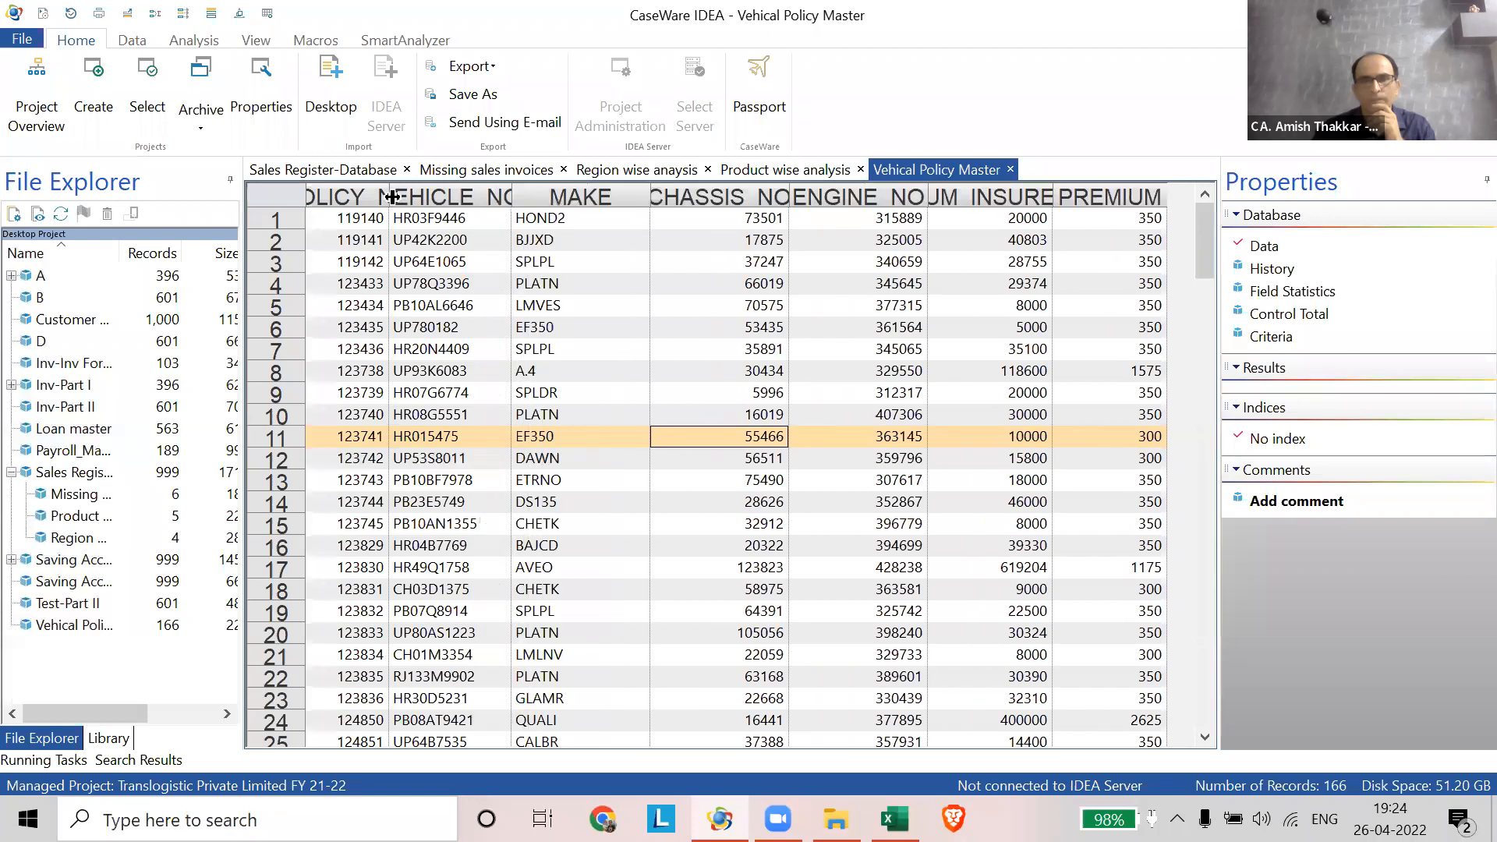
pyautogui.doubleClick(390, 195)
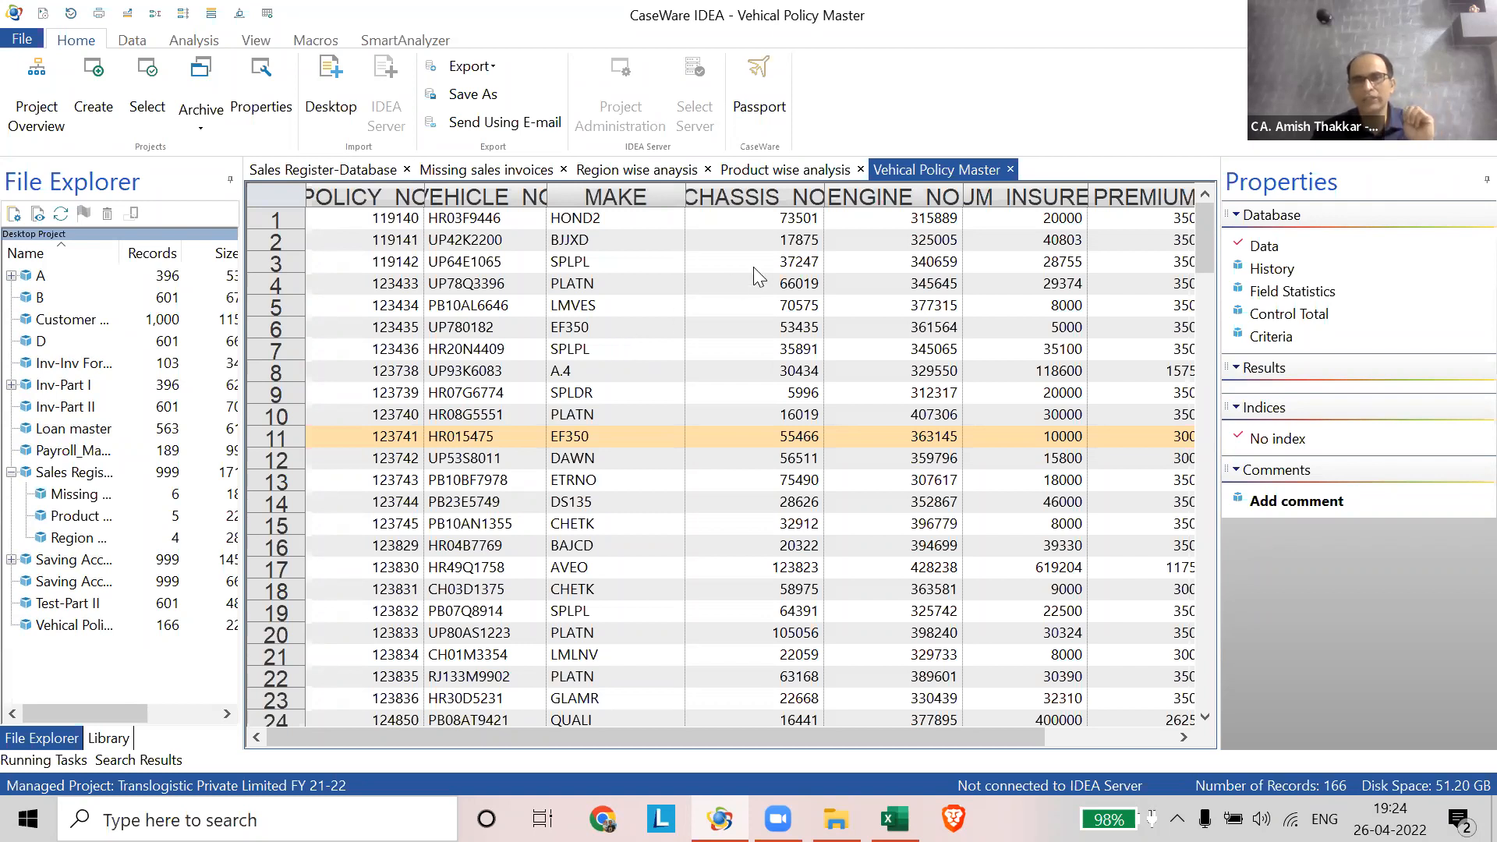
# - Narrow the MAKE column of the Vehical Policy Master database so that all fields through PREMIUM fit in view
pyautogui.click(687, 197)
pyautogui.moveTo(683, 187); pyautogui.dragTo(655, 187)
pyautogui.click(639, 307)
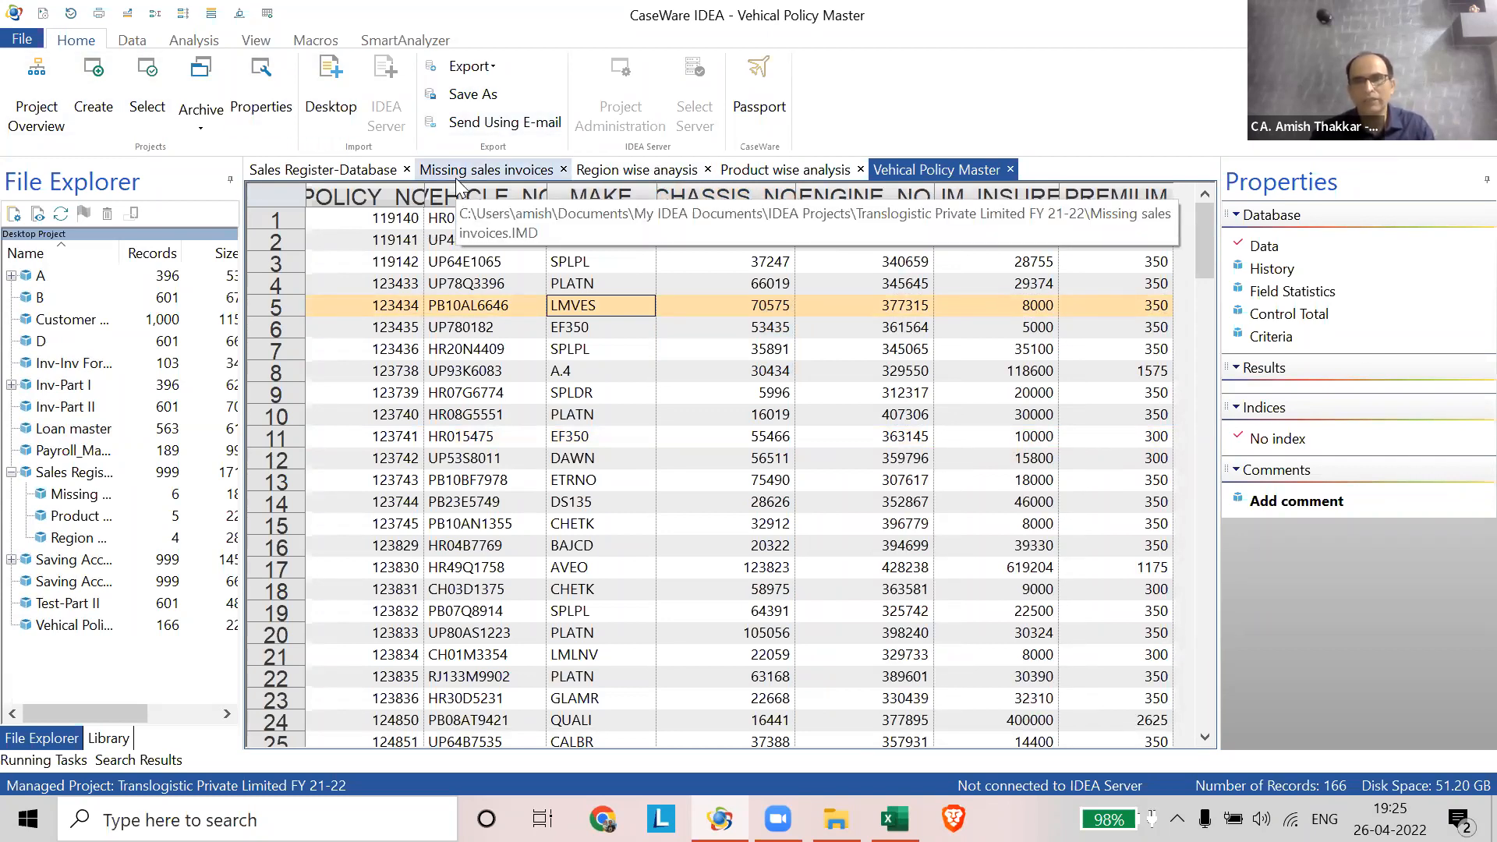
# - Start a desktop import in Microsoft Excel format and browse to the CAAT Training Files folder of the 5 Day session on CAAT Tools
pyautogui.click(332, 109)
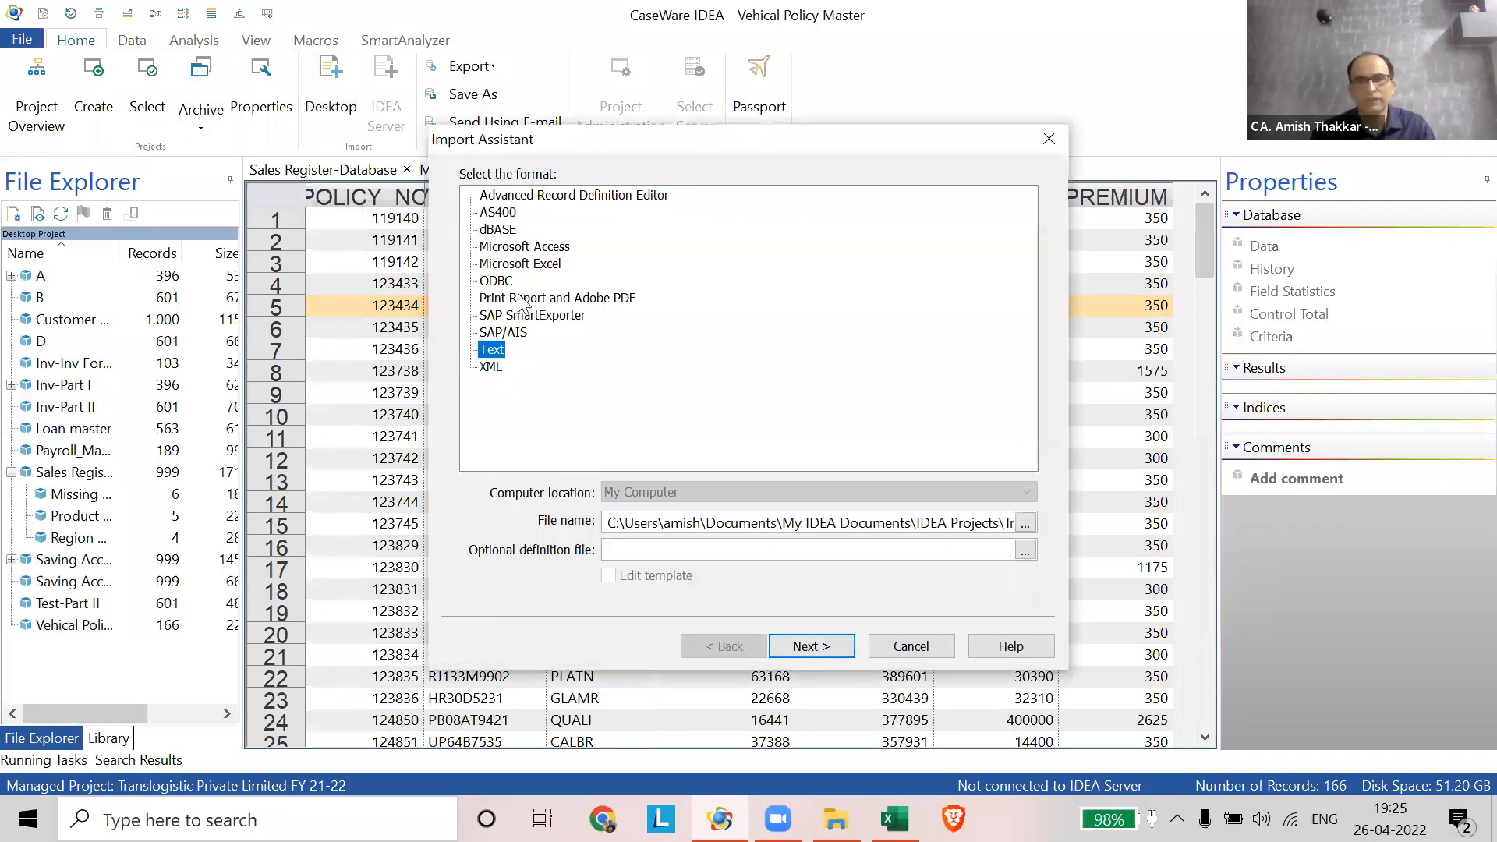
pyautogui.click(520, 263)
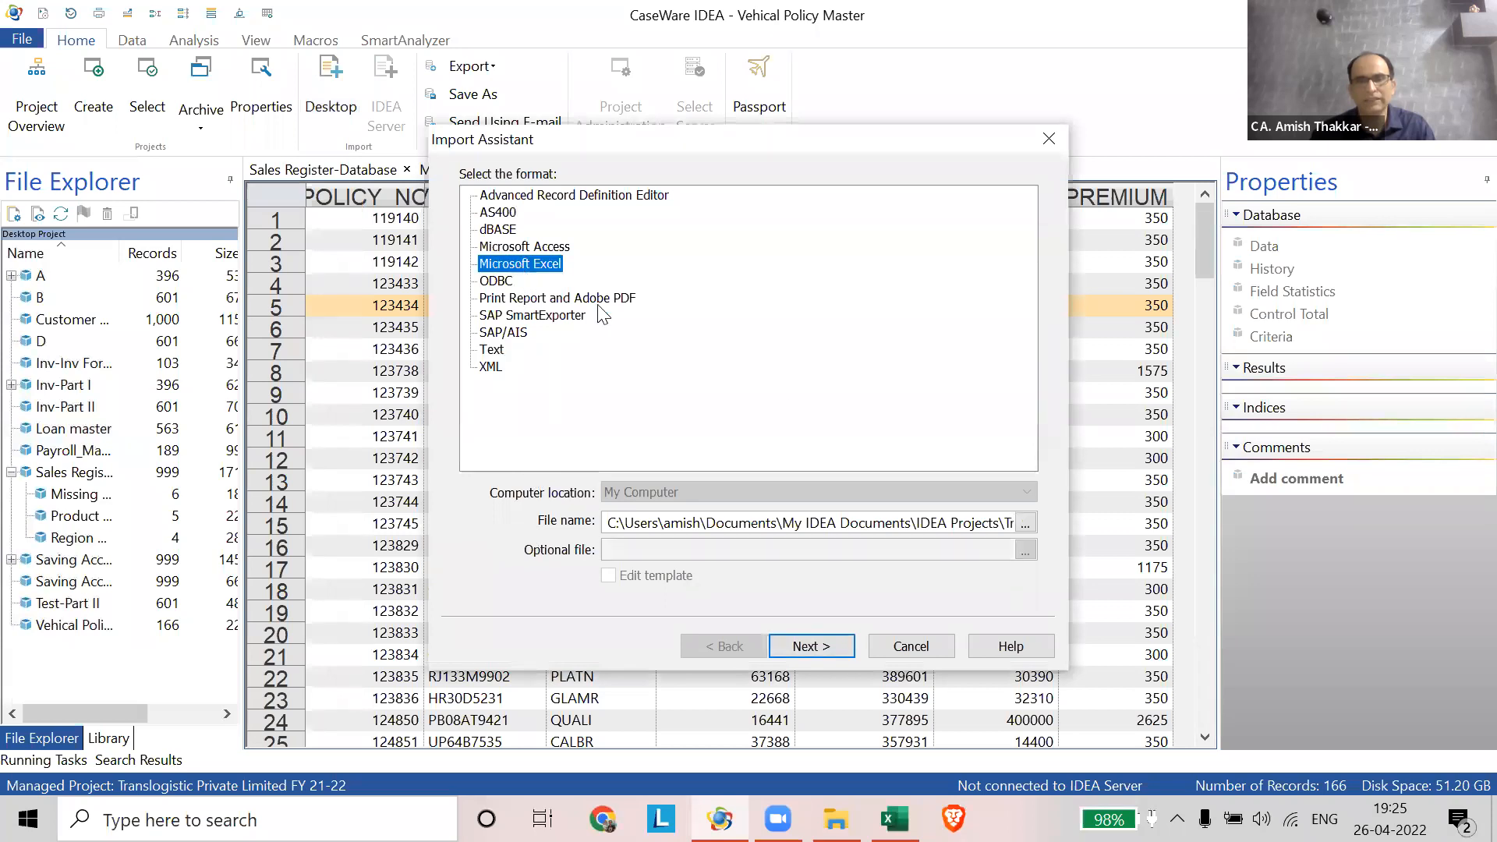
pyautogui.click(1030, 523)
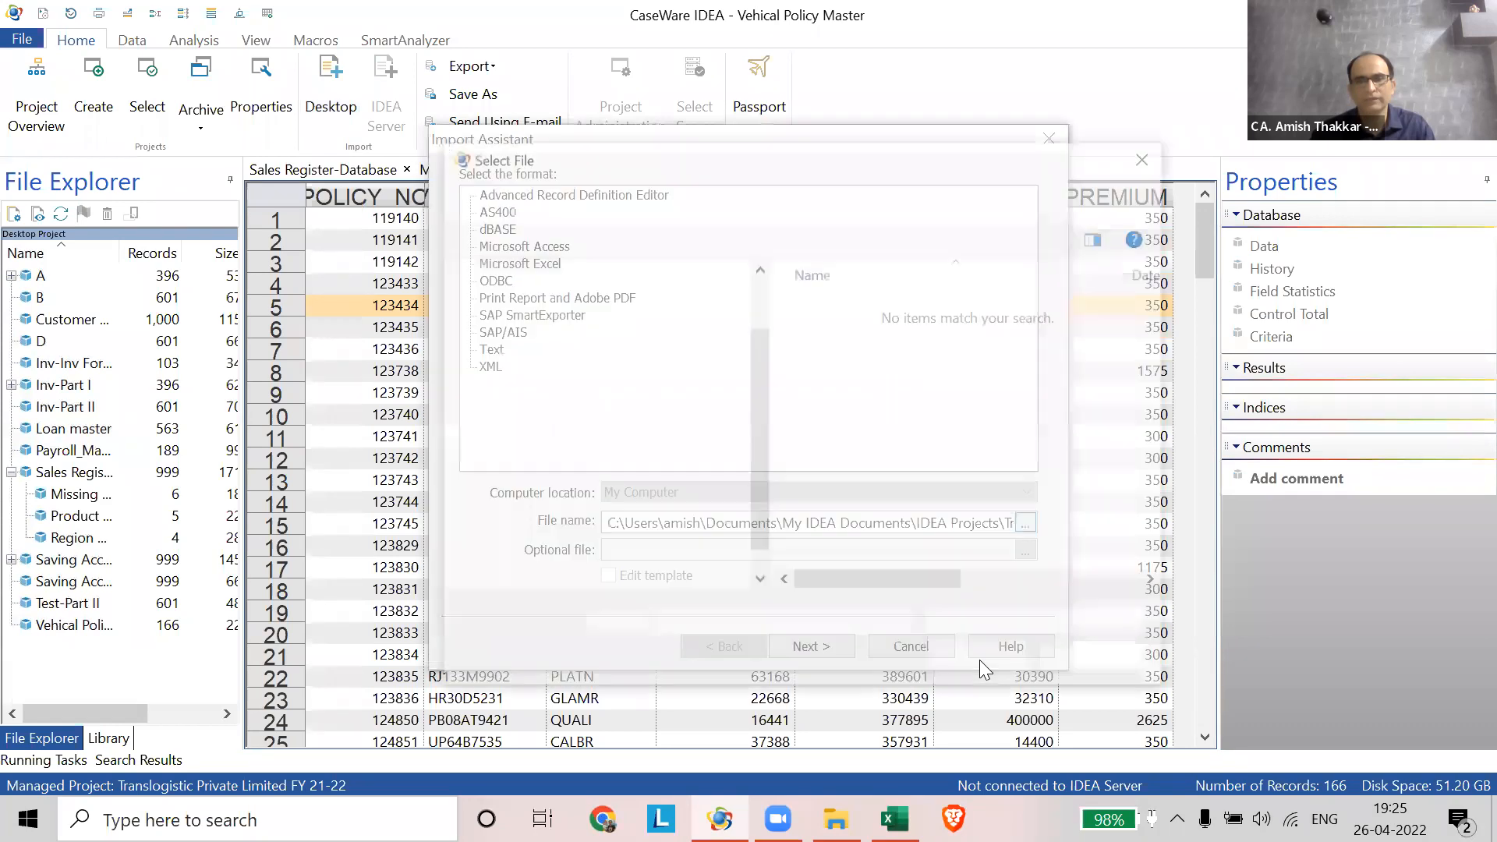
pyautogui.scroll(6, 497, 425)
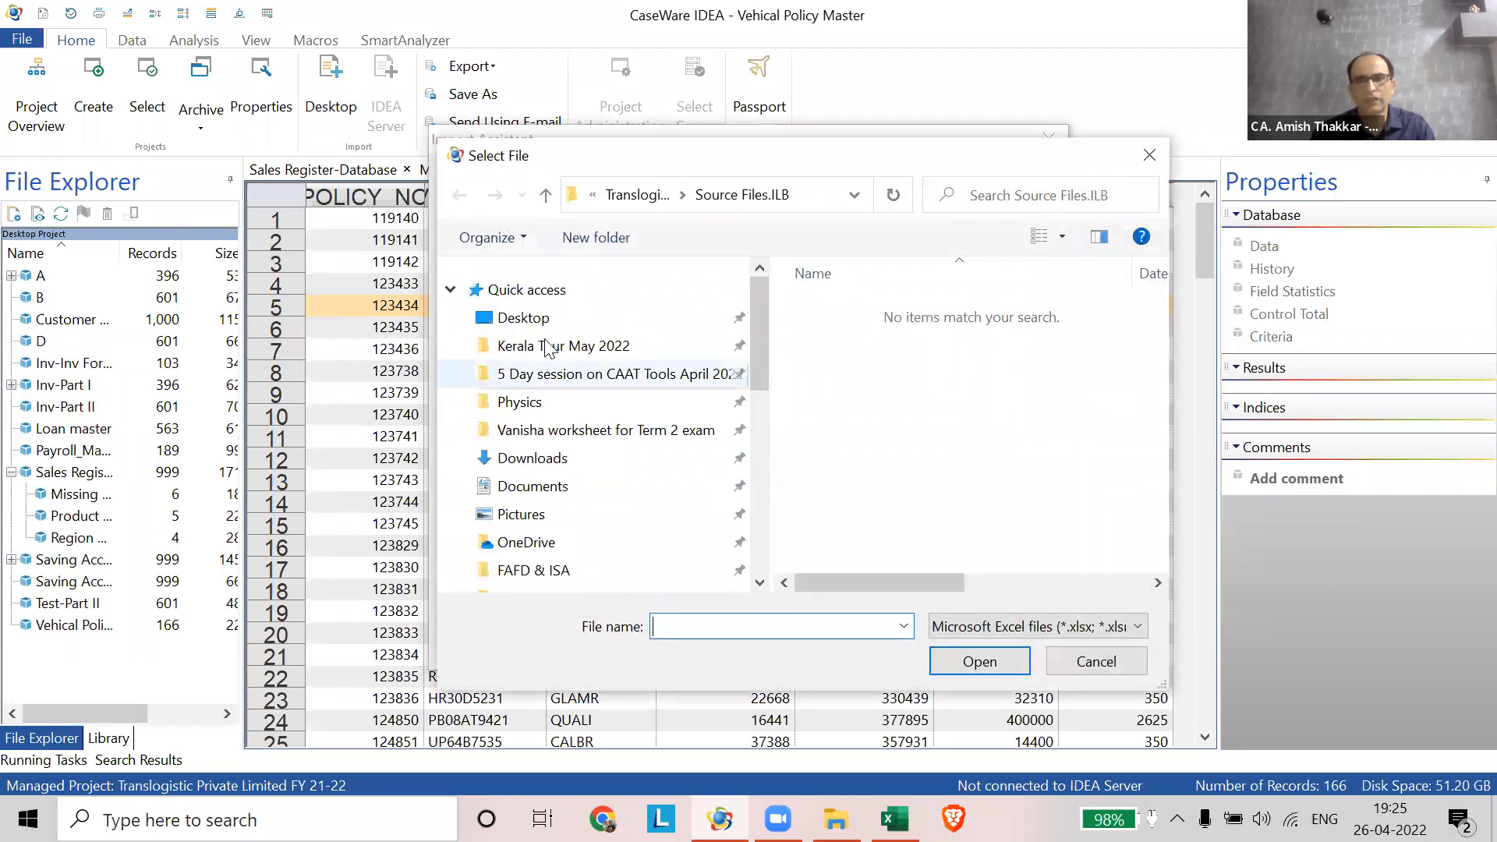
pyautogui.click(564, 378)
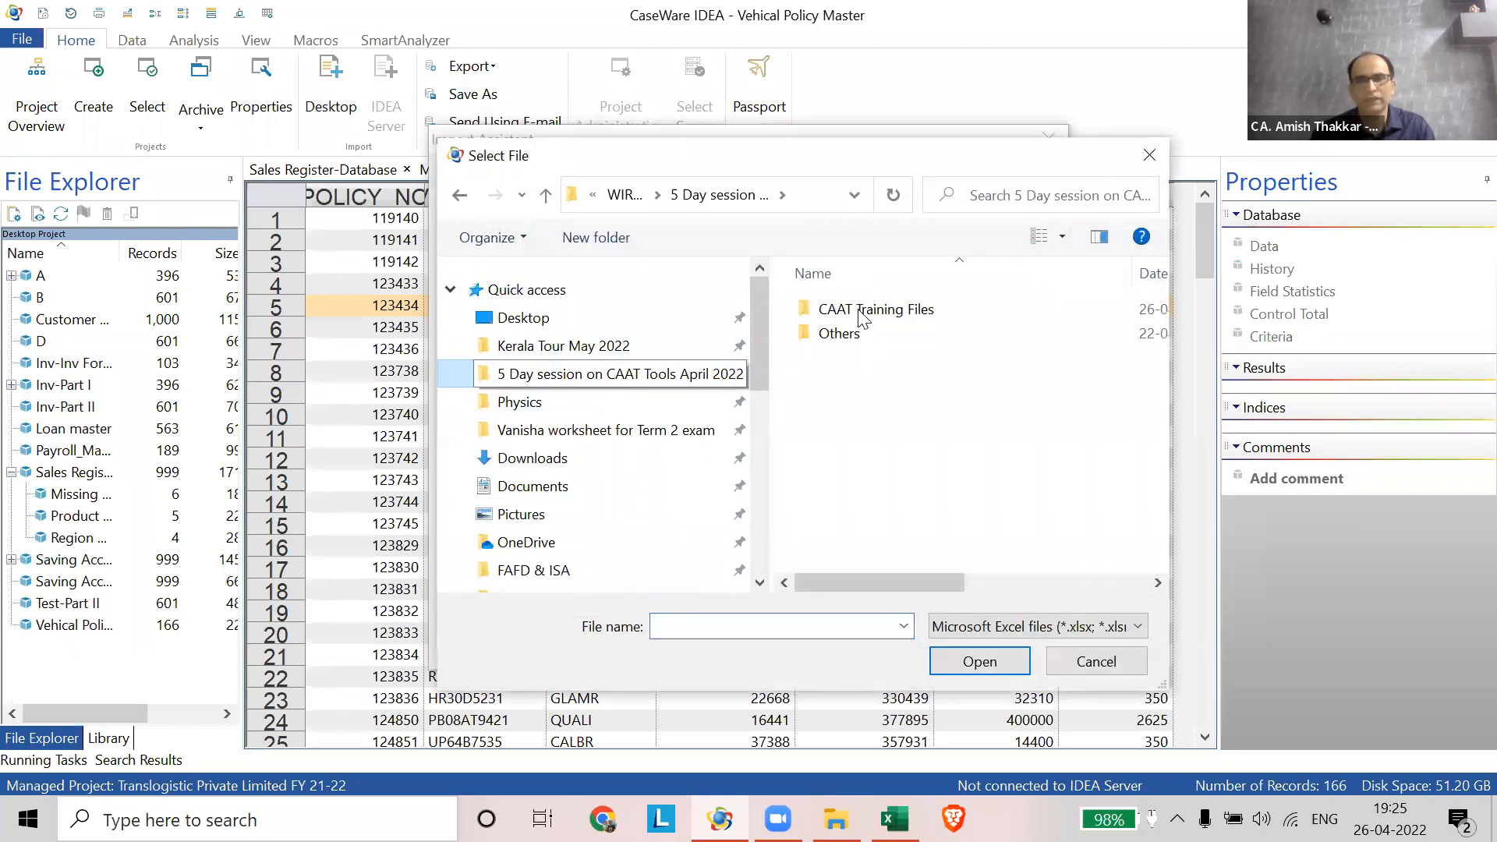
pyautogui.doubleClick(862, 311)
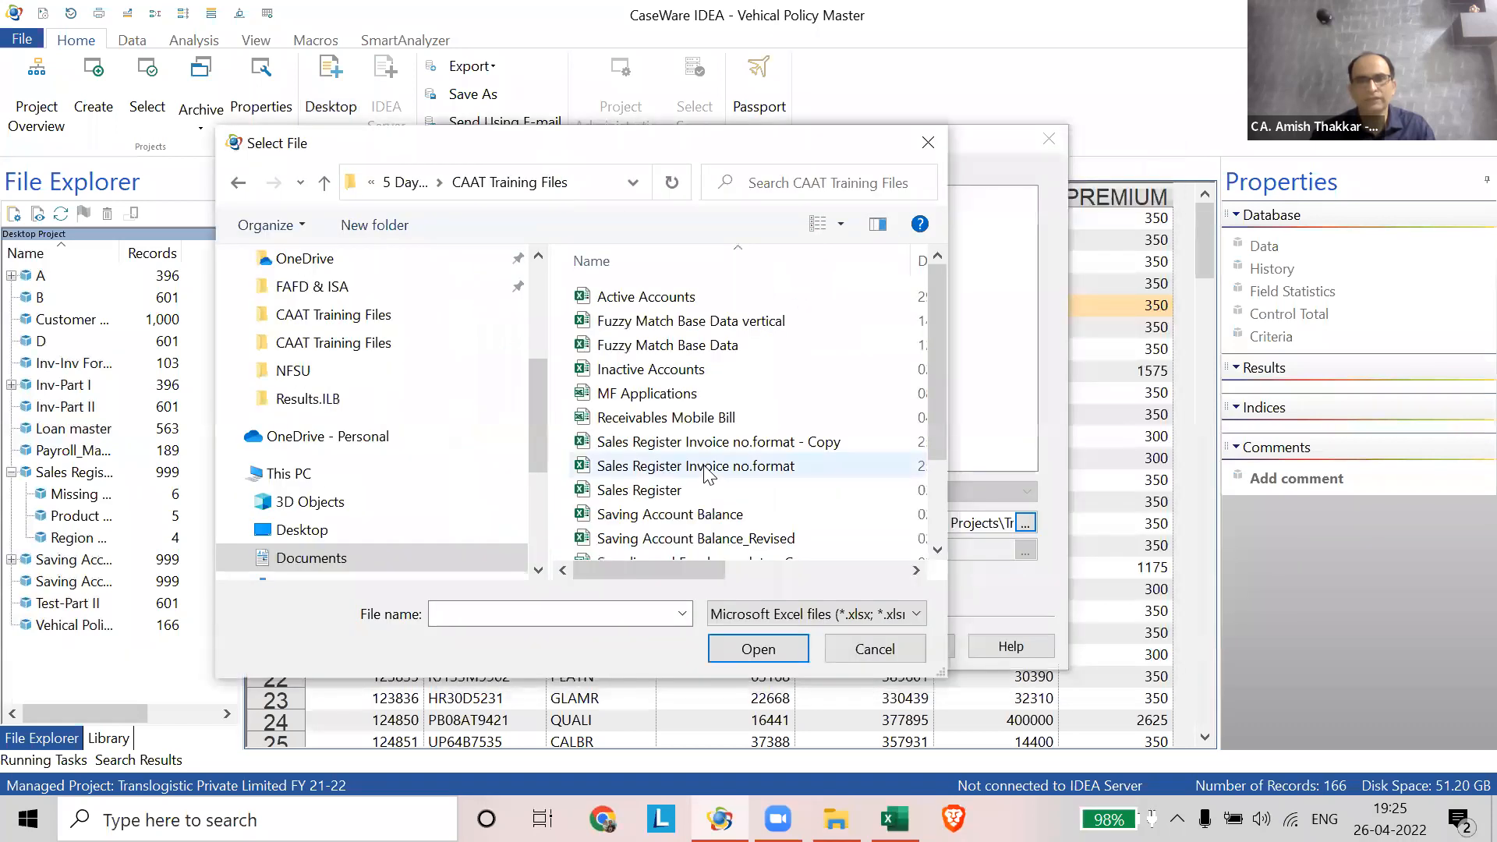
# - Choose the Vehical Claims workbook as the file to import
pyautogui.scroll(-2, 705, 474)
pyautogui.click(684, 525)
pyautogui.press('ctrl')
pyautogui.press('ctrl')
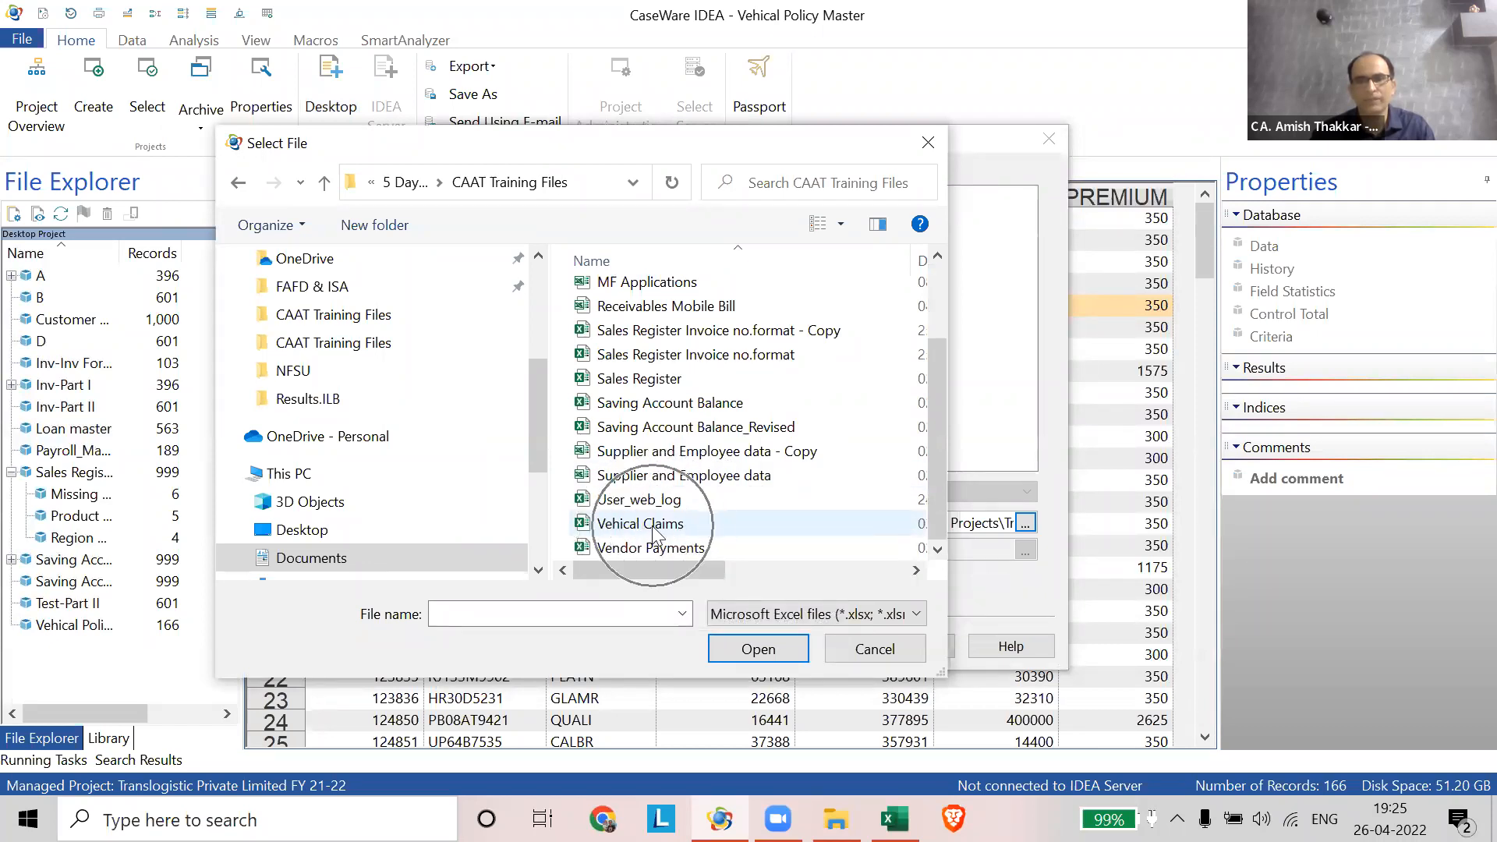
pyautogui.click(656, 533)
pyautogui.click(754, 655)
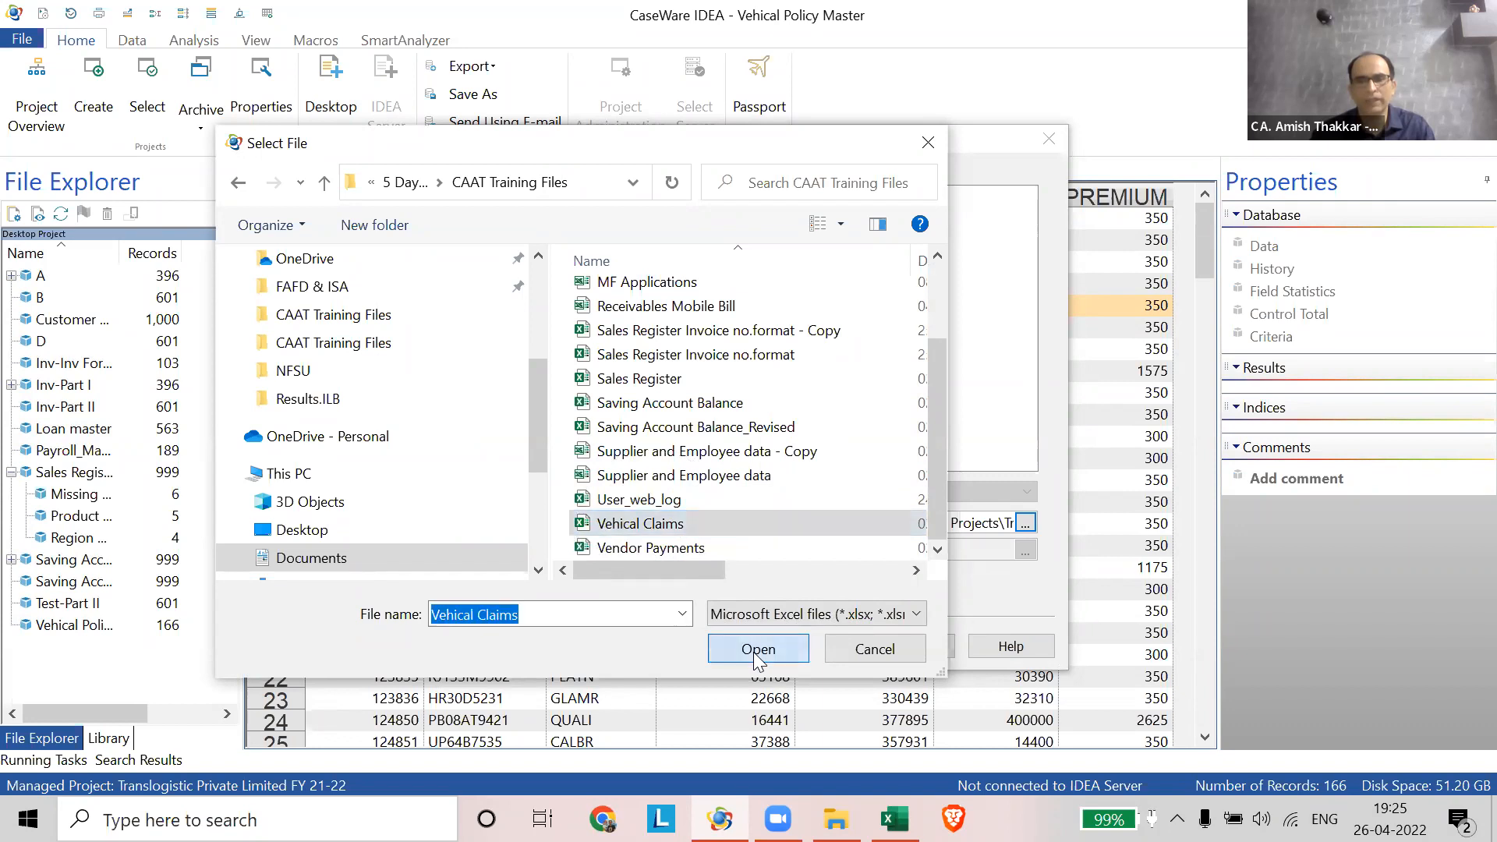
# - Import the Claim sheet with its first row as field names, and enlarge the text of the imported data
pyautogui.click(813, 645)
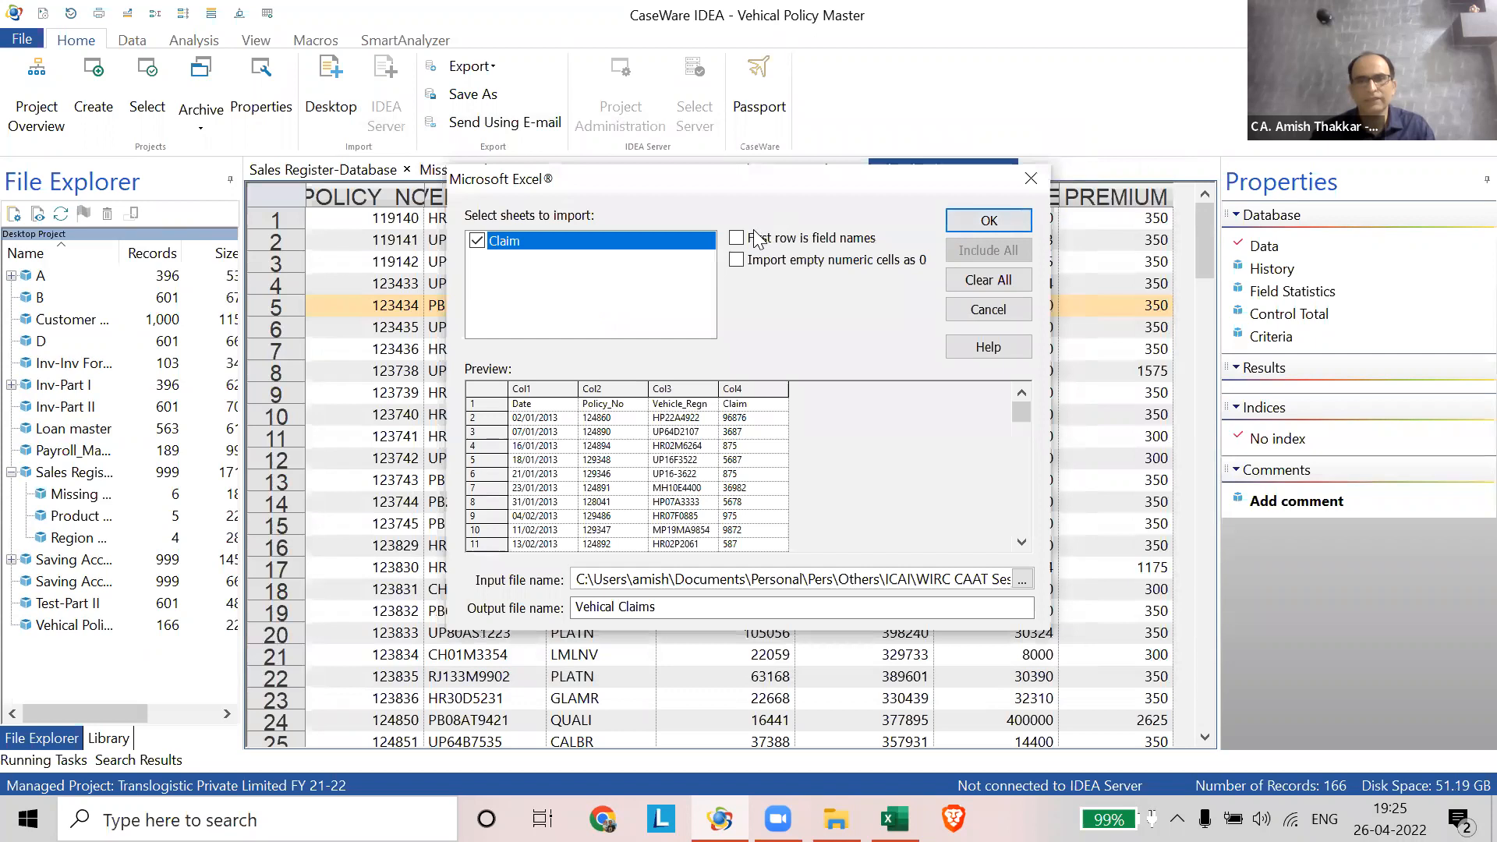
pyautogui.click(789, 248)
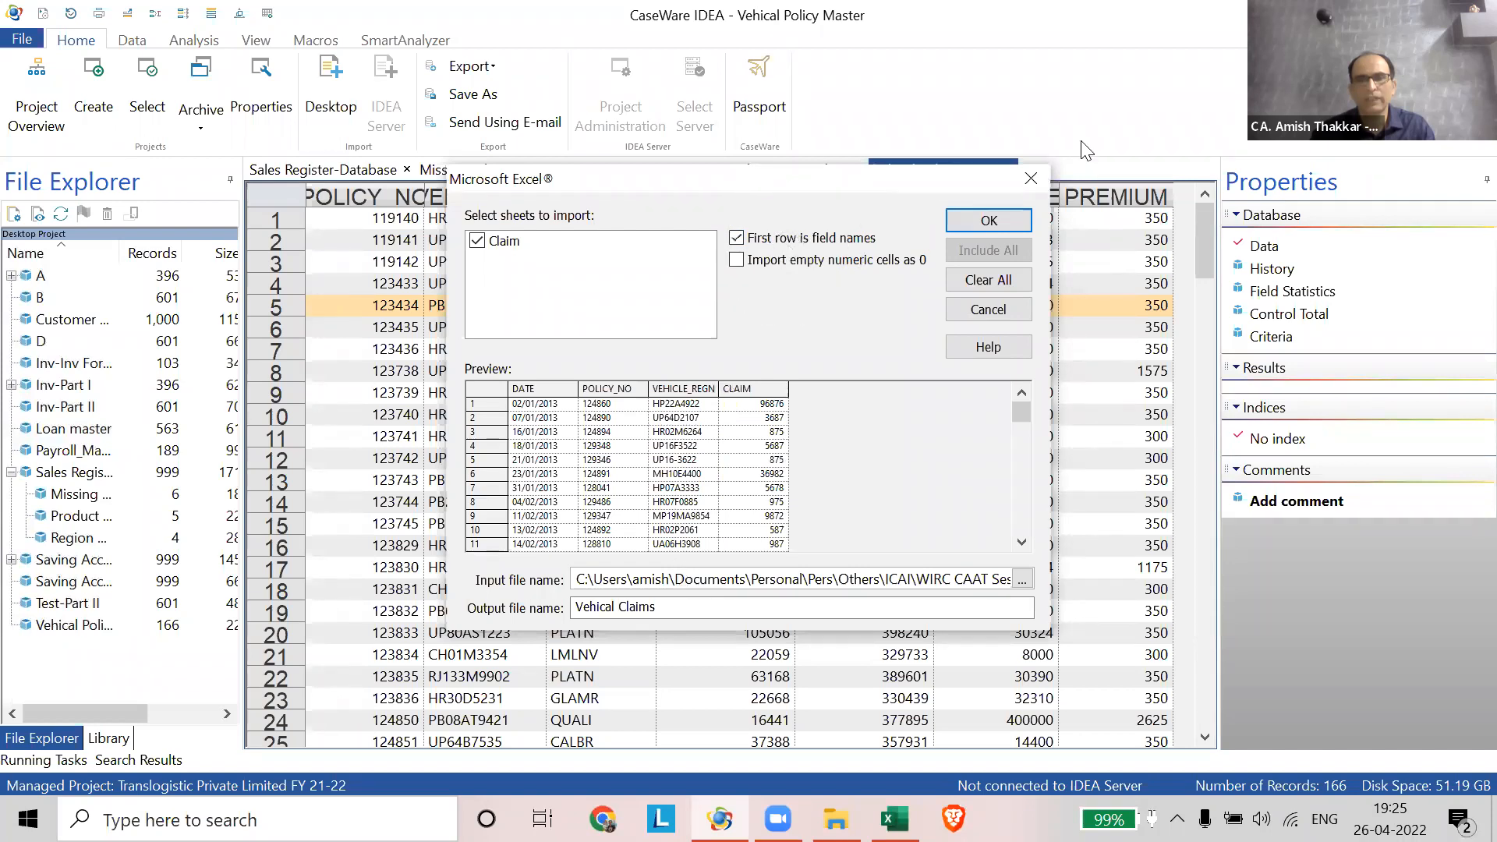
pyautogui.click(984, 222)
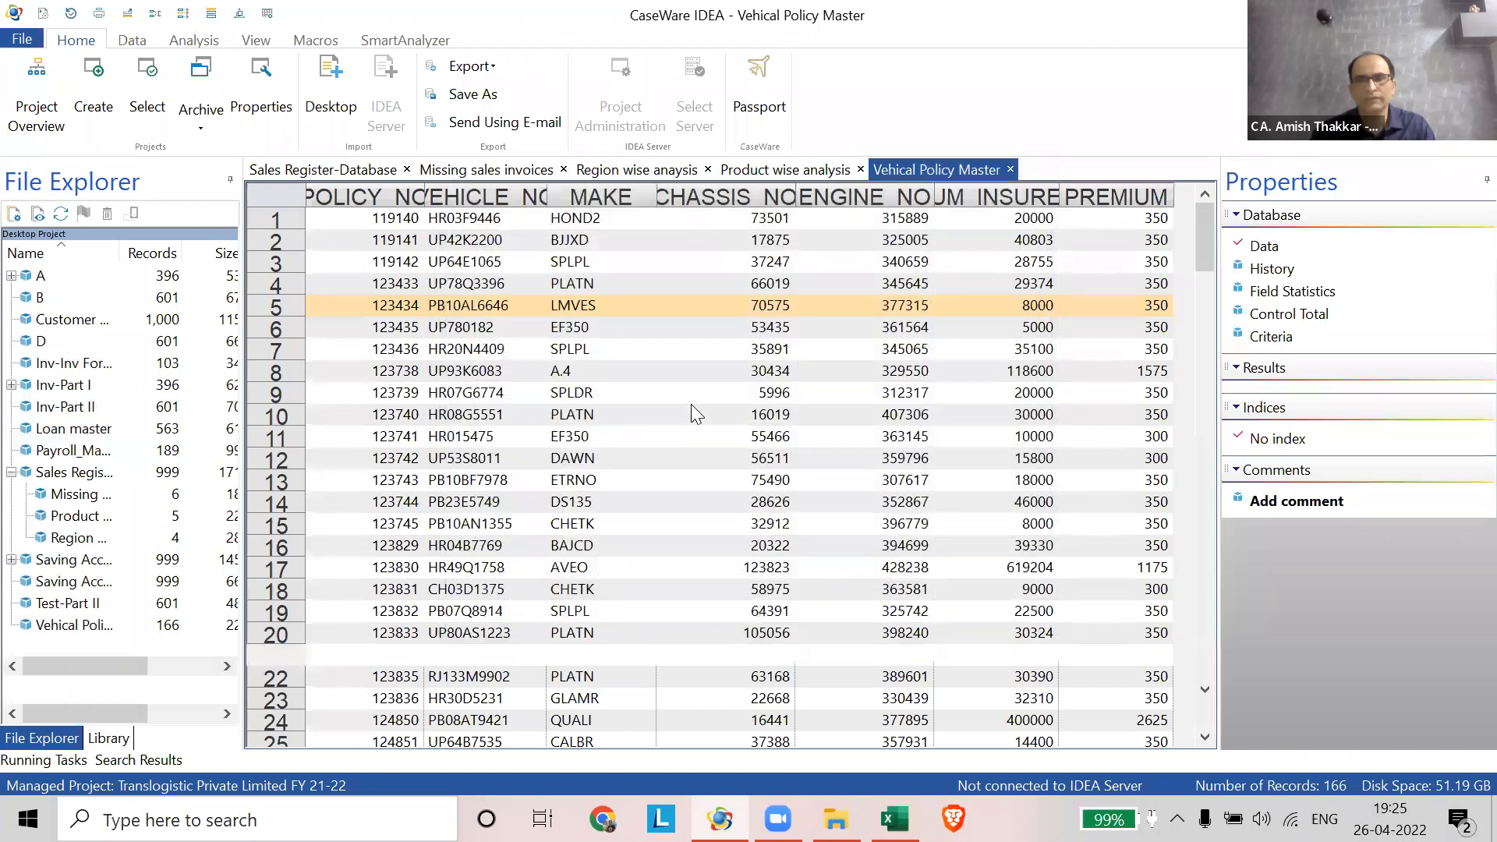
pyautogui.keyDown('ctrl'); pyautogui.scroll(4, 690, 404); pyautogui.keyUp('ctrl')
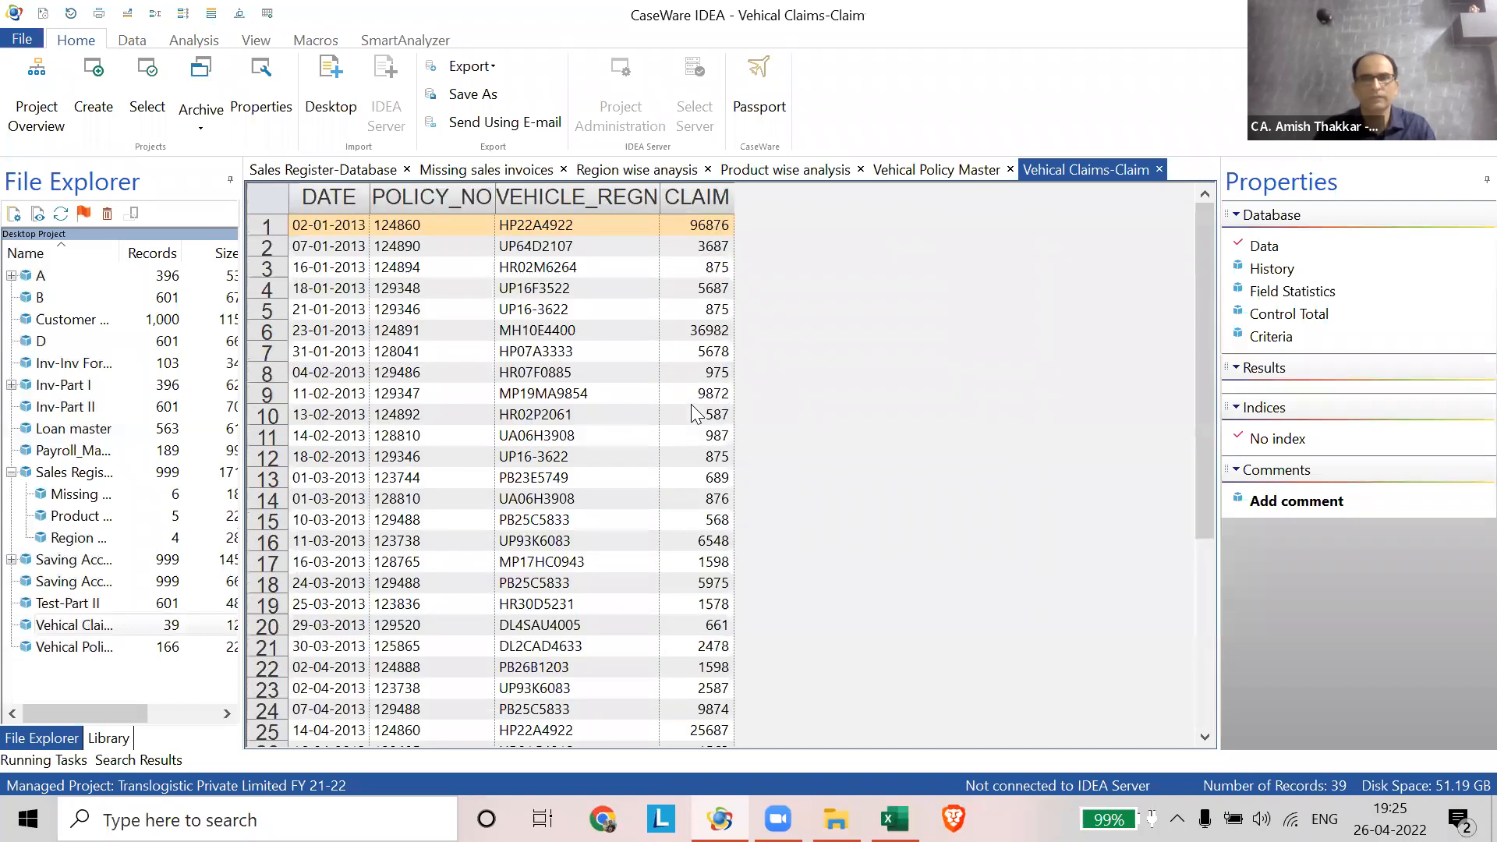
pyautogui.keyDown('ctrl'); pyautogui.scroll(2, 690, 404); pyautogui.keyUp('ctrl')
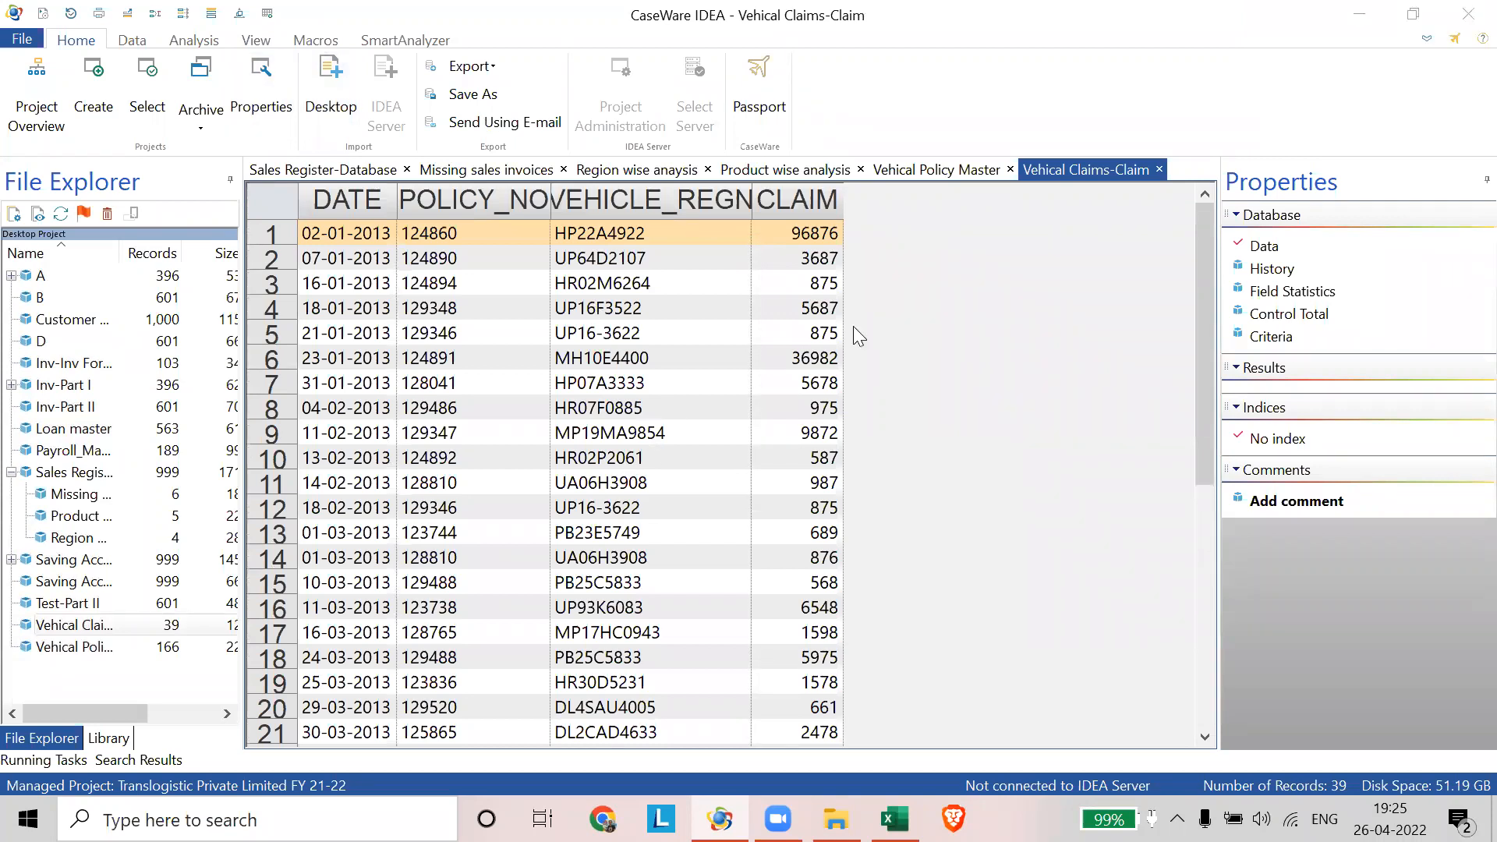
# - Compare the Vehical Claims-Claim database with Vehical Policy Master, and check the CLAIM field's type
pyautogui.click(943, 170)
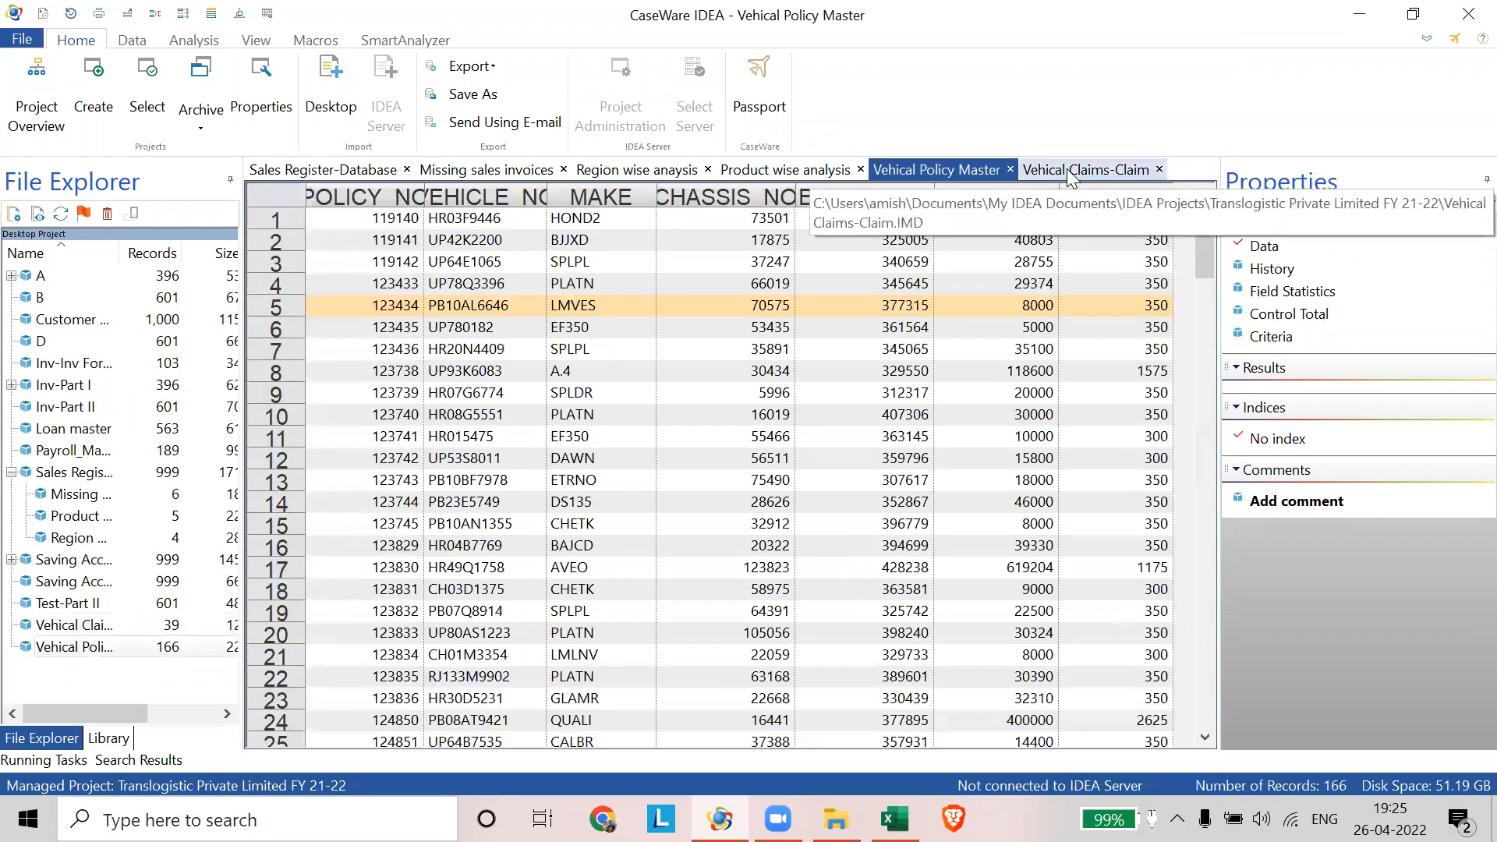
pyautogui.click(1042, 159)
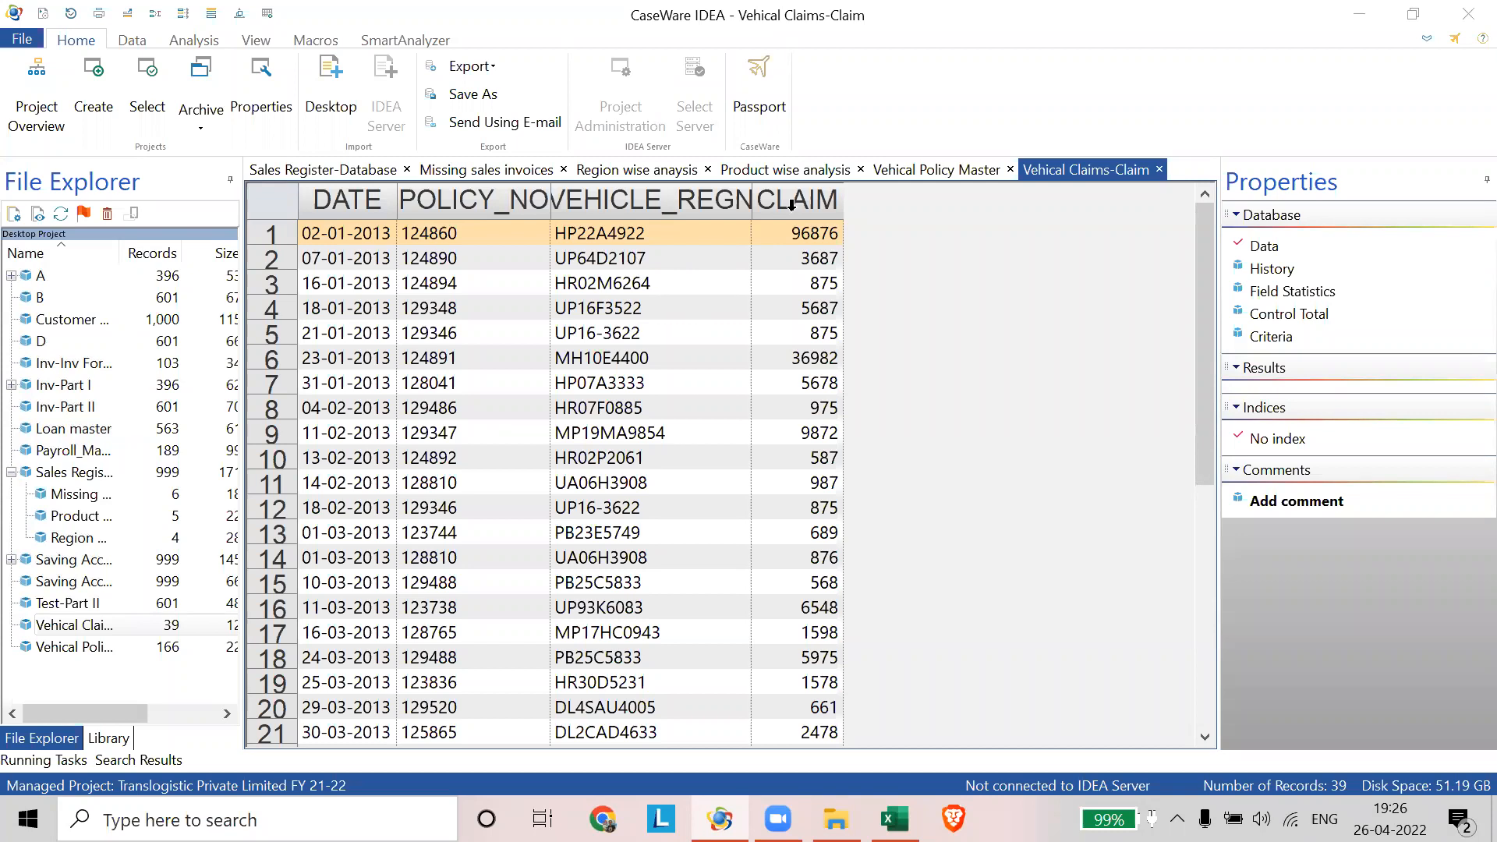
pyautogui.moveTo(791, 205)
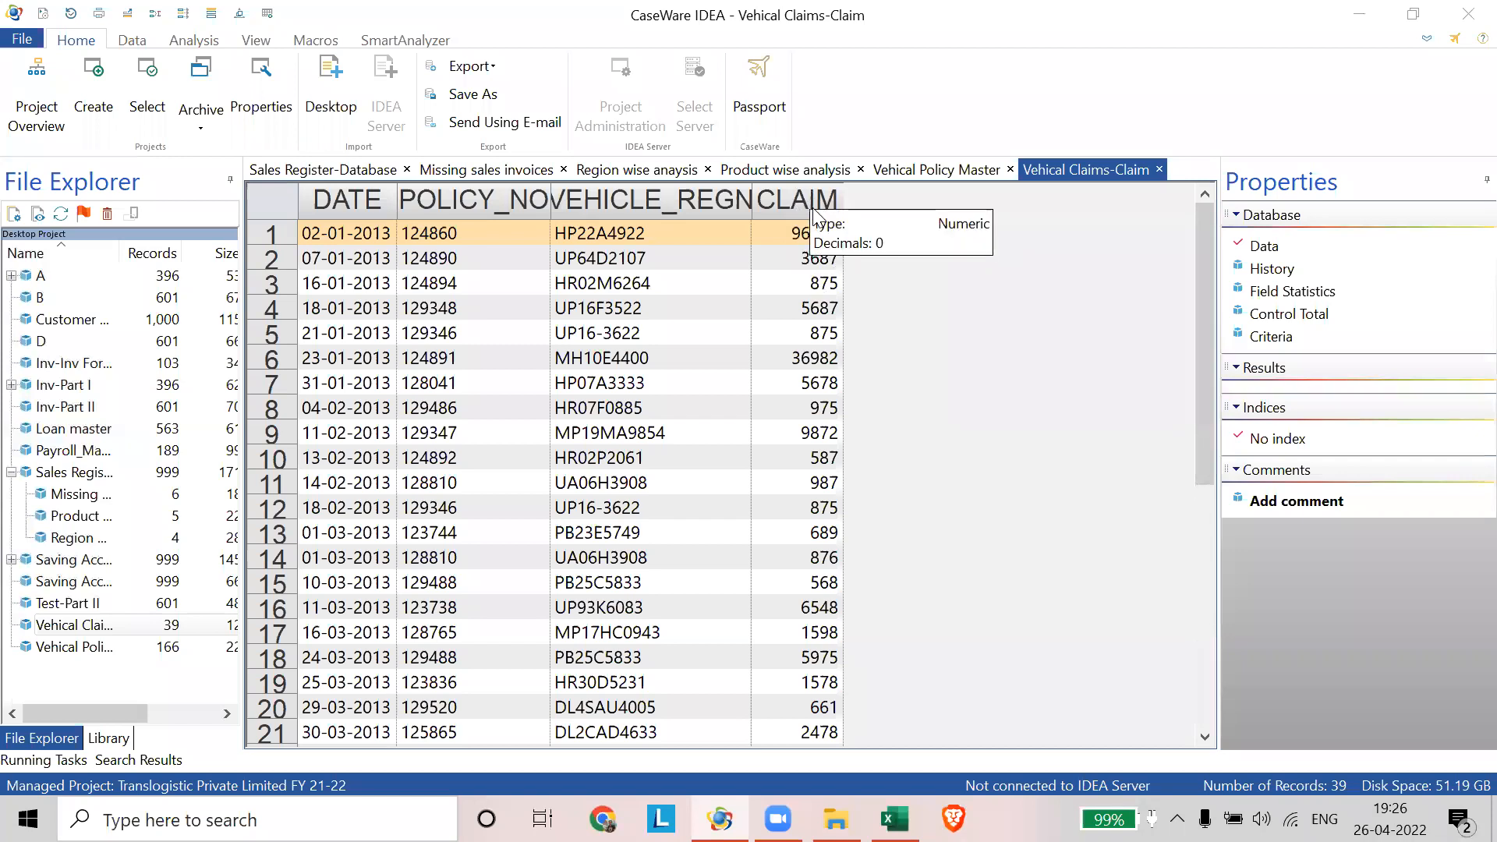
pyautogui.click(811, 201)
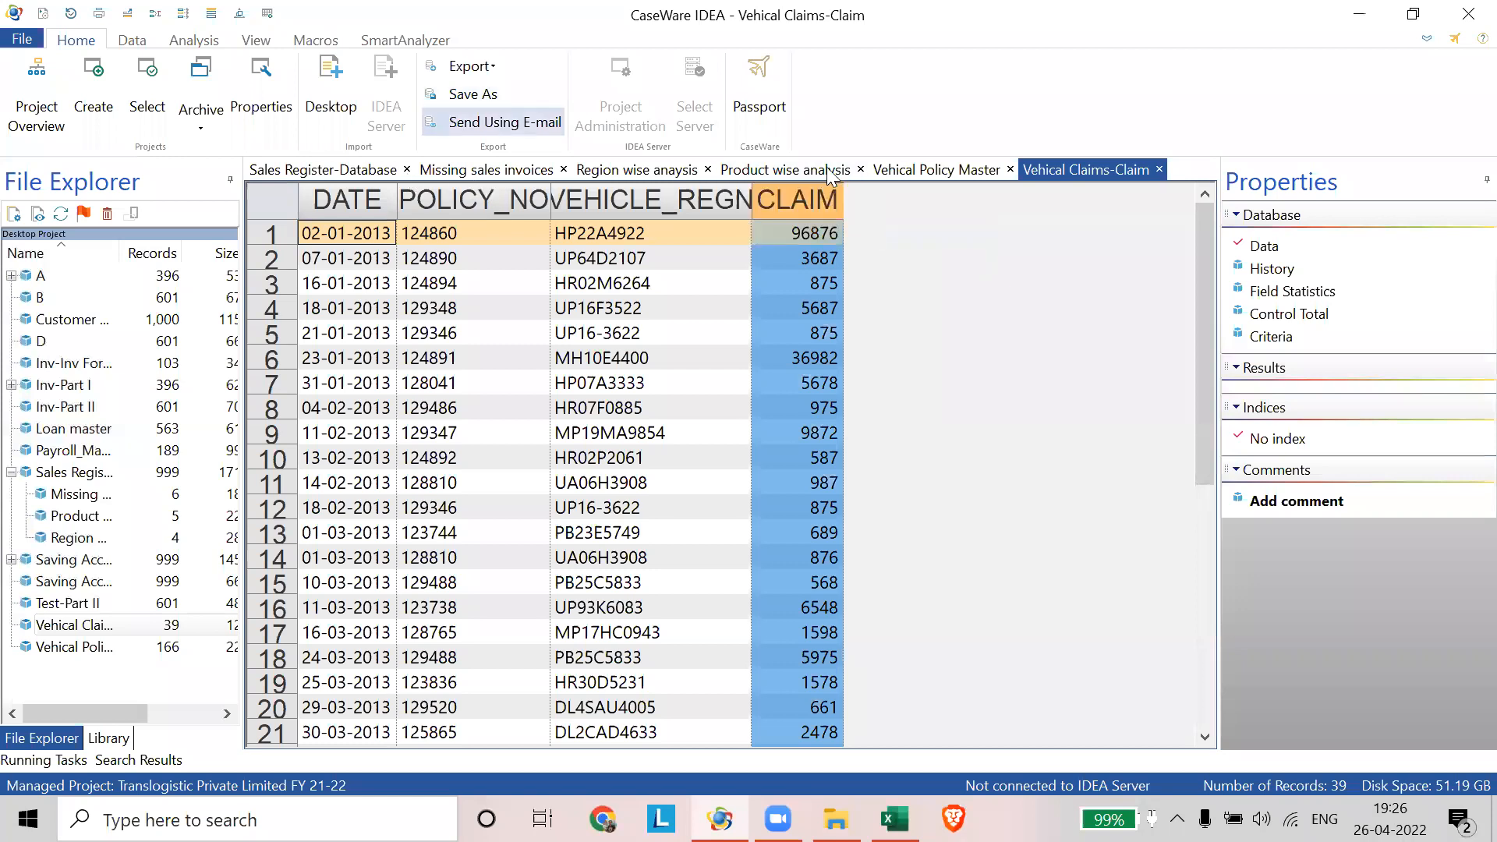
# - Highlight the SUM_INSURED column in Vehical Policy Master, narrowing ENGINE_NO and widening SUM_INSURED to show its full field name
pyautogui.click(940, 170)
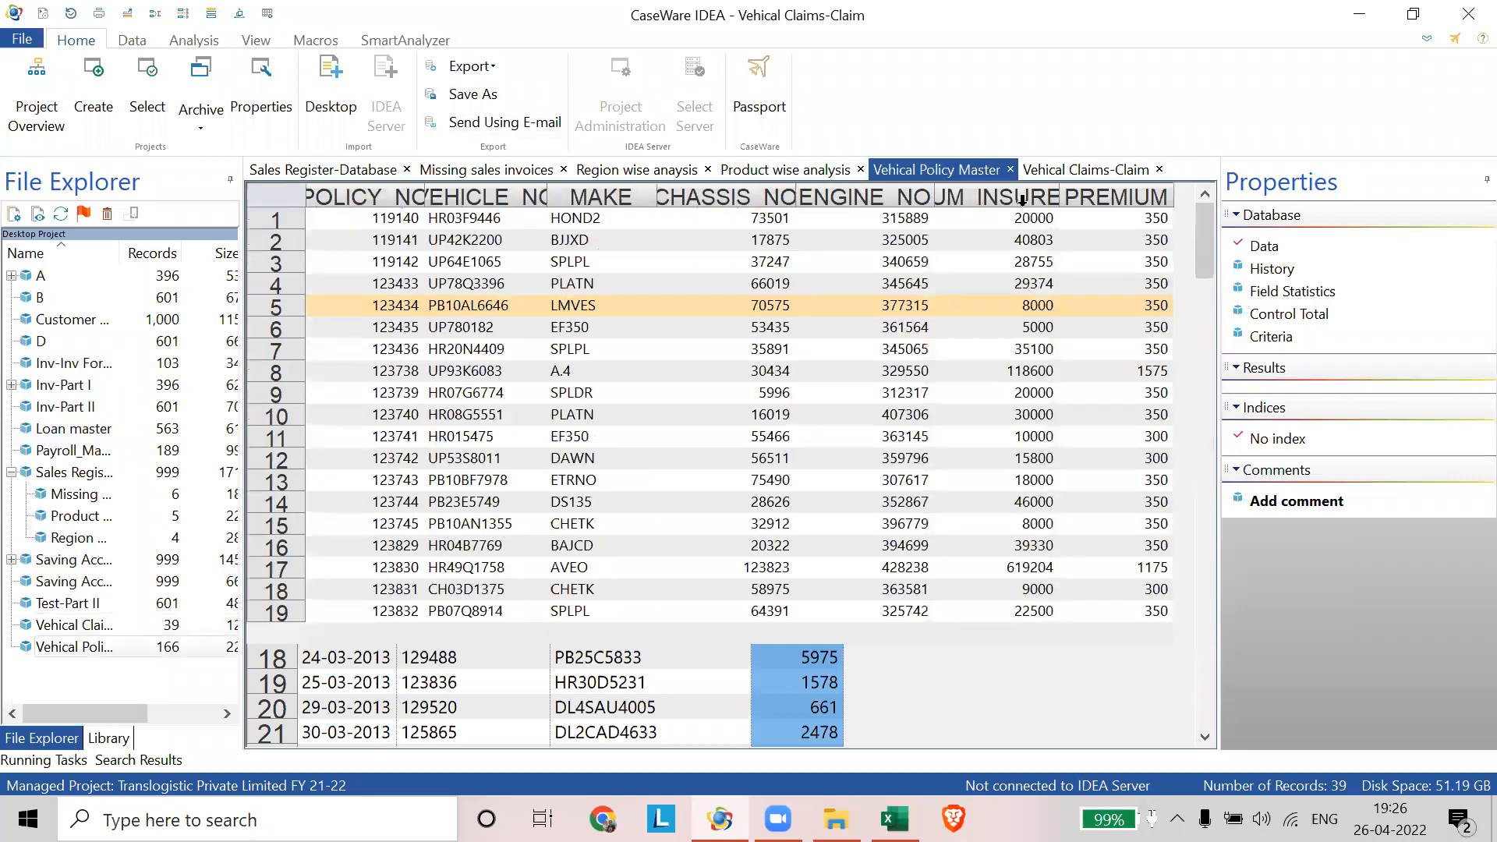
pyautogui.click(1021, 198)
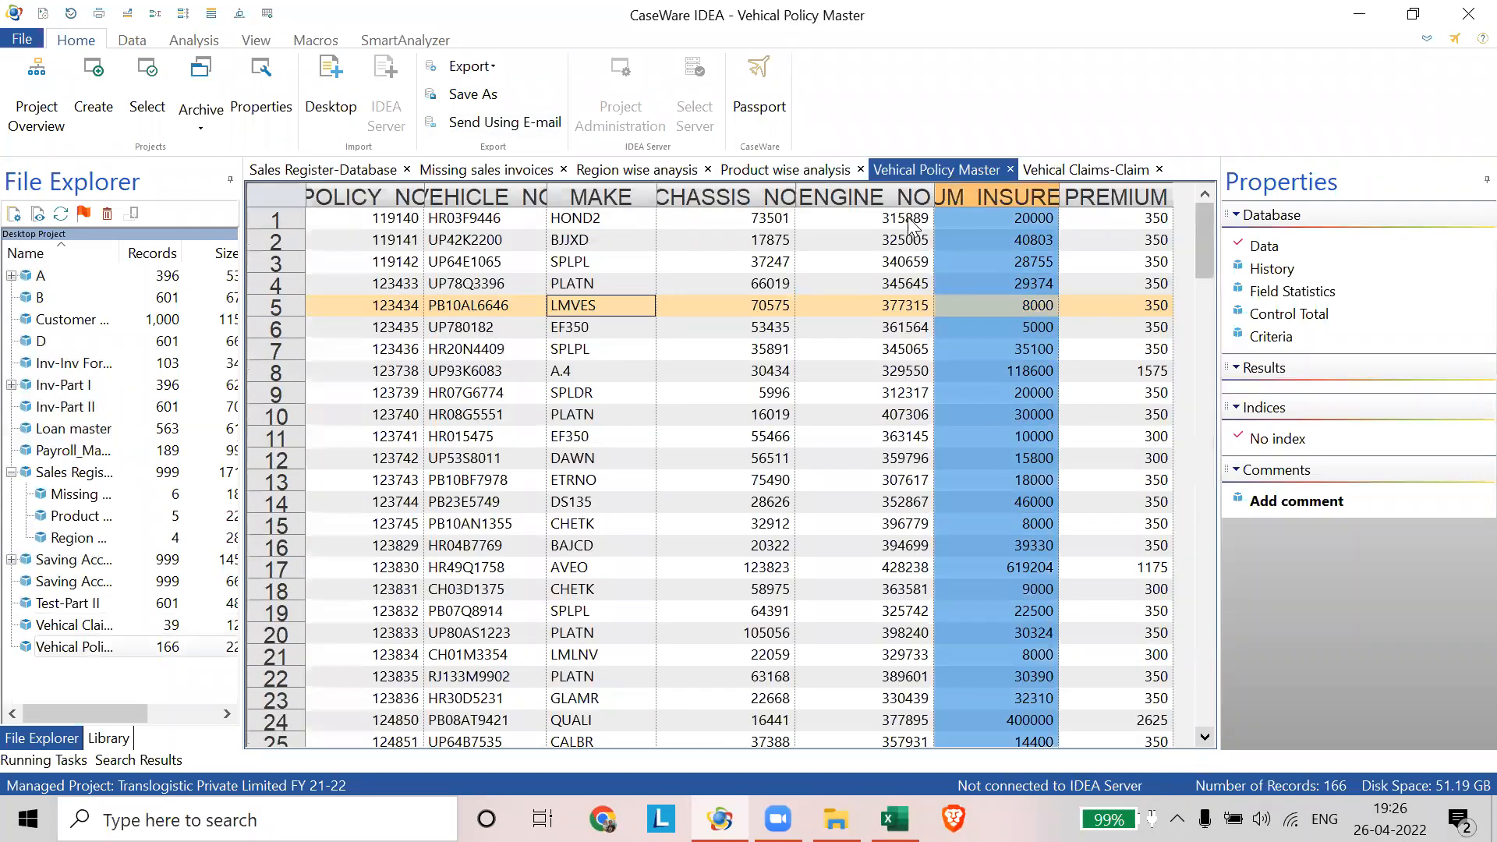
pyautogui.moveTo(933, 192); pyautogui.dragTo(869, 193)
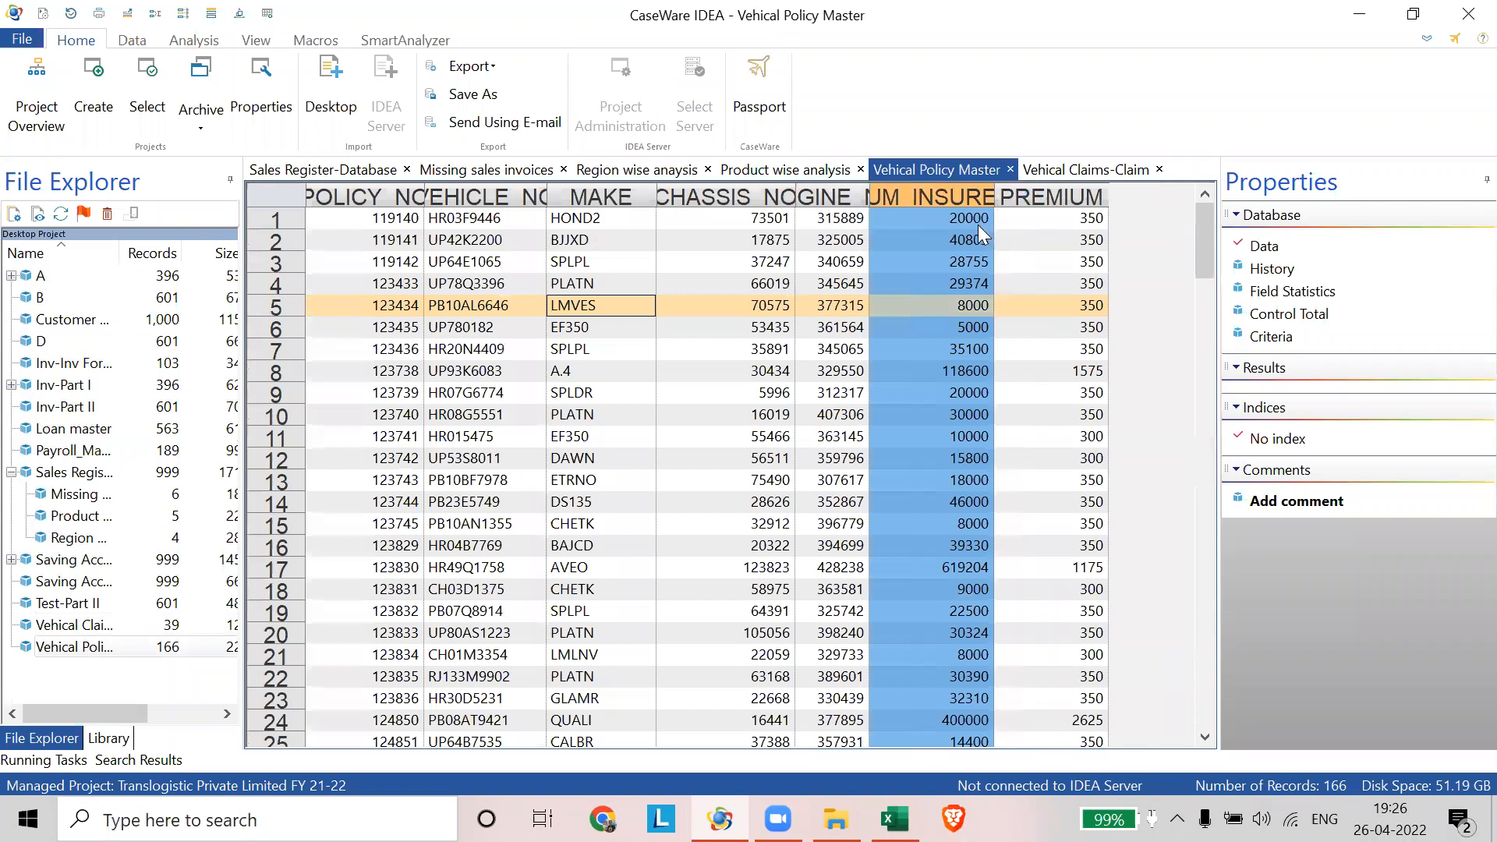
pyautogui.click(977, 224)
# - Compare the CLAIM amounts and record count of Vehical Claims-Claim with the SUM_INSURED data in Vehical Policy Master
pyautogui.click(1029, 173)
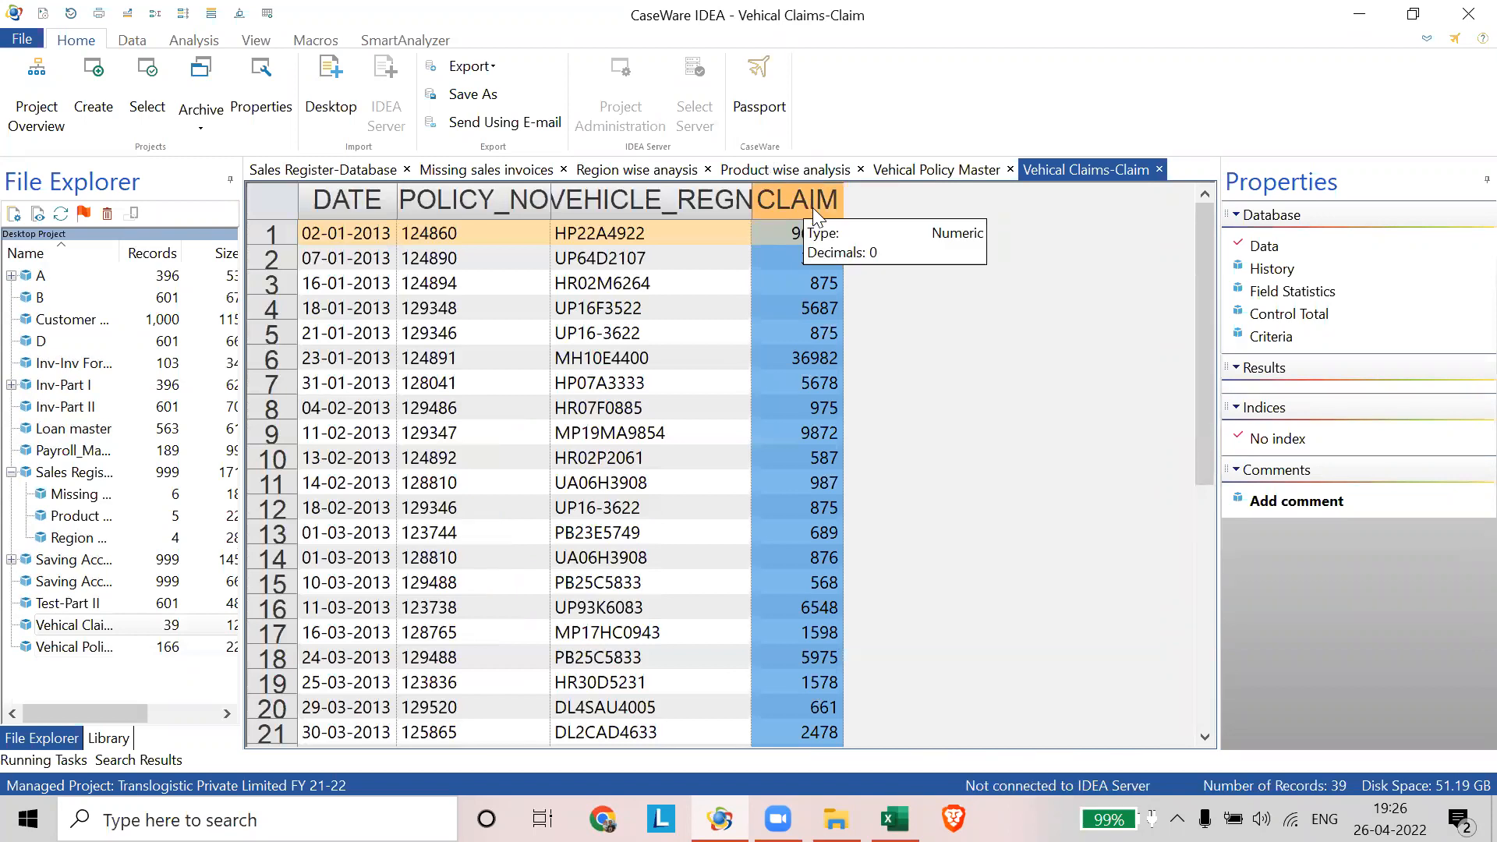
pyautogui.click(943, 173)
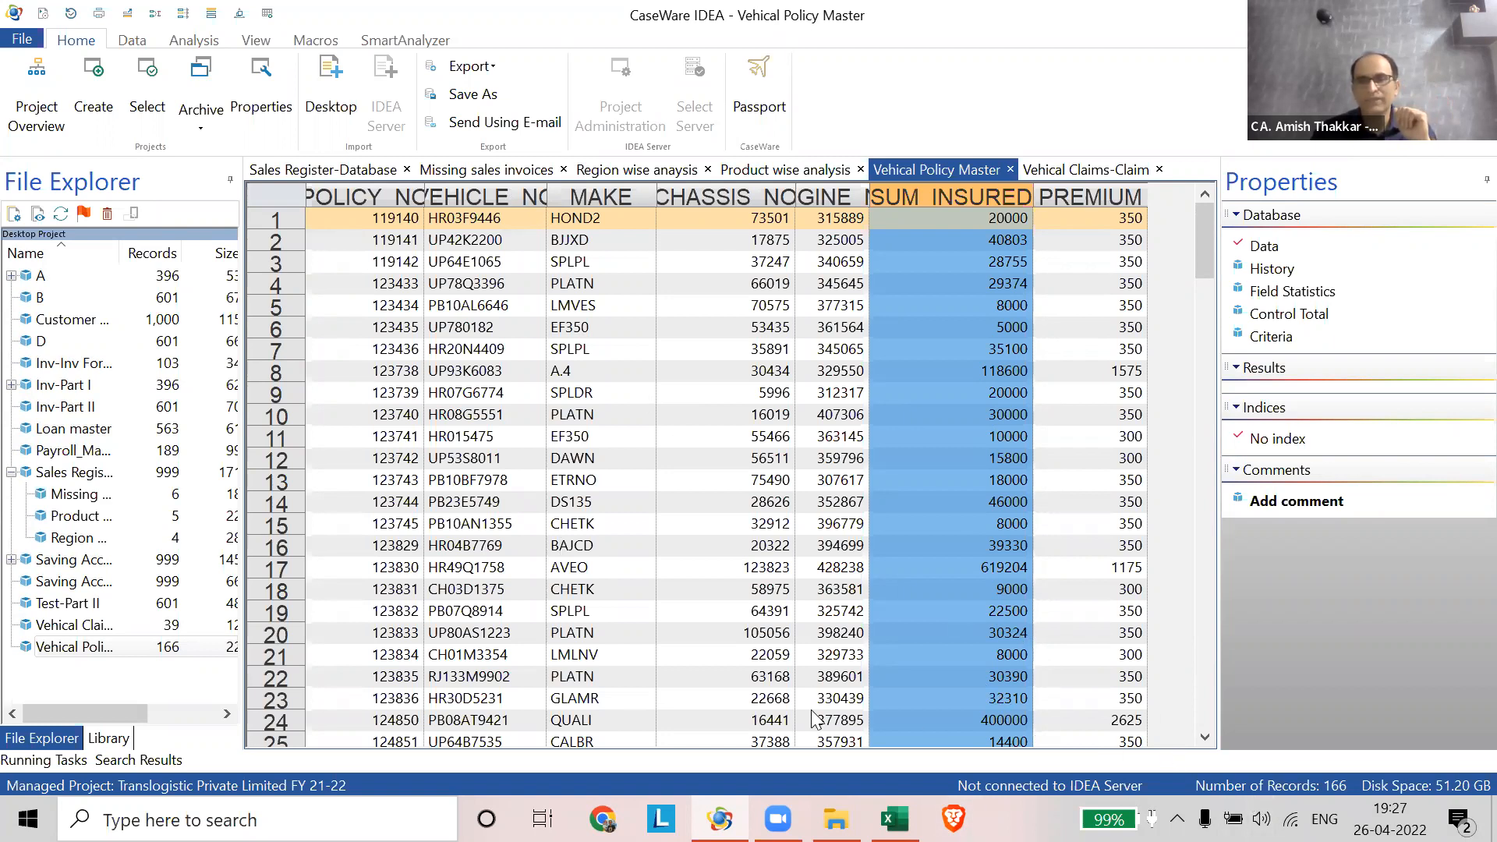
pyautogui.click(1093, 170)
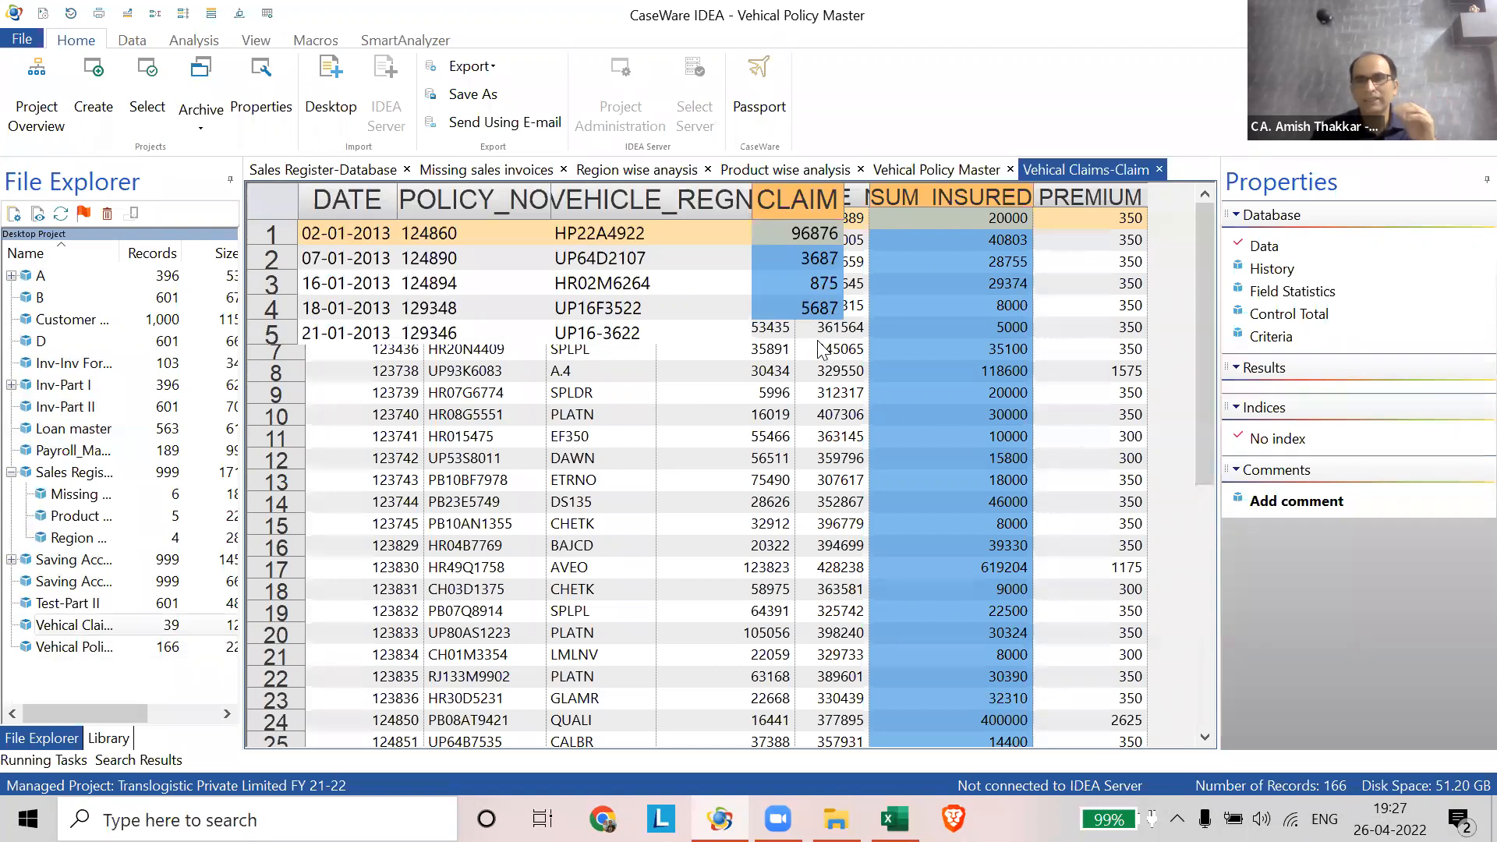
pyautogui.click(909, 176)
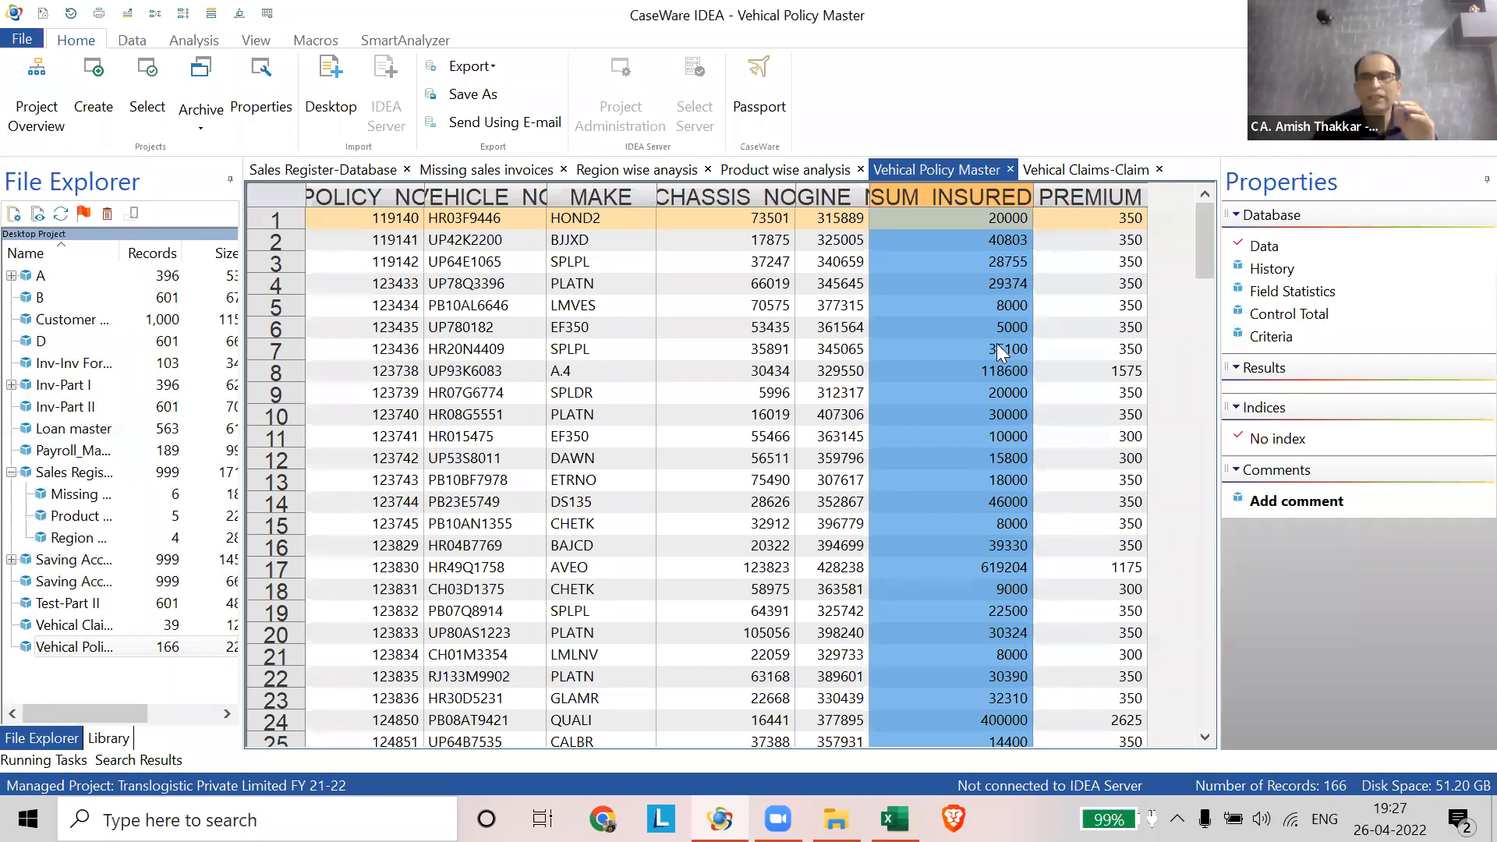
pyautogui.click(1101, 170)
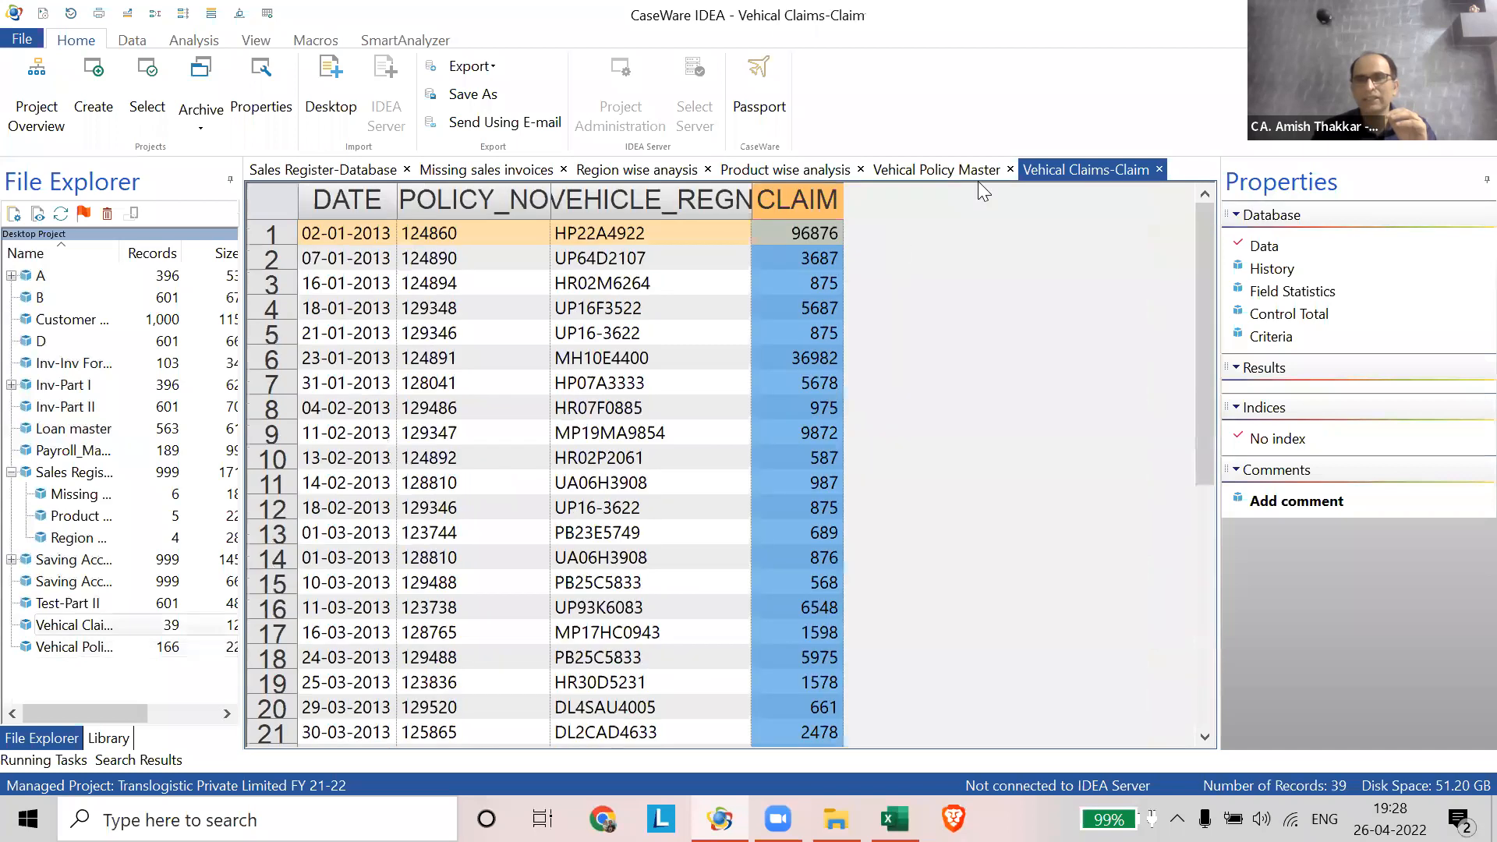
pyautogui.click(935, 170)
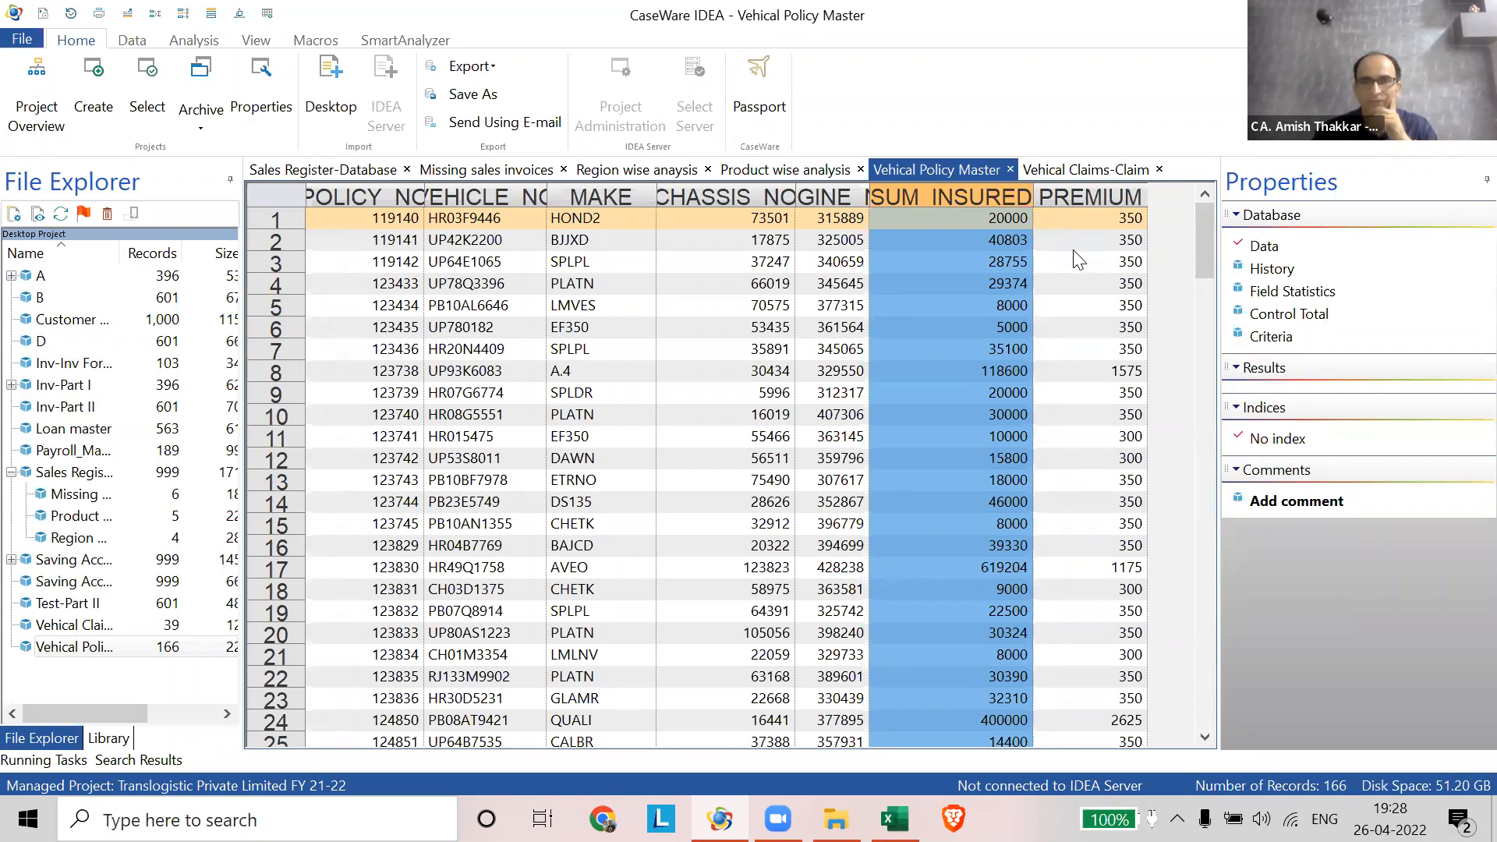
pyautogui.click(1078, 170)
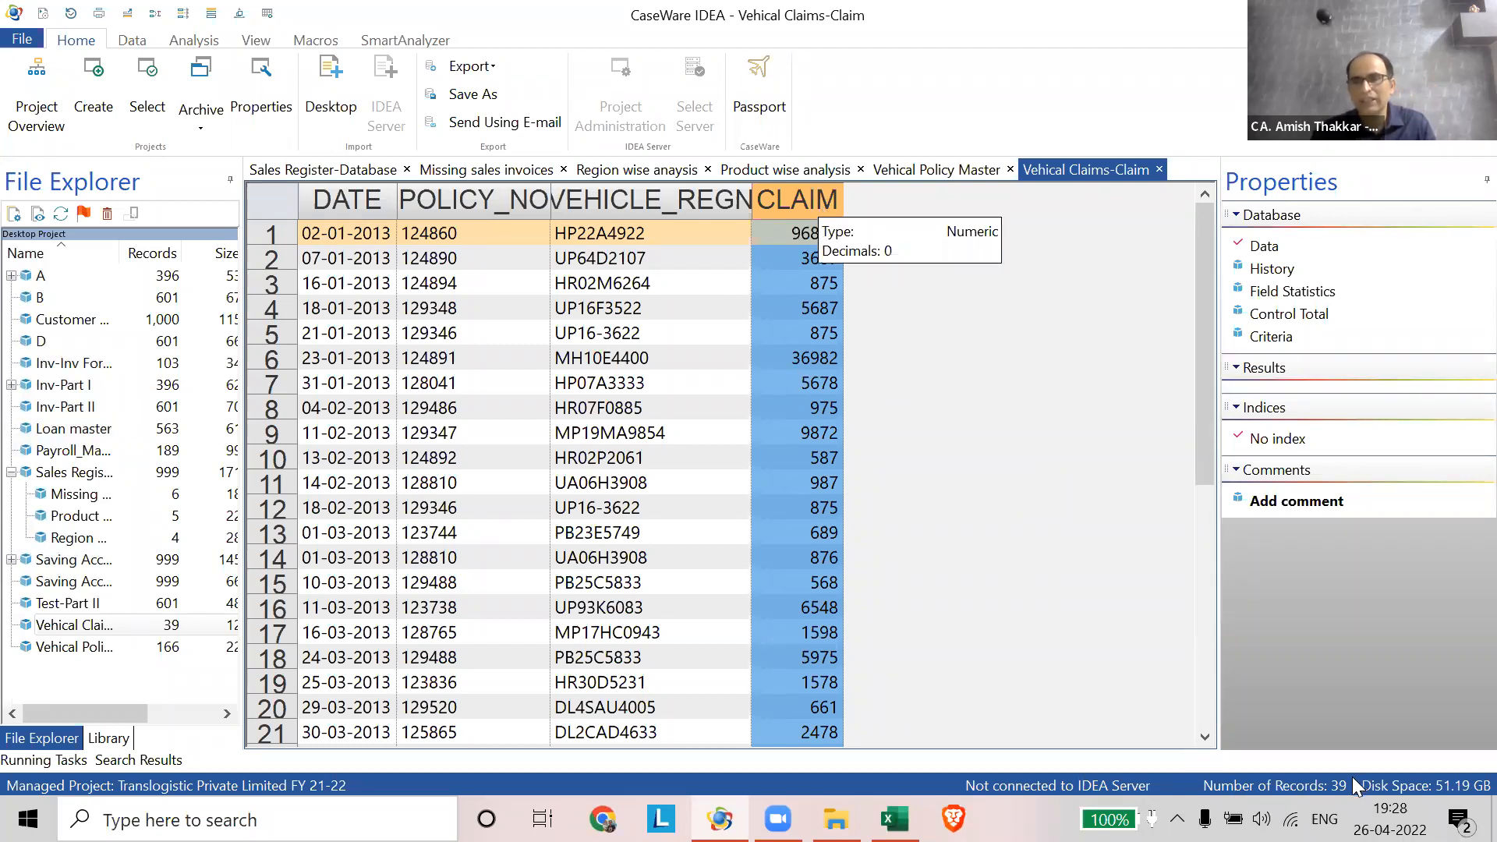
pyautogui.press('ctrl')
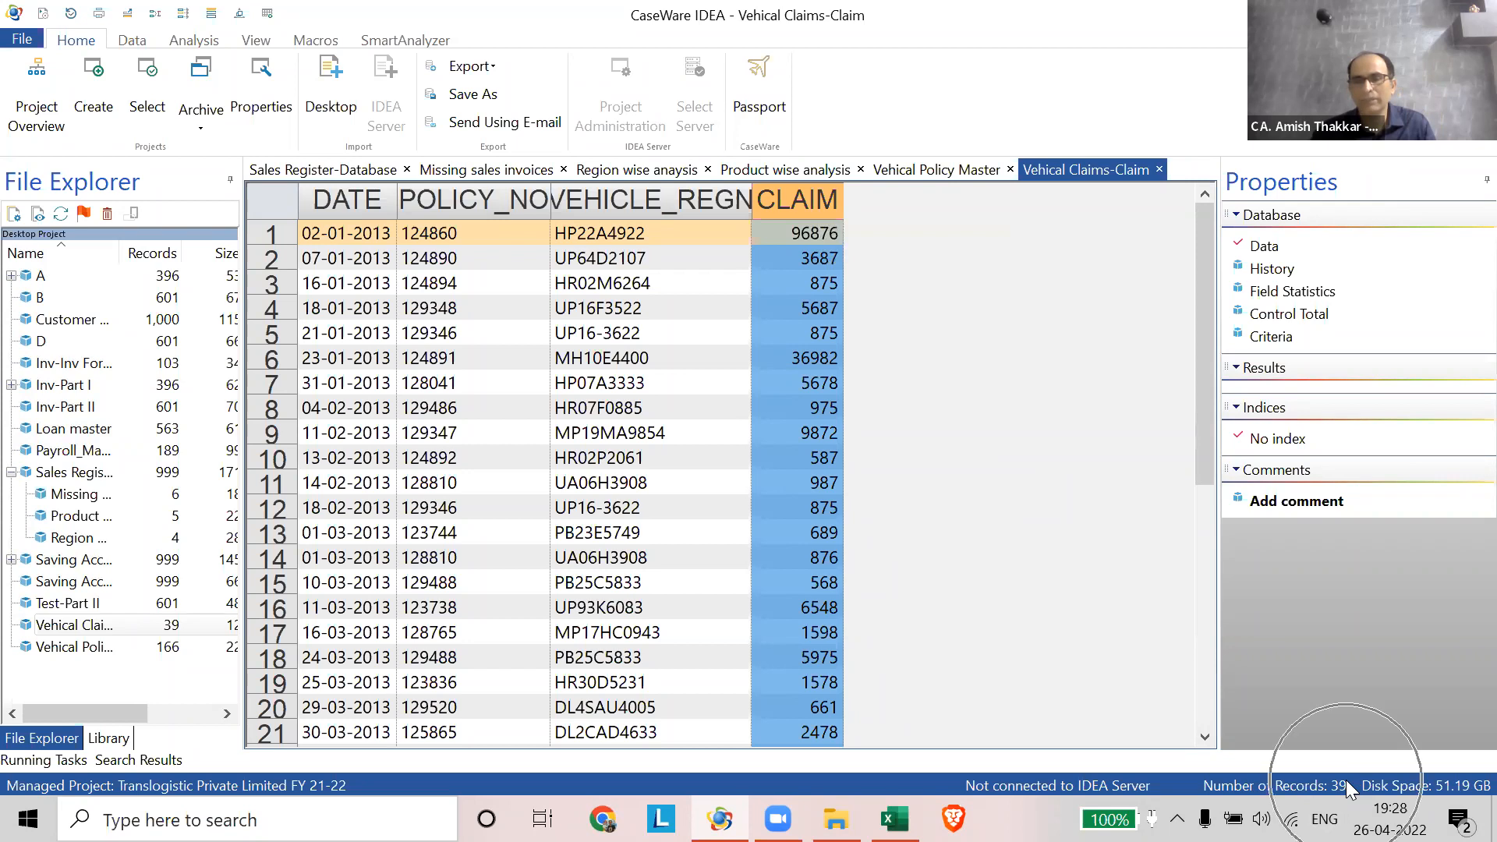
pyautogui.press('ctrl')
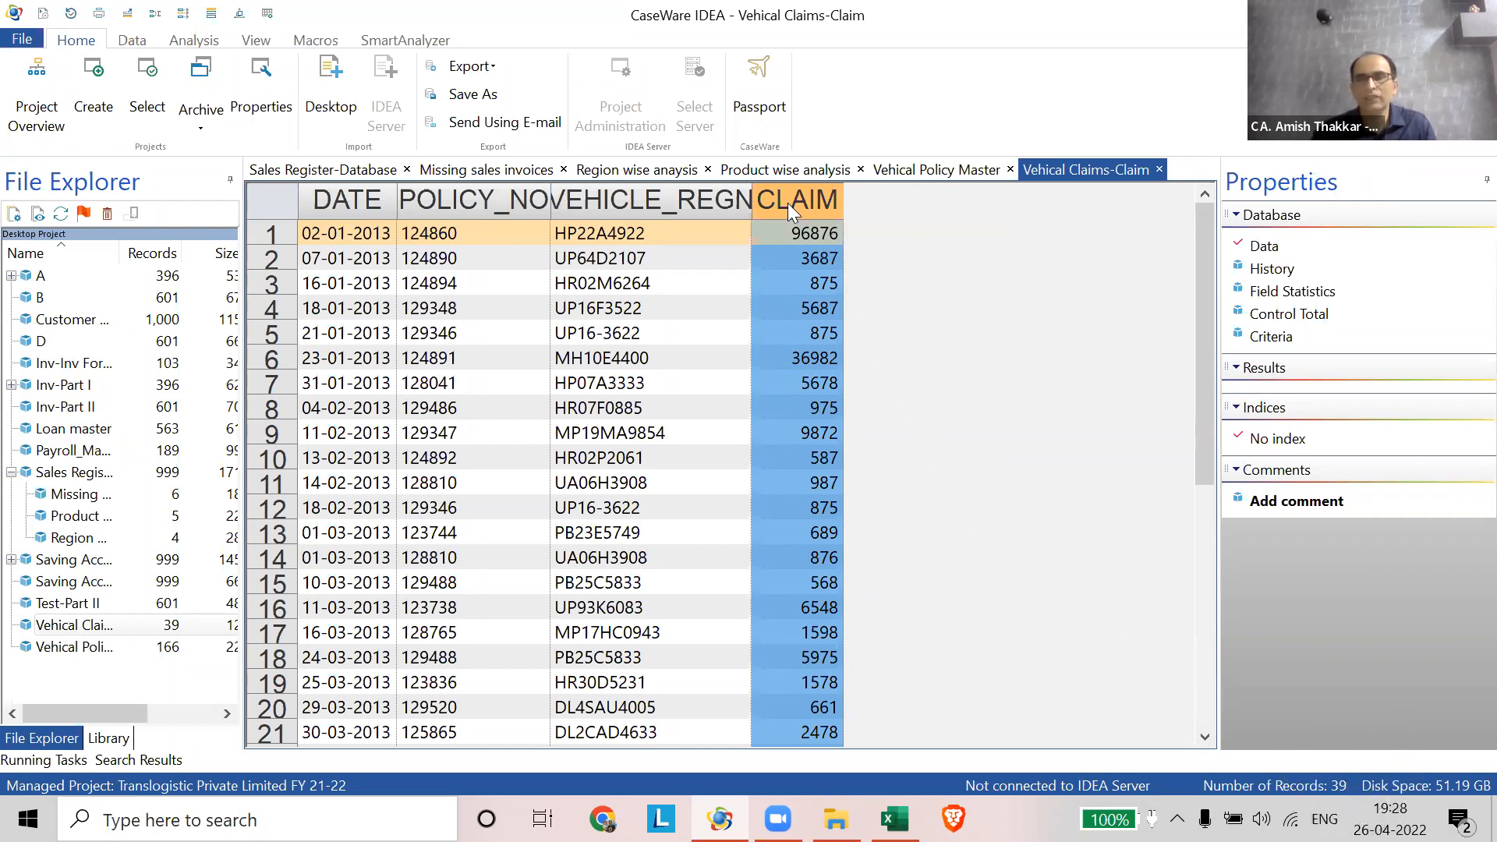
pyautogui.moveTo(813, 259); pyautogui.dragTo(850, 378)
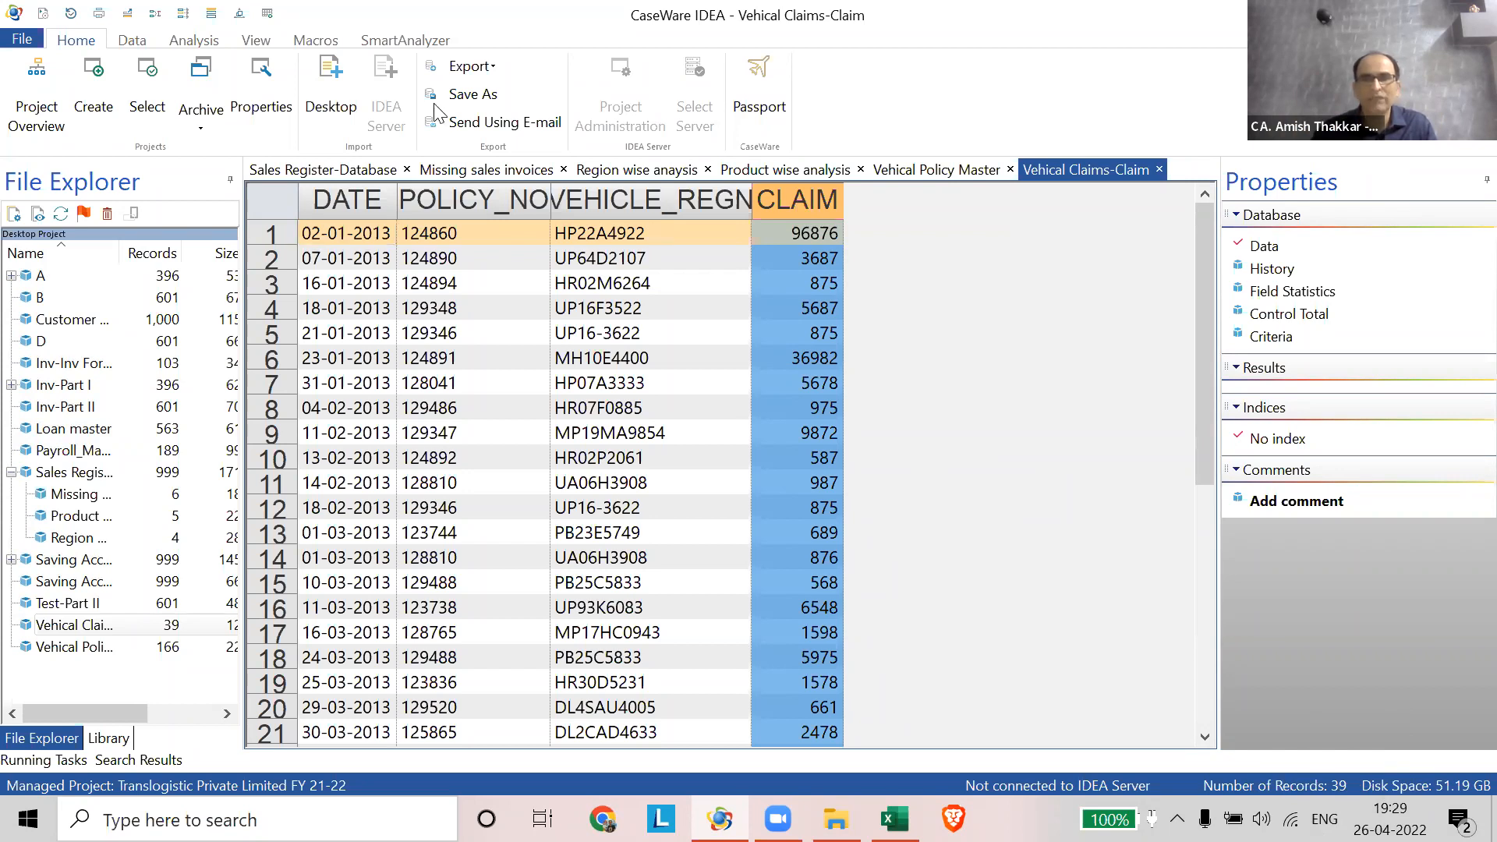
# - Start a Summarization of the Vehical Claims-Claim database grouped by POLICY_NO
pyautogui.click(194, 40)
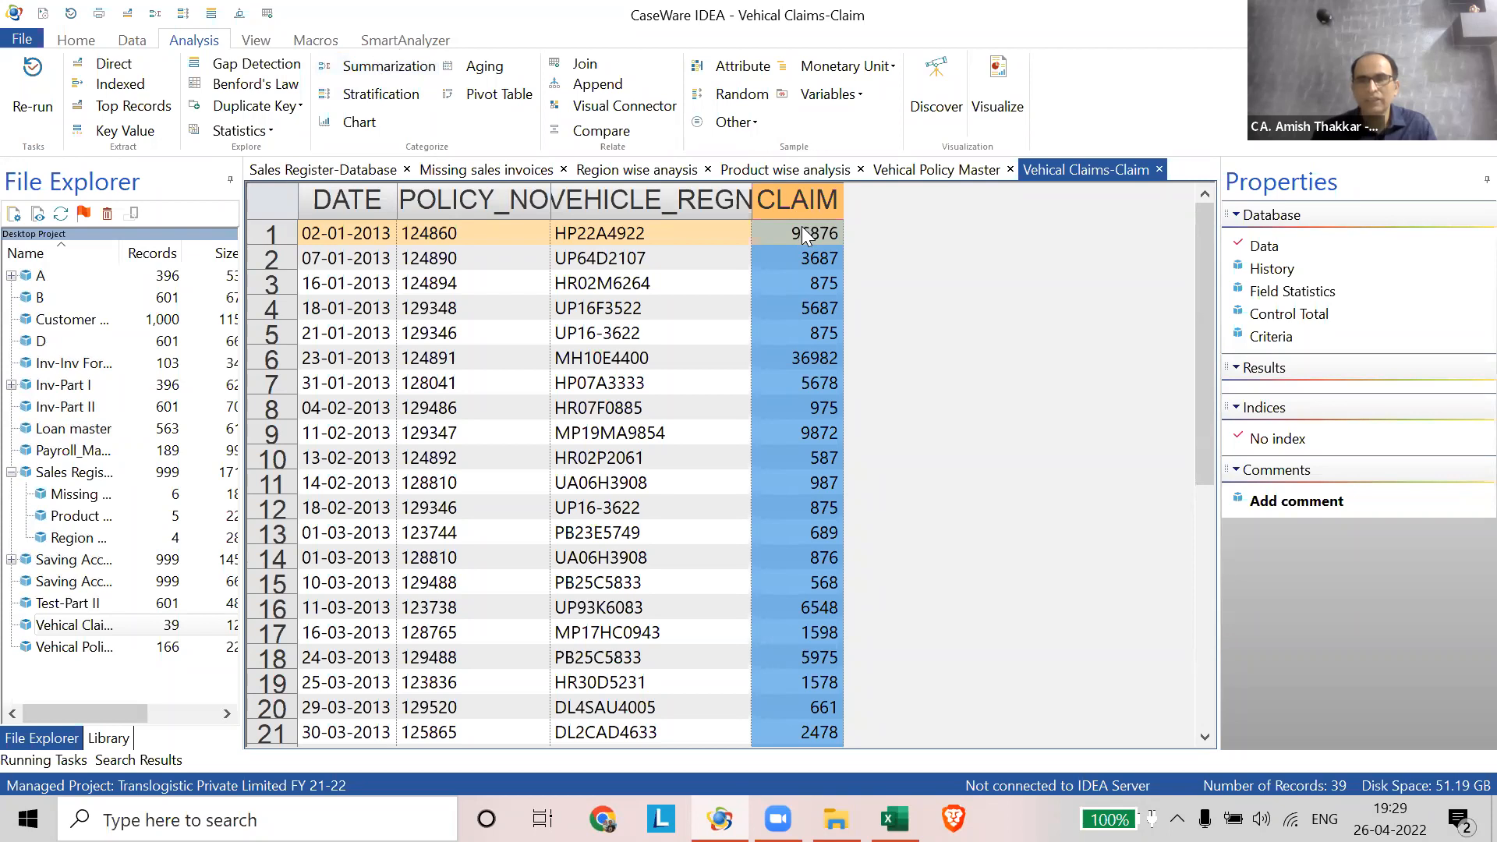
pyautogui.click(398, 69)
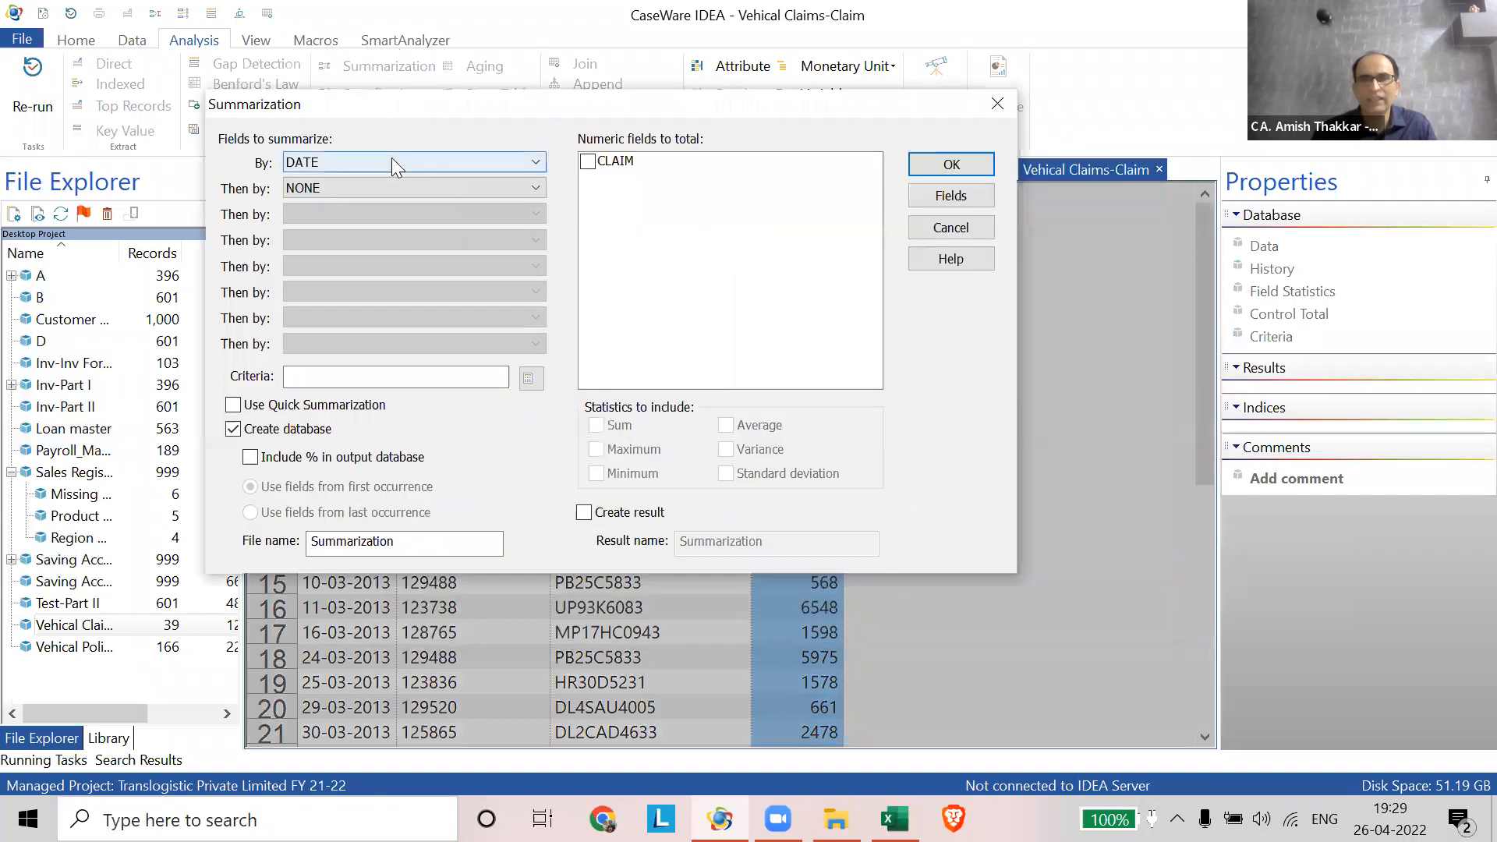
pyautogui.click(391, 162)
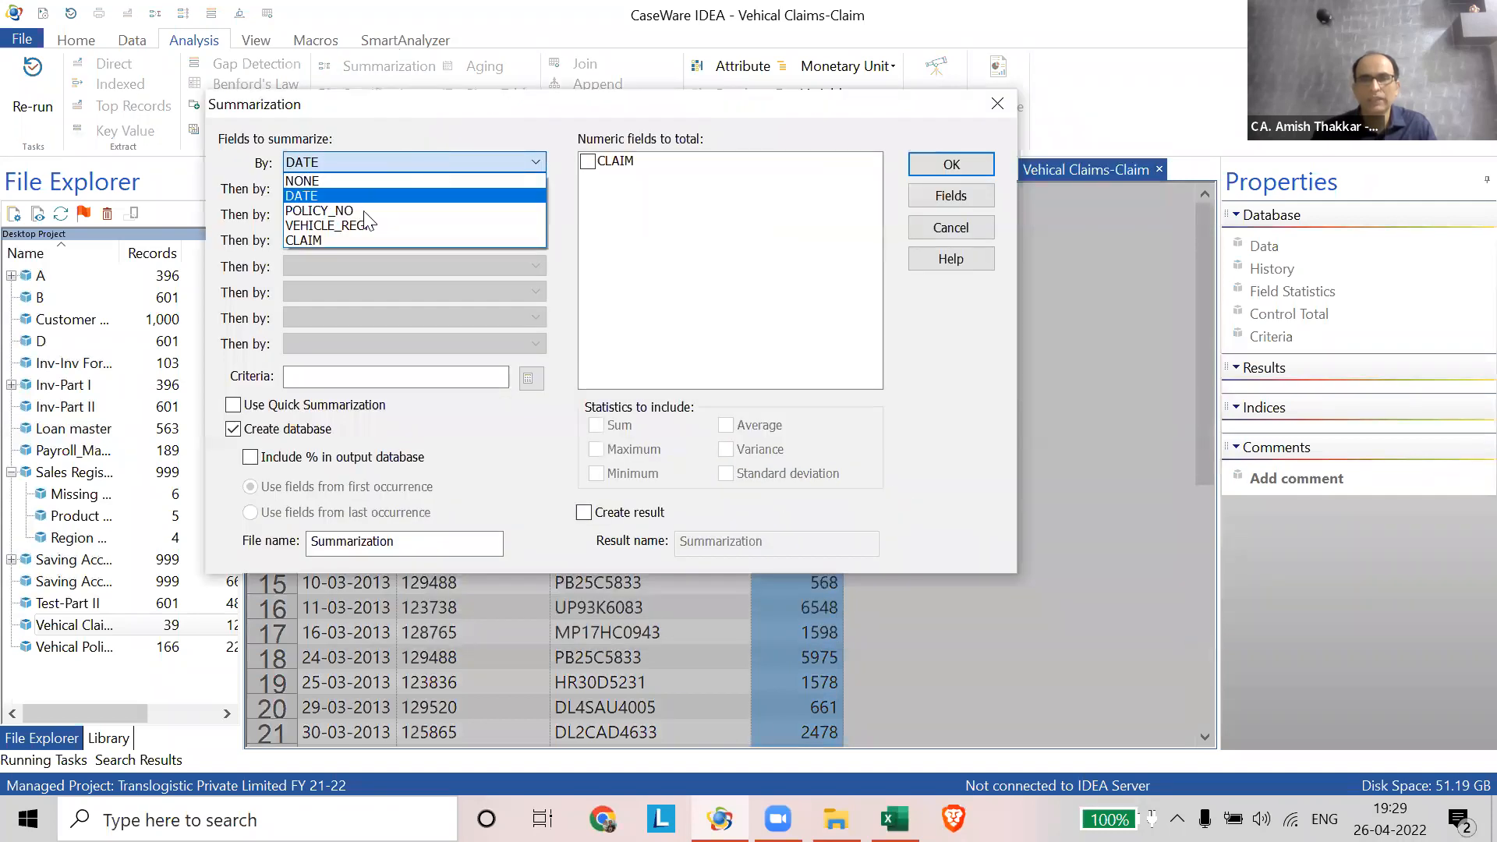
pyautogui.click(345, 264)
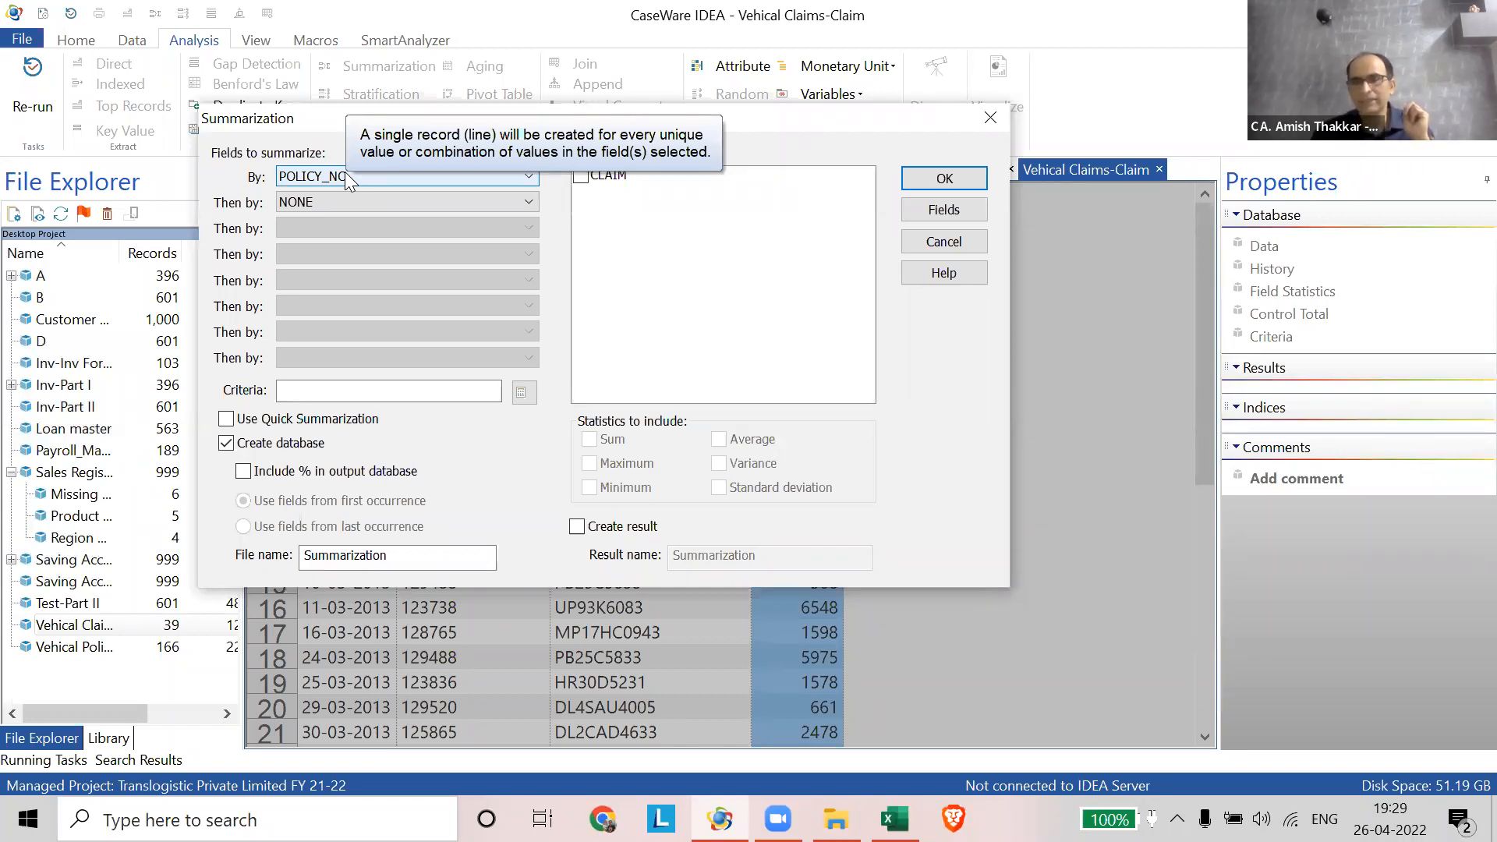
pyautogui.press('ctrl')
pyautogui.press('ctrl')
pyautogui.press('ctrl')
pyautogui.press('ctrl')
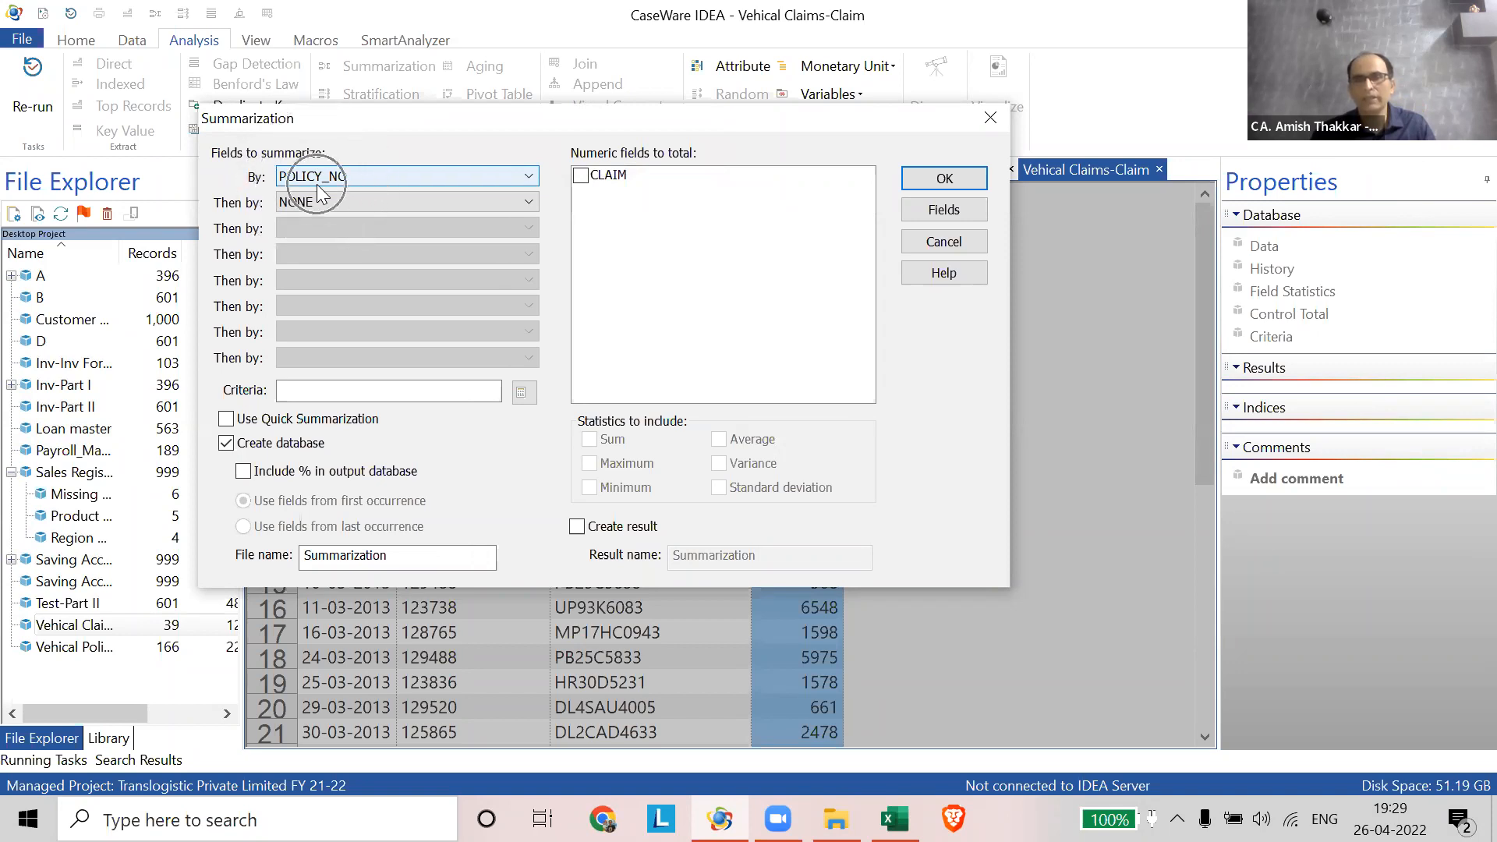
# - Include CLAIM as the numeric field to total, with Sum as the only statistic
pyautogui.click(583, 176)
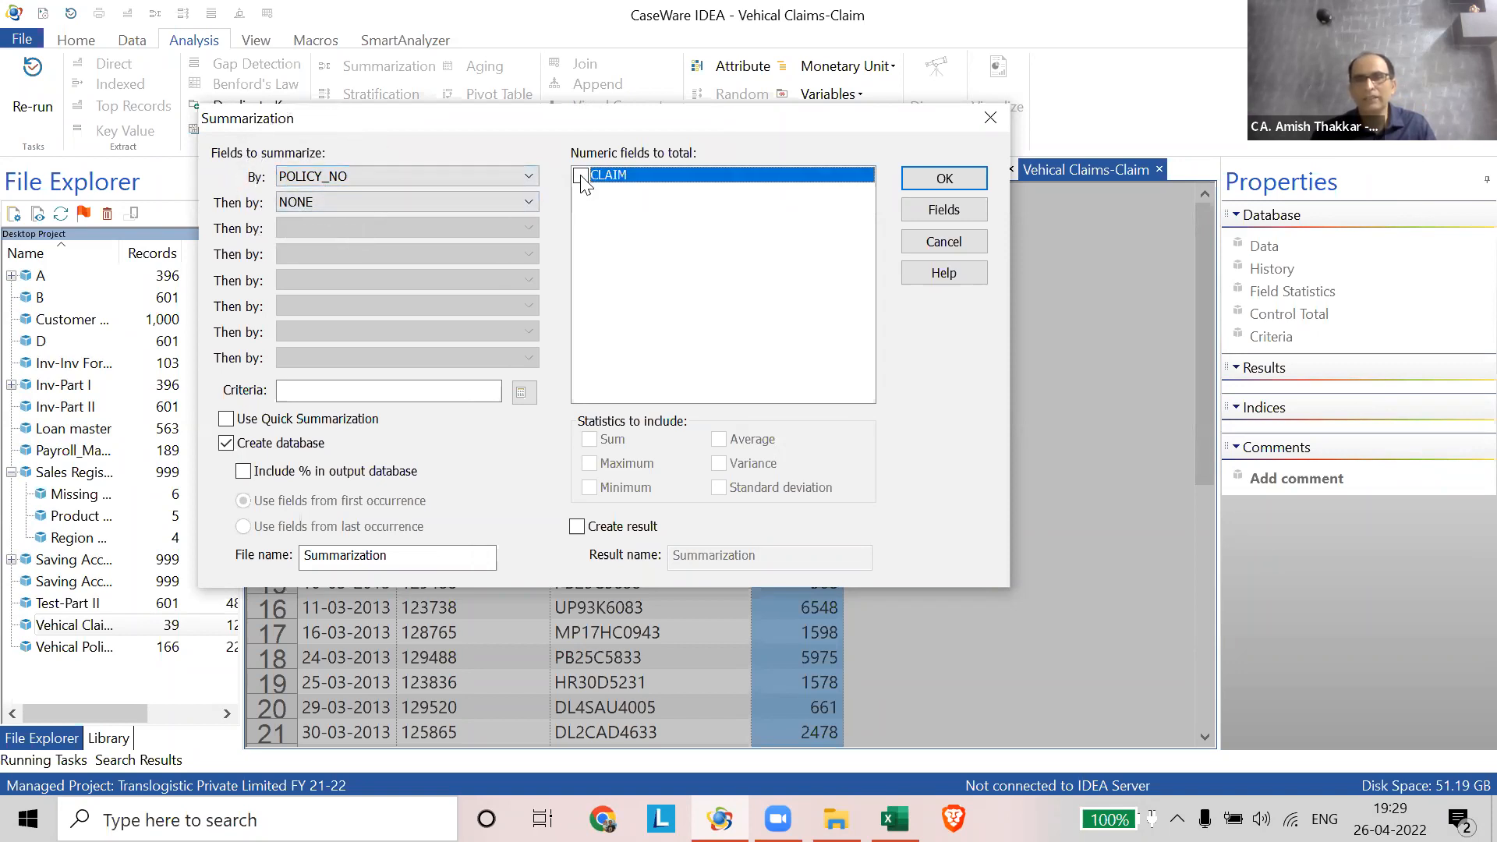
pyautogui.click(581, 177)
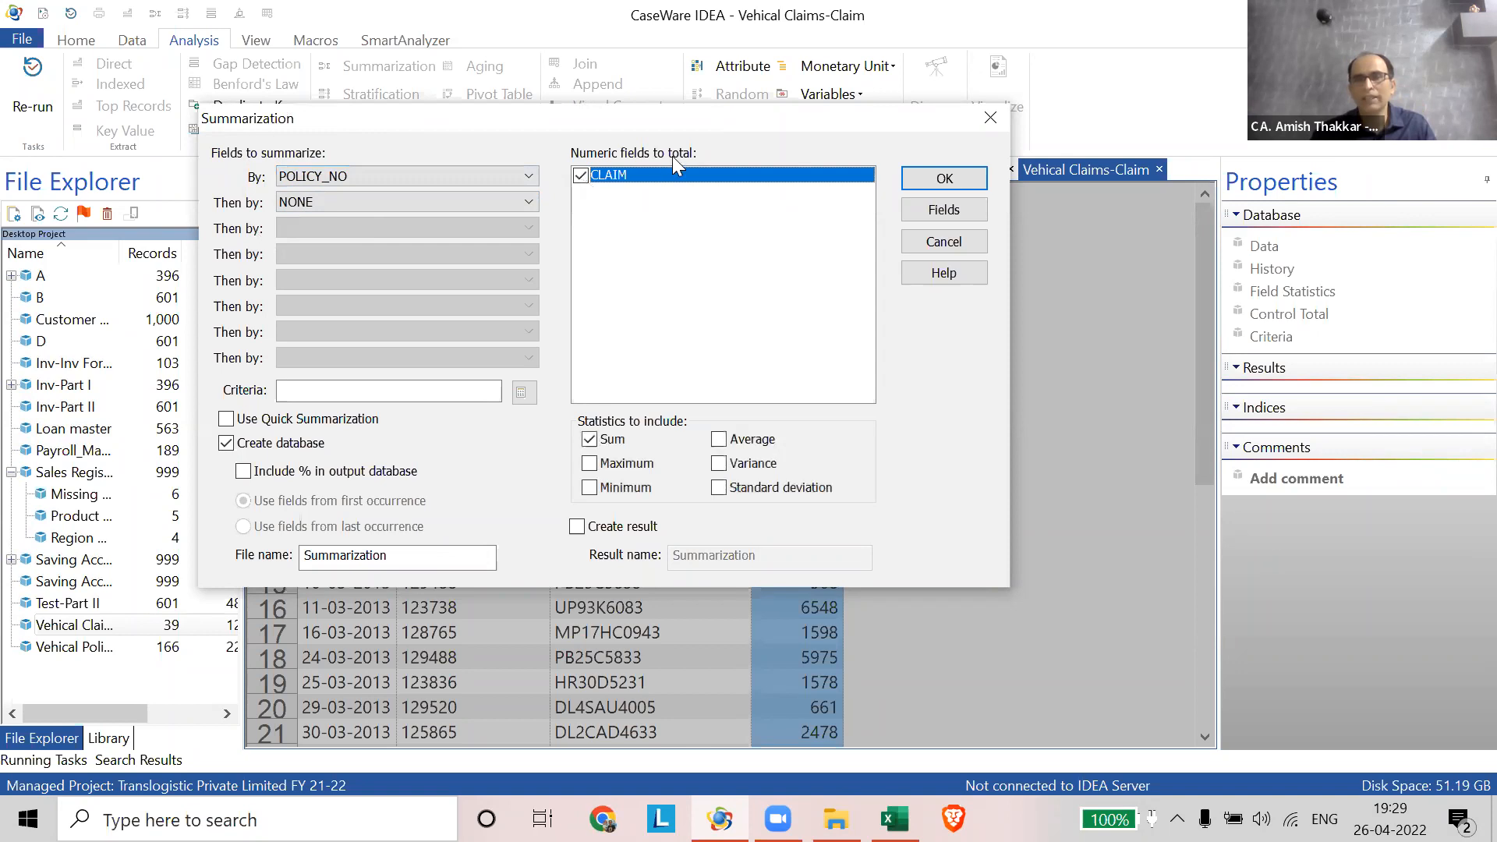
pyautogui.press('ctrl')
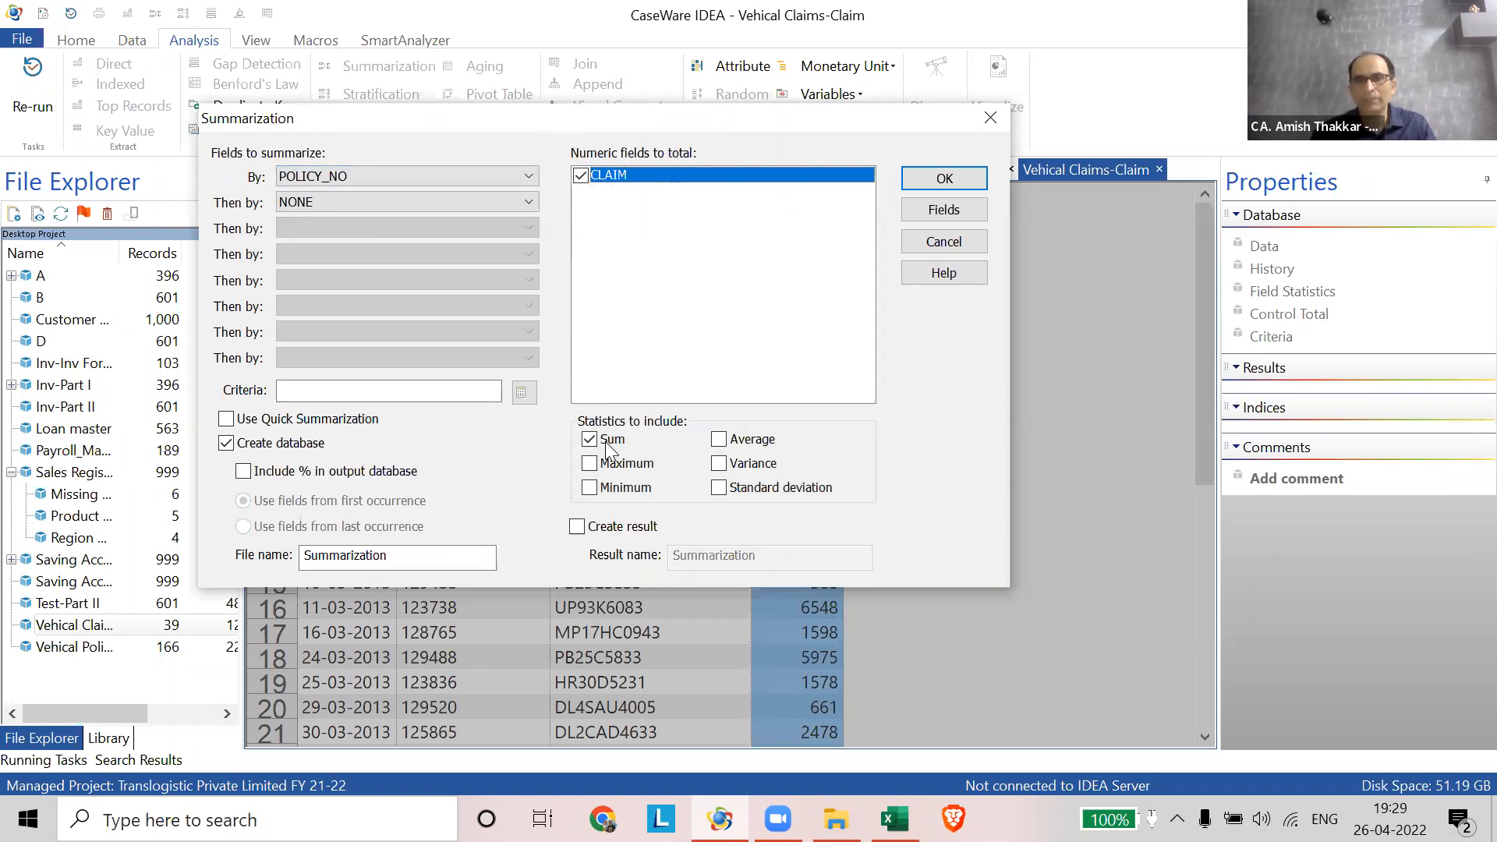
pyautogui.press('ctrl')
pyautogui.click(883, 292)
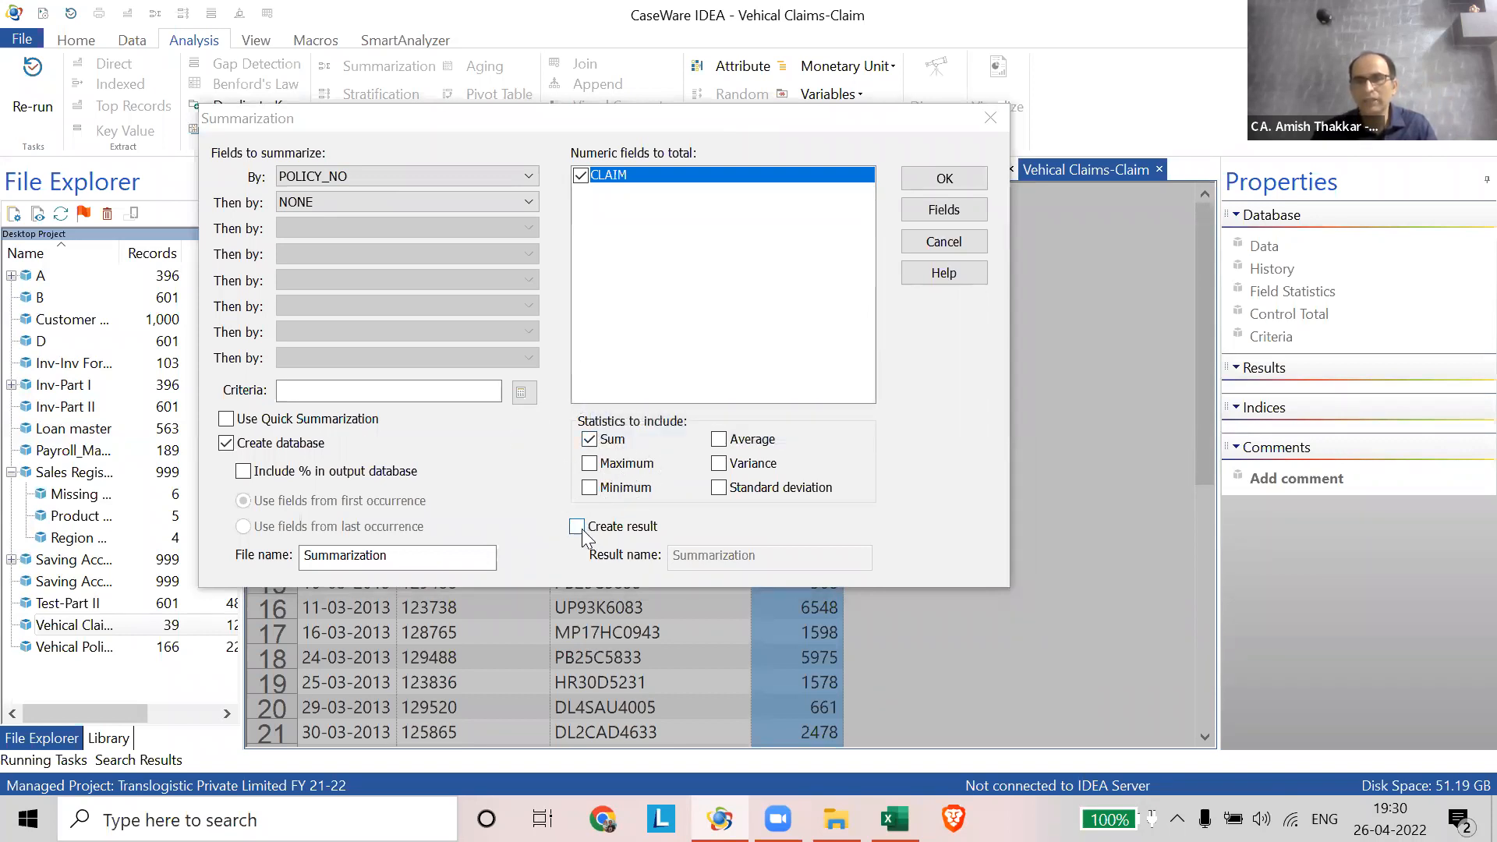
pyautogui.press('ctrl')
pyautogui.press('ctrl')
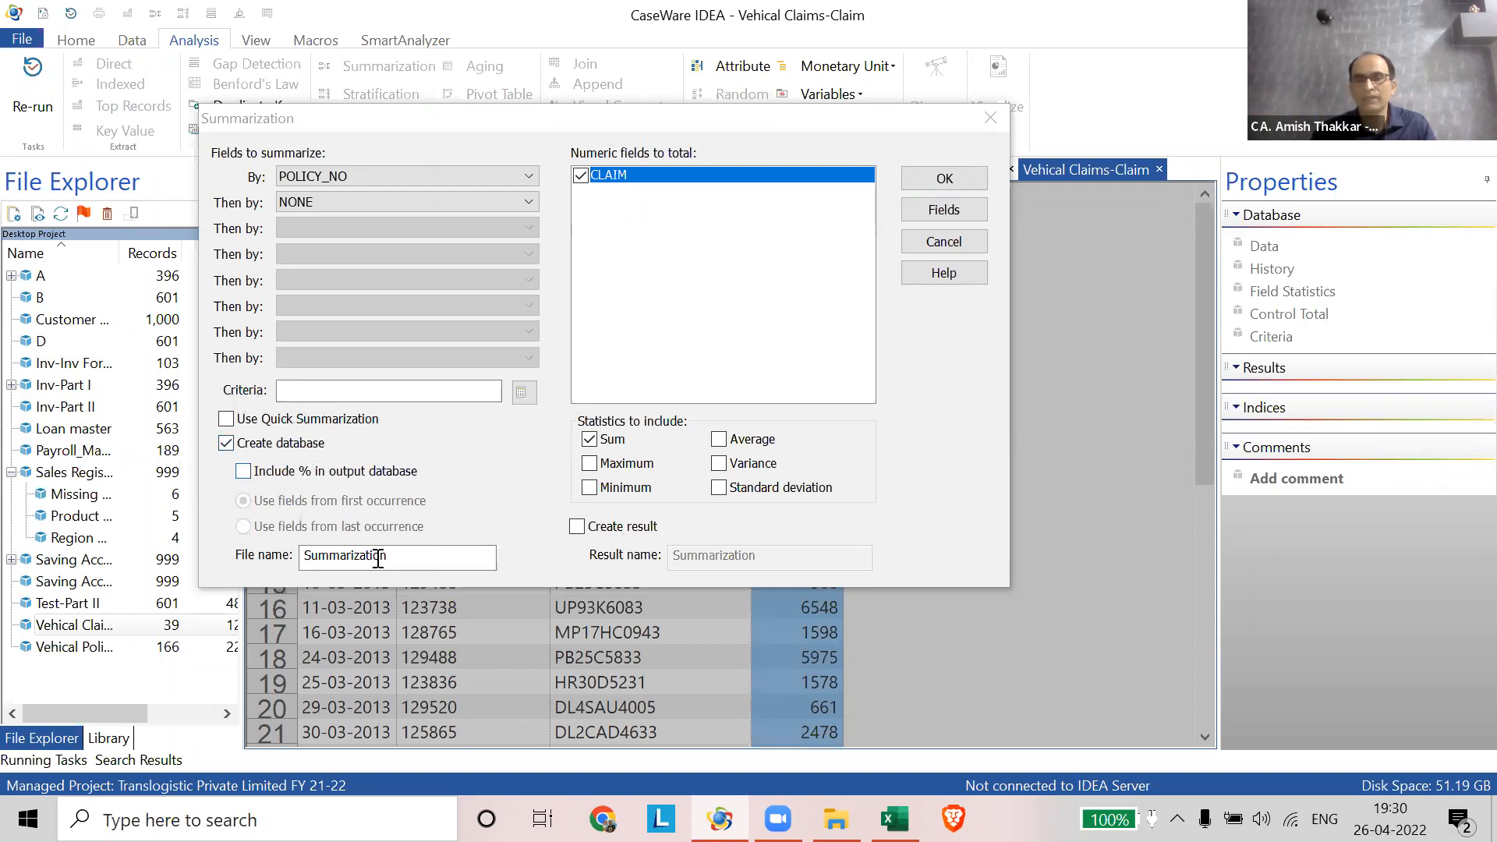
# - Name the summarization output database "Excess claims working"
pyautogui.doubleClick(424, 557)
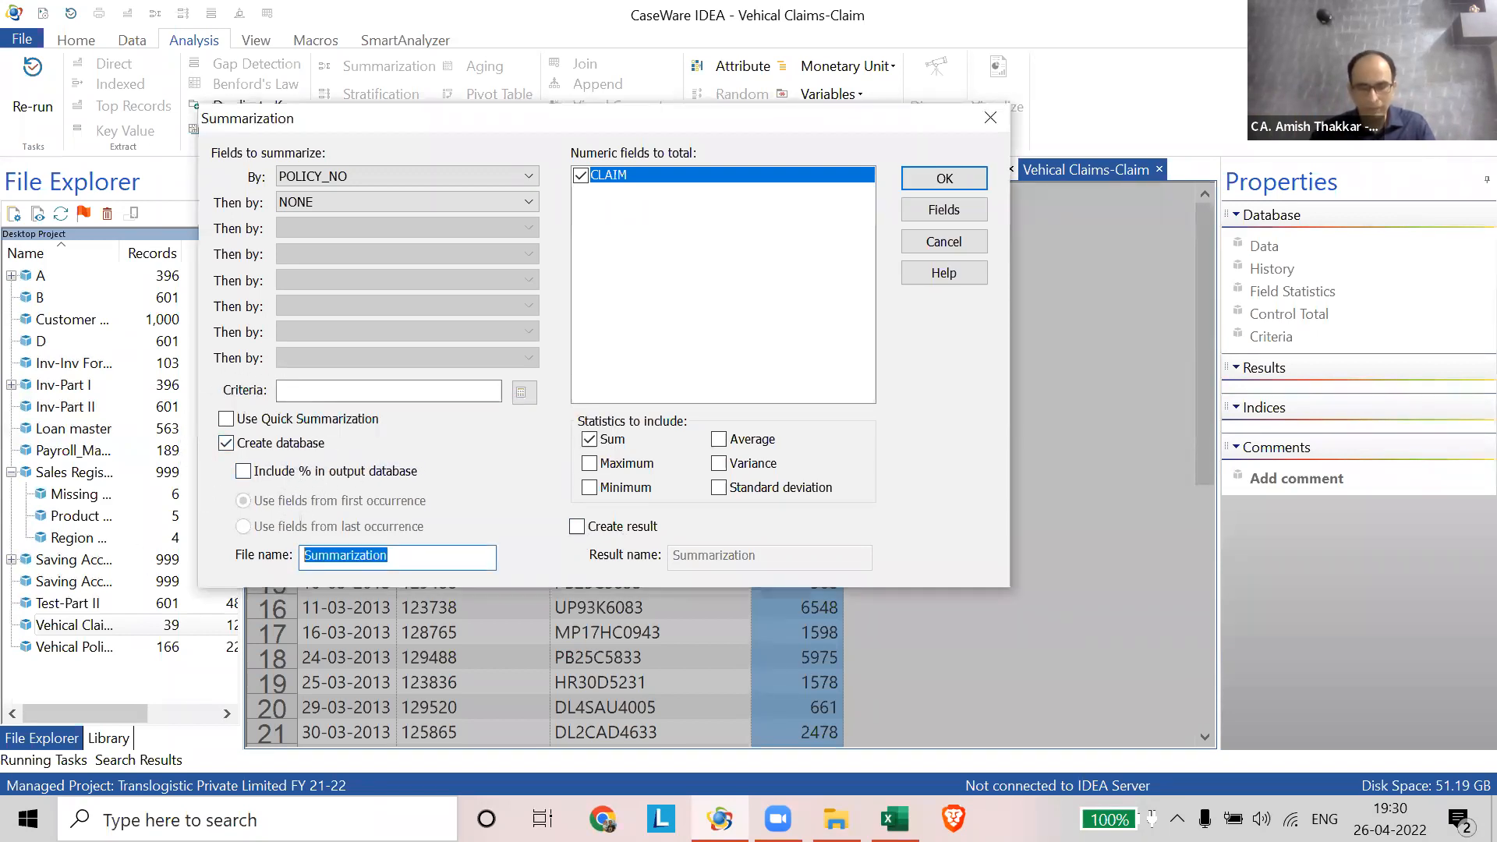
pyautogui.write('Ecxe')
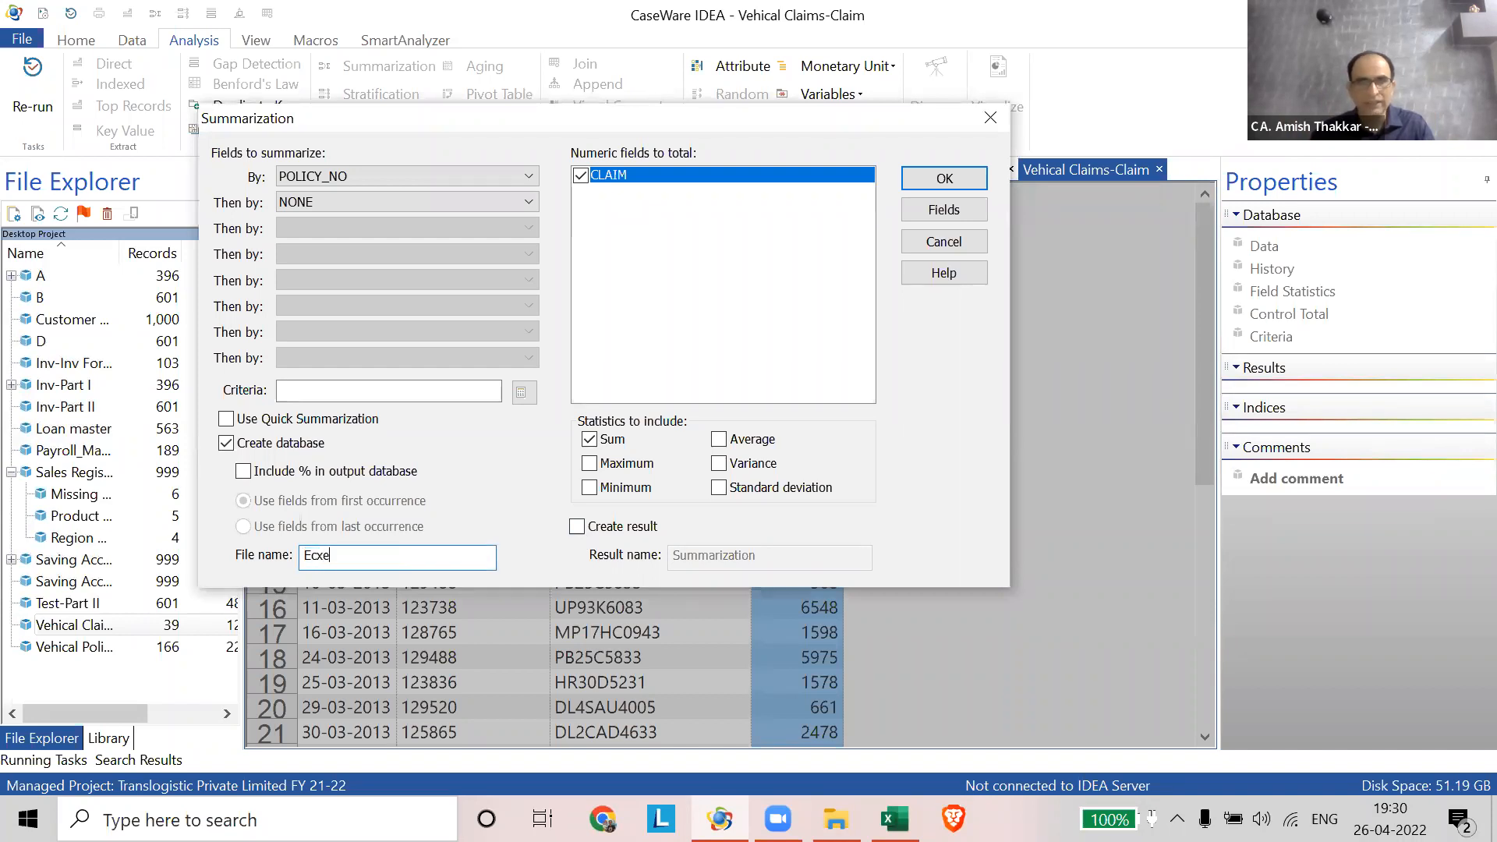
pyautogui.press('BackSpace')
pyautogui.press('BackSpace')
pyautogui.press('BackSpace')
pyautogui.write('xcess claoms')
pyautogui.press('BackSpace')
pyautogui.press('BackSpace')
pyautogui.press('BackSpace')
pyautogui.write('ims working')
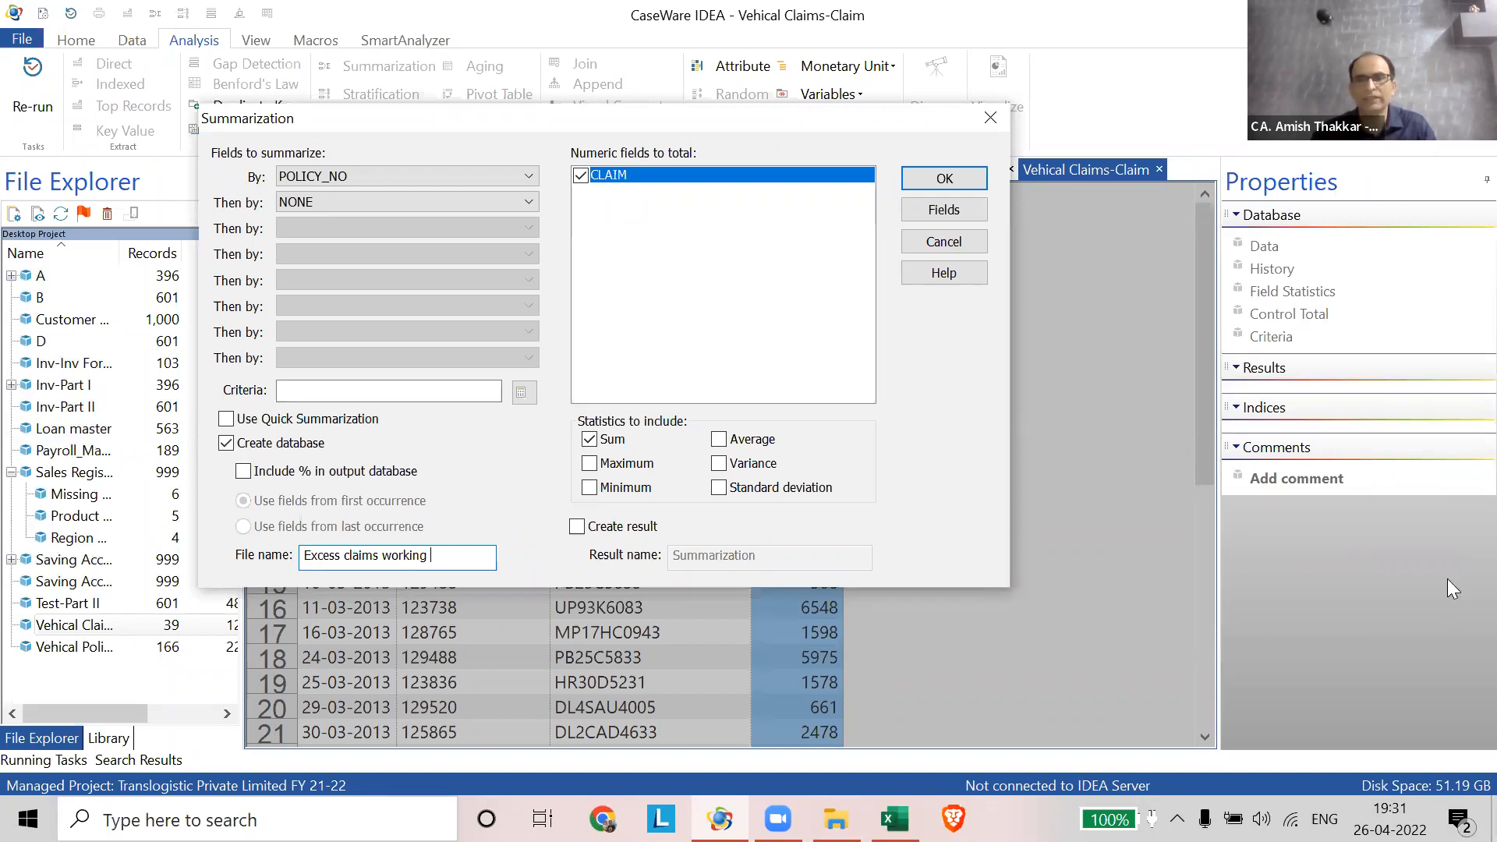
pyautogui.click(1069, 558)
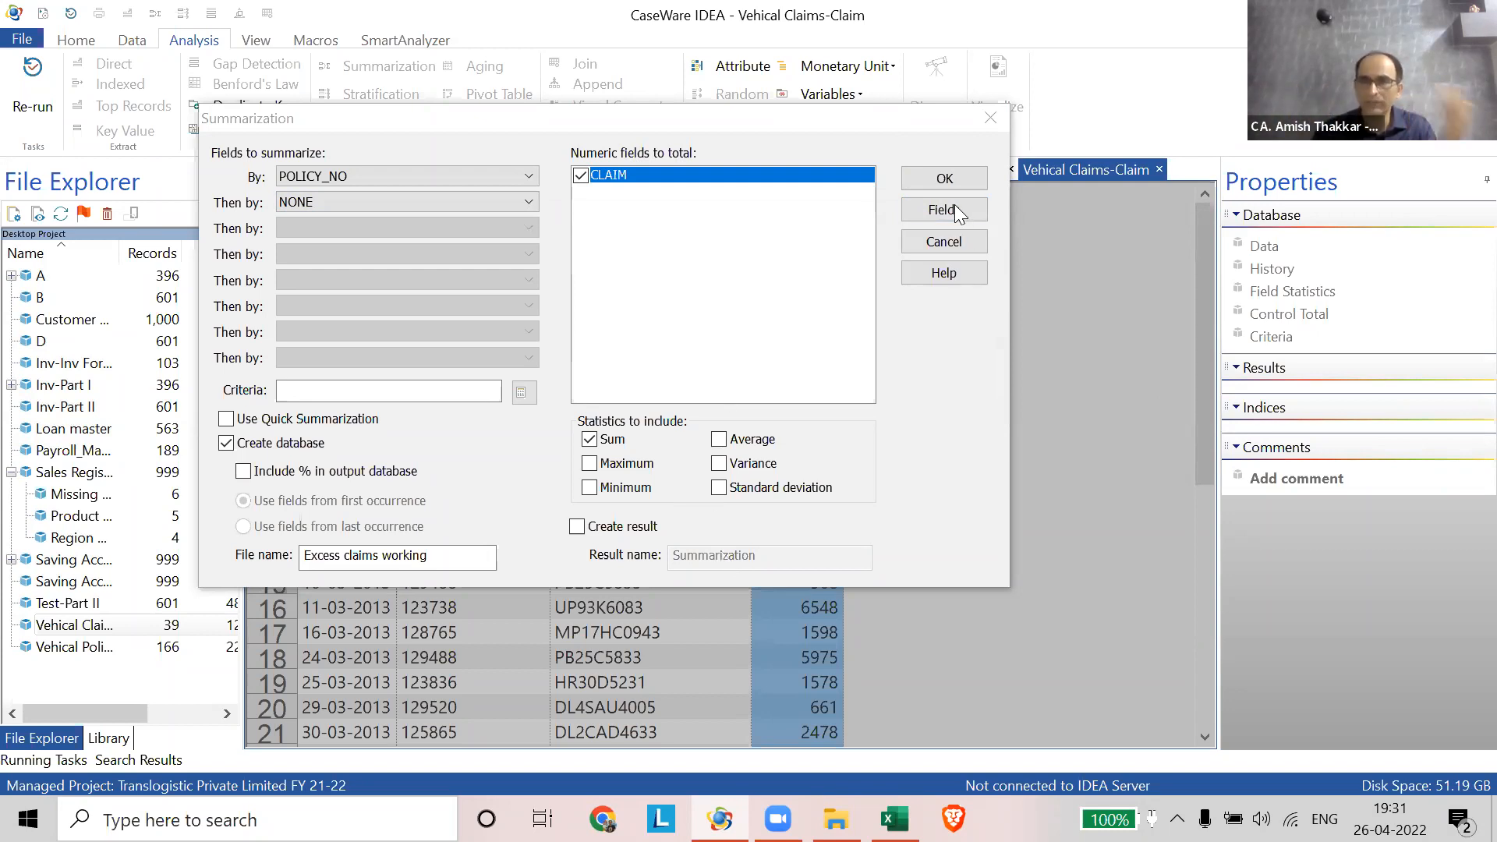
pyautogui.moveTo(444, 555); pyautogui.dragTo(260, 548)
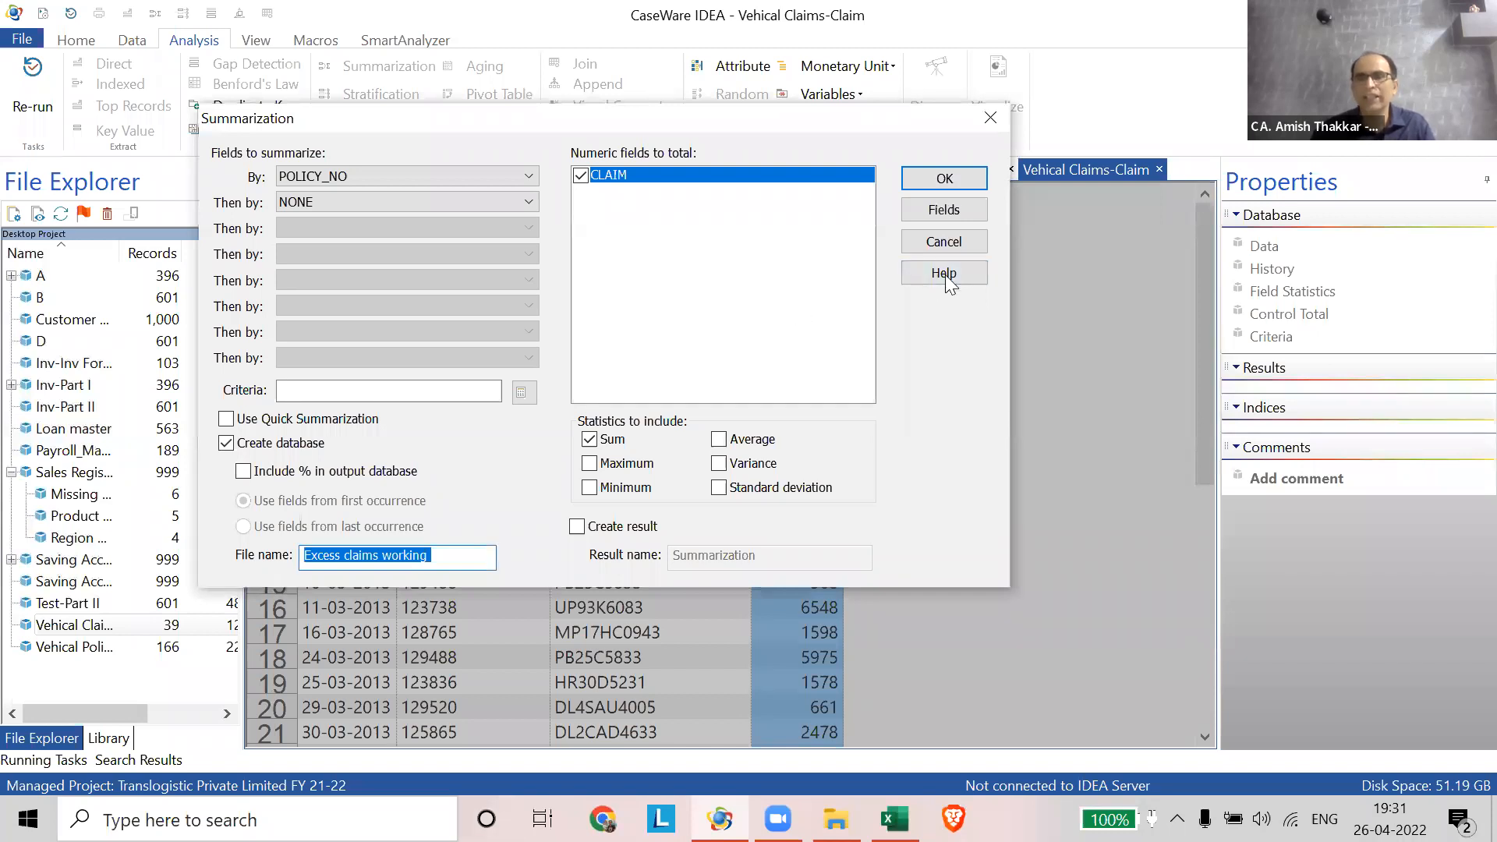
pyautogui.click(1194, 188)
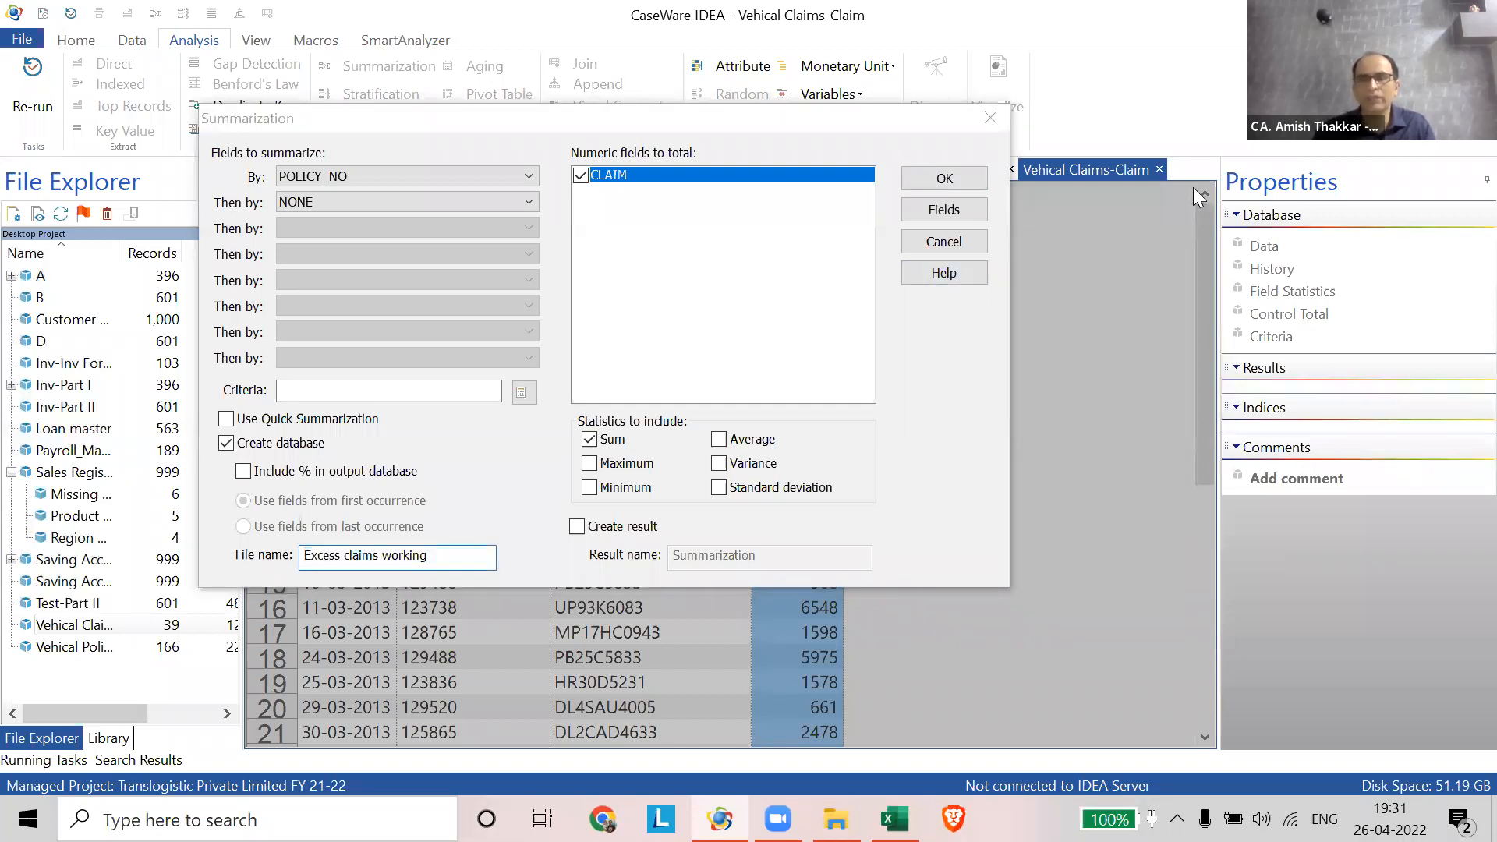
# - Review the additional fields available for the output, include none of them, and run the summarization
pyautogui.click(946, 218)
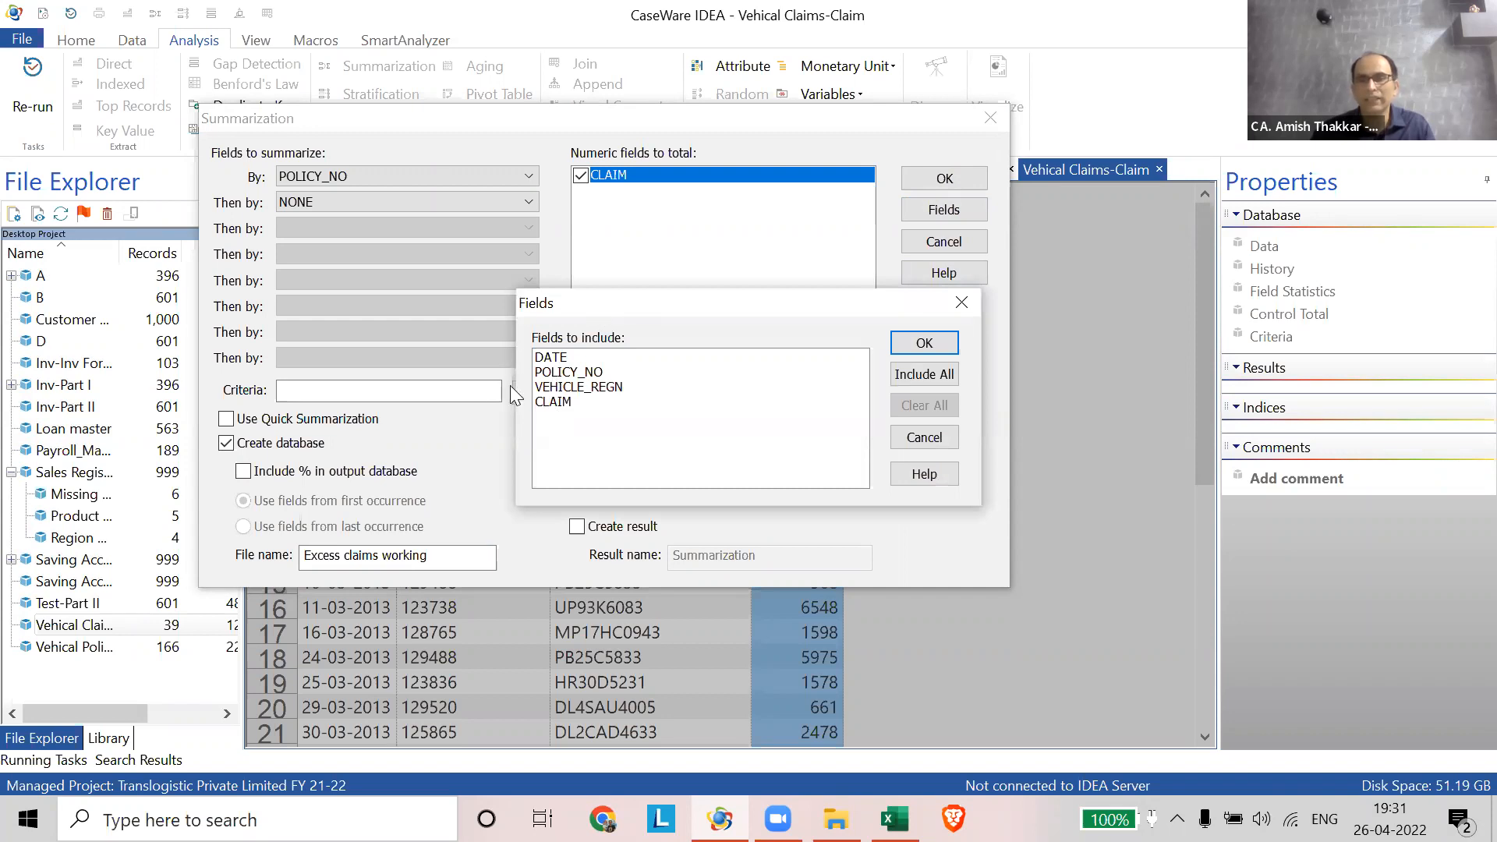
pyautogui.moveTo(592, 304); pyautogui.dragTo(550, 280)
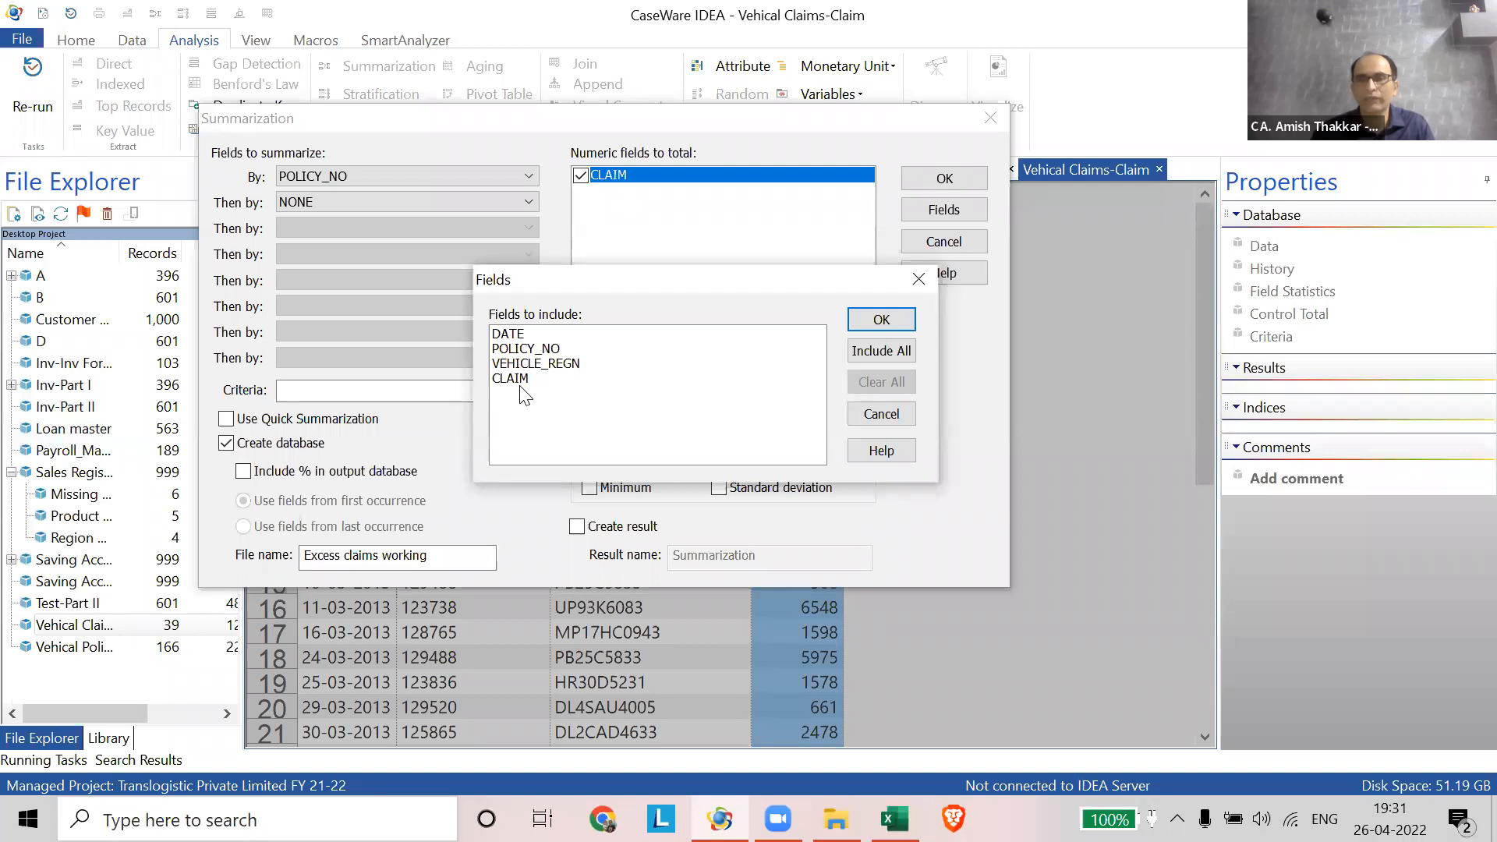
pyautogui.click(881, 320)
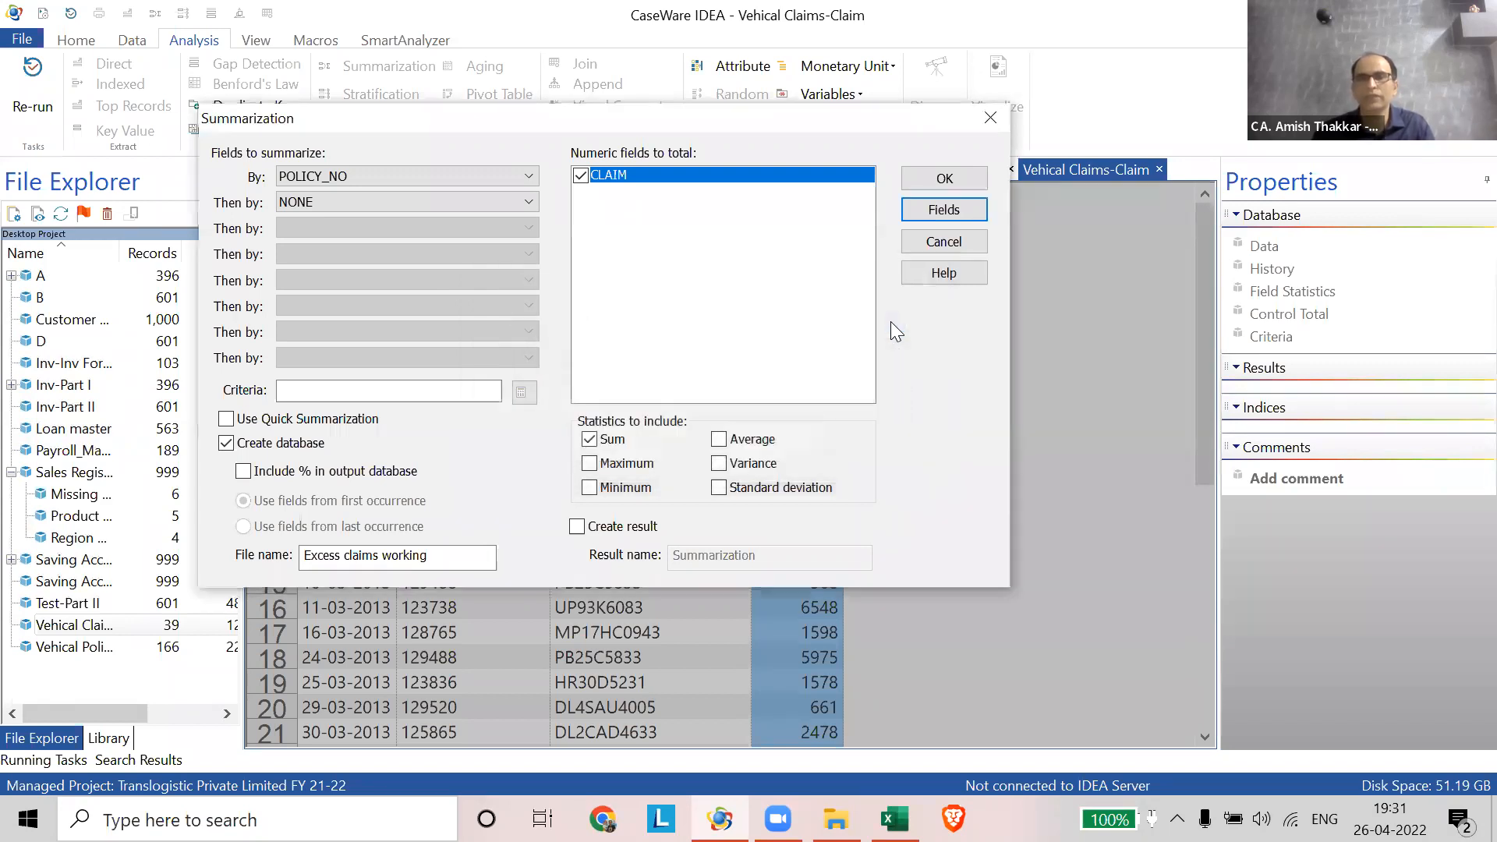
pyautogui.click(932, 184)
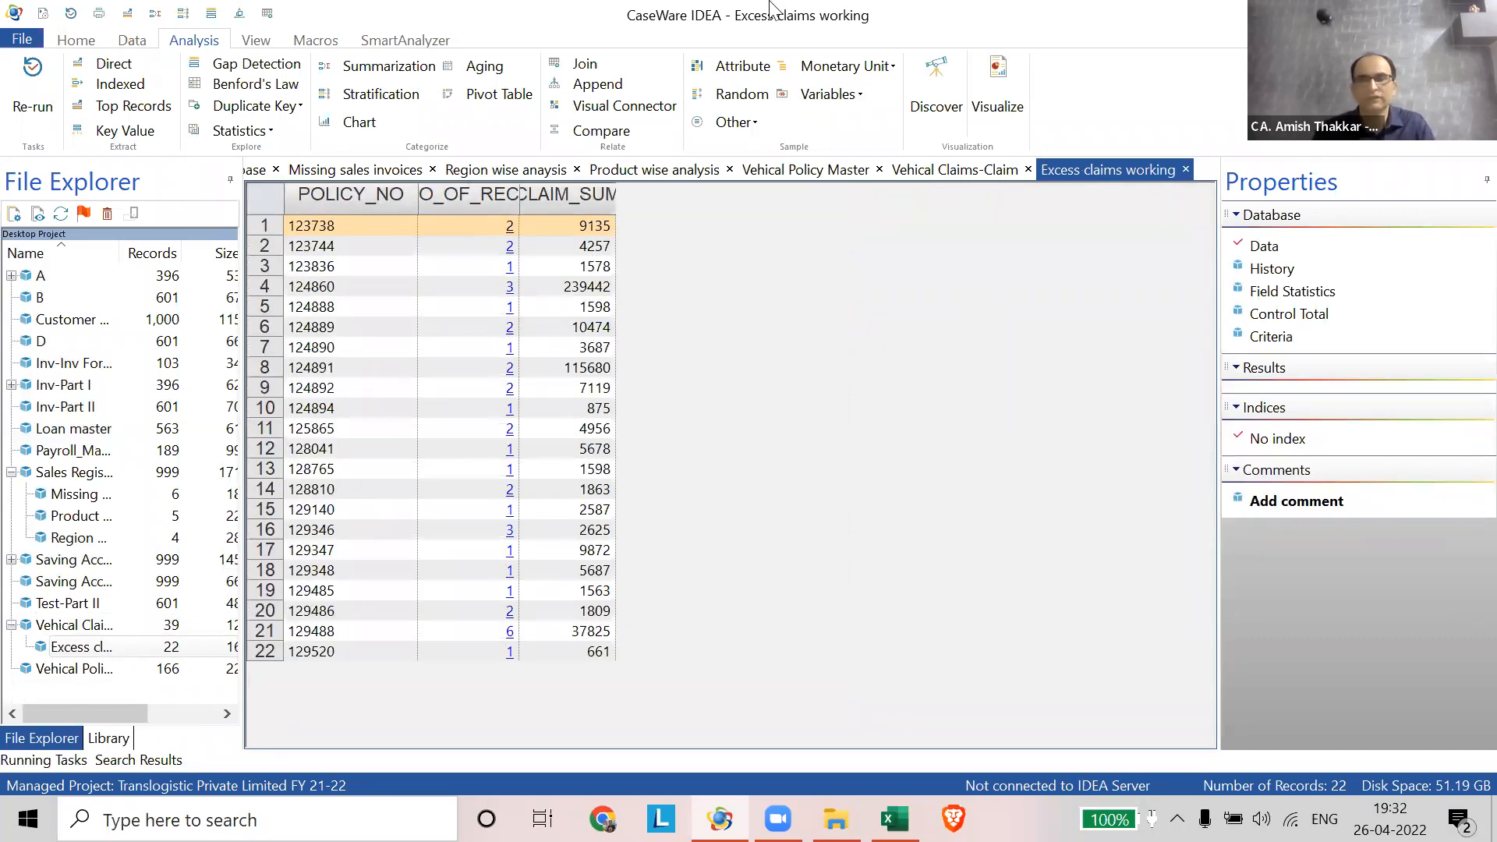
# - Compare the records of Vehical Claims-Claim with those of Excess claims working, down to the last row of each
pyautogui.click(977, 108)
pyautogui.click(509, 387)
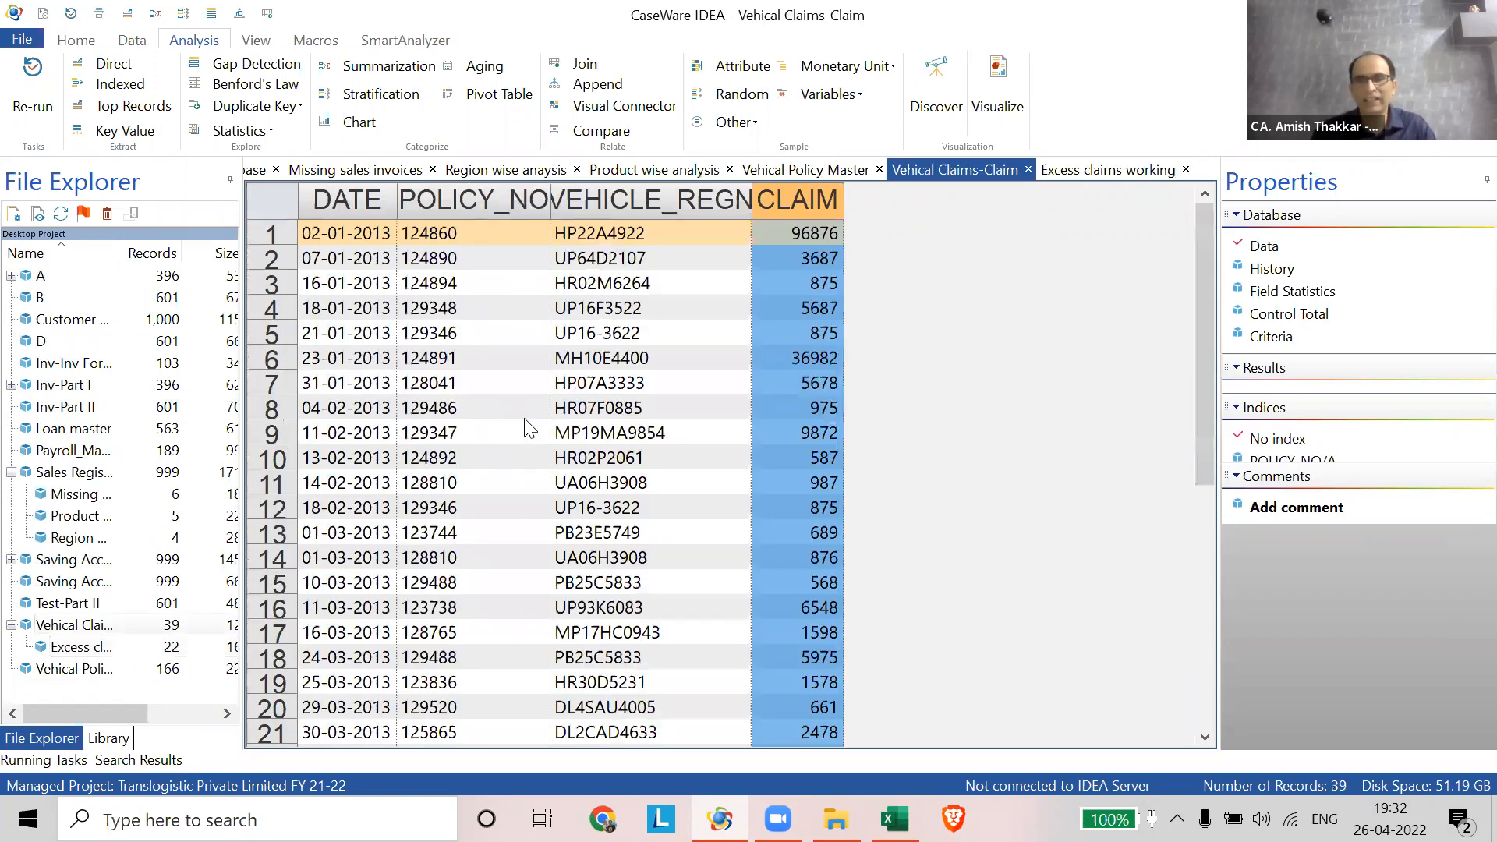
pyautogui.scroll(-6, 271, 737)
pyautogui.click(271, 733)
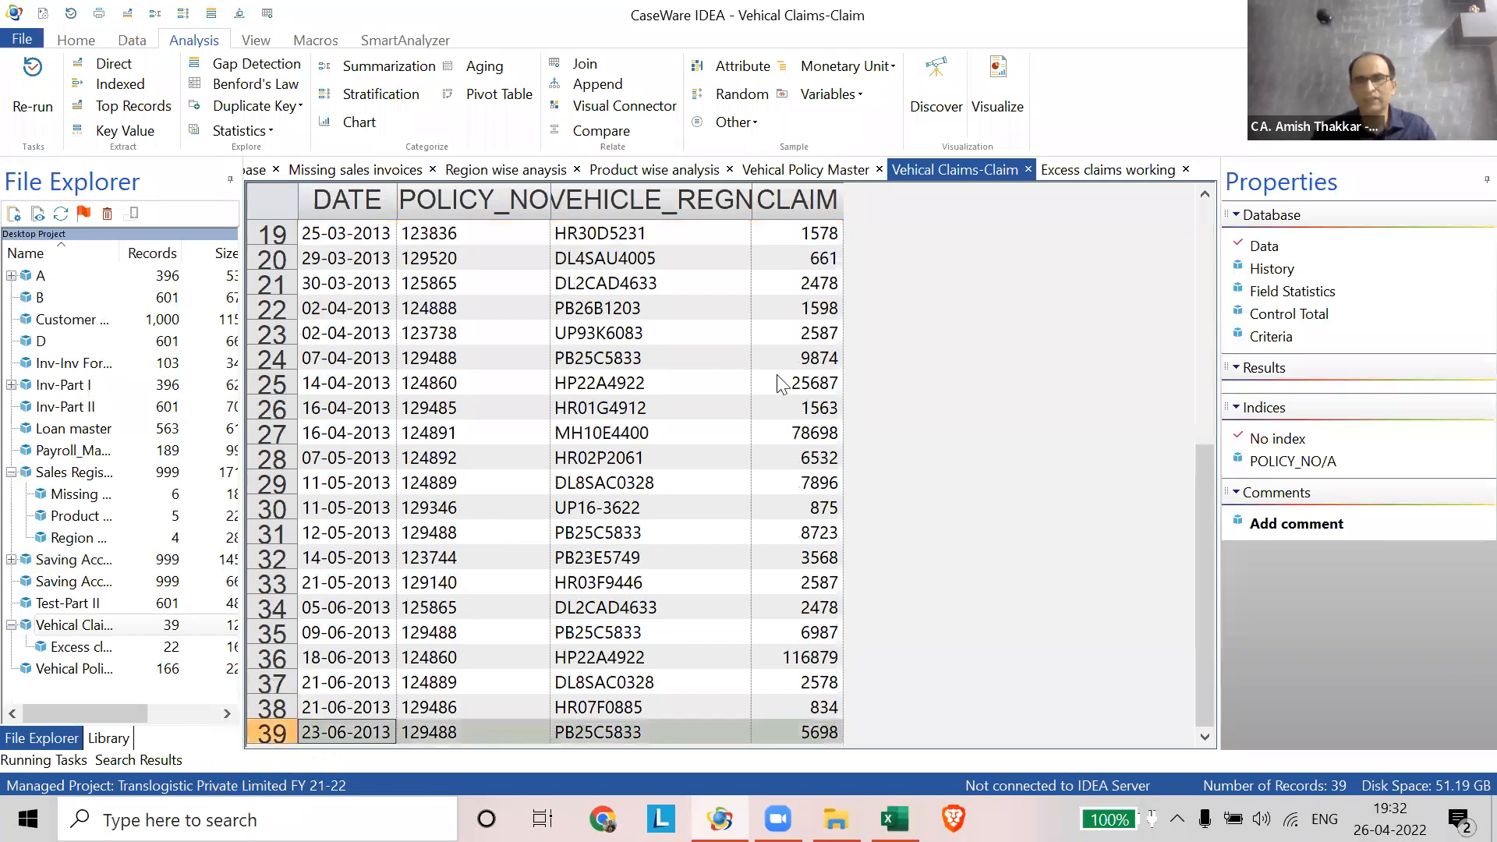
pyautogui.click(1103, 170)
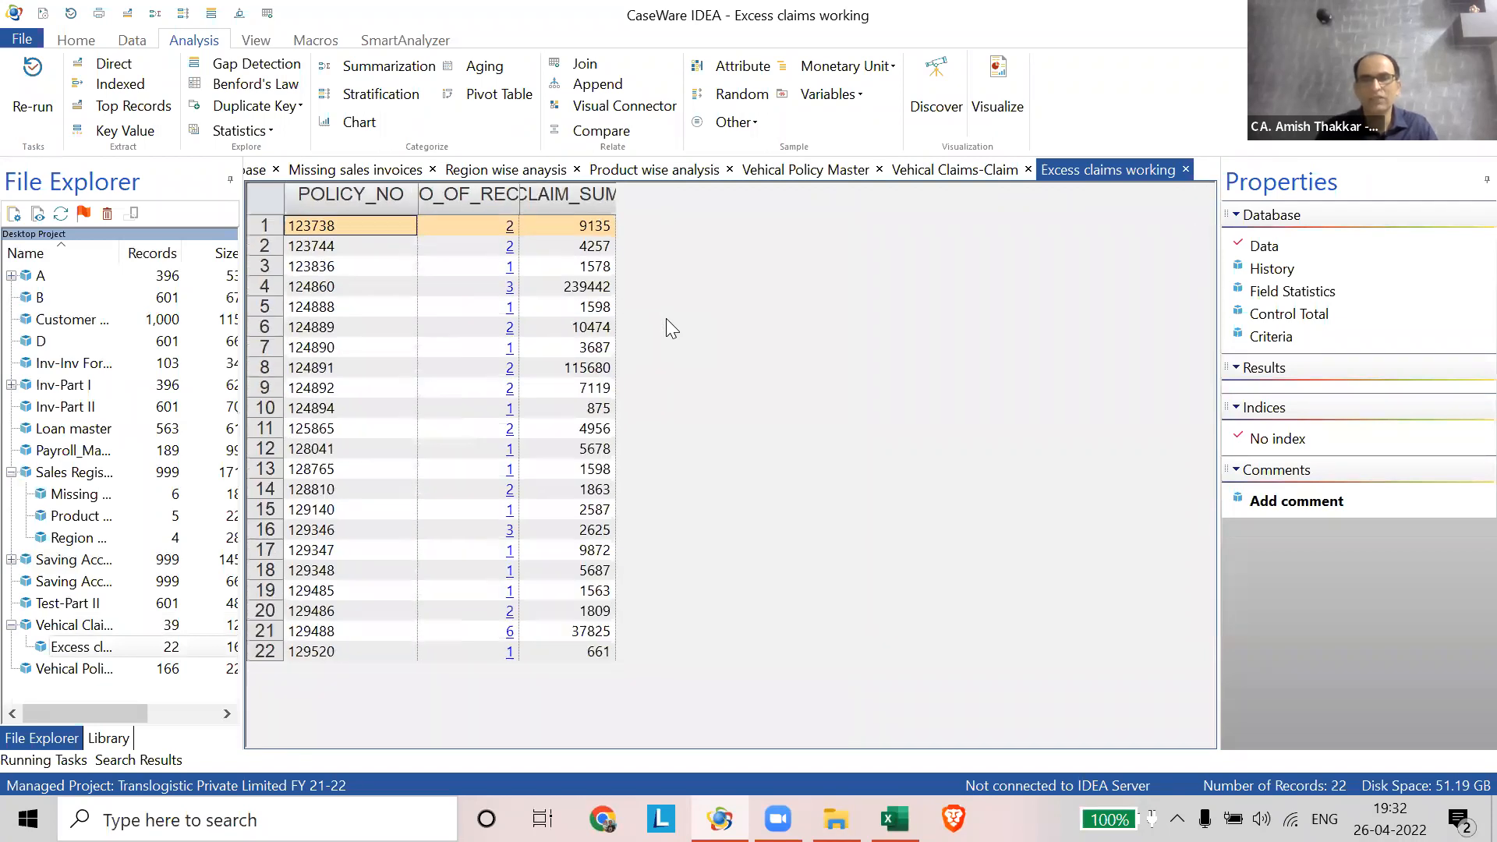
pyautogui.scroll(1, 478, 177)
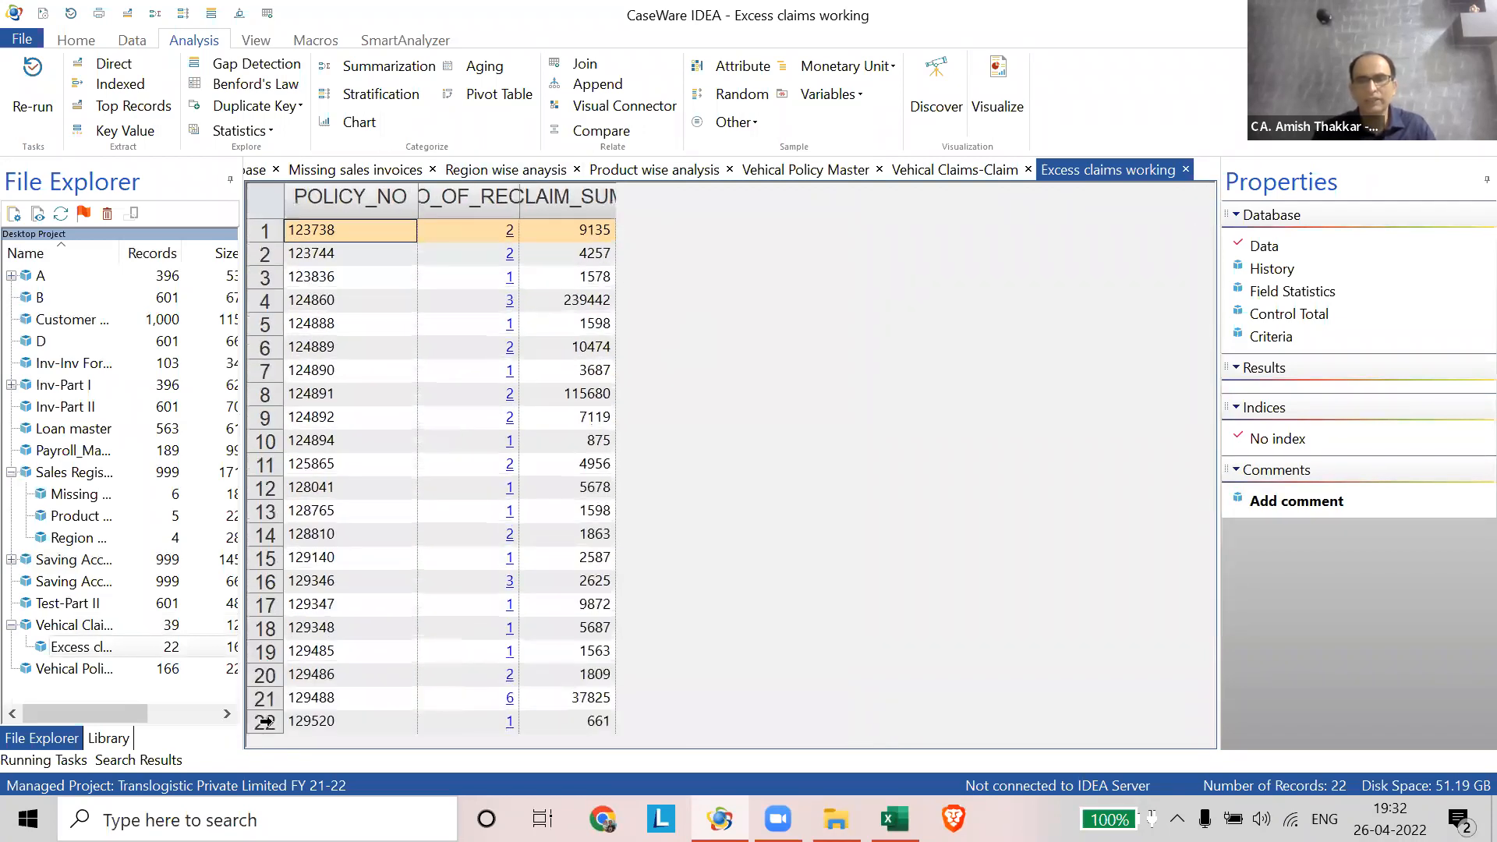
pyautogui.click(265, 728)
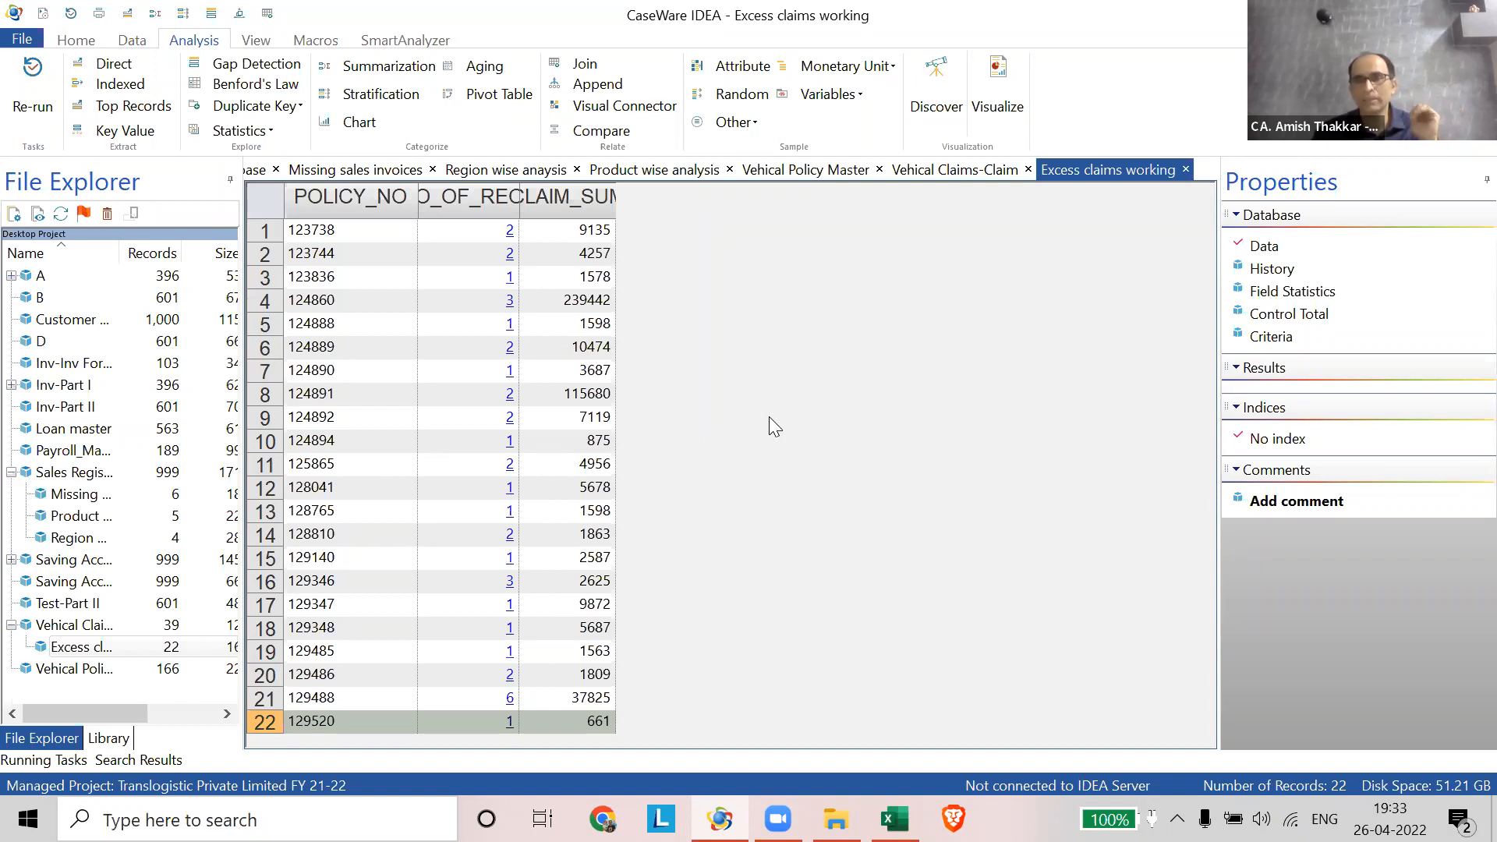
pyautogui.click(972, 162)
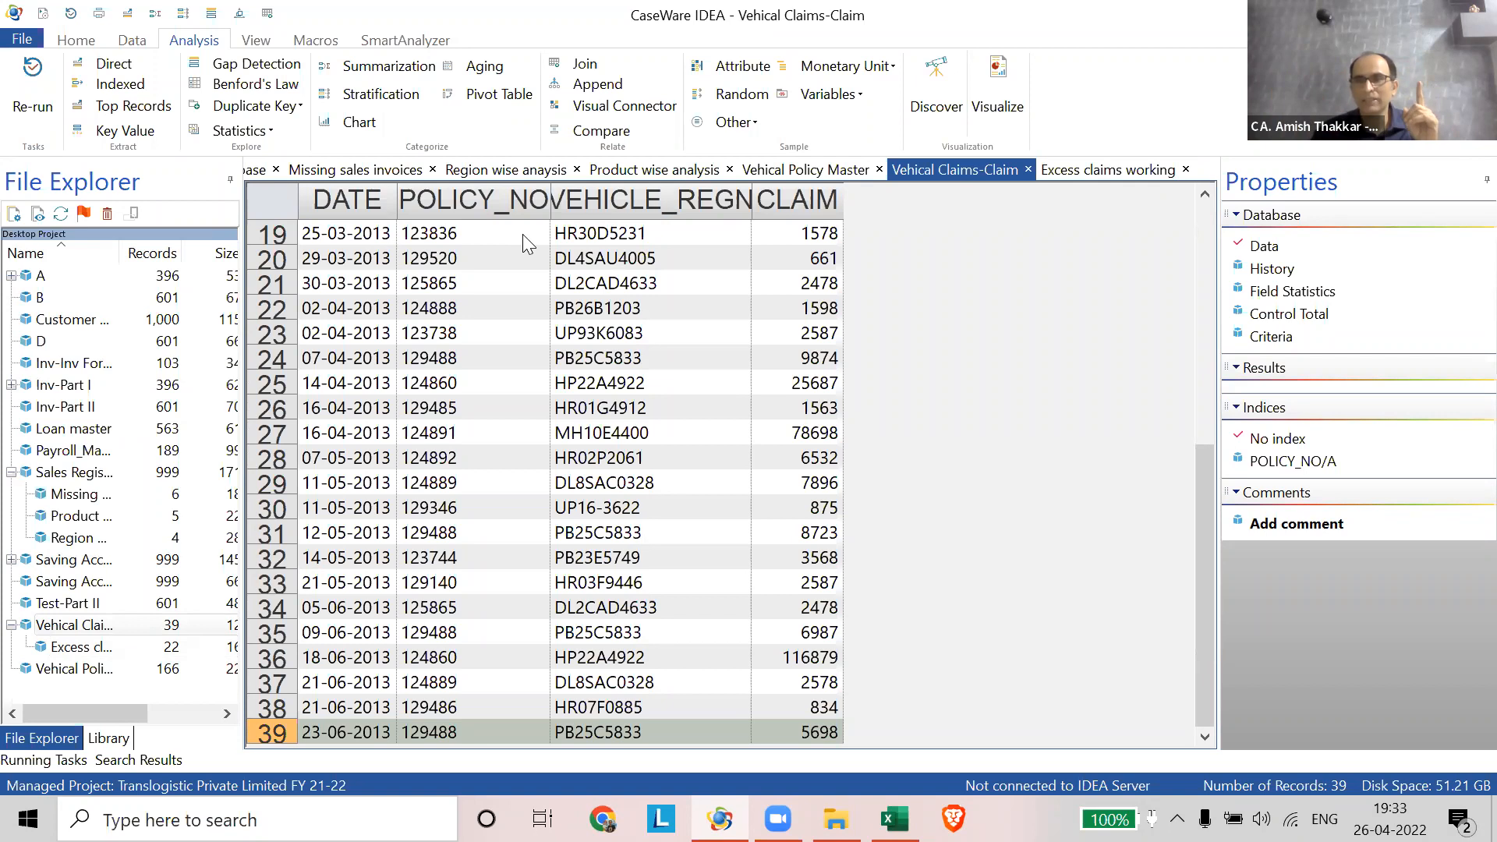
pyautogui.click(1070, 171)
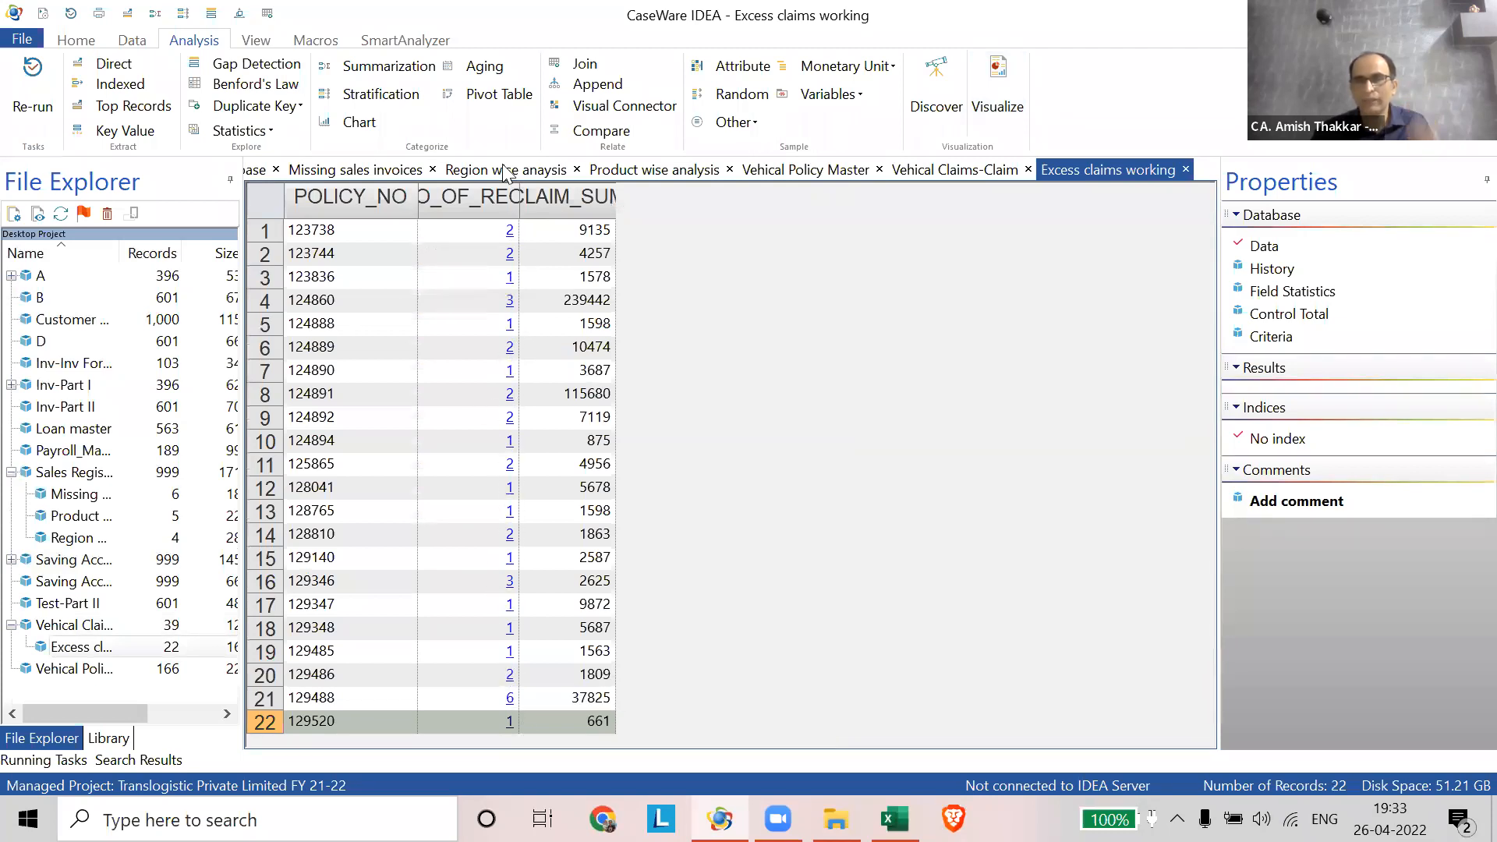
# - Examine the NO_OF_RECS field, the full set of summarized records and the POLICY_NO field in Excess claims working
pyautogui.click(494, 191)
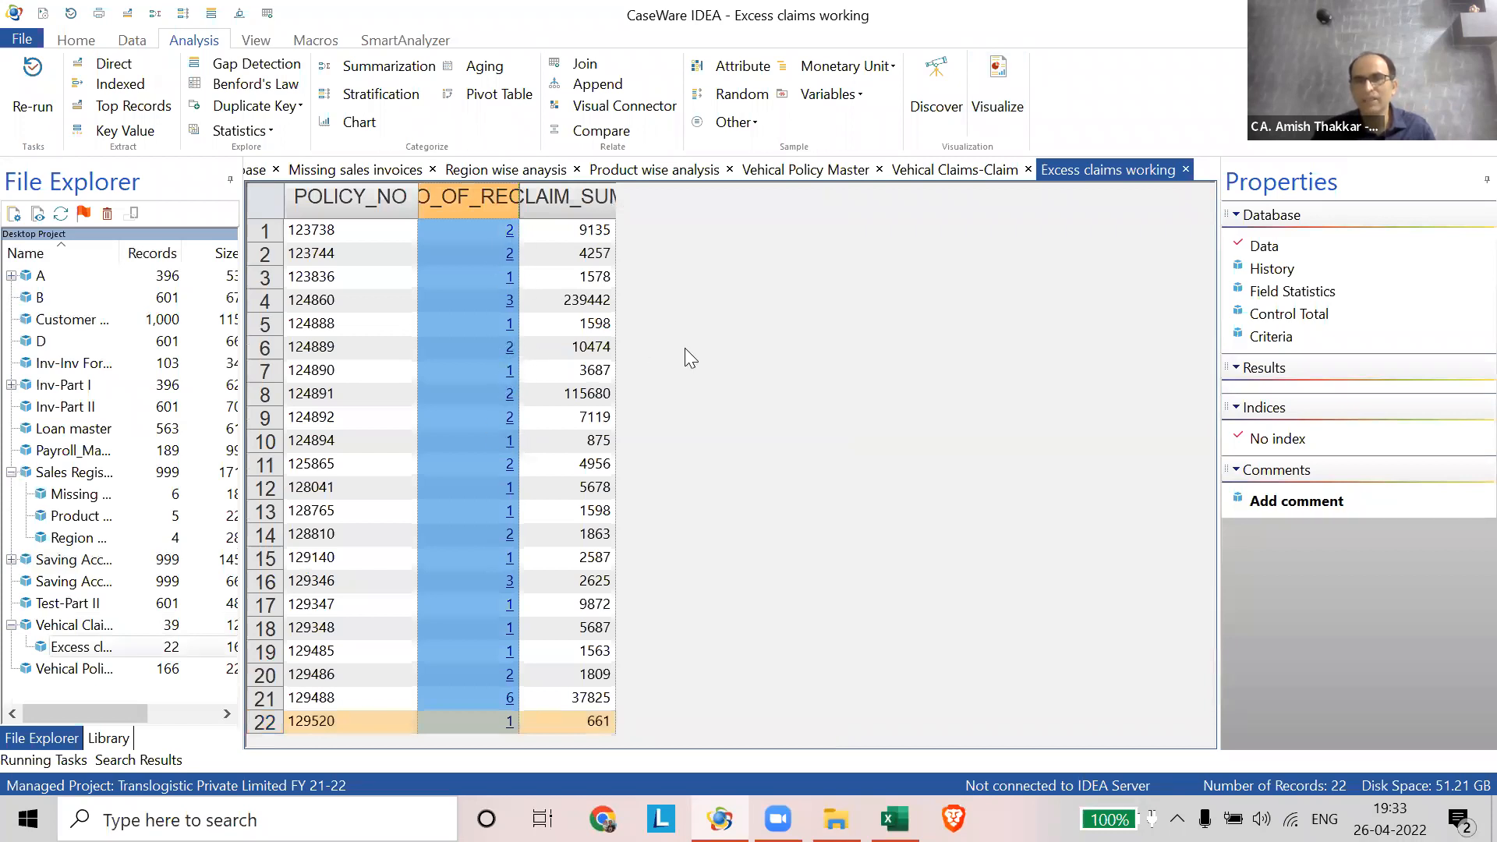
pyautogui.click(605, 278)
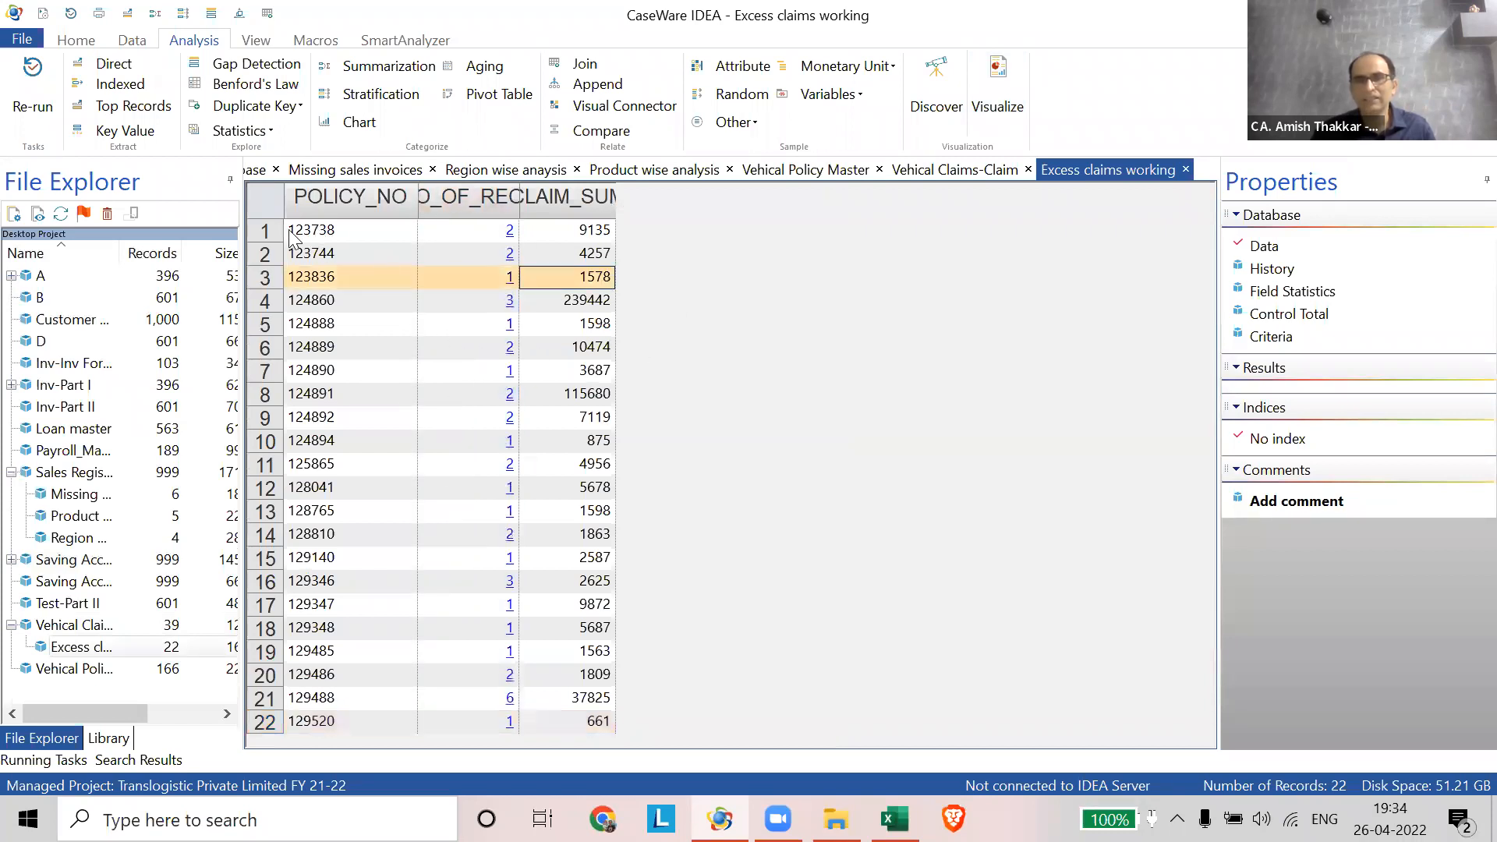
pyautogui.moveTo(265, 230); pyautogui.dragTo(246, 720)
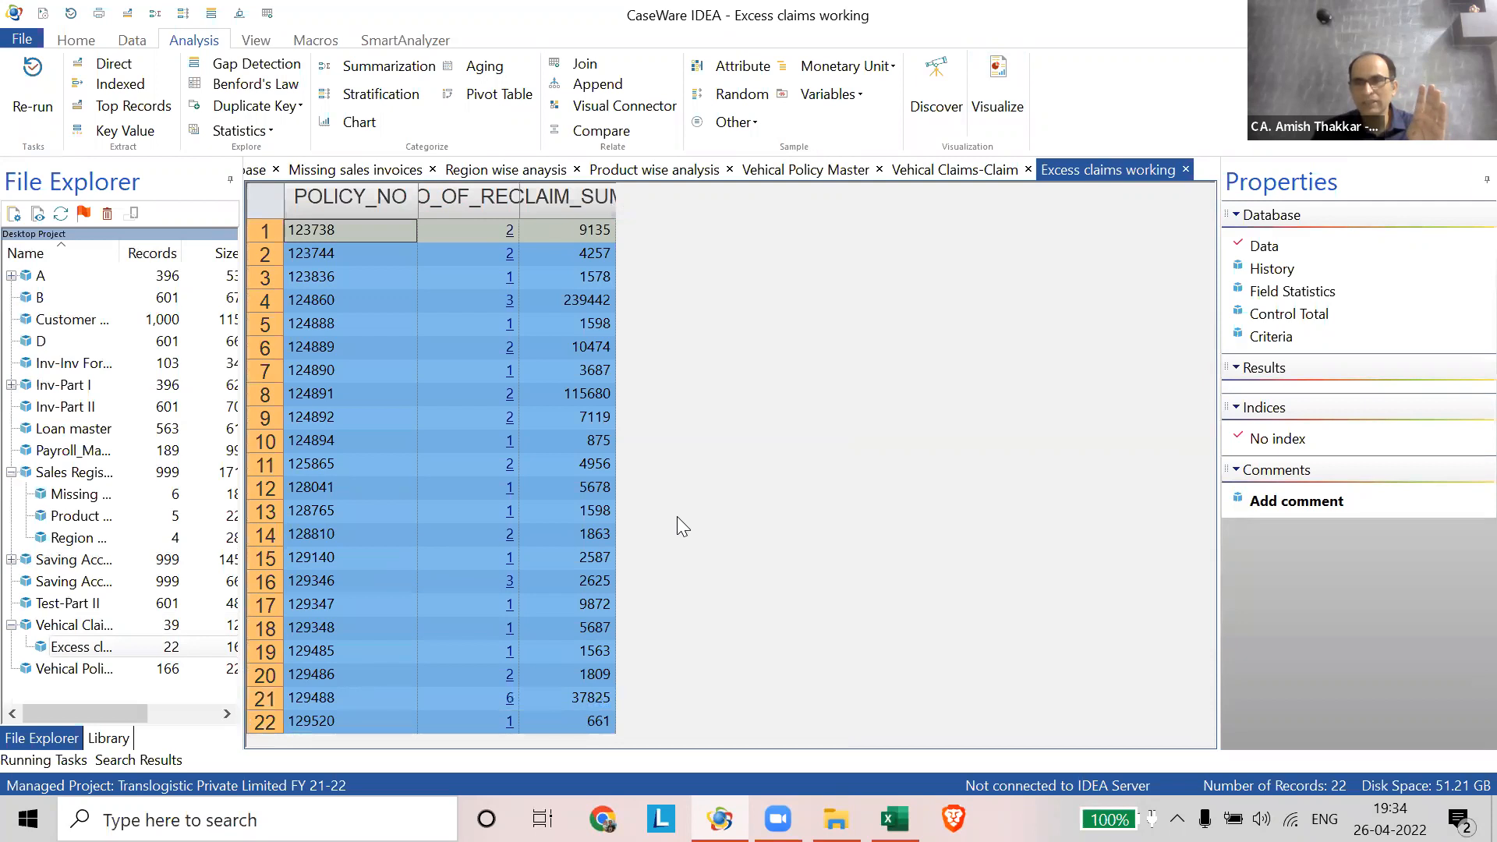
pyautogui.click(335, 393)
pyautogui.click(350, 191)
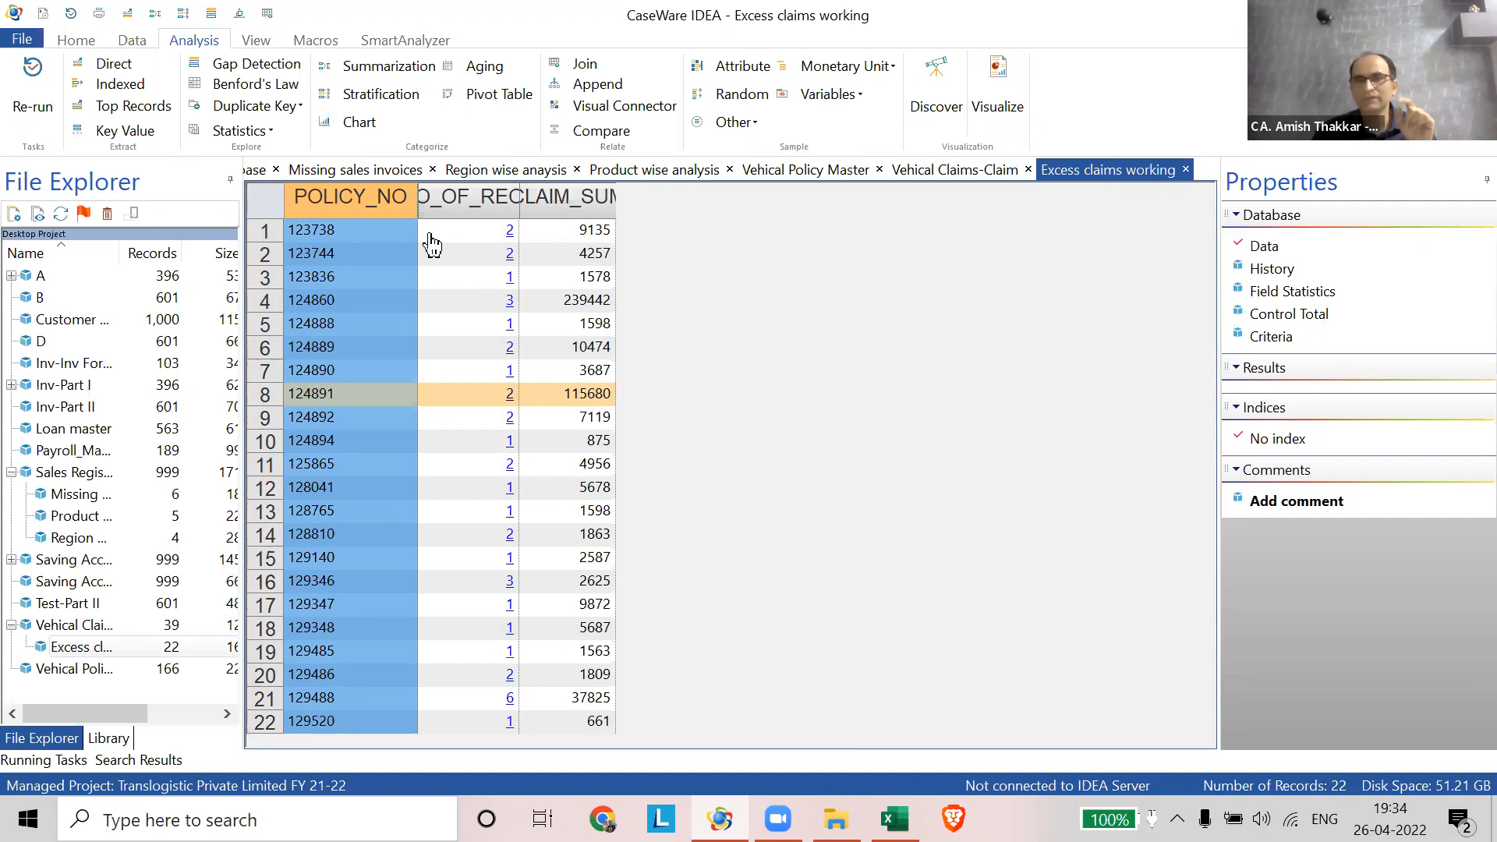
# - Widen the NO_OF_RECS and CLAIM_SUM columns to show their full field names
pyautogui.click(493, 201)
pyautogui.doubleClick(519, 201)
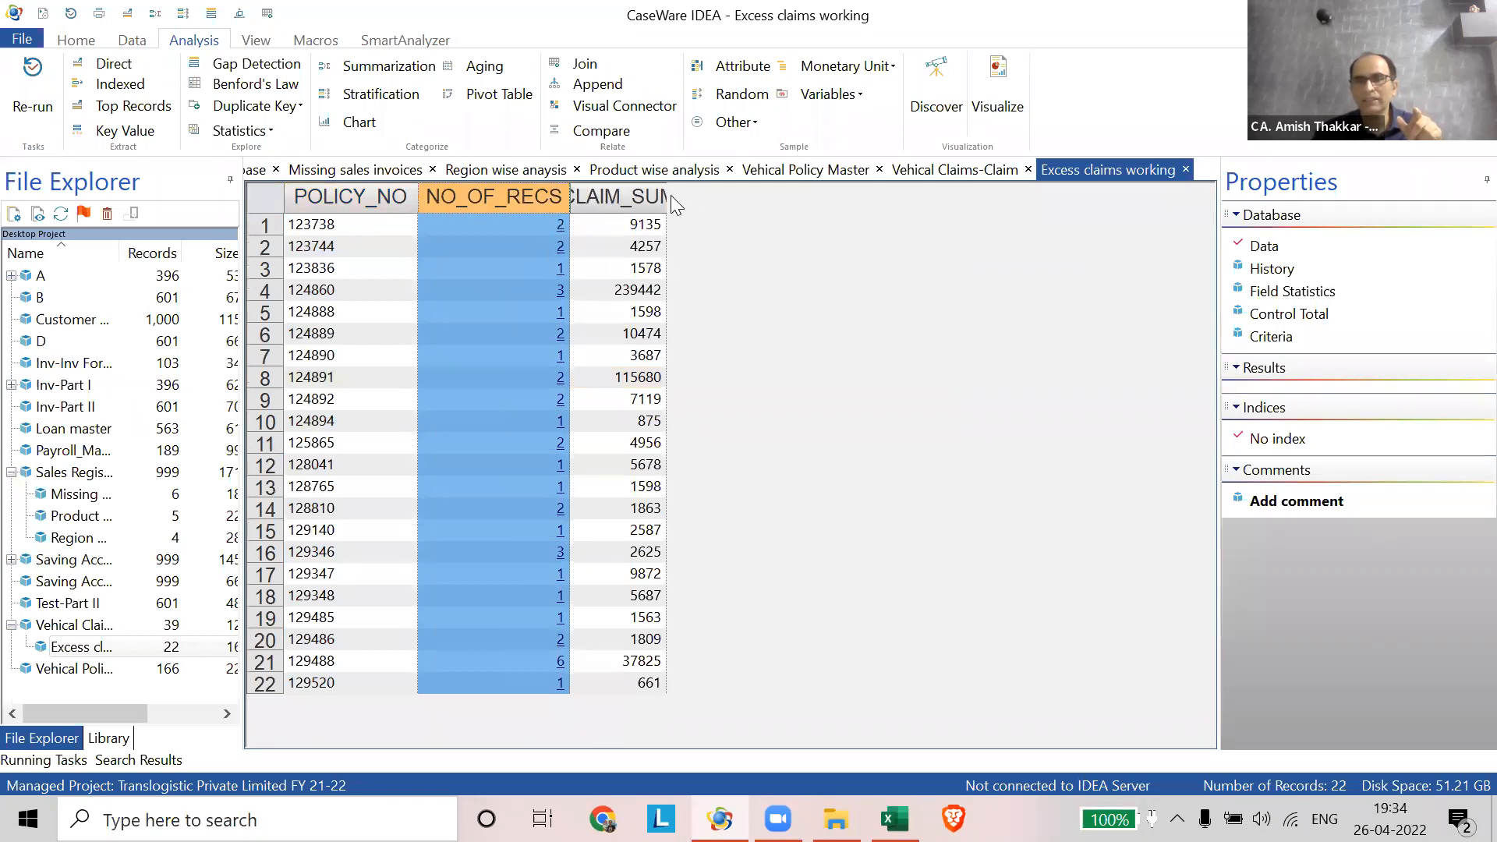
pyautogui.moveTo(668, 197); pyautogui.dragTo(704, 197)
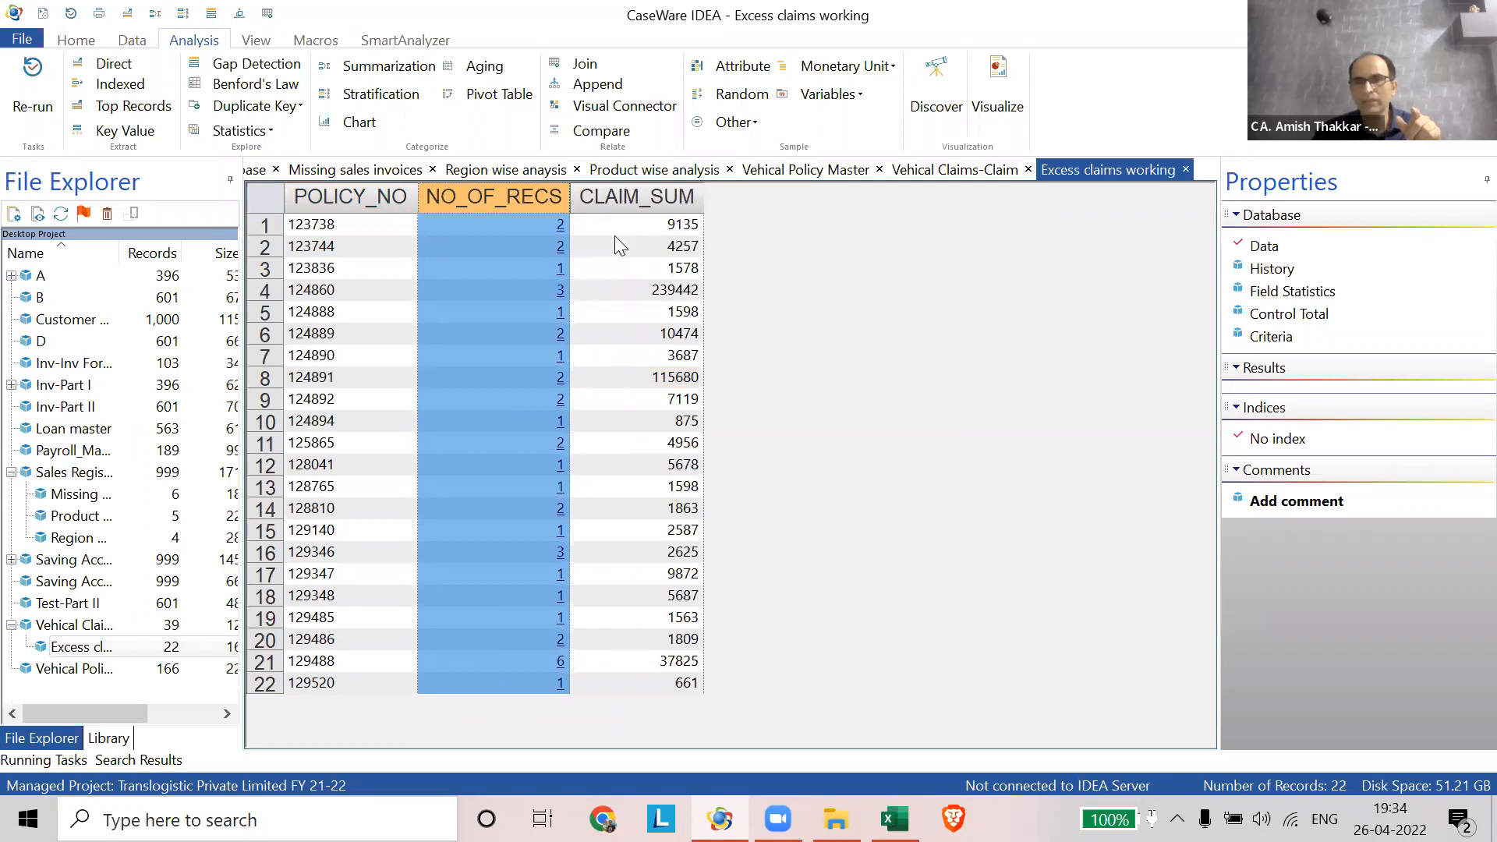
# - Preview the individual claim records behind the first policy's NO_OF_RECS value
pyautogui.click(558, 225)
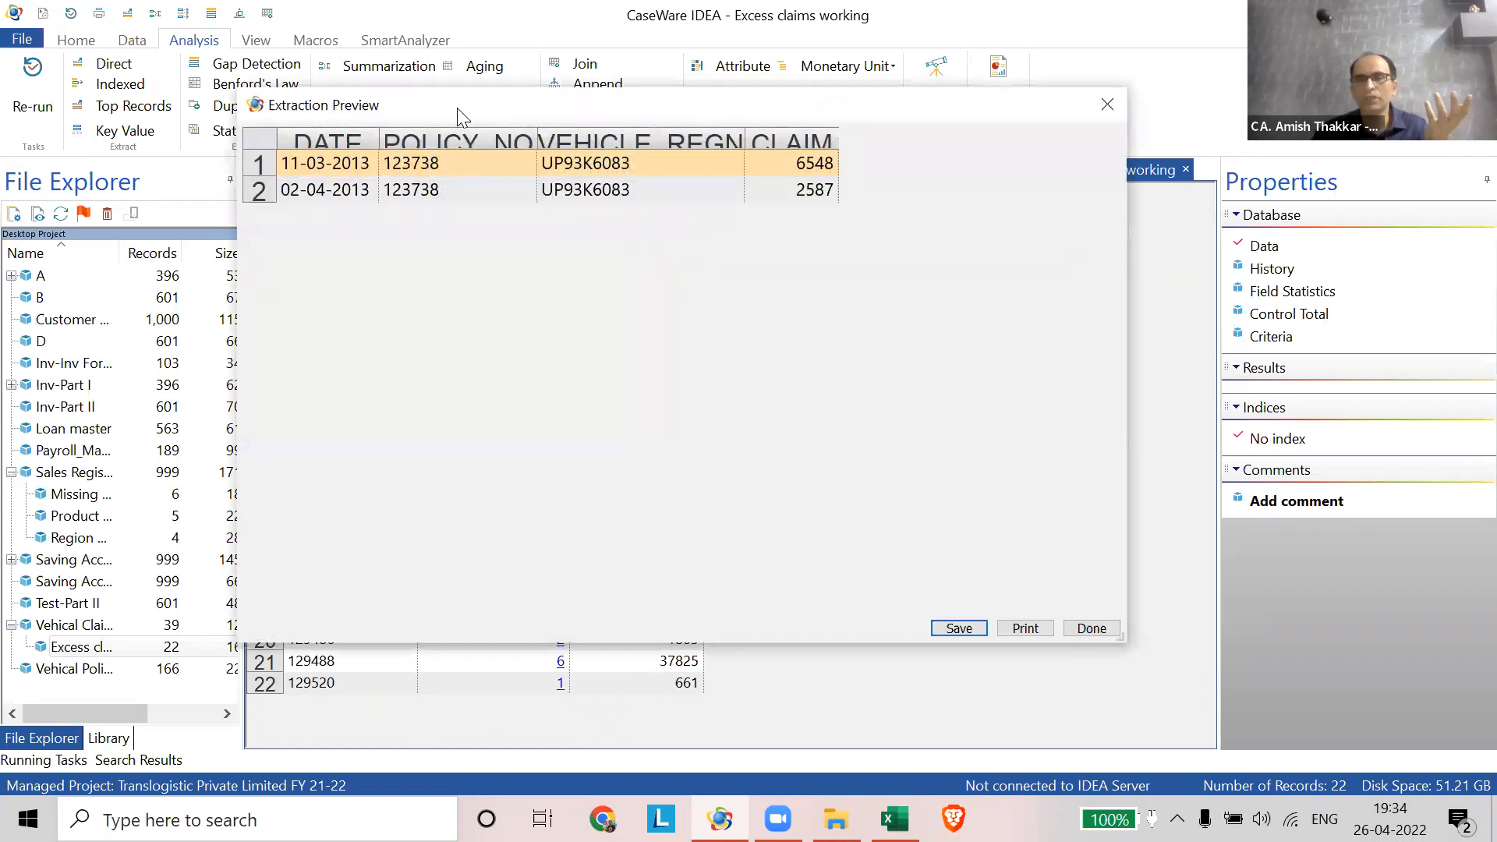
pyautogui.moveTo(457, 108); pyautogui.dragTo(373, 158)
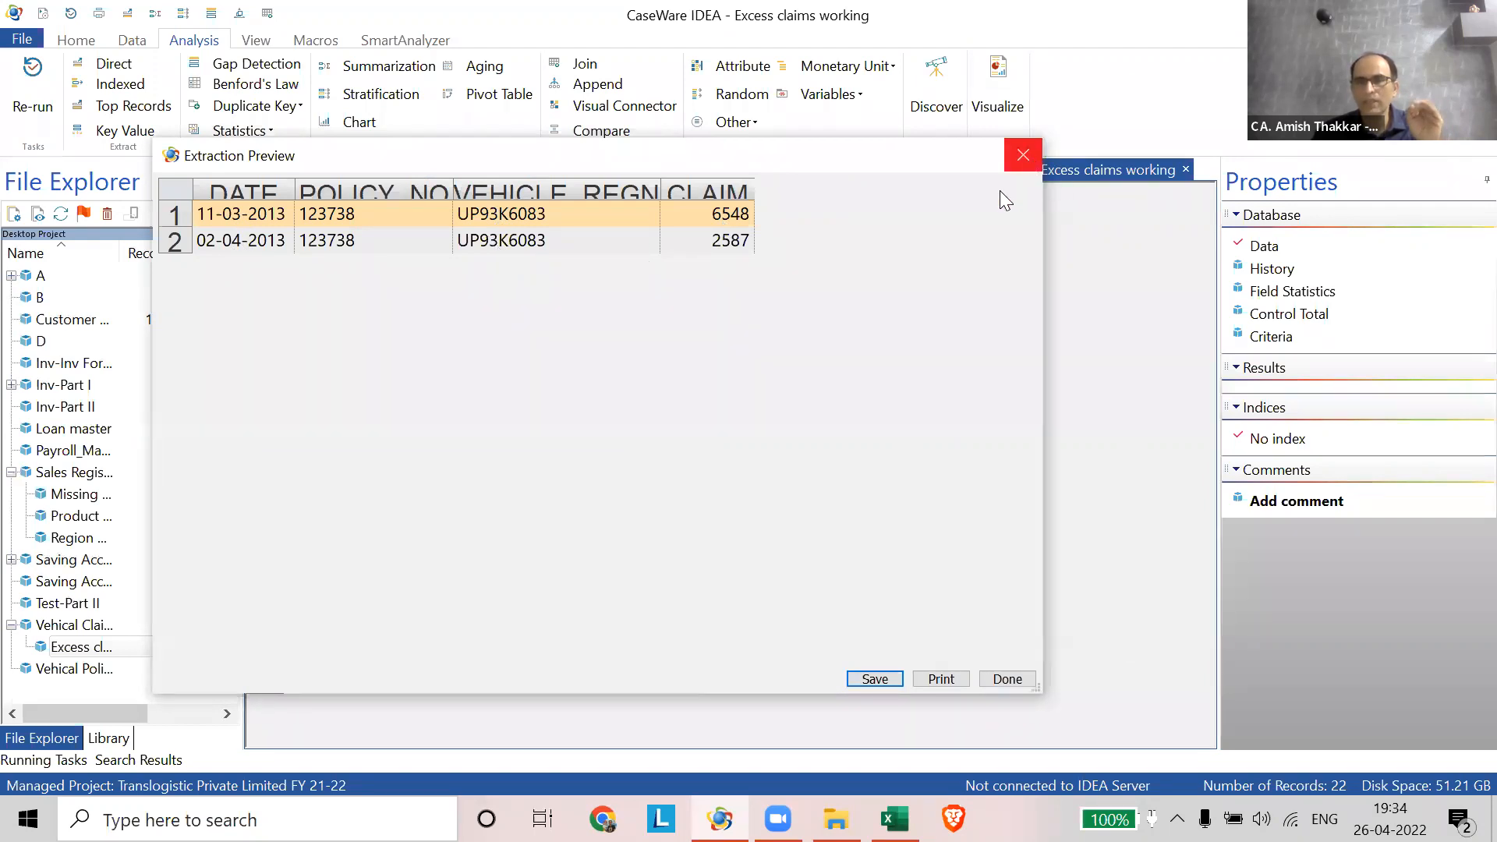
# - Close the extraction preview and compare CLAIM_SUM in Excess claims working with SUM_INSURED in Vehical Policy Master
pyautogui.press('Escape')
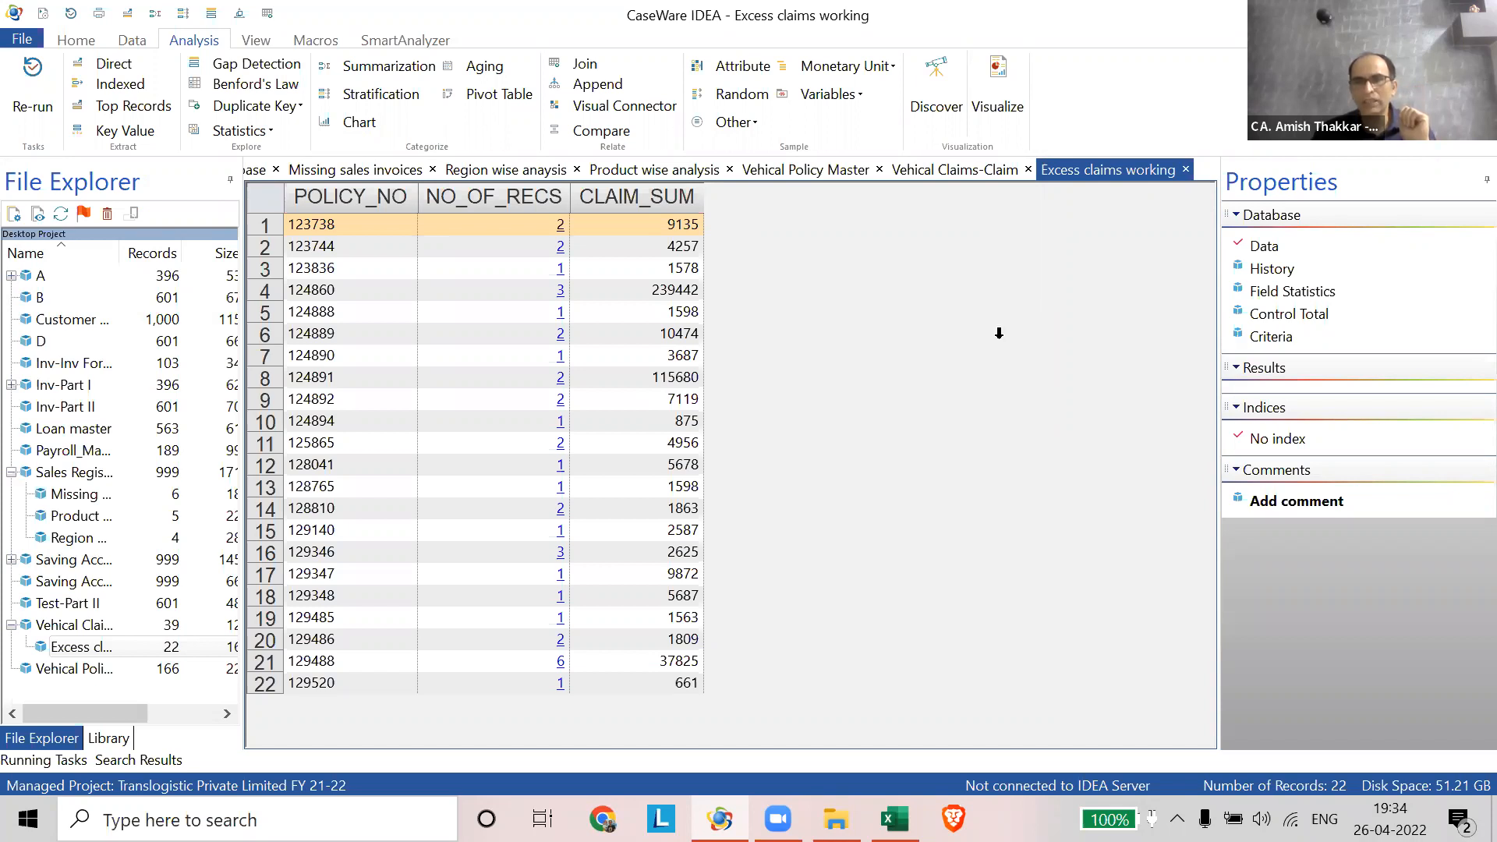
pyautogui.click(638, 198)
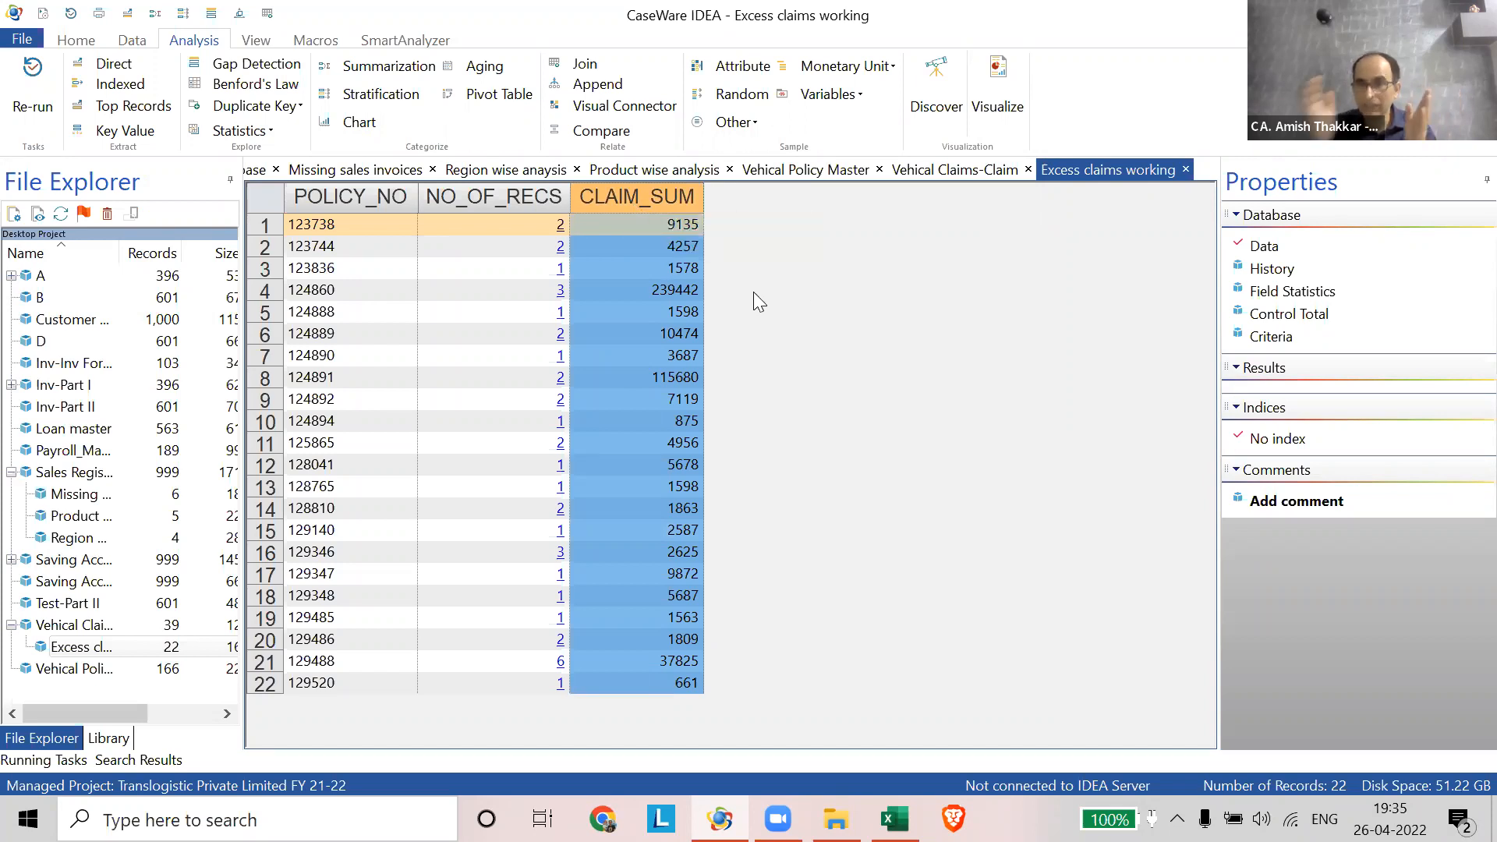
pyautogui.click(797, 173)
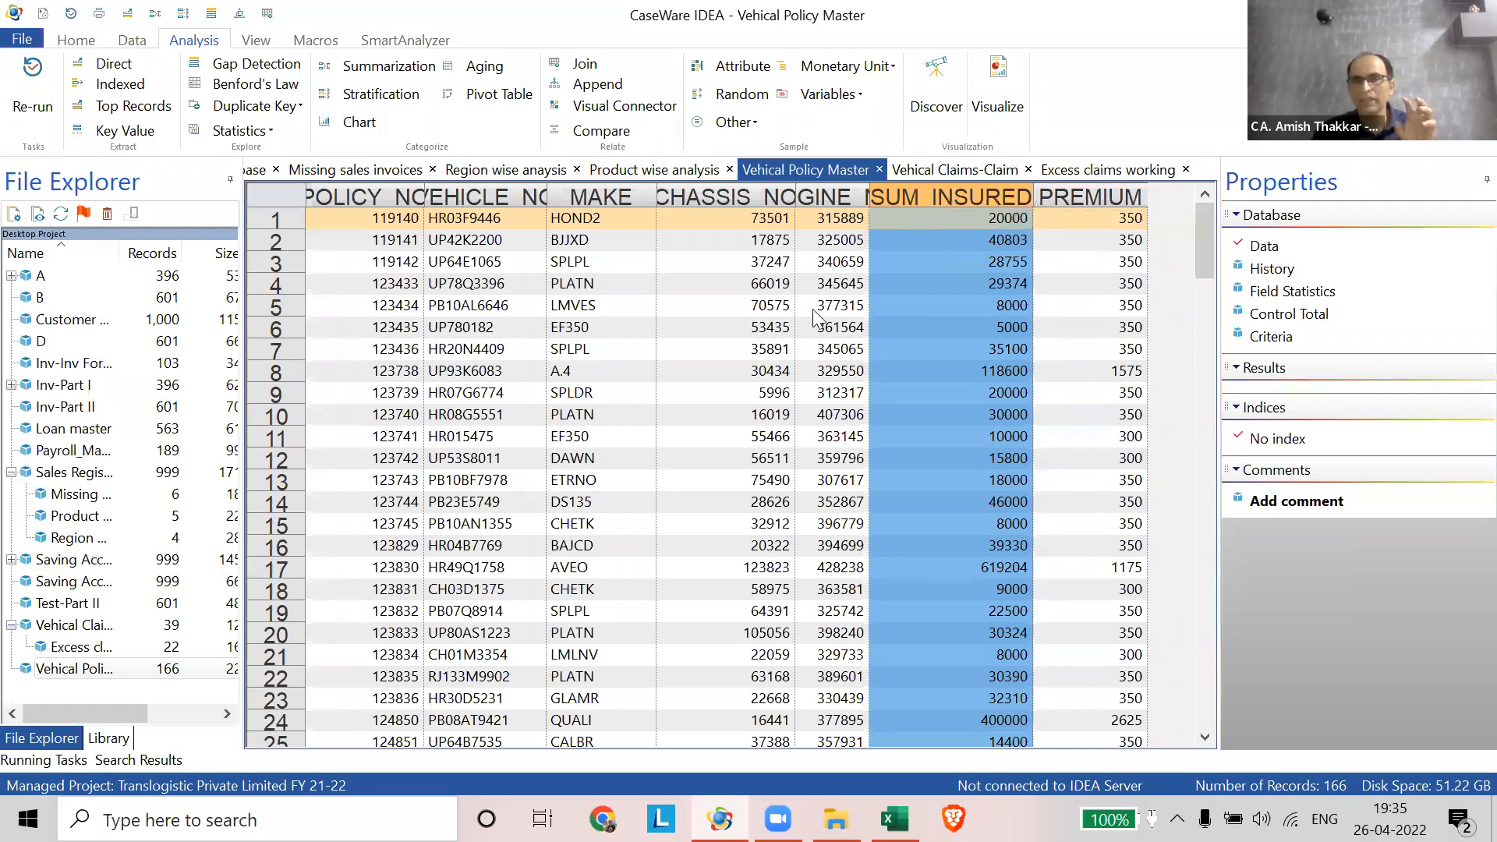
pyautogui.hotkey('ctrl', 'Tab')
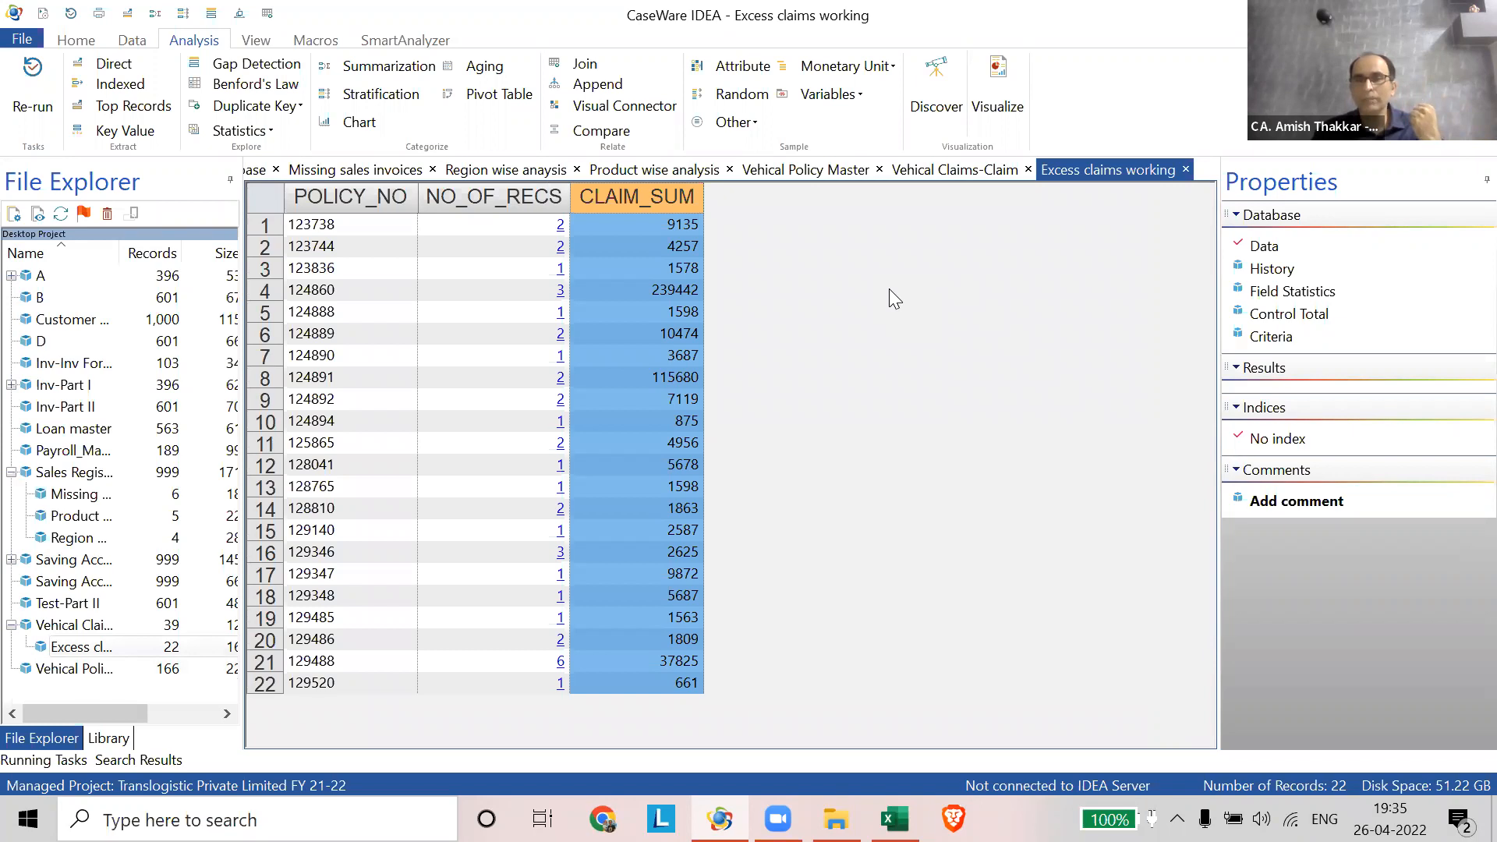
pyautogui.click(860, 173)
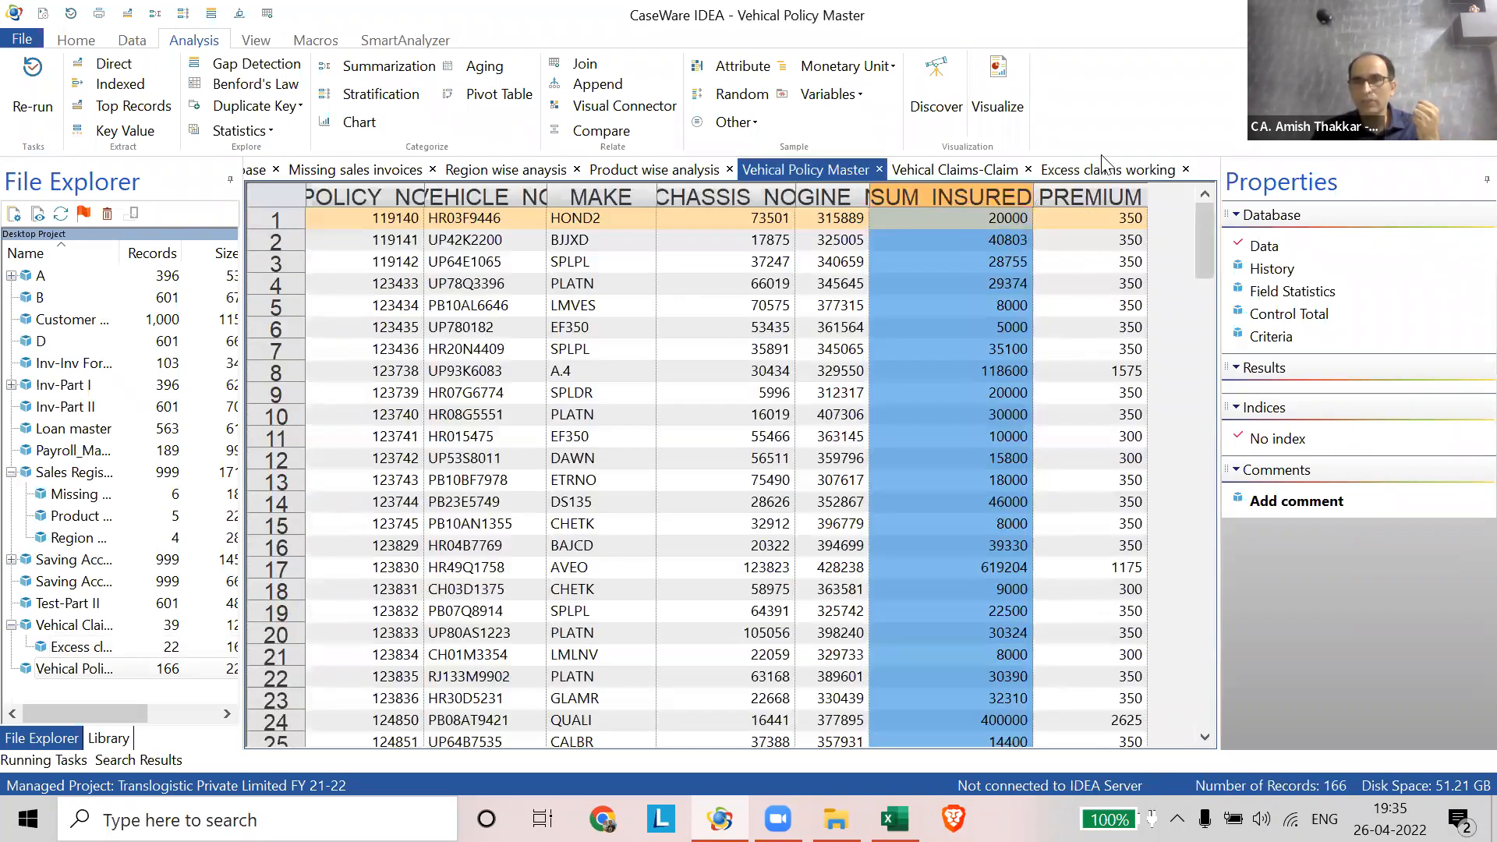
pyautogui.click(1091, 176)
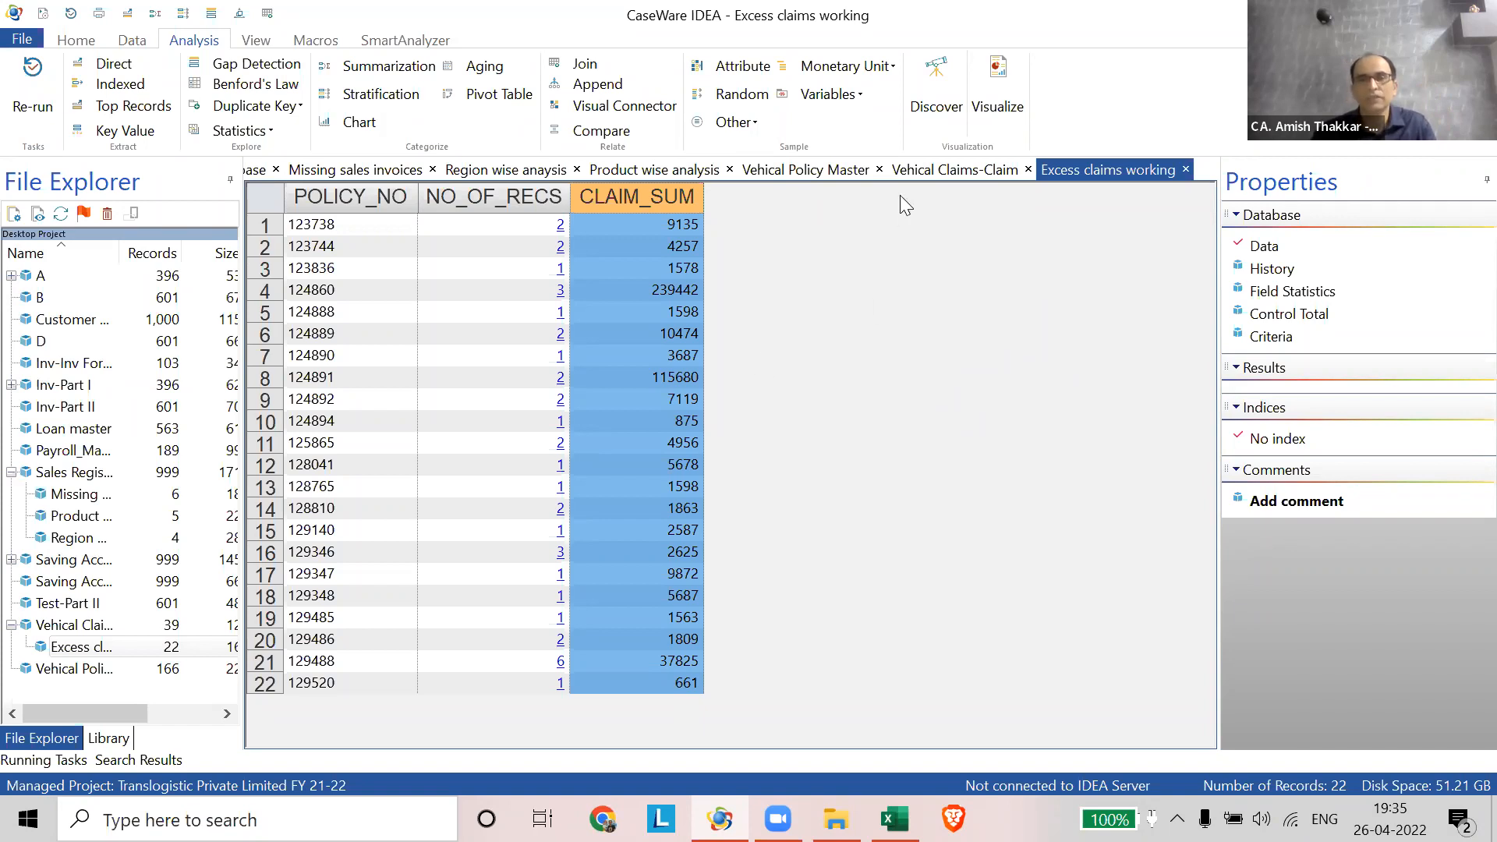
pyautogui.click(831, 173)
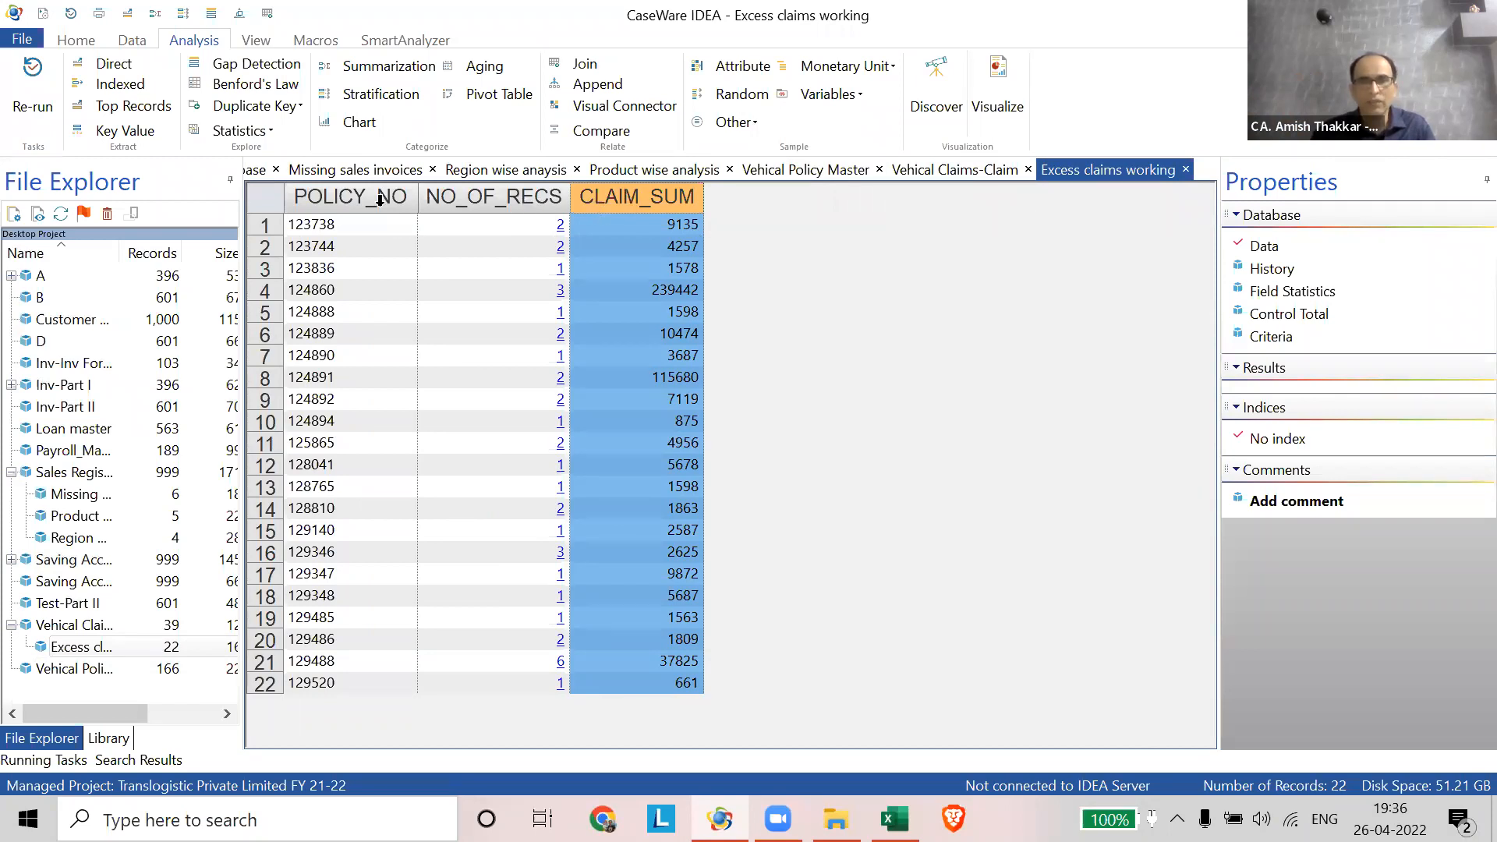
# - Compare the data type of the POLICY_NO field in Excess claims working with that in Vehical Policy Master
pyautogui.click(339, 204)
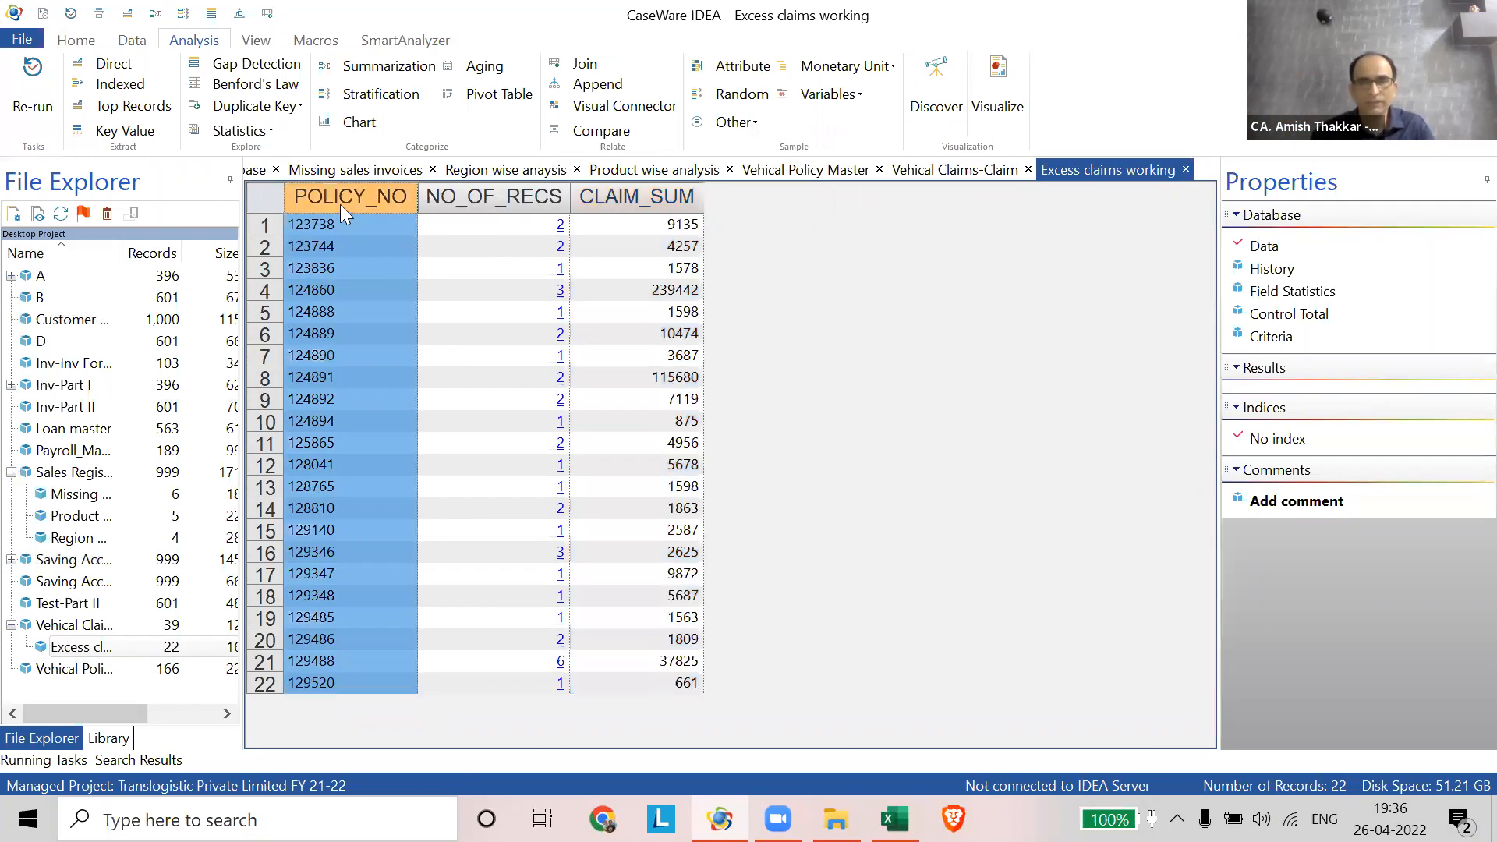
pyautogui.click(792, 176)
pyautogui.click(397, 197)
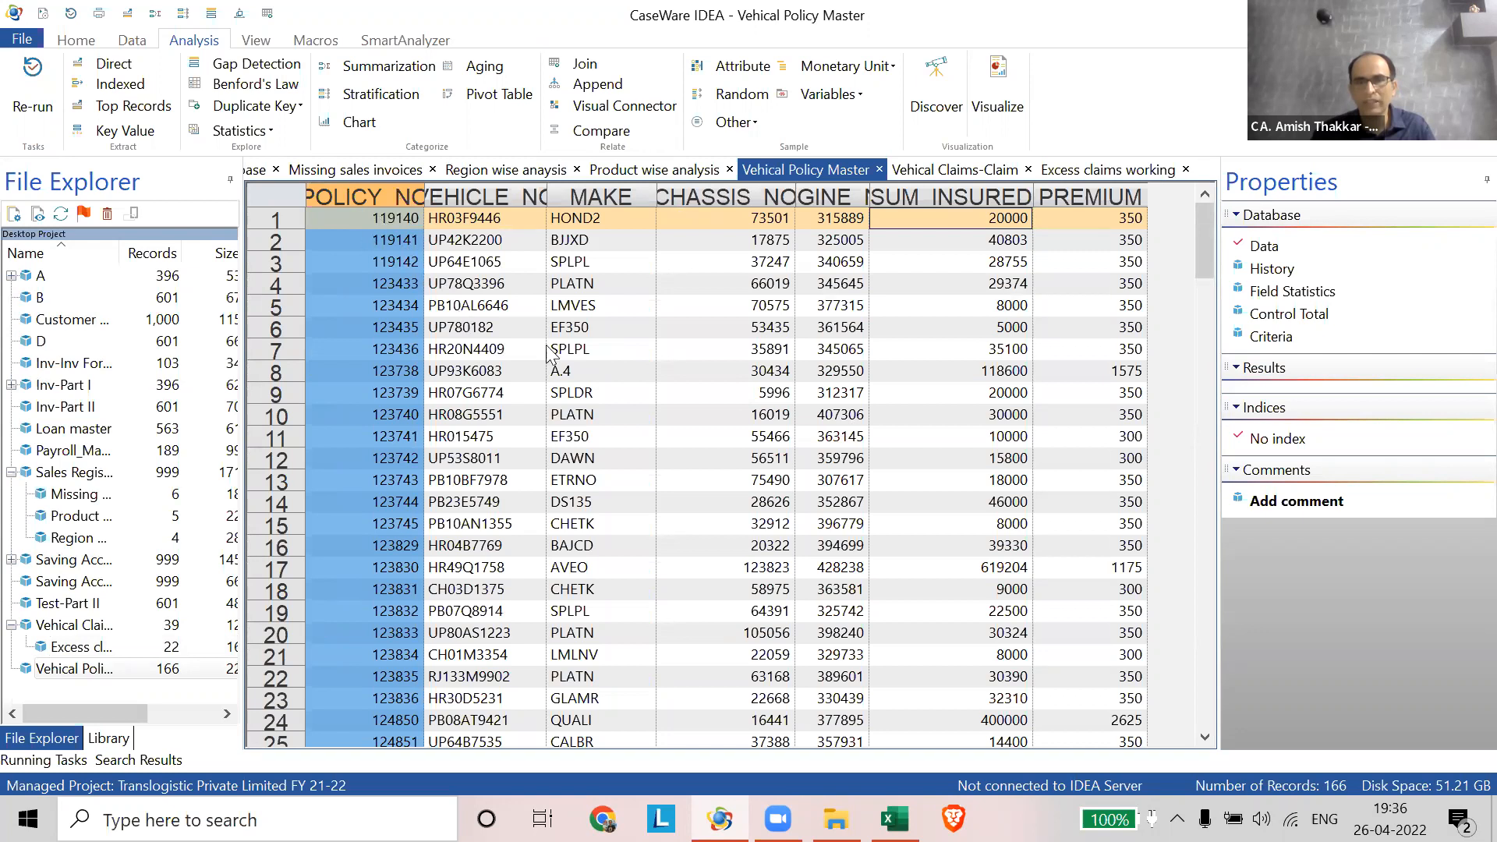
pyautogui.click(950, 437)
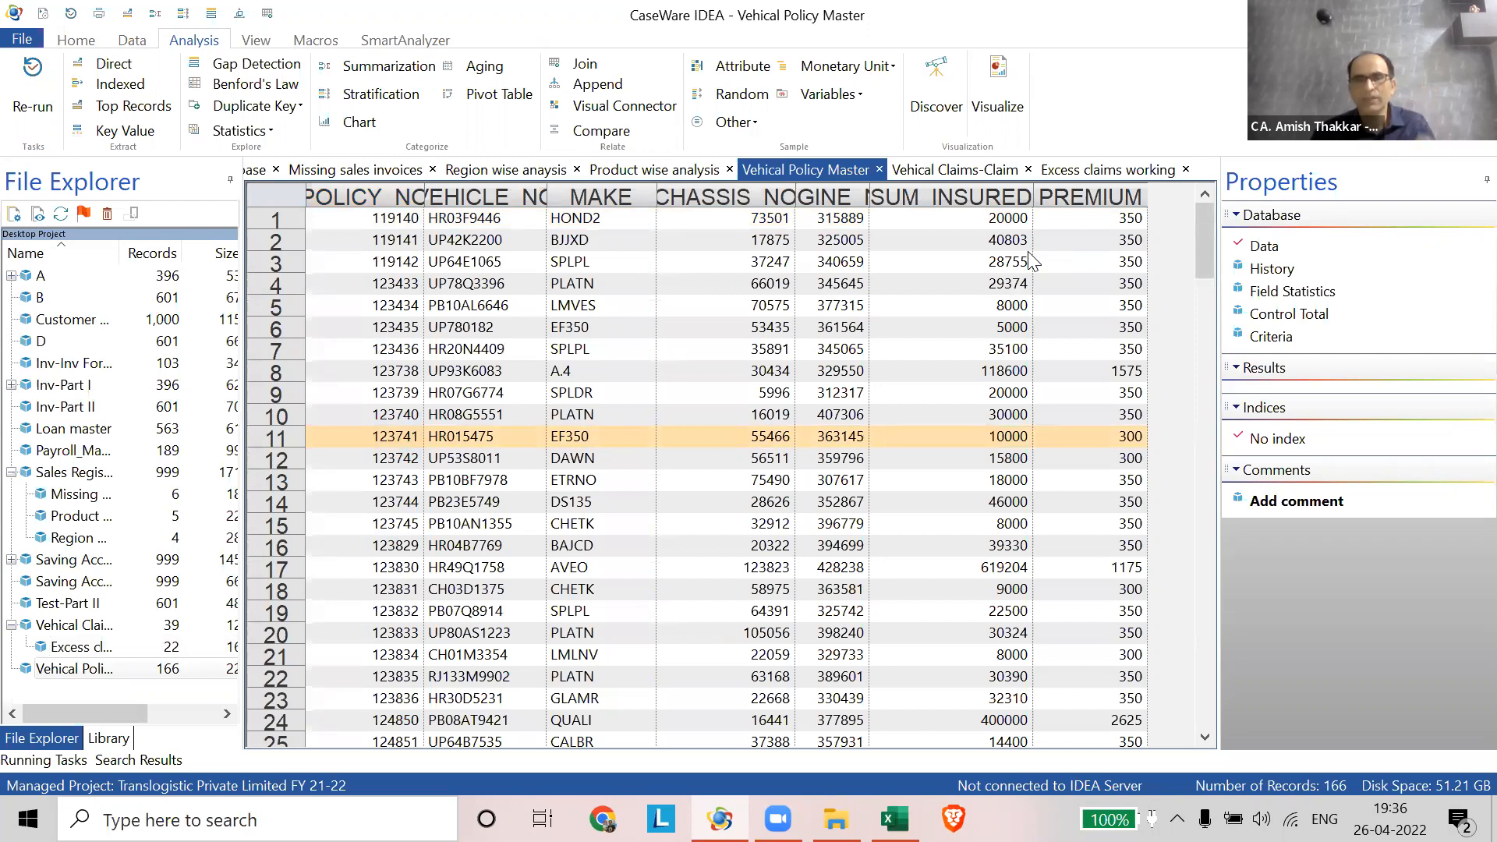
pyautogui.moveTo(377, 173)
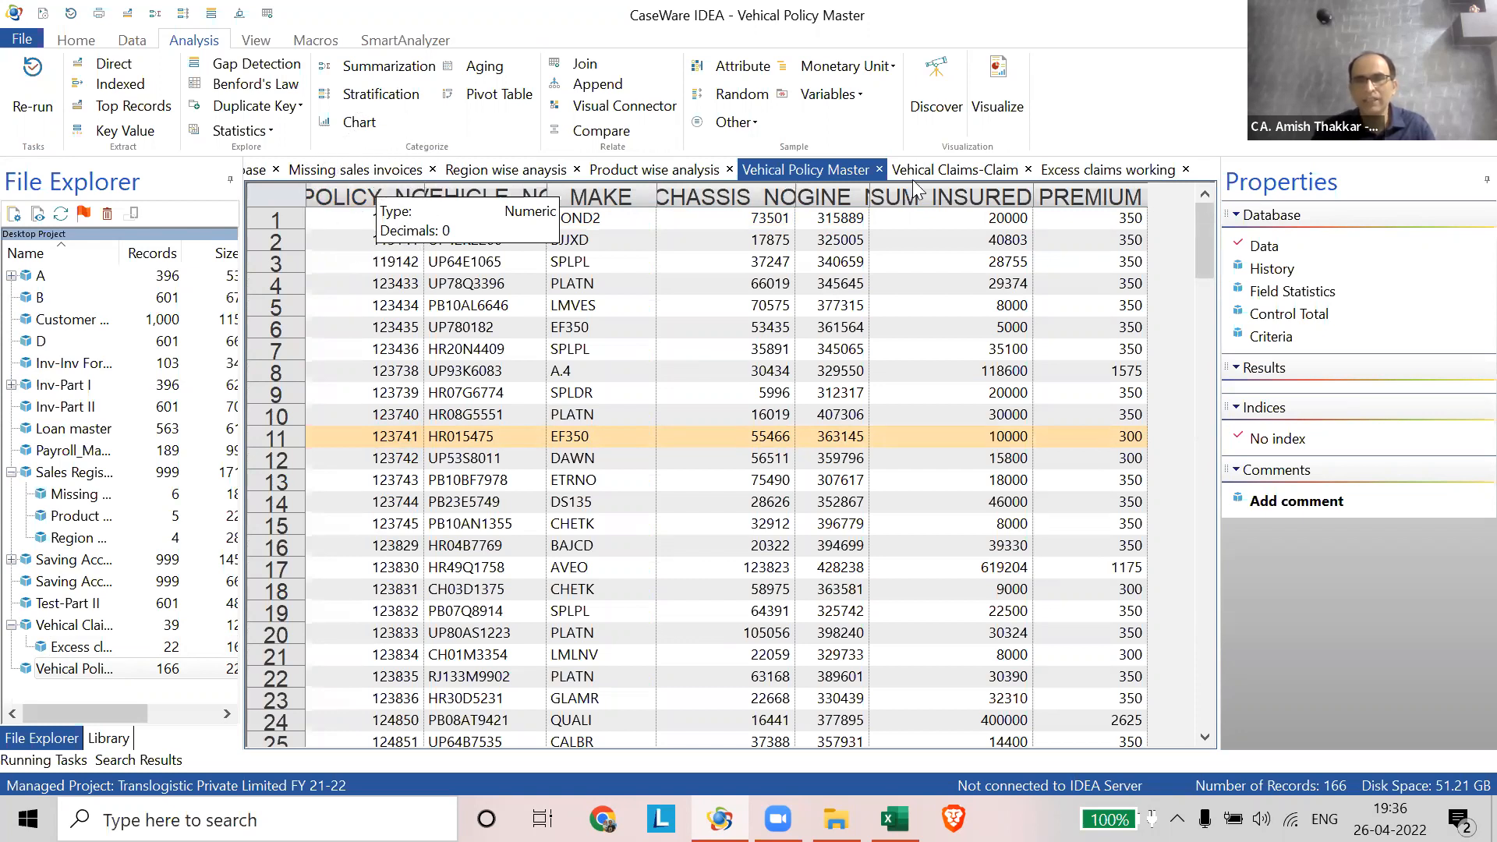
pyautogui.click(1092, 172)
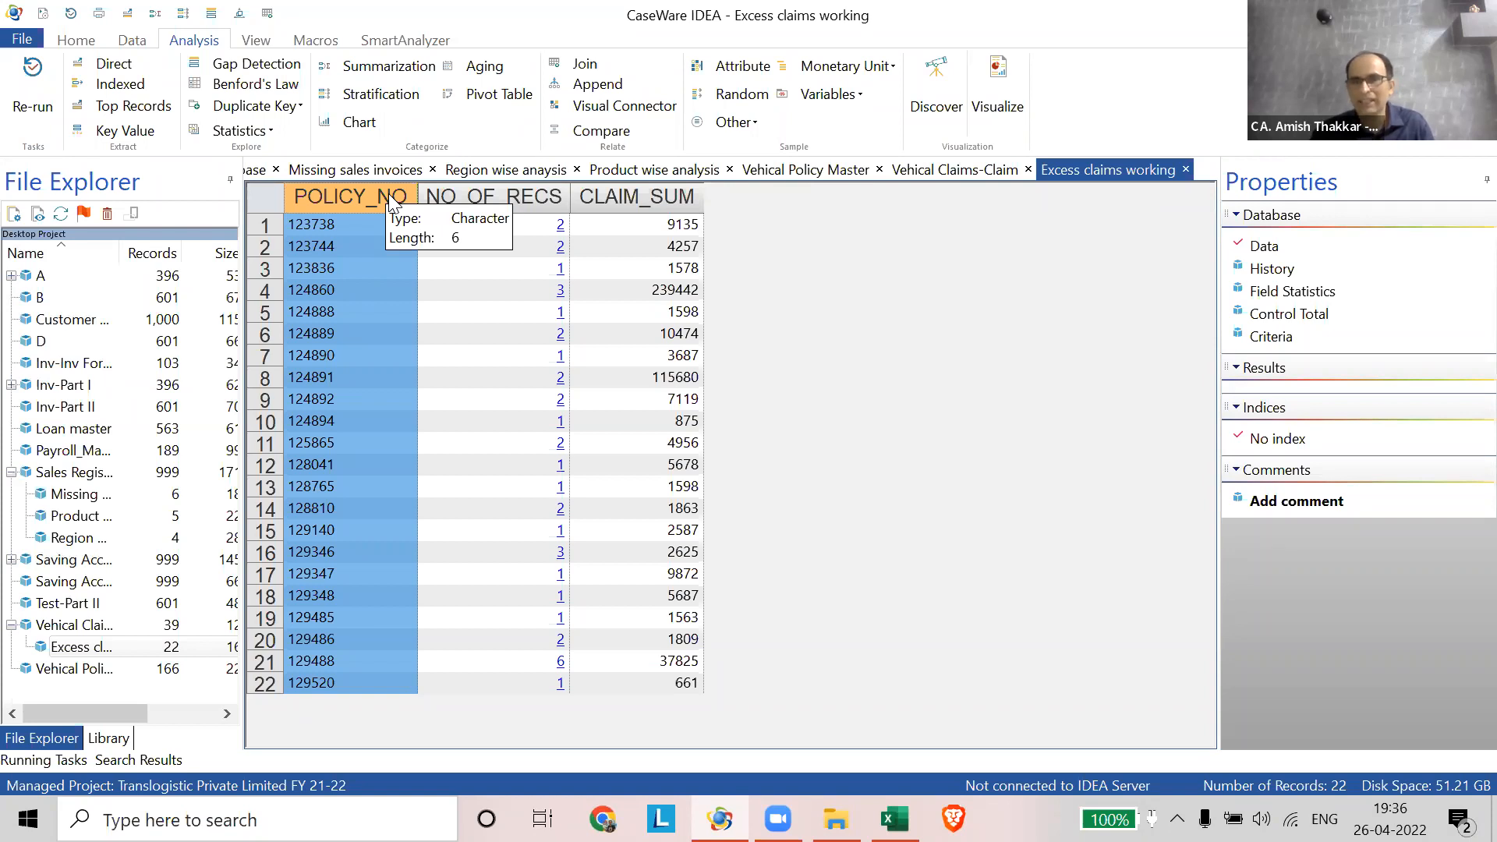
pyautogui.click(803, 170)
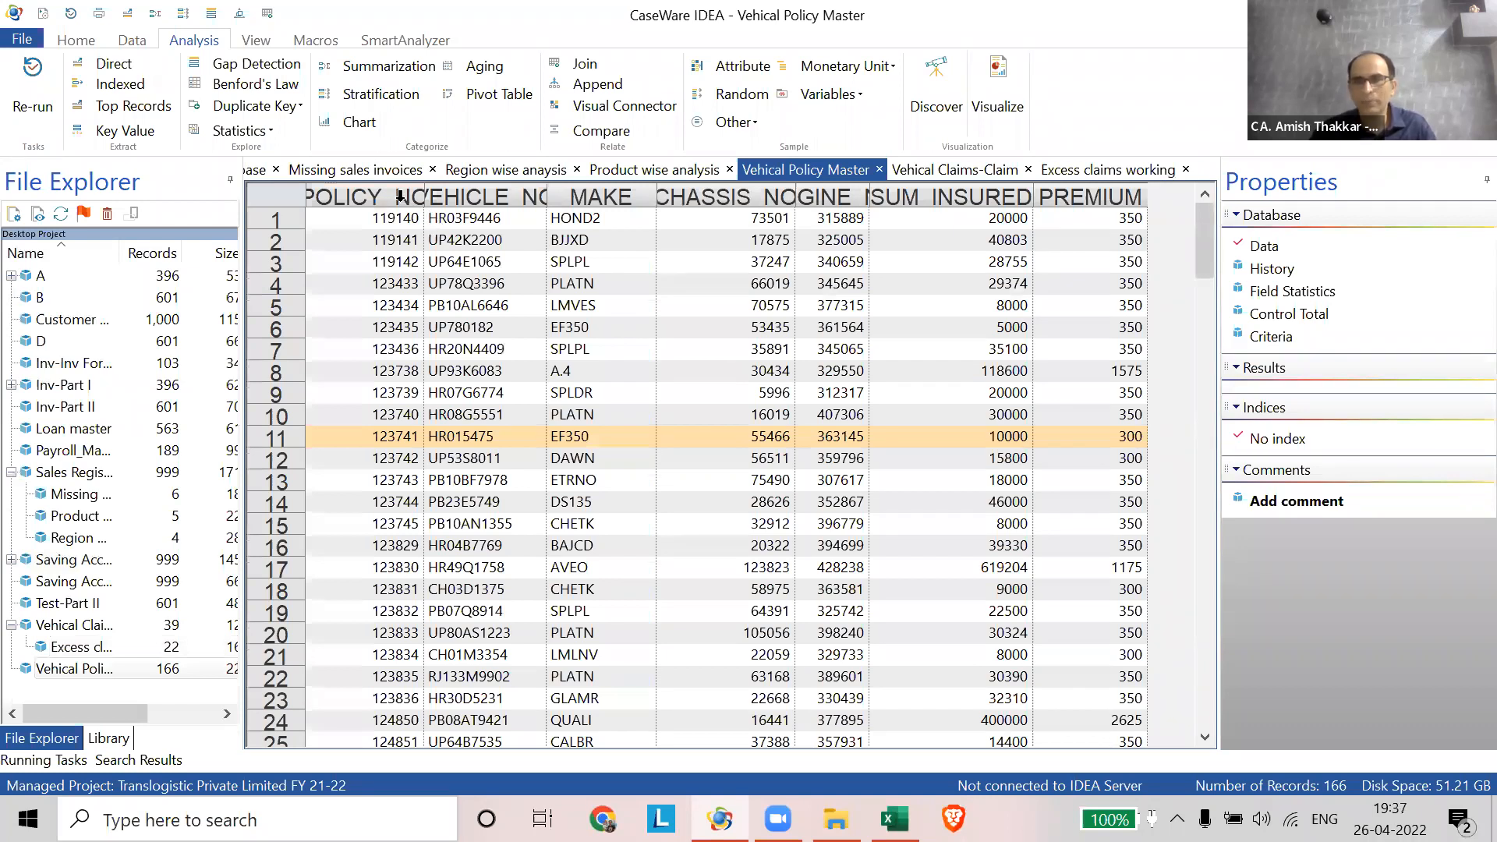
pyautogui.moveTo(400, 196)
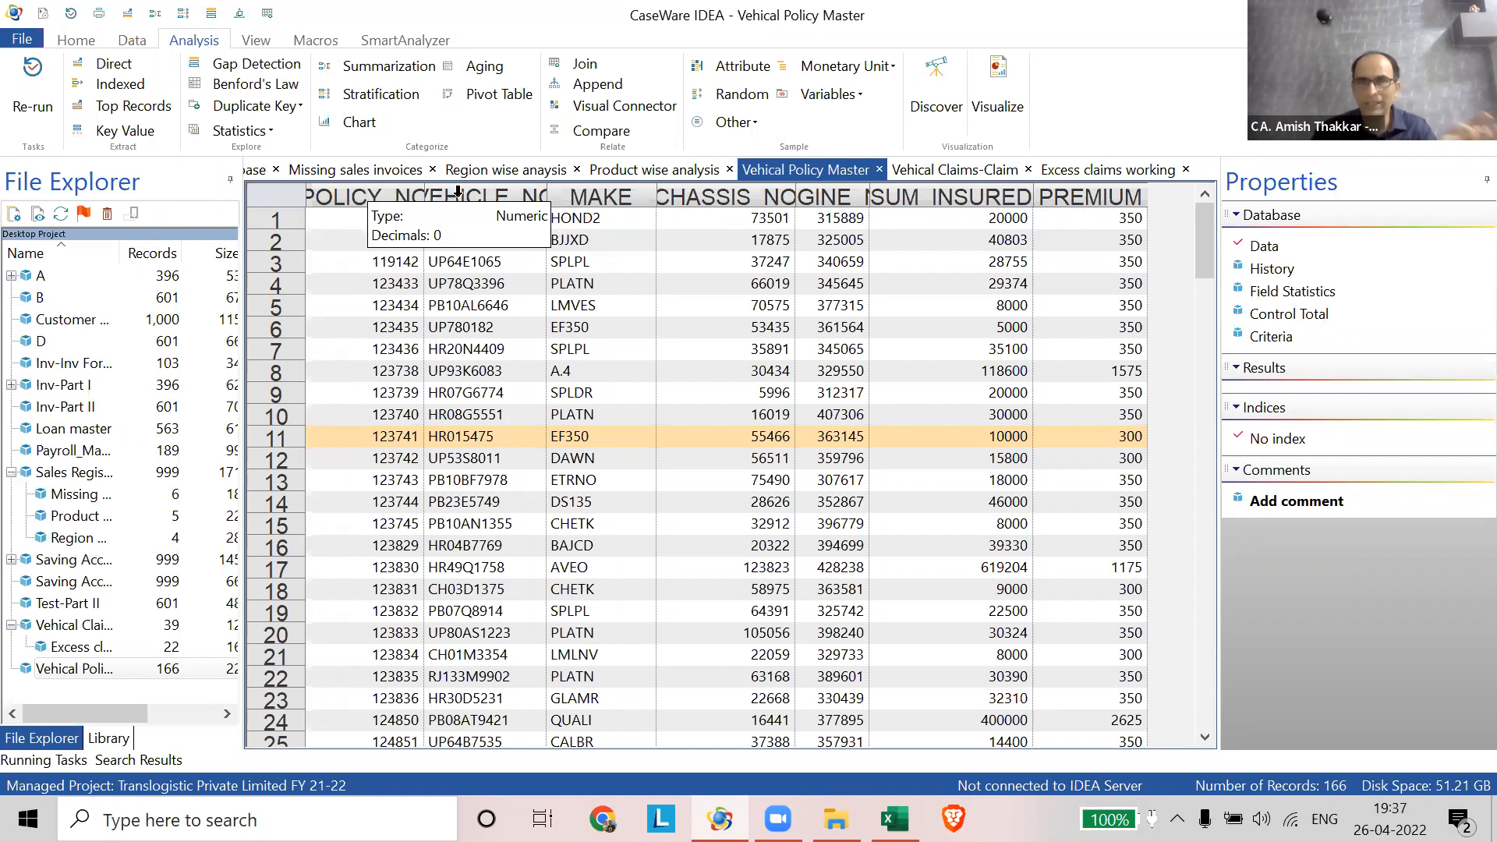
# - Change the POLICY_NO field of Excess claims working from Character to Numeric through field manipulation and accept the change
pyautogui.click(1075, 171)
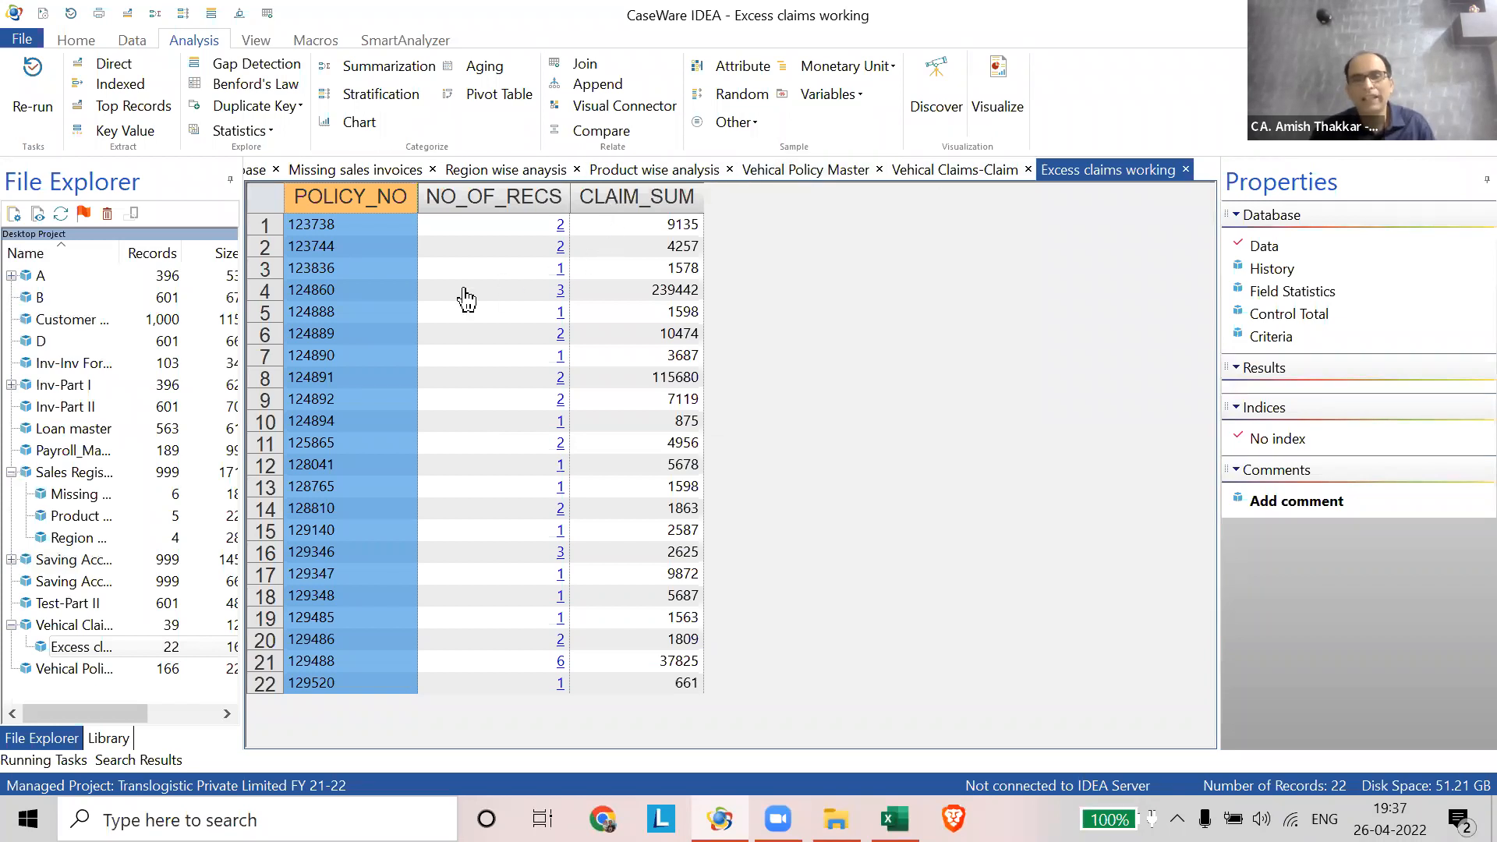
pyautogui.click(505, 426)
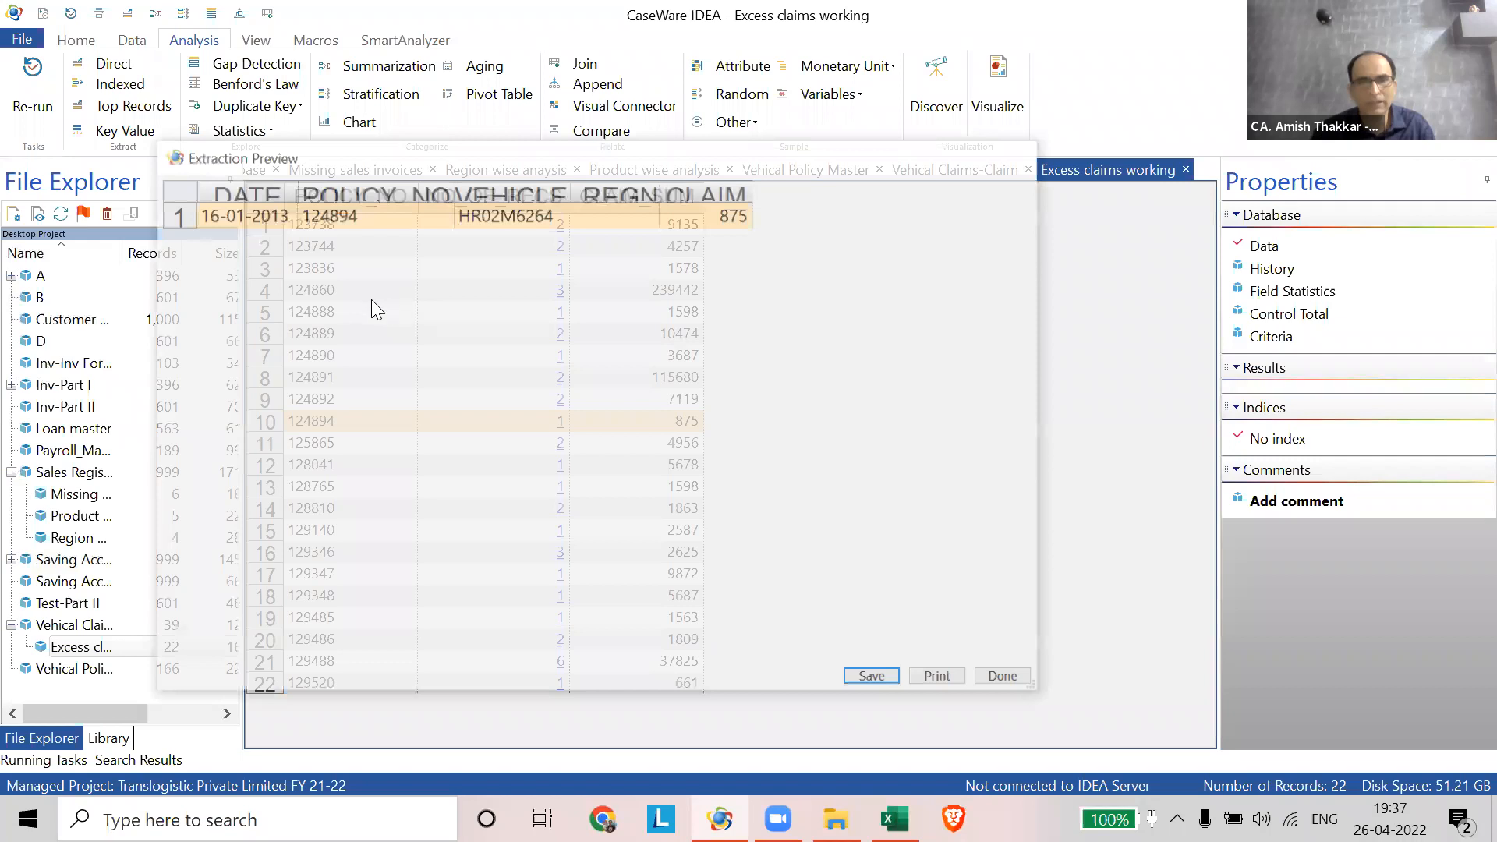
pyautogui.doubleClick(1048, 279)
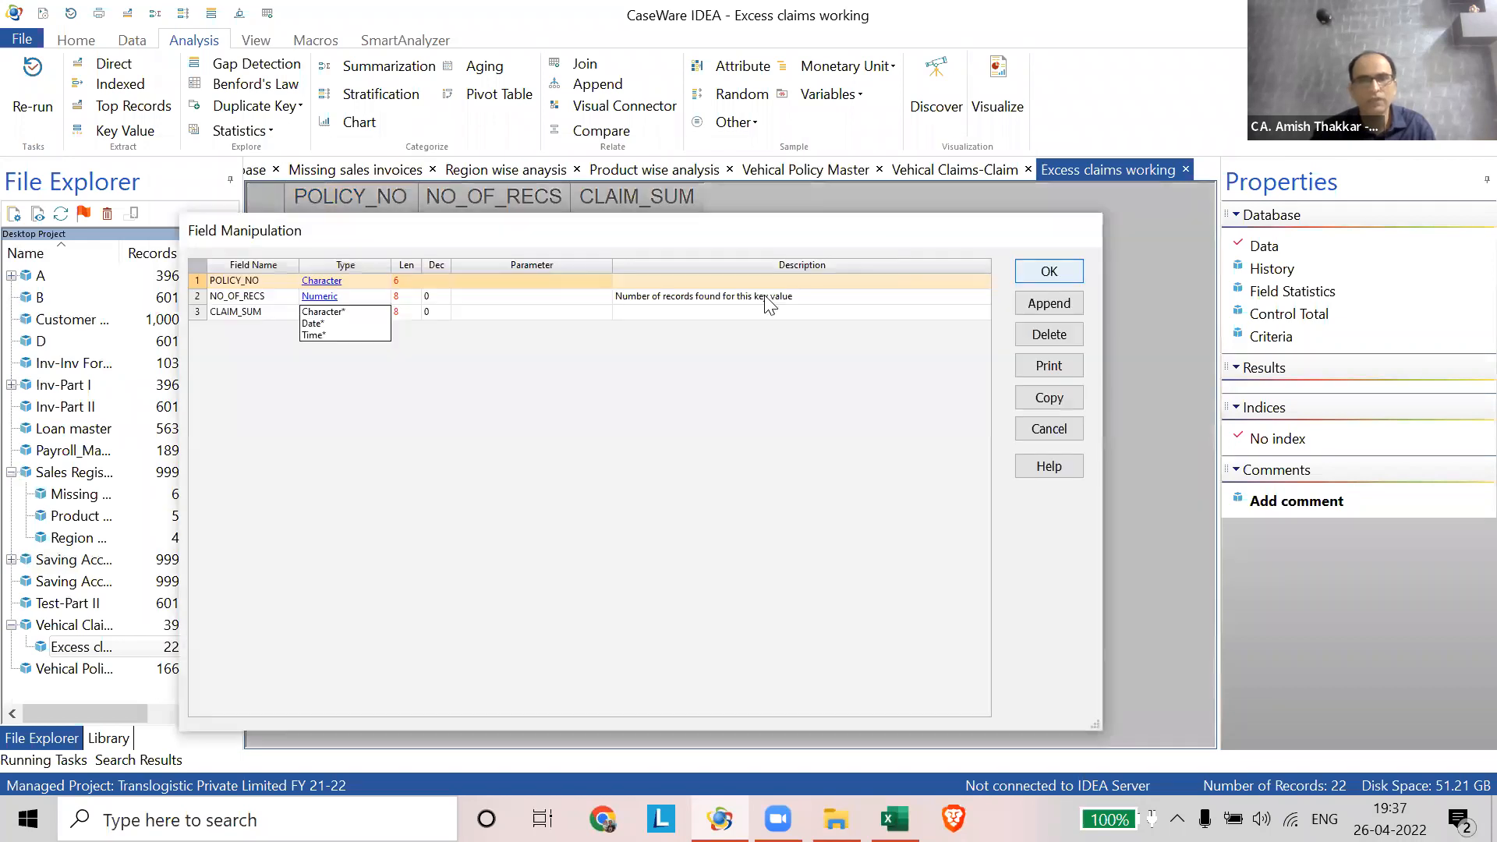
pyautogui.click(312, 322)
pyautogui.press('ctrl')
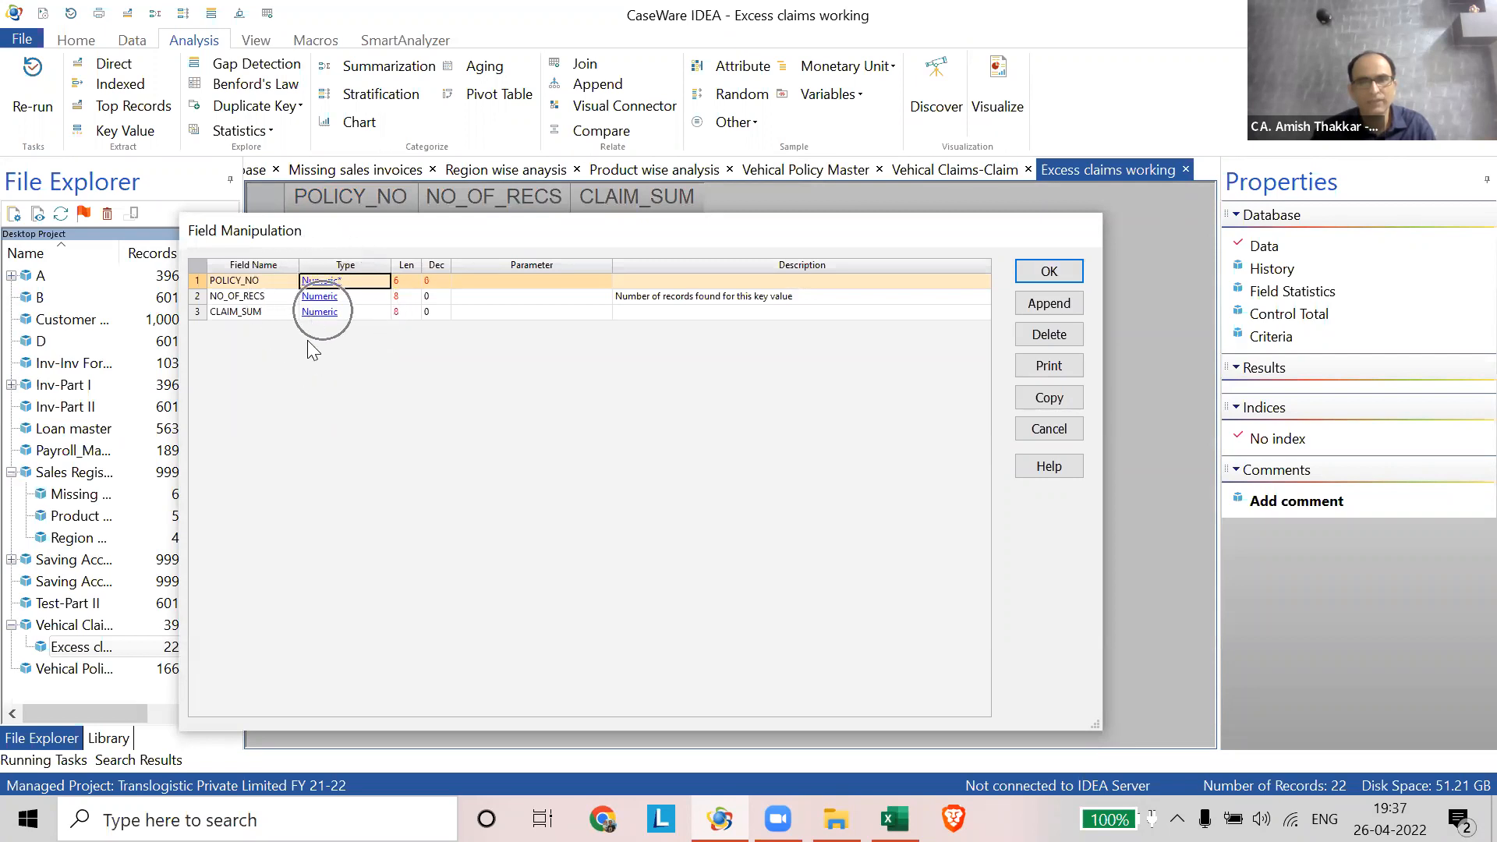
pyautogui.press('ctrl')
pyautogui.moveTo(381, 222); pyautogui.dragTo(328, 152)
pyautogui.click(995, 202)
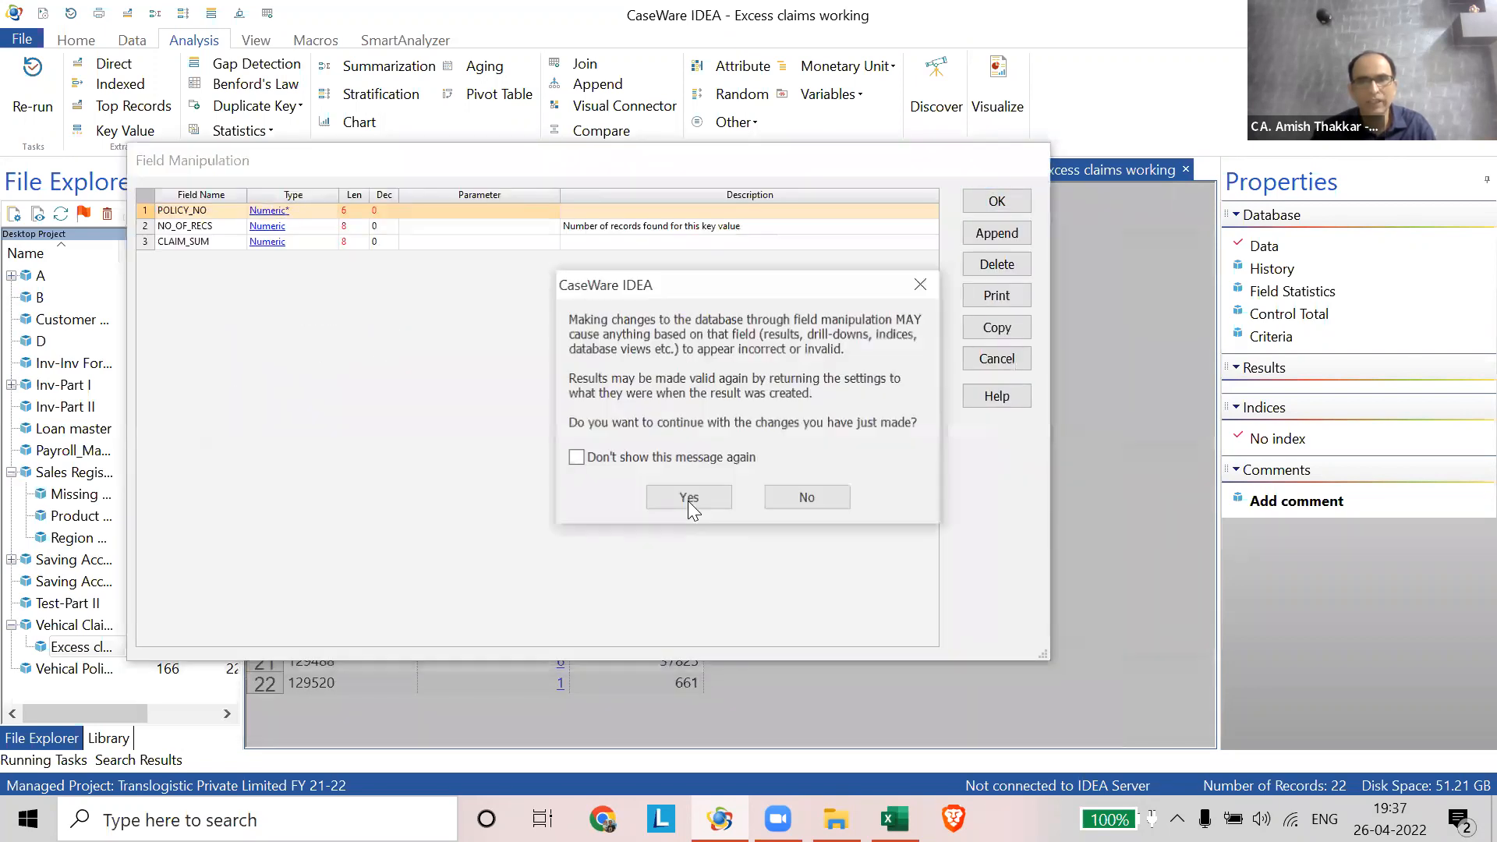
pyautogui.click(686, 498)
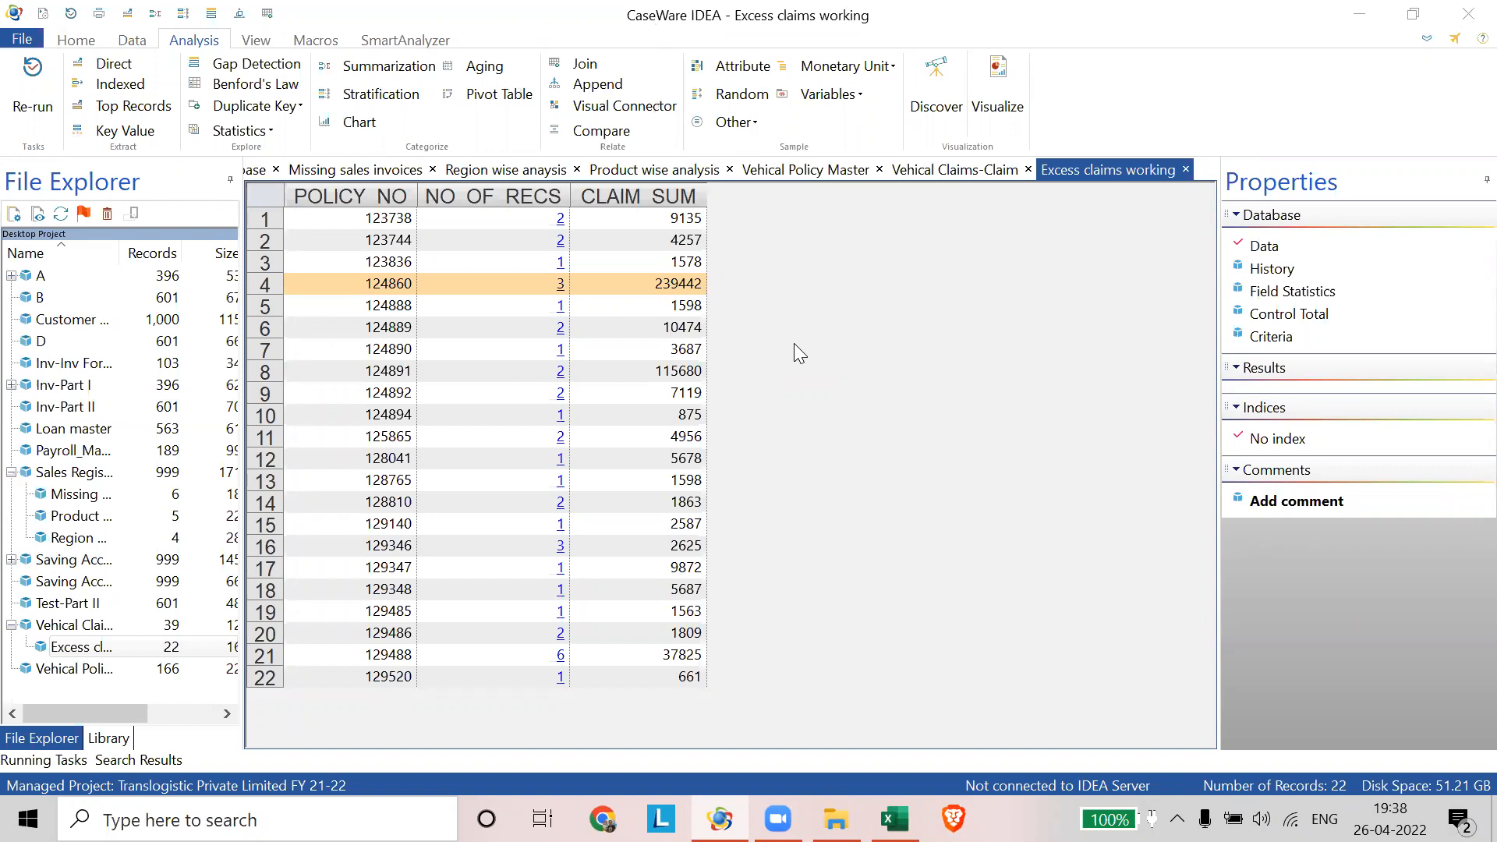
# - Start a database join with Excess claims working as primary and choose Vehical Policy Master as the secondary database
pyautogui.click(589, 66)
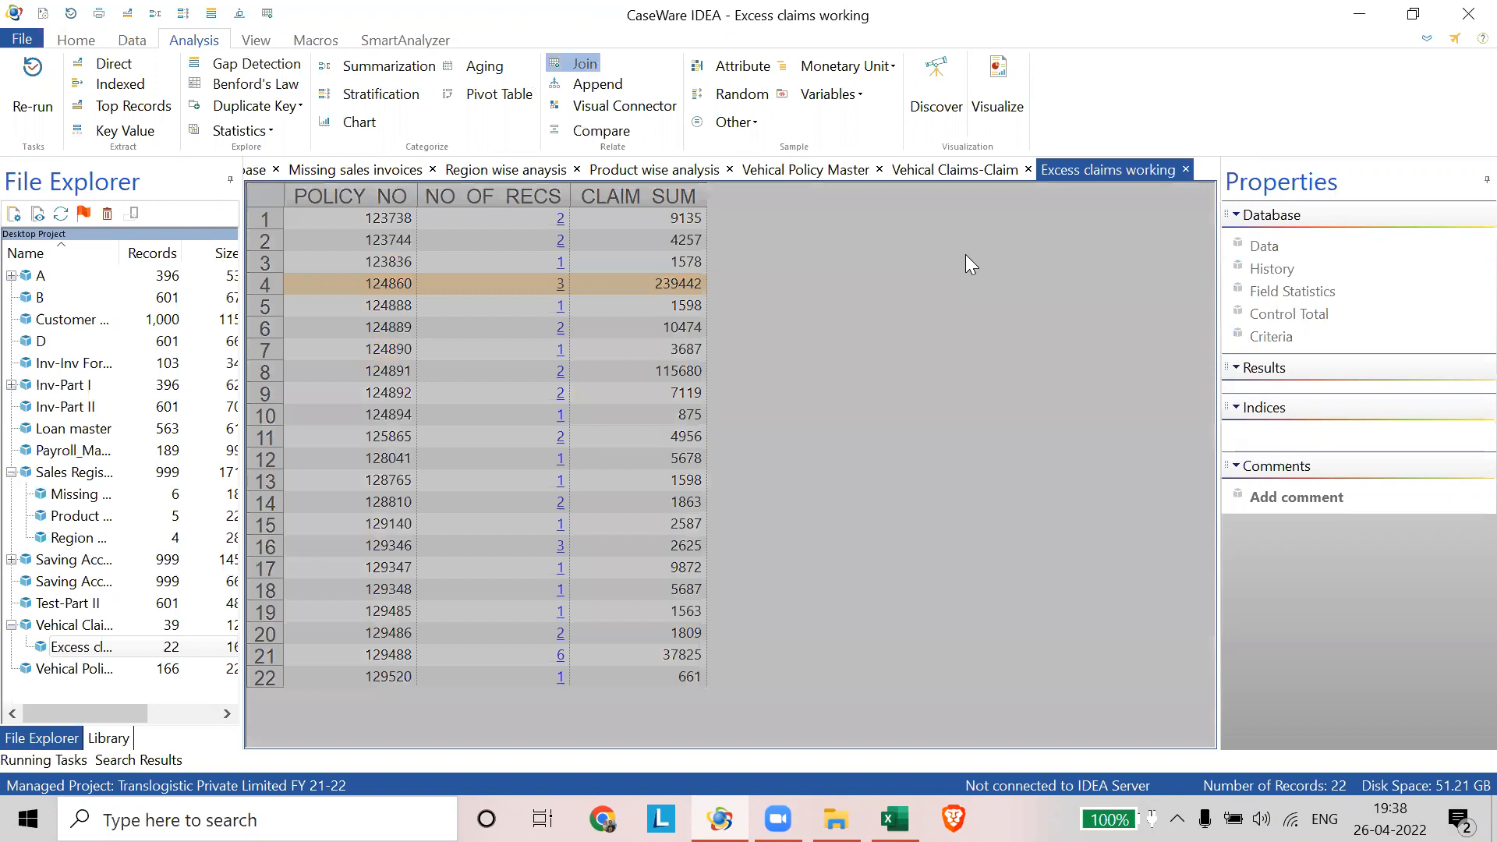
pyautogui.moveTo(842, 221); pyautogui.dragTo(868, 160)
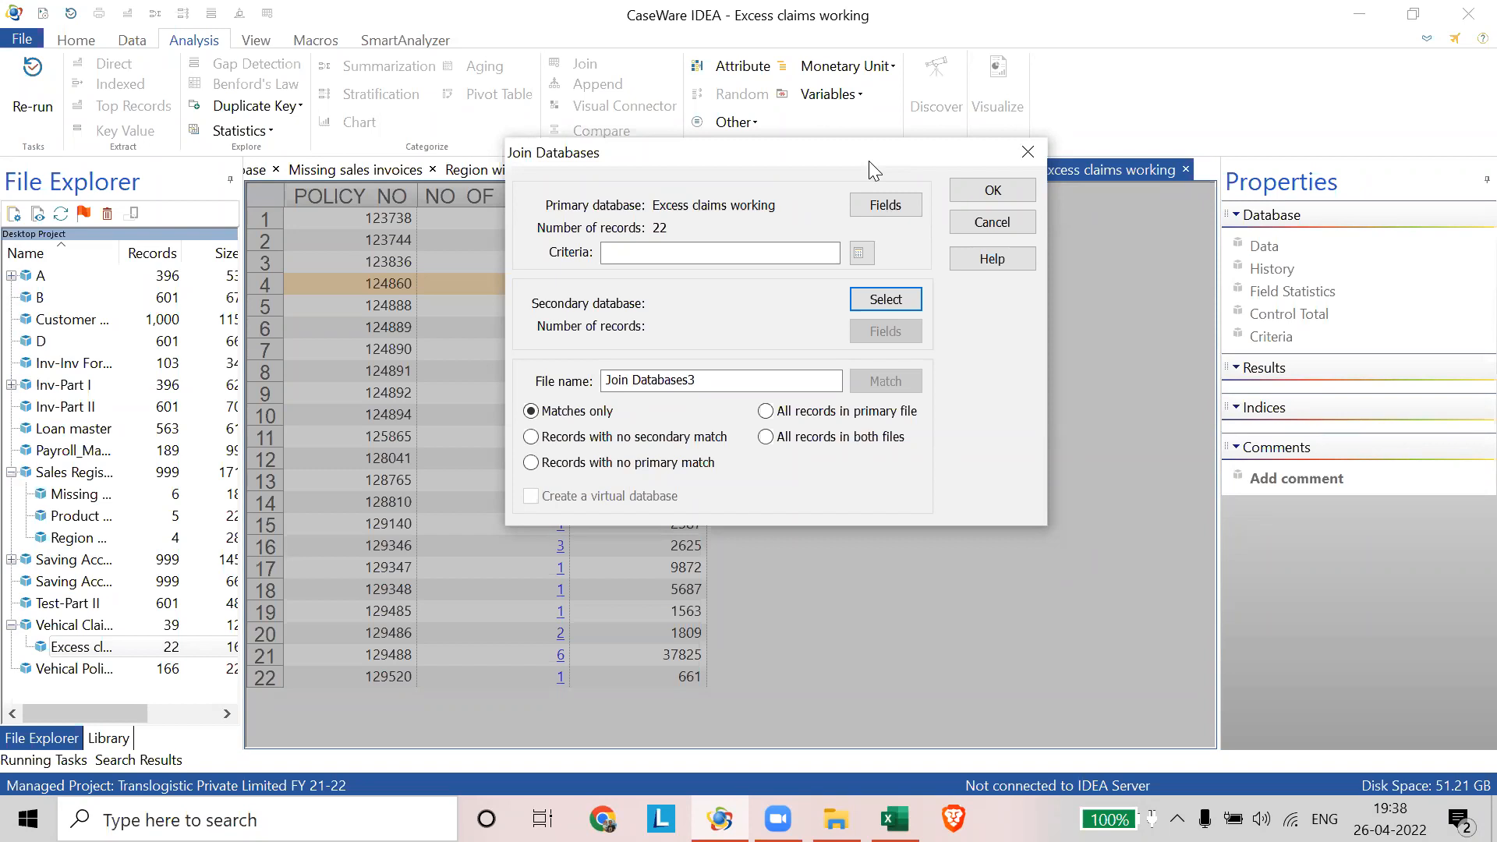
pyautogui.moveTo(758, 156); pyautogui.dragTo(630, 151)
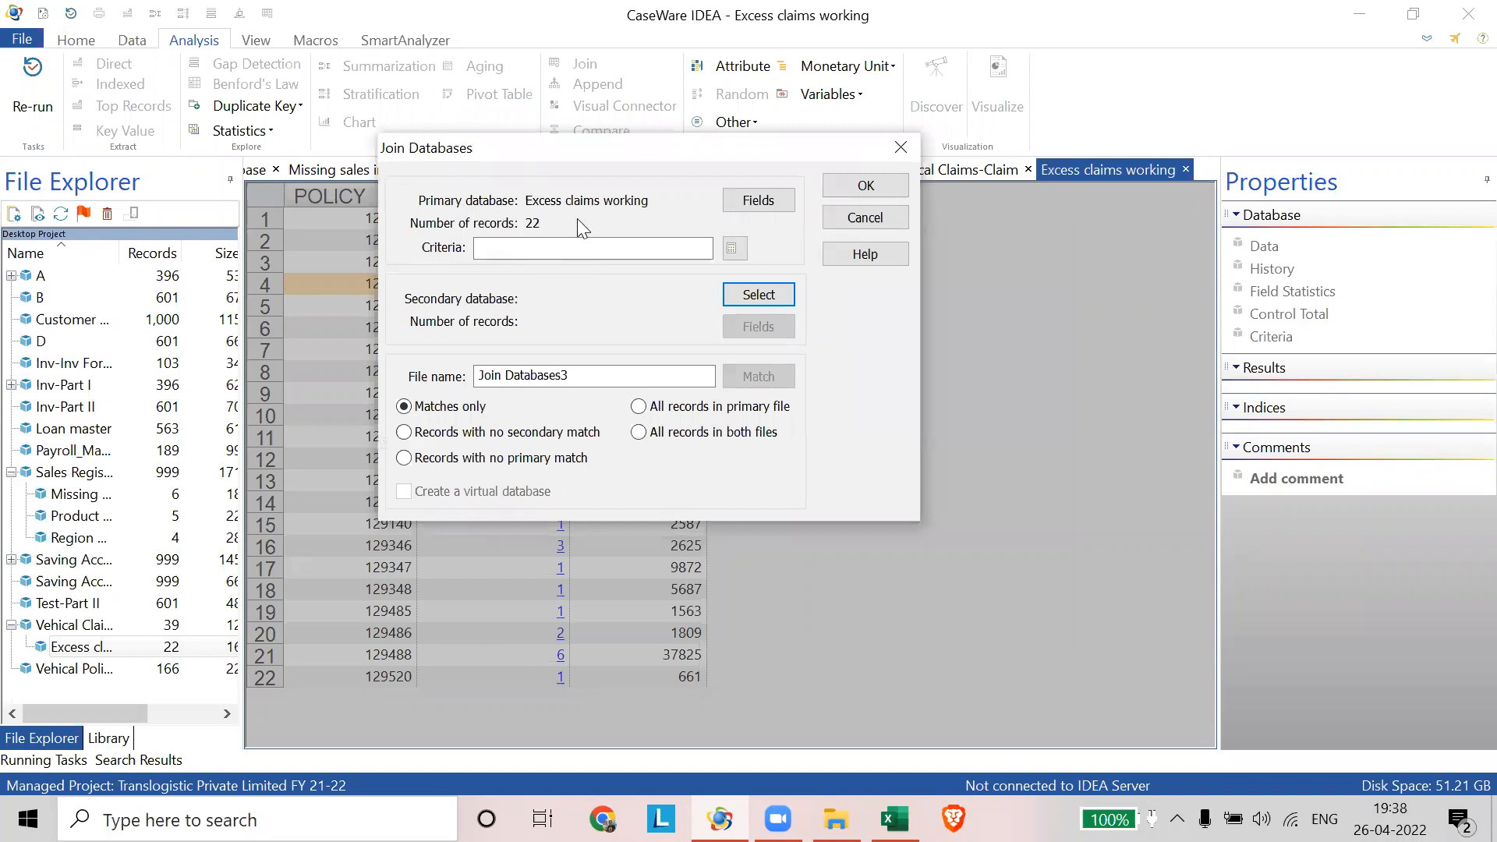
pyautogui.moveTo(658, 143); pyautogui.dragTo(706, 425)
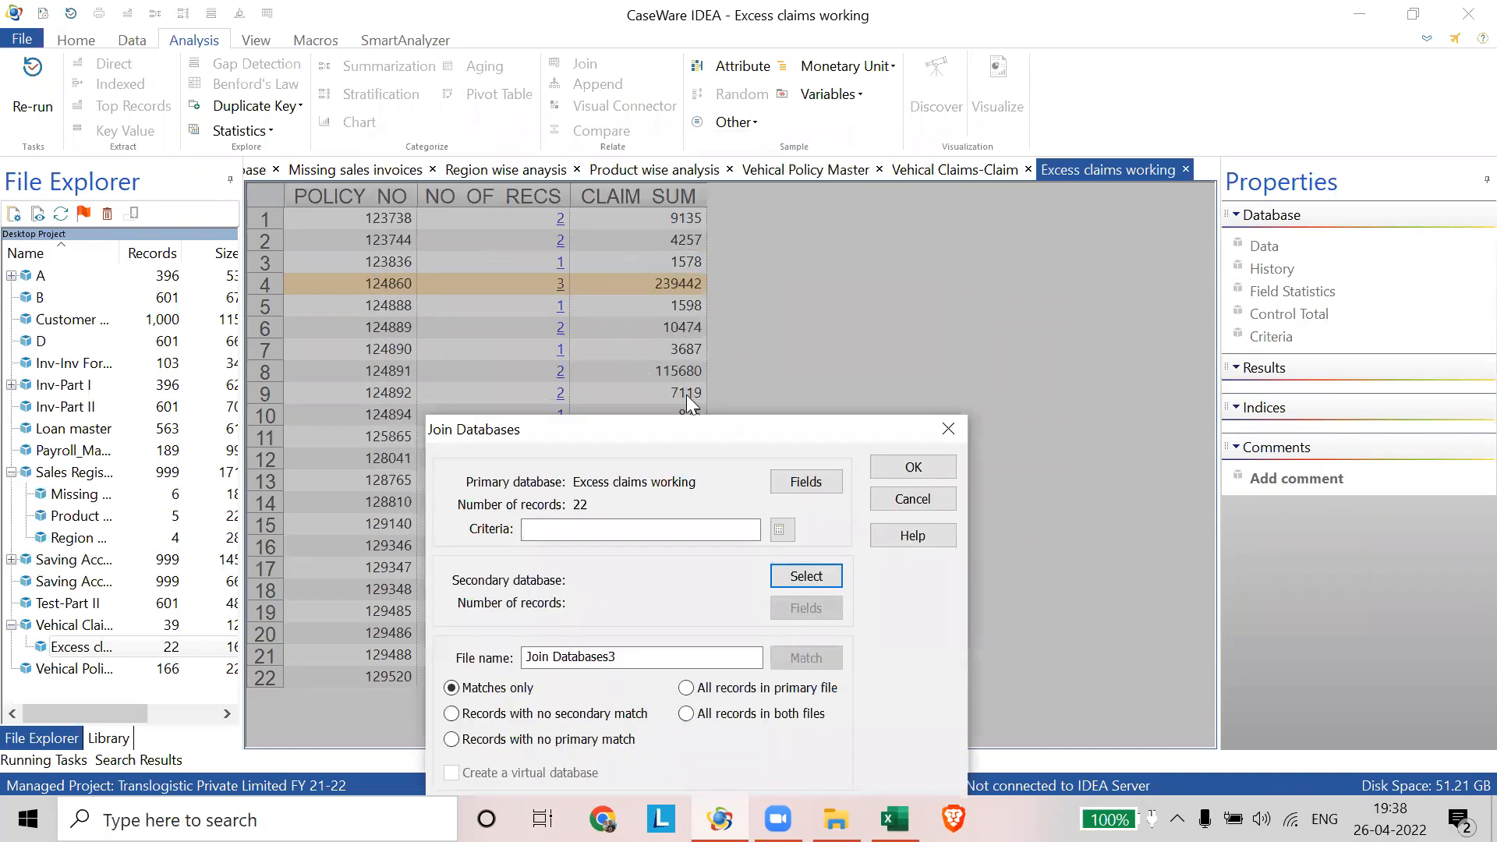
pyautogui.moveTo(696, 435); pyautogui.dragTo(761, 224)
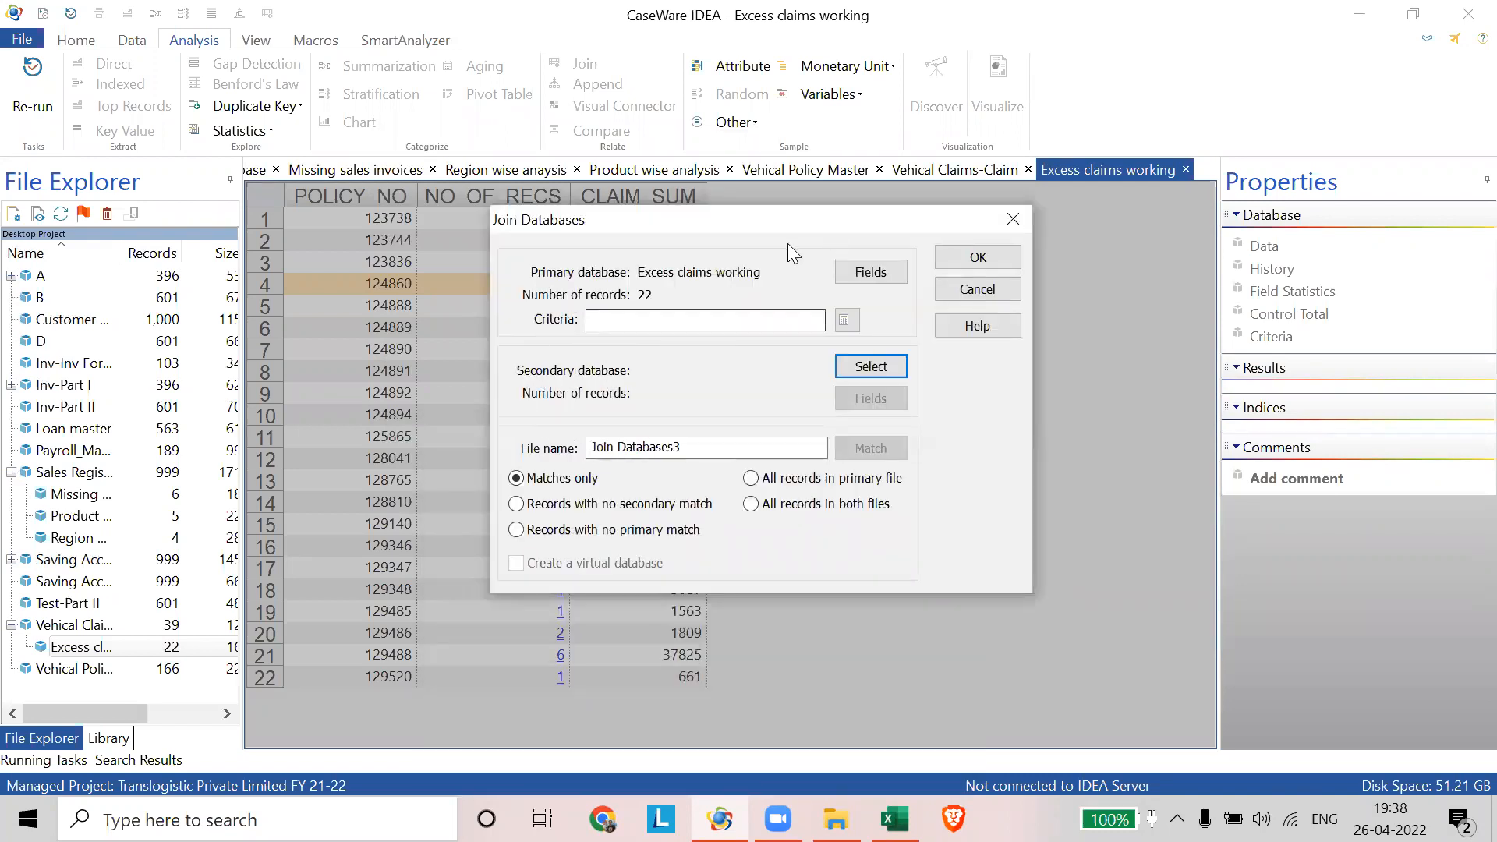
pyautogui.click(809, 167)
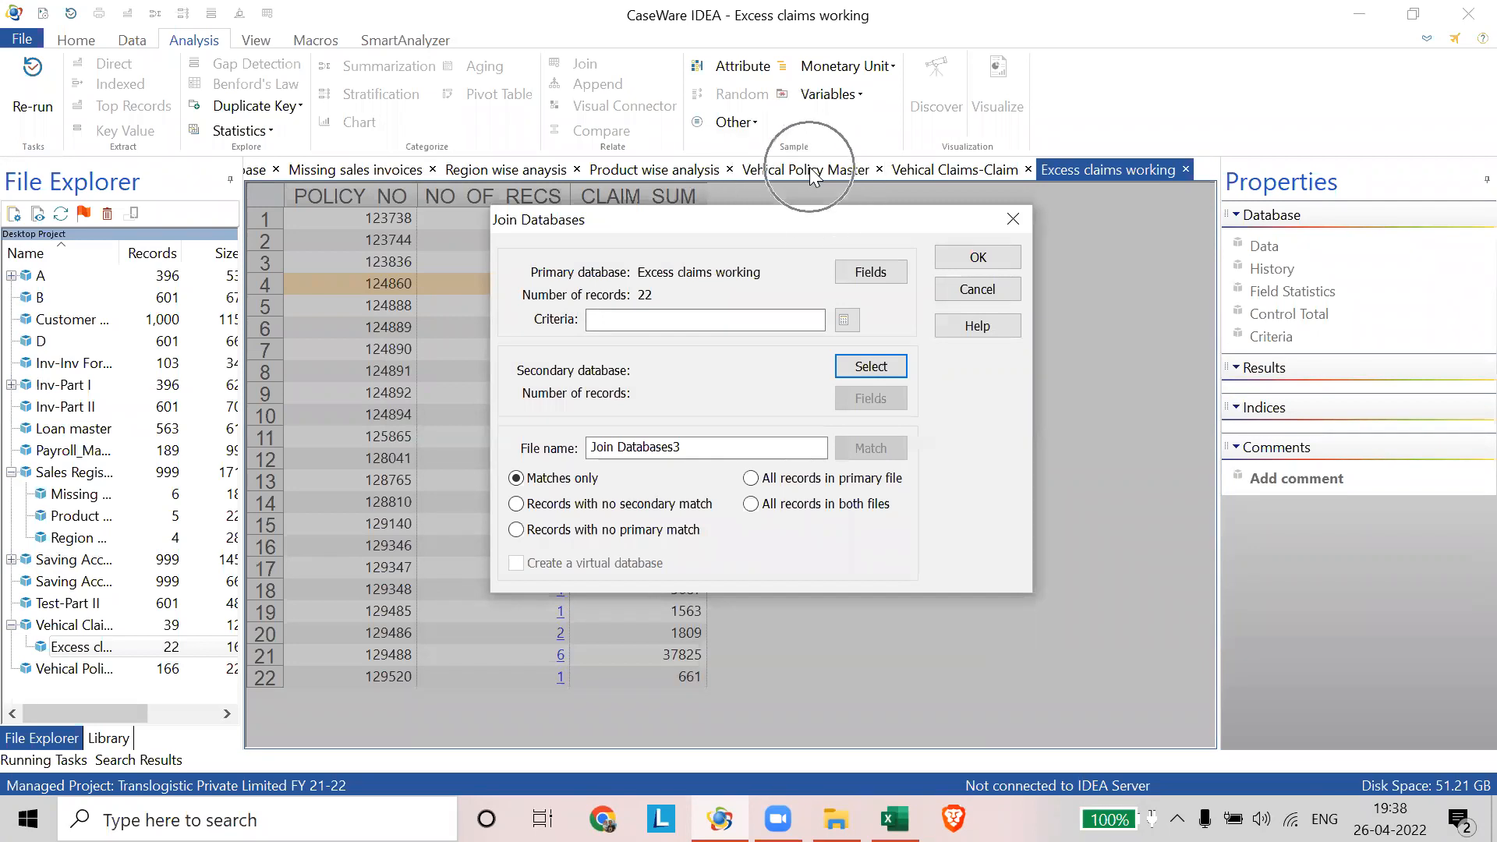
pyautogui.click(871, 367)
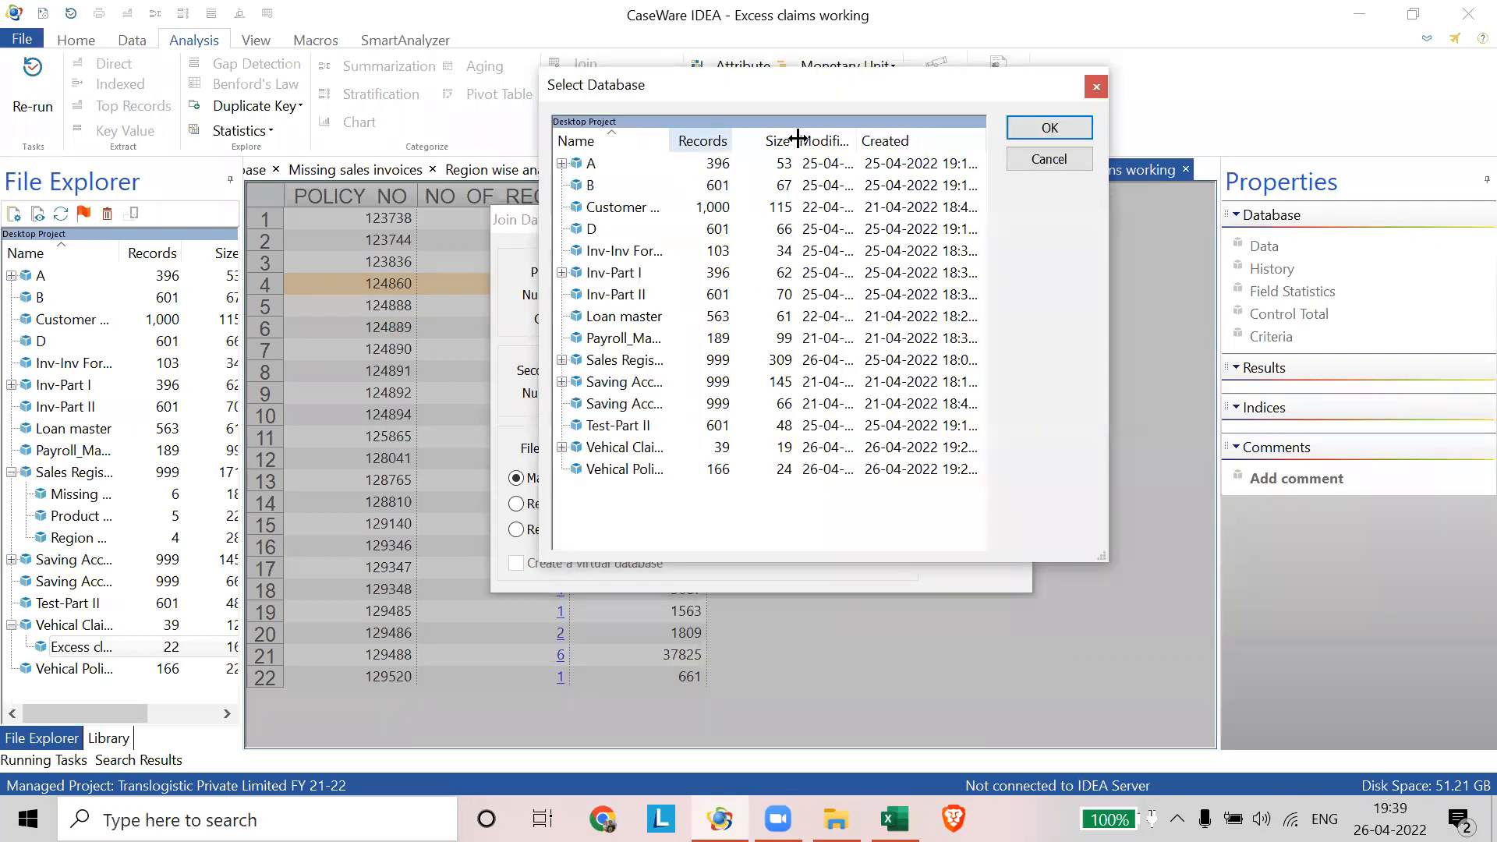
pyautogui.moveTo(797, 139); pyautogui.dragTo(815, 138)
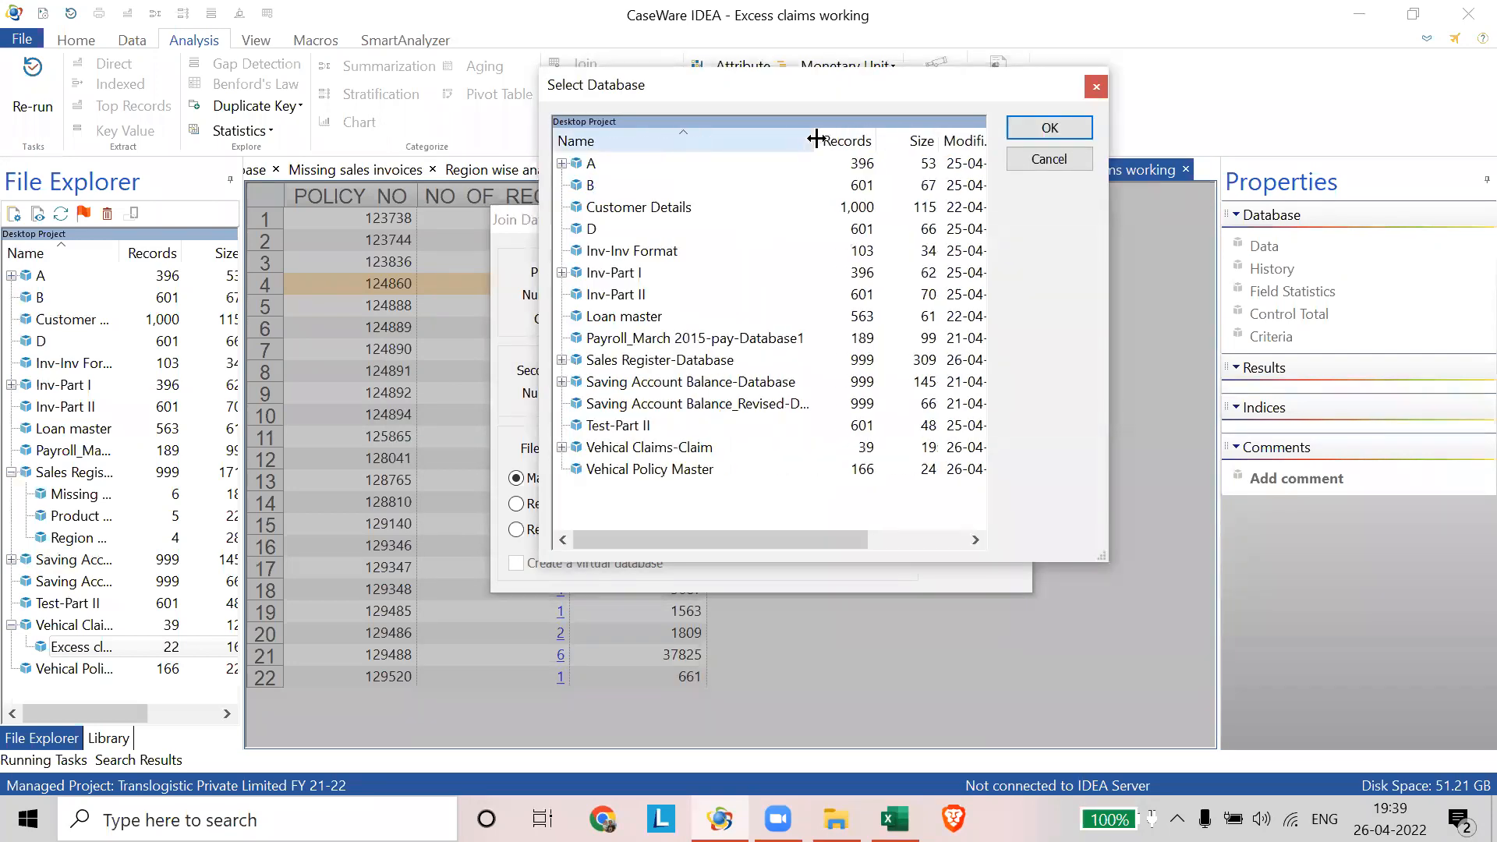
pyautogui.click(695, 471)
pyautogui.doubleClick(700, 470)
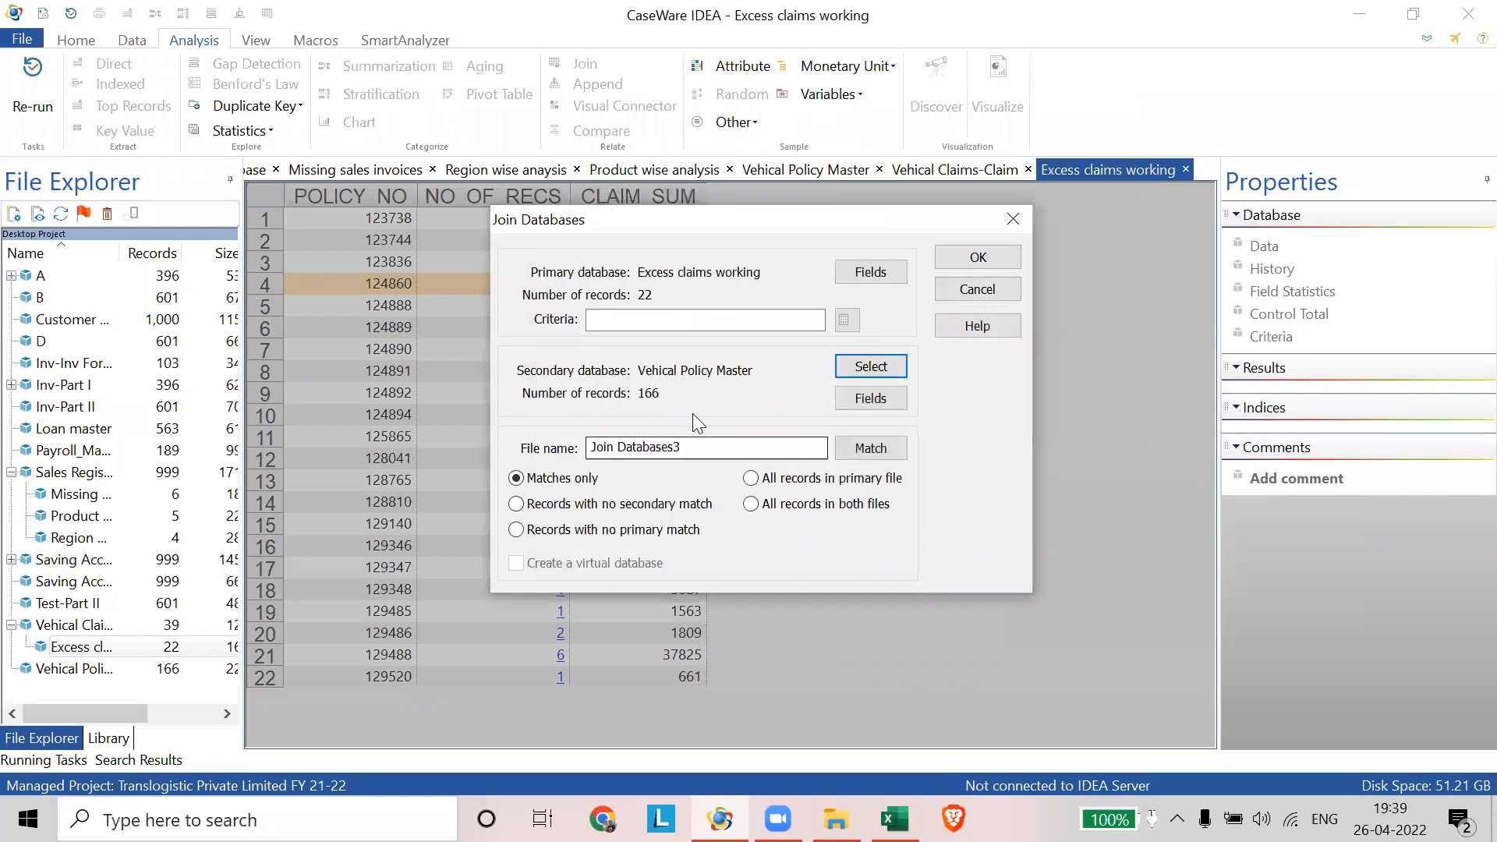
pyautogui.moveTo(675, 219); pyautogui.dragTo(638, 62)
pyautogui.press('ctrl')
pyautogui.press('ctrl')
pyautogui.press('ctrl')
pyautogui.press('ctrl')
pyautogui.press('ctrl')
pyautogui.press('ctrl')
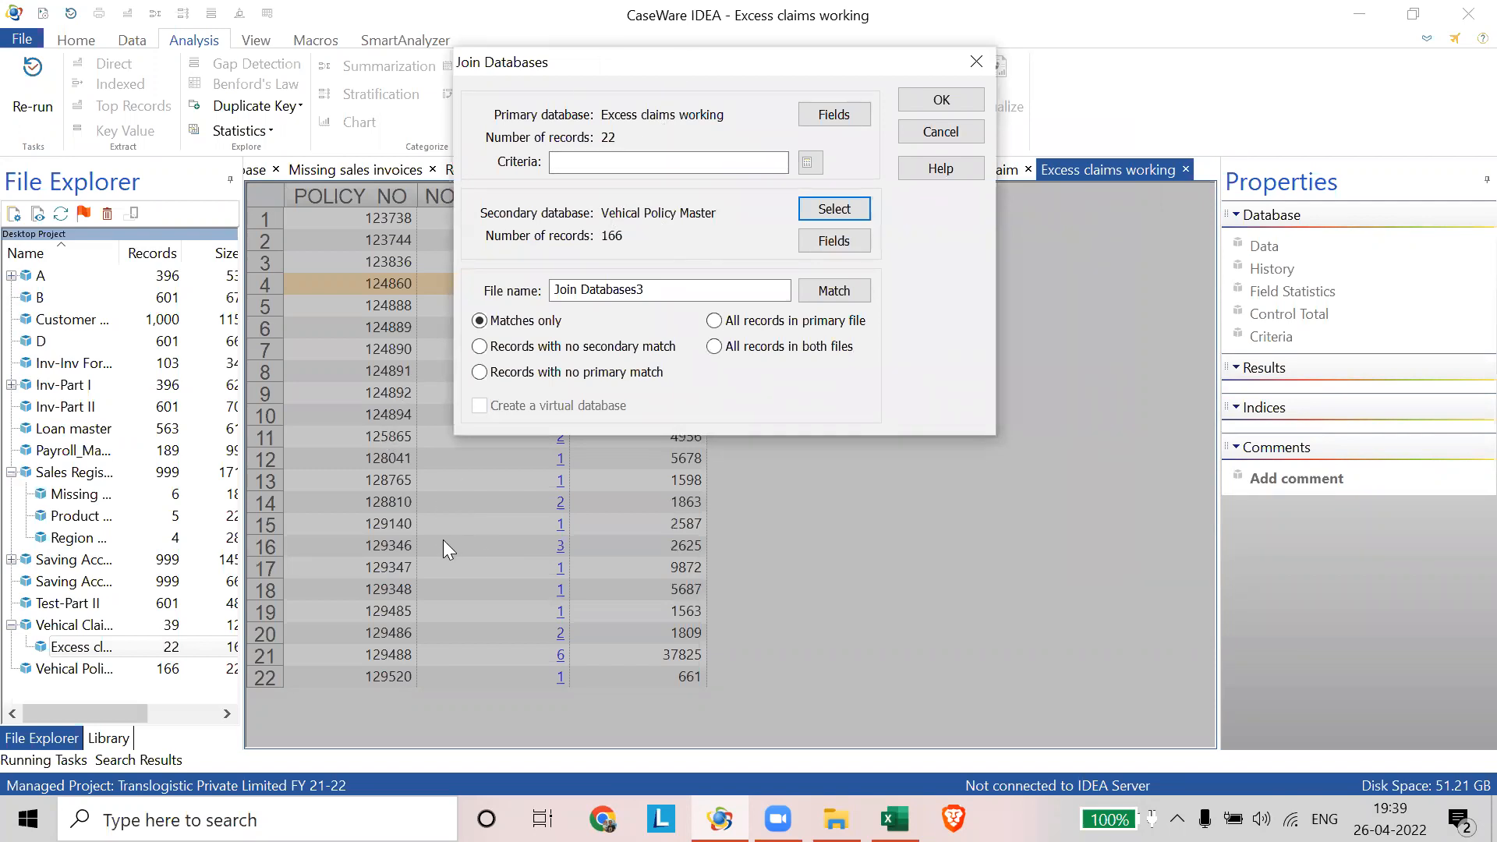
pyautogui.press('ctrl')
# - Limit the fields included from the secondary database to VEHICLE_NO and SUM_INSURED
pyautogui.click(836, 245)
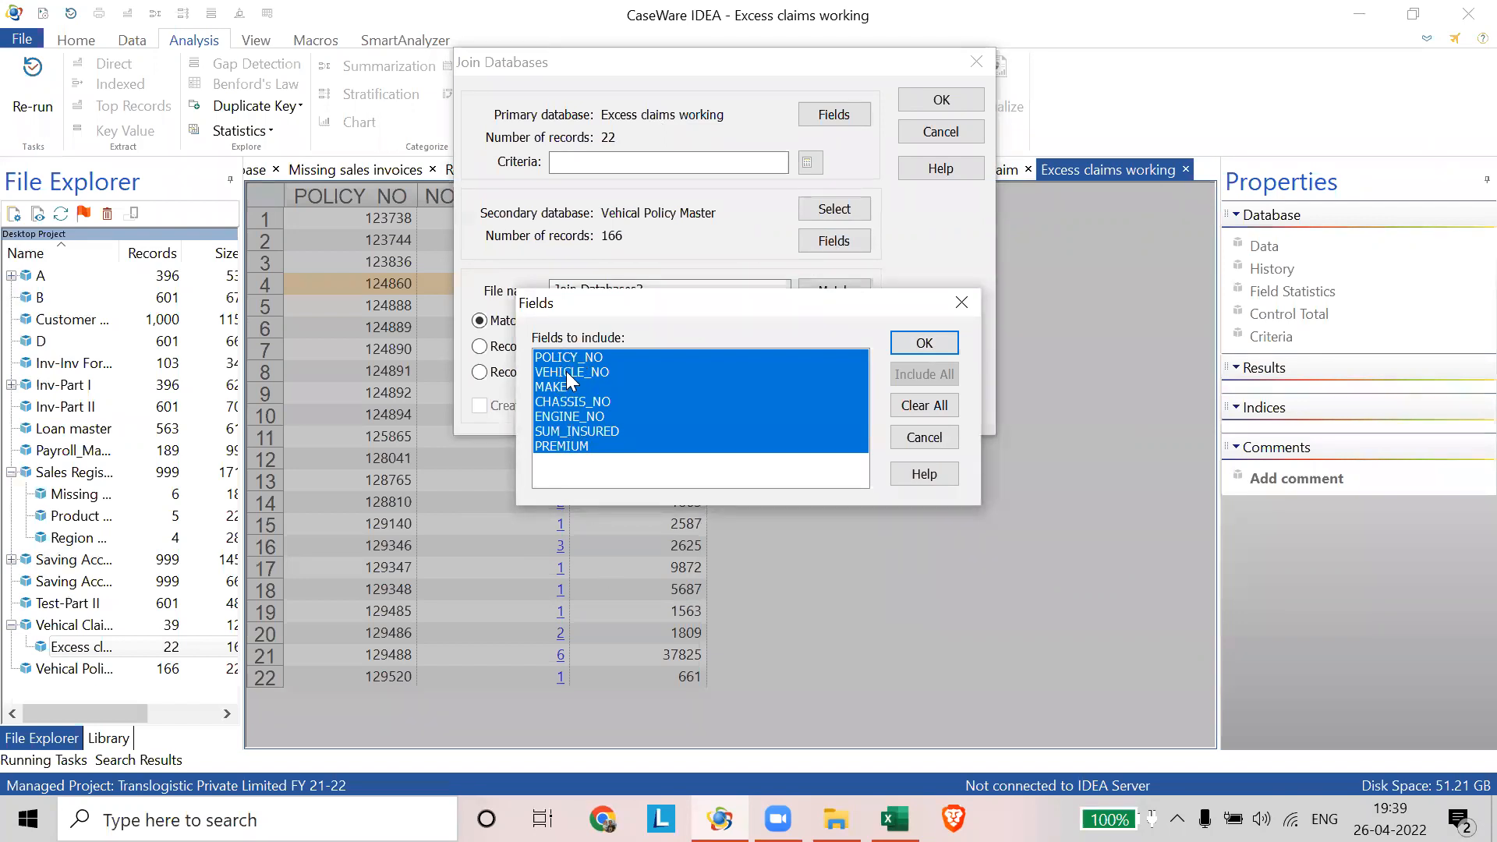
pyautogui.click(956, 407)
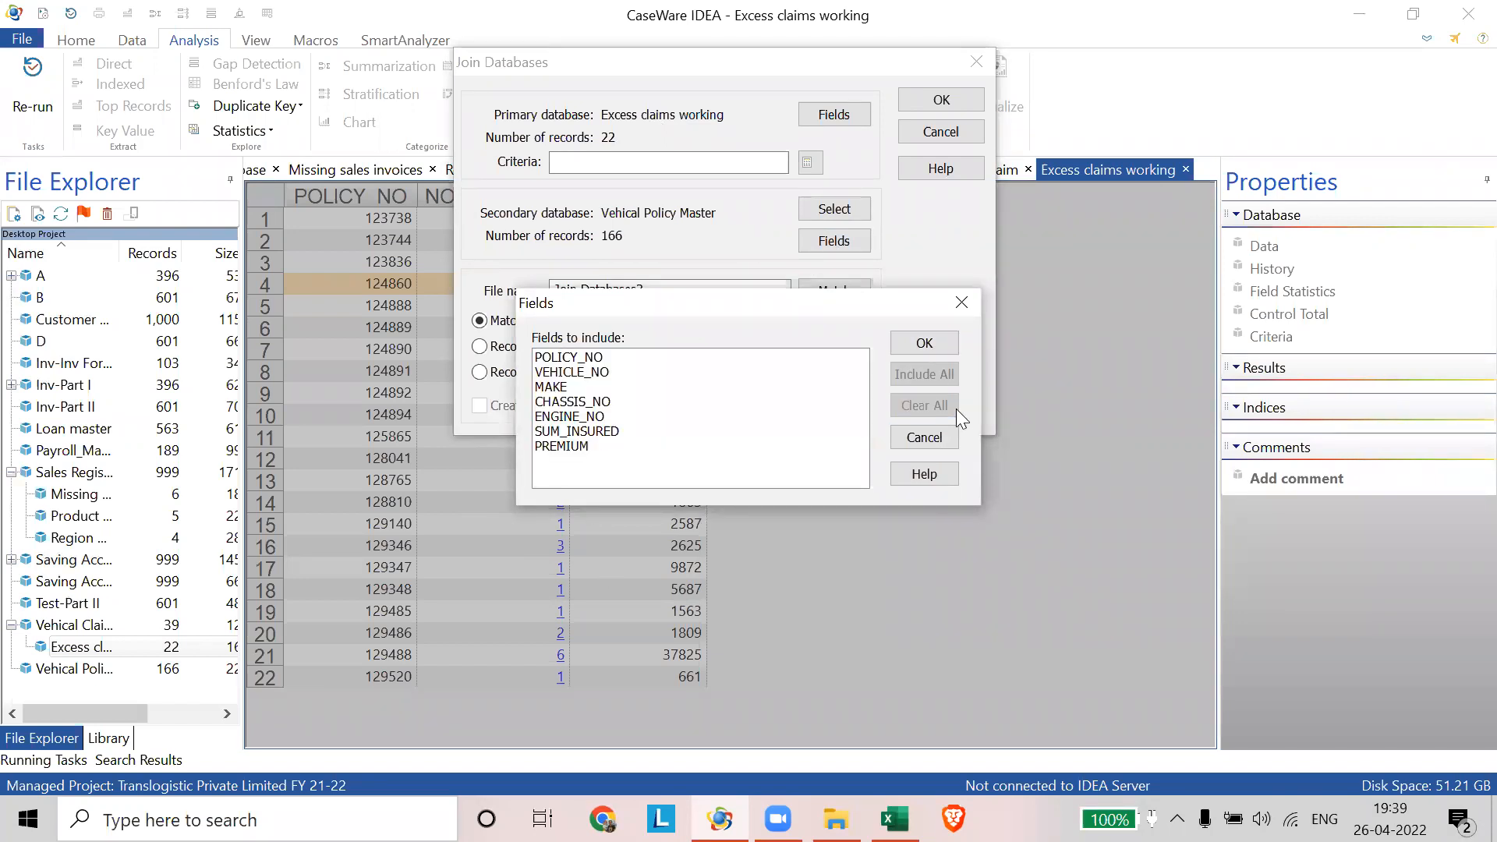
pyautogui.click(583, 431)
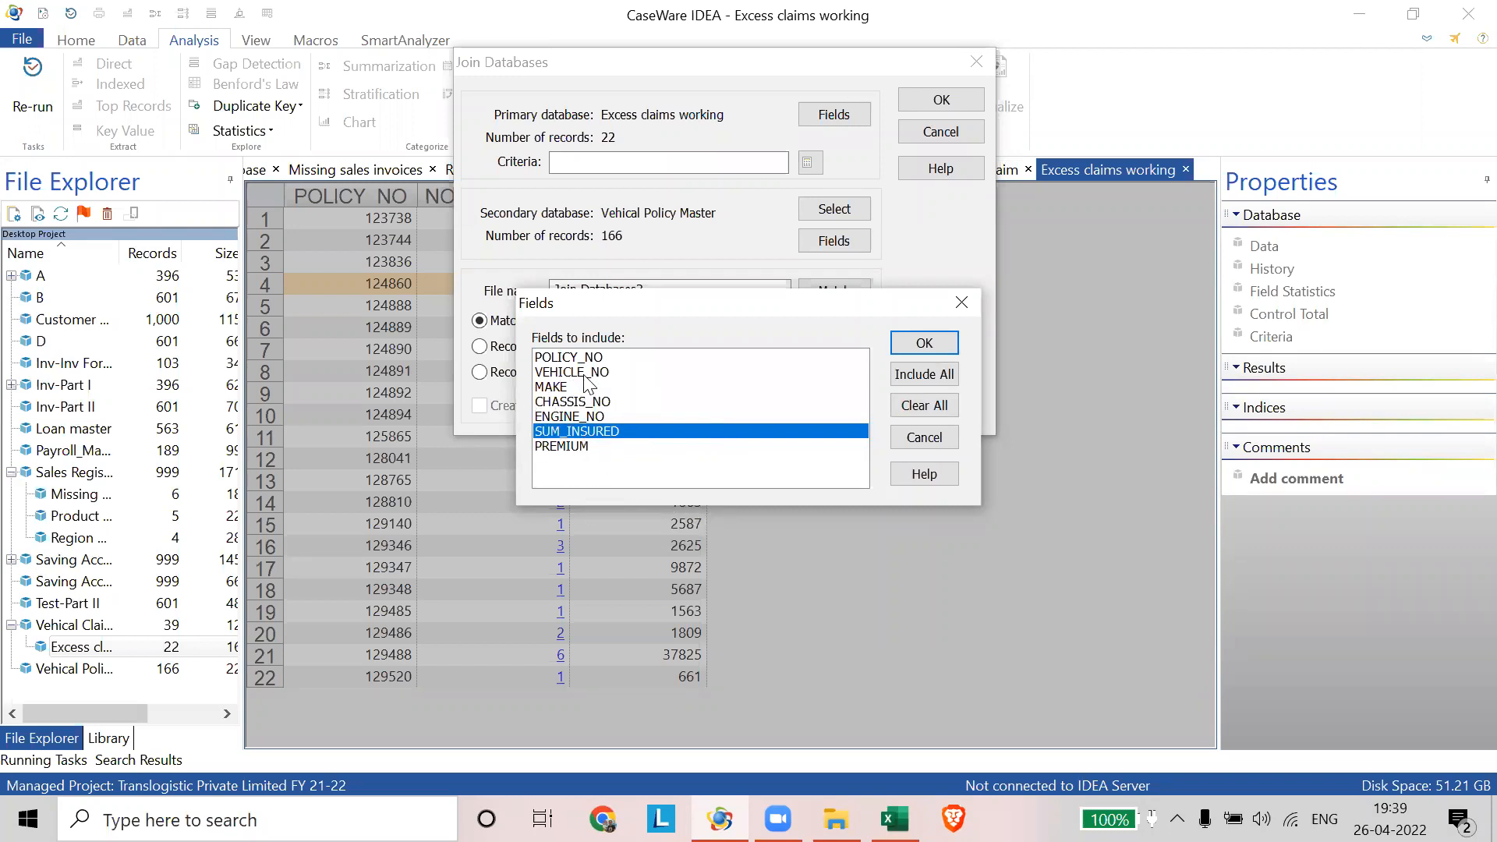
pyautogui.click(583, 373)
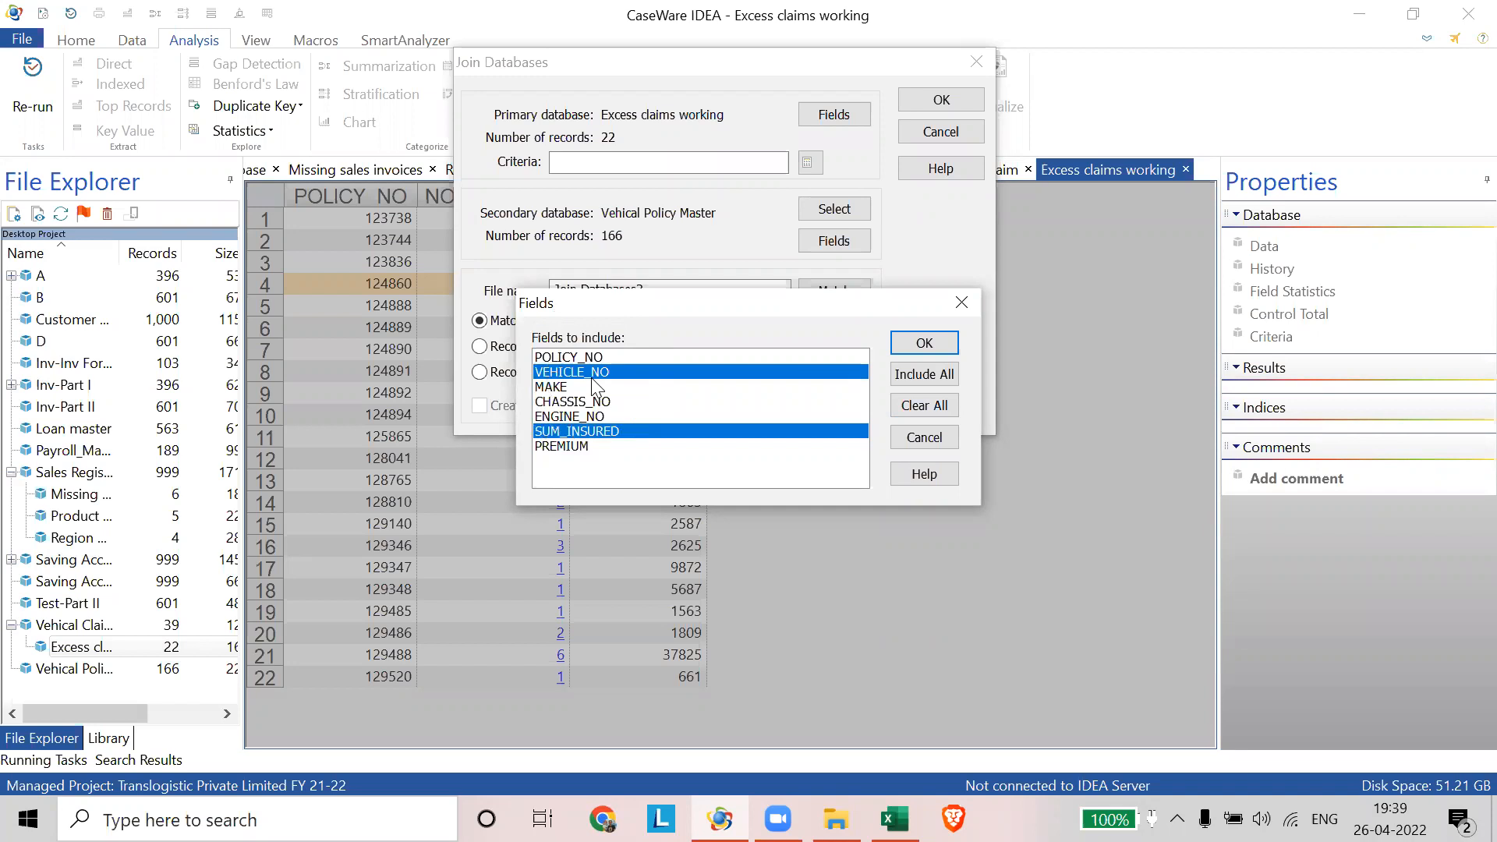
pyautogui.click(928, 405)
pyautogui.click(599, 433)
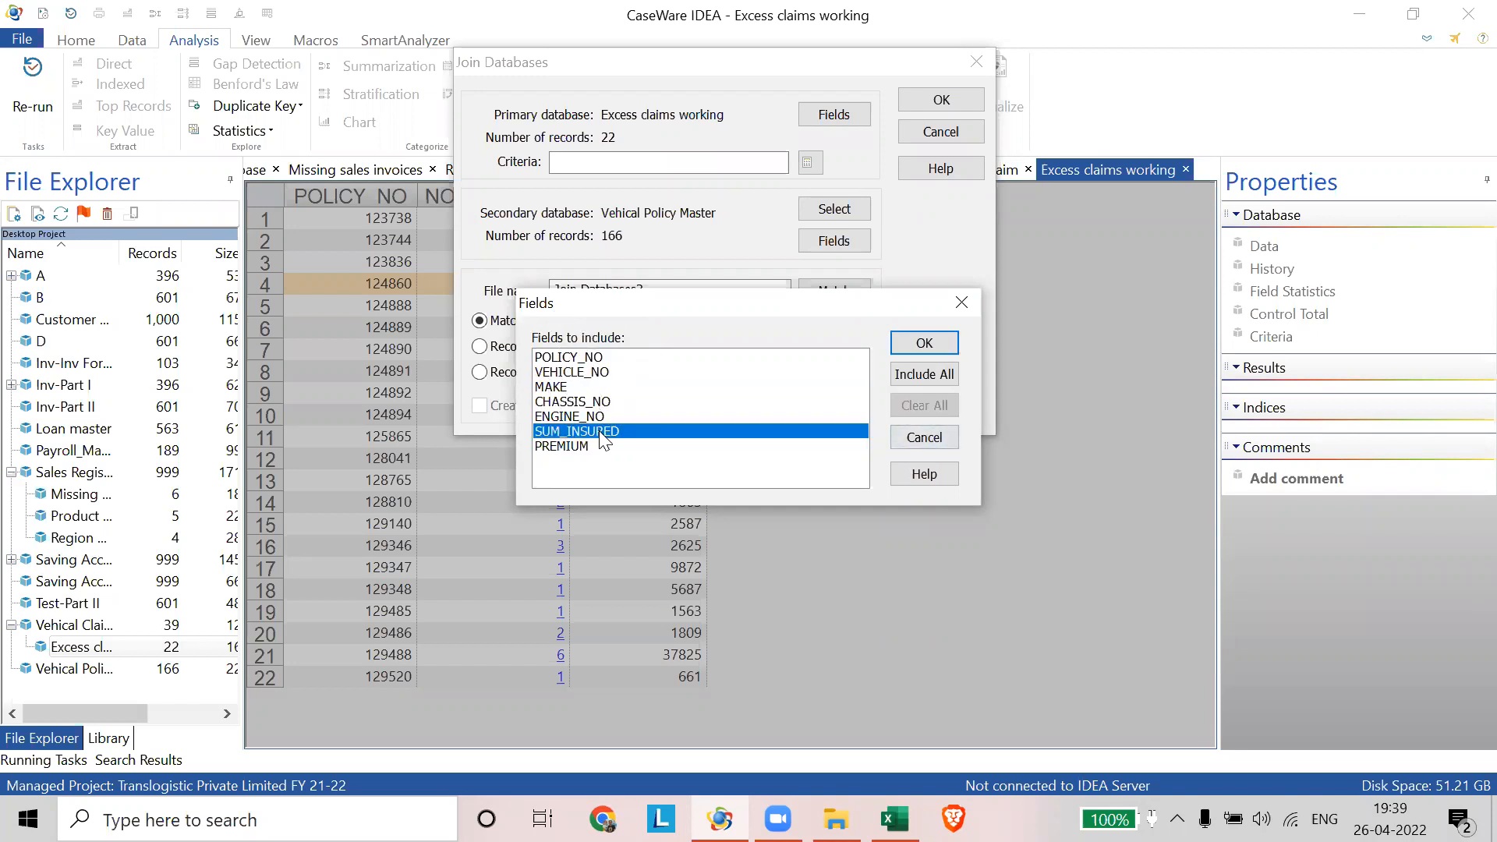
pyautogui.click(597, 371)
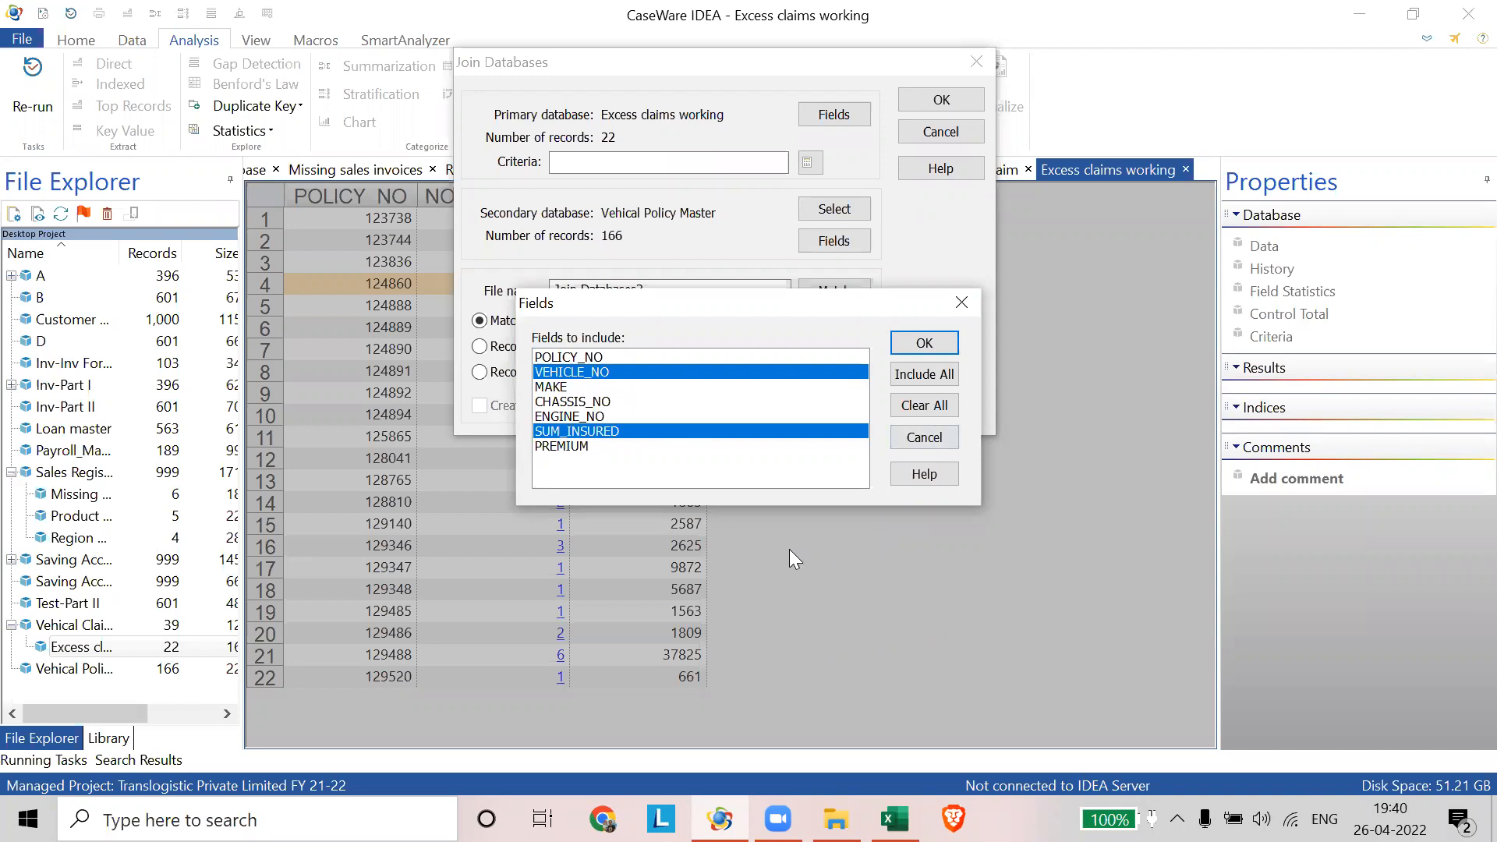
pyautogui.click(937, 345)
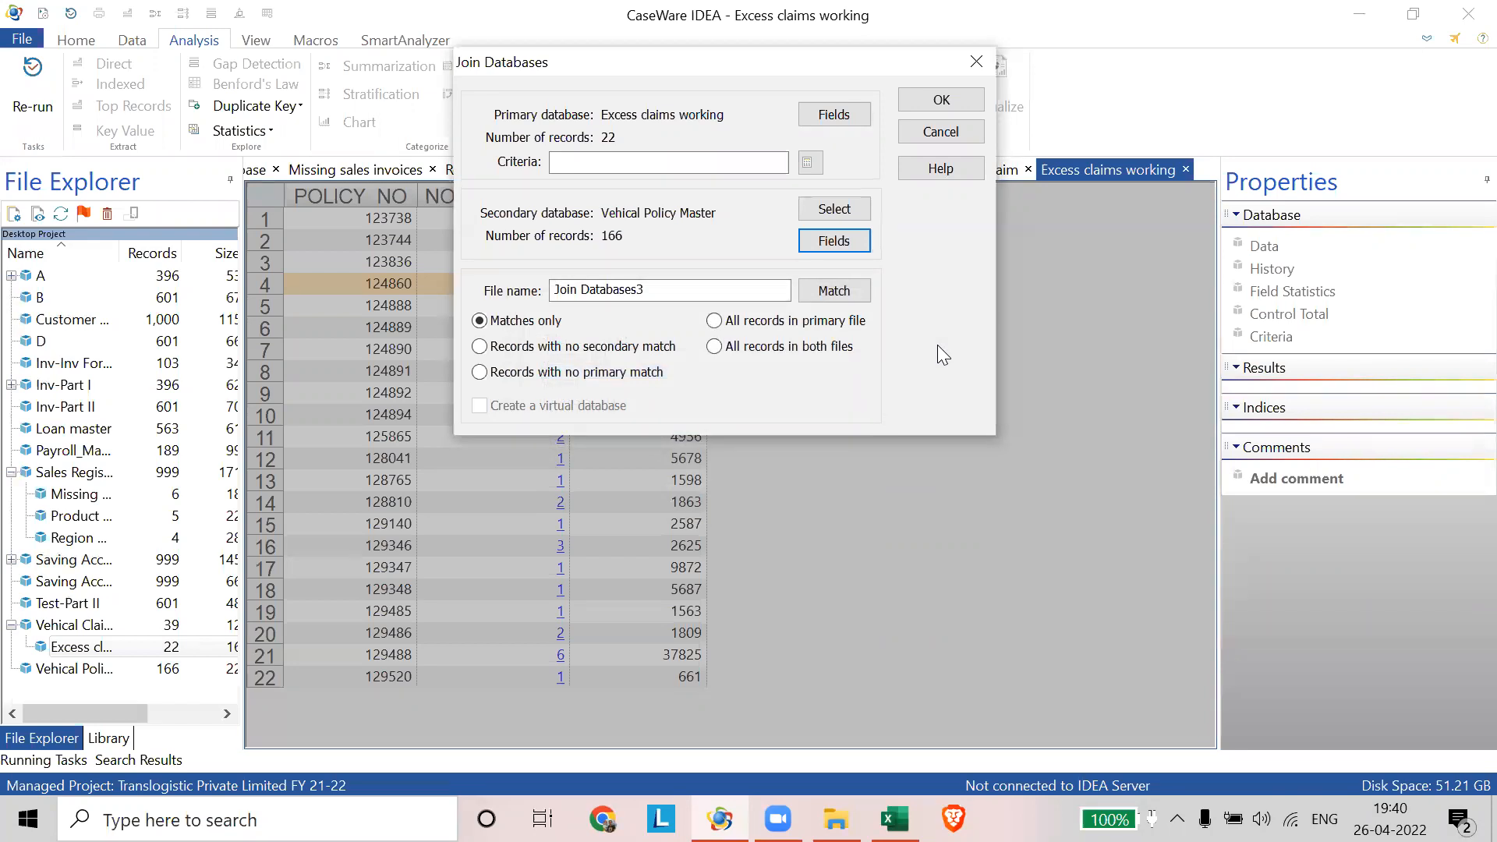
# - Match the two databases on POLICY_NO in ascending order, using POLICY_NO as both the primary and secondary key
pyautogui.click(833, 290)
pyautogui.click(832, 290)
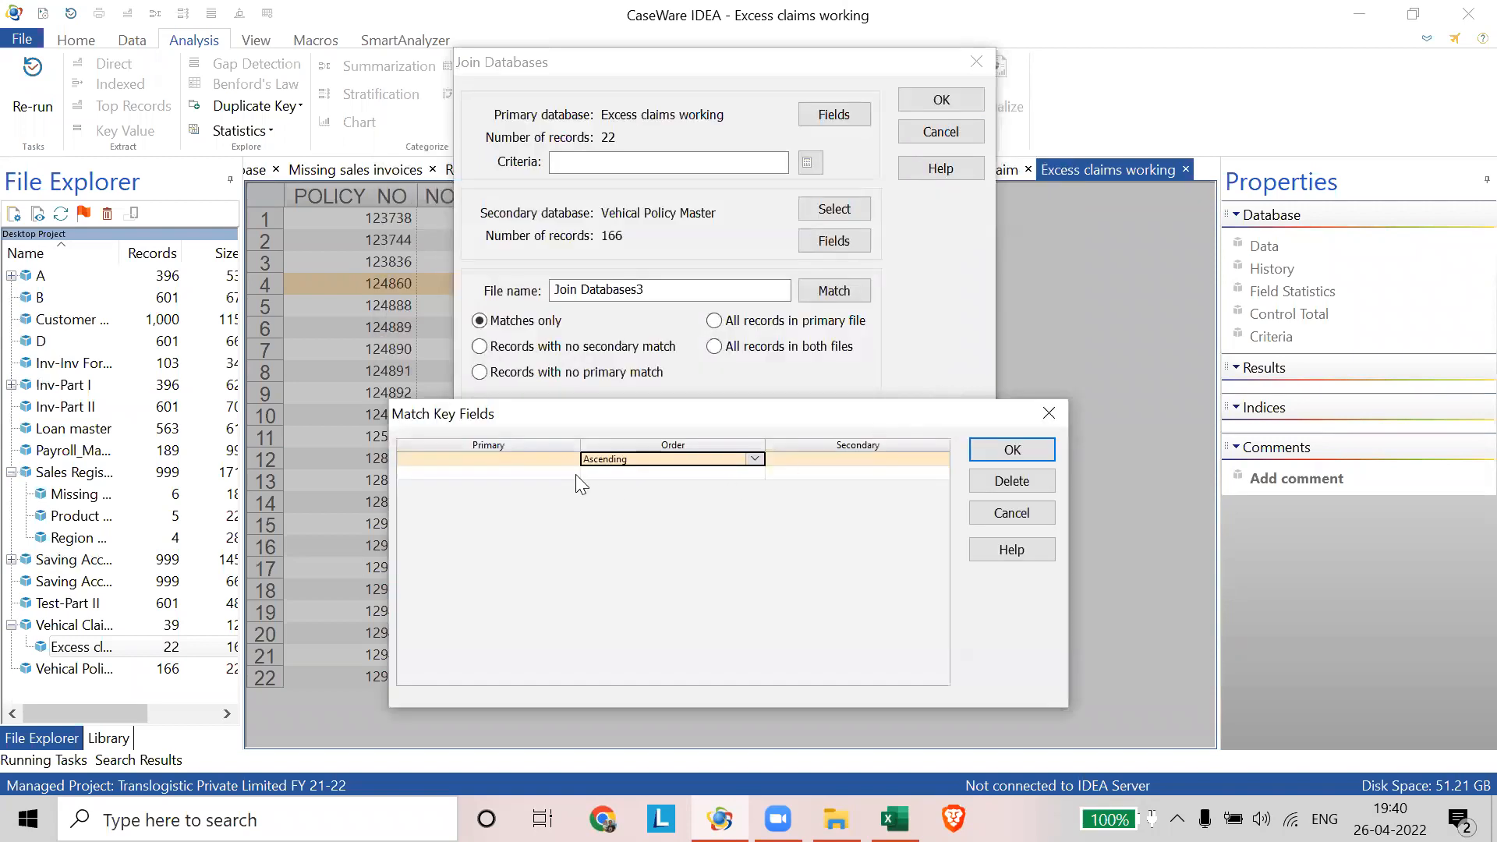
pyautogui.click(564, 454)
pyautogui.click(469, 471)
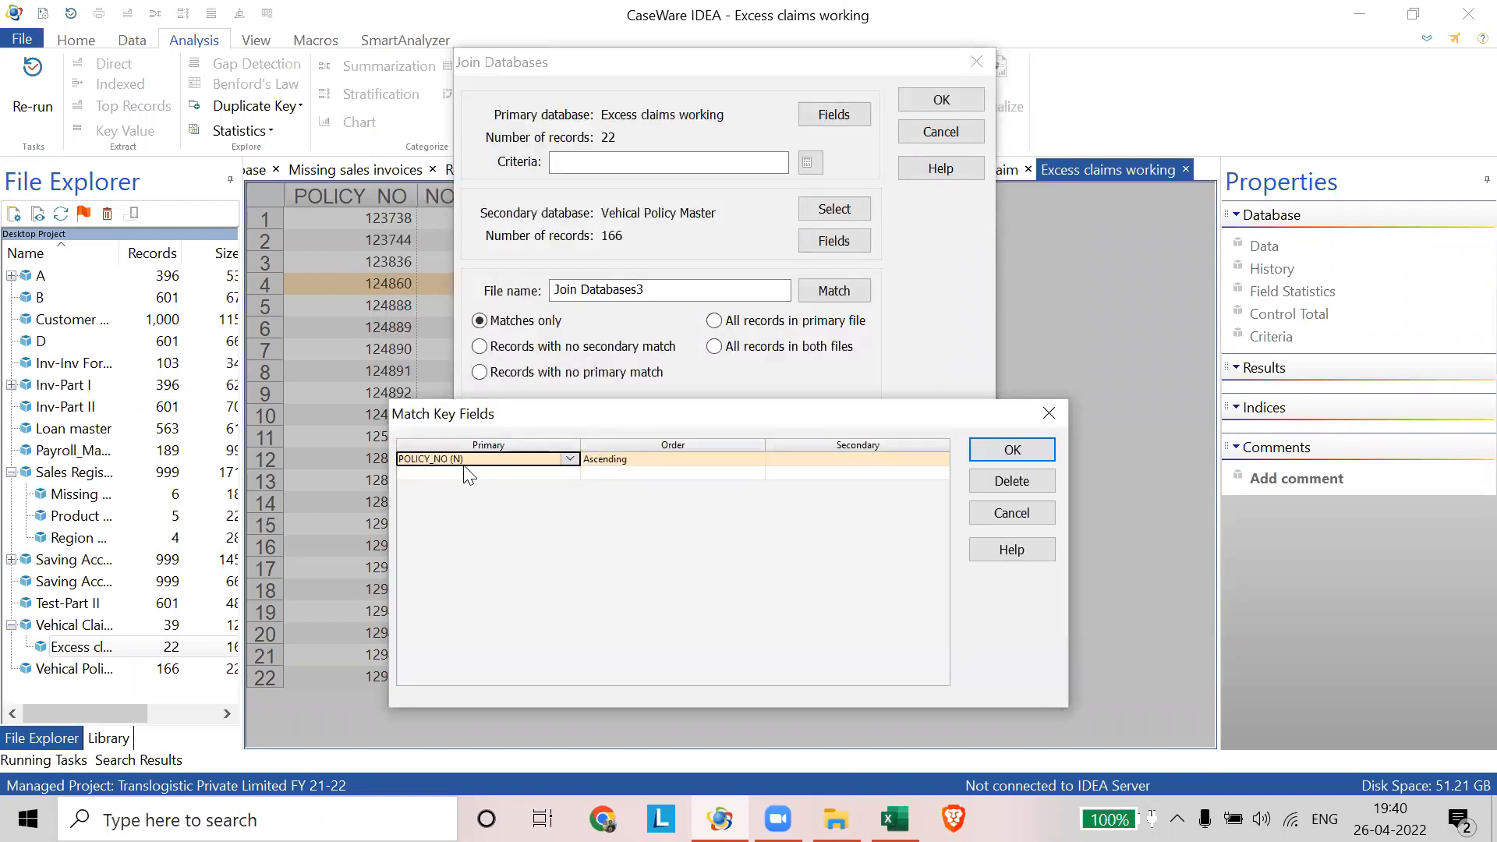
pyautogui.click(897, 458)
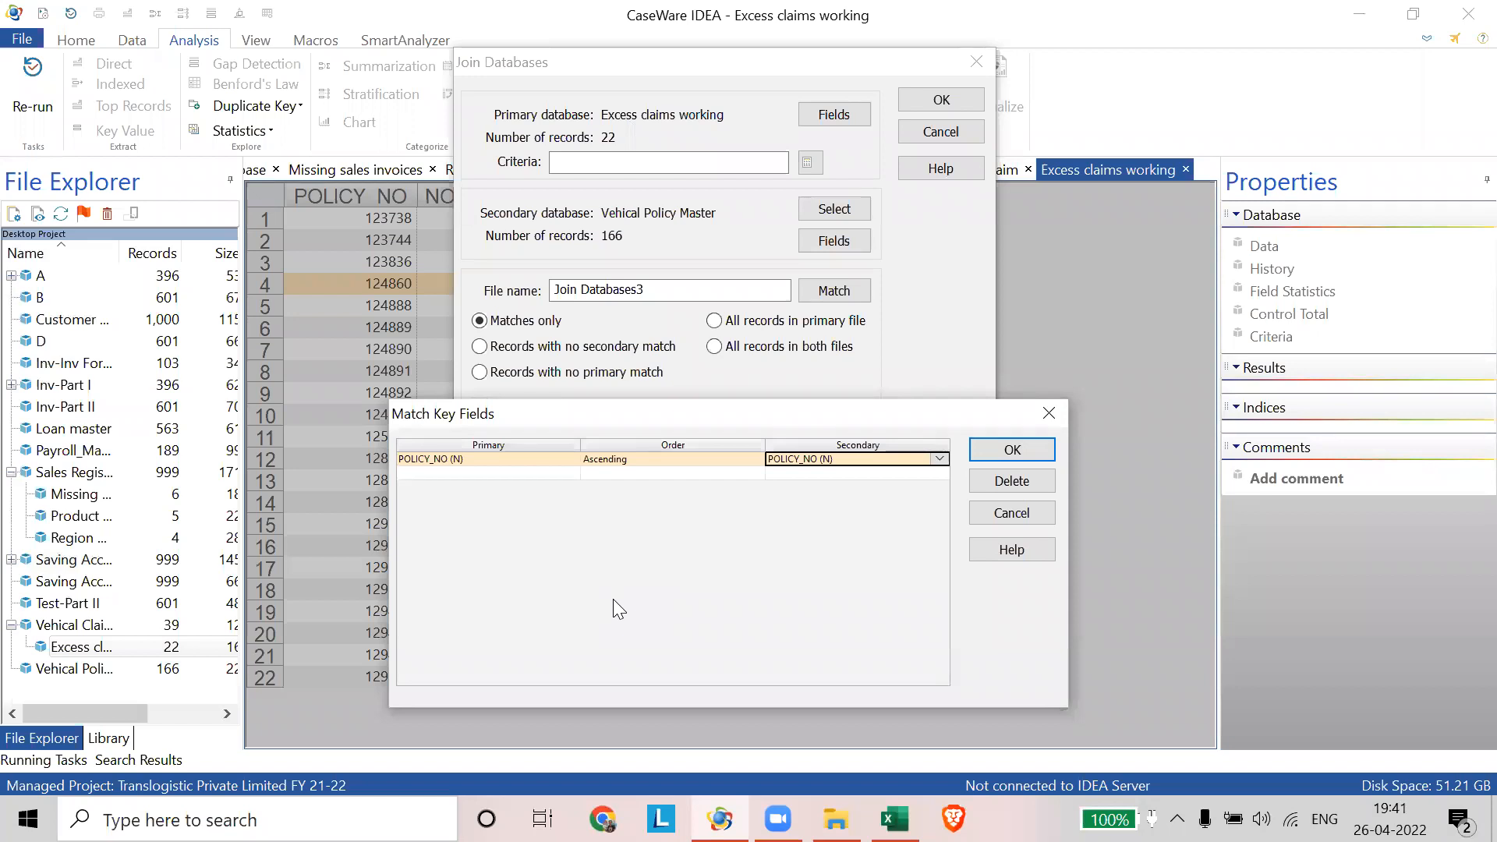
pyautogui.click(1000, 455)
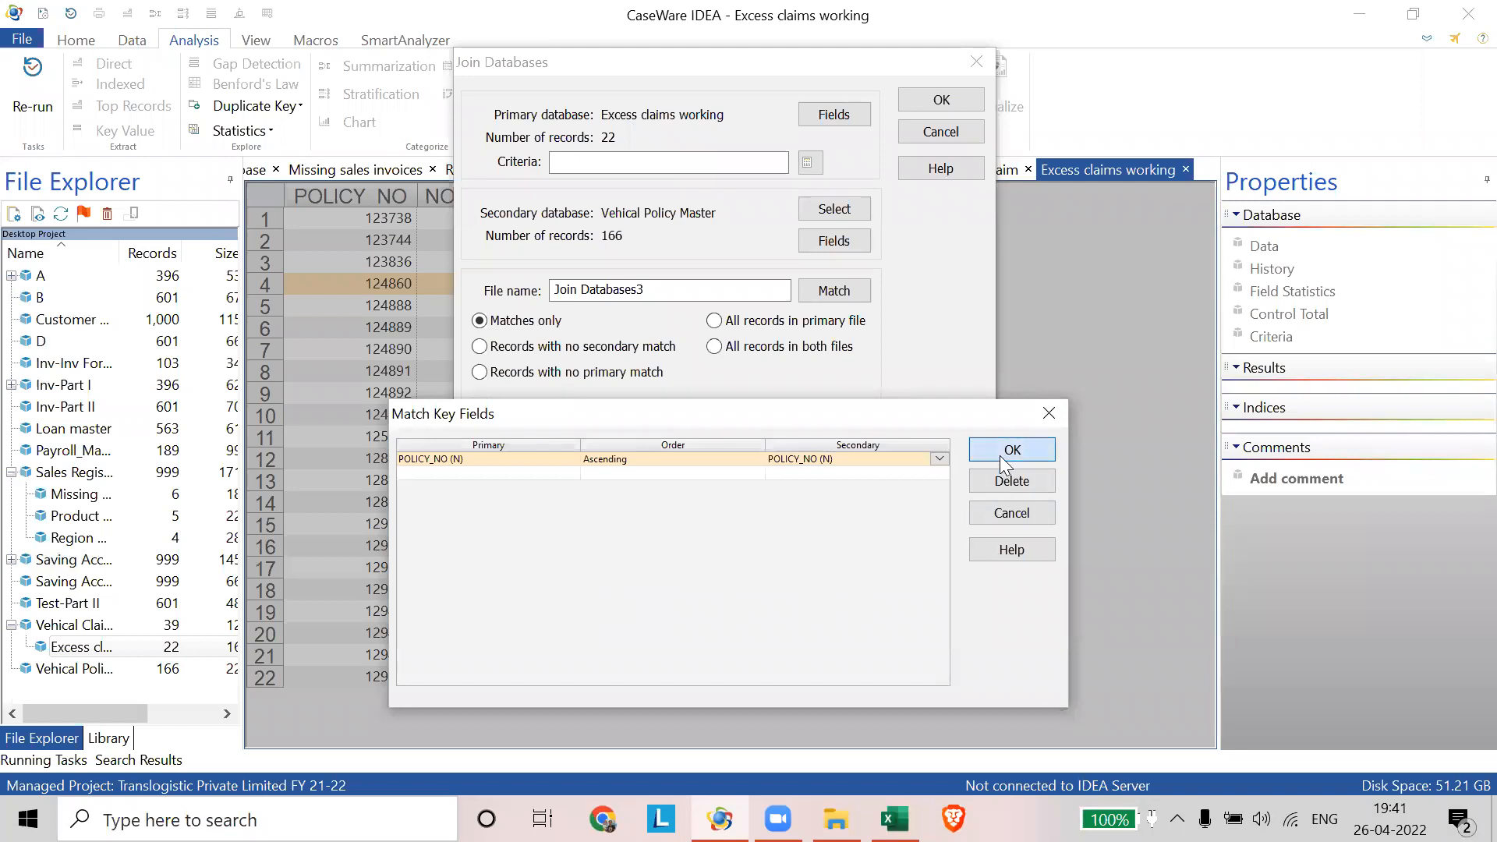
# - Name the join output Excess claims working1 and run the join with matches only
pyautogui.moveTo(651, 290); pyautogui.dragTo(465, 288)
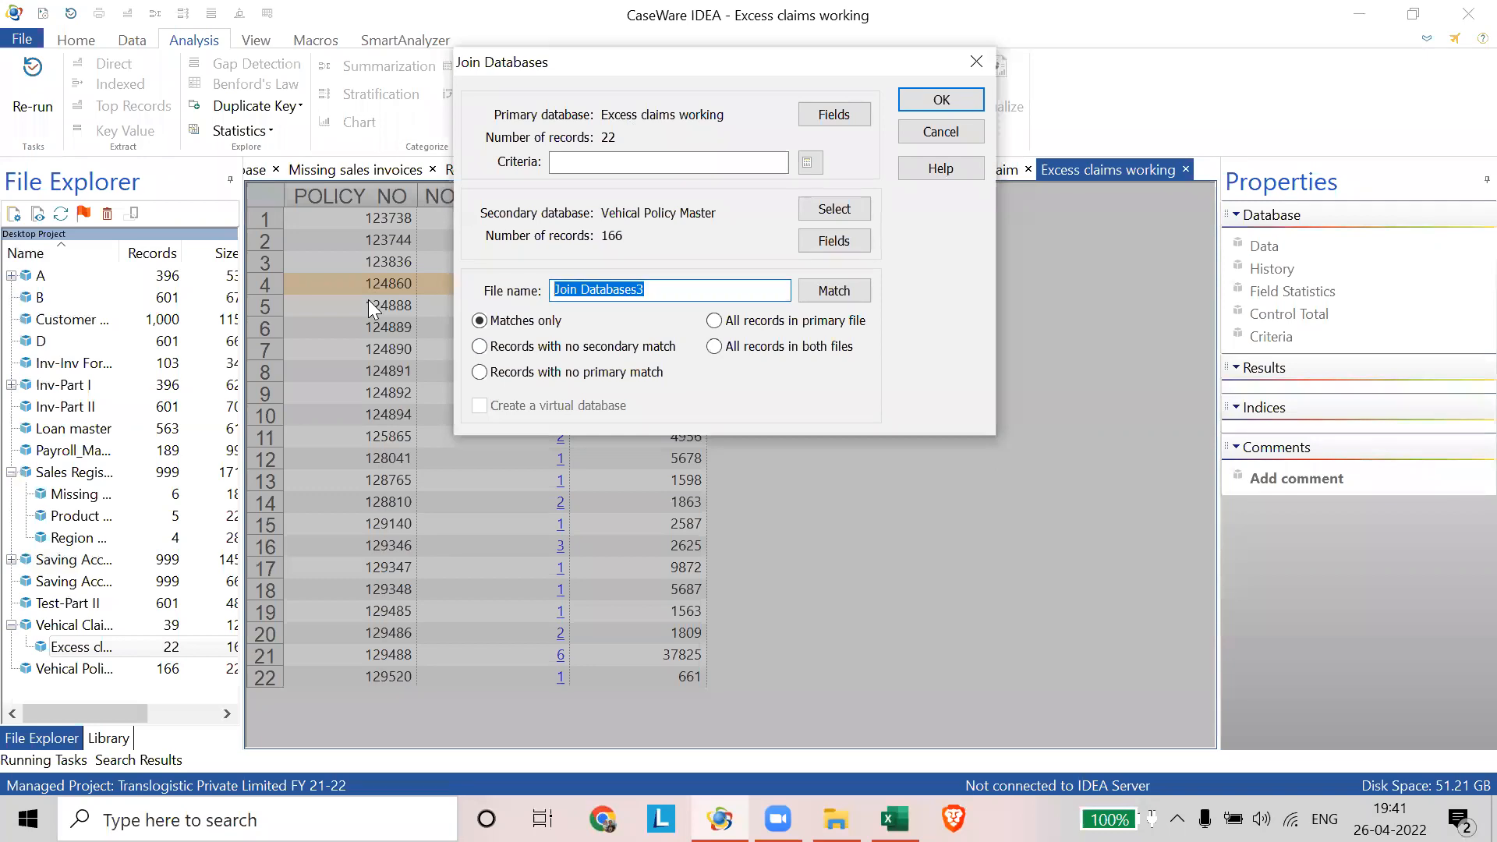
pyautogui.write('Excess claims worki')
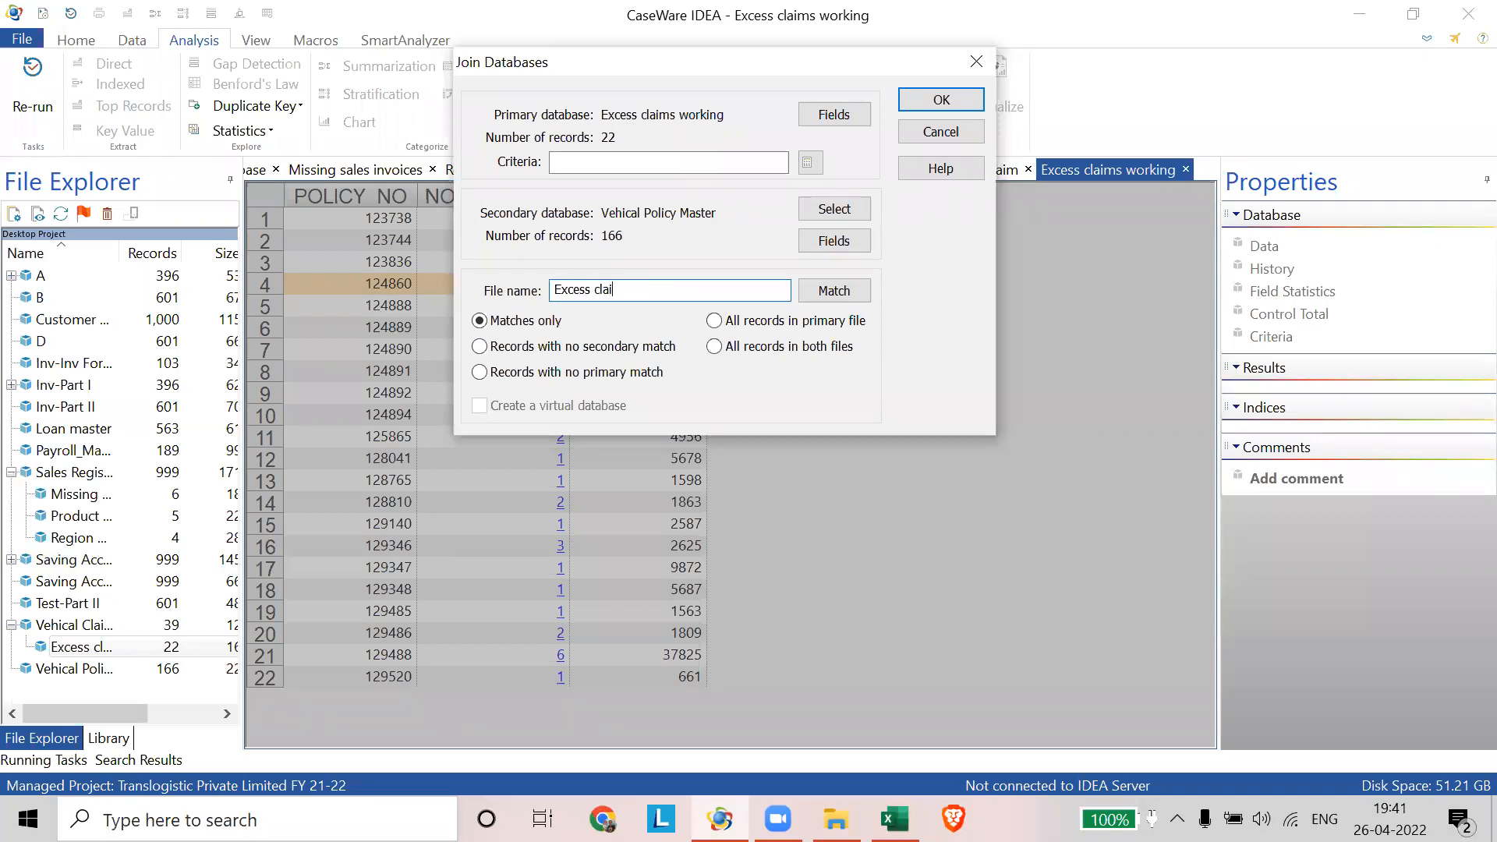
pyautogui.write('ng 1')
pyautogui.press('BackSpace')
pyautogui.press('BackSpace')
pyautogui.write('1')
pyautogui.click(941, 102)
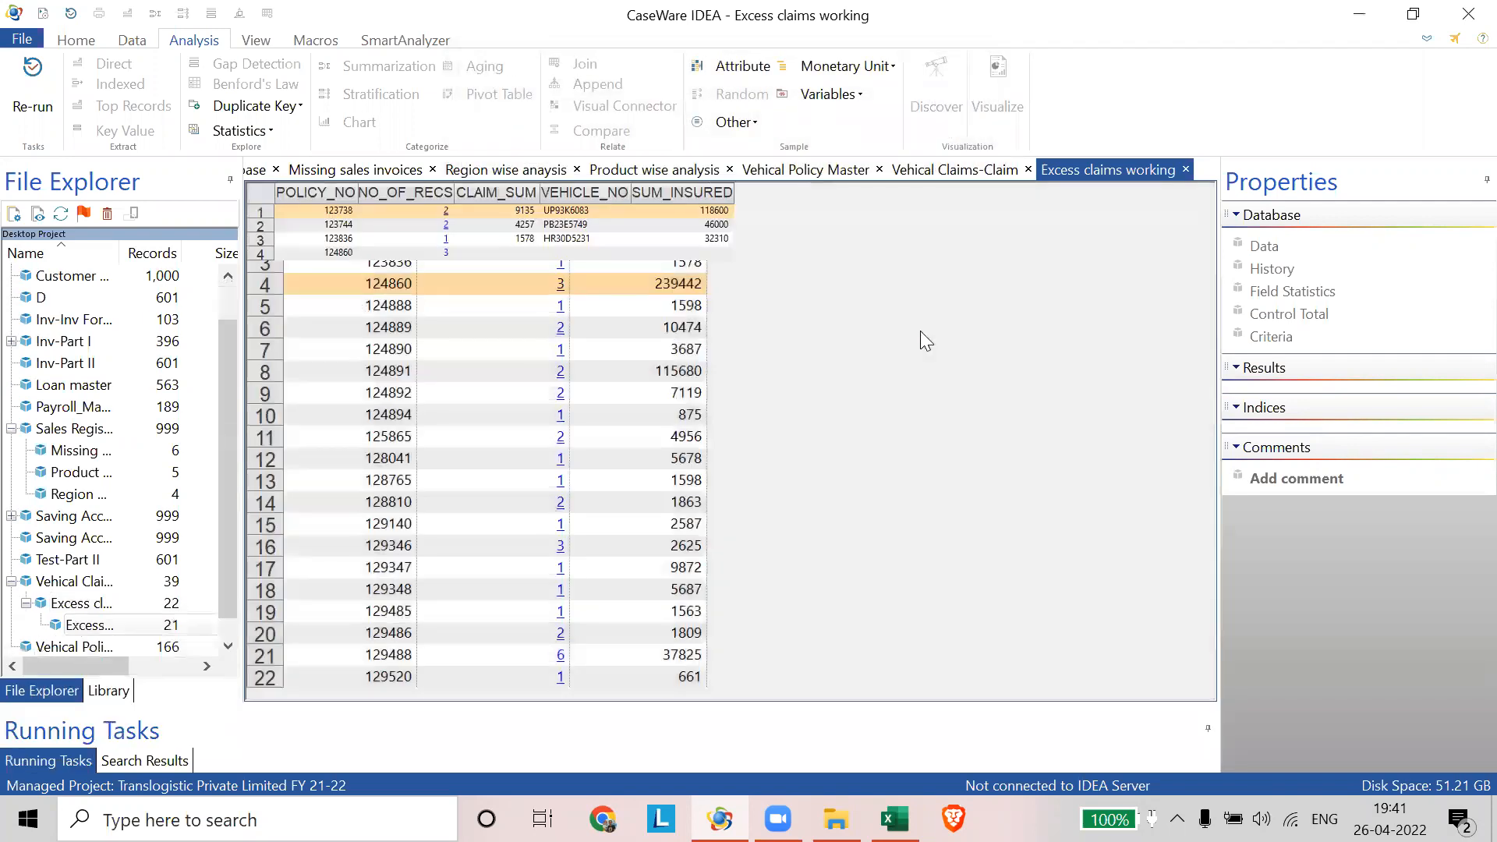
# - Move the VEHICLE_NO column directly after POLICY_NO in the joined database
pyautogui.scroll(5, 920, 331)
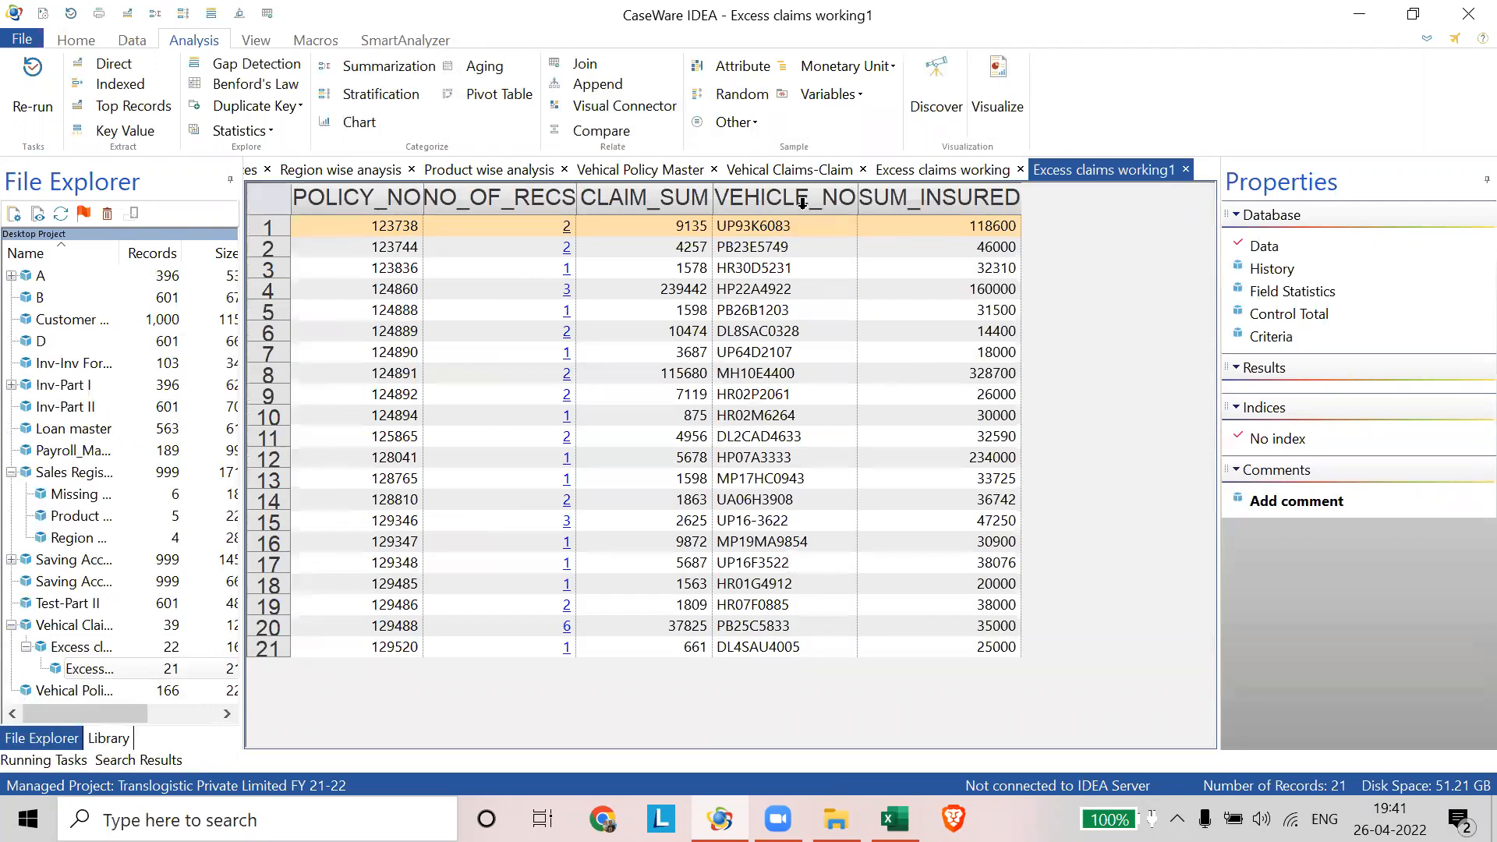
pyautogui.click(789, 201)
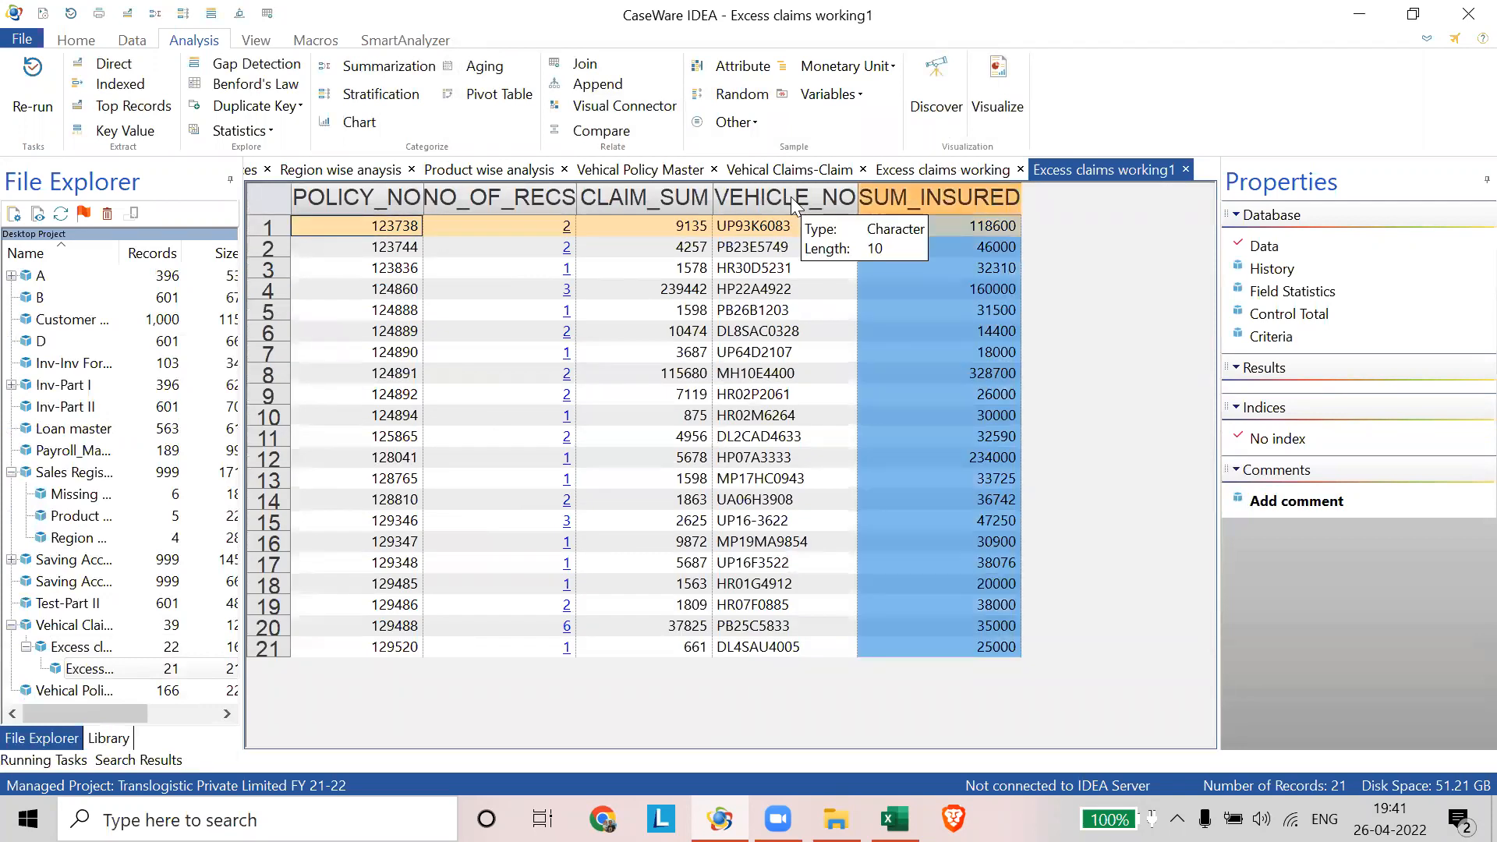
pyautogui.click(722, 200)
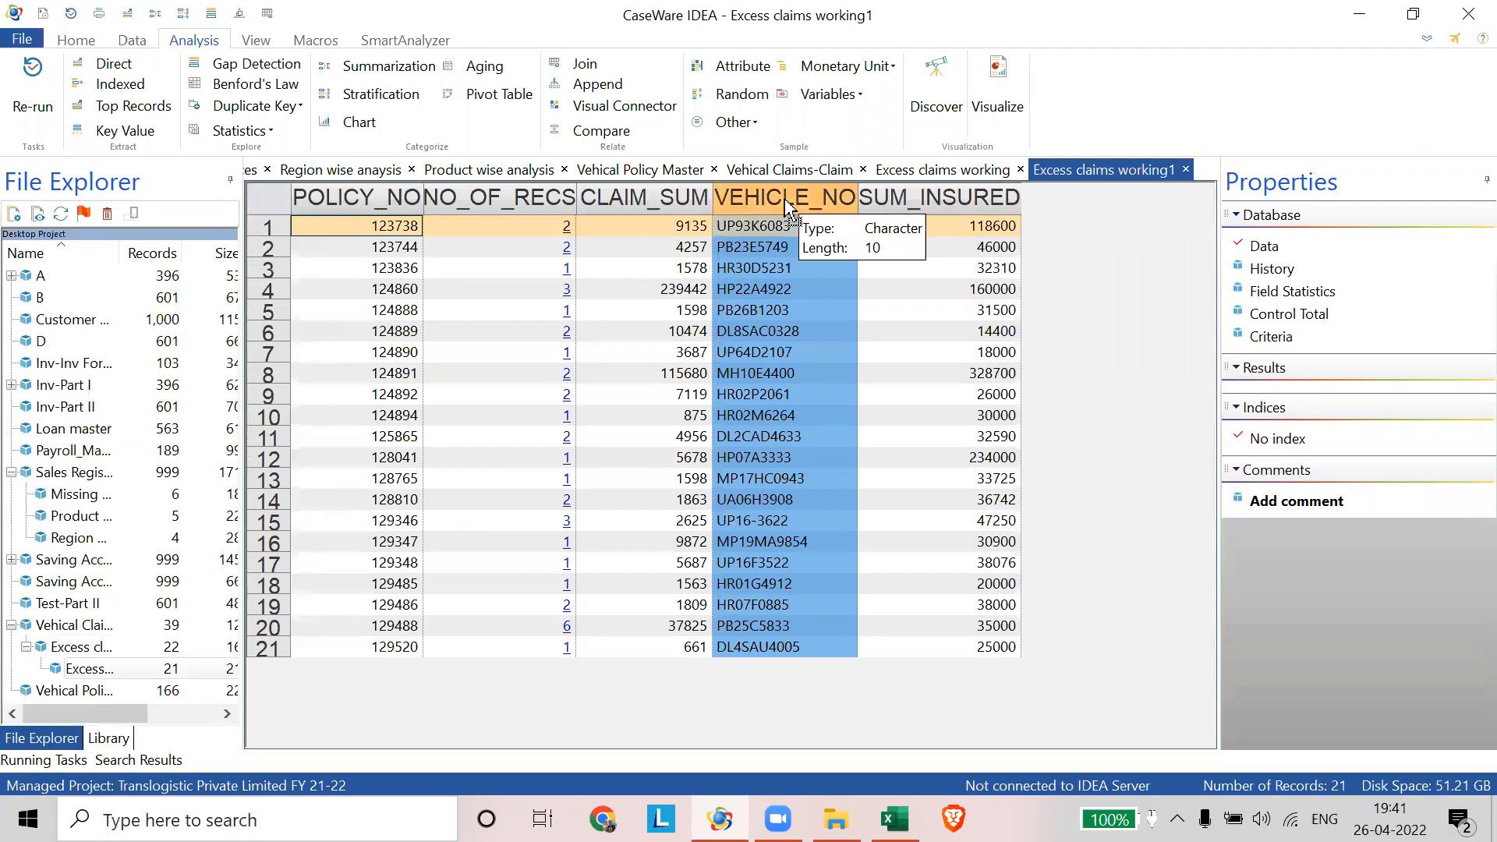
pyautogui.moveTo(789, 212); pyautogui.dragTo(434, 204)
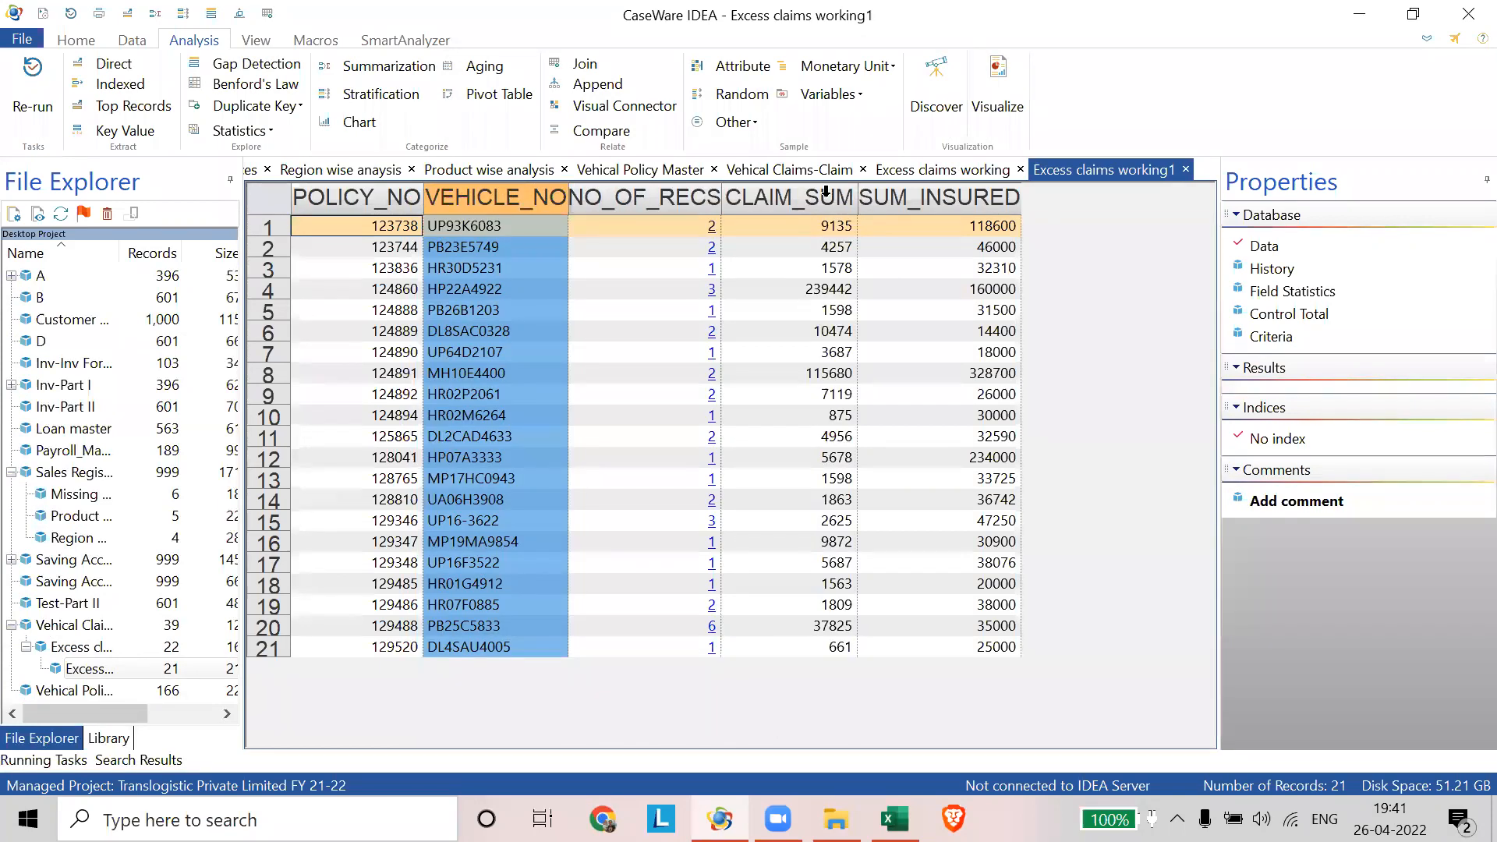
# - Compare CLAIM_SUM with SUM_INSURED in Excess claims working1 and check the joined records against Excess claims working
pyautogui.click(850, 191)
pyautogui.keyDown('shift'); pyautogui.click(940, 200); pyautogui.keyUp('shift')
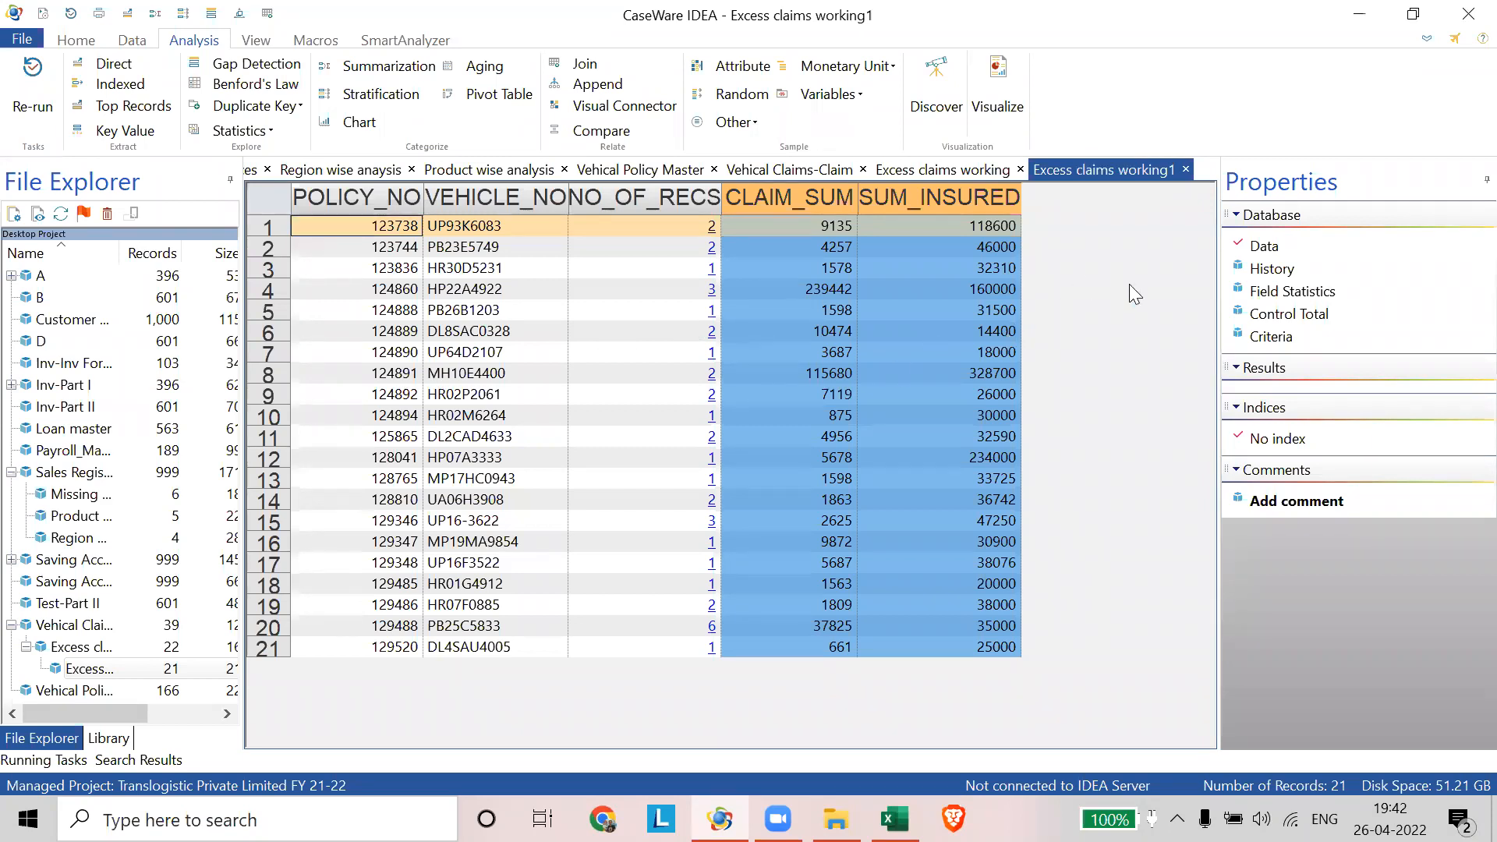
pyautogui.press('Down')
pyautogui.press('Down')
pyautogui.press('Down')
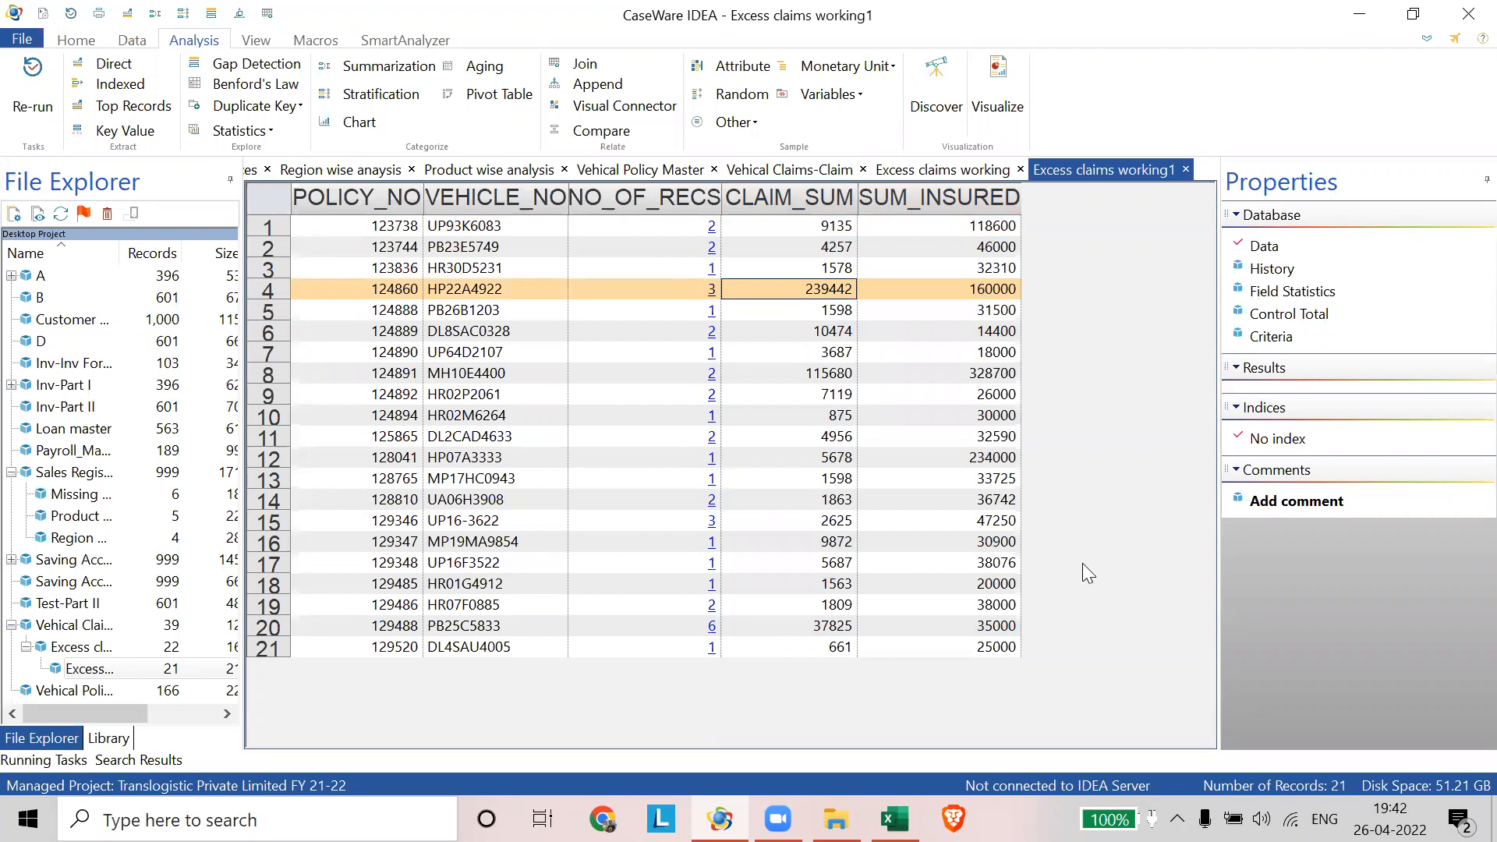
pyautogui.click(922, 170)
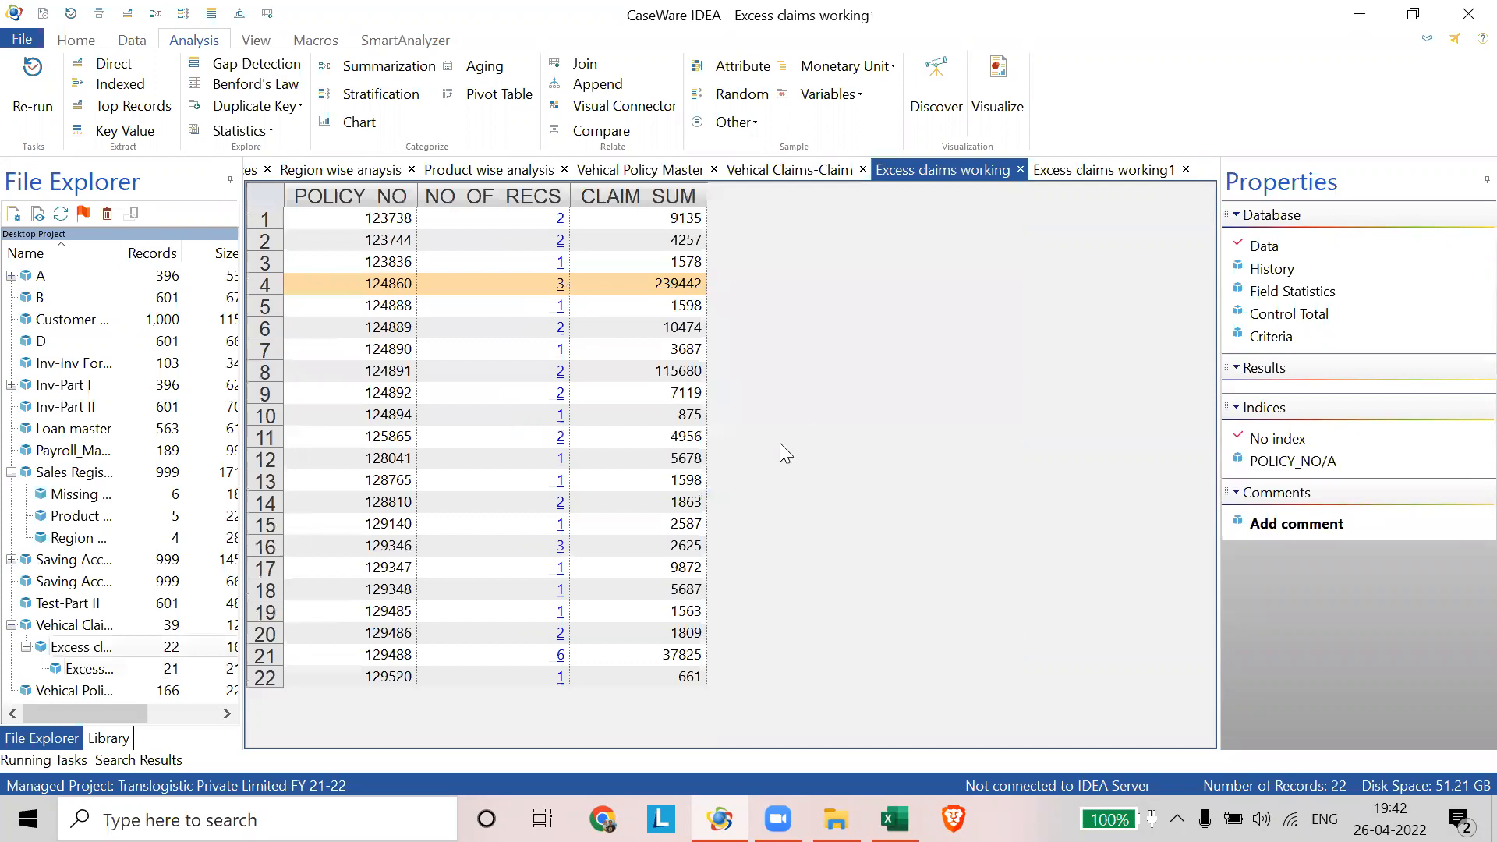
pyautogui.click(766, 456)
pyautogui.click(1051, 171)
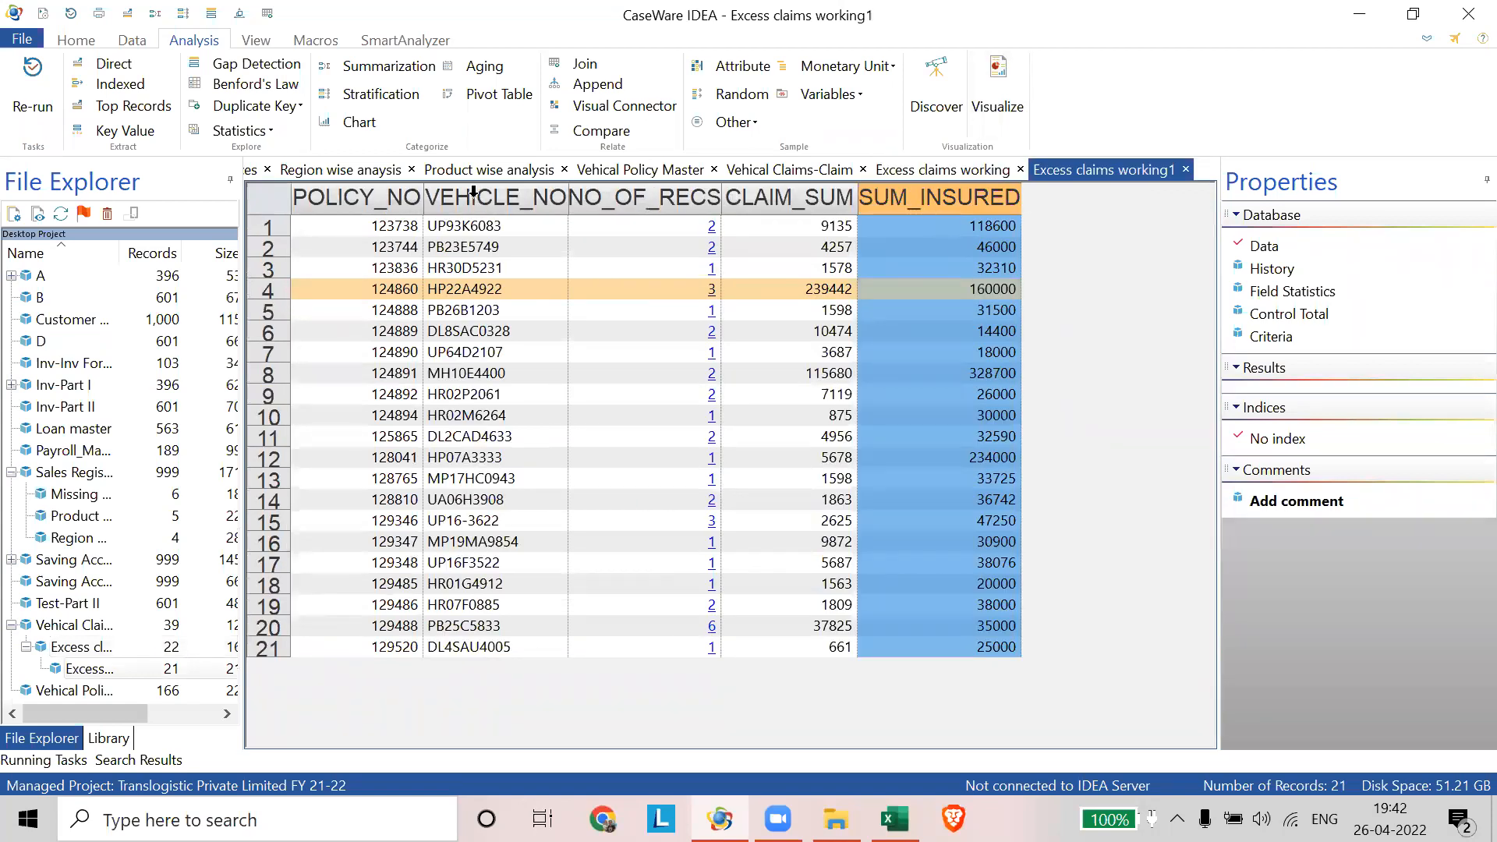
# - Move the VEHICLE_NO column to the end of Excess claims working1, after SUM_INSURED
pyautogui.click(502, 205)
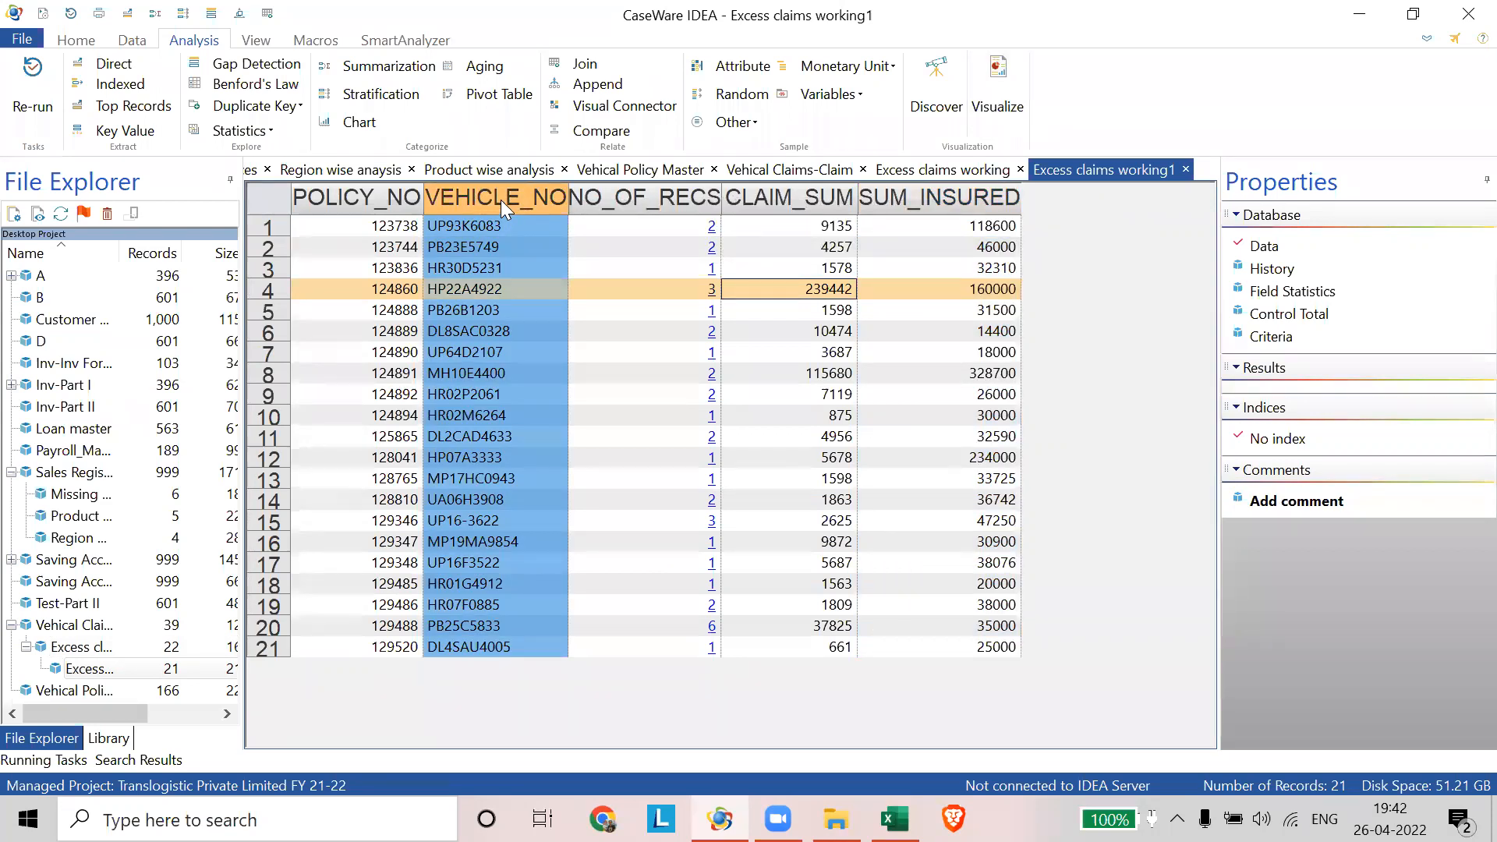
pyautogui.click(504, 204)
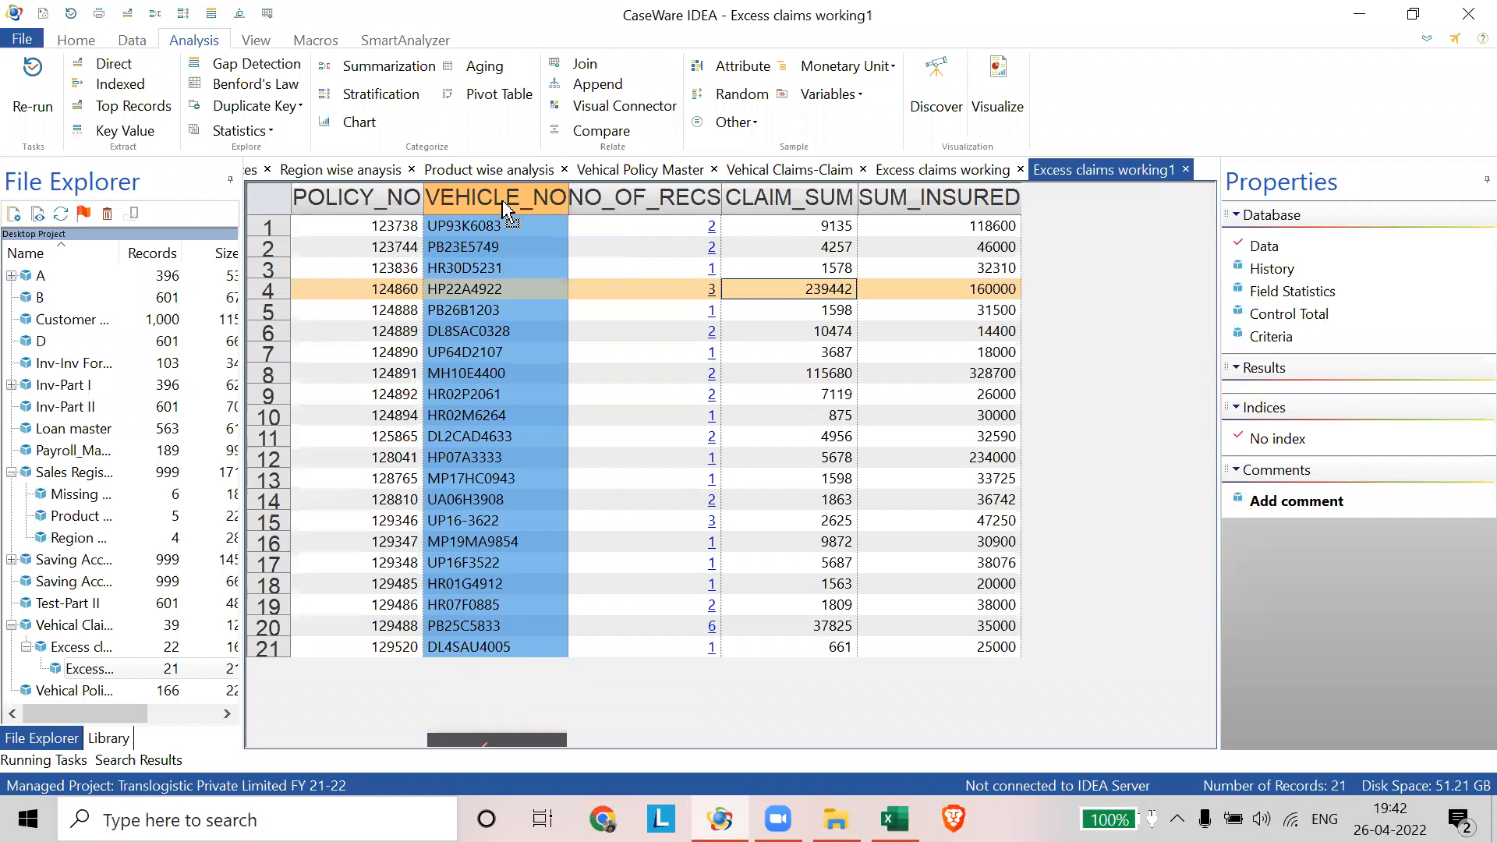
pyautogui.moveTo(505, 207); pyautogui.dragTo(1127, 206)
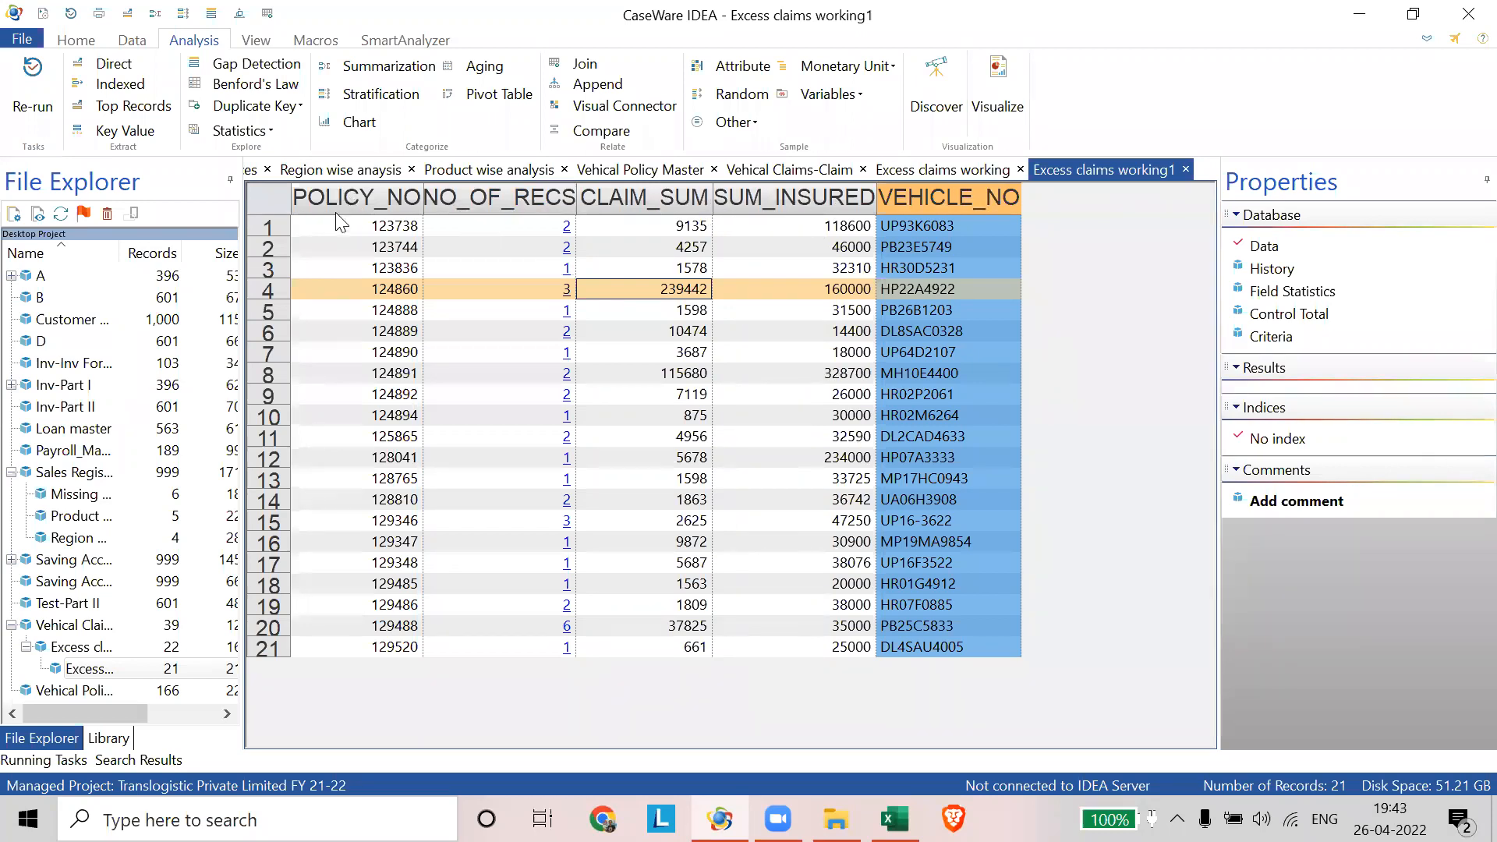
# - Move the POLICY_NO column to the end of the table, after VEHICLE_NO
pyautogui.click(371, 194)
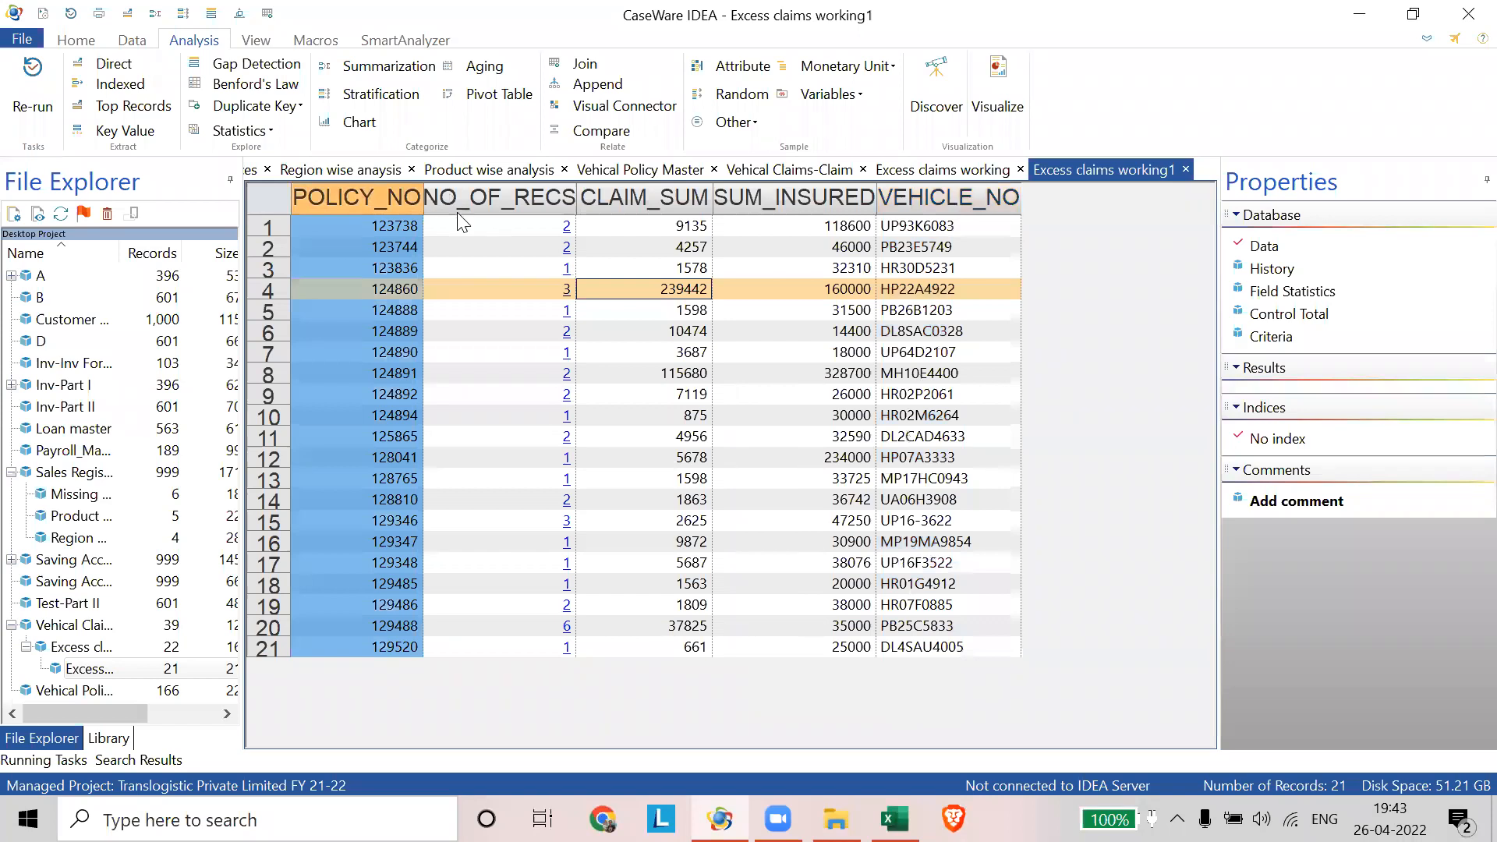
pyautogui.keyDown('shift'); pyautogui.click(452, 197); pyautogui.keyUp('shift')
pyautogui.moveTo(377, 201); pyautogui.dragTo(990, 310)
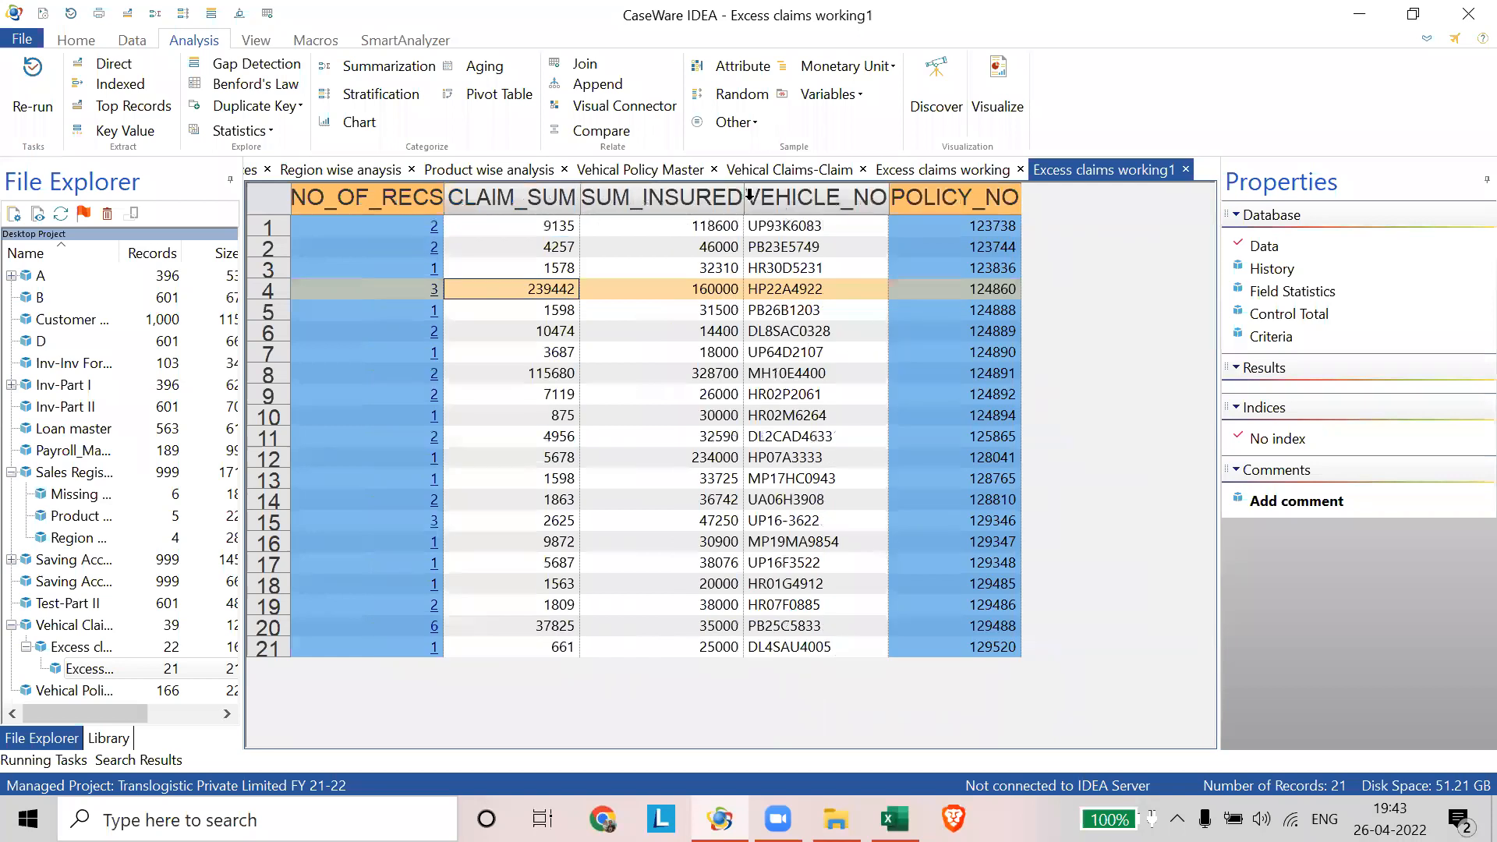
# - Rearrange the columns as groups so SUM_INSURED and VEHICLE_NO come before NO_OF_RECS, CLAIM_SUM and POLICY_NO
pyautogui.click(562, 206)
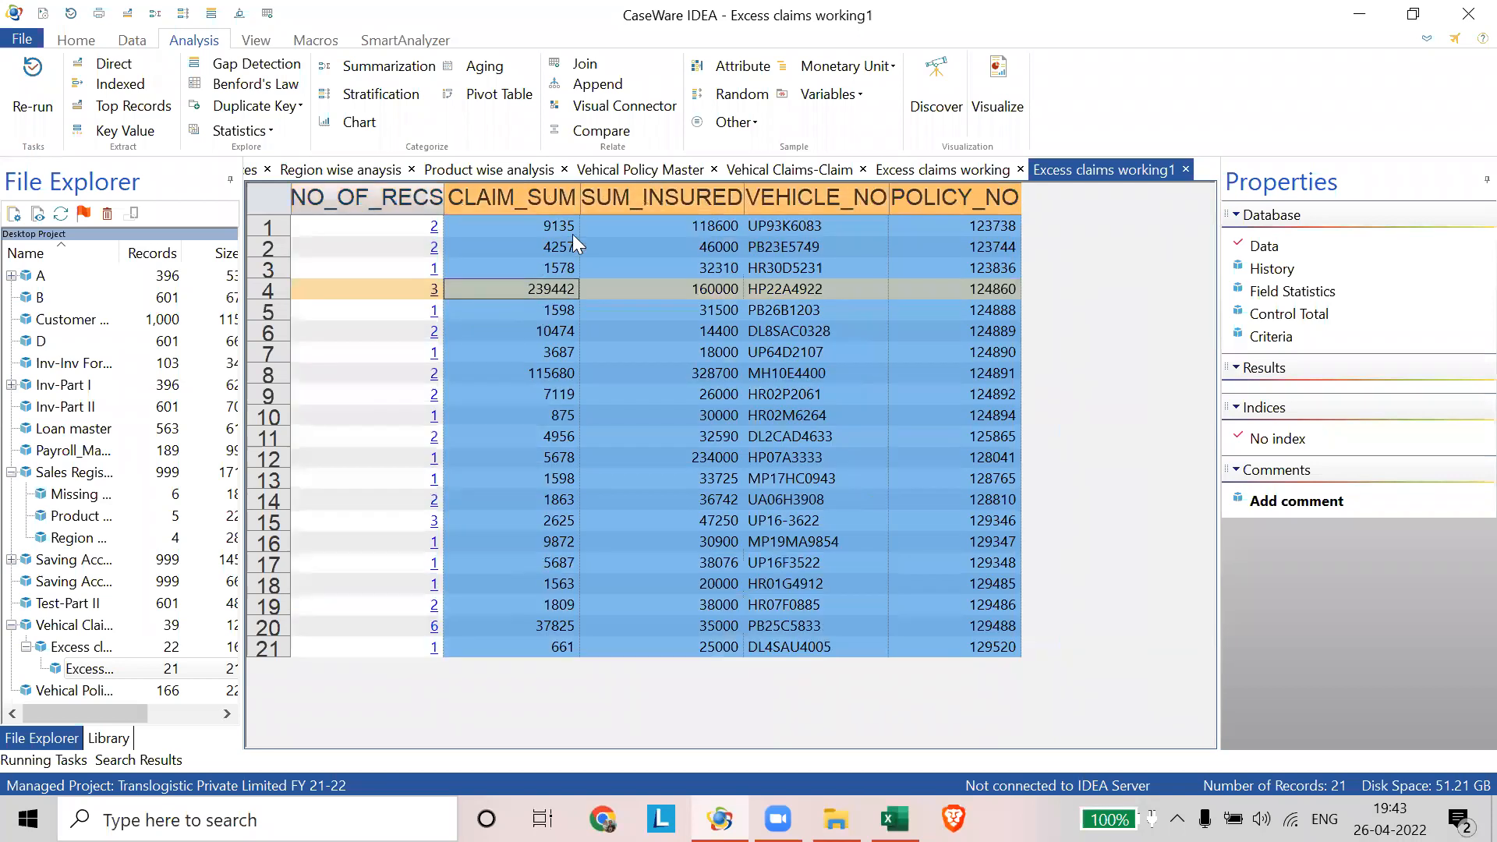
pyautogui.moveTo(671, 204); pyautogui.dragTo(1082, 246)
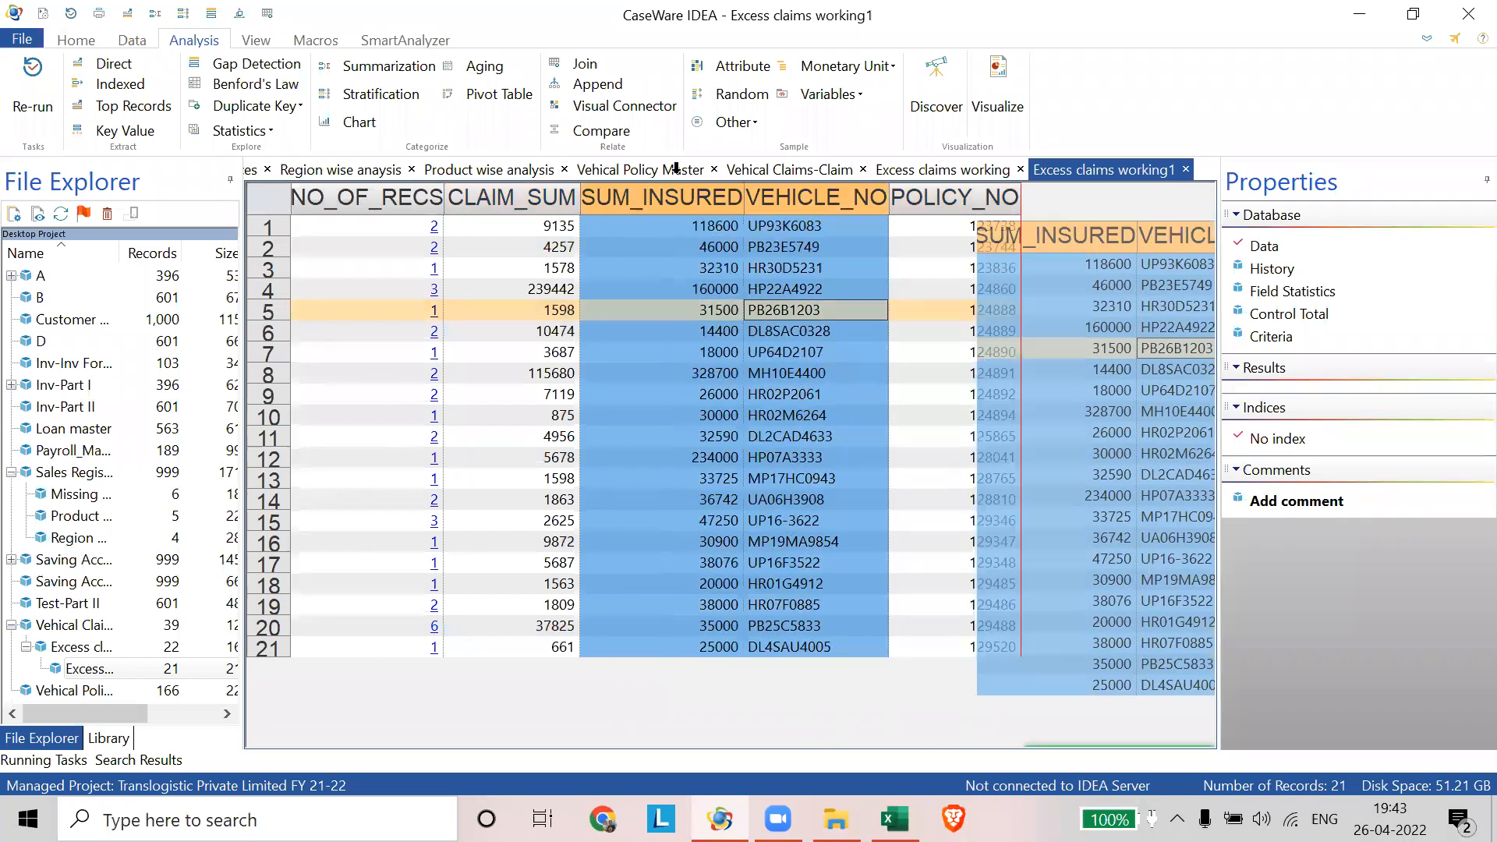
pyautogui.moveTo(427, 205); pyautogui.dragTo(647, 204)
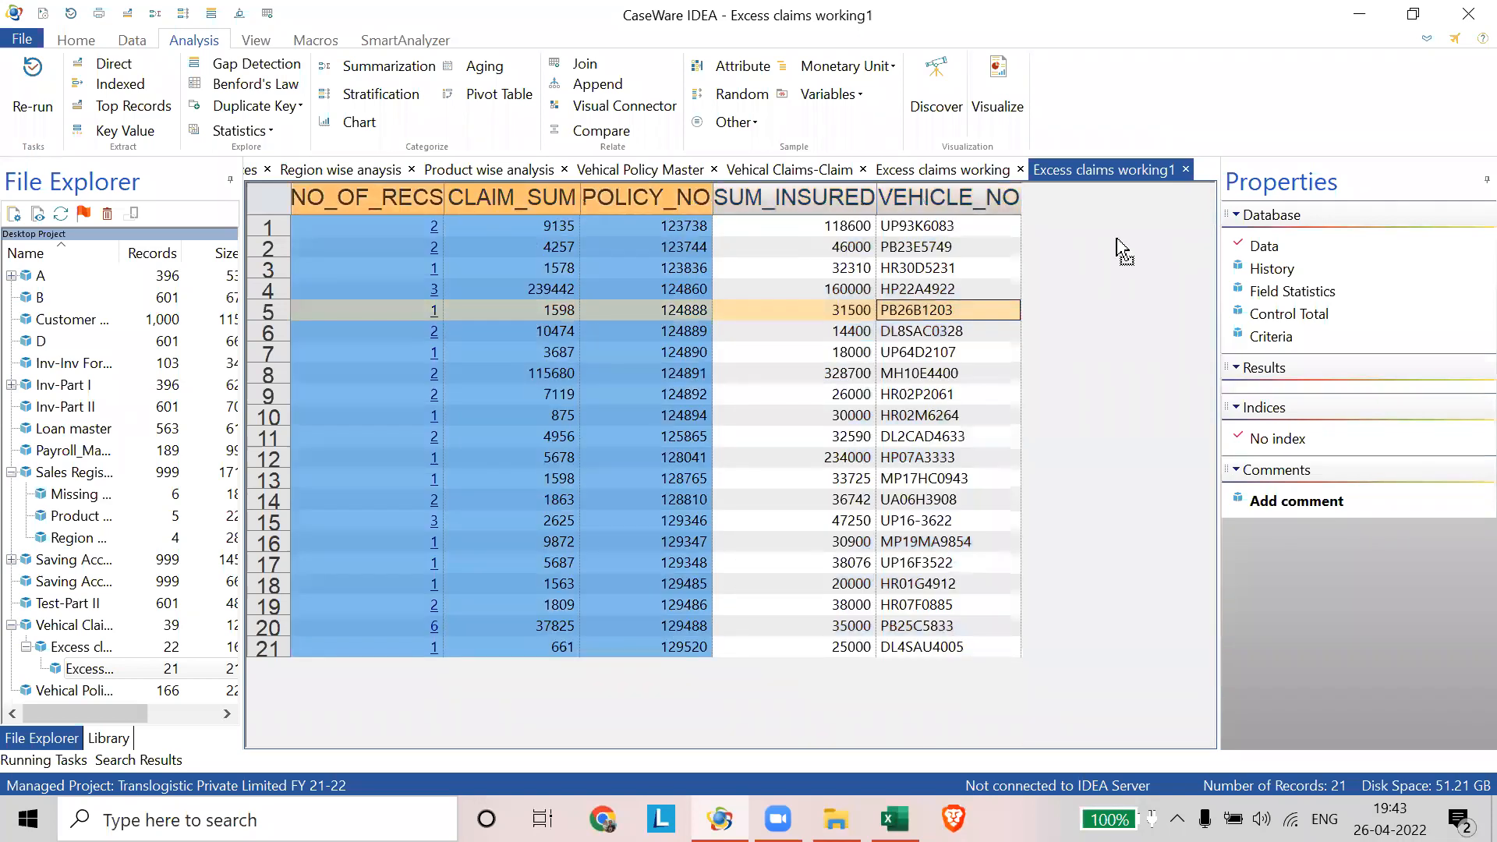
pyautogui.moveTo(471, 203); pyautogui.dragTo(1087, 264)
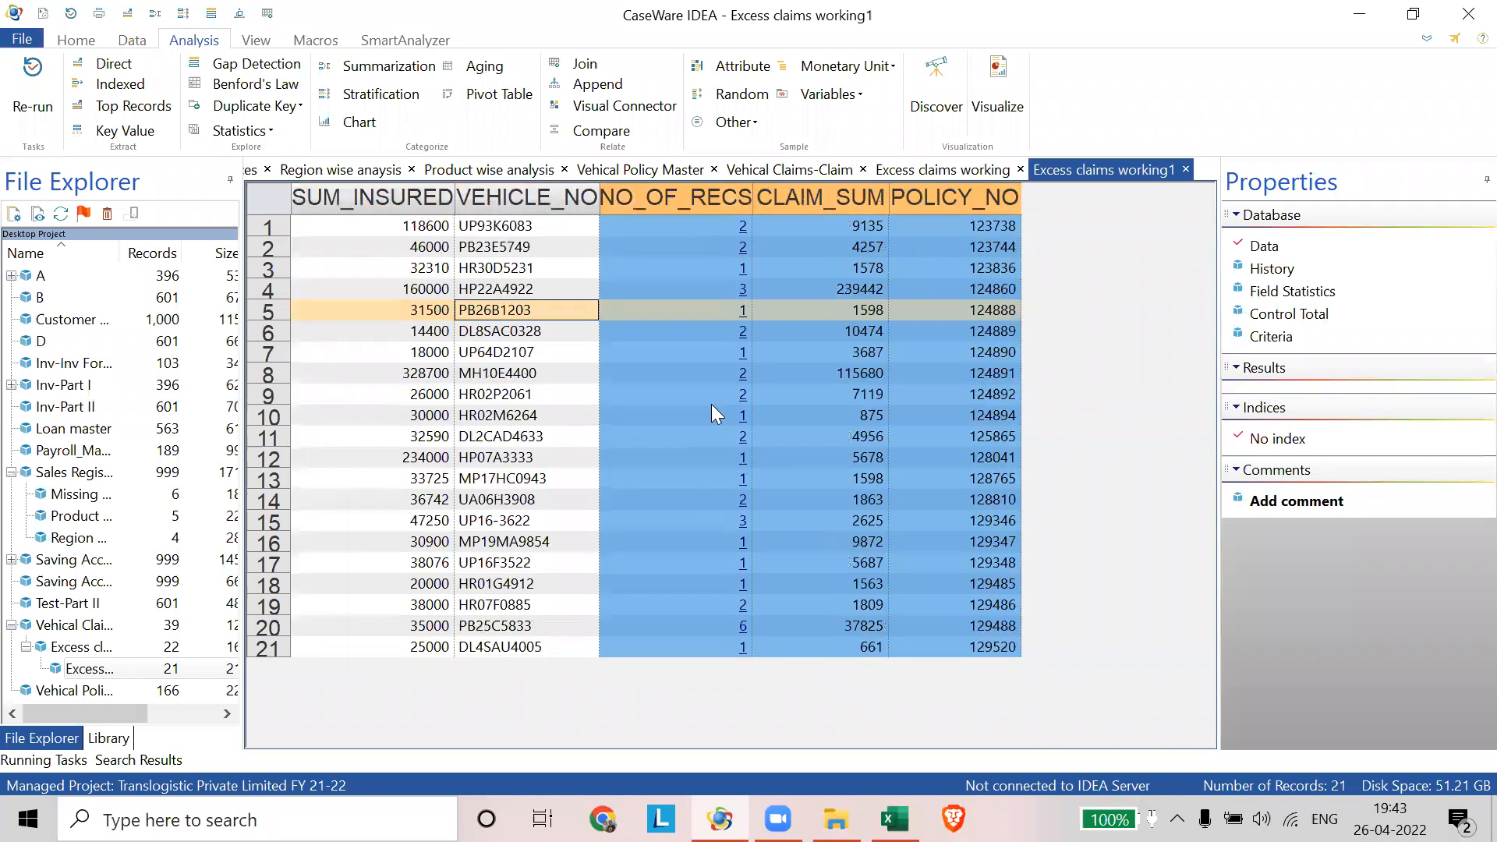
# - Move POLICY_NO to the first column and place NO_OF_RECS directly after it
pyautogui.click(711, 401)
pyautogui.click(931, 509)
pyautogui.click(914, 510)
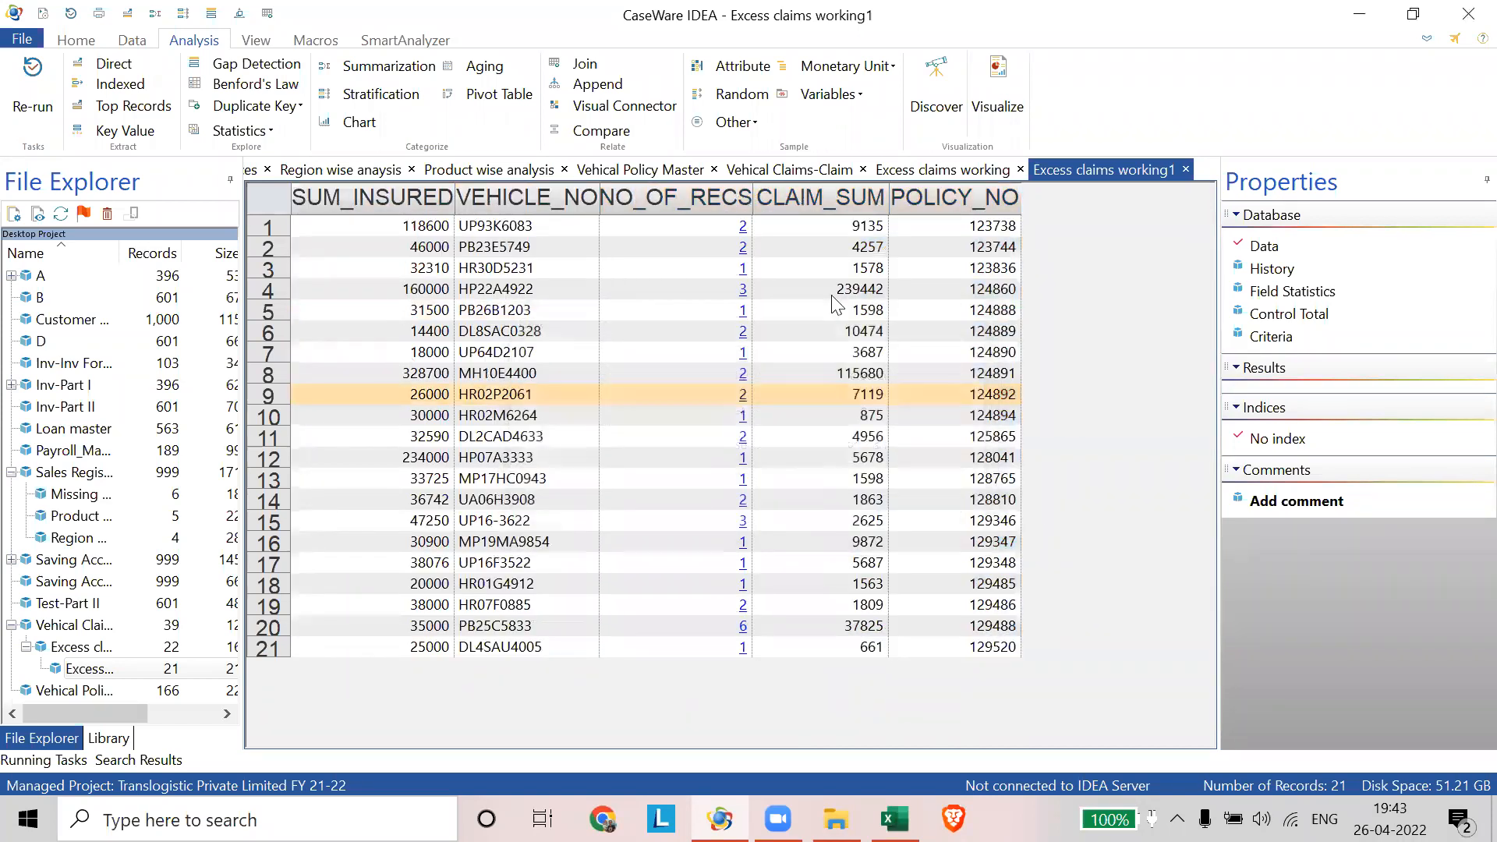
pyautogui.click(932, 205)
pyautogui.moveTo(452, 251); pyautogui.dragTo(379, 230)
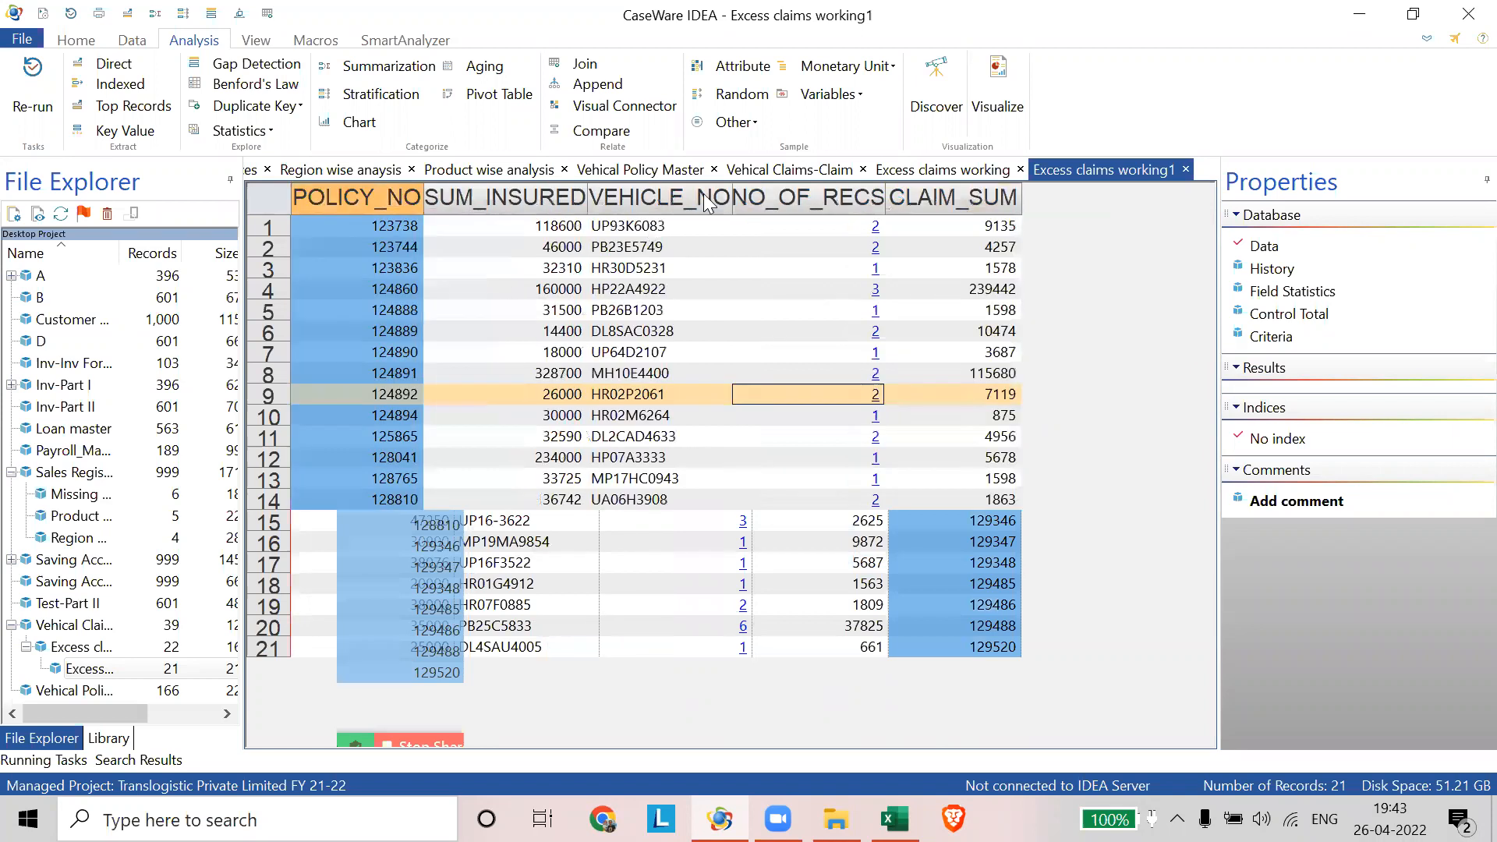
pyautogui.click(659, 199)
pyautogui.moveTo(813, 204); pyautogui.dragTo(561, 277)
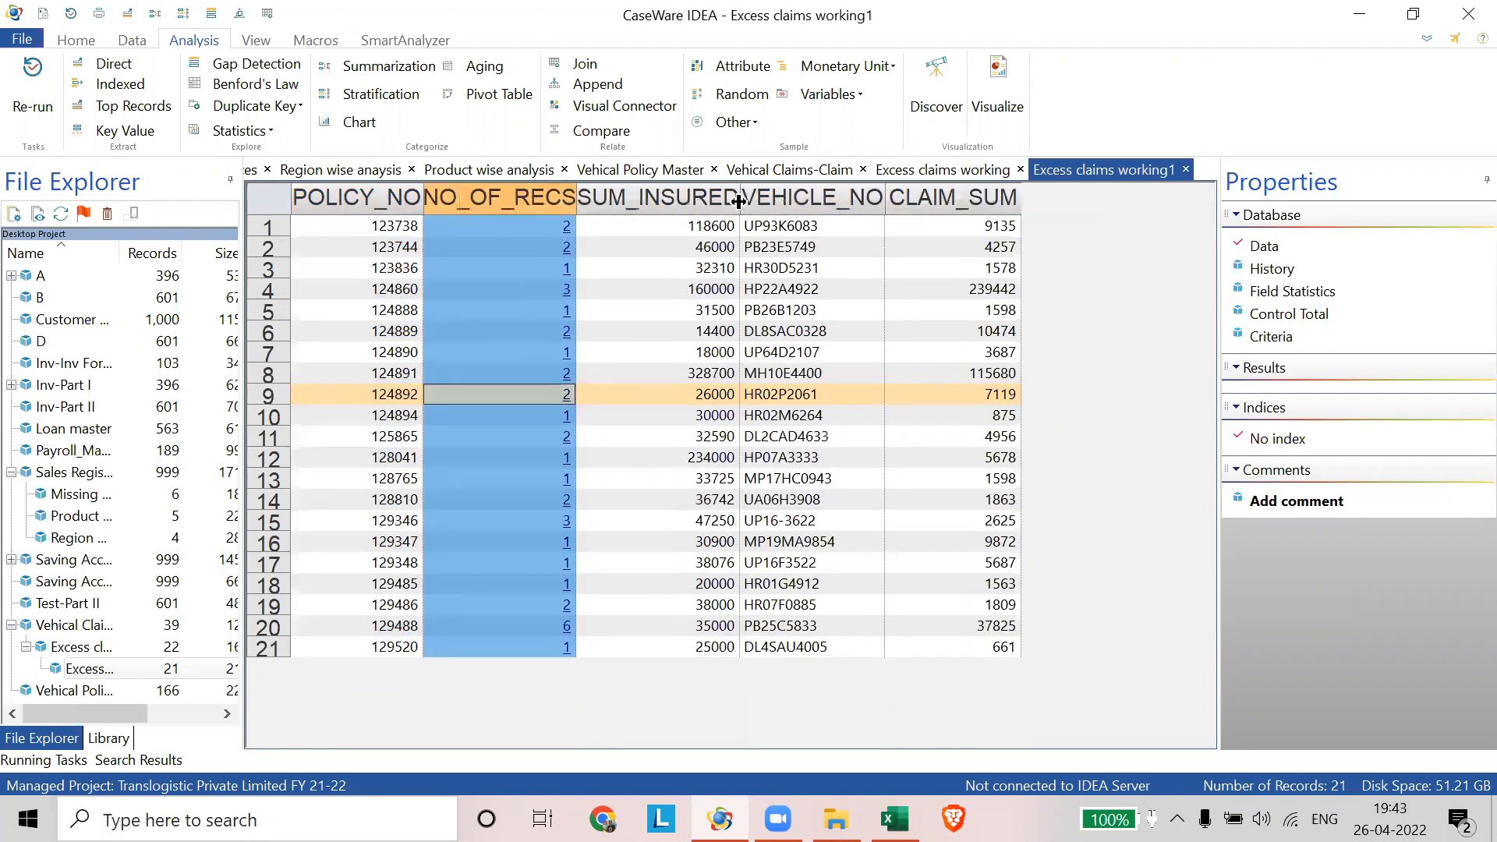
# - Move VEHICLE_NO directly after NO_OF_RECS and place CLAIM_SUM before SUM_INSURED in Excess claims working1
pyautogui.click(788, 204)
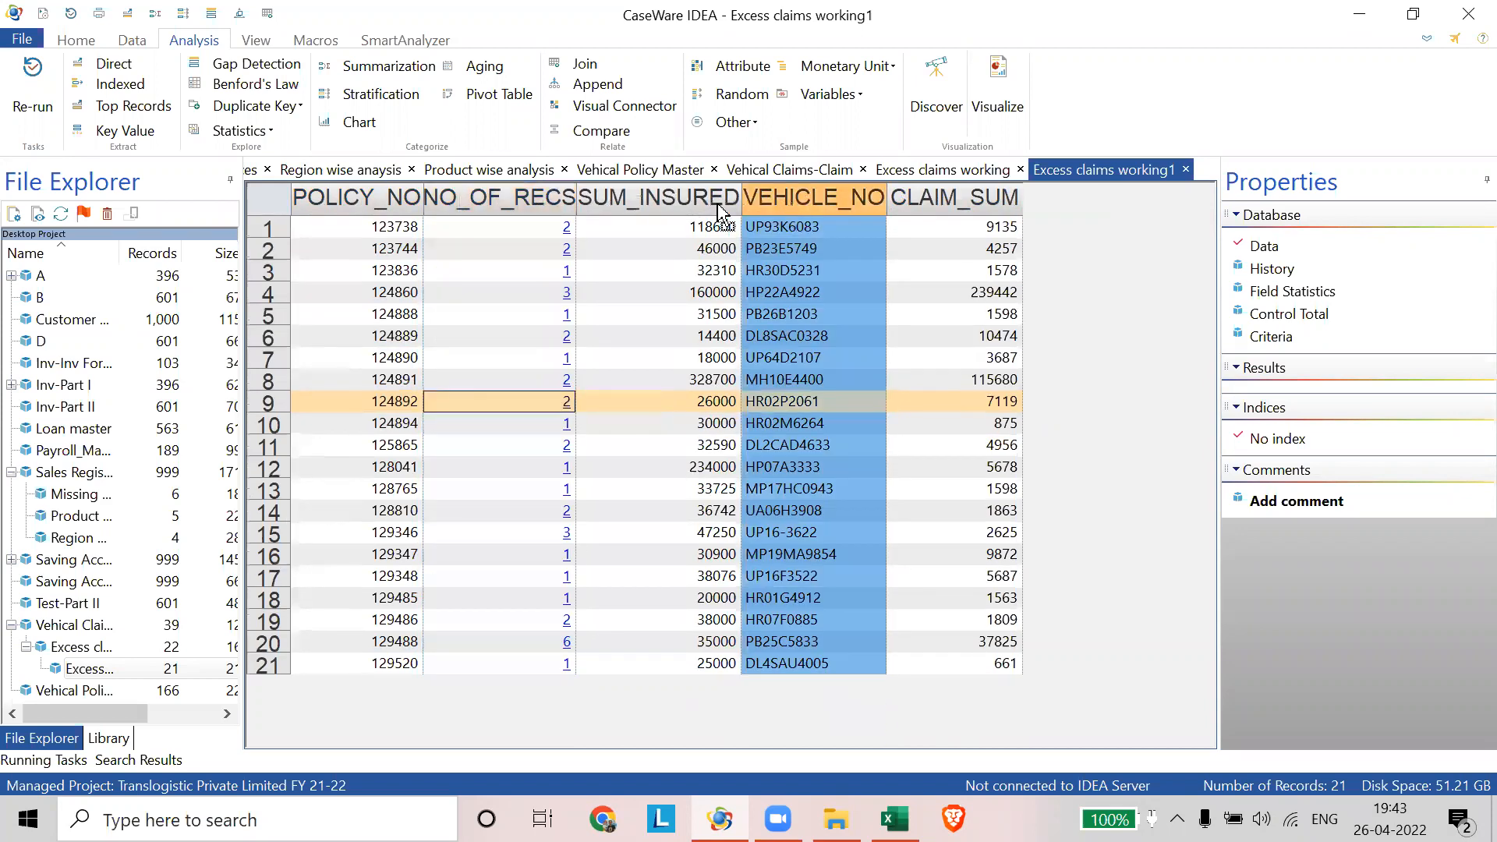
pyautogui.moveTo(714, 207); pyautogui.dragTo(702, 208)
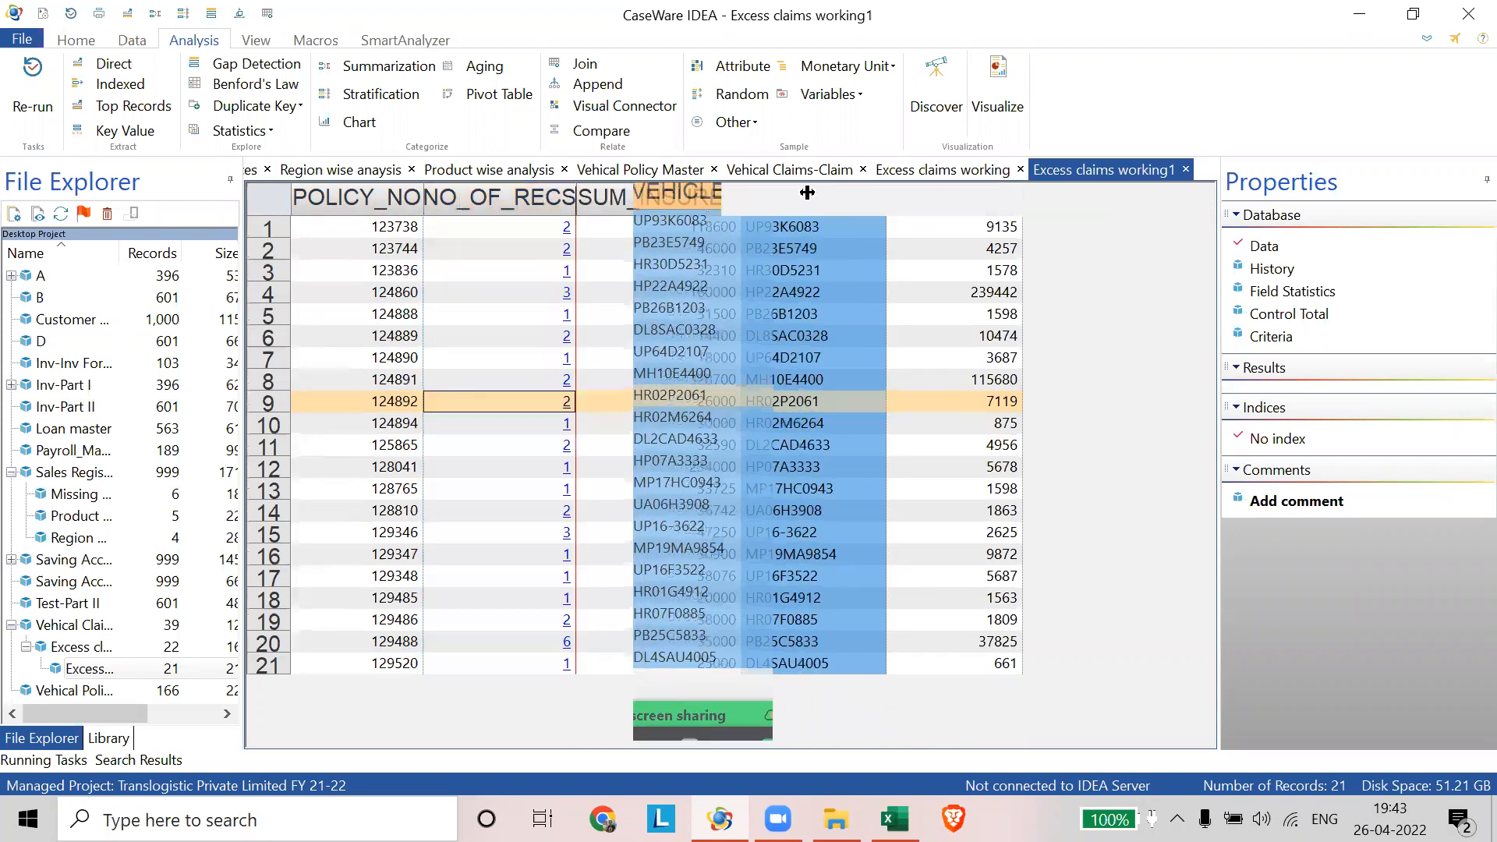
pyautogui.click(978, 206)
pyautogui.moveTo(853, 226); pyautogui.dragTo(1009, 253)
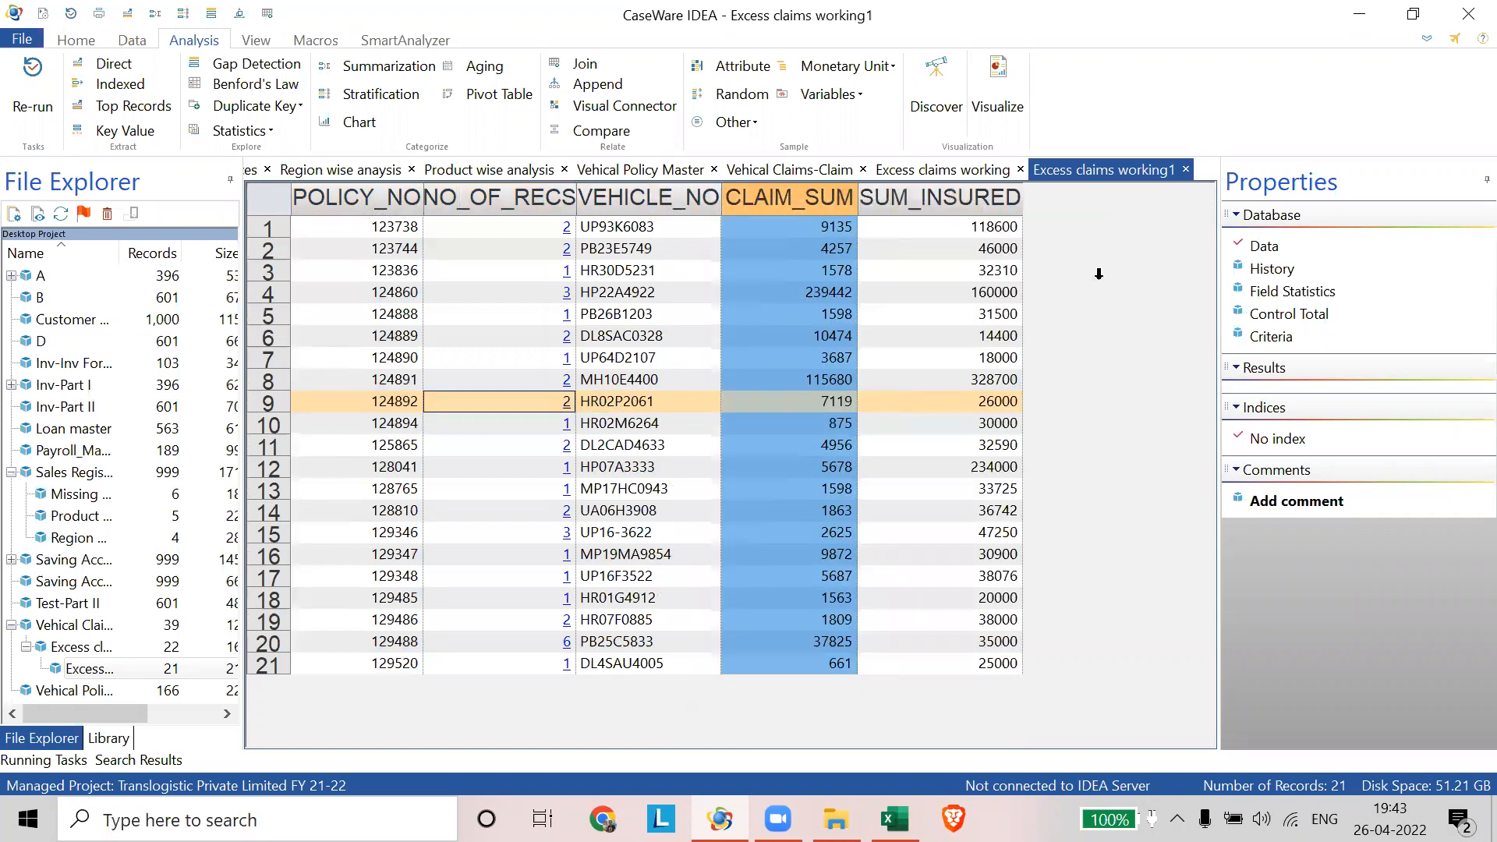
# - Start a join with Excess claims working as primary database and Vehical Policy Master as secondary database
pyautogui.click(885, 171)
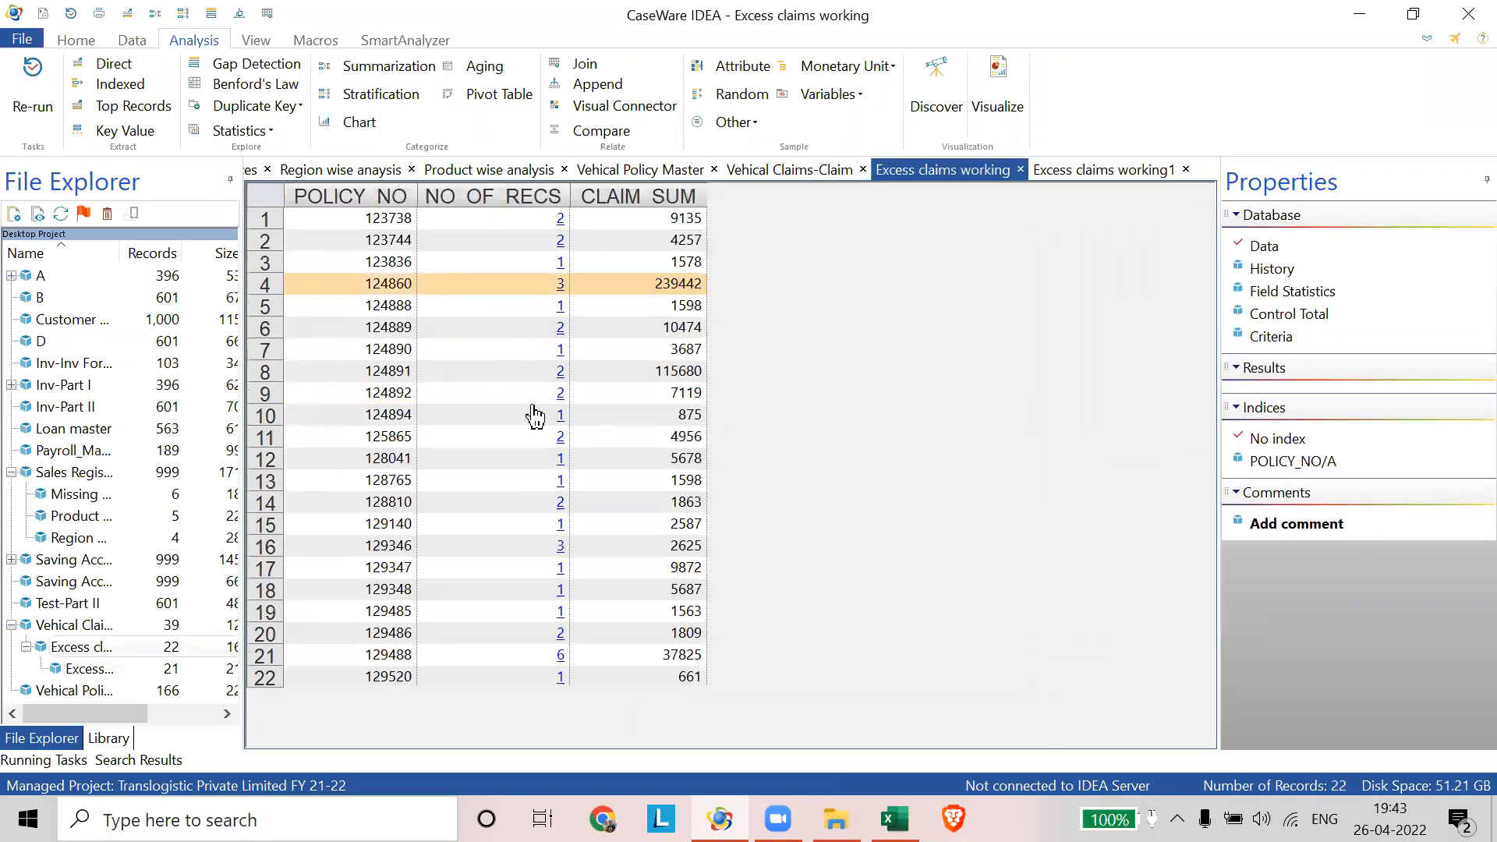
pyautogui.click(584, 63)
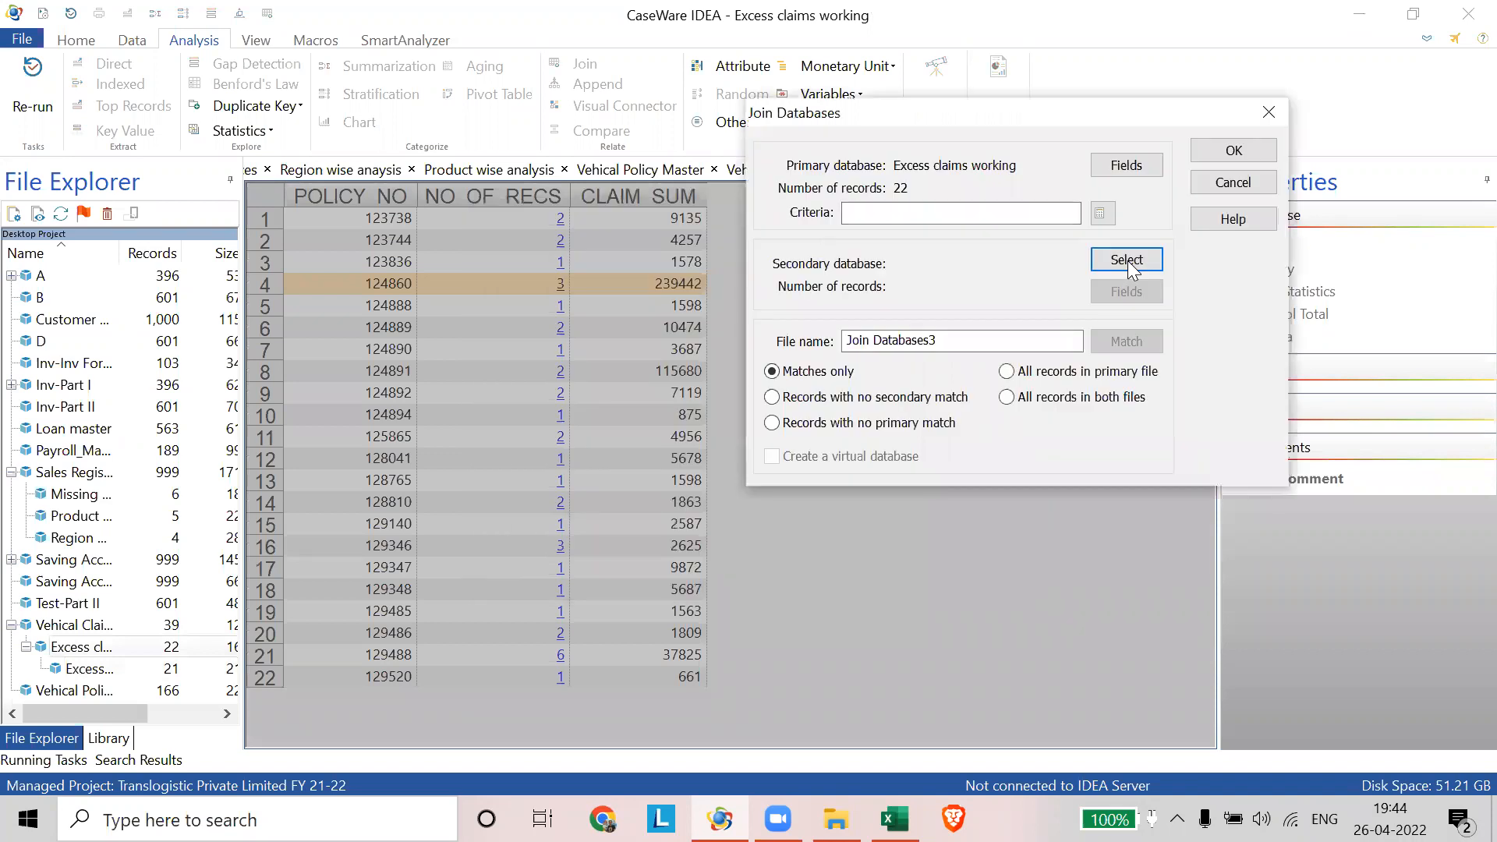
pyautogui.click(1127, 260)
pyautogui.click(1128, 260)
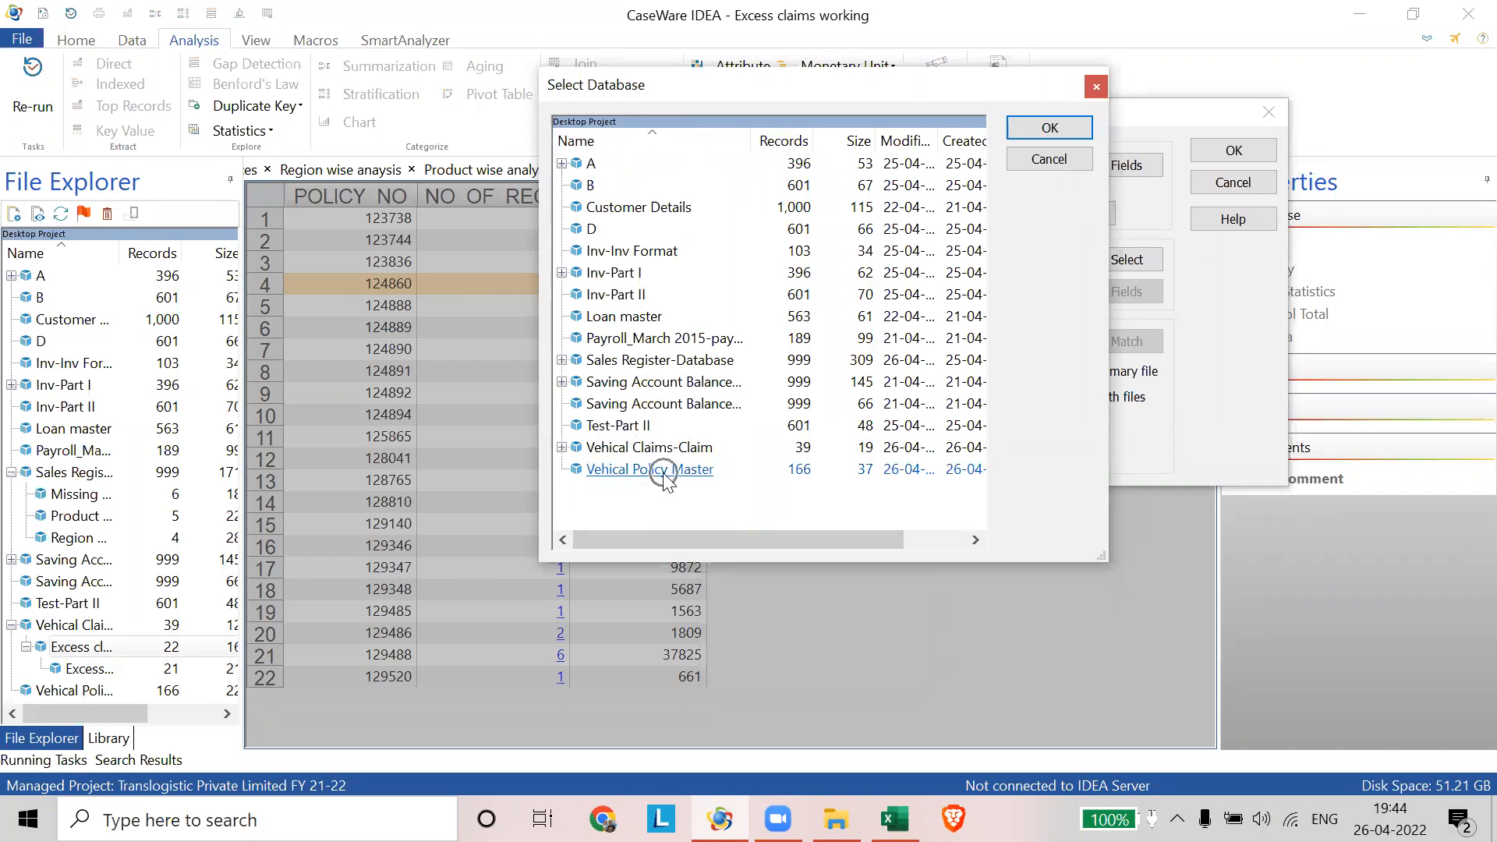
pyautogui.doubleClick(664, 474)
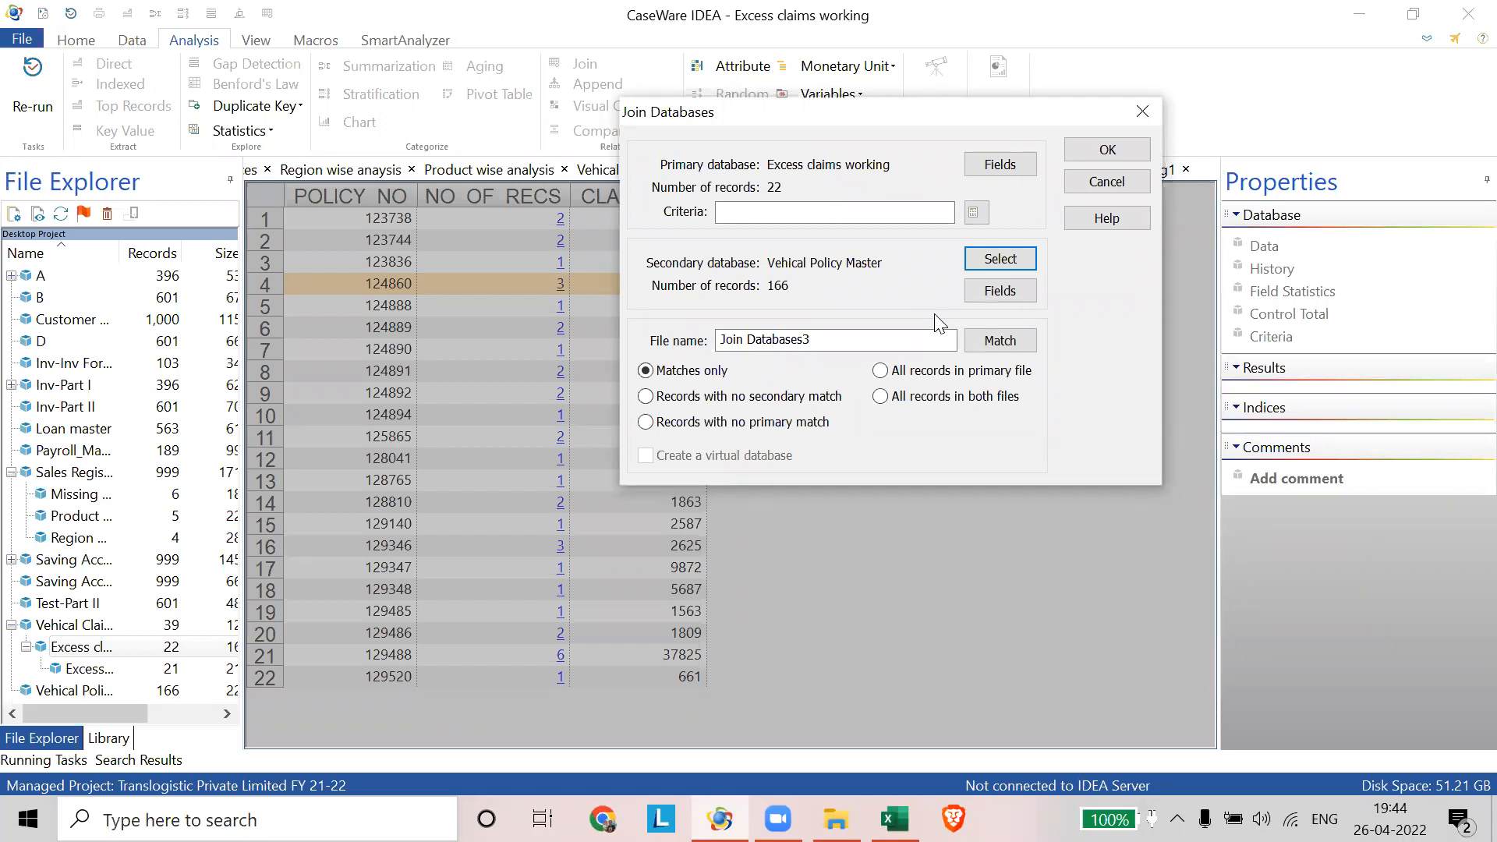
# - Match POLICY_NO of the primary database to POLICY_NO of the secondary database in ascending order
pyautogui.click(1004, 343)
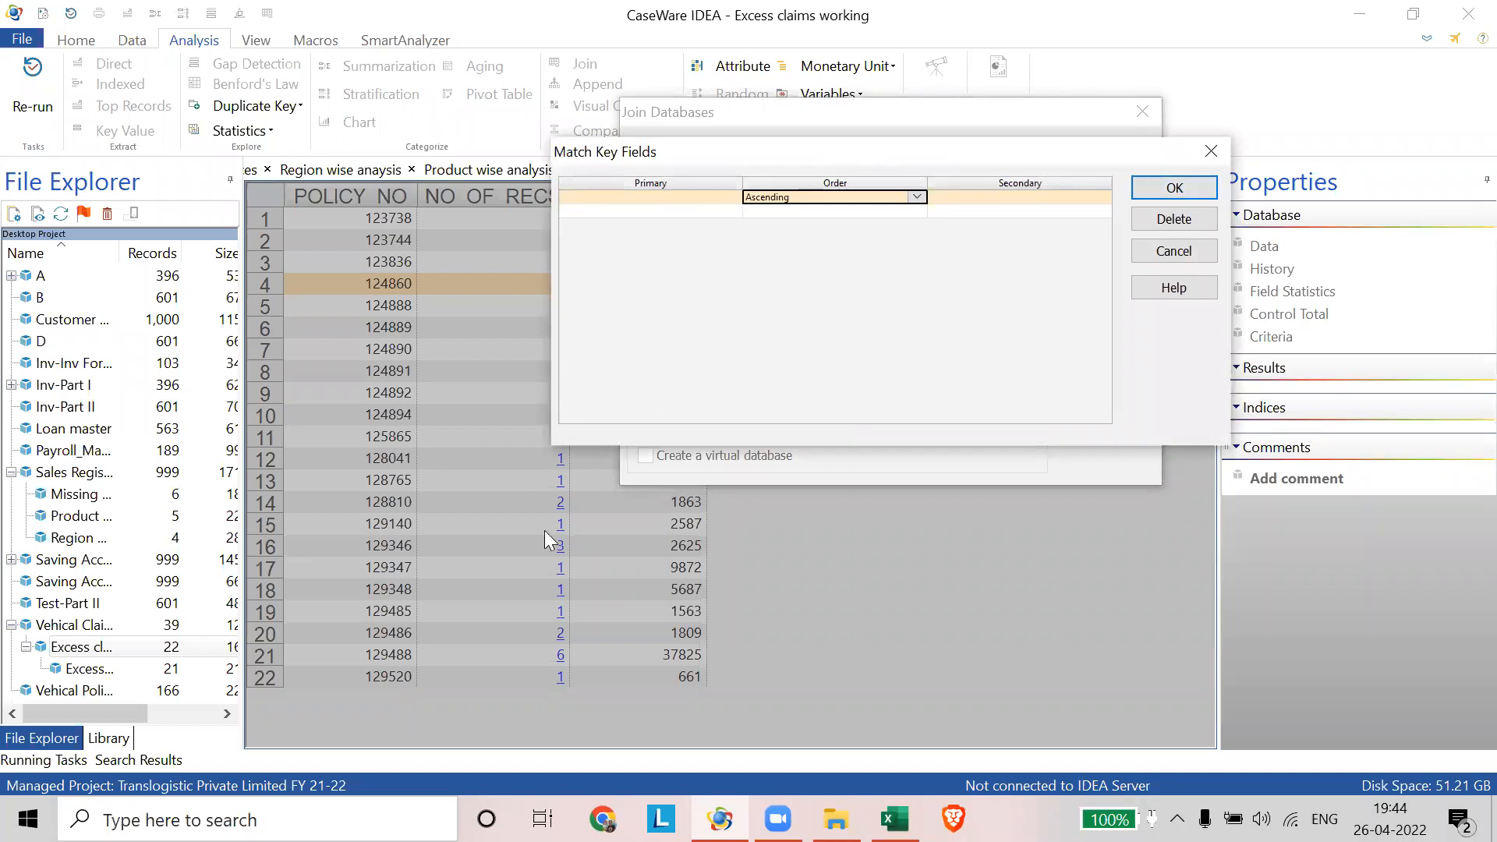
pyautogui.moveTo(721, 152); pyautogui.dragTo(543, 405)
pyautogui.click(494, 450)
pyautogui.click(878, 450)
pyautogui.click(817, 452)
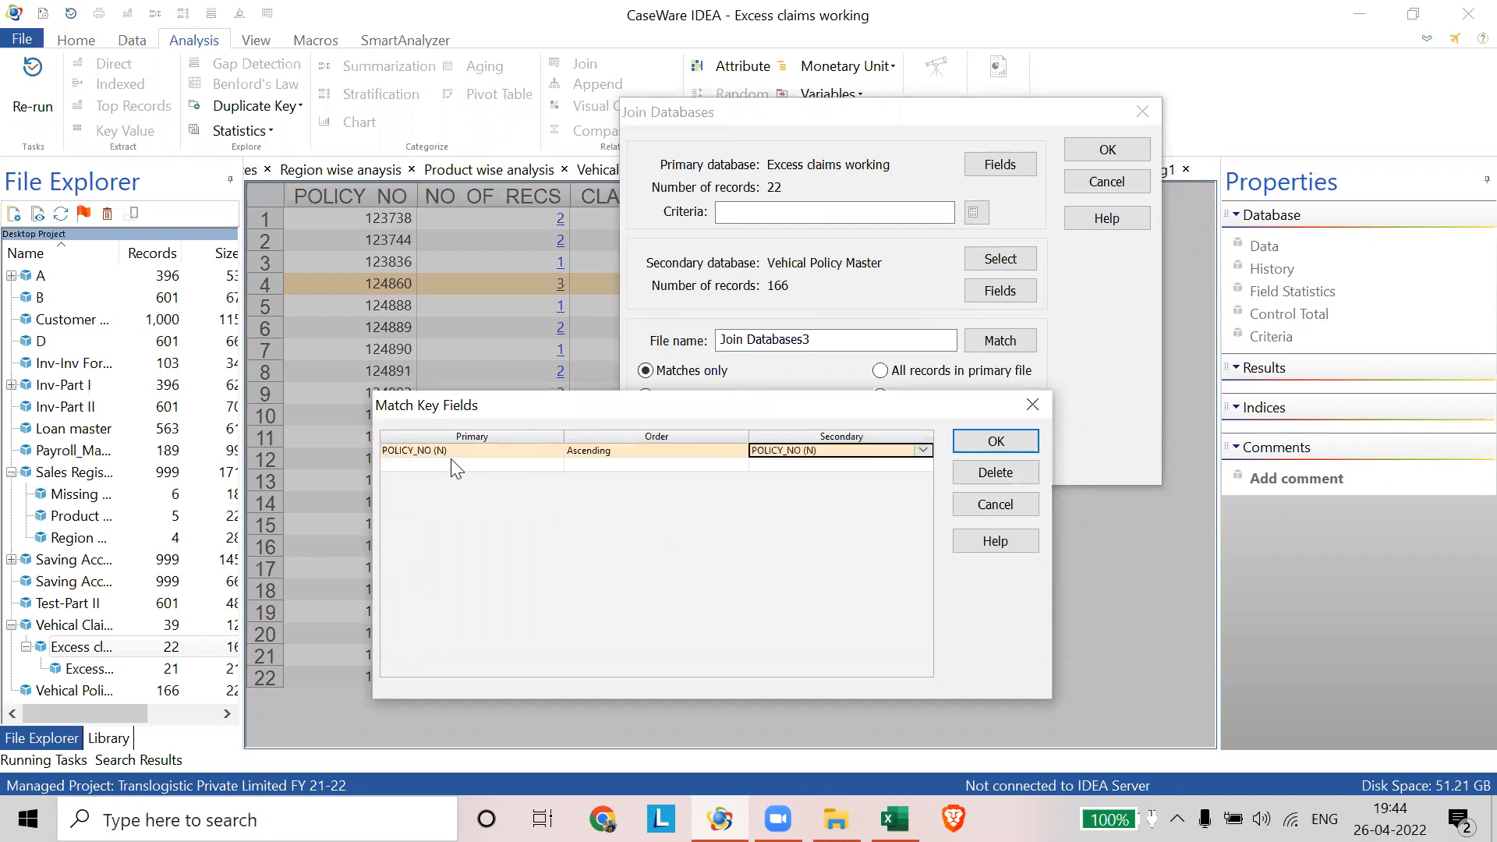
pyautogui.press('ctrl')
pyautogui.press('ctrl')
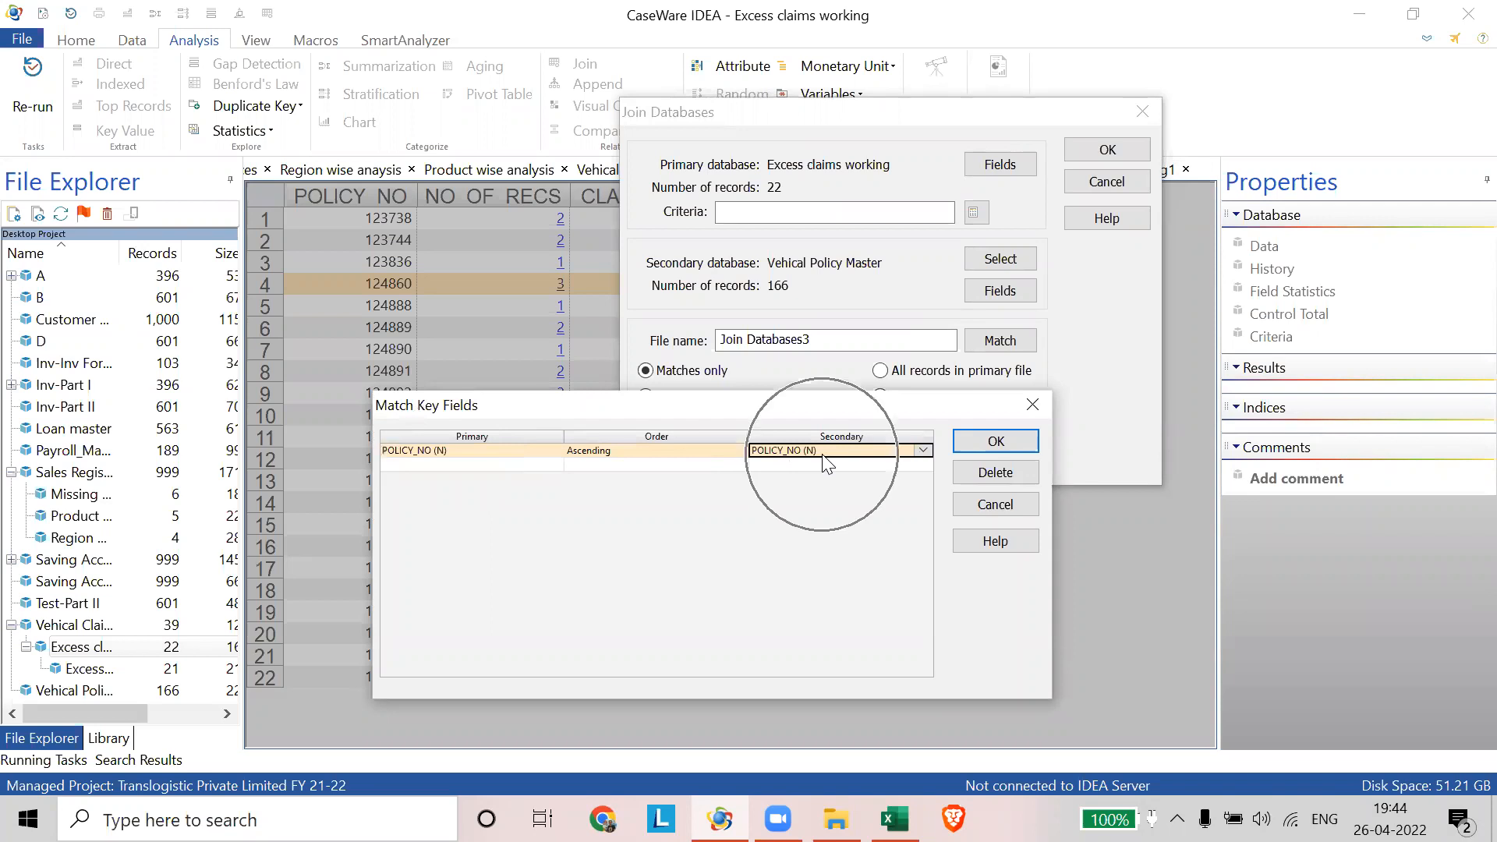
pyautogui.click(992, 441)
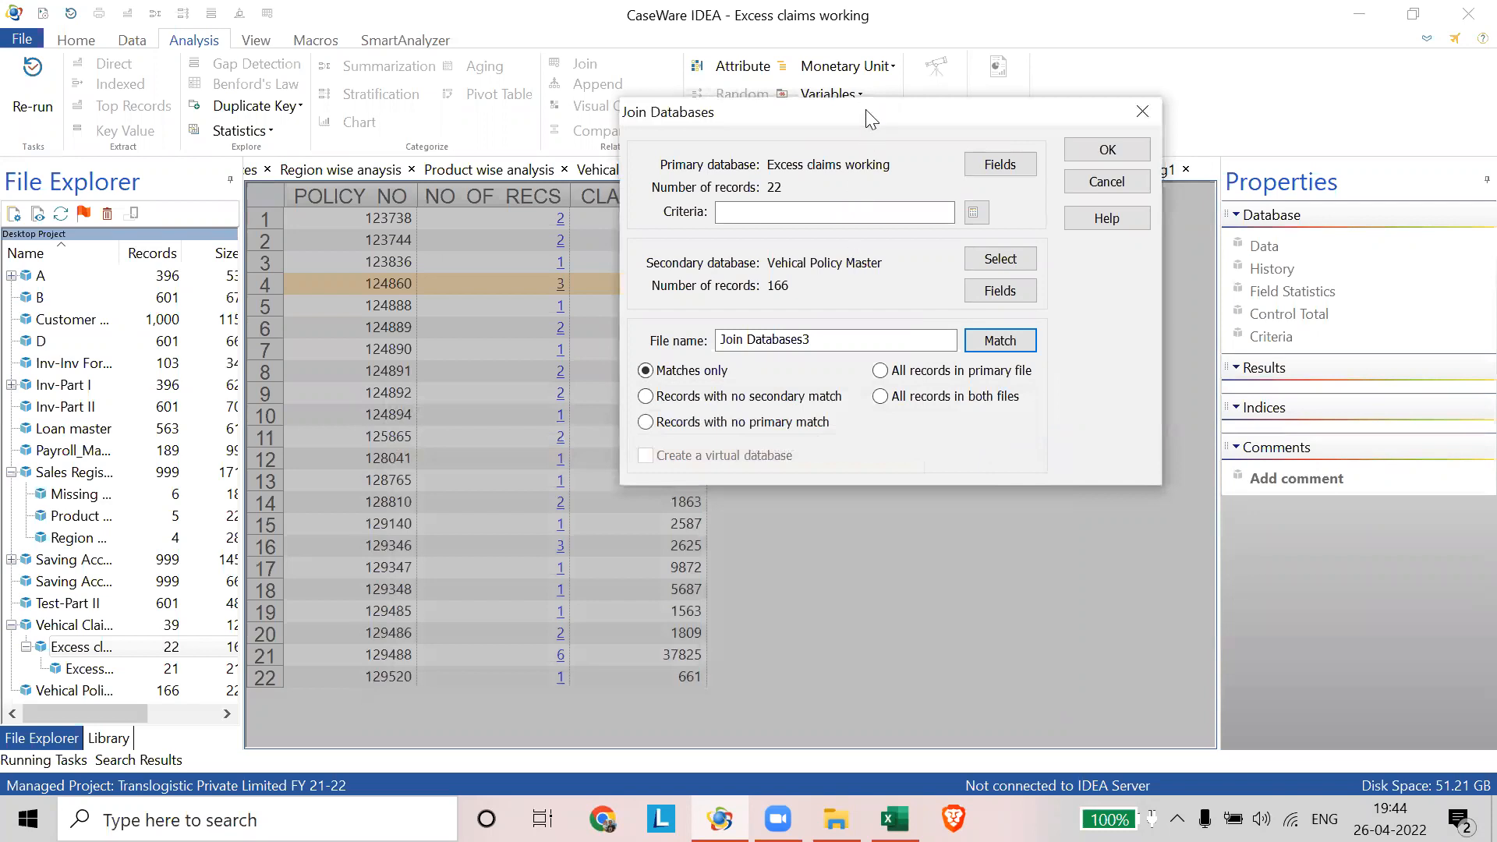
# - Limit the secondary database fields in the join to VEHICLE_NO and SUM_INSURED
pyautogui.moveTo(865, 109); pyautogui.dragTo(734, 148)
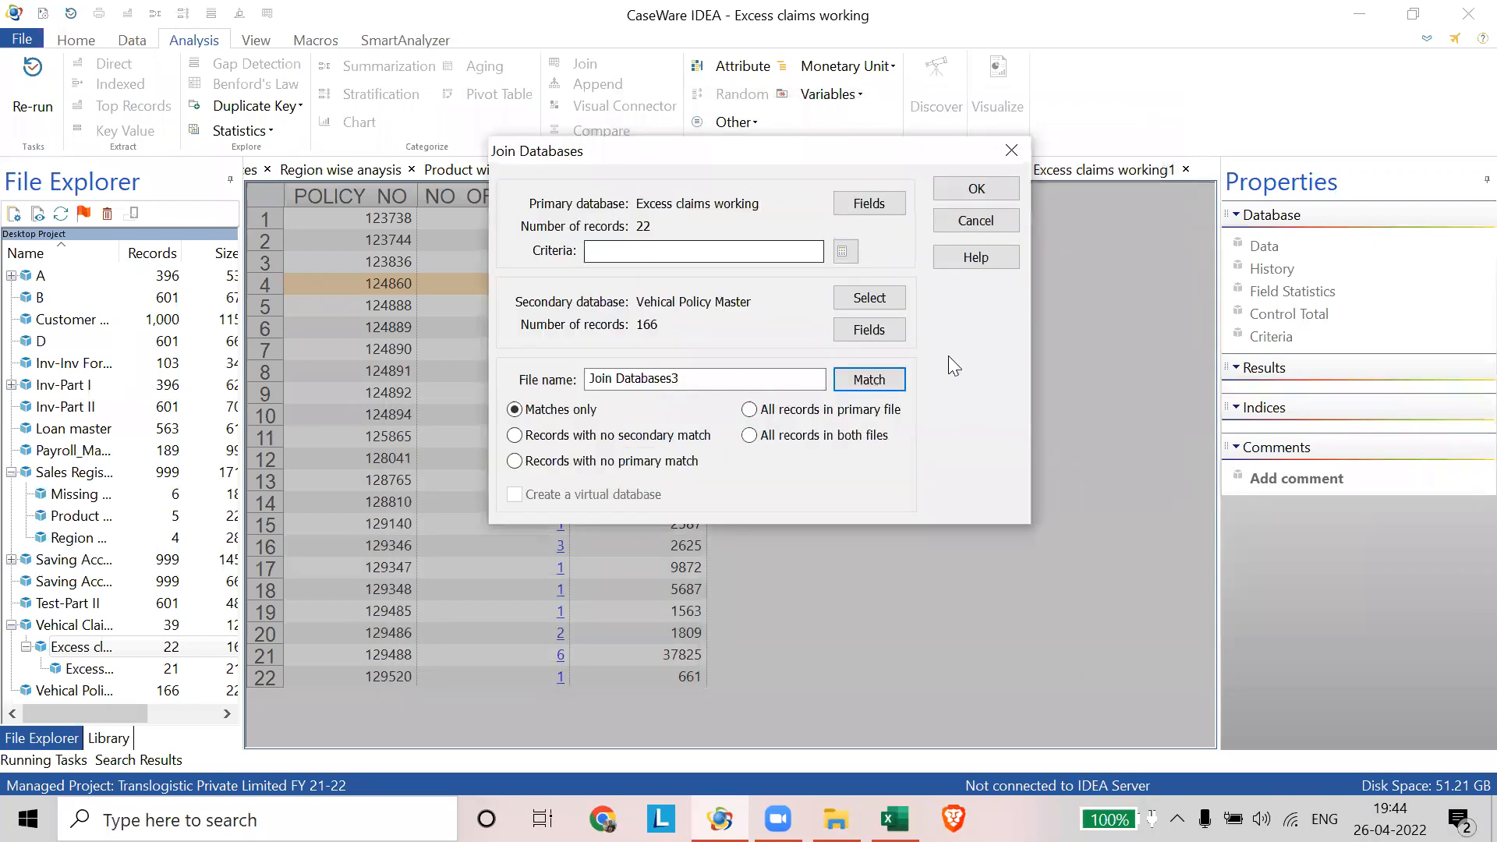
pyautogui.click(883, 331)
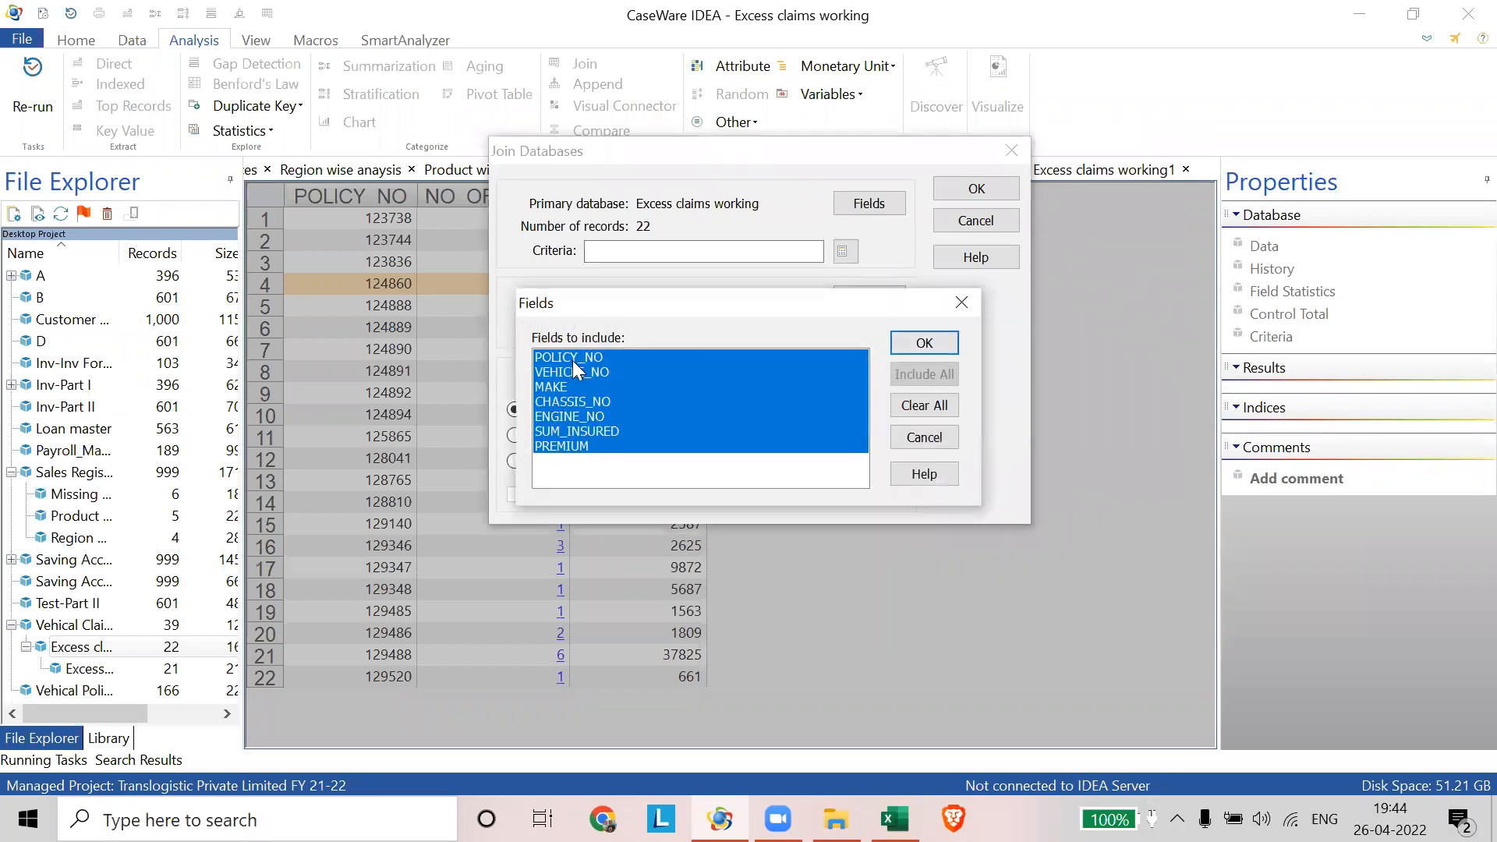
pyautogui.click(940, 410)
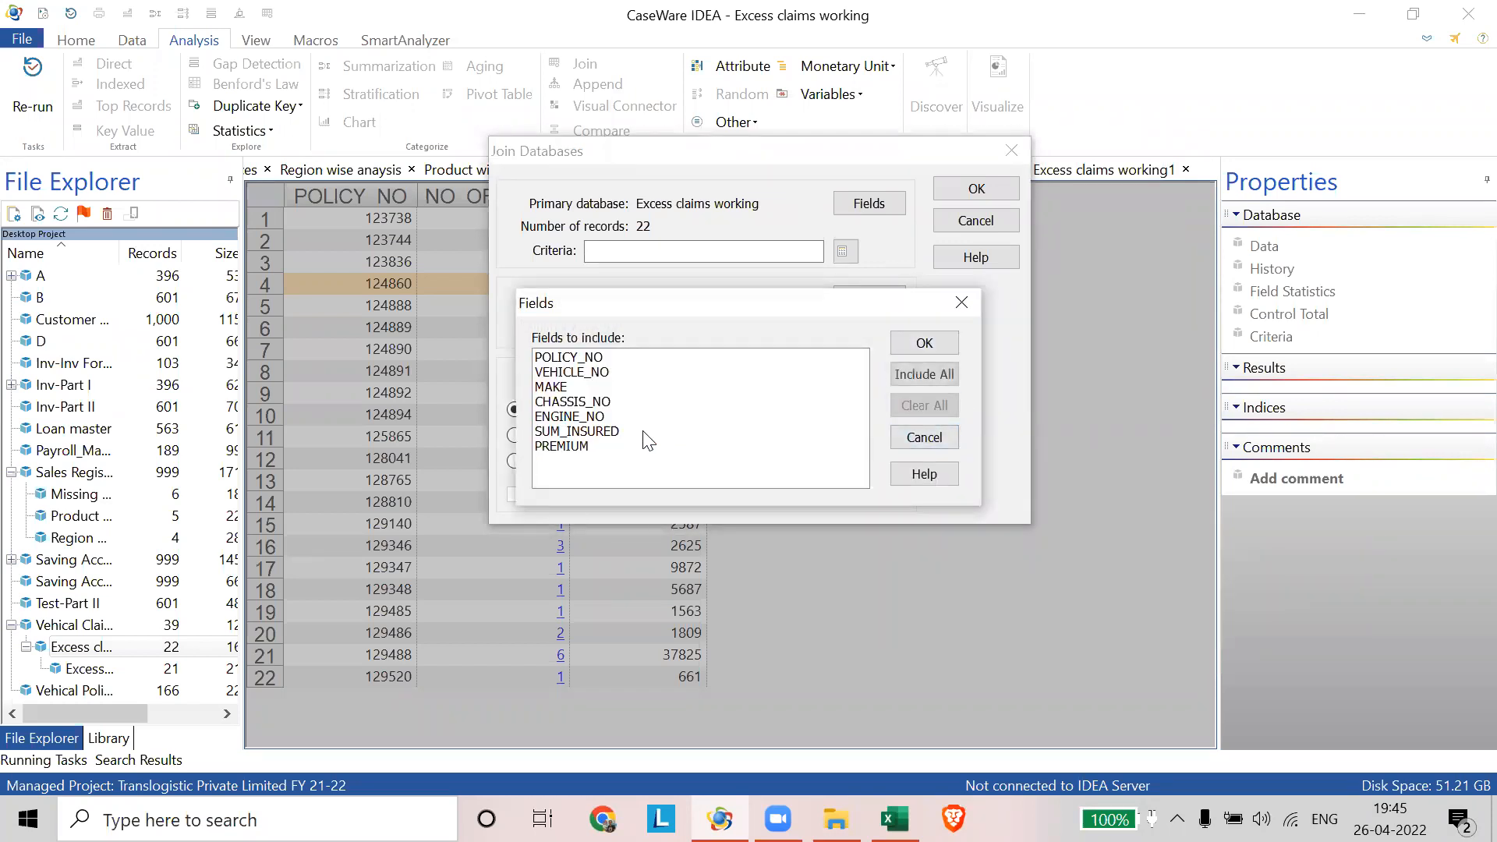
pyautogui.click(581, 432)
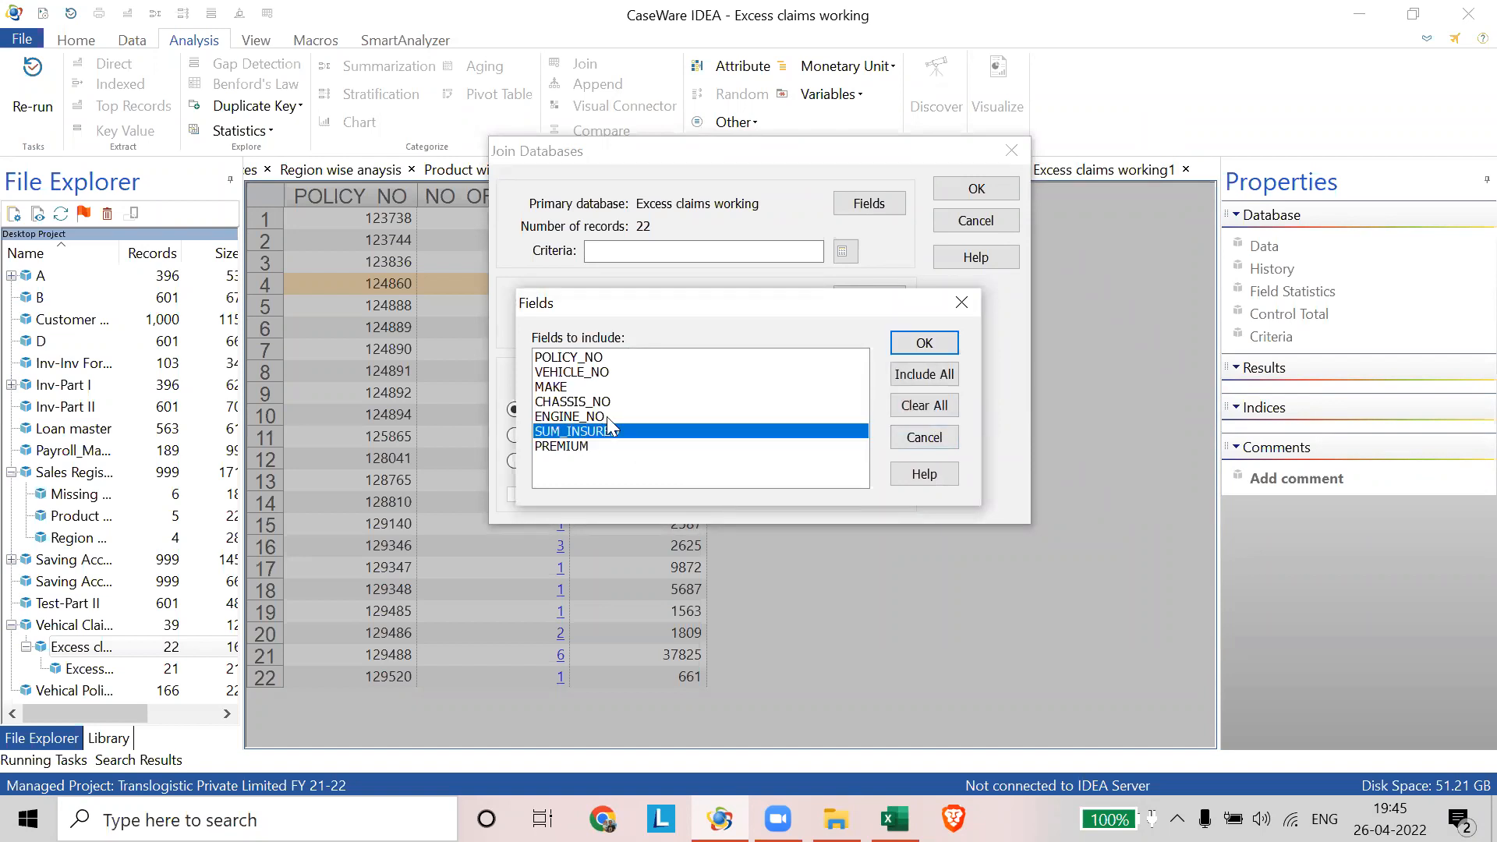
pyautogui.click(563, 372)
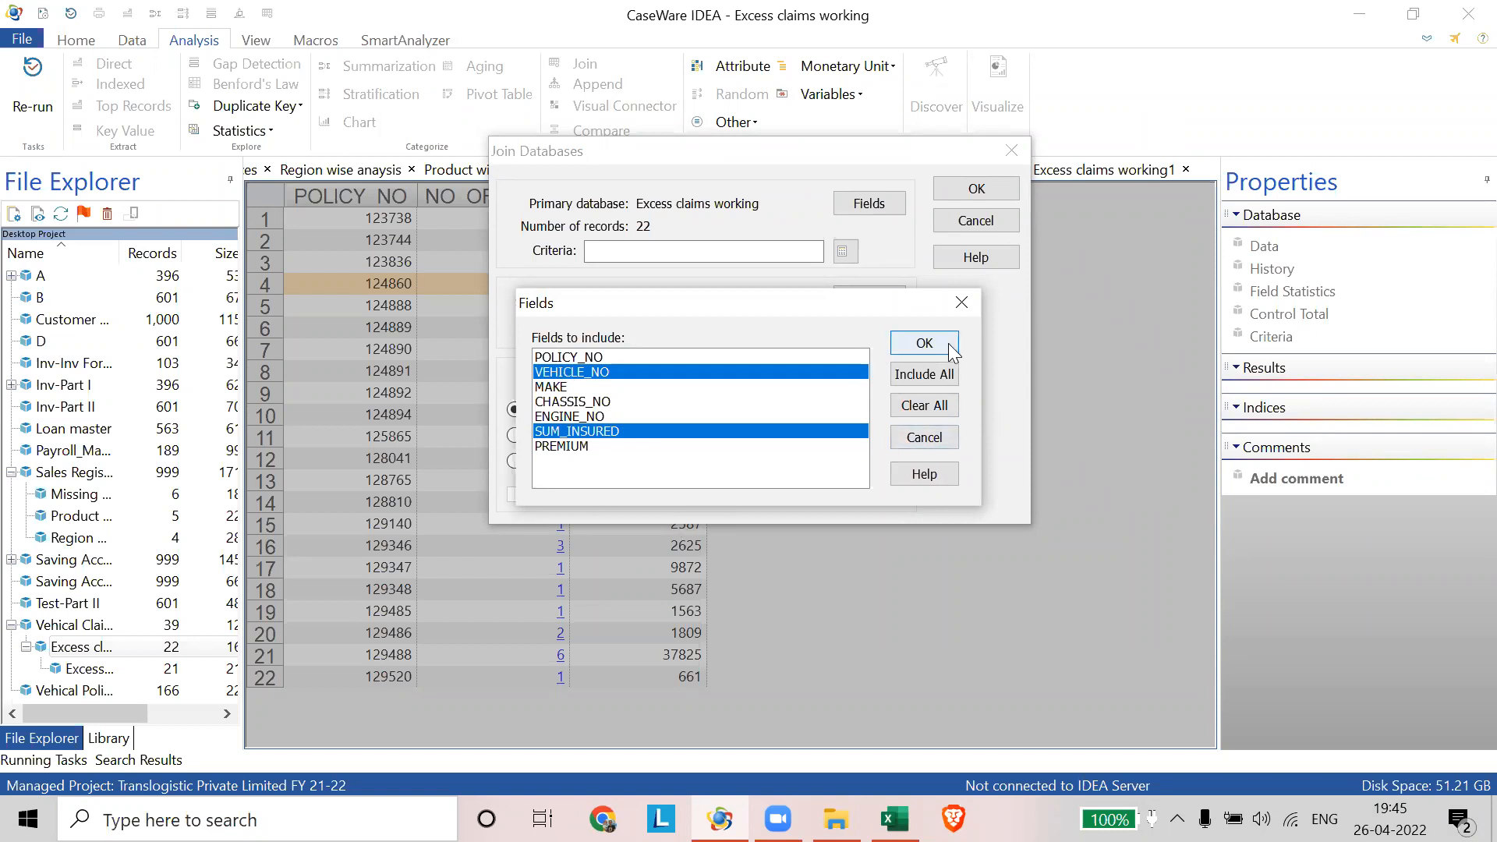
pyautogui.click(923, 344)
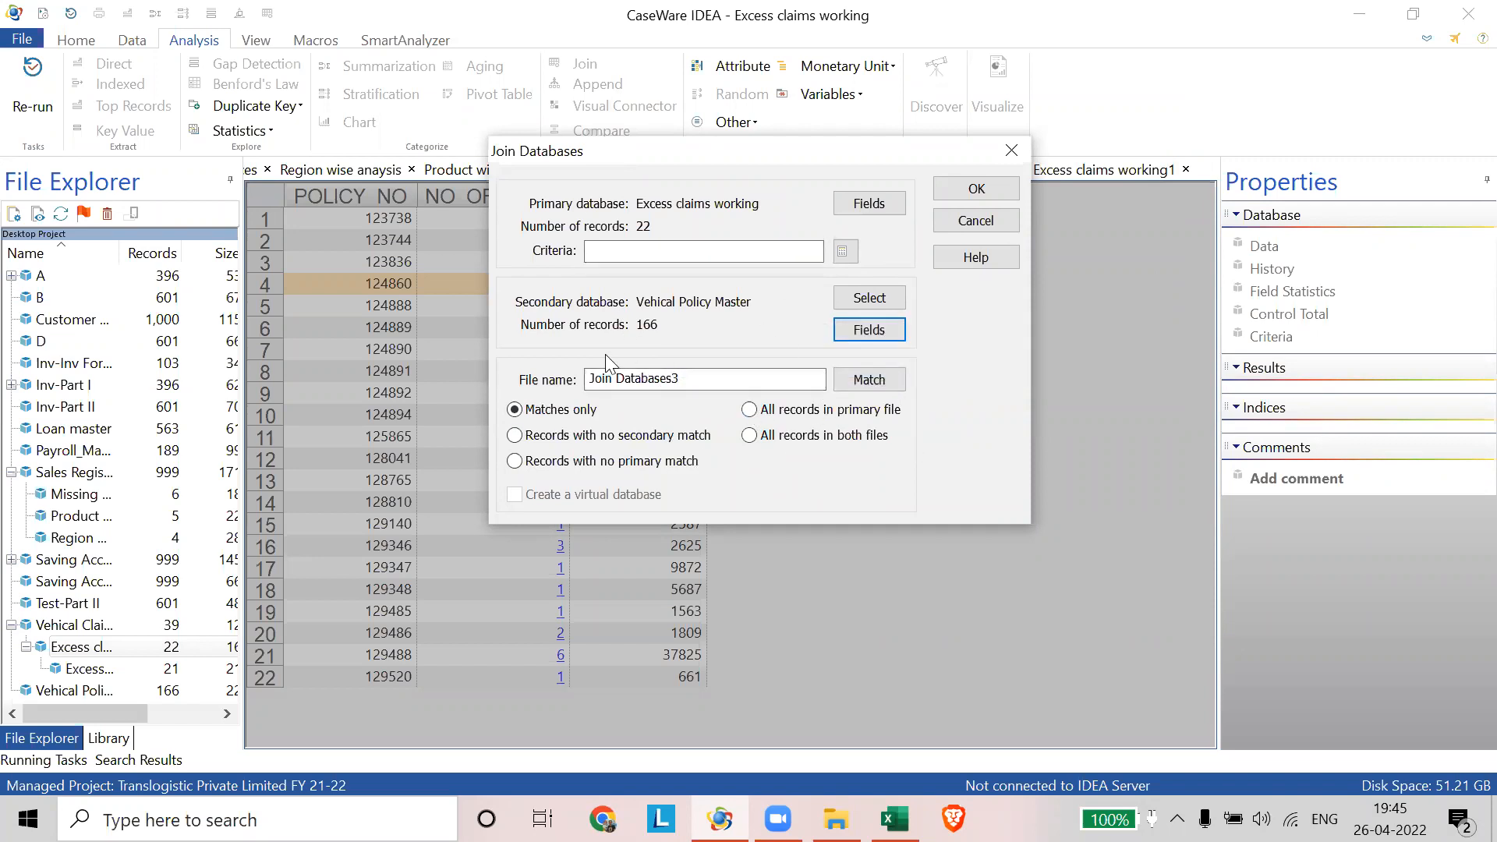
# - Review the match key fields of the join and close the join setup without running it
pyautogui.click(863, 378)
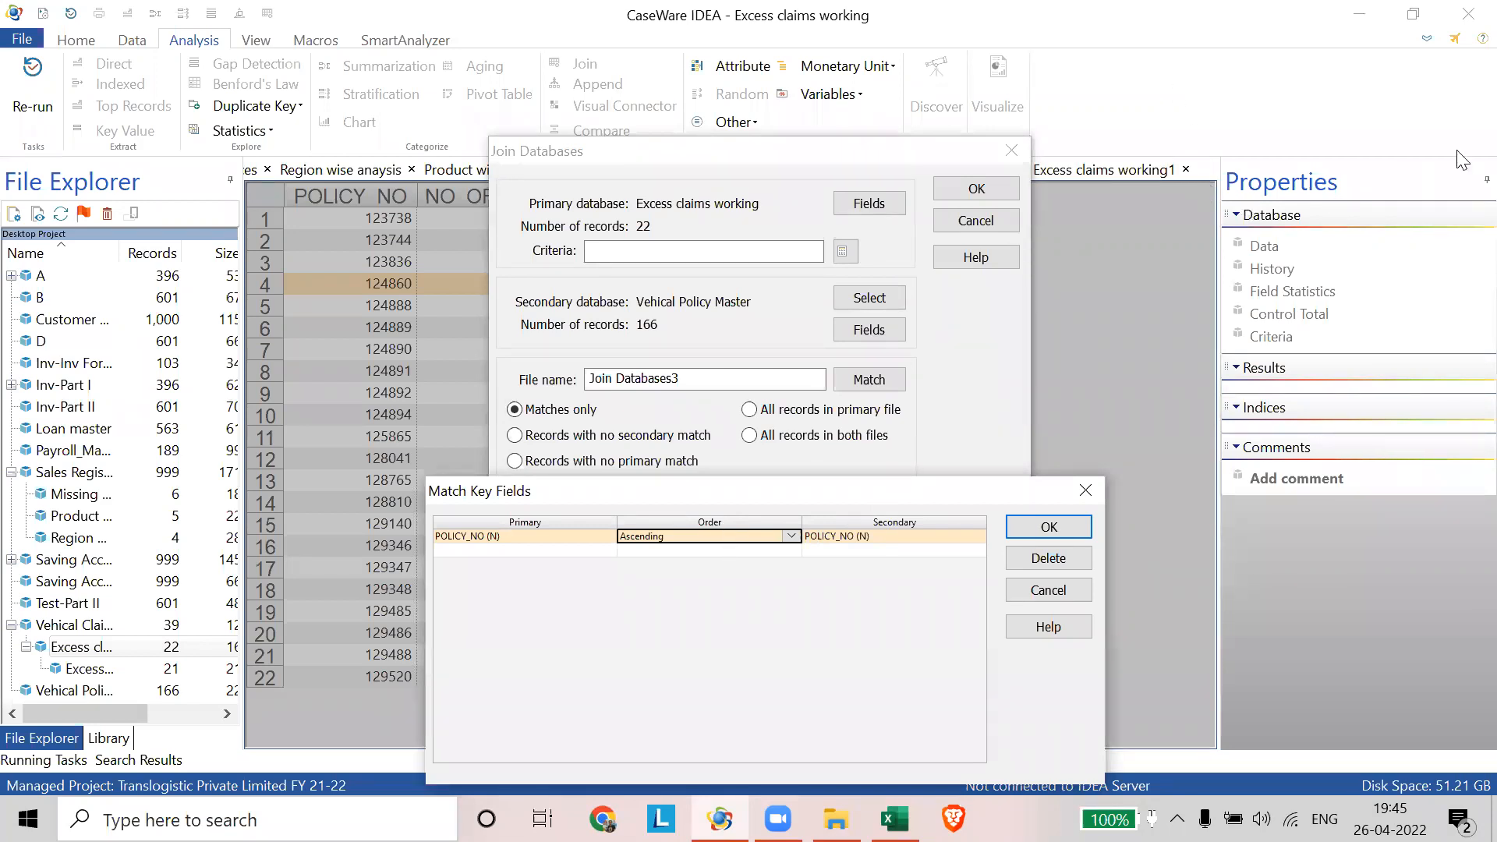
pyautogui.click(1045, 528)
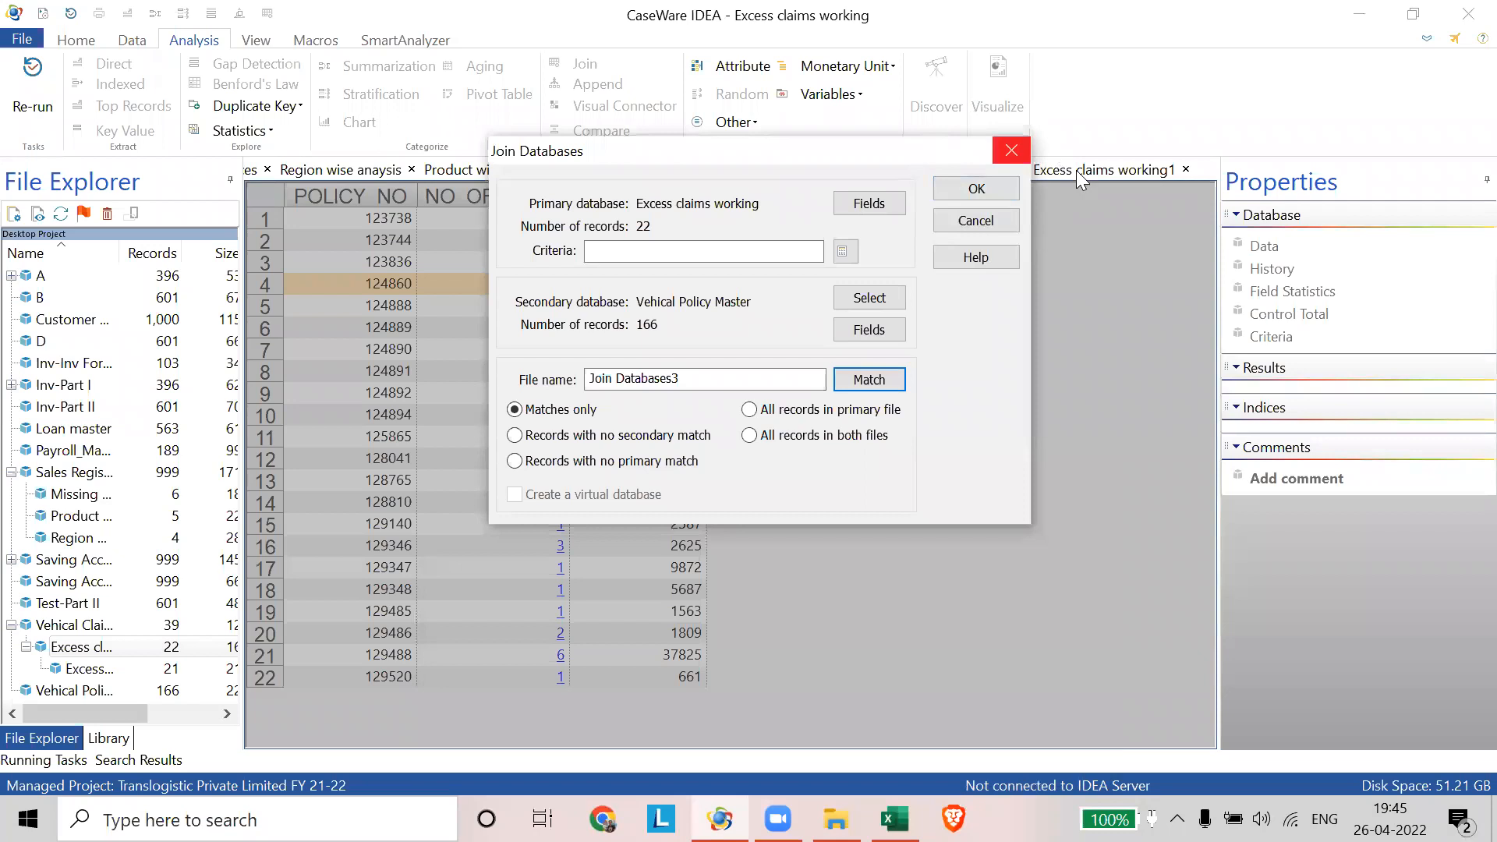
pyautogui.click(1011, 151)
pyautogui.click(917, 382)
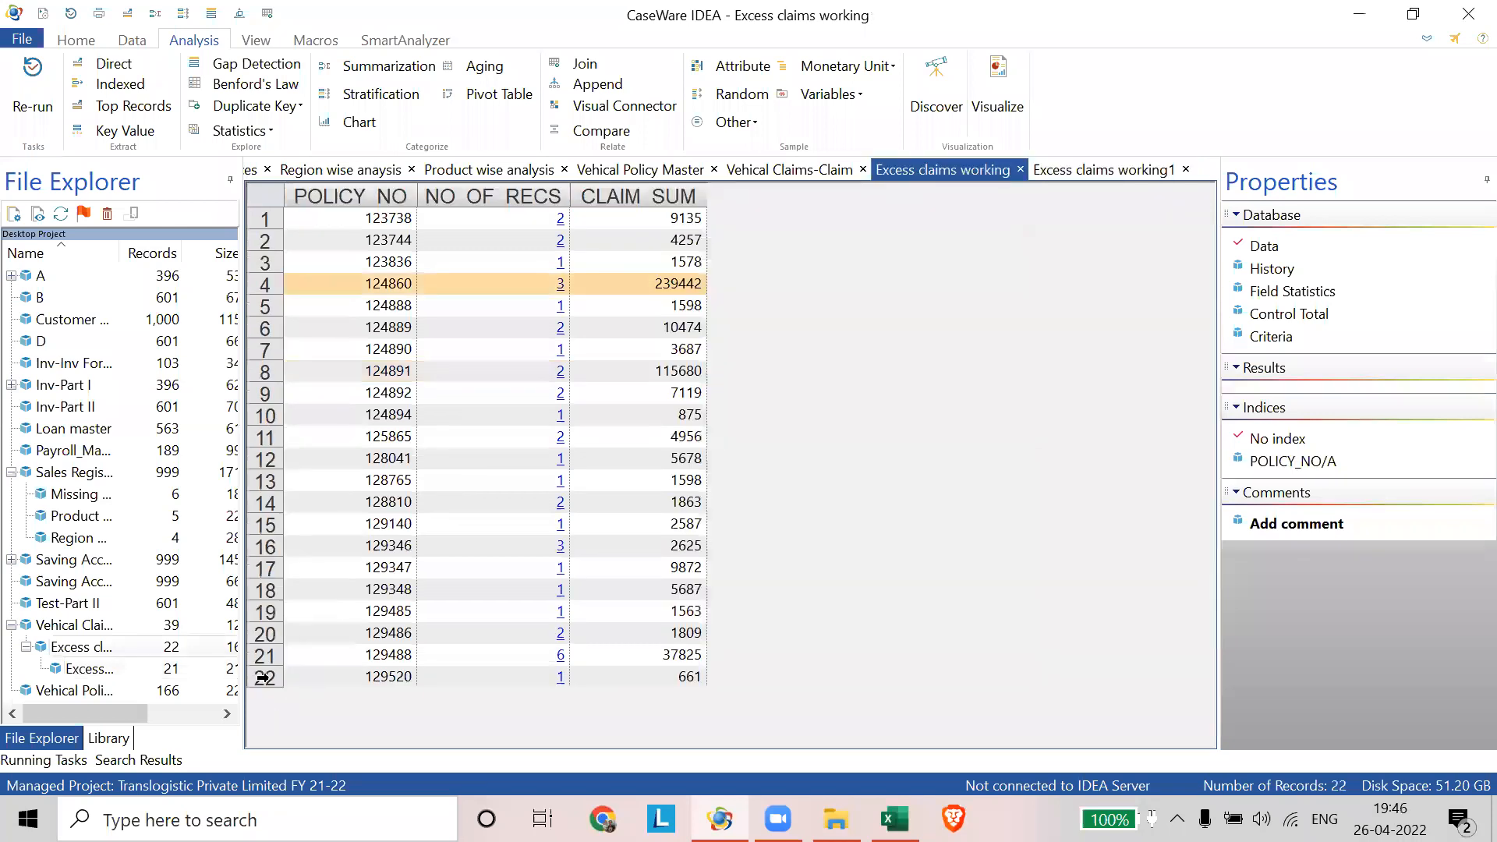
# - Compare the number of policy records in Excess claims working with the number in Excess claims working1
pyautogui.press('ctrl')
pyautogui.press('ctrl')
pyautogui.press('ctrl')
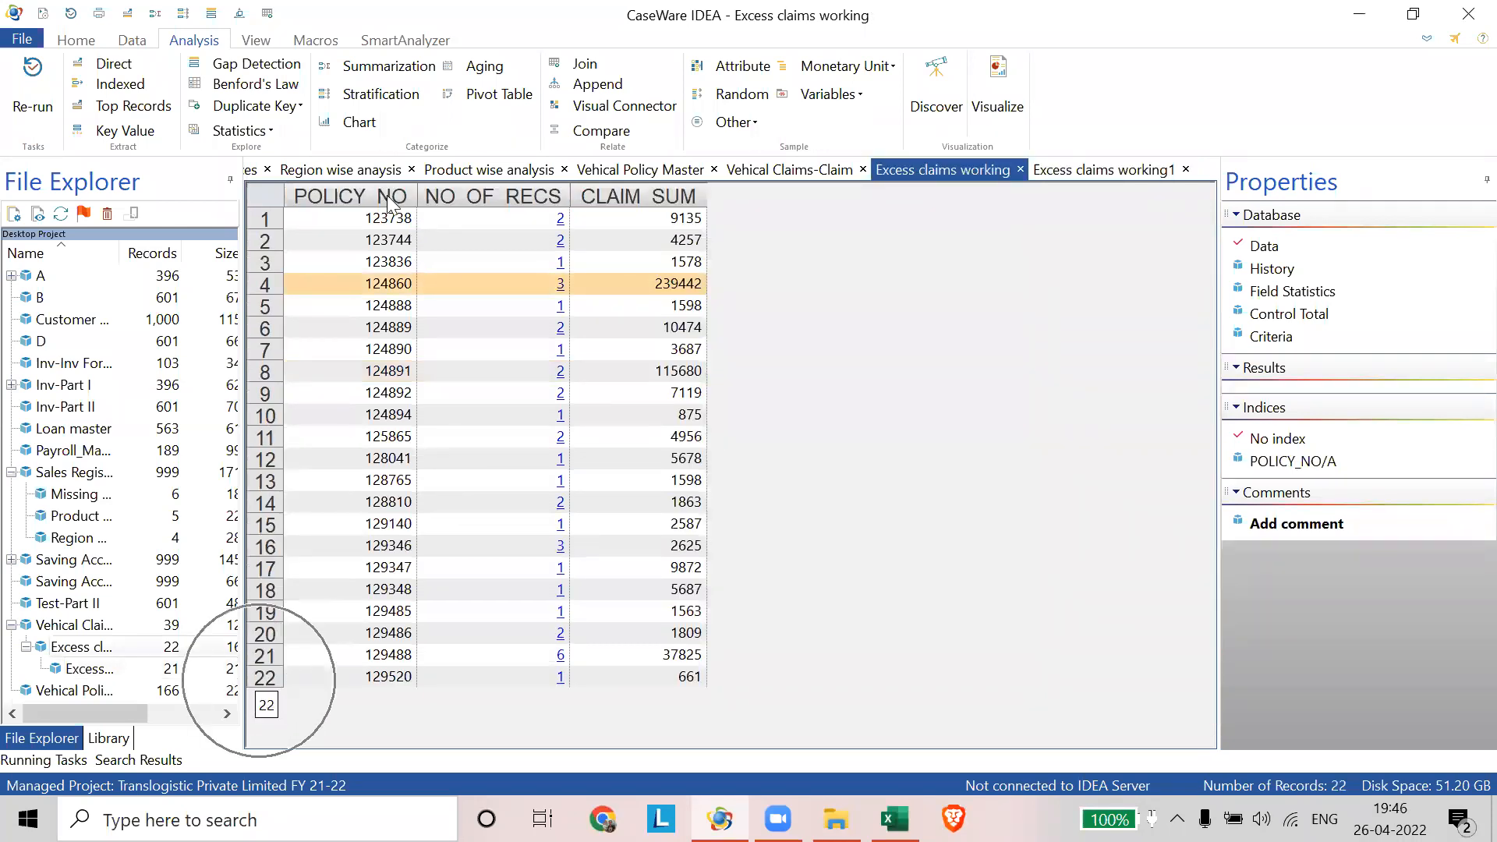
pyautogui.hotkey('ctrl', 'space')
pyautogui.press('ctrl')
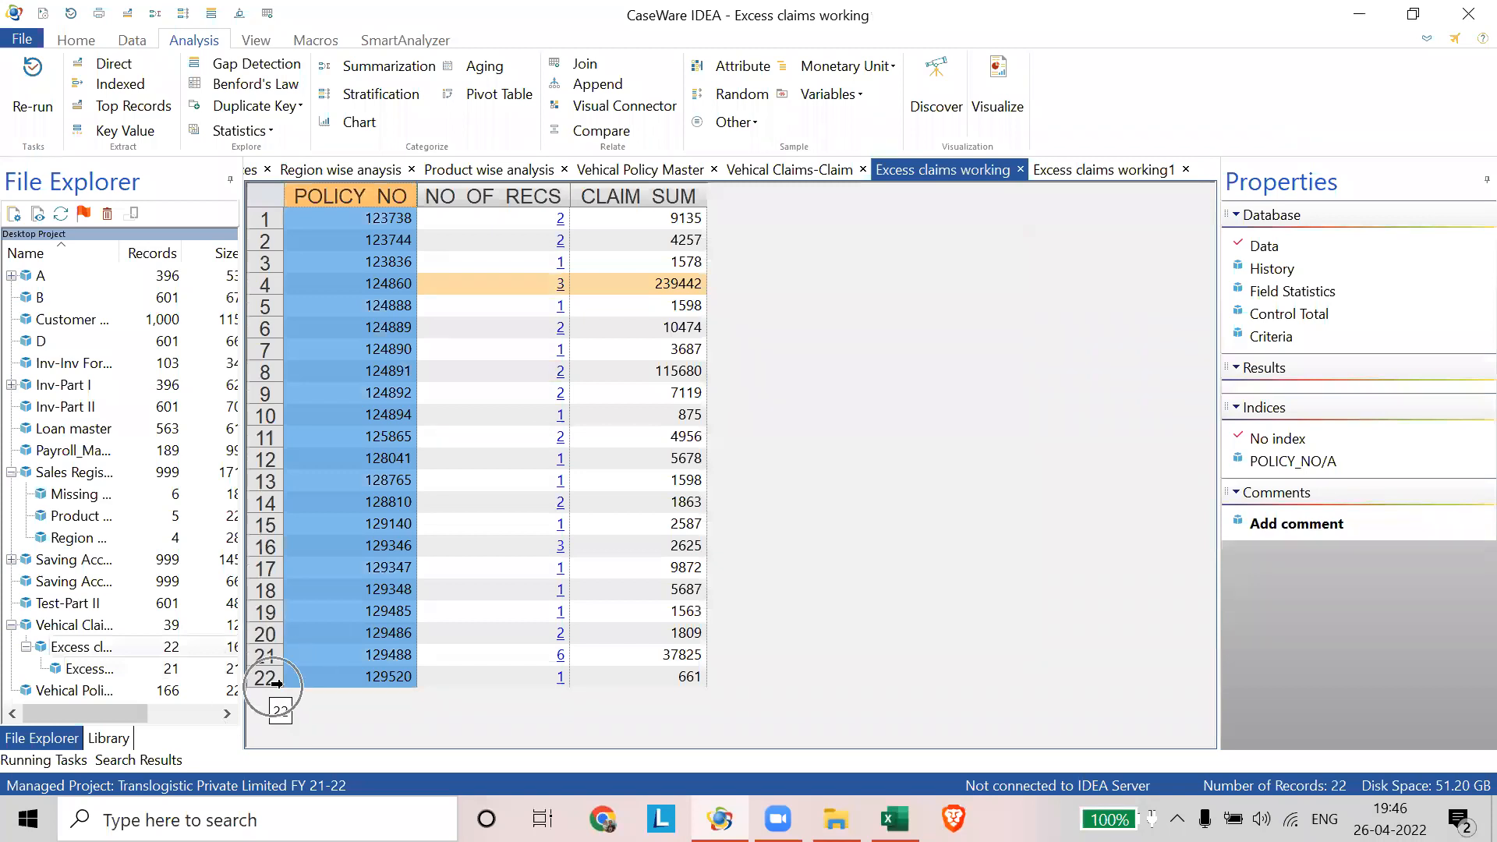
pyautogui.press('ctrl')
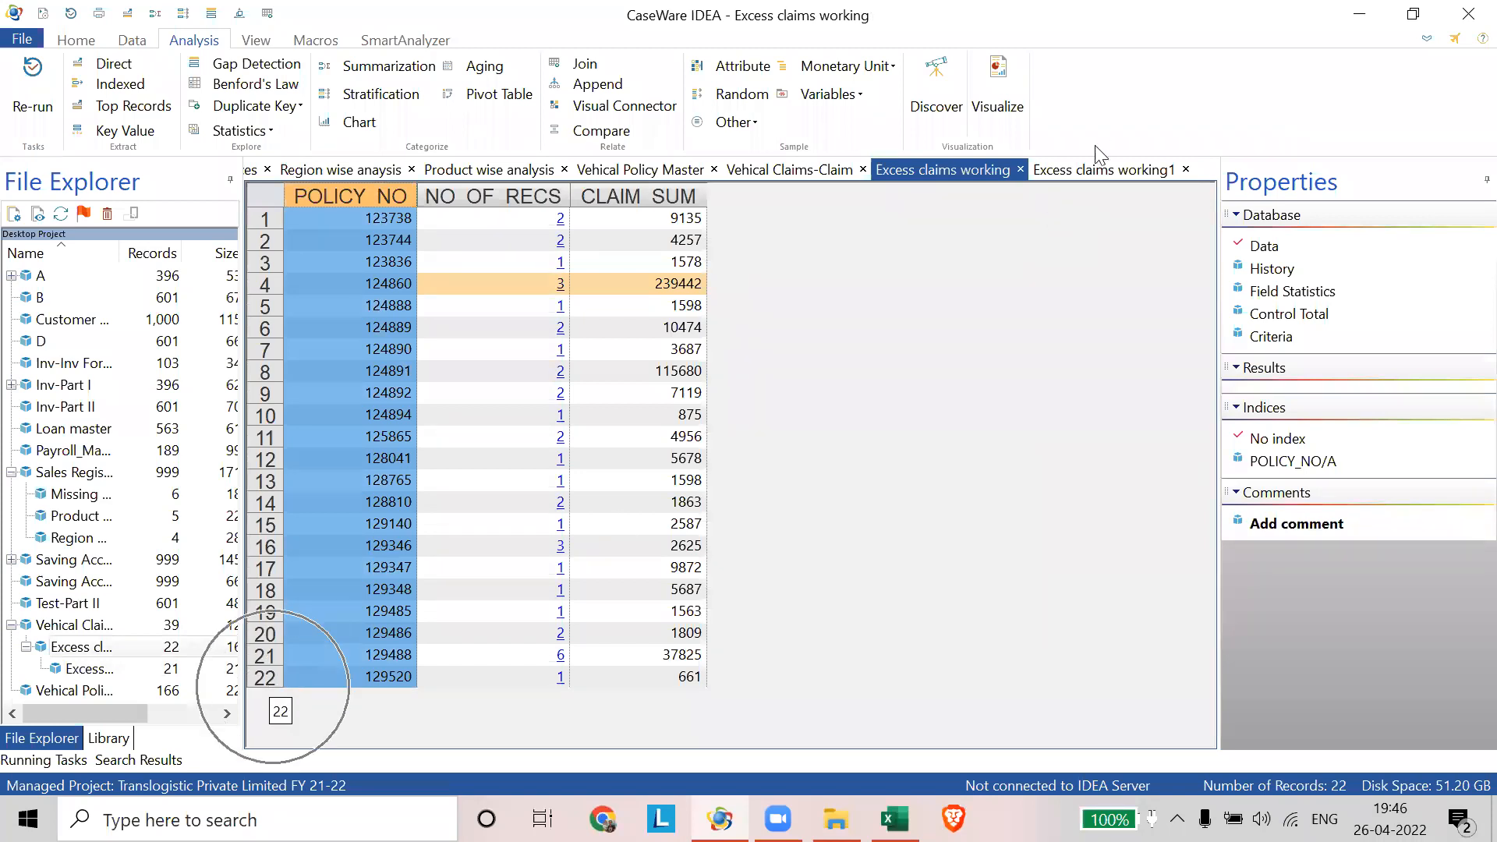
pyautogui.click(1082, 176)
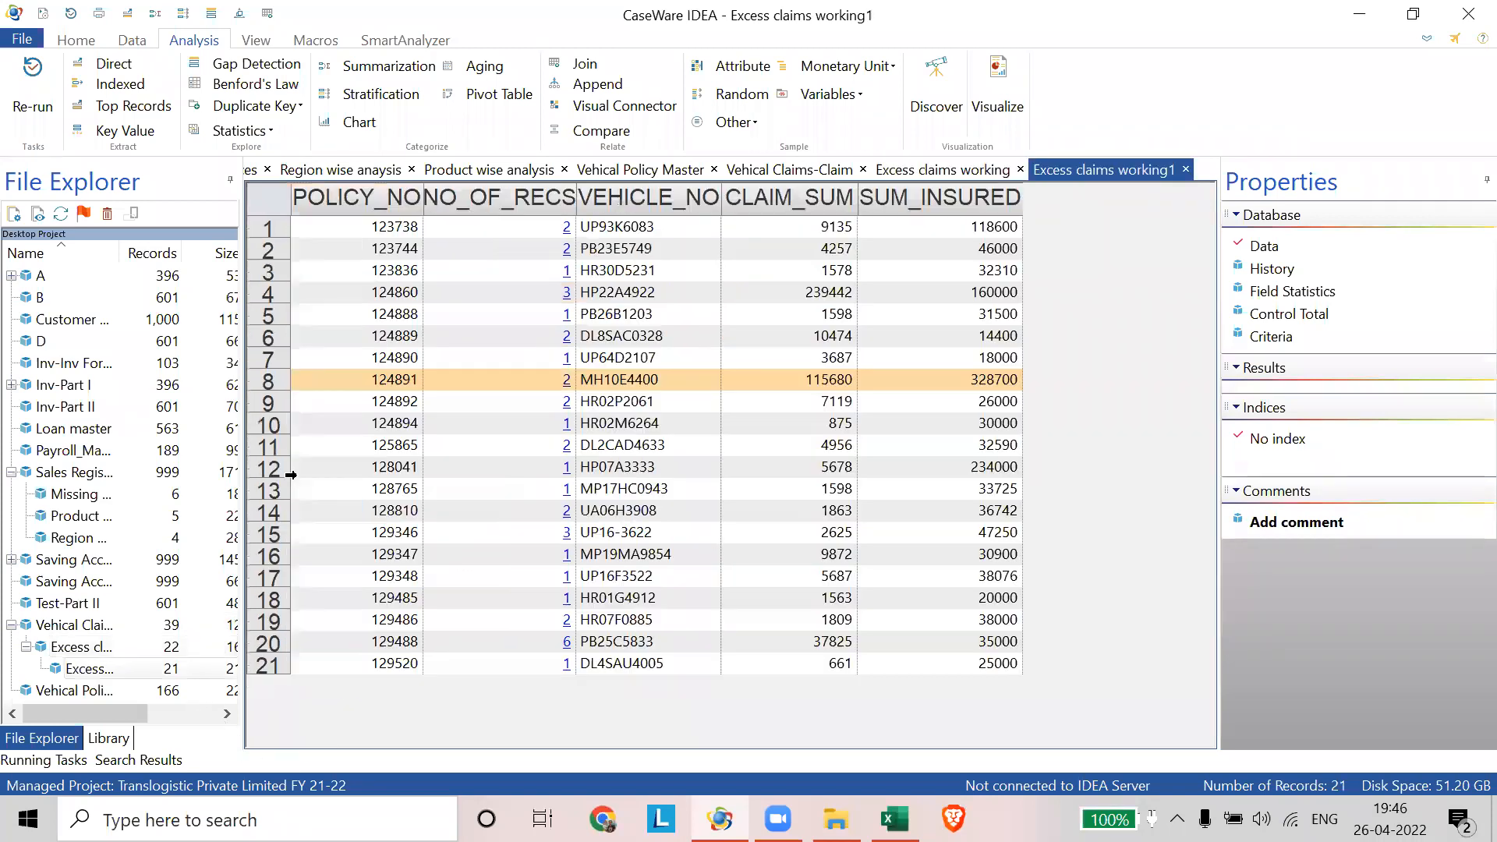
pyautogui.click(265, 670)
pyautogui.press('ctrl')
pyautogui.press('ctrl')
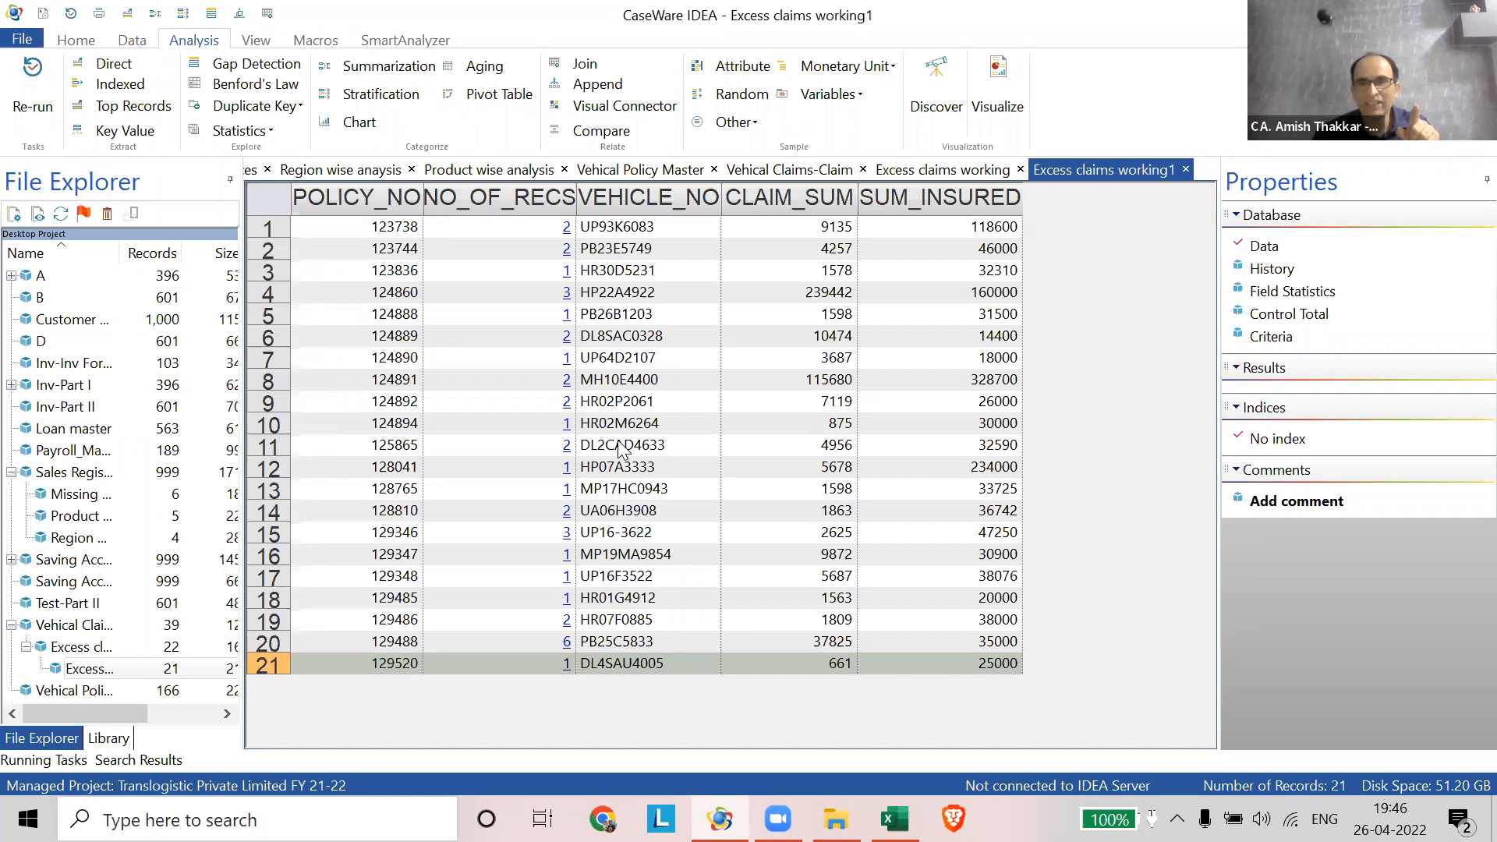
# - Trace the policy numbers through Vehical Claims-Claim, Excess claims working, Vehical Policy Master and the joined Excess claims working1
pyautogui.click(942, 170)
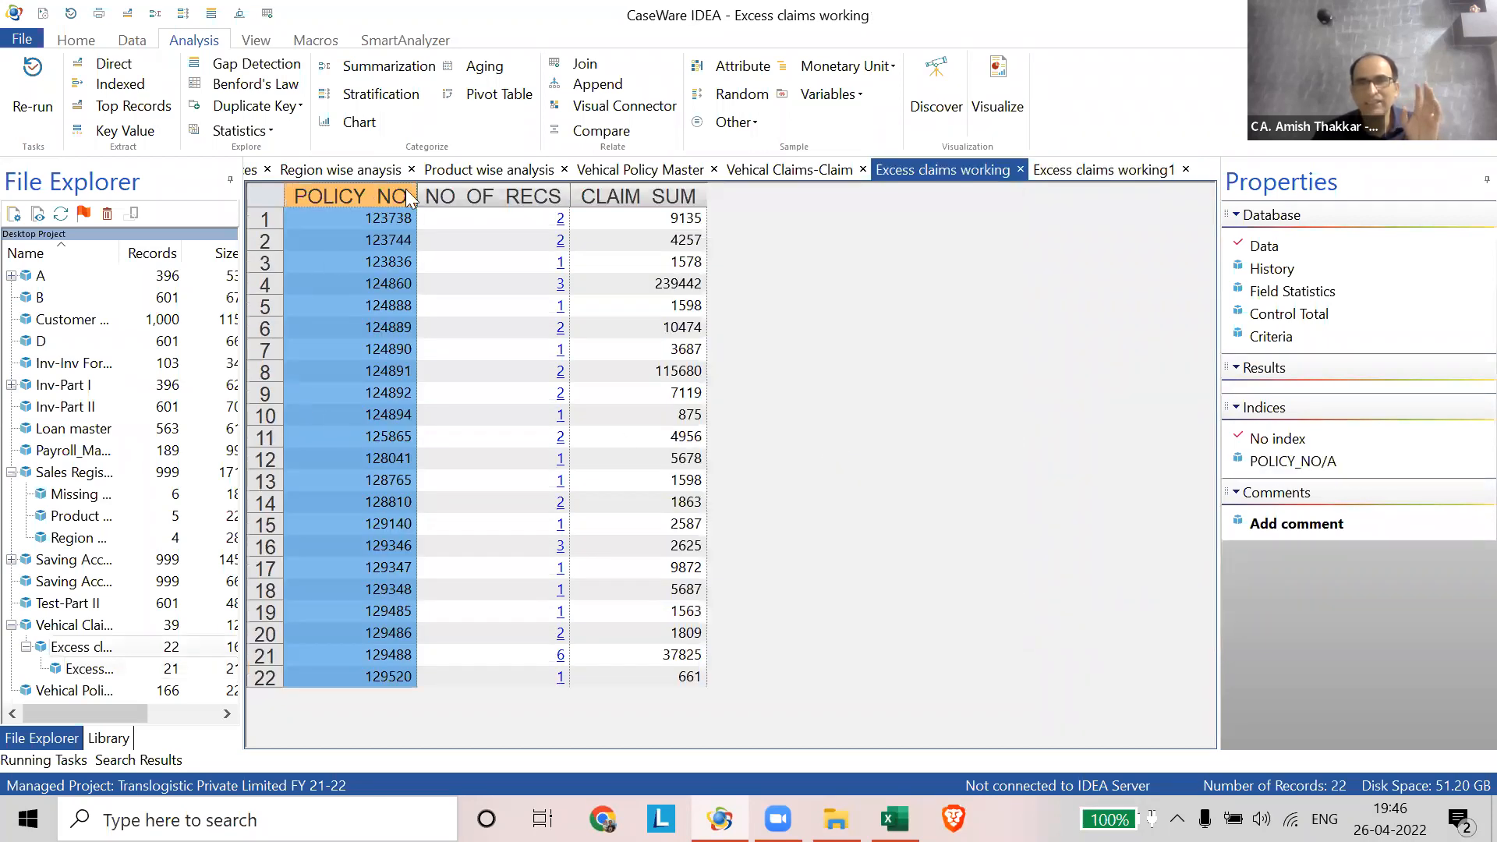
pyautogui.click(784, 170)
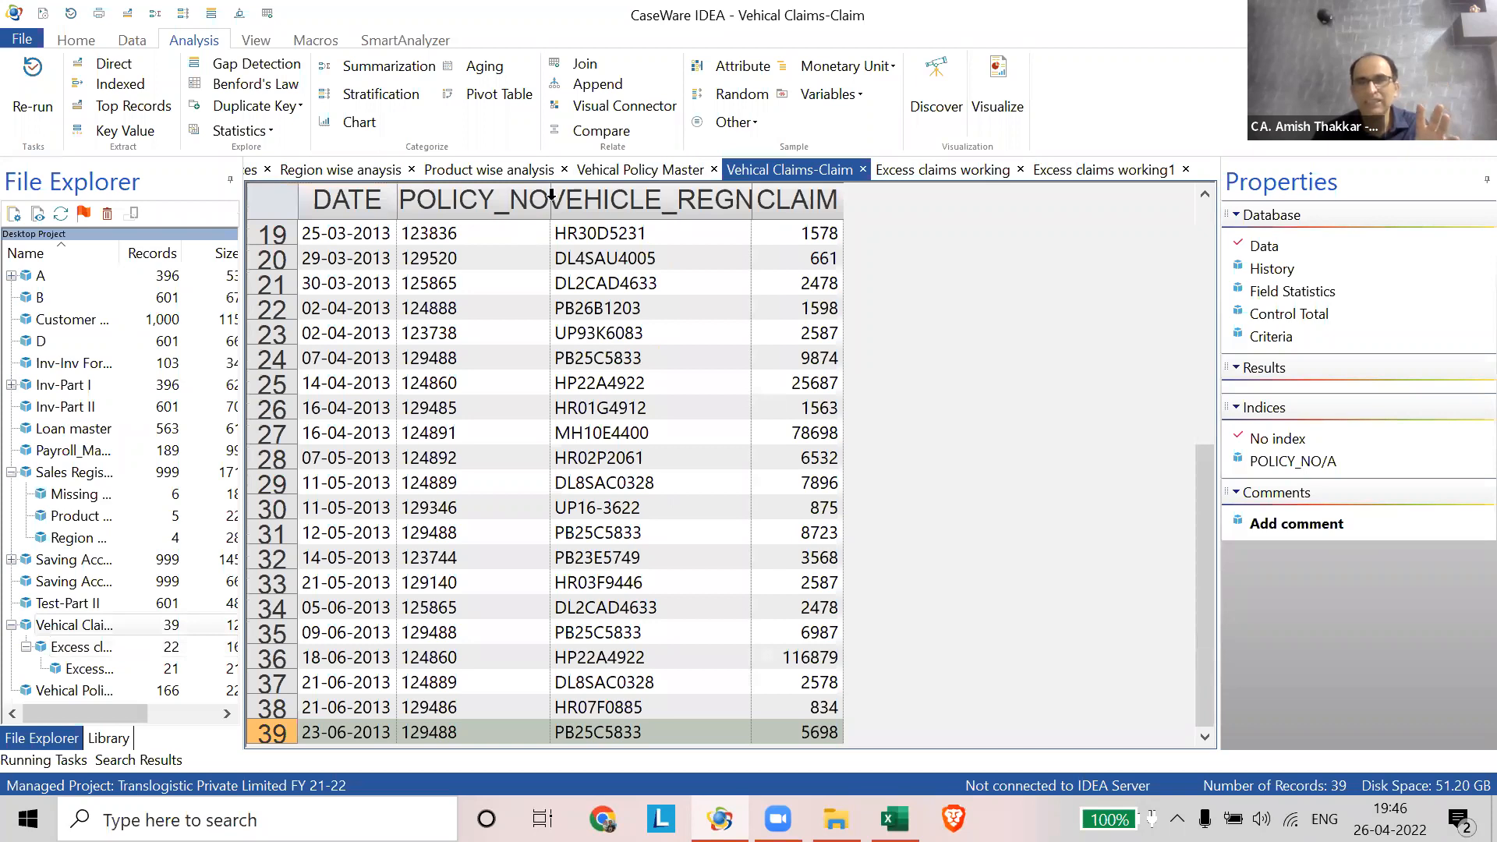
pyautogui.click(485, 201)
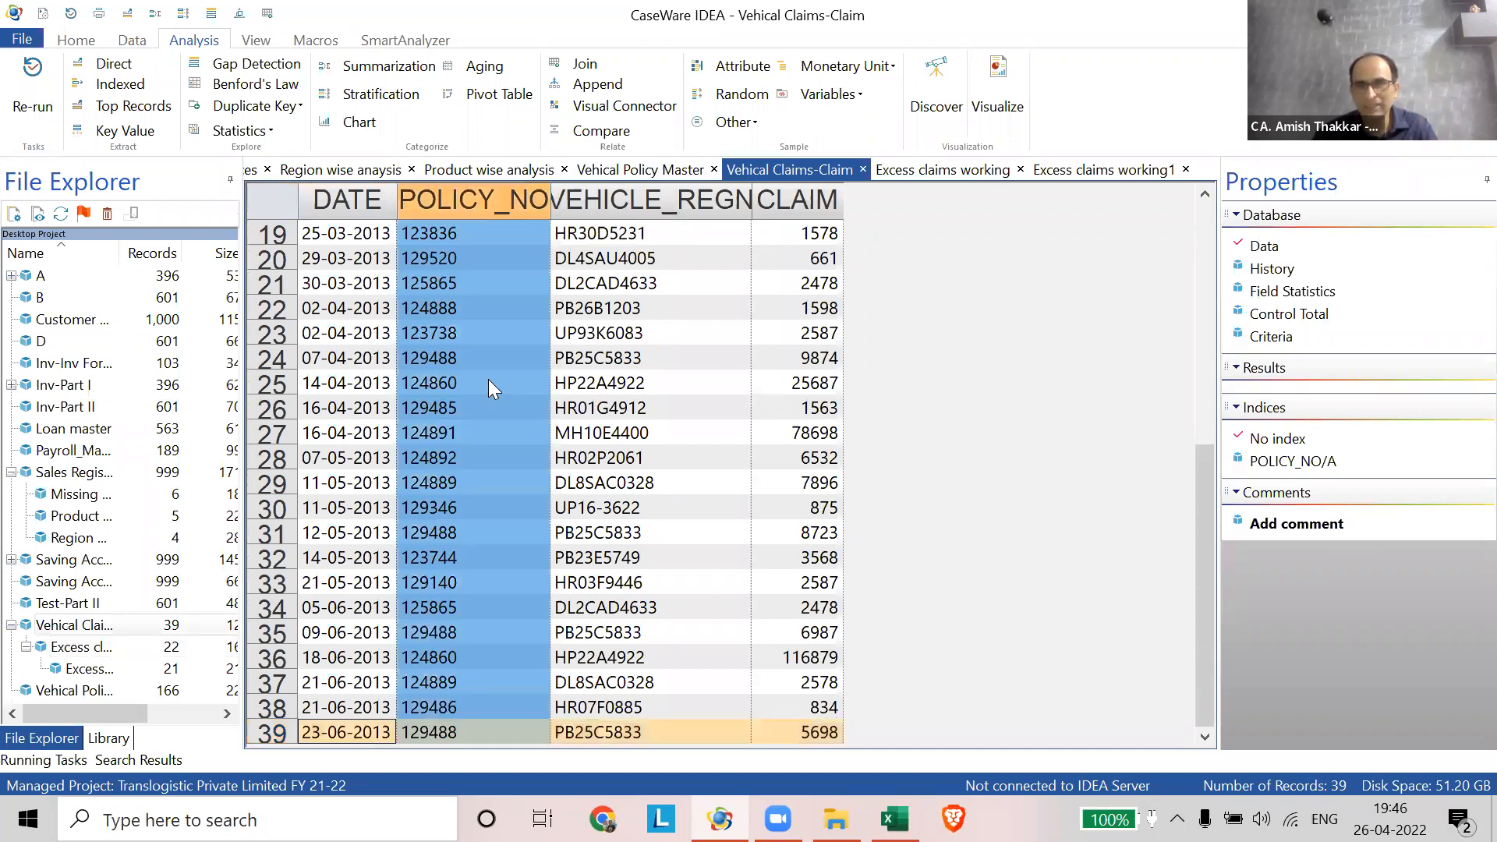
pyautogui.click(958, 170)
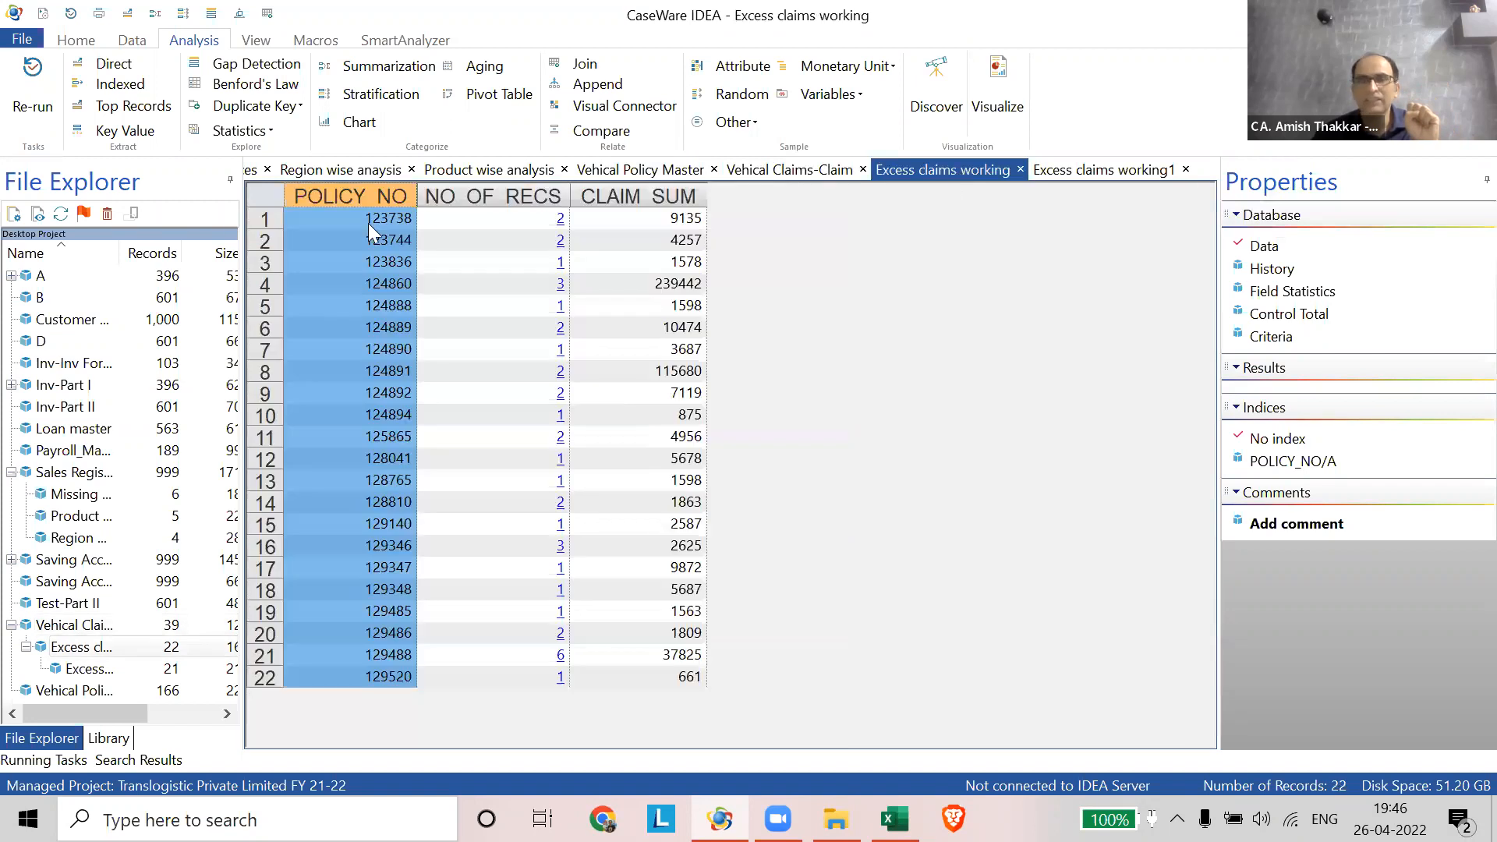
pyautogui.moveTo(265, 218); pyautogui.dragTo(258, 677)
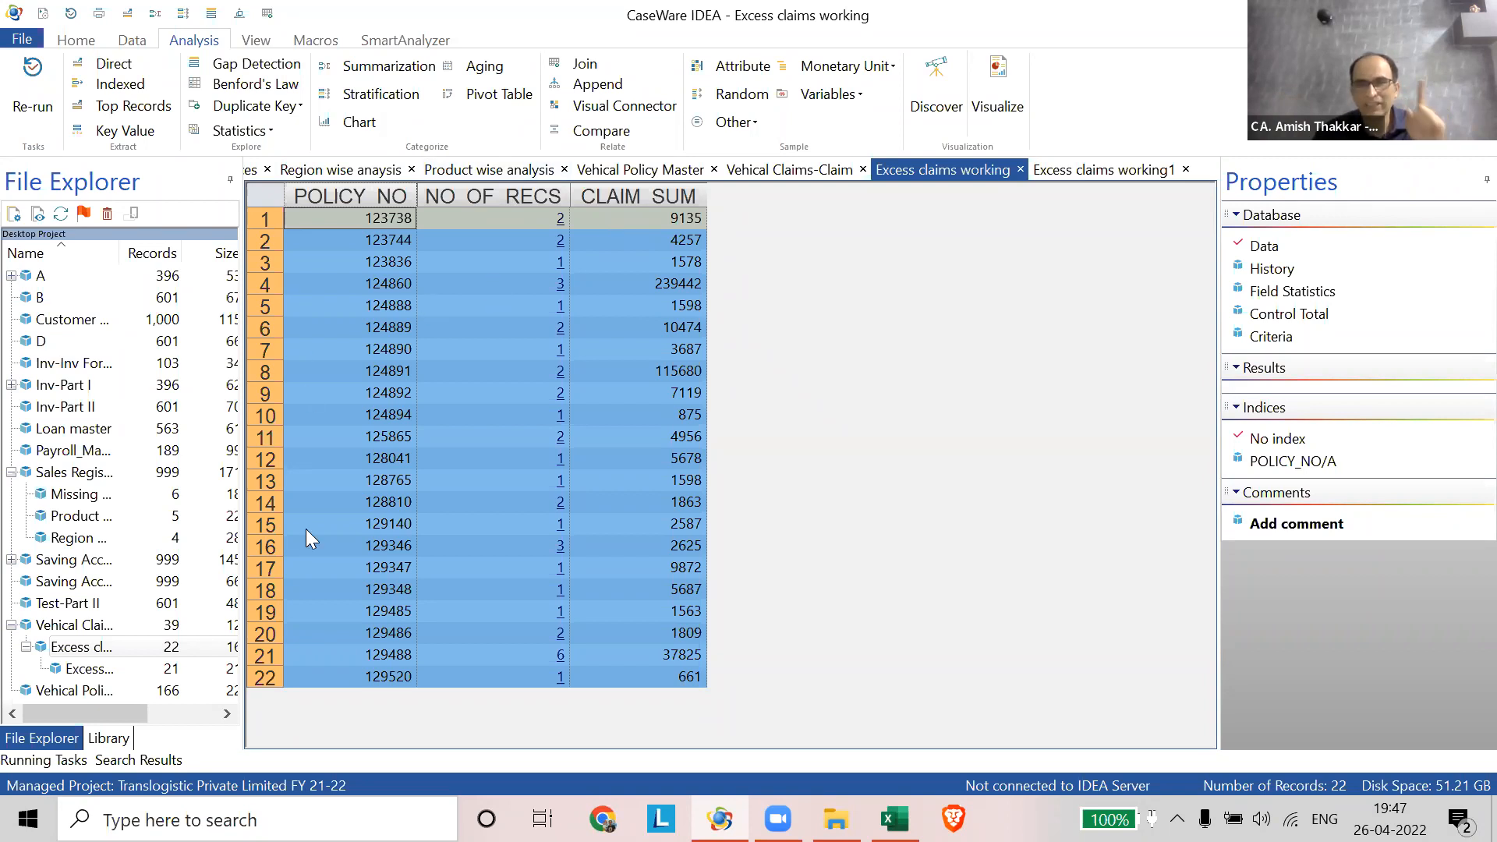
pyautogui.click(390, 371)
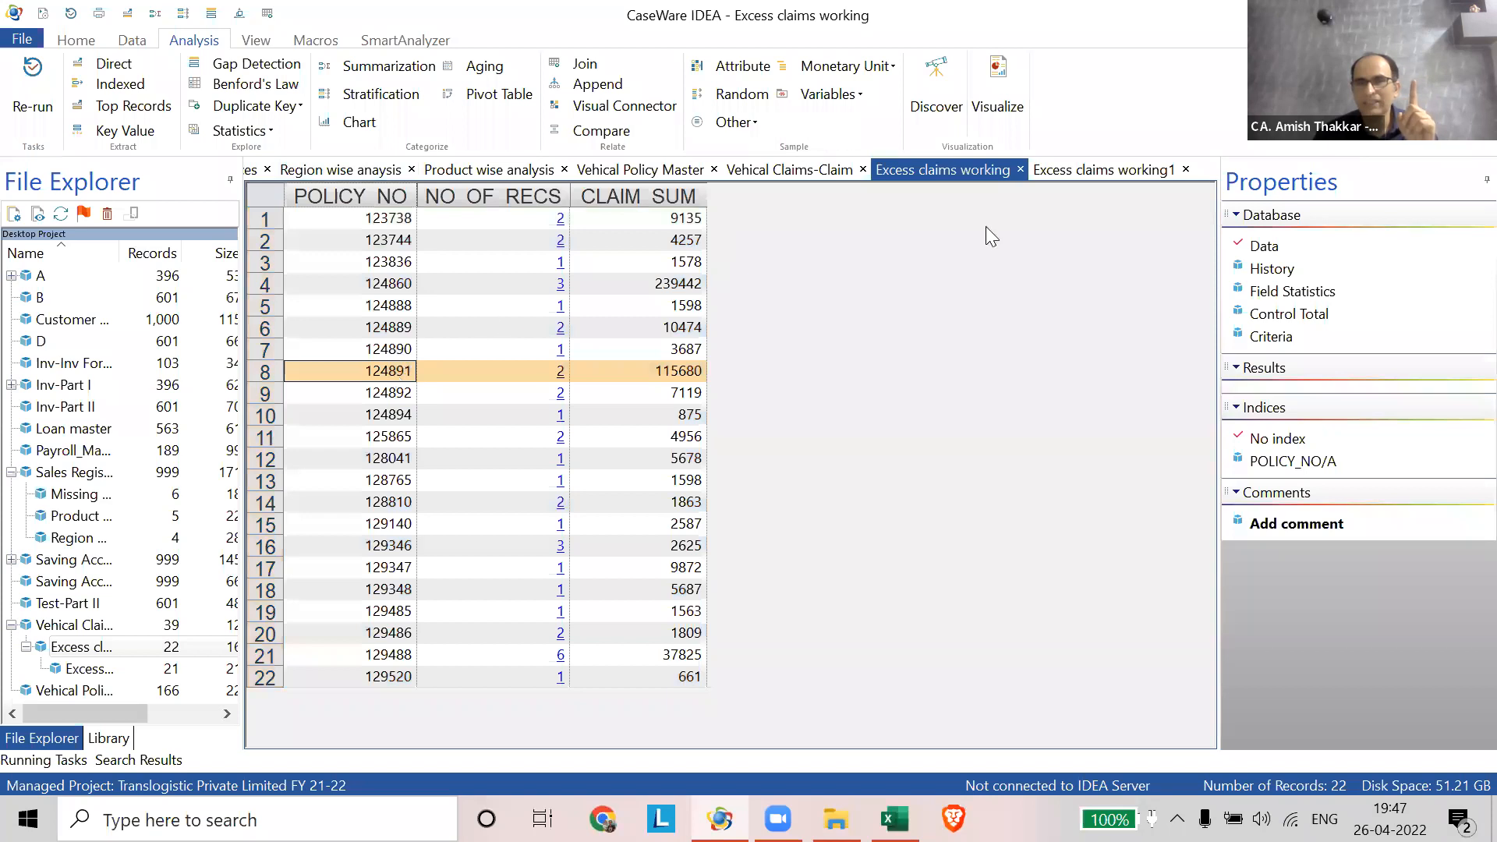
pyautogui.click(749, 169)
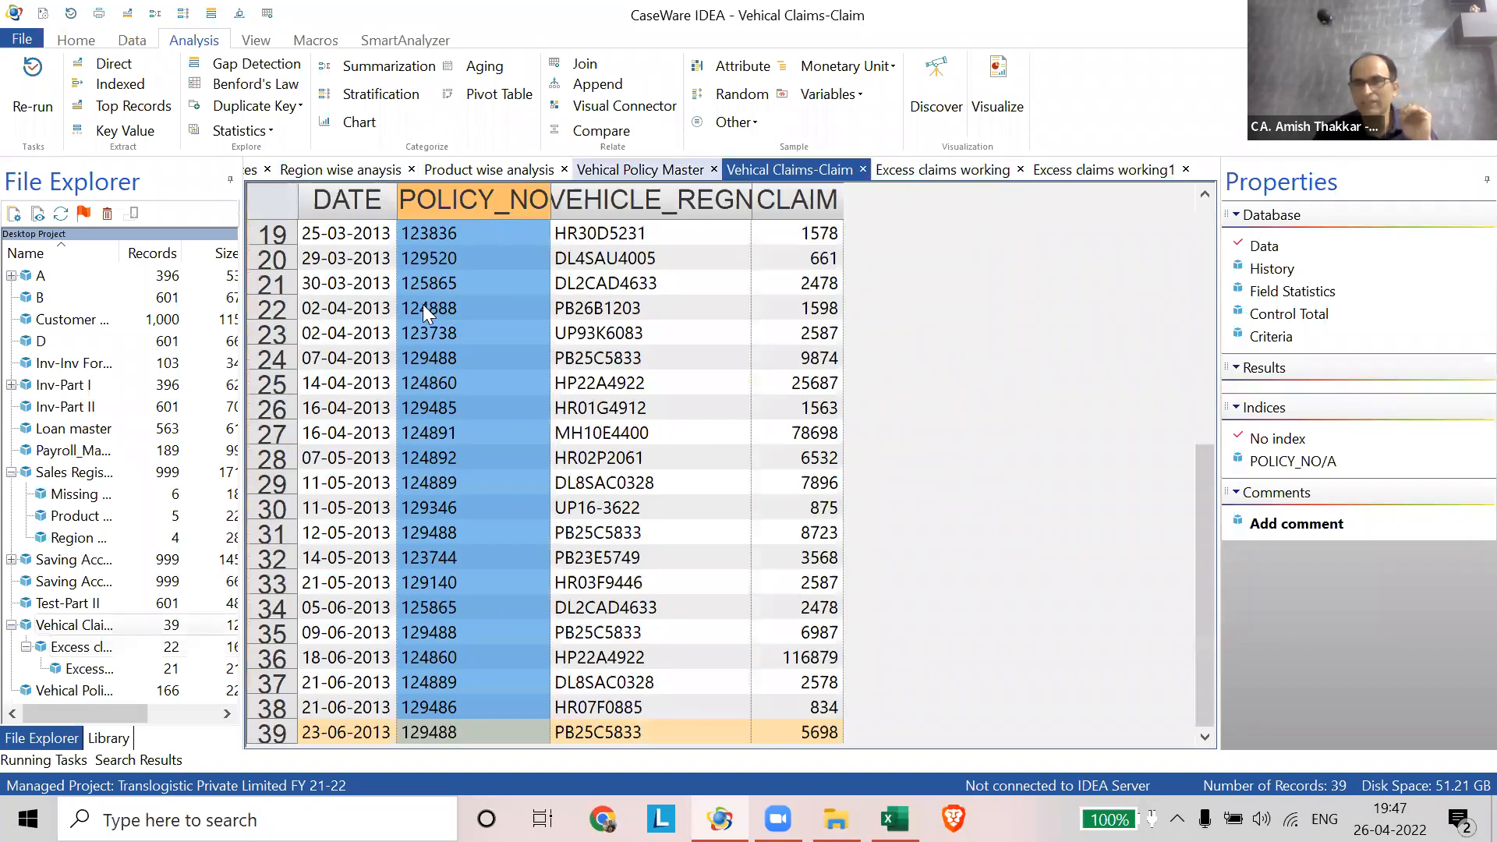
pyautogui.click(655, 170)
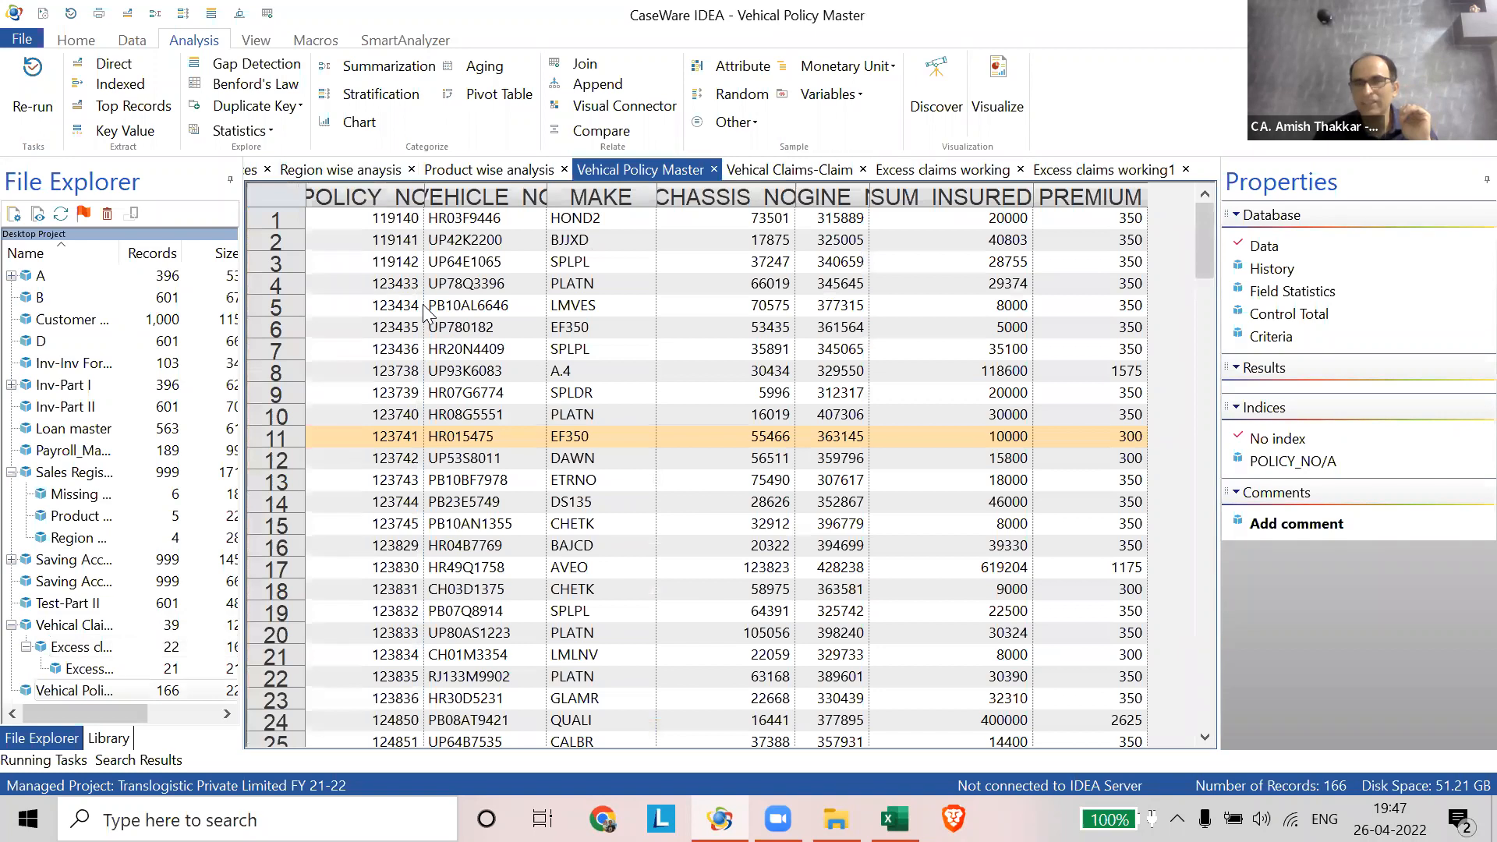
pyautogui.click(1065, 169)
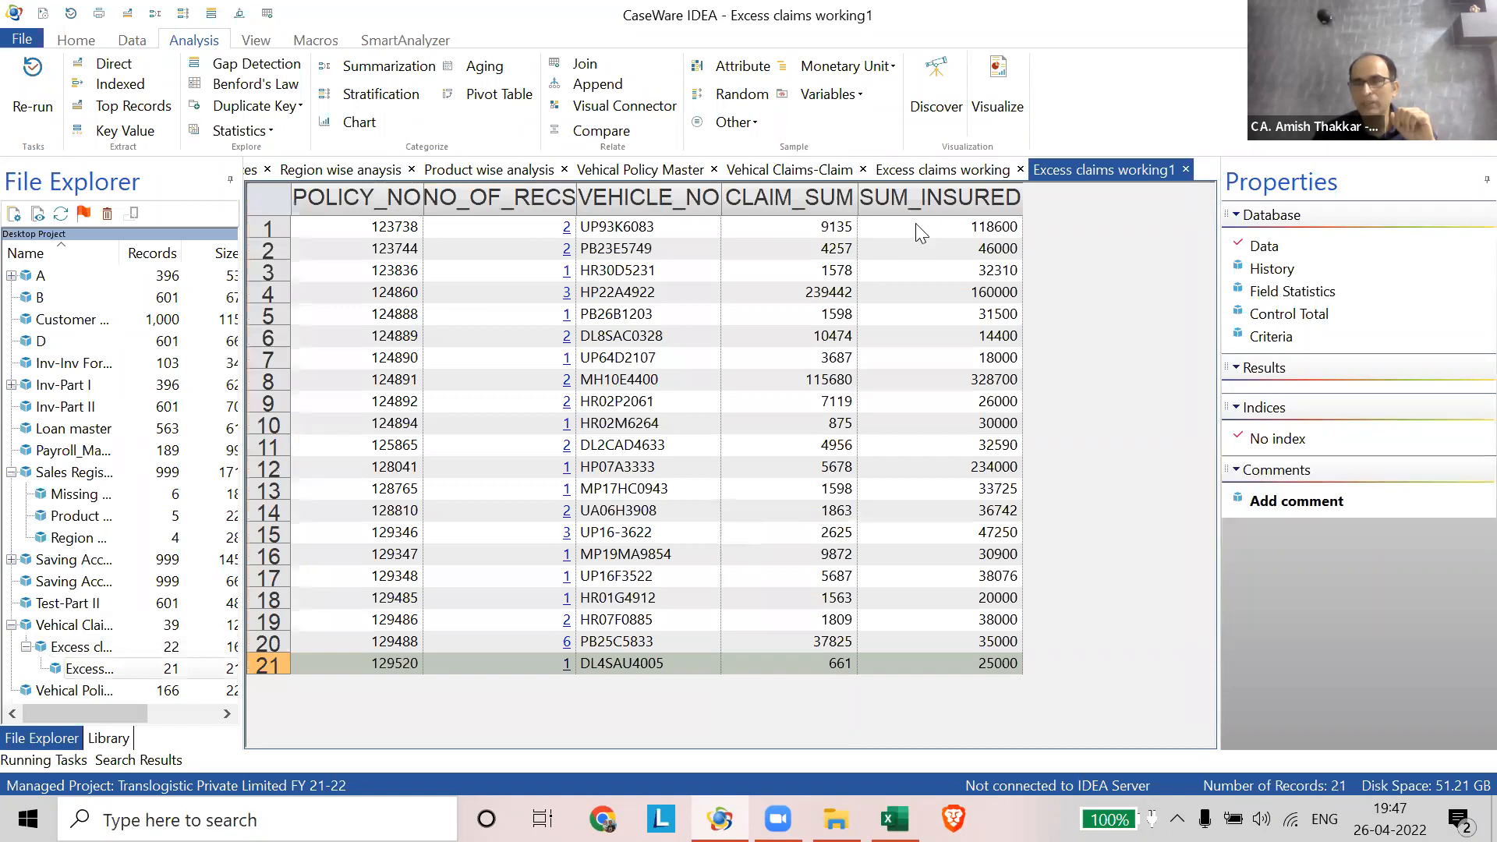
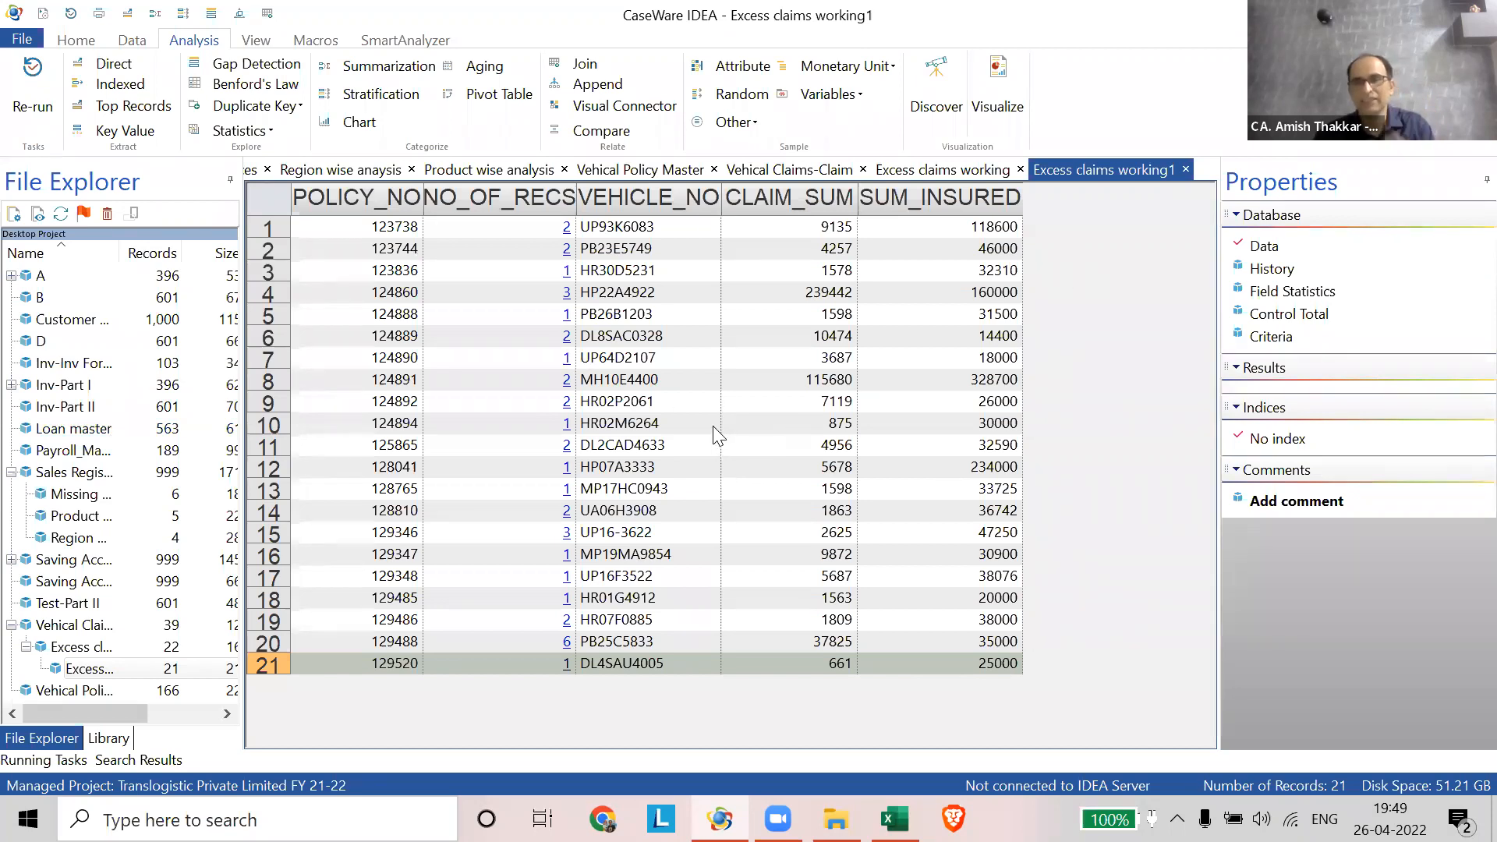
# - Open the criteria equation editor for Excess claims working1, positioned so that the CLAIM_SUM and SUM_INSURED columns stay visible
pyautogui.click(791, 207)
pyautogui.click(974, 195)
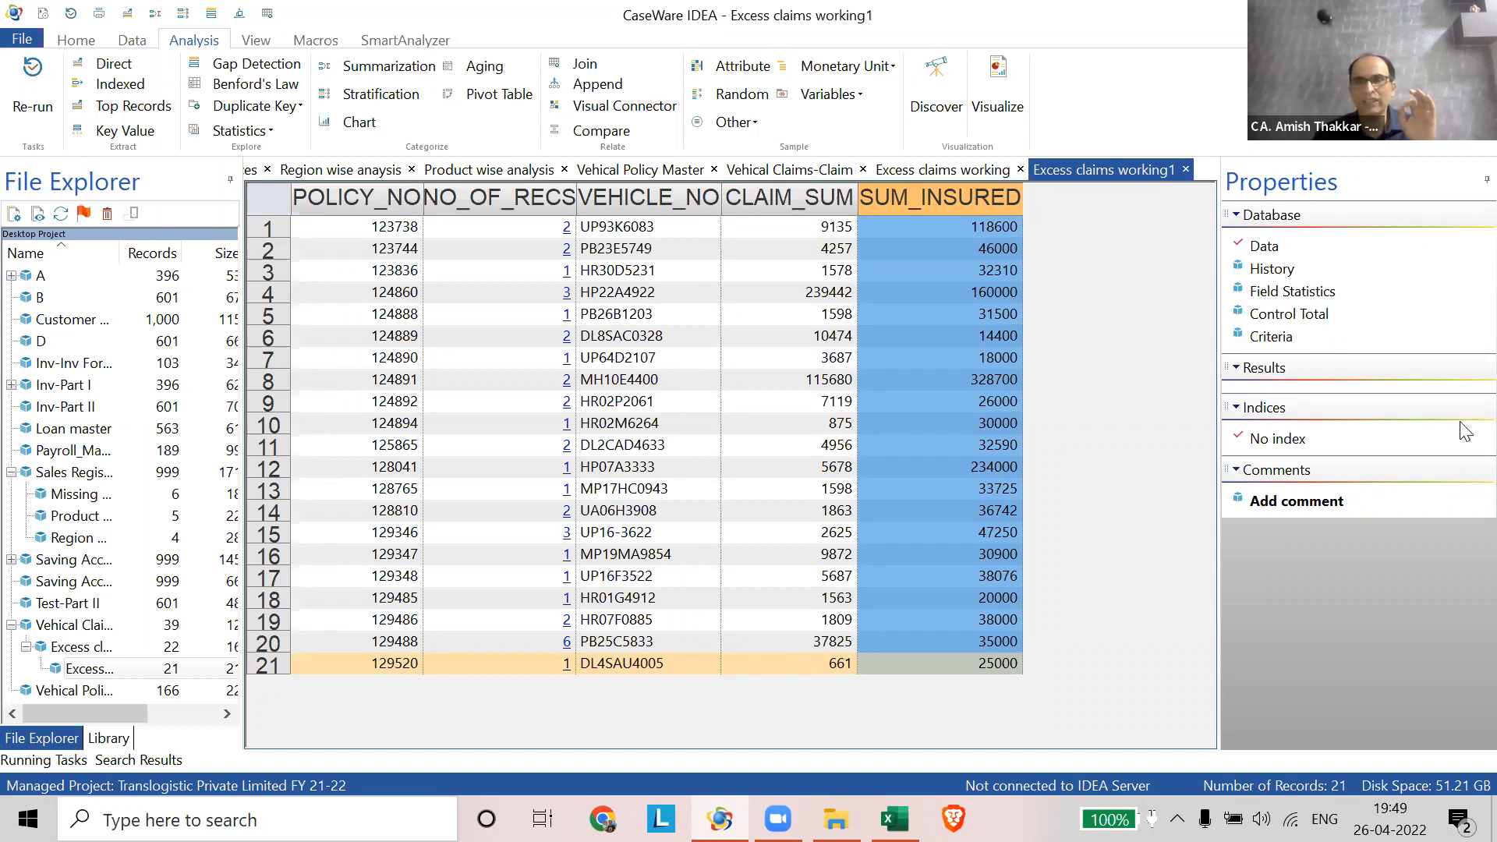
pyautogui.click(1288, 341)
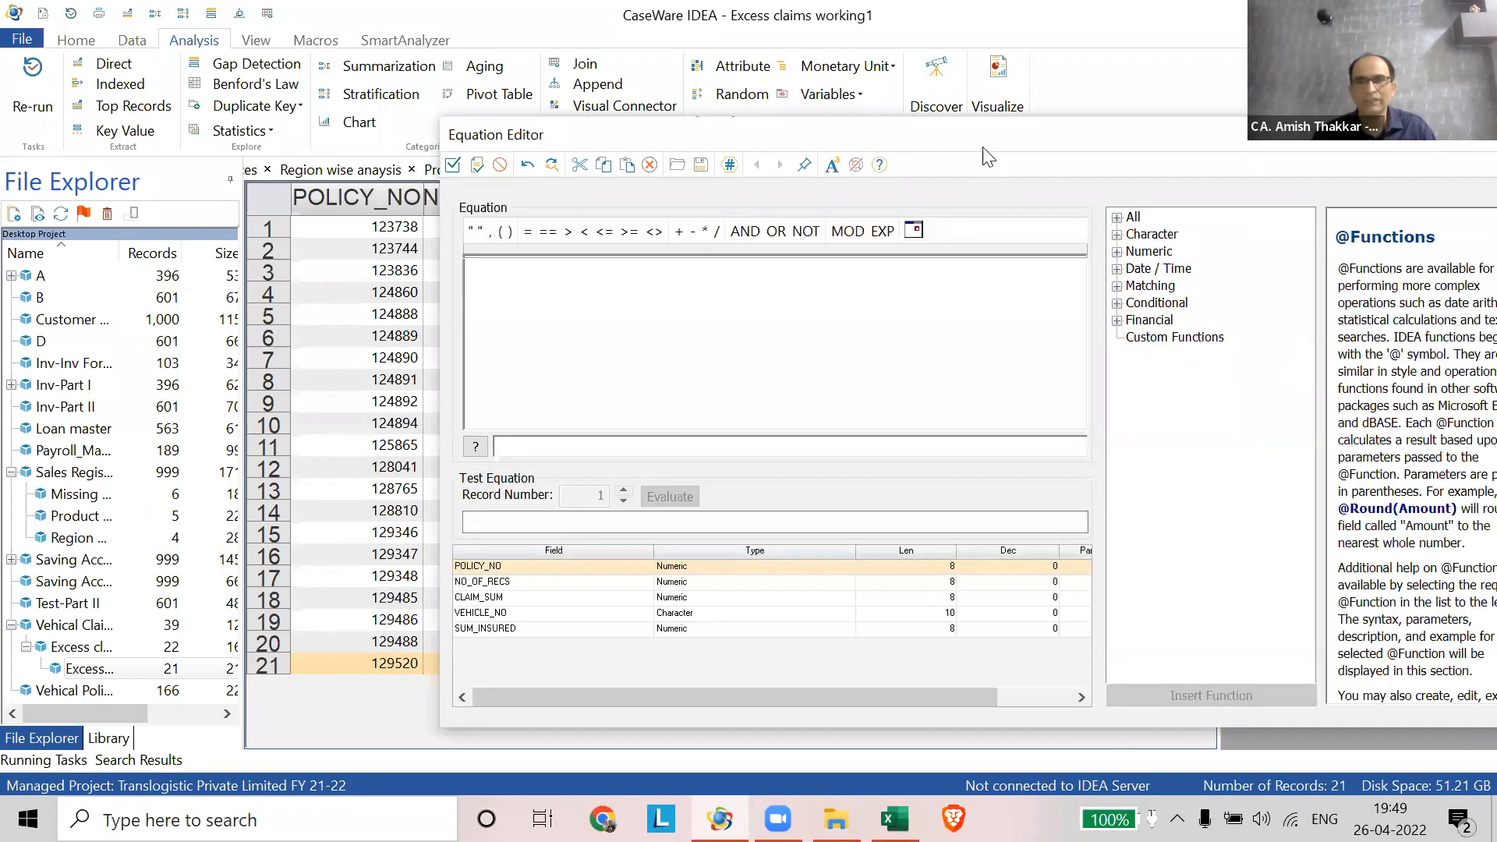
pyautogui.moveTo(984, 148); pyautogui.dragTo(1071, 93)
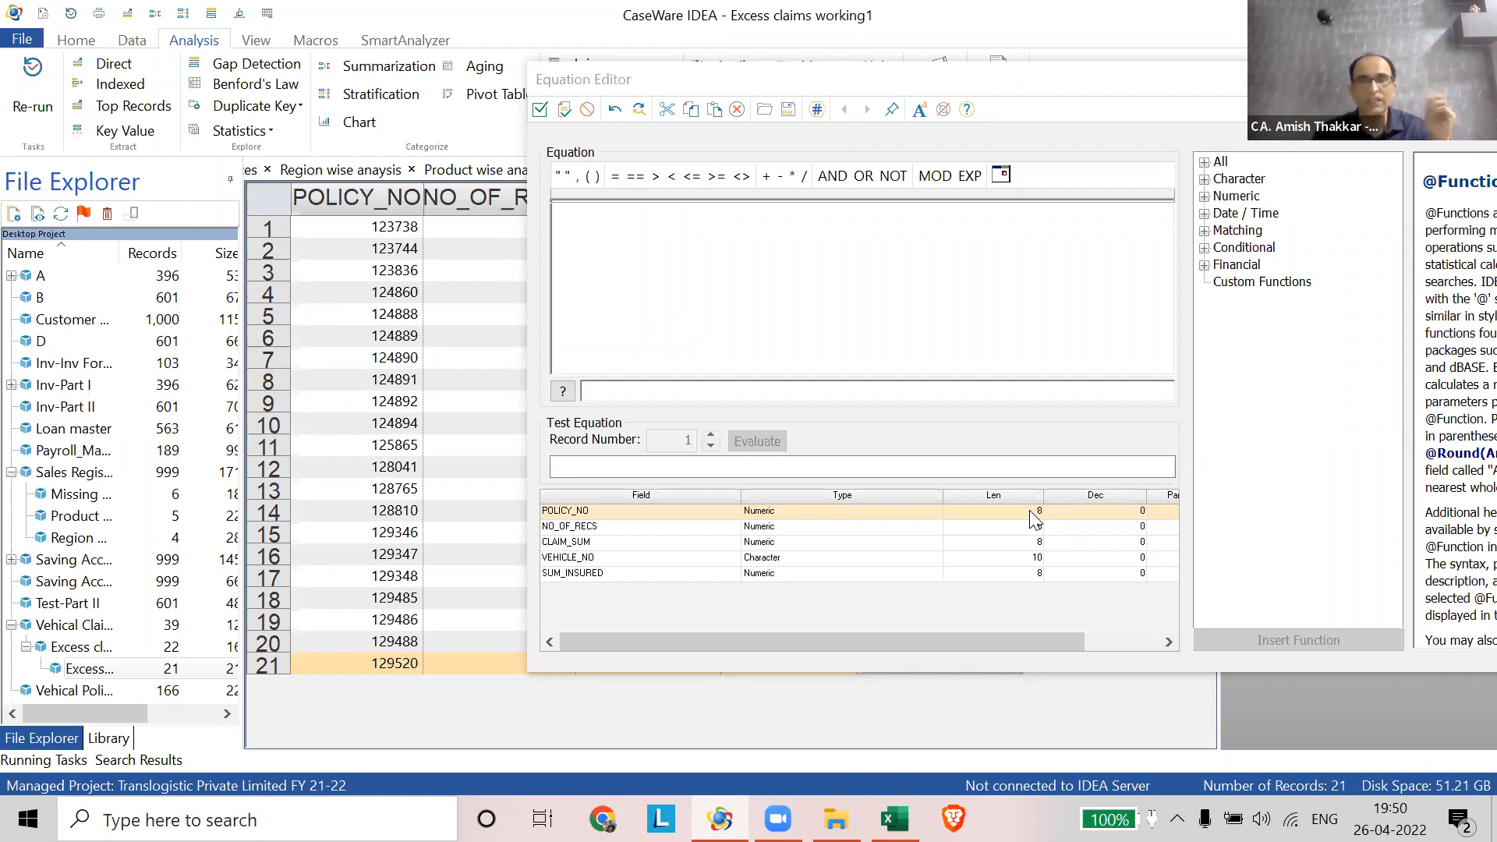
pyautogui.click(755, 80)
pyautogui.moveTo(750, 75); pyautogui.dragTo(750, 377)
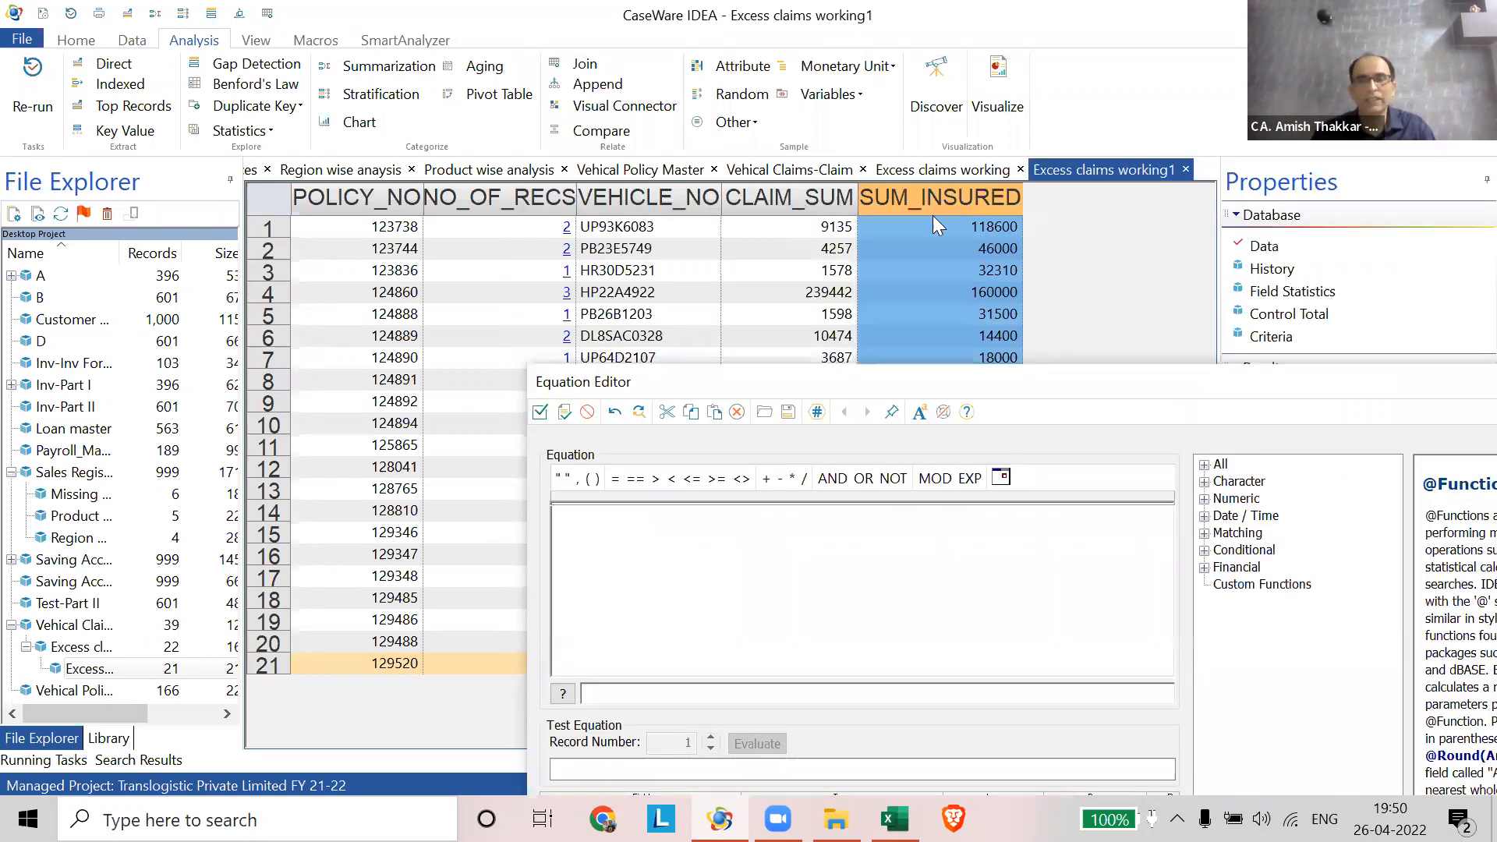
pyautogui.click(811, 201)
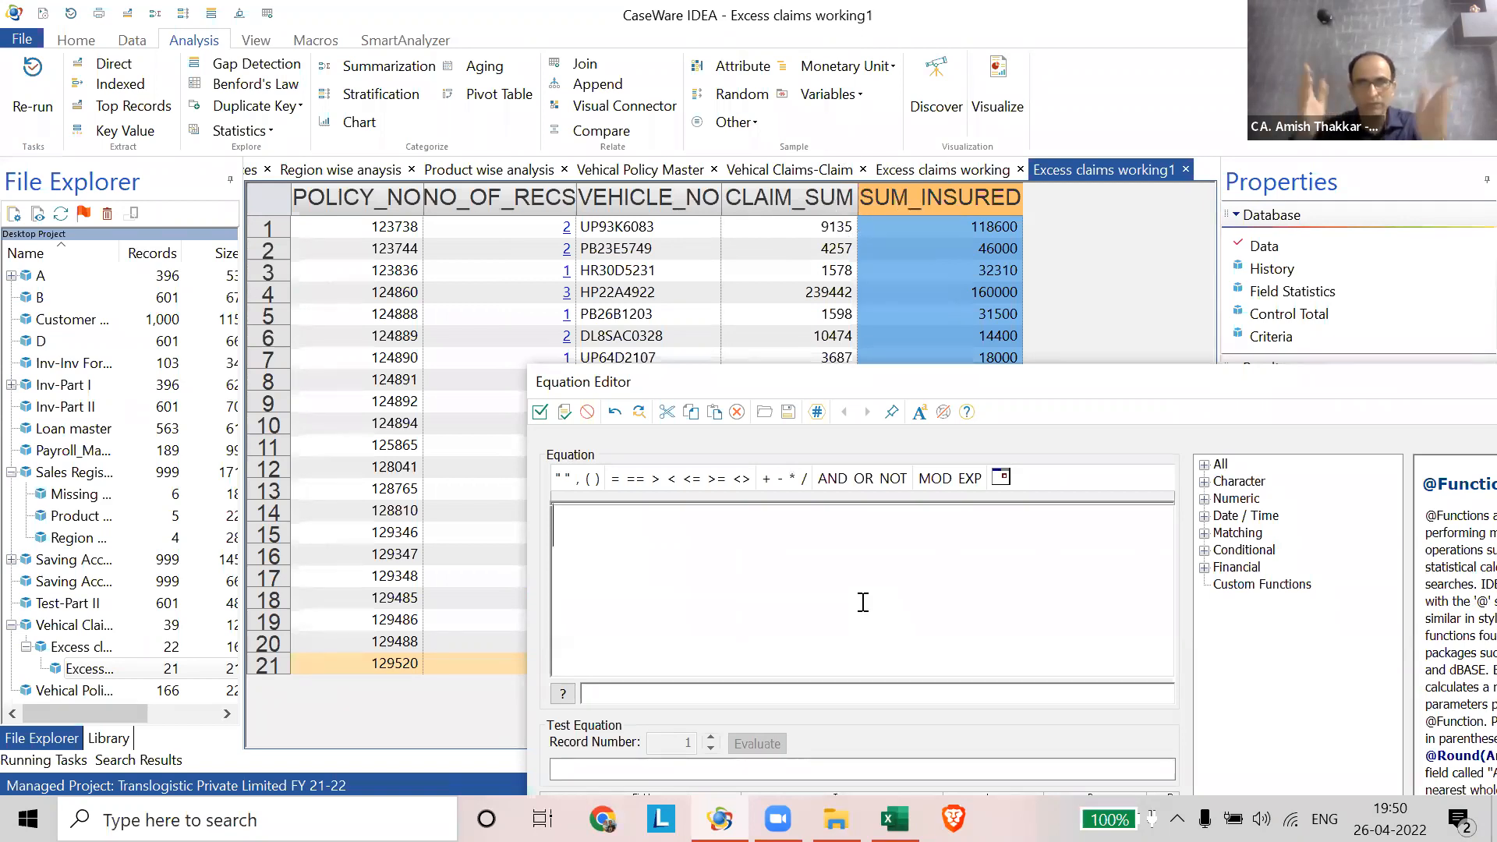
# - Enter the equation CLAIM_SUM > SUM_INSURED as the criterion
pyautogui.write('cl')
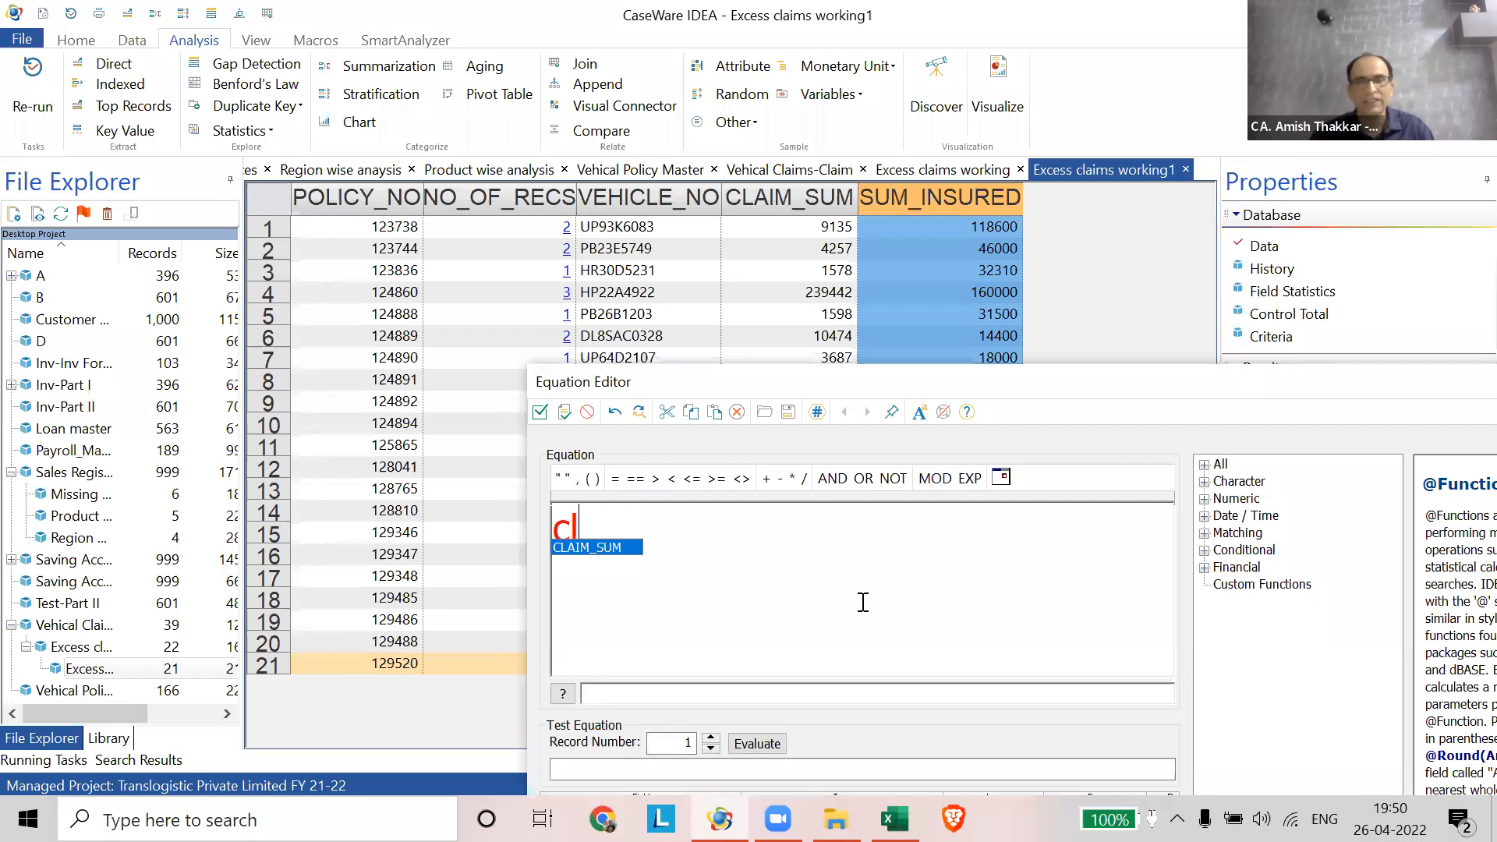
pyautogui.press('Return')
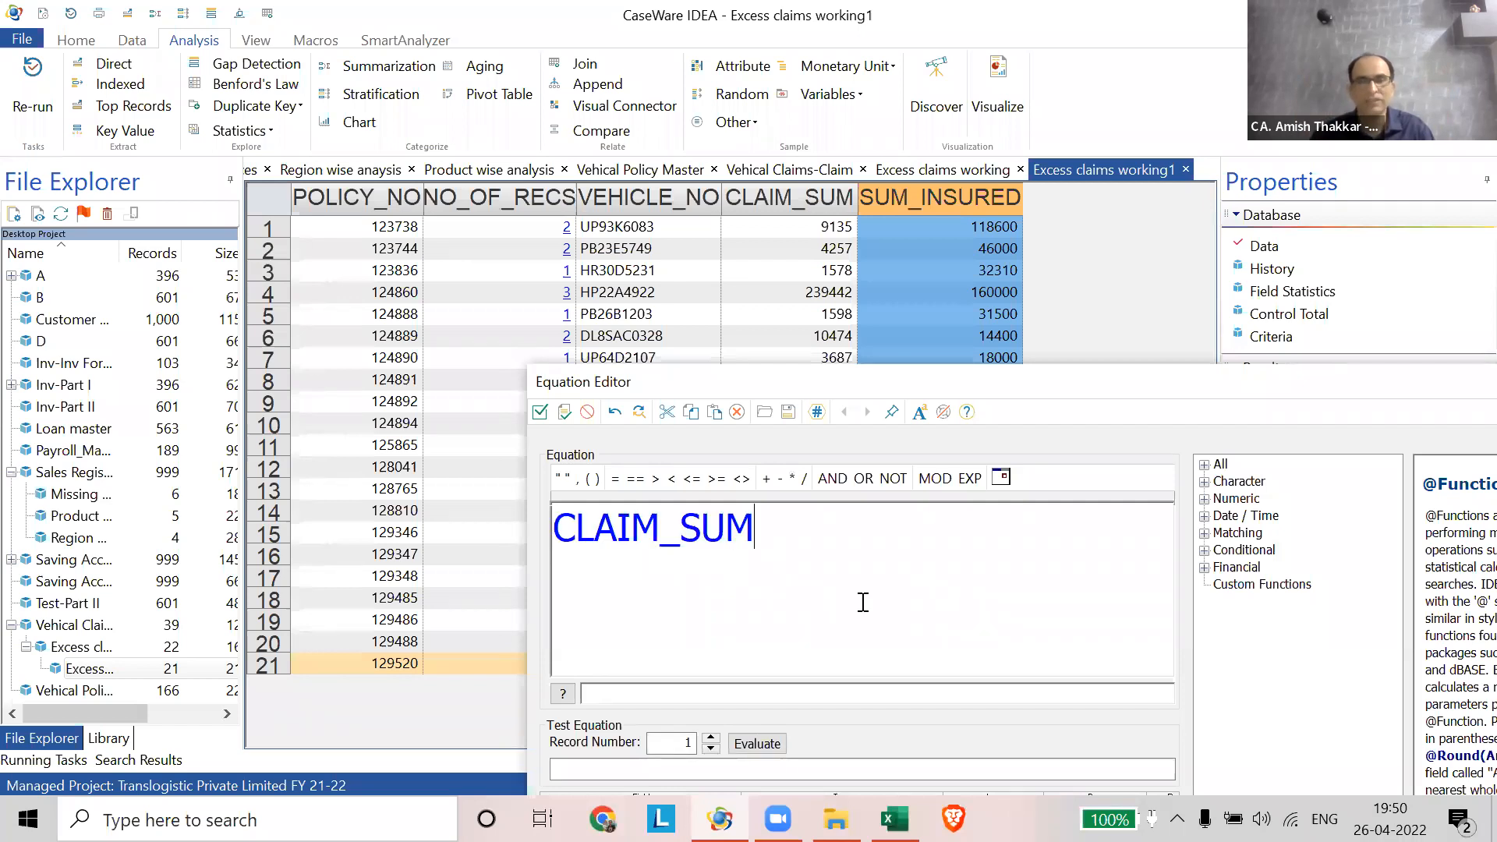
pyautogui.click(656, 479)
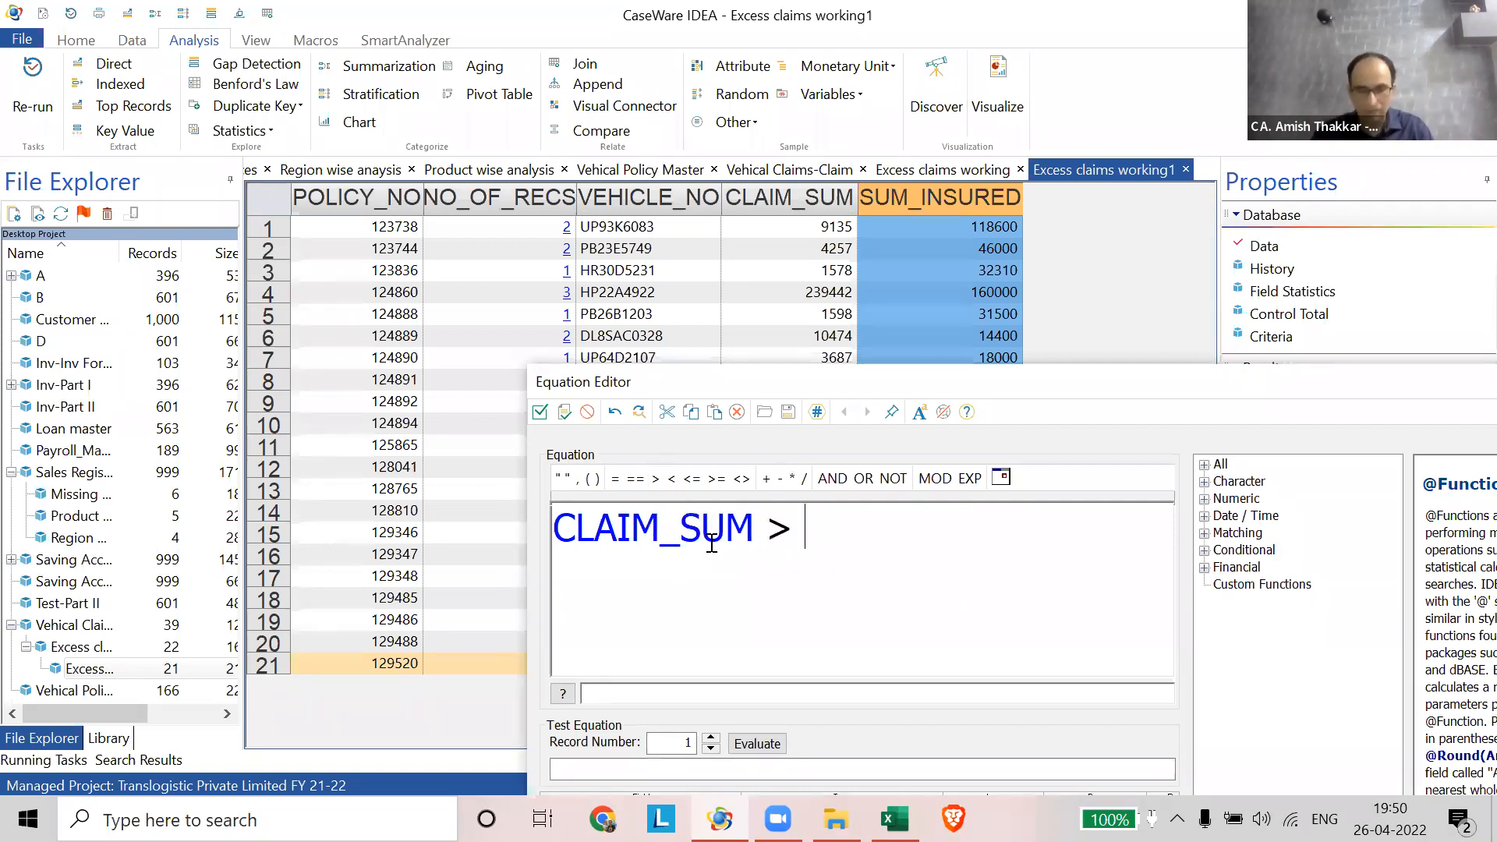
pyautogui.write('sum')
pyautogui.press('Return')
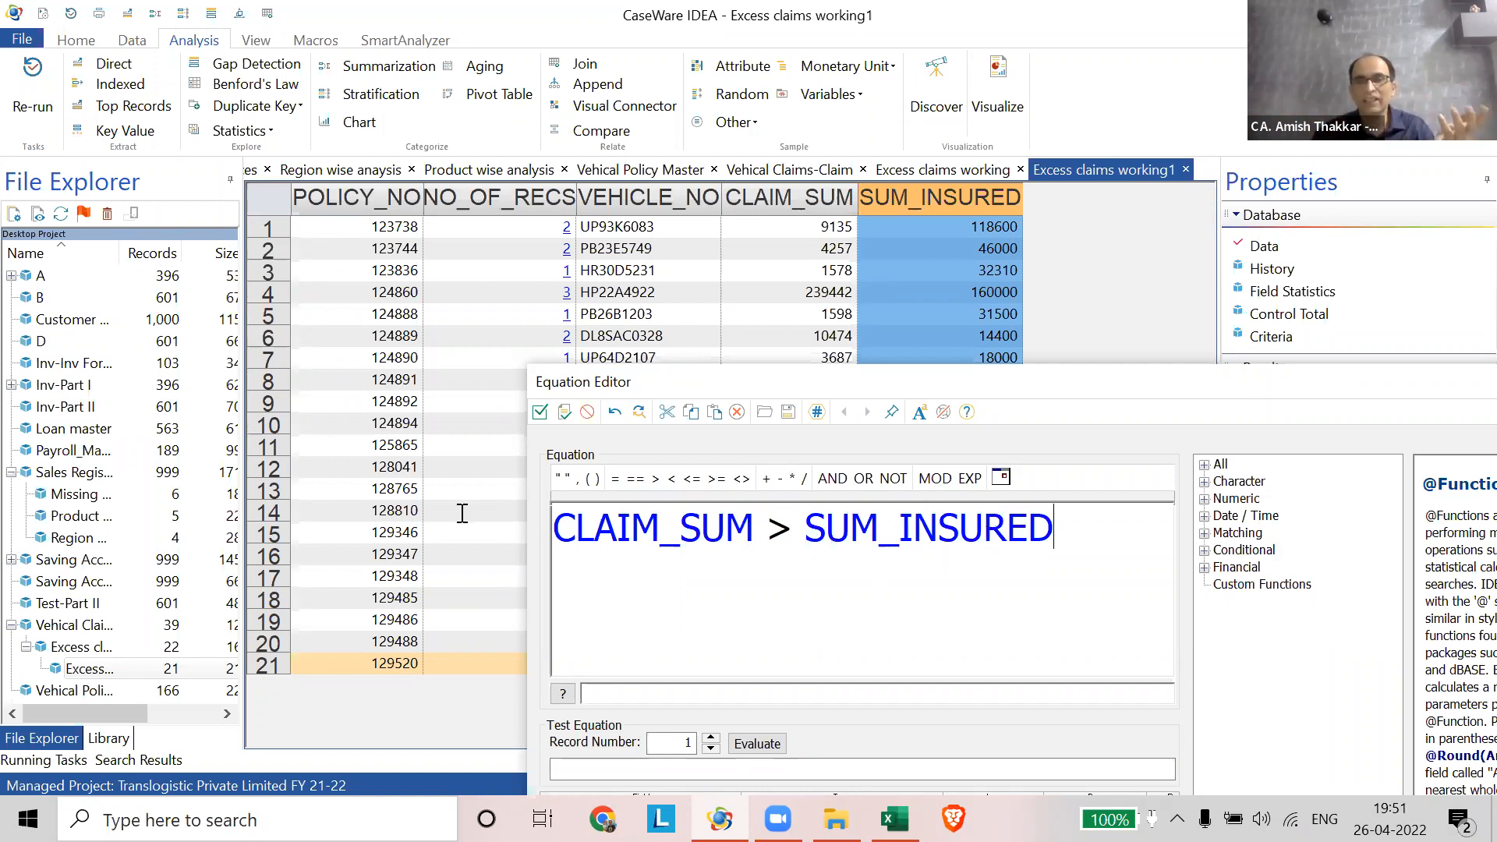
# - Replace the equation with the reversed form SUM_INSURED < CLAIM_SUM
pyautogui.hotkey('ctrl', 'a')
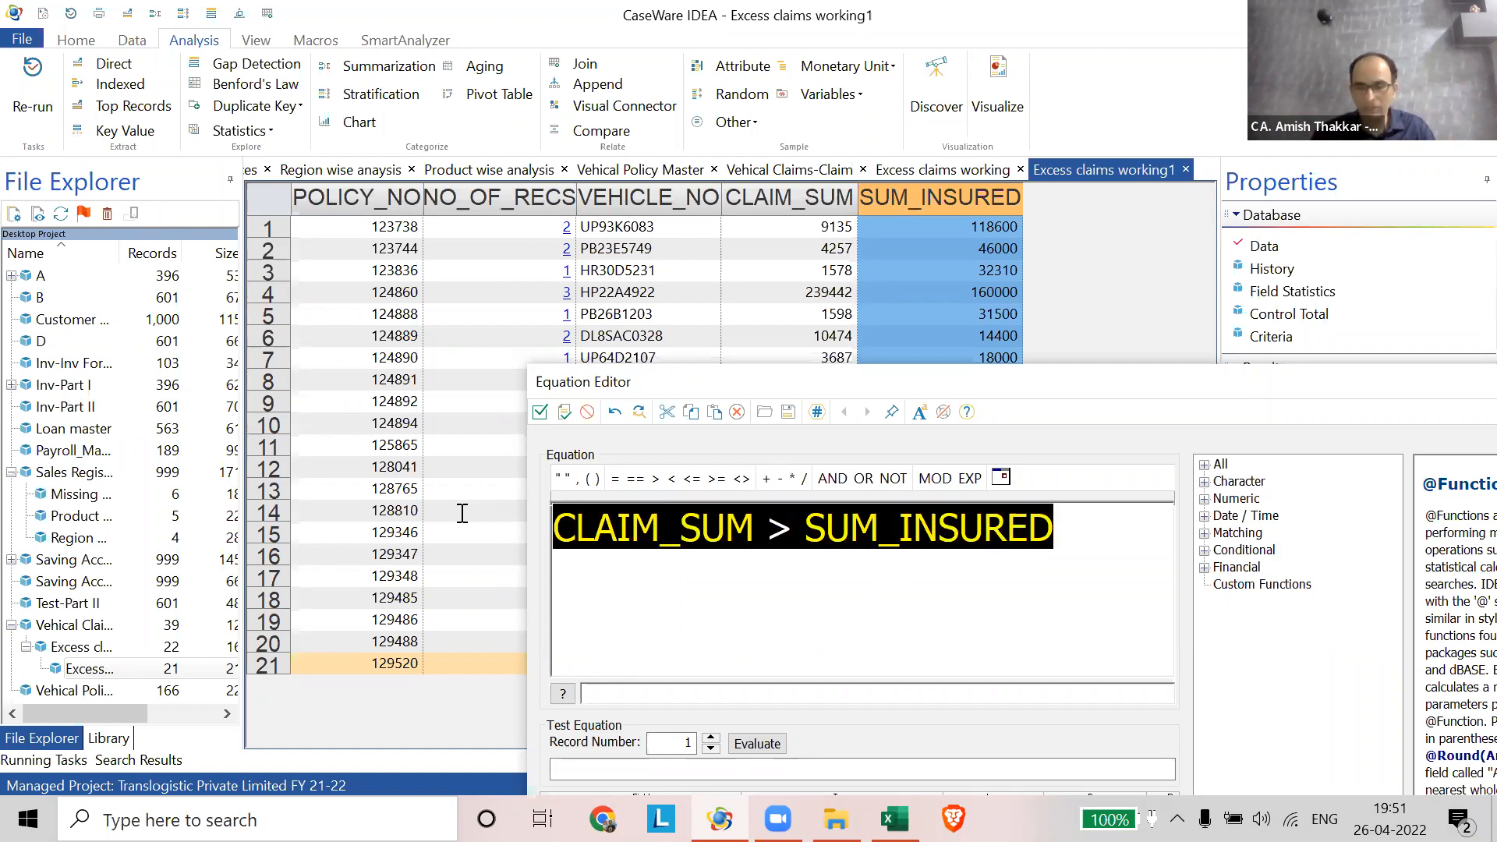
pyautogui.write('sum')
pyautogui.press('Return')
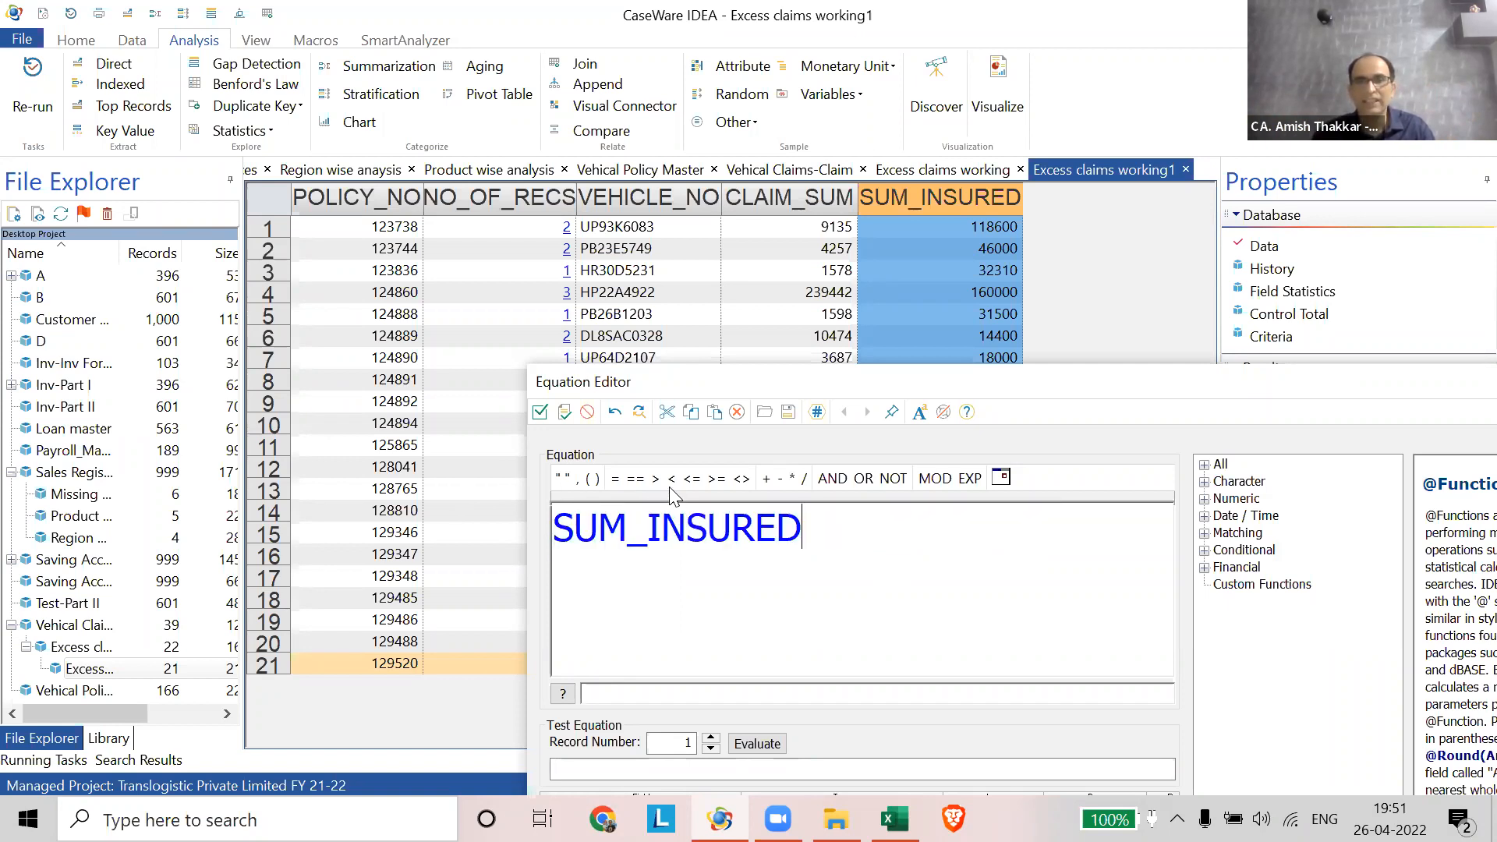
pyautogui.click(670, 478)
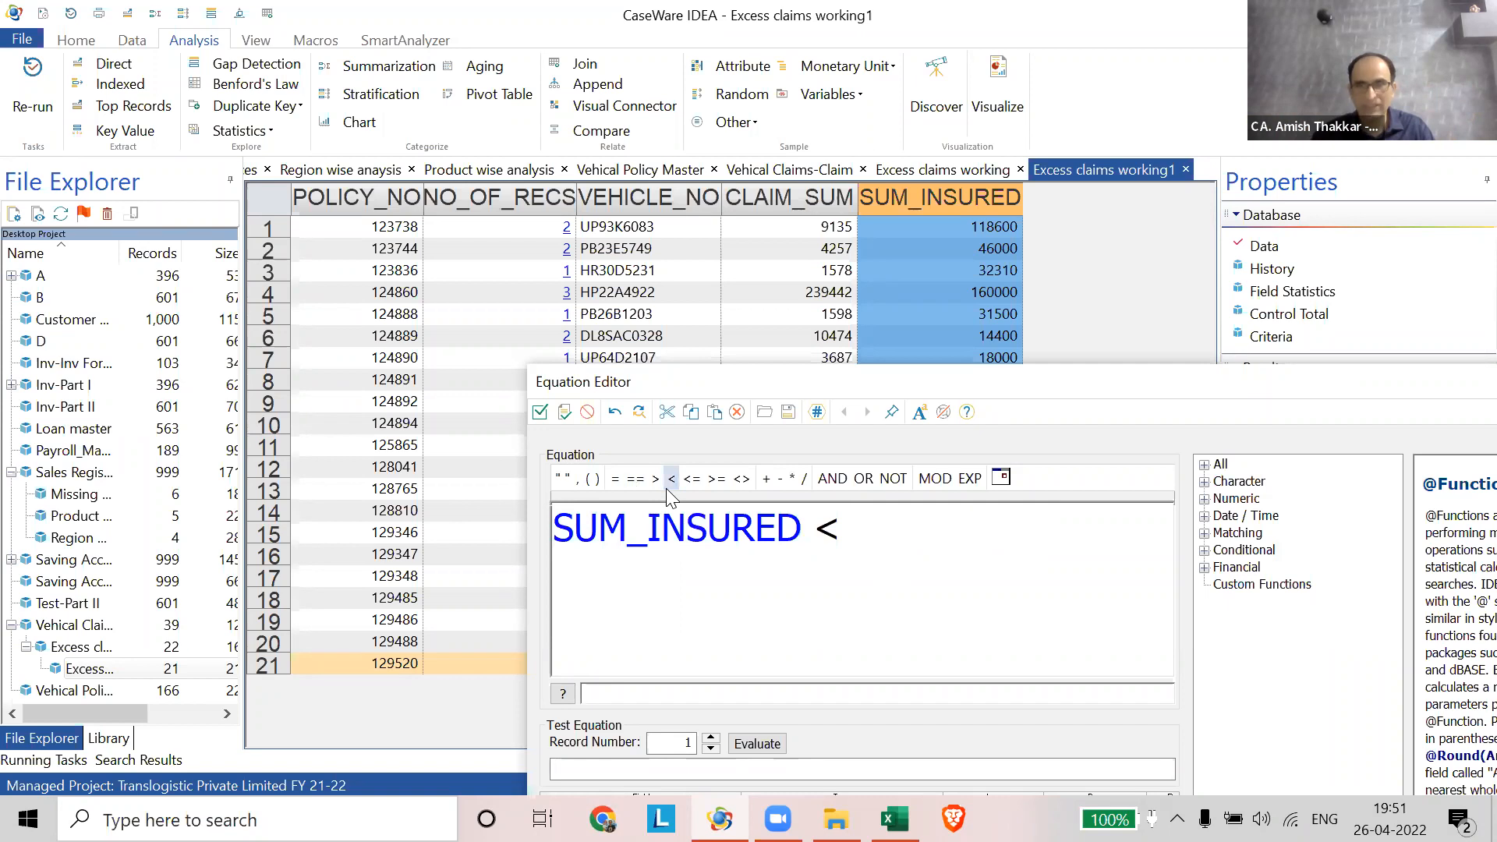
pyautogui.write('cla')
pyautogui.press('Return')
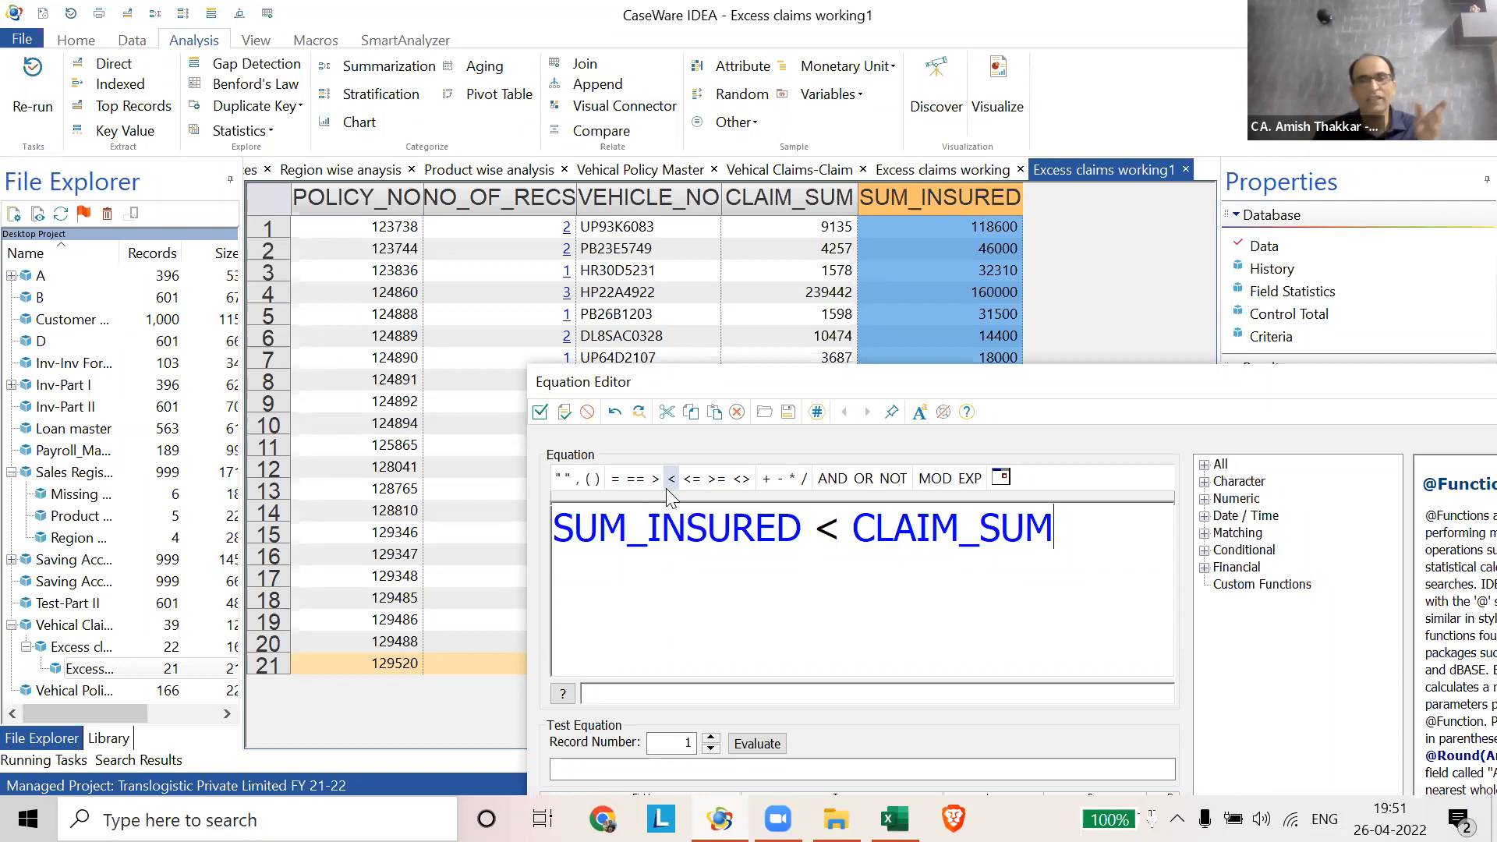
# - Rewrite the equation as CLAIM_SUM > SUM_INSURED and apply it as the criterion of Excess claims working1
pyautogui.moveTo(1102, 538); pyautogui.dragTo(4, 540)
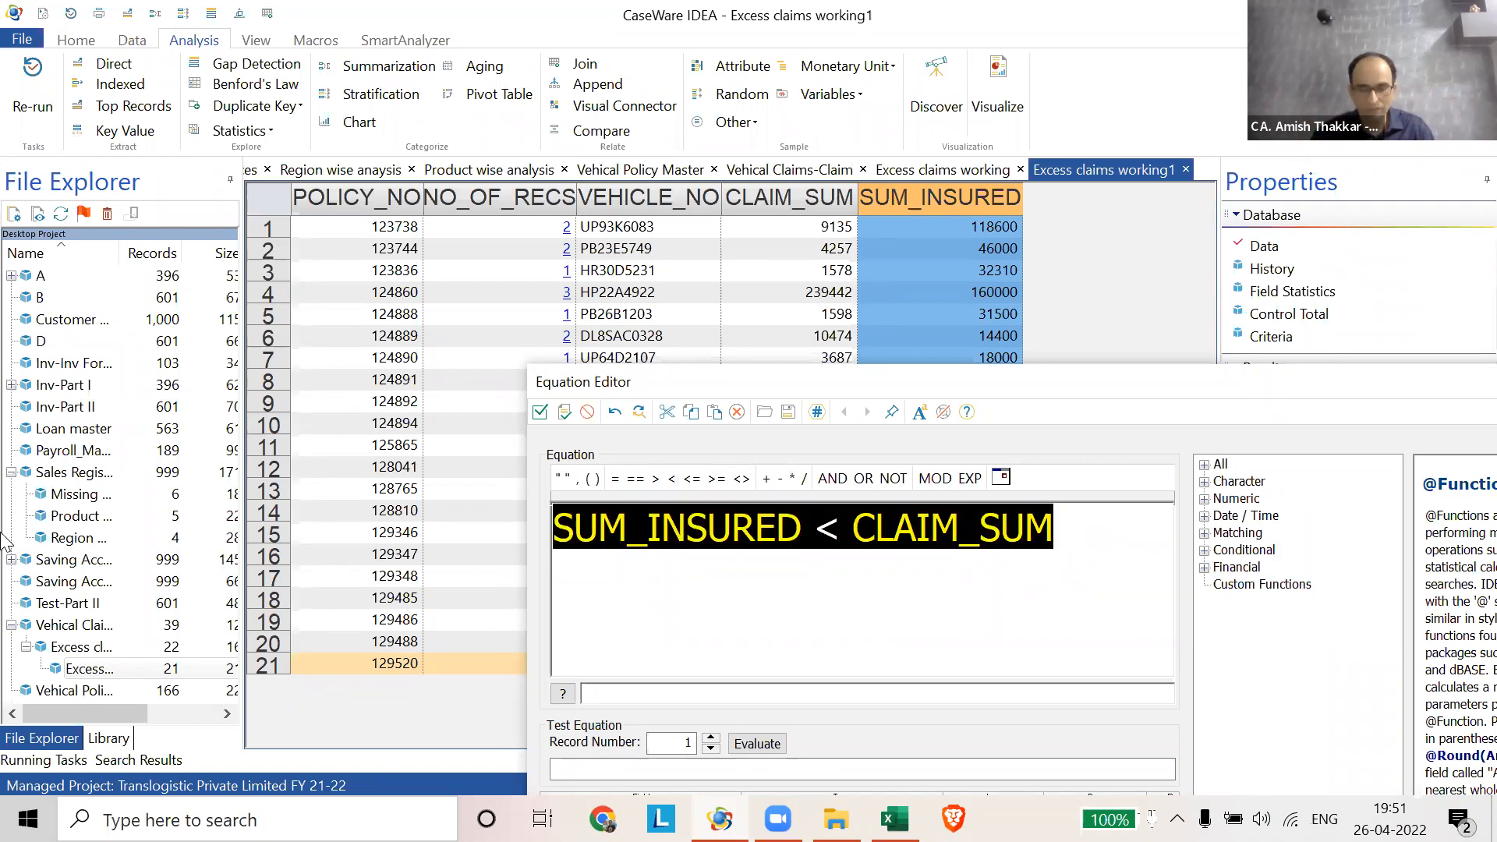
pyautogui.write('cla')
pyautogui.press('Return')
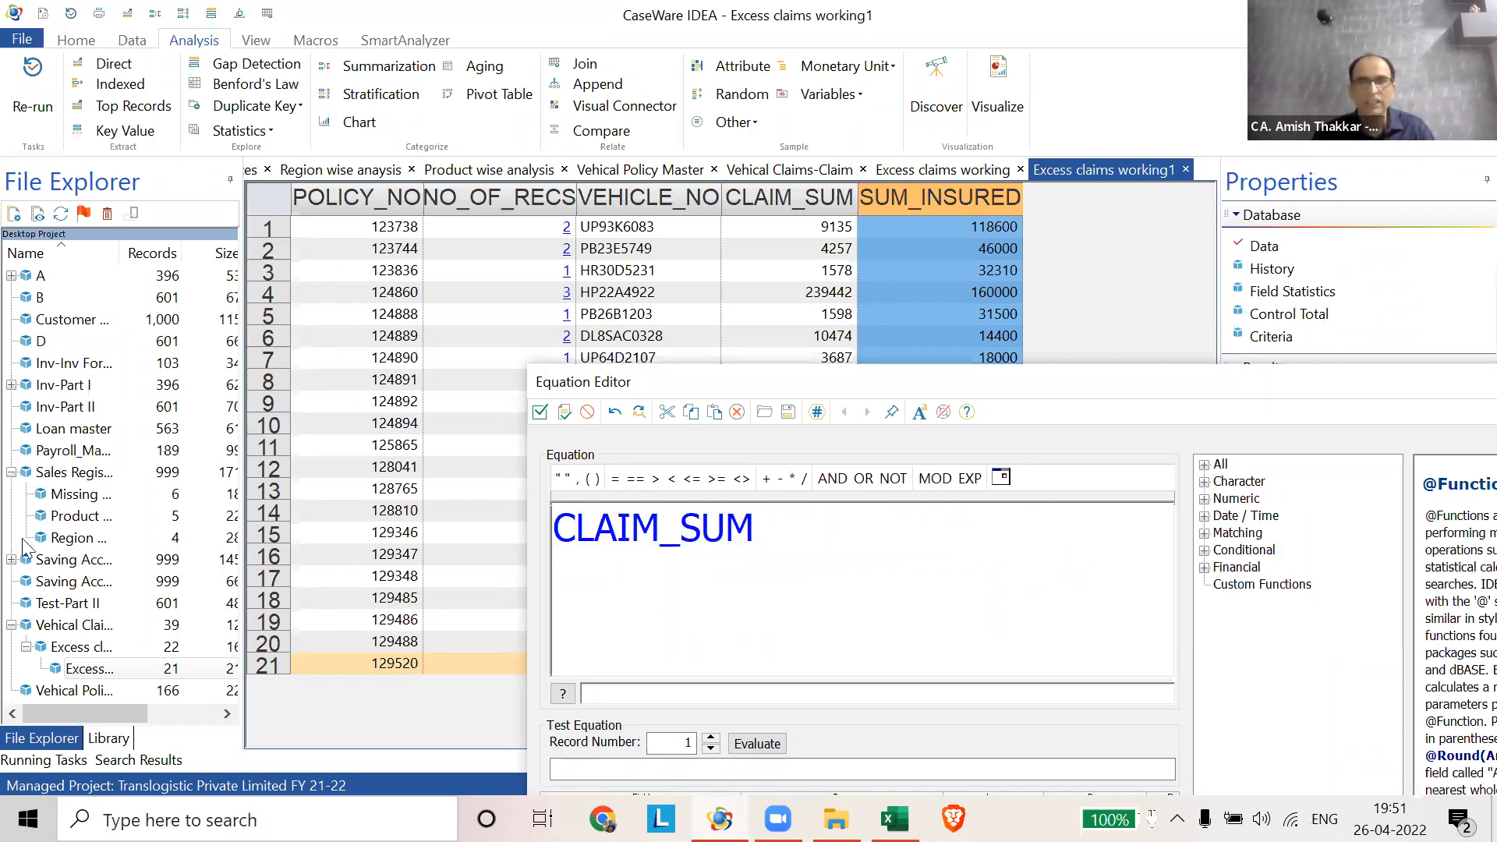
pyautogui.click(656, 488)
pyautogui.write('sum')
pyautogui.press('Return')
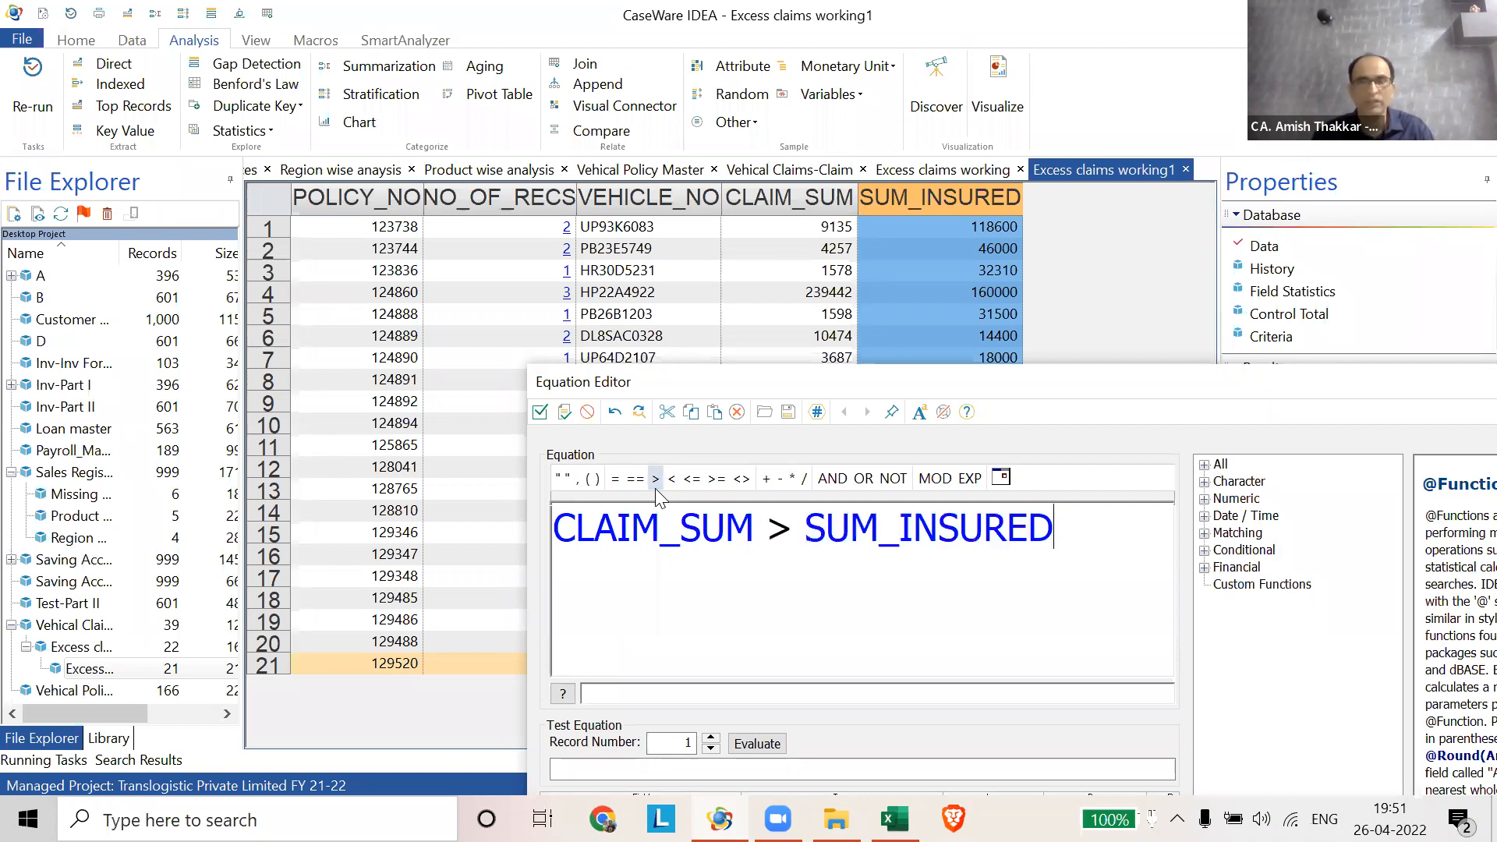
pyautogui.click(540, 413)
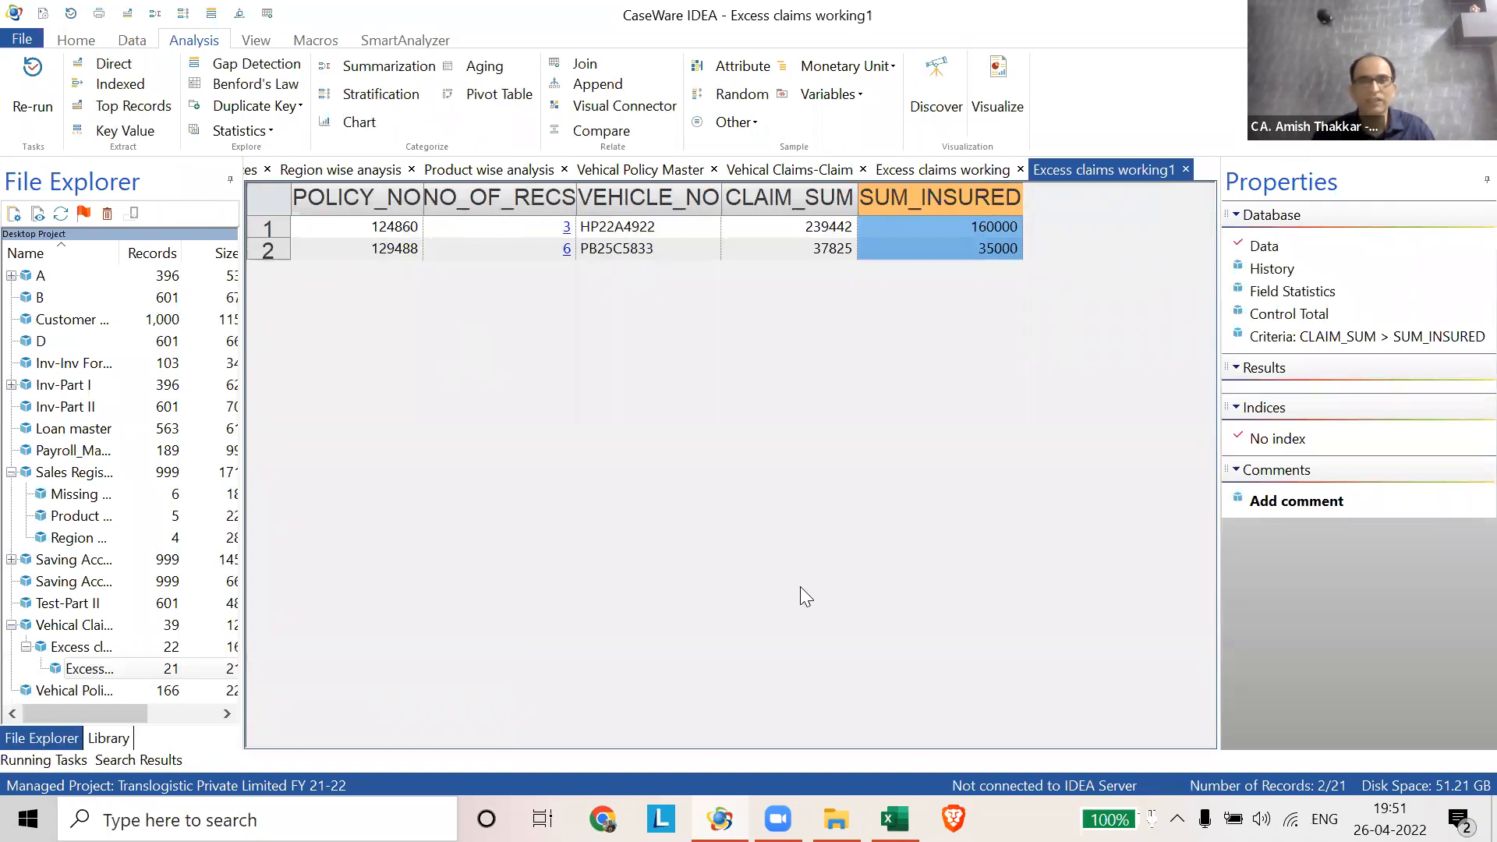
# - Try to drill down into the claim records behind the NO_OF_RECS values of both filtered policies
pyautogui.scroll(1, 657, 399)
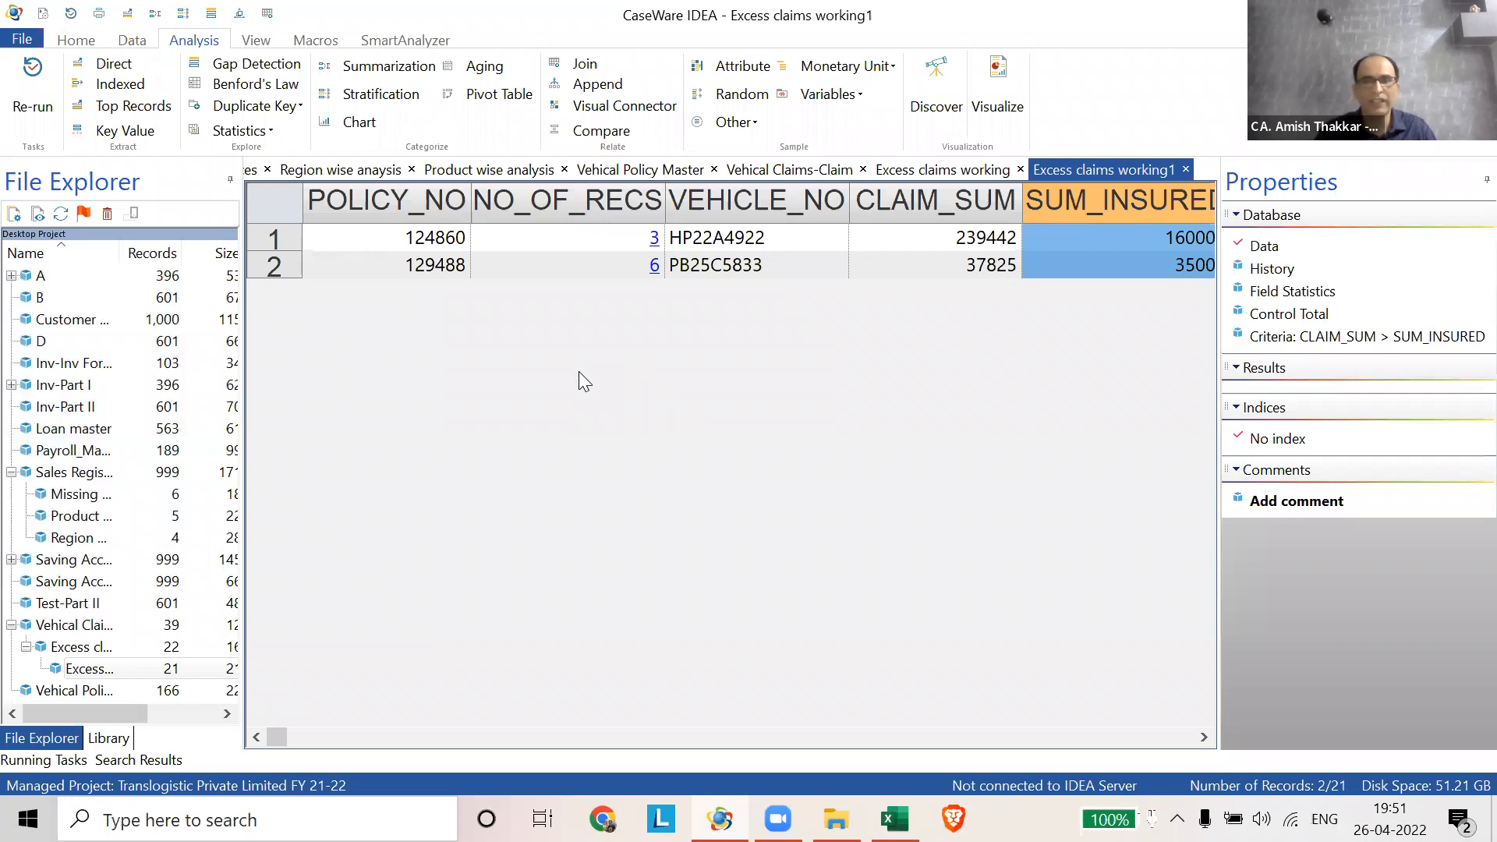
pyautogui.scroll(-3, 578, 371)
pyautogui.scroll(1, 578, 371)
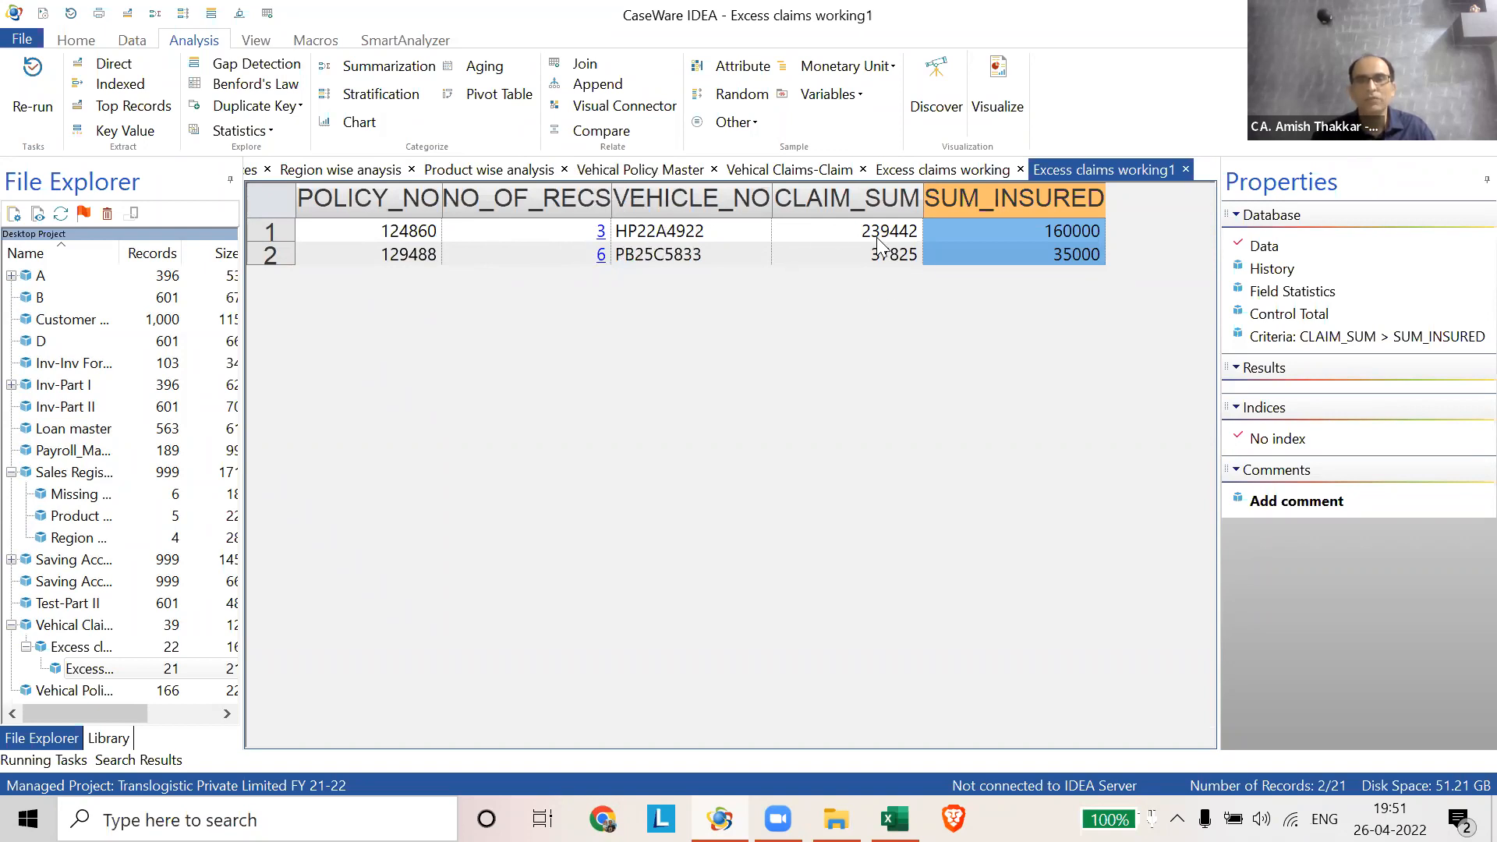
pyautogui.click(601, 230)
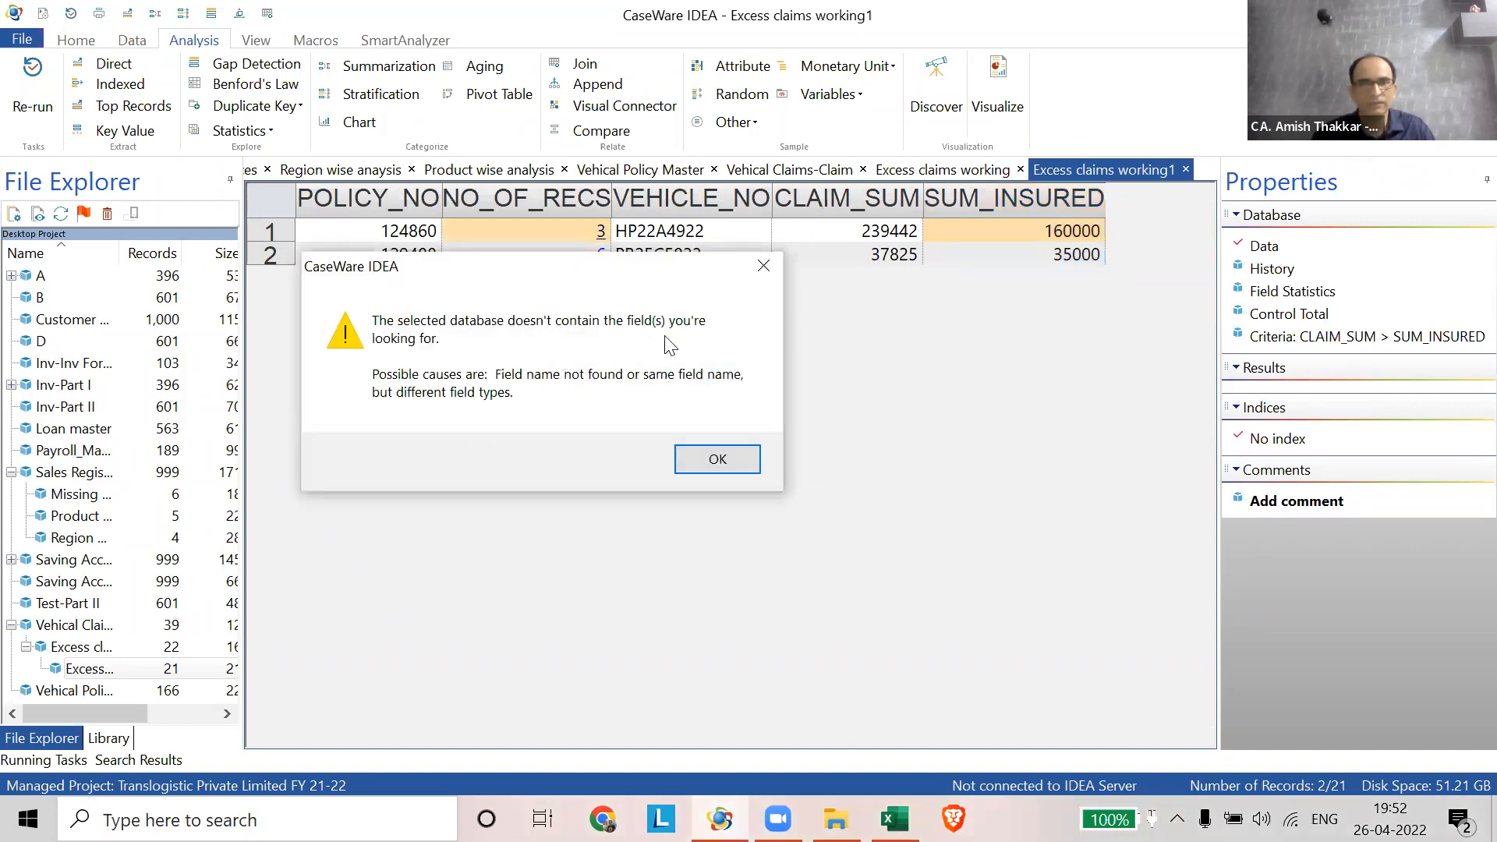
pyautogui.click(717, 460)
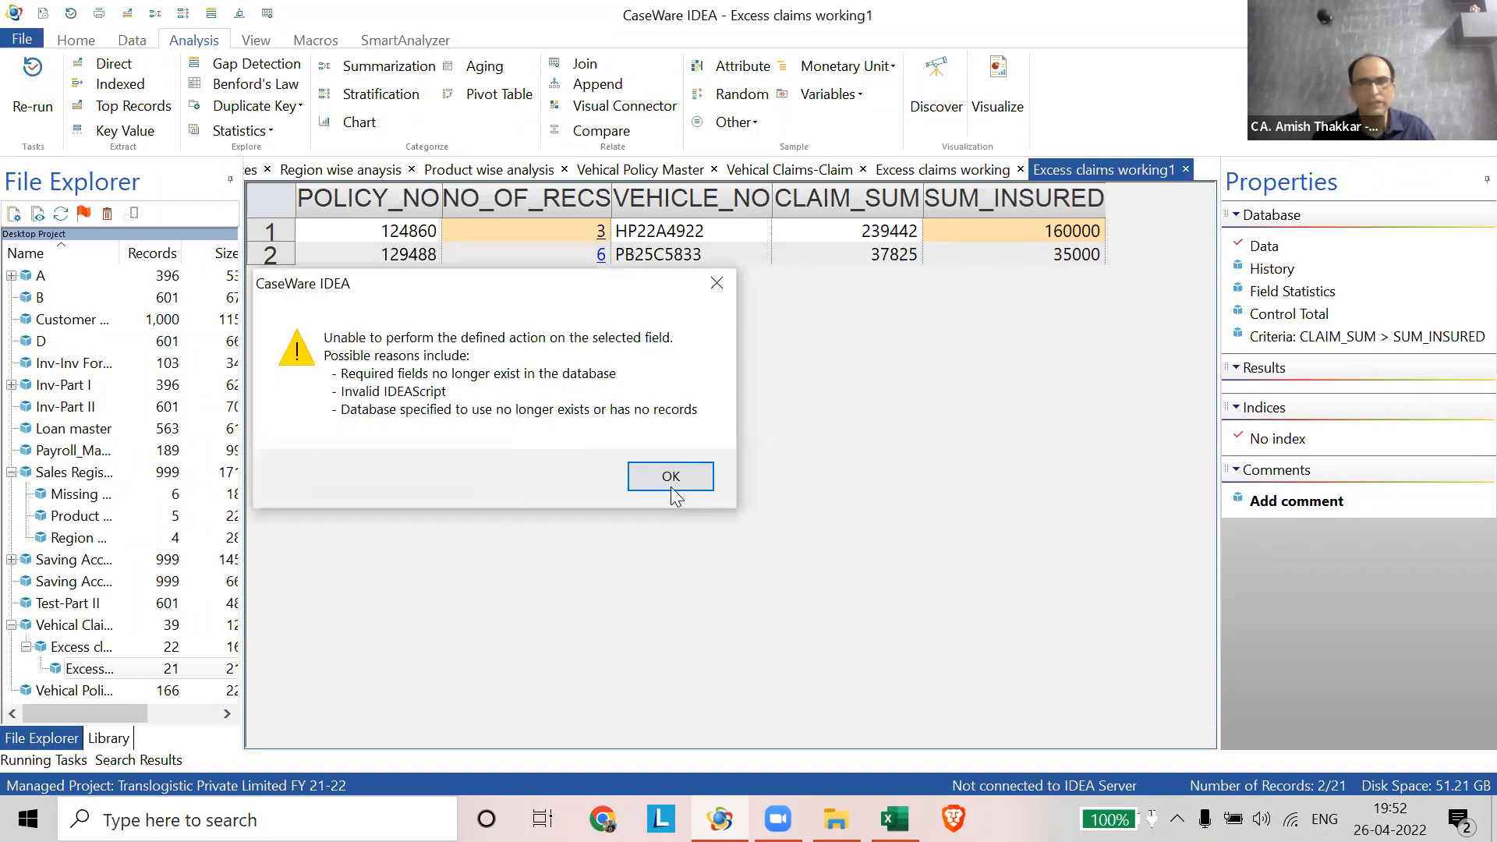
pyautogui.press('Return')
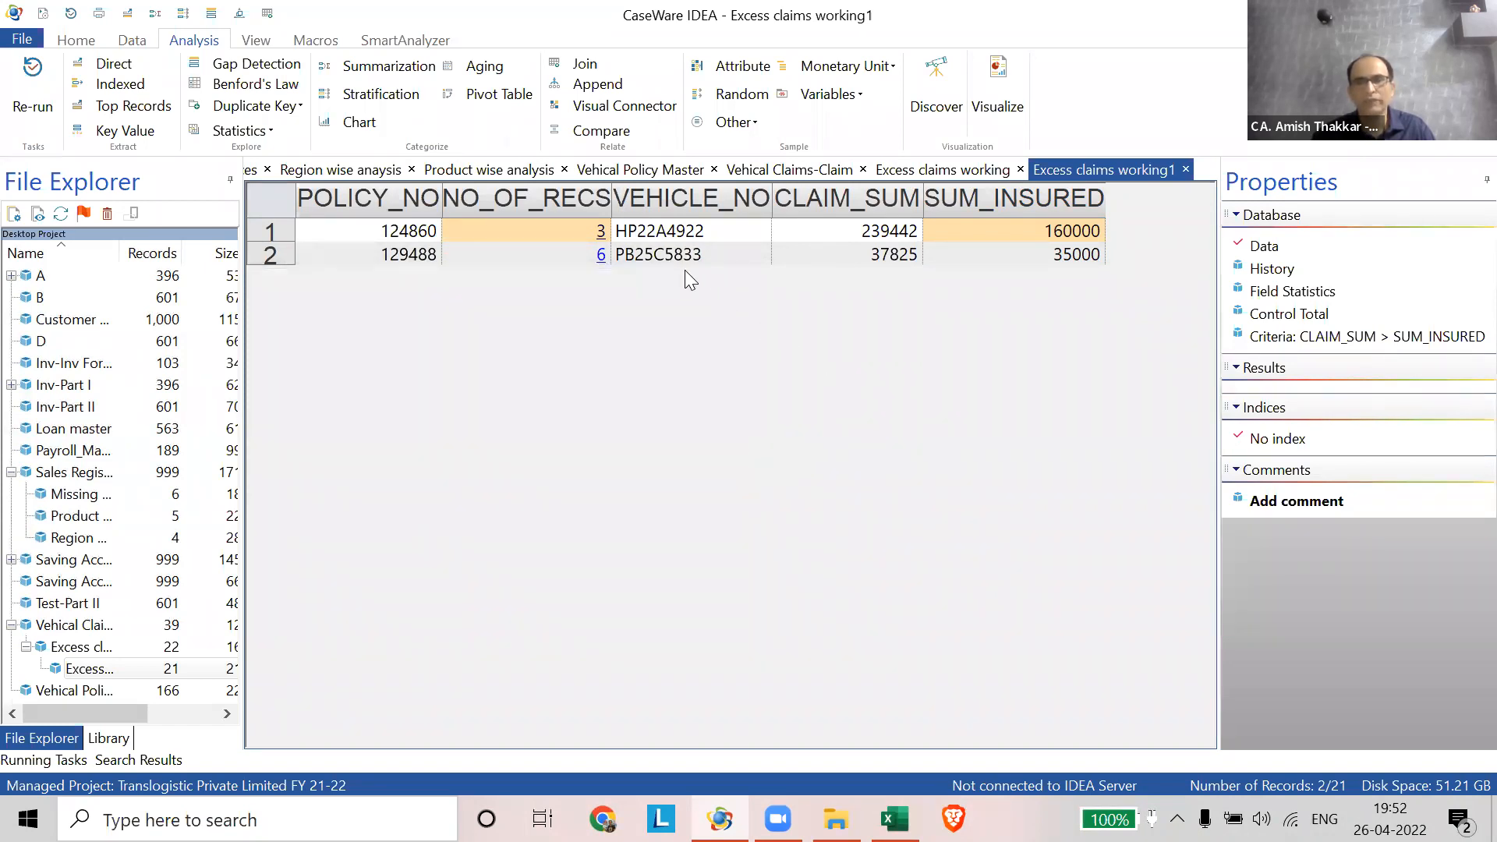
pyautogui.click(655, 233)
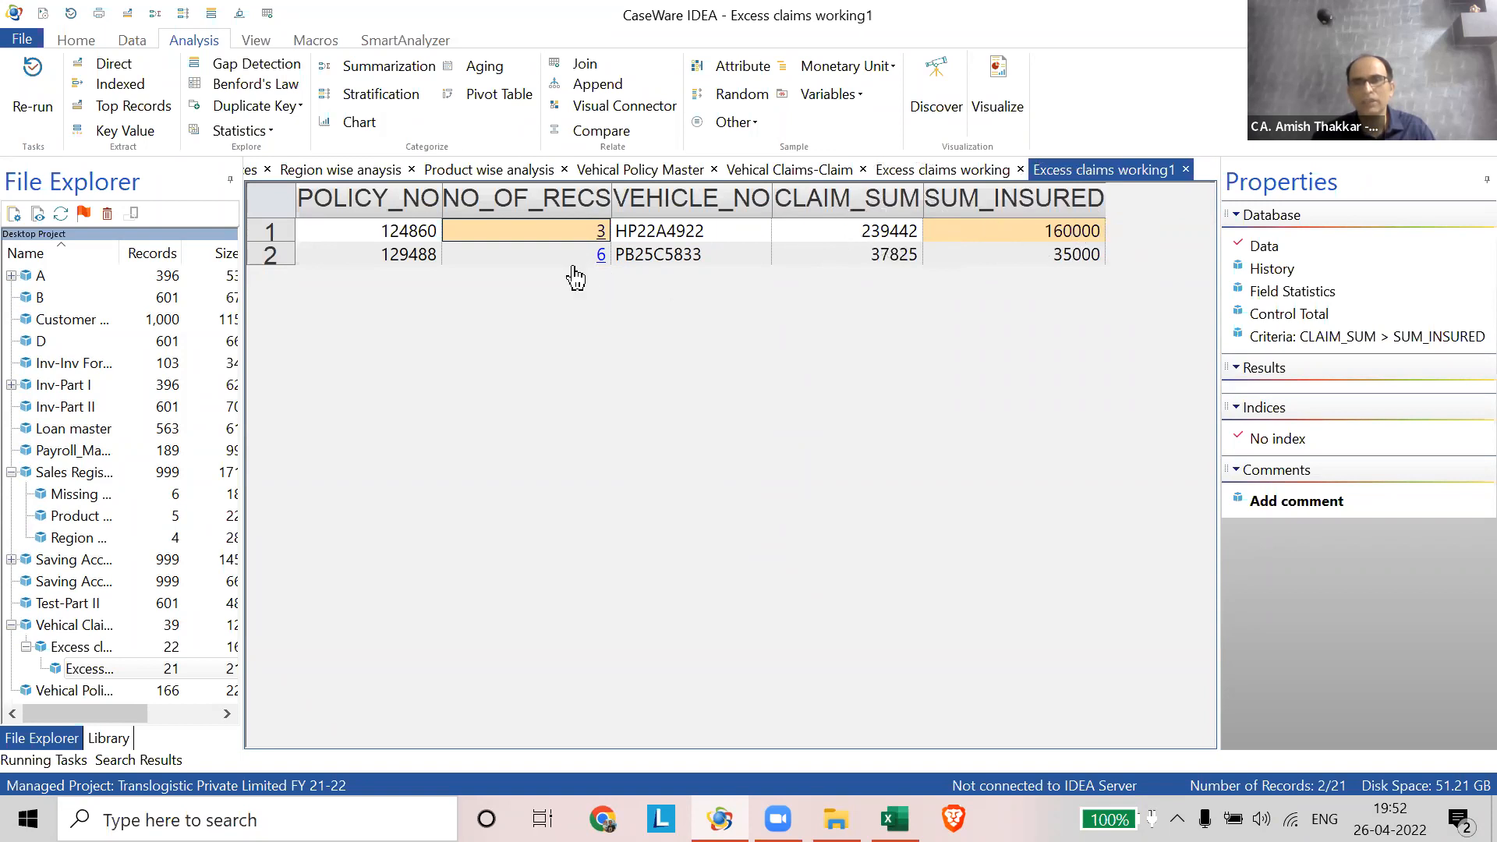
pyautogui.click(602, 259)
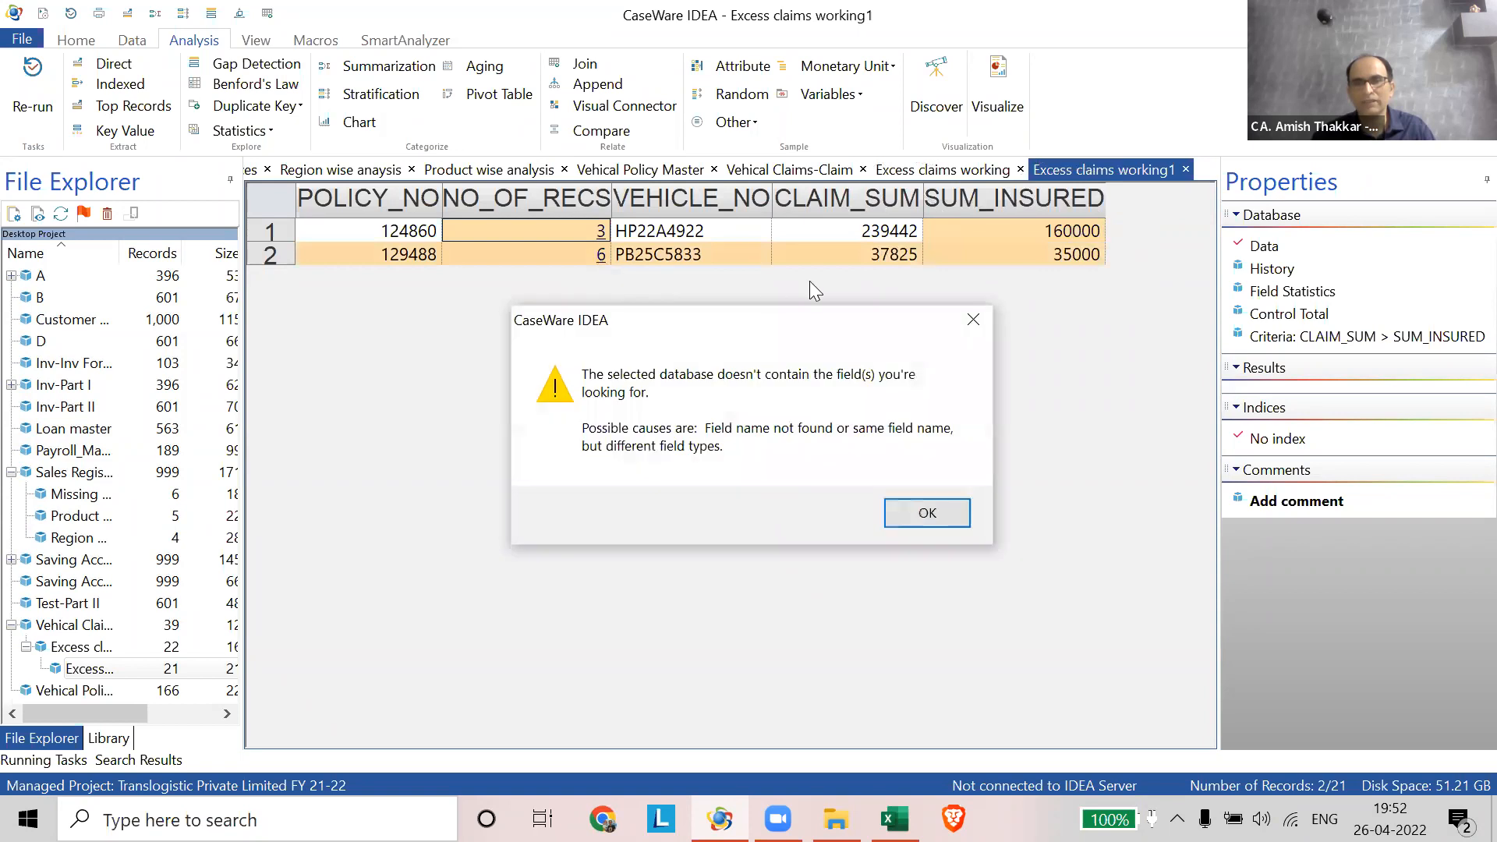
pyautogui.click(973, 320)
pyautogui.press('Return')
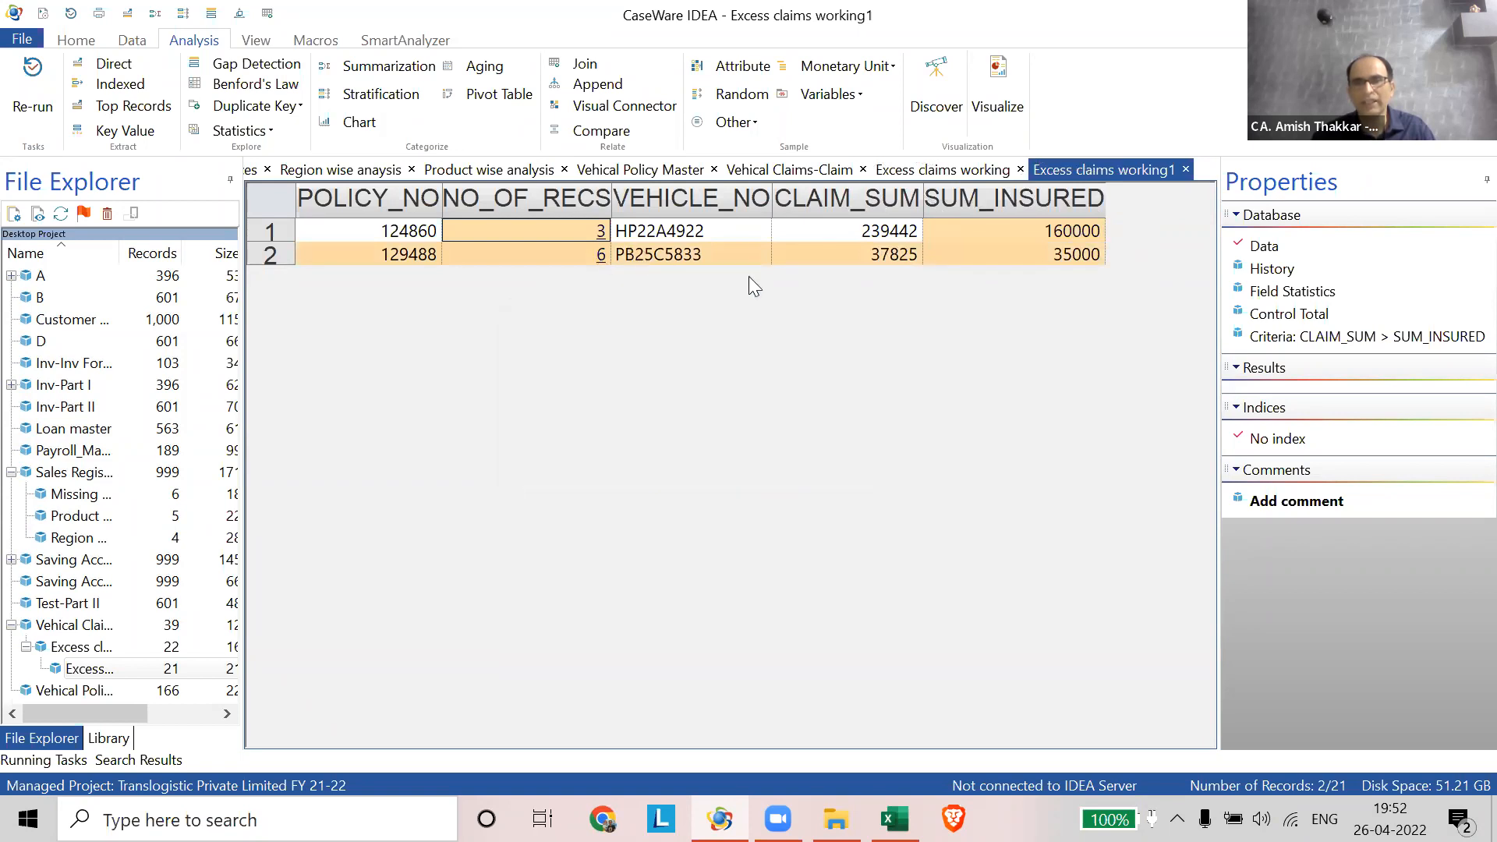
# - Clear the criterion from Excess claims working1 and highlight the CLAIM_SUM and SUM_INSURED columns
pyautogui.click(894, 262)
pyautogui.click(1068, 268)
pyautogui.rightClick(1338, 345)
pyautogui.click(1316, 412)
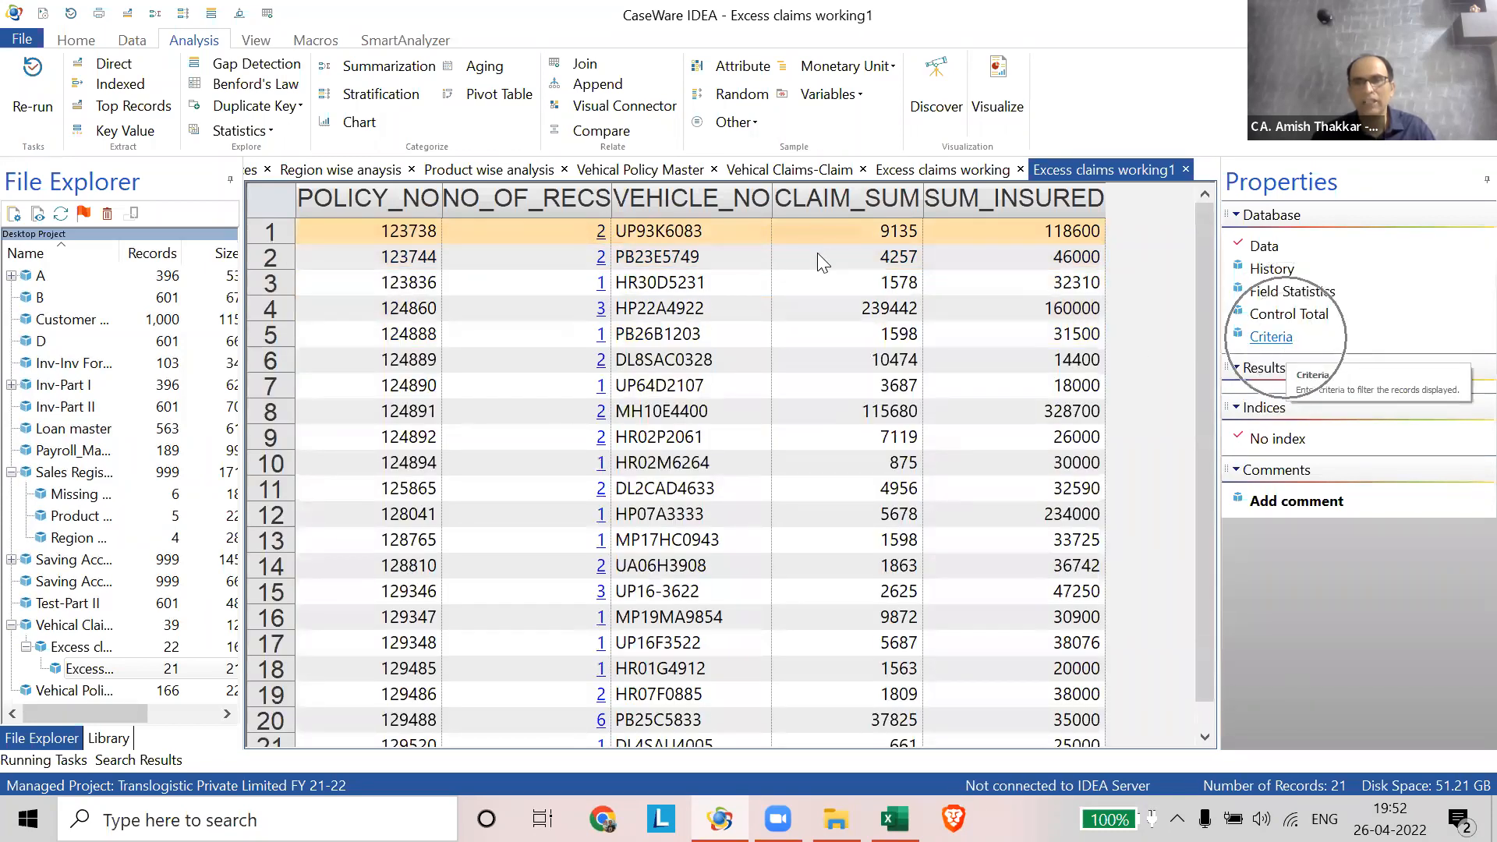
pyautogui.click(831, 198)
pyautogui.keyDown('ctrl'); pyautogui.click(1029, 199); pyautogui.keyUp('ctrl')
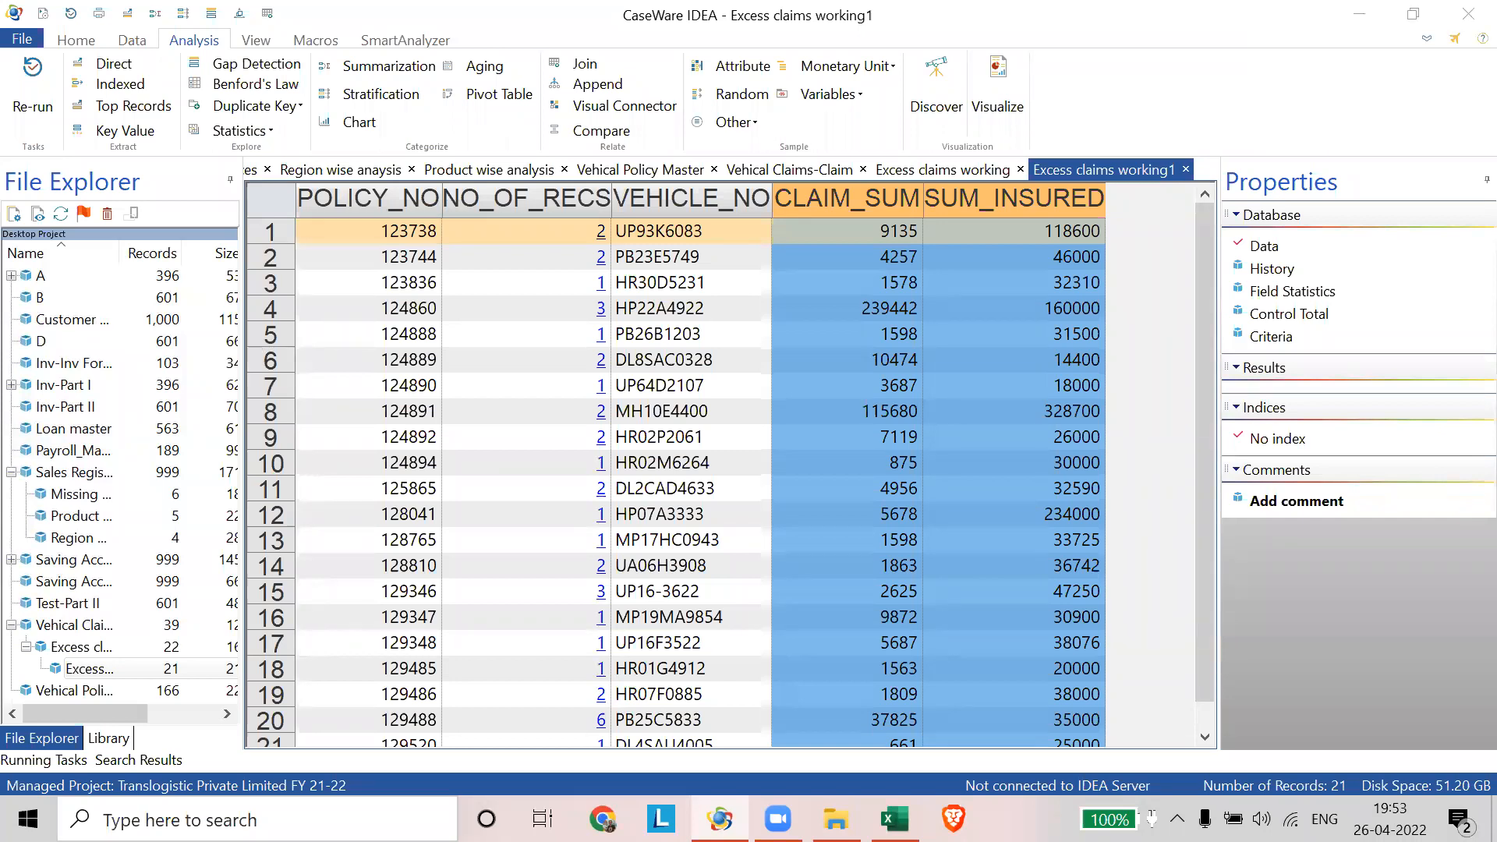
# - Start a join on Excess claims working with Vehical Policy Master as the secondary database
pyautogui.click(884, 173)
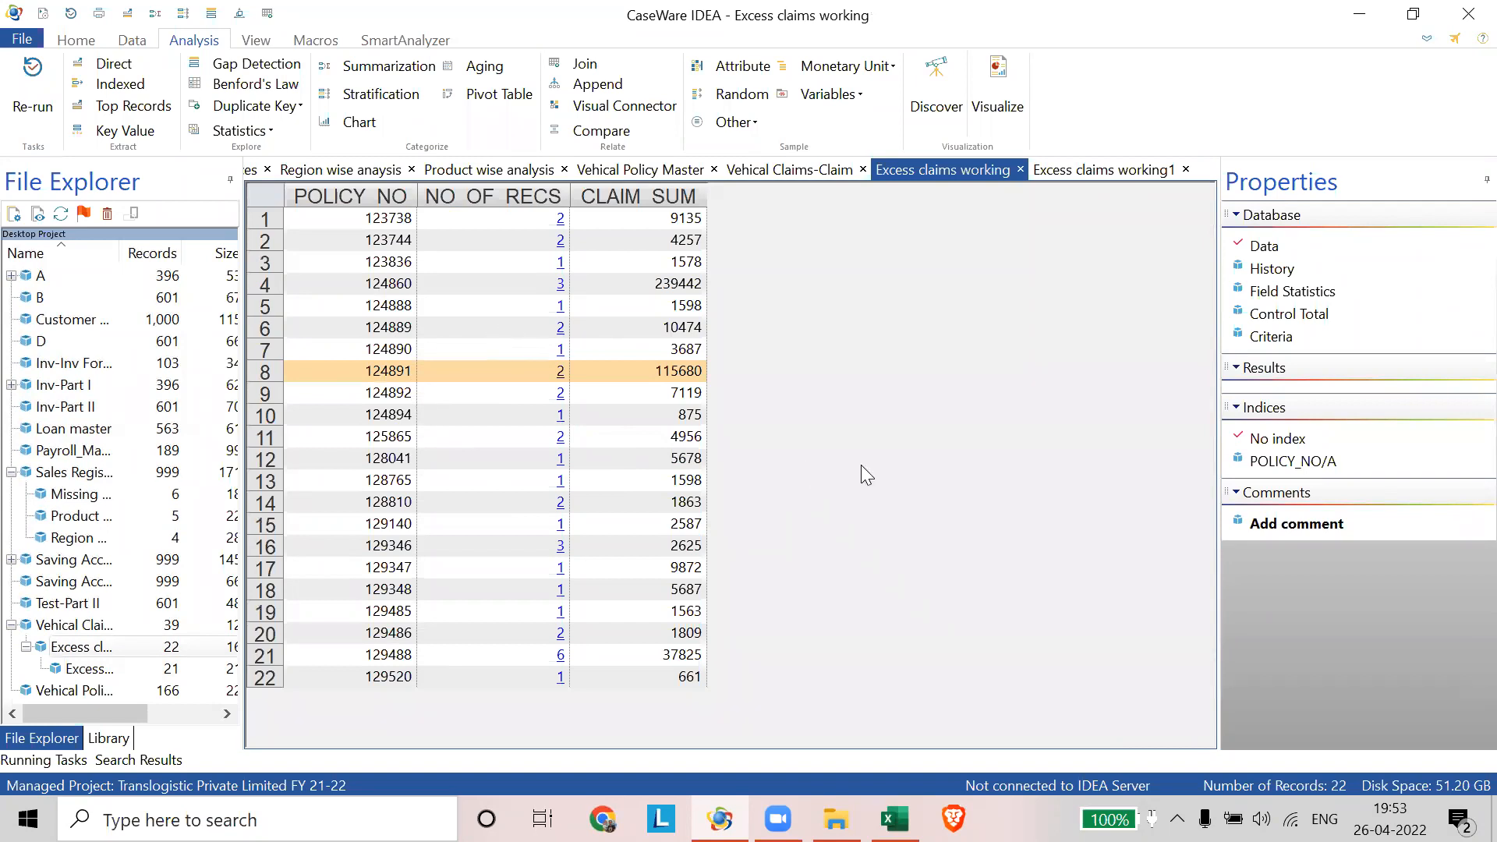
pyautogui.click(583, 65)
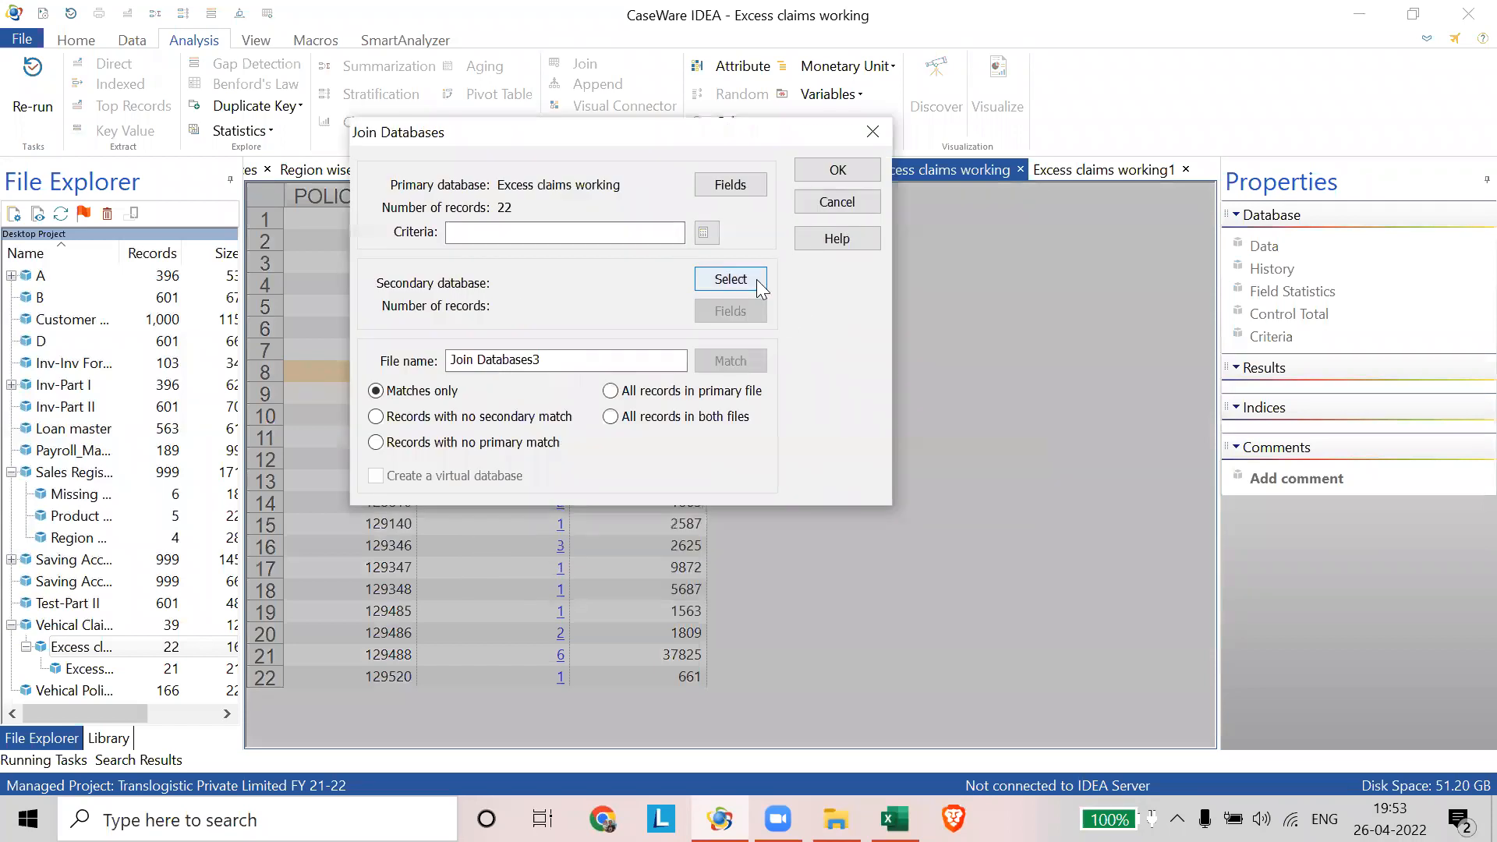
pyautogui.click(756, 279)
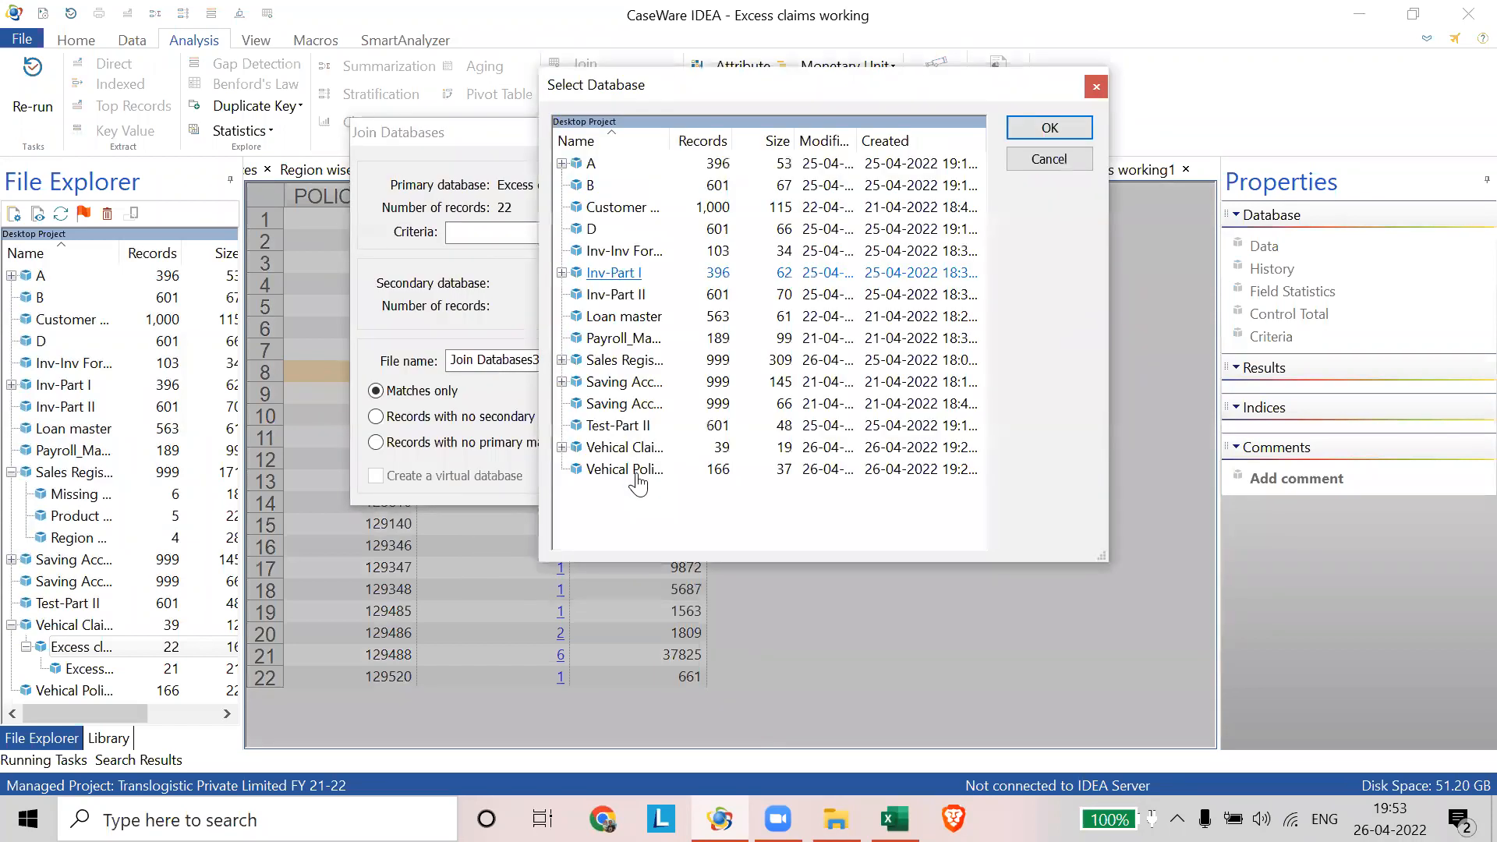
pyautogui.click(635, 472)
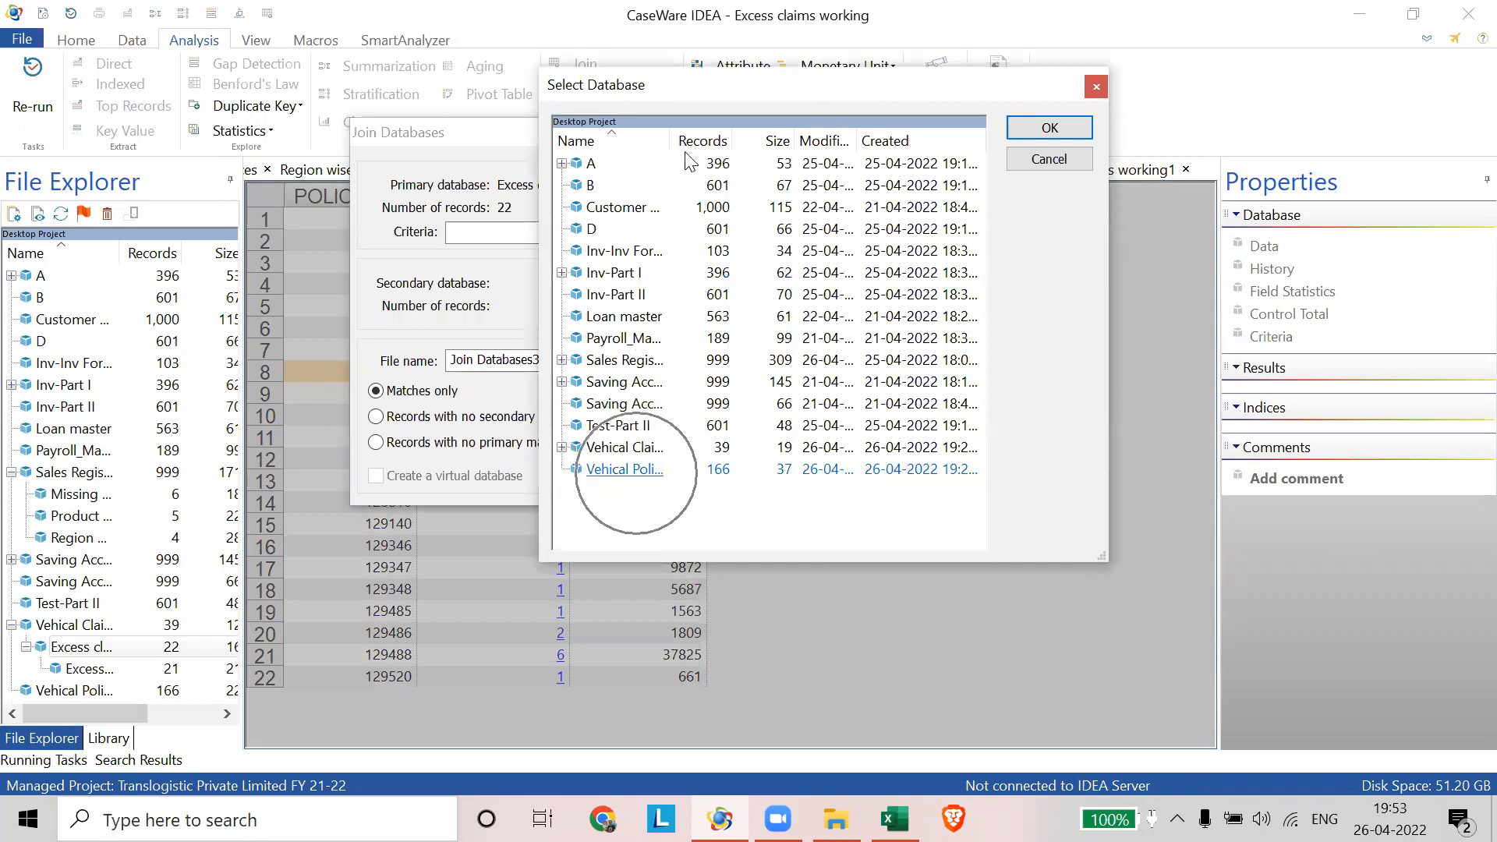
pyautogui.moveTo(669, 140); pyautogui.dragTo(737, 140)
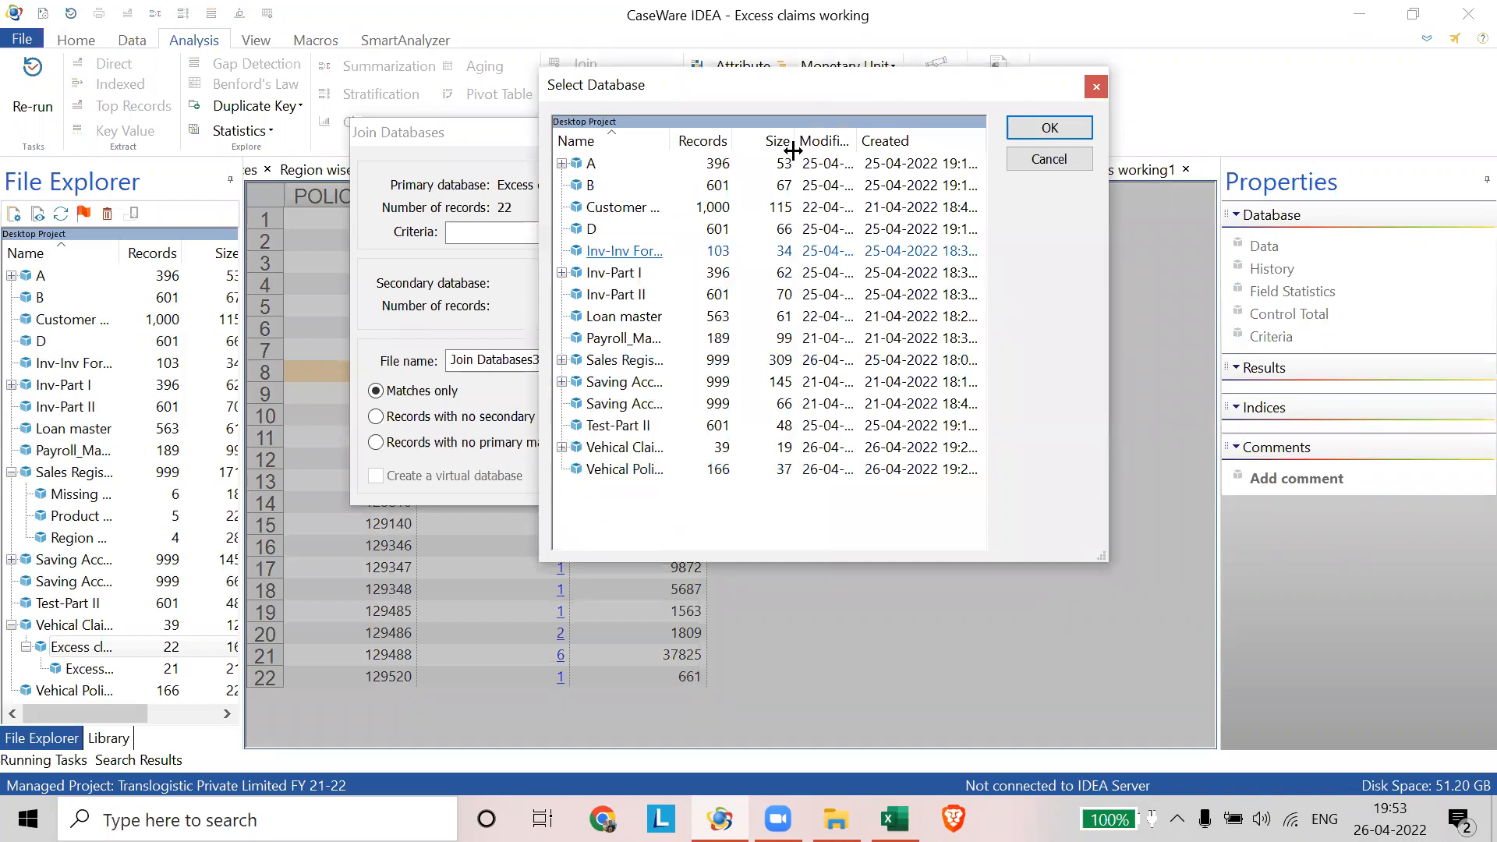
pyautogui.click(659, 474)
pyautogui.doubleClick(659, 473)
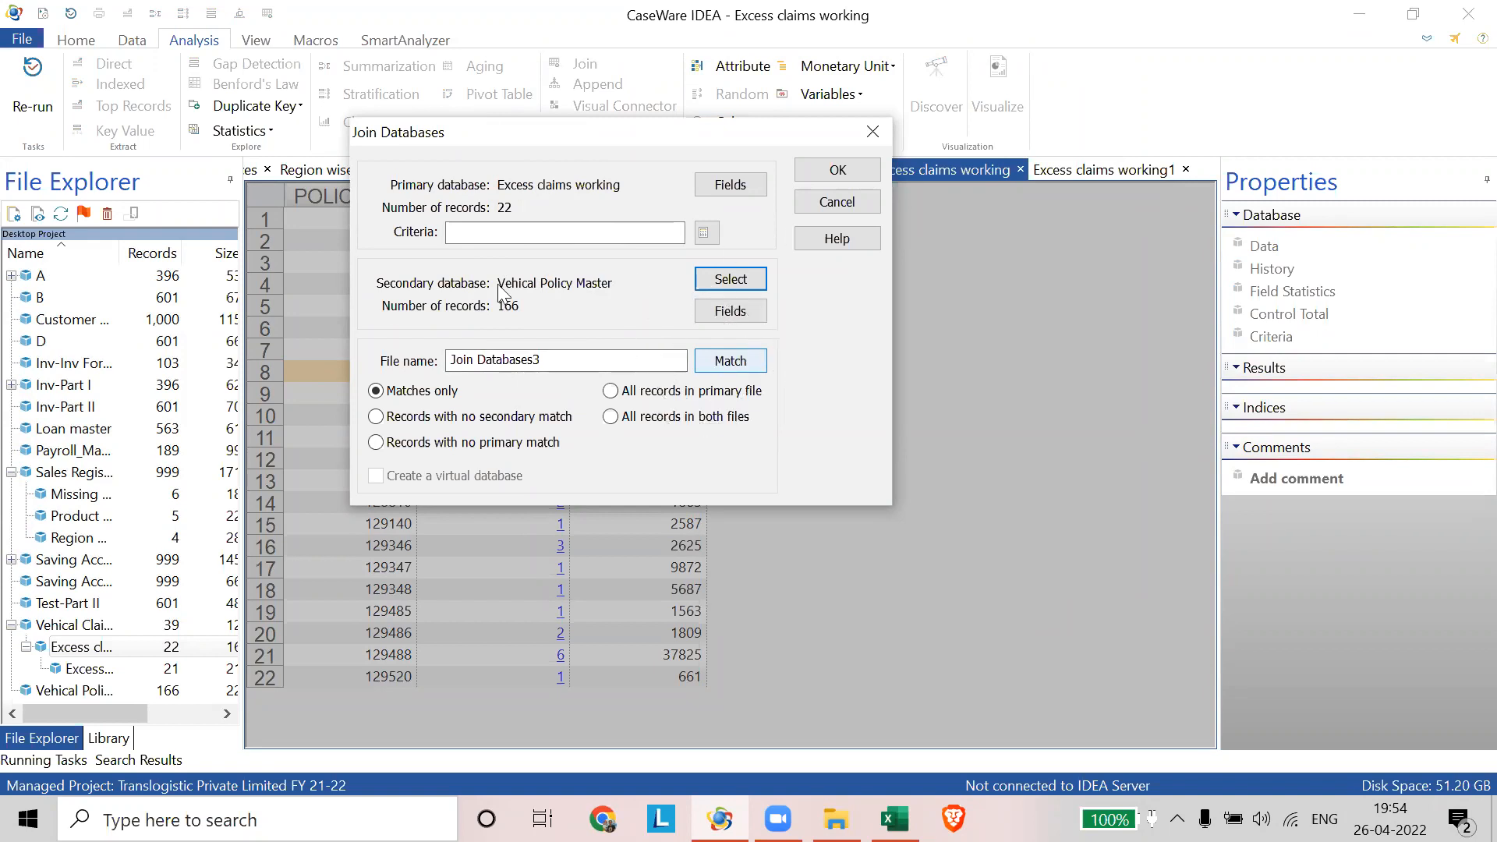
# - Match the primary and secondary databases on POLICY_NO in ascending order
pyautogui.click(725, 361)
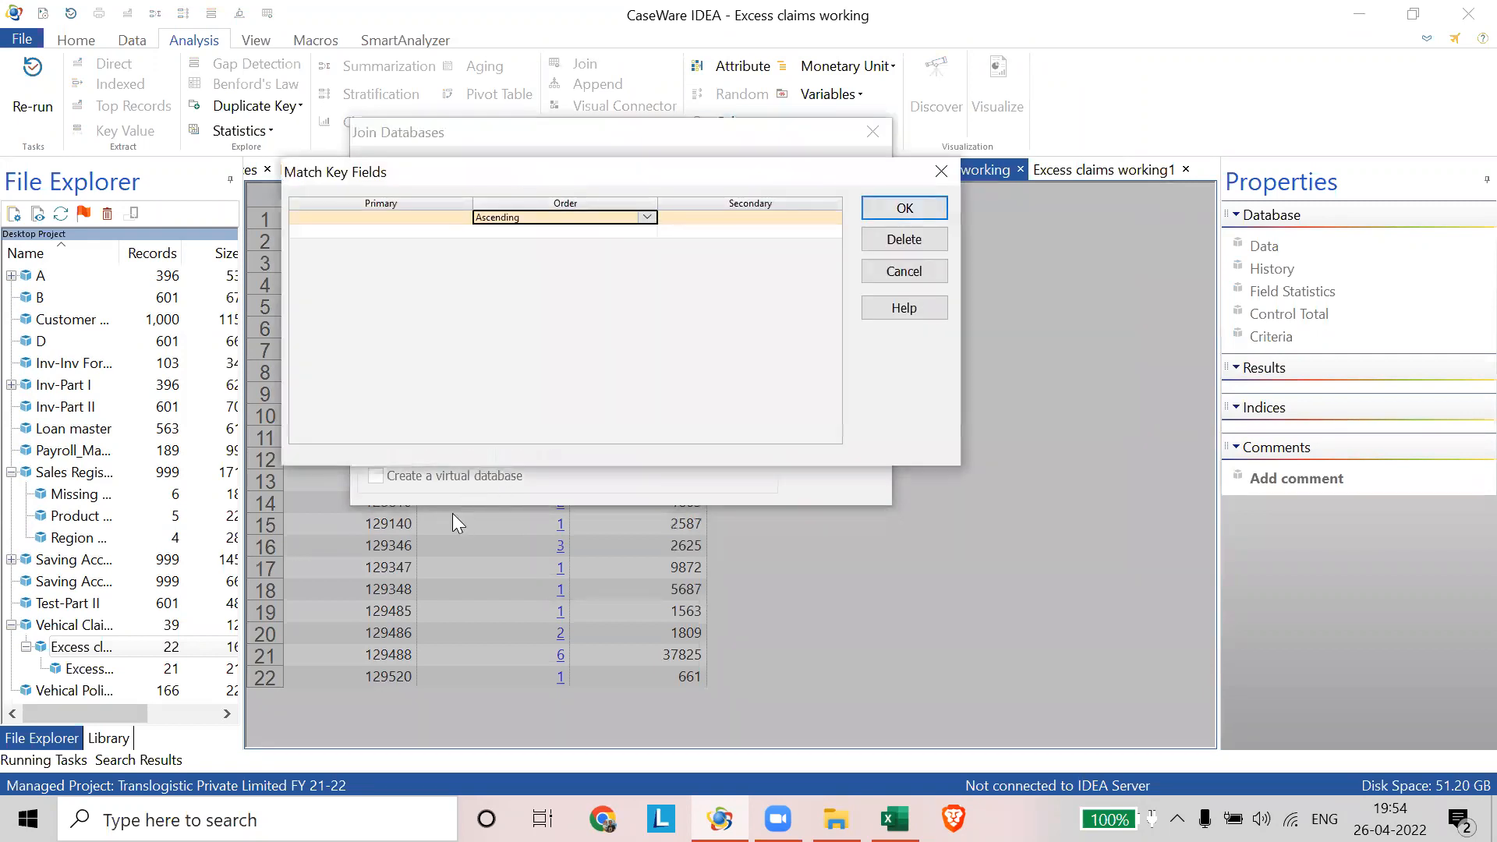
pyautogui.moveTo(452, 513); pyautogui.dragTo(446, 513)
pyautogui.click(744, 514)
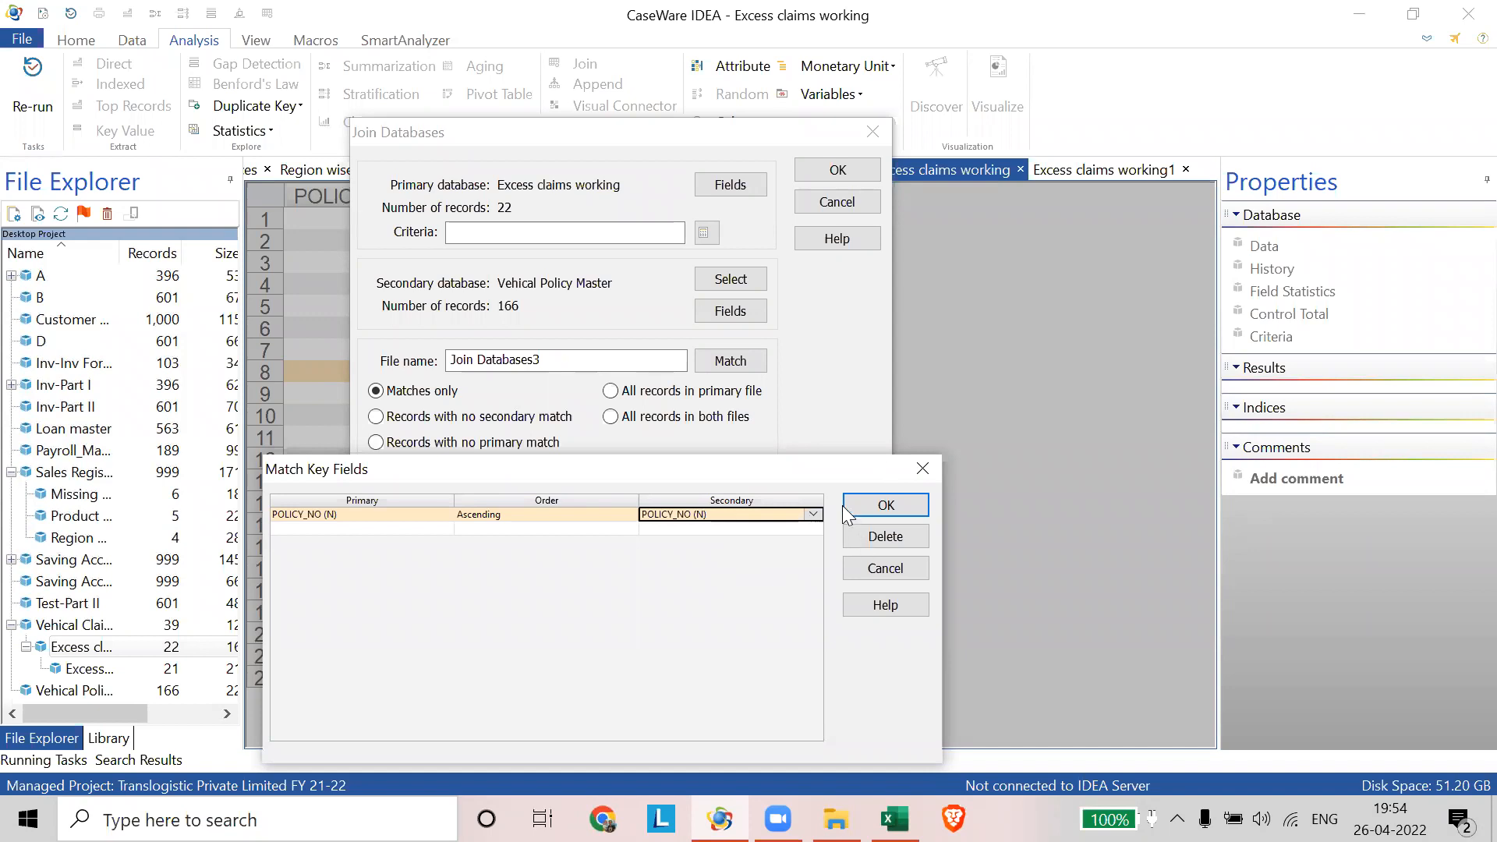
pyautogui.click(876, 504)
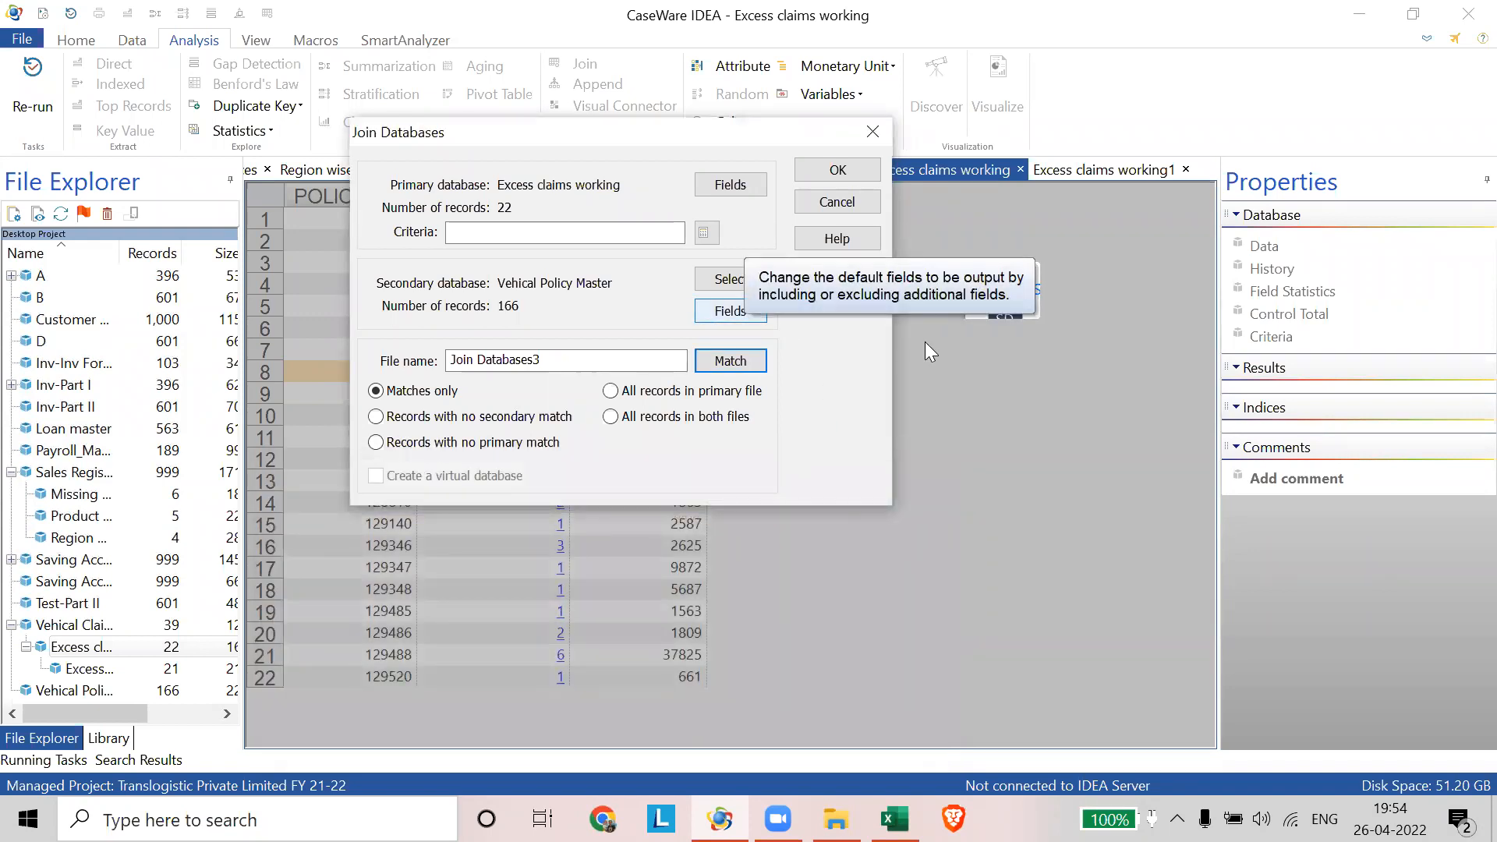
# - Limit the secondary database's fields in the join to VEHICLE_NO and SUM_INSURED
pyautogui.click(744, 314)
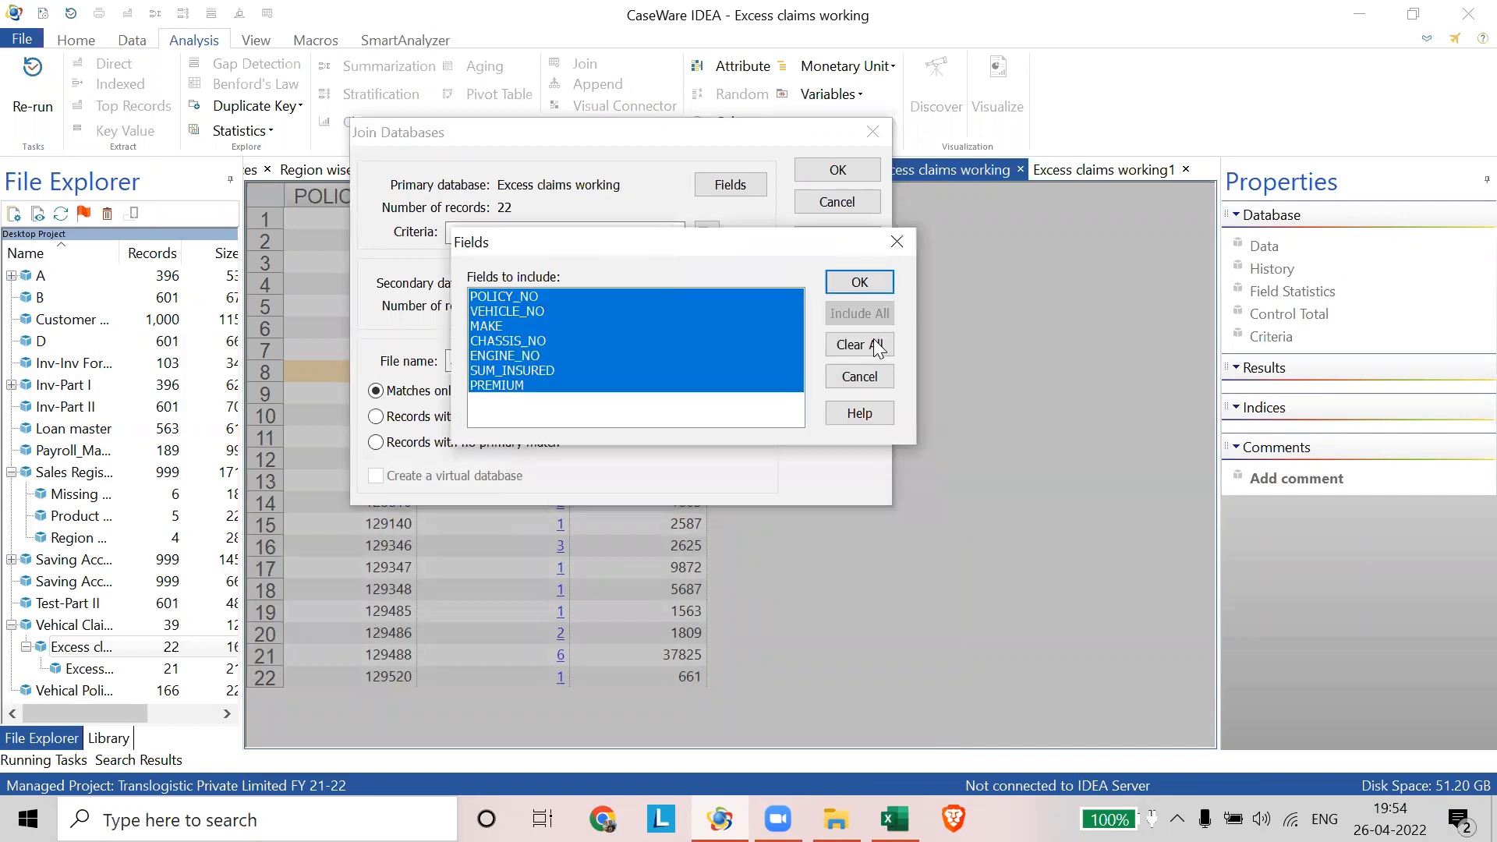
pyautogui.click(876, 345)
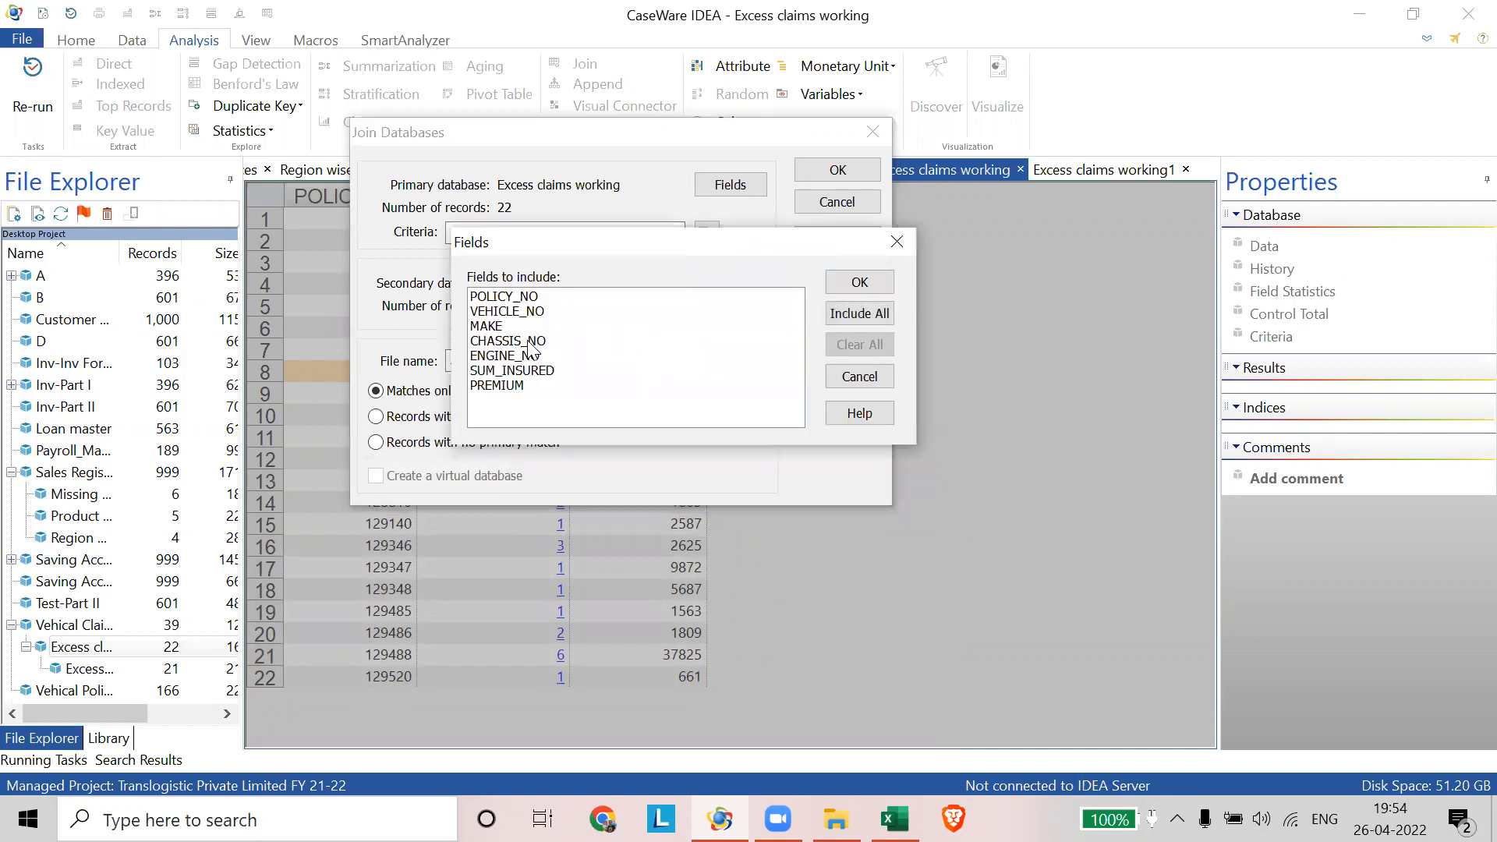
pyautogui.click(524, 371)
pyautogui.click(516, 312)
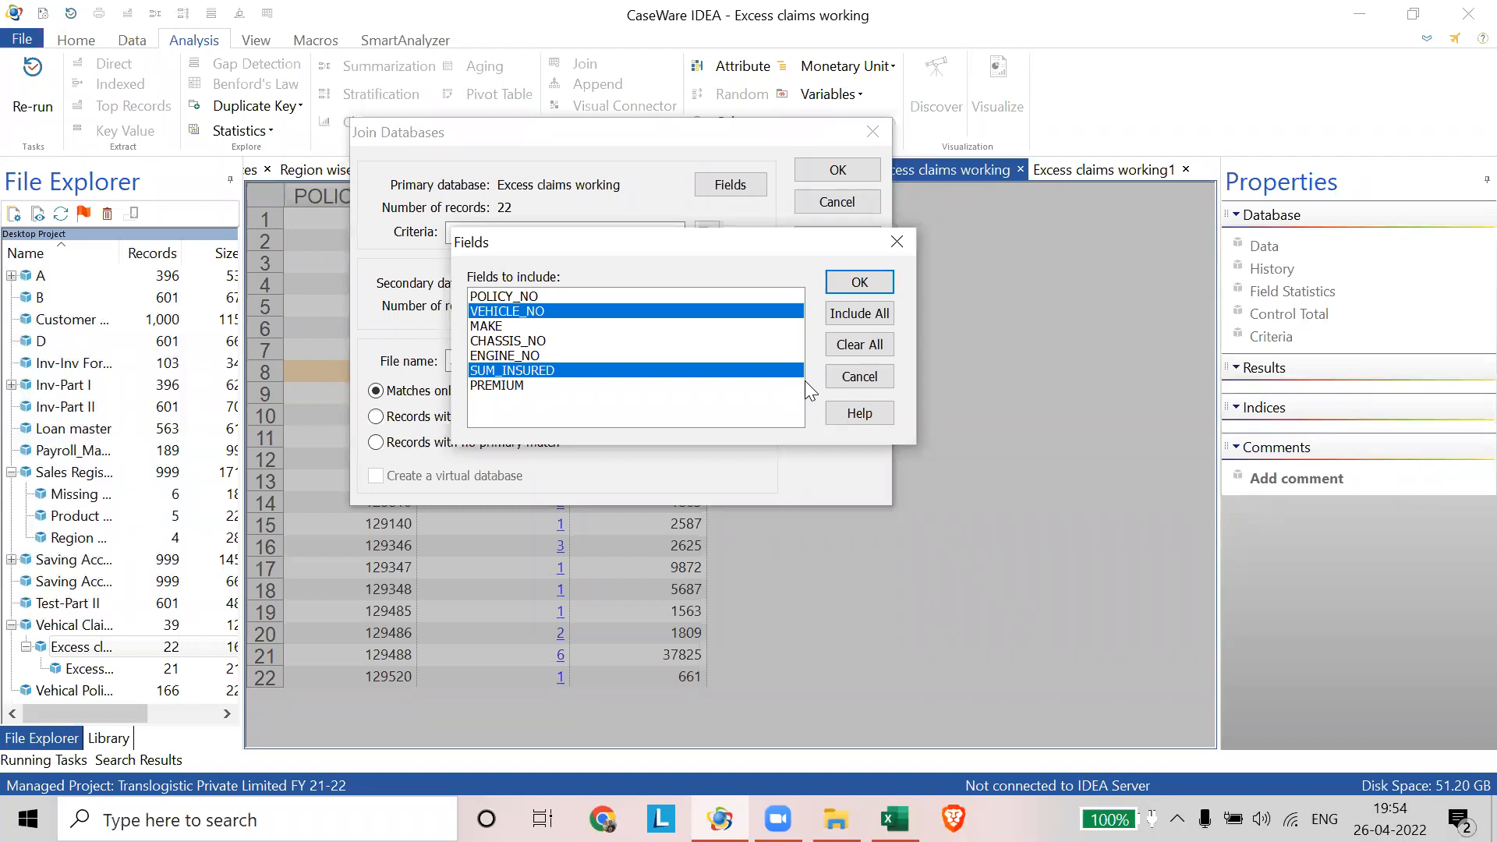
pyautogui.click(860, 289)
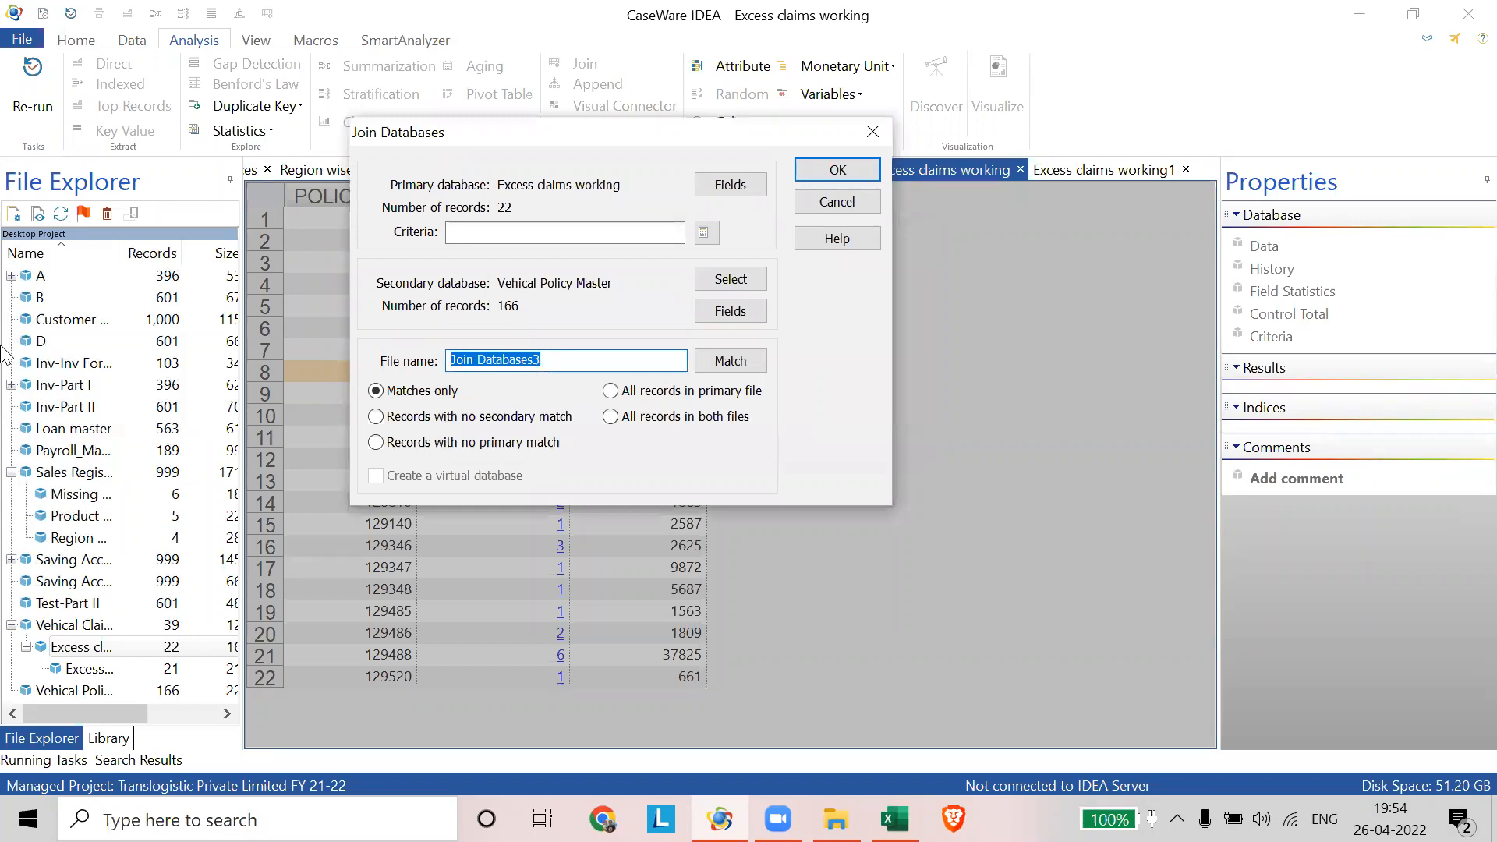
# - Name the joined file "Wroking file excess claims" and run the join with matches only
pyautogui.write('Wroki')
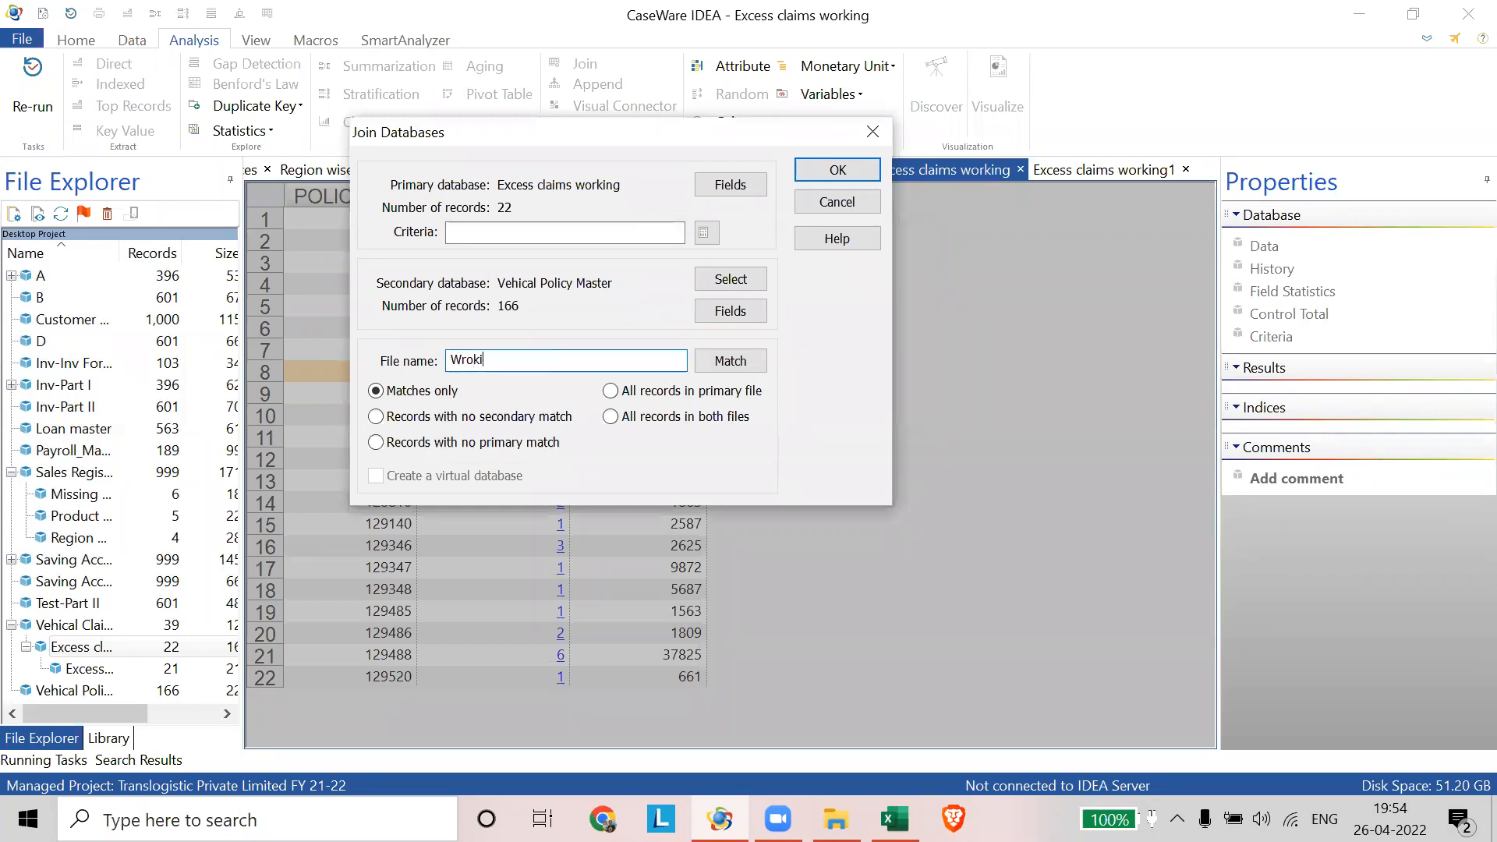
pyautogui.write('ng file excess claiom')
pyautogui.press('BackSpace')
pyautogui.press('BackSpace')
pyautogui.write('ms')
pyautogui.click(851, 170)
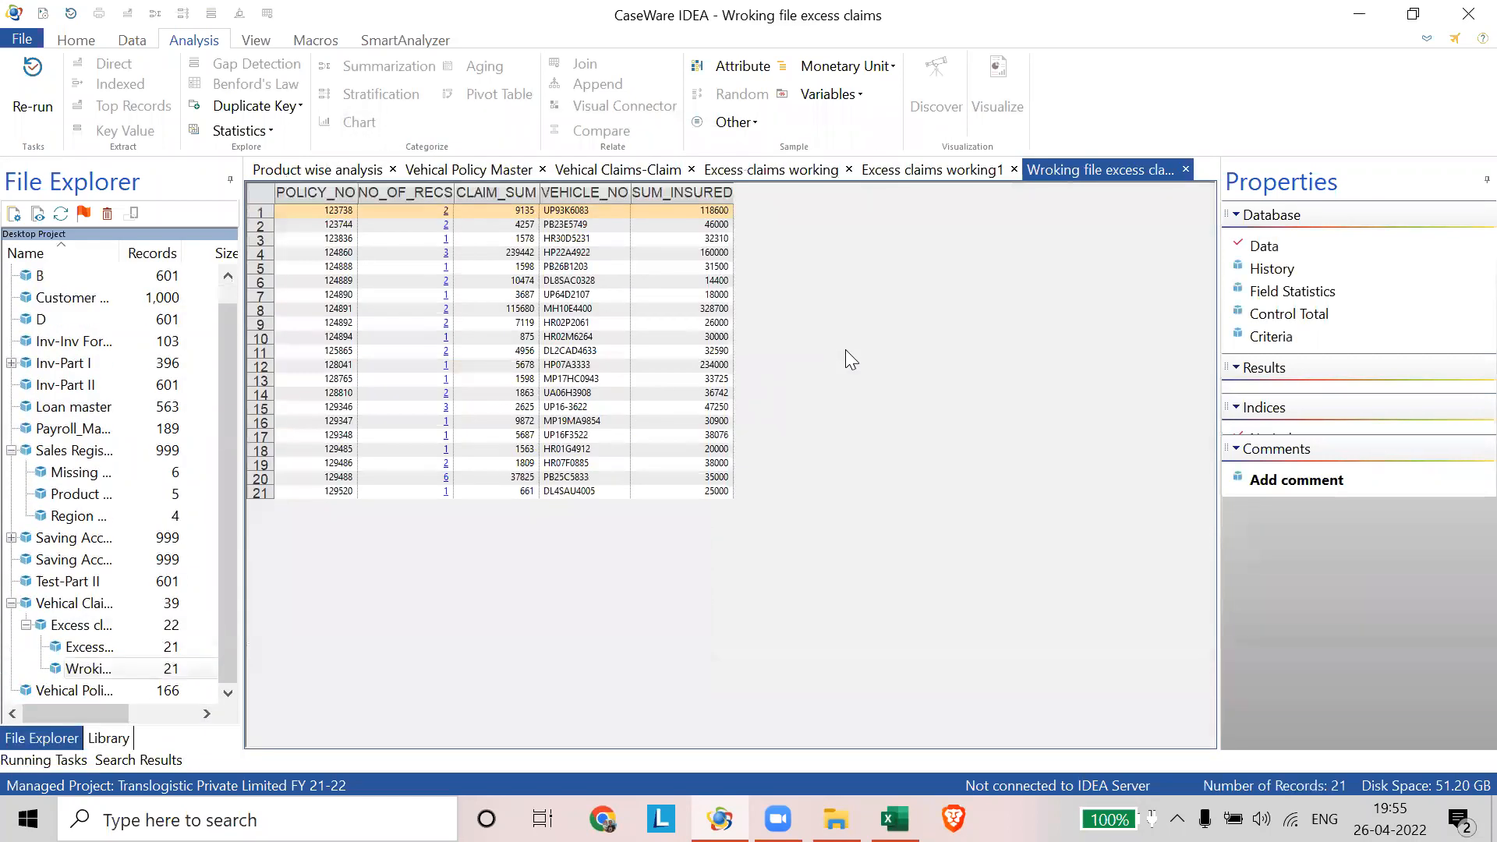
# - Widen the VEHICLE_NO, SUM_INSURED and CLAIM_SUM columns of the joined database
pyautogui.scroll(3, 845, 349)
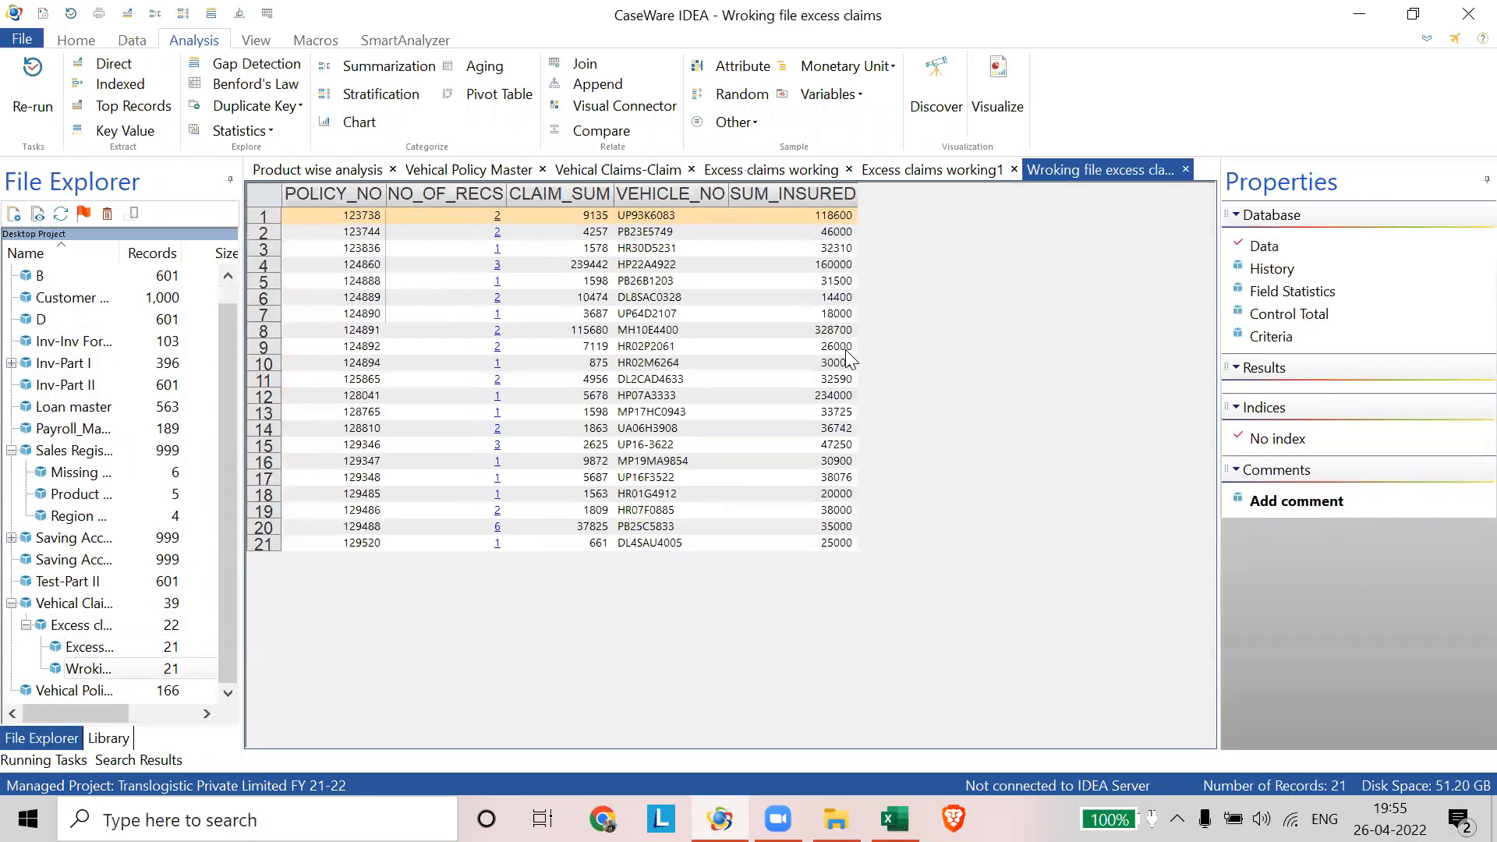
pyautogui.click(263, 578)
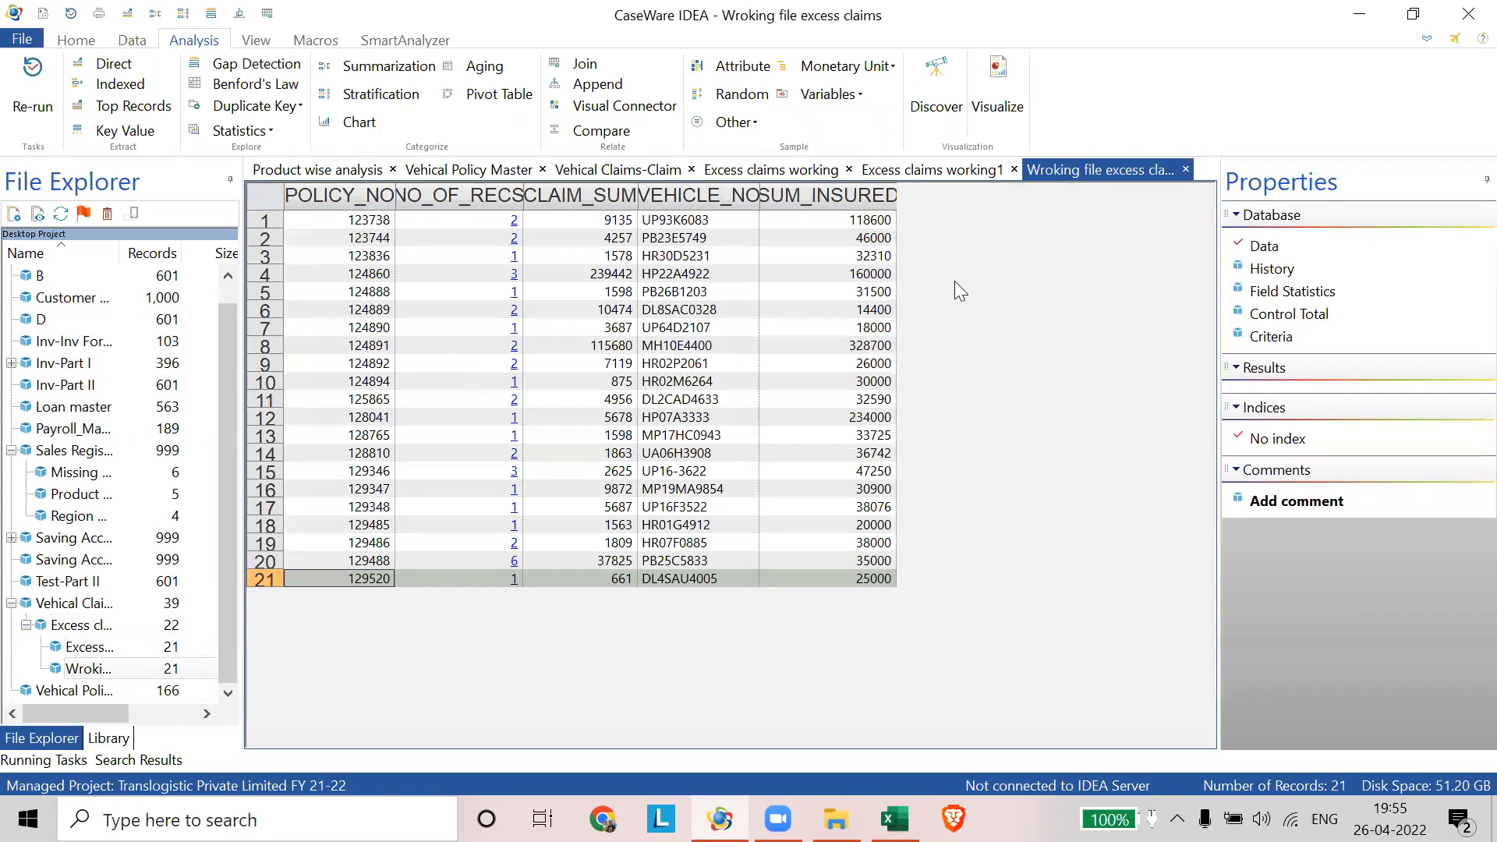
pyautogui.hotkey('alt', 'Tab')
pyautogui.moveTo(756, 195); pyautogui.dragTo(782, 195)
pyautogui.moveTo(920, 193); pyautogui.dragTo(967, 195)
pyautogui.moveTo(783, 195); pyautogui.dragTo(811, 194)
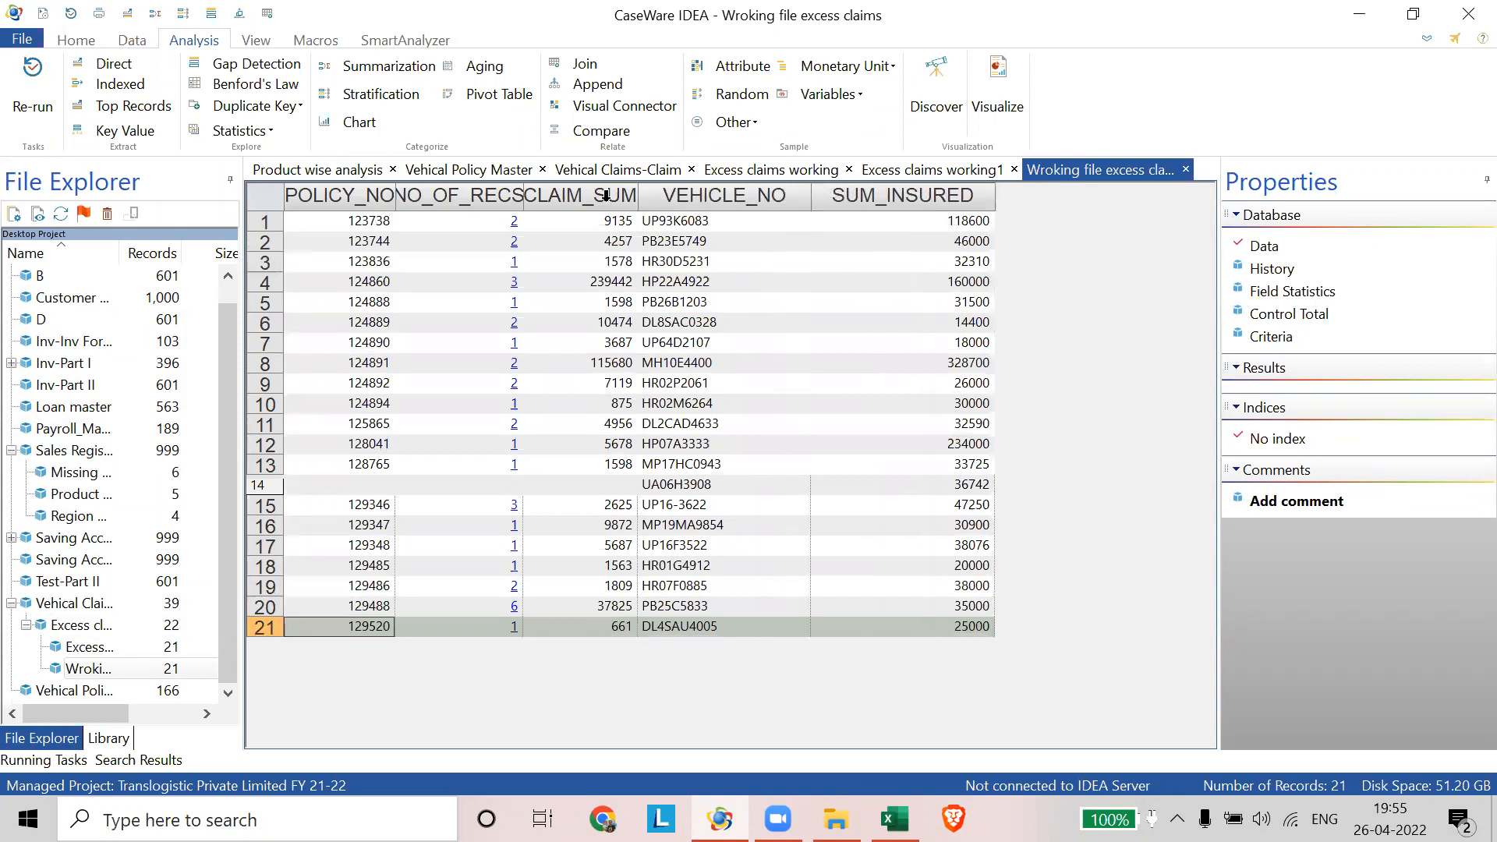
pyautogui.moveTo(637, 195); pyautogui.dragTo(666, 195)
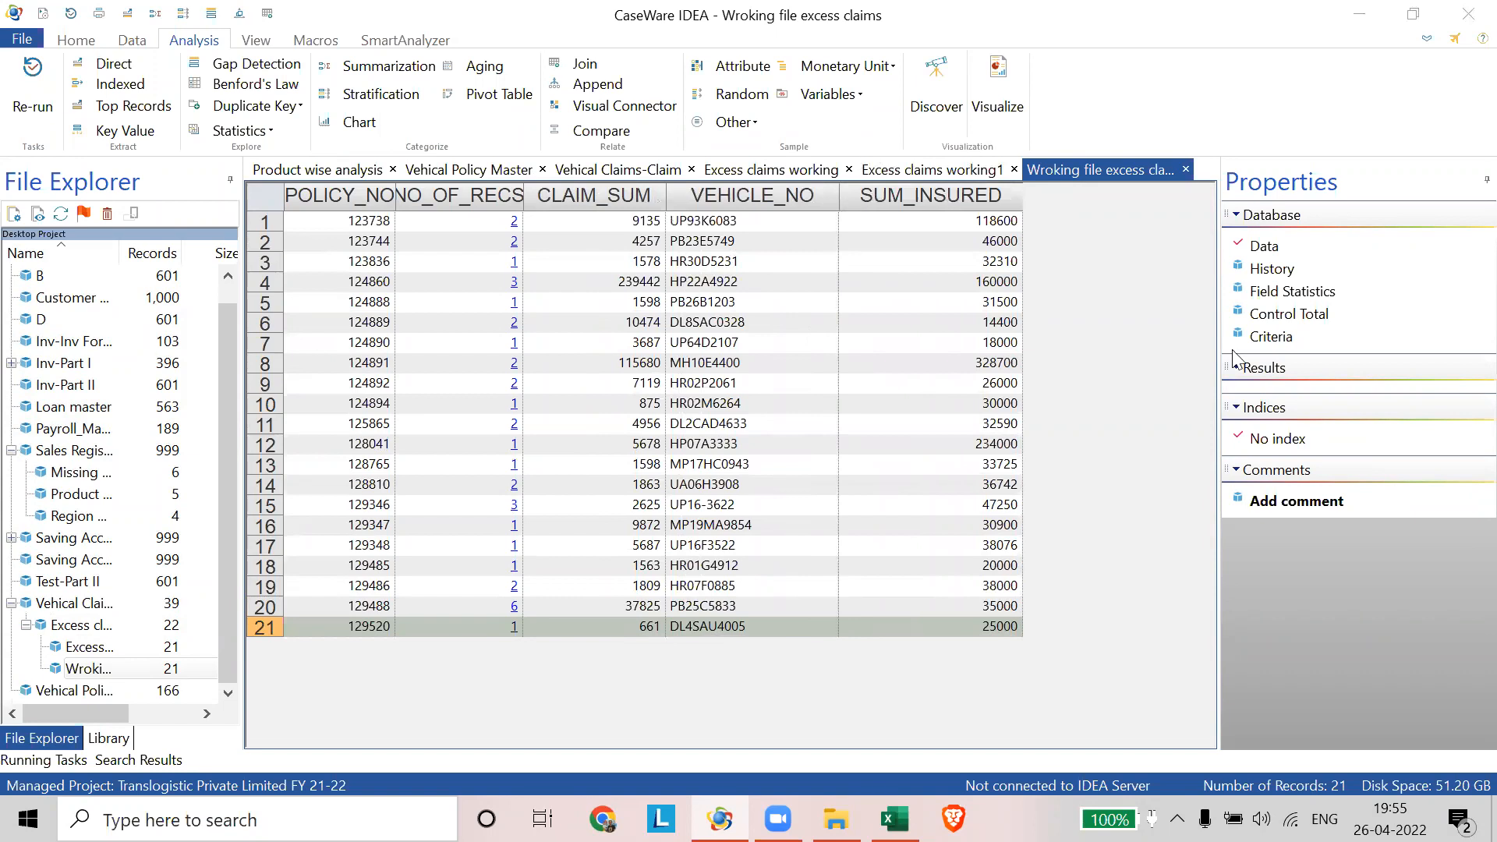
# - Apply the criterion CLAIM_SUM > SUM_INSURED to Wroking file excess claims
pyautogui.click(1271, 338)
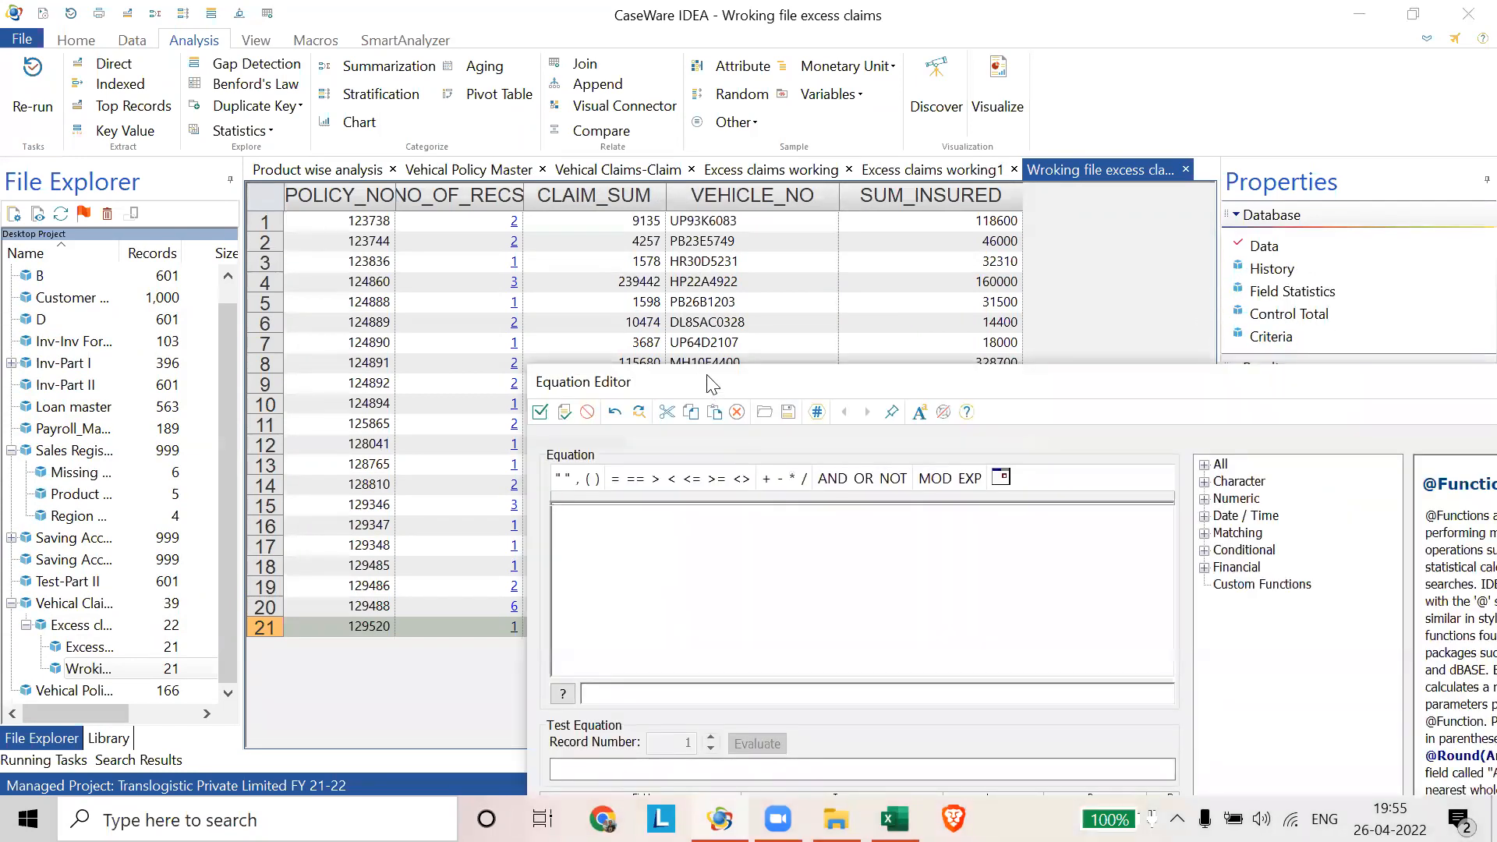
pyautogui.write('C')
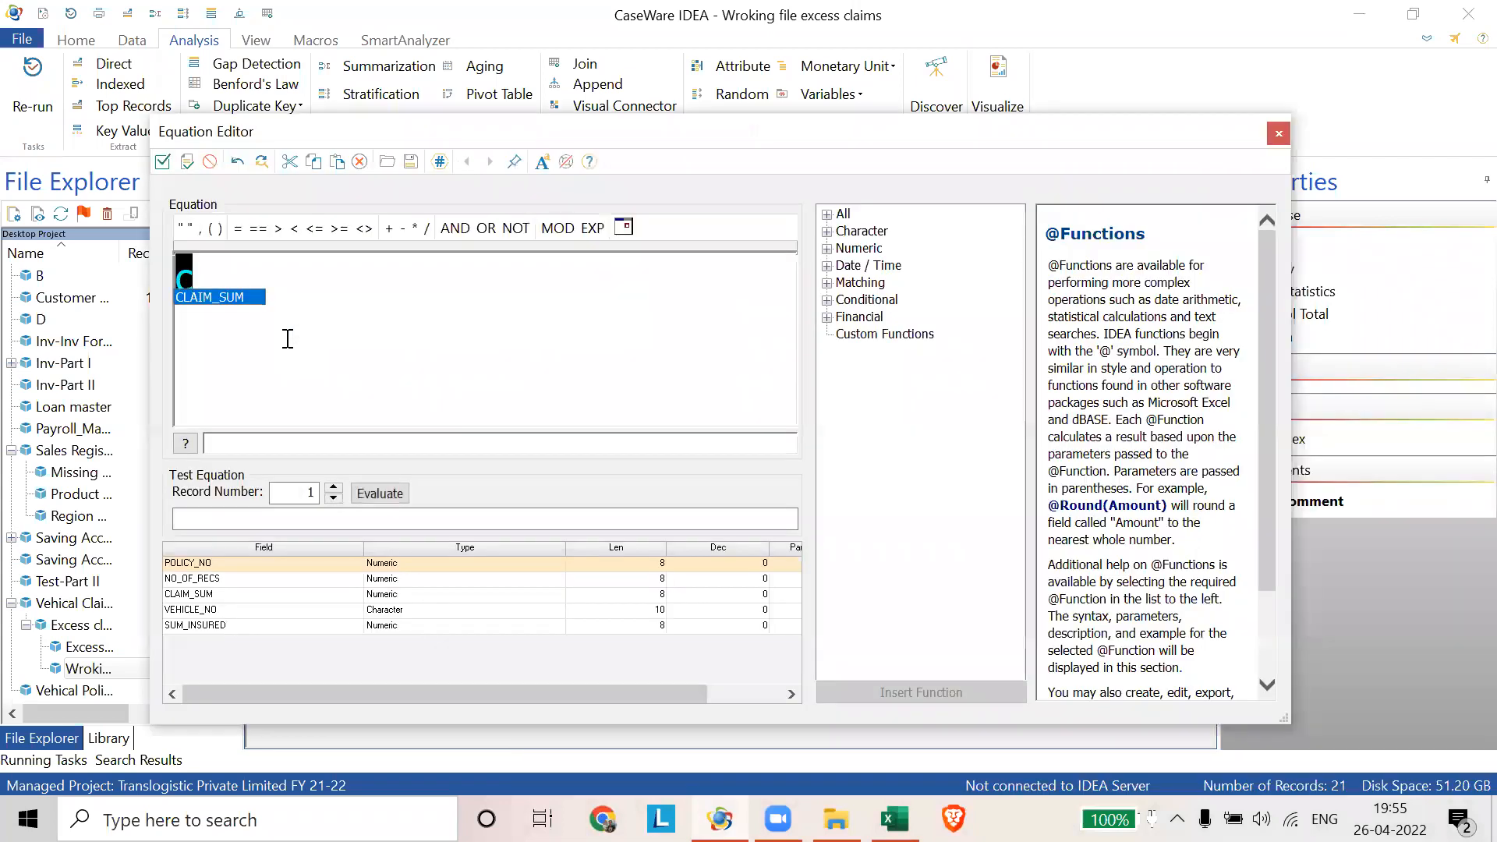
pyautogui.press('Return')
pyautogui.click(279, 228)
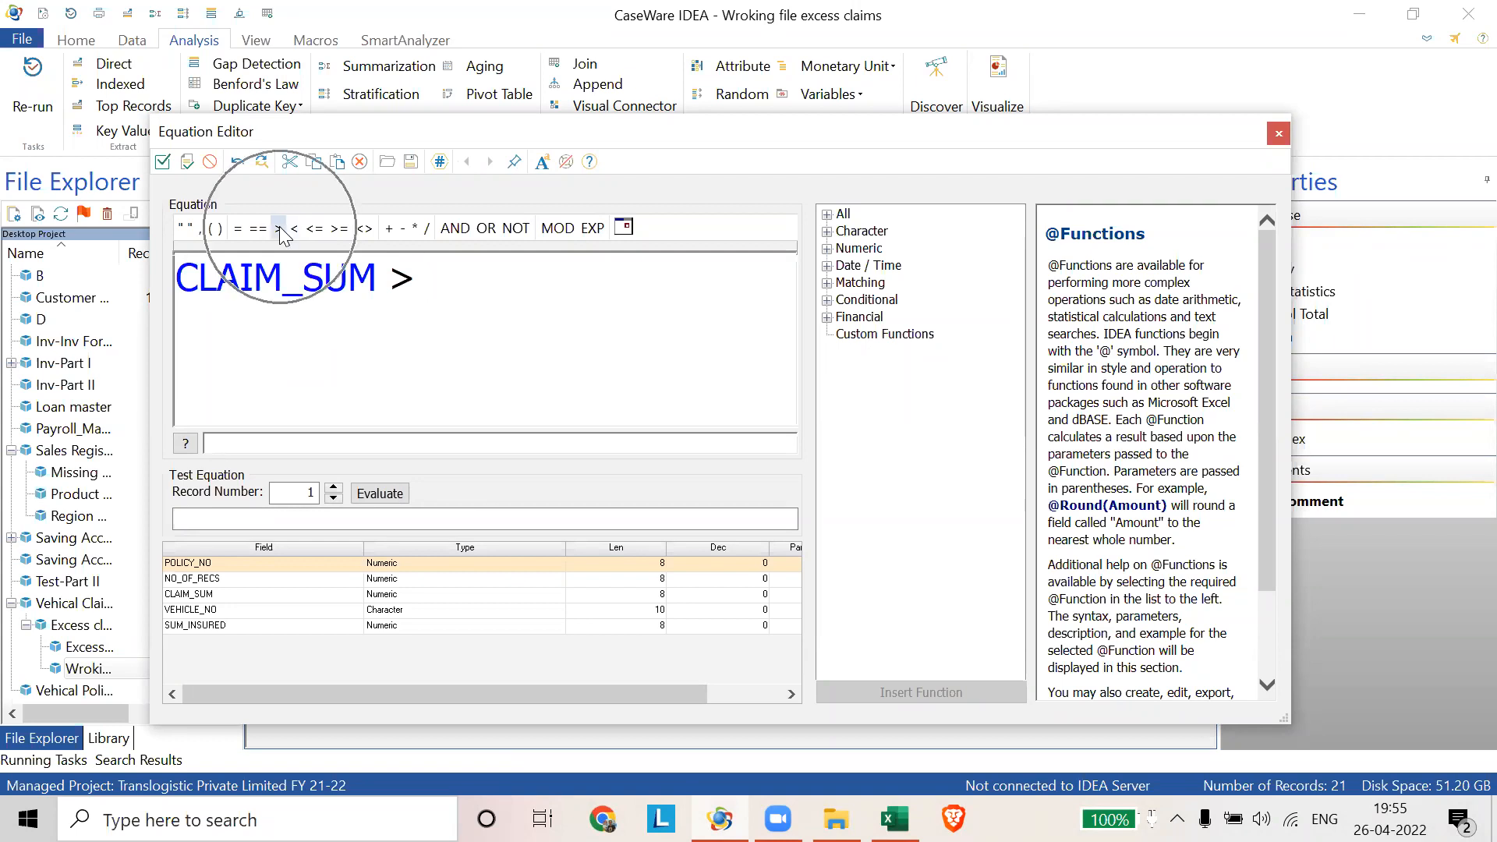
pyautogui.write('s')
pyautogui.press('Return')
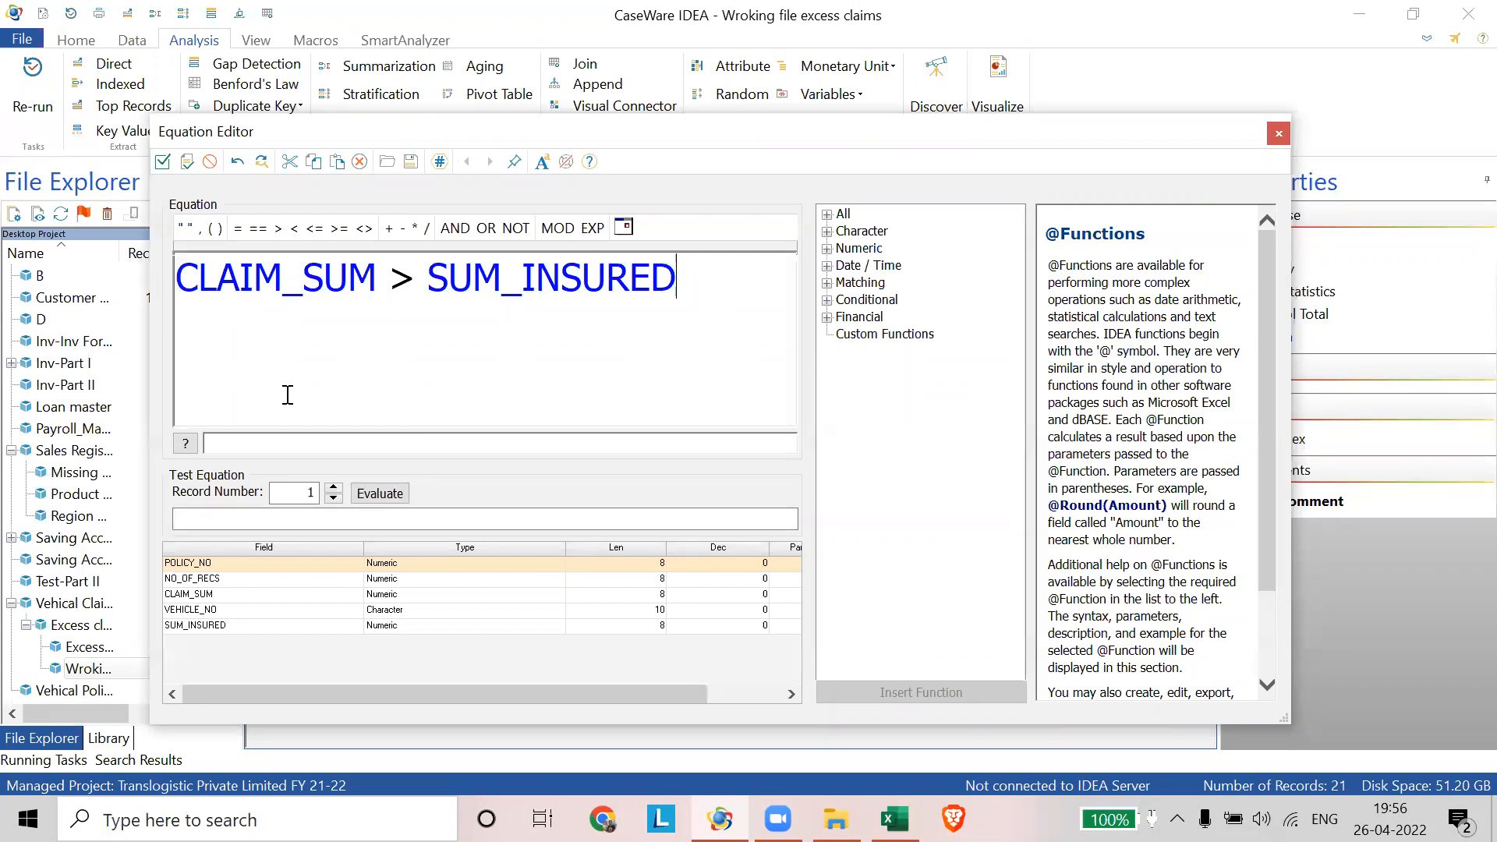
pyautogui.click(164, 162)
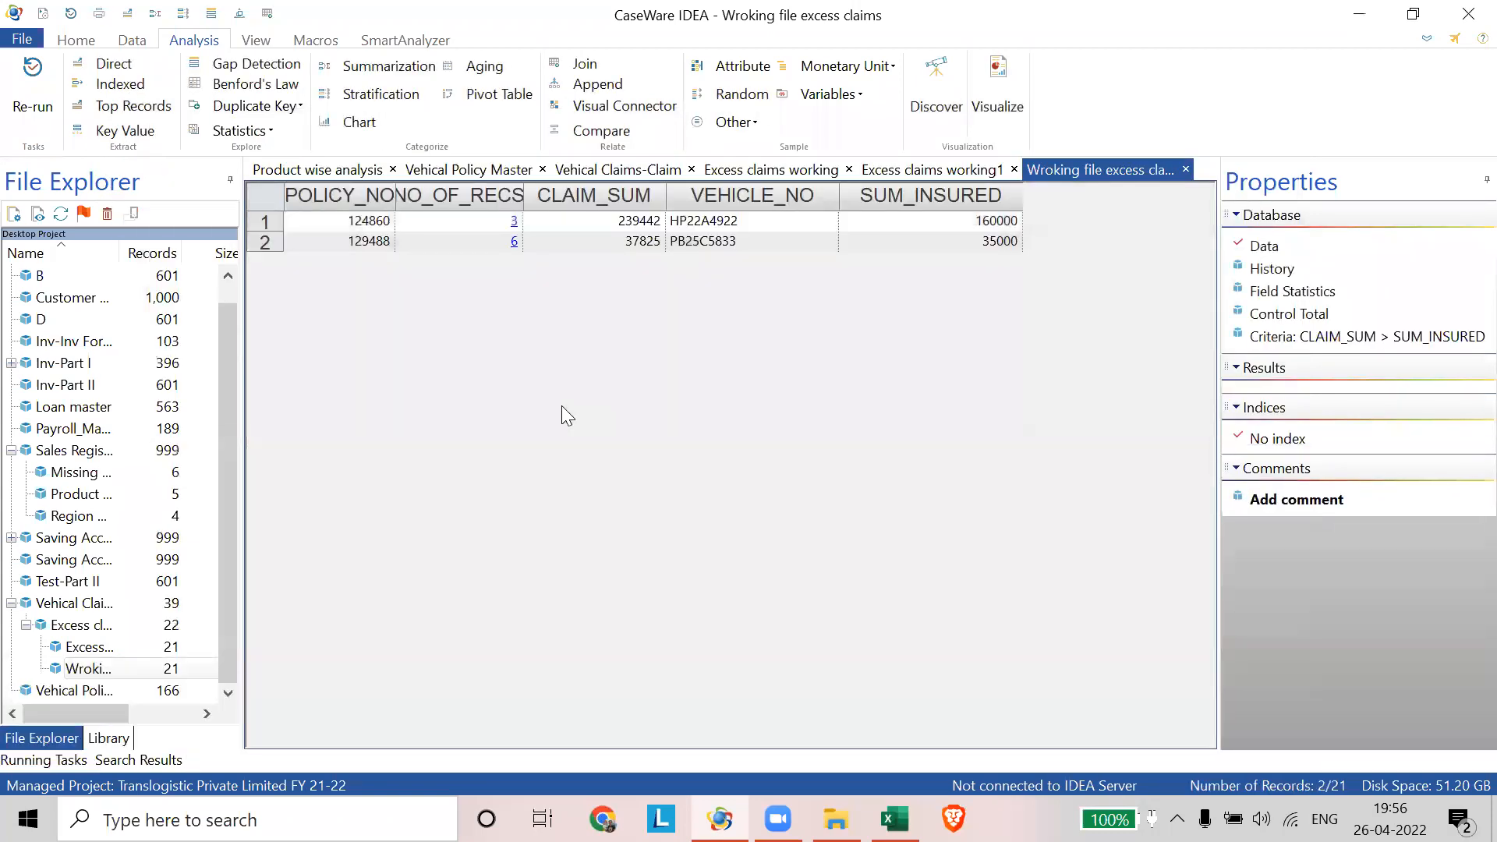
# - Try to drill down into the claim records behind the second filtered policy's NO_OF_RECS value
pyautogui.scroll(3, 588, 416)
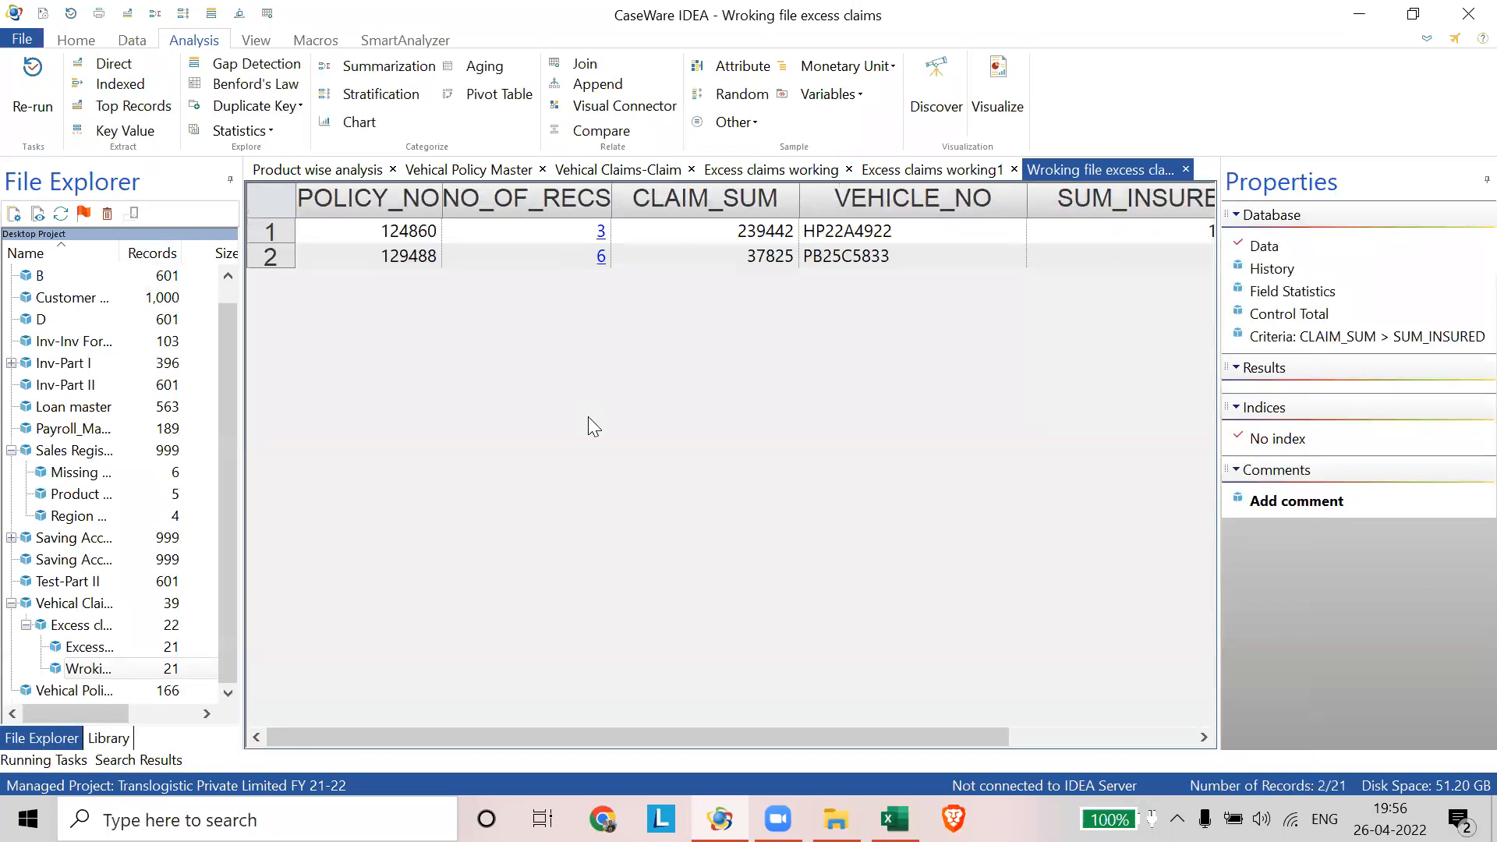
pyautogui.hscroll(2, 588, 416)
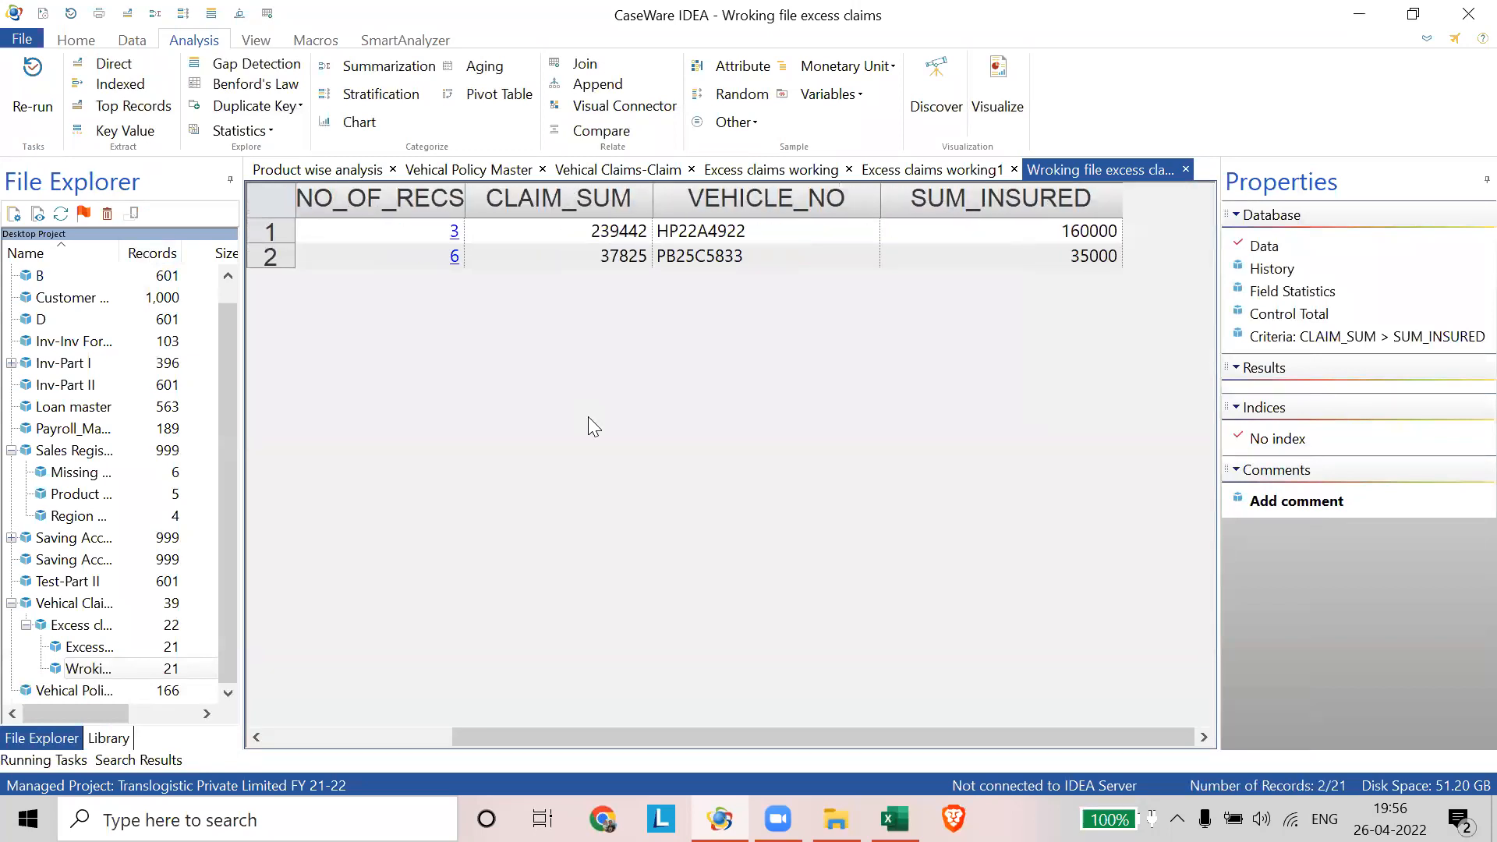
pyautogui.scroll(-1, 588, 417)
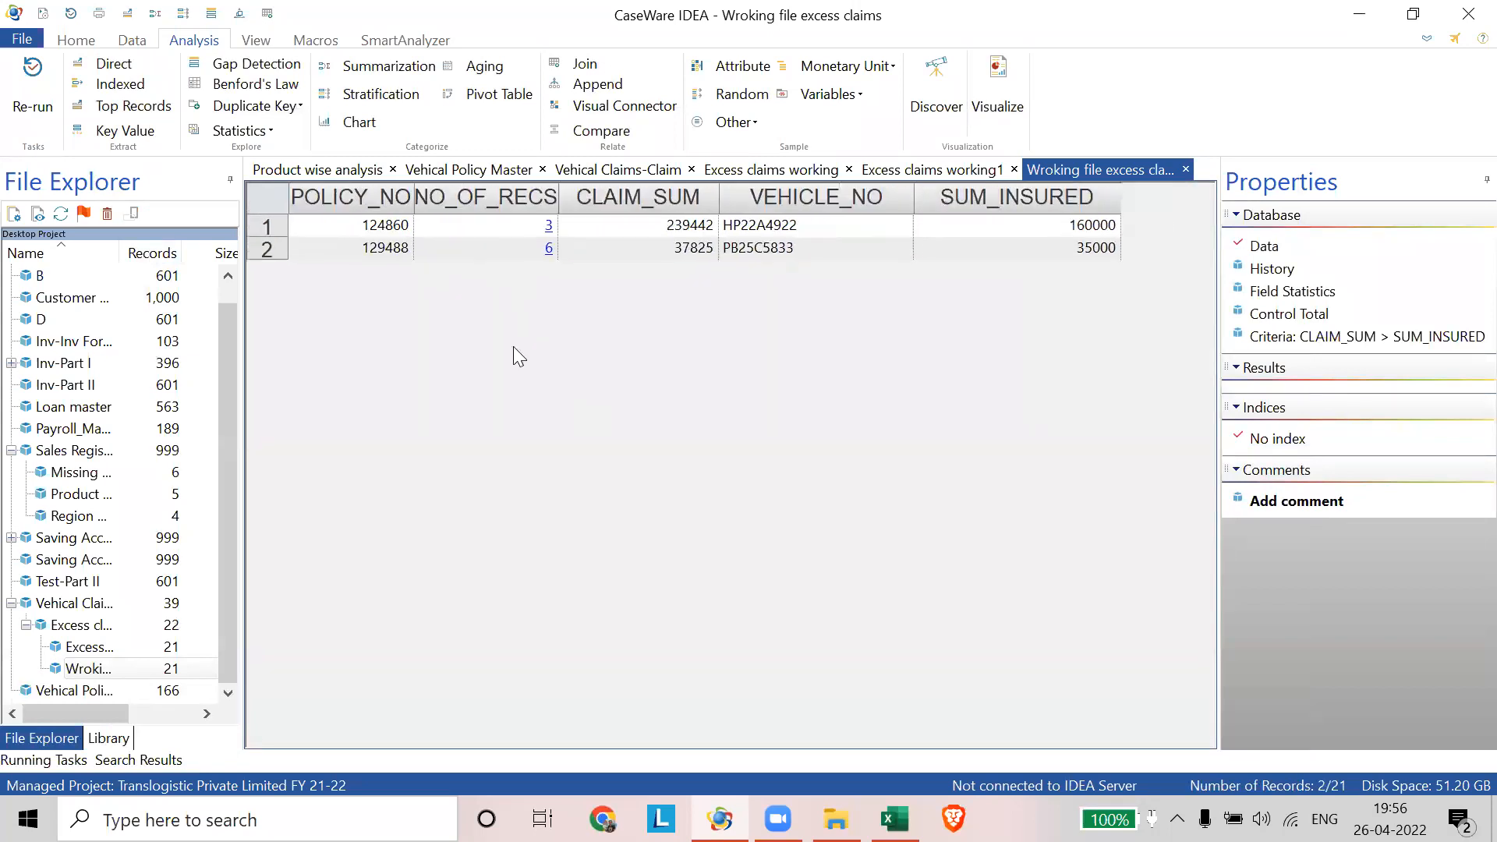
pyautogui.click(551, 250)
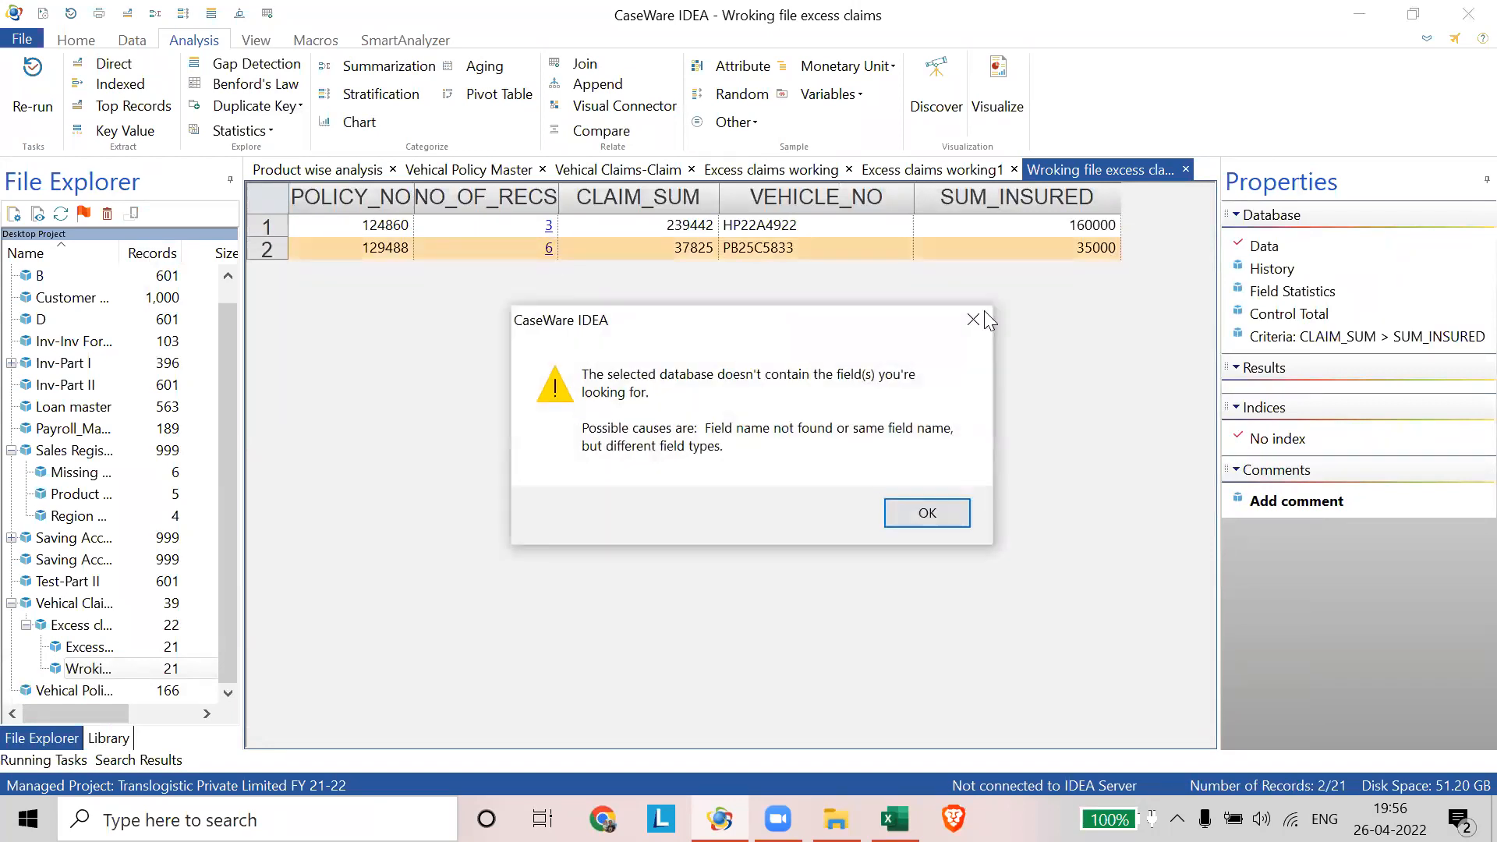
pyautogui.click(972, 319)
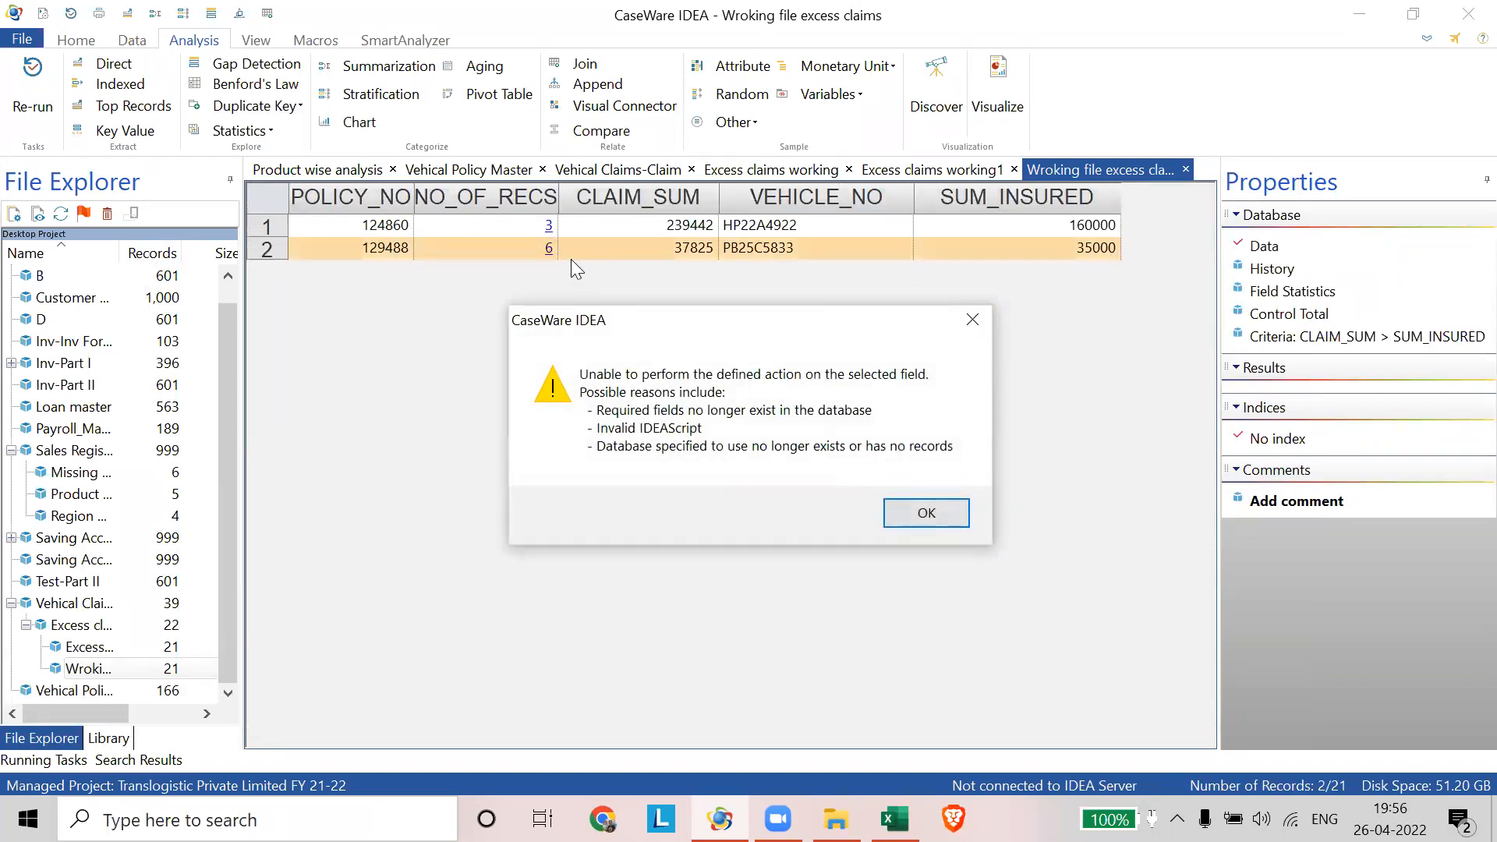
pyautogui.press('Return')
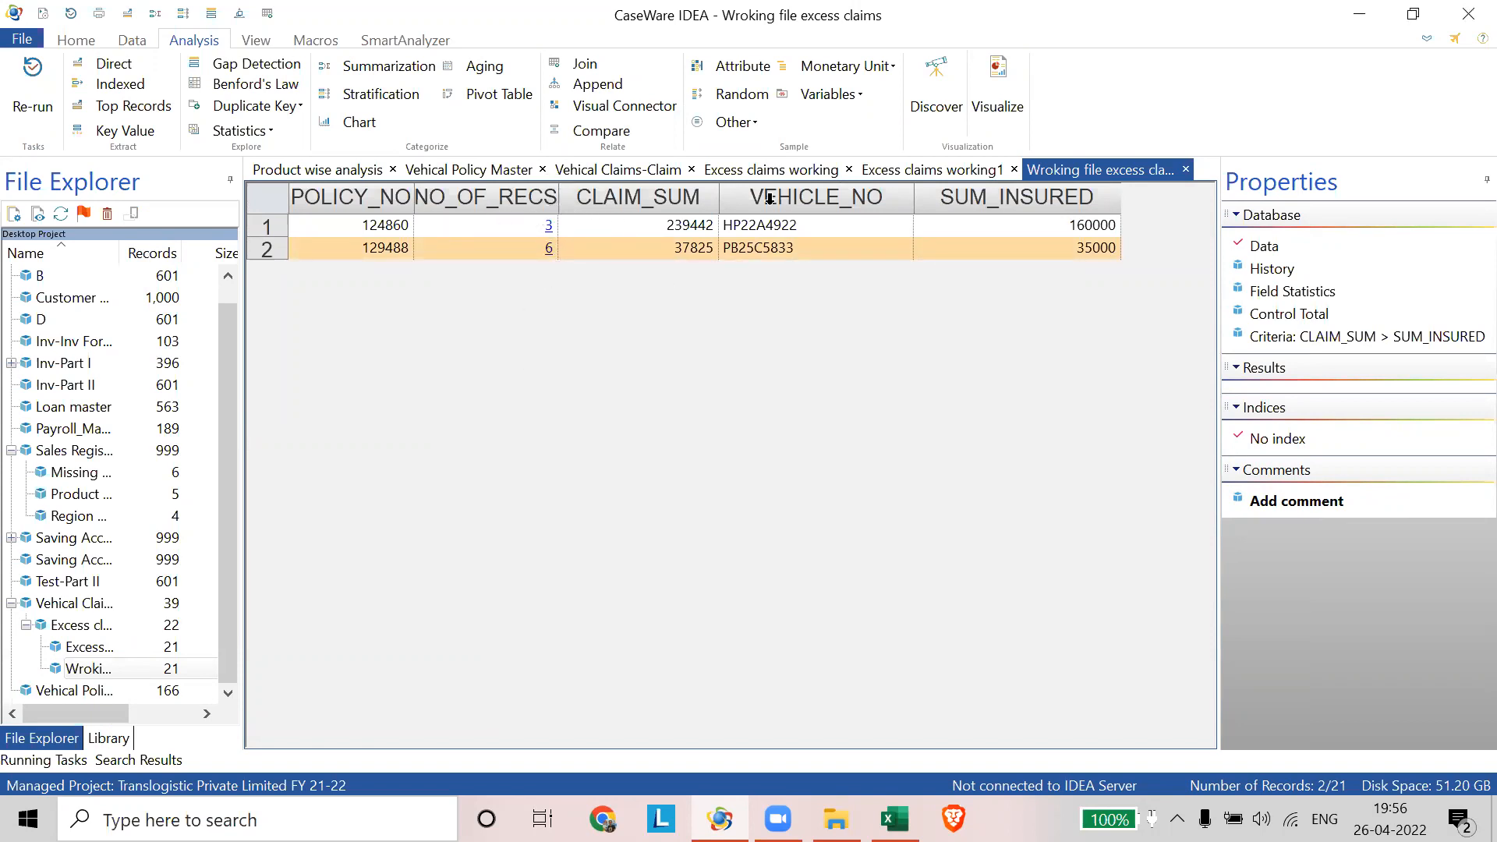
# - Try the same policy's NO_OF_RECS drill-down in Excess claims working, and return to Wroking file excess claims
pyautogui.click(774, 170)
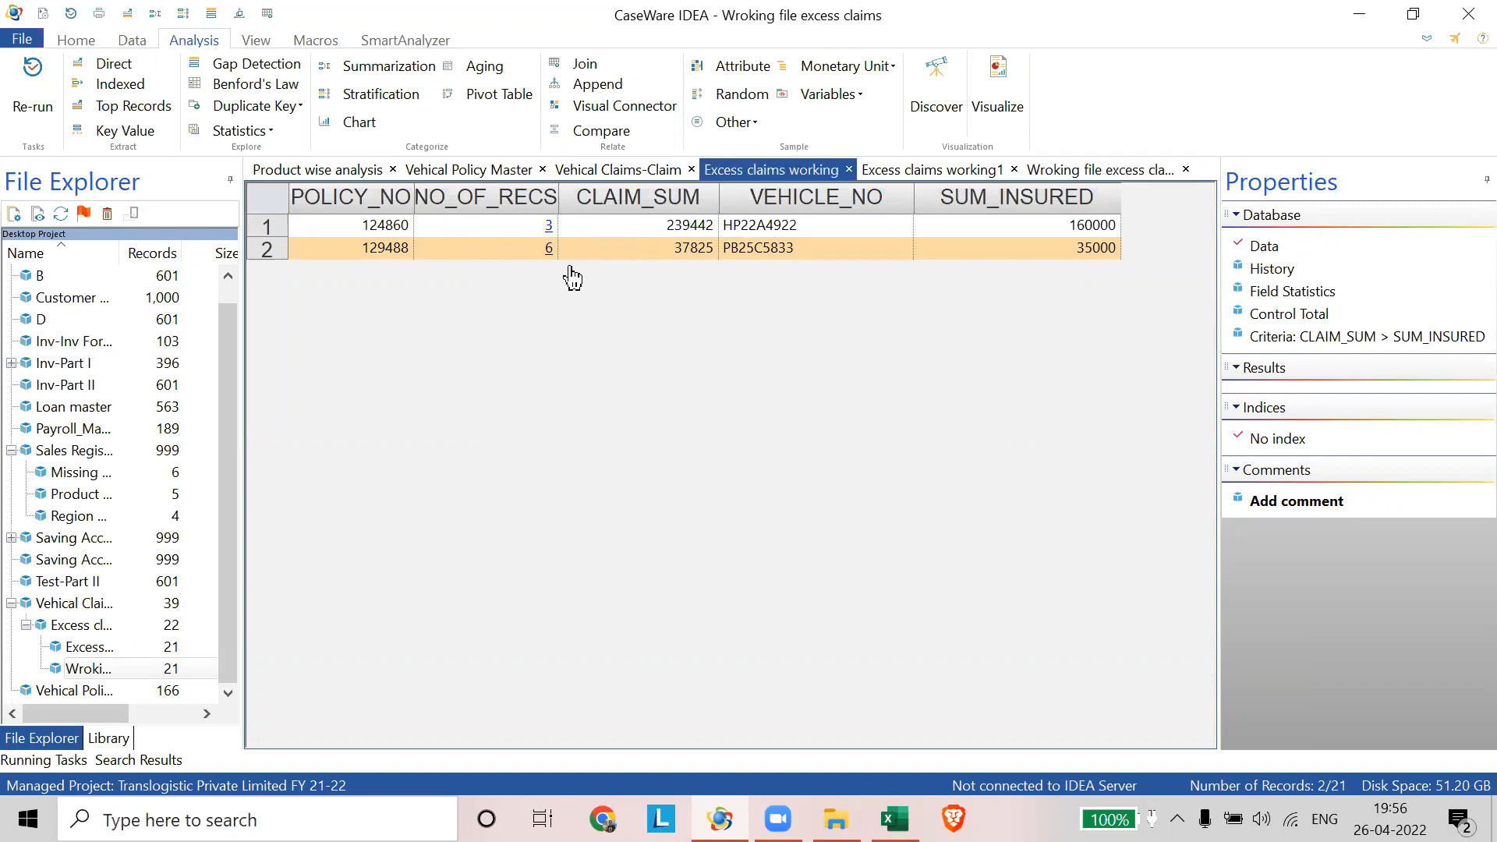
pyautogui.click(560, 658)
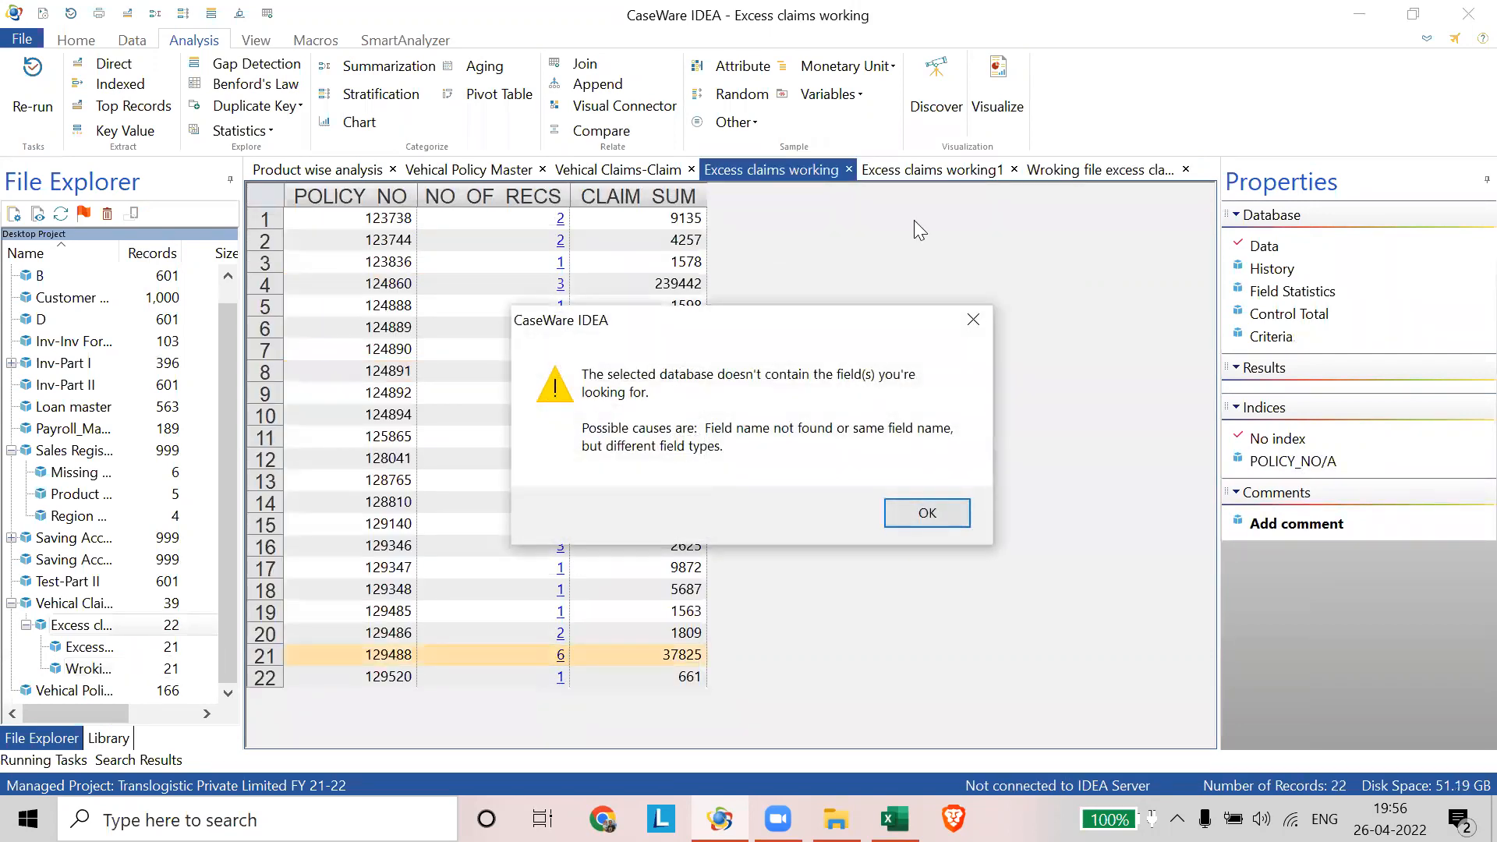
pyautogui.click(974, 321)
pyautogui.click(974, 319)
pyautogui.click(1084, 172)
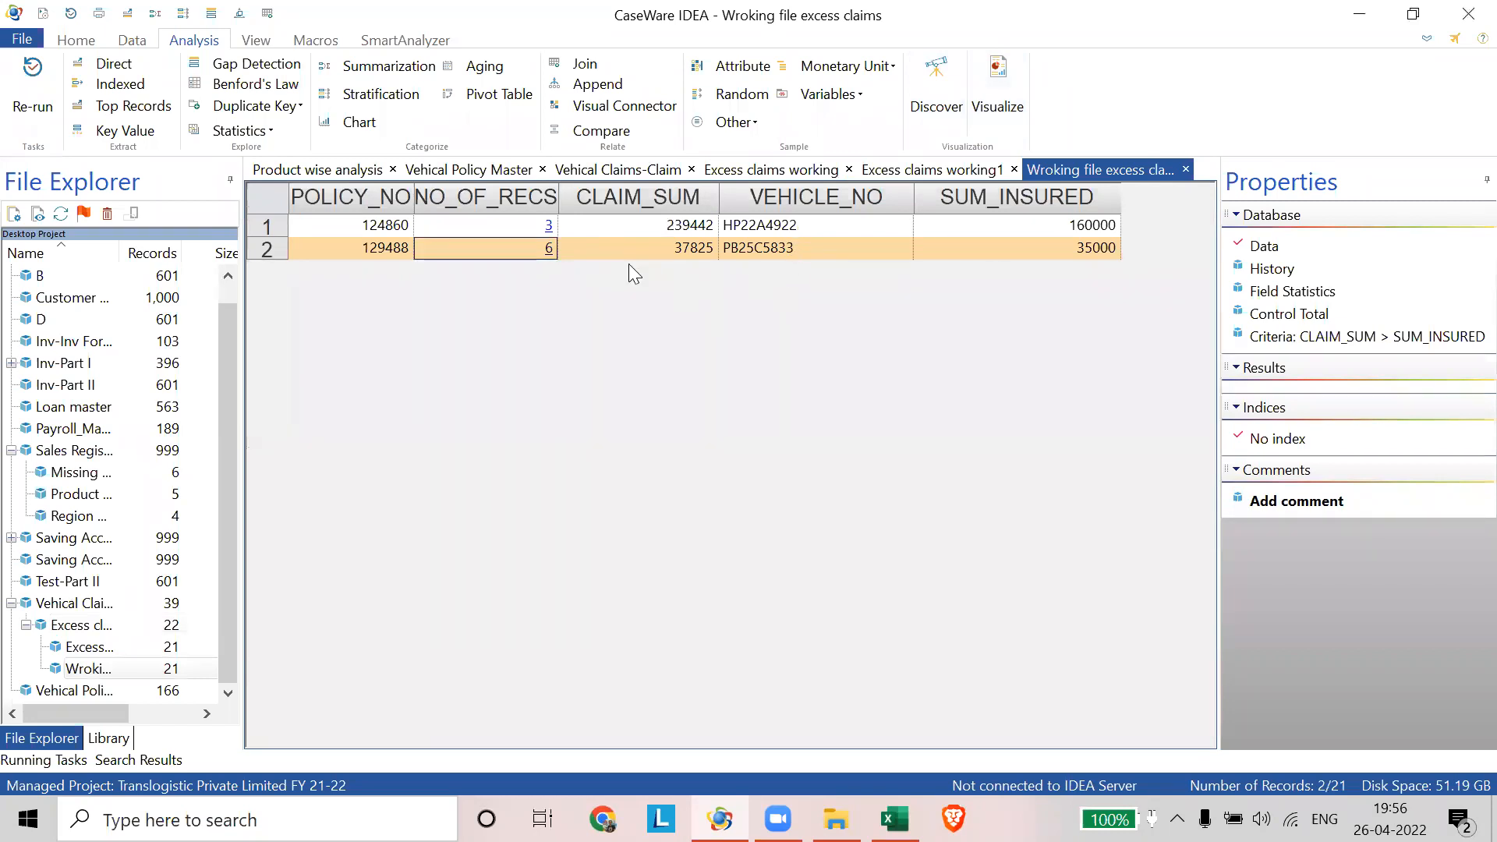
# - Move the VEHICLE_NO column in front of CLAIM_SUM so that CLAIM_SUM and SUM_INSURED stand side by side
pyautogui.moveTo(791, 198); pyautogui.dragTo(601, 201)
pyautogui.moveTo(805, 221); pyautogui.dragTo(896, 200)
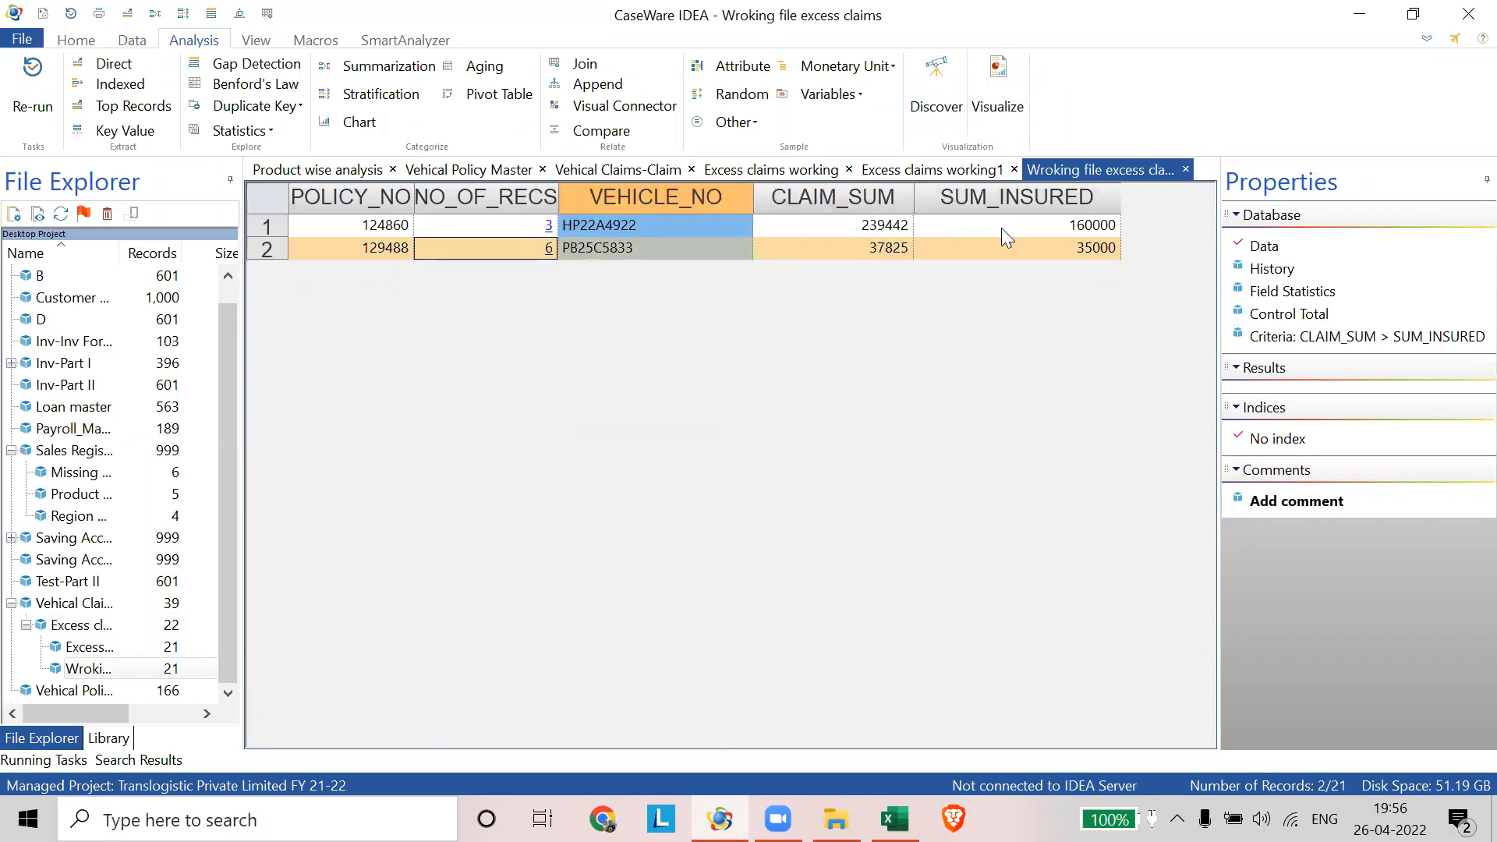
pyautogui.click(990, 267)
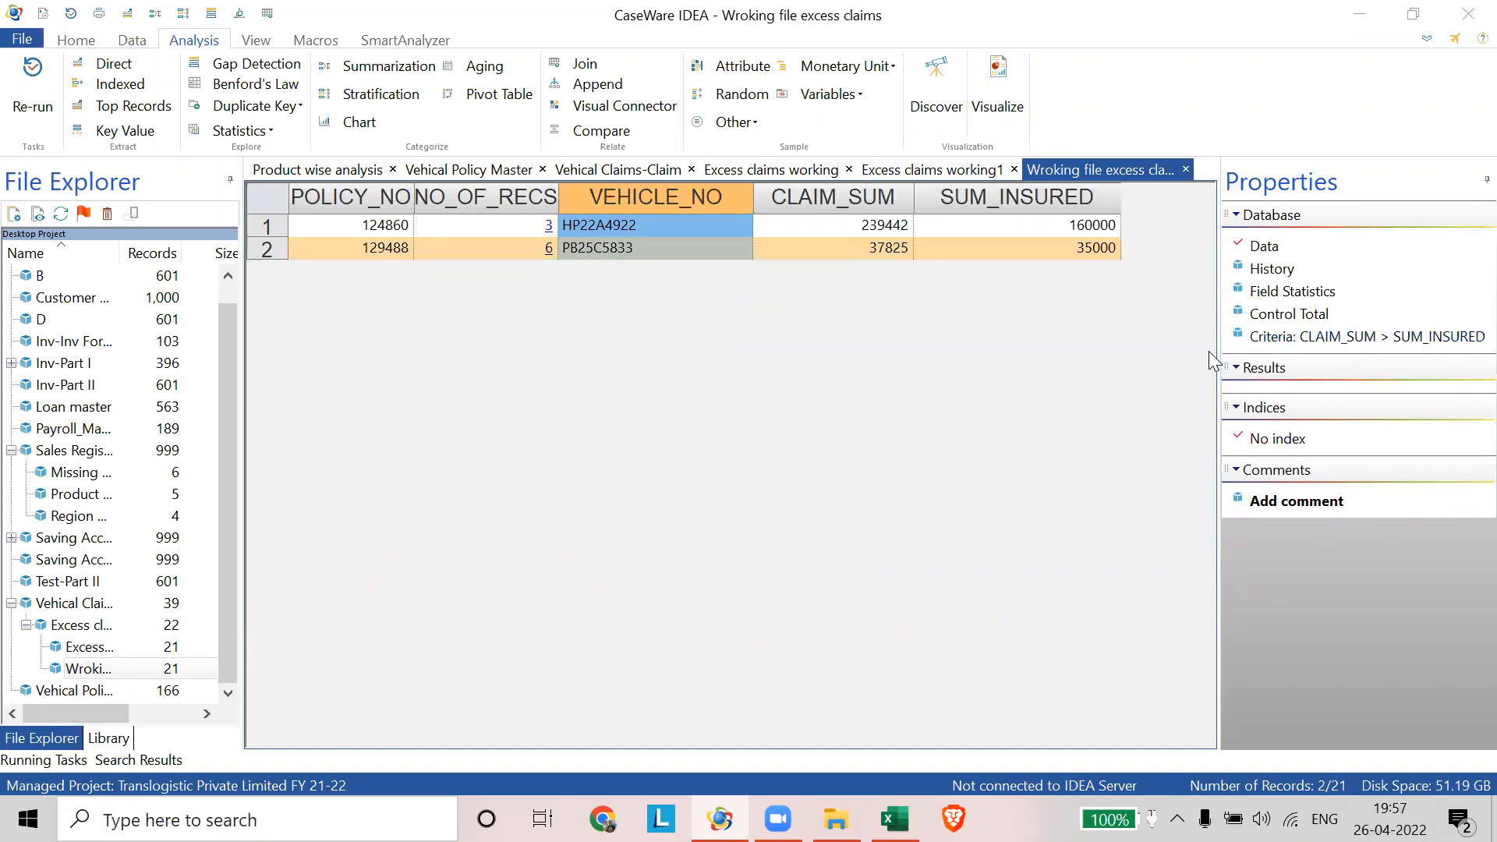
# - Compare the unfiltered Excess claims working1 with the filtered Wroking file excess claims
pyautogui.click(919, 172)
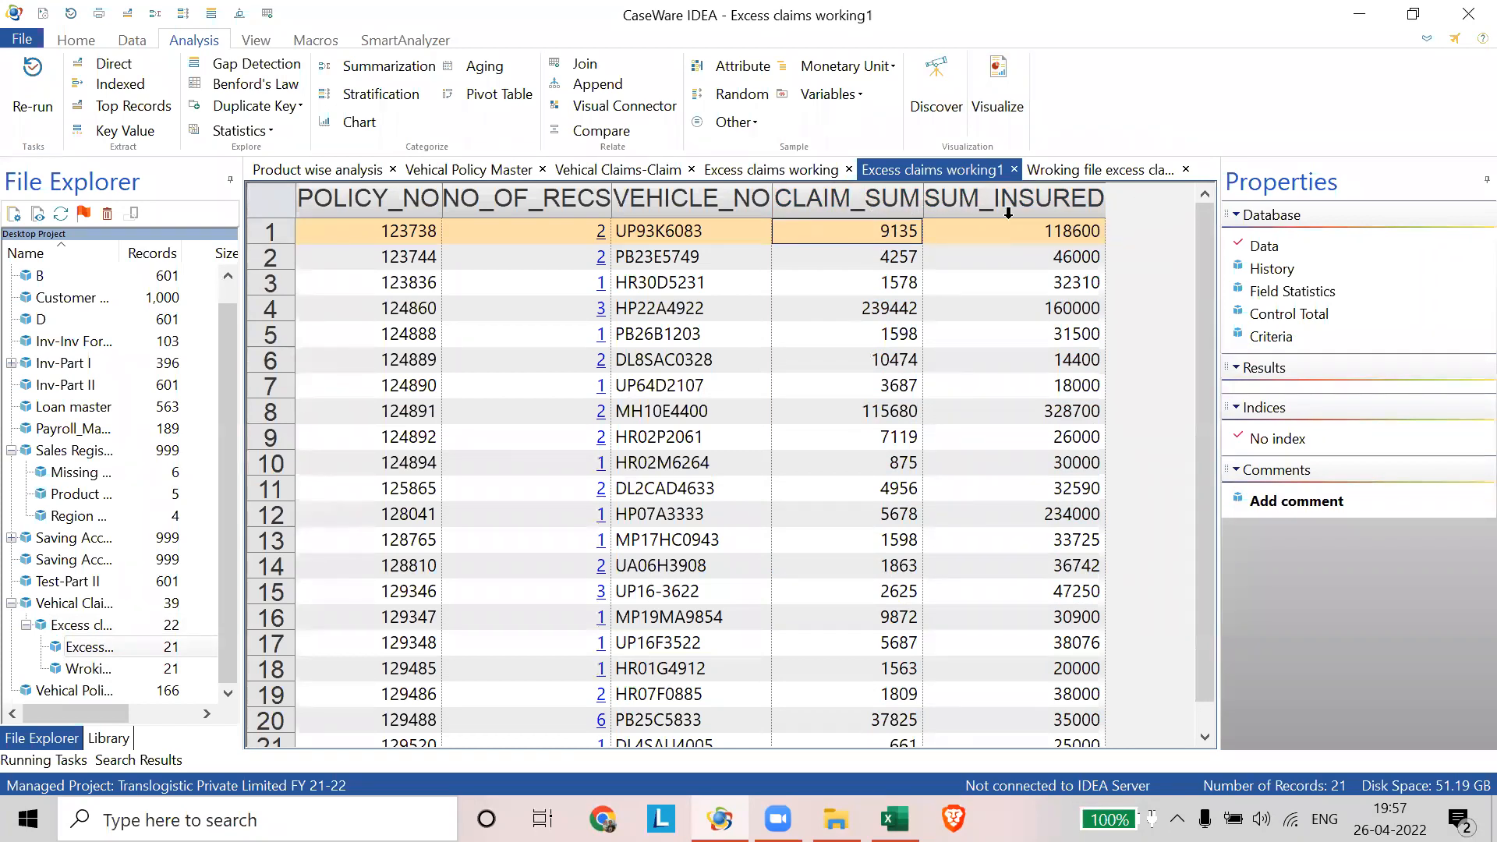
pyautogui.hotkey('alt', 'Tab')
pyautogui.click(1114, 169)
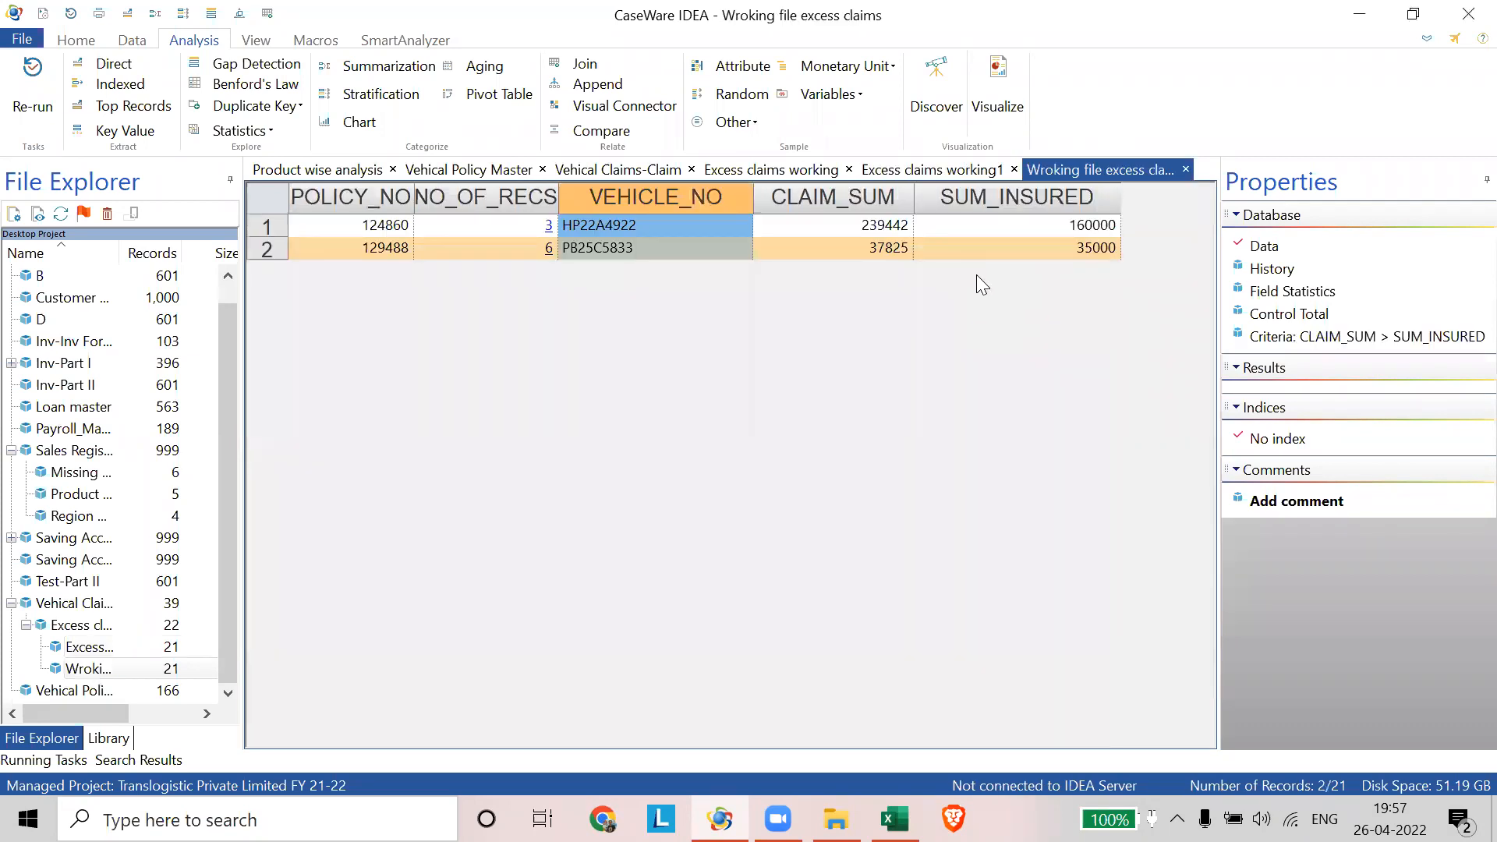
pyautogui.click(964, 169)
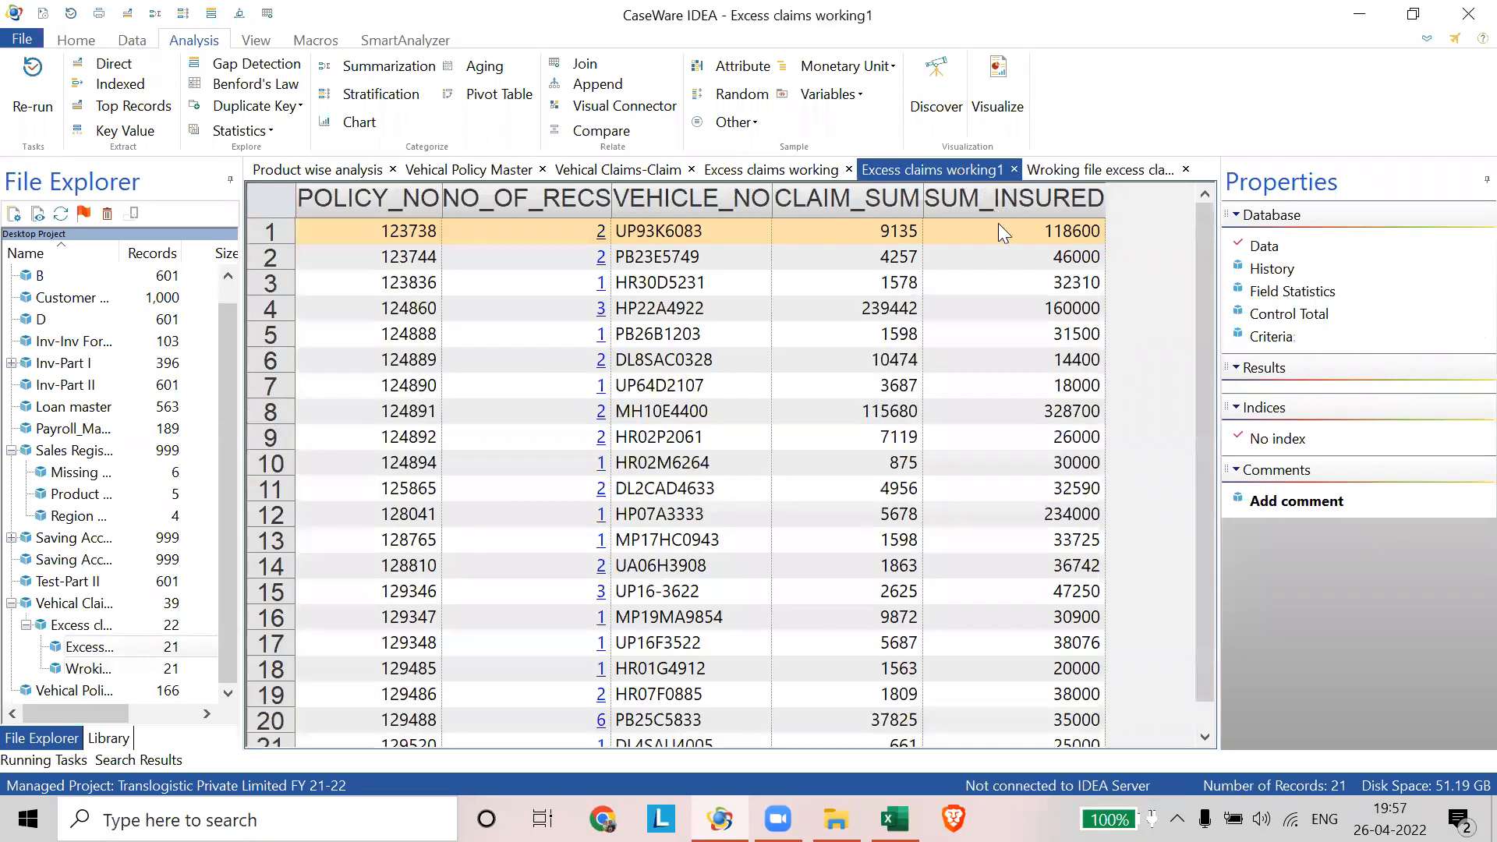
pyautogui.click(1287, 341)
pyautogui.click(1287, 342)
pyautogui.click(1271, 341)
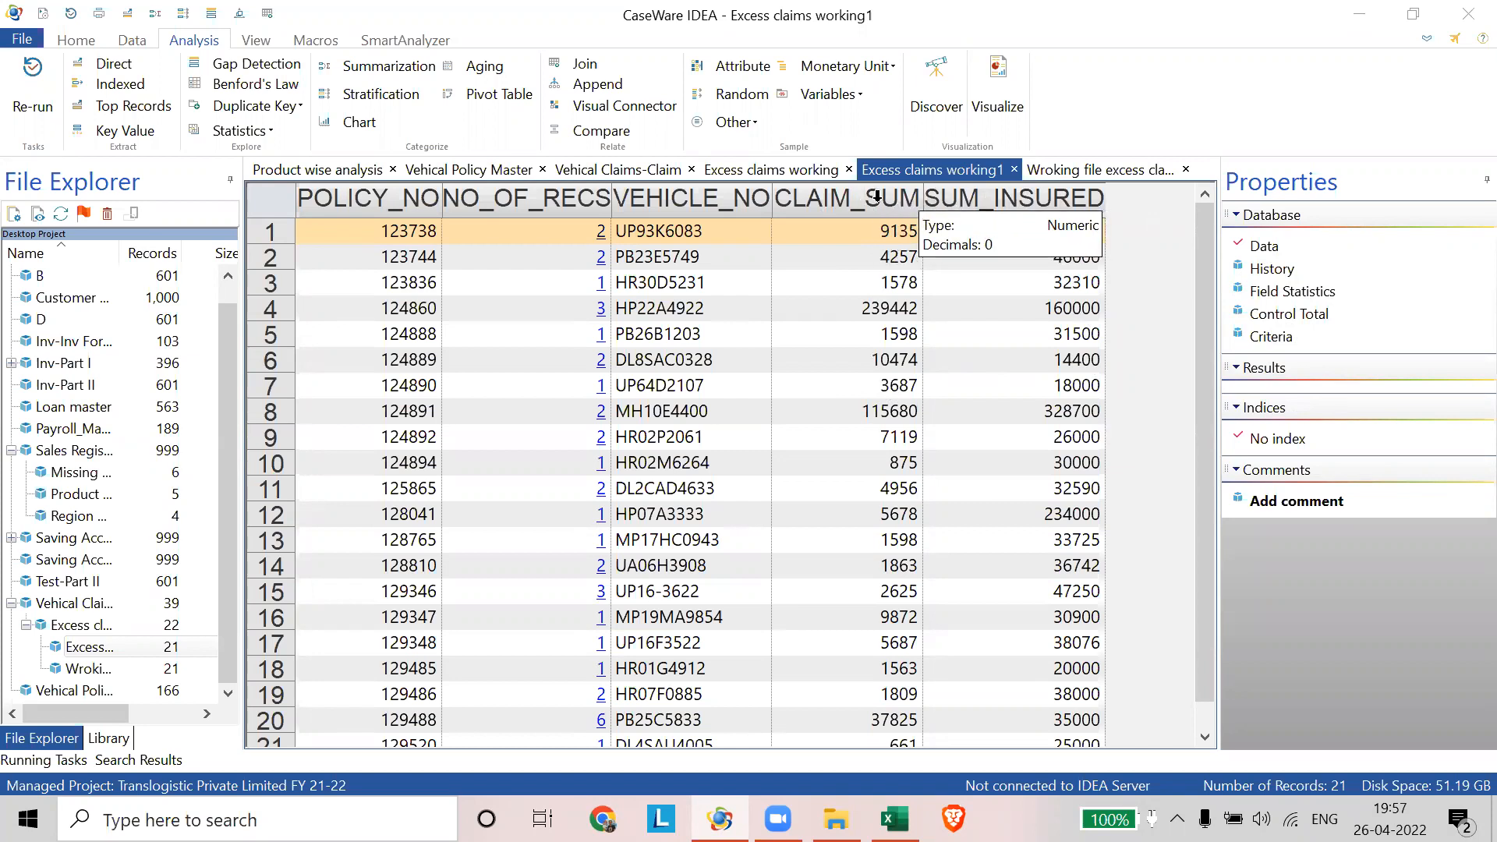
# - Start appending a virtual numeric field named DIFF with 0 decimals to Excess claims working1 and open its parameter equation
pyautogui.click(913, 198)
pyautogui.keyDown('ctrl'); pyautogui.click(953, 197); pyautogui.keyUp('ctrl')
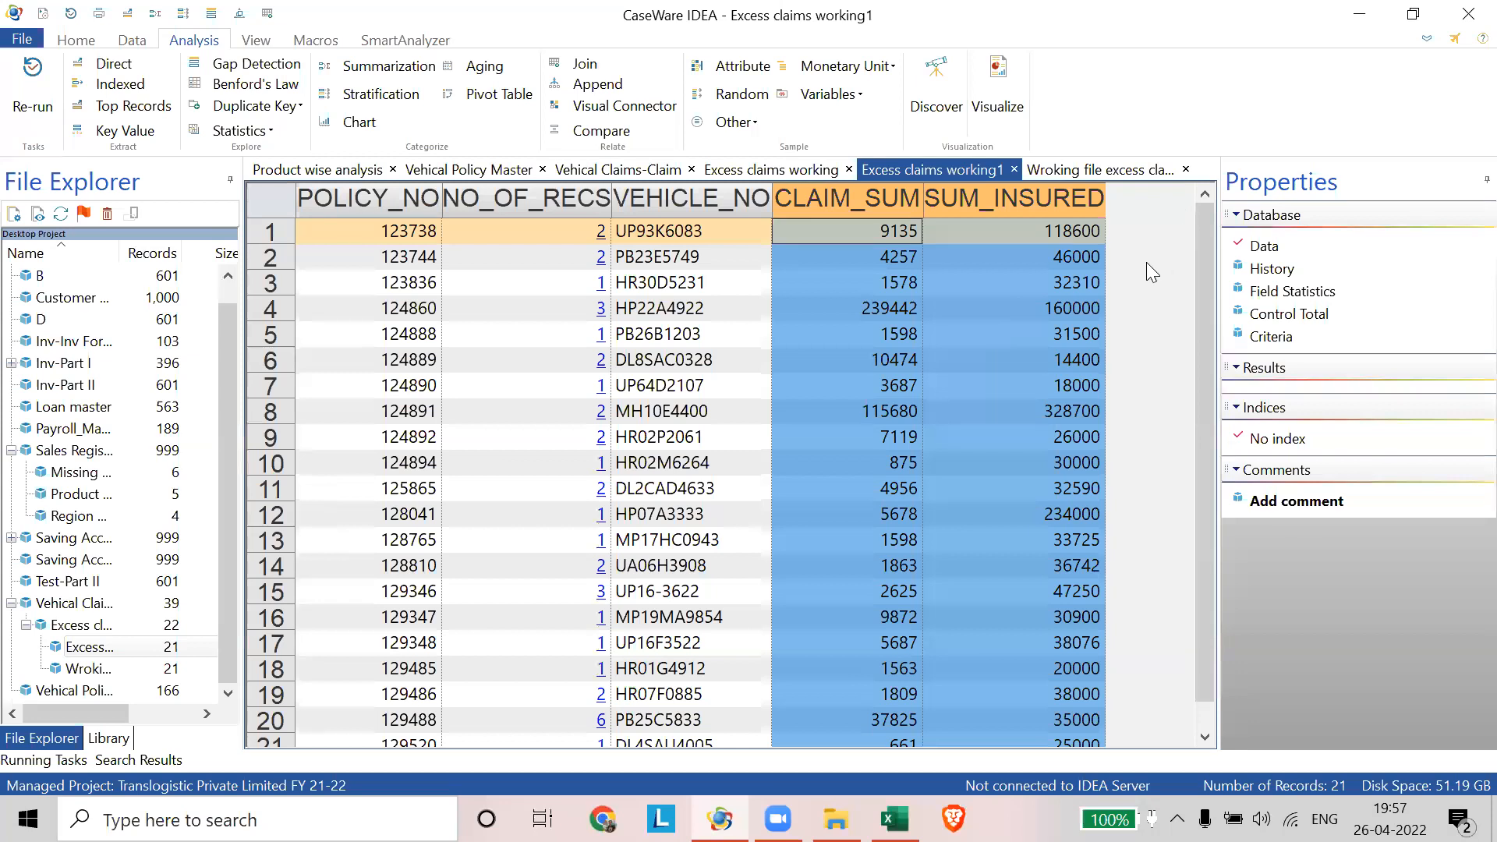
pyautogui.click(134, 42)
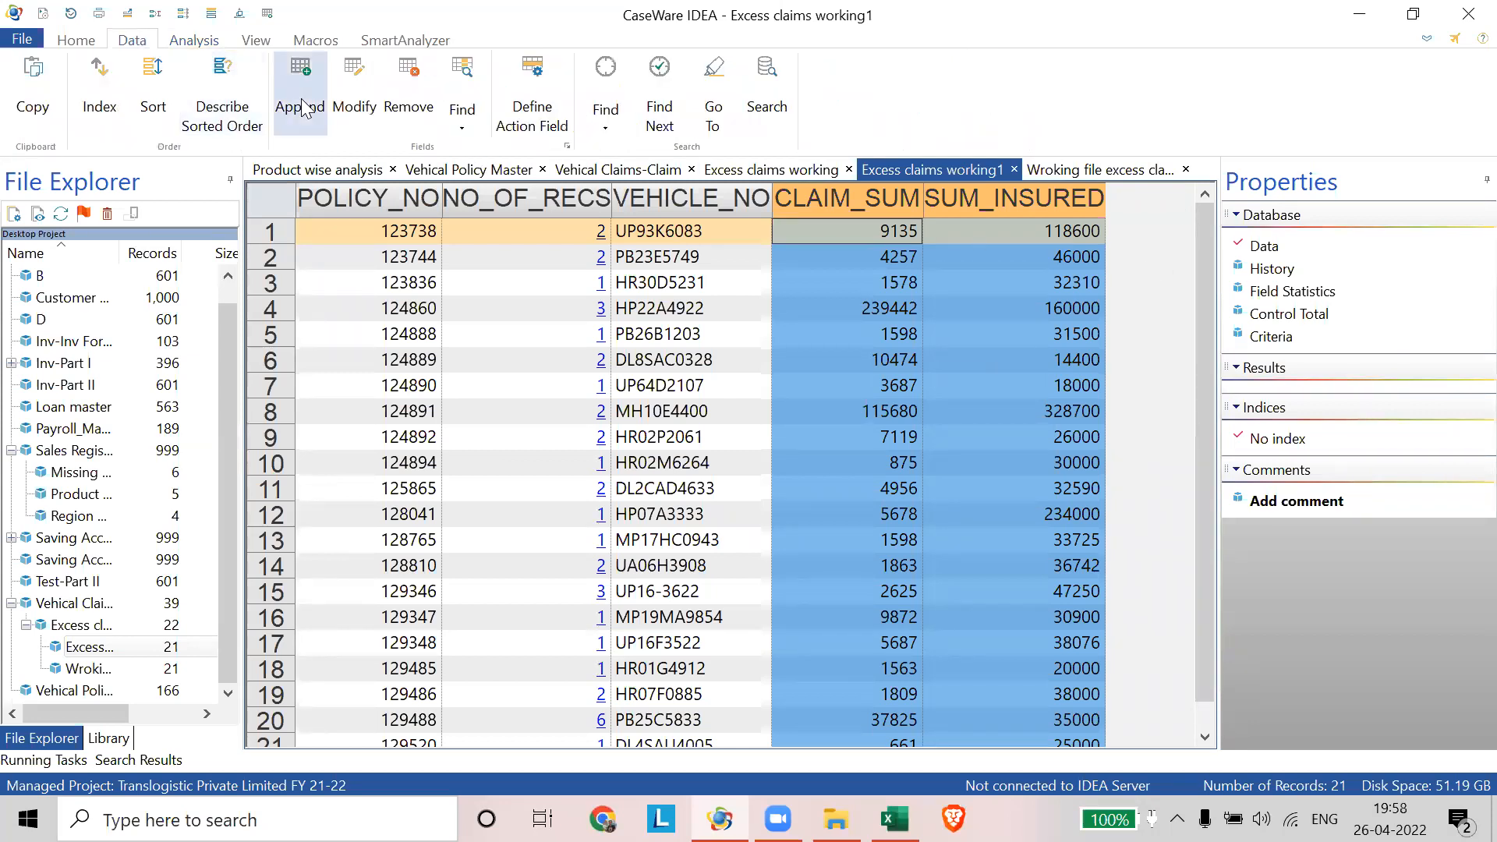
pyautogui.click(304, 107)
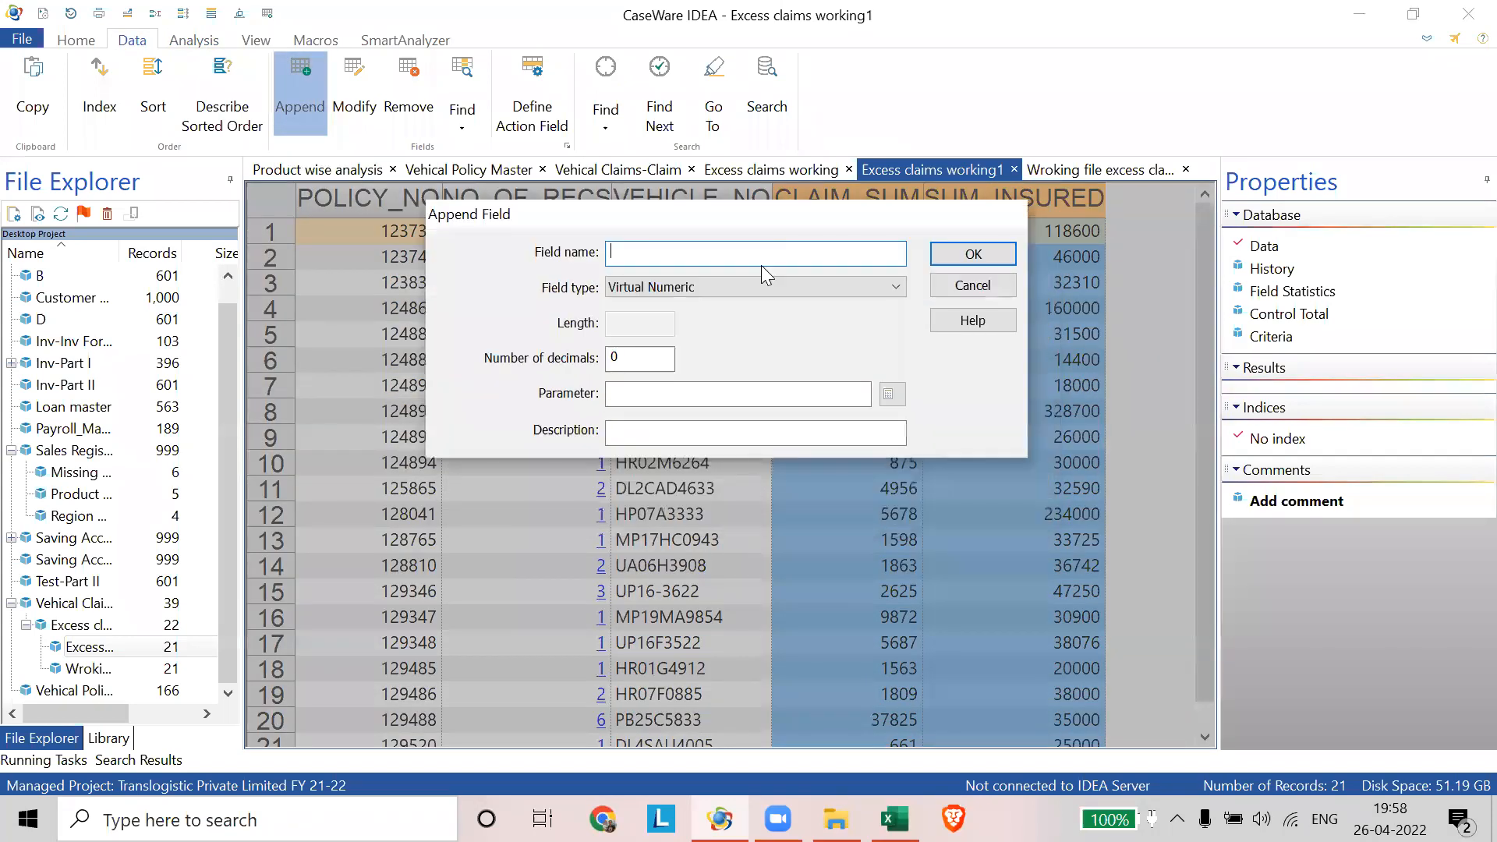
pyautogui.write('DIFF')
pyautogui.moveTo(782, 215); pyautogui.dragTo(634, 145)
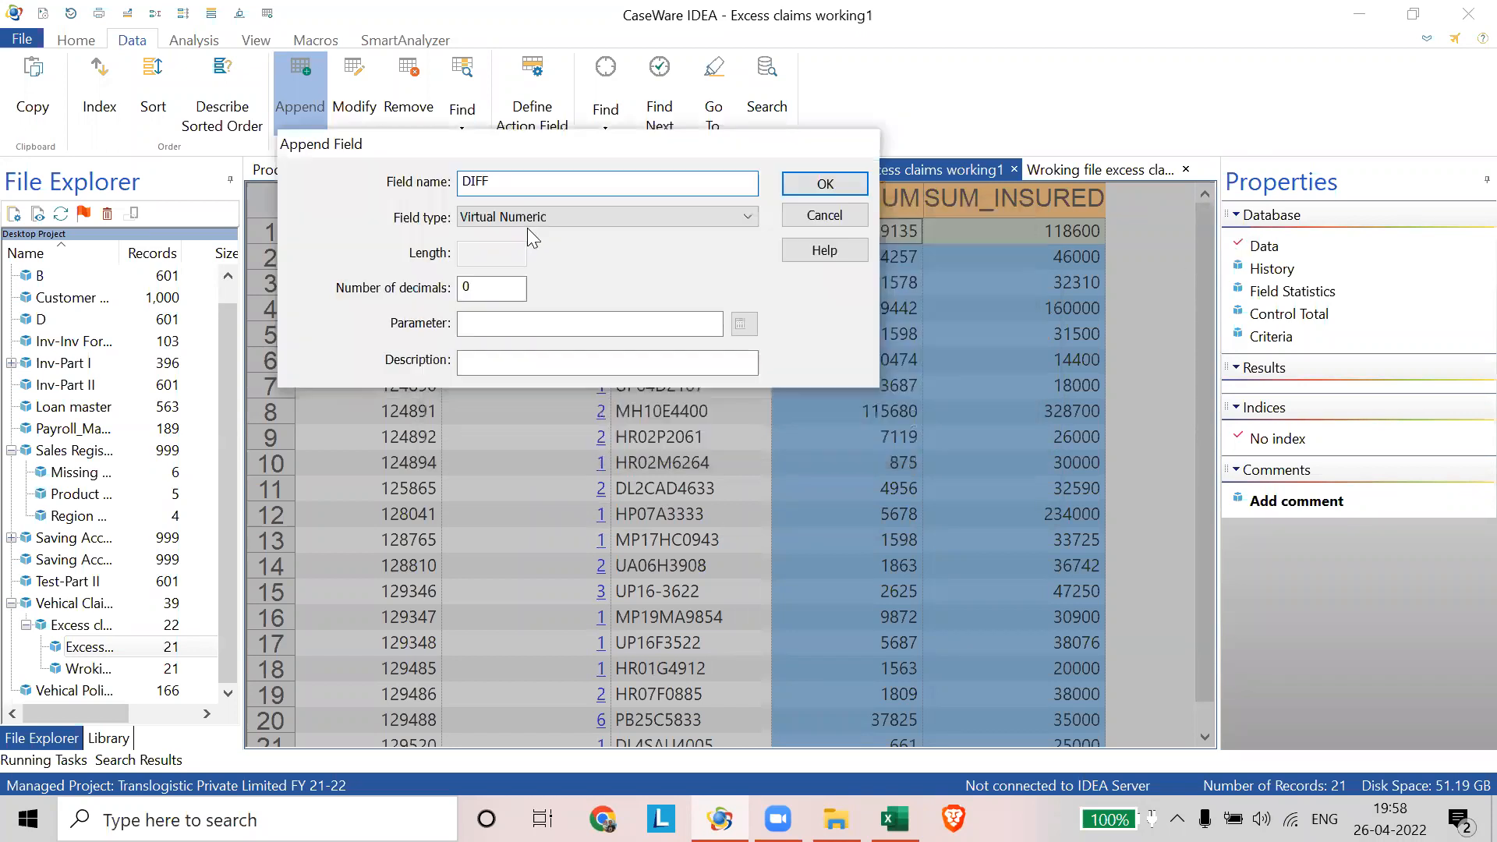
pyautogui.press('ctrl')
pyautogui.press('ctrl')
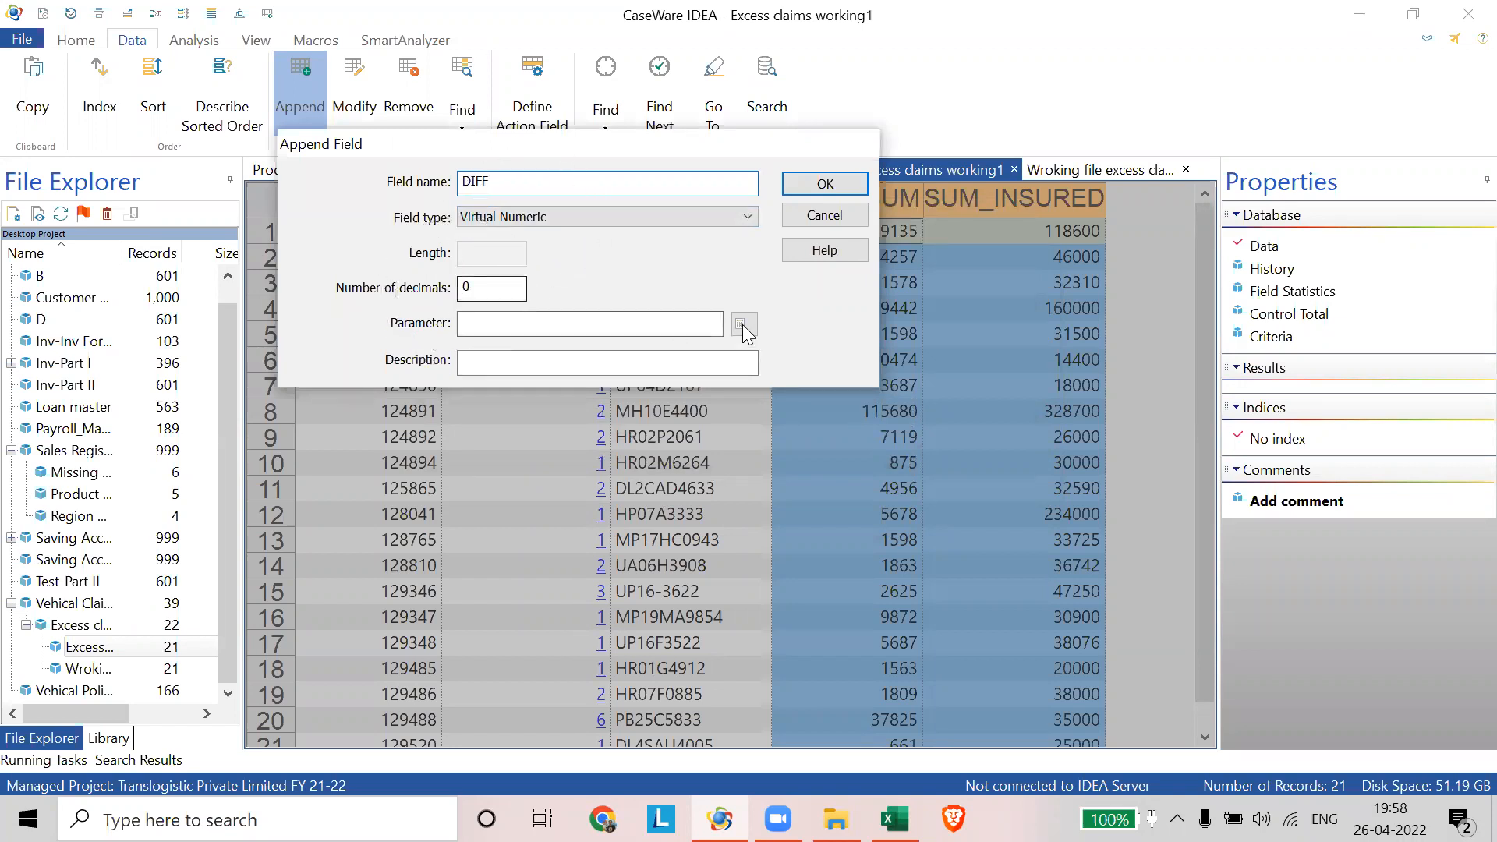
pyautogui.press('ctrl')
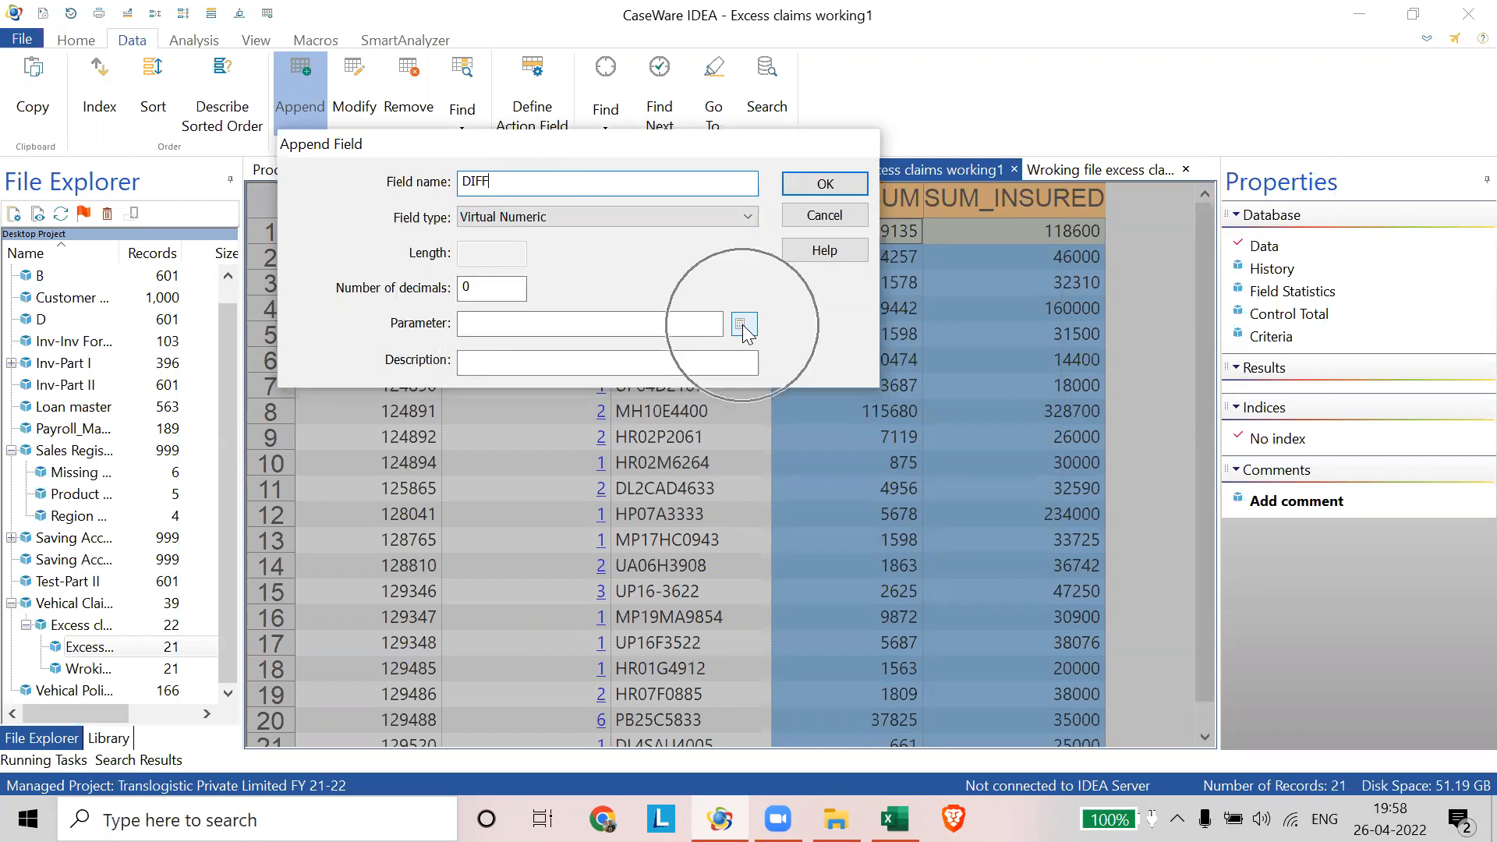
pyautogui.click(499, 328)
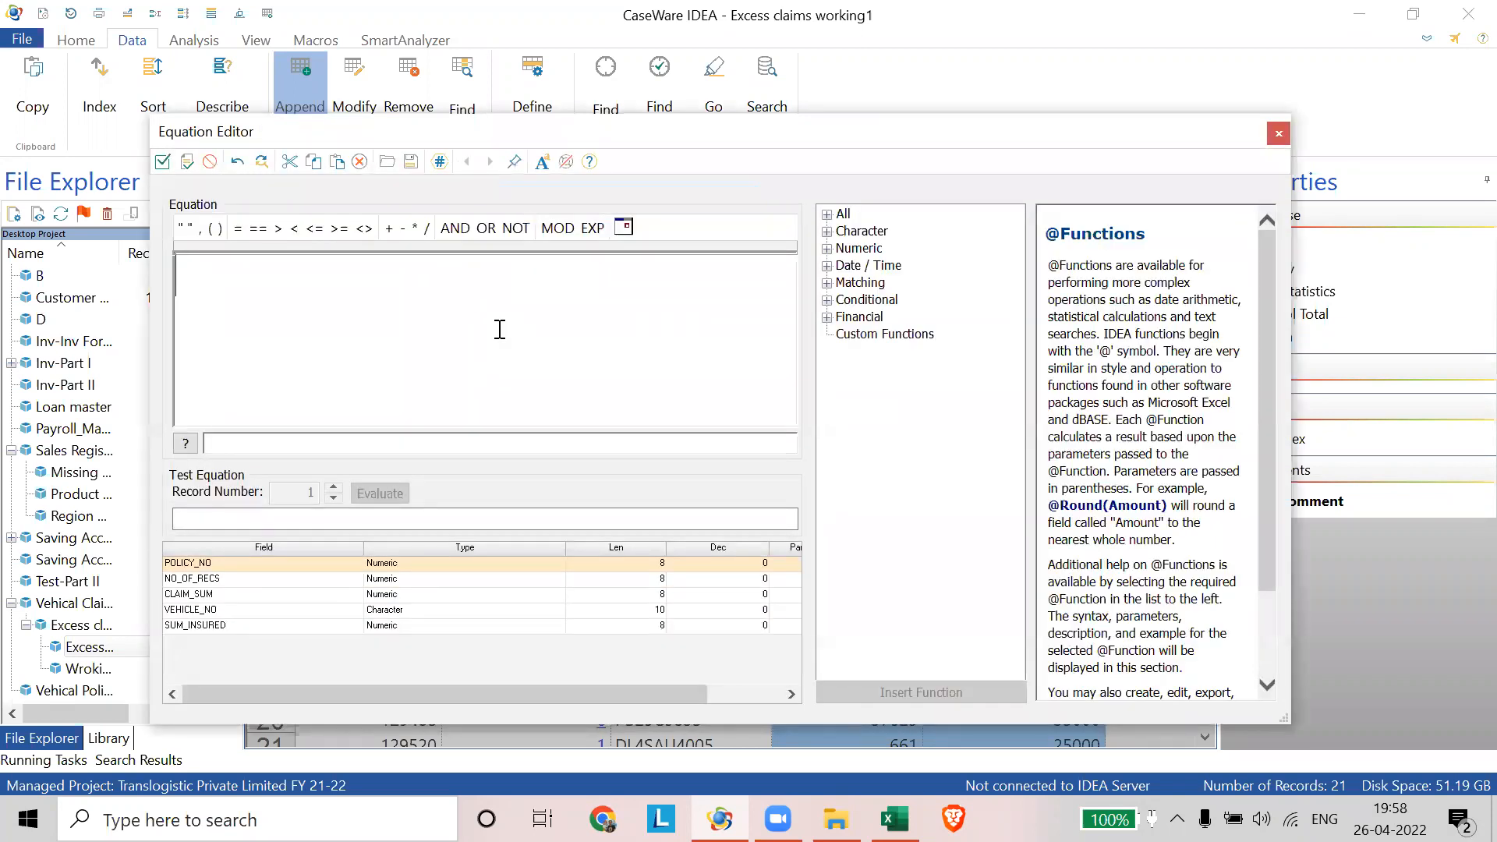
pyautogui.write('C')
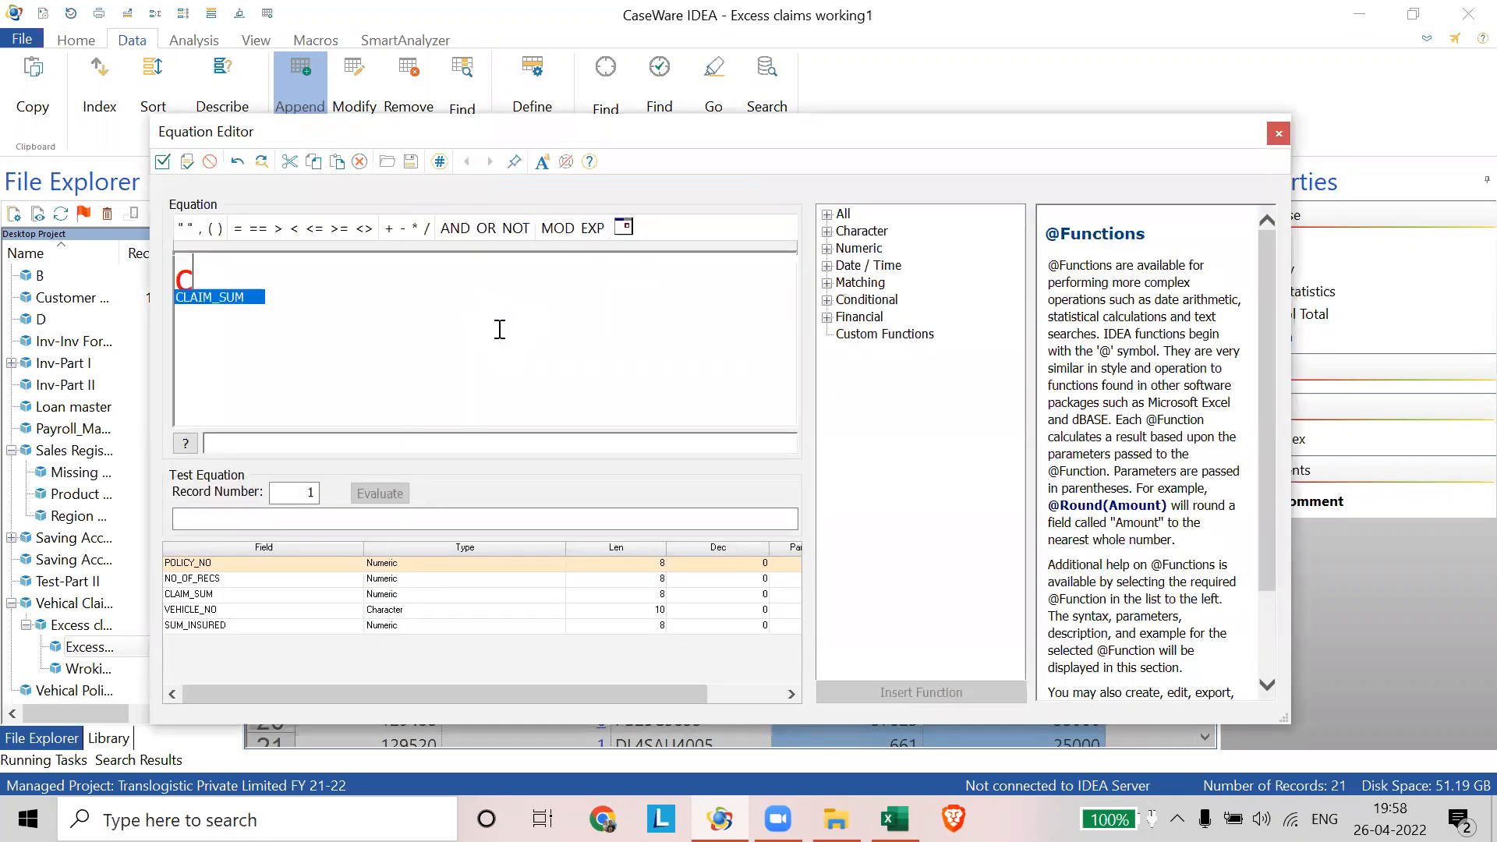
pyautogui.press('Return')
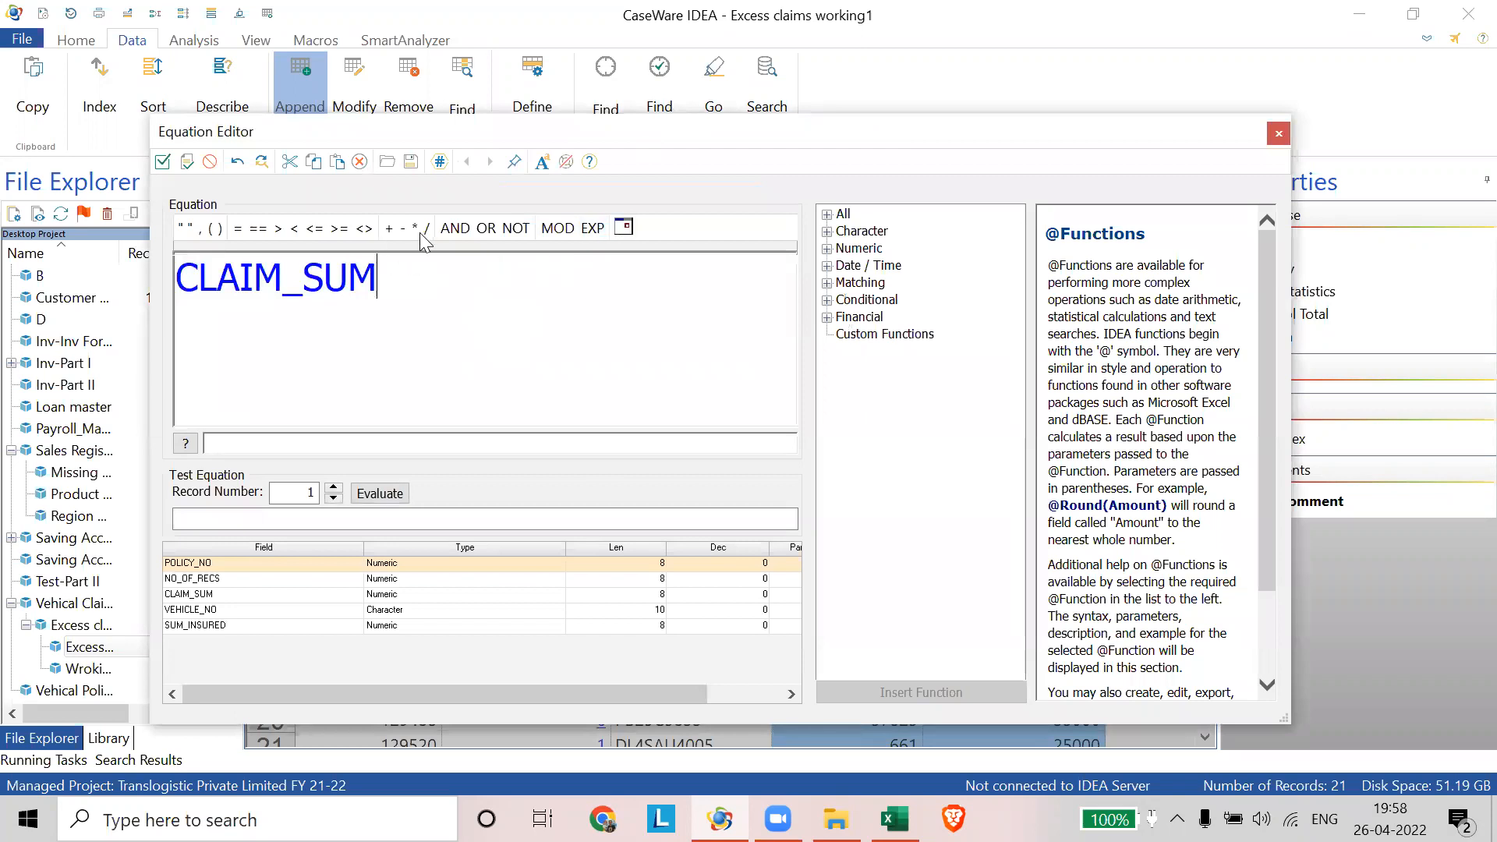
pyautogui.write('- sum')
pyautogui.press('Return')
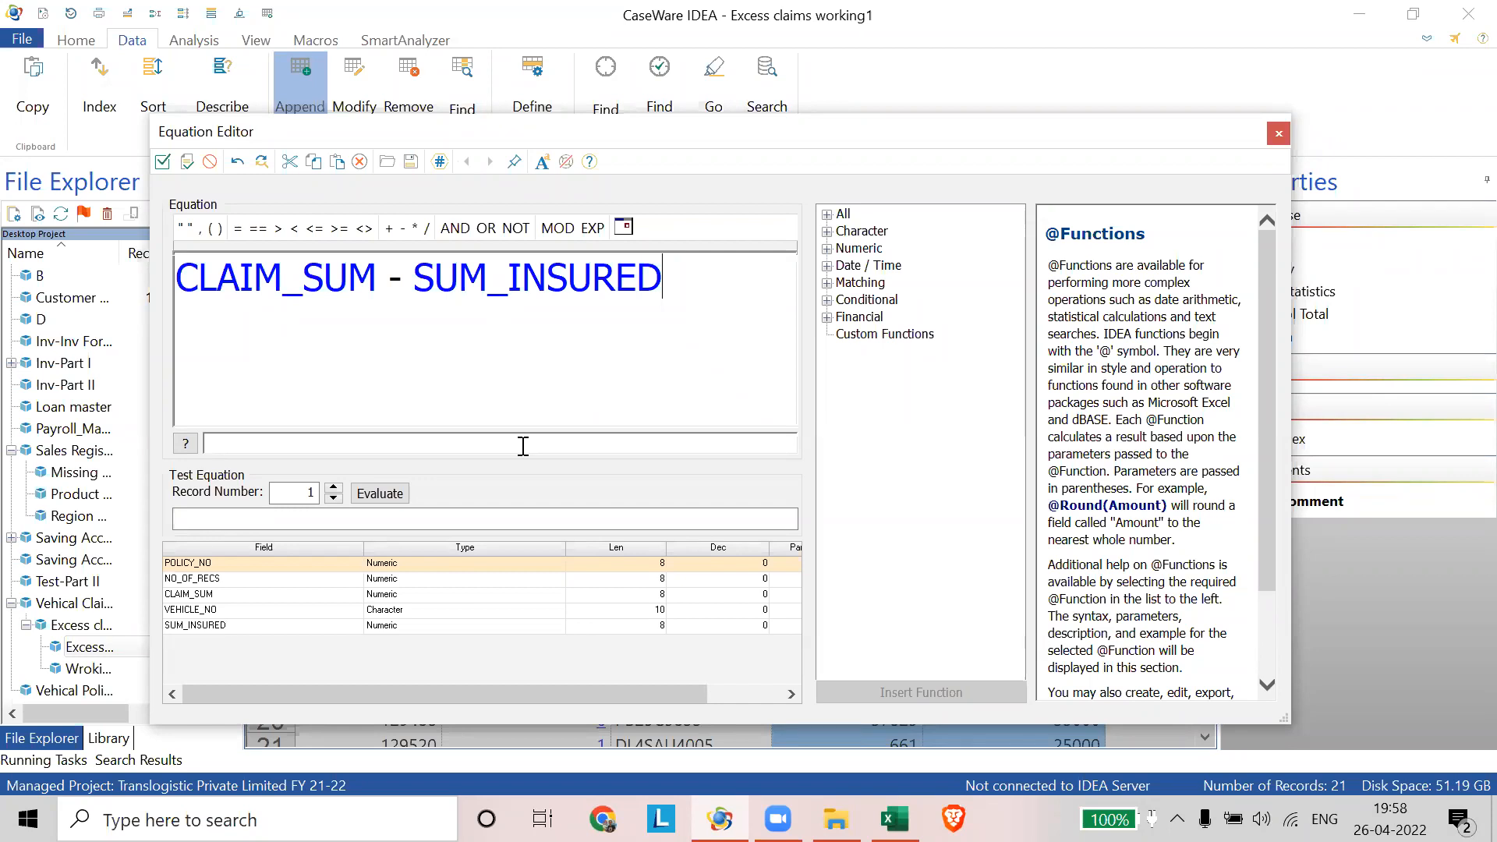
pyautogui.press('BackSpace')
pyautogui.press('BackSpace')
pyautogui.press('BackSpace')
pyautogui.press('BackSpace')
pyautogui.press('BackSpace')
pyautogui.press('BackSpace')
pyautogui.press('BackSpace')
pyautogui.press('BackSpace')
pyautogui.press('BackSpace')
pyautogui.press('BackSpace')
pyautogui.press('BackSpace')
pyautogui.press('BackSpace')
pyautogui.press('BackSpace')
pyautogui.press('BackSpace')
pyautogui.press('BackSpace')
pyautogui.press('BackSpace')
pyautogui.press('BackSpace')
pyautogui.press('BackSpace')
pyautogui.press('BackSpace')
pyautogui.press('BackSpace')
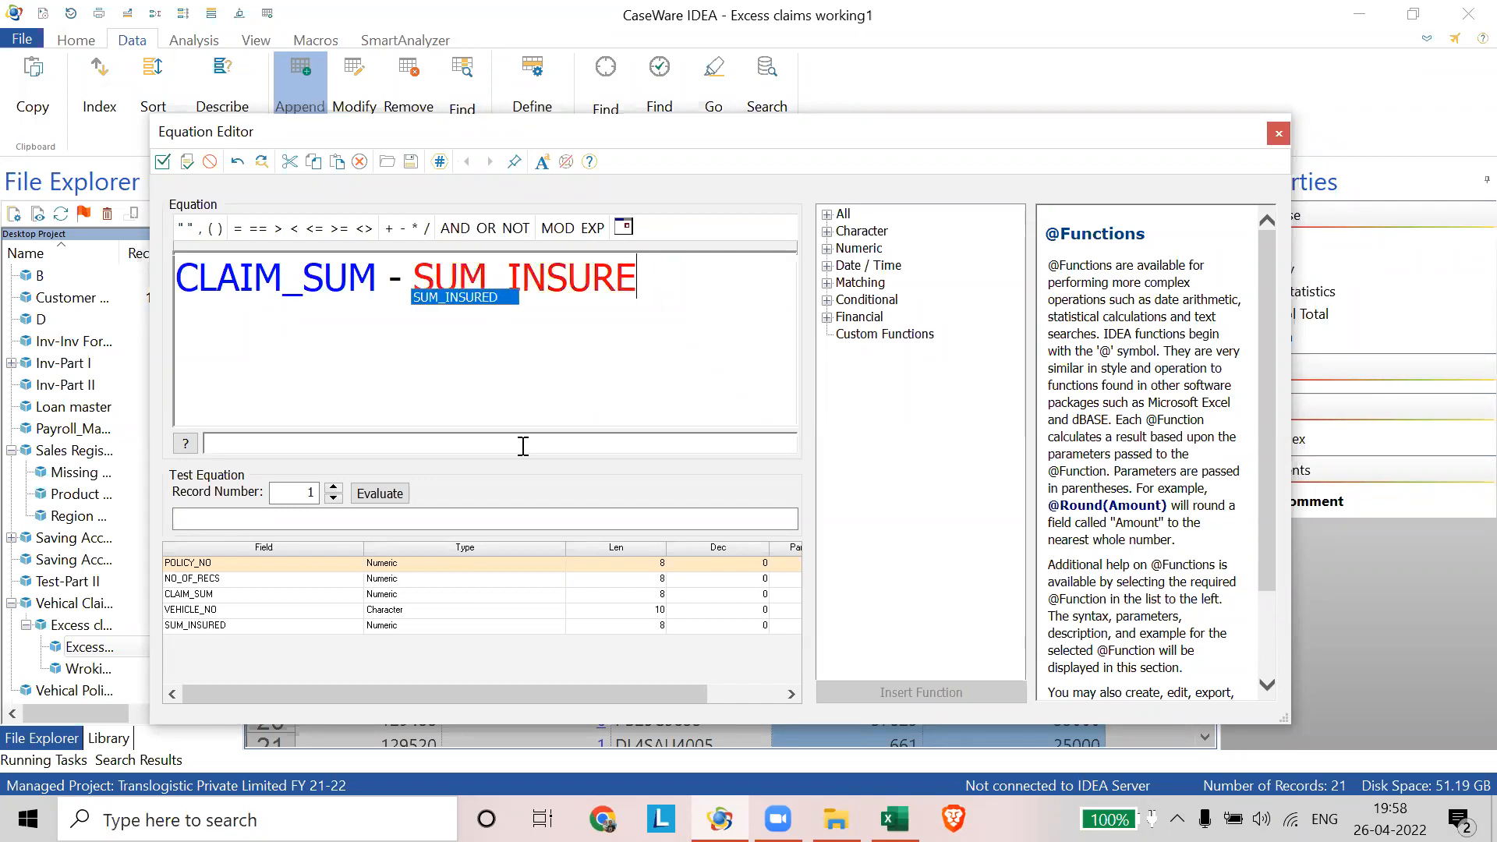
# - Define DIFF as SUM_INSURED - CLAIM_SUM, append the field, and widen the VEHICLE_NO column to fit its entries
pyautogui.write('sum')
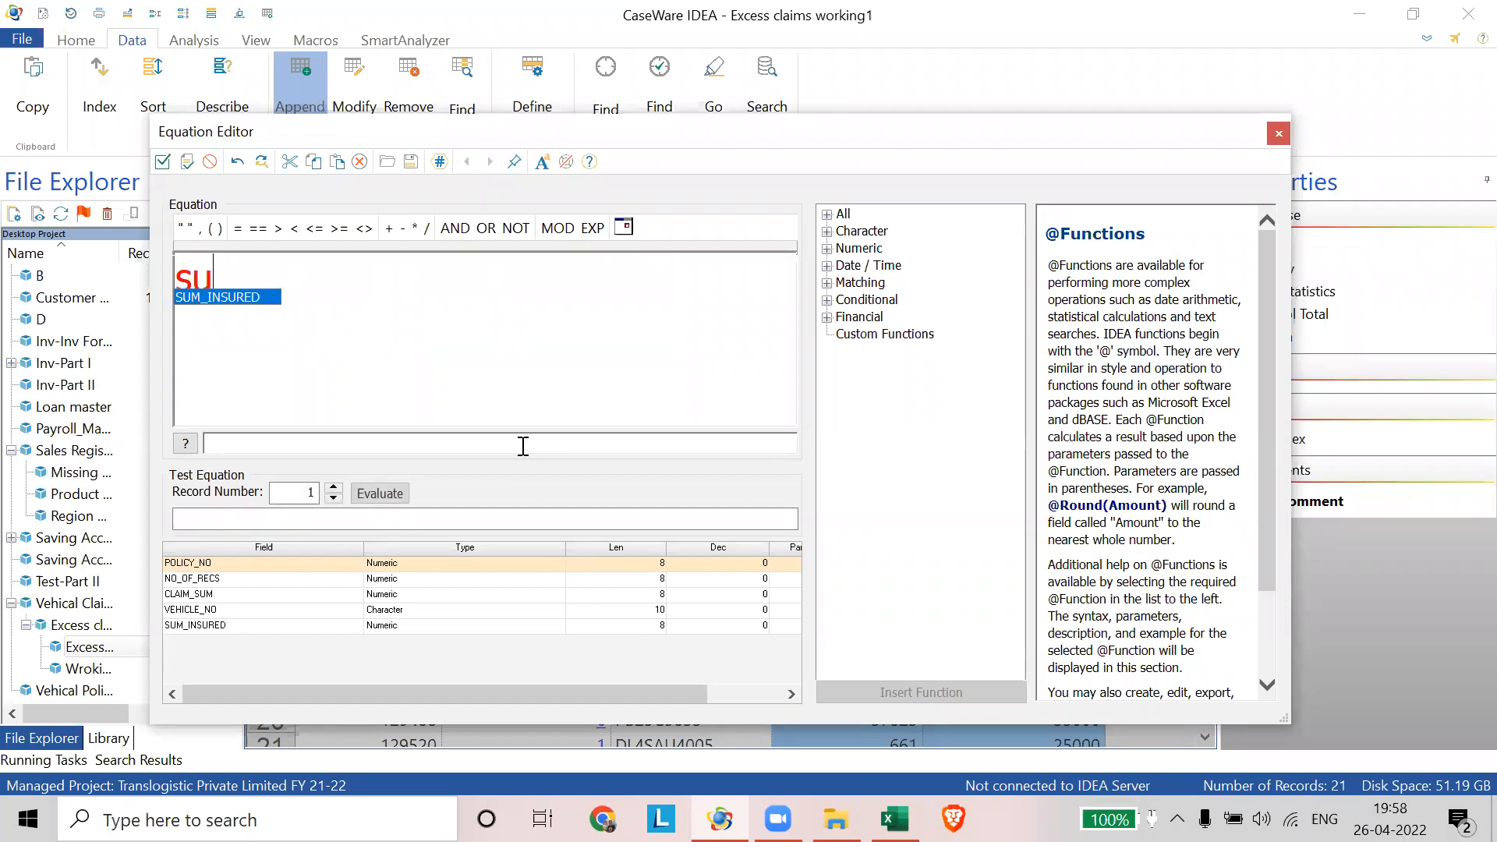
pyautogui.press('Return')
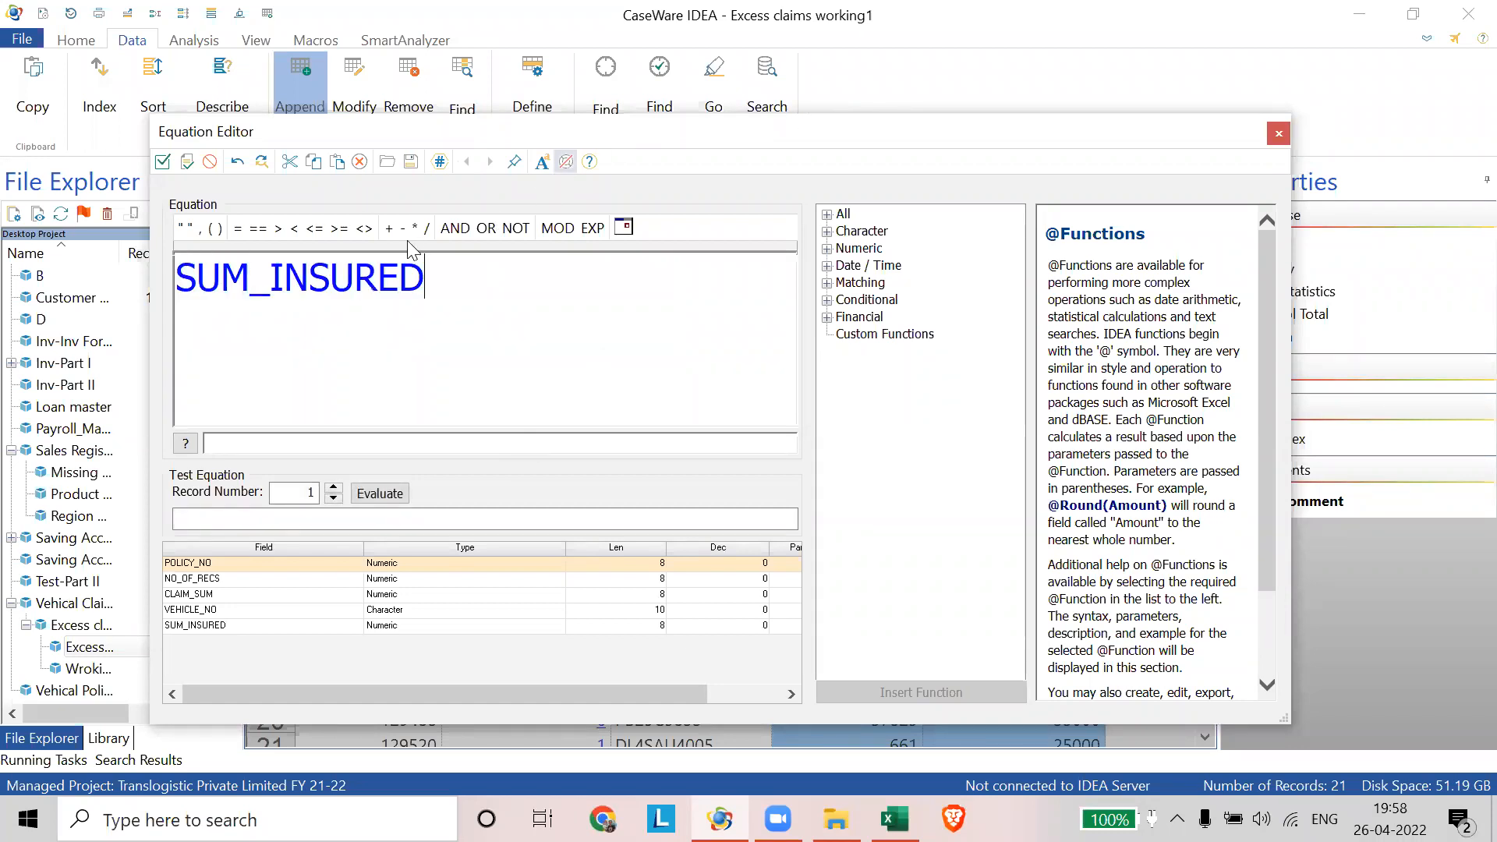
pyautogui.click(402, 228)
pyautogui.write('cla')
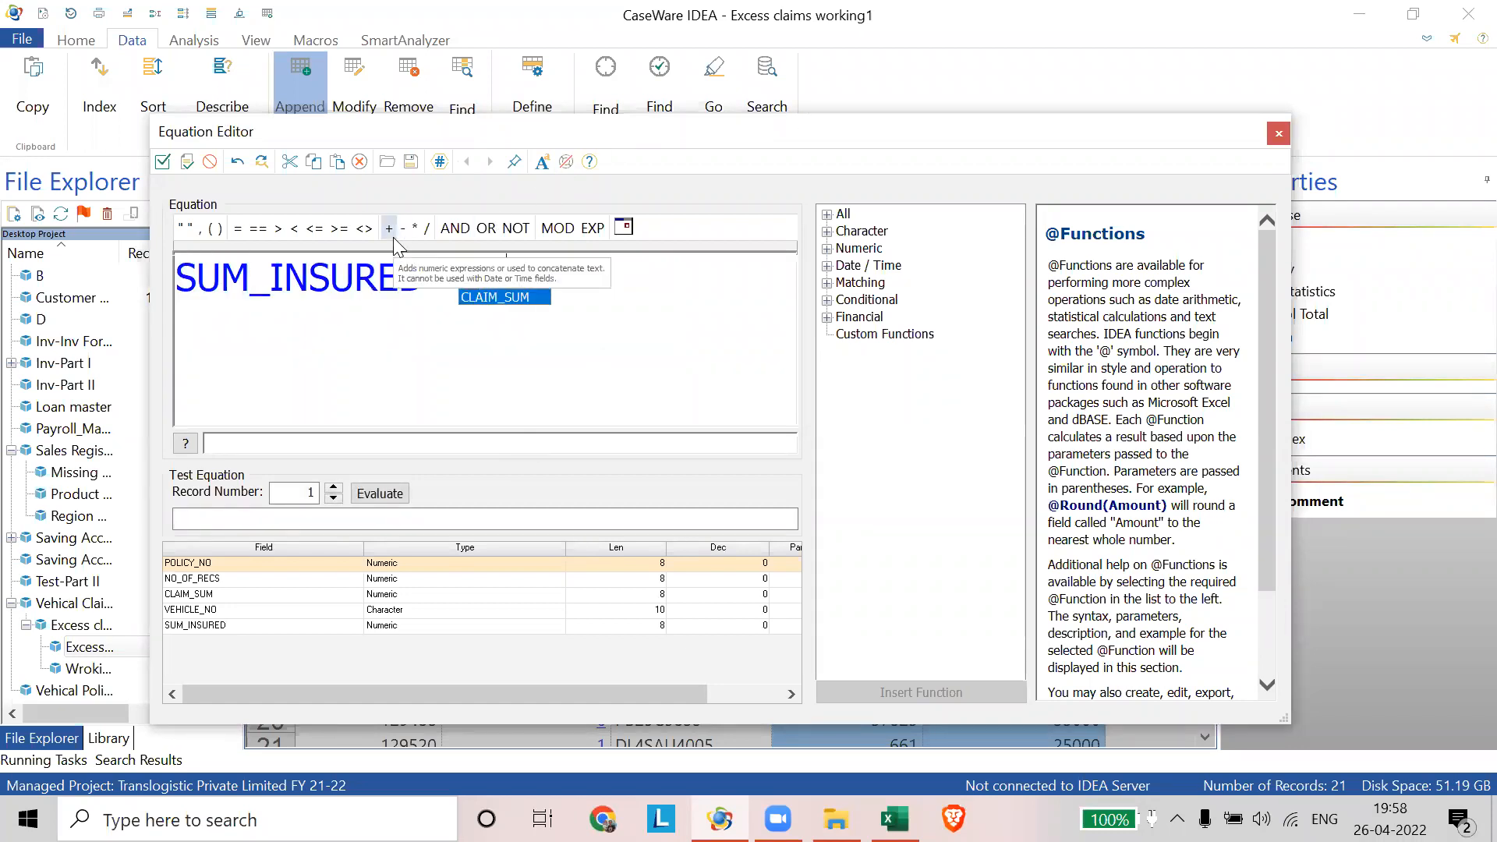
pyautogui.press('Return')
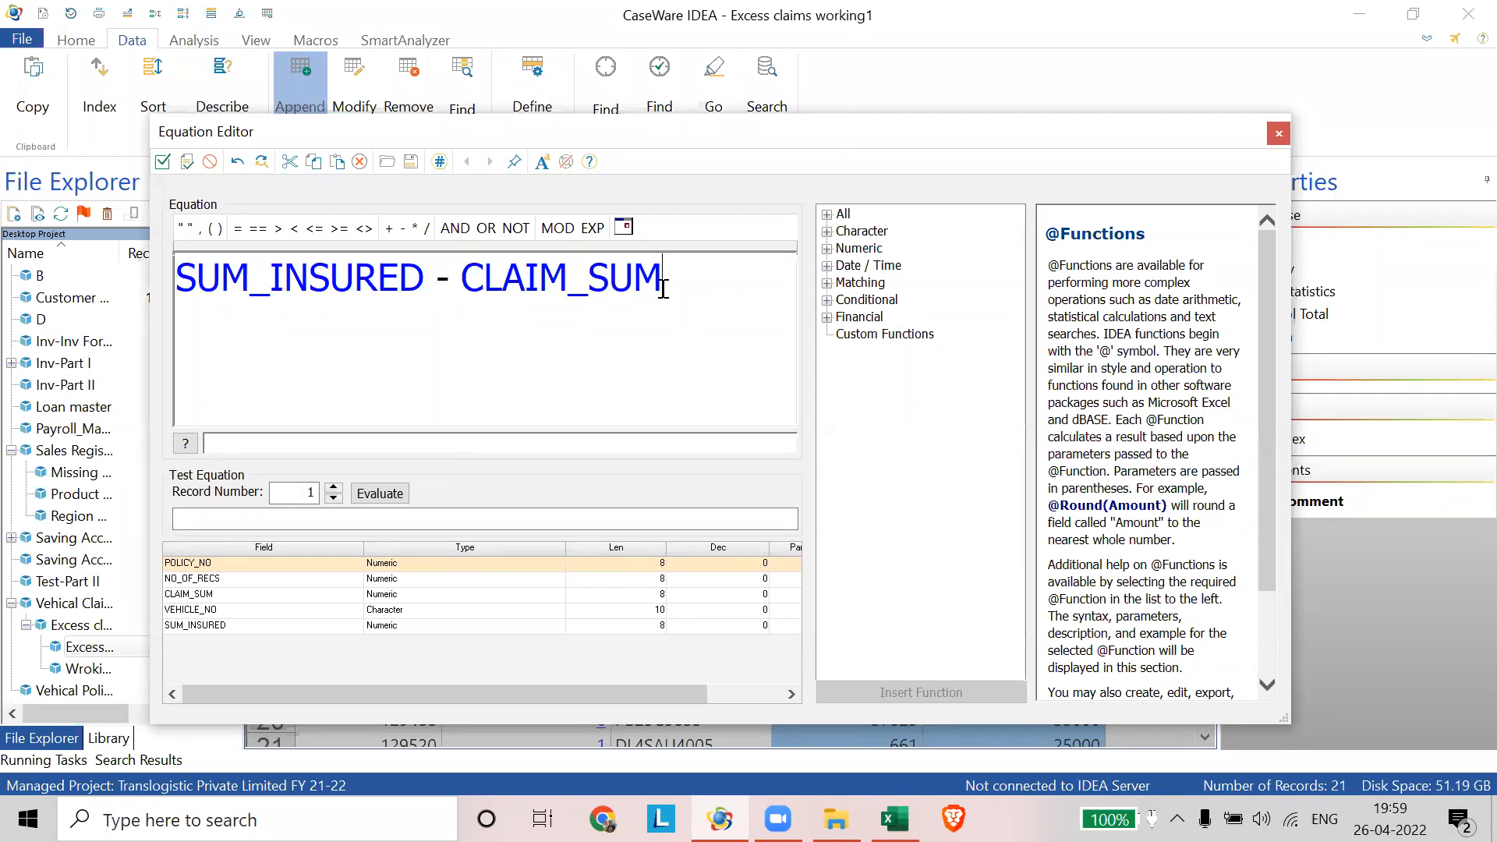
pyautogui.click(162, 162)
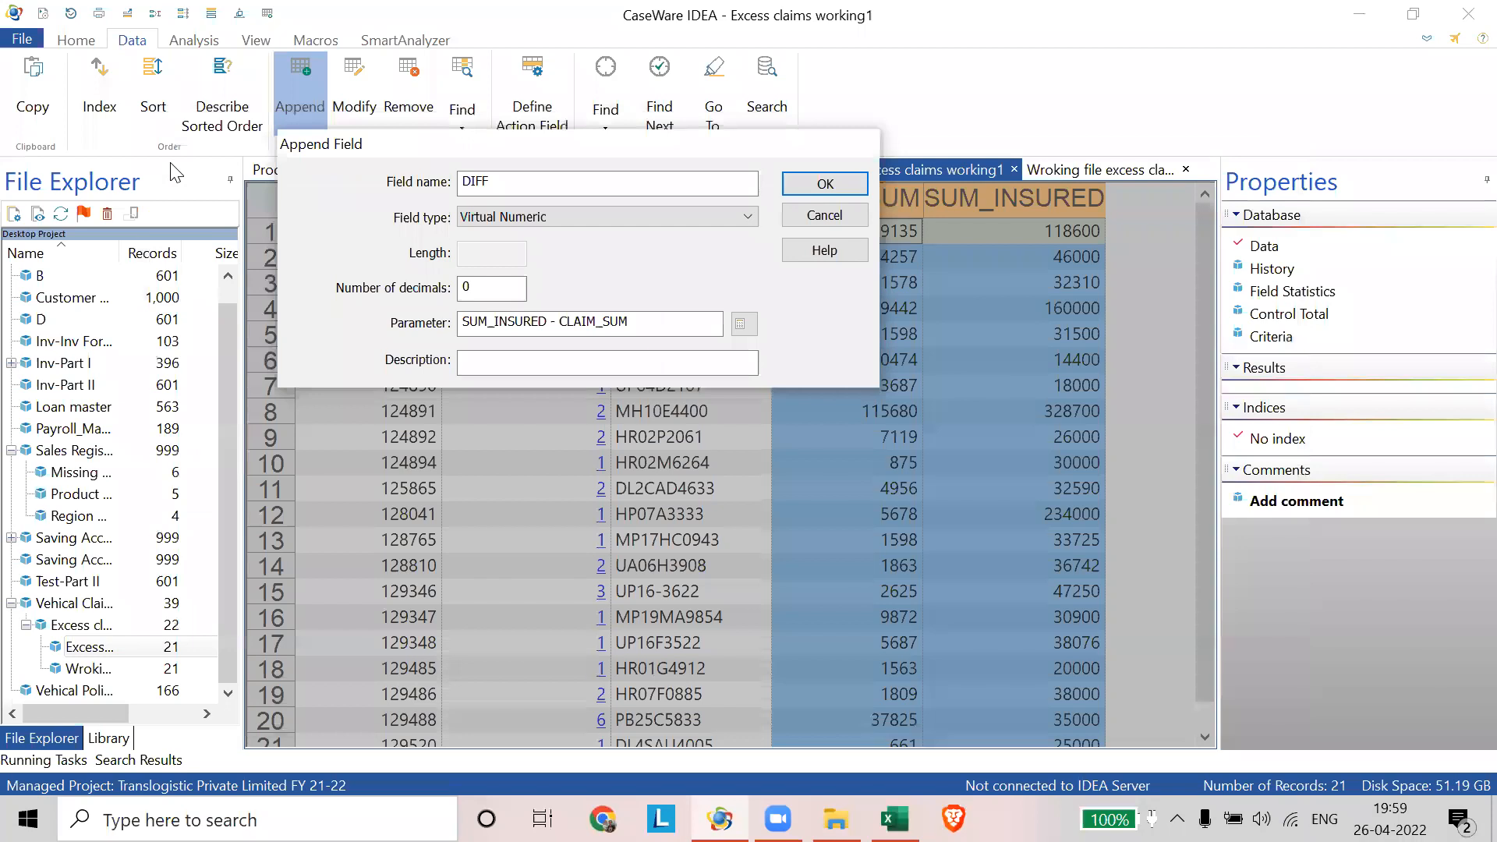
pyautogui.click(825, 184)
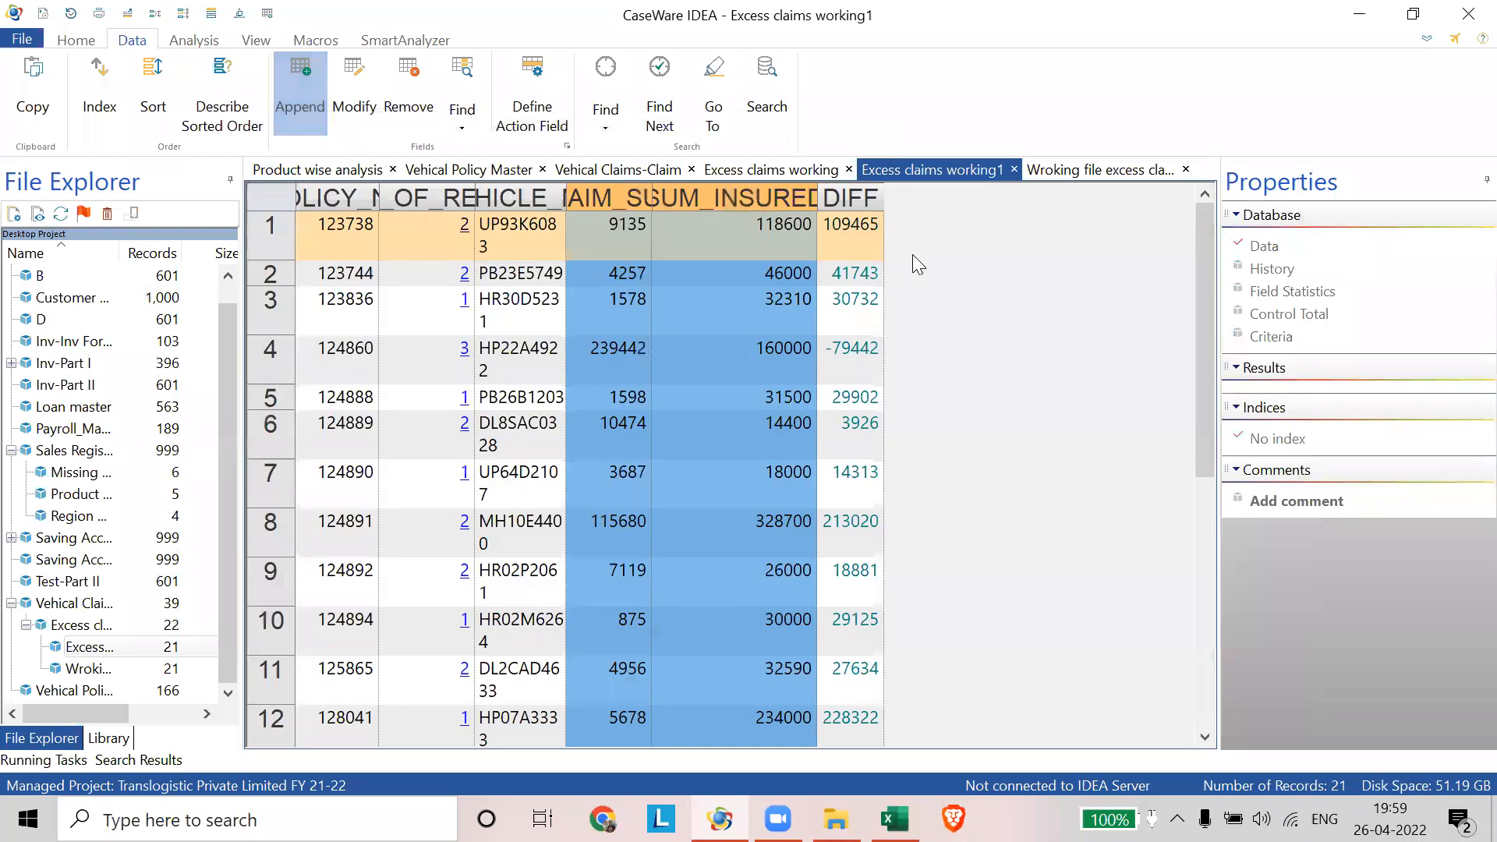
pyautogui.moveTo(598, 191); pyautogui.dragTo(642, 193)
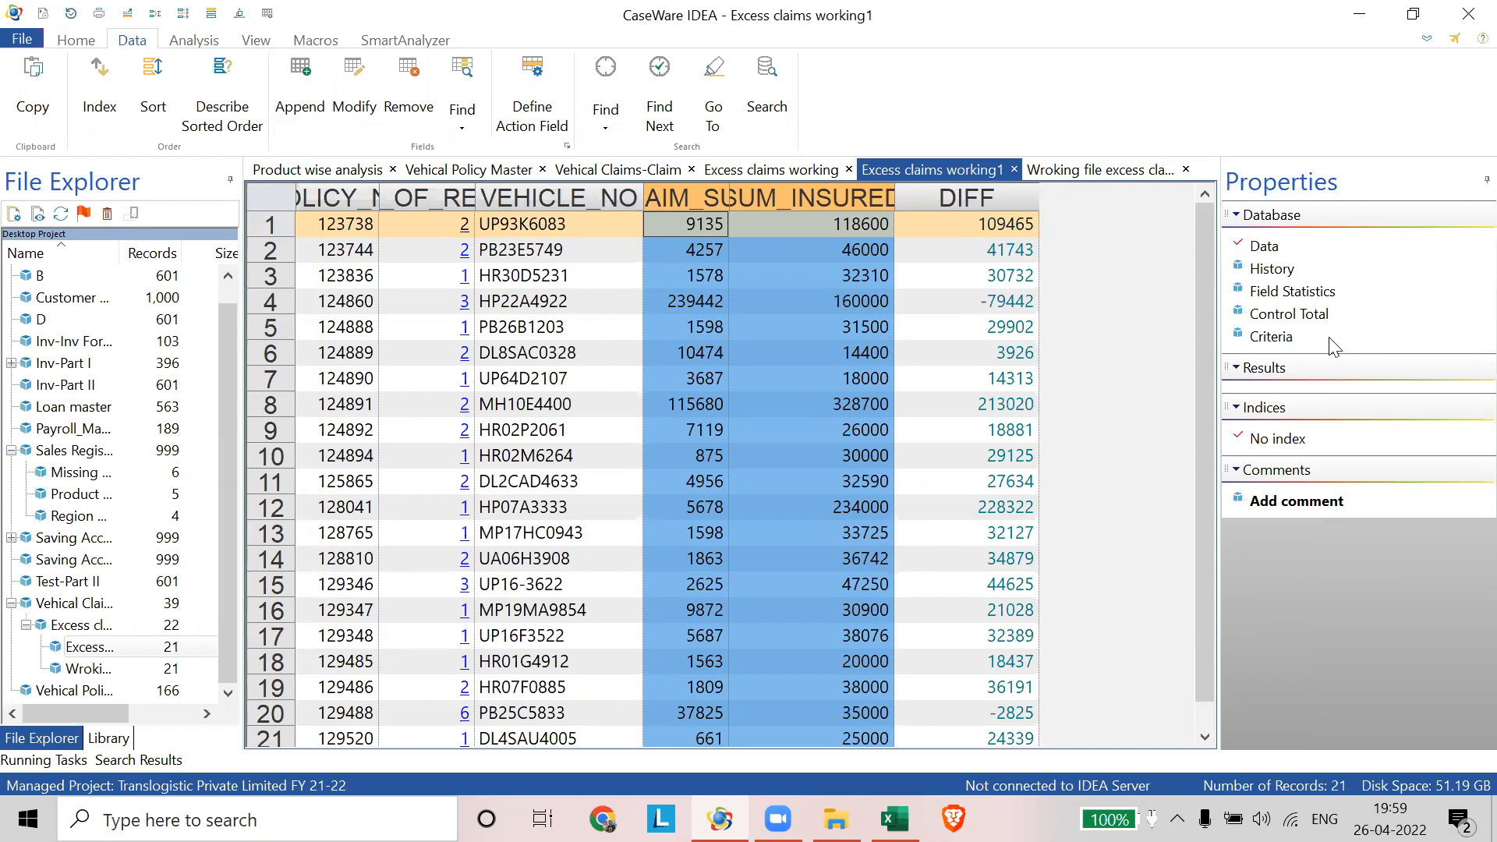
# - Filter Excess claims working1 with the criterion DIFF < 0
pyautogui.click(1276, 338)
pyautogui.write('di')
pyautogui.press('Return')
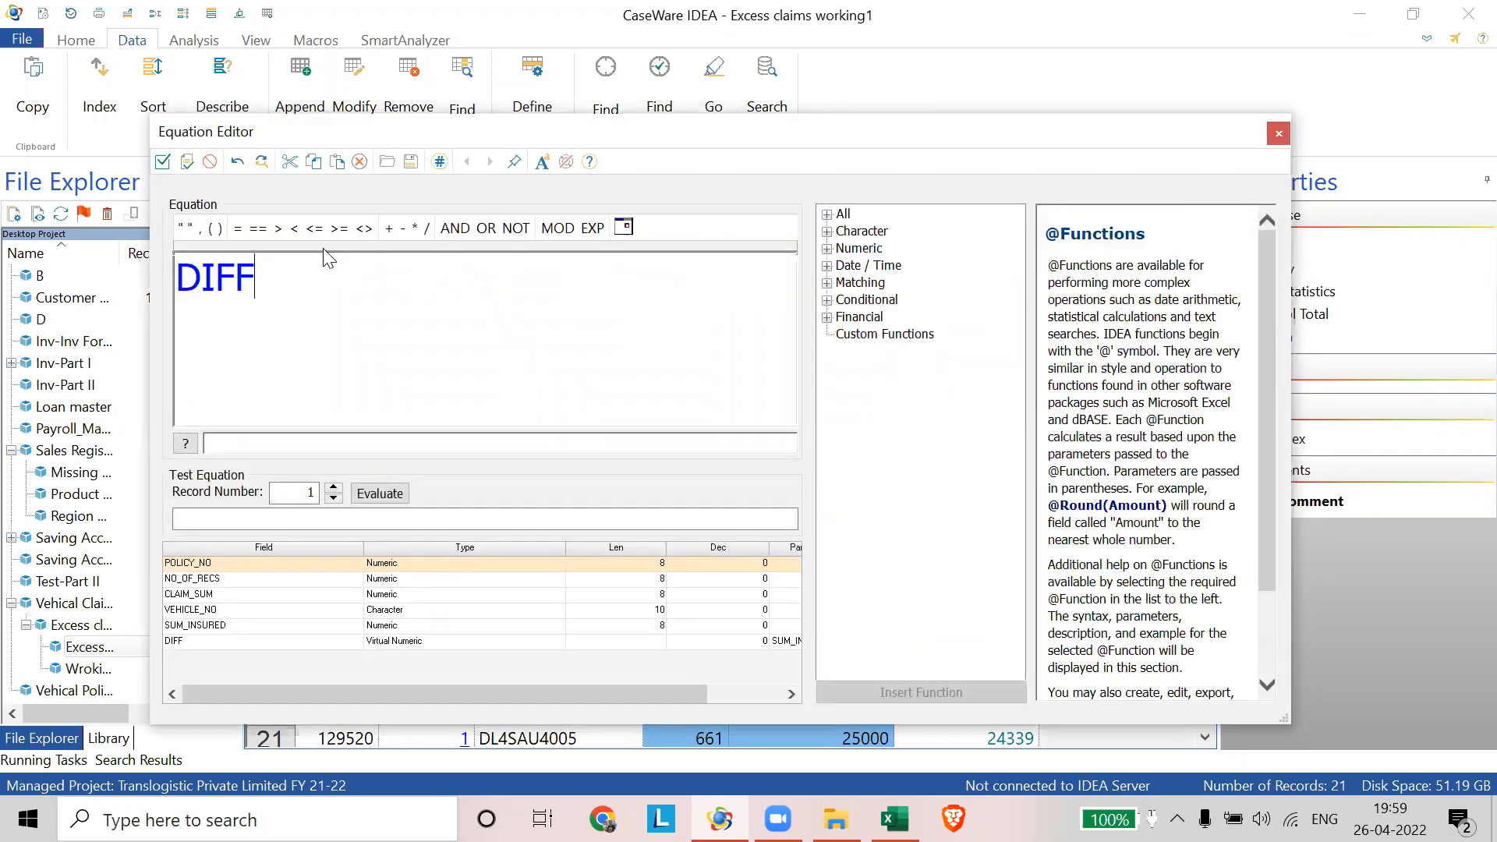
pyautogui.click(294, 228)
pyautogui.write('0')
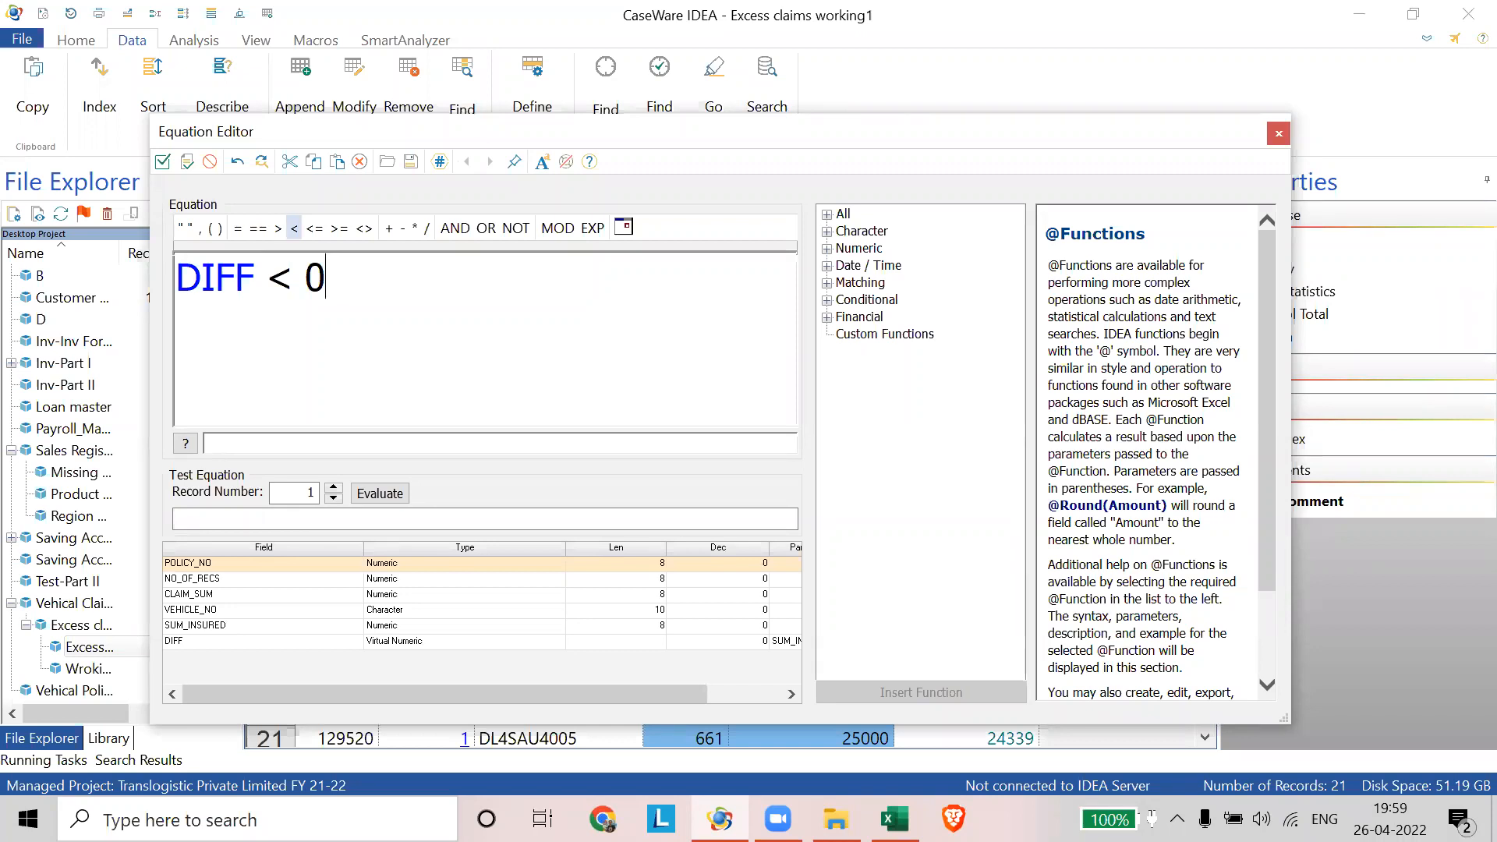
pyautogui.click(162, 162)
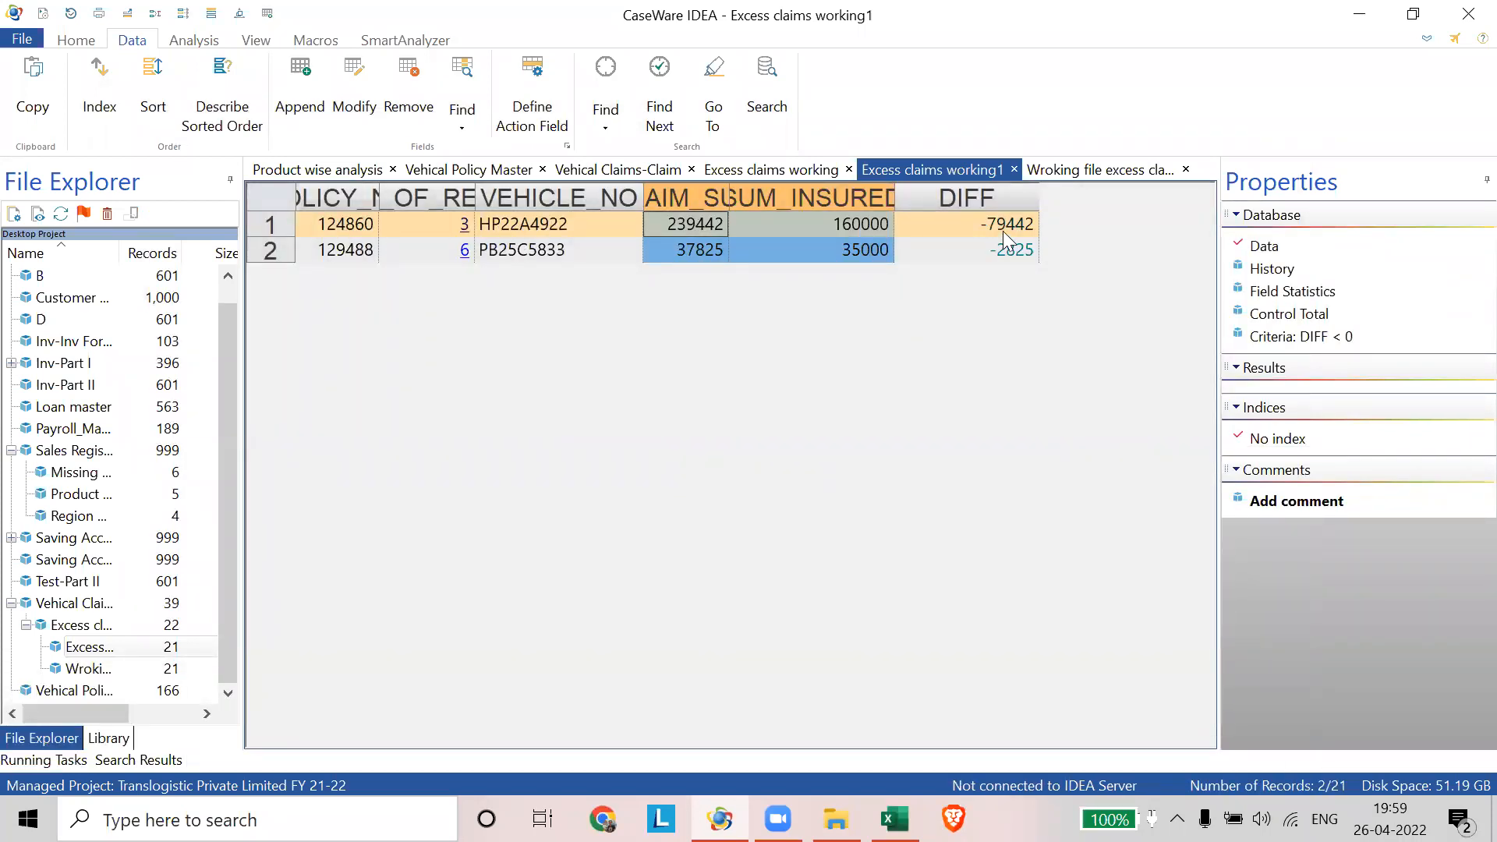
# - Compare the records and criteria of Excess claims working1 with those of Wroking file excess claims
pyautogui.press('ctrl')
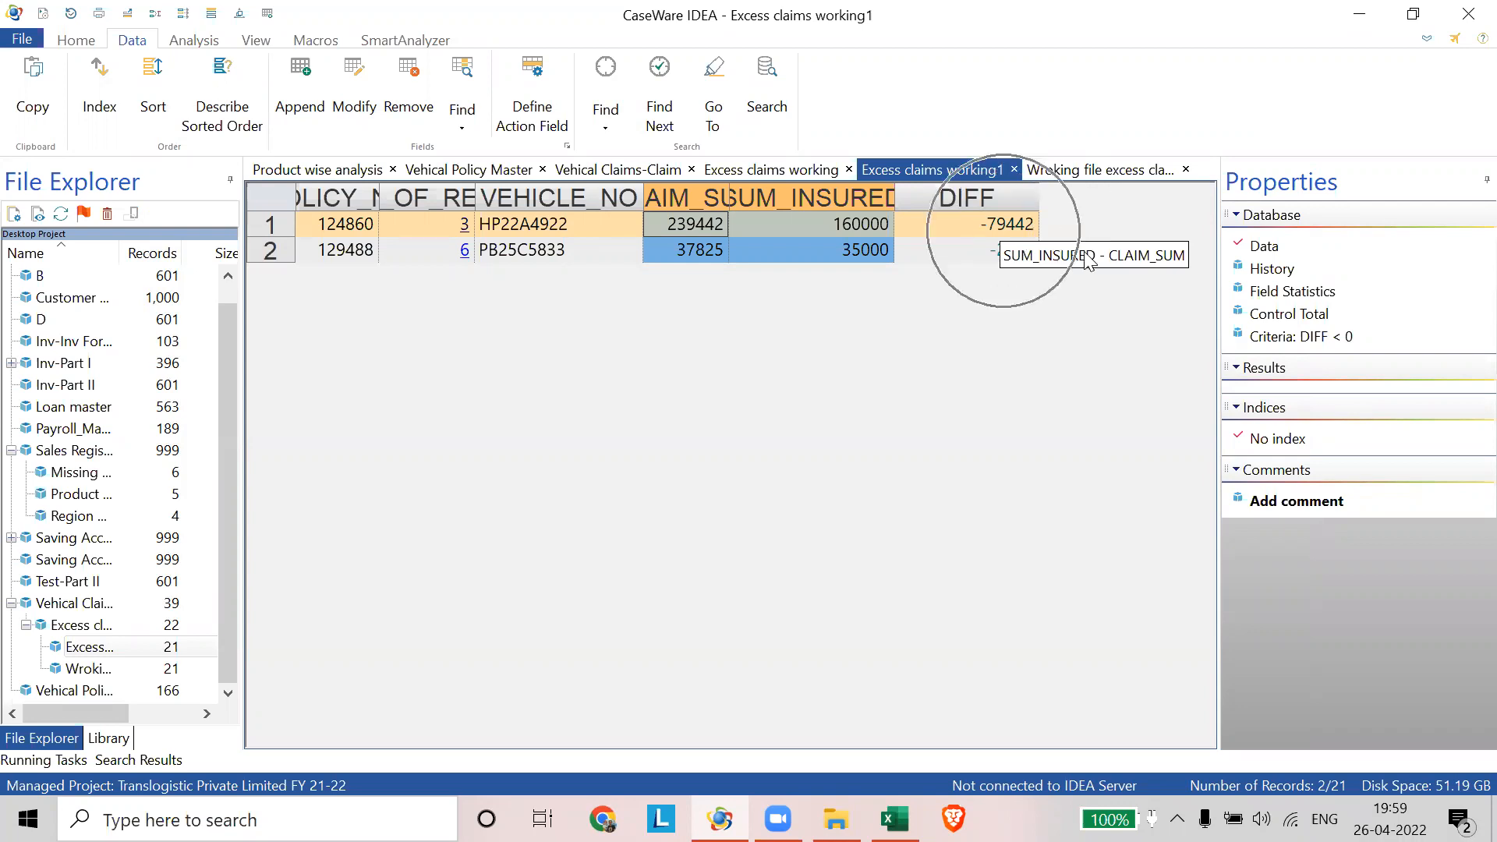
pyautogui.hotkey('ctrl', 'Tab')
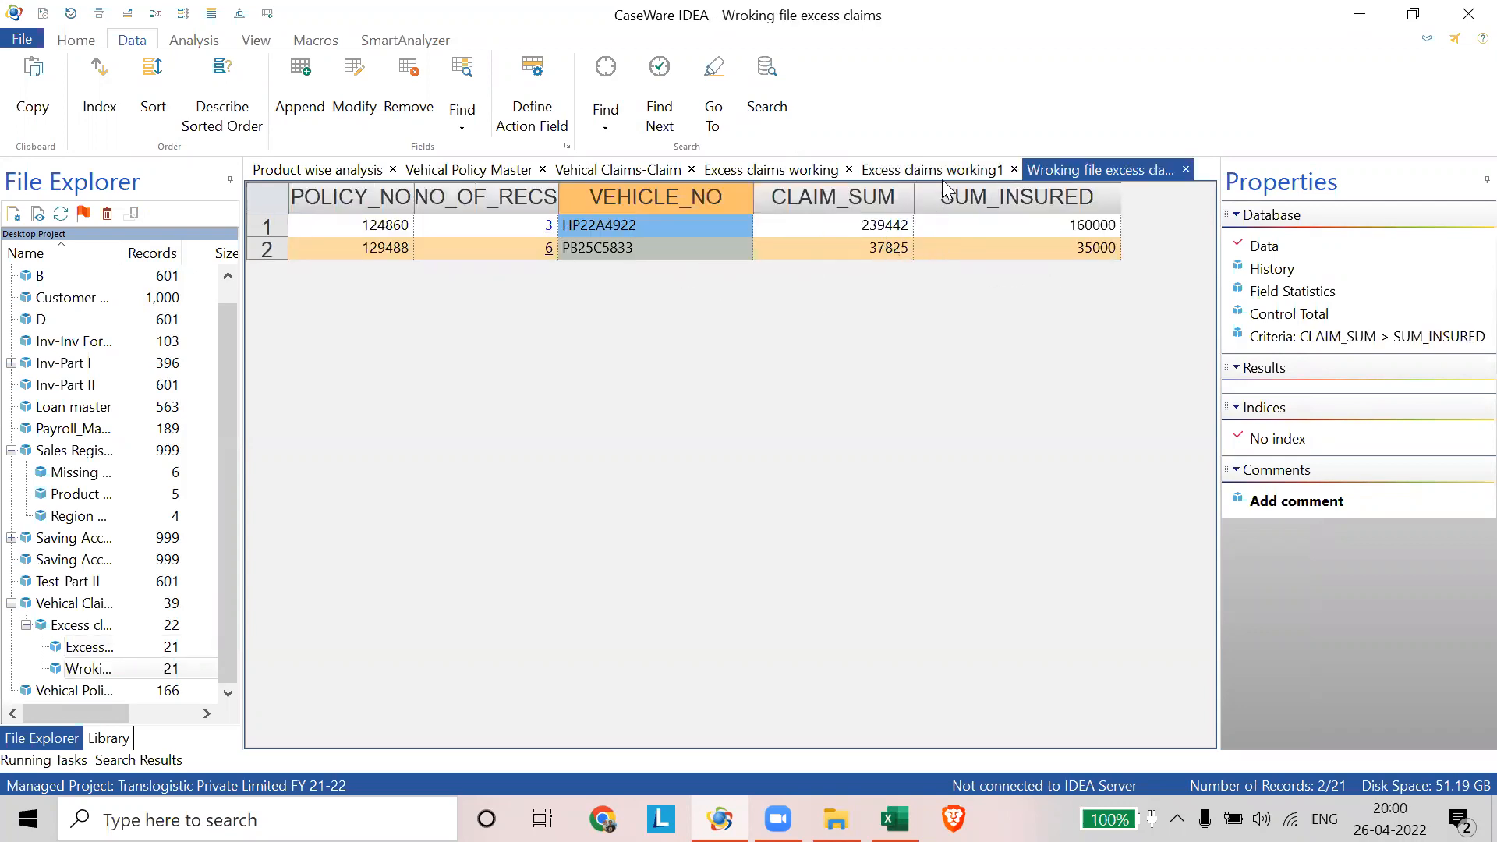
pyautogui.hotkey('ctrl', 'shift', 'Tab')
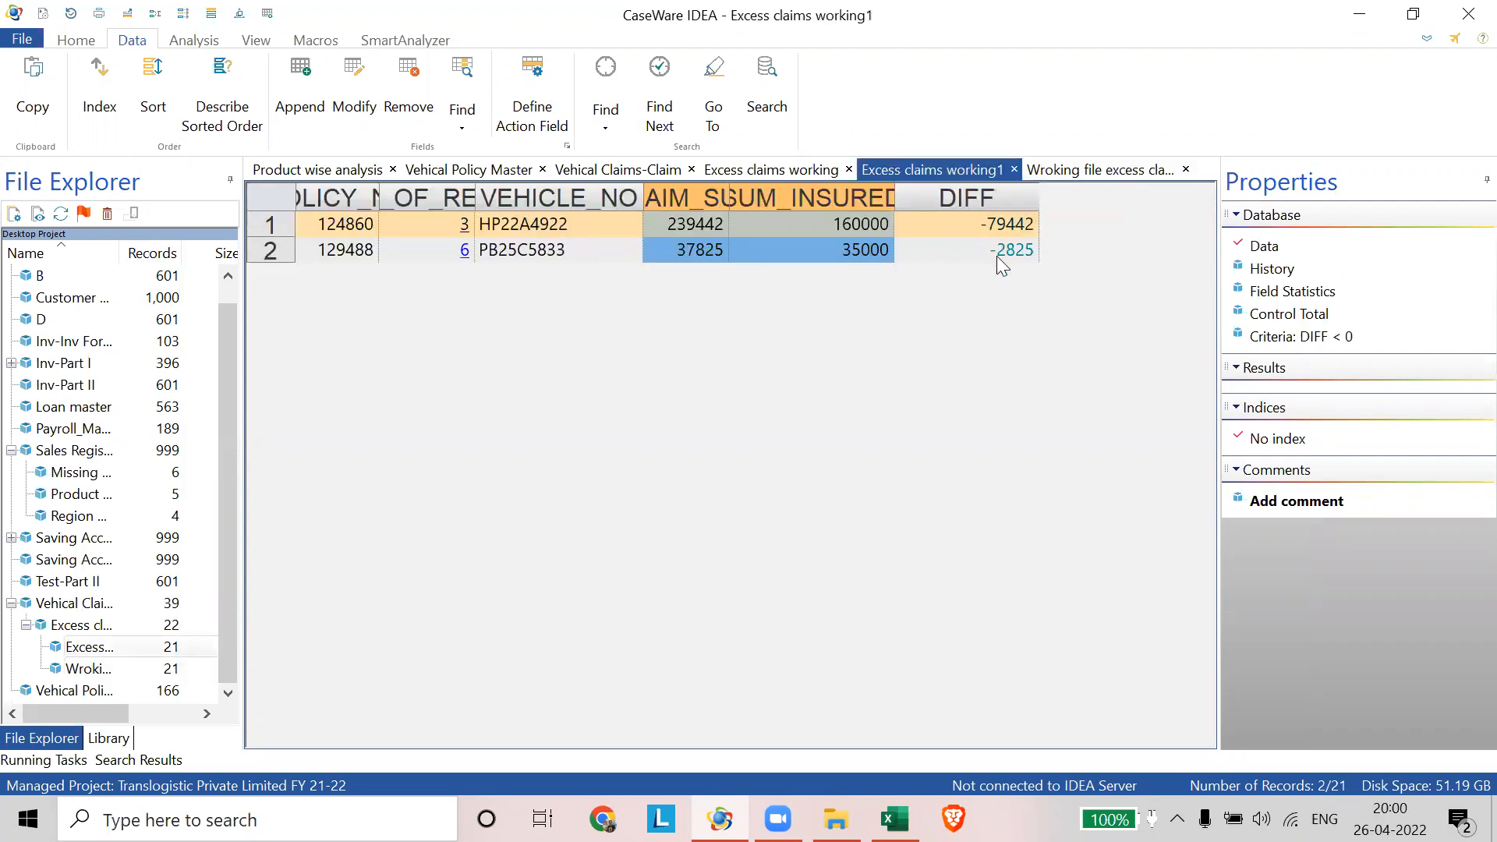
pyautogui.click(968, 198)
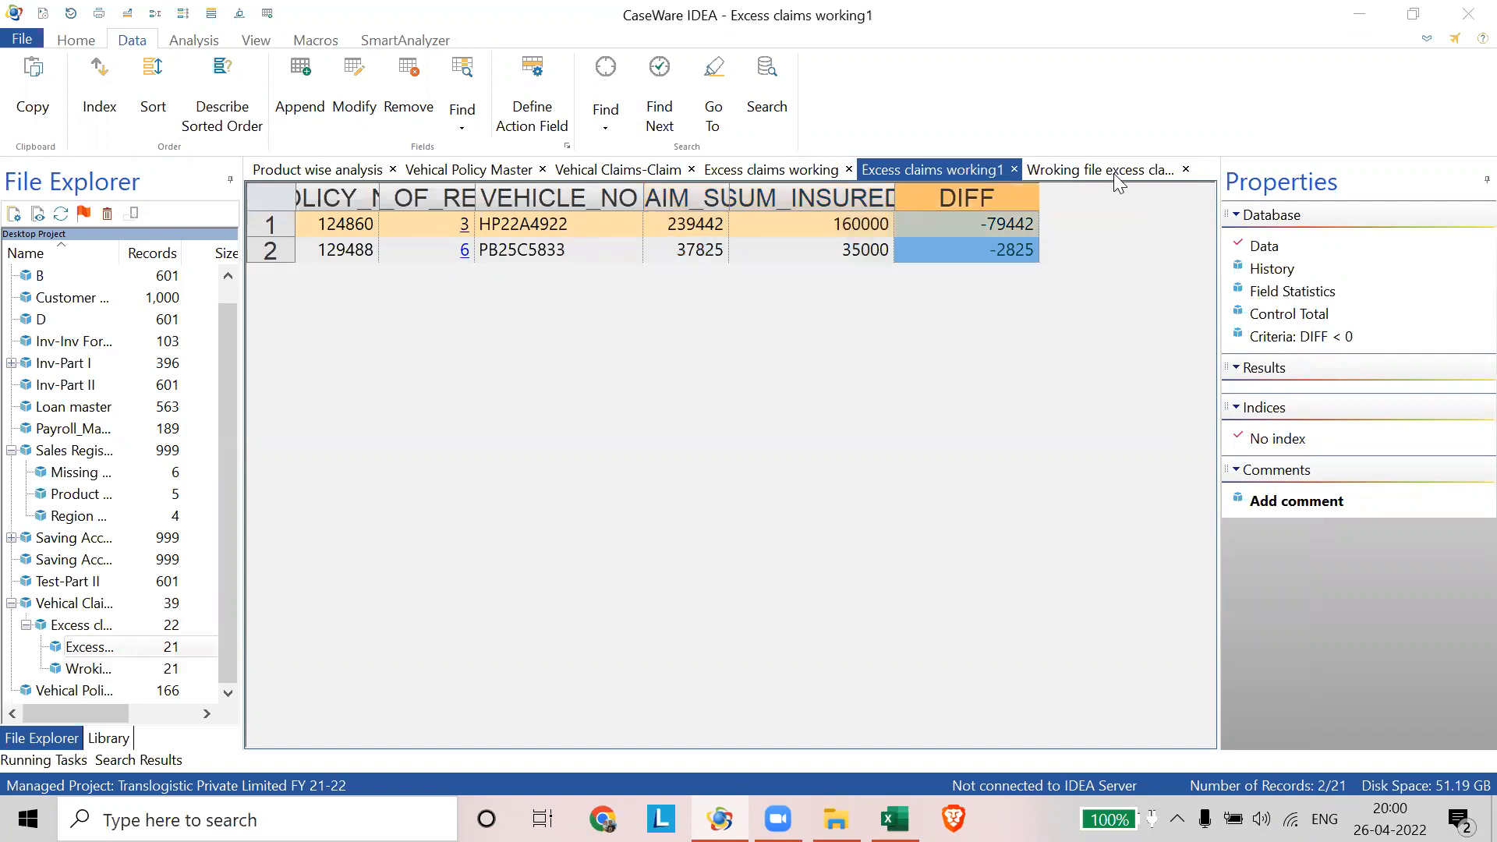
pyautogui.click(1092, 170)
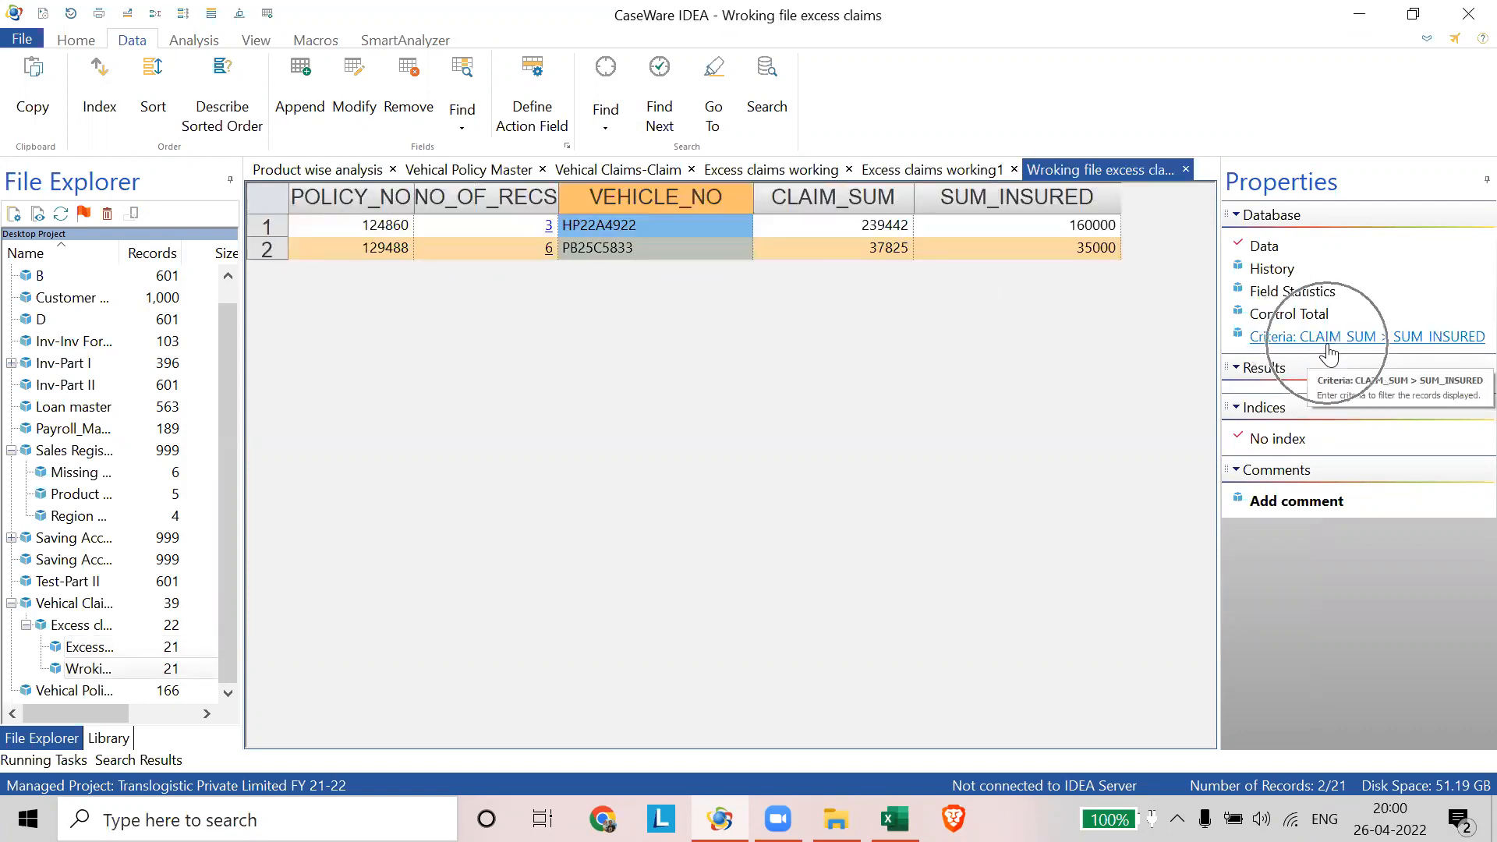
pyautogui.click(959, 170)
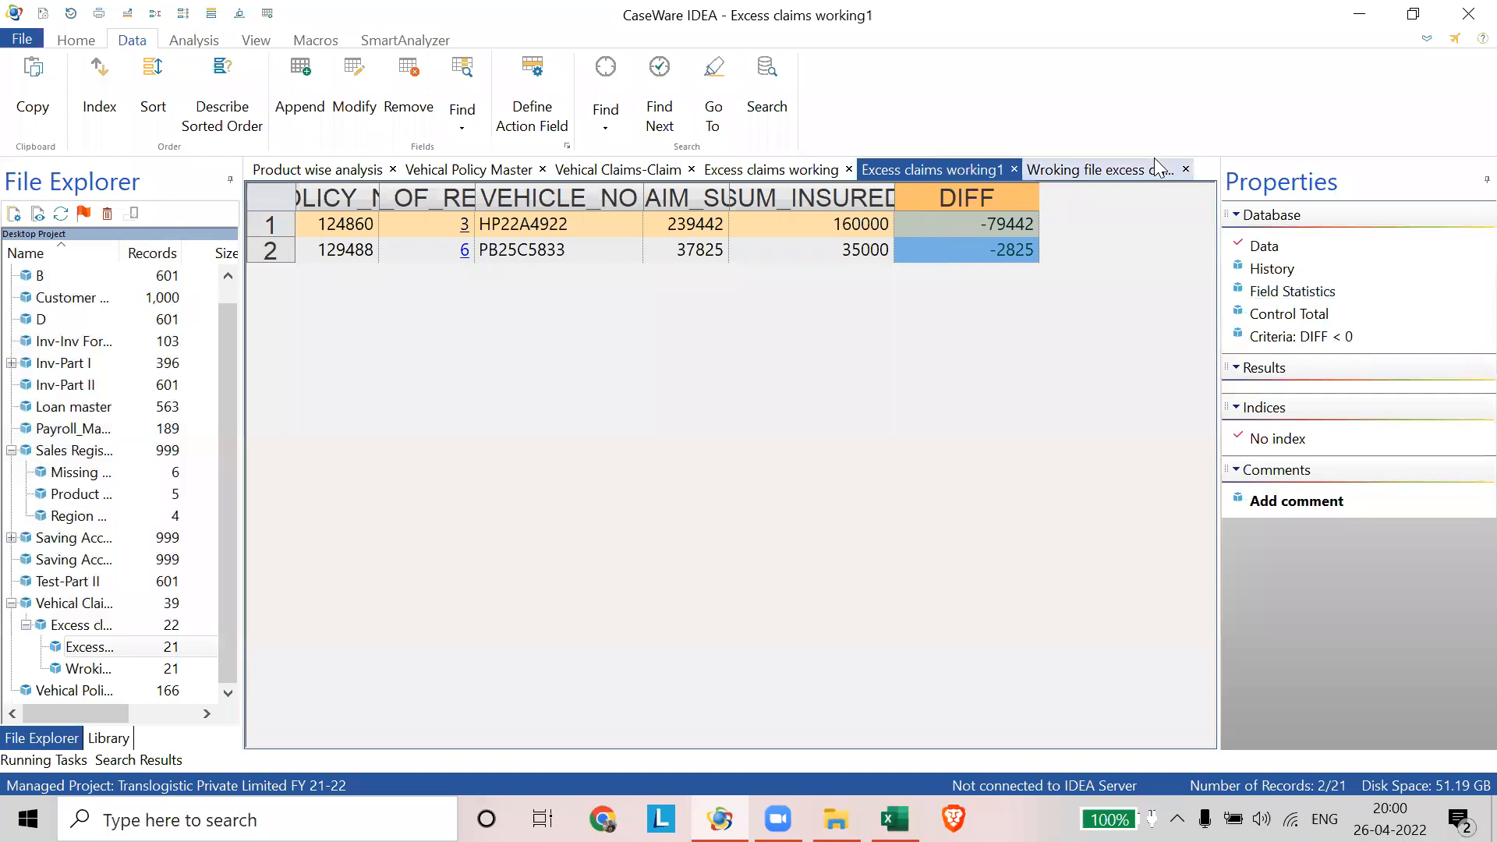
pyautogui.click(1107, 169)
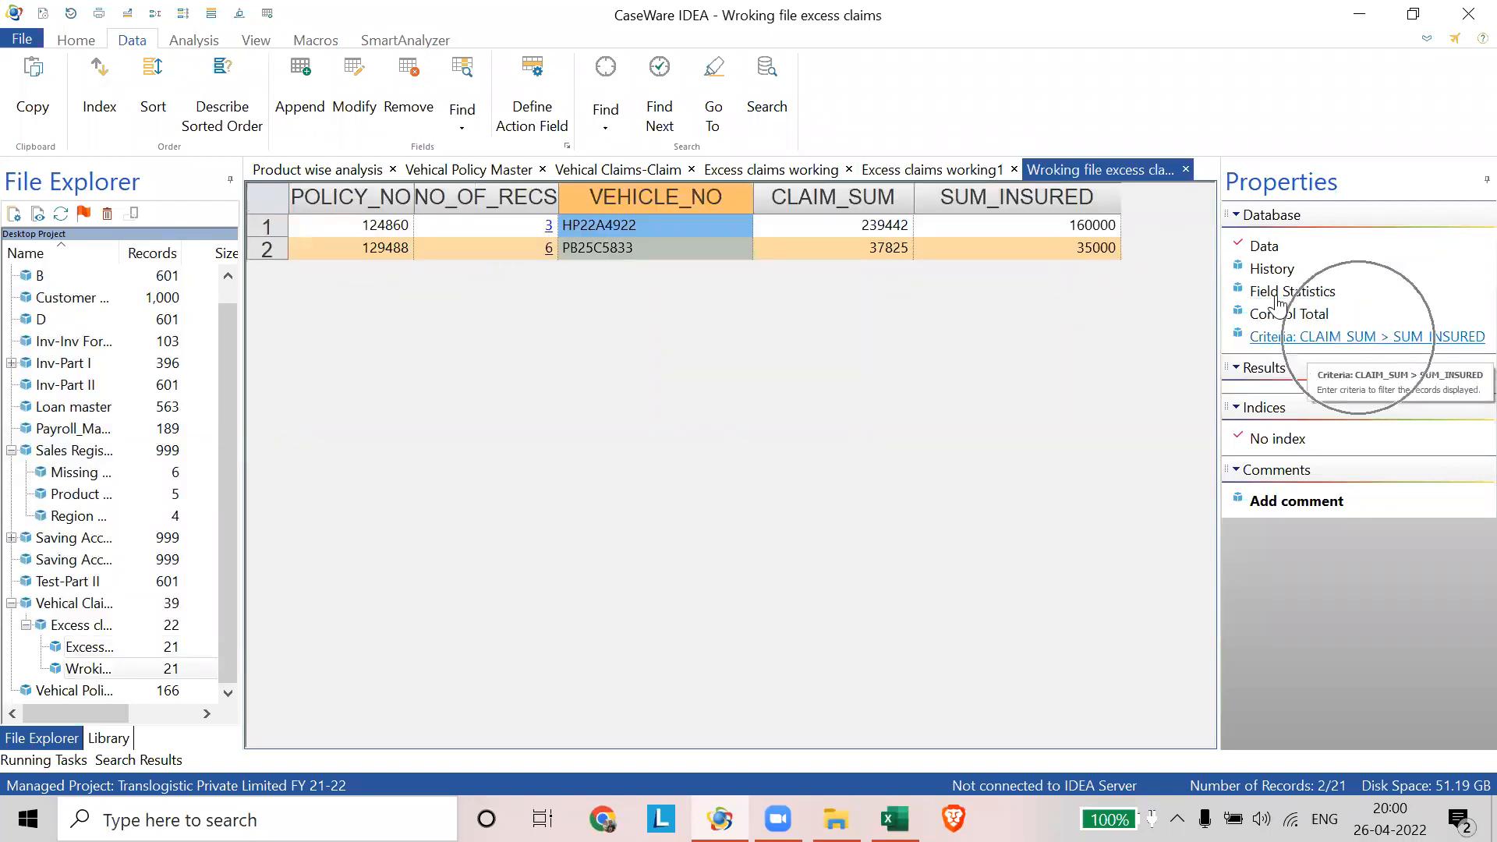
pyautogui.click(959, 169)
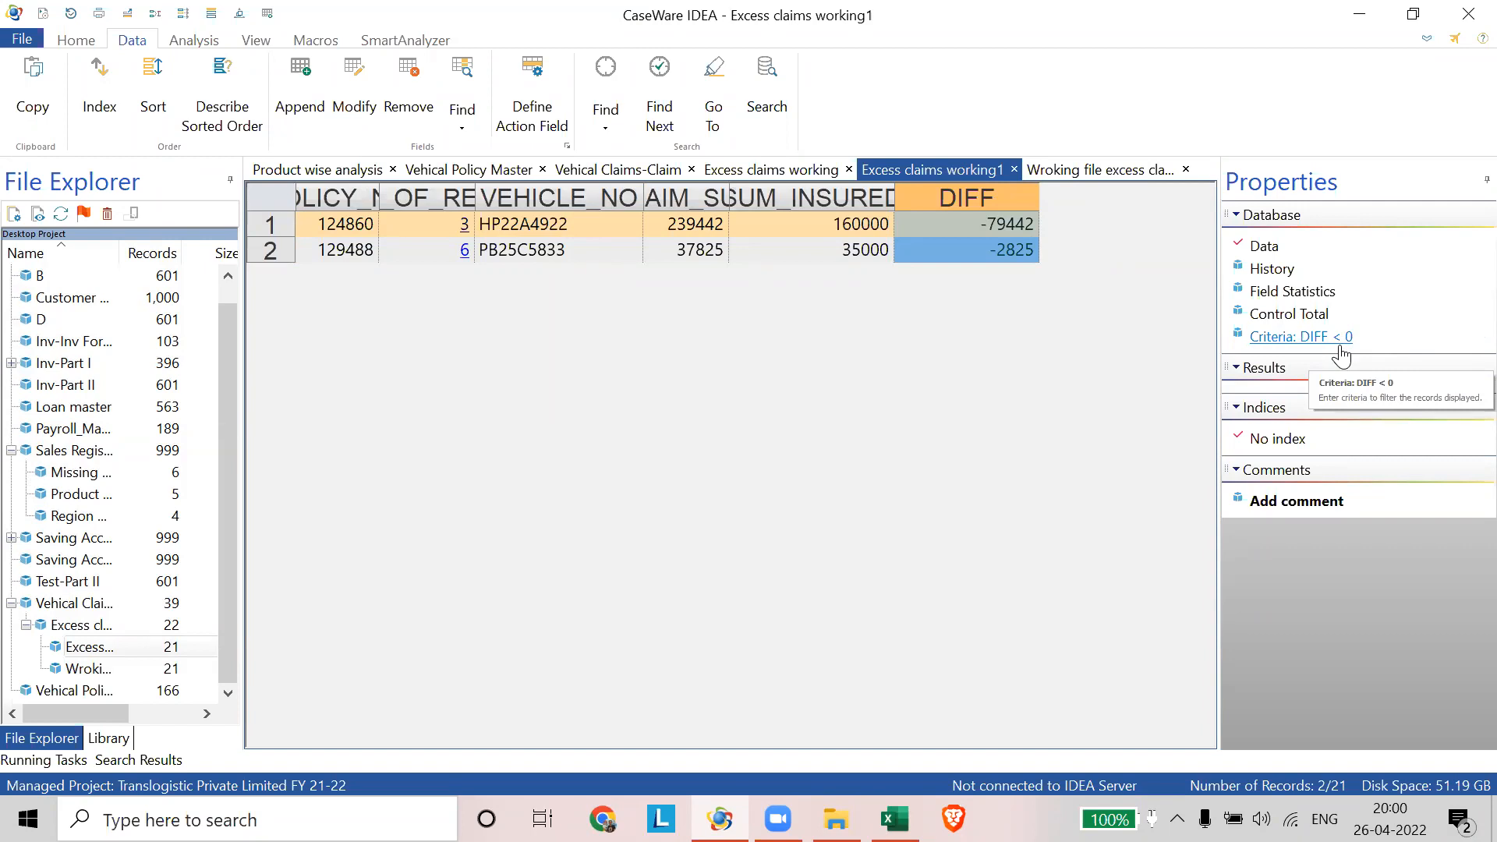
pyautogui.click(1338, 347)
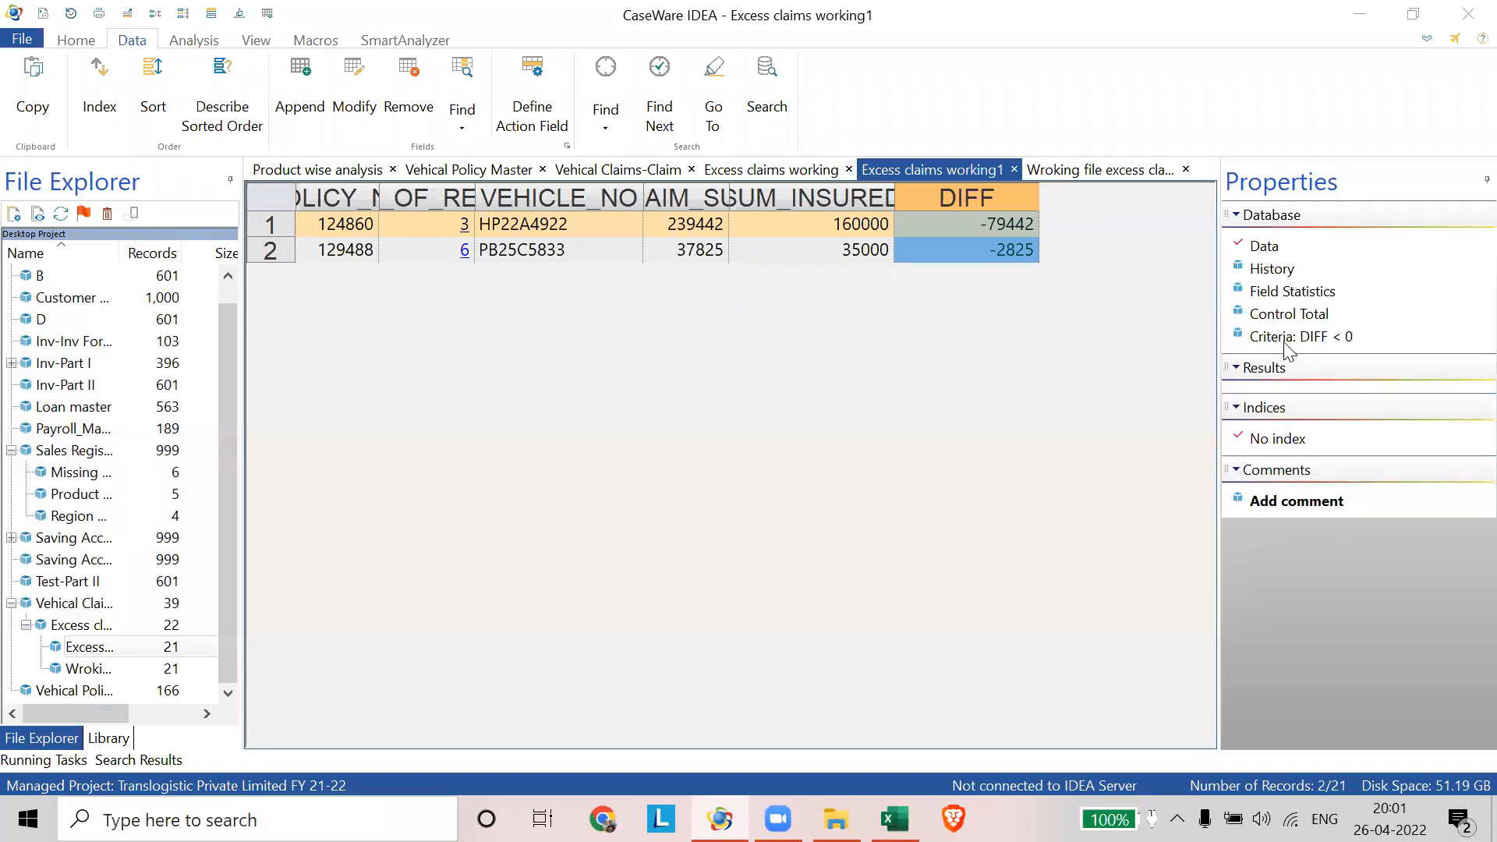
# - Clear the criterion on Excess claims working1 and reapply DIFF < 0 from the recently used criteria
pyautogui.rightClick(1309, 344)
pyautogui.click(1310, 347)
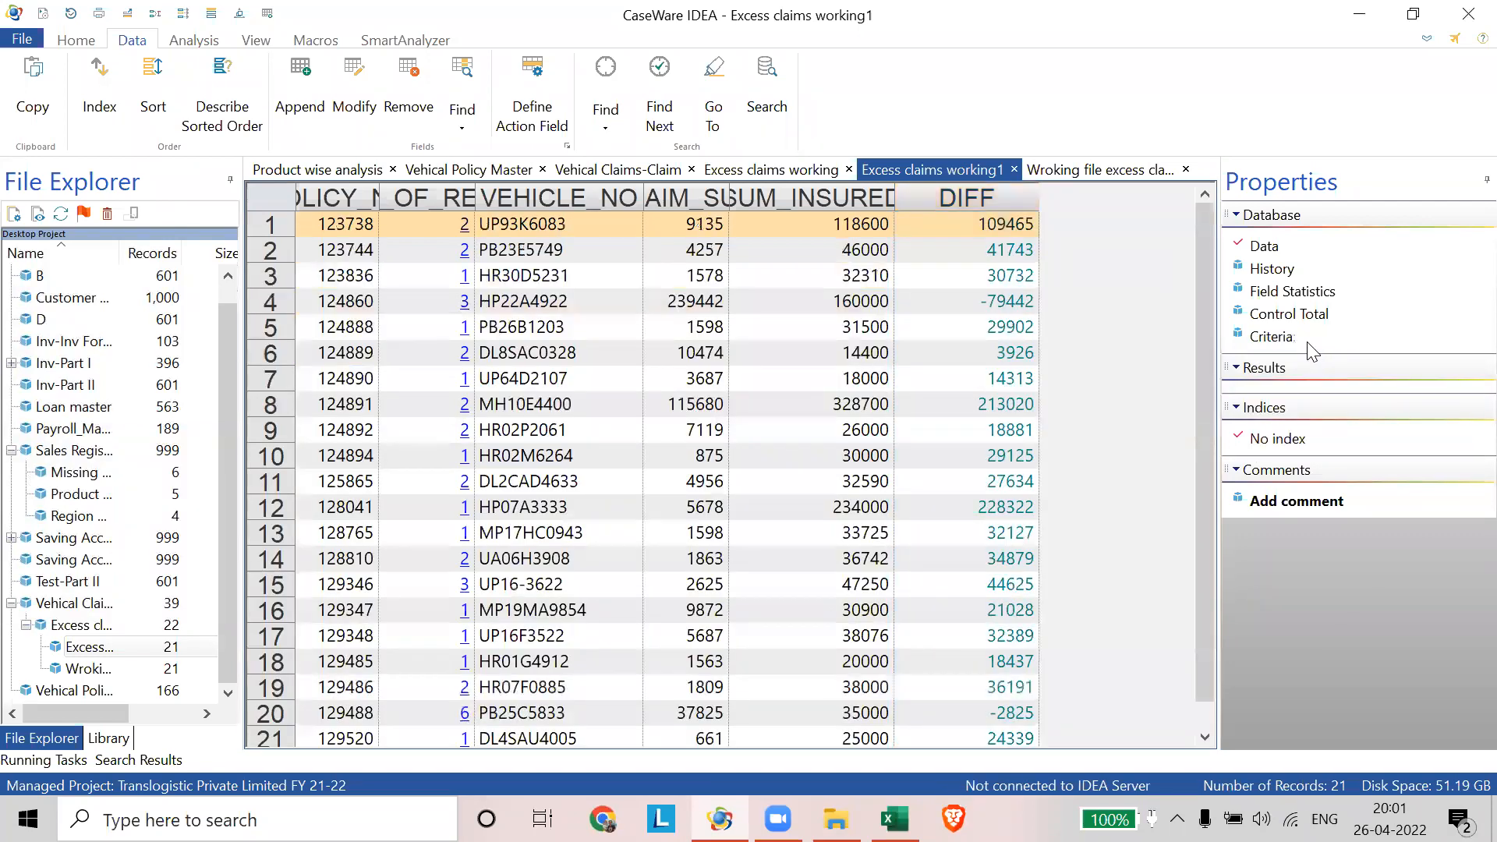
pyautogui.rightClick(1278, 344)
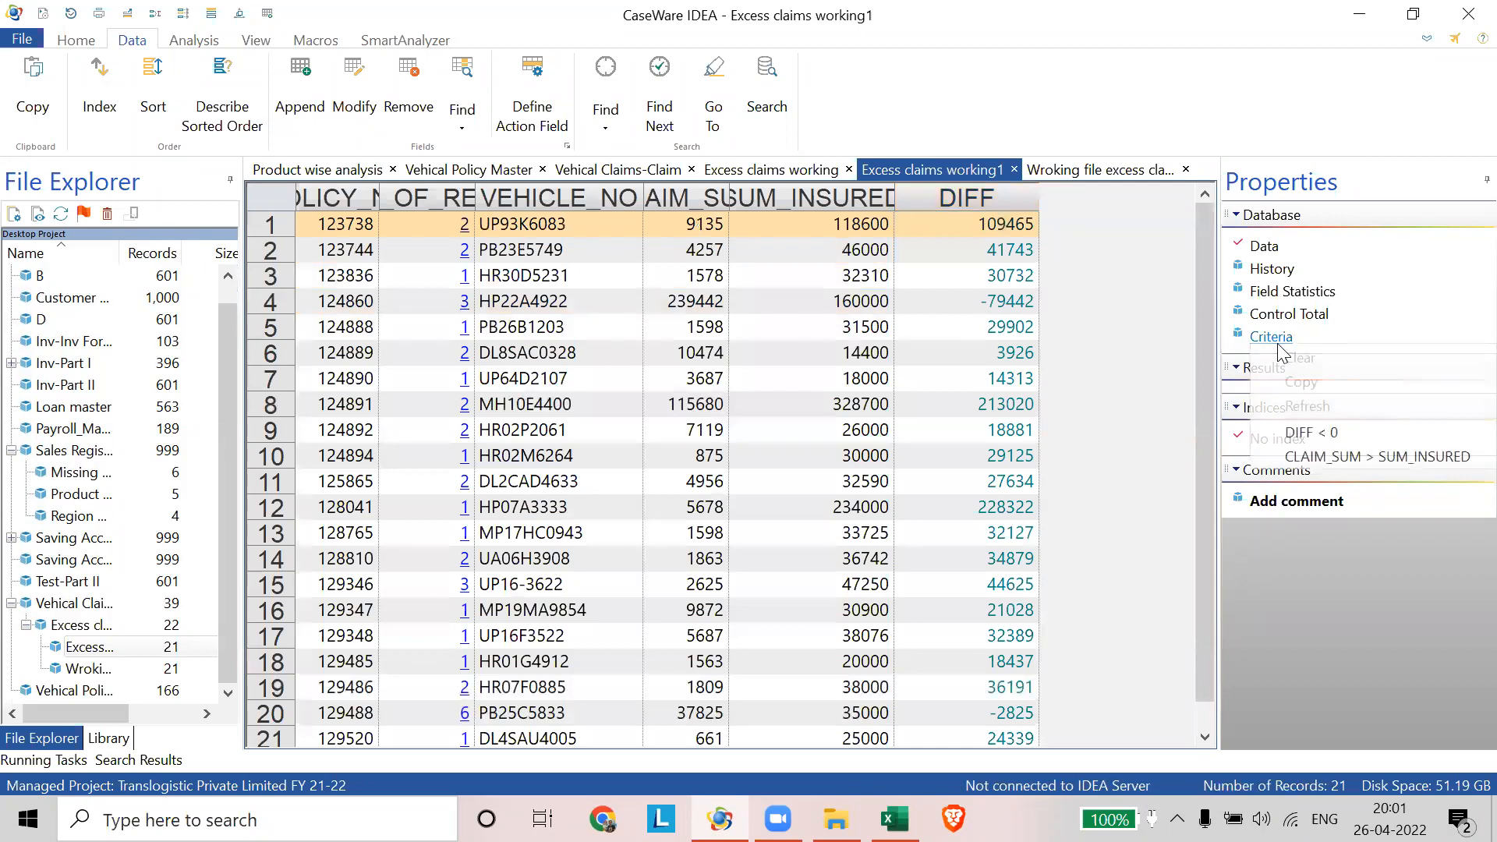
pyautogui.click(1335, 442)
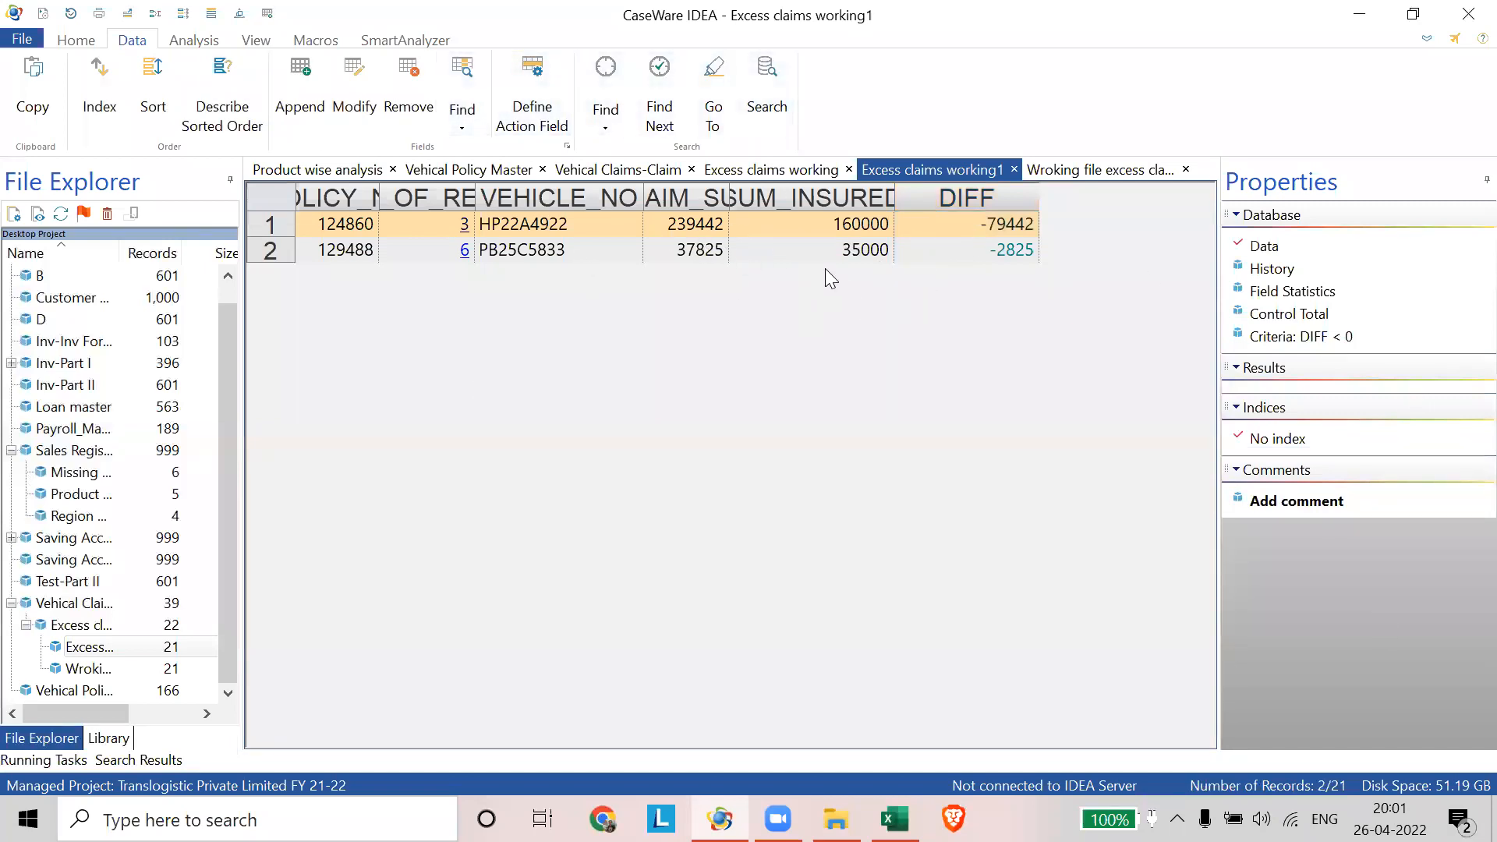
# - Extract the DIFF < 0 records of Excess claims working1 into a new database named Excessclaims paid
pyautogui.click(196, 40)
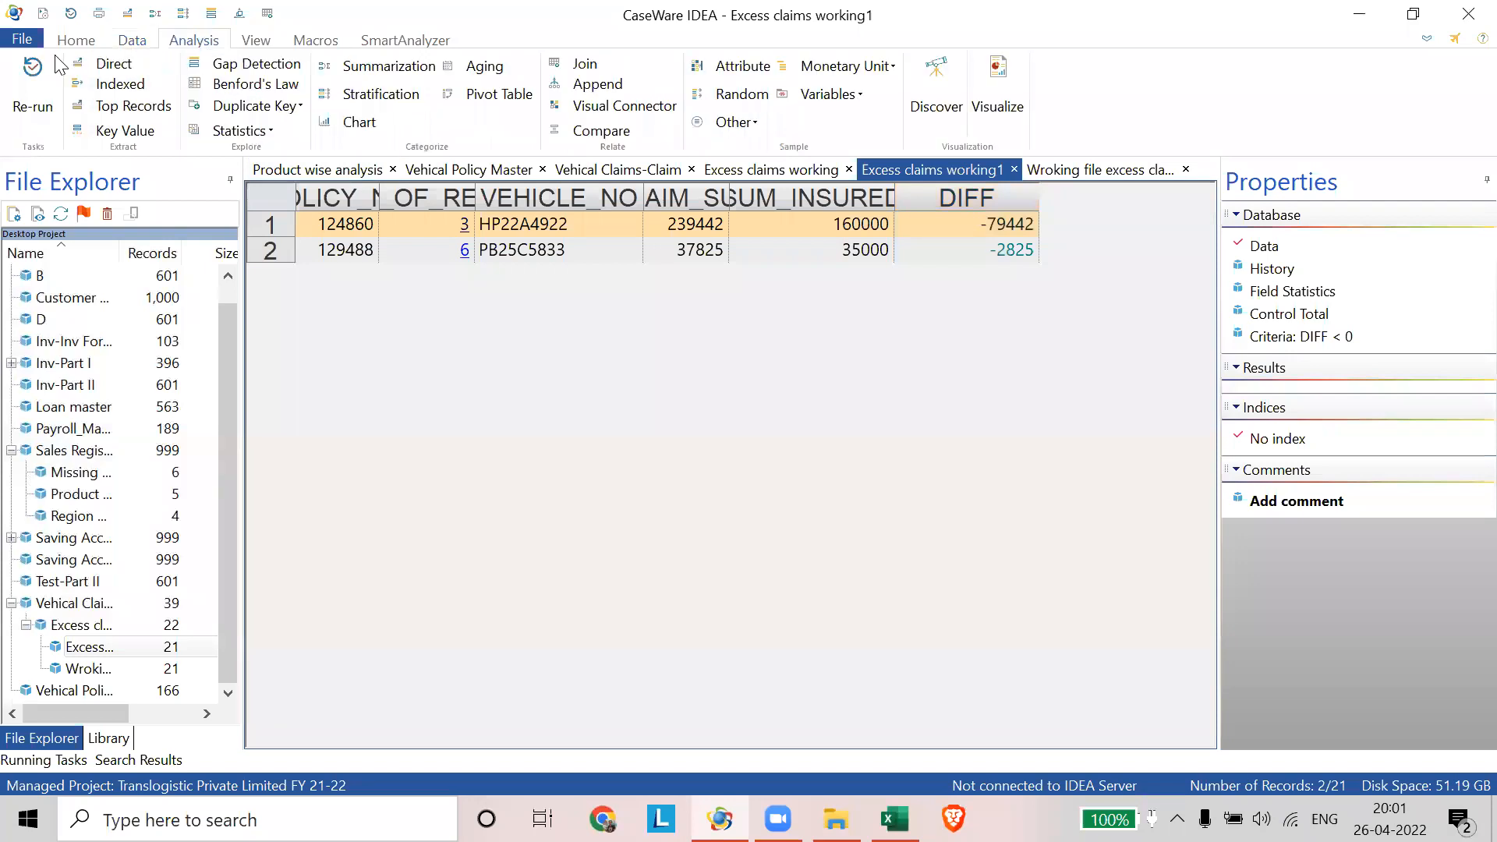
pyautogui.click(109, 66)
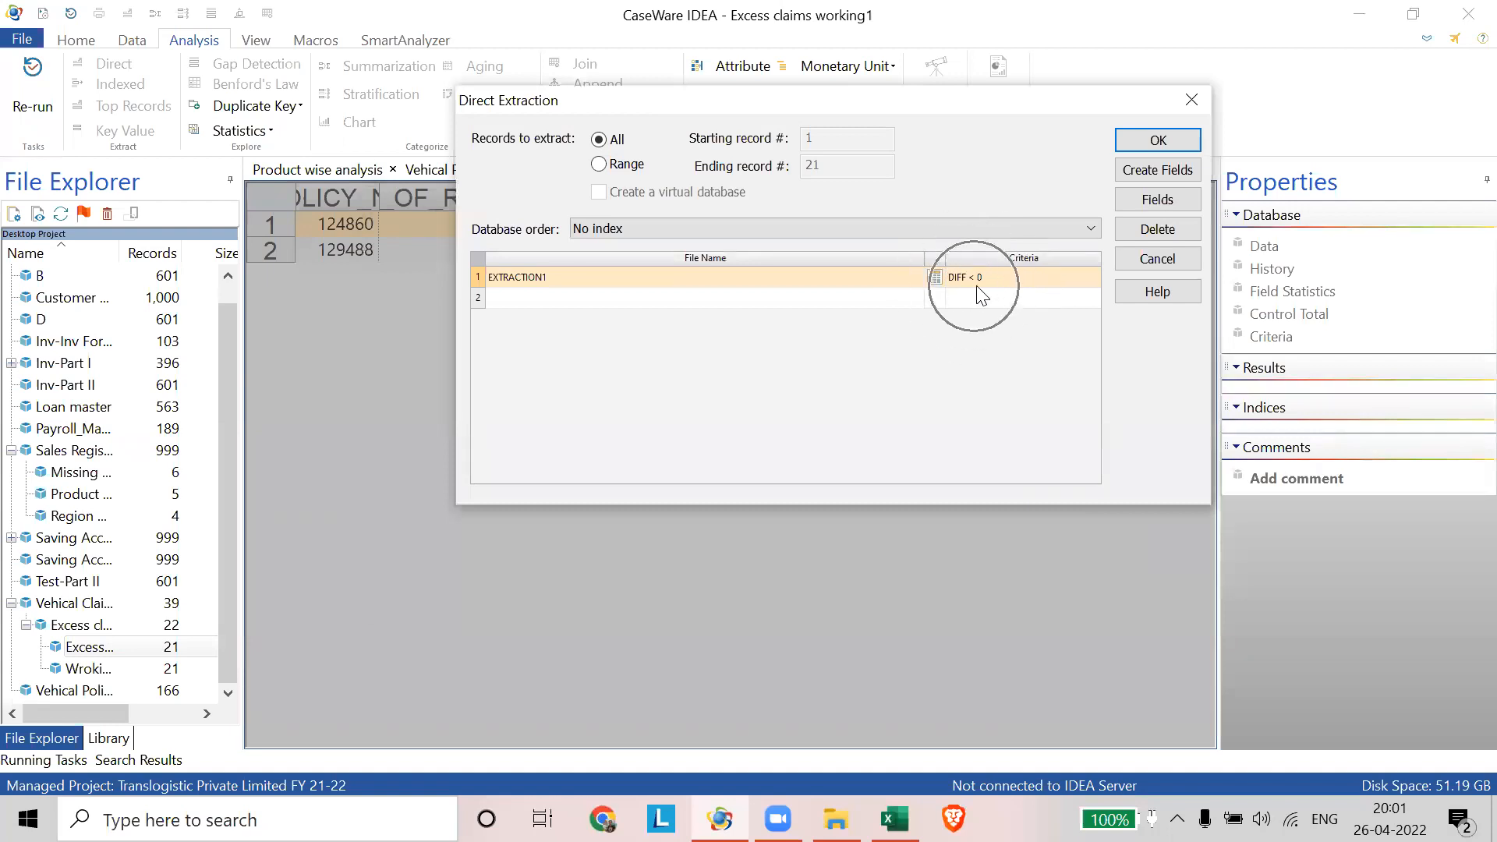
pyautogui.click(616, 276)
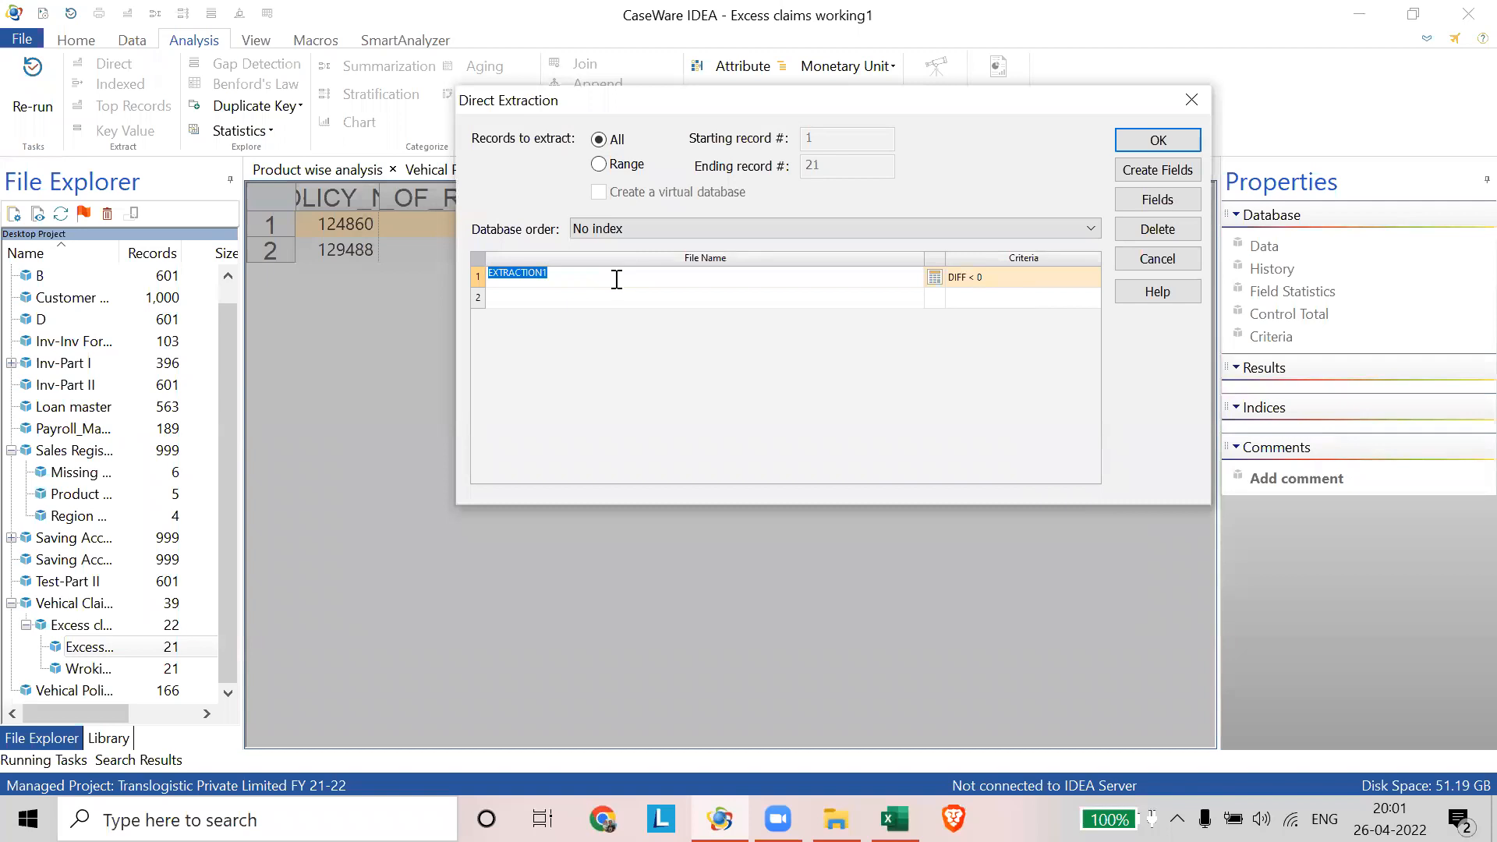
pyautogui.write('Excessclaims paiofd')
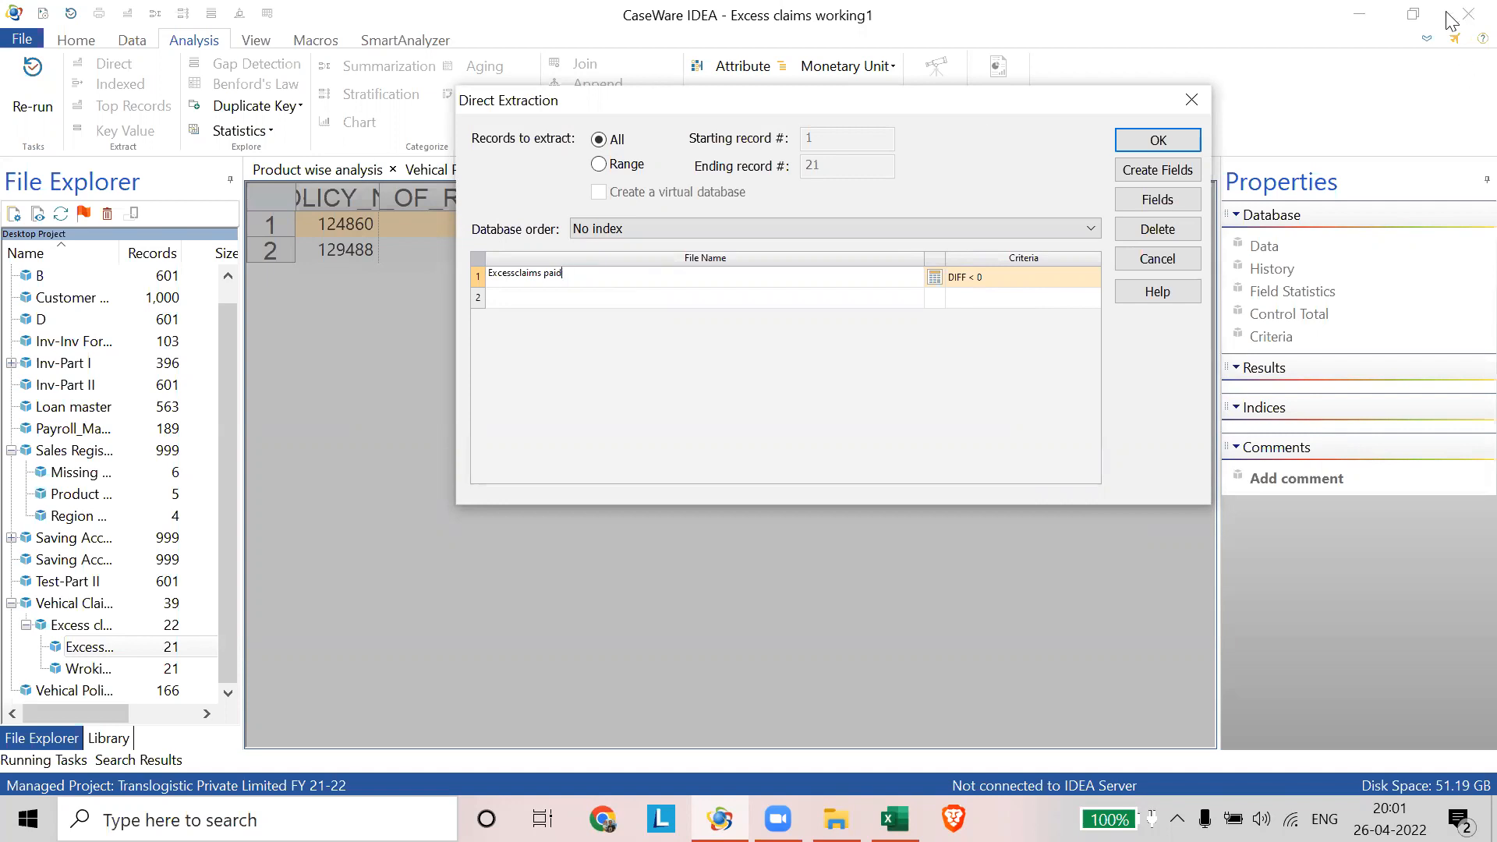
pyautogui.click(1159, 141)
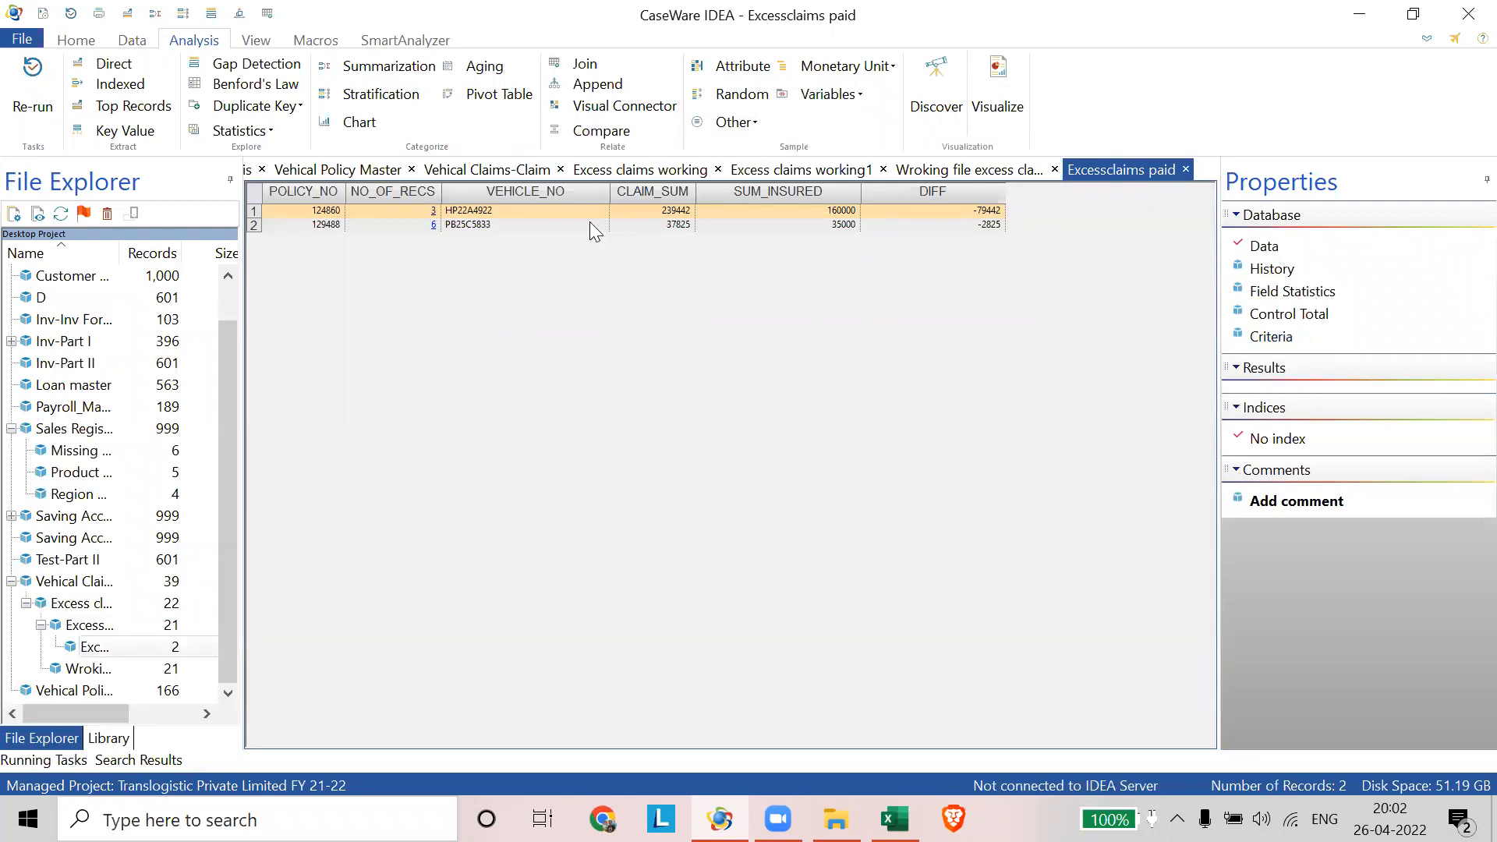
# - Enlarge the Excessclaims paid records and widen the File Explorer and its Name column to fit the full database names
pyautogui.click(978, 170)
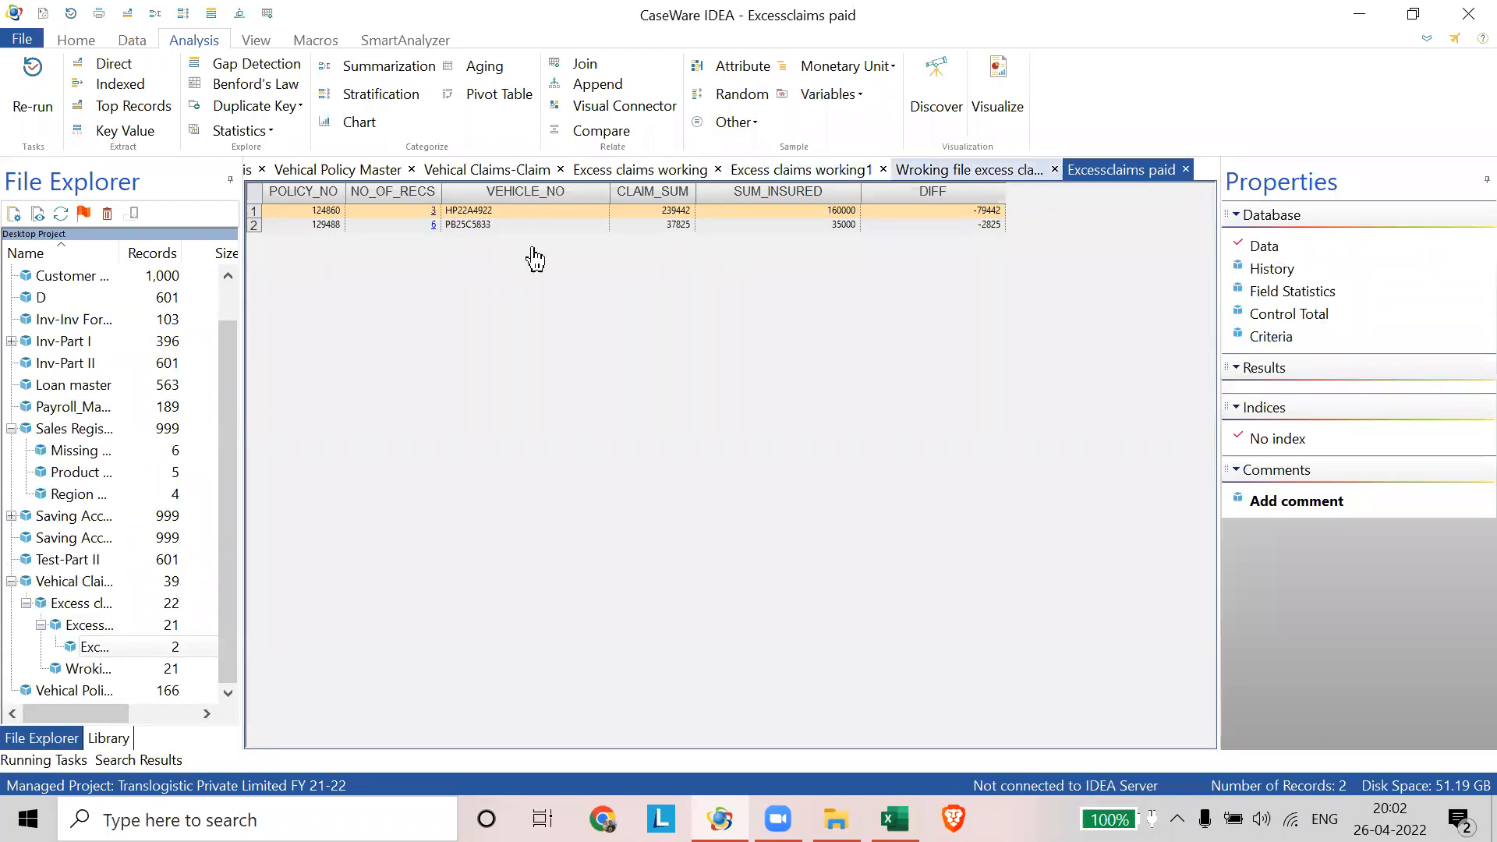
pyautogui.click(1115, 171)
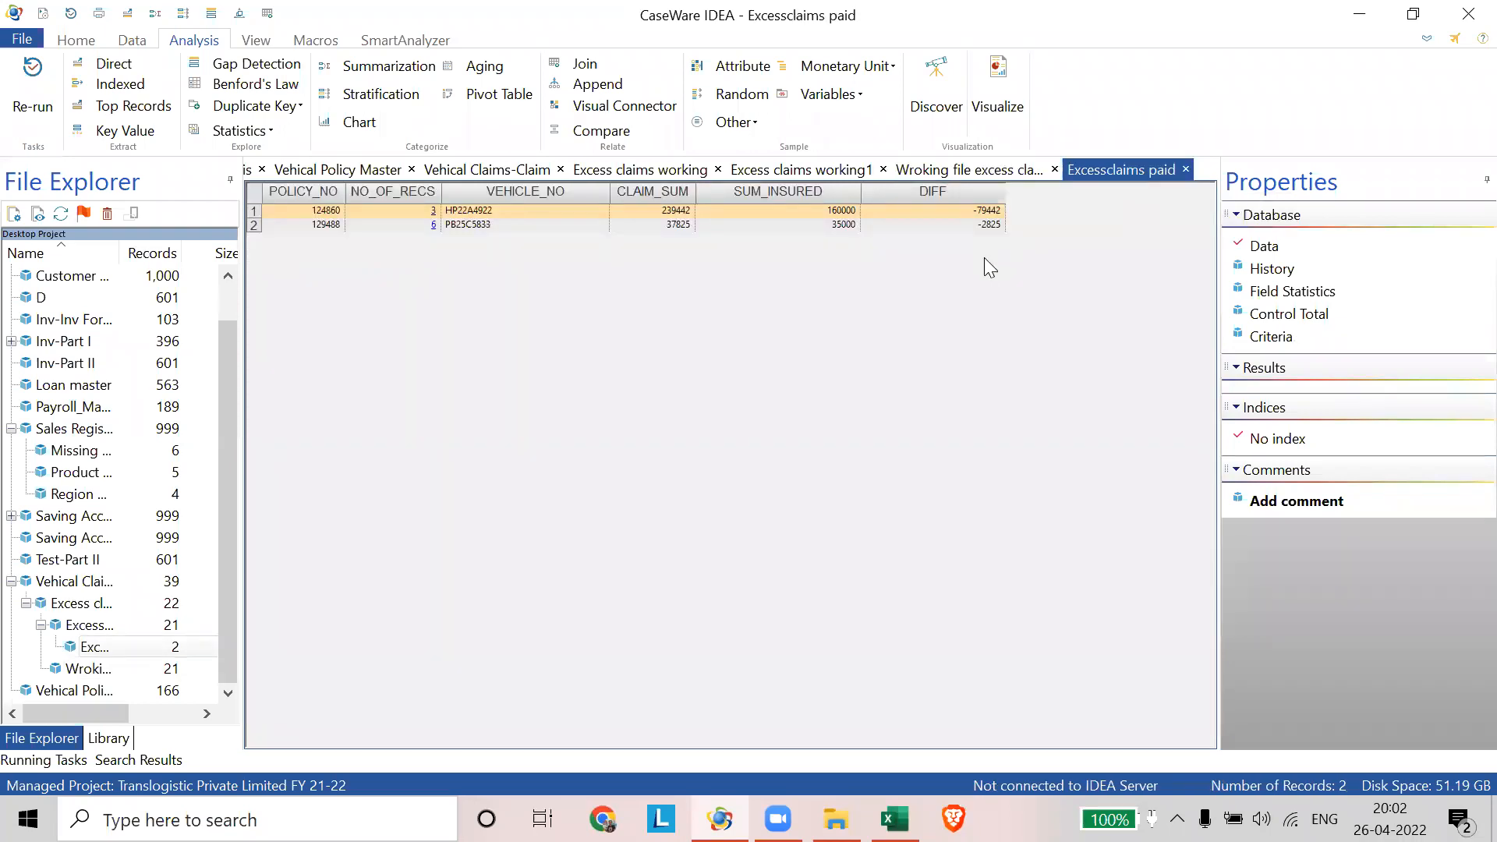
pyautogui.scroll(2, 959, 250)
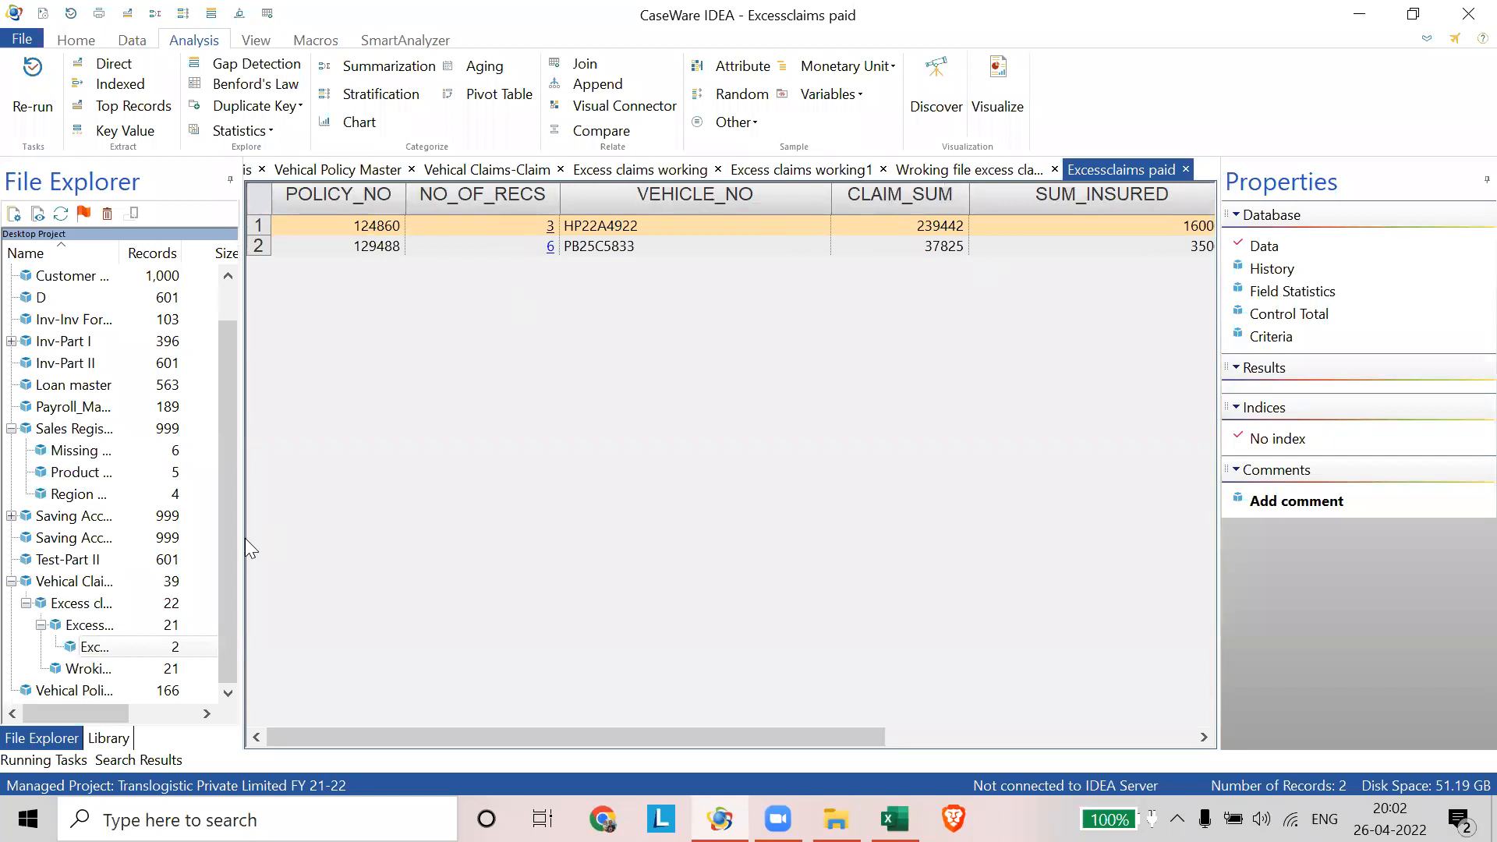
pyautogui.moveTo(243, 537); pyautogui.dragTo(358, 561)
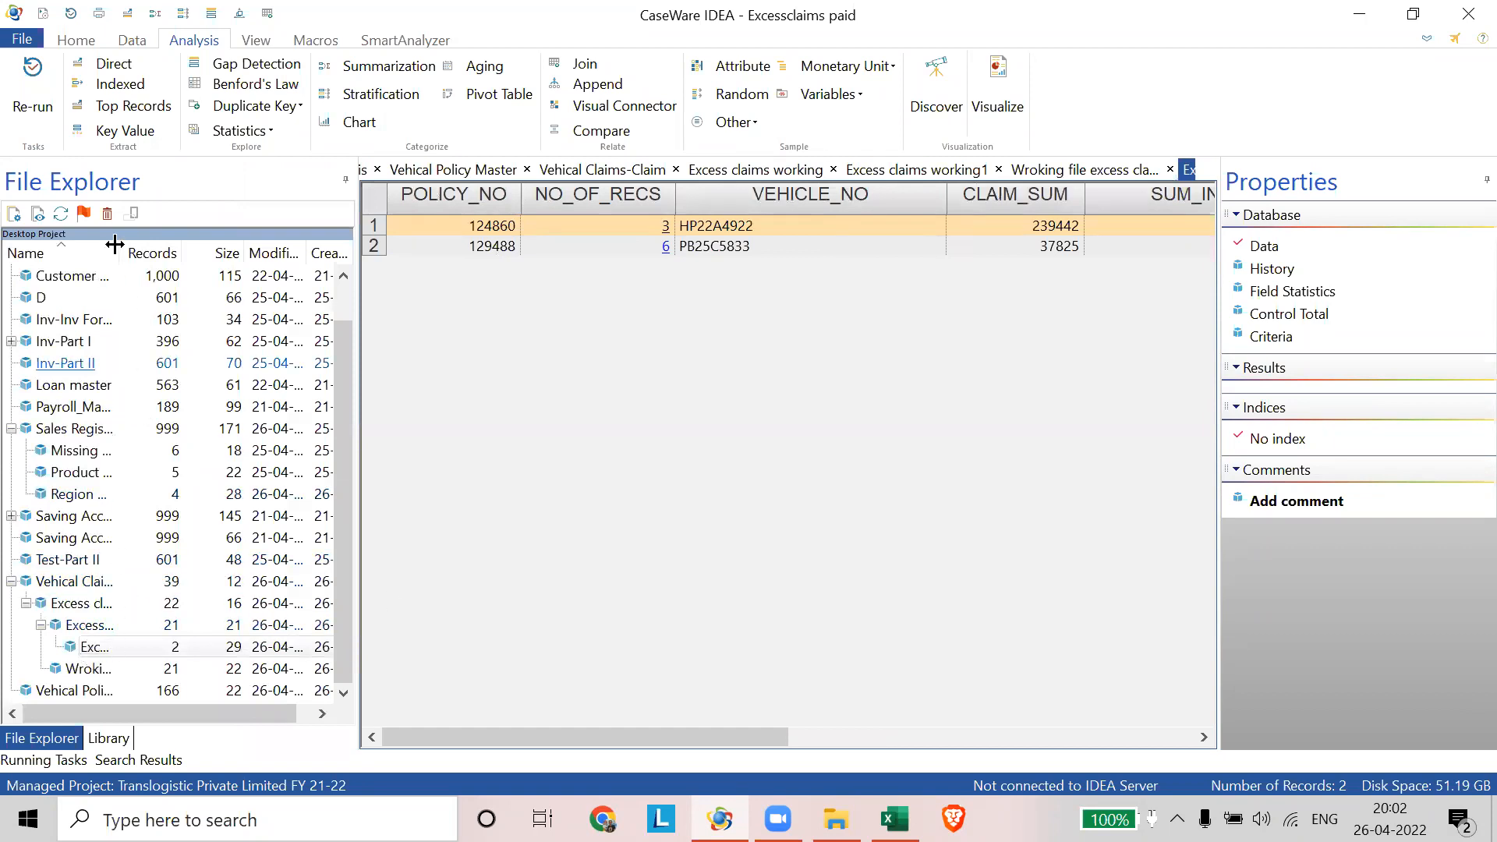
pyautogui.moveTo(217, 264); pyautogui.dragTo(235, 263)
pyautogui.press('ctrl')
pyautogui.press('ctrl')
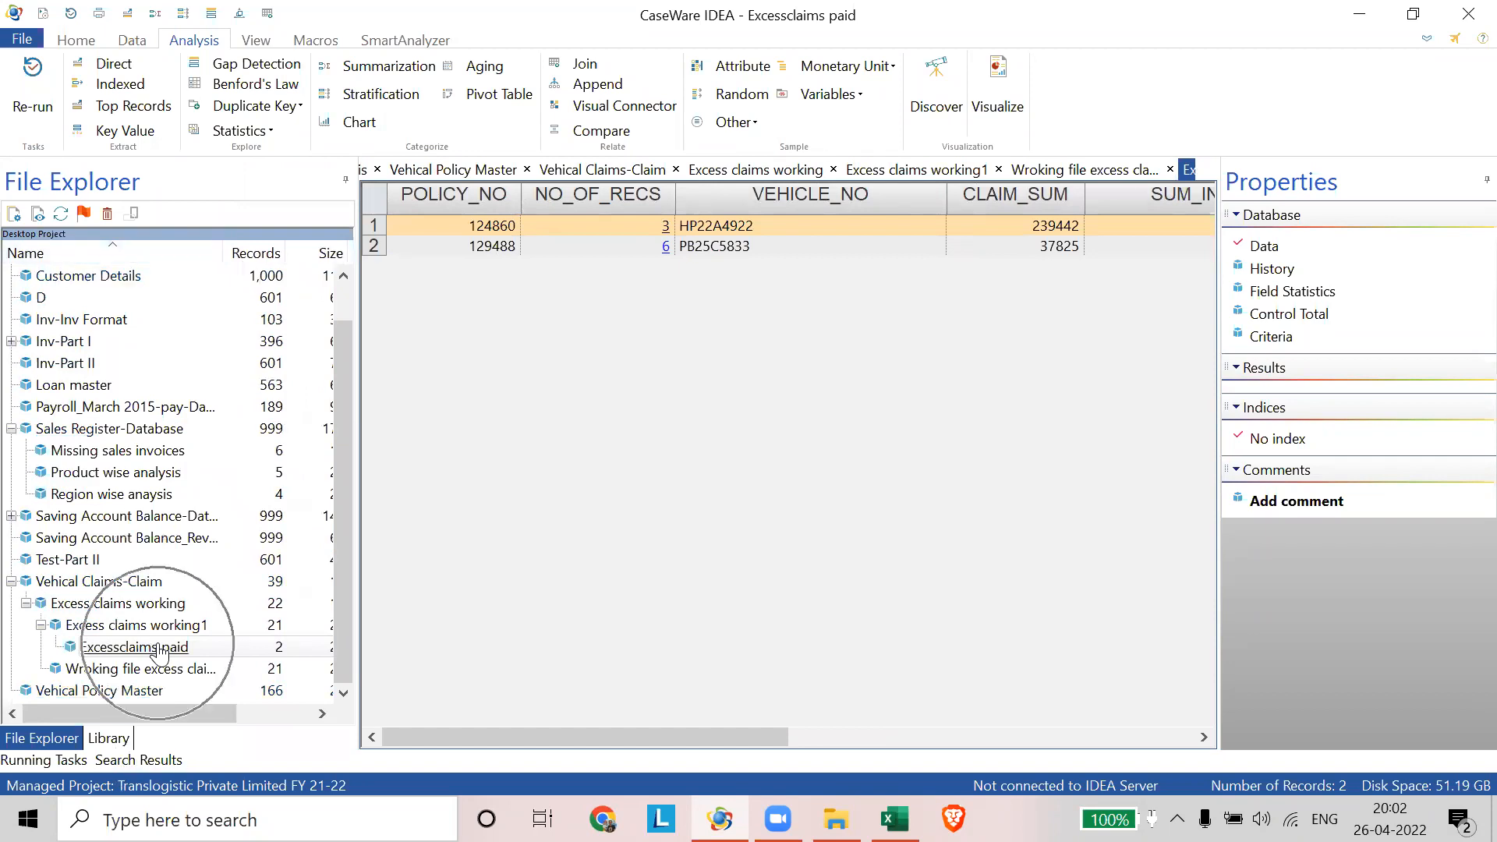
# - Clear the DIFF < 0 criterion on Excess claims working1 and return to Excessclaims paid
pyautogui.doubleClick(161, 626)
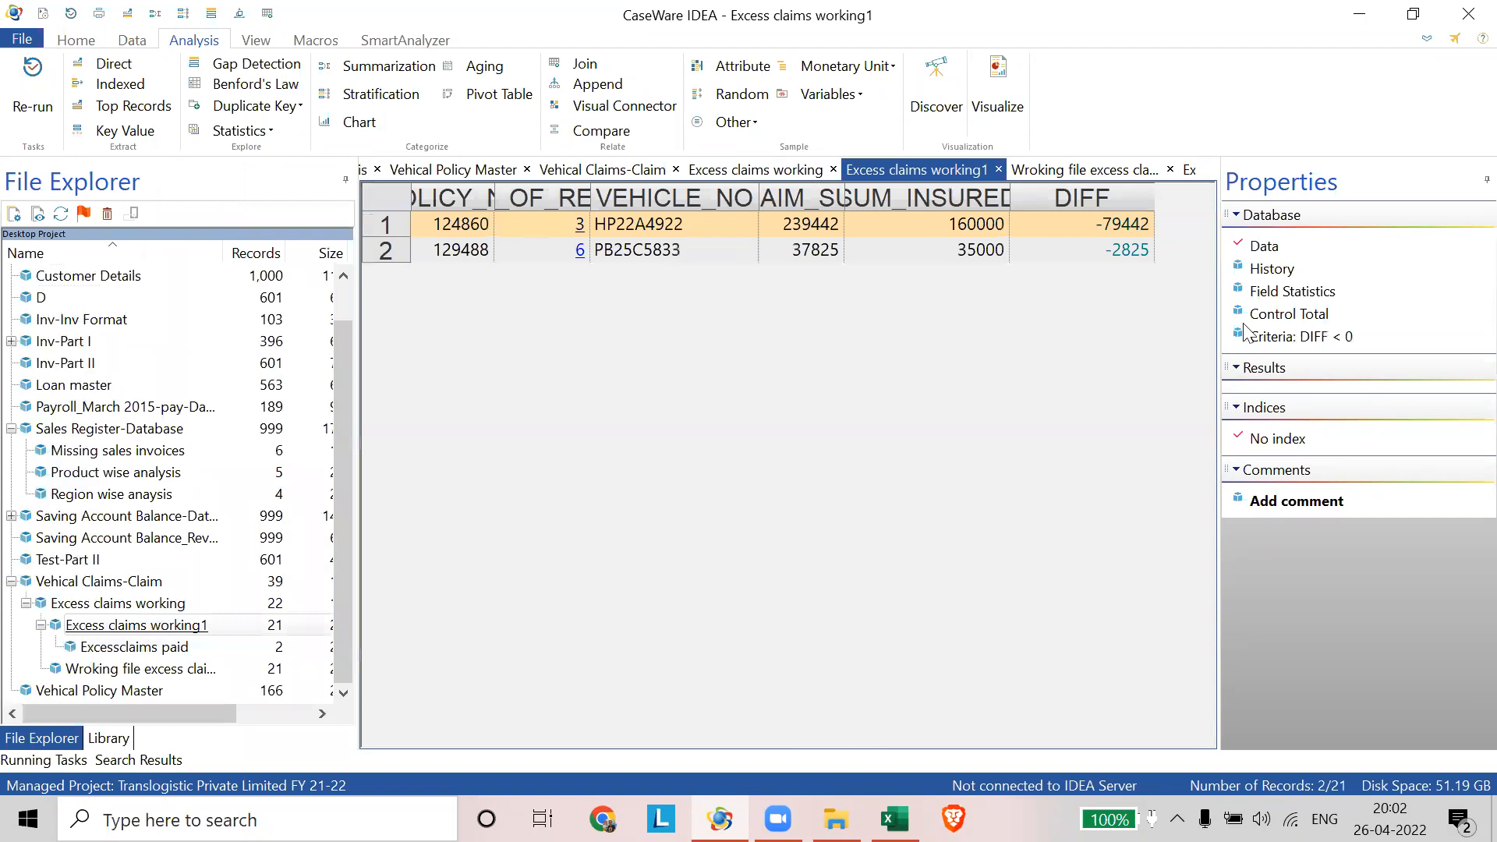
pyautogui.click(1282, 338)
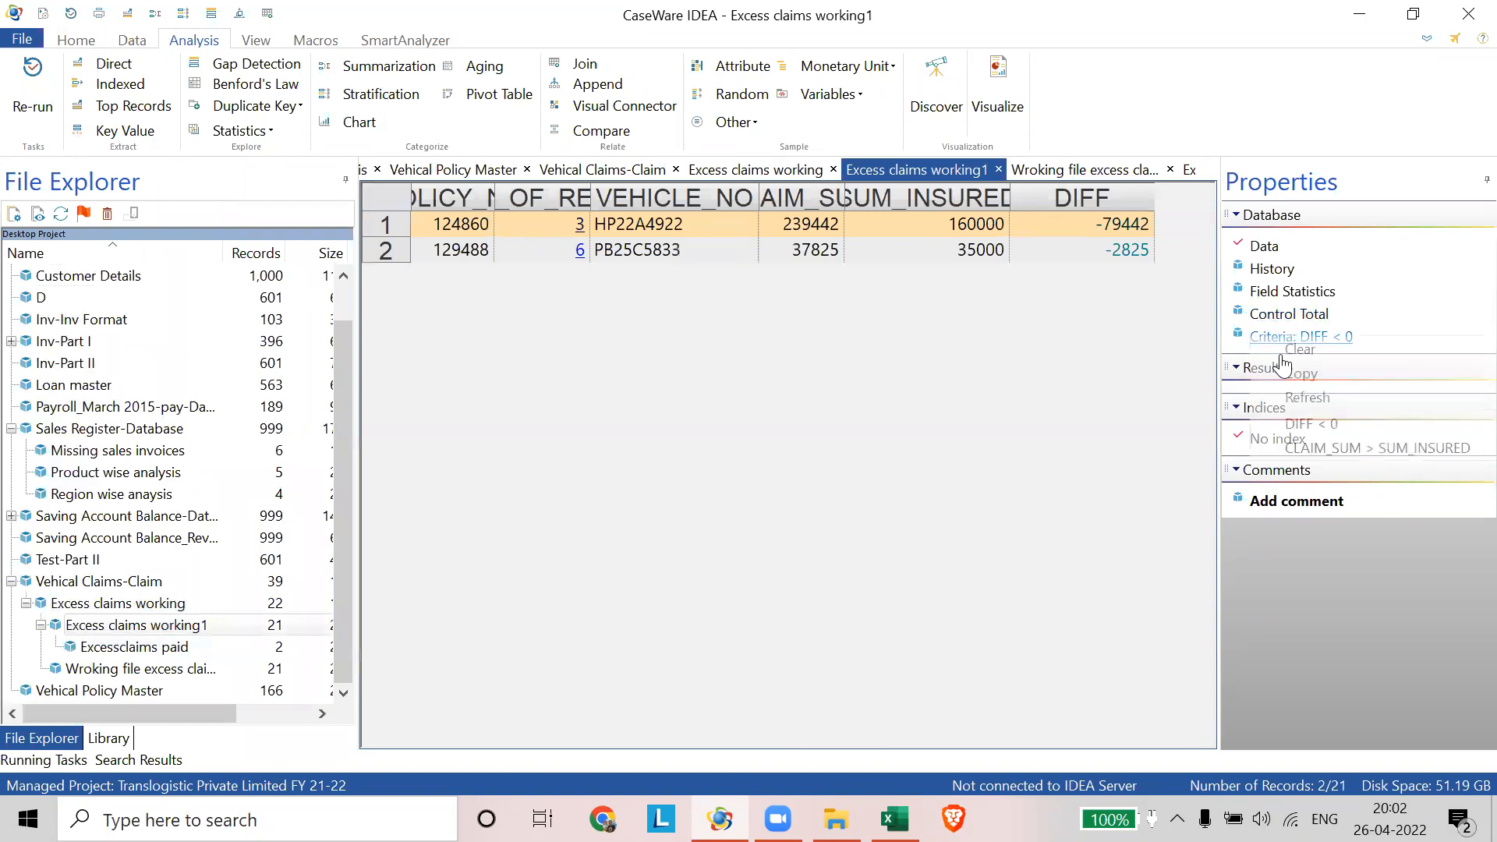
pyautogui.click(1298, 349)
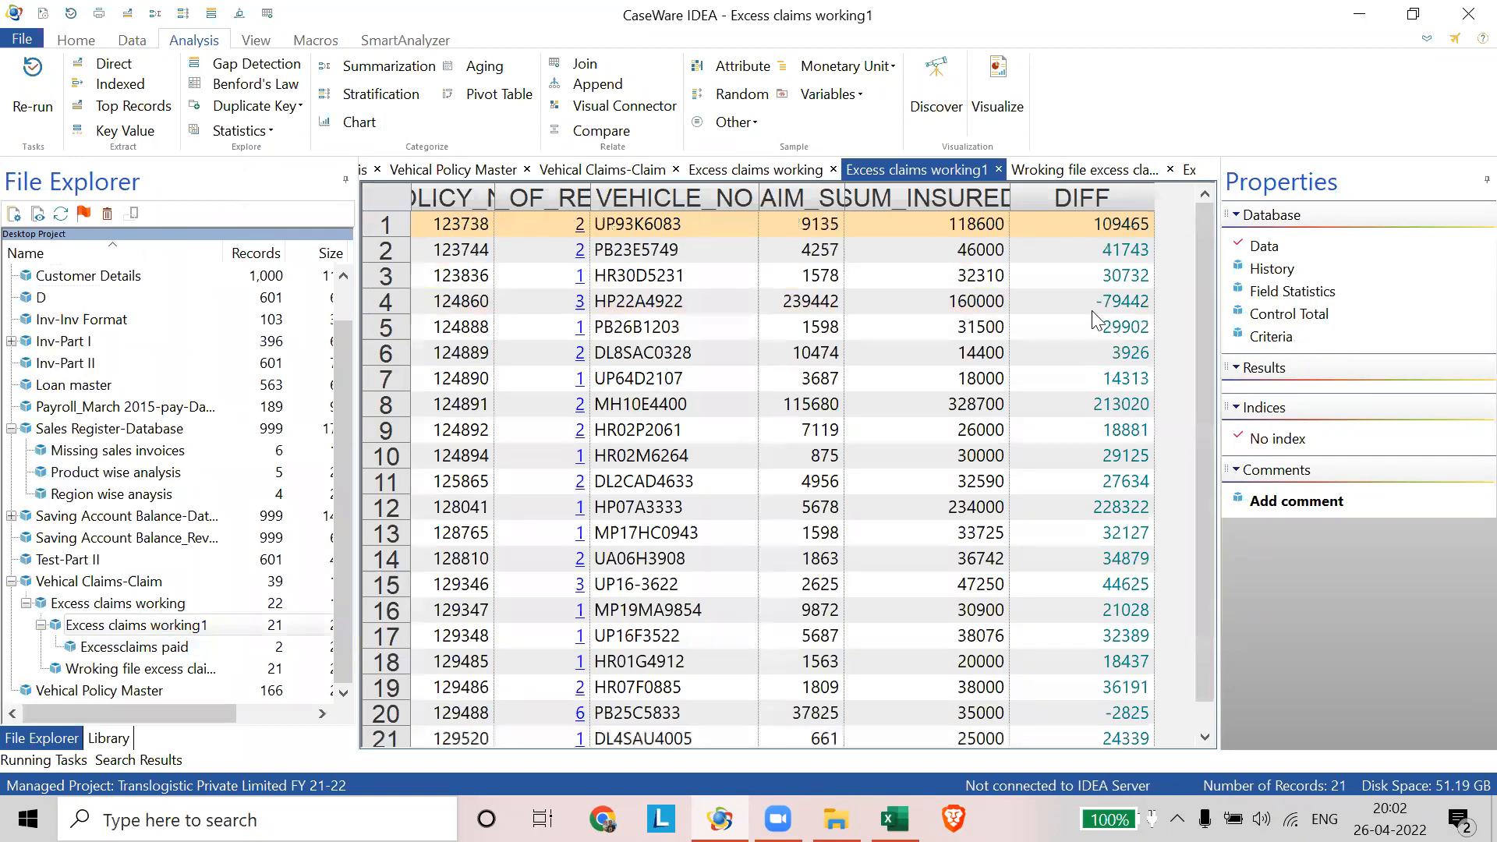
pyautogui.press('Down')
pyautogui.press('Return')
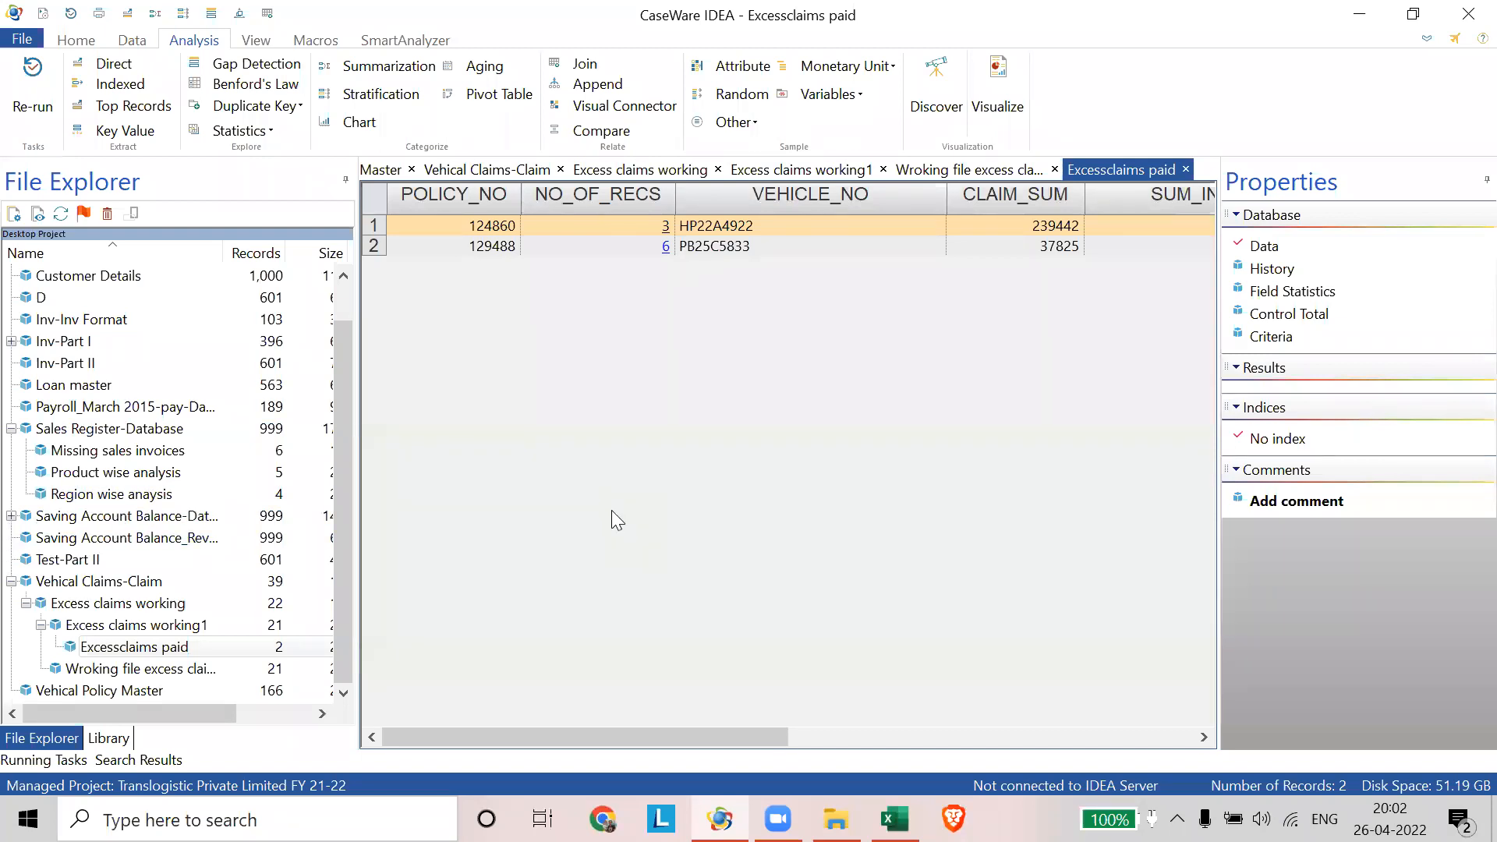
# - Clear the CLAIM_SUM > SUM_INSURED criterion on Wroking file excess claims
pyautogui.click(958, 170)
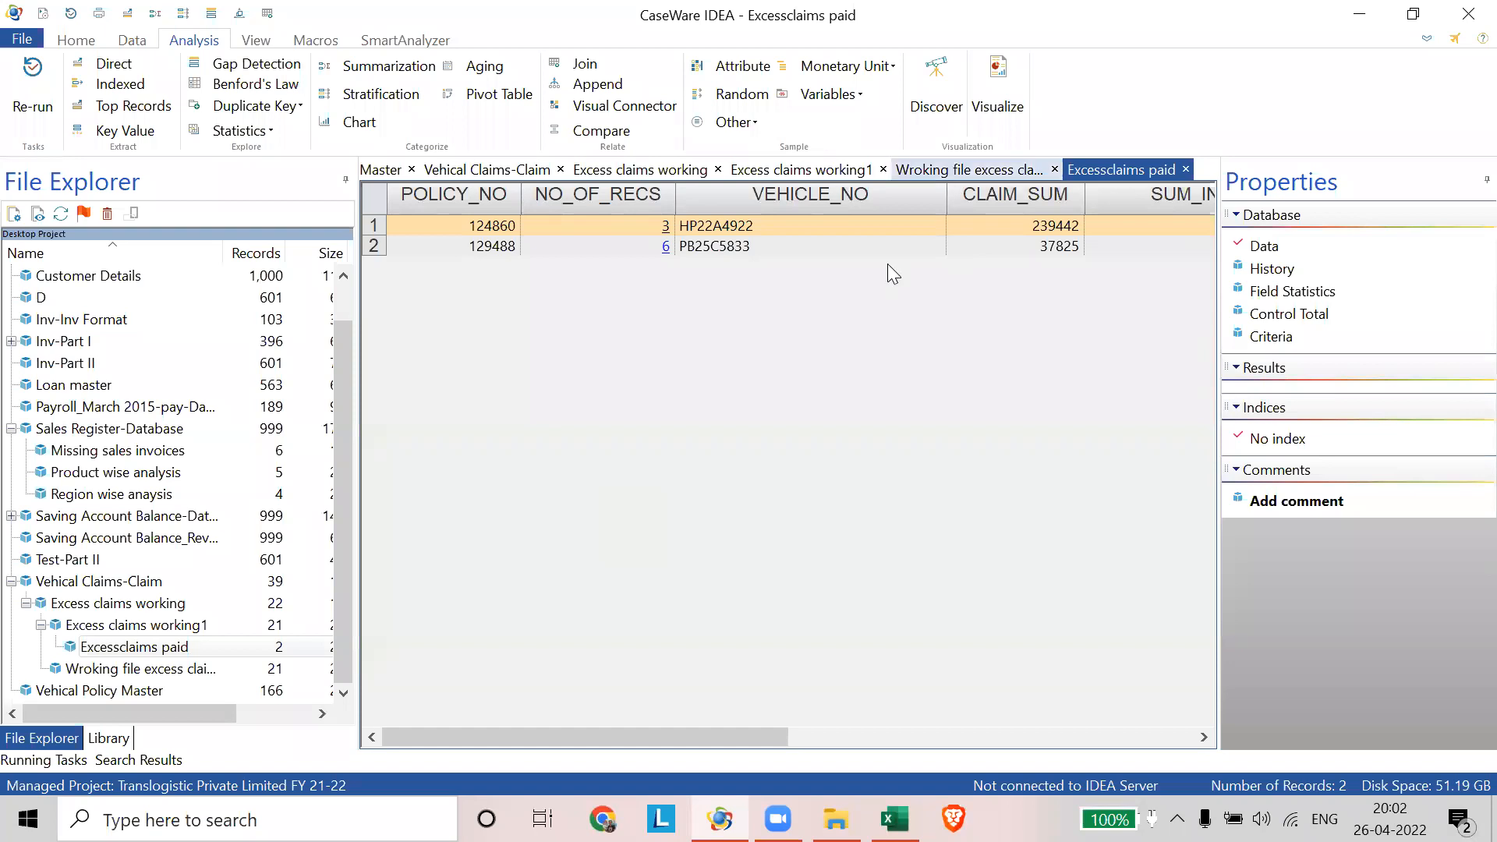
pyautogui.rightClick(1318, 338)
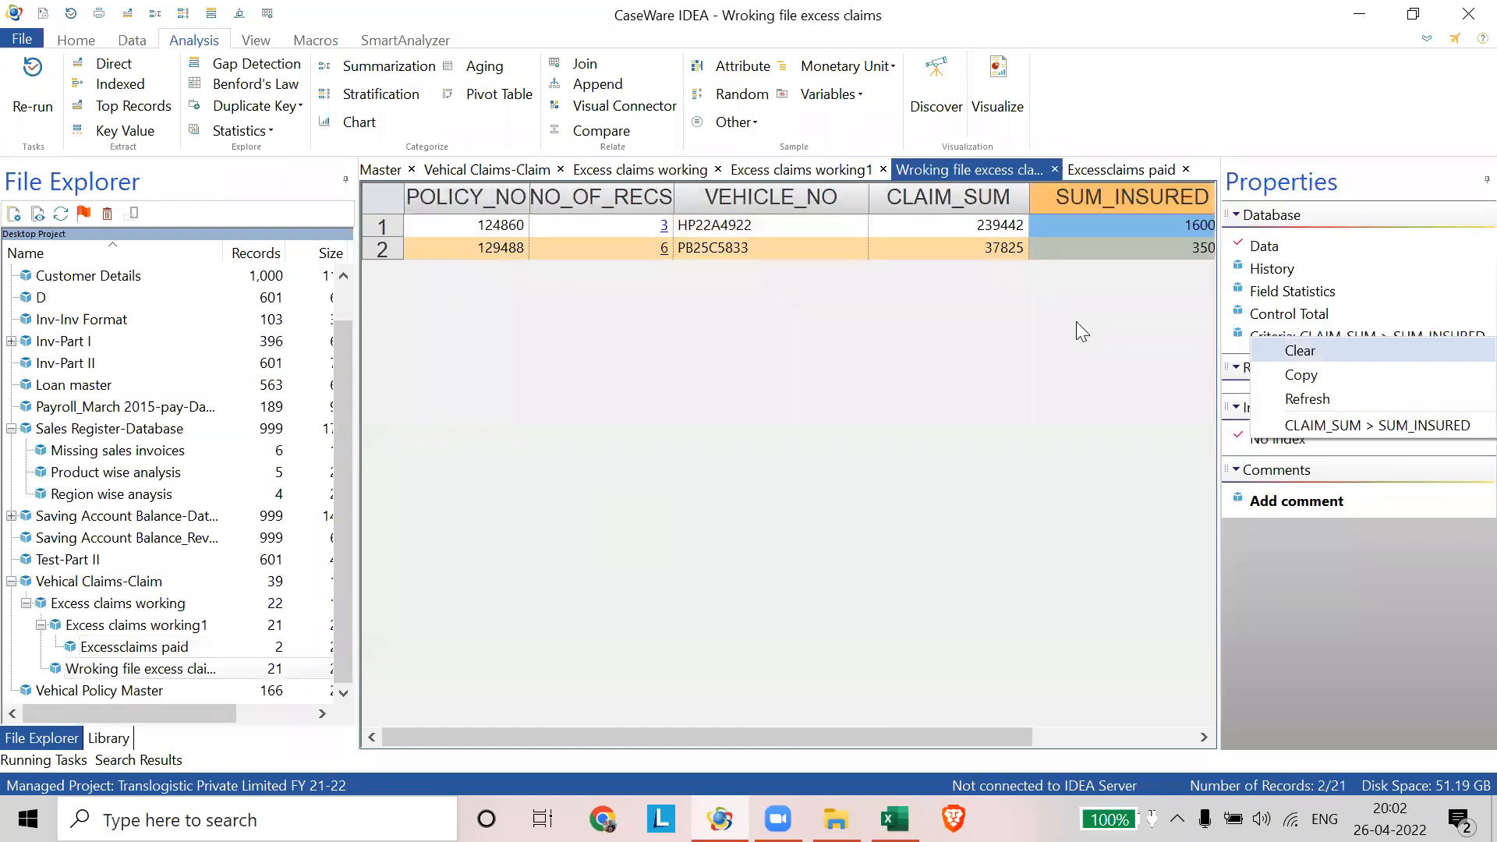
pyautogui.click(1299, 351)
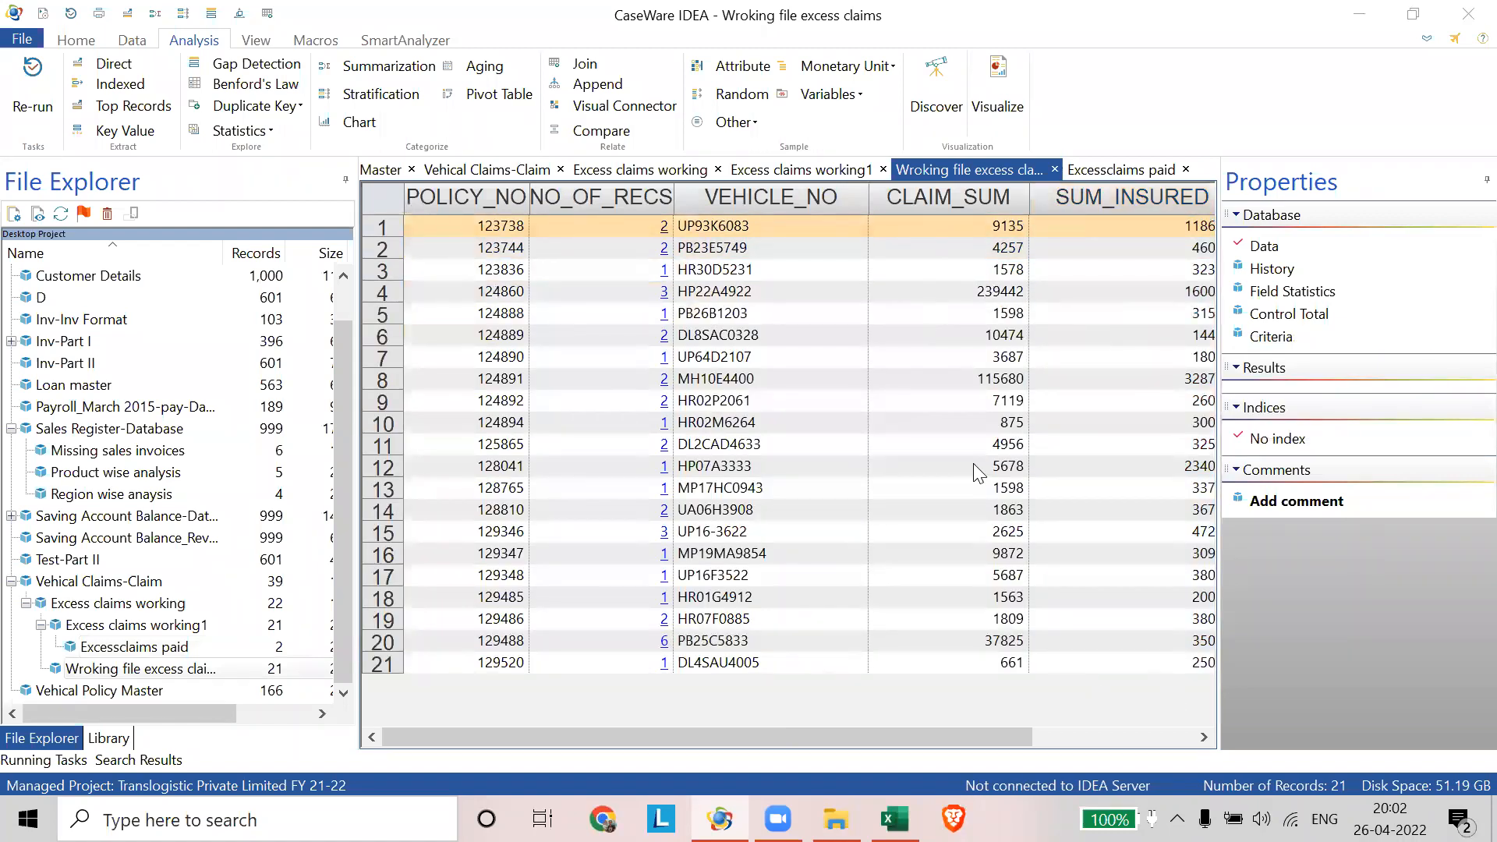
# - Build the criterion DIFF < 0 for Excess claims working1 in the Equation Editor and apply it
pyautogui.click(815, 169)
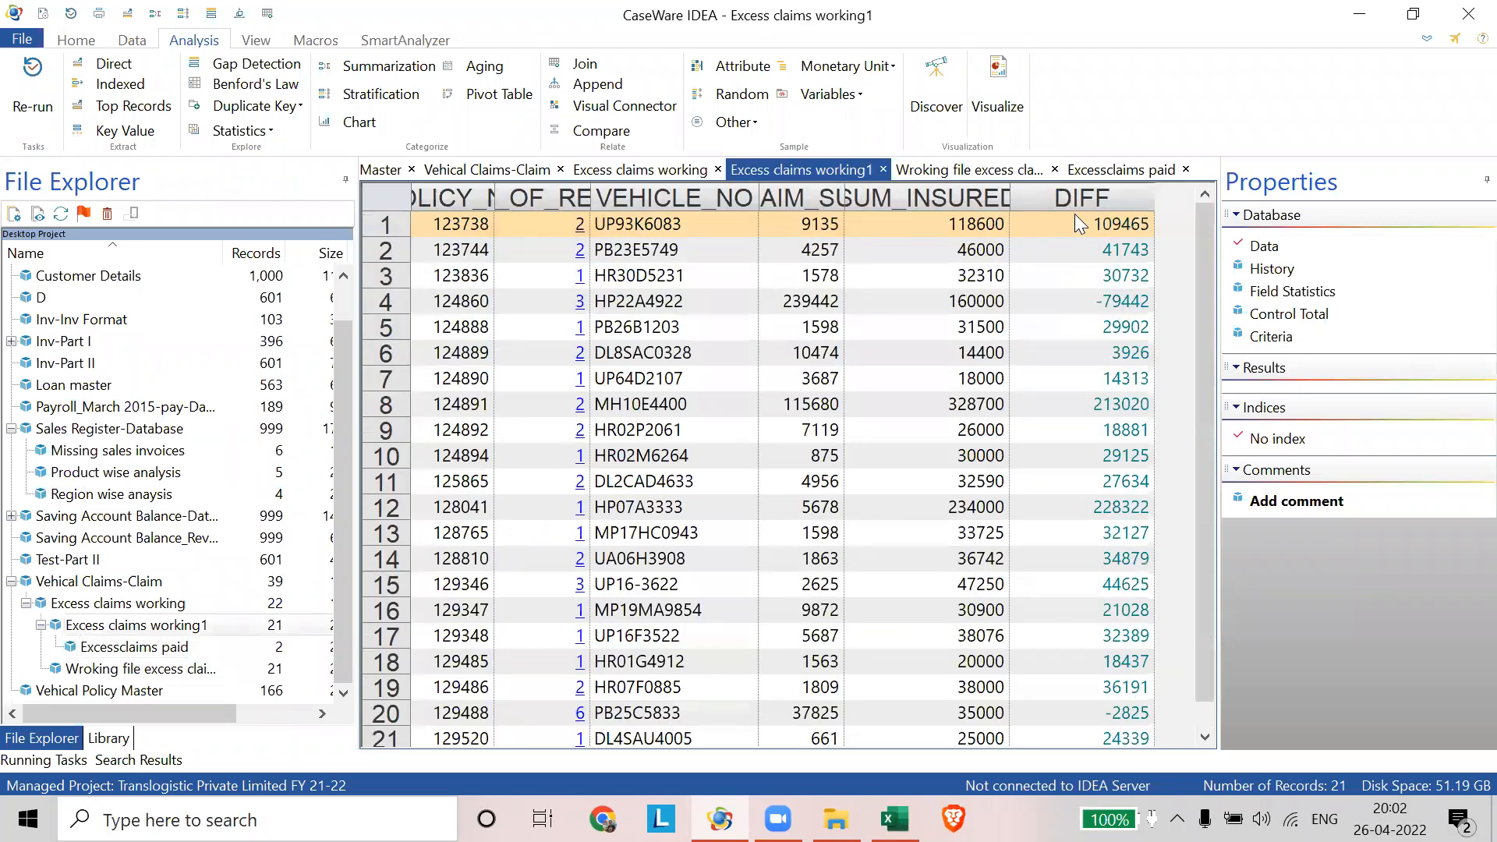
pyautogui.click(1272, 337)
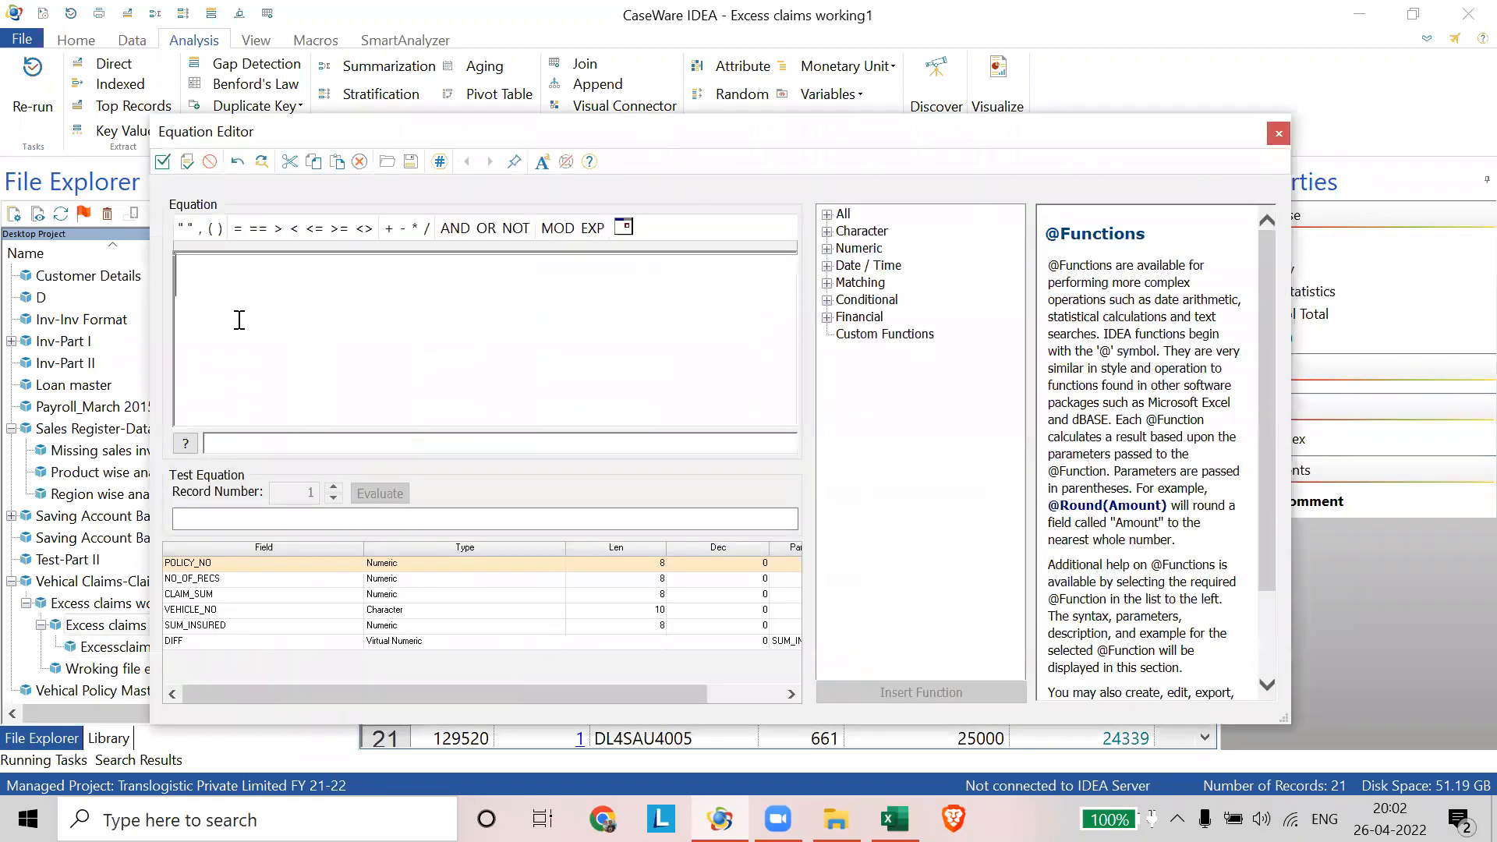
pyautogui.write('di')
pyautogui.press('Return')
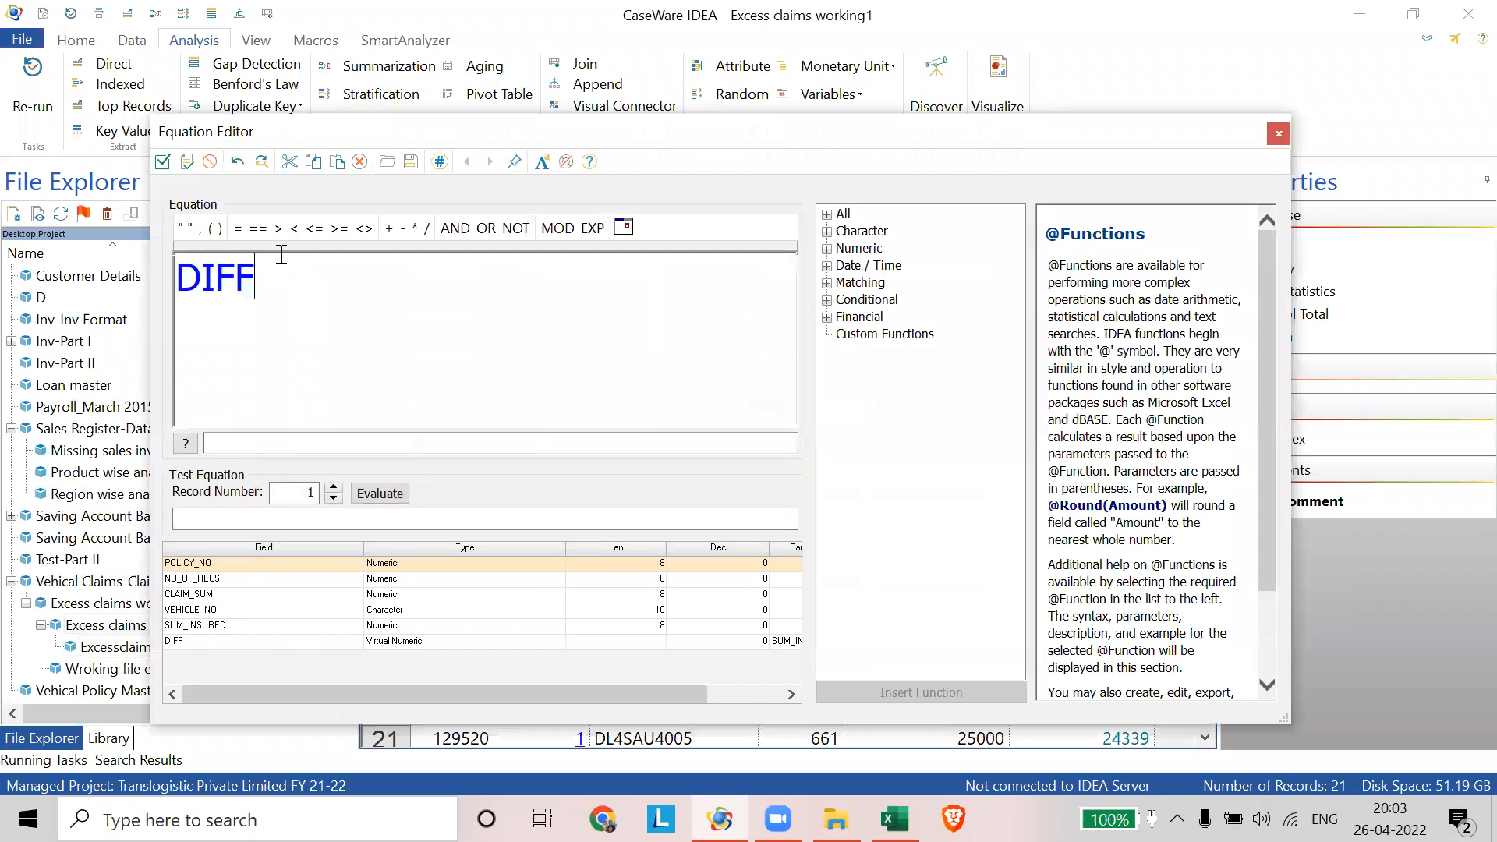
pyautogui.click(294, 228)
pyautogui.write('0')
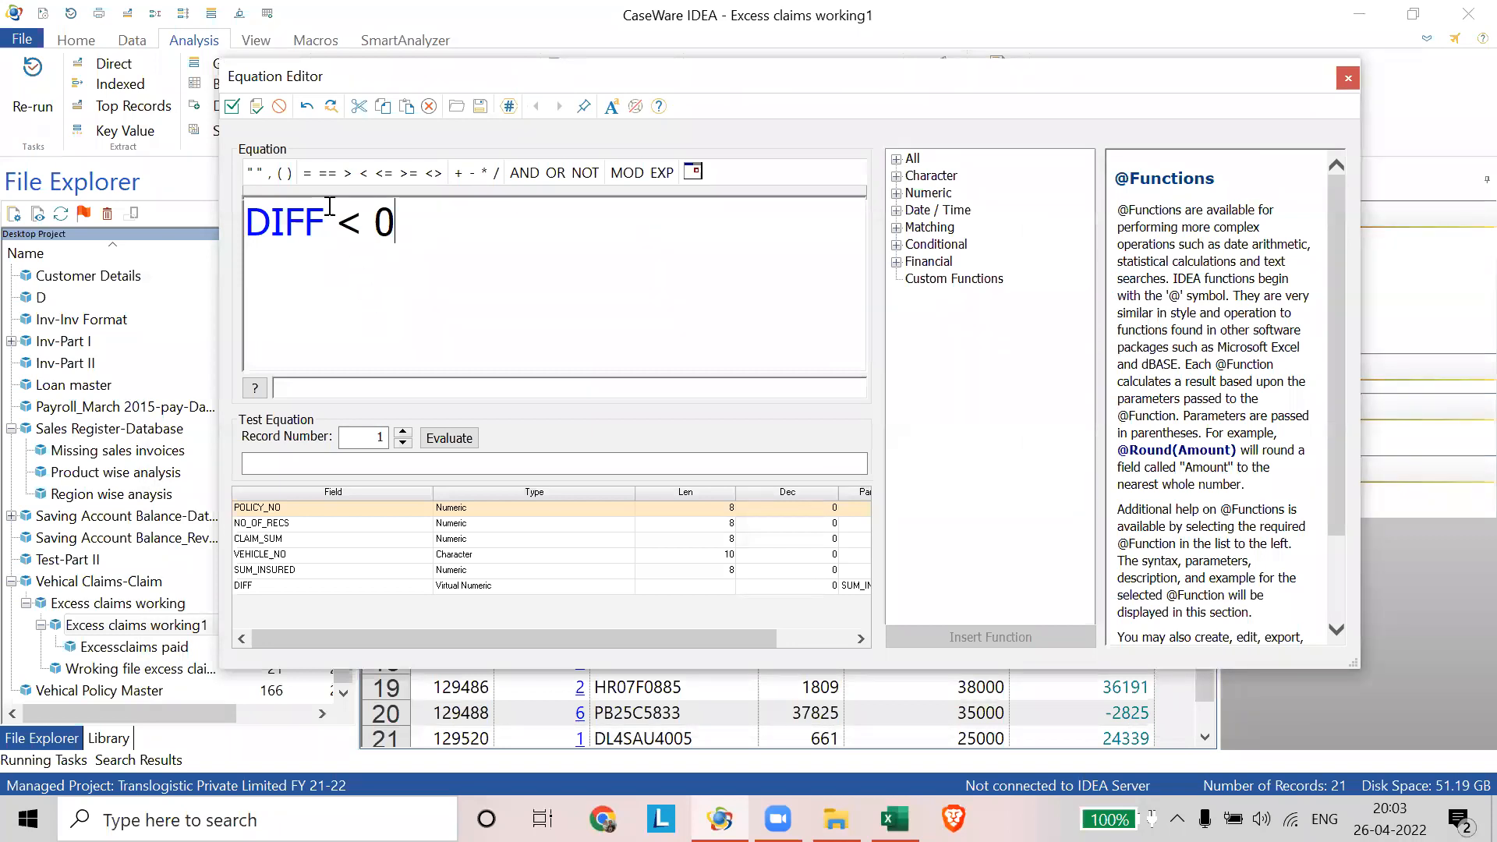
pyautogui.click(230, 108)
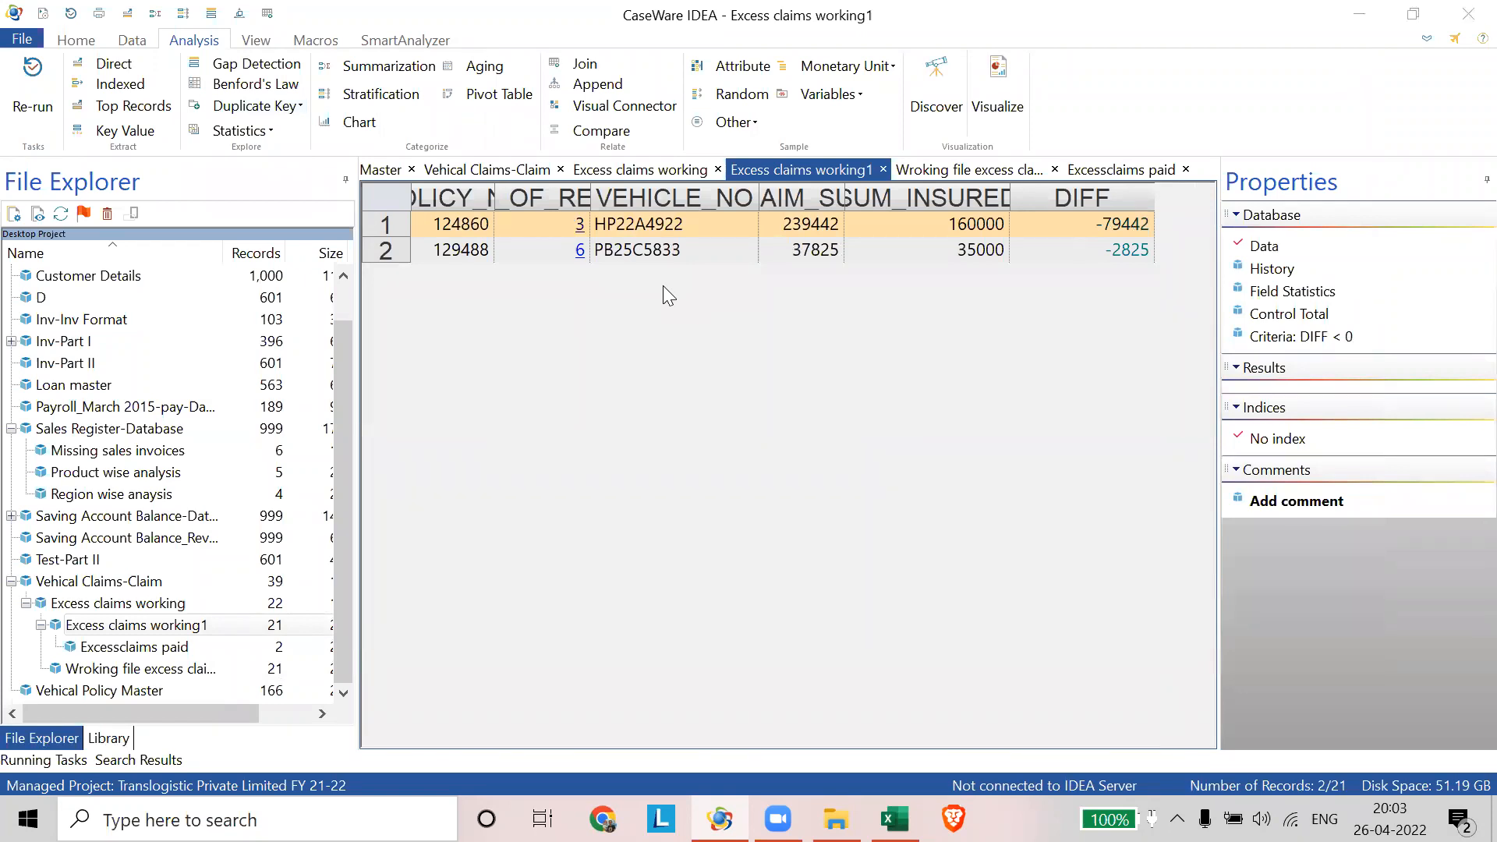
# - Open Excessclaims paid and examine its available export formats and the Save Database As options
pyautogui.doubleClick(134, 646)
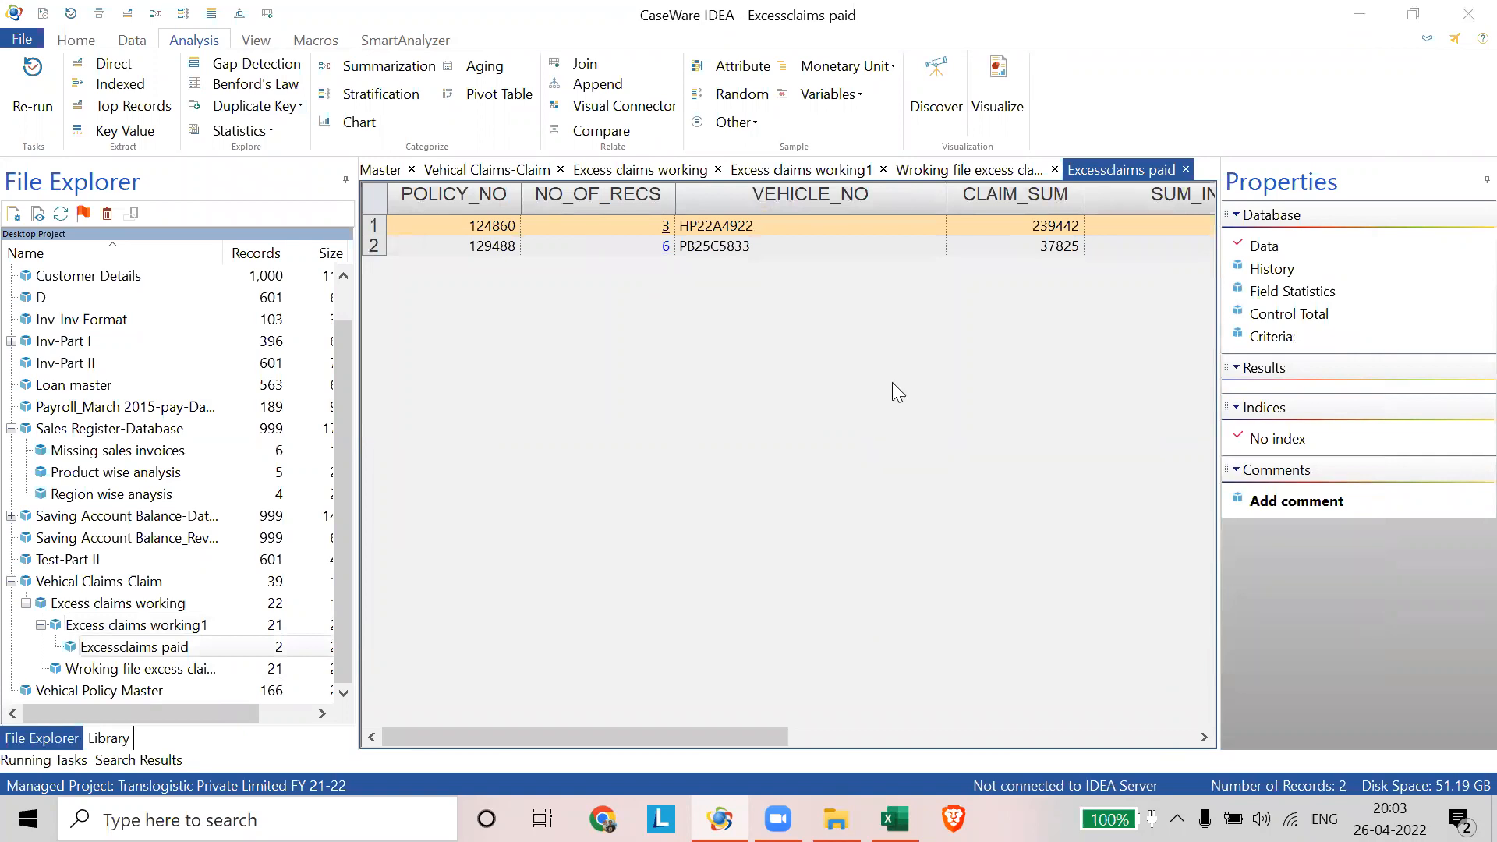
pyautogui.click(75, 39)
pyautogui.click(460, 68)
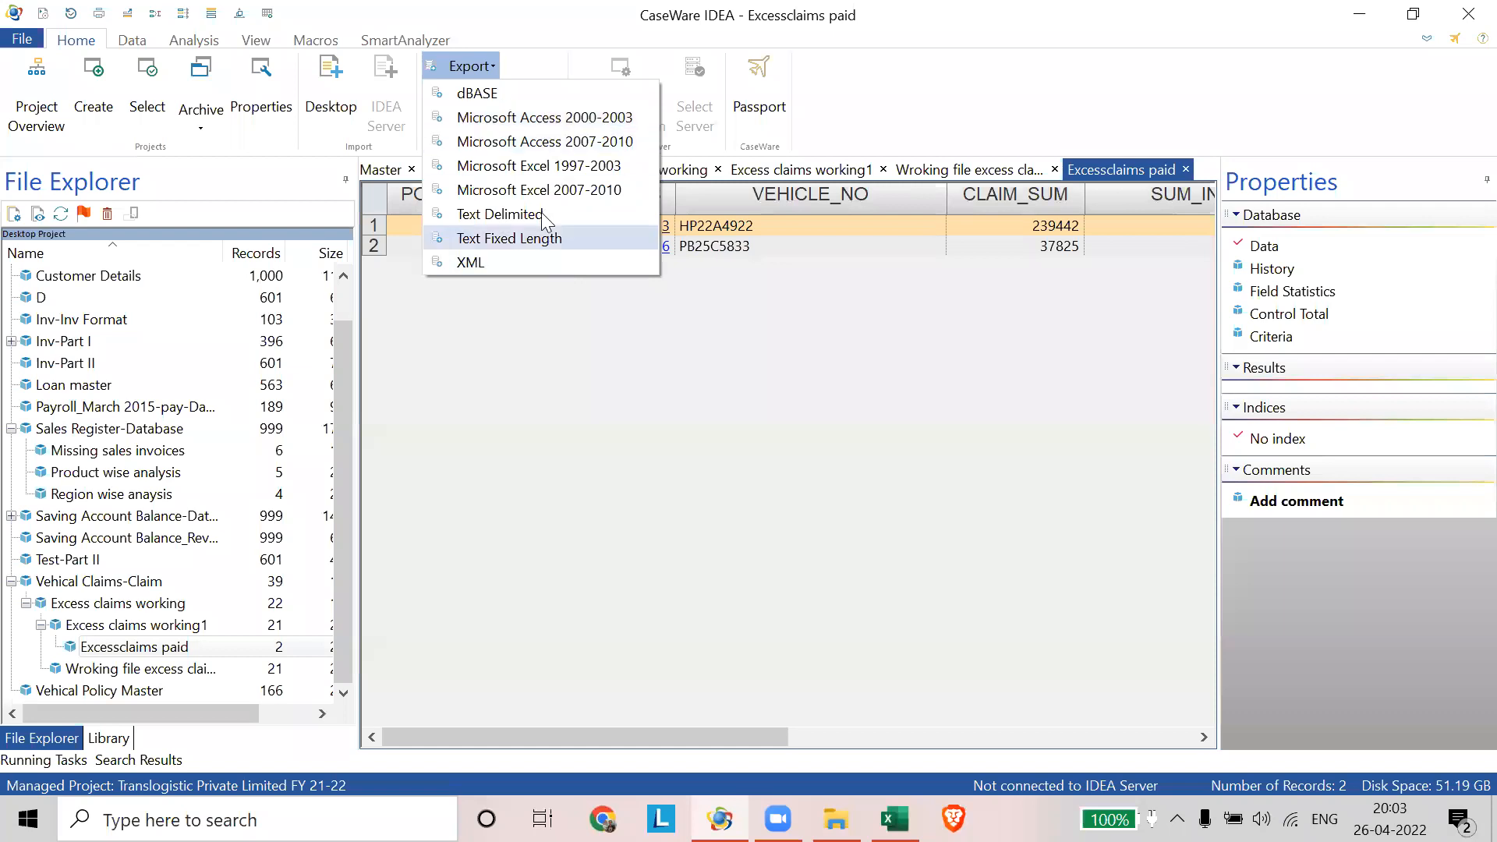
pyautogui.click(569, 430)
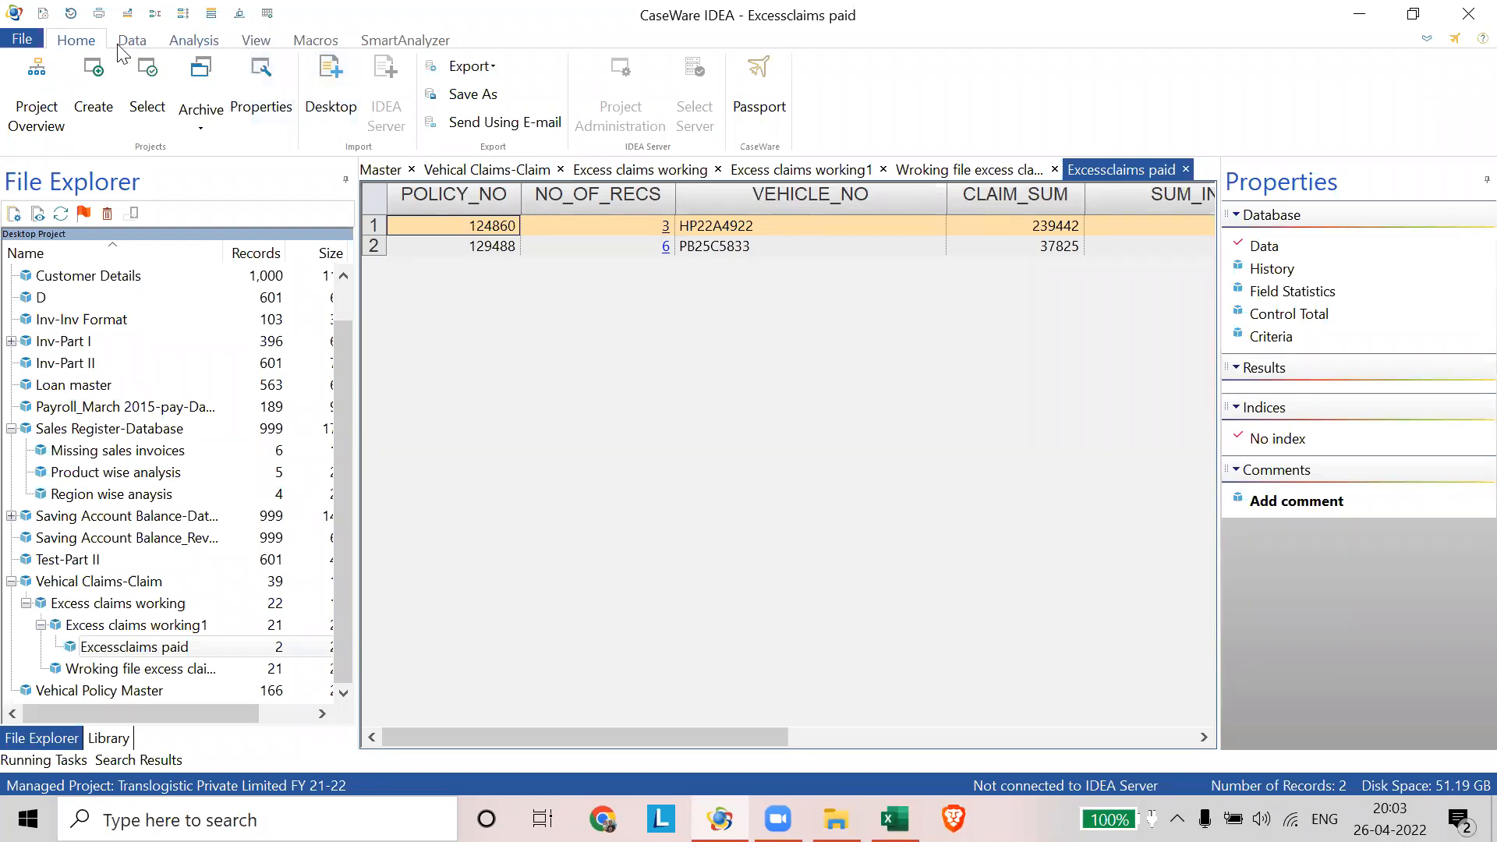
pyautogui.click(467, 66)
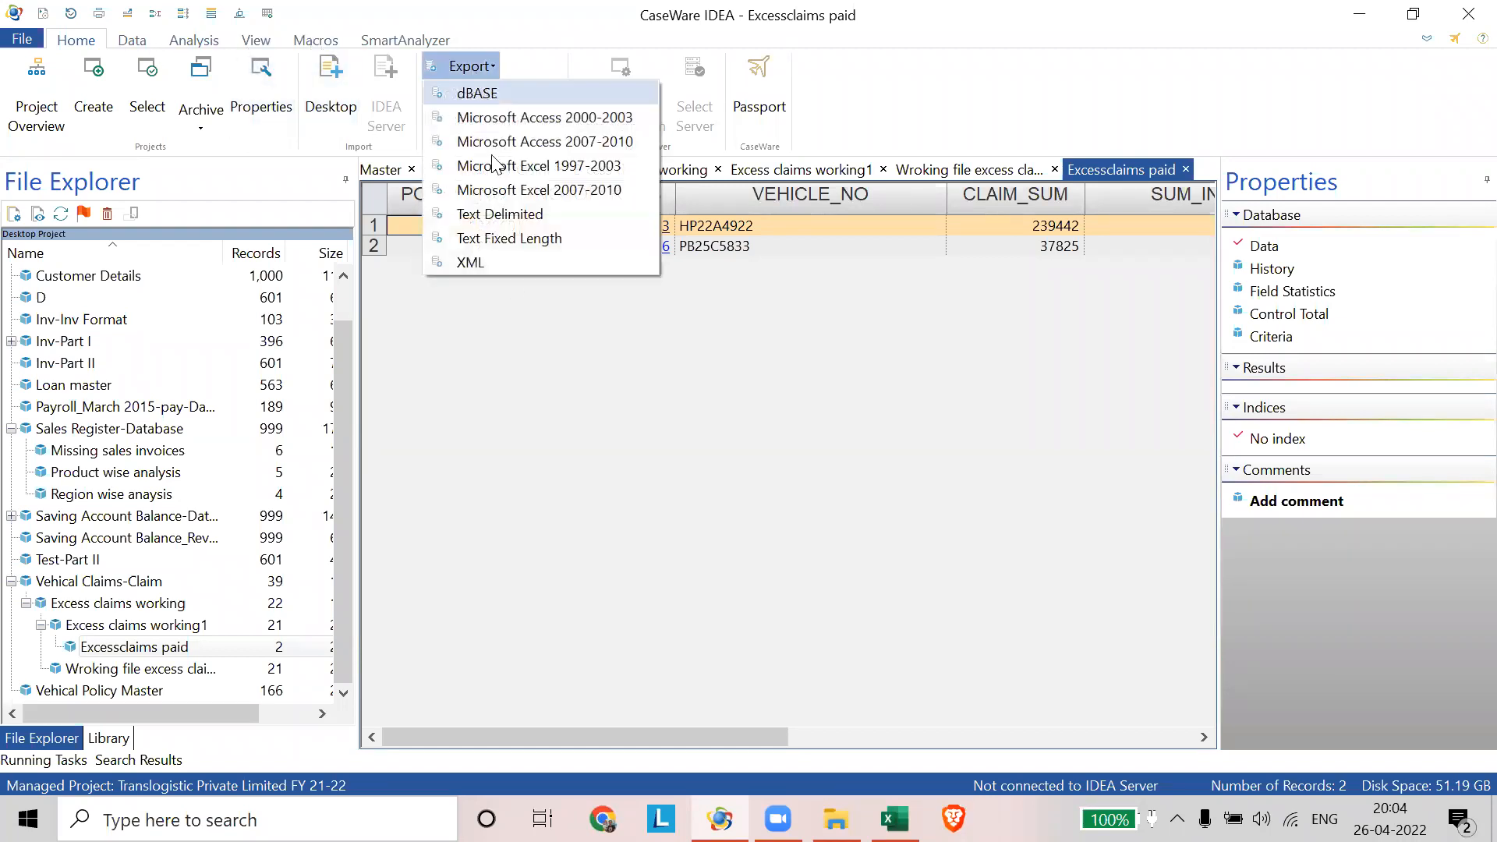
pyautogui.click(484, 225)
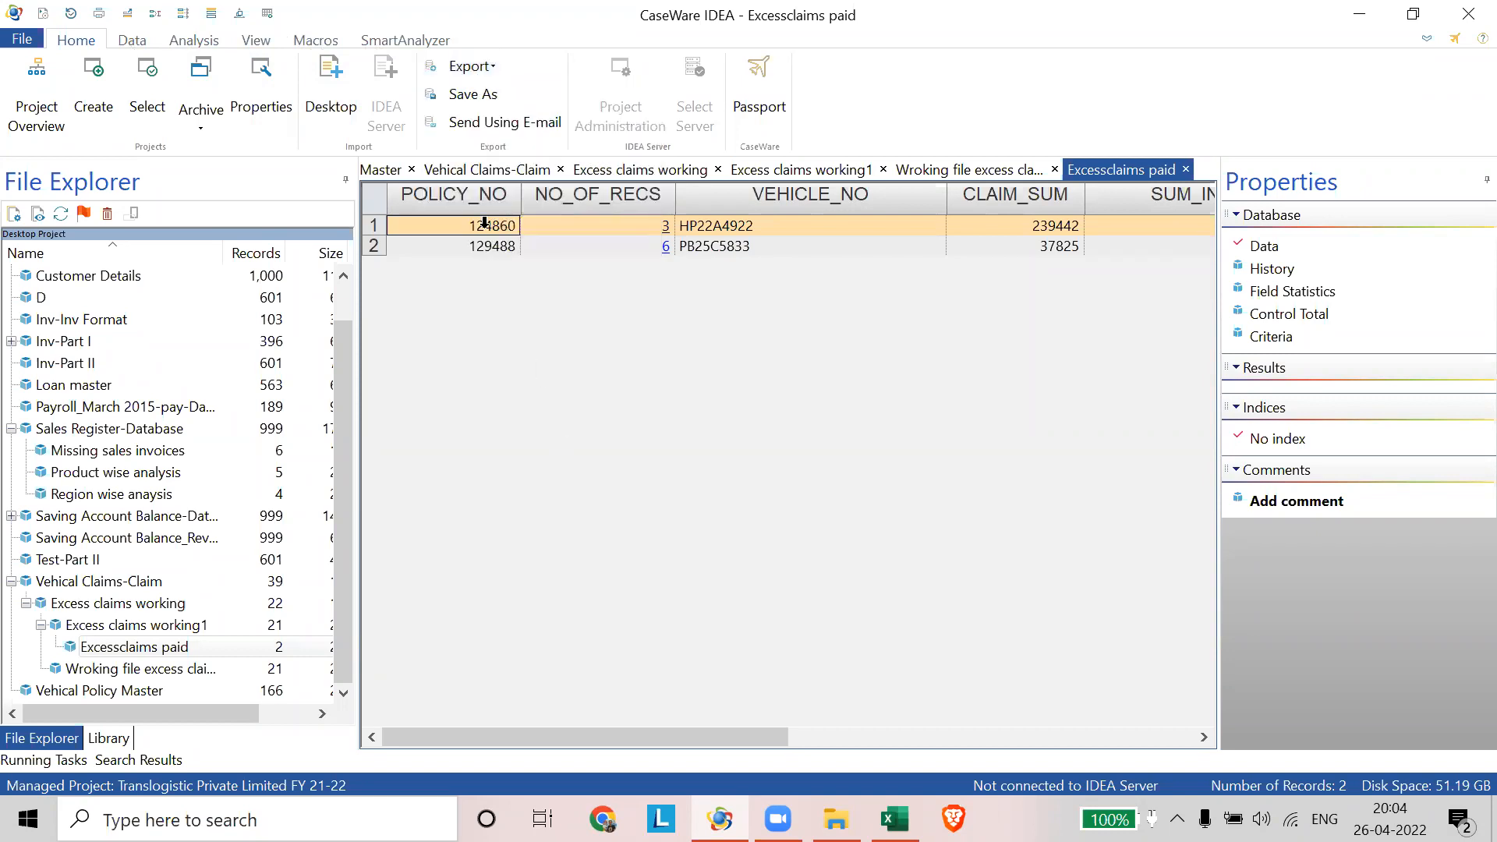
pyautogui.click(467, 95)
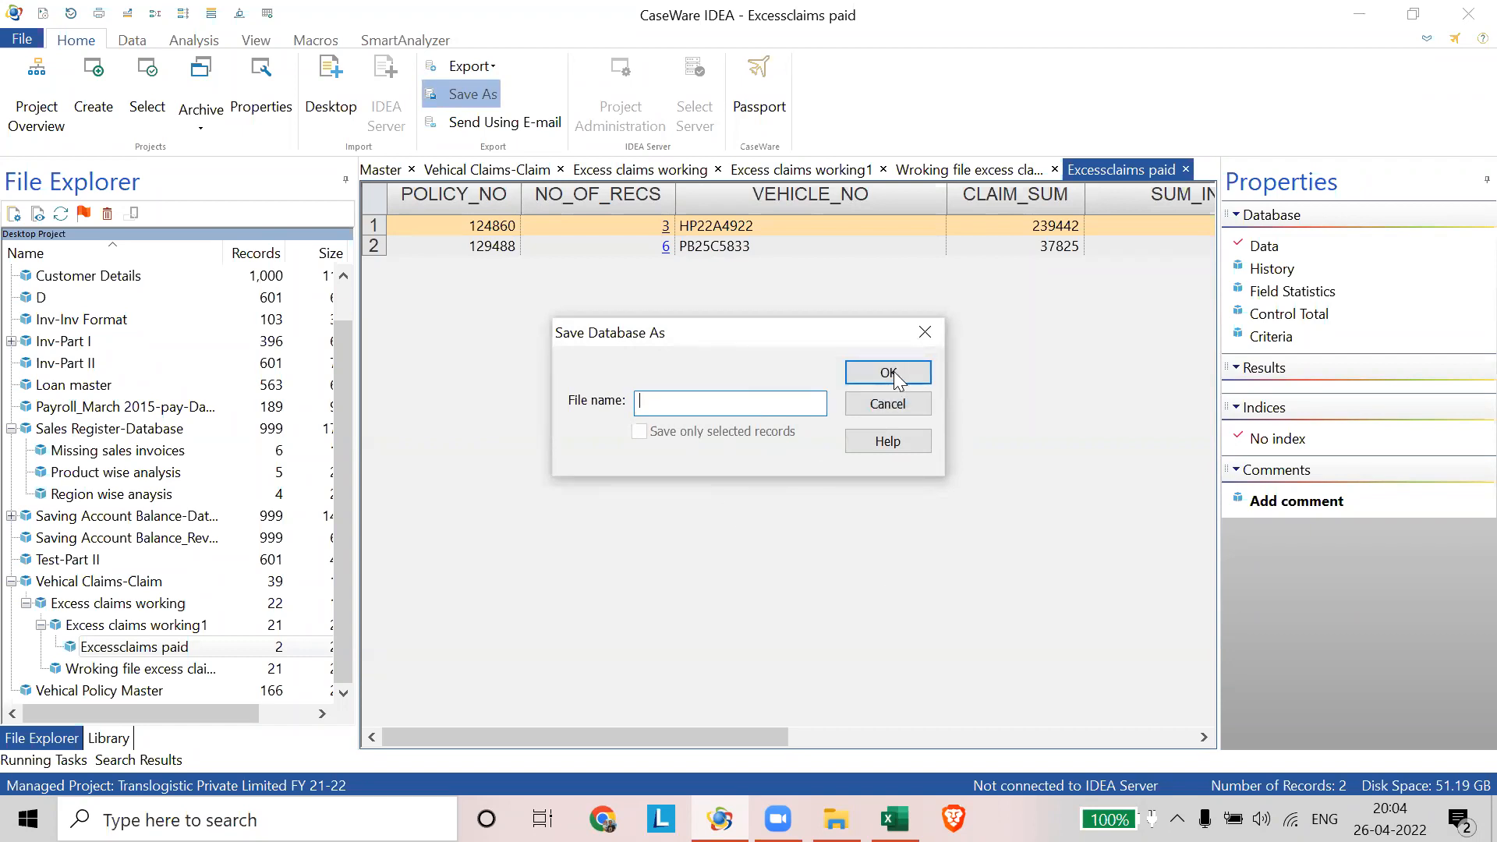
pyautogui.click(924, 334)
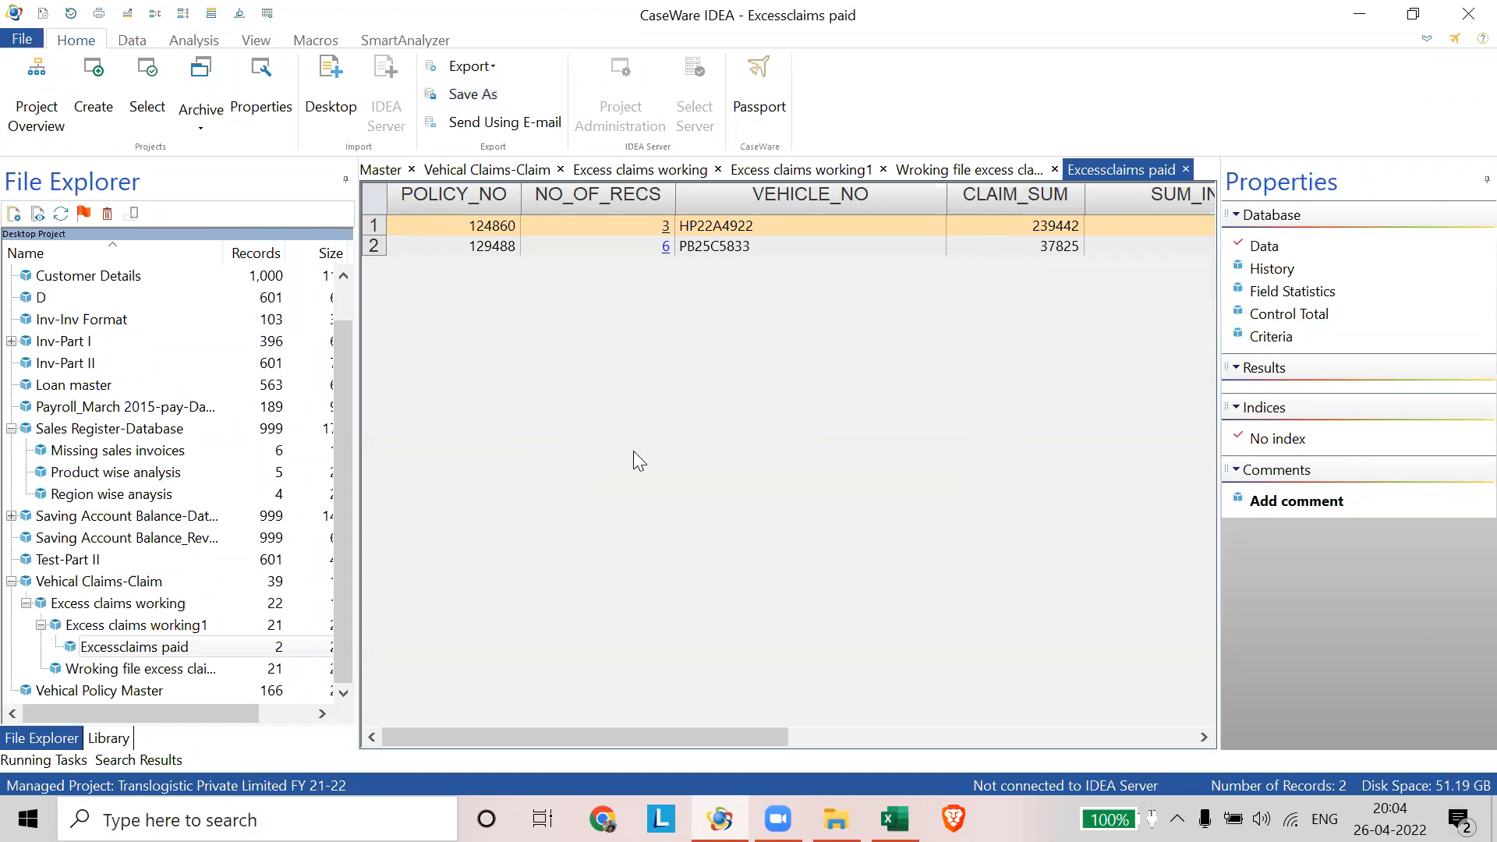